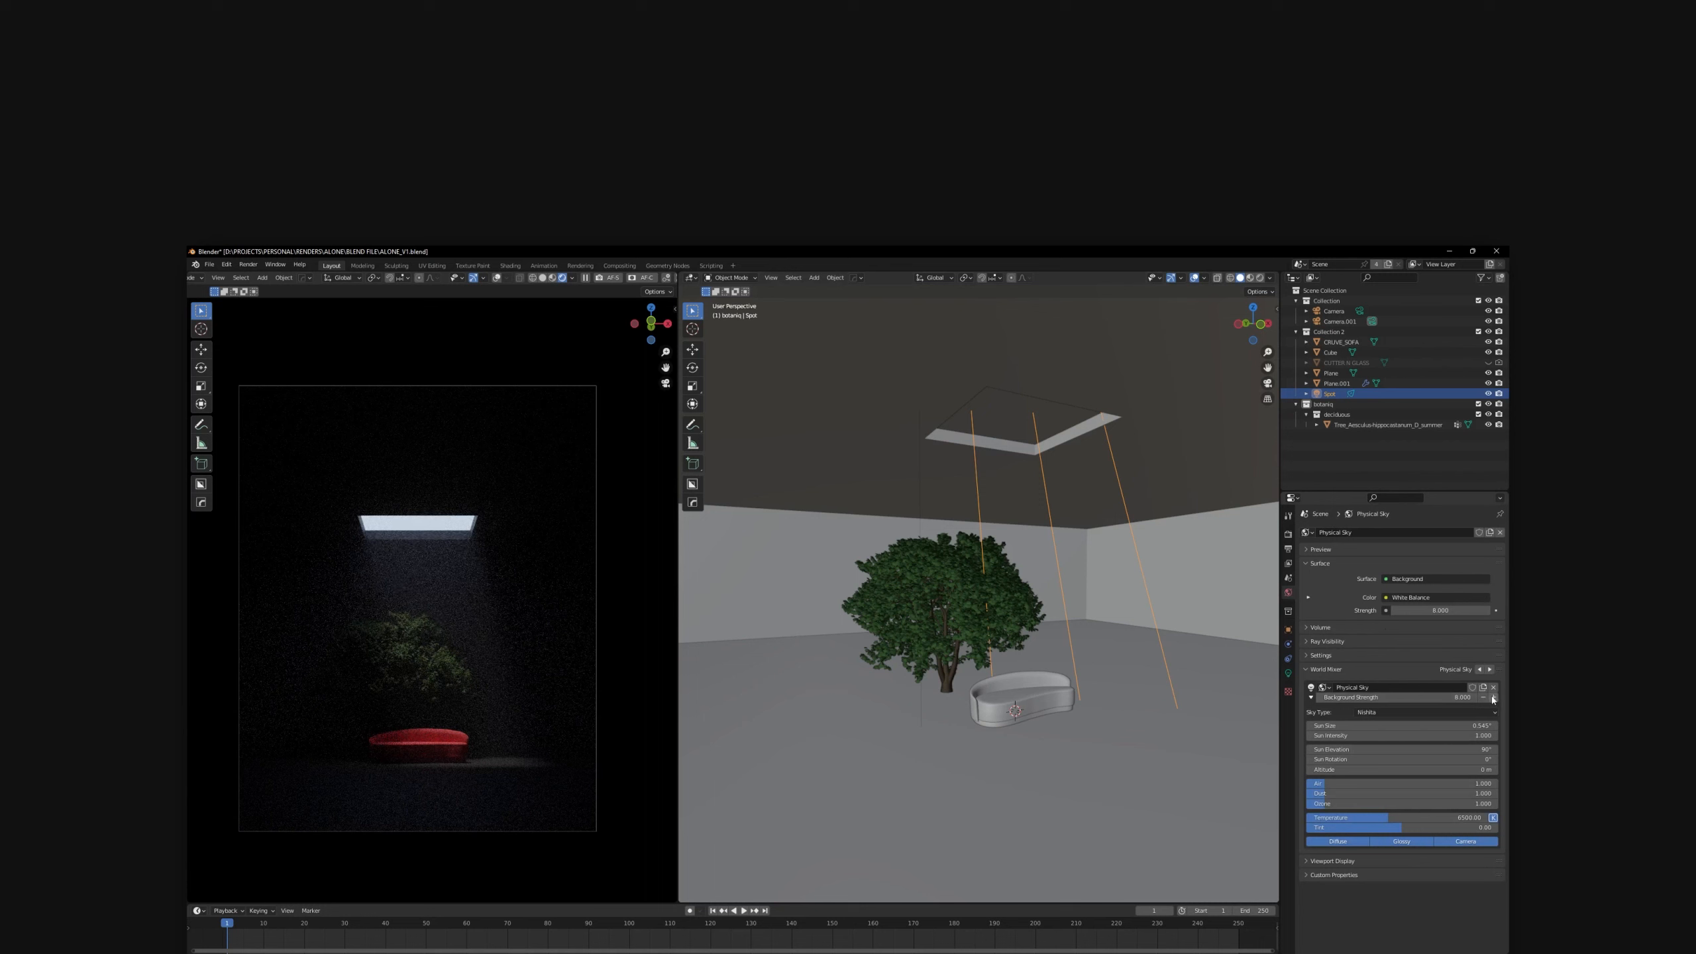
Try a higher background strength for the Physical Sky world.
click(1492, 697)
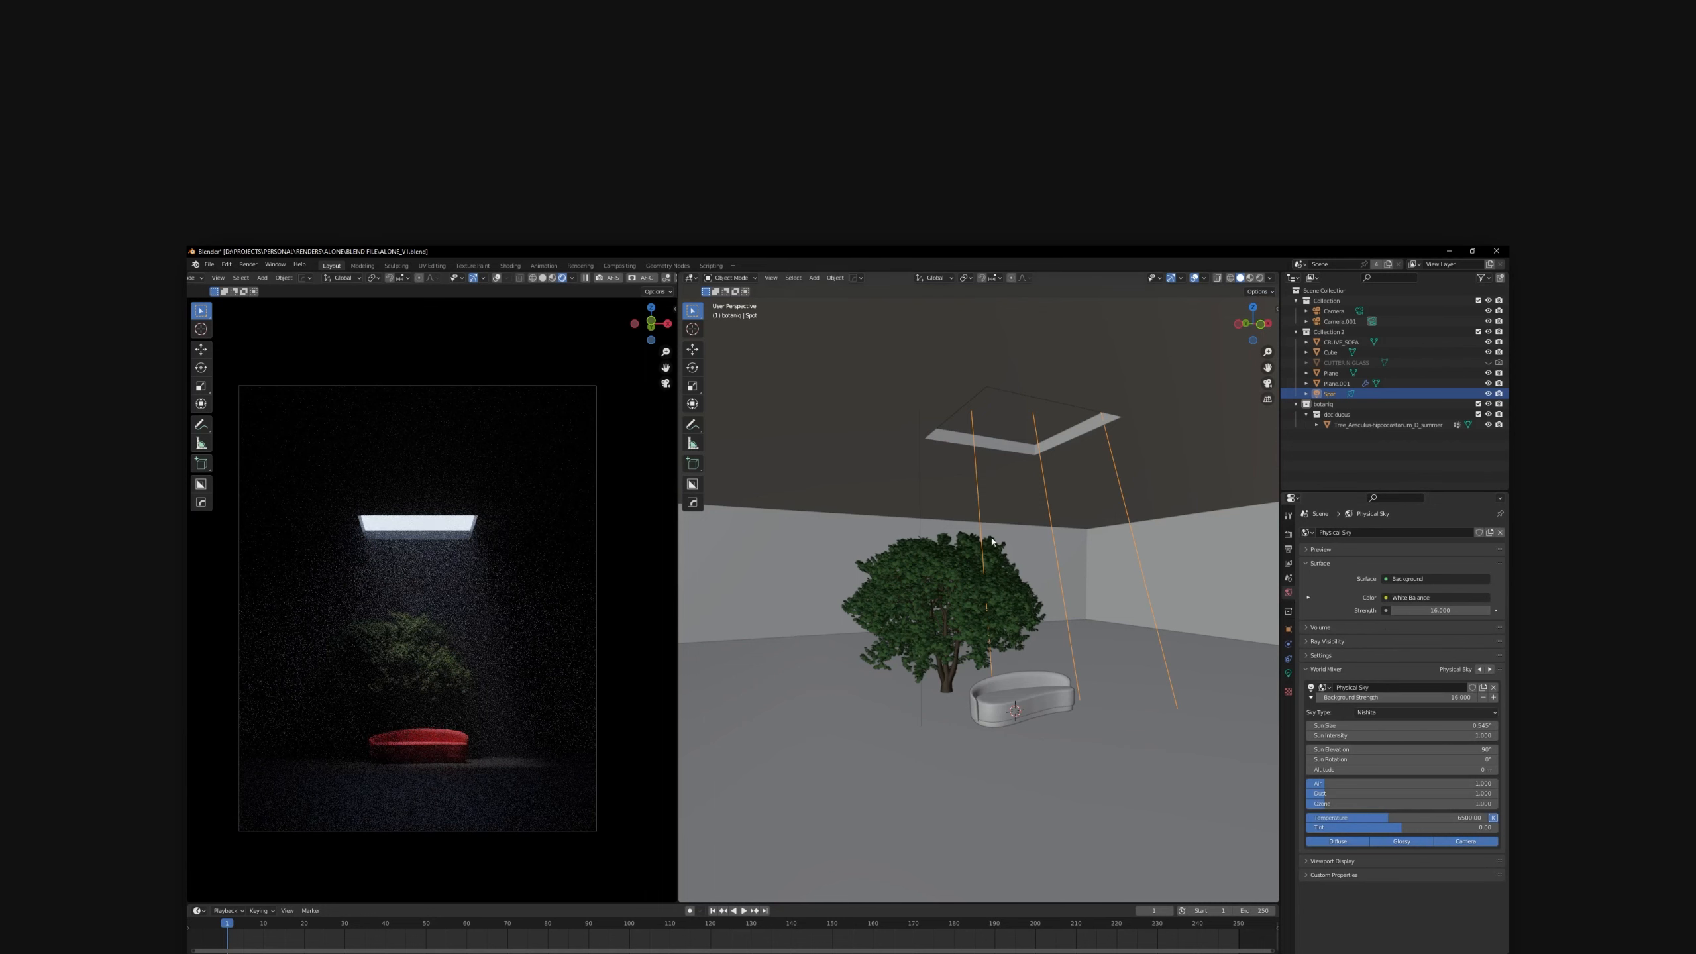
key(ctrl+z)
middle_drag(968, 559, 977, 579)
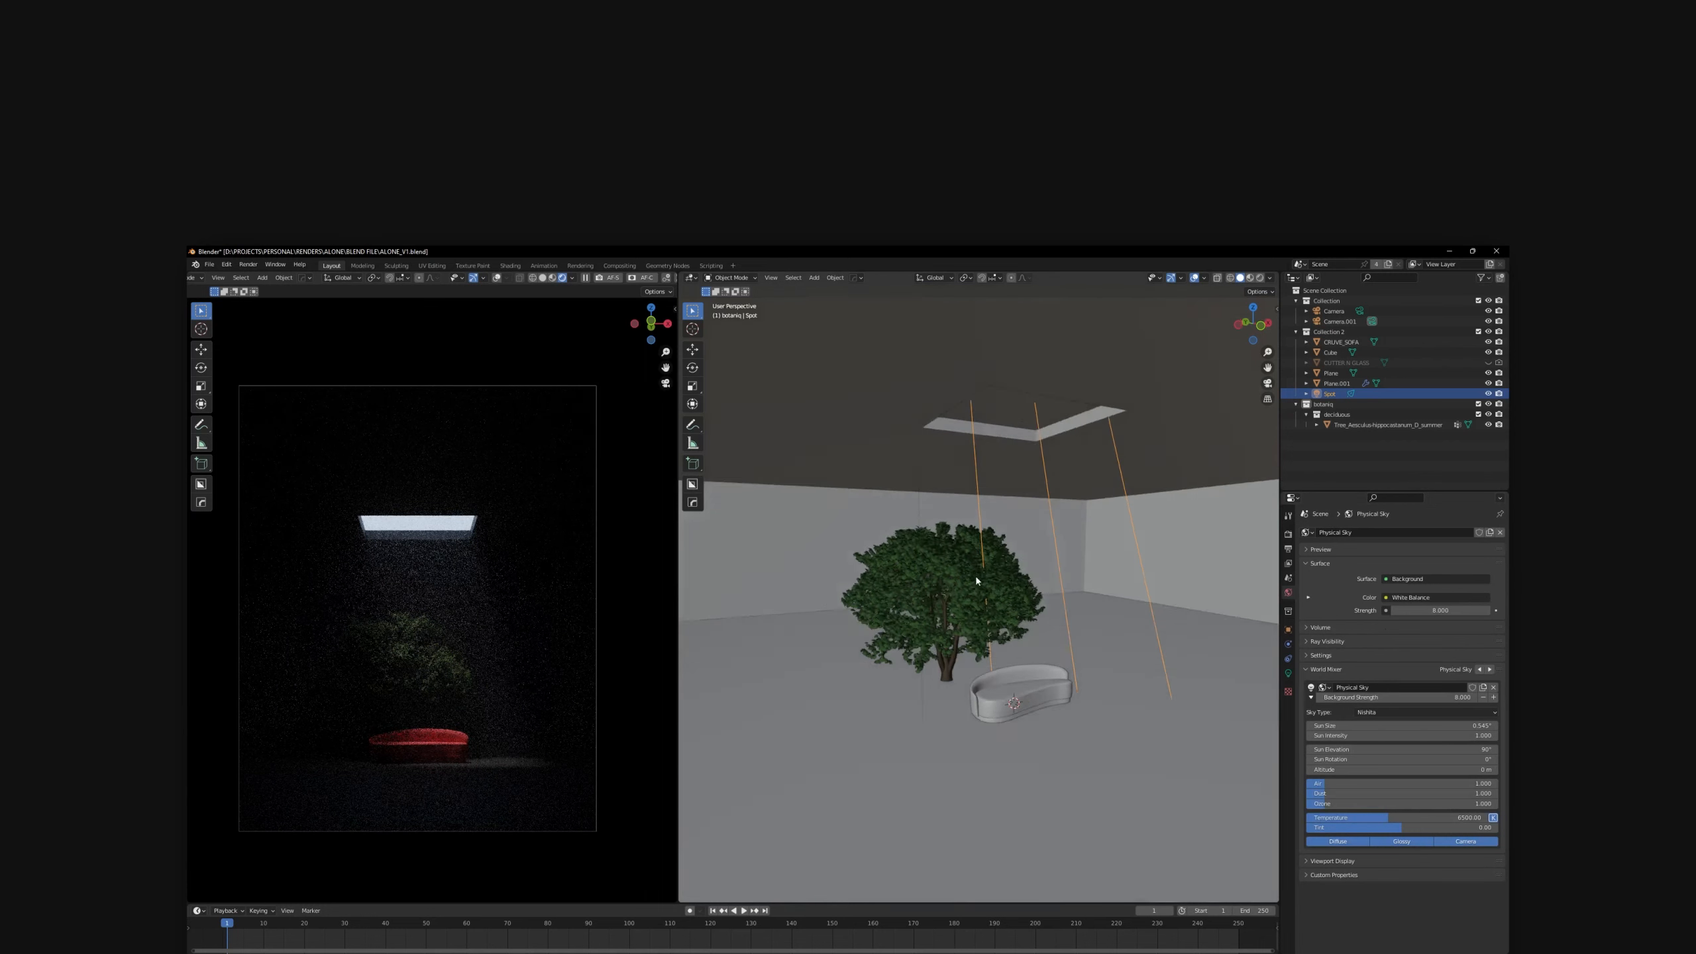
Move the spot light above the room along the global X axis.
scroll(958, 514, down, 10)
middle_drag(949, 495, 961, 512)
key(g)
key(x)
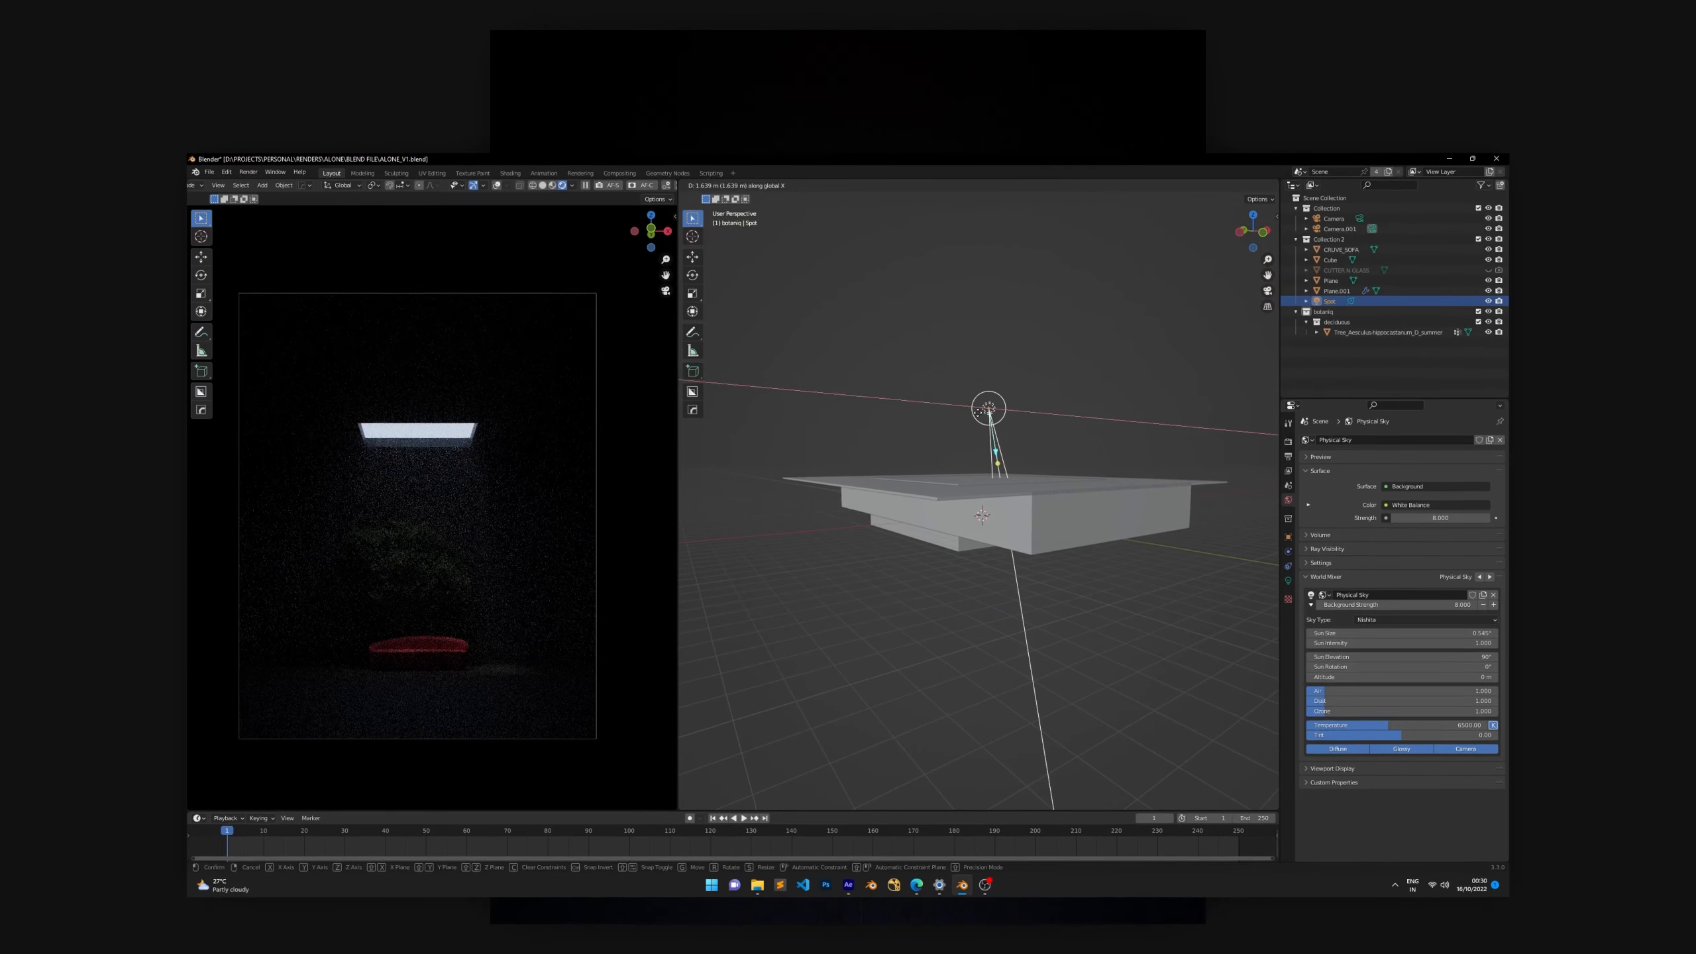
click(946, 526)
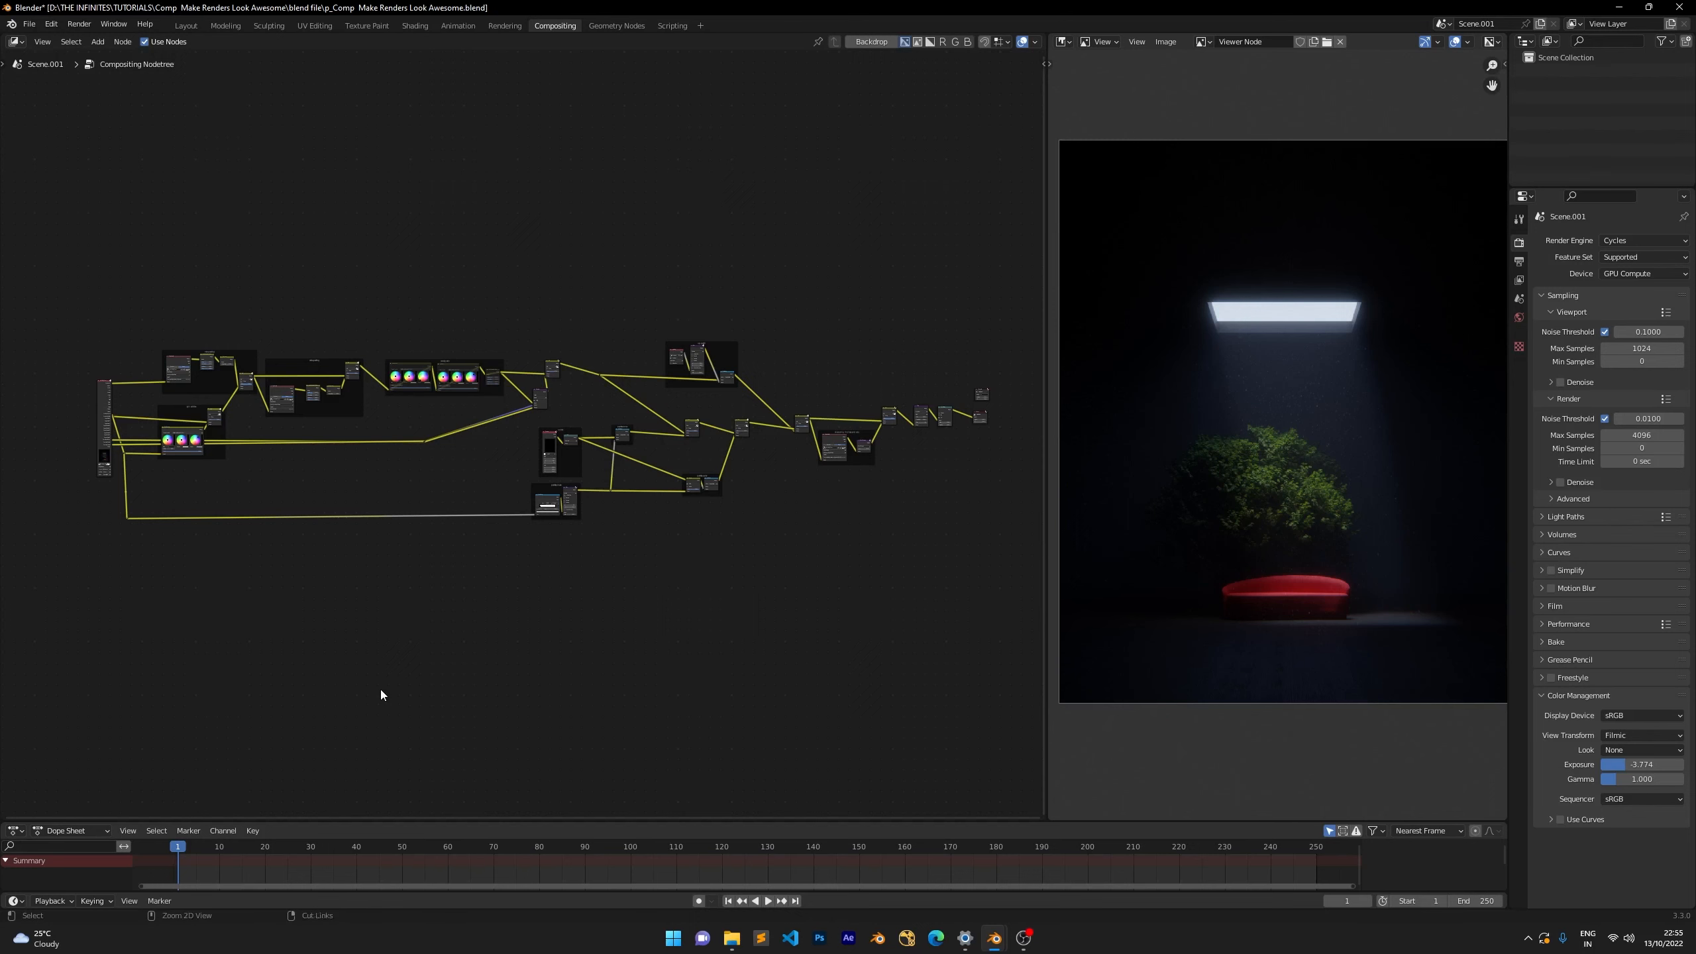
Switch to the new default Blender file, go to its compositing workspace and enable Use Nodes.
key(alt+Tab)
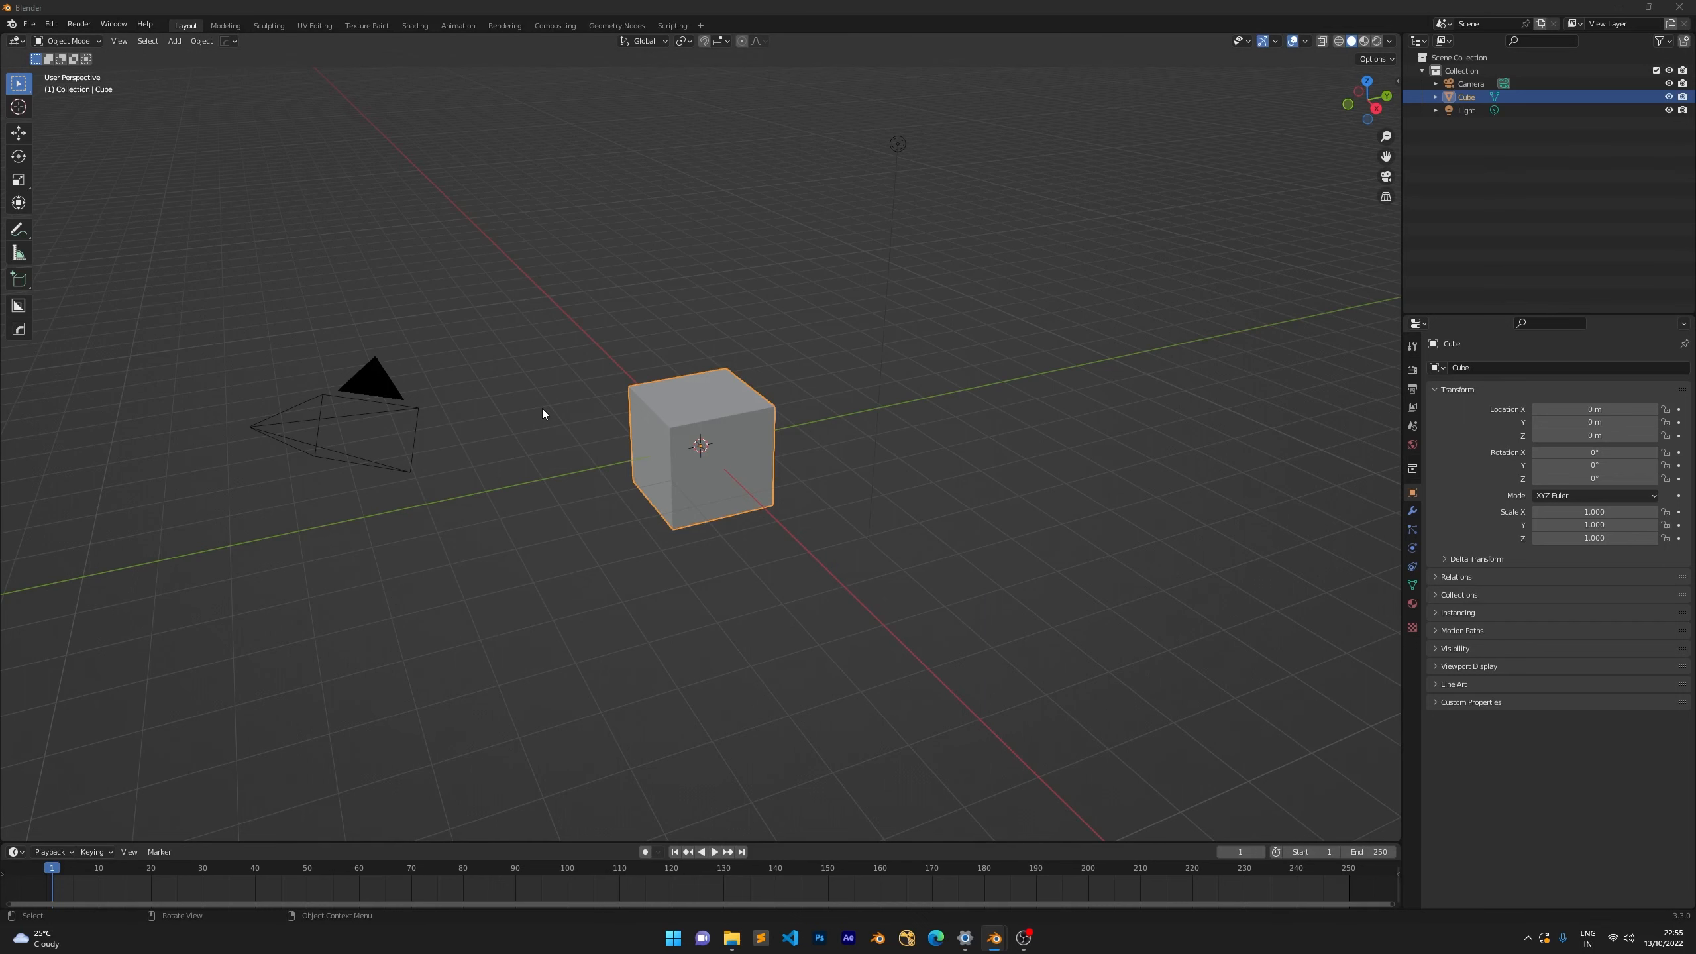
click(555, 26)
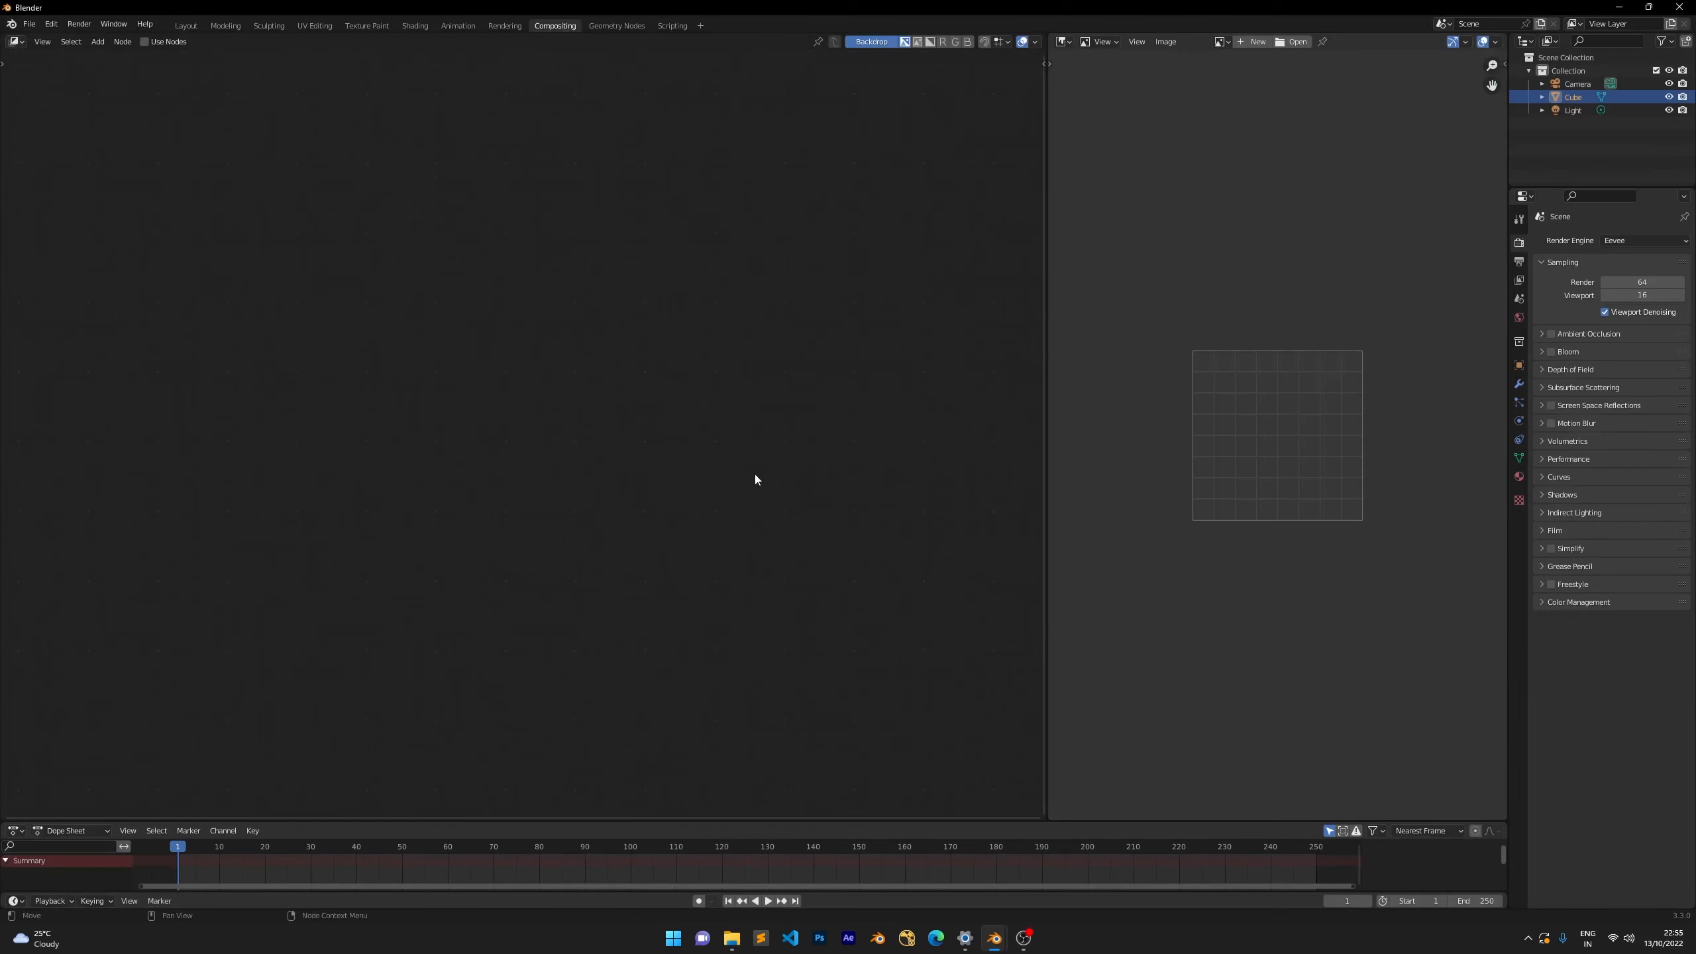
click(170, 46)
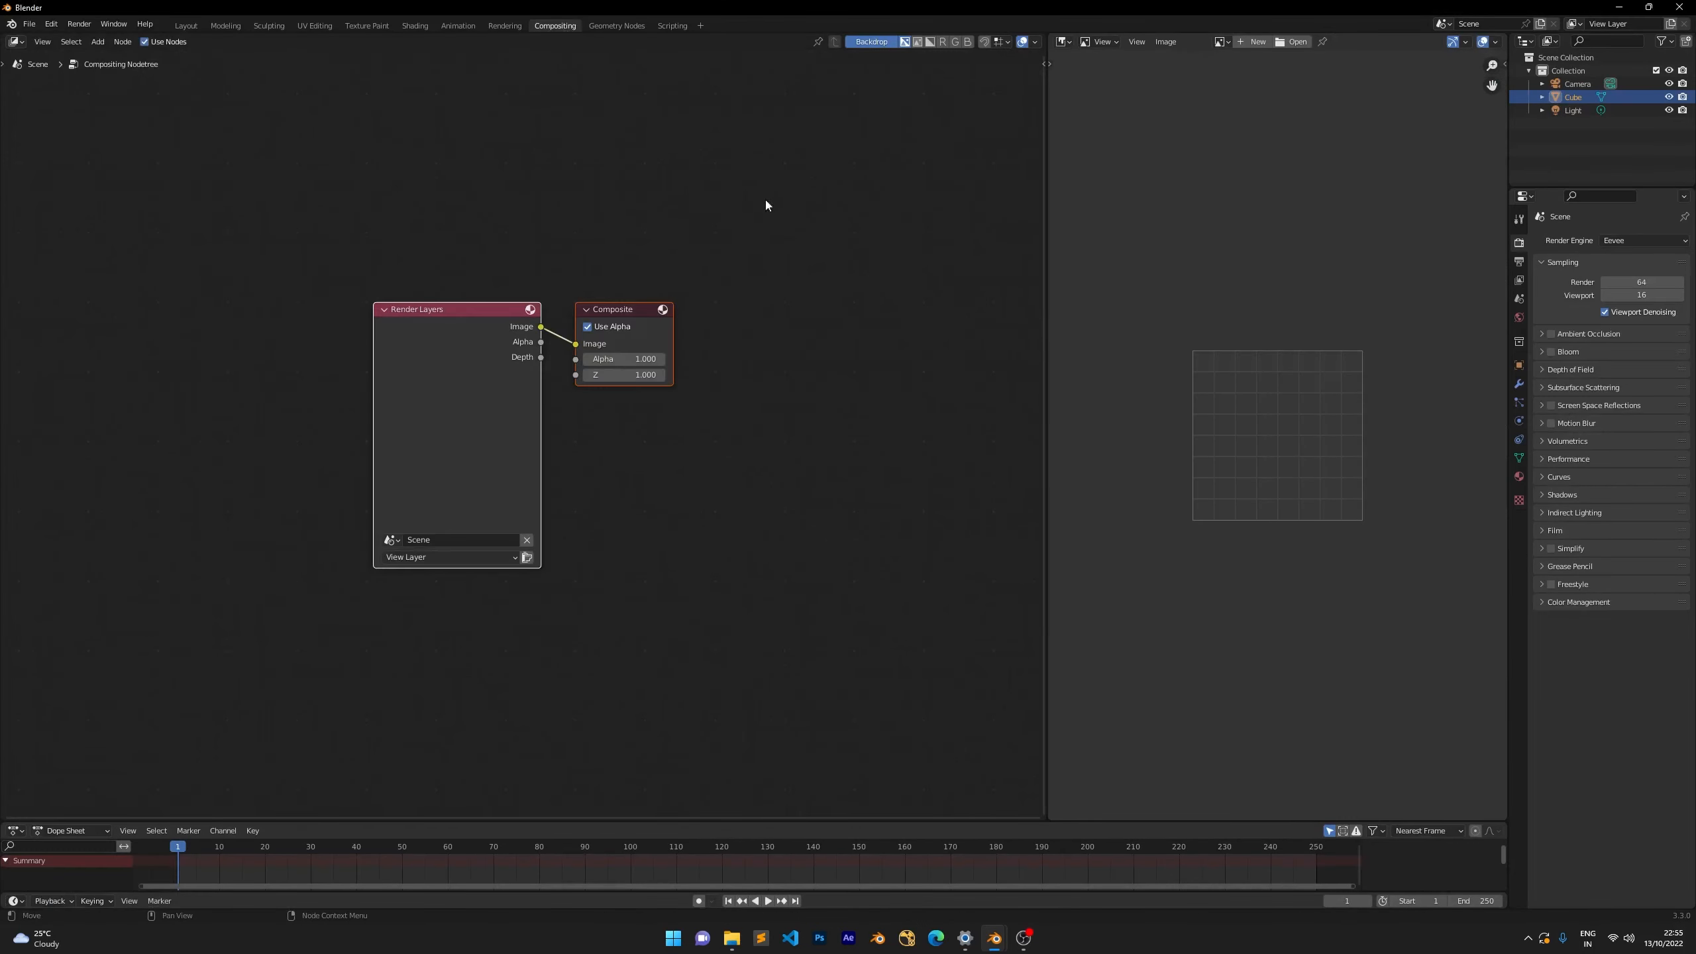
Show the Viewer Node image in the image editor beside the node tree.
click(1220, 42)
click(1256, 71)
click(518, 216)
Spread the Render Layers node far away from the Composite node and turn off the node editor's backdrop.
middle_drag(519, 216, 673, 194)
scroll(592, 357, down, 1)
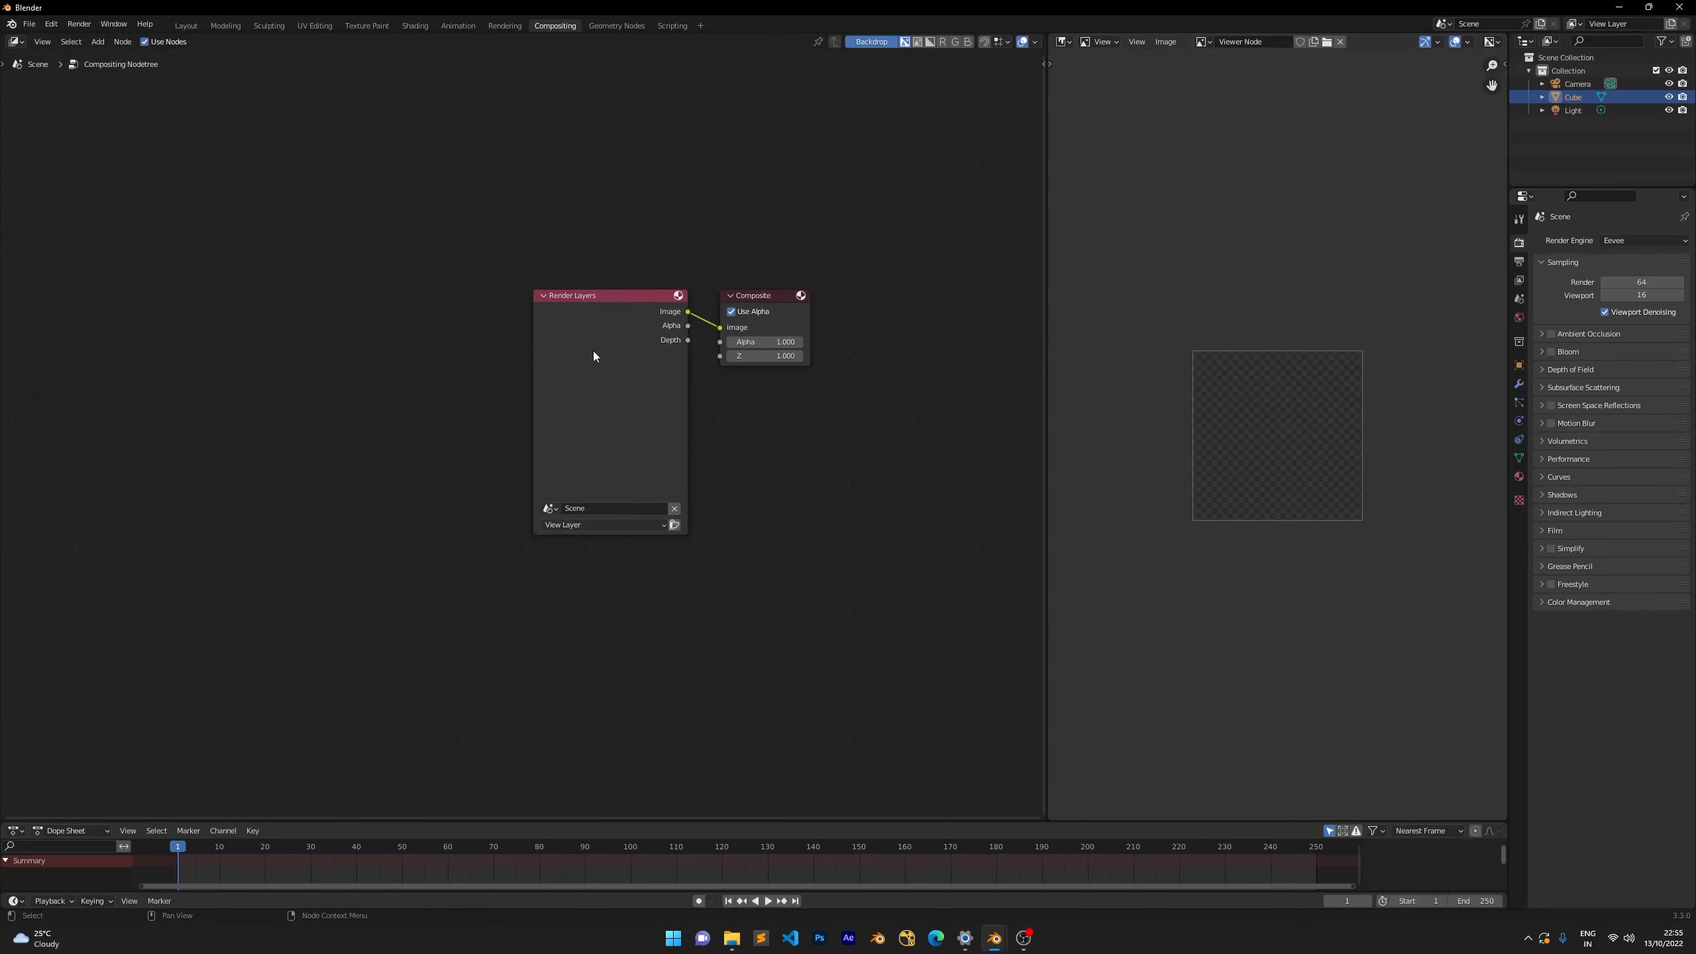
drag(593, 354, 102, 372)
middle_drag(198, 266, 405, 219)
drag(288, 318, 99, 312)
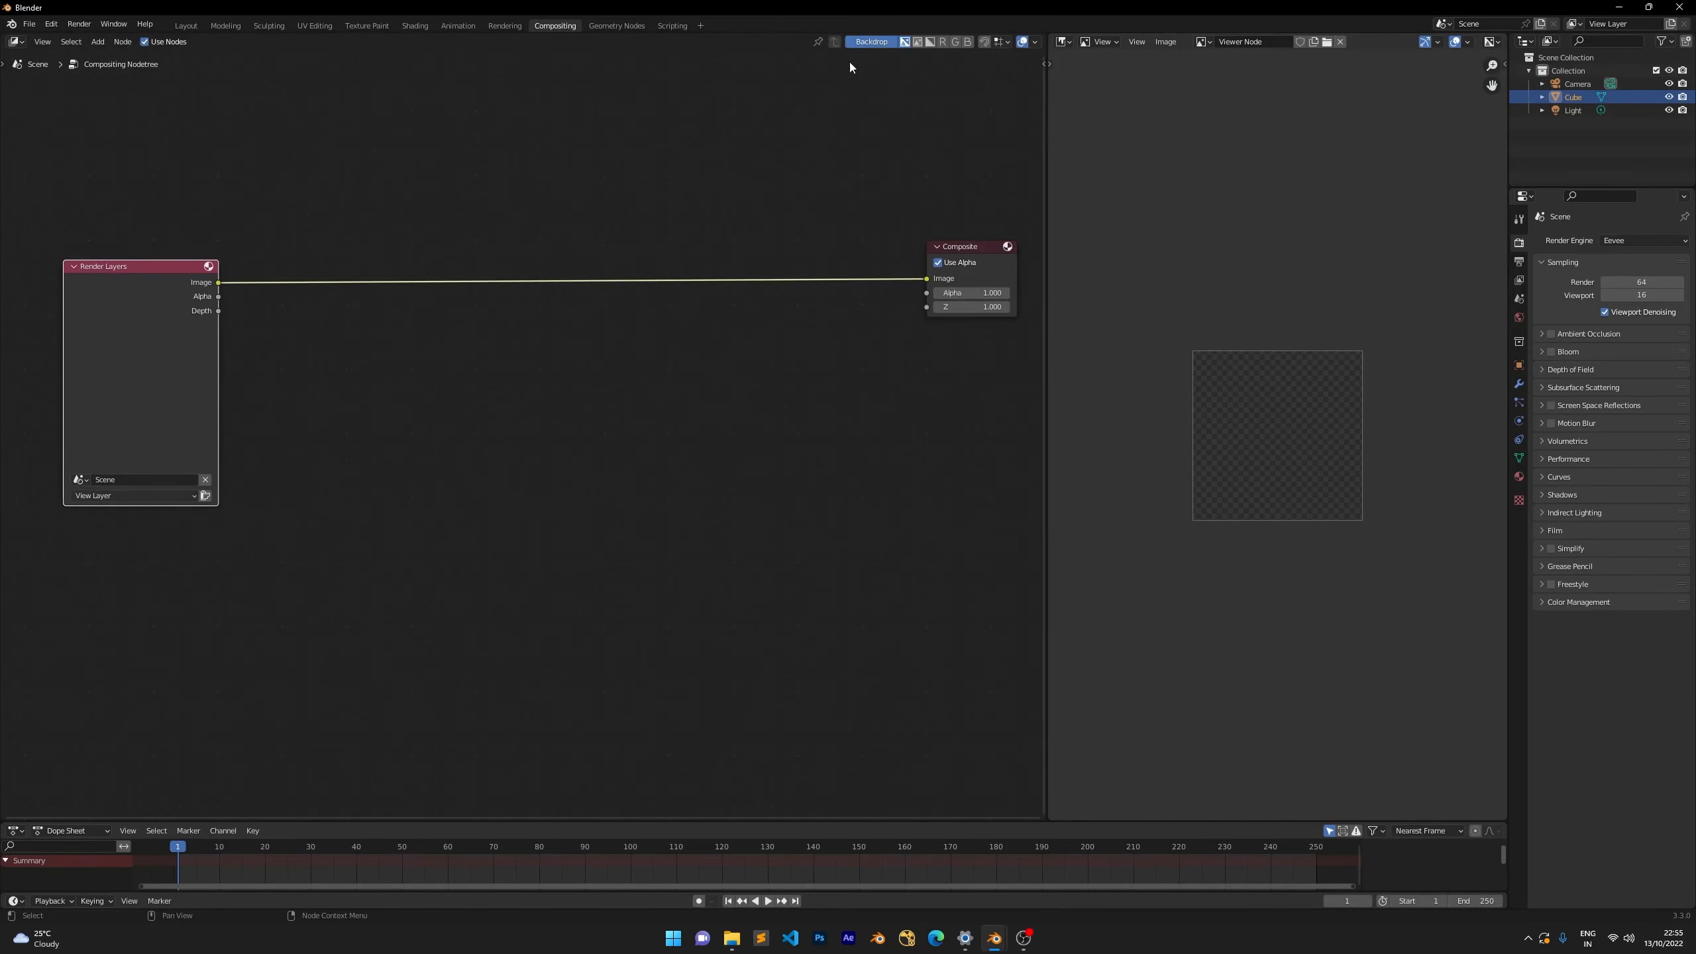
click(866, 43)
scroll(468, 204, down, 4)
middle_drag(371, 230, 360, 229)
drag(208, 311, 95, 310)
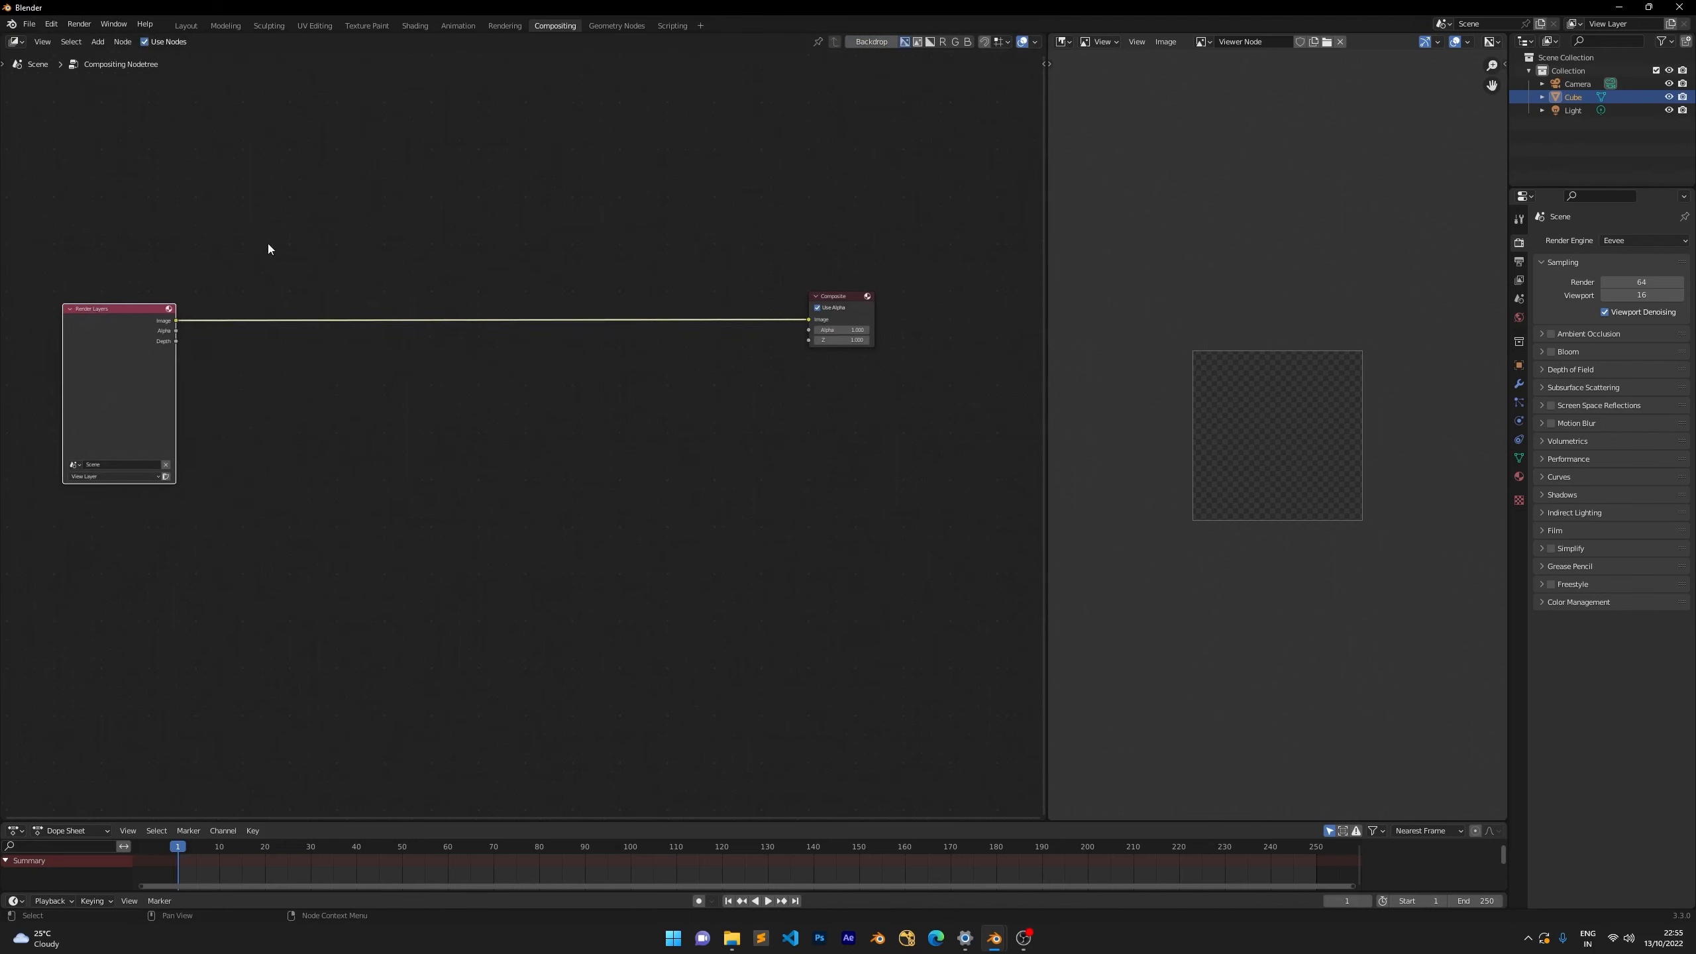
Delete the Render Layers node, keeping only the Composite node.
middle_drag(300, 231, 347, 219)
drag(283, 218, 1, 694)
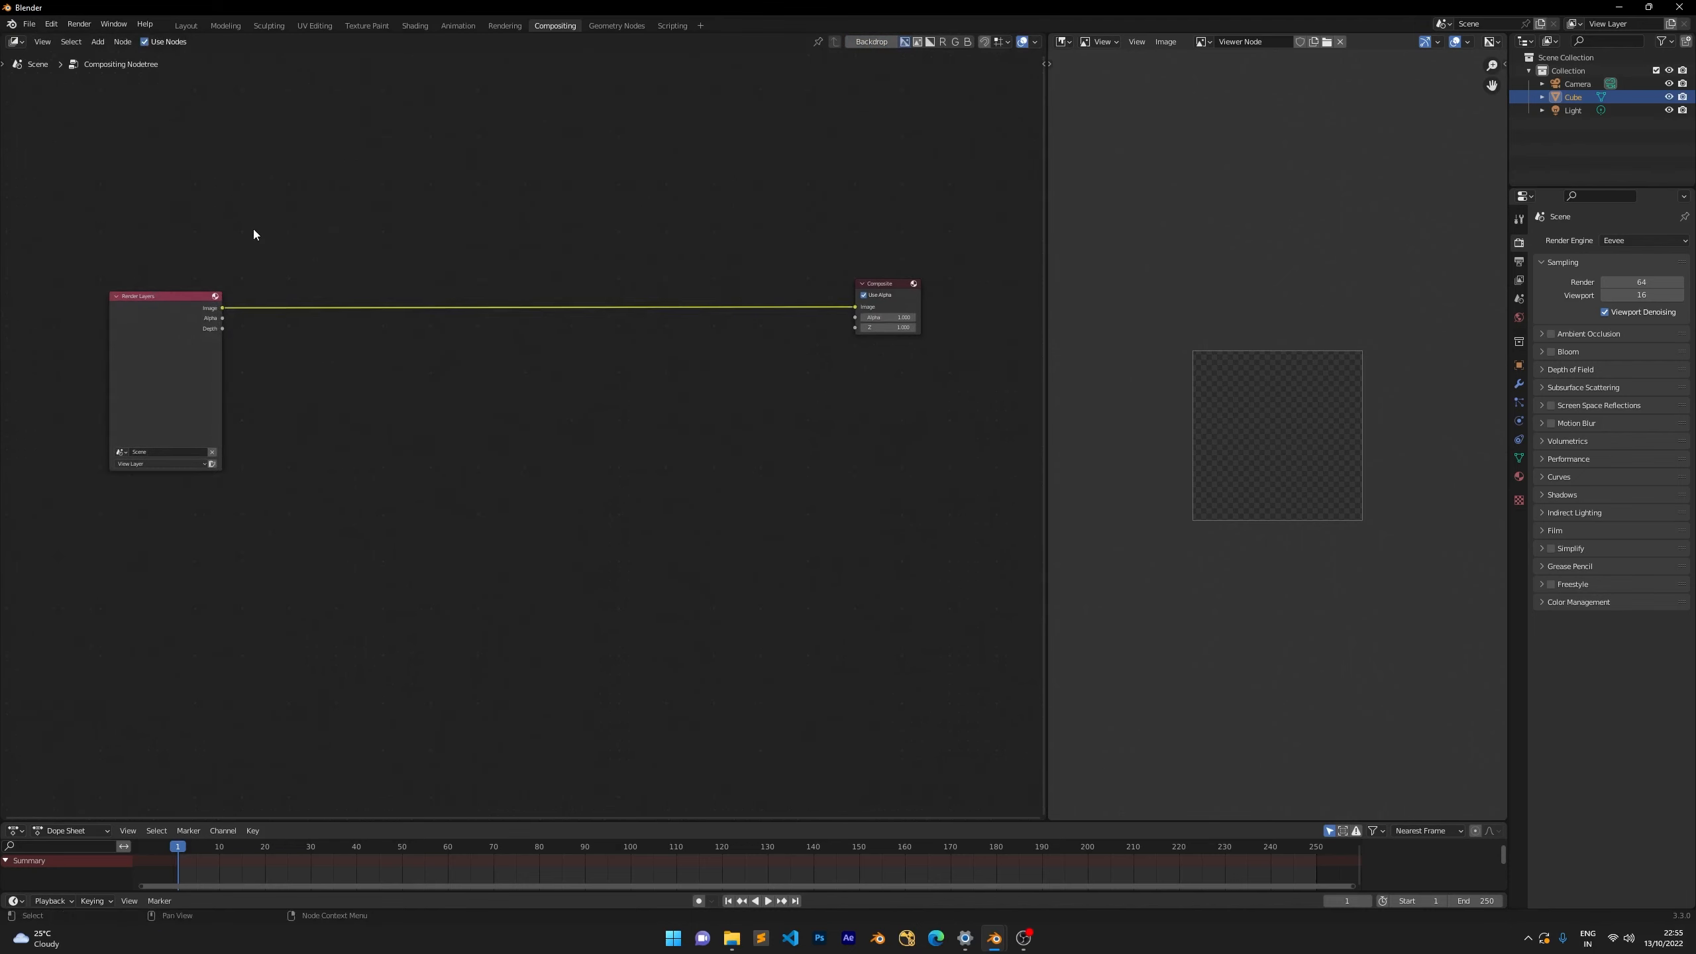
drag(272, 221, 103, 673)
key(x)
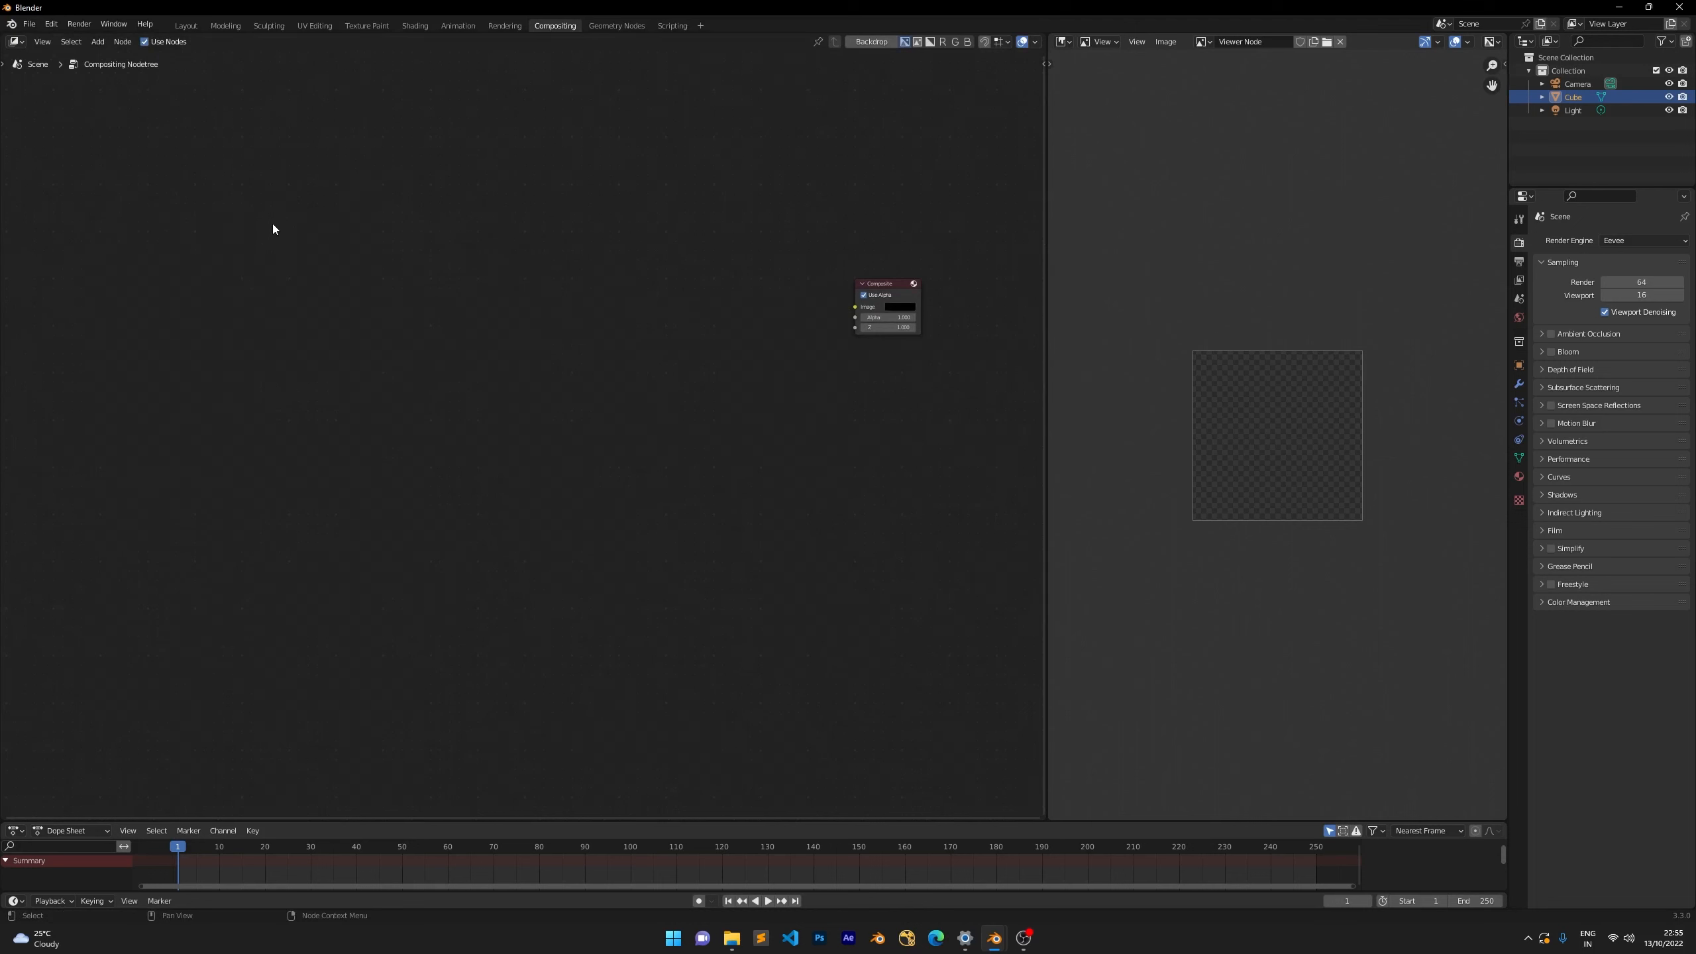
Bring the render ALONE_V7.exr from the file explorer into the compositor as an image node.
key(alt+Tab)
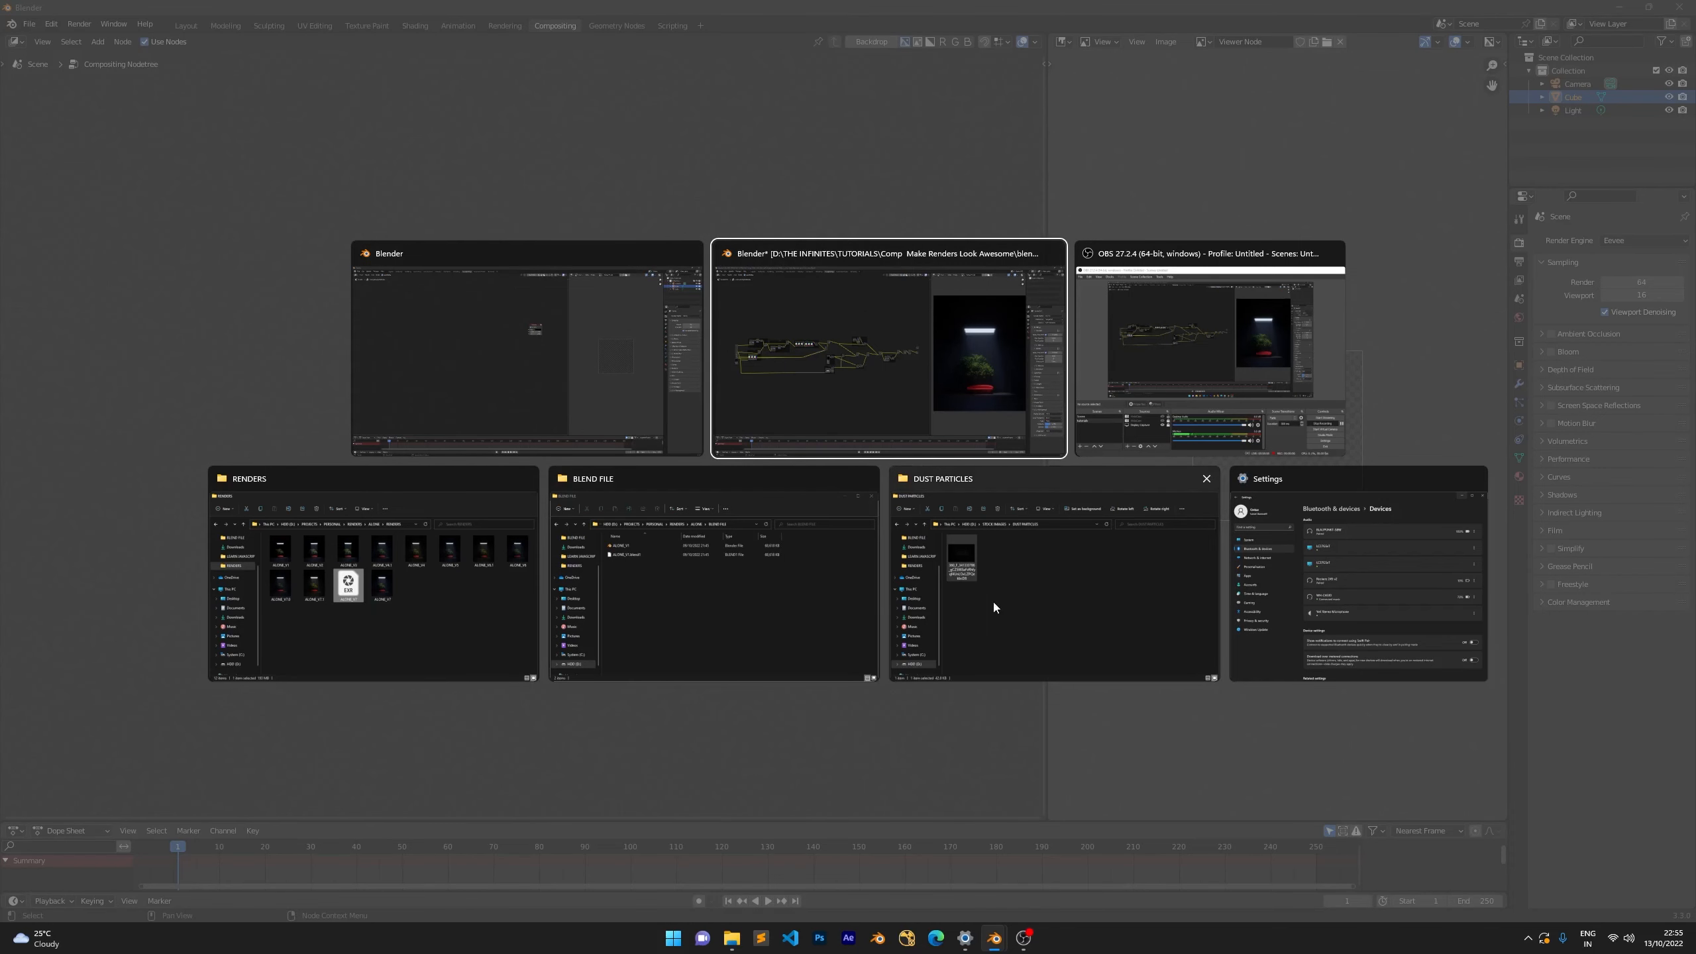
key(Escape)
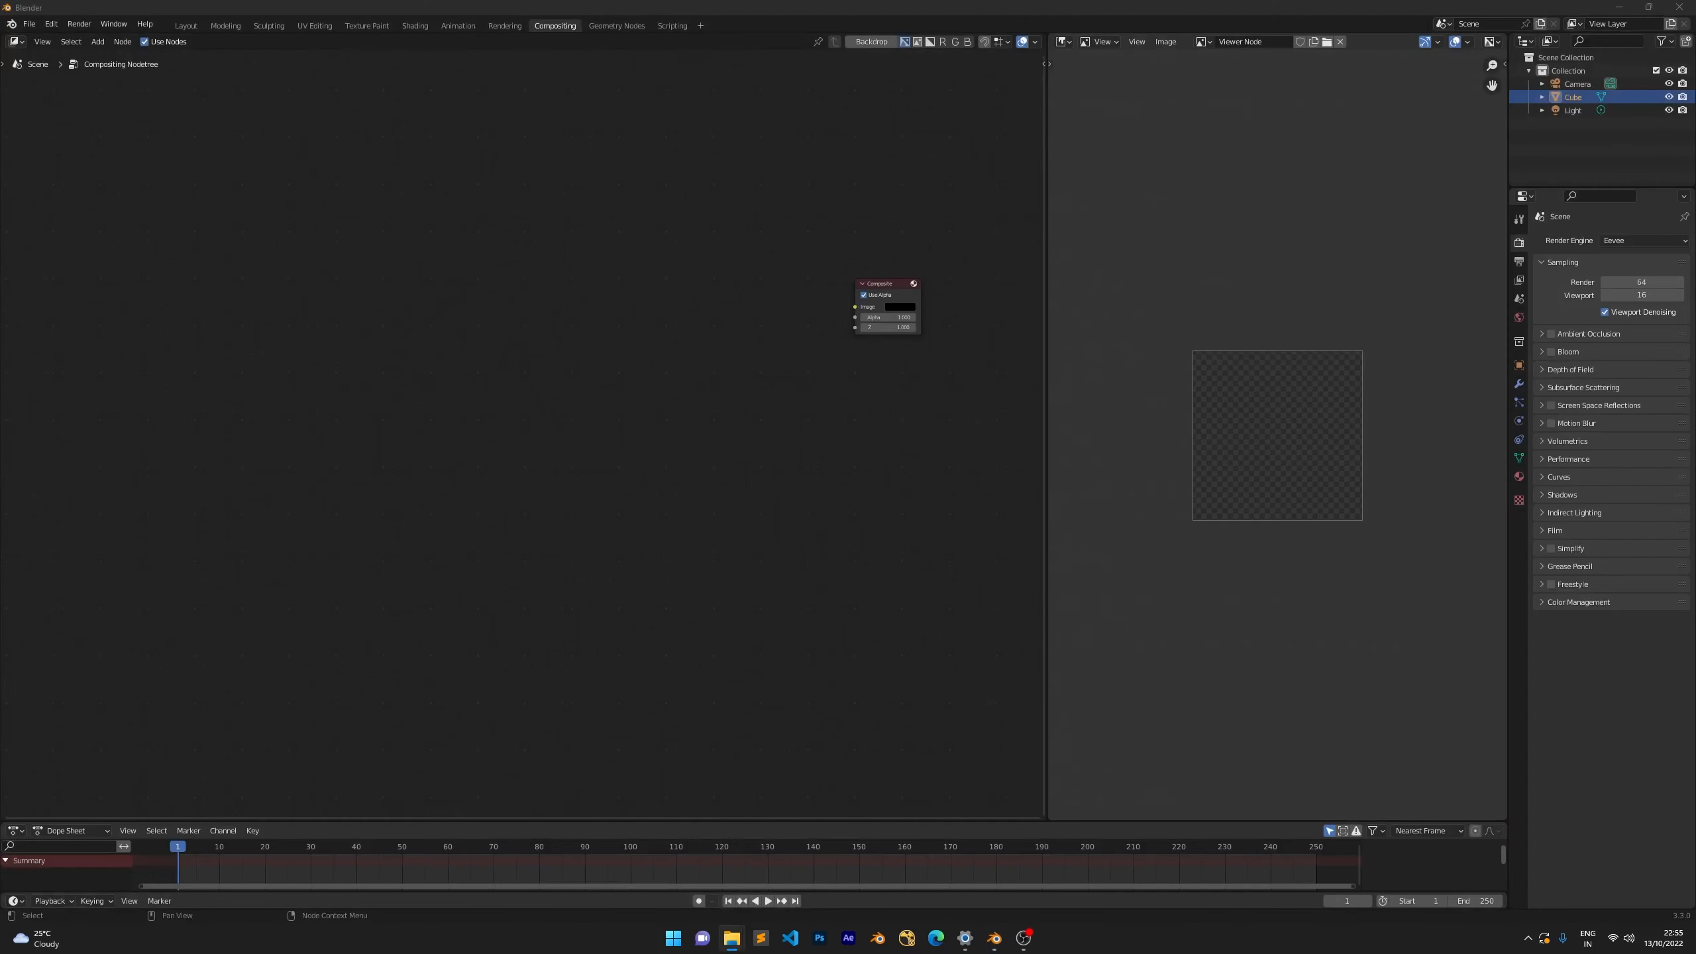
drag(418, 228, 421, 251)
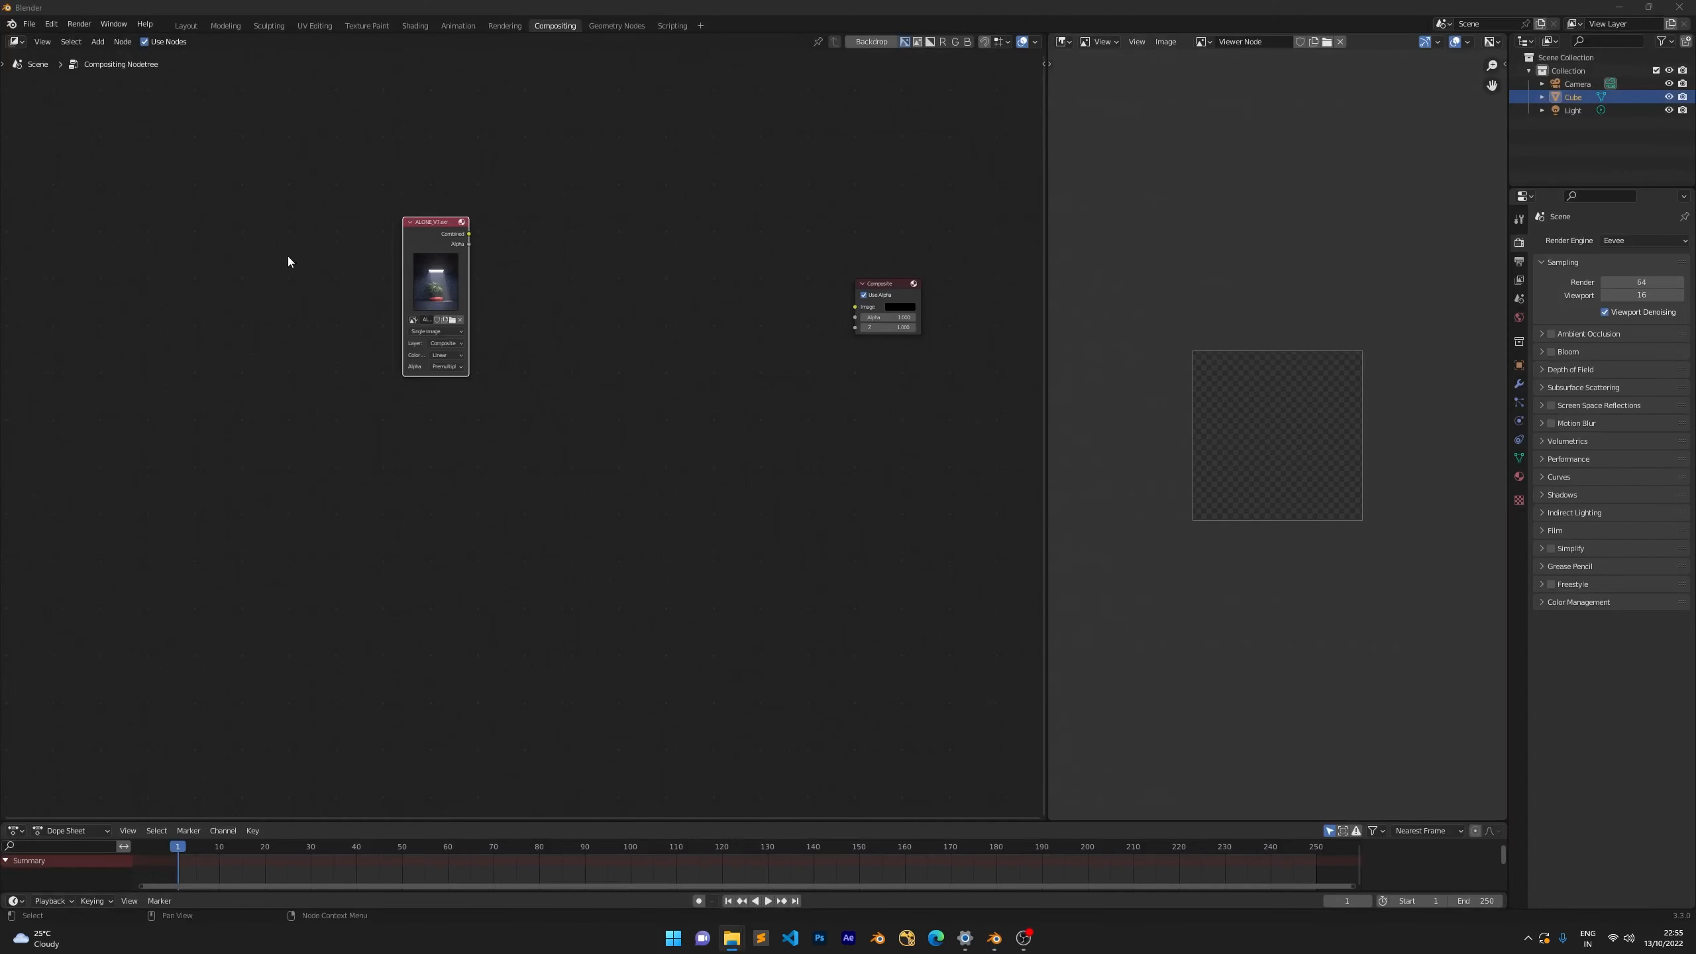
Connect the ALONE_V7.exr node to a new Viewer node and place the viewer just above the Composite node.
scroll(402, 259, up, 2)
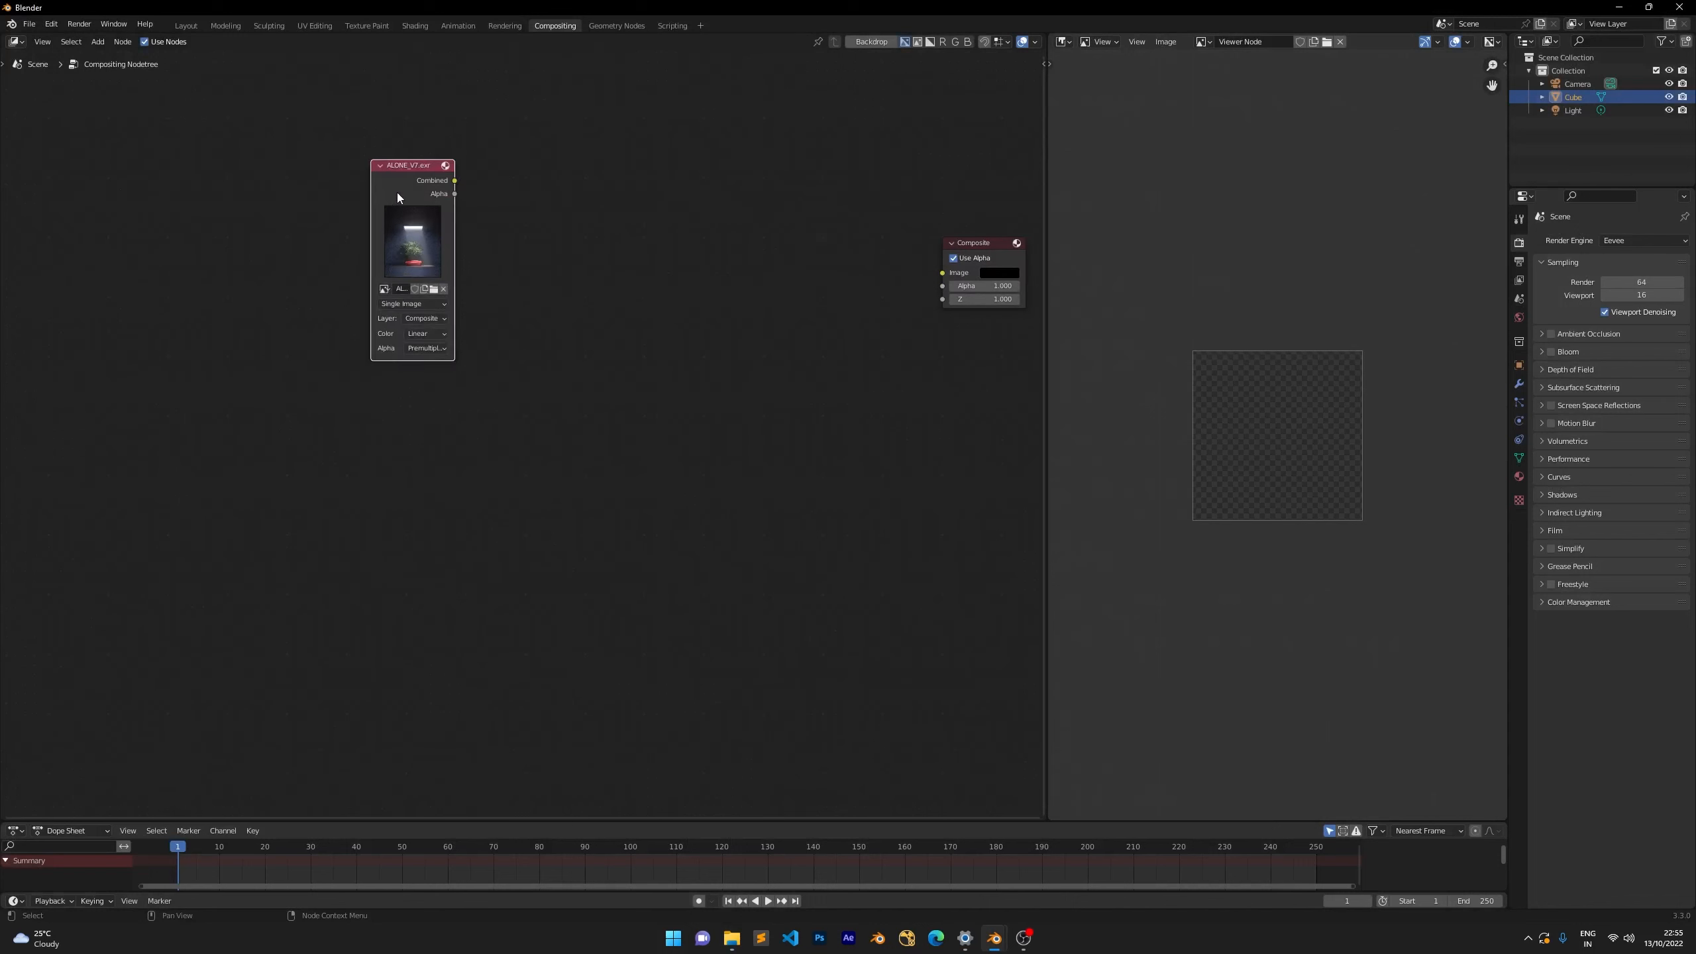
ctrl+shift+click(403, 259)
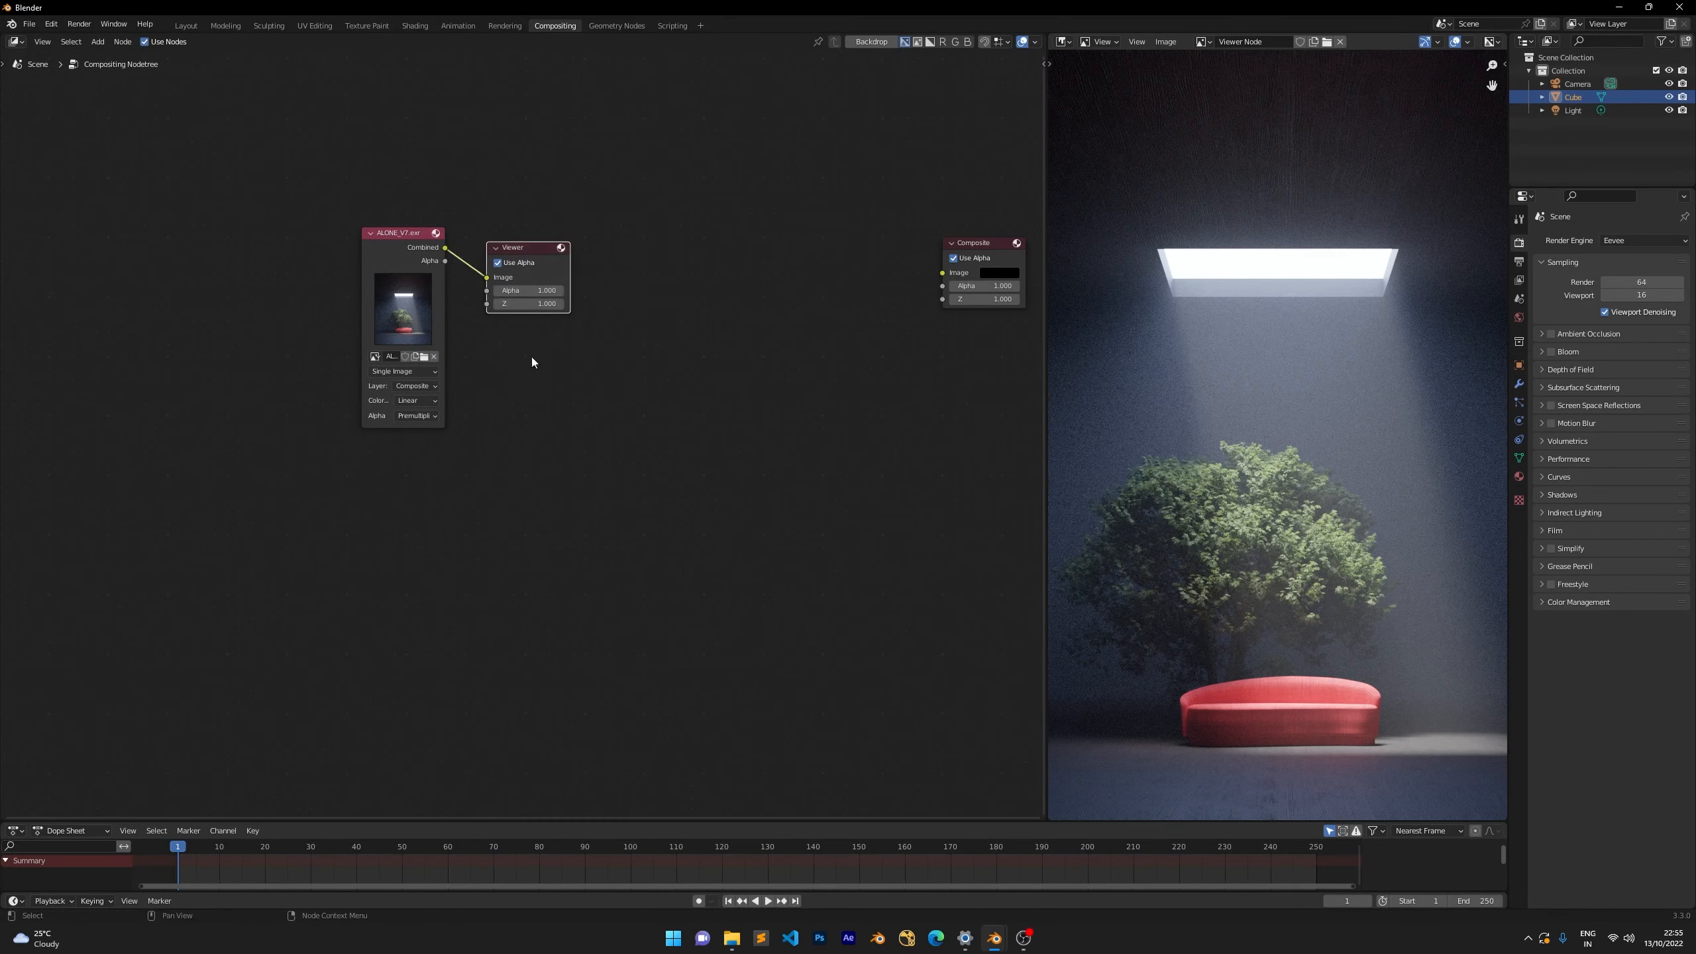
scroll(533, 364, down, 1)
key(g)
click(963, 254)
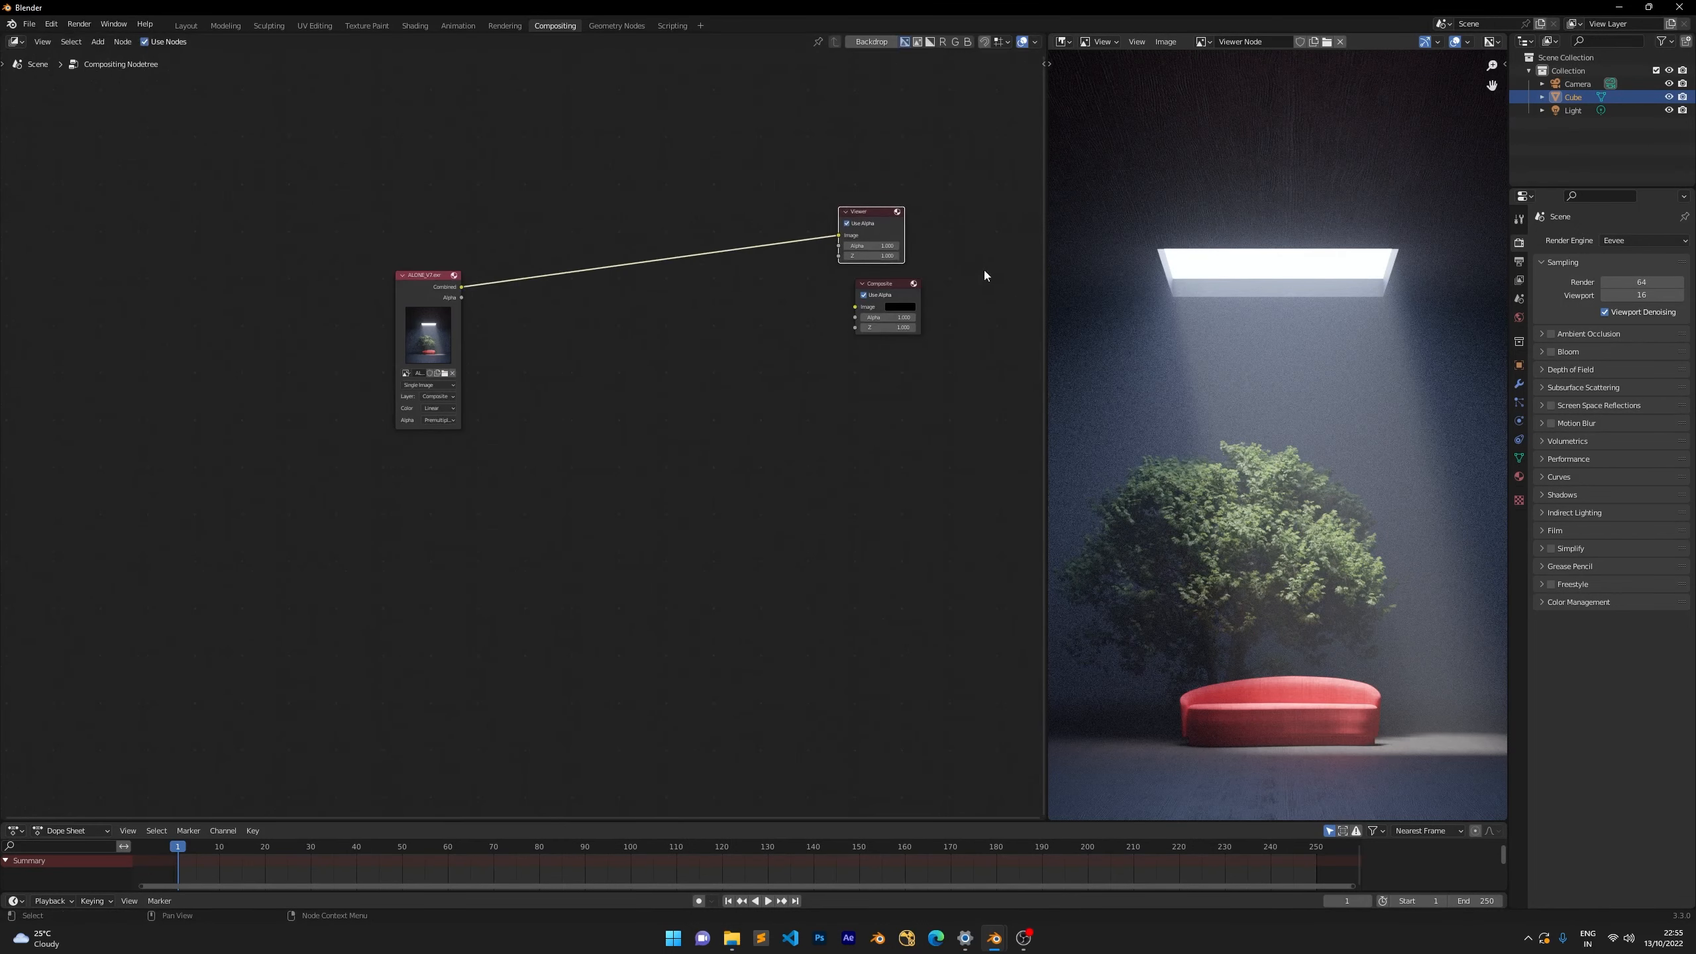
Move the ALONE_V7.exr node farther from the Viewer node to leave space between them.
scroll(1275, 402, down, 2)
drag(437, 296, 288, 262)
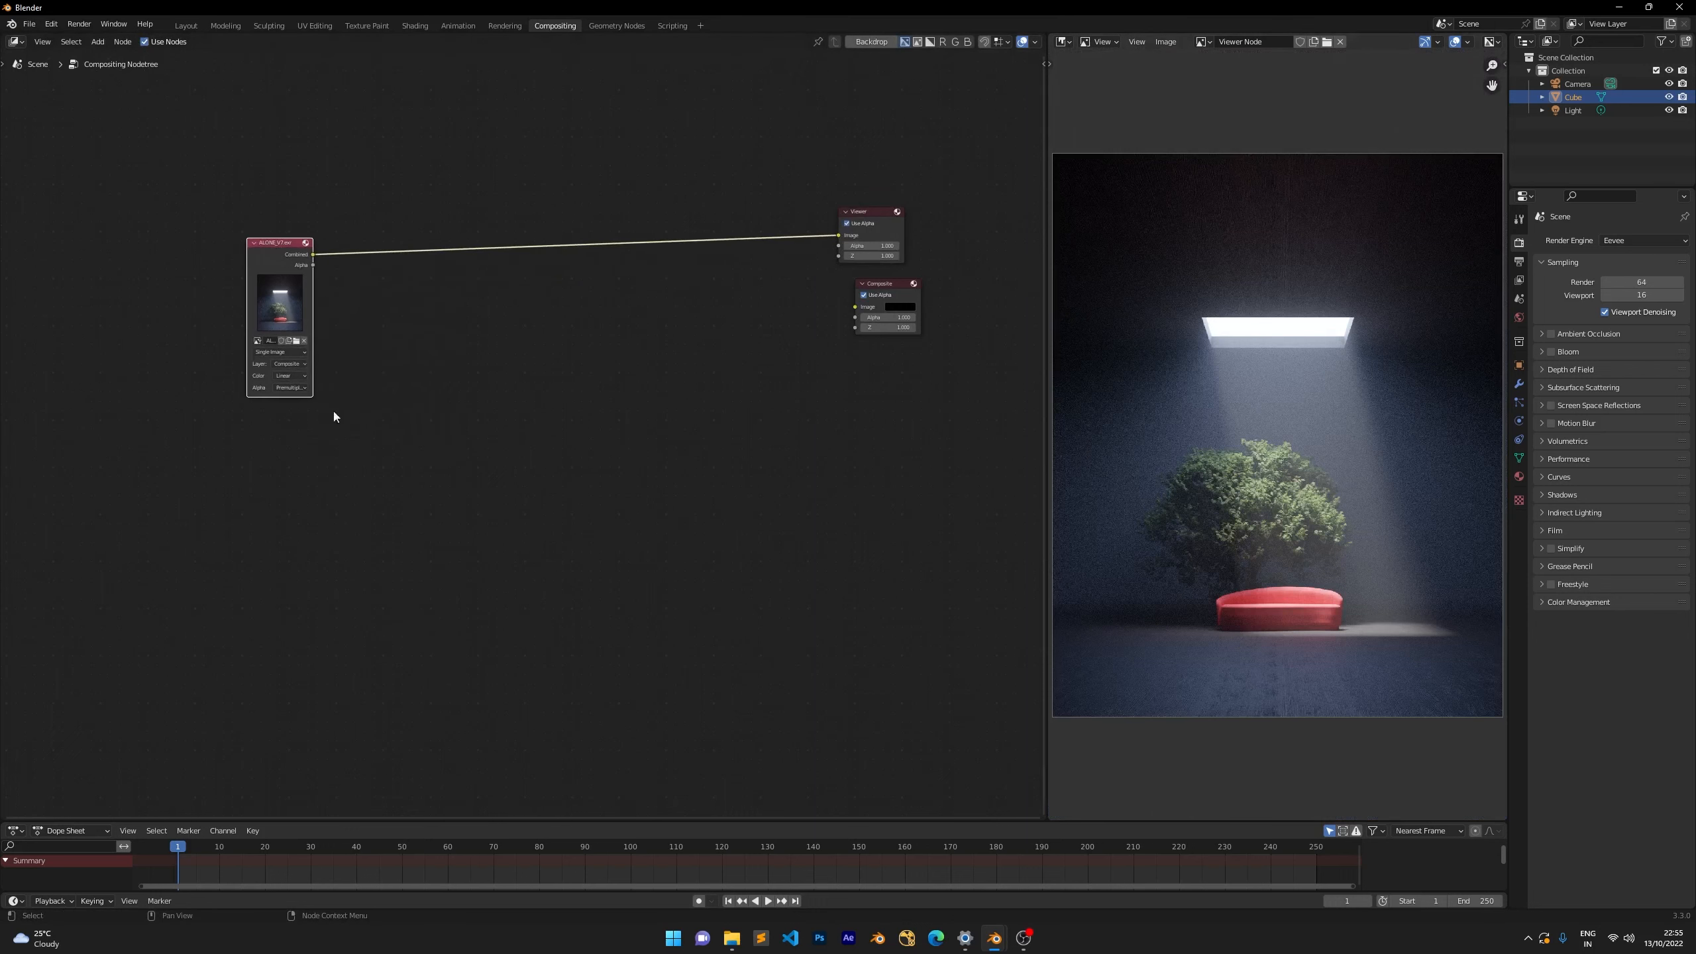
scroll(270, 279, up, 3)
middle_drag(270, 280, 519, 403)
drag(460, 339, 224, 282)
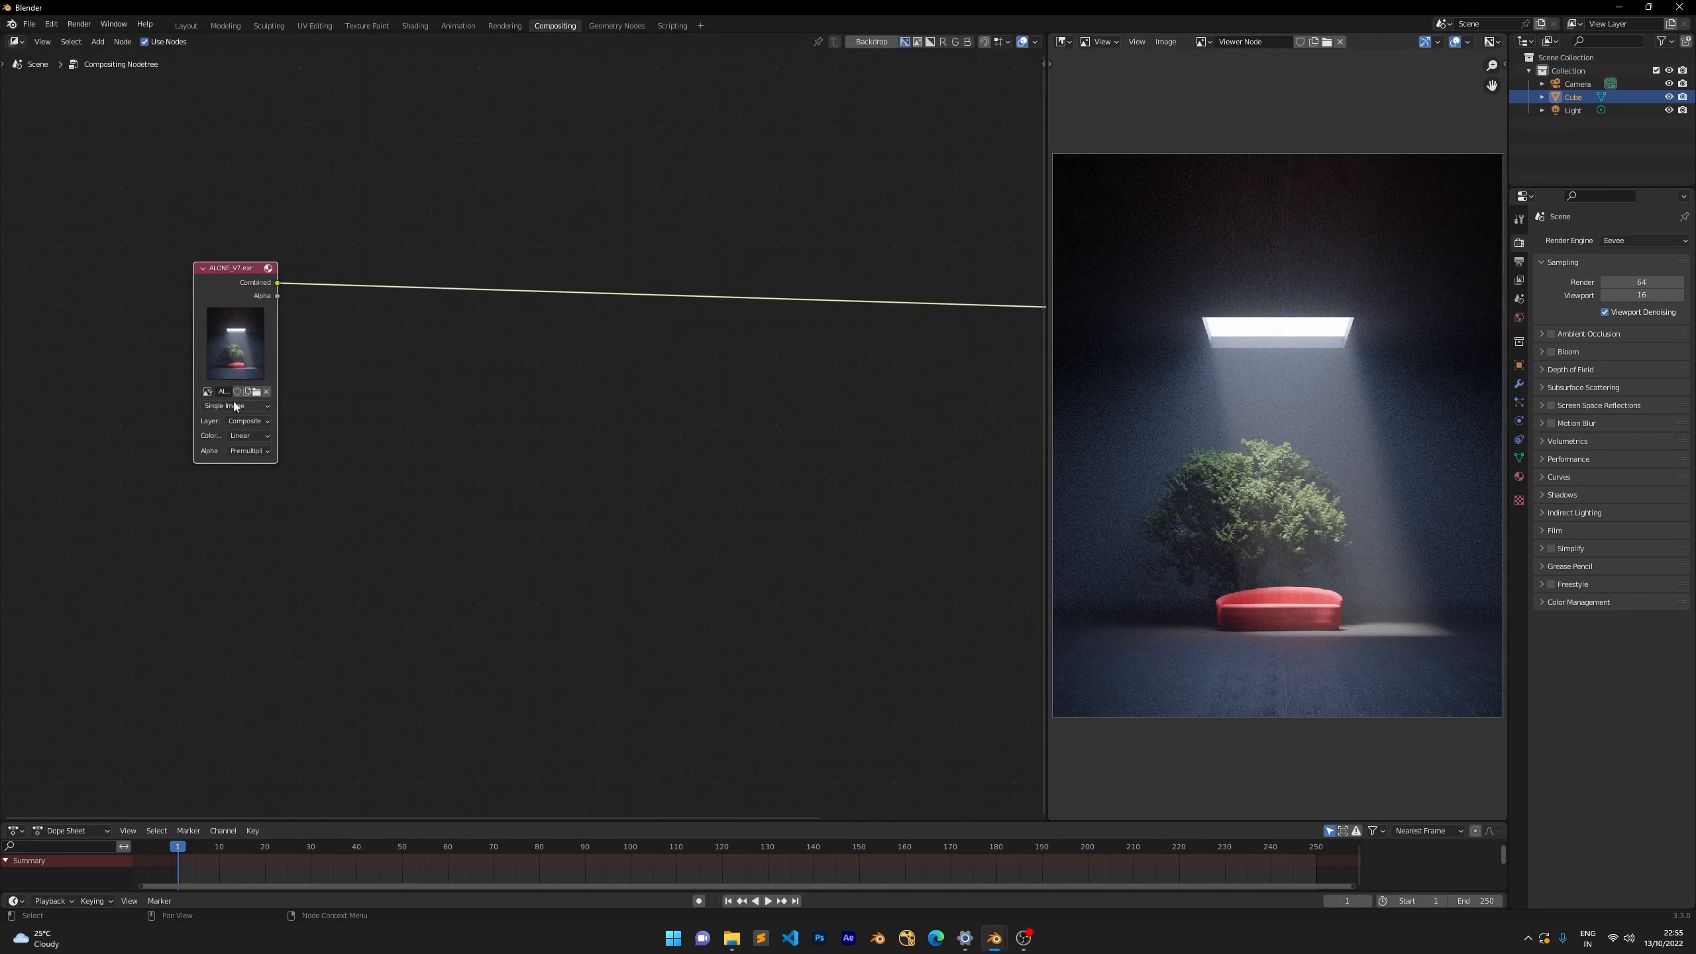
Set the ALONE_V7.exr node's layer to View Layer so it outputs all render passes.
scroll(303, 326, up, 3)
middle_drag(304, 326, 461, 362)
scroll(461, 361, down, 1)
mouse_move(289, 245)
mouse_down()
mouse_move(457, 633)
mouse_move(574, 715)
mouse_up()
click(399, 473)
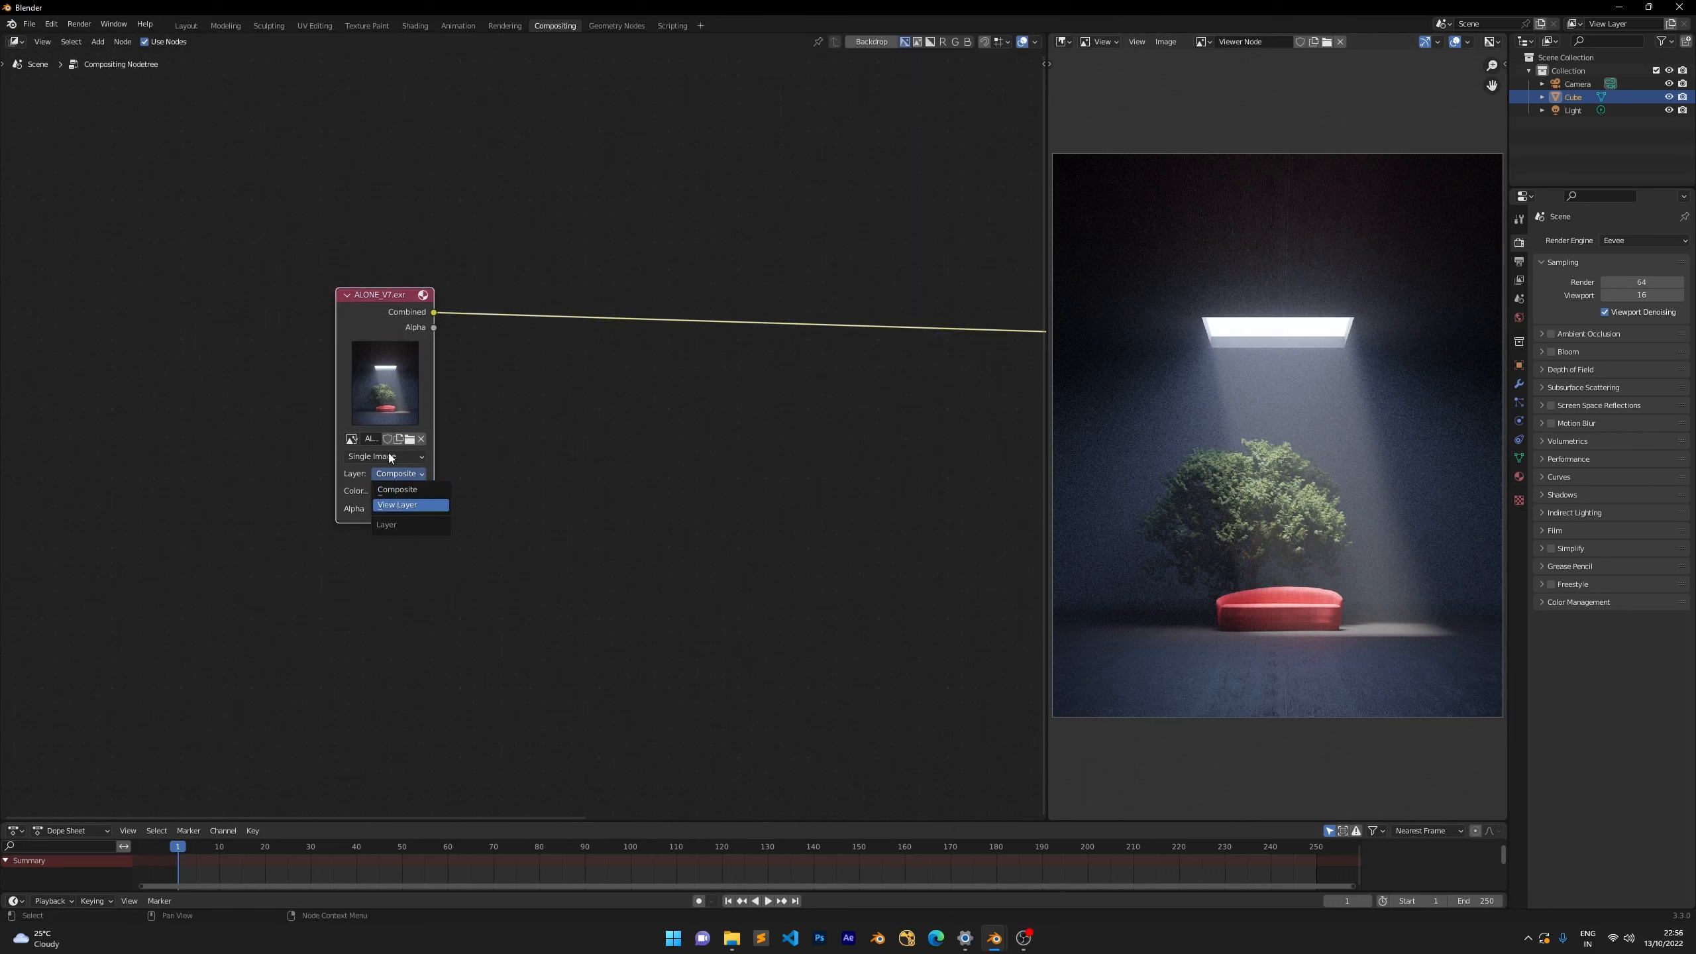
click(399, 505)
scroll(530, 424, down, 3)
scroll(530, 441, up, 2)
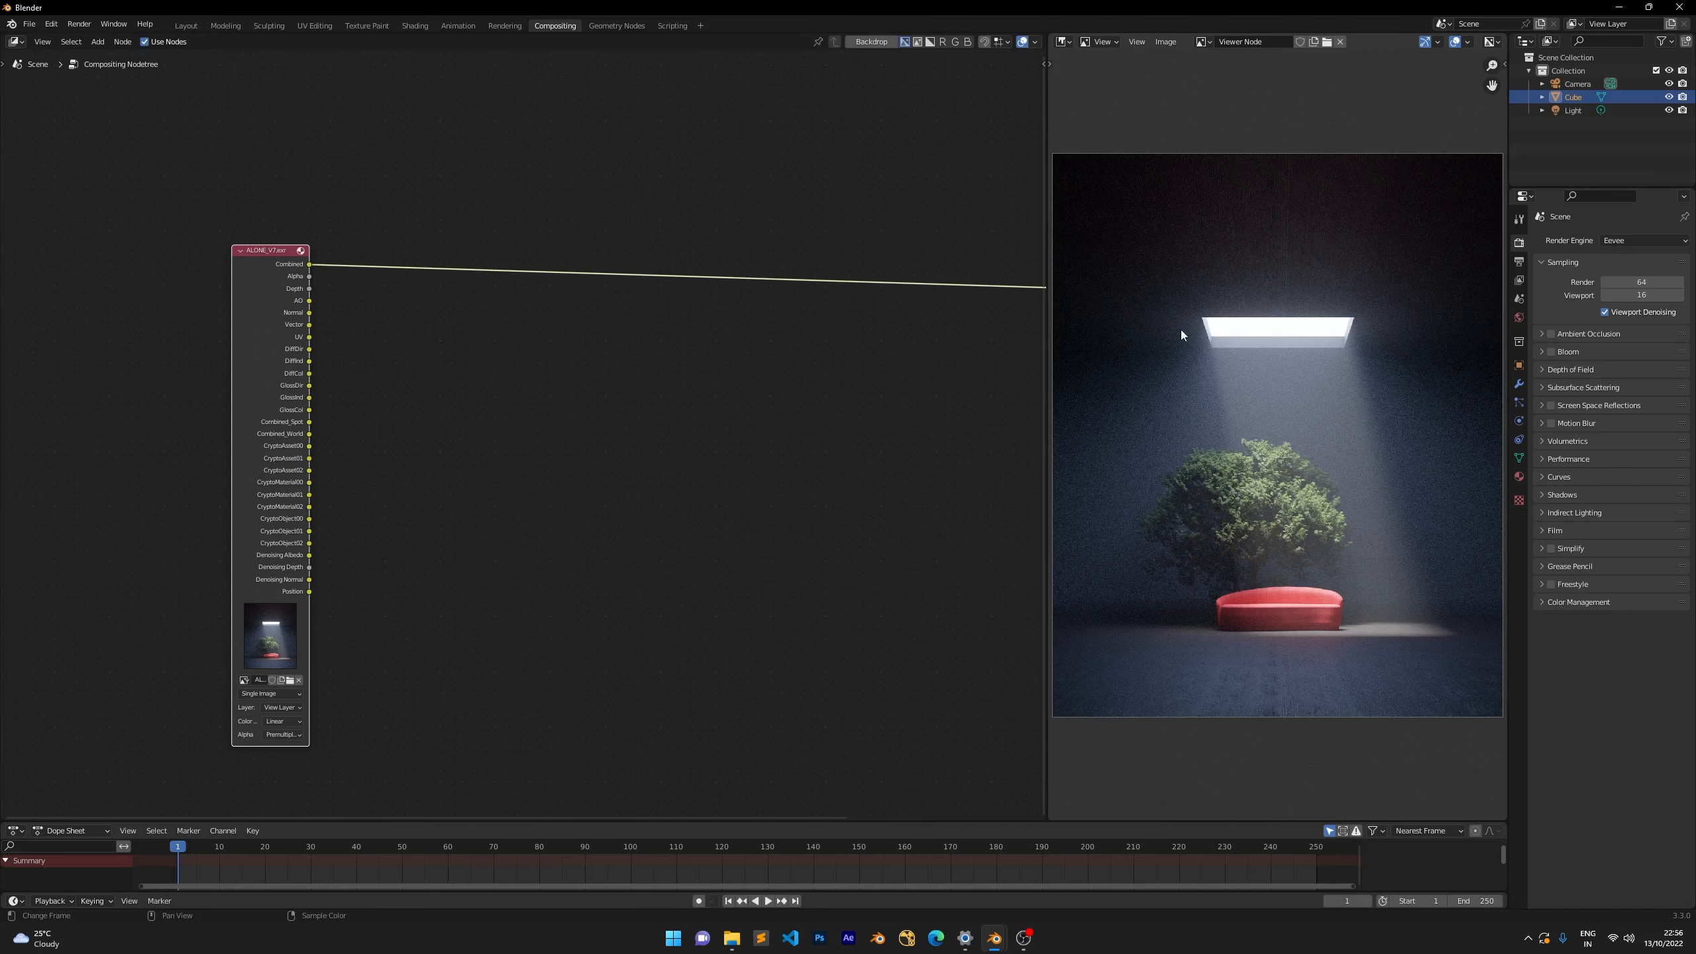
Set the scene's color management exposure to -3.774.
click(1542, 604)
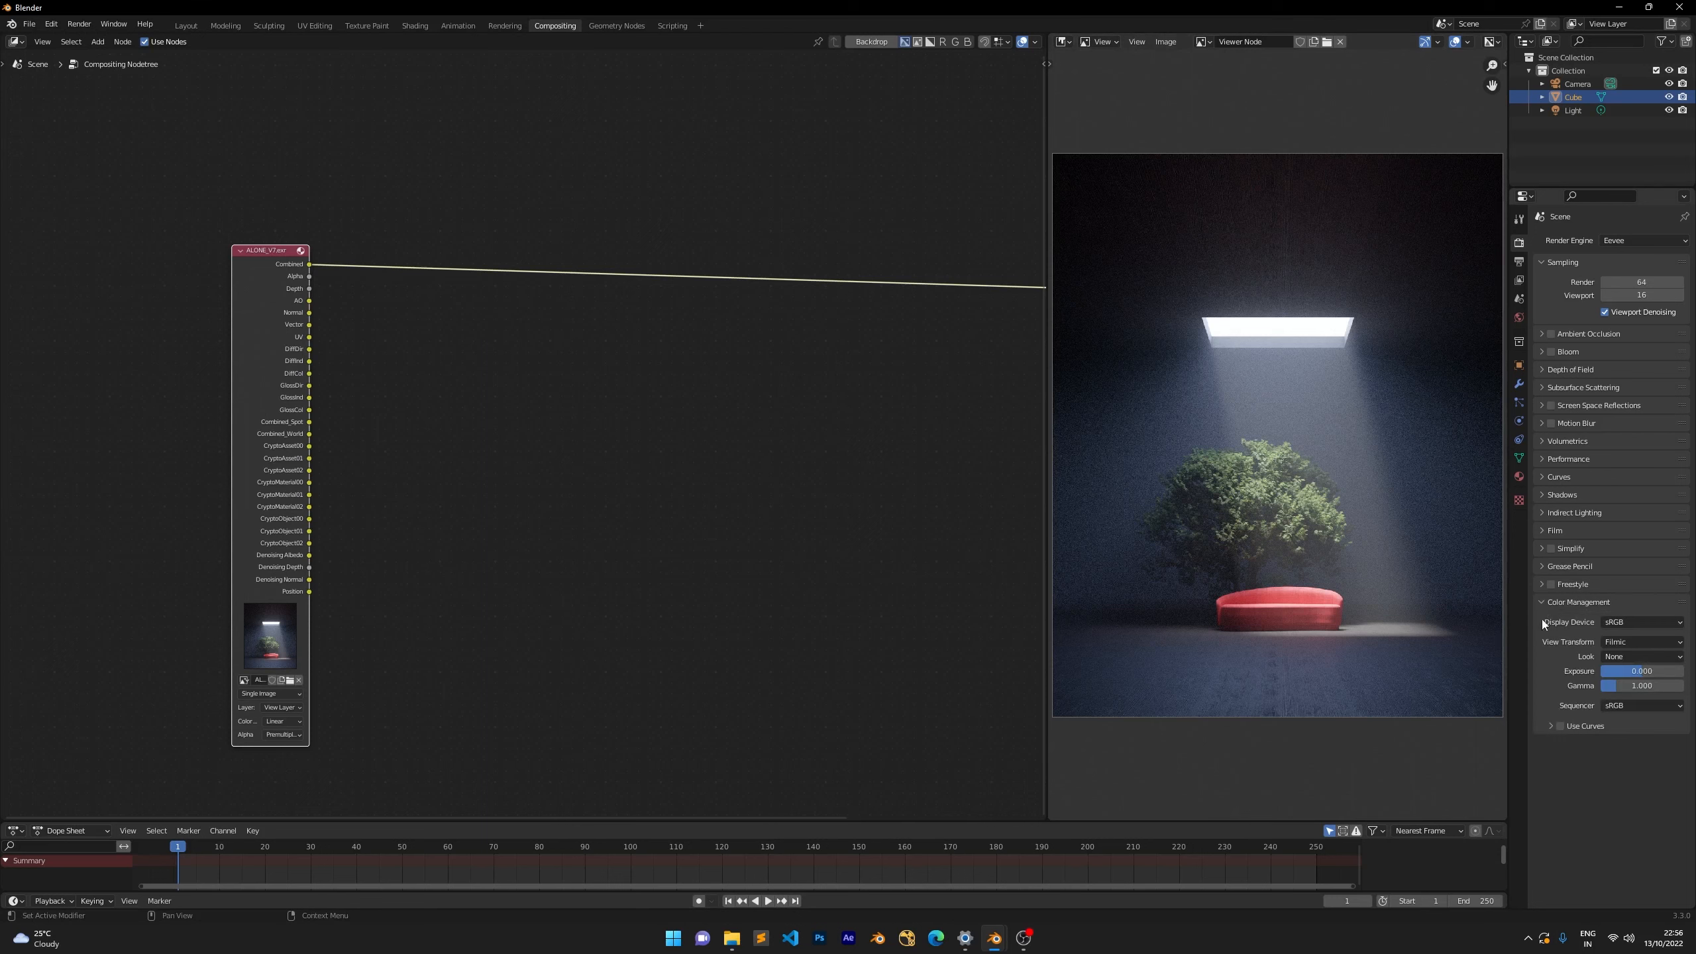
drag(1630, 676, 1605, 676)
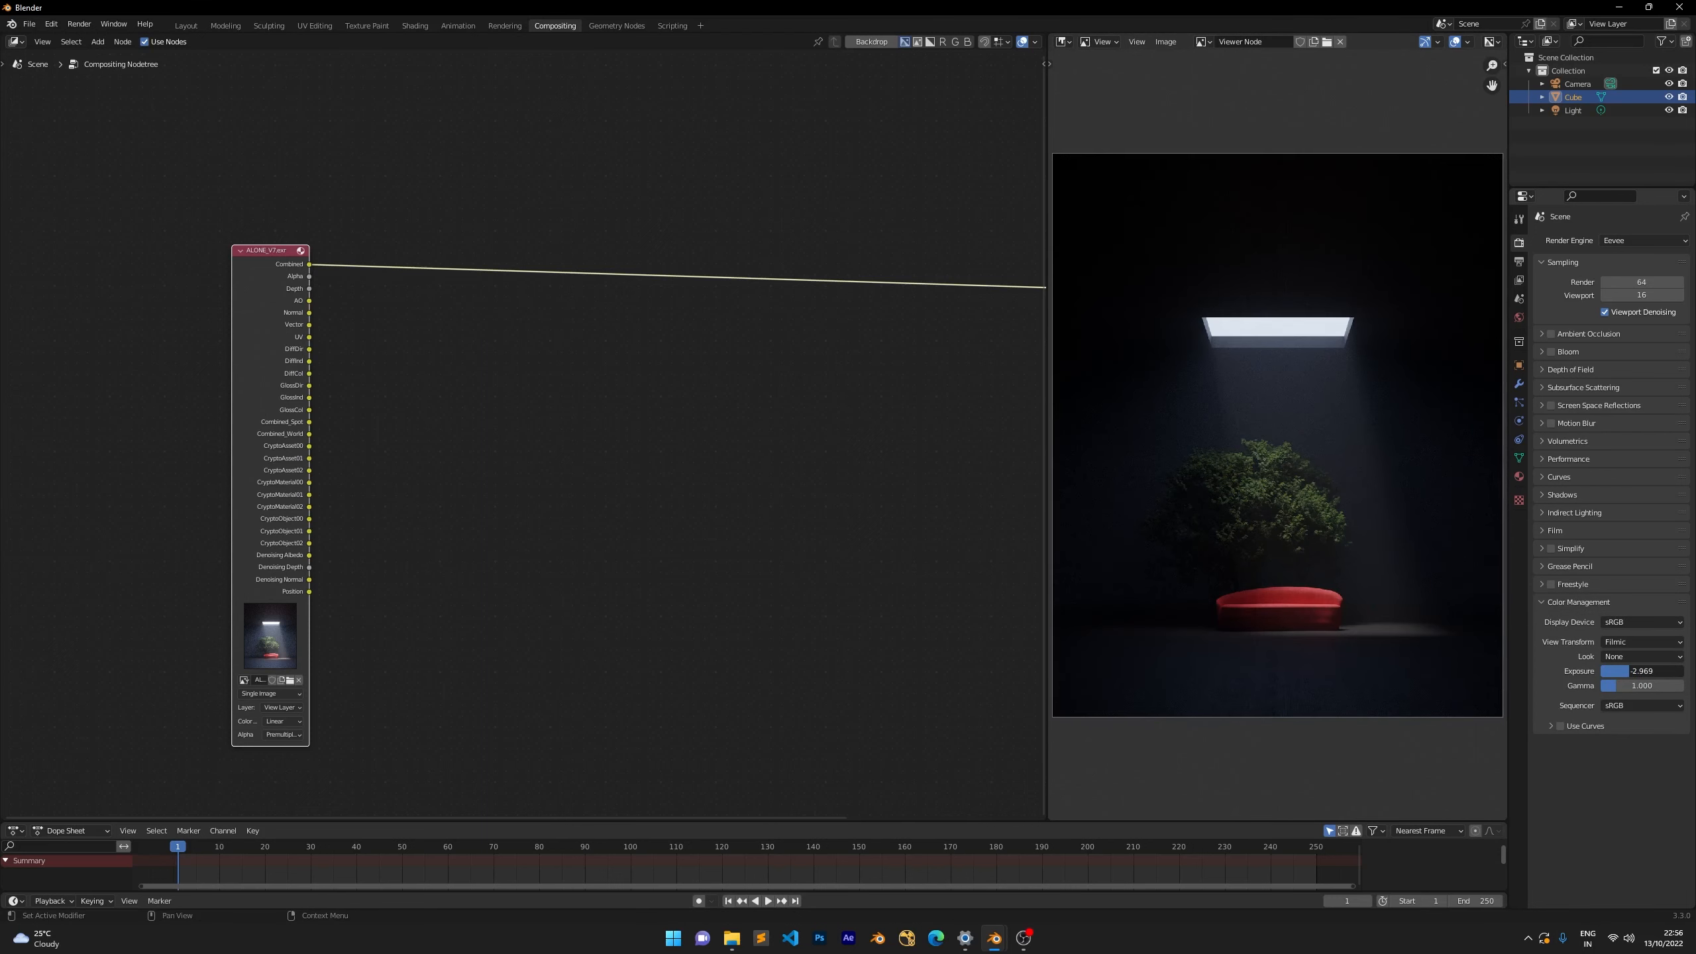
click(1616, 670)
text(-3)
text(.778)
key(Return)
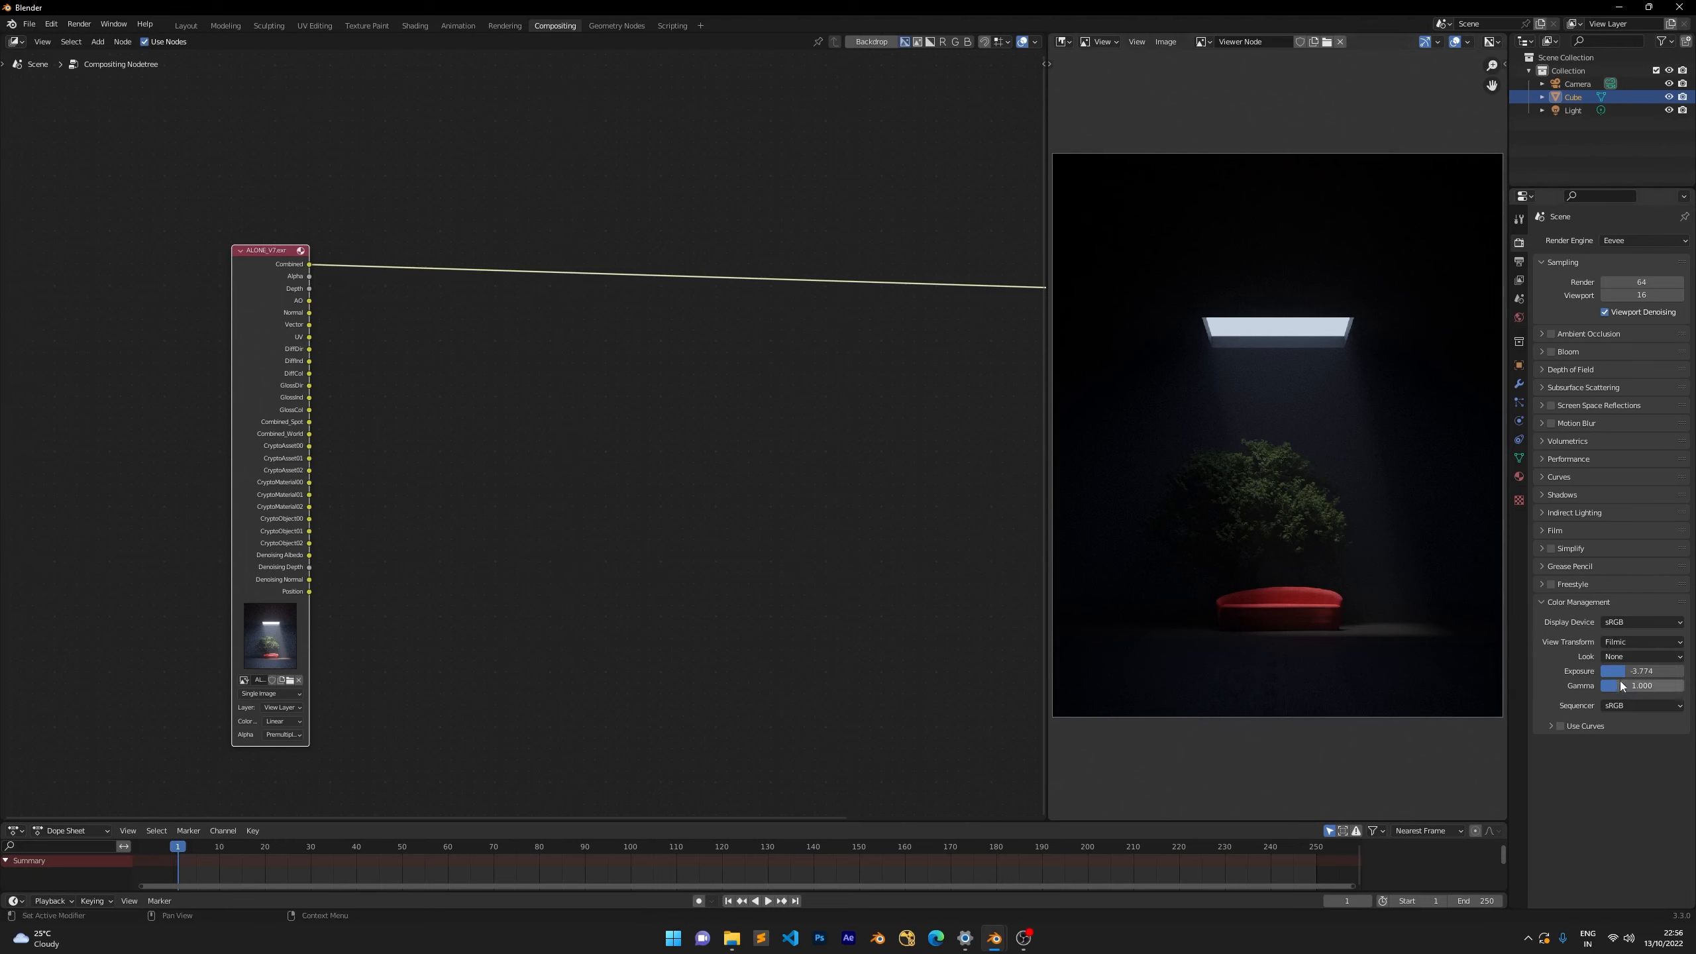
Maximise the viewer image and examine the skylight, light beam, tree and red sofa in the darkened render.
scroll(372, 282, up, 3)
middle_drag(367, 209, 530, 181)
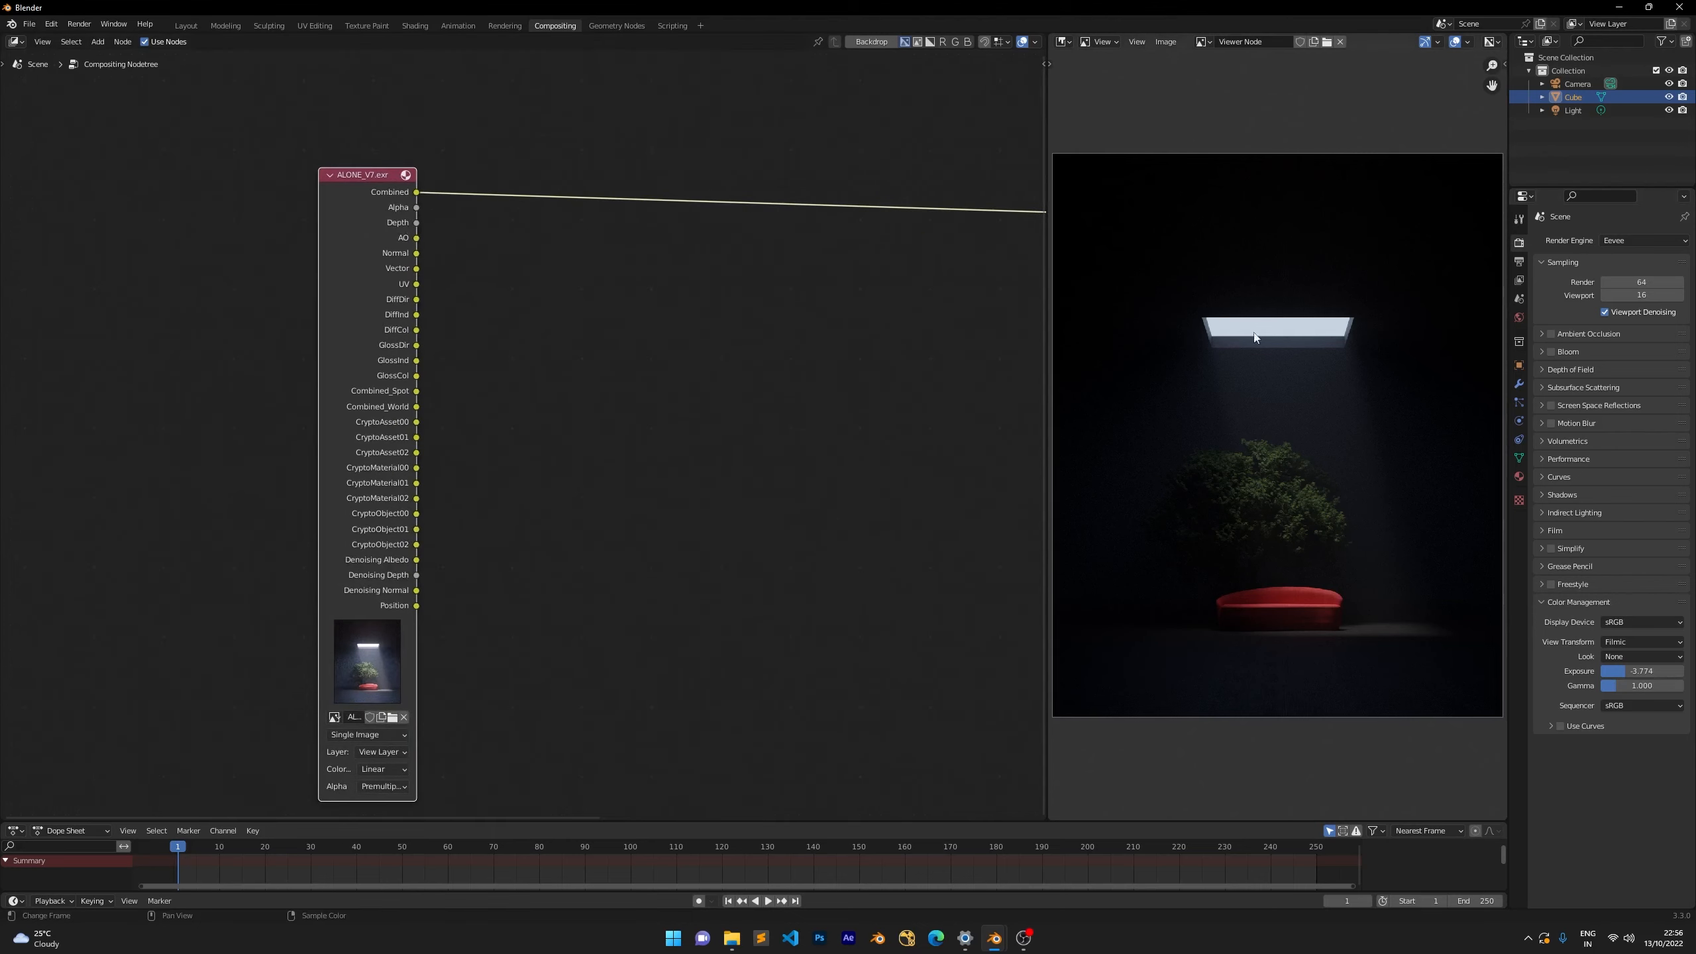
key(ctrl+space)
scroll(822, 401, up, 2)
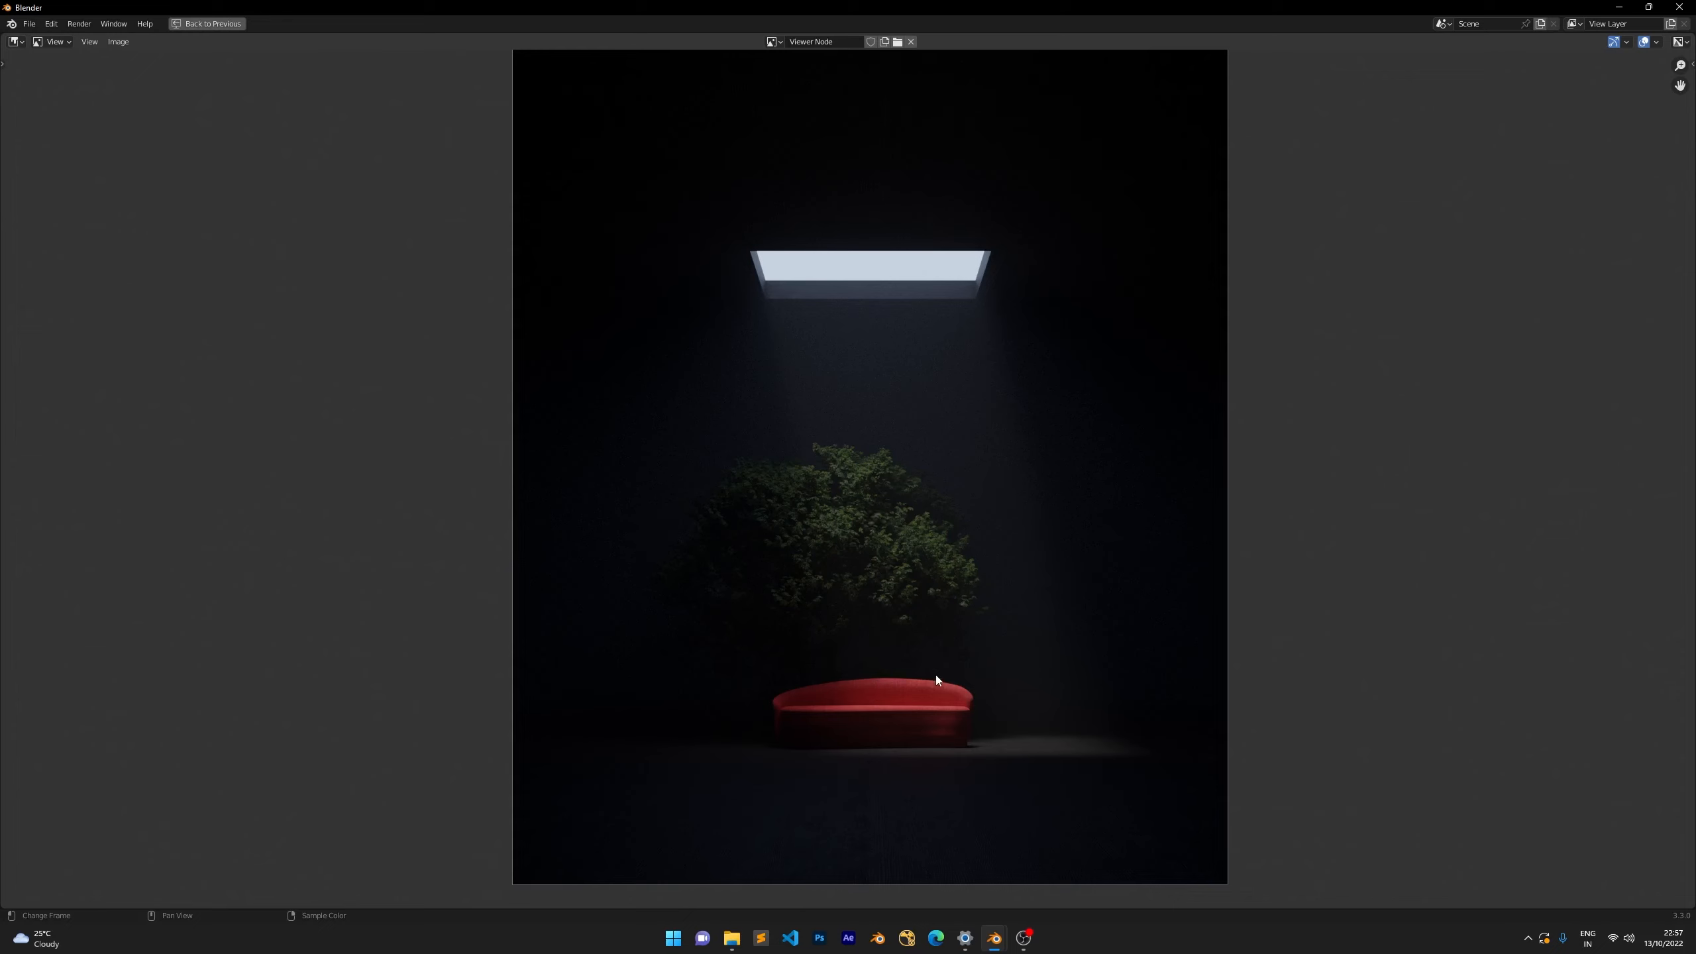
middle_drag(873, 723, 866, 651)
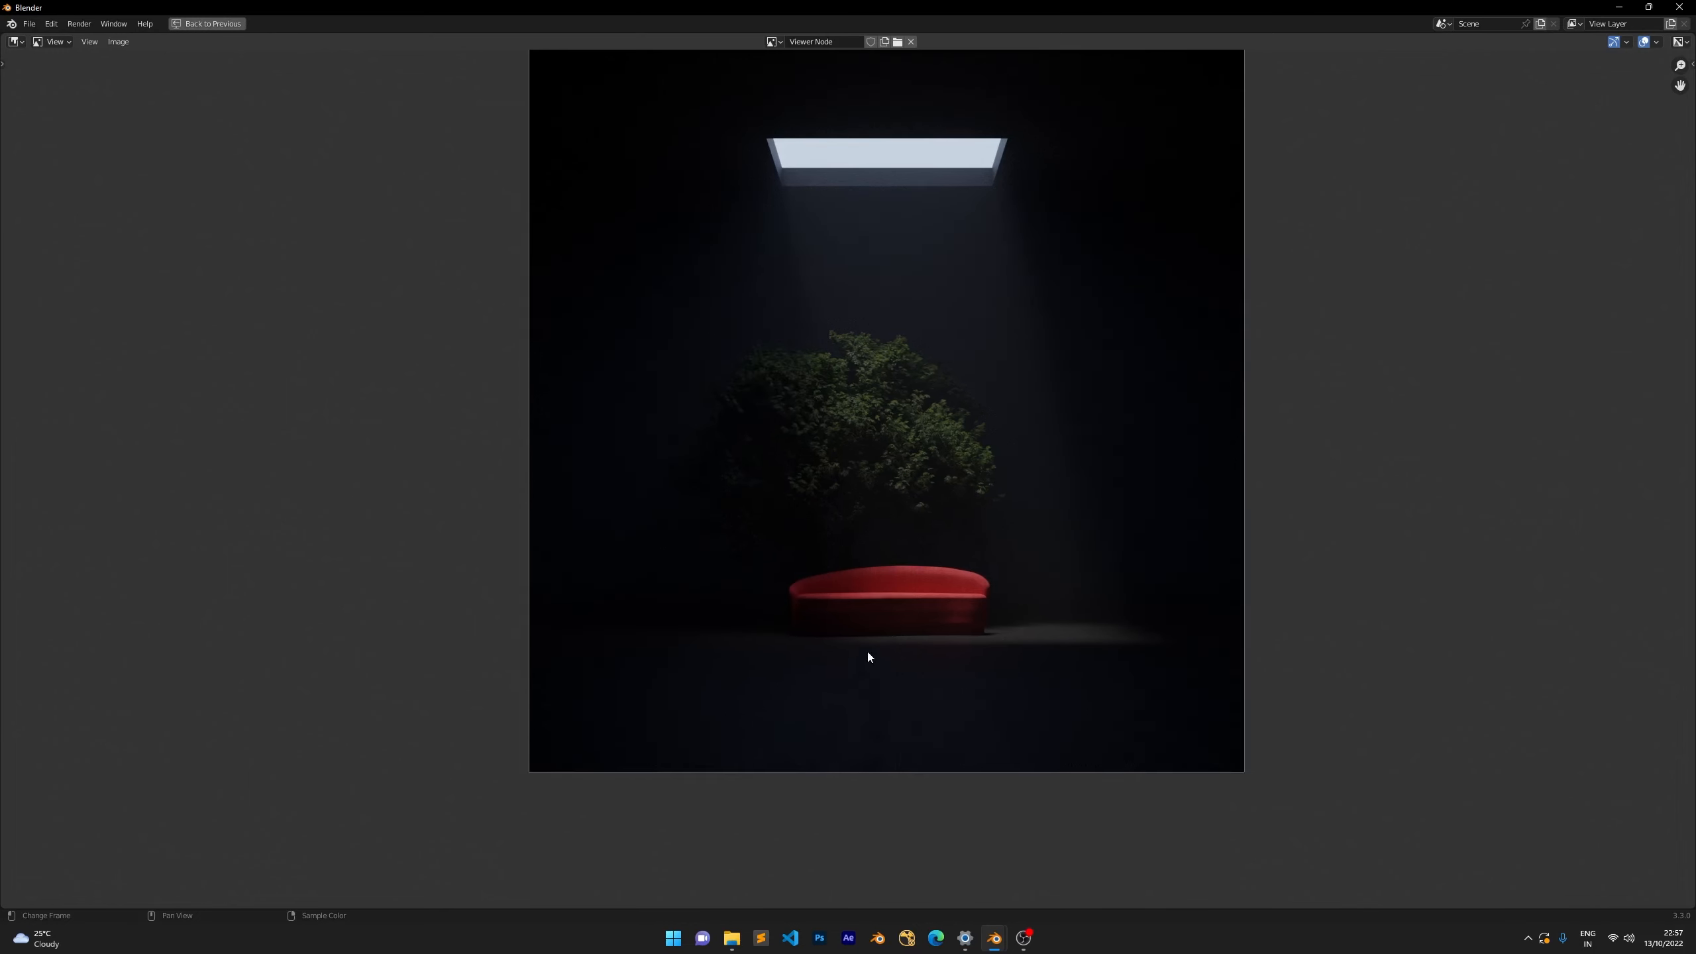
scroll(861, 649, up, 2)
scroll(861, 649, down, 1)
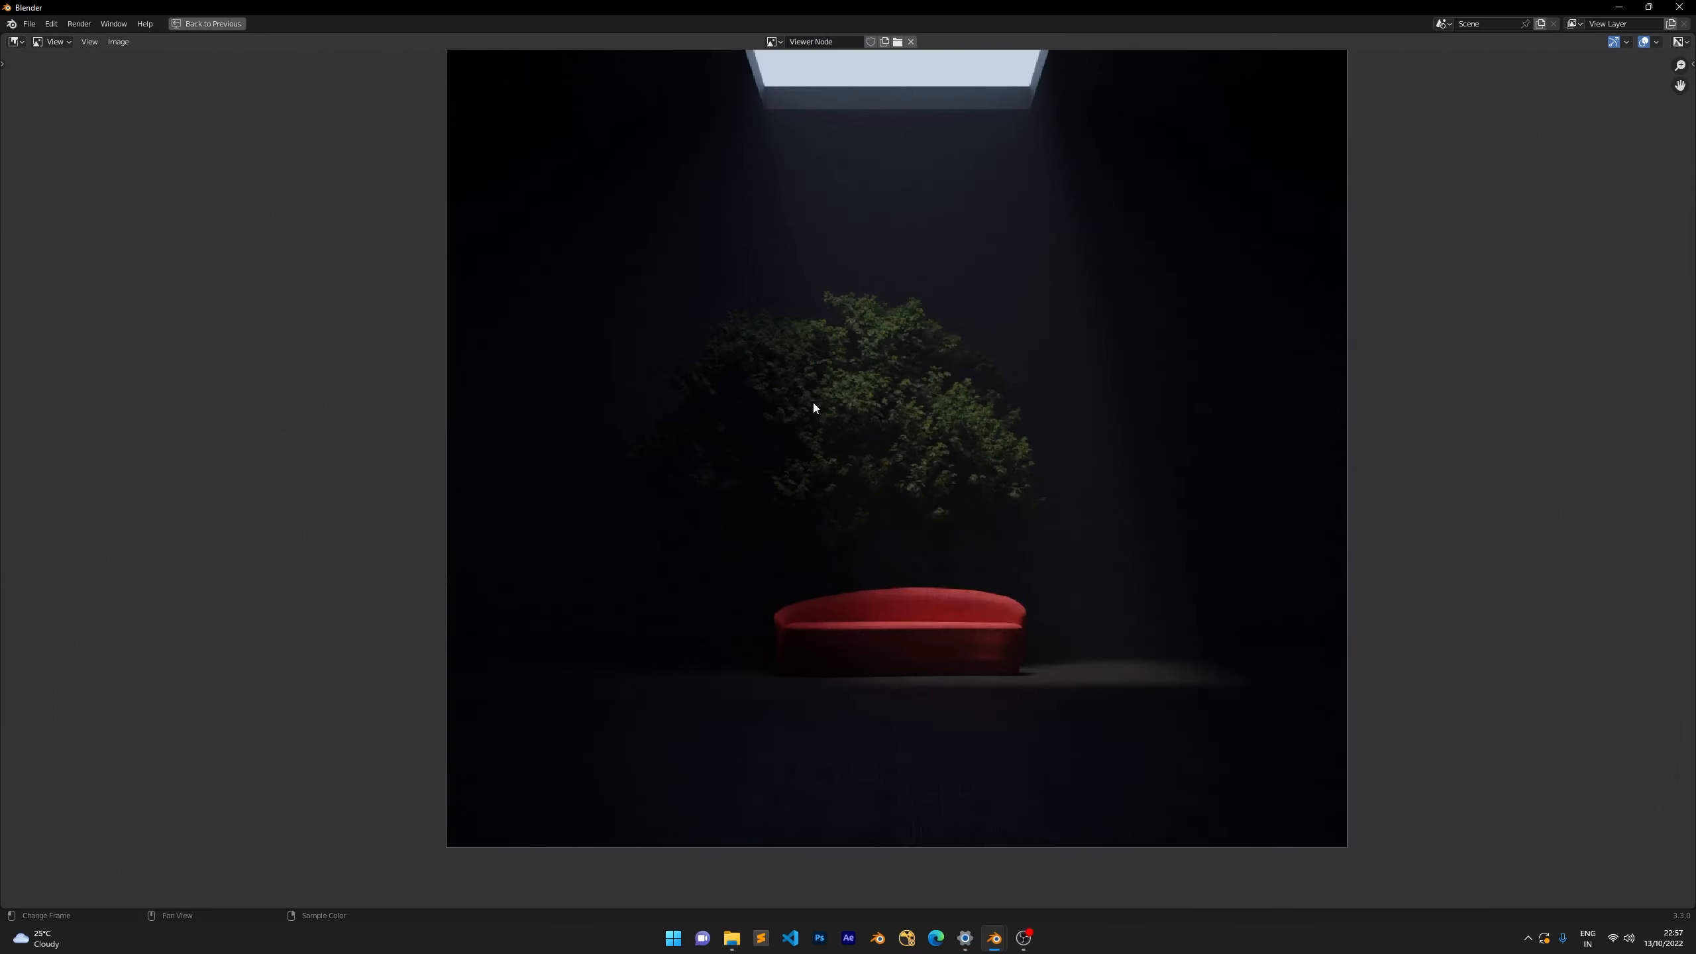
middle_drag(813, 407, 789, 507)
scroll(841, 343, down, 2)
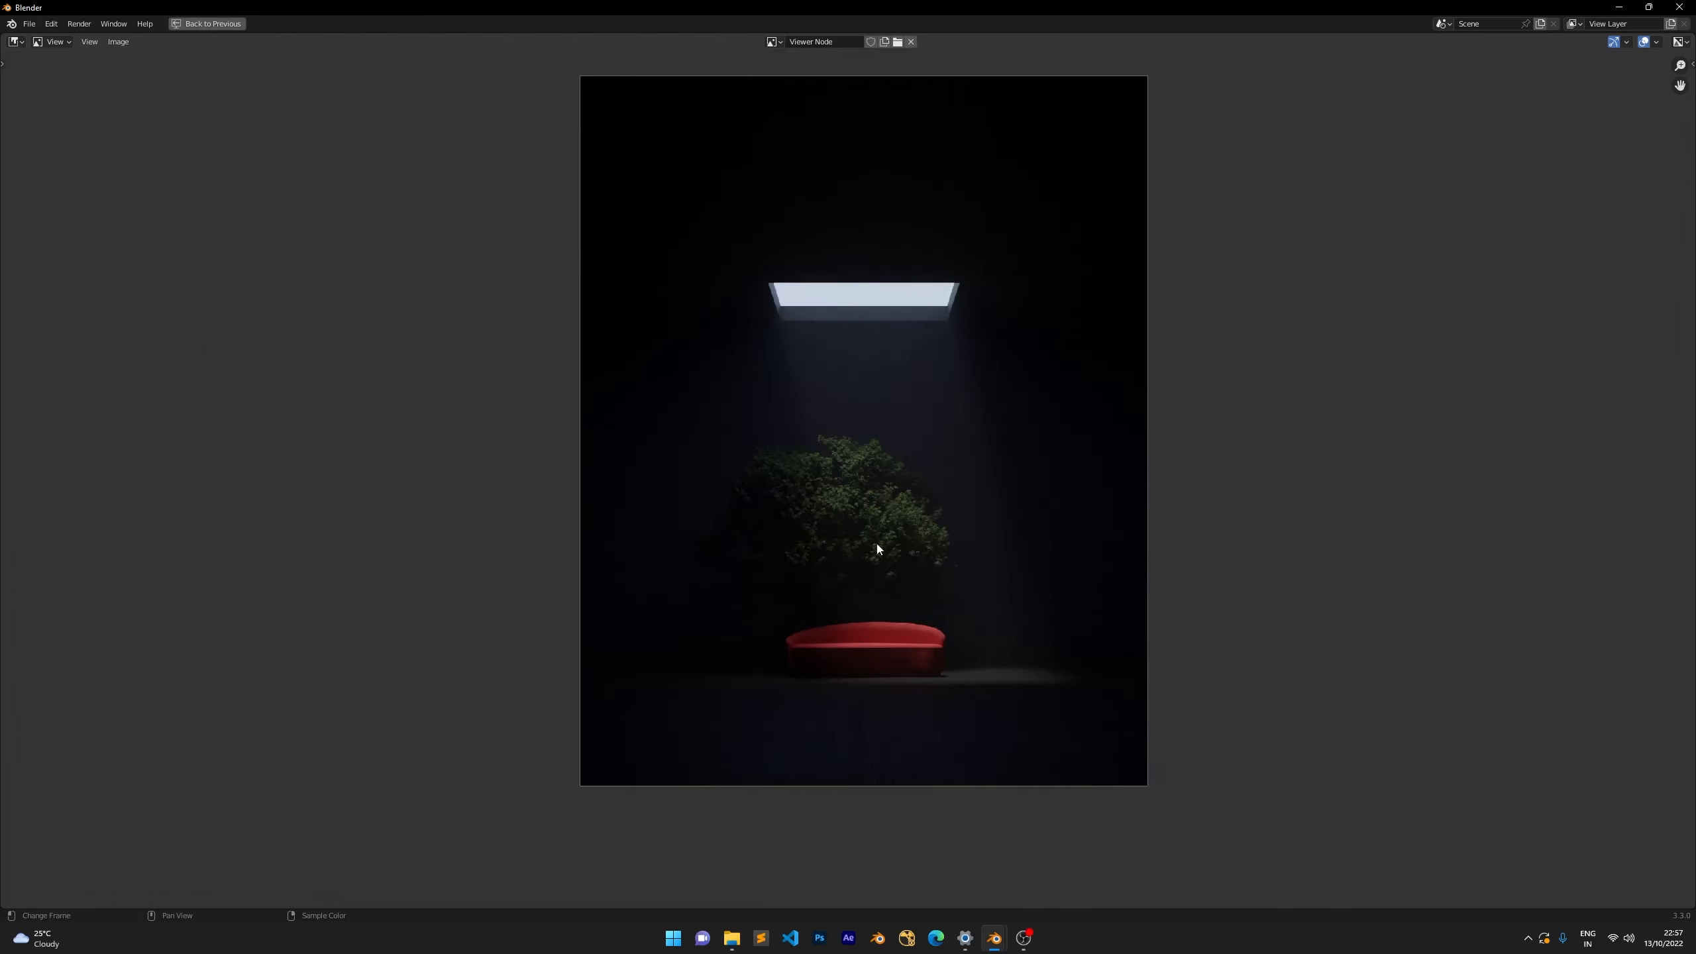
middle_drag(738, 520, 737, 549)
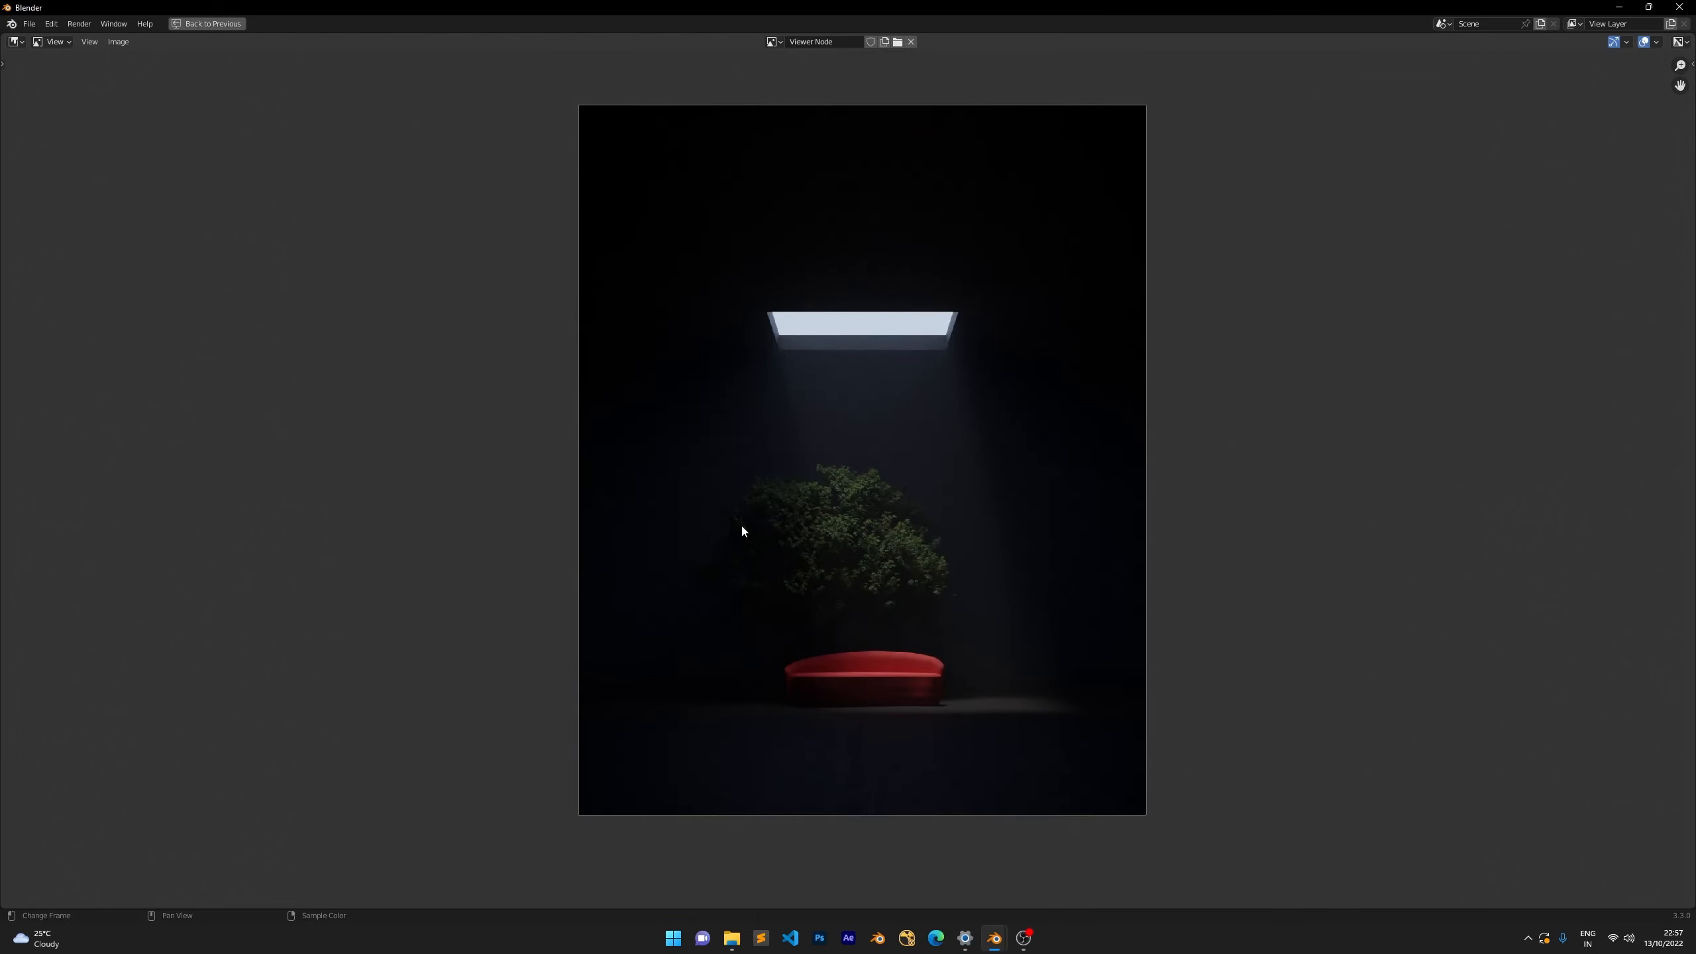
scroll(740, 528, up, 3)
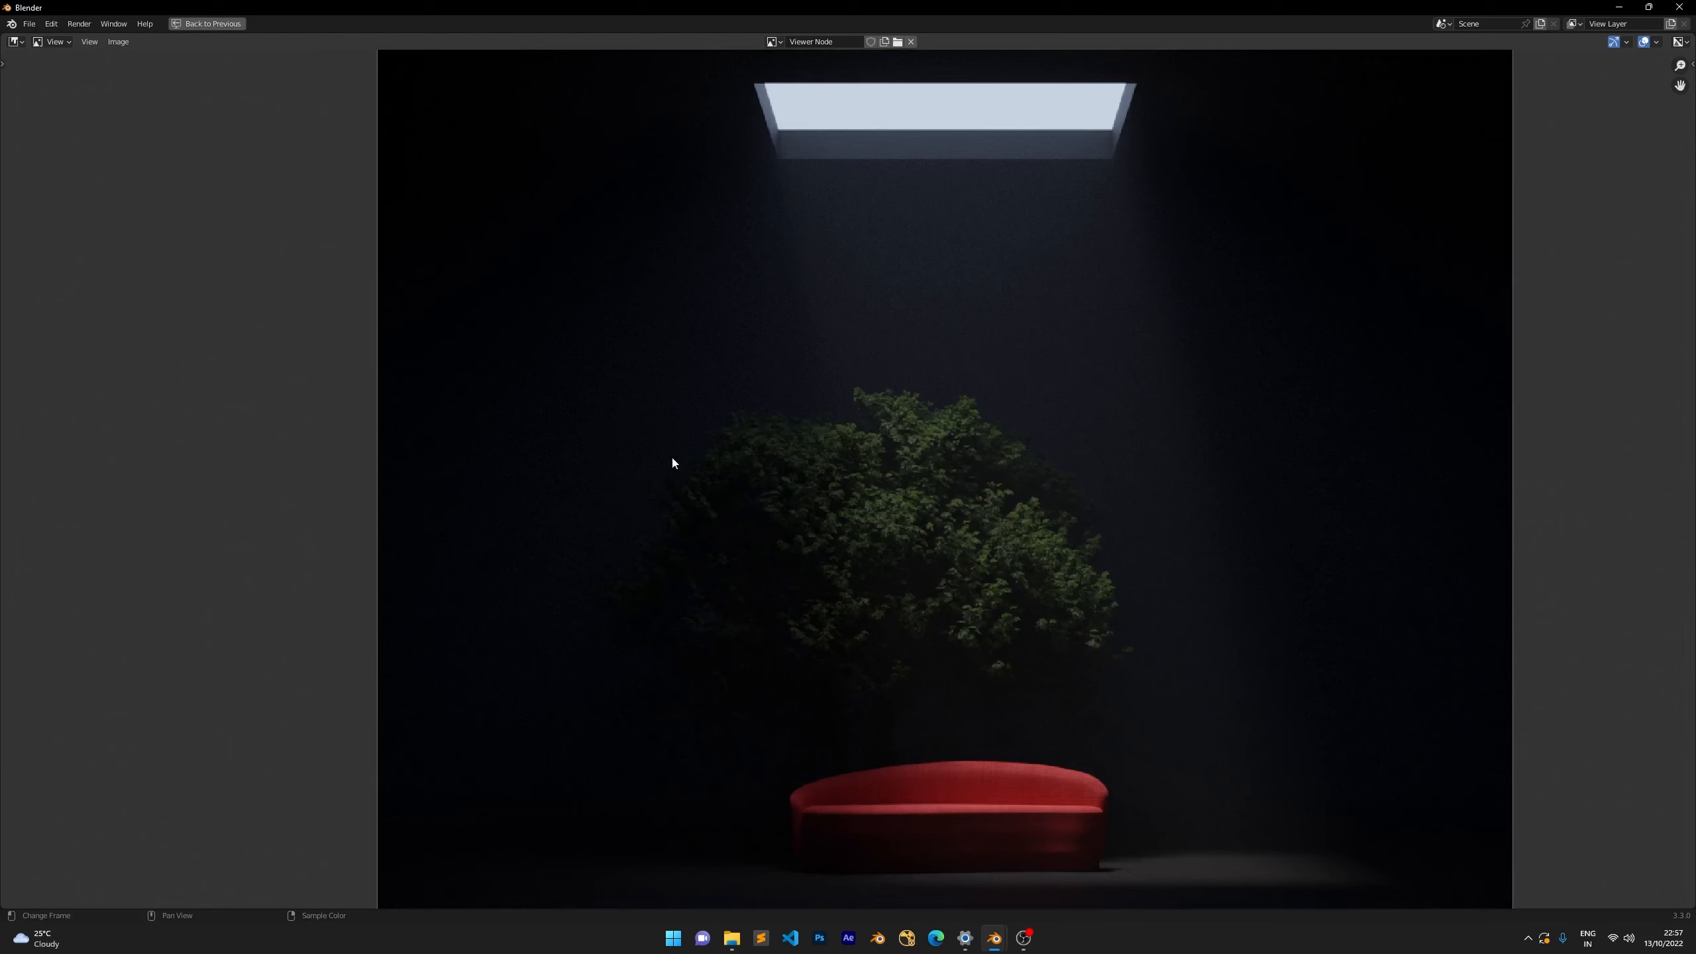
scroll(850, 432, down, 2)
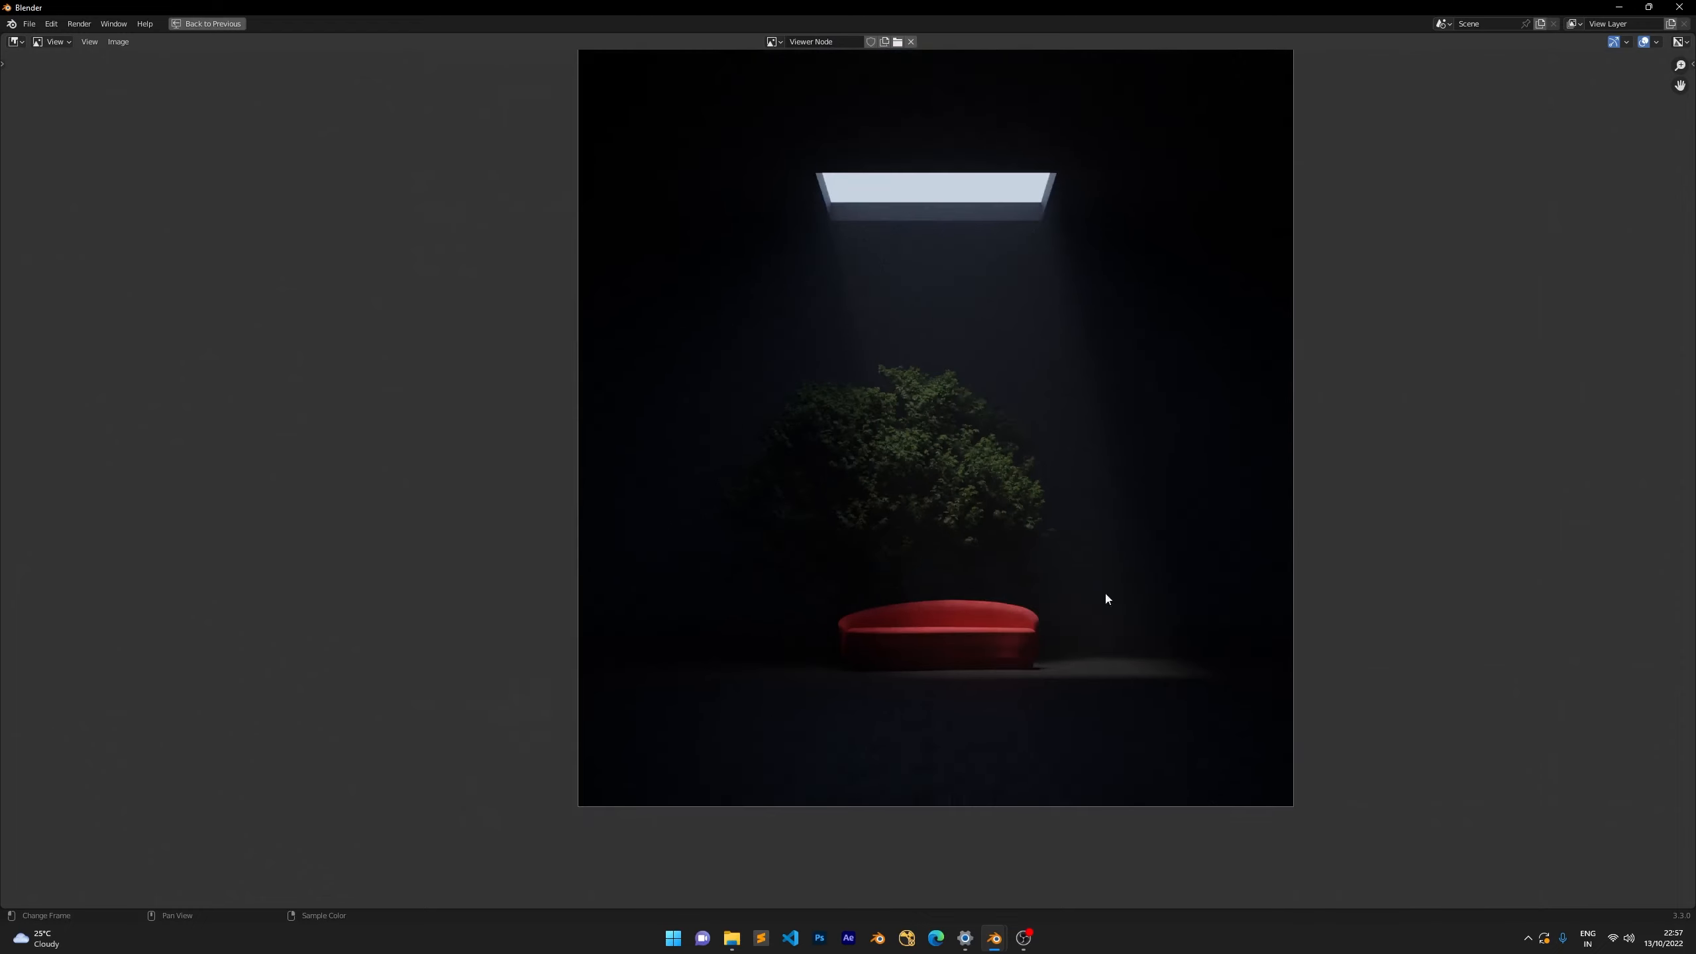
scroll(812, 339, down, 1)
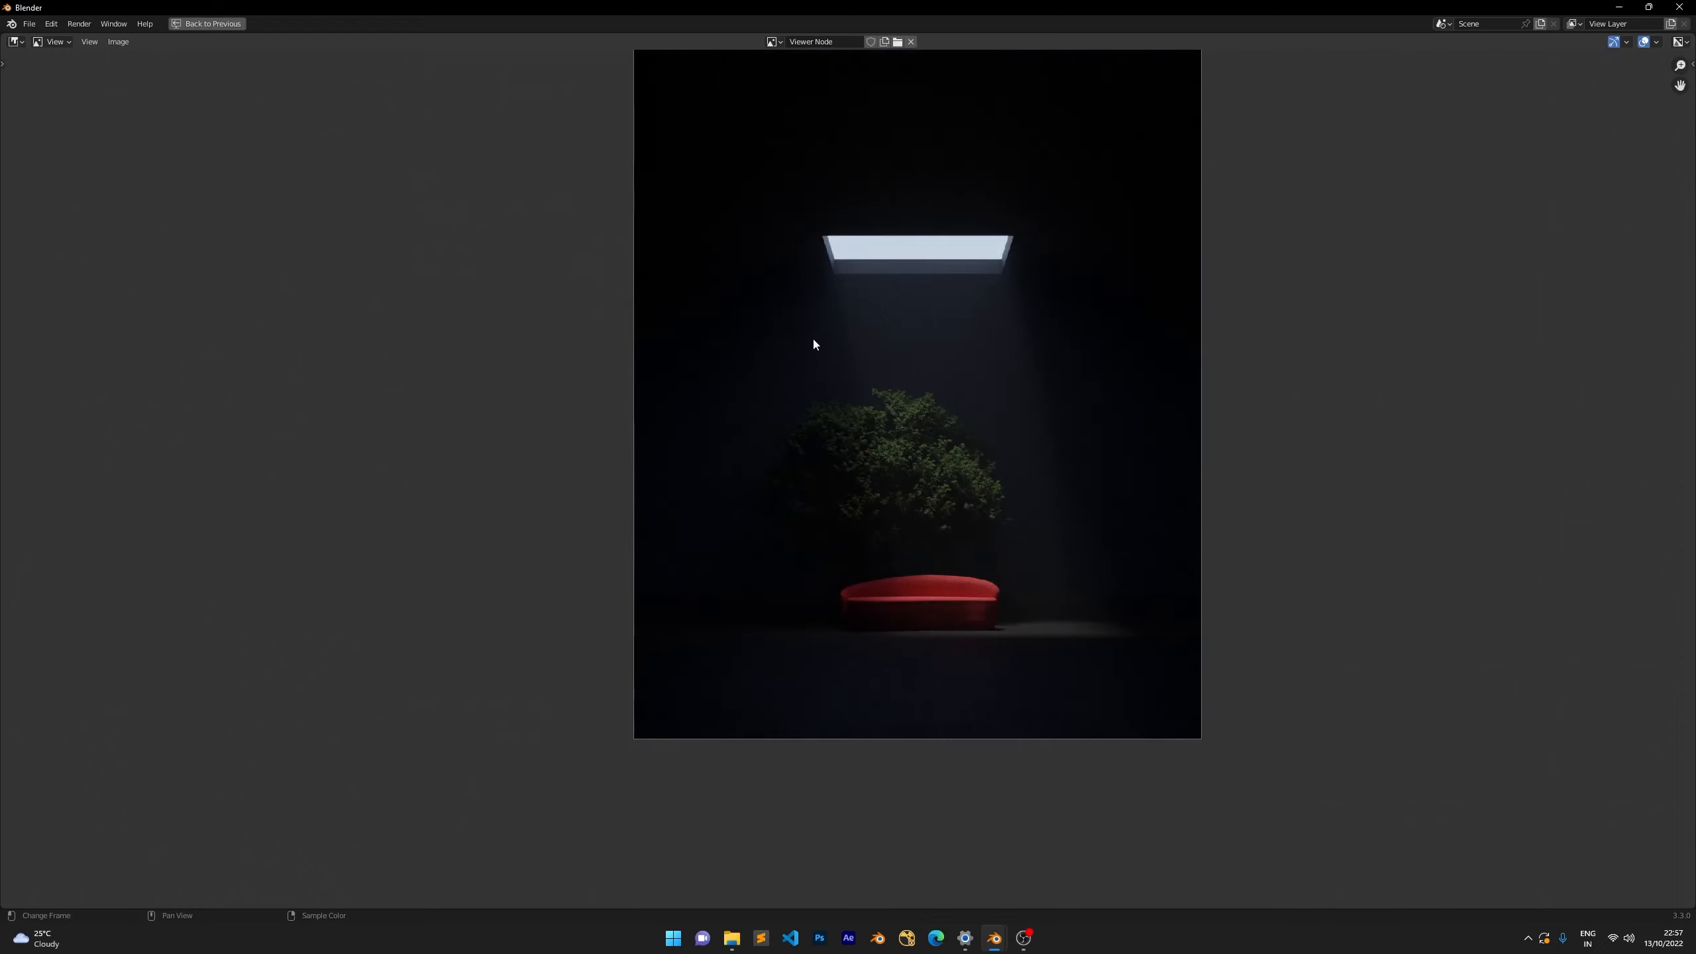
scroll(843, 303, up, 1)
scroll(844, 252, down, 1)
middle_drag(829, 316, 822, 400)
scroll(821, 398, up, 1)
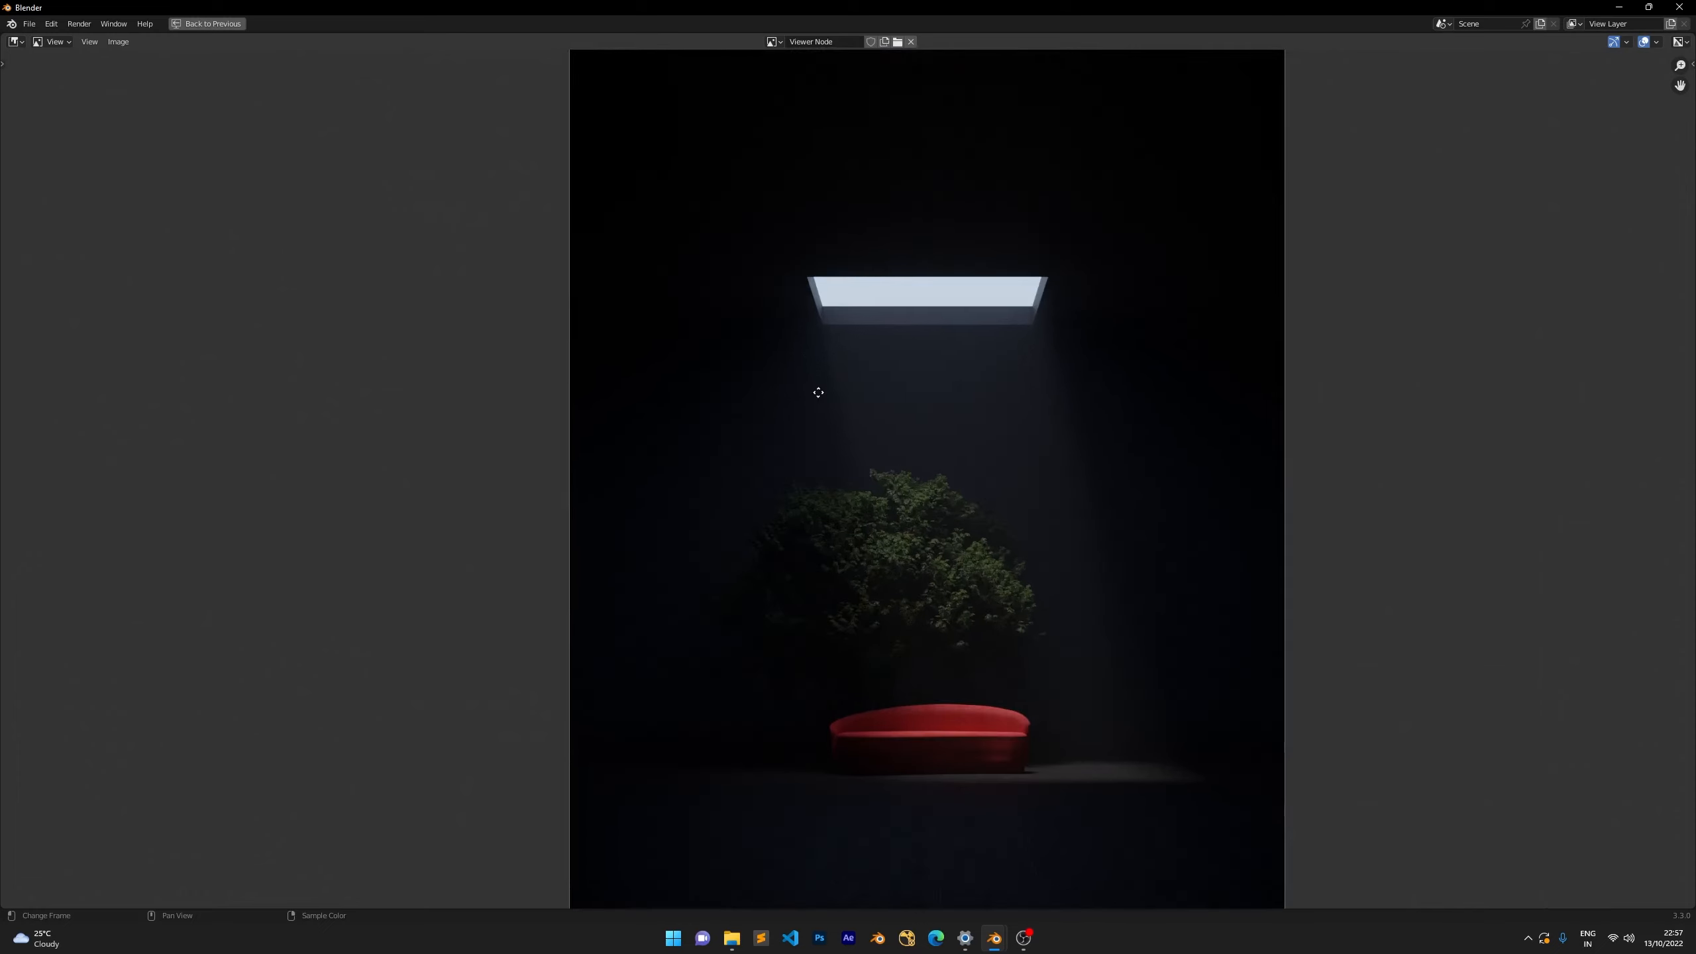
Restore the compositor layout beside the viewer image and move the ALONE_V7.exr node farther from the Viewer node.
scroll(787, 378, down, 1)
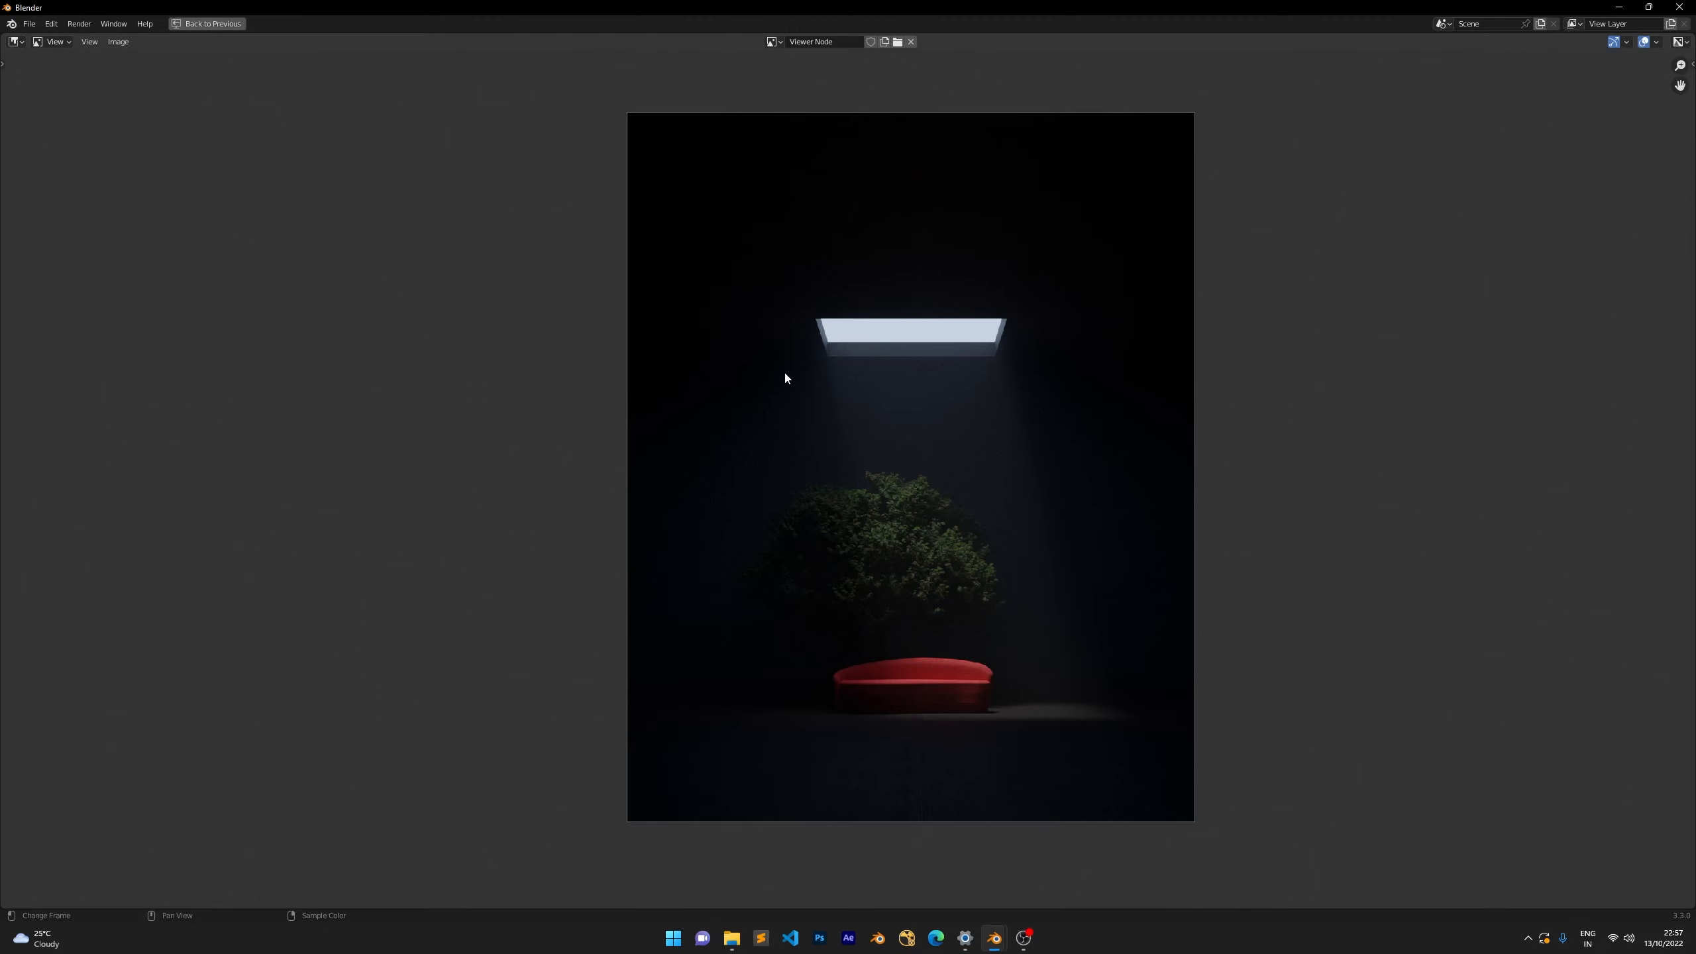
scroll(796, 353, up, 1)
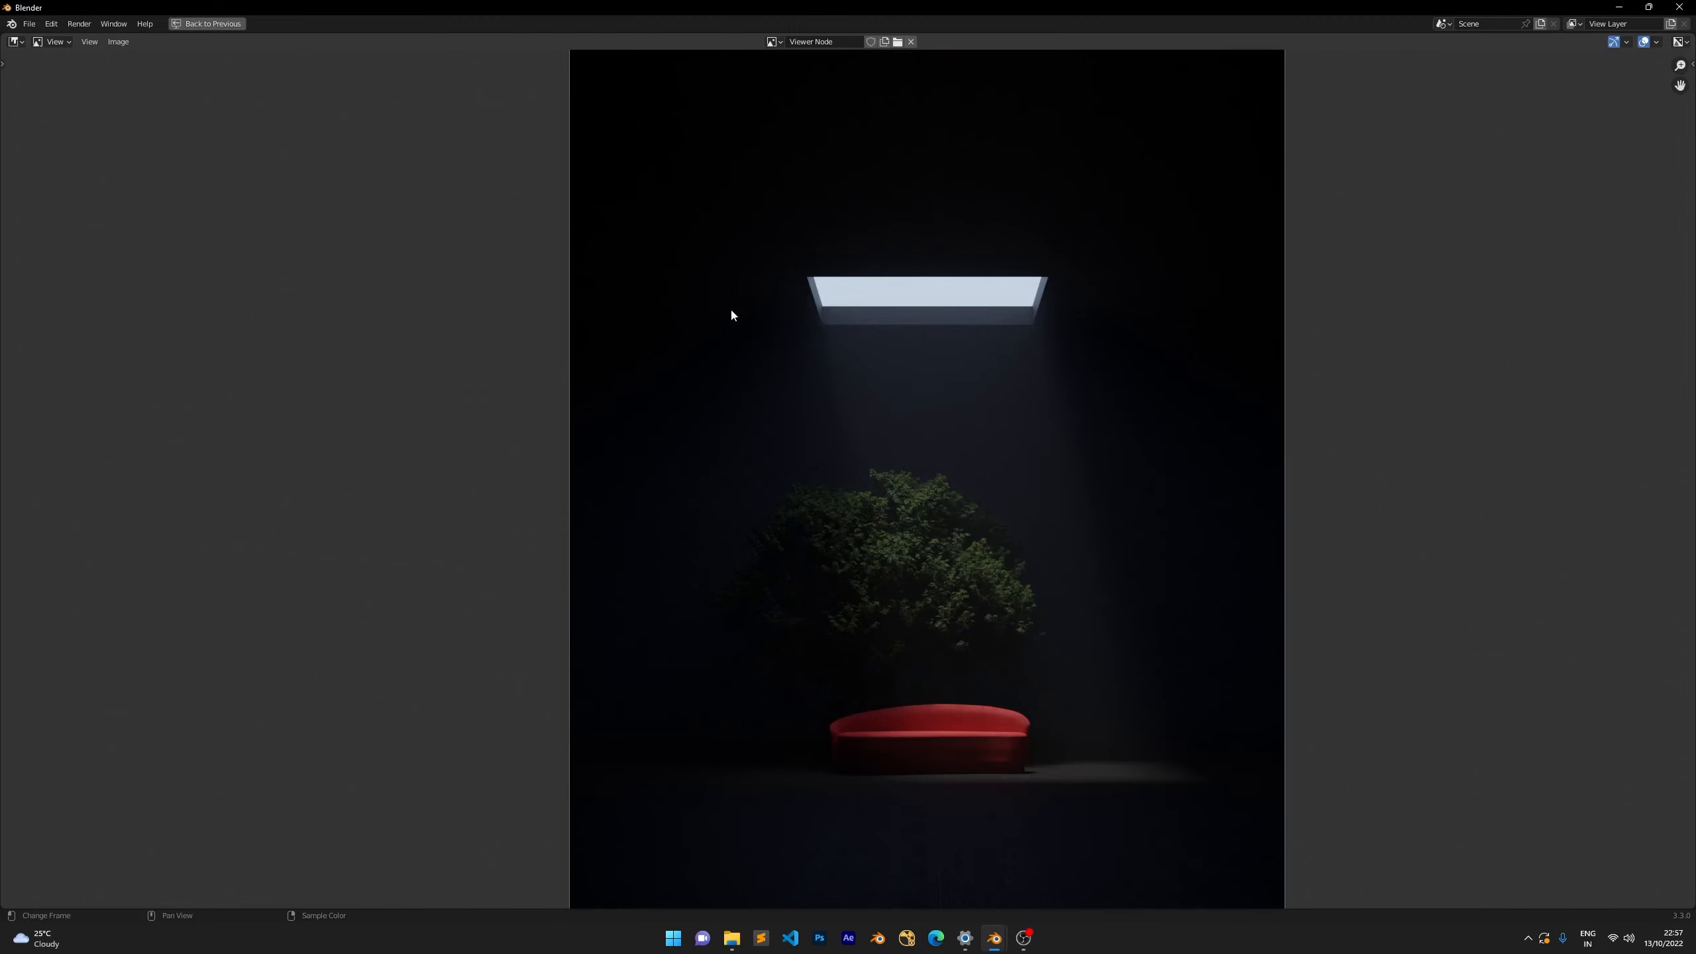
scroll(668, 283, down, 1)
key(ctrl+space)
middle_drag(497, 268, 524, 307)
scroll(555, 210, up, 1)
drag(391, 247, 280, 246)
scroll(1151, 429, down, 2)
scroll(1151, 429, up, 1)
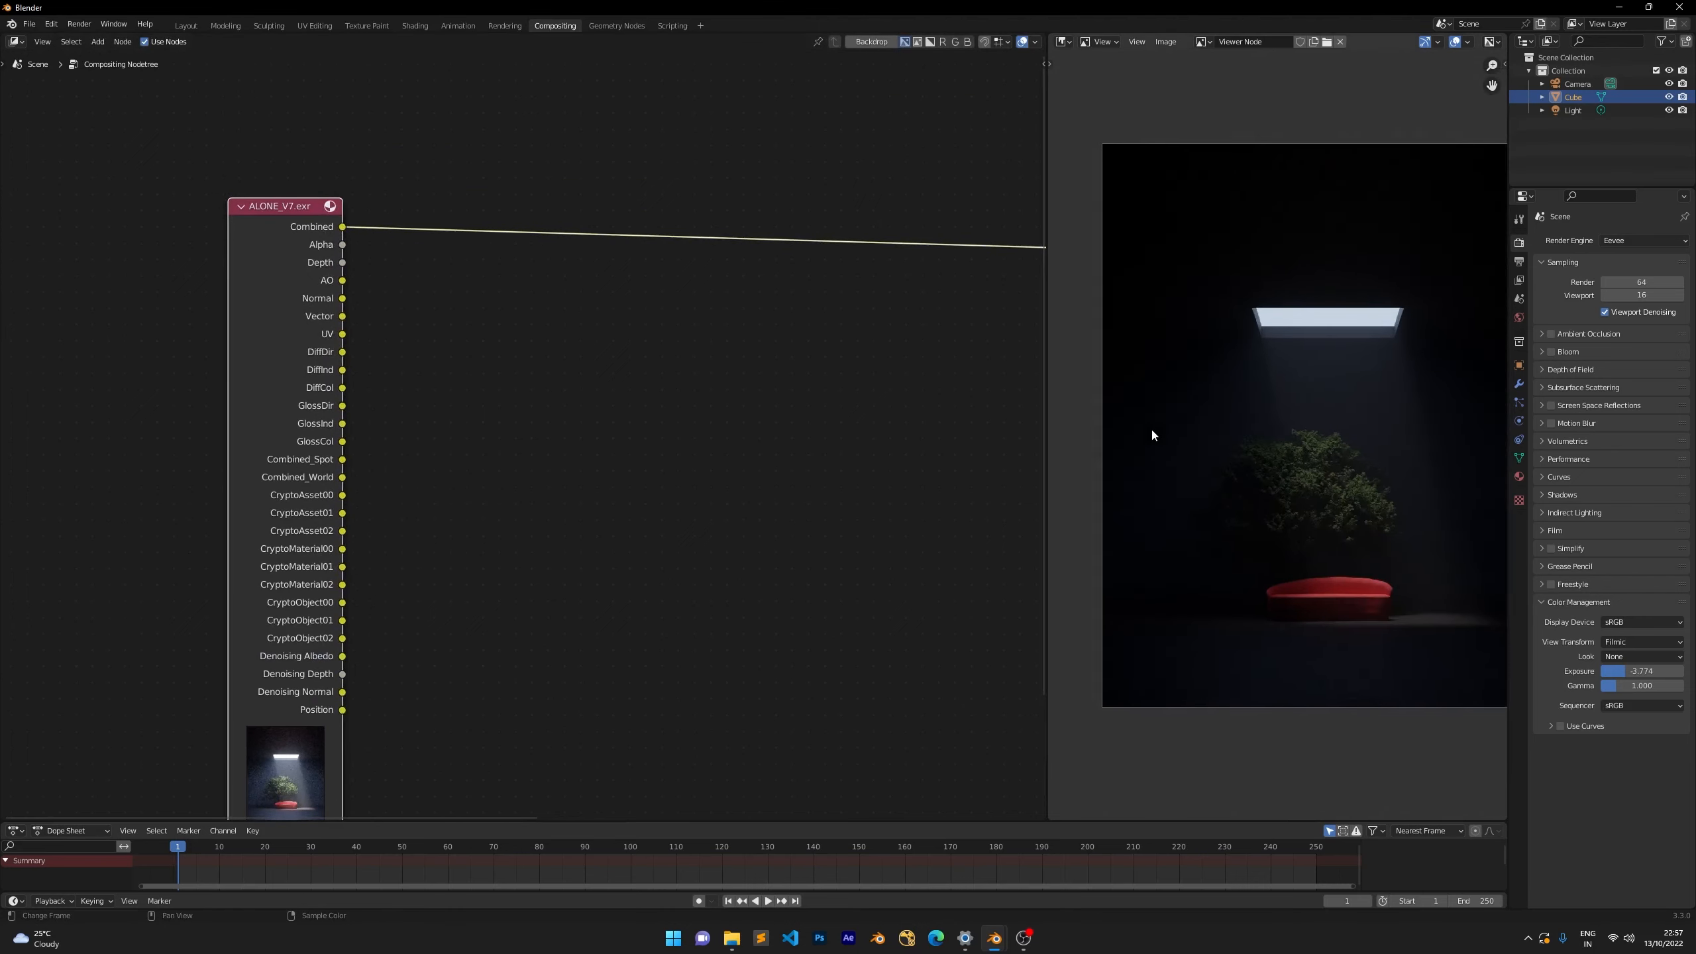
middle_drag(1151, 429, 1116, 428)
drag(341, 227, 210, 271)
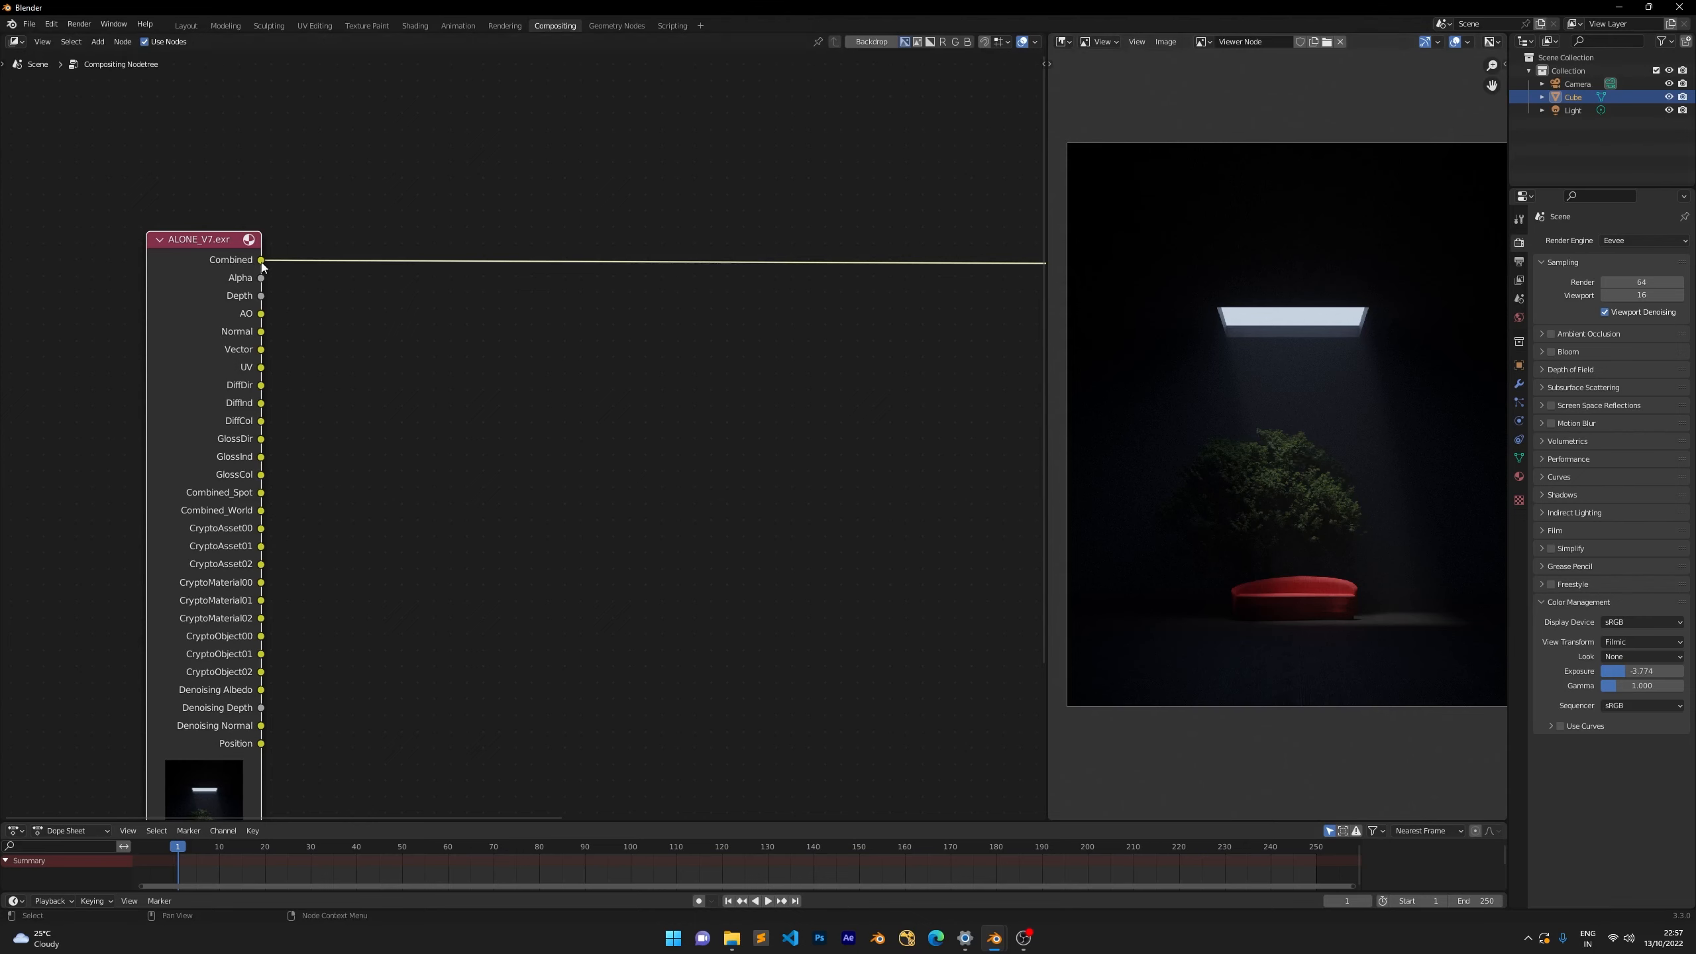
Add a Cryptomatte node fed by the Combined output of the ALONE_V7.exr node and place it beside that node.
drag(261, 259, 612, 497)
text(cry)
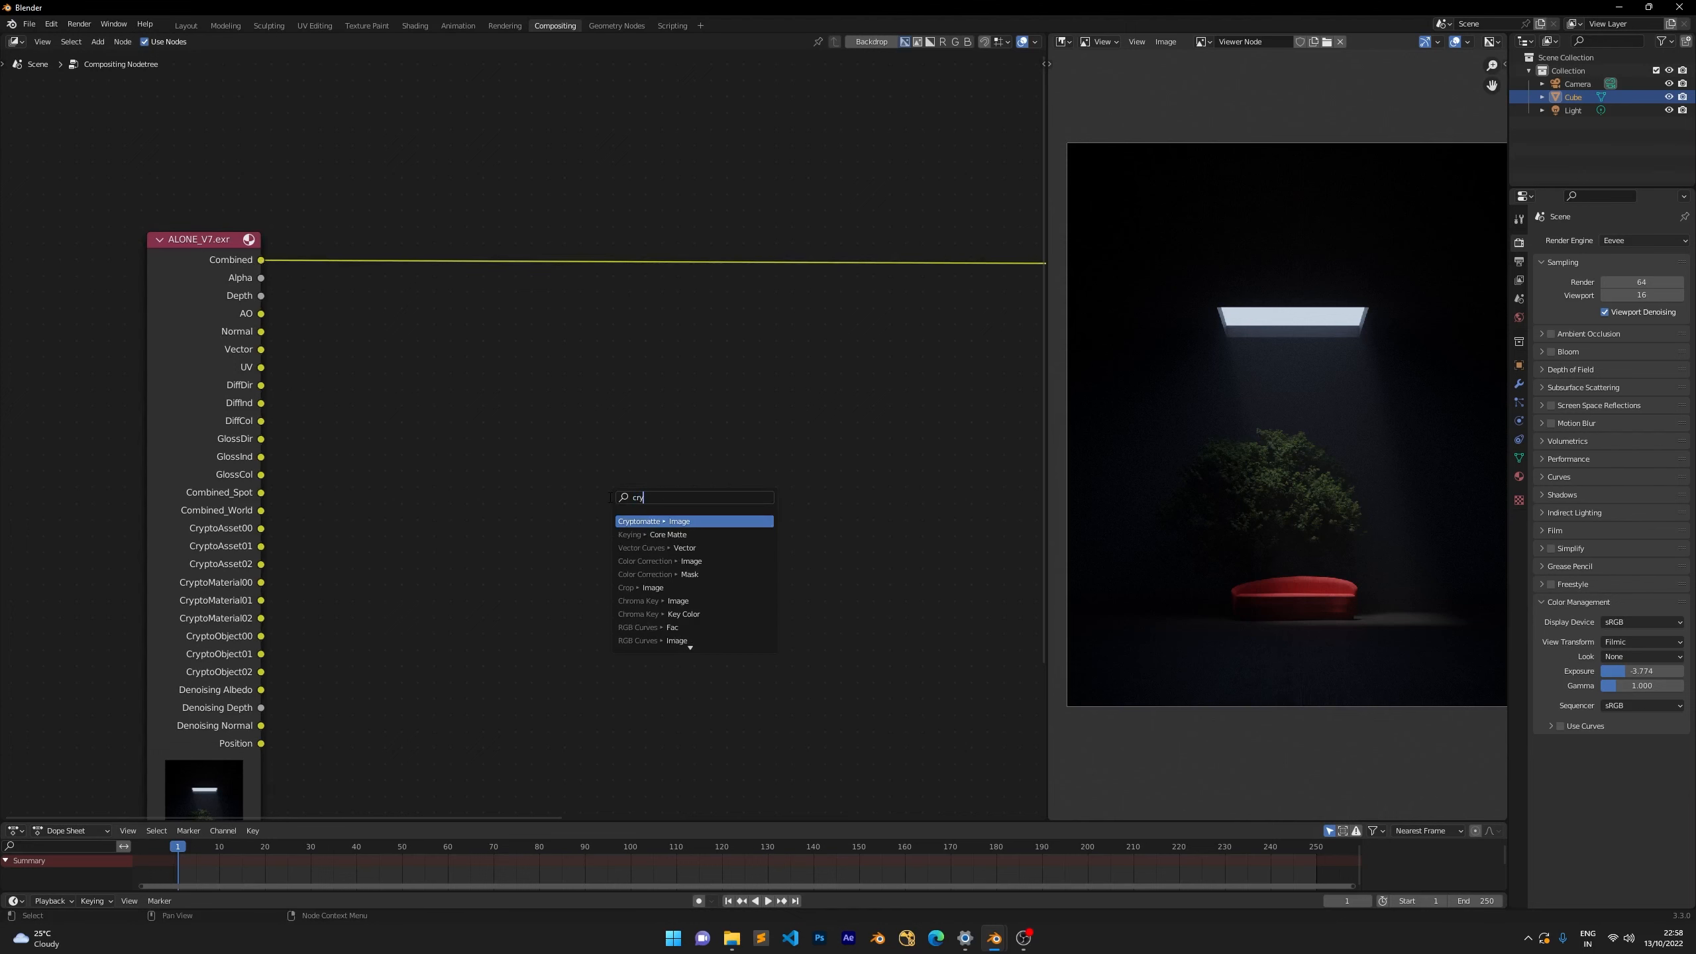
key(Return)
click(475, 377)
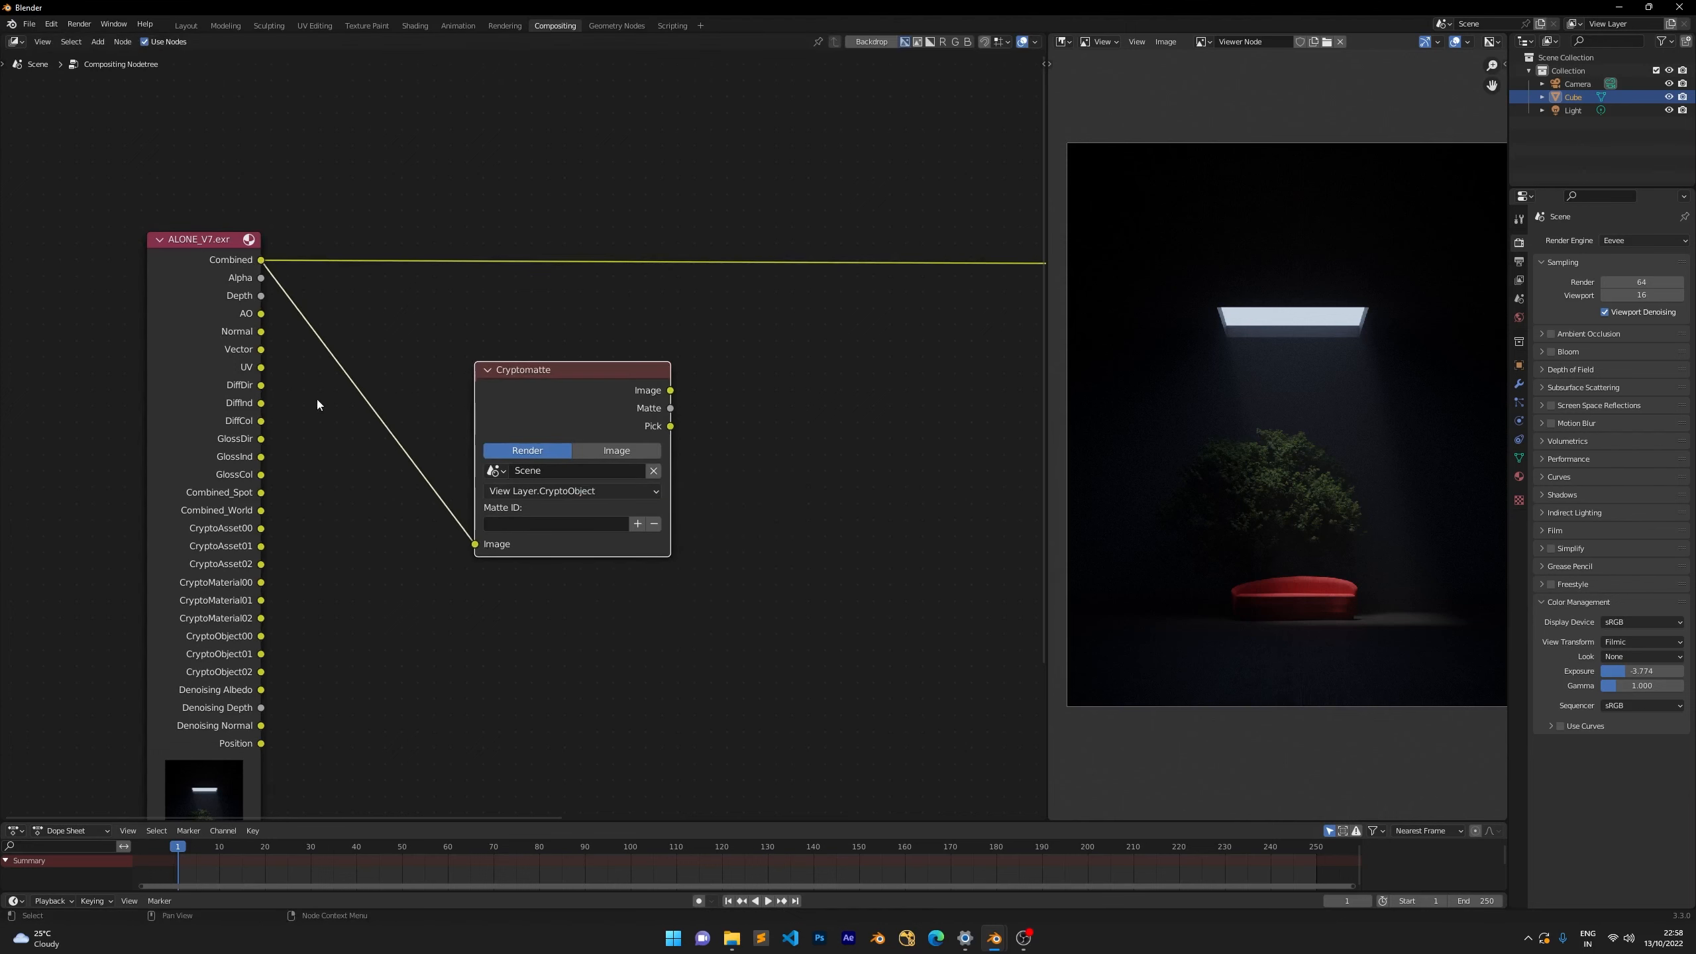
Send the Cryptomatte node's Pick output to the Viewer.
middle_drag(316, 399, 394, 309)
scroll(448, 310, up, 1)
scroll(447, 308, up, 2)
middle_drag(543, 264, 472, 268)
drag(602, 312, 605, 260)
ctrl+shift+click(605, 260)
ctrl+shift+click(605, 259)
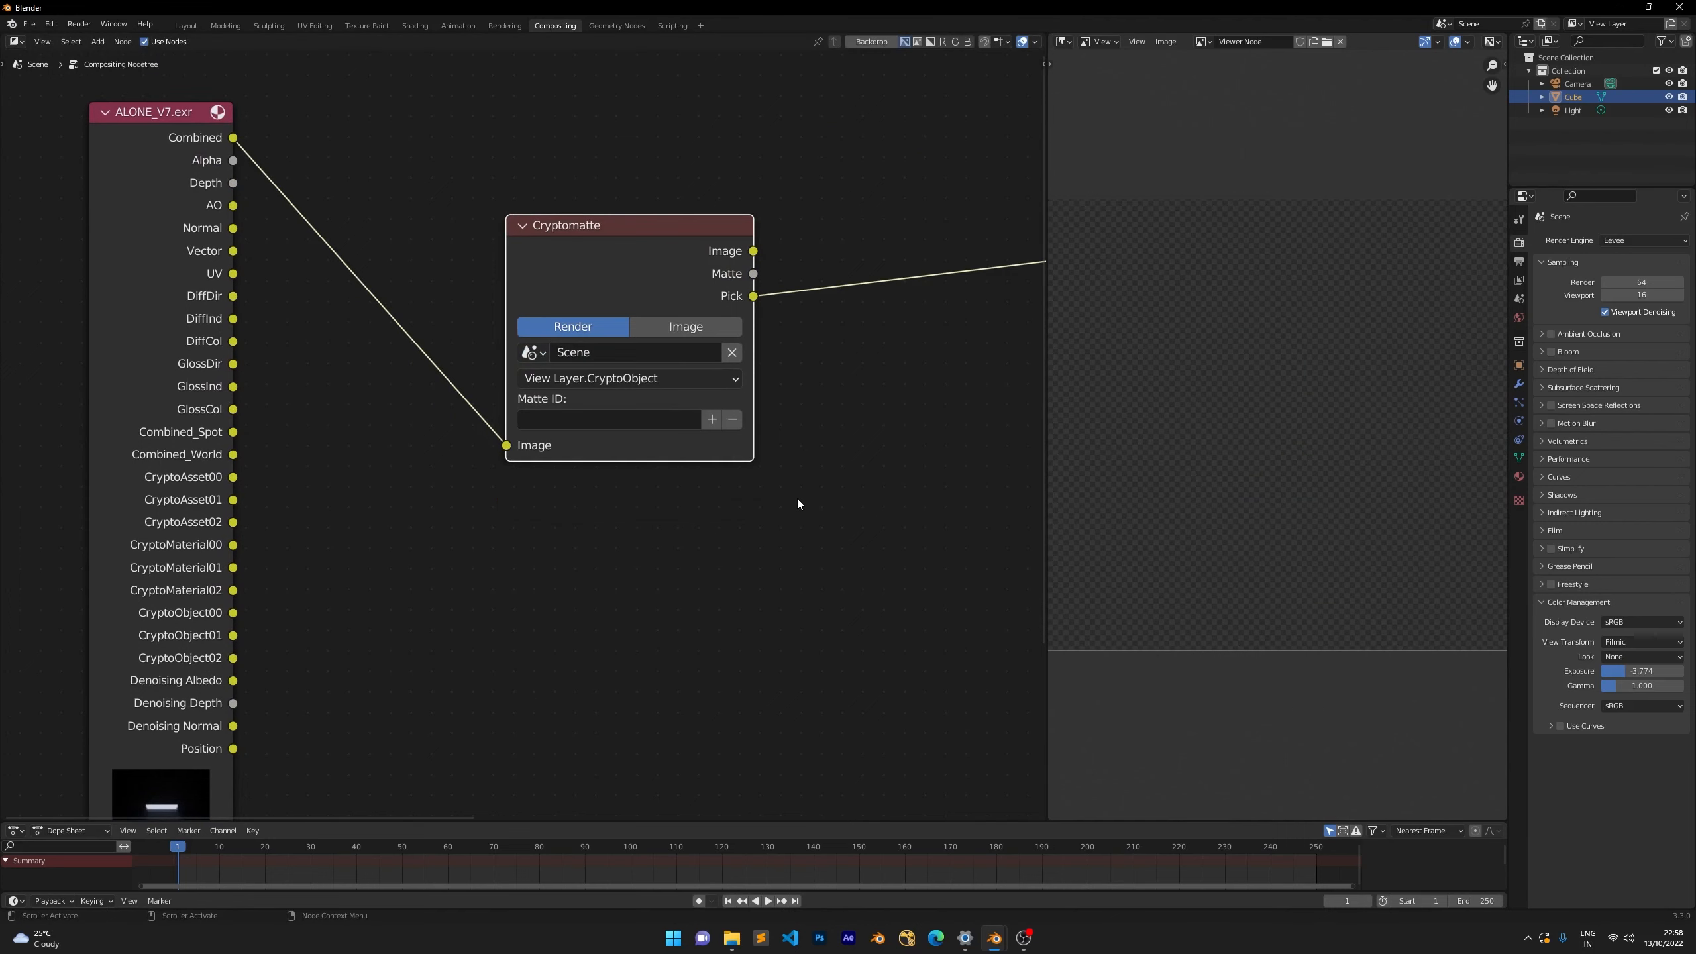
Switch the Cryptomatte node's source to Image and assign ALONE_V7.exr to it.
scroll(546, 262, up, 1)
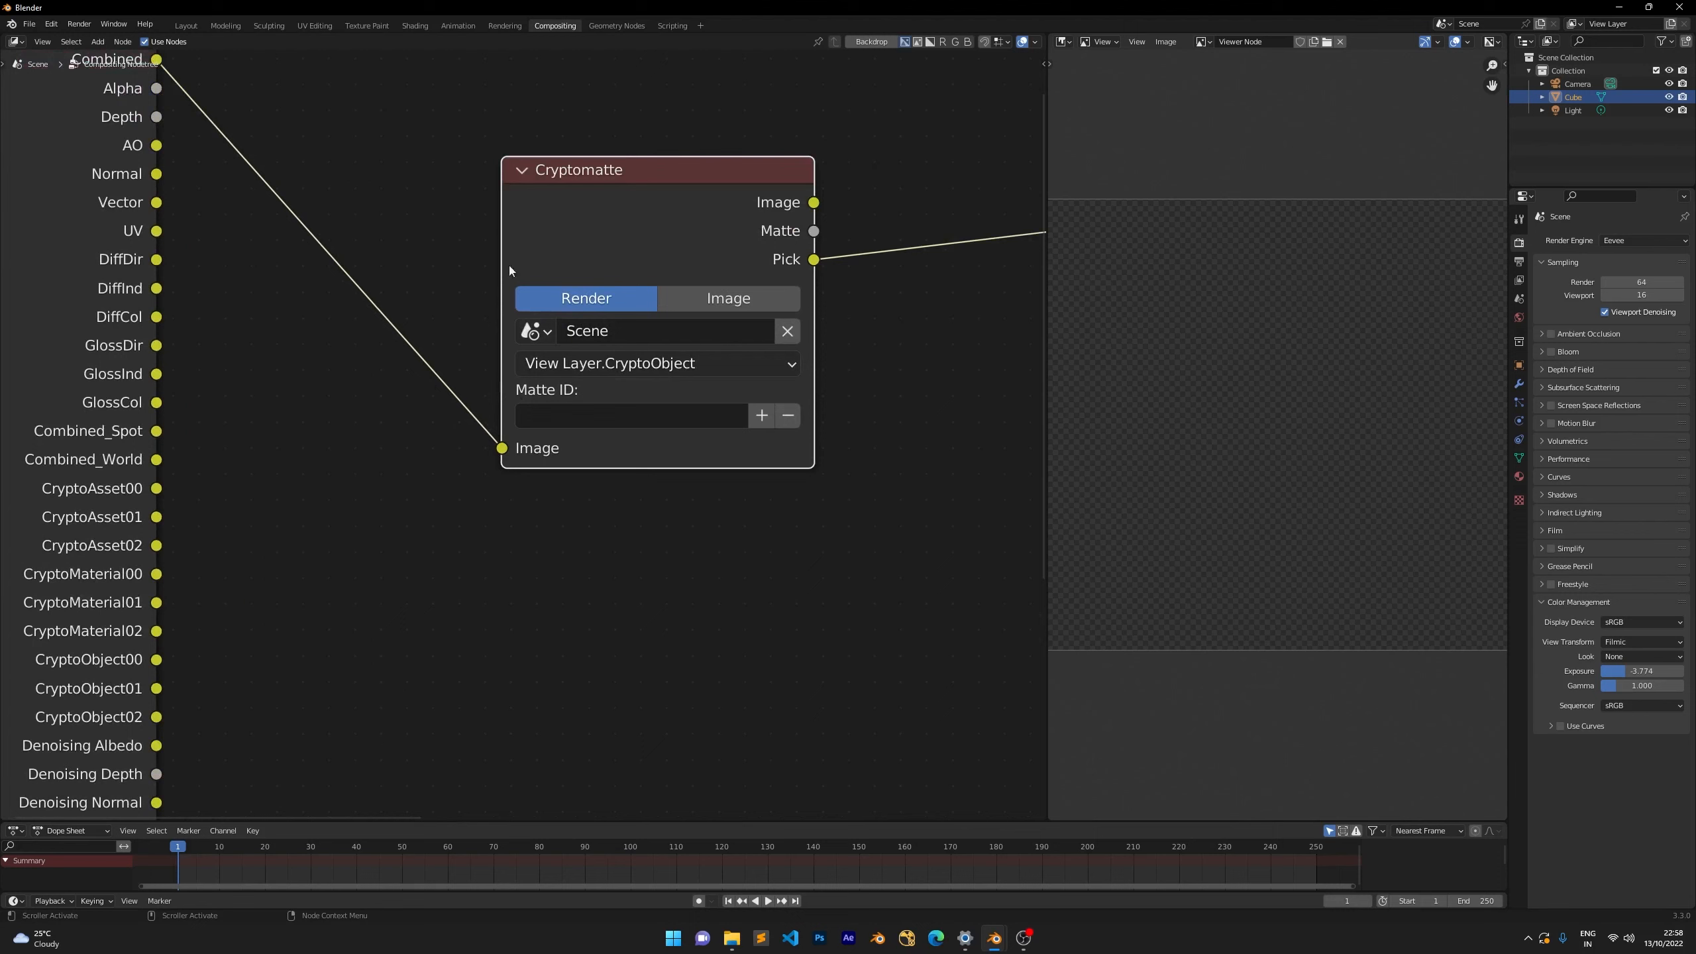
click(695, 299)
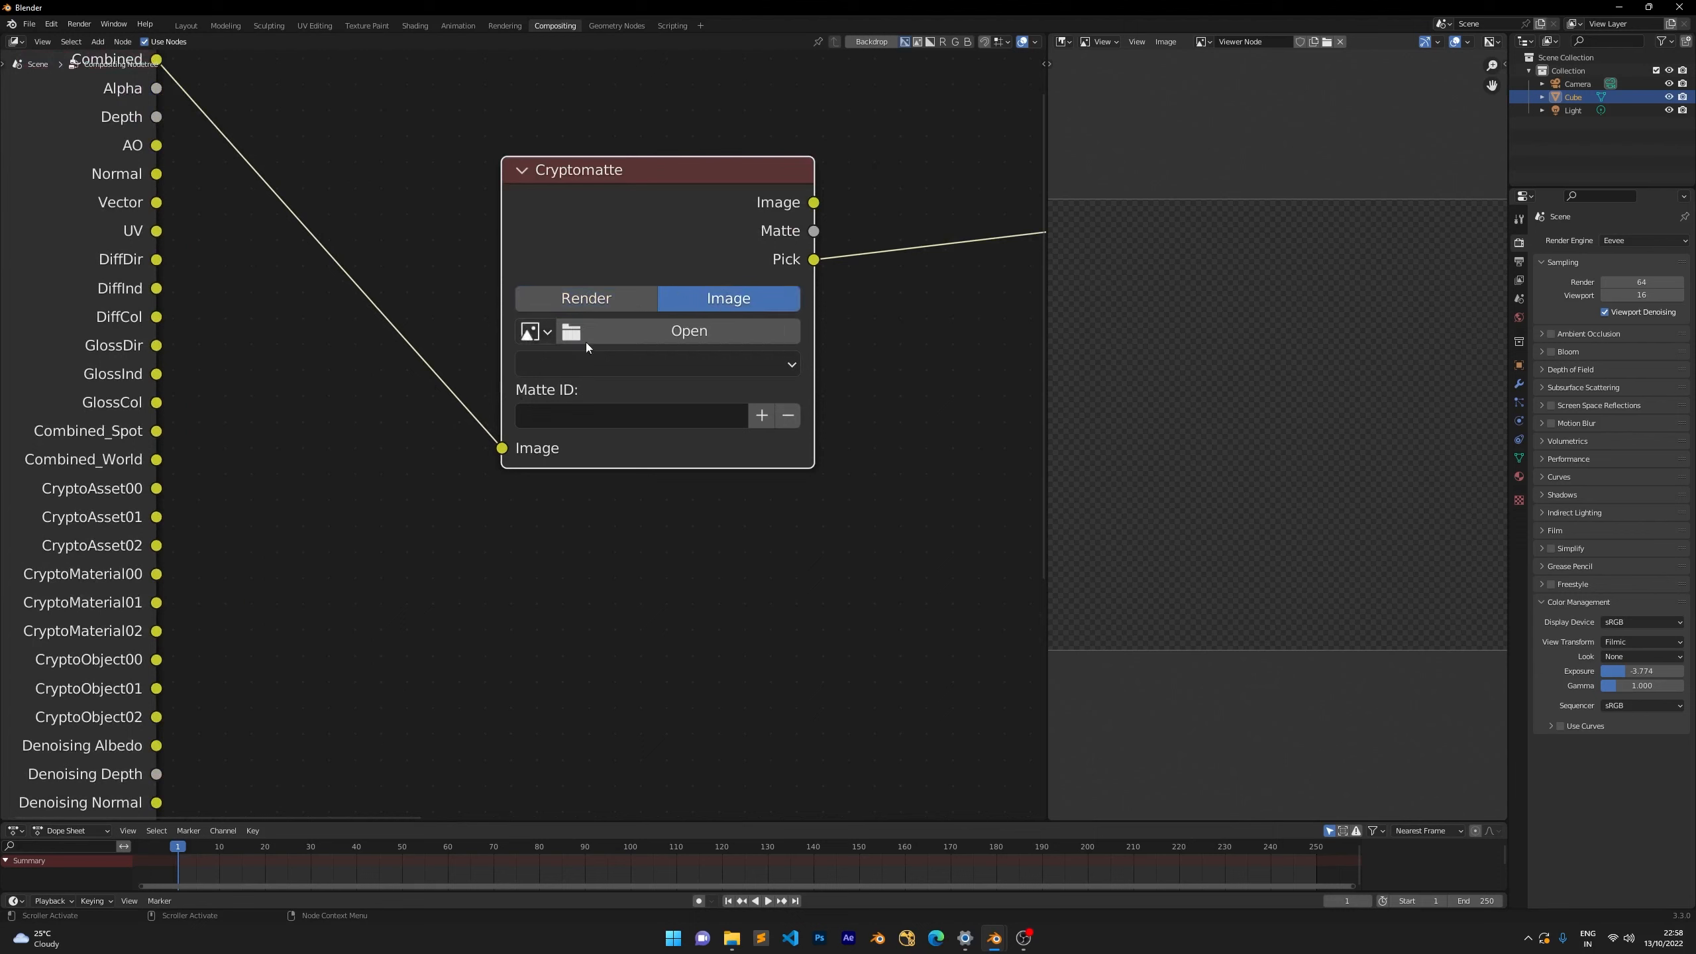
click(534, 330)
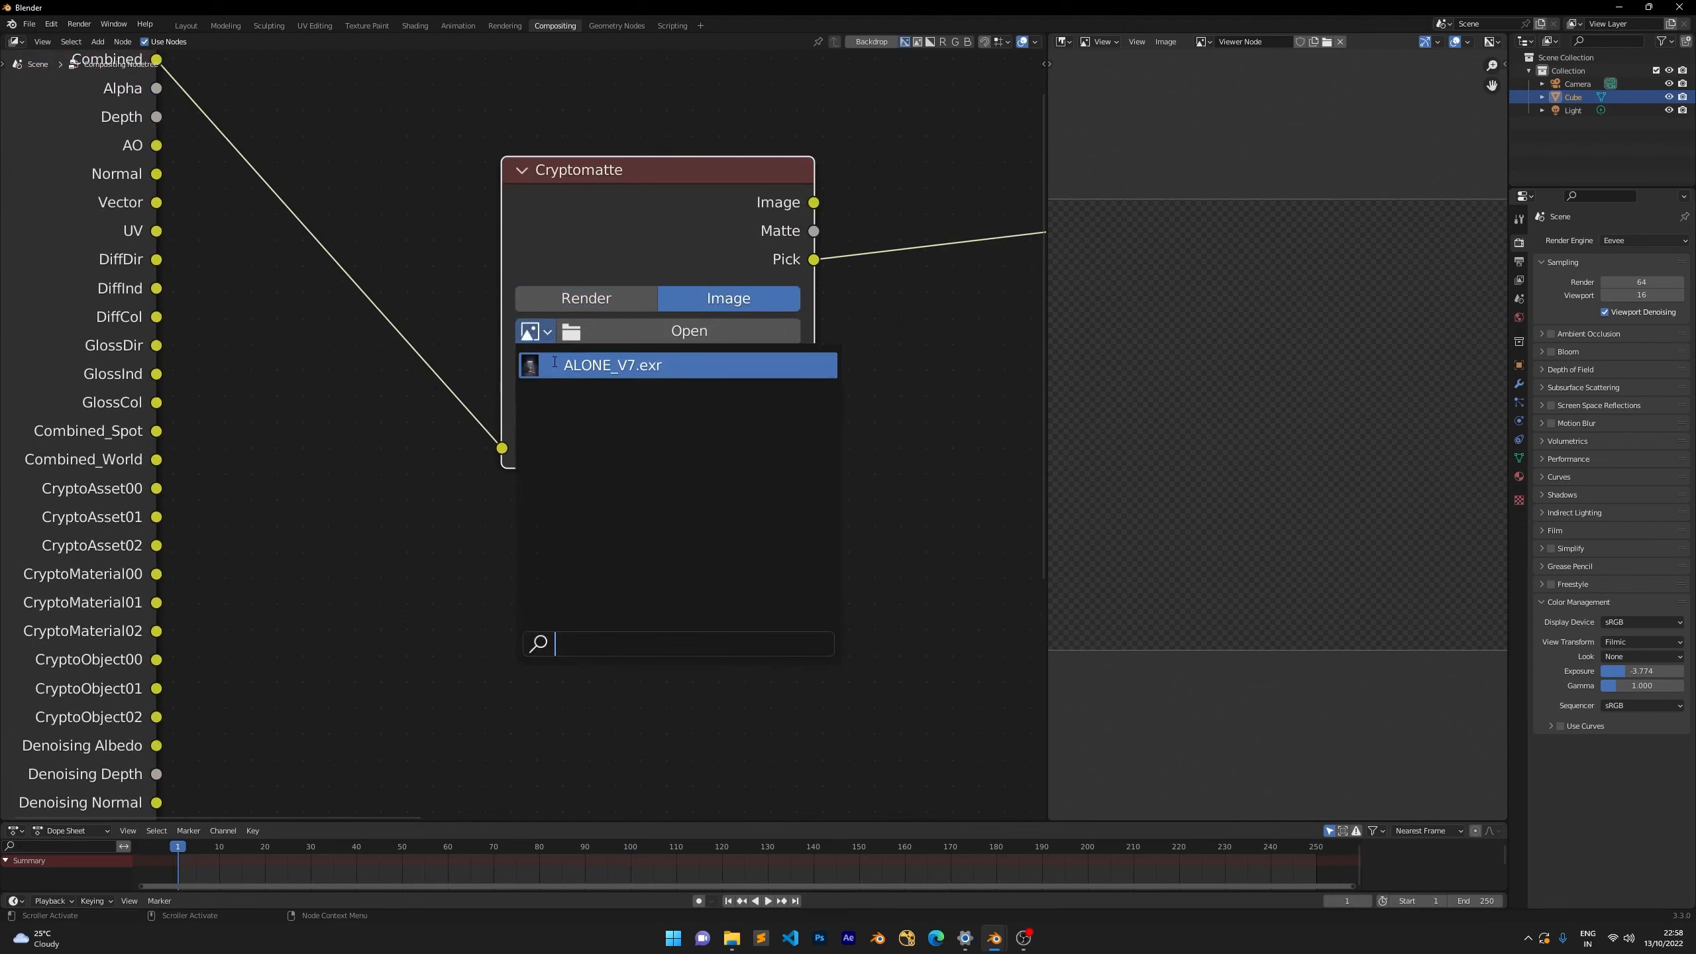
click(601, 364)
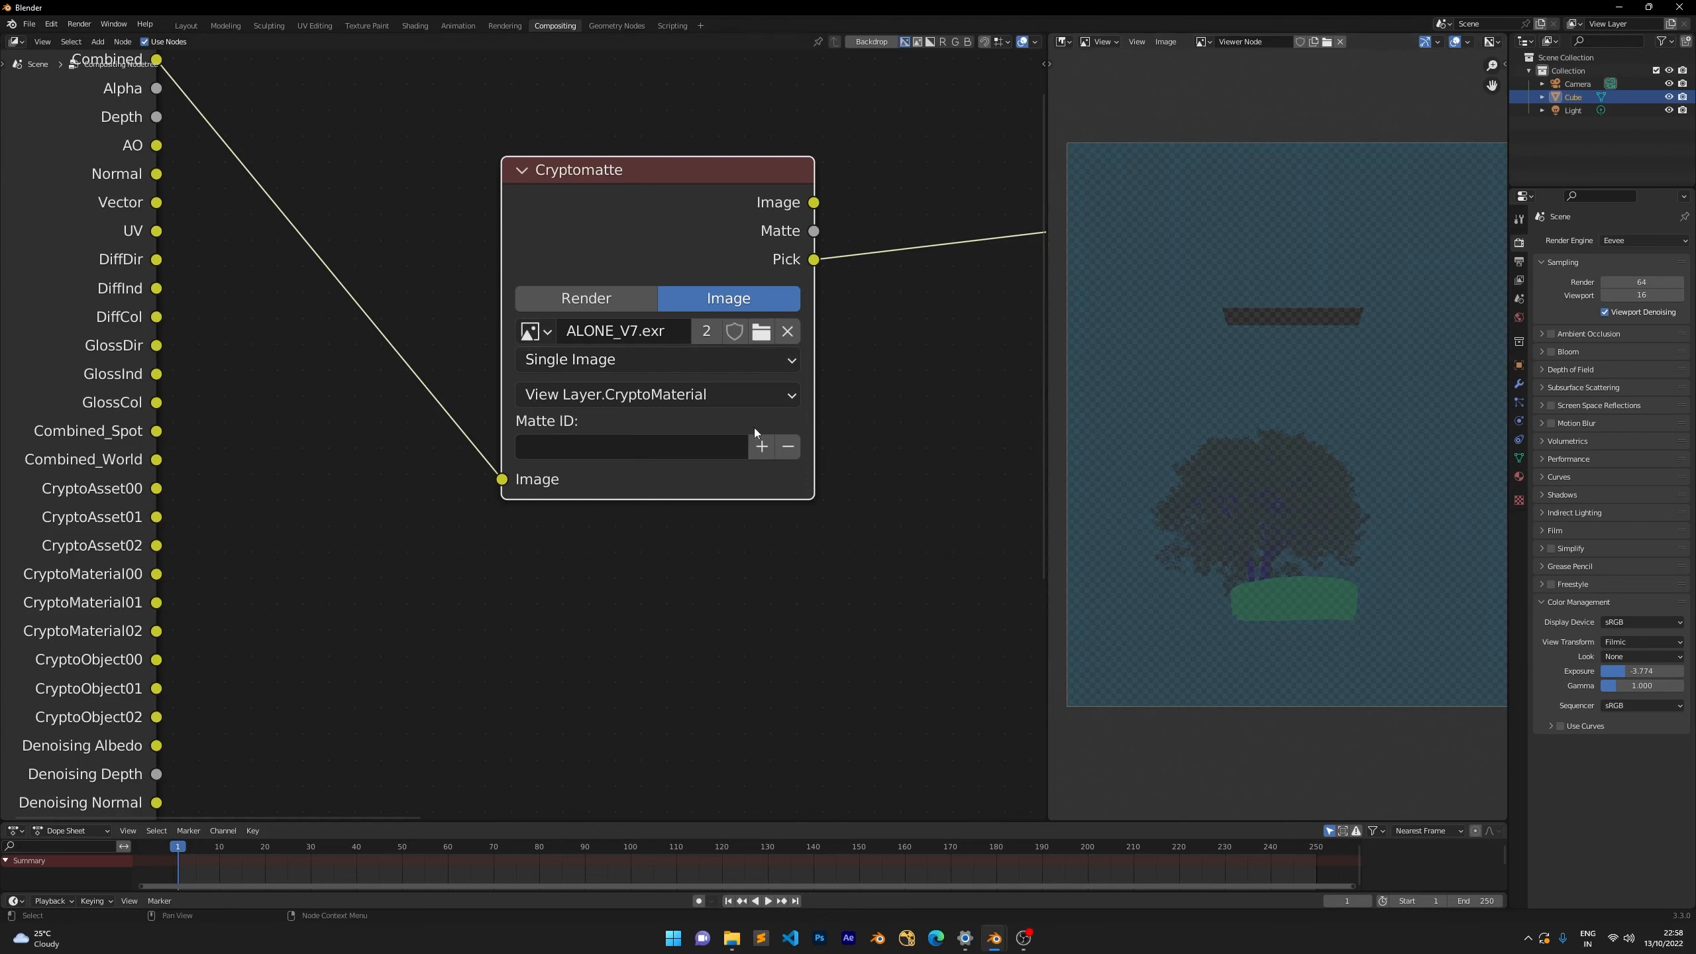
click(700, 530)
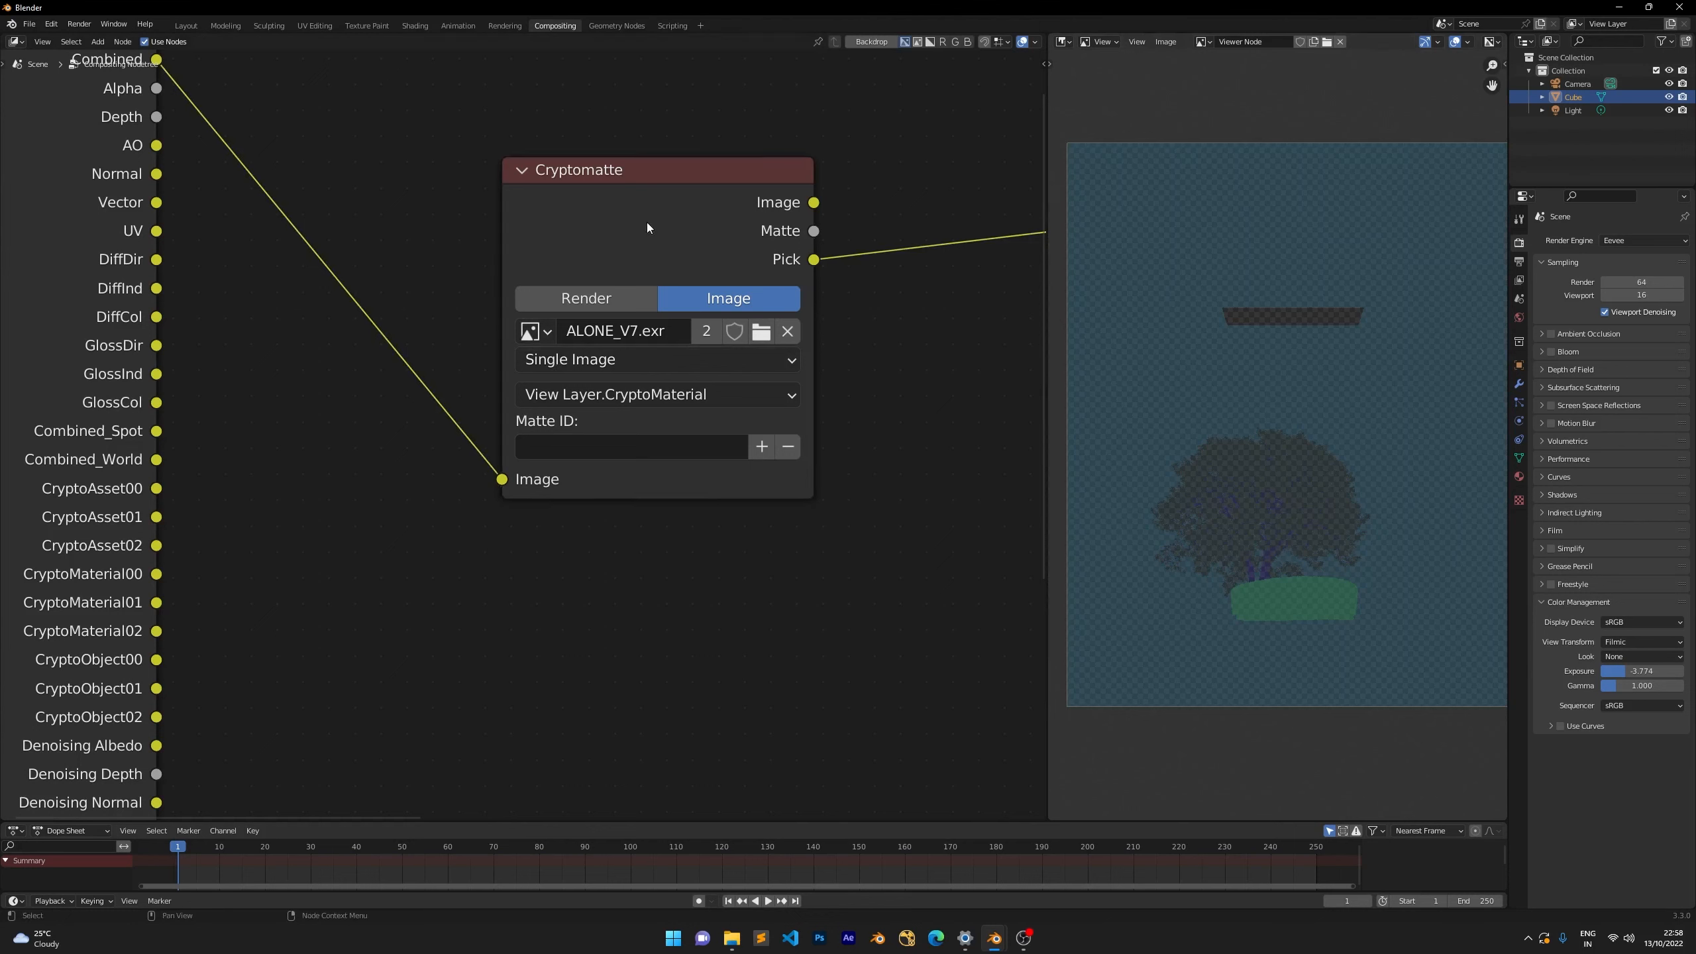
middle_drag(1239, 353, 1218, 347)
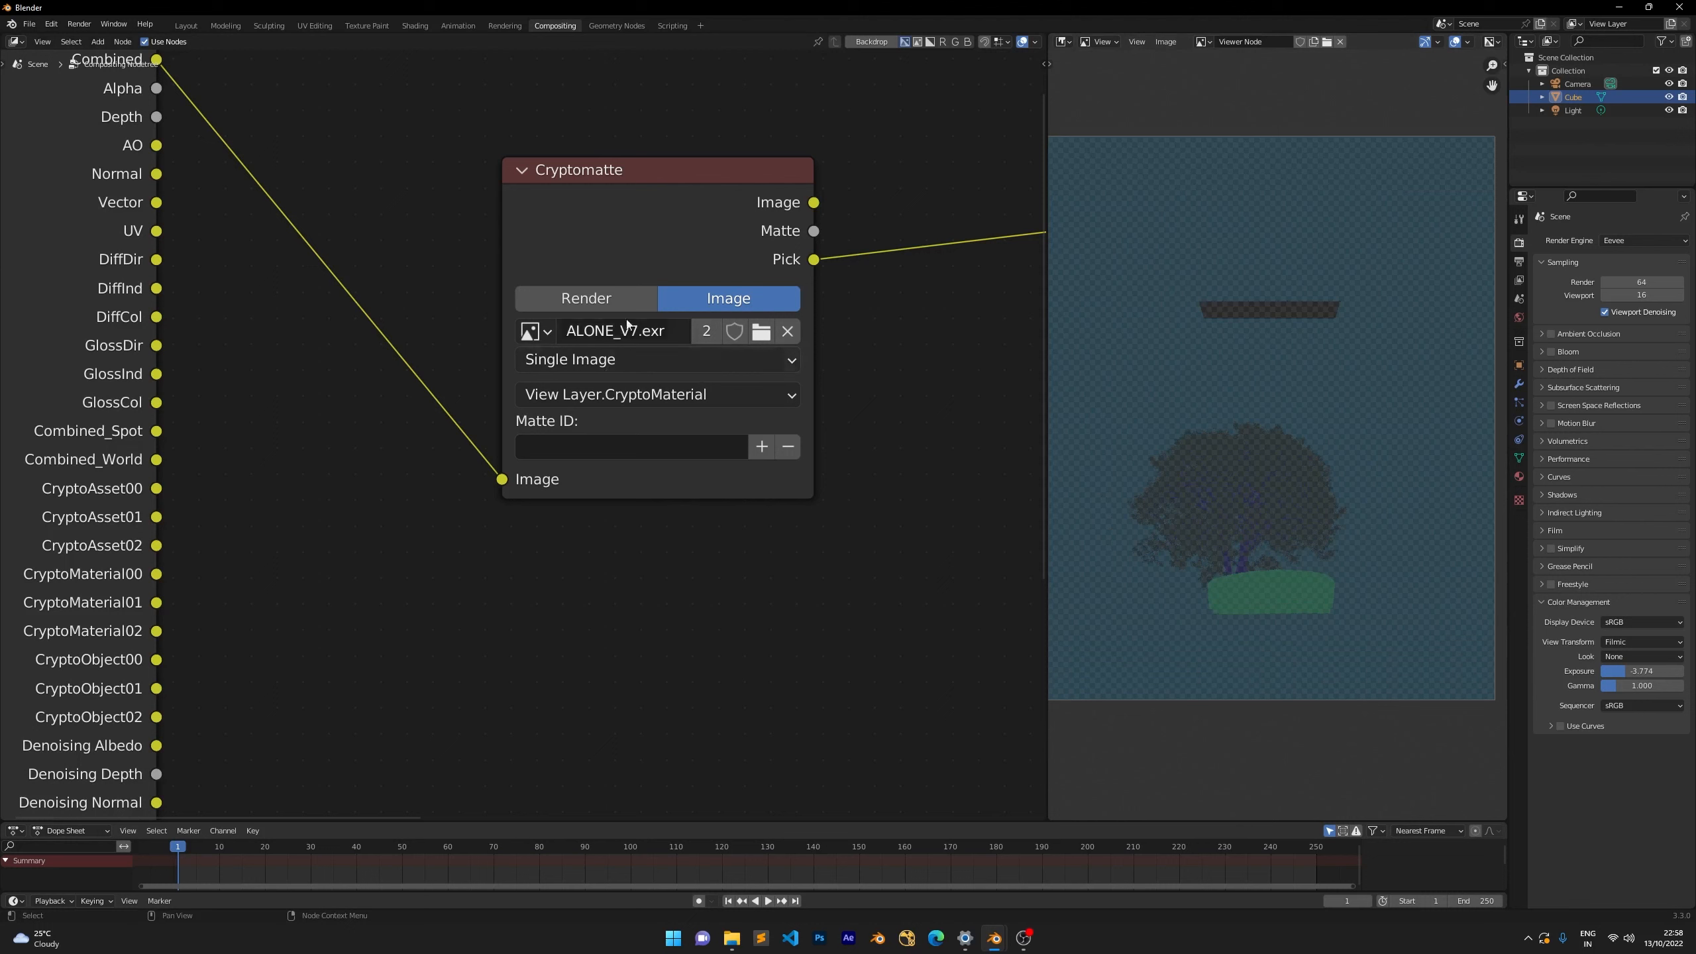
Set the Cryptomatte layer to View Layer.CryptoObject and zoom in on the tree in the pick image.
click(602, 396)
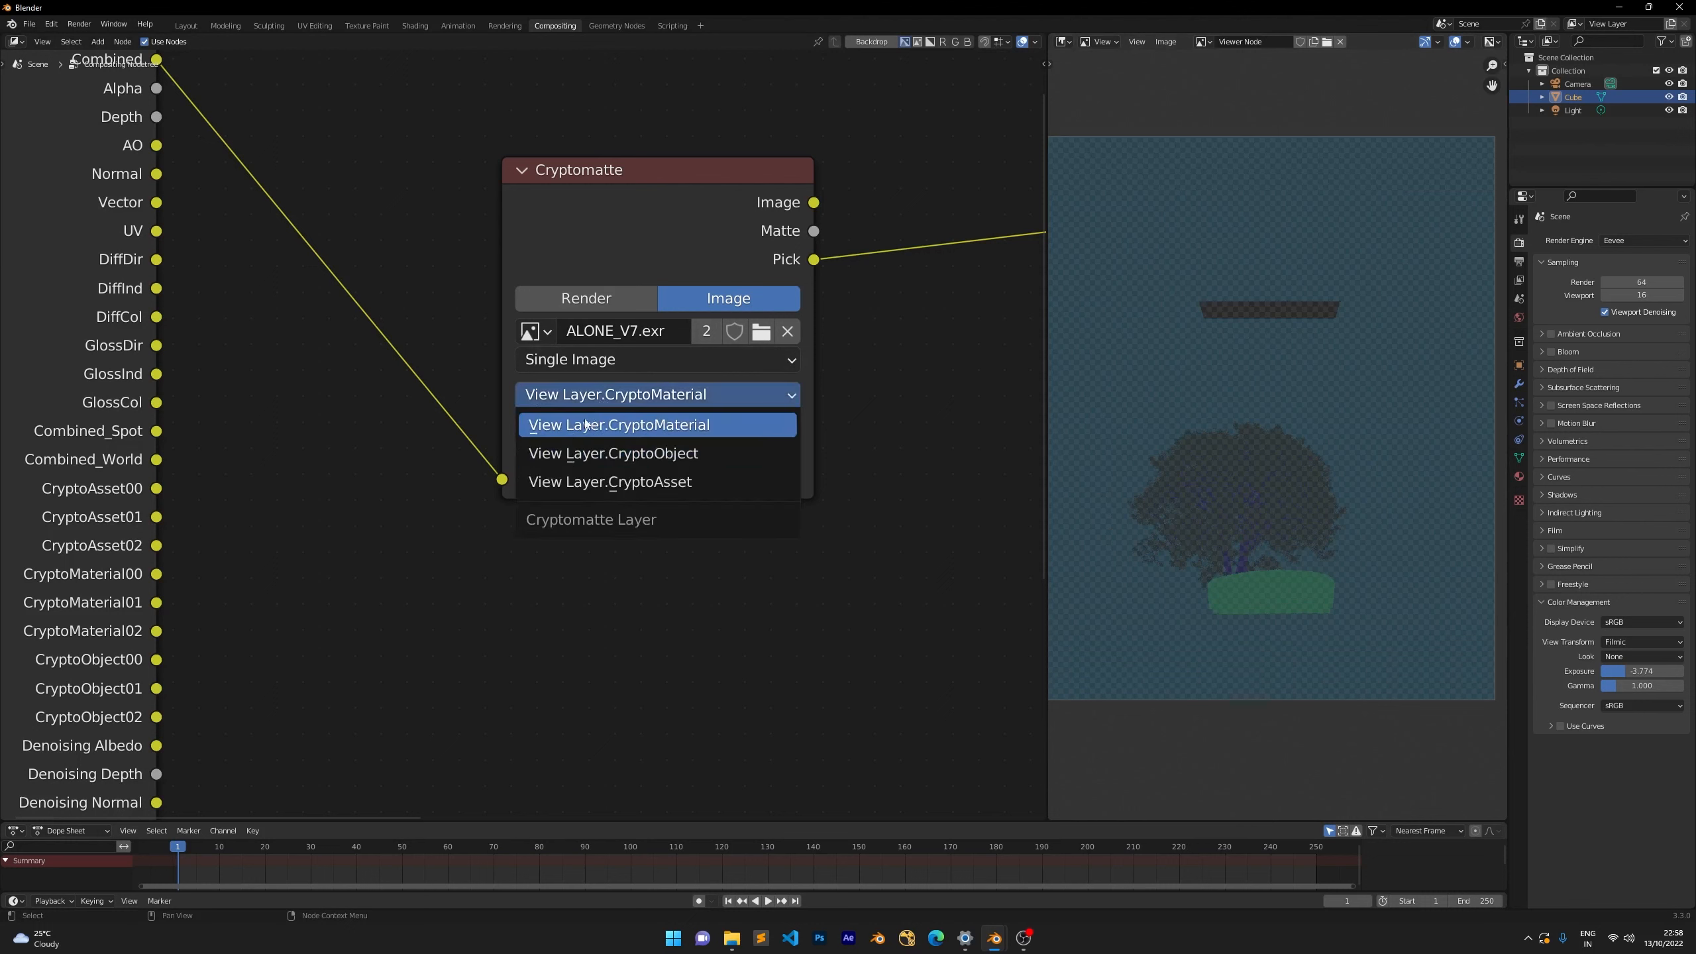
click(584, 421)
click(561, 395)
click(628, 395)
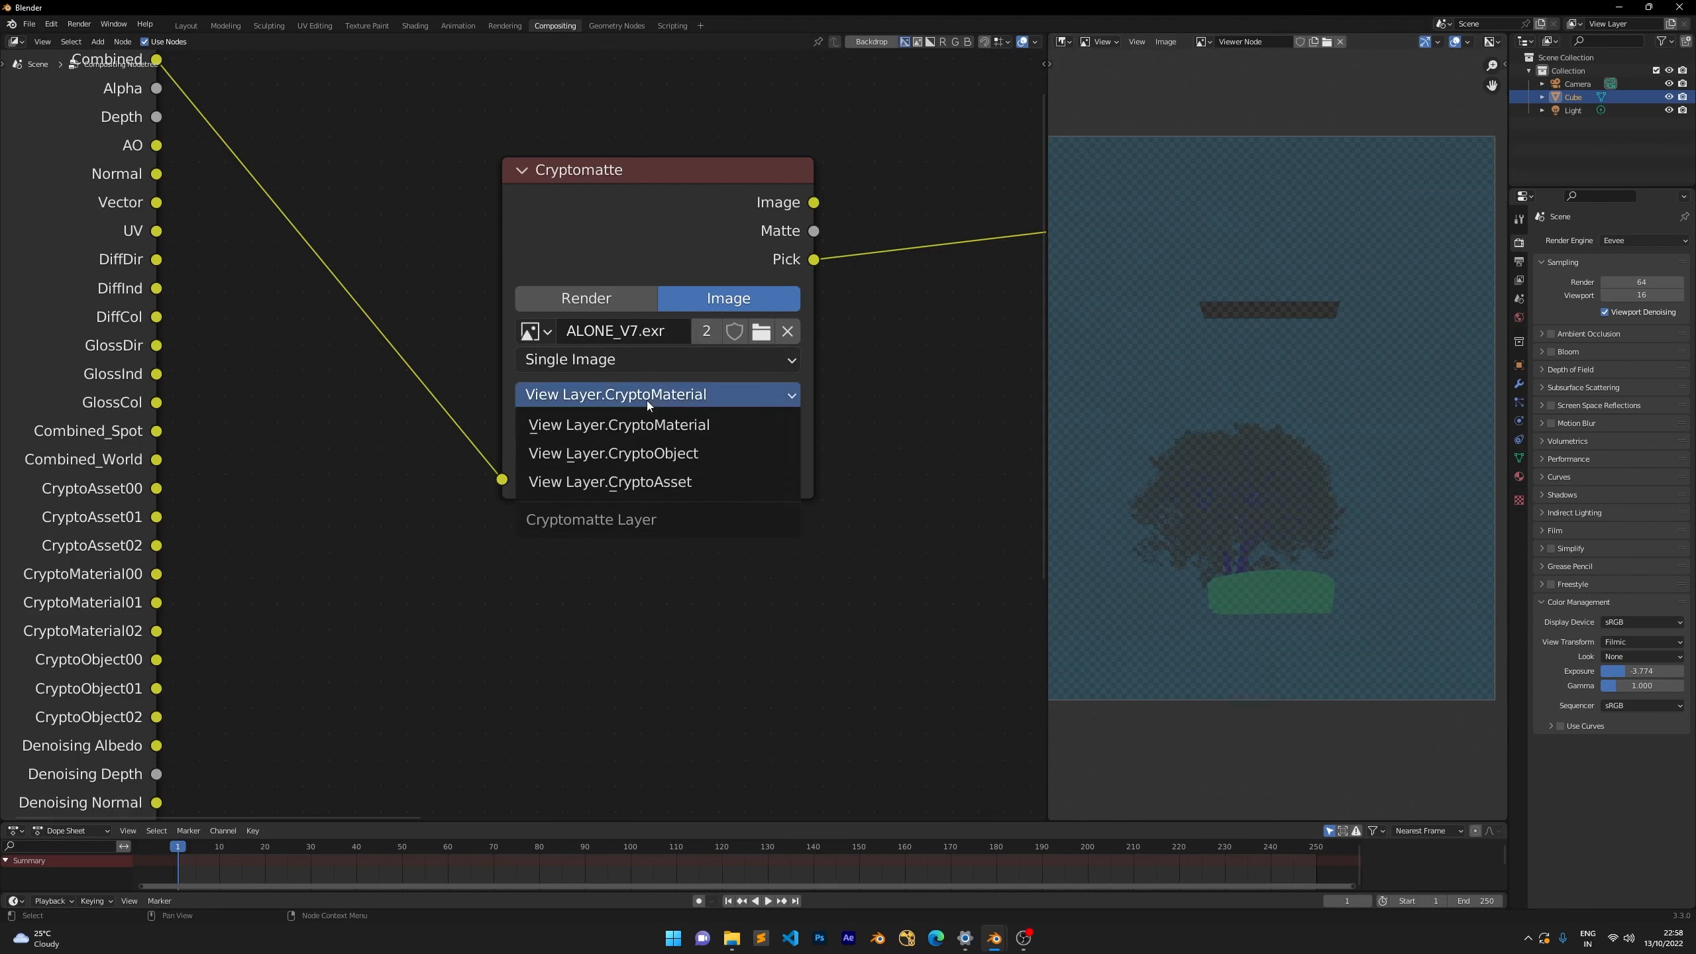
click(644, 454)
scroll(1218, 483, up, 3)
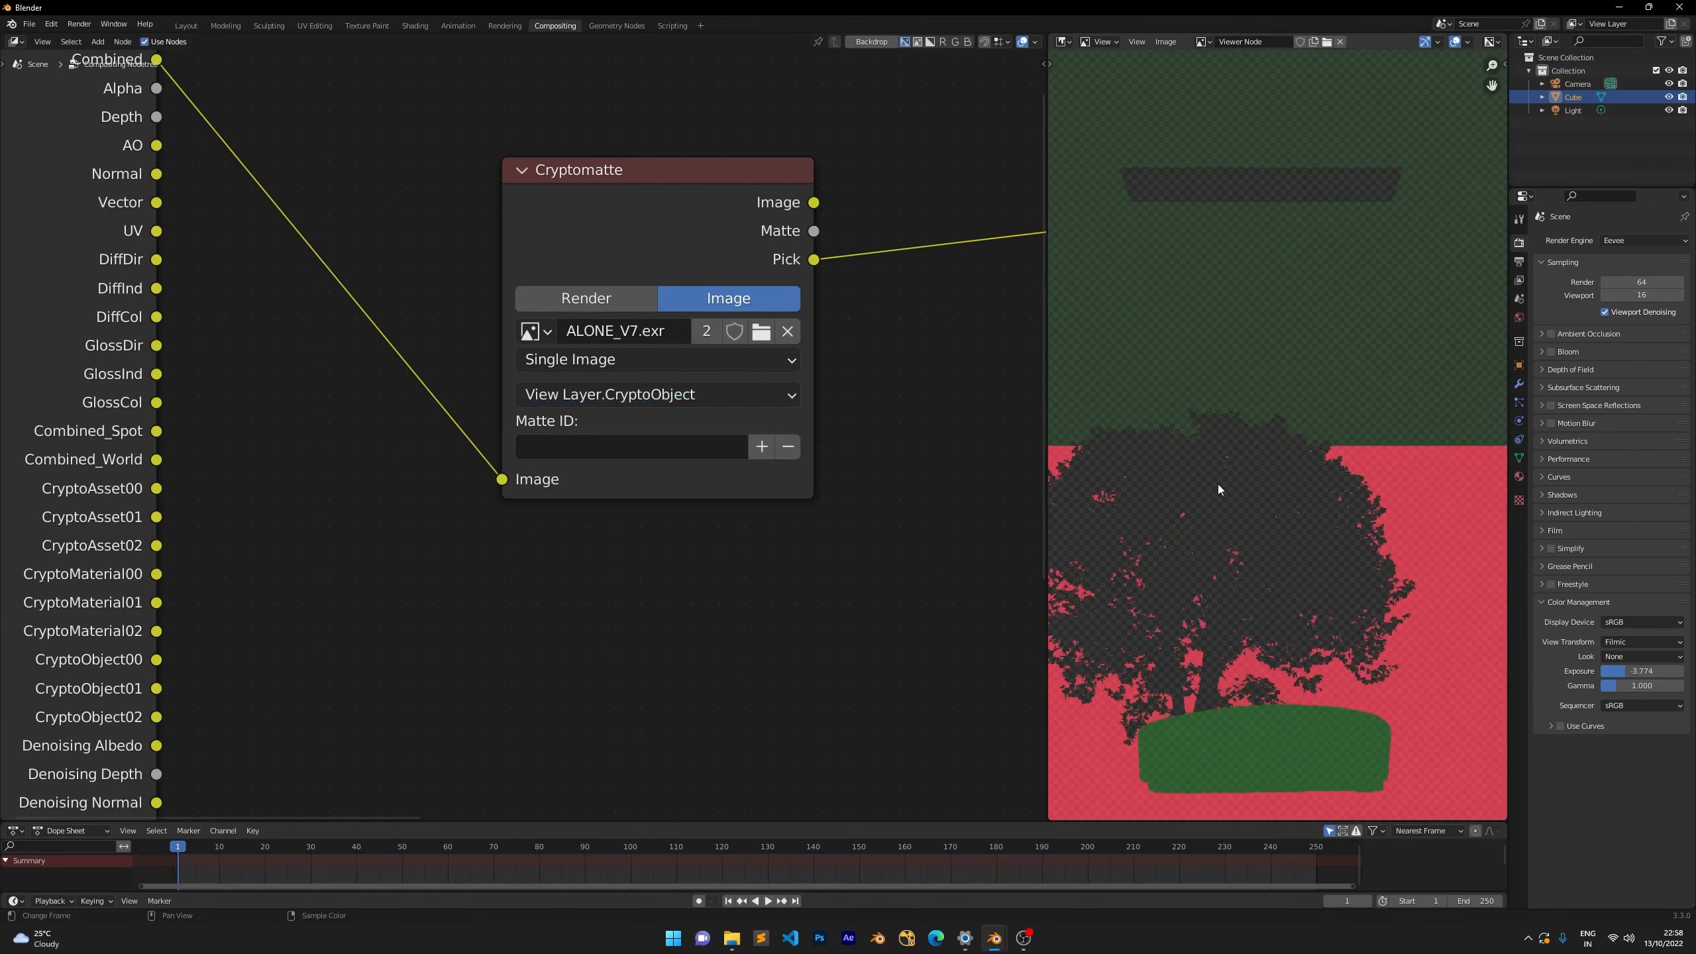
Pick the tree as the Cryptomatte node's Matte ID and send the node's Image output to the Viewer.
click(761, 447)
click(1213, 505)
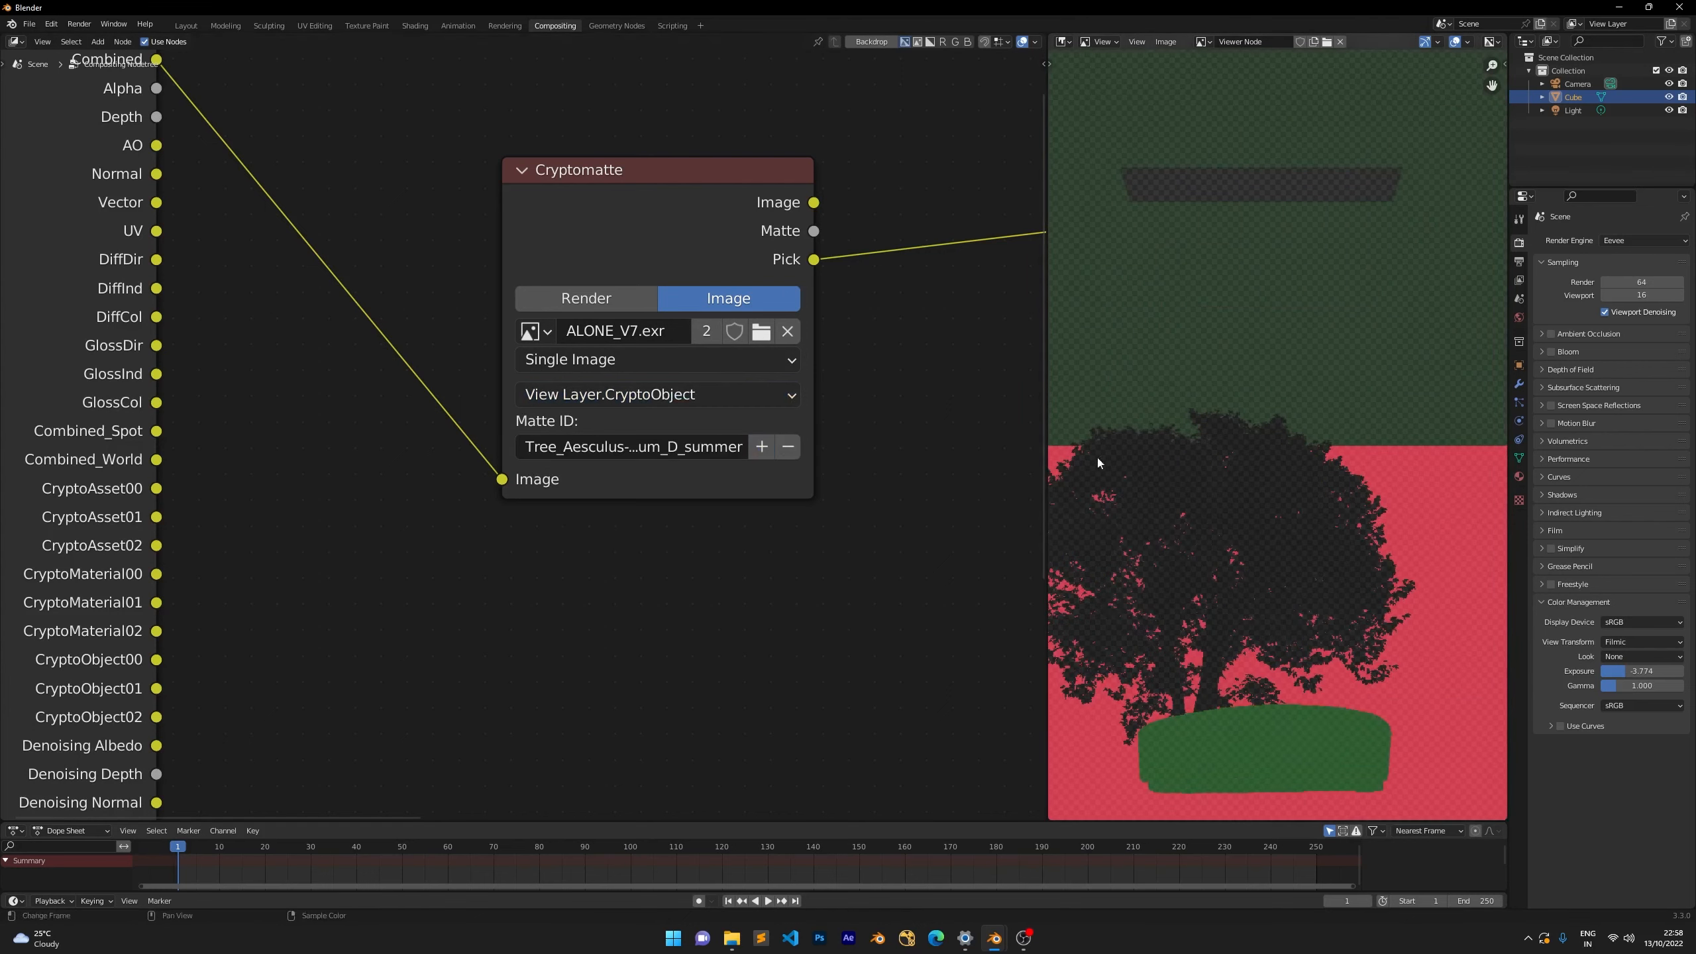
scroll(641, 236, down, 1)
ctrl+shift+click(659, 251)
scroll(1230, 495, down, 2)
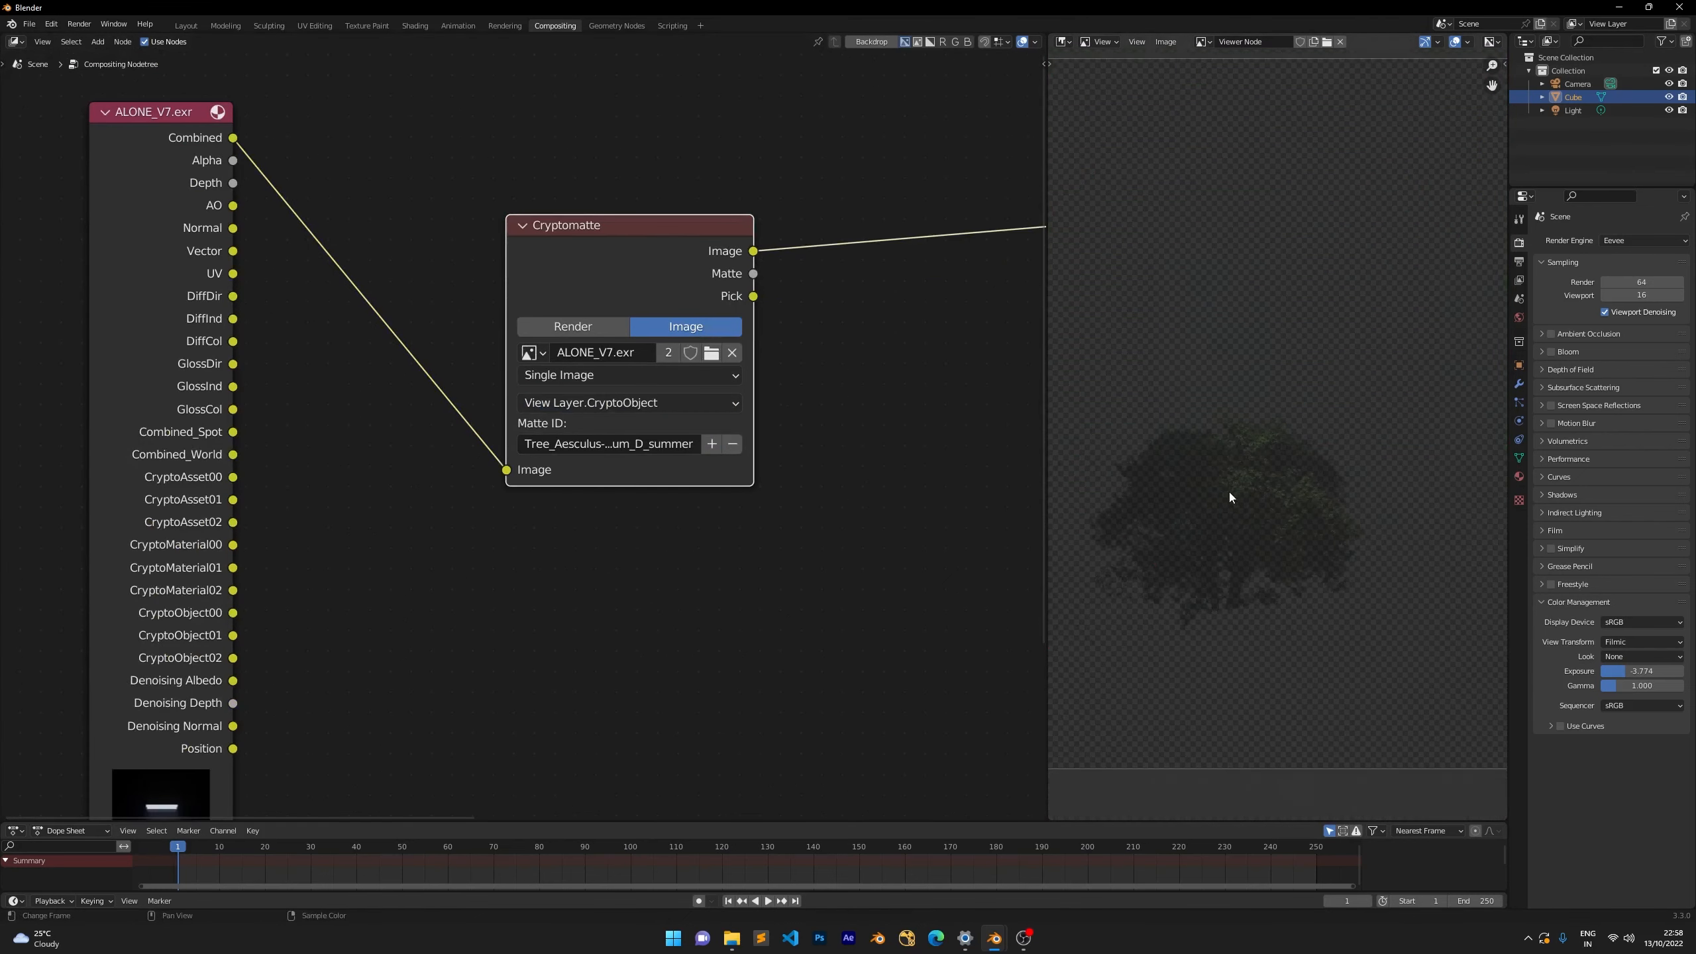
Move the Cryptomatte node above the level of the ALONE_V7.exr node to free space for the main link.
scroll(1230, 494, up, 1)
drag(627, 244, 599, 172)
scroll(599, 172, down, 3)
middle_drag(634, 168, 625, 347)
drag(609, 332, 579, 109)
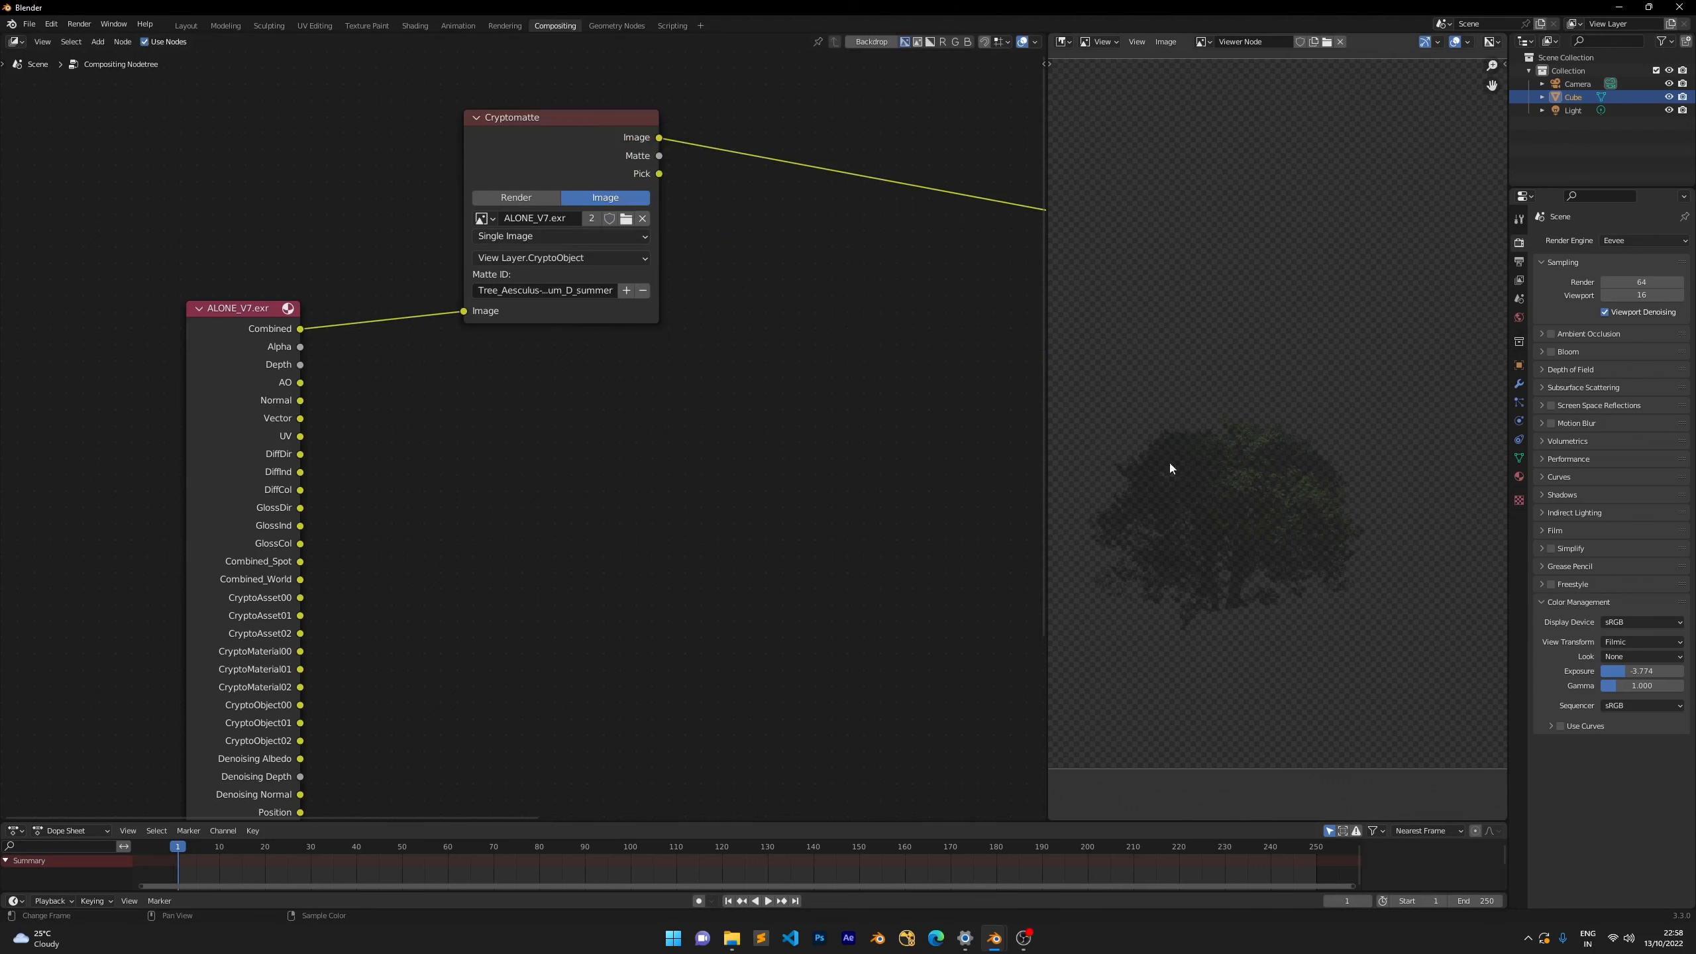
middle_drag(725, 286, 682, 327)
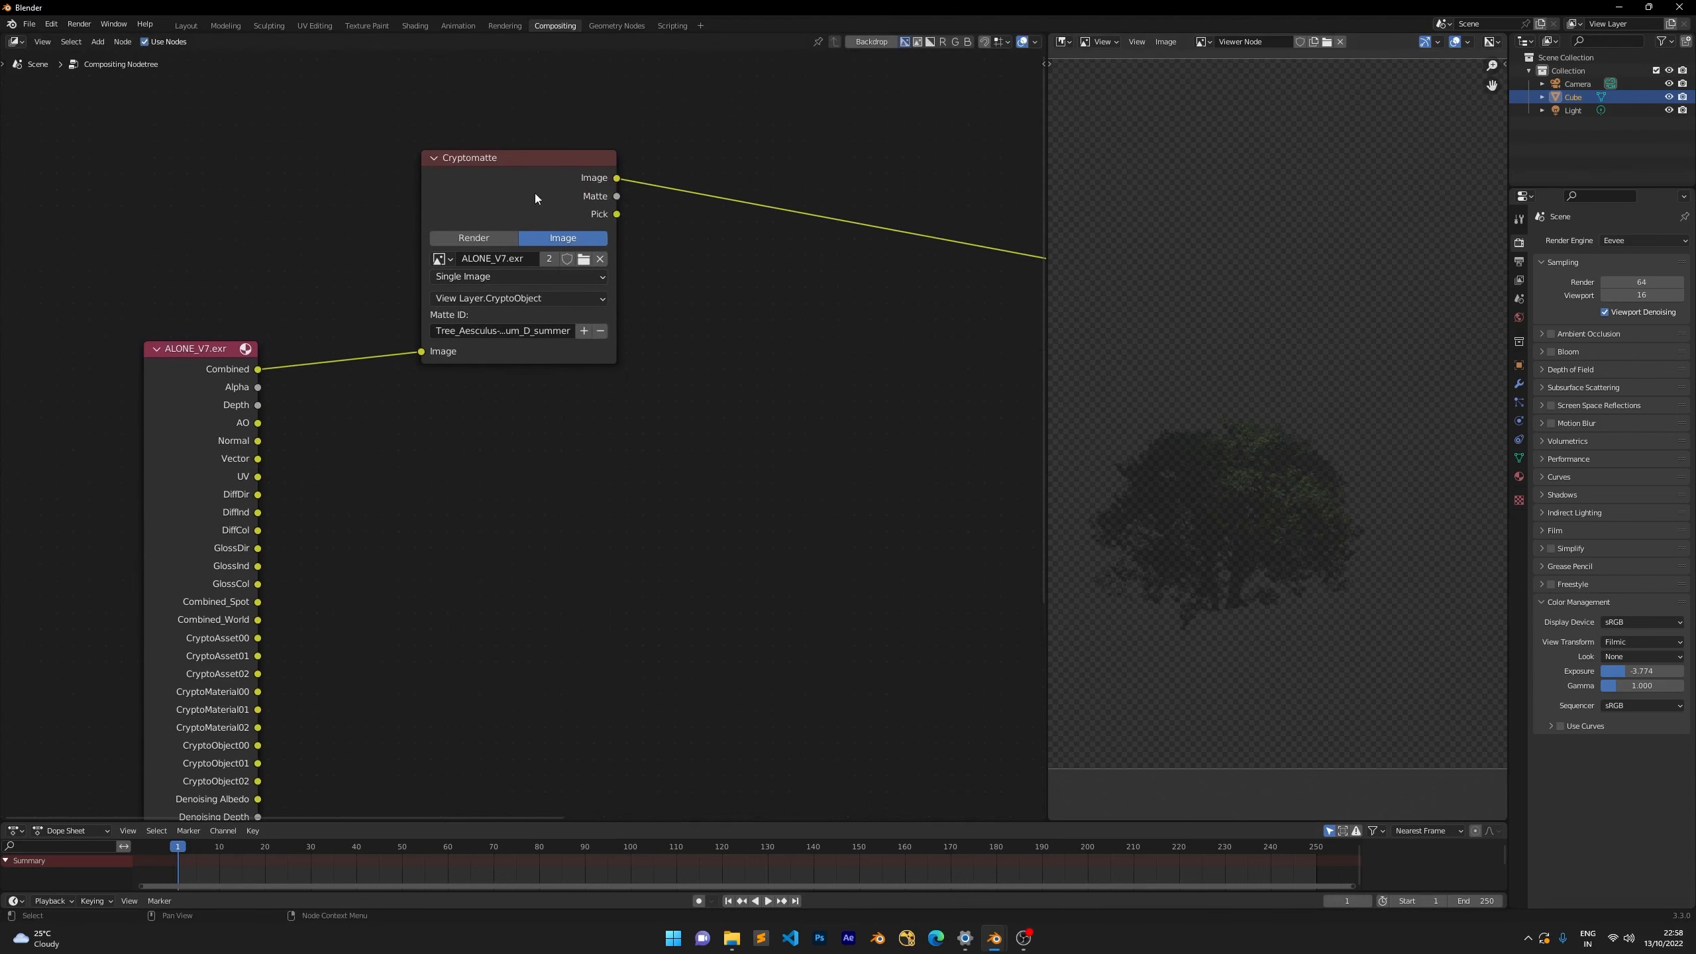
drag(535, 193, 531, 148)
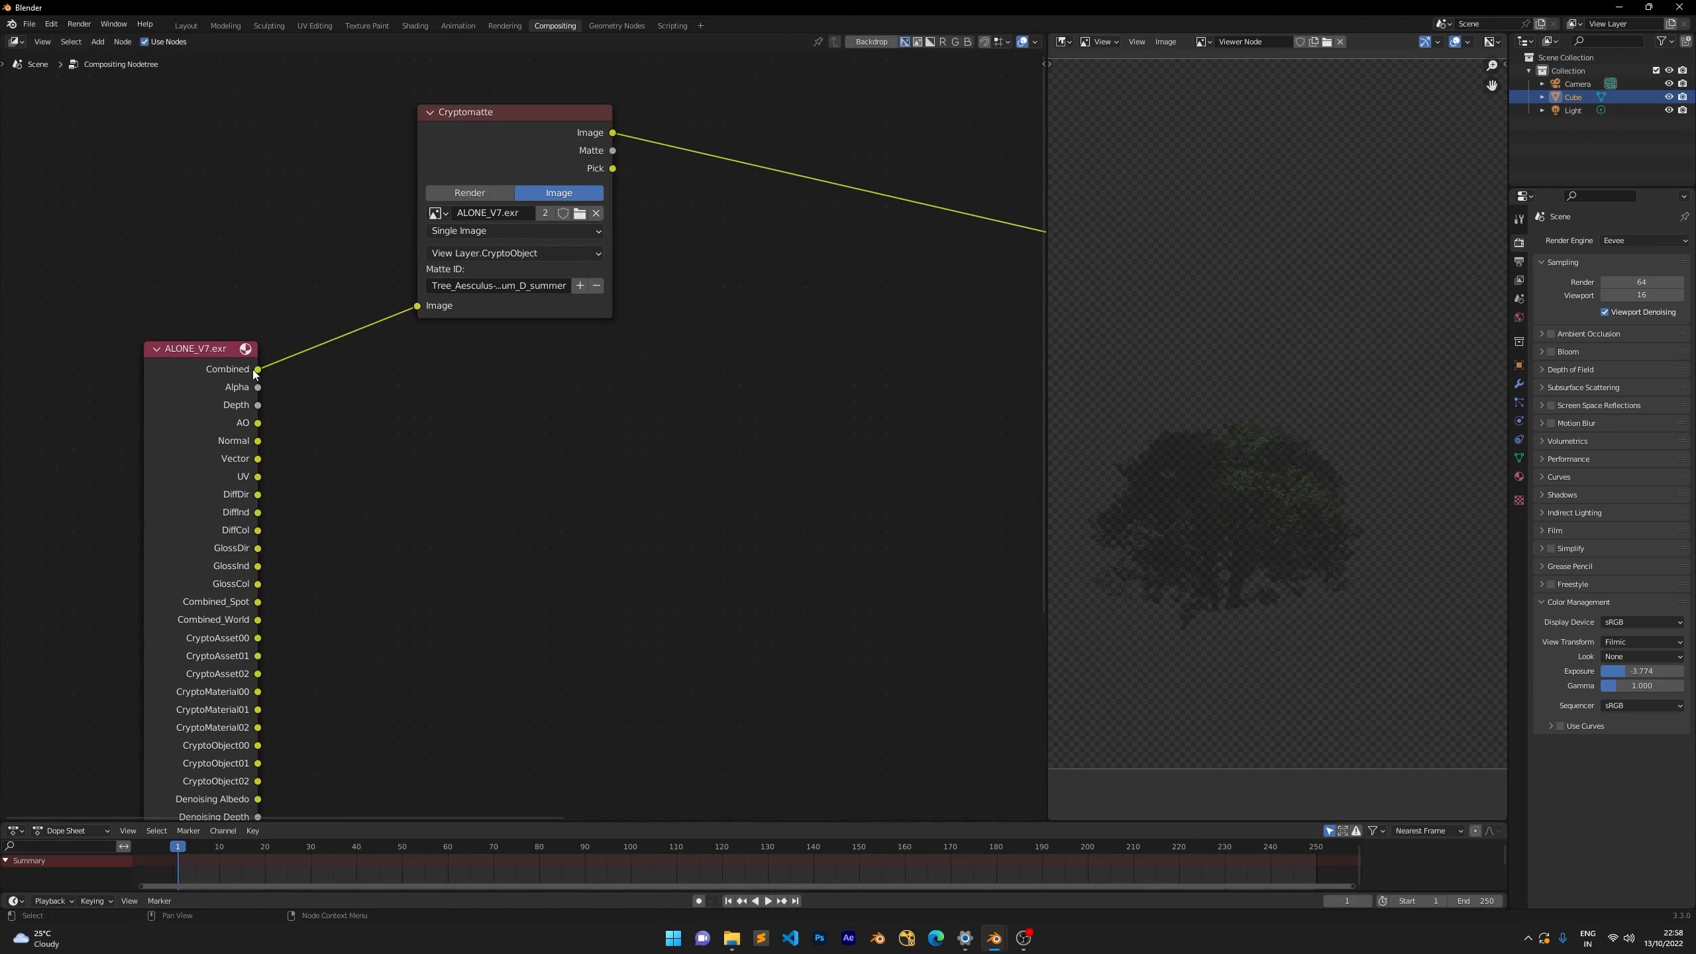
Add a Mix node with the Combined pass in its first Image input and the Cryptomatte Image output in its second.
drag(252, 369, 921, 399)
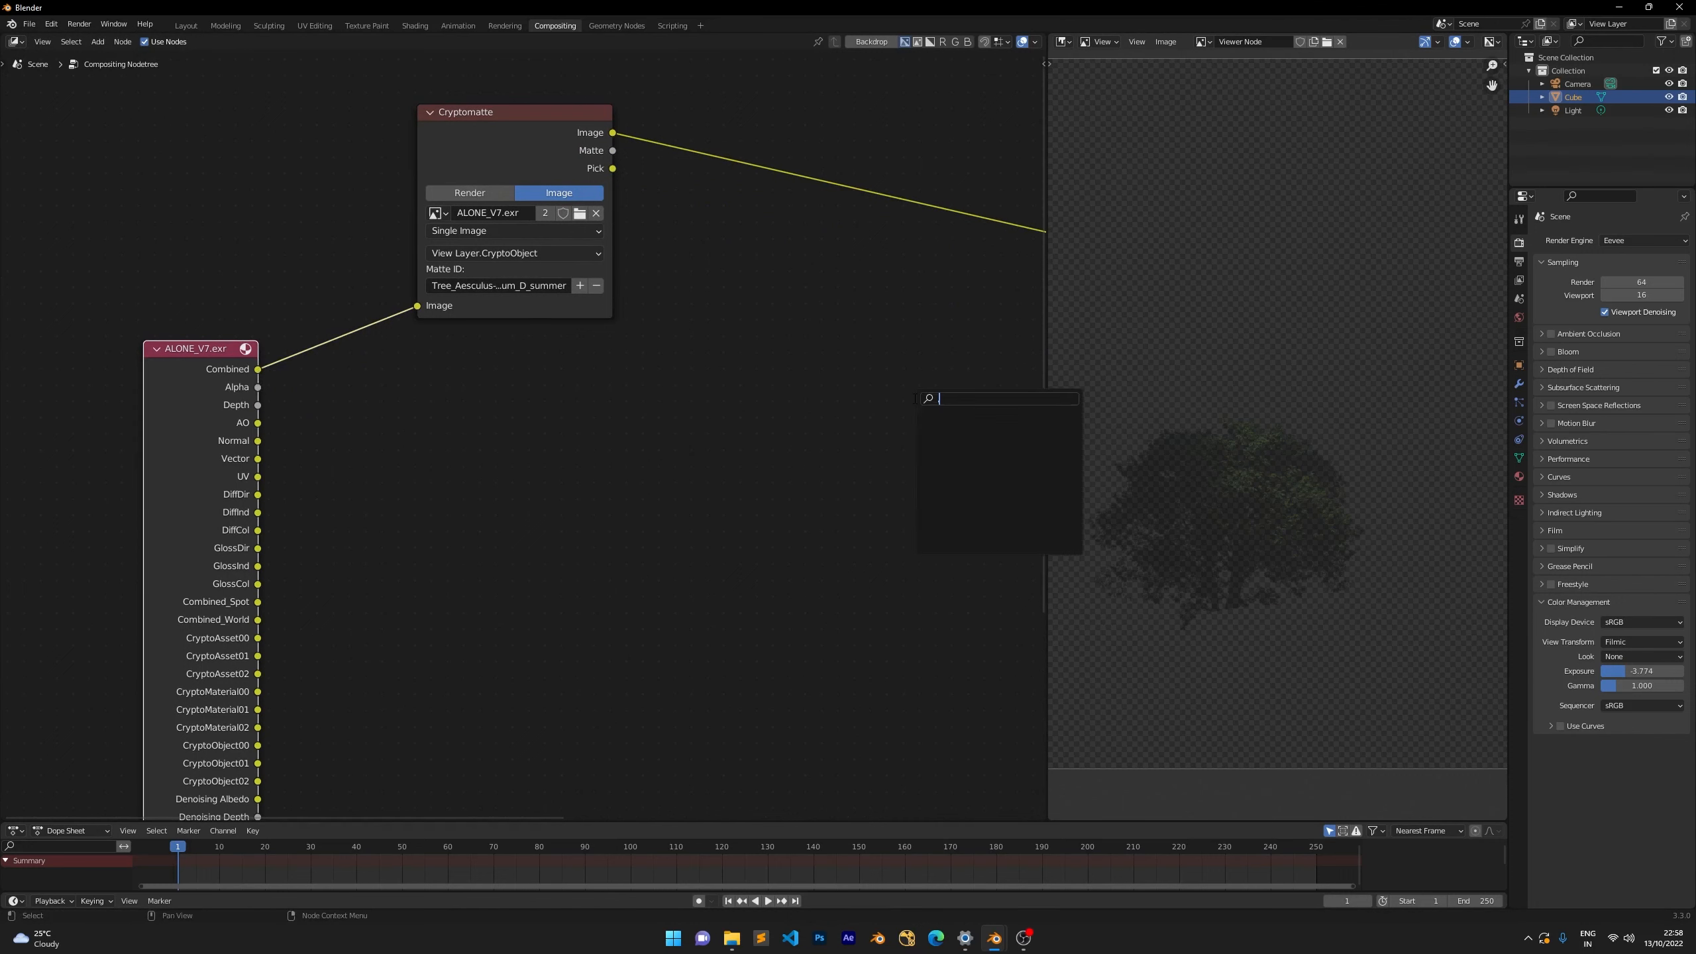
text(mix)
click(969, 438)
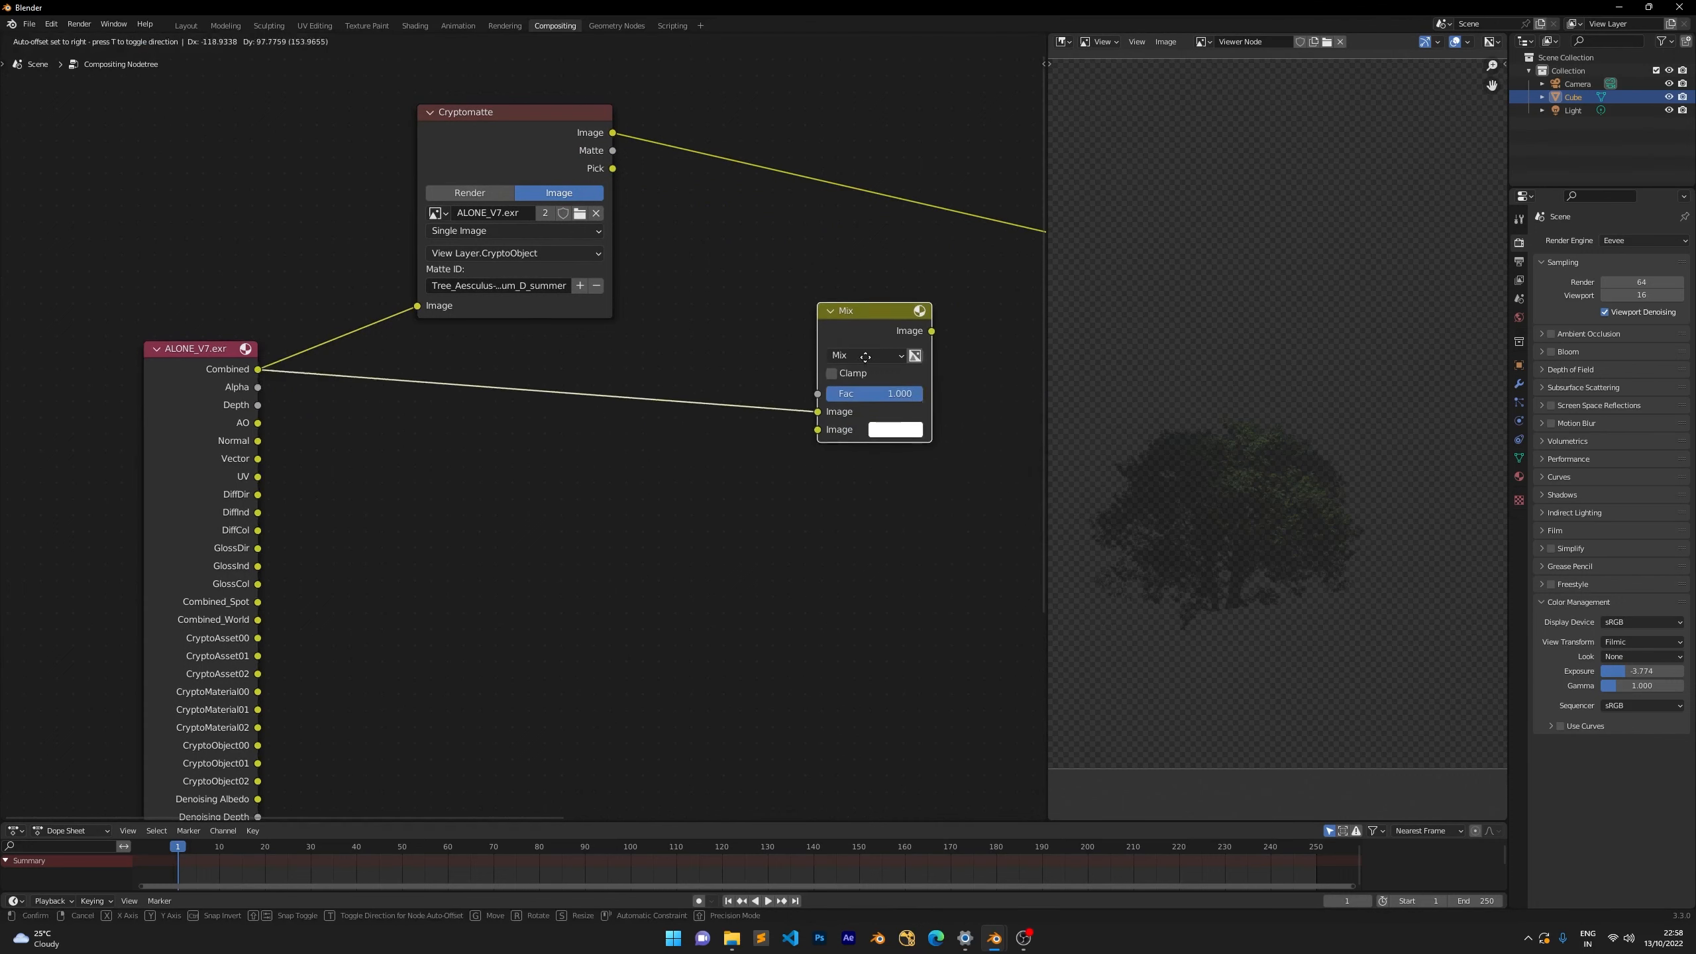
click(855, 345)
drag(612, 136, 807, 419)
Send the Mix node's output to the Viewer and shift the node slightly upward in the node tree.
ctrl+shift+click(548, 117)
ctrl+shift+click(616, 148)
ctrl+shift+click(616, 149)
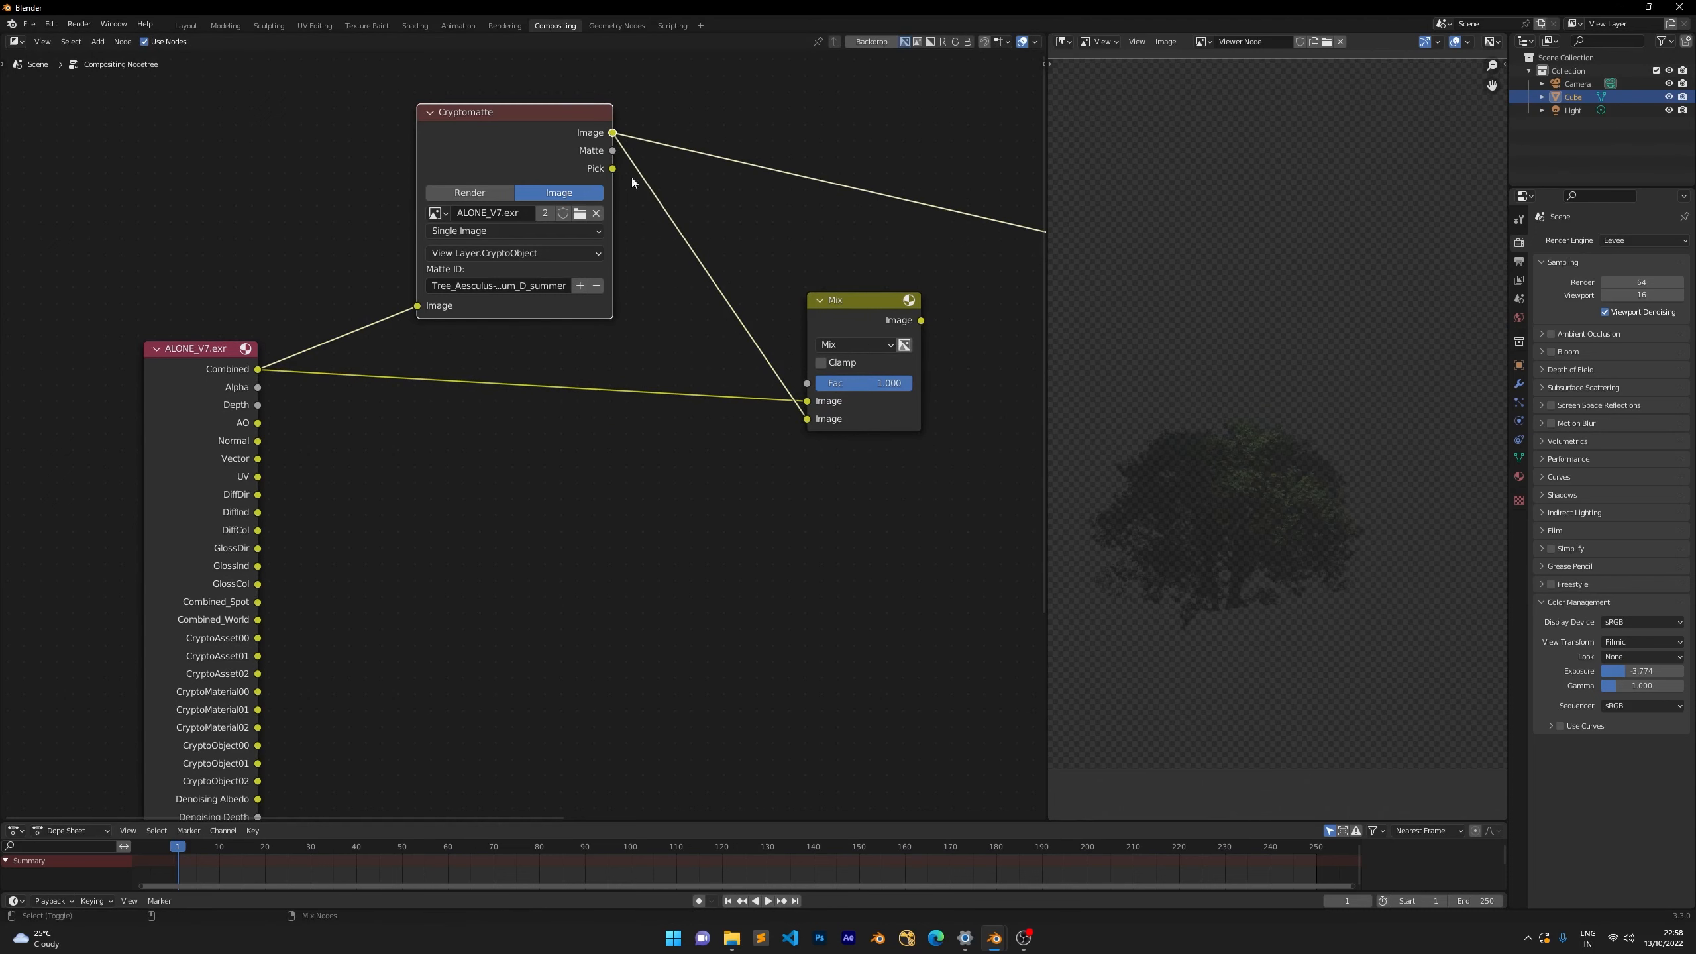
click(846, 313)
ctrl+shift+click(880, 313)
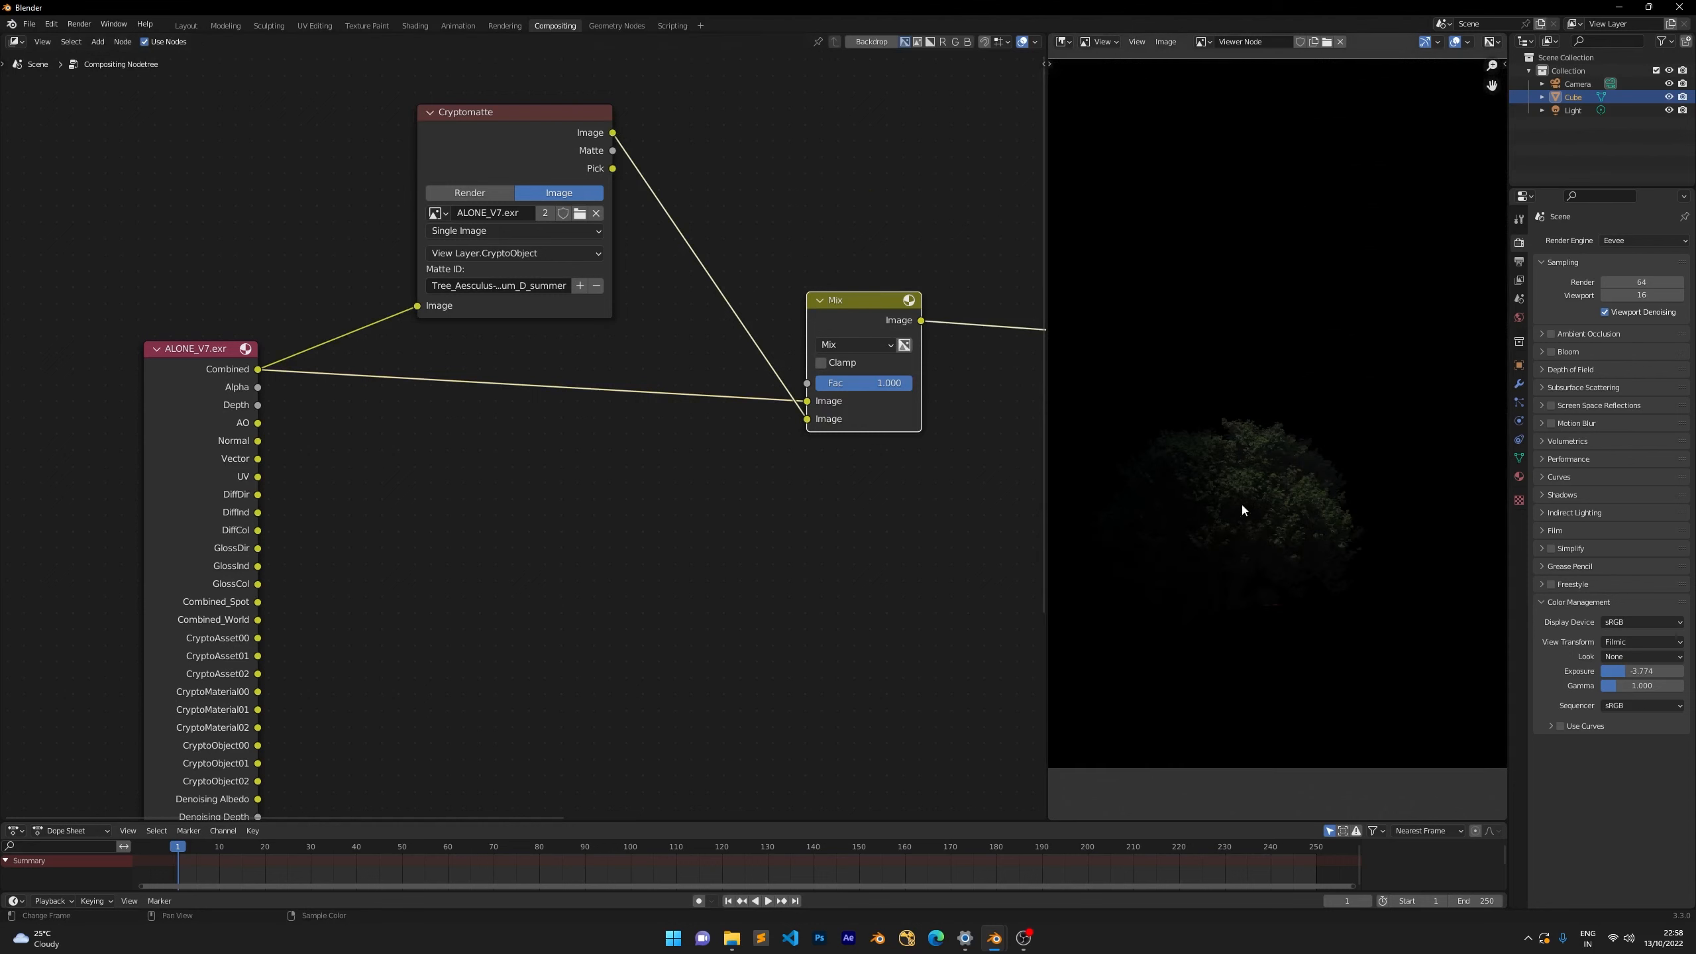
key(g)
click(793, 367)
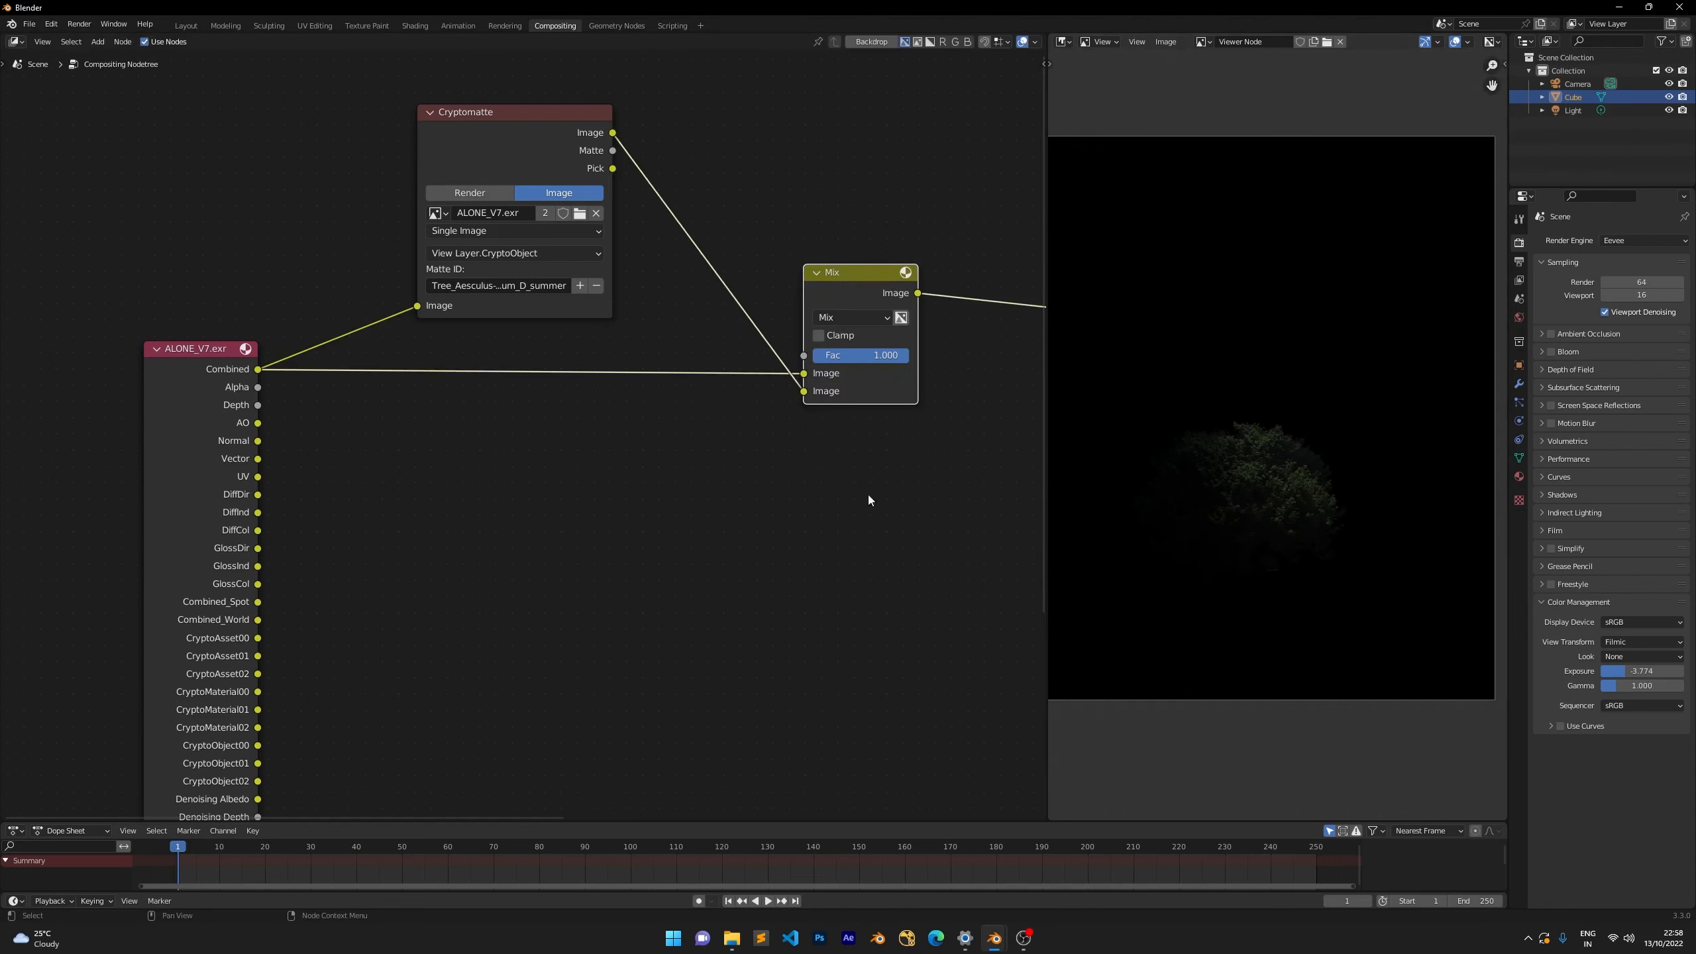
Compare the isolated tree from the Cryptomatte node with the Mix node's output in the viewer.
ctrl+shift+click(573, 131)
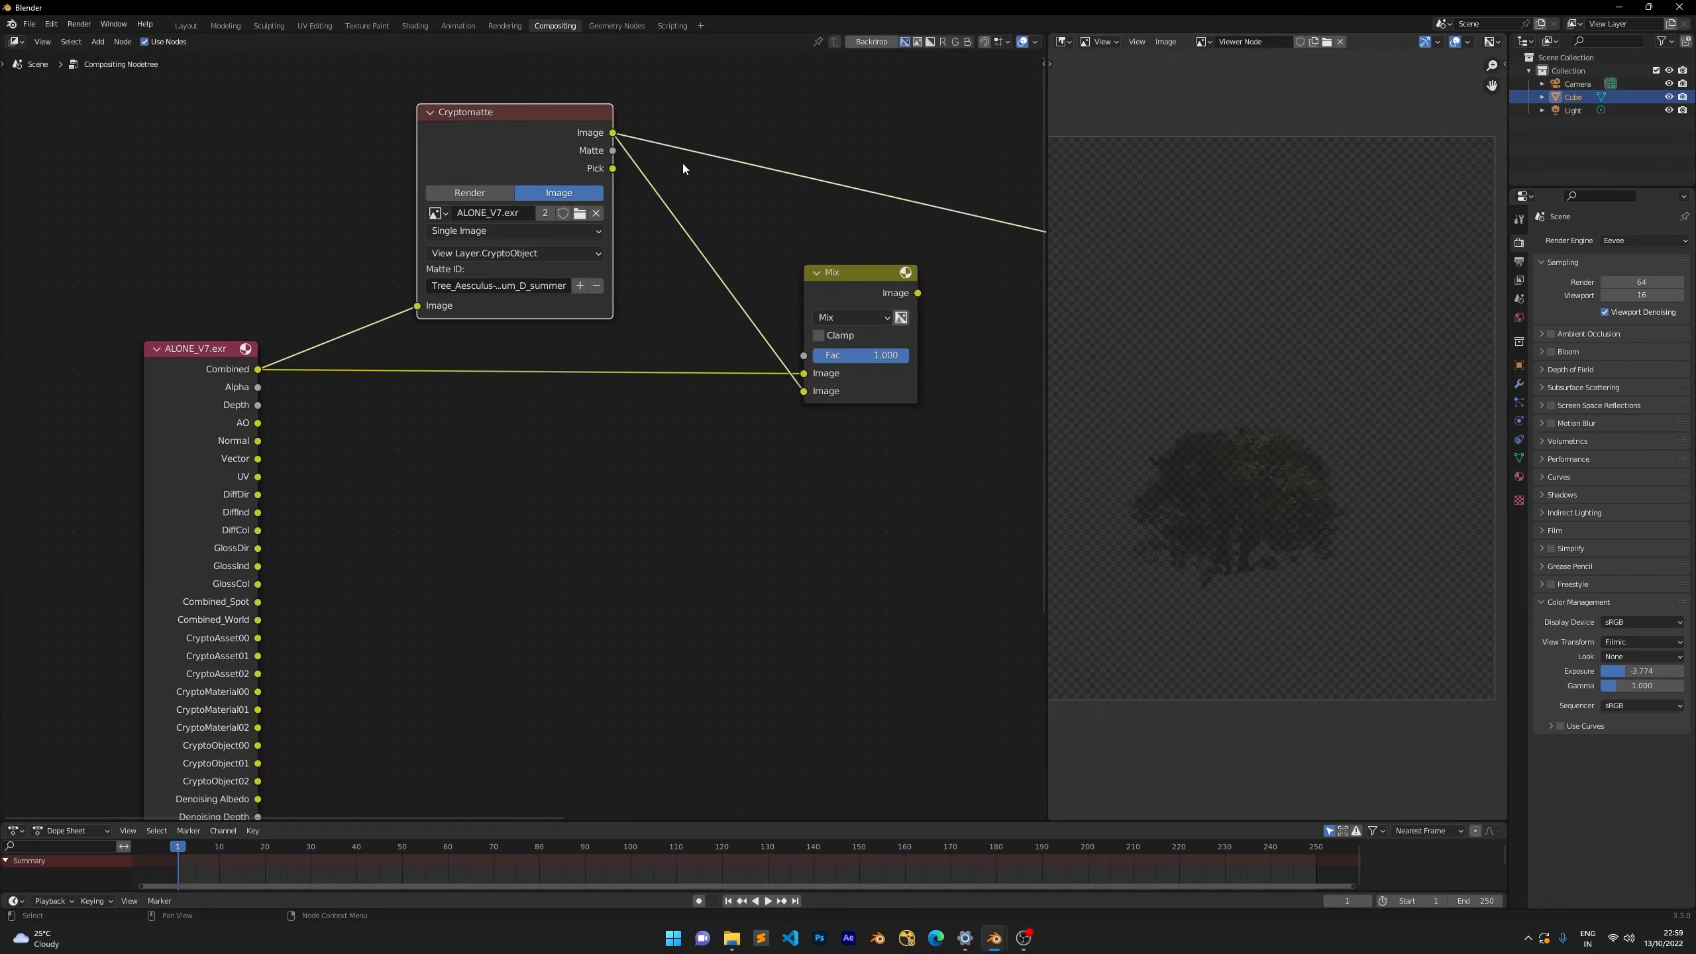
mouse_move(535, 143)
mouse_down()
mouse_move(585, 153)
mouse_move(545, 139)
mouse_up()
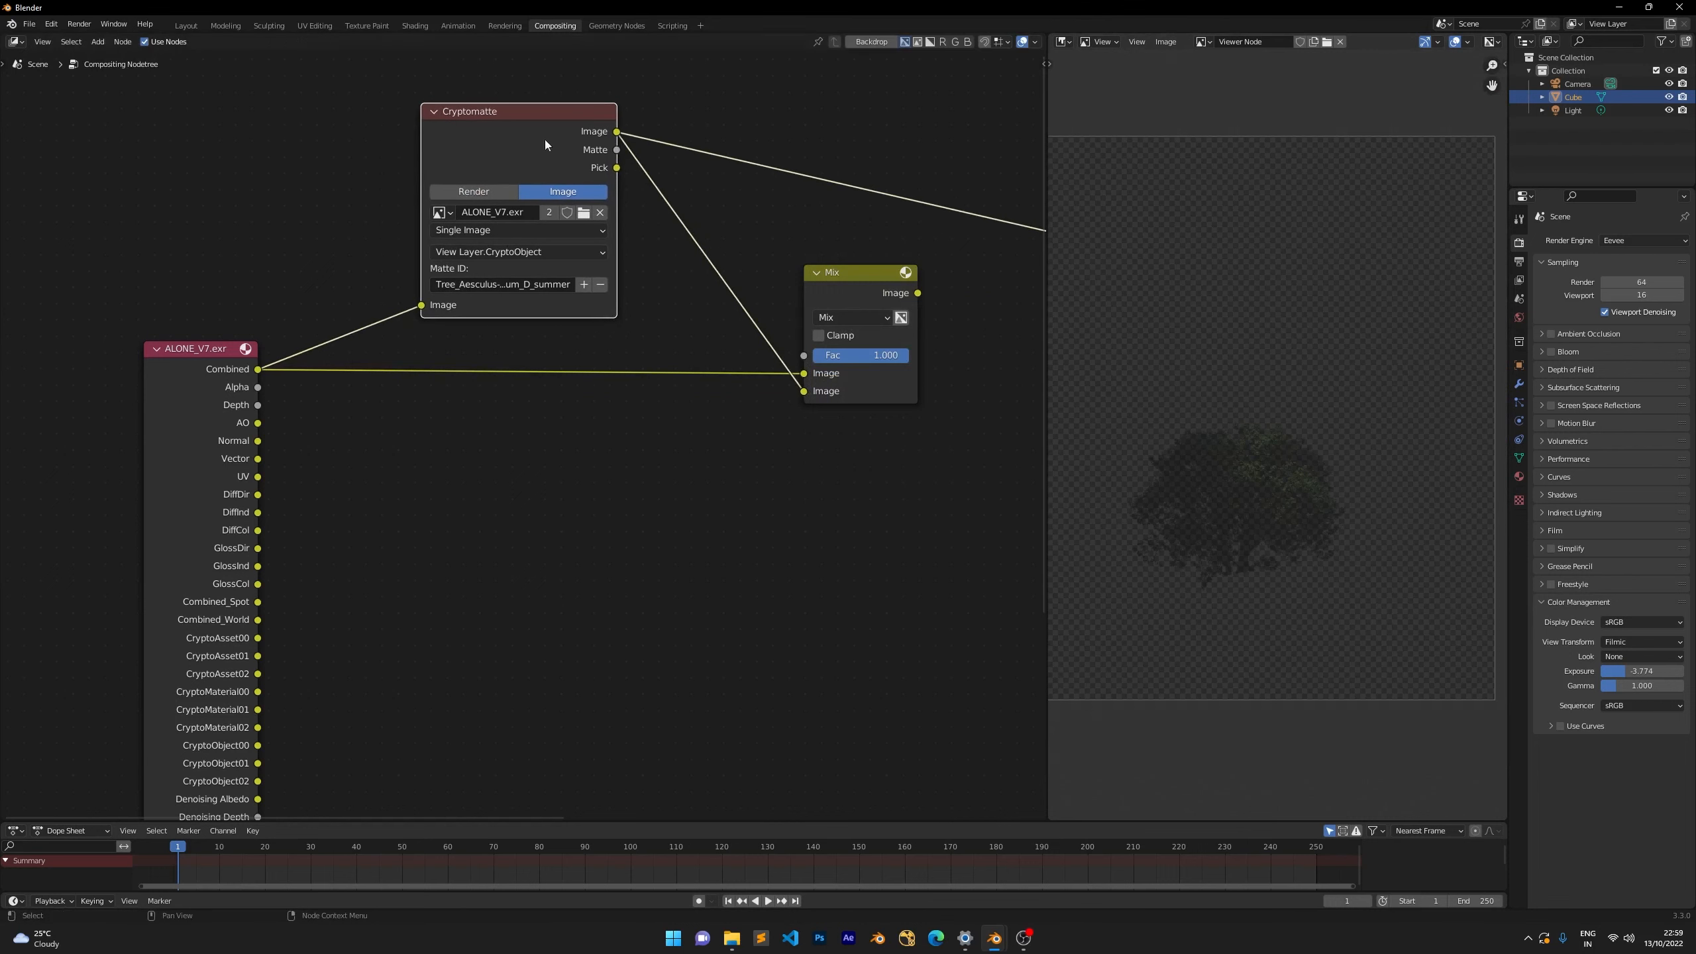
drag(358, 106, 639, 329)
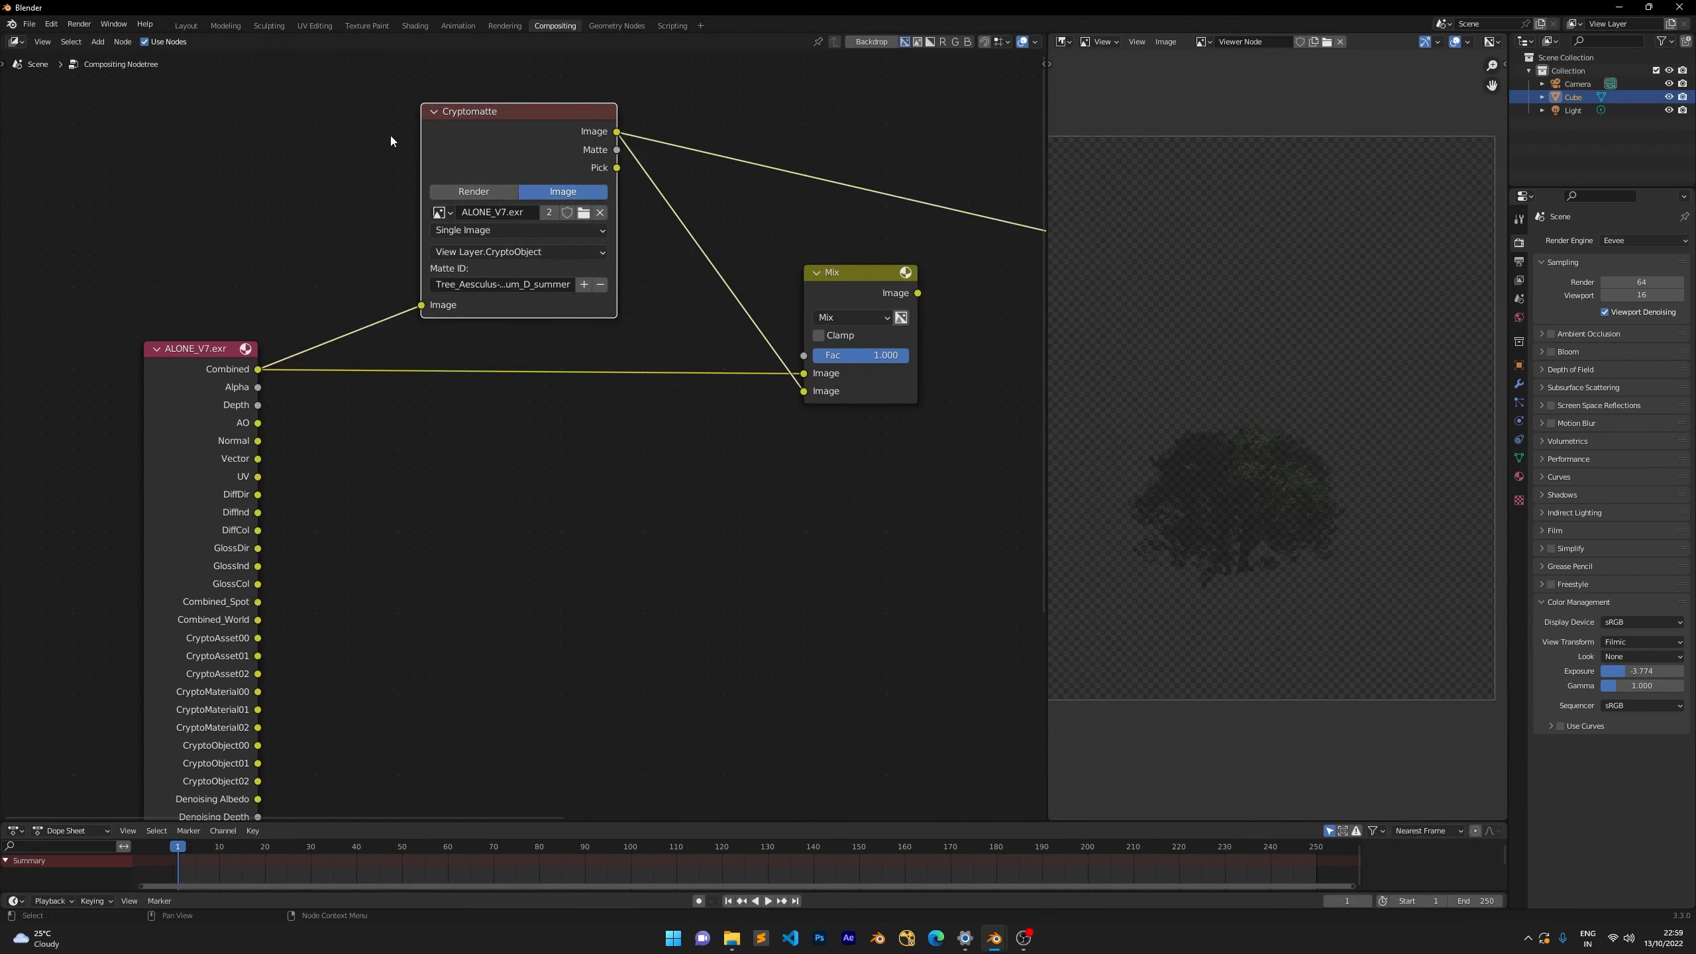
ctrl+shift+click(867, 284)
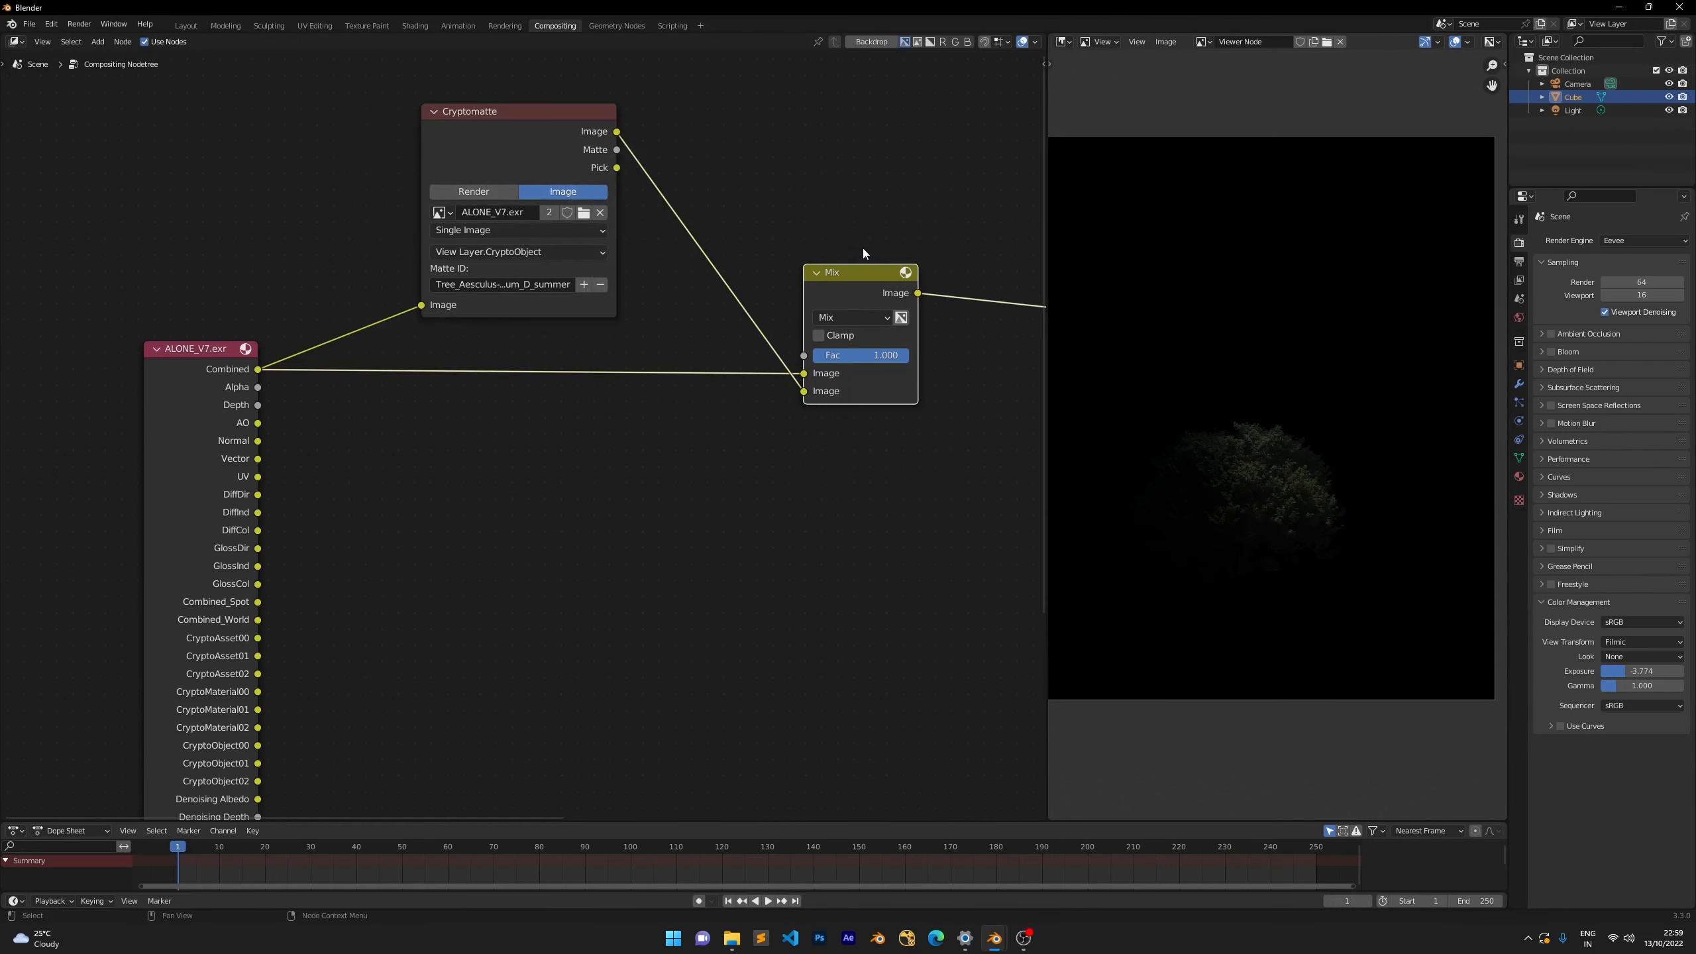
Enable the use of the second input's alpha on the Mix node.
scroll(862, 248, up, 2)
middle_drag(862, 247, 674, 331)
click(698, 369)
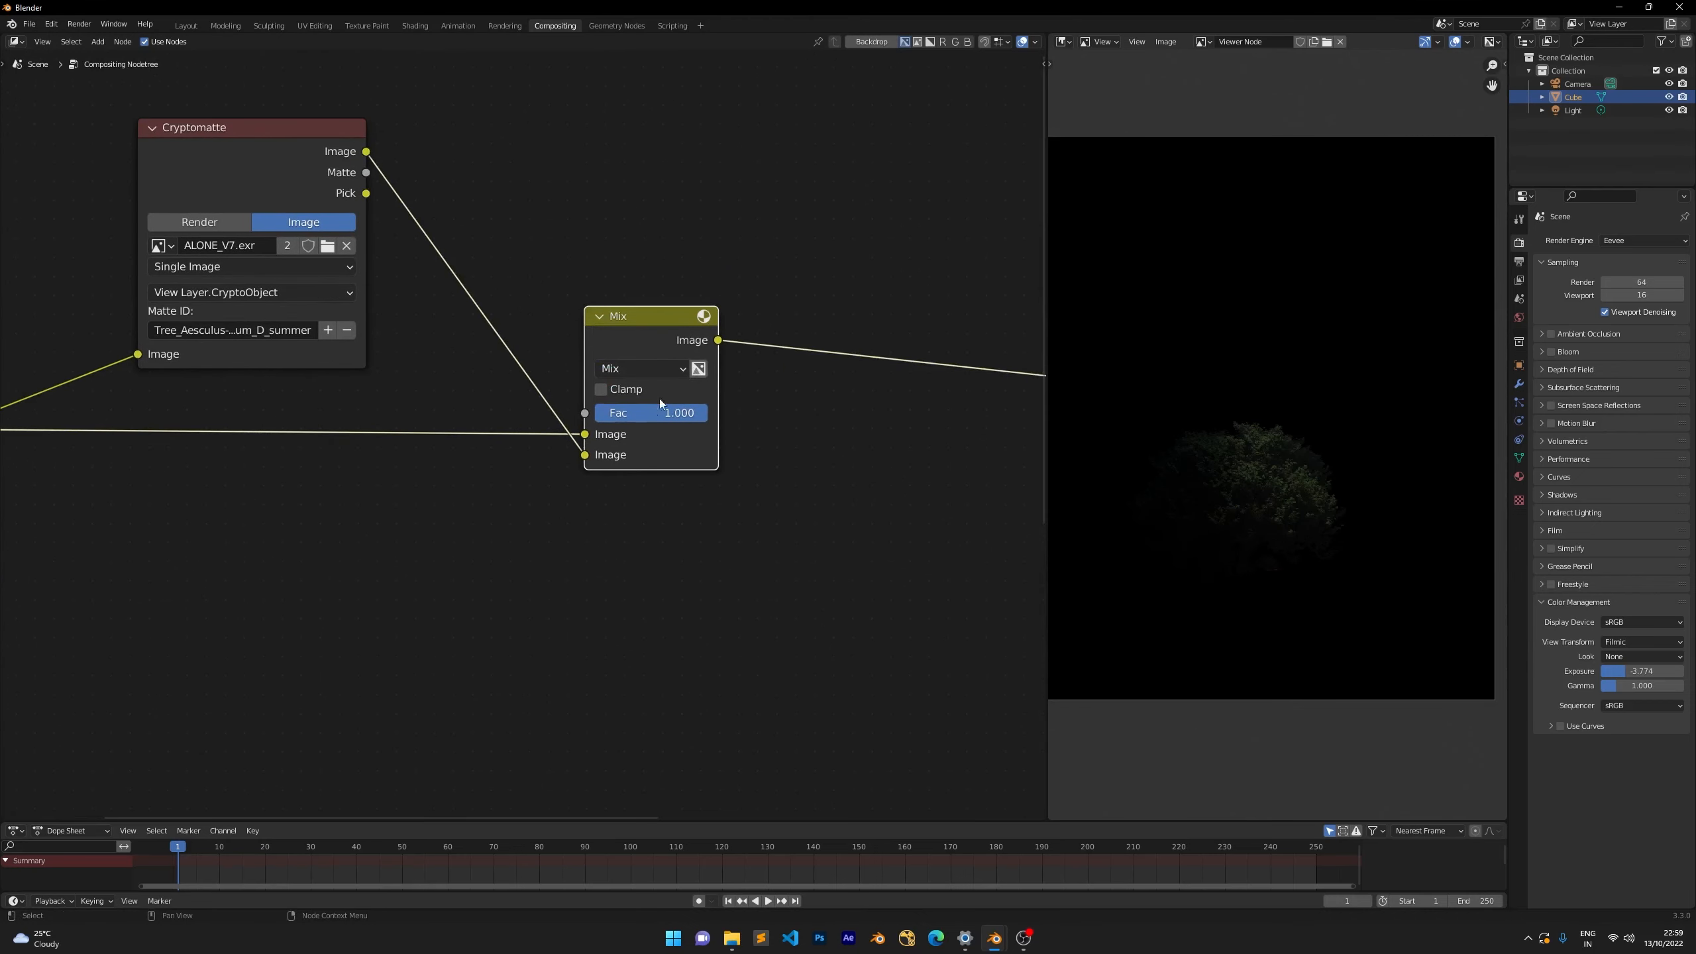
drag(568, 226, 836, 662)
middle_drag(424, 510, 494, 510)
scroll(578, 549, up, 1)
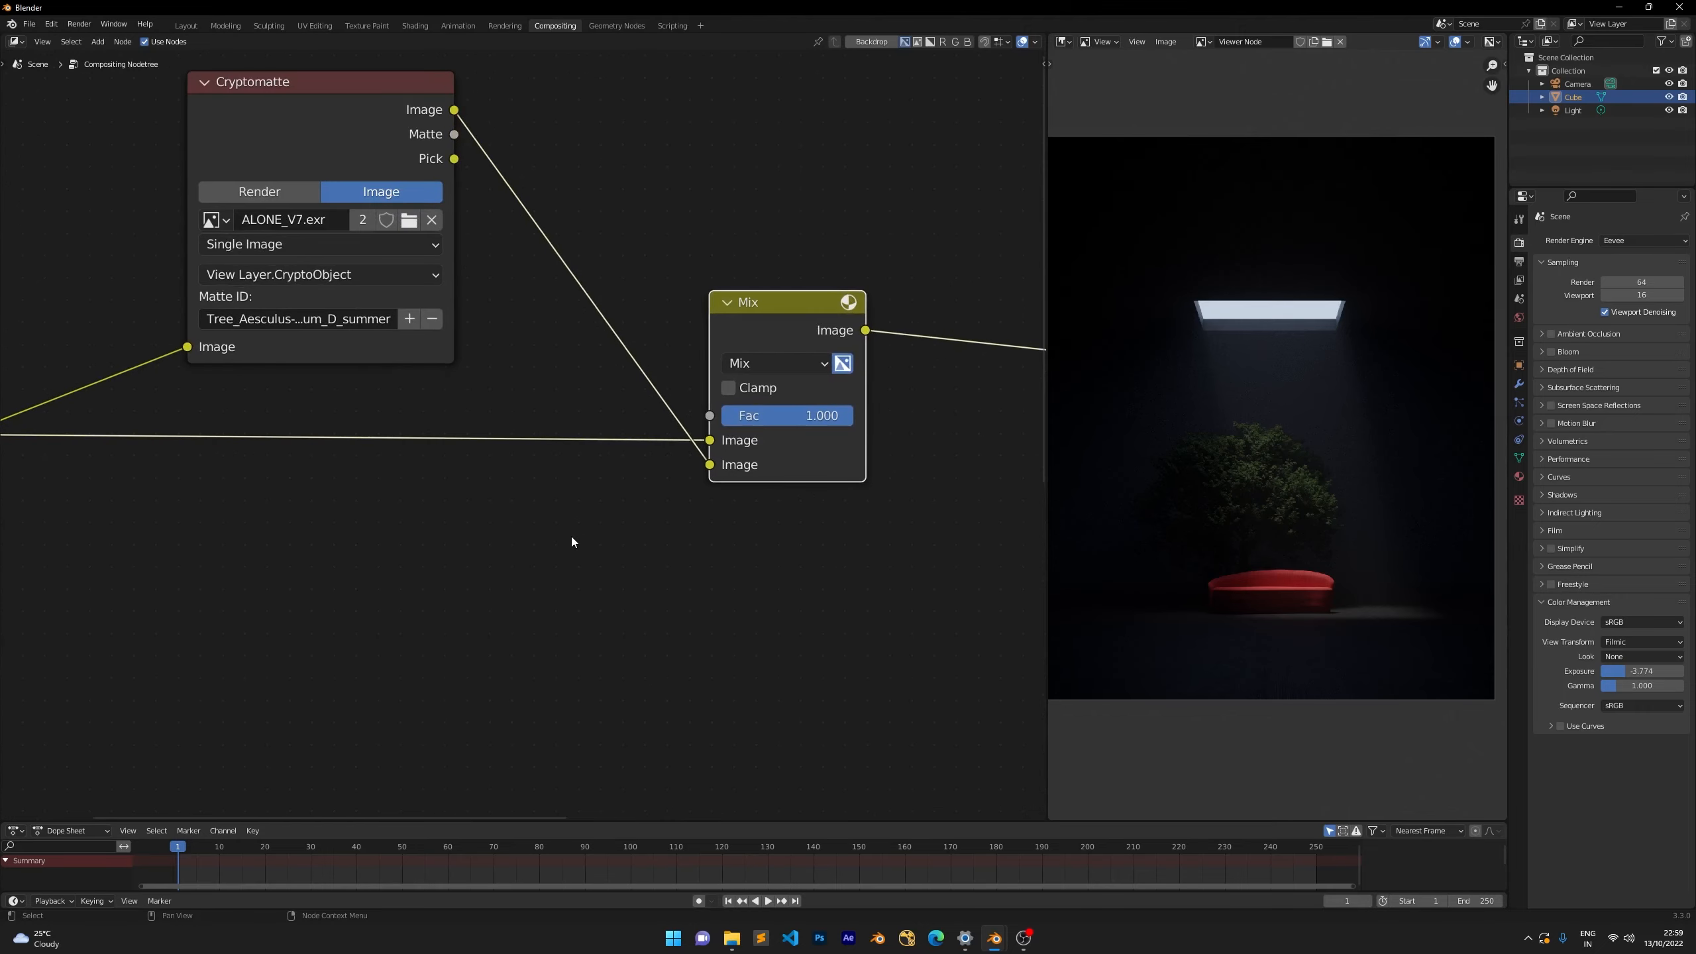
Move the Cryptomatte node away from the Mix node to make room between them.
middle_drag(533, 532, 692, 508)
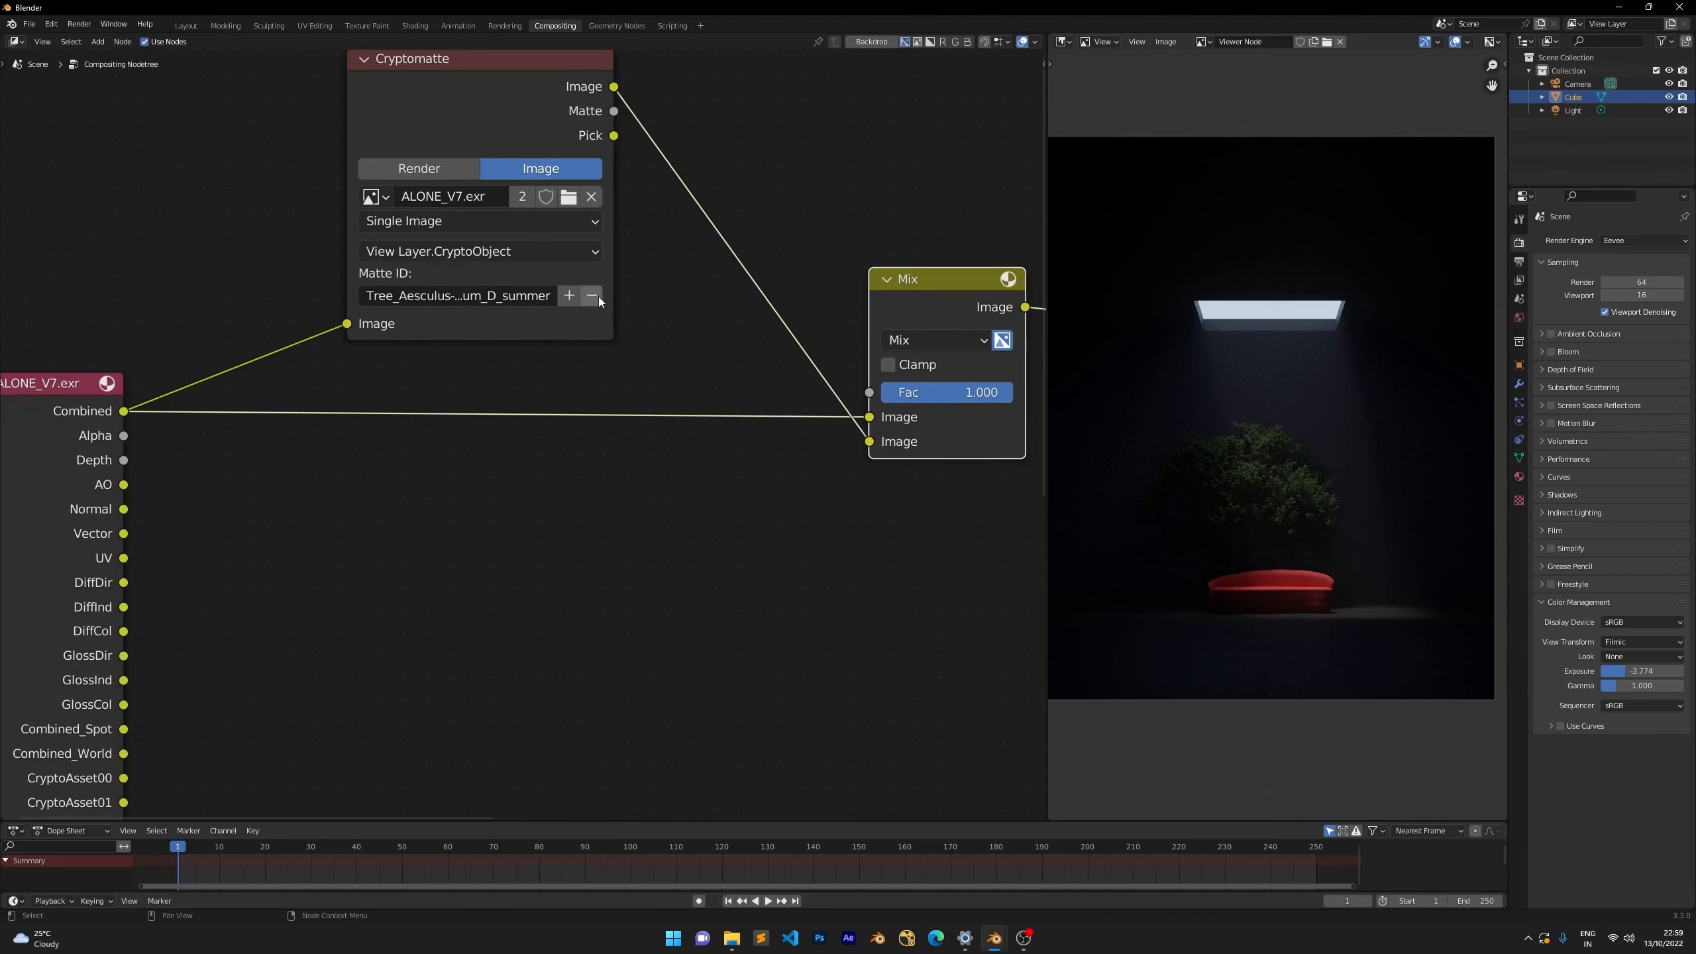
middle_drag(557, 170, 635, 368)
drag(562, 268, 427, 235)
click(775, 245)
Insert an Exposure node between the Cryptomatte node's image output and the Mix node, positioned level with the Cryptomatte node.
key(shift+a)
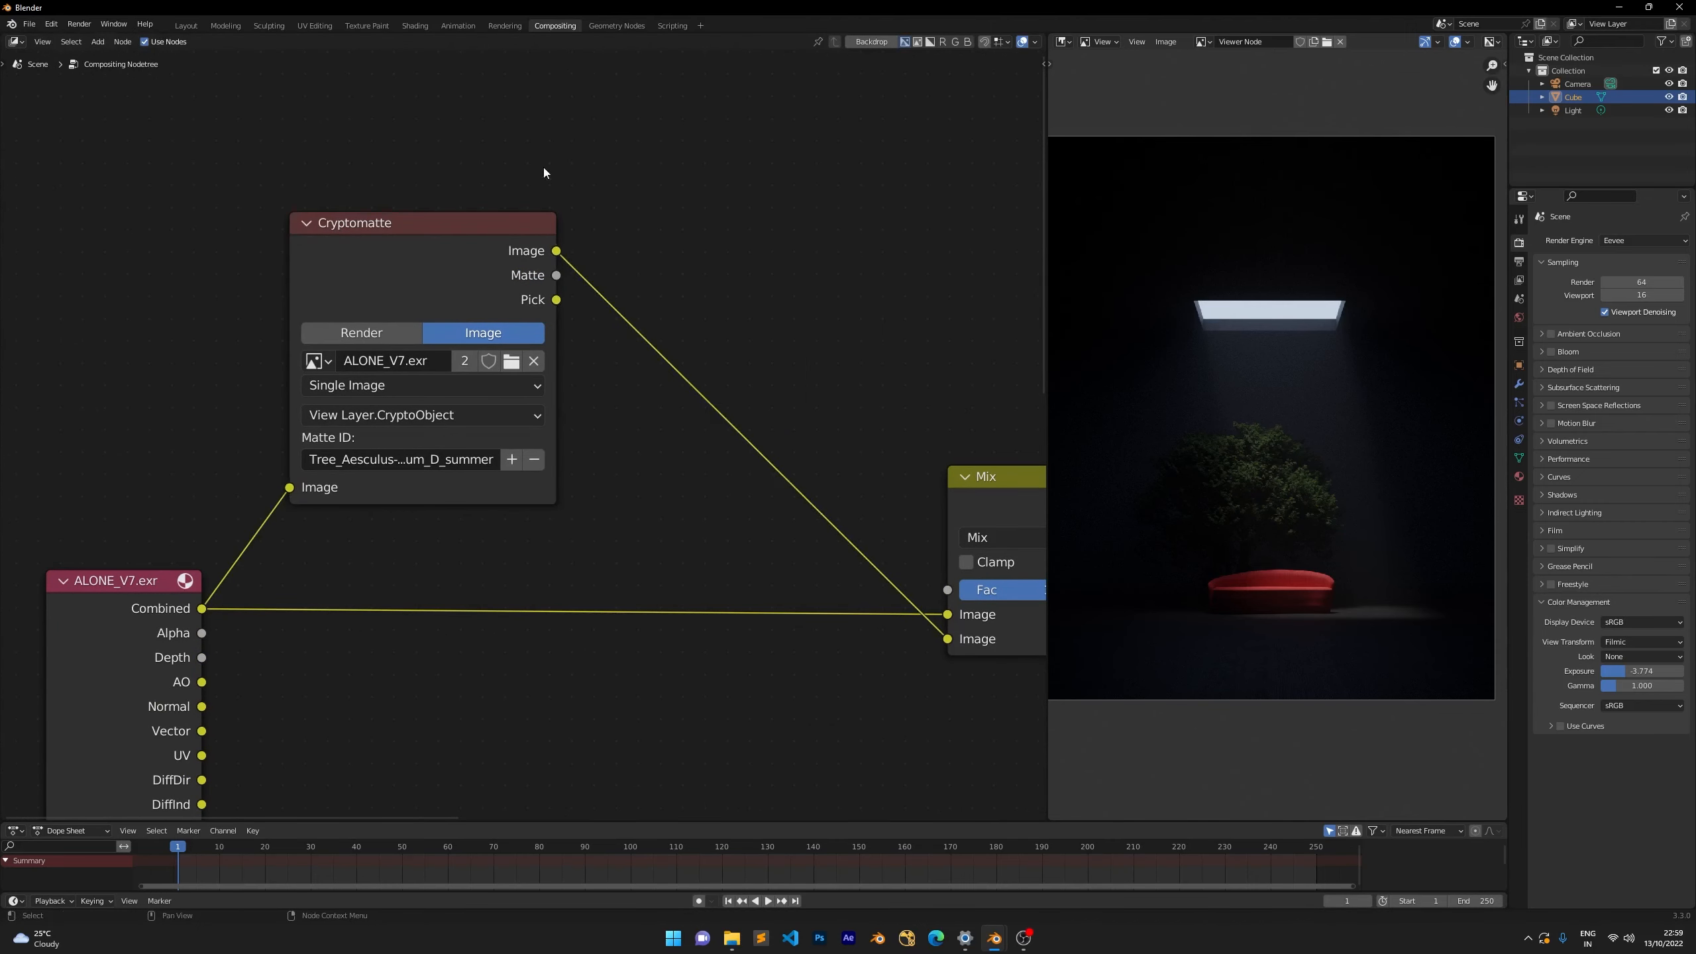
key(shift+a)
click(812, 350)
text(ex)
key(Return)
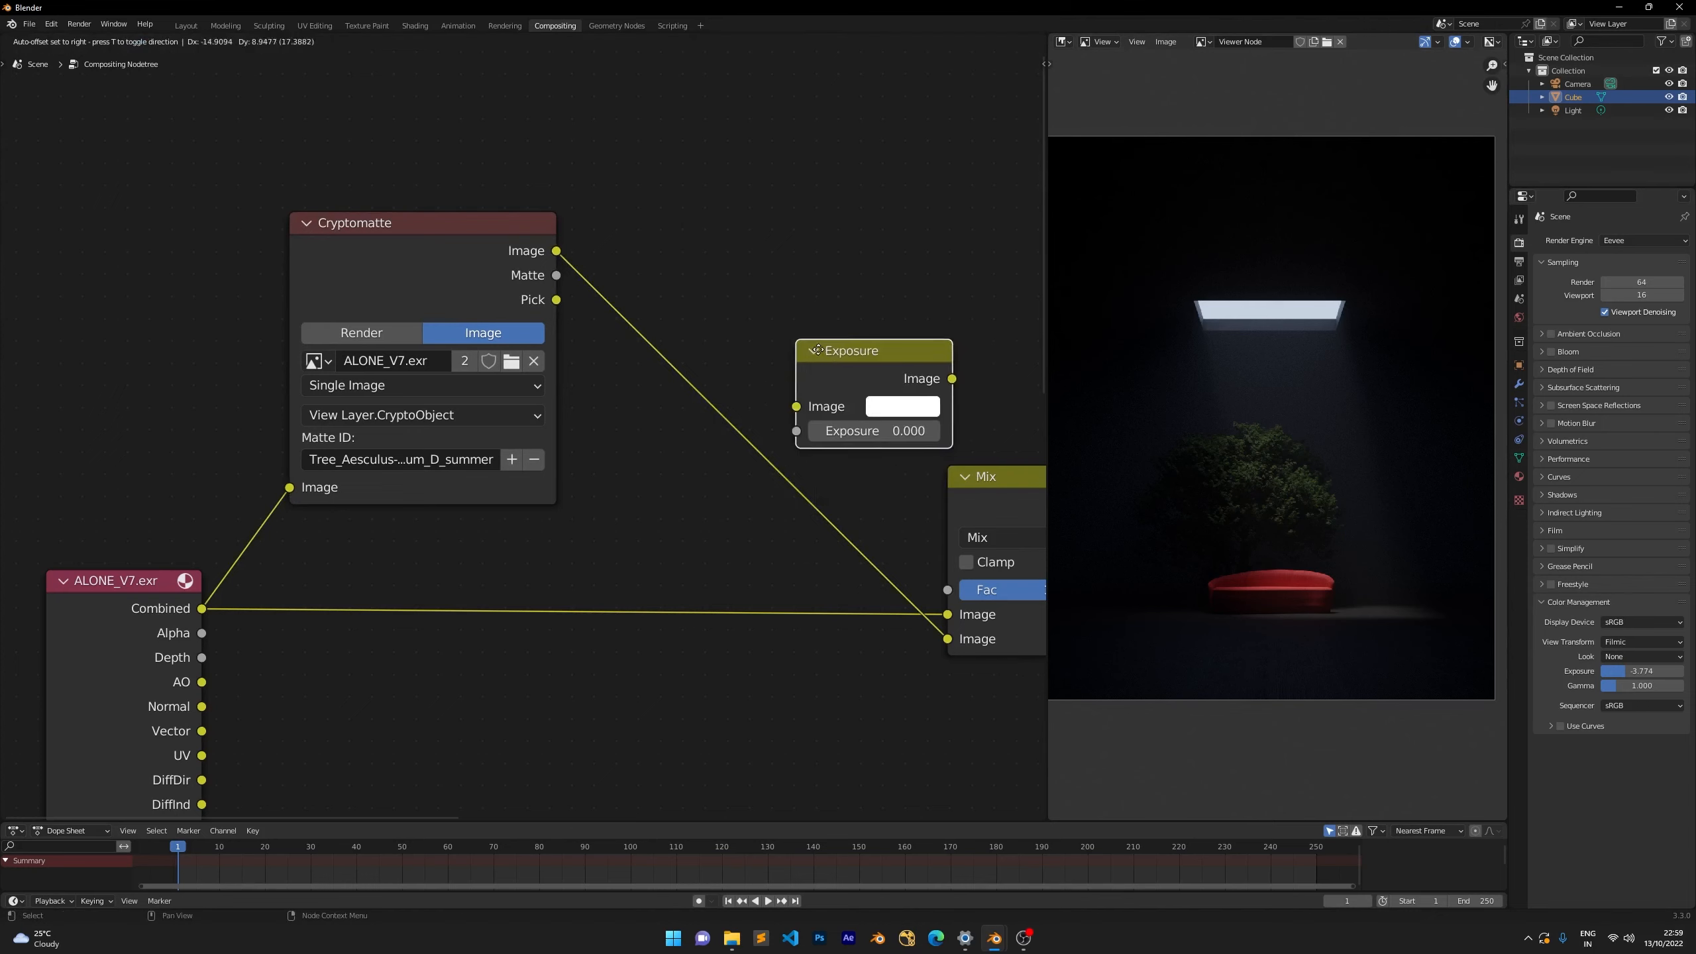
click(788, 264)
scroll(788, 192, up, 1)
key(g)
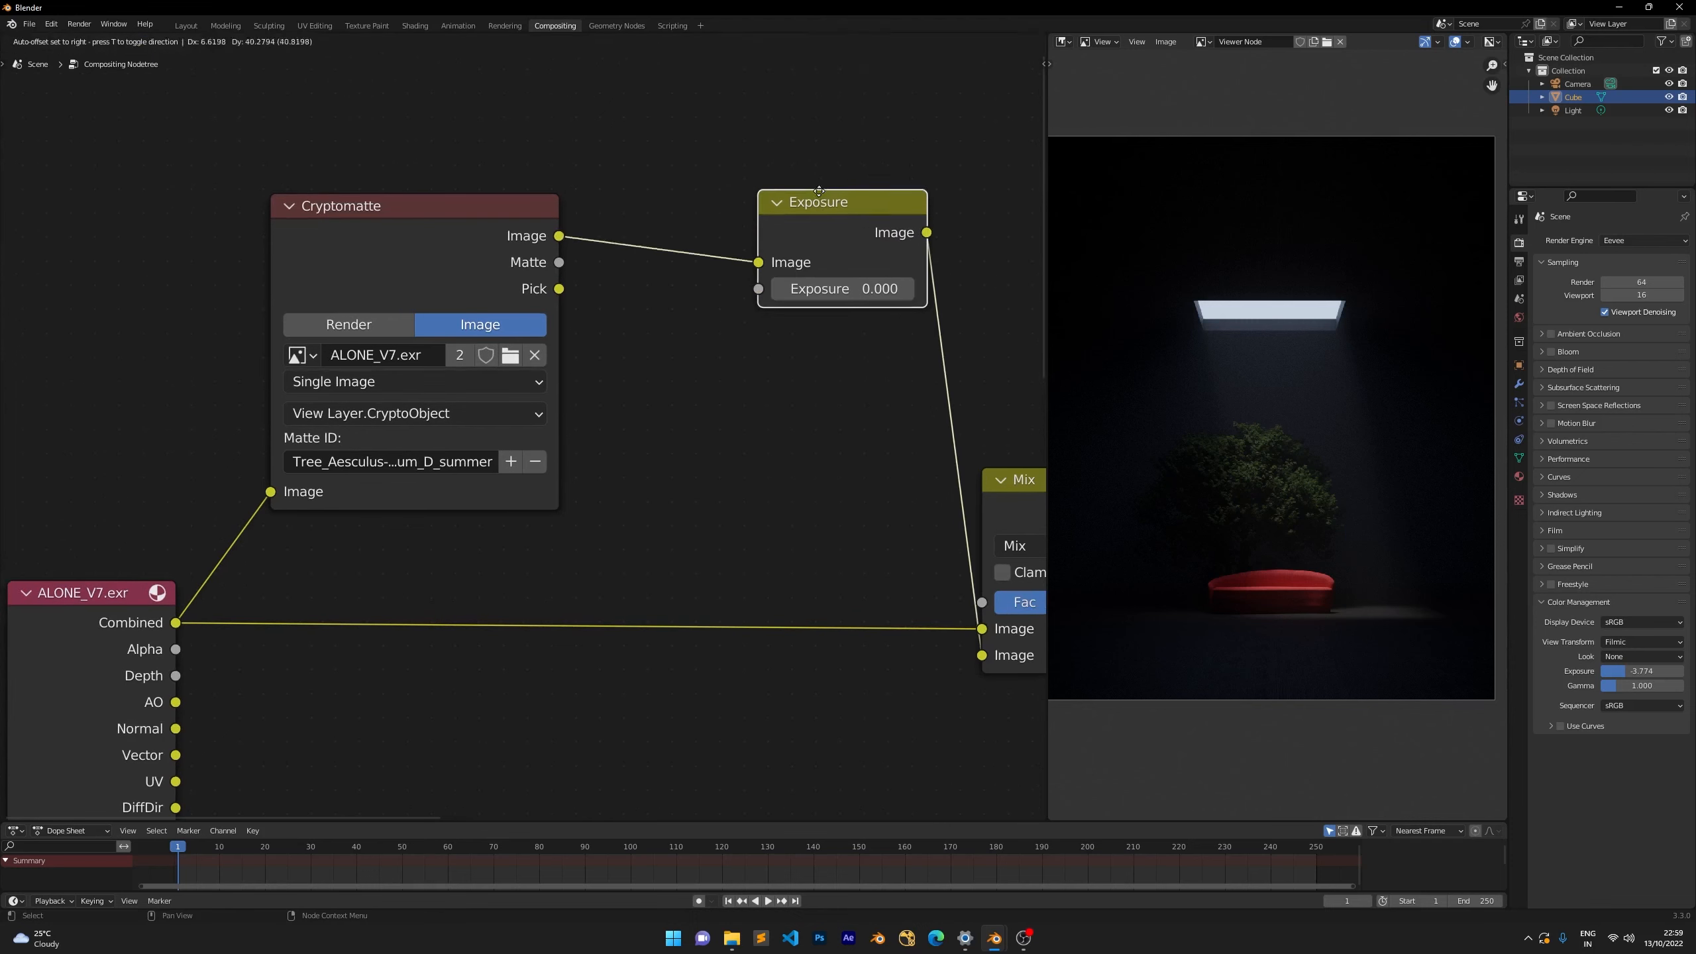
click(798, 133)
Try an exposure of 1 on the Exposure node and inspect the tree in the viewer.
middle_drag(797, 145, 673, 175)
click(728, 313)
text(1)
key(Return)
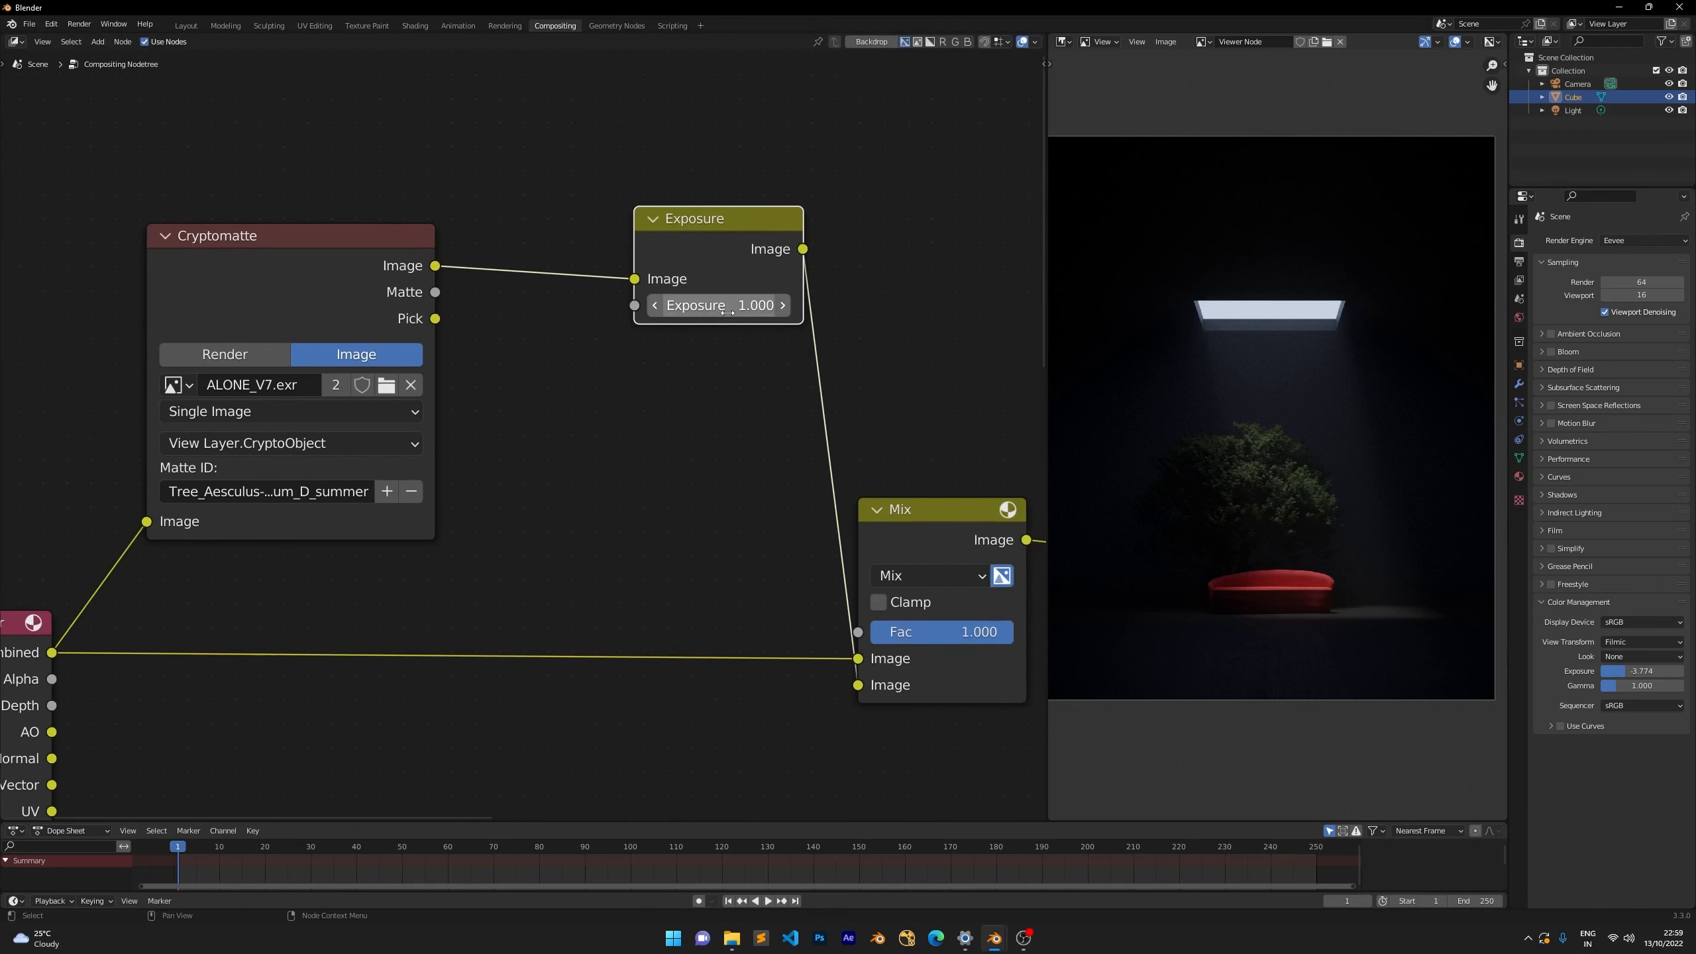
scroll(1187, 477, up, 3)
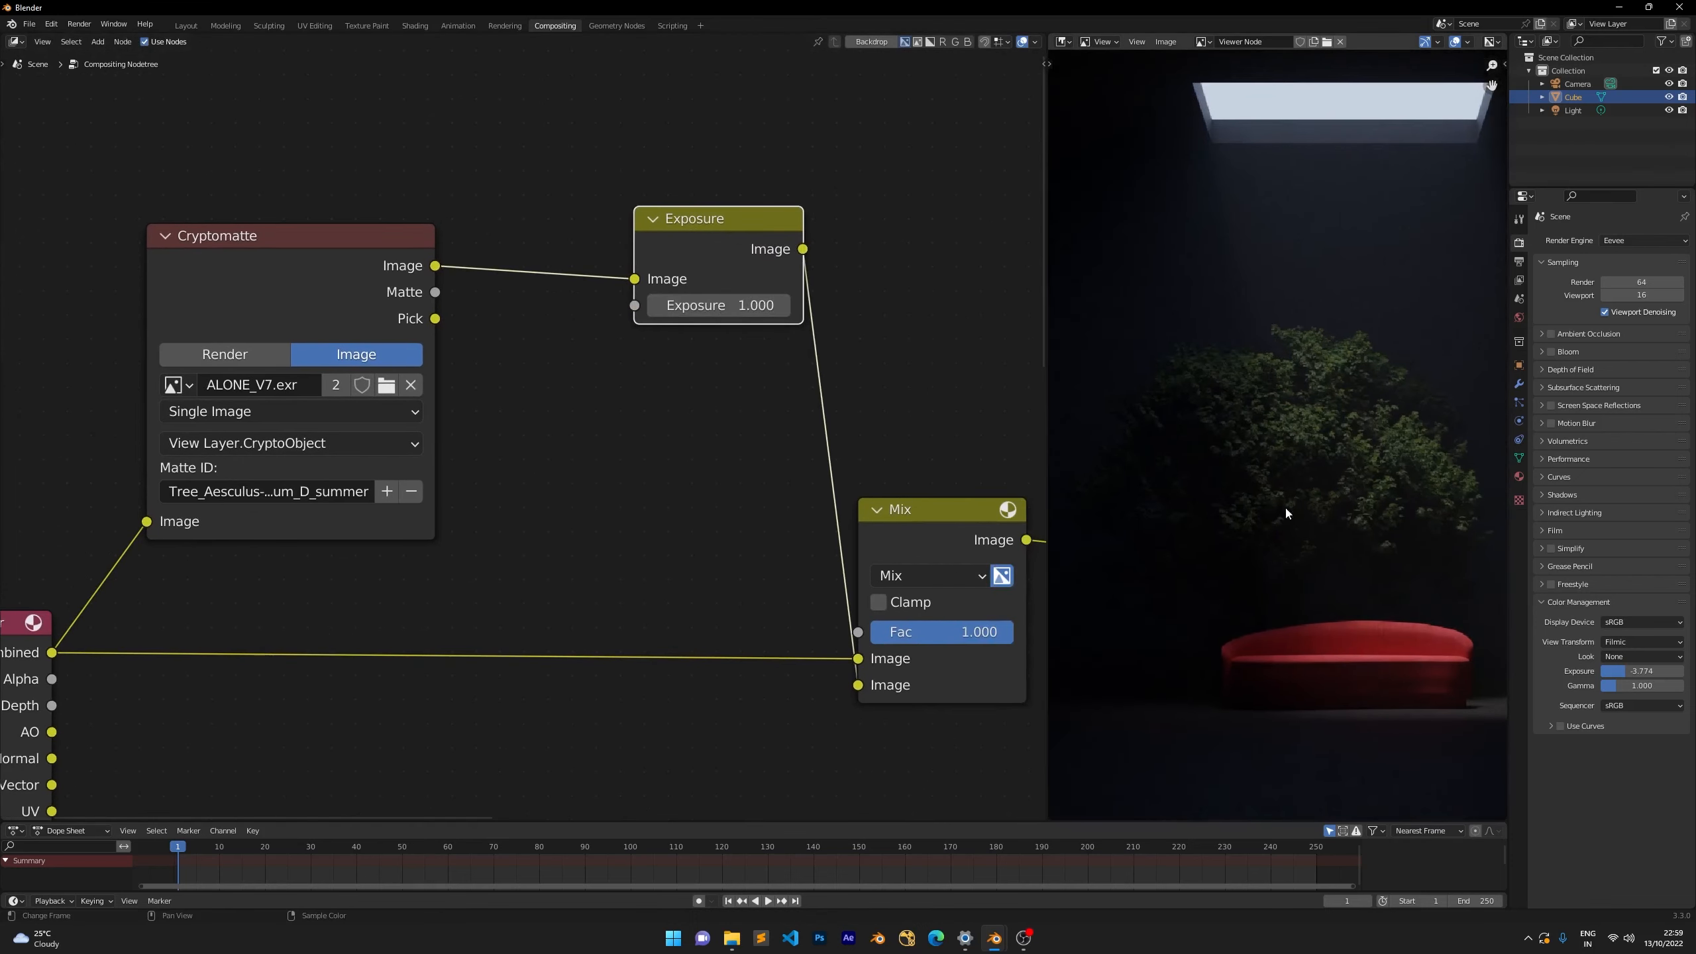
Set the Exposure node's exposure to 2 and check the tree's brightness against the whole image.
click(719, 305)
text(2)
key(Return)
scroll(1326, 362, down, 1)
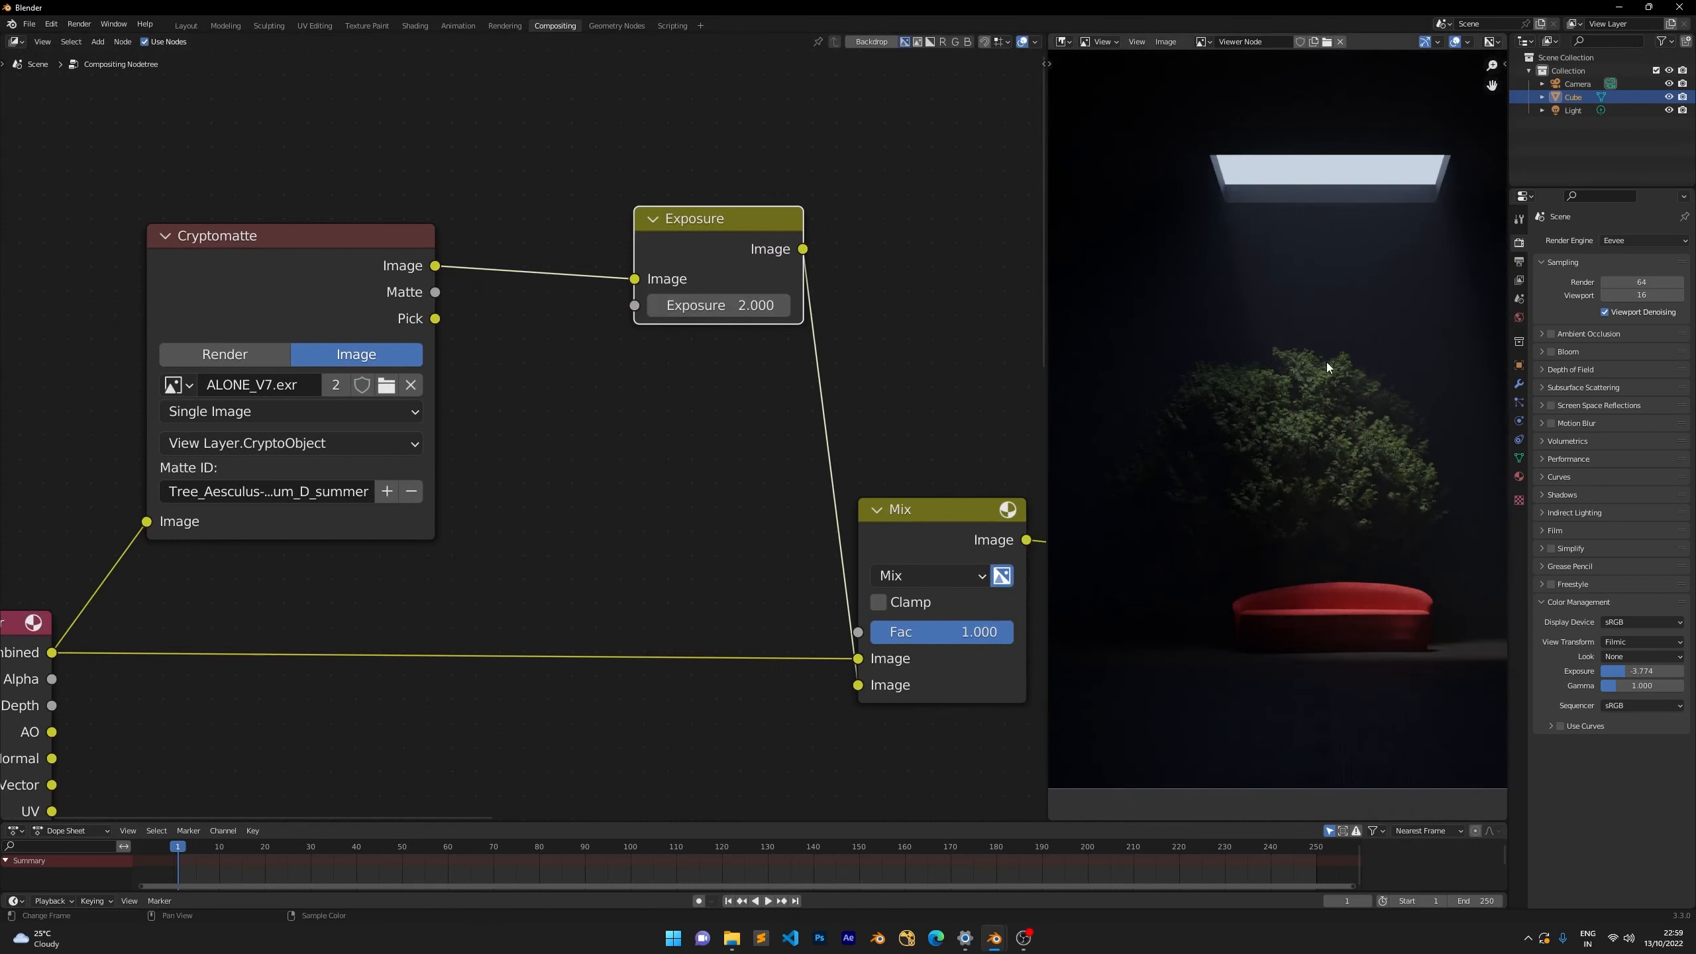
scroll(1349, 409, down, 1)
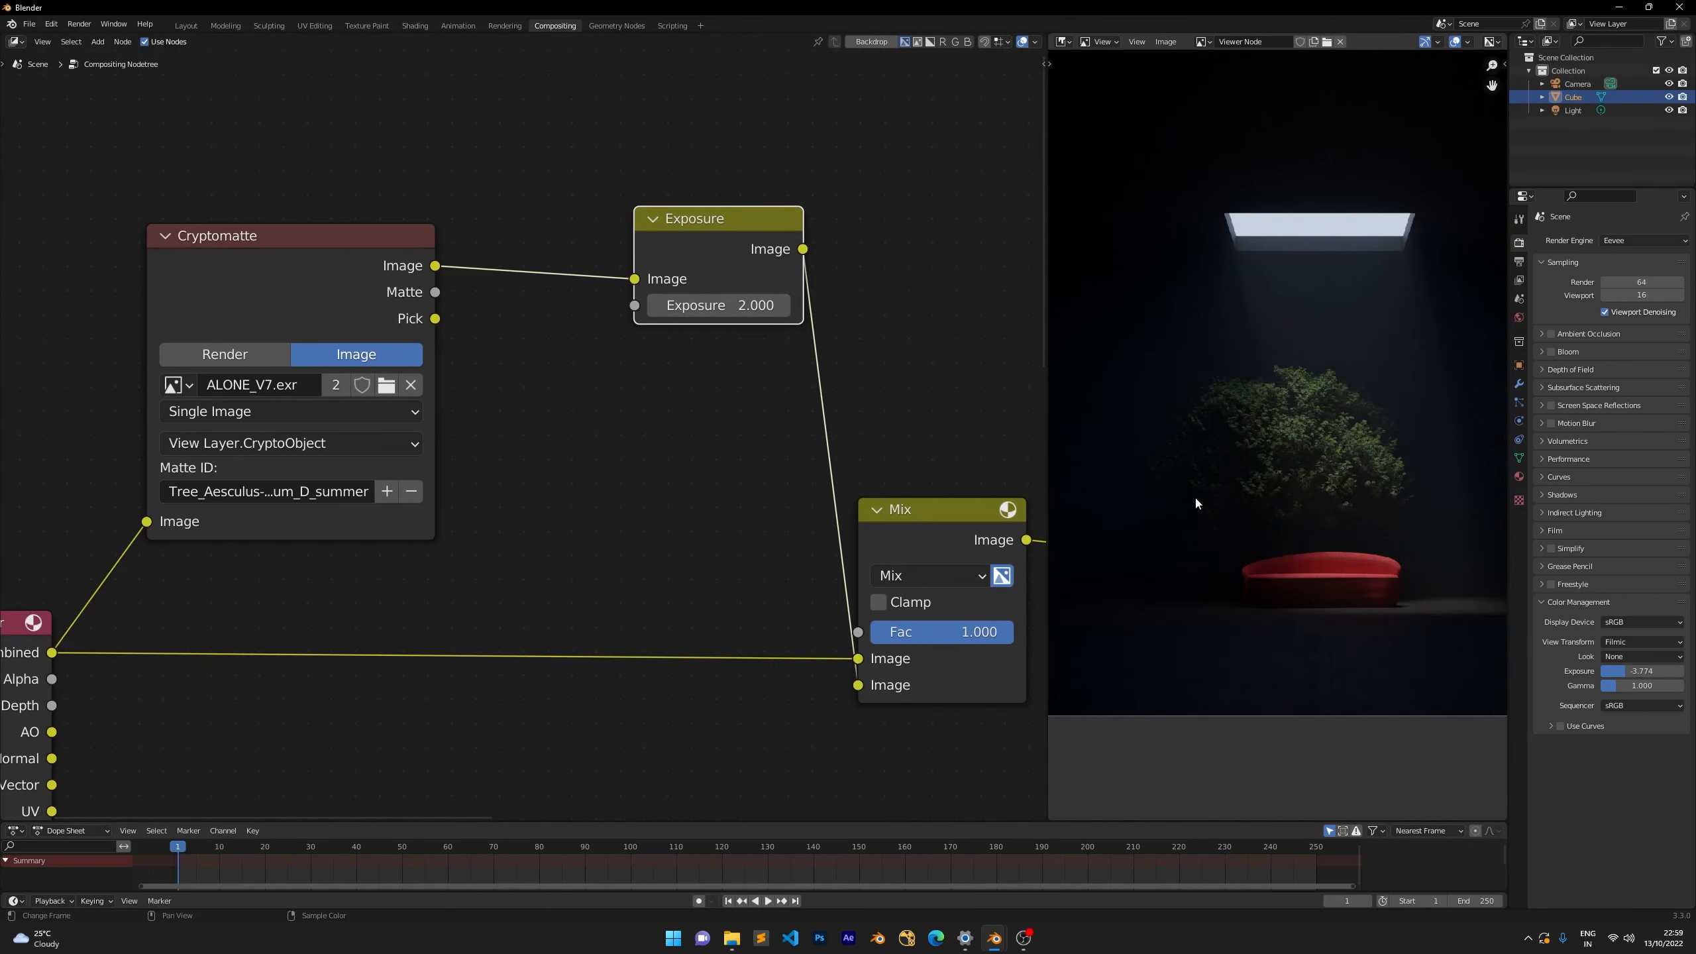
scroll(1295, 435, up, 2)
scroll(510, 196, down, 1)
Move the Mix and Exposure nodes farther from the Cryptomatte node to make room between them.
middle_drag(506, 189, 675, 214)
middle_drag(811, 244, 590, 145)
drag(787, 395, 891, 391)
drag(618, 157, 668, 147)
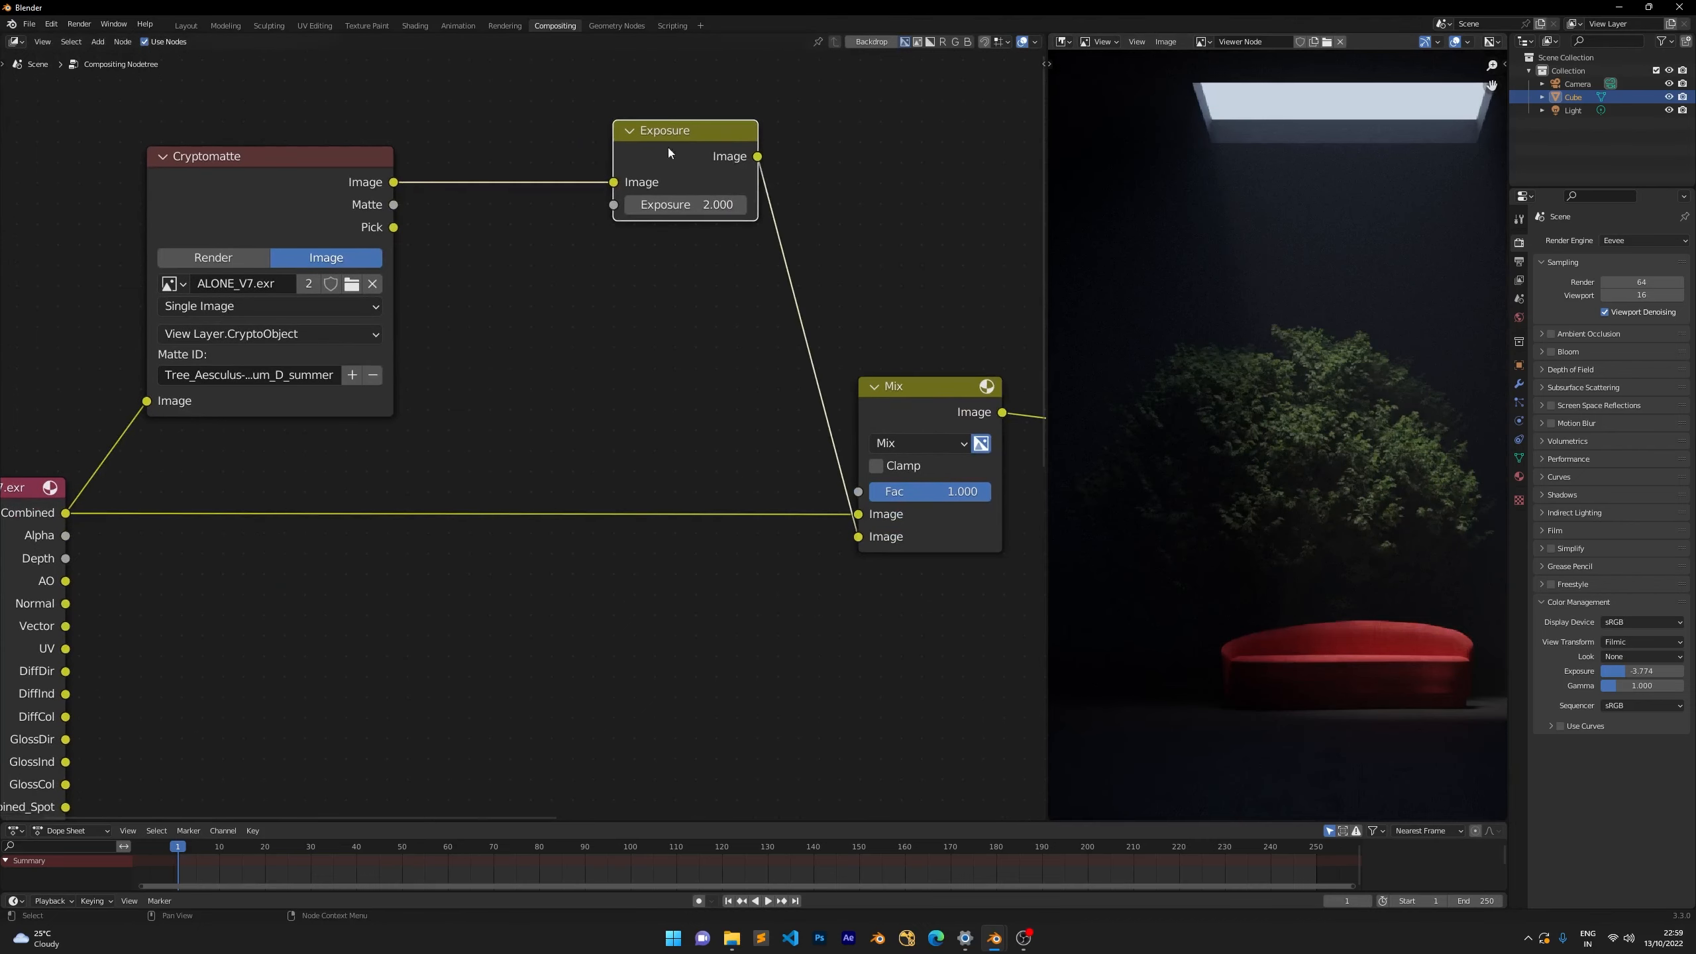
Insert a Hue Saturation Value node between the Cryptomatte and Exposure nodes.
click(523, 119)
key(shift+a)
click(523, 118)
text(hue)
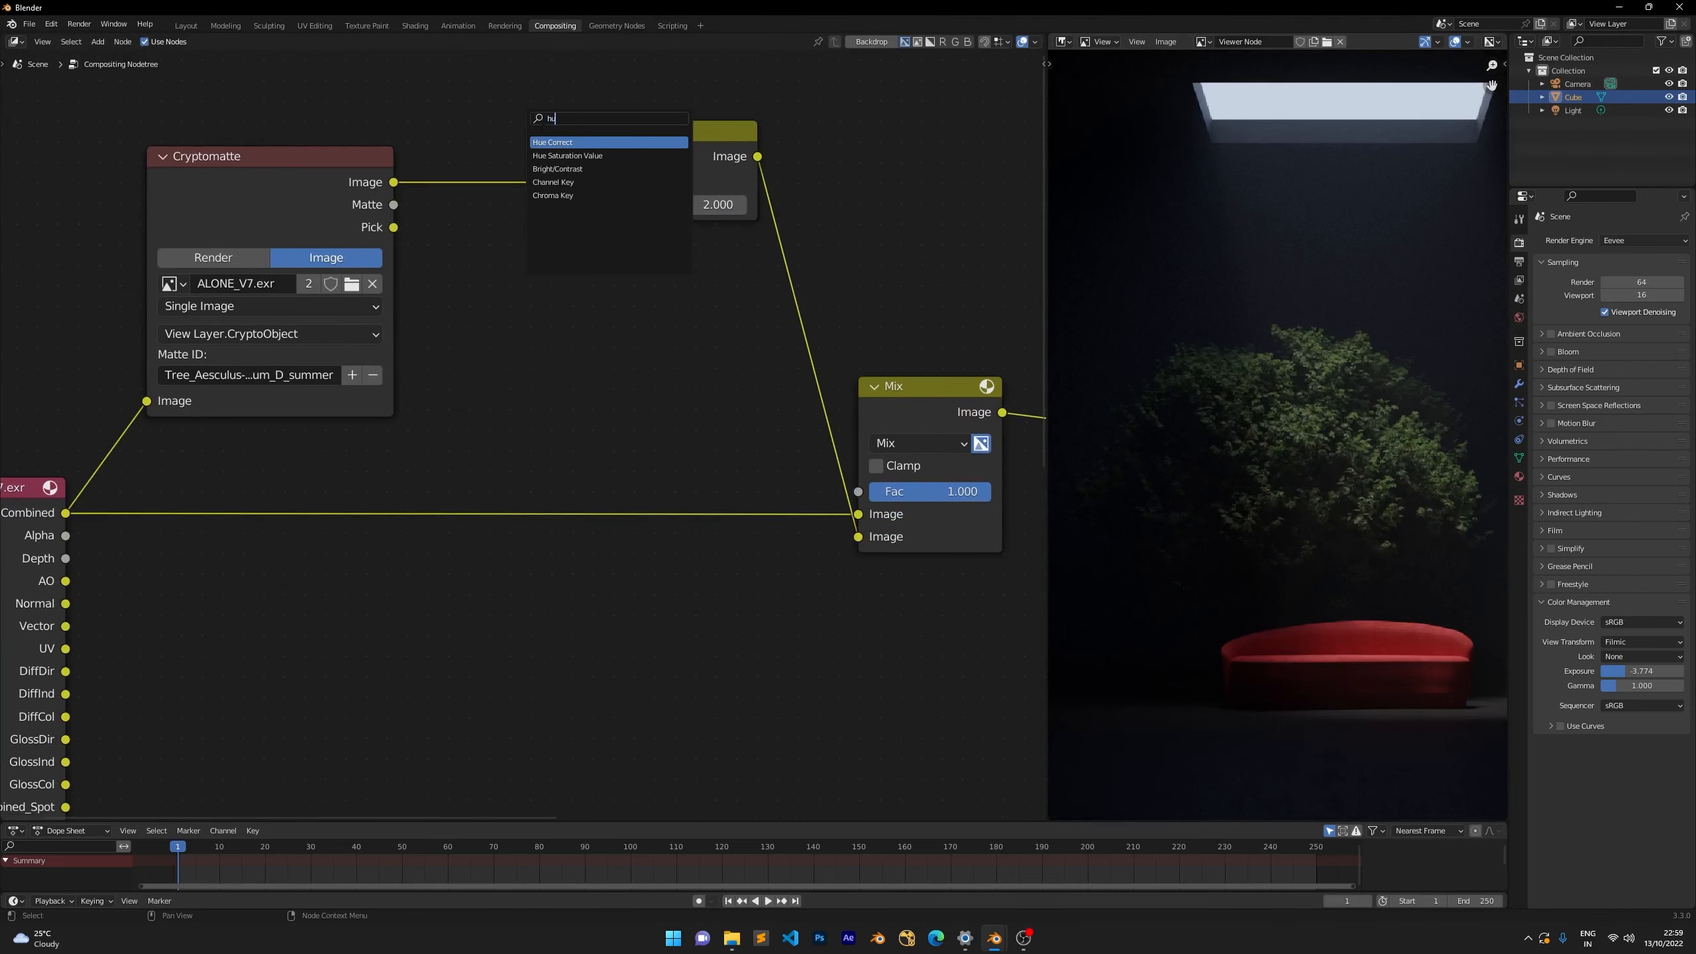
key(Return)
click(519, 111)
drag(573, 133, 575, 114)
Try a saturation of 1.2 on the Hue Saturation Value node.
double_click(521, 217)
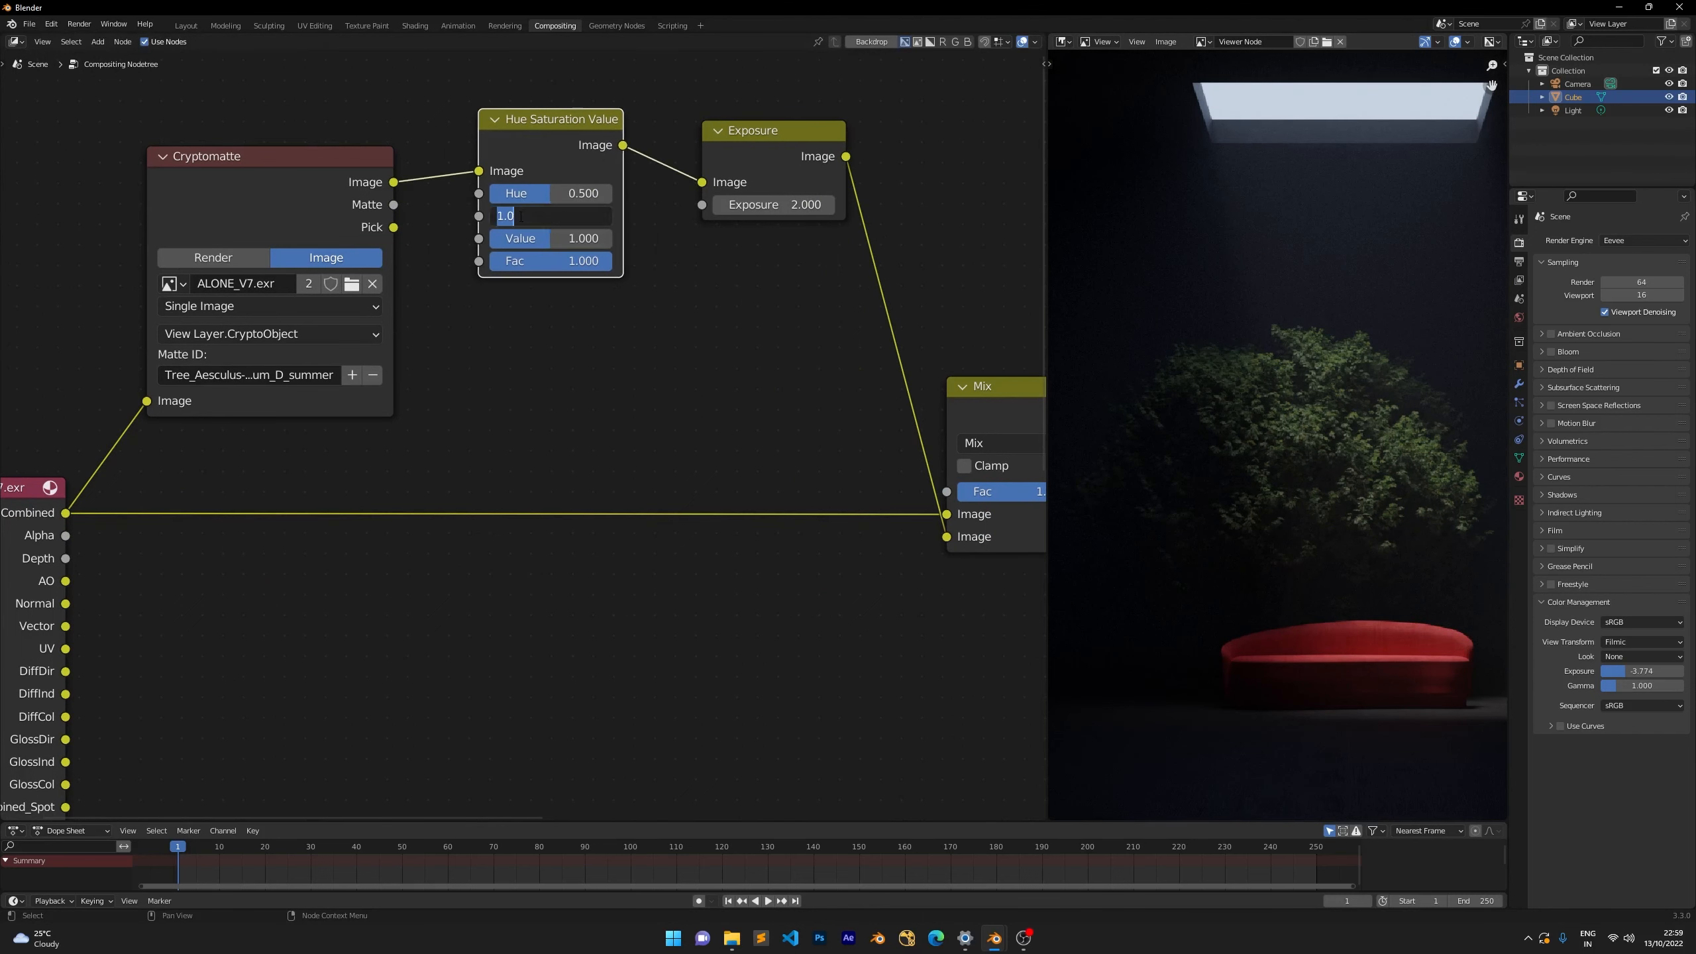
text(1.2)
key(Return)
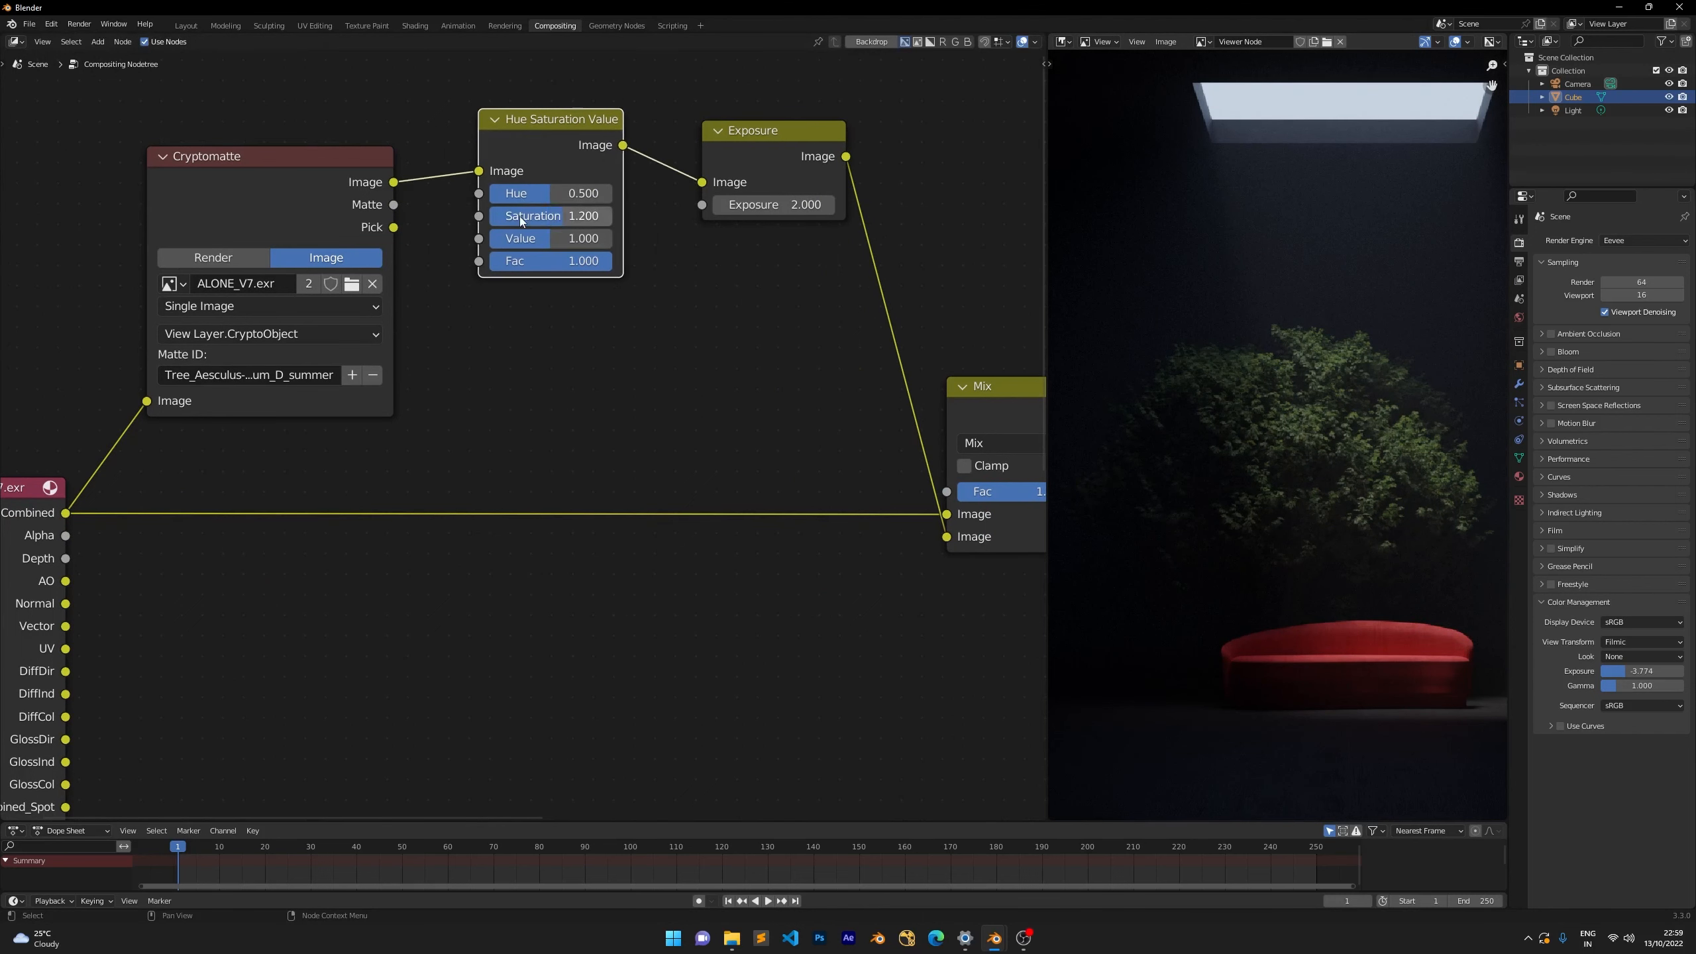
Set the Hue Saturation Value node's saturation to 1.5 and move it closer to the Exposure node.
double_click(567, 220)
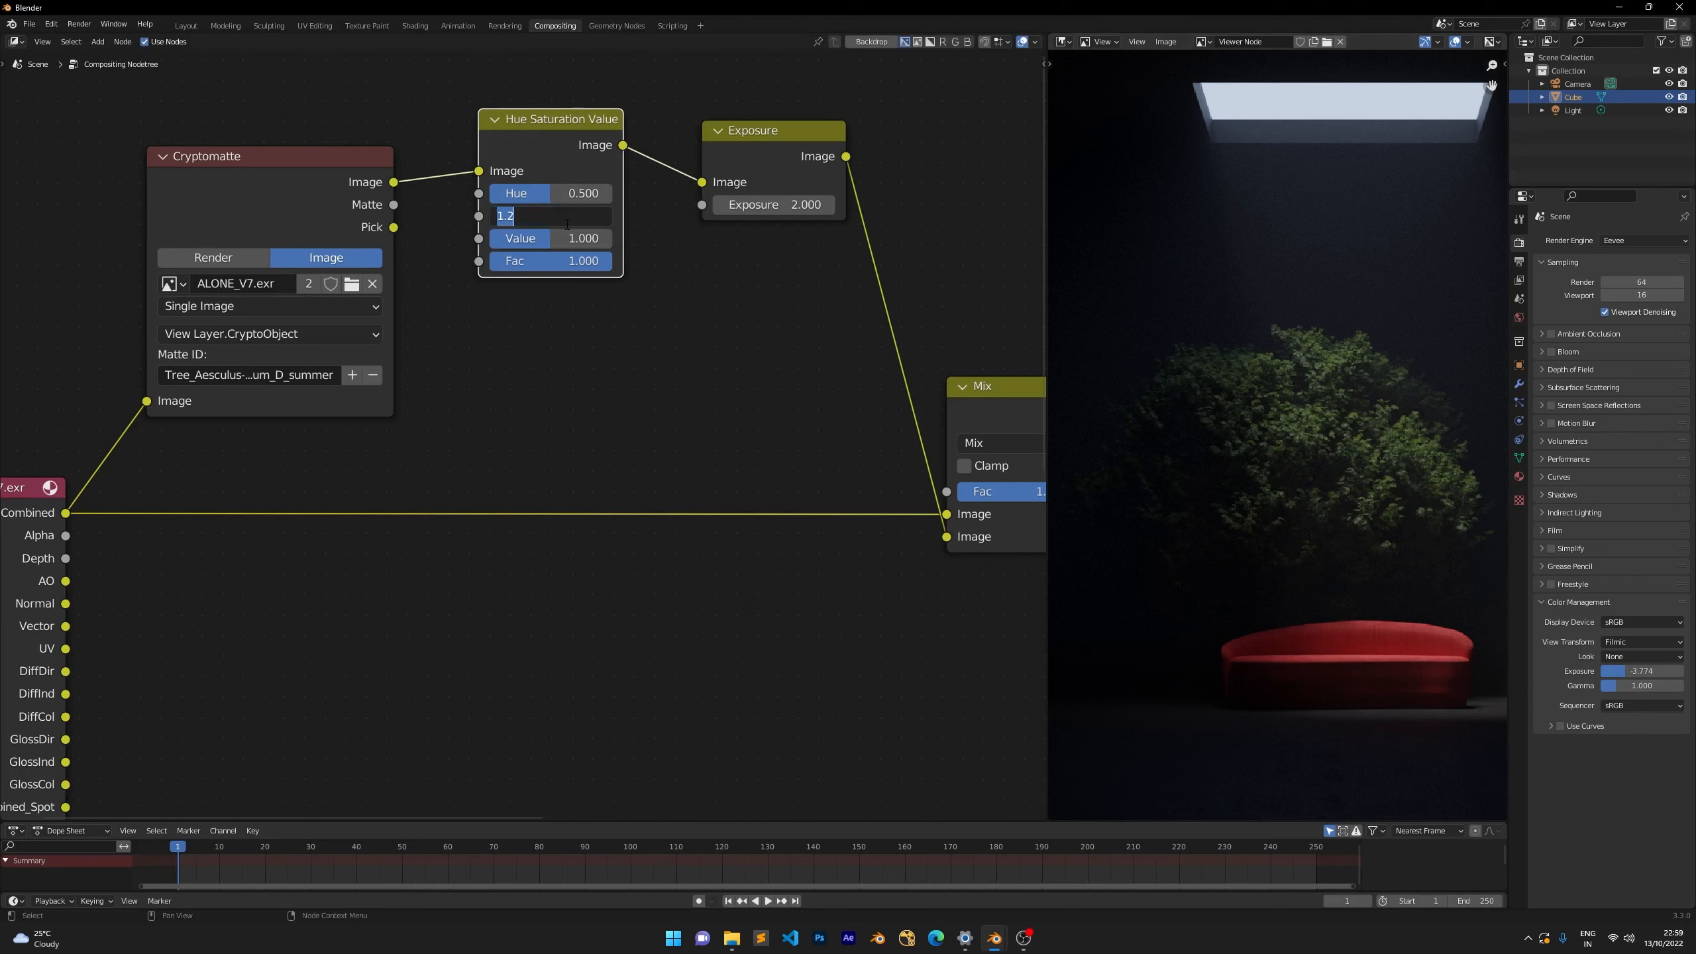
text(1.5)
key(Return)
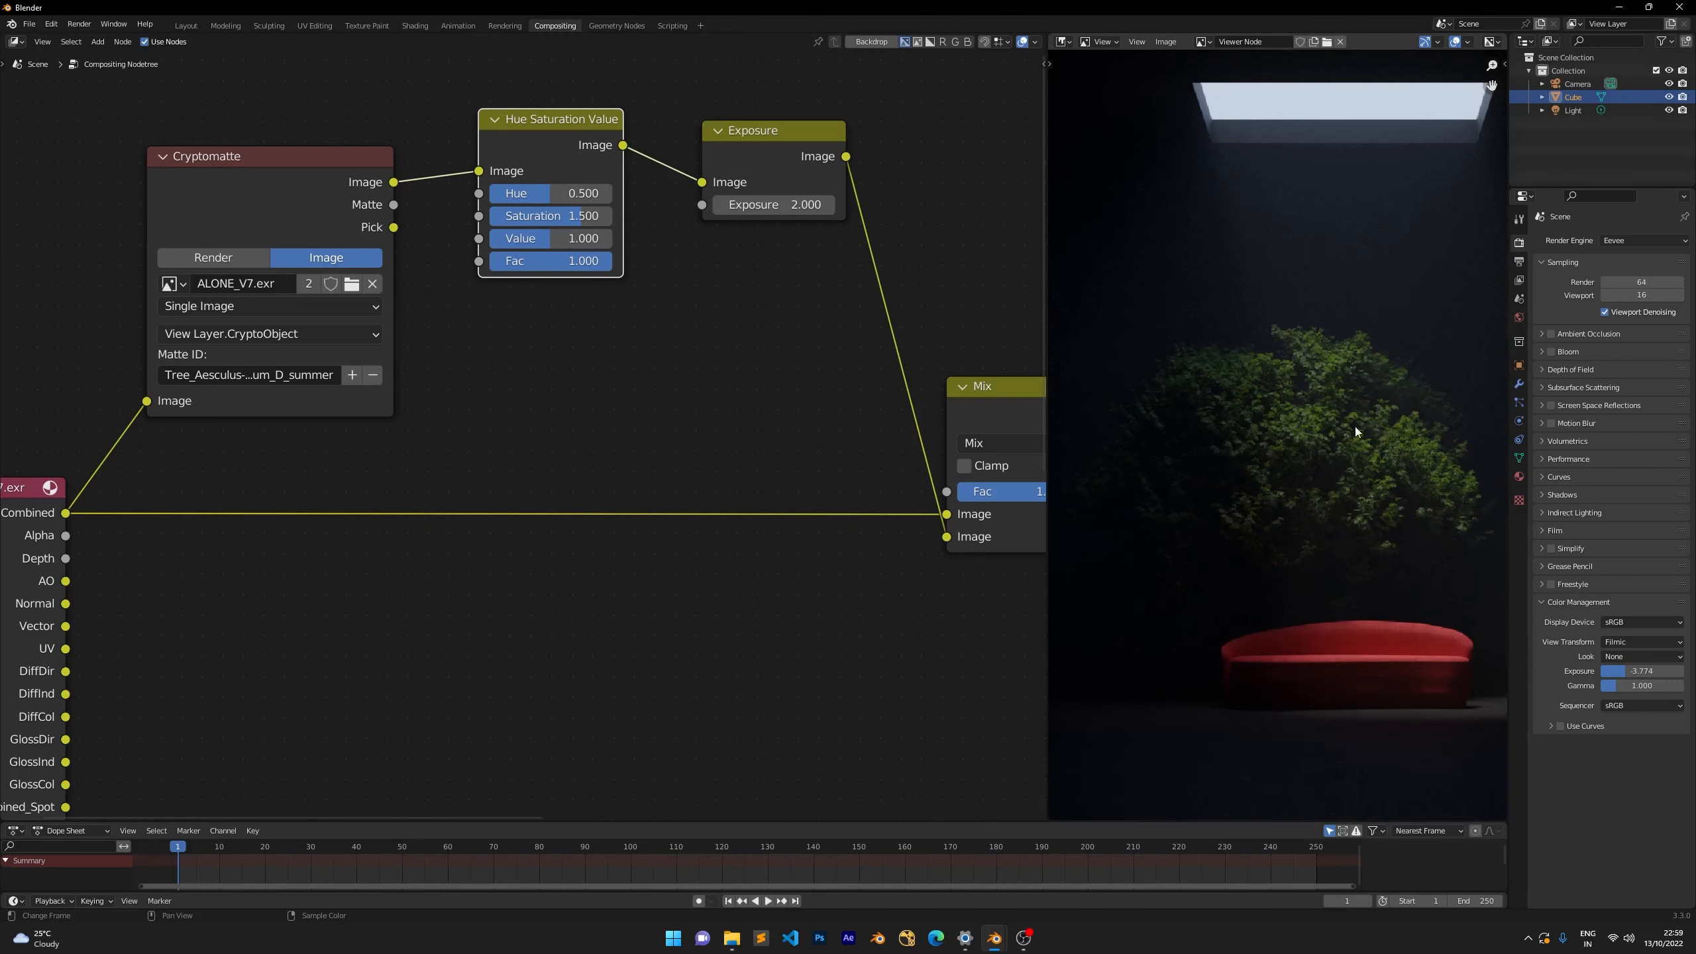
scroll(1256, 434, down, 1)
scroll(760, 364, down, 2)
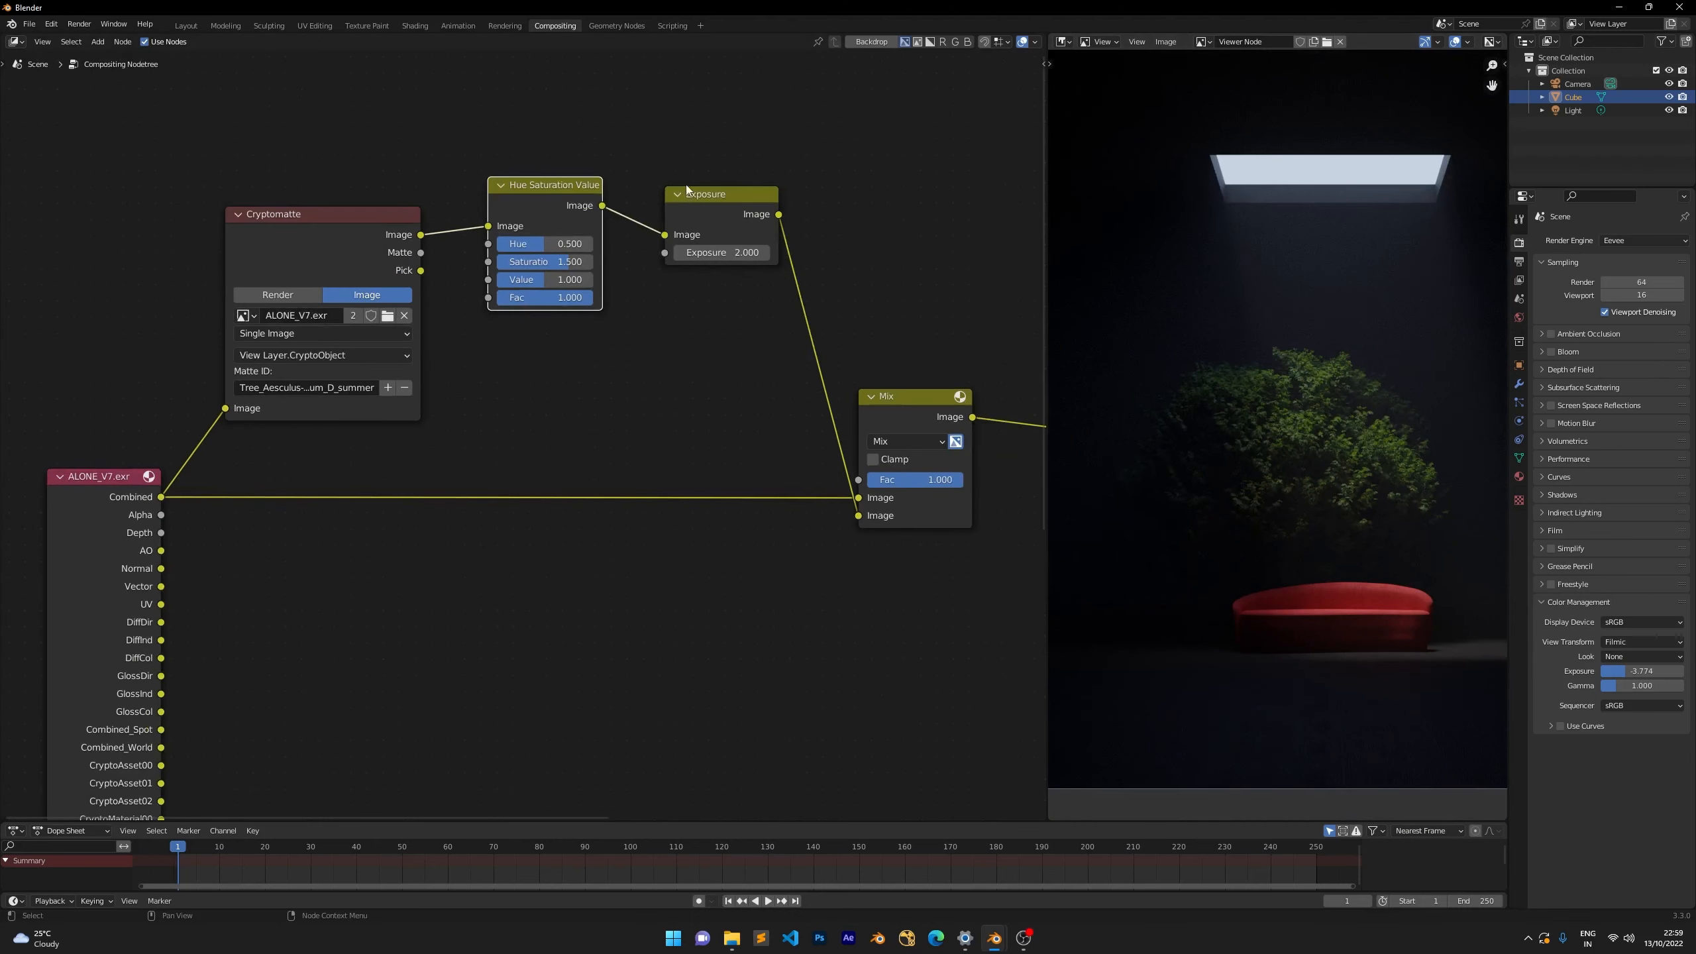
drag(690, 190, 683, 179)
drag(562, 200, 586, 213)
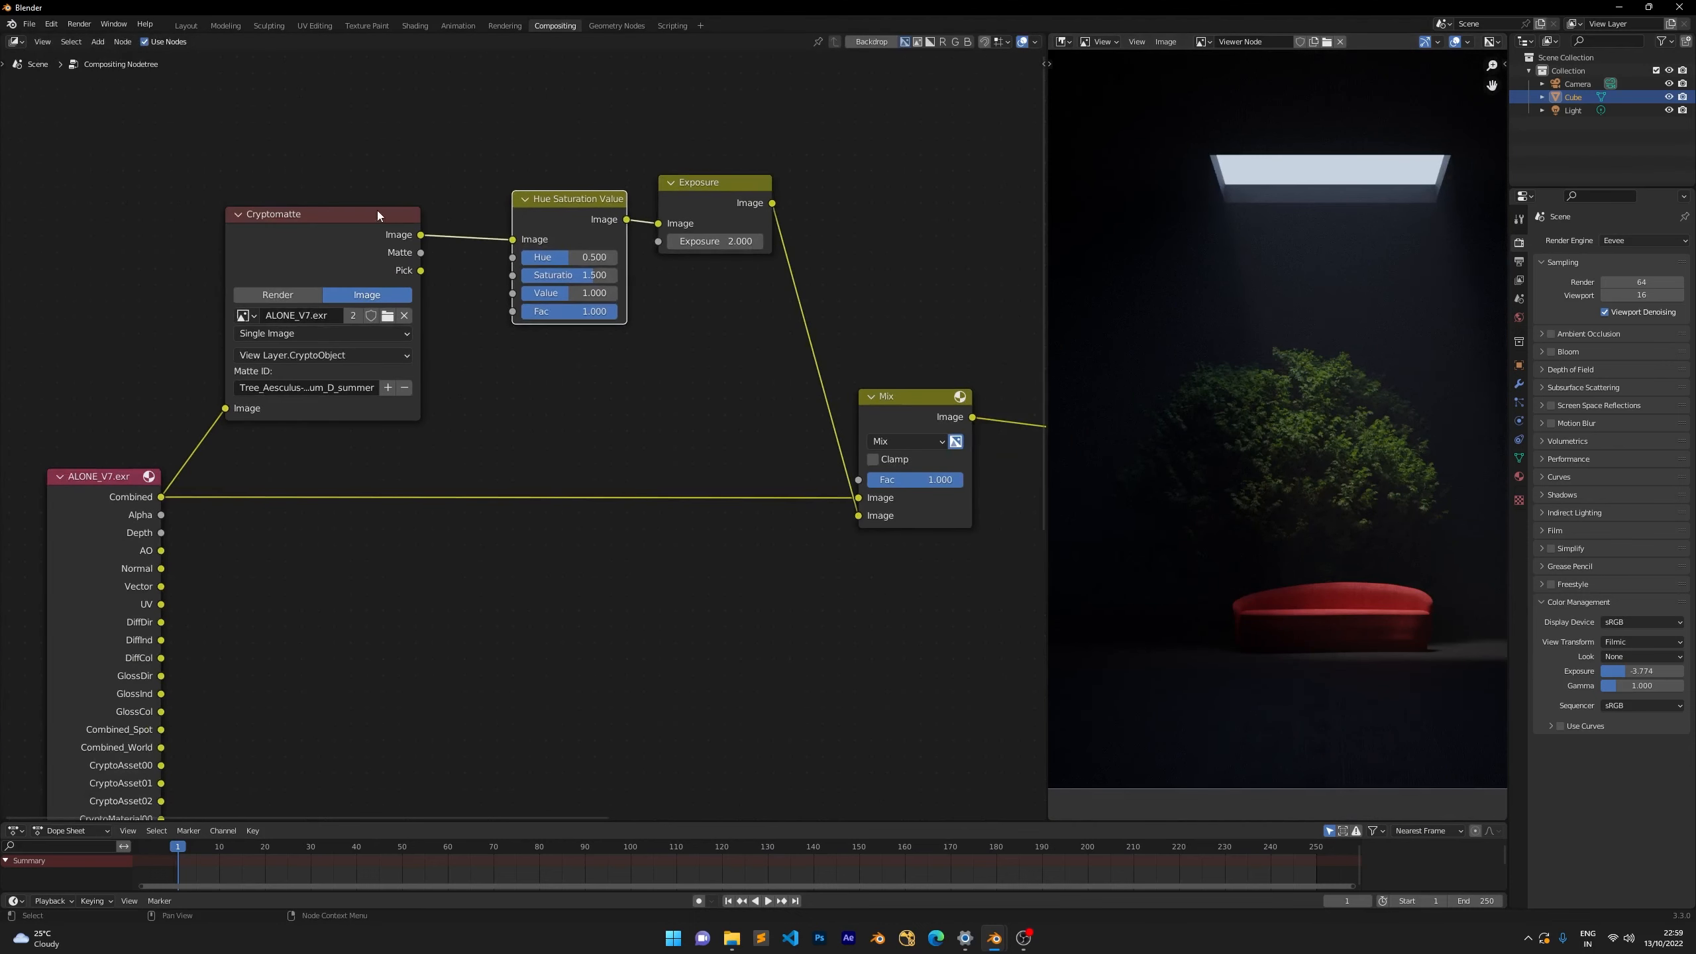
Compare the outputs of the Cryptomatte, Hue Saturation Value and Mix nodes in the viewer, ending on the Mix node.
scroll(376, 210, up, 2)
ctrl+shift+click(377, 210)
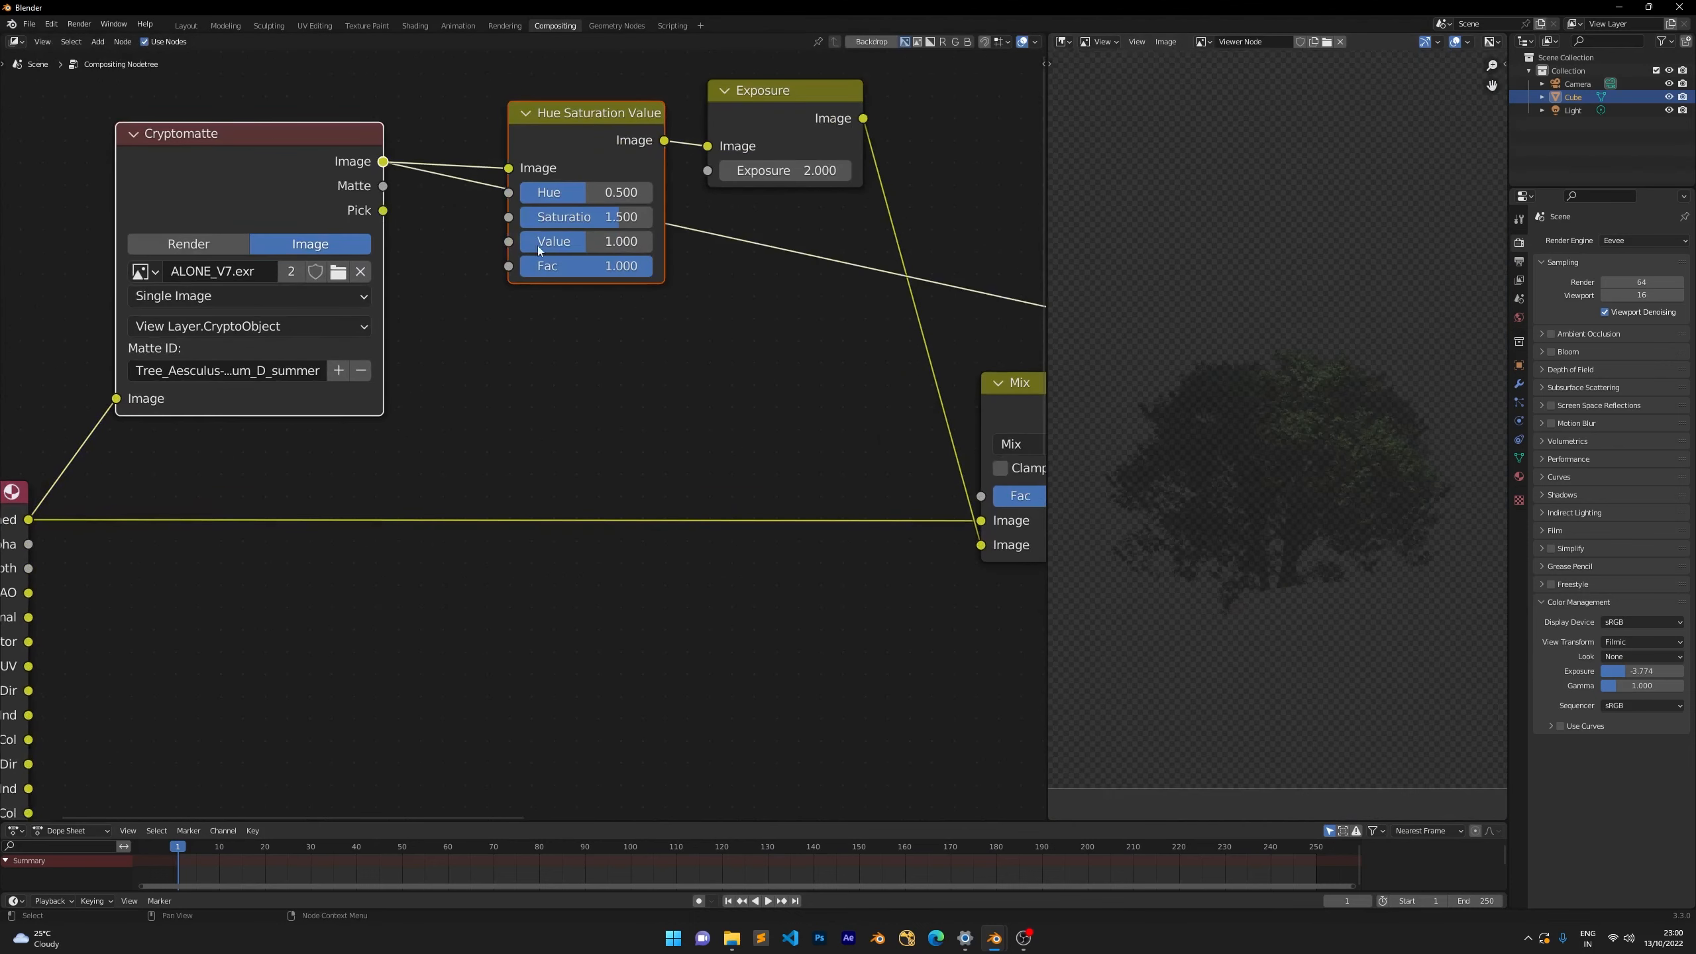
ctrl+shift+click(600, 126)
drag(591, 115, 583, 108)
scroll(430, 305, up, 1)
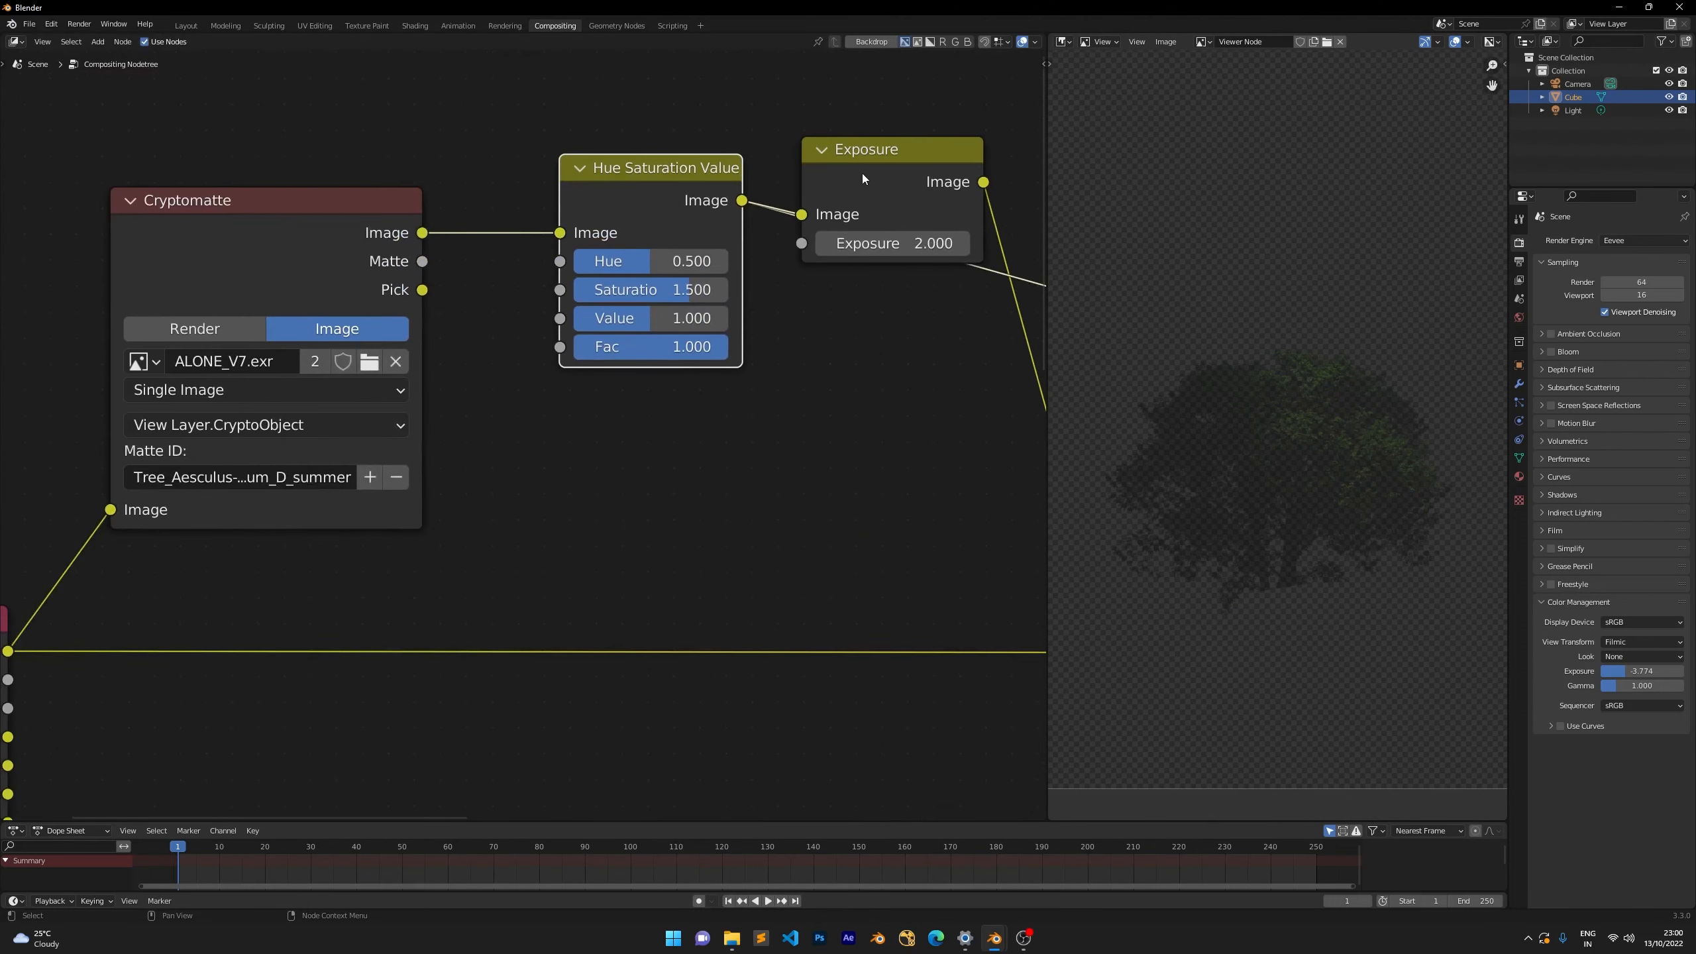
drag(862, 178, 908, 167)
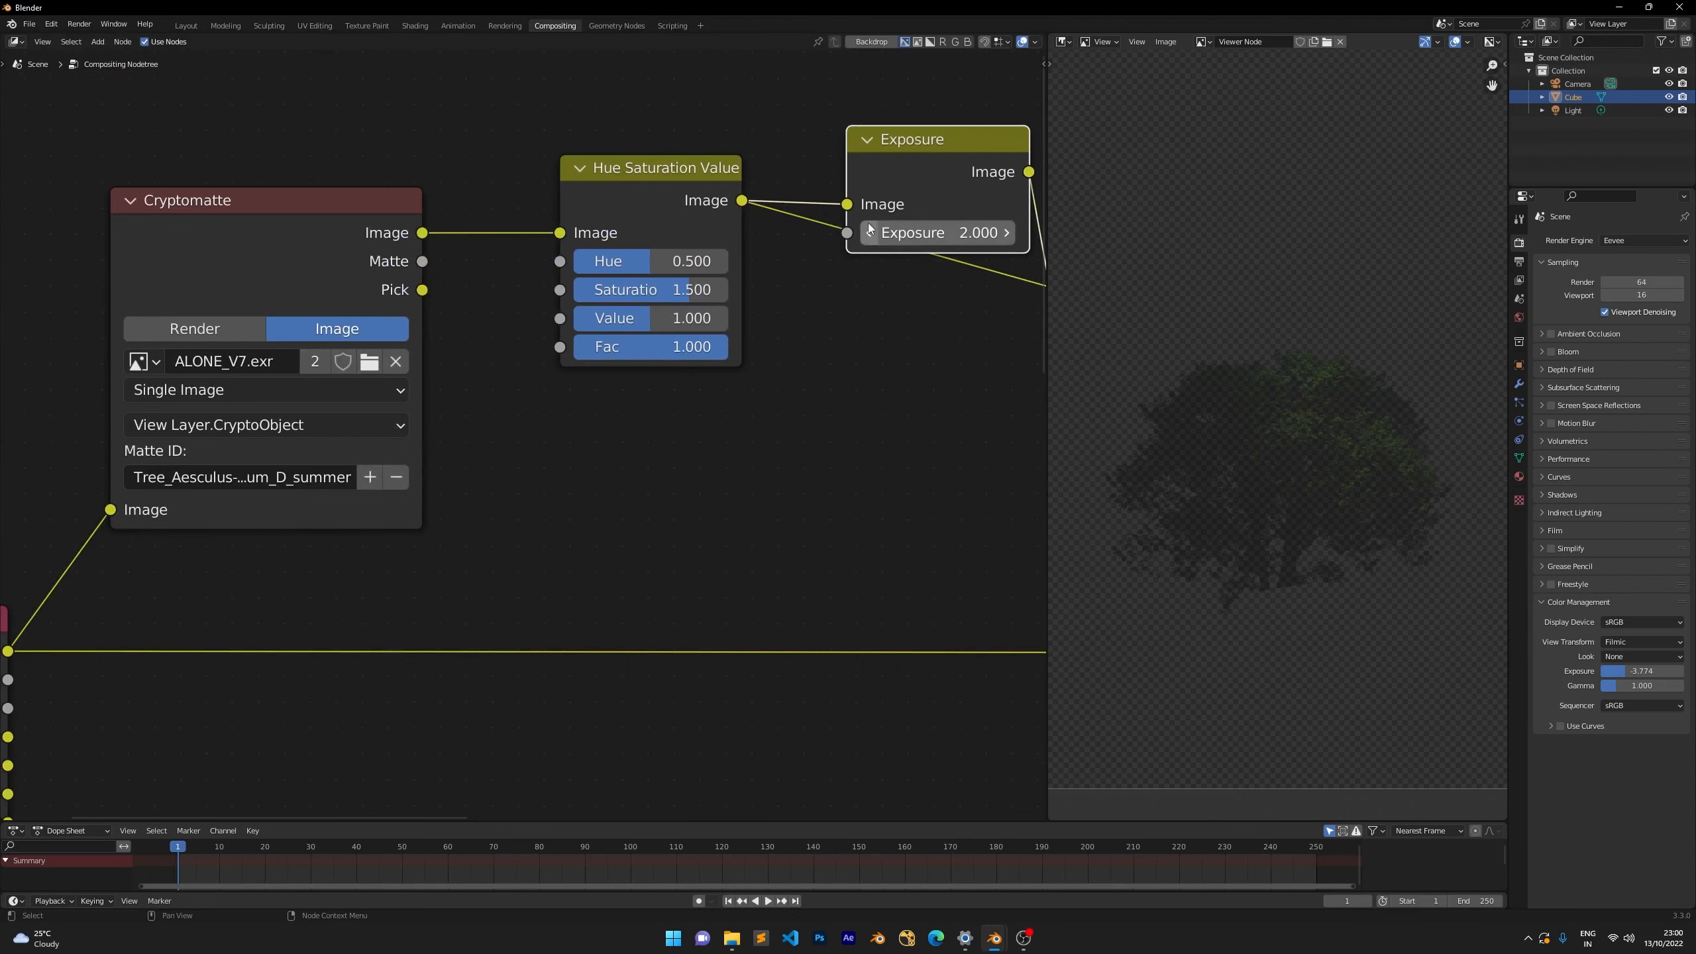
scroll(422, 334, down, 2)
middle_drag(994, 475, 824, 410)
ctrl+shift+click(824, 411)
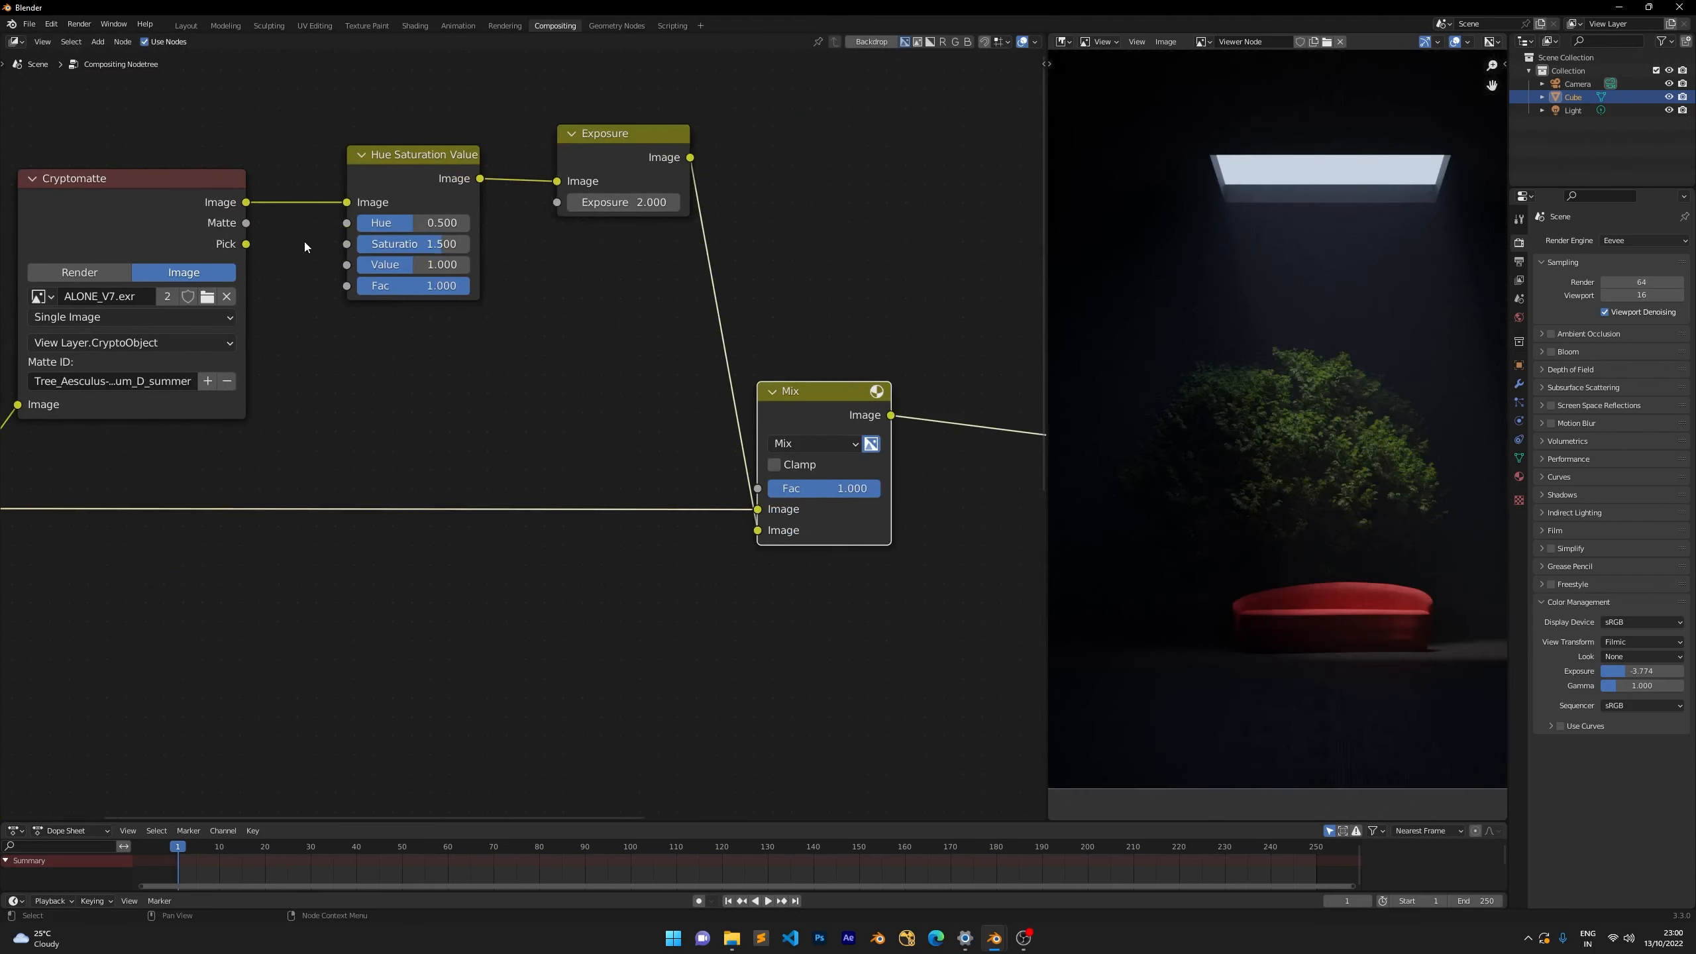
Tidy the Cryptomatte, Hue Saturation Value and Exposure nodes into a roughly aligned row.
scroll(313, 243, down, 2)
drag(449, 230, 442, 236)
drag(582, 178, 560, 196)
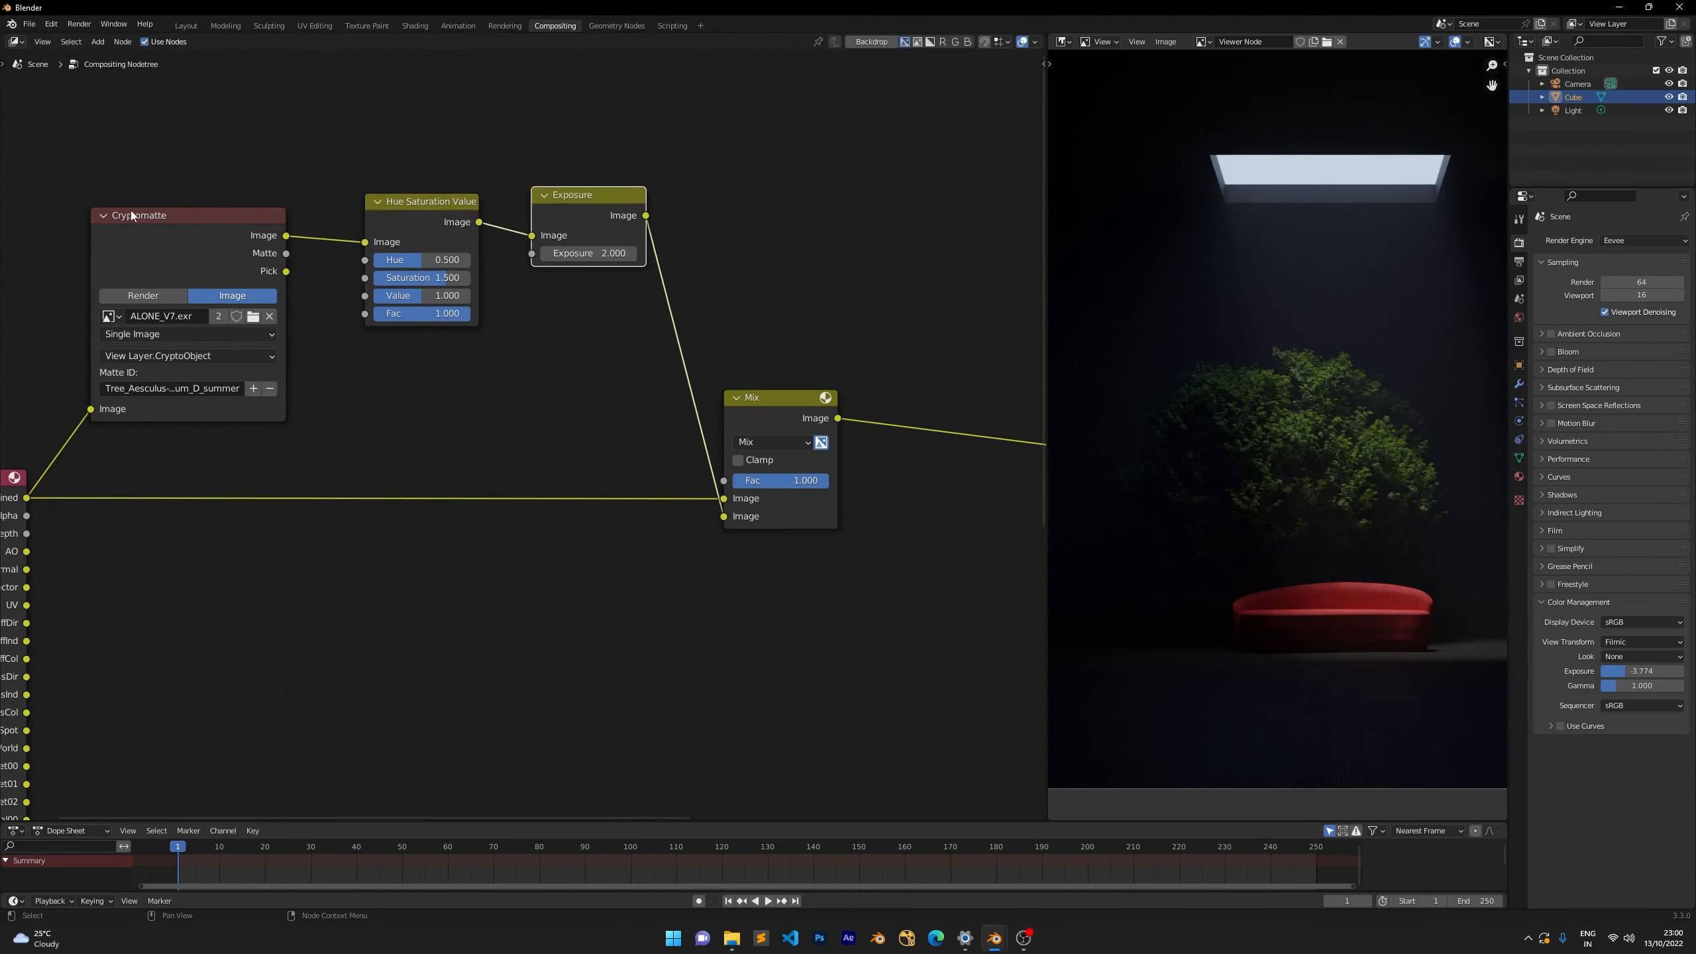
drag(171, 223, 178, 216)
drag(106, 167, 676, 301)
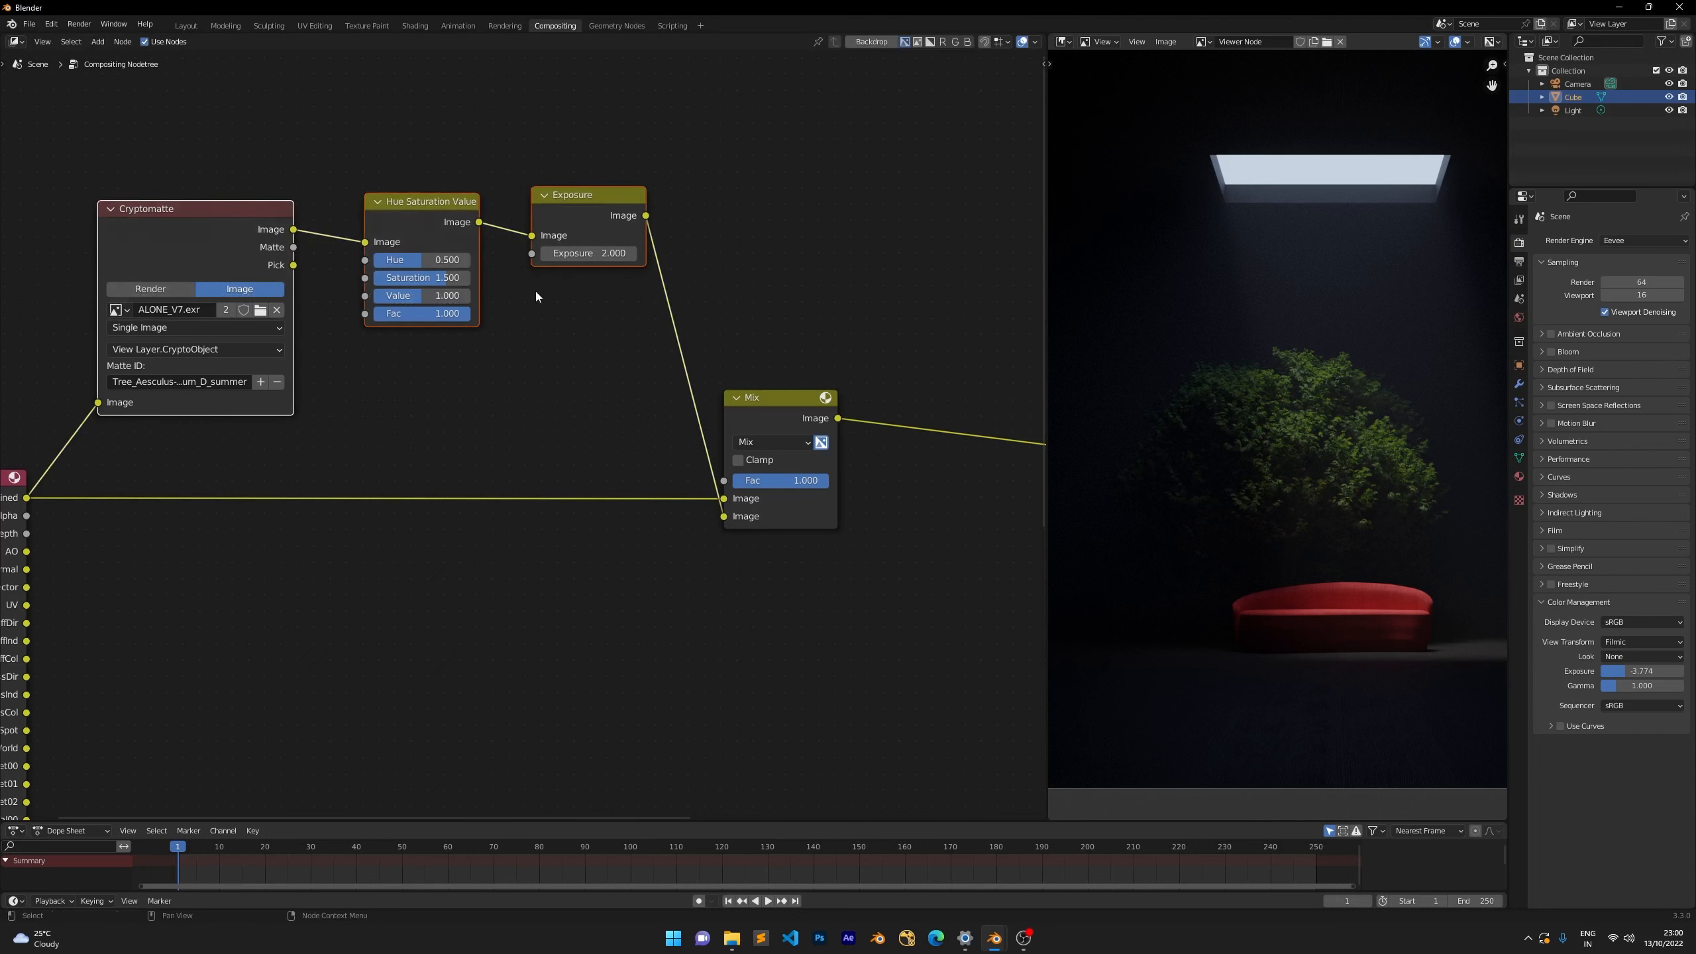
middle_drag(766, 313, 798, 204)
click(797, 205)
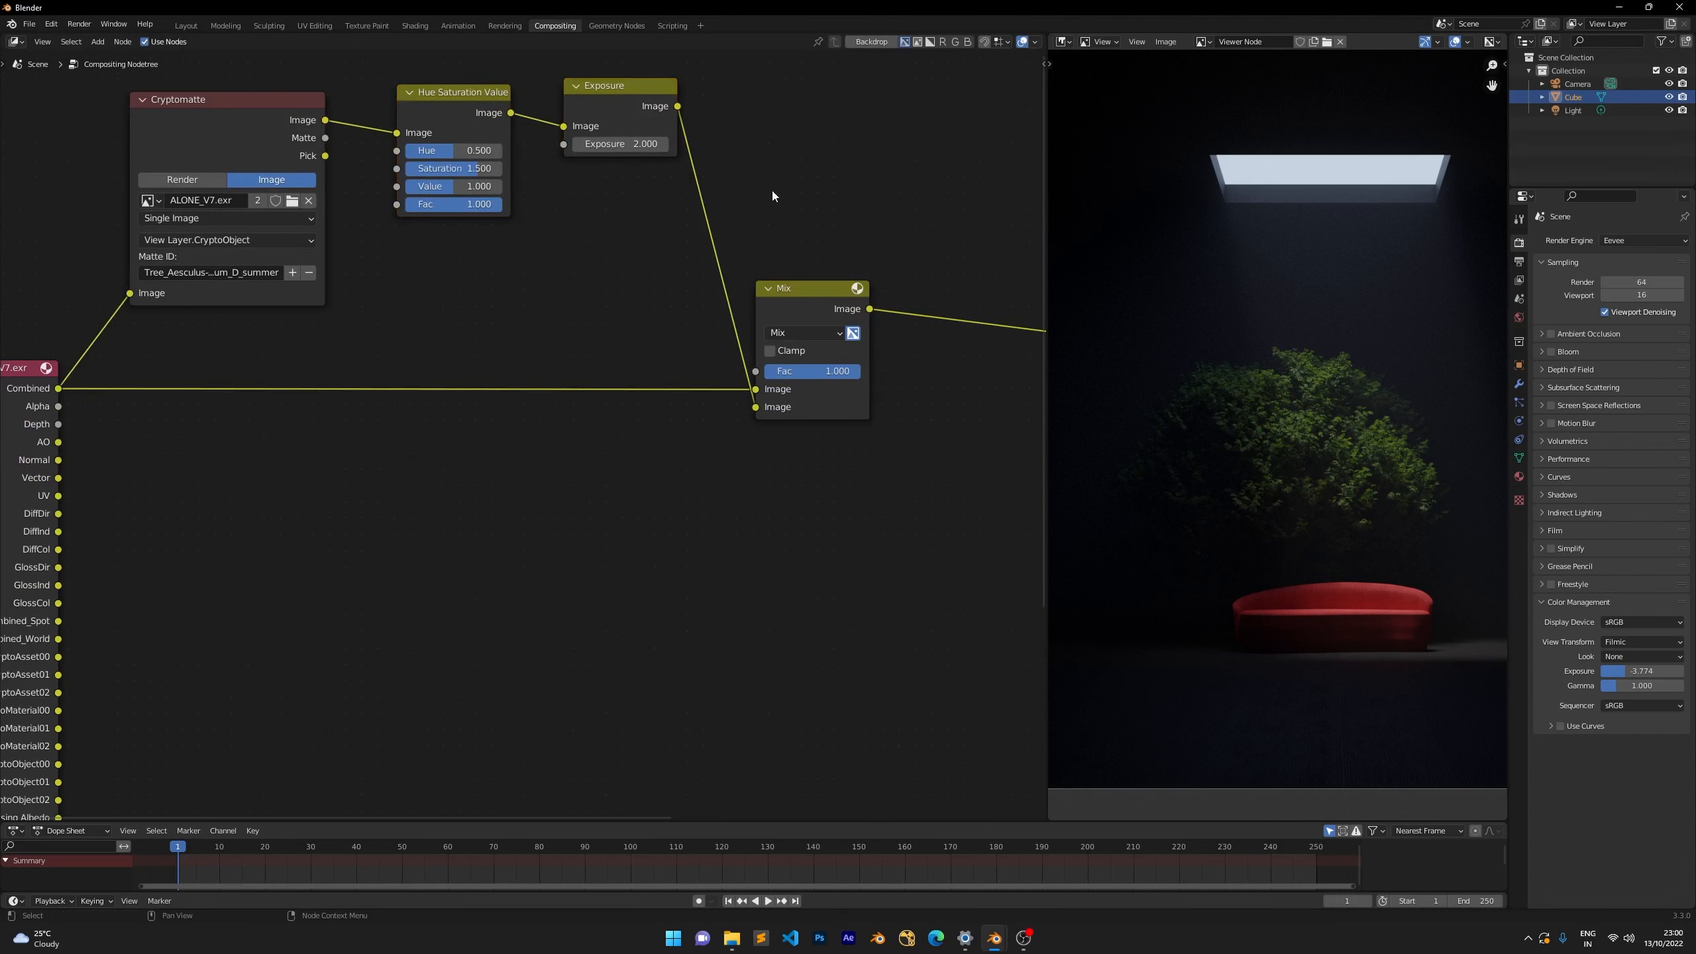
Enclose the Cryptomatte, Hue Saturation Value, Exposure and Mix nodes in a frame labelled "tree".
drag(773, 184, 888, 465)
scroll(1243, 505, down, 1)
middle_drag(841, 548, 738, 434)
scroll(742, 523, down, 1)
scroll(738, 434, down, 4)
click(249, 128)
drag(250, 115, 739, 396)
key(ctrl+j)
key(F2)
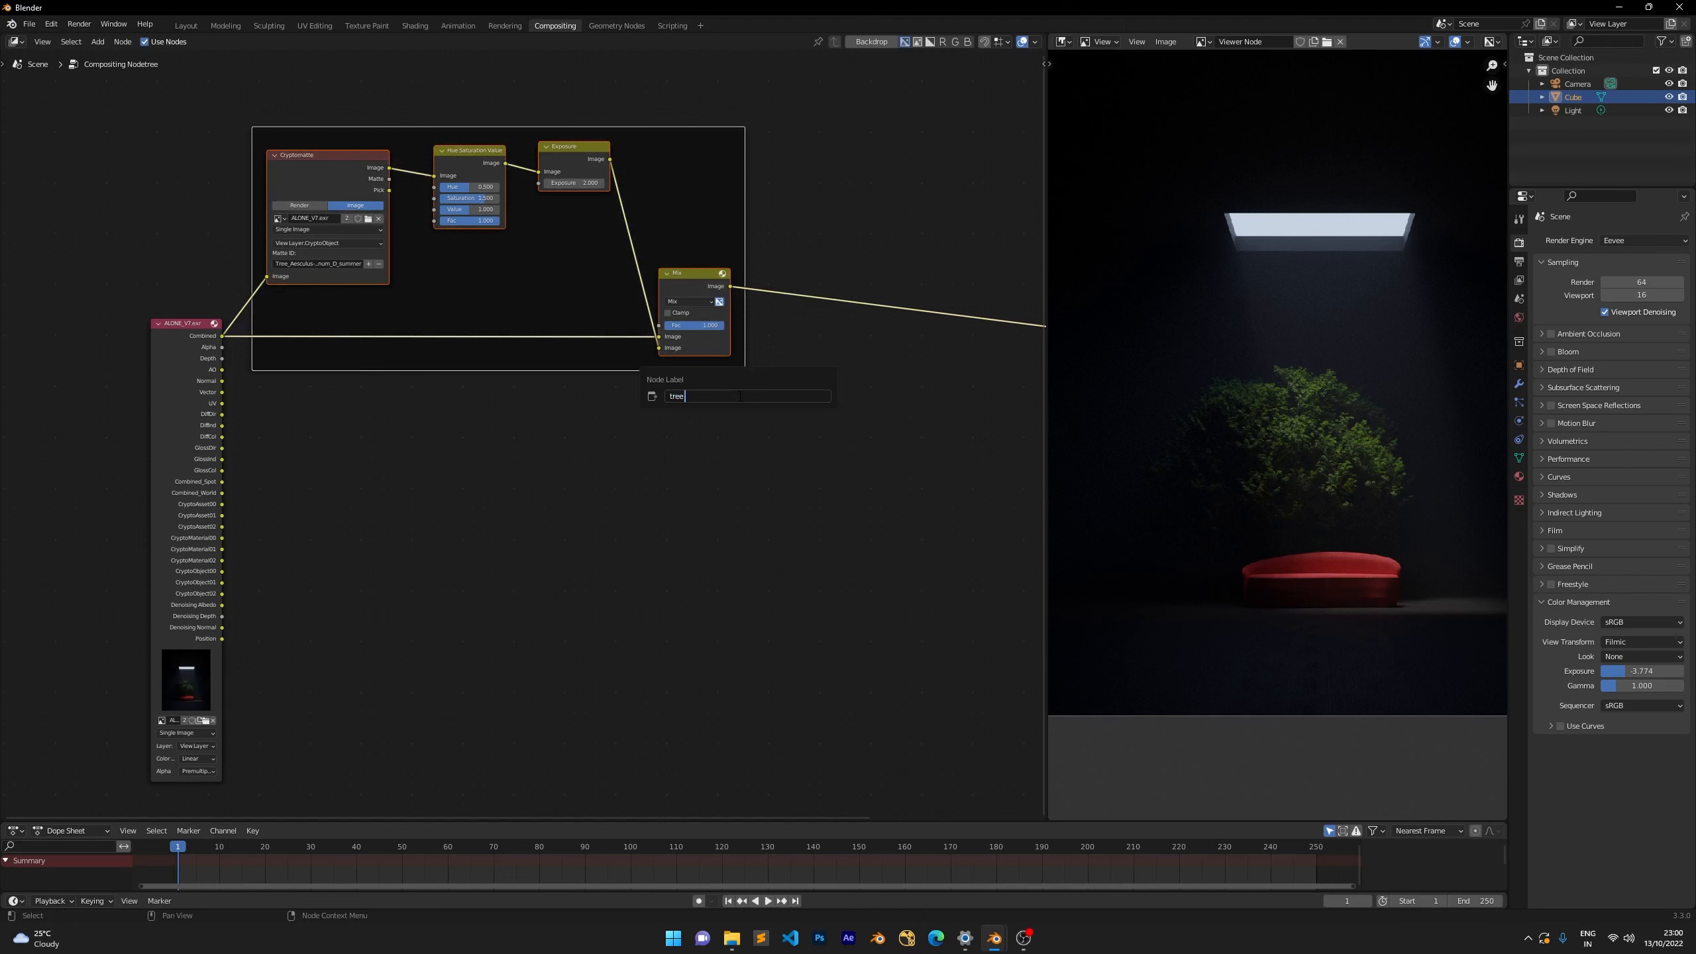
text(tree)
key(Return)
Move the Viewer and Composite nodes together farther away from the tree frame.
middle_drag(767, 397, 673, 408)
scroll(667, 410, down, 1)
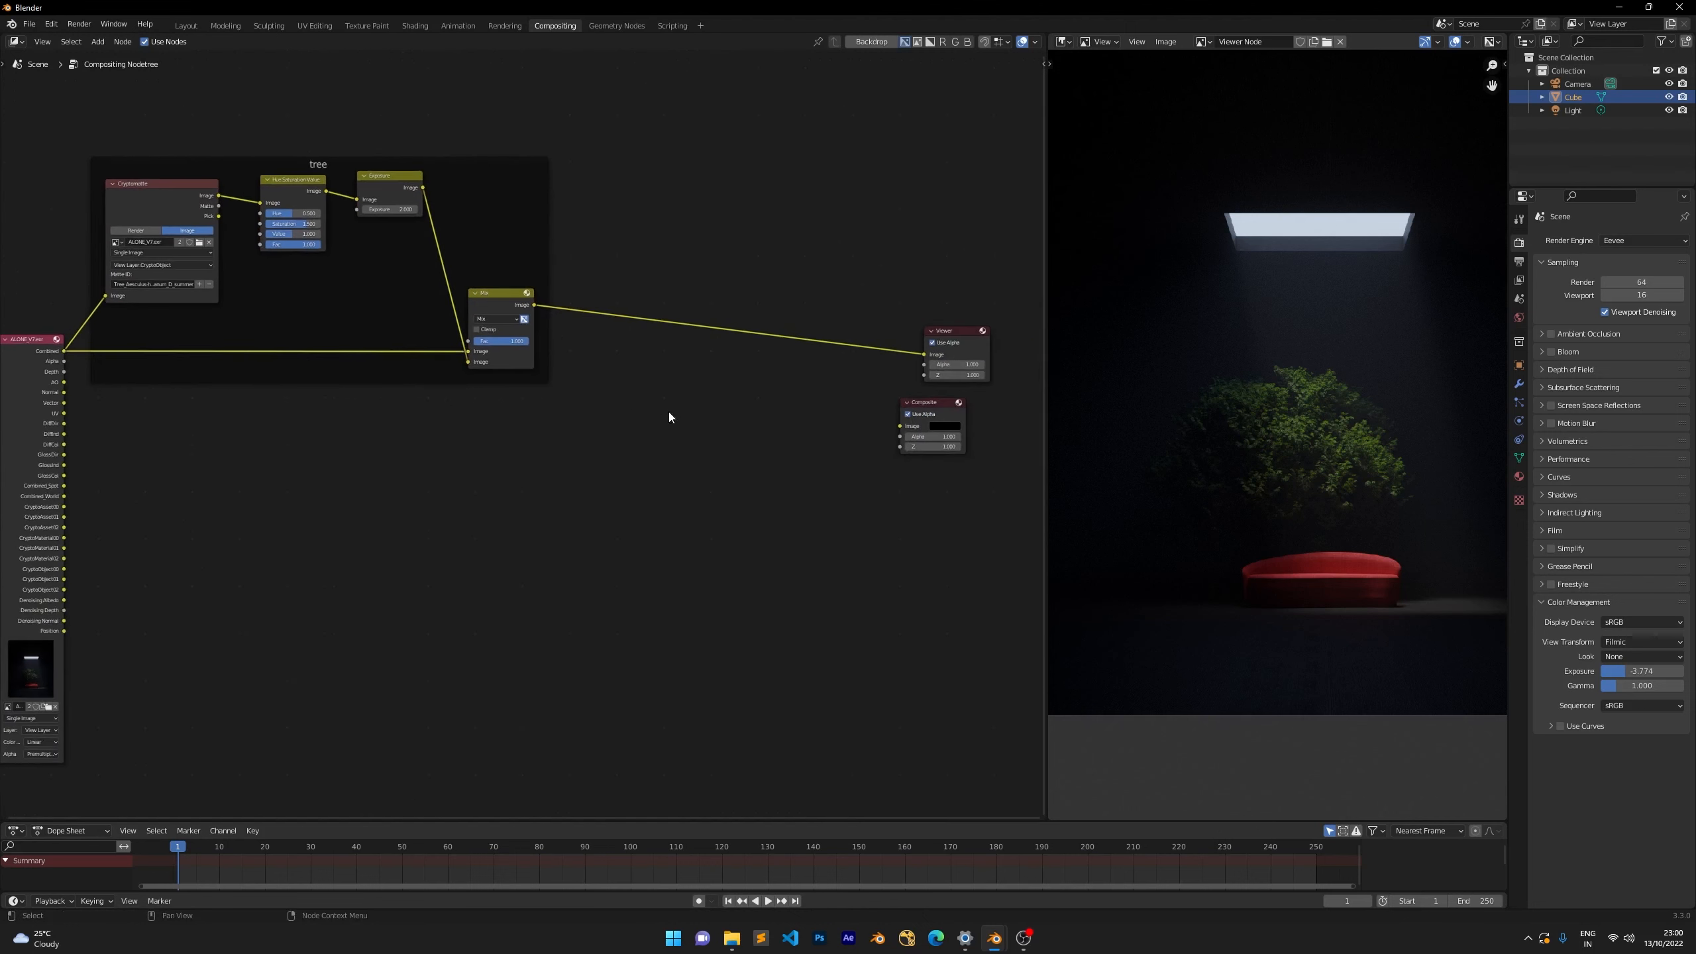
drag(781, 224, 962, 459)
middle_drag(962, 459, 816, 495)
key(g)
click(959, 477)
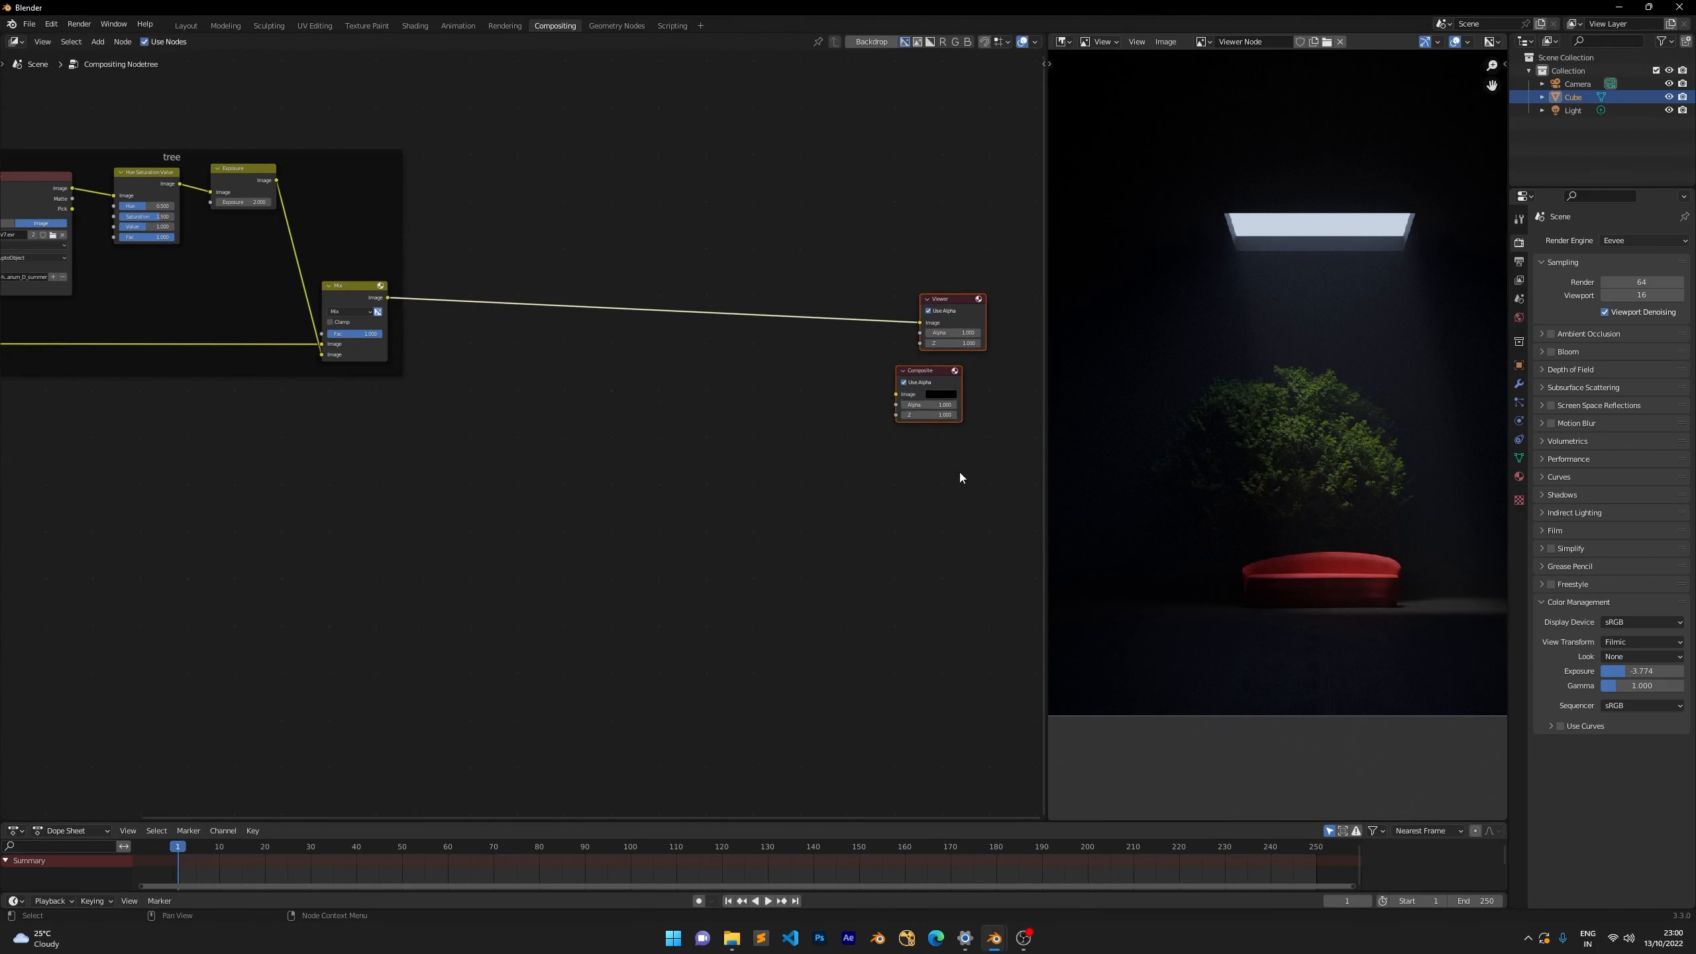
middle_drag(541, 501, 771, 458)
scroll(771, 458, down, 3)
middle_drag(434, 446, 411, 418)
click(615, 419)
scroll(617, 419, up, 3)
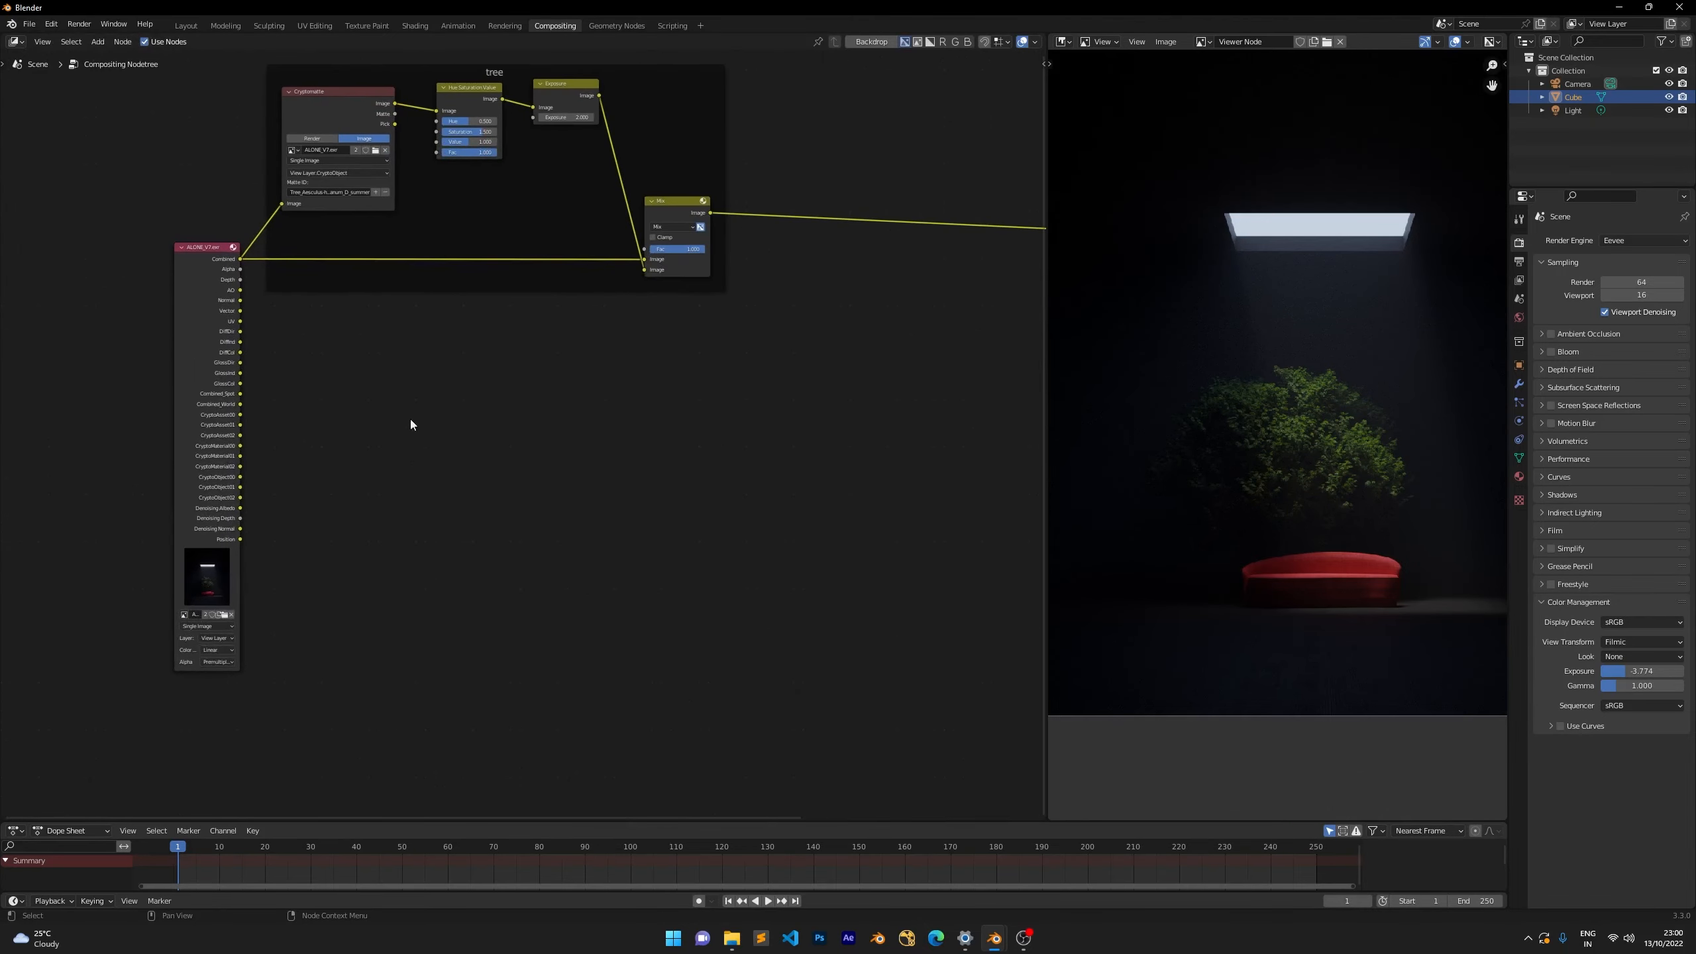
scroll(456, 419, up, 1)
scroll(456, 418, down, 2)
Examine the composited image in a maximized viewer, including the skylight and its light beam, and restore the editor layout.
scroll(1368, 415, down, 1)
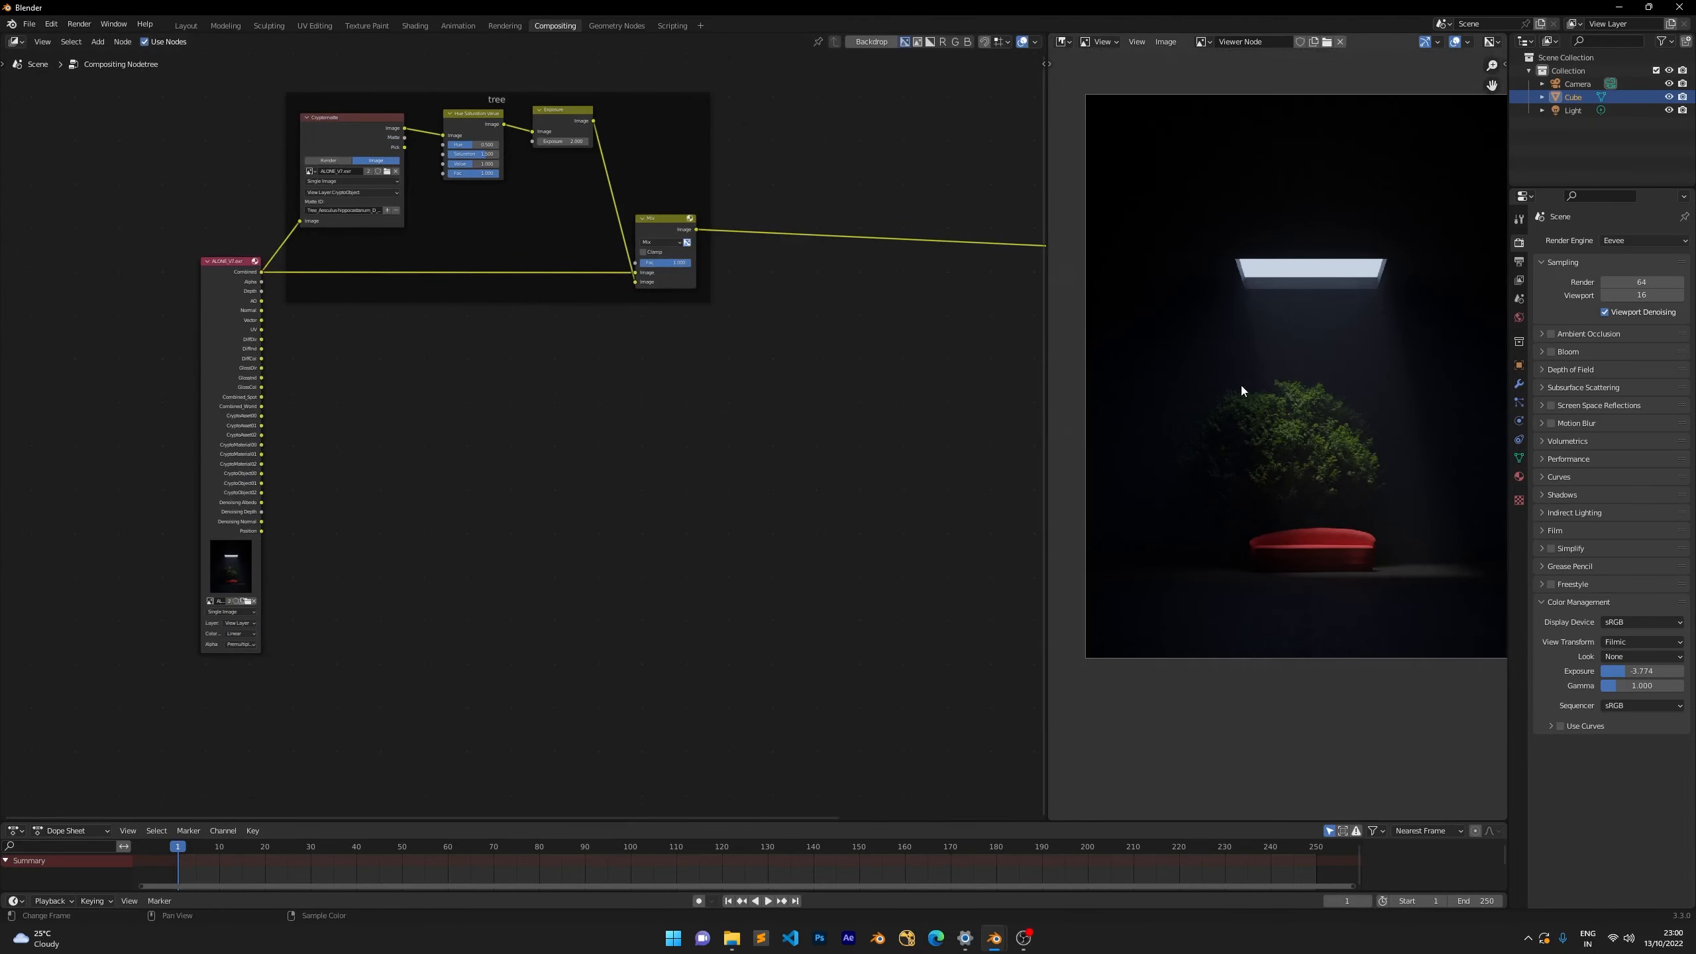
key(ctrl+space)
scroll(867, 388, up, 2)
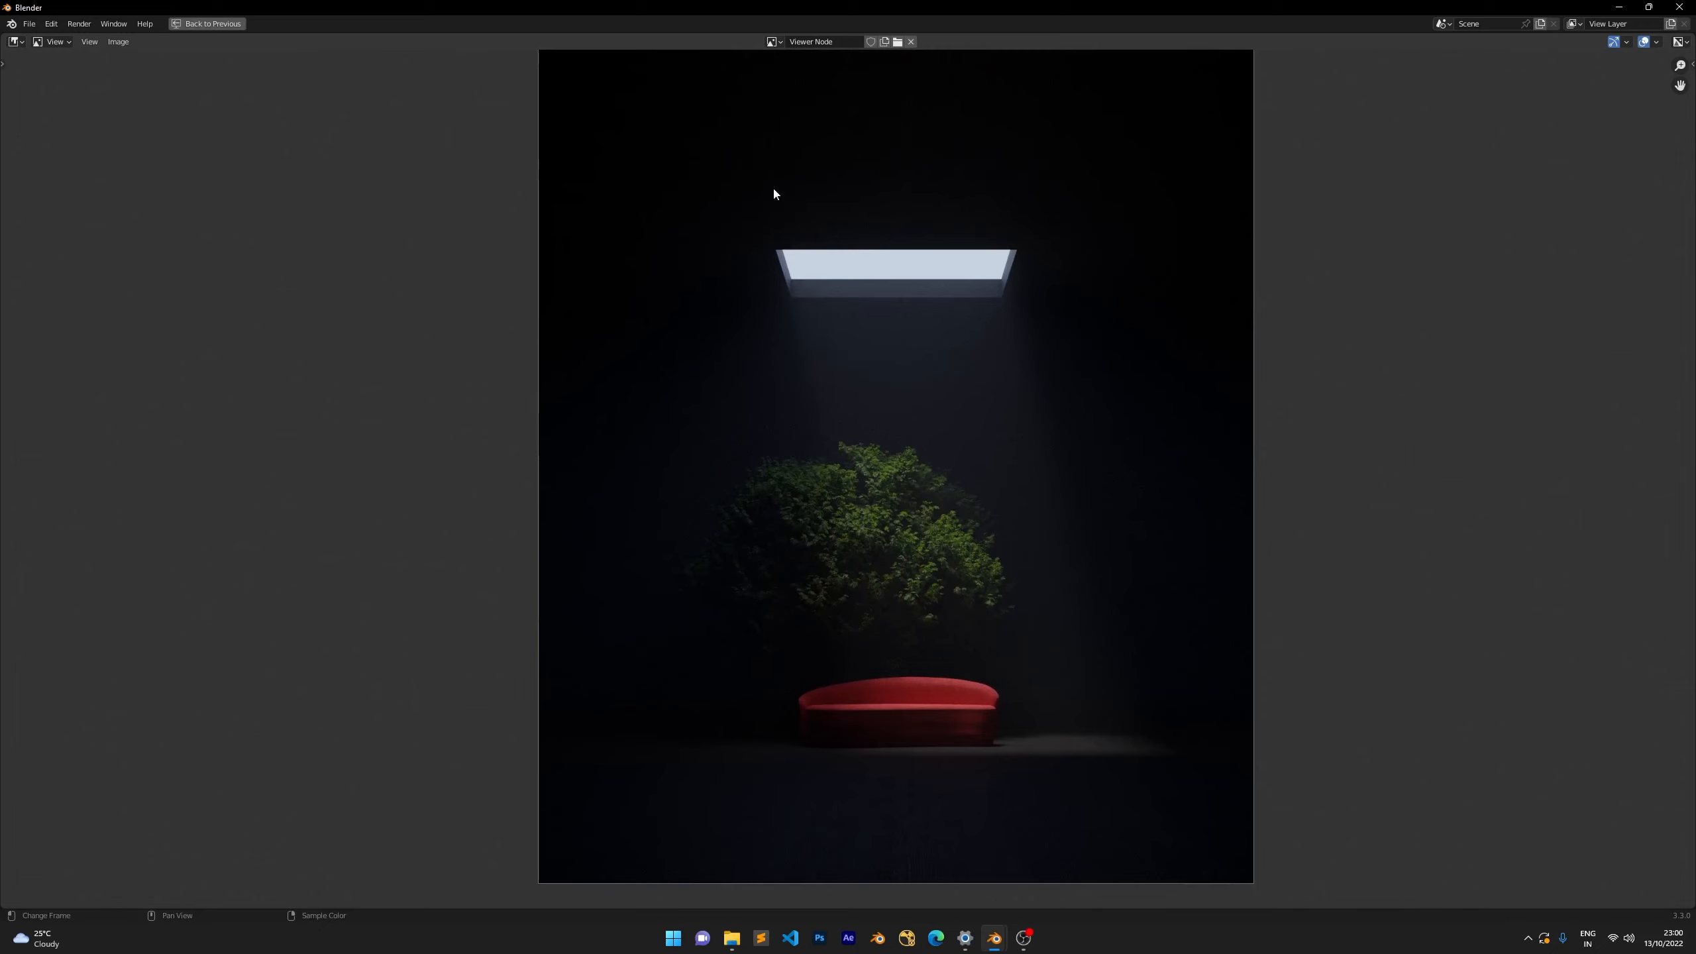
scroll(1035, 572, up, 3)
middle_drag(1036, 573, 1056, 791)
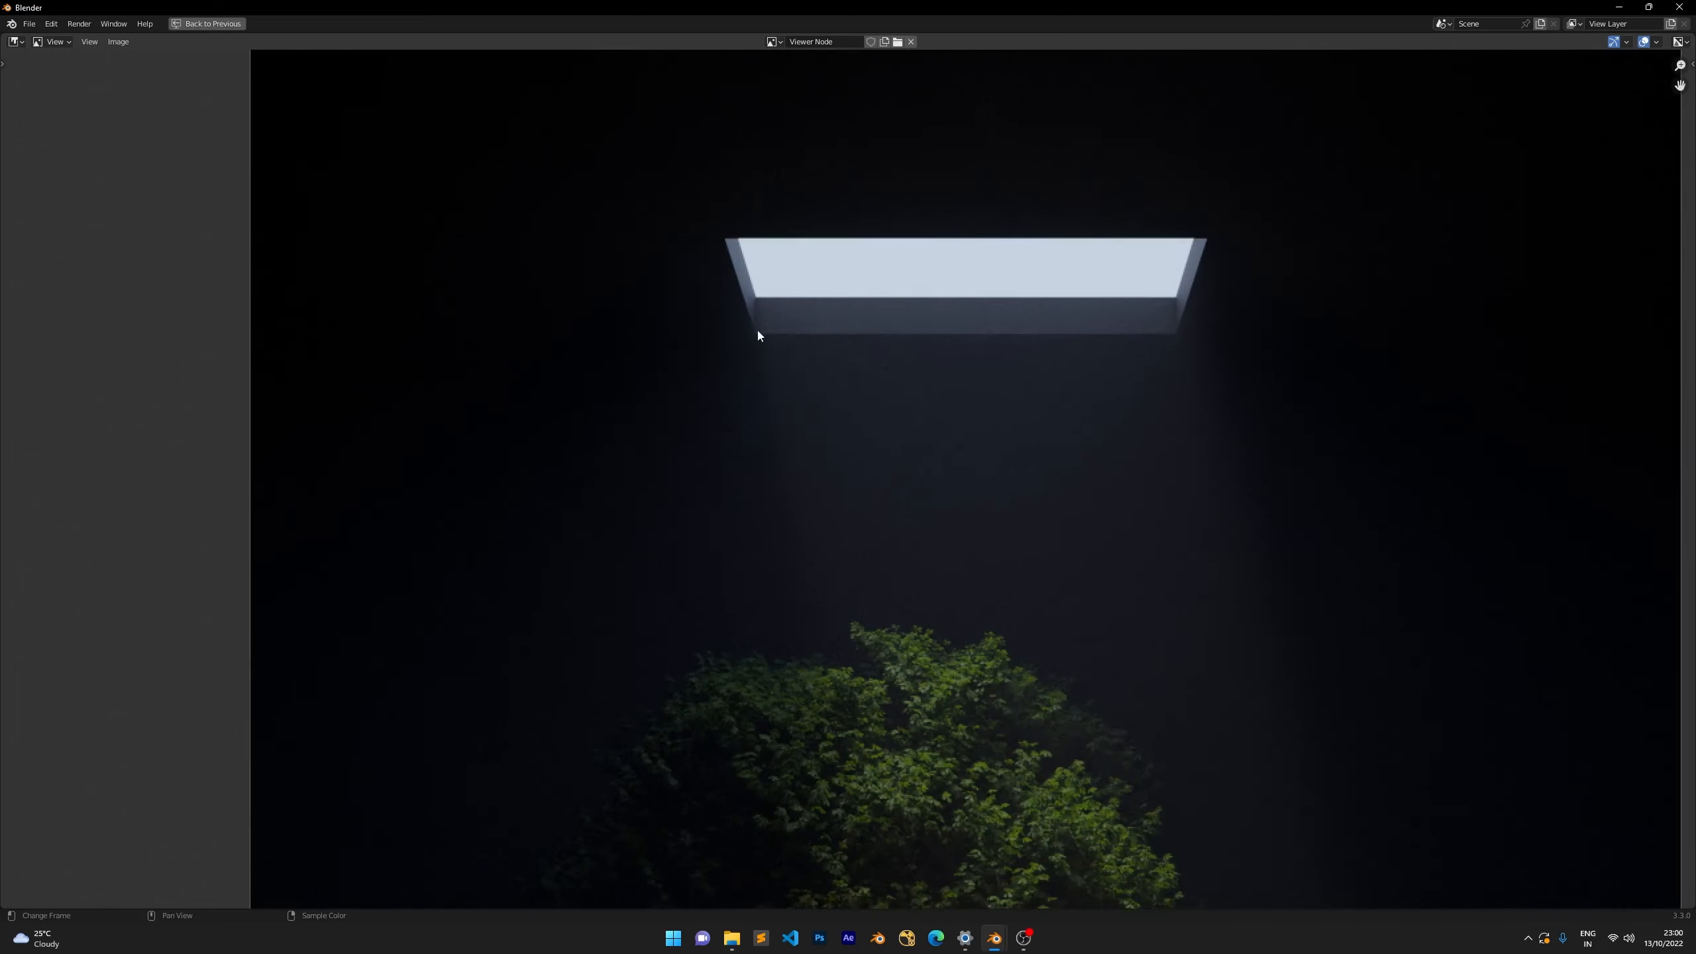
scroll(761, 353, down, 5)
scroll(758, 365, up, 1)
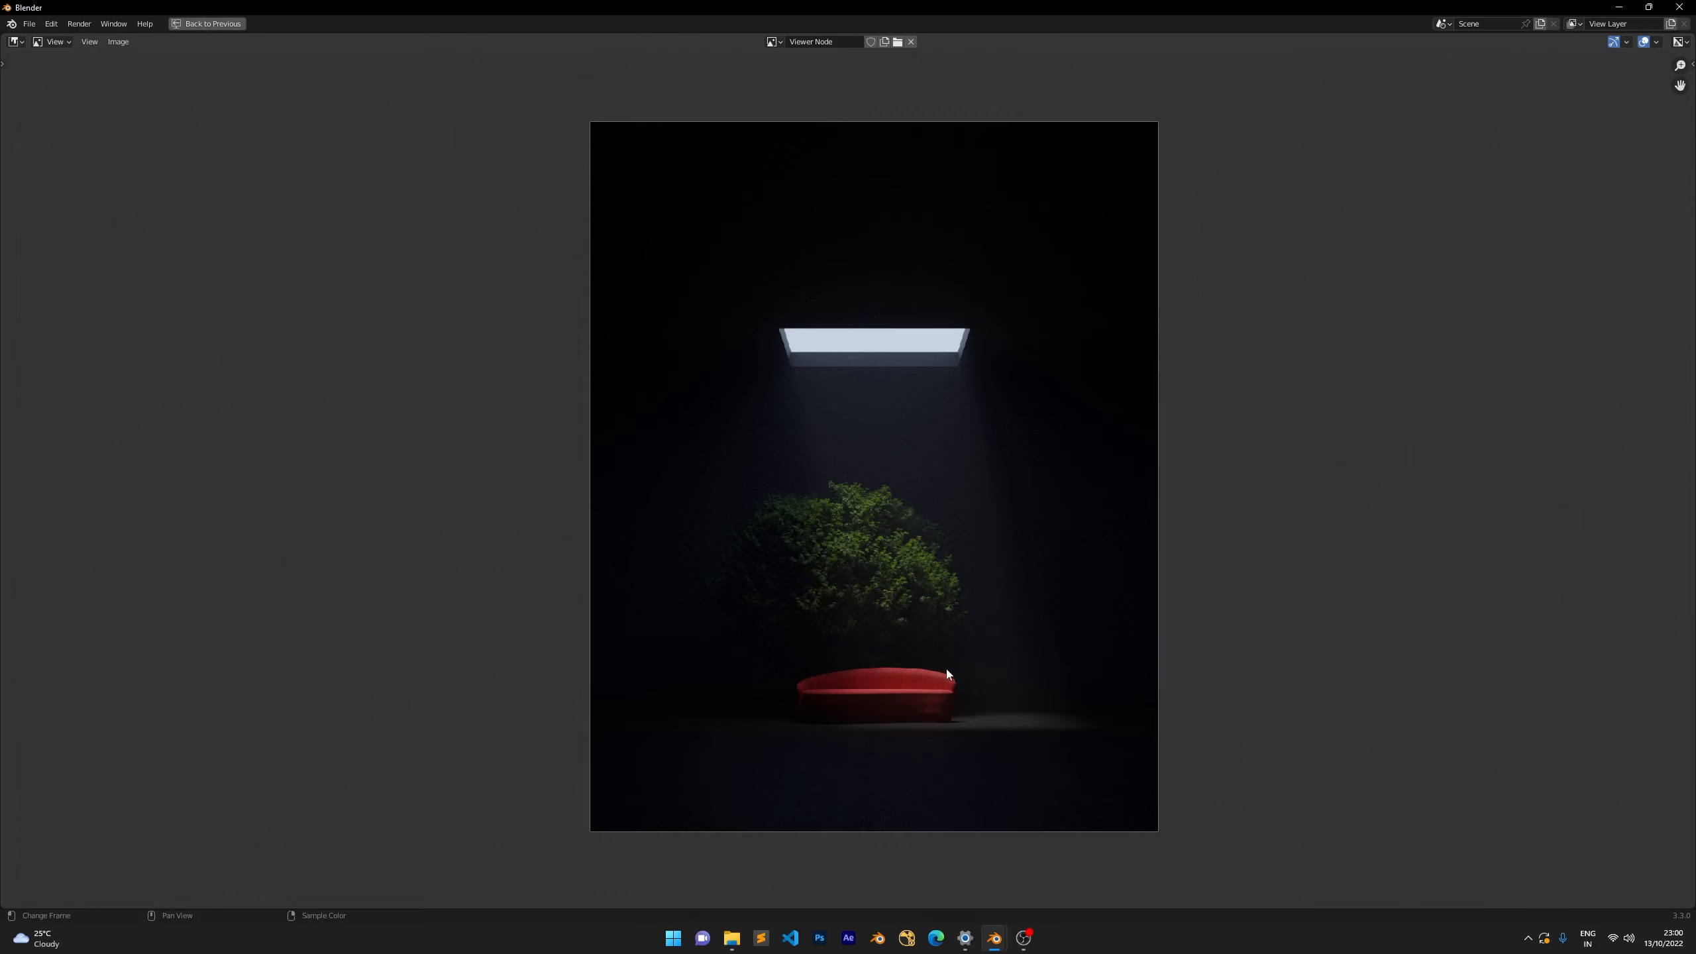
key(ctrl+space)
Preview the render's Combined_Spot and Combined_World passes in the viewer, ending on Combined_Spot.
middle_drag(695, 615, 851, 582)
scroll(505, 403, up, 8)
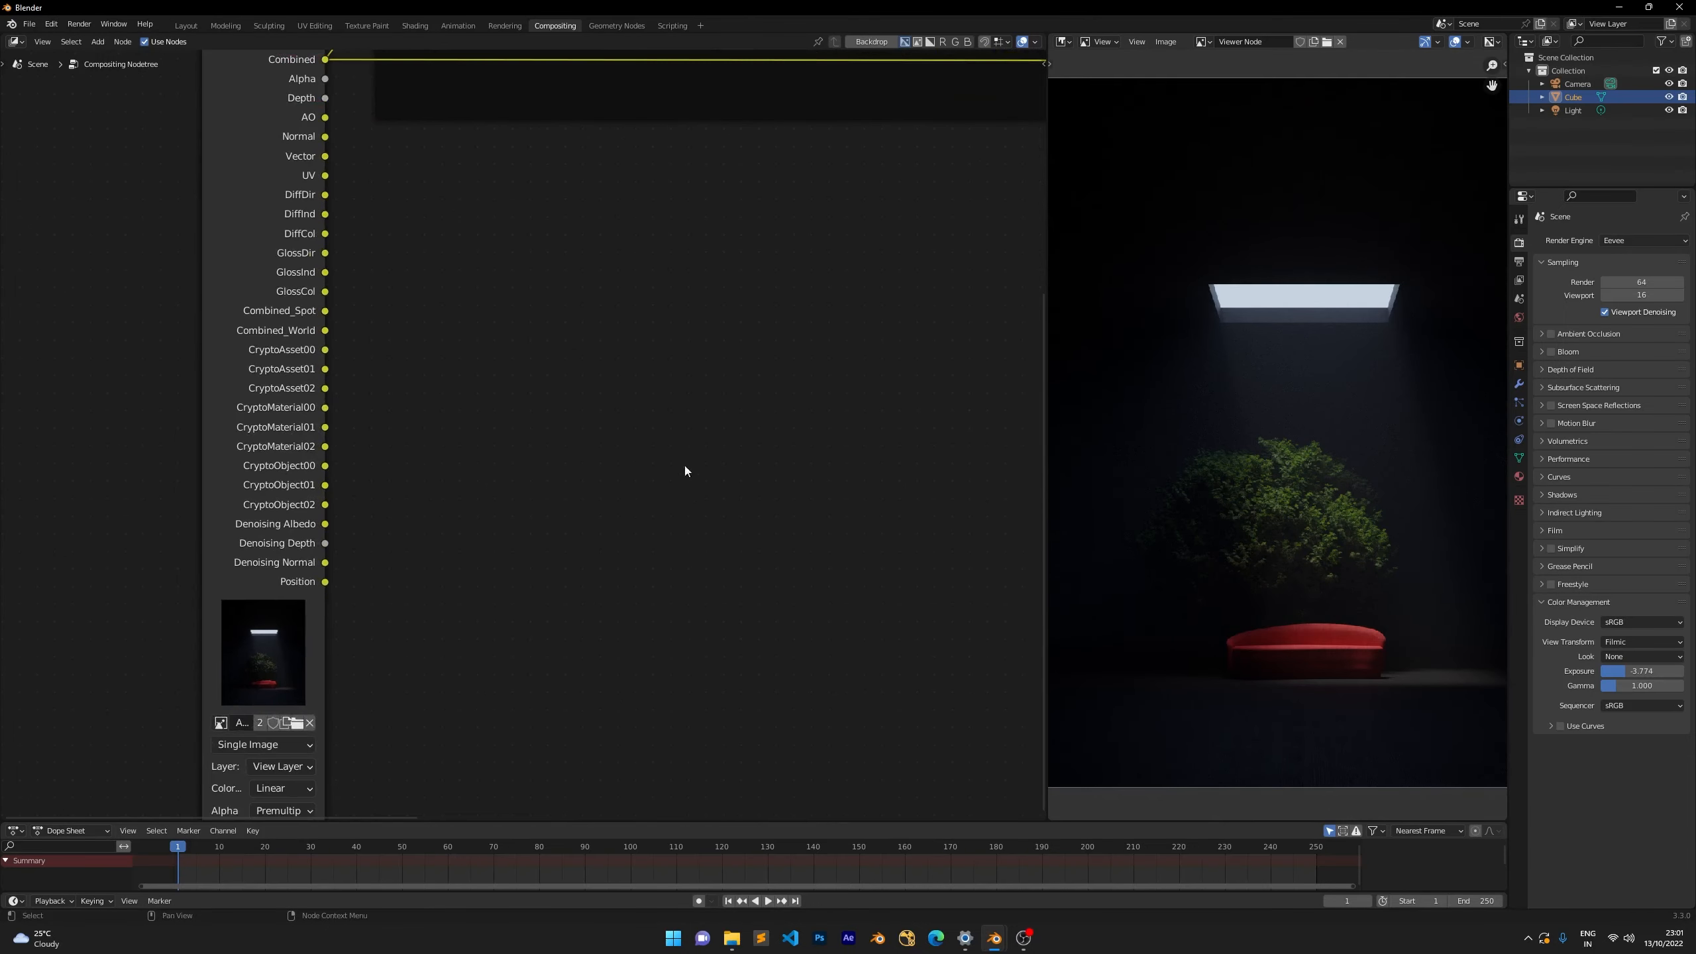
scroll(511, 419, up, 3)
middle_drag(406, 363, 600, 425)
ctrl+shift+click(475, 346)
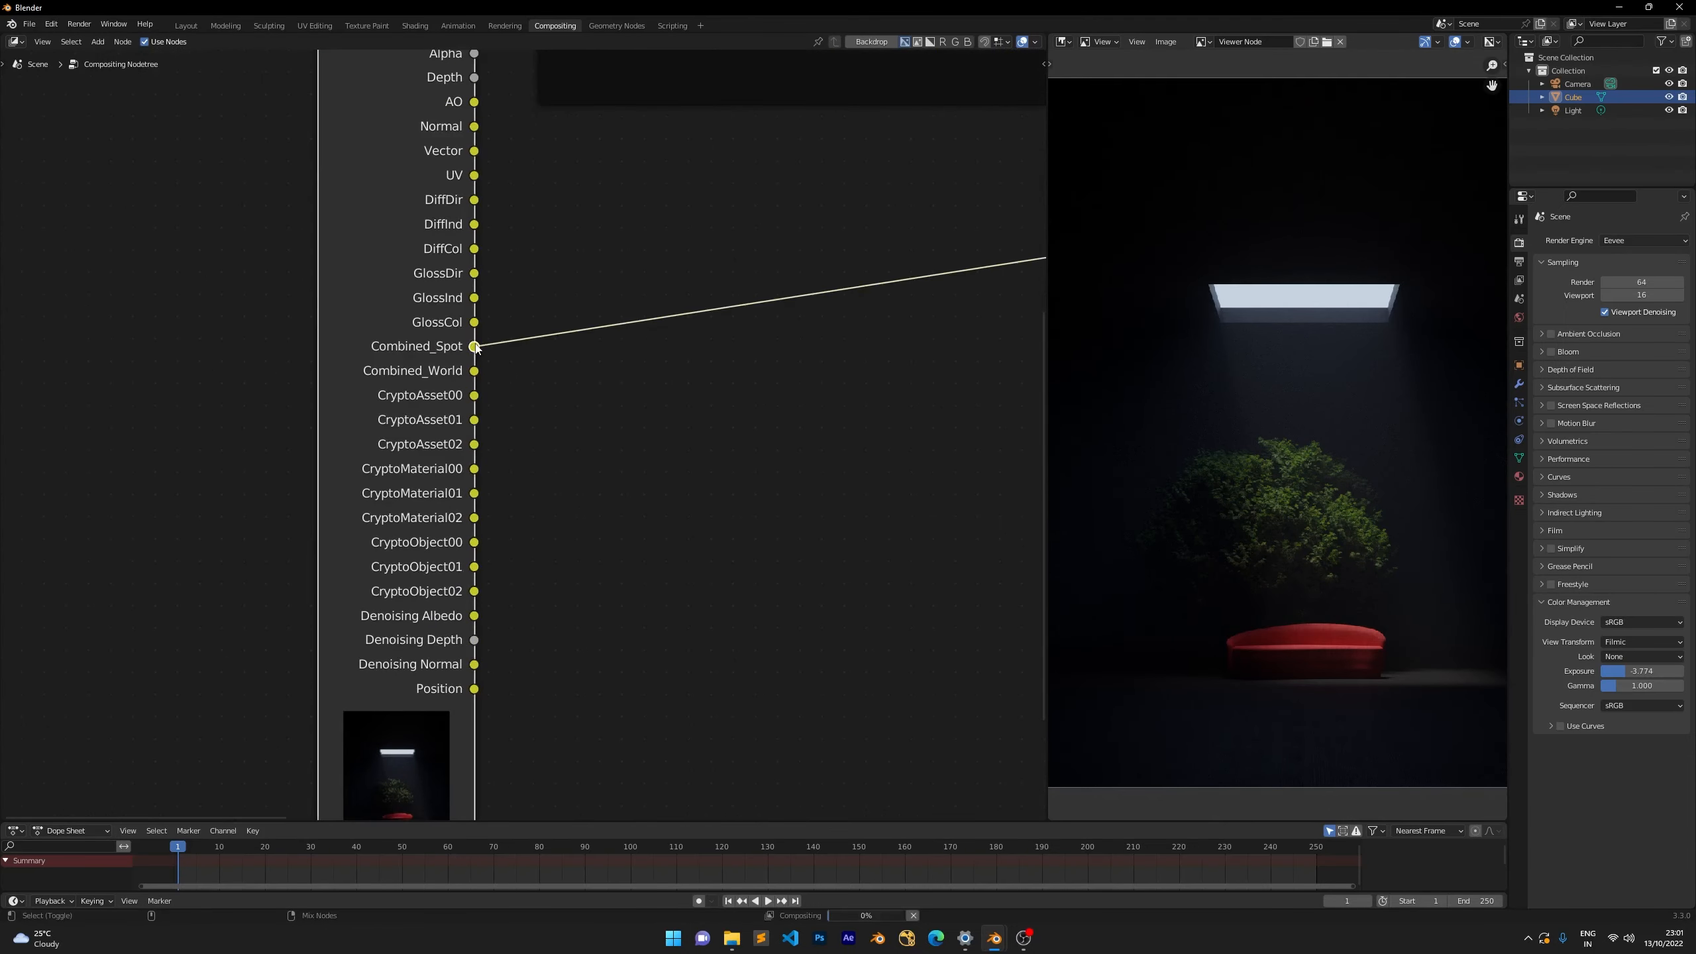
ctrl+shift+click(474, 370)
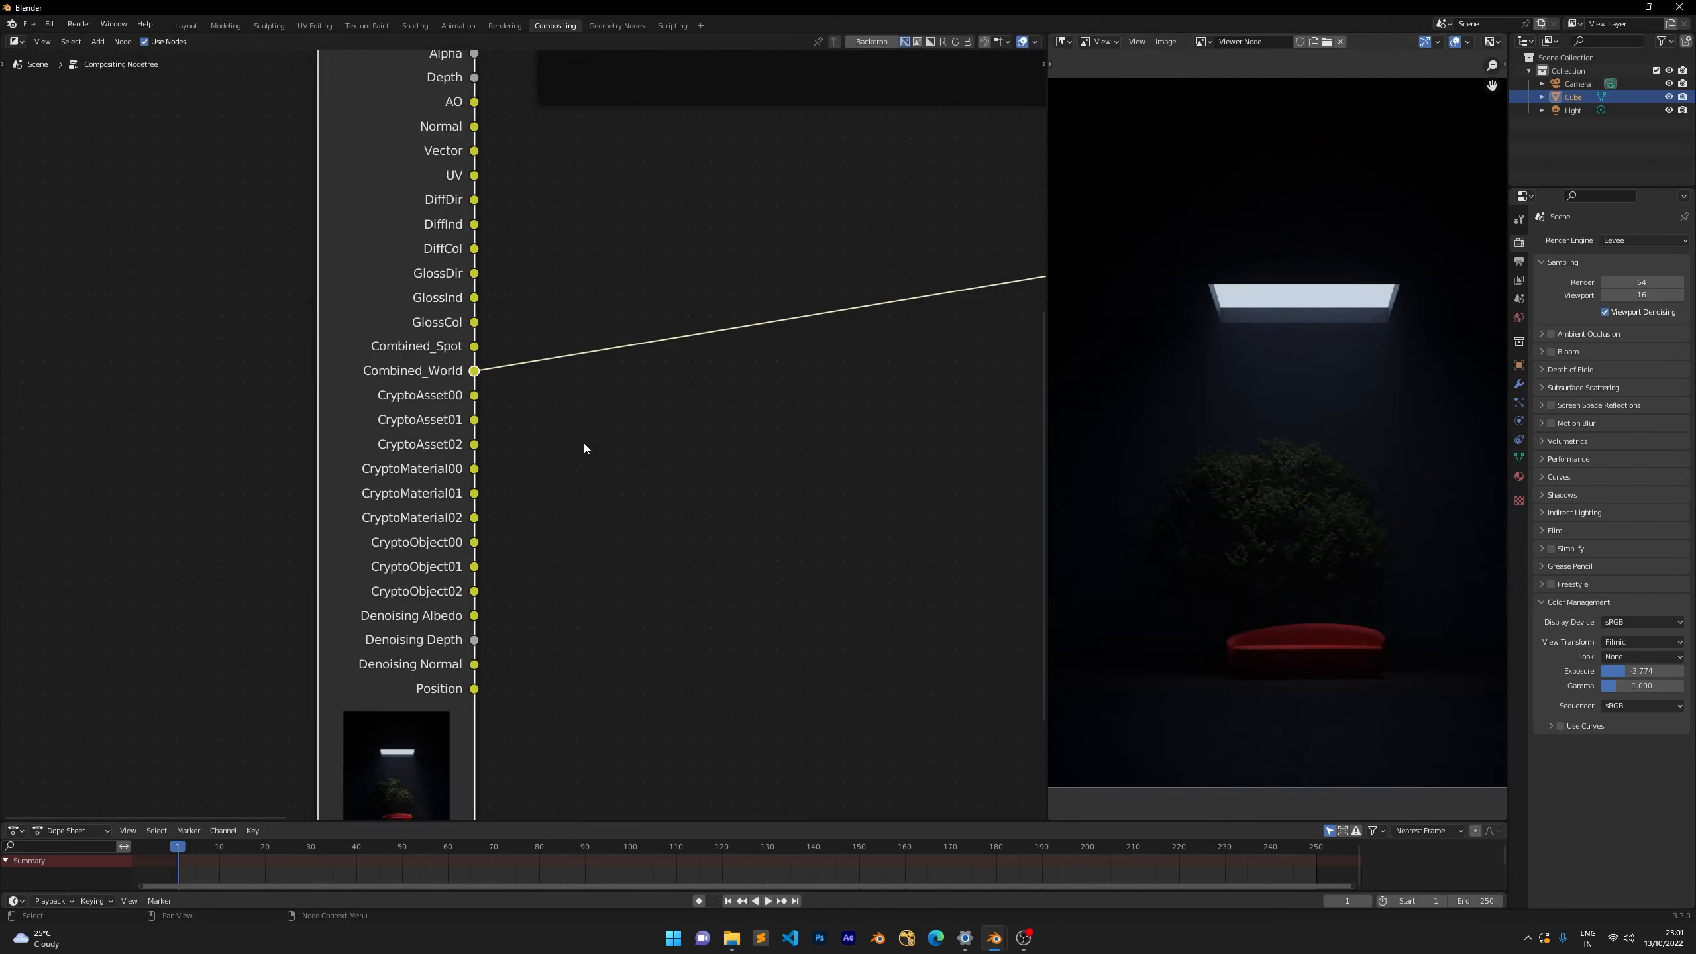
ctrl+shift+click(488, 359)
scroll(776, 366, down, 1)
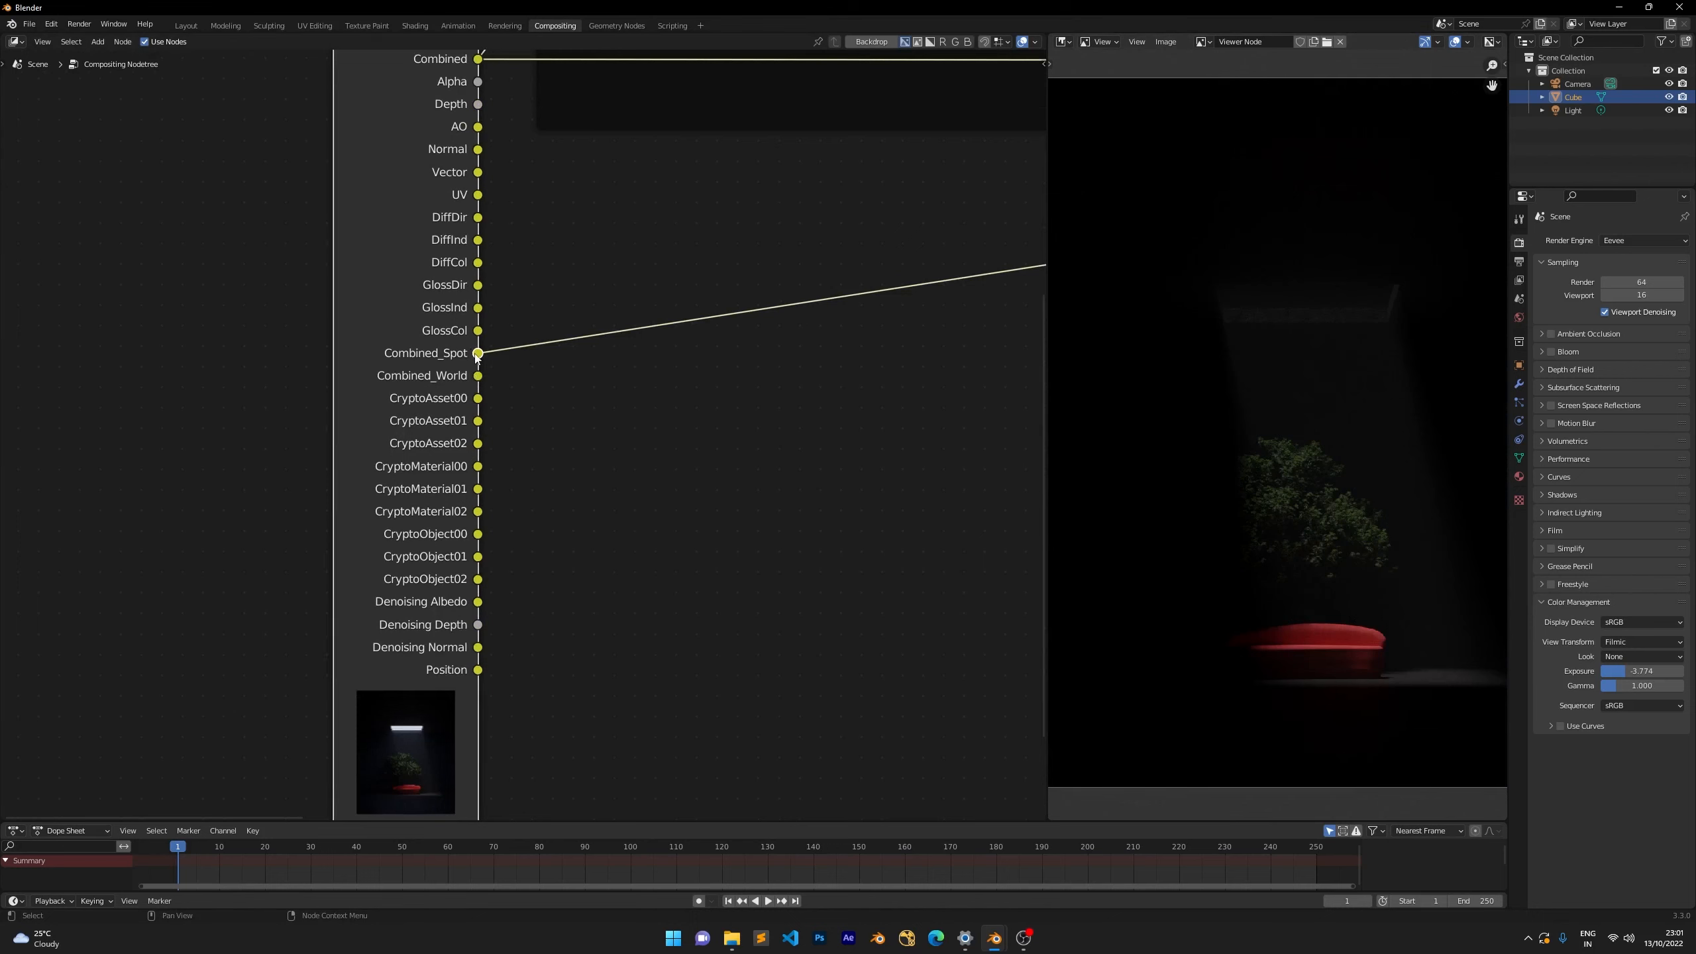
Add a Mix node combining the render's Combined_Spot and Combined_World passes, and show its output in the viewer.
drag(472, 353, 994, 398)
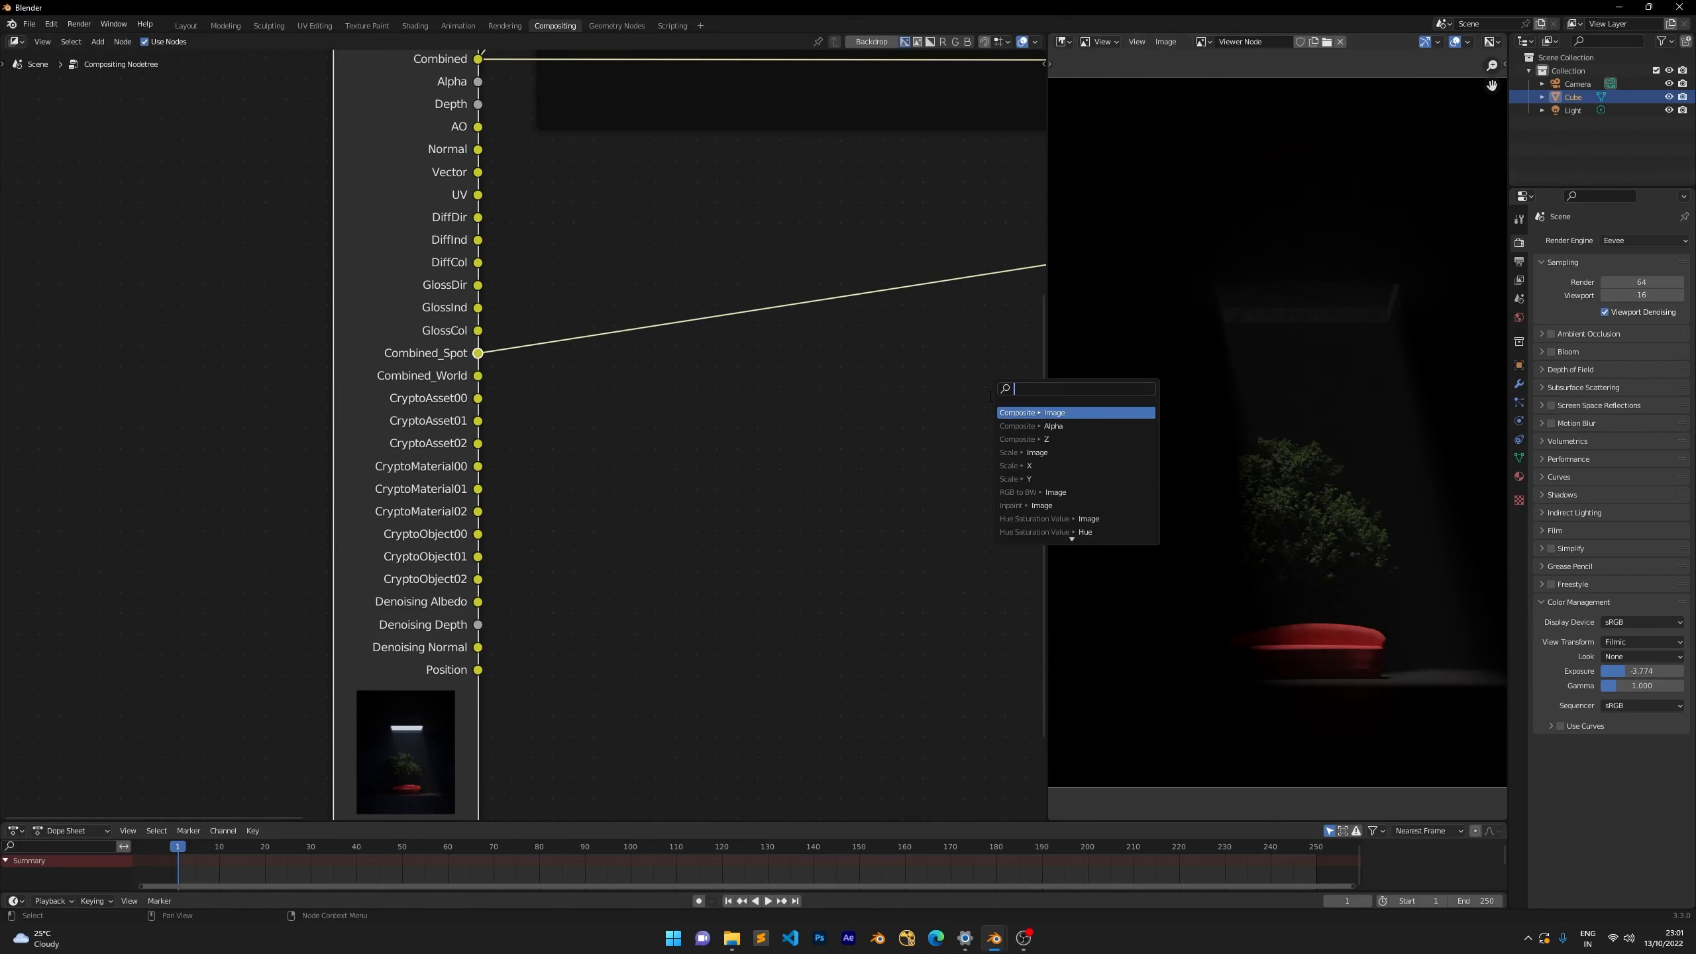
text(mi)
key(Down)
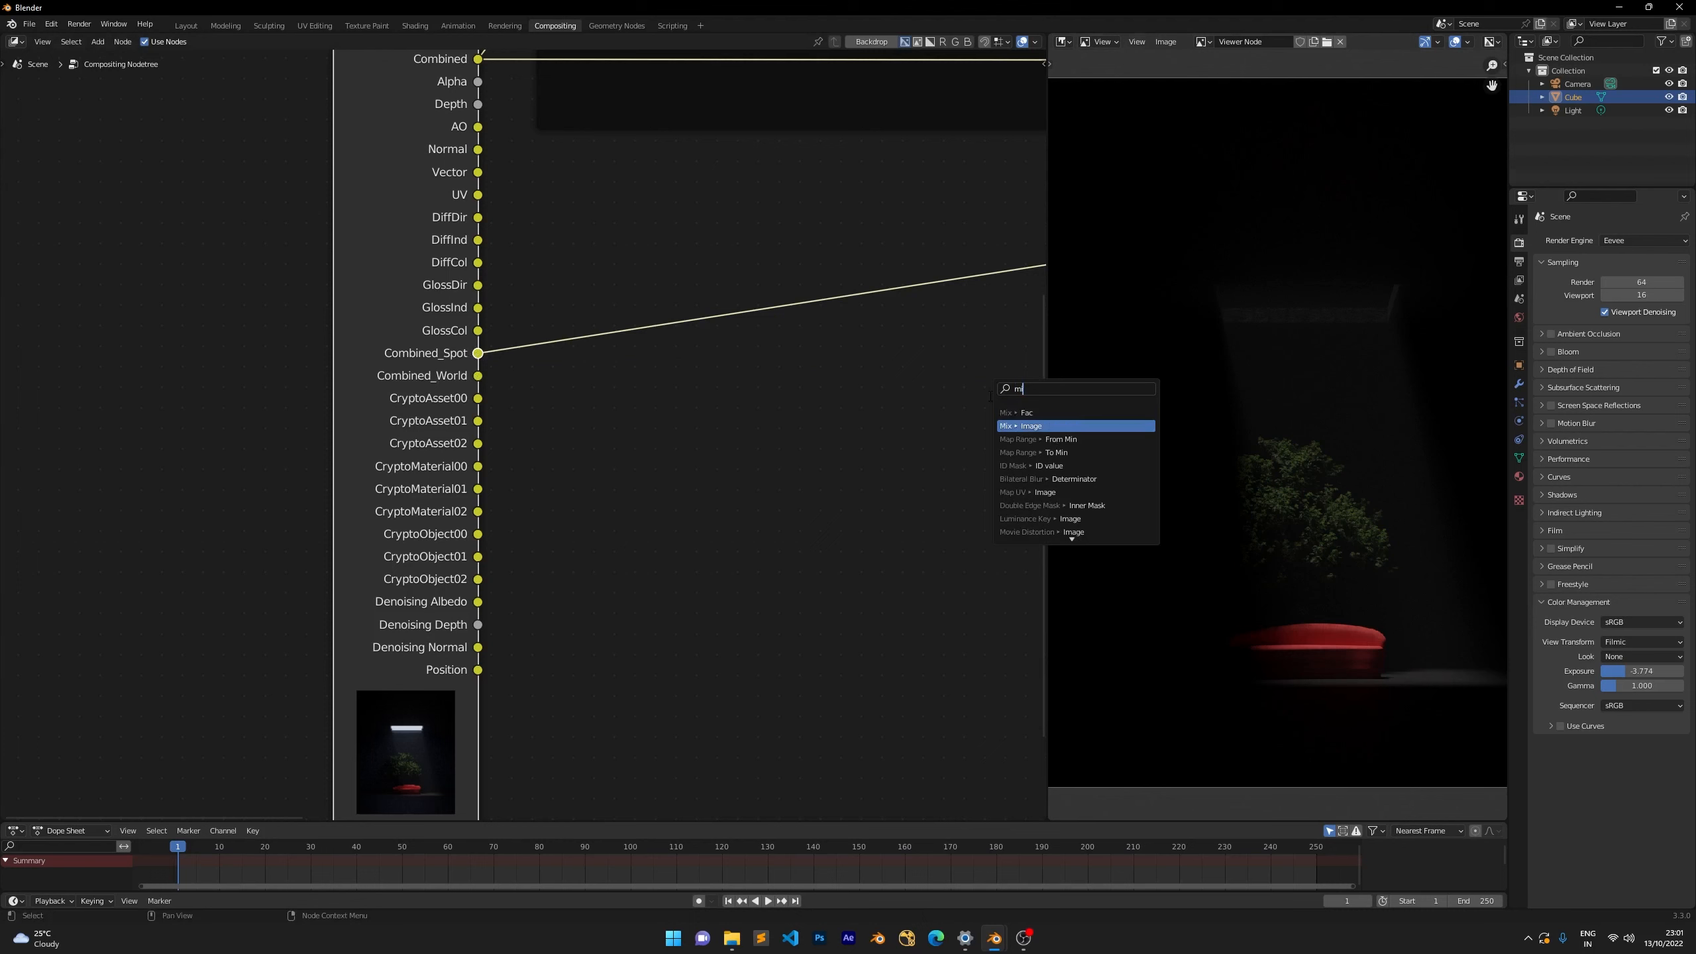
key(Return)
click(825, 330)
drag(479, 375, 826, 463)
ctrl+shift+click(894, 328)
scroll(868, 307, down, 4)
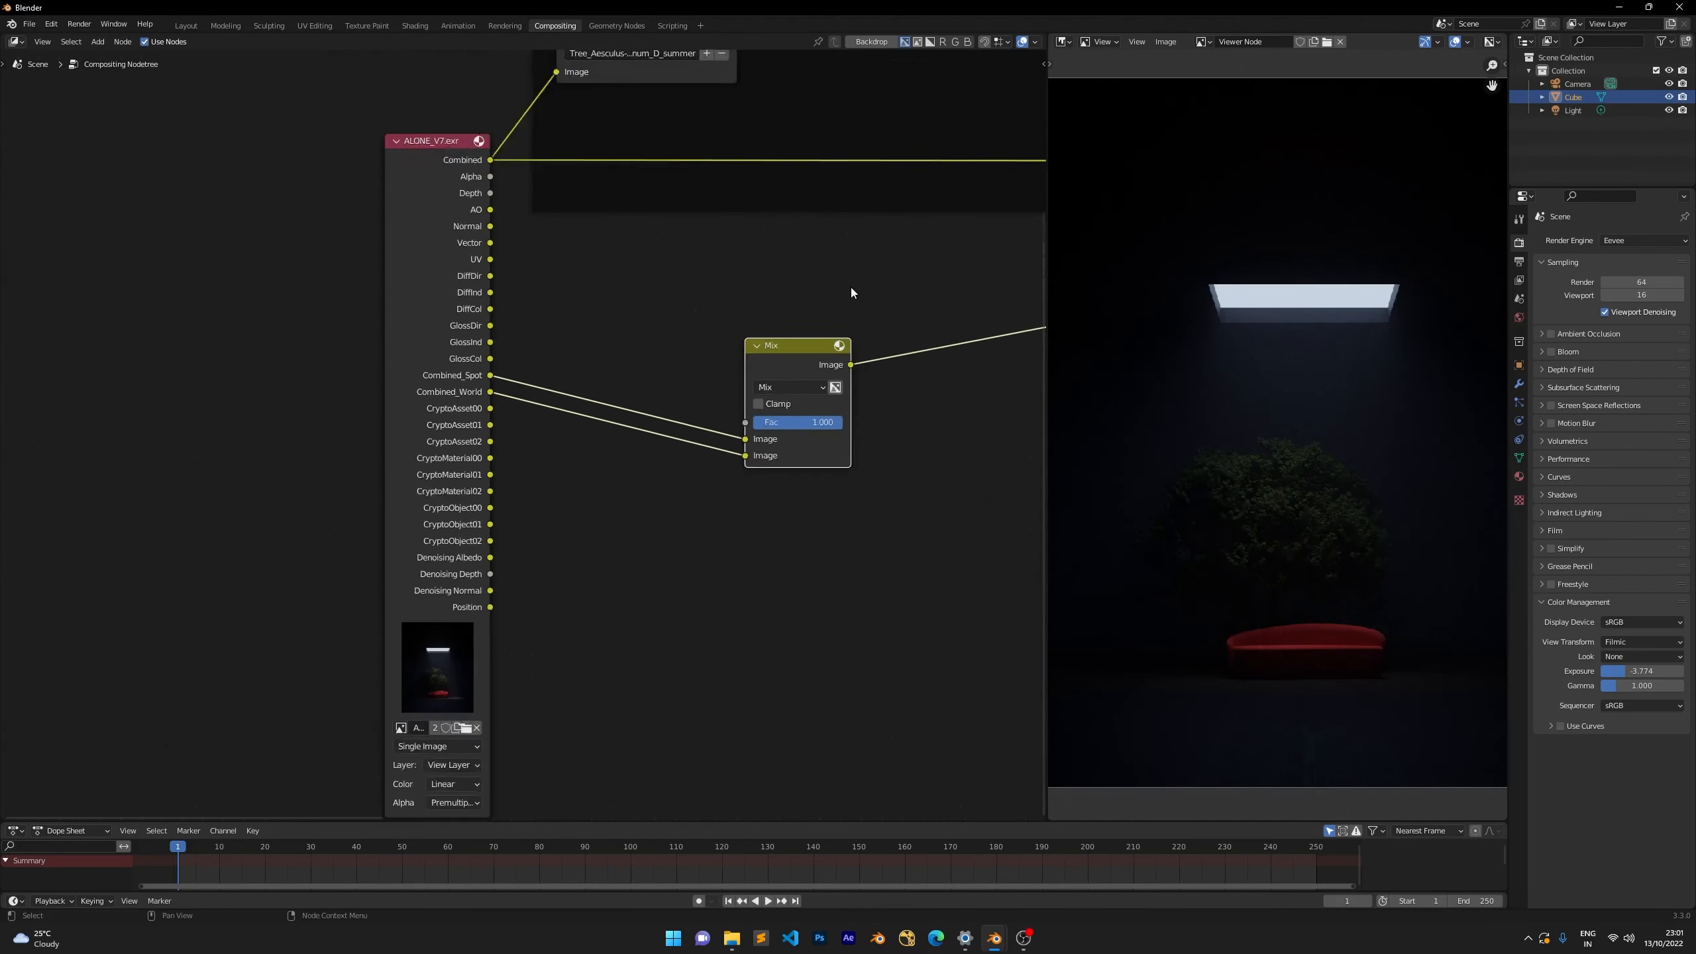
Compare the render's Combined pass with the Mix node's output by alternating them in the viewer.
scroll(747, 355, up, 2)
ctrl+shift+click(443, 183)
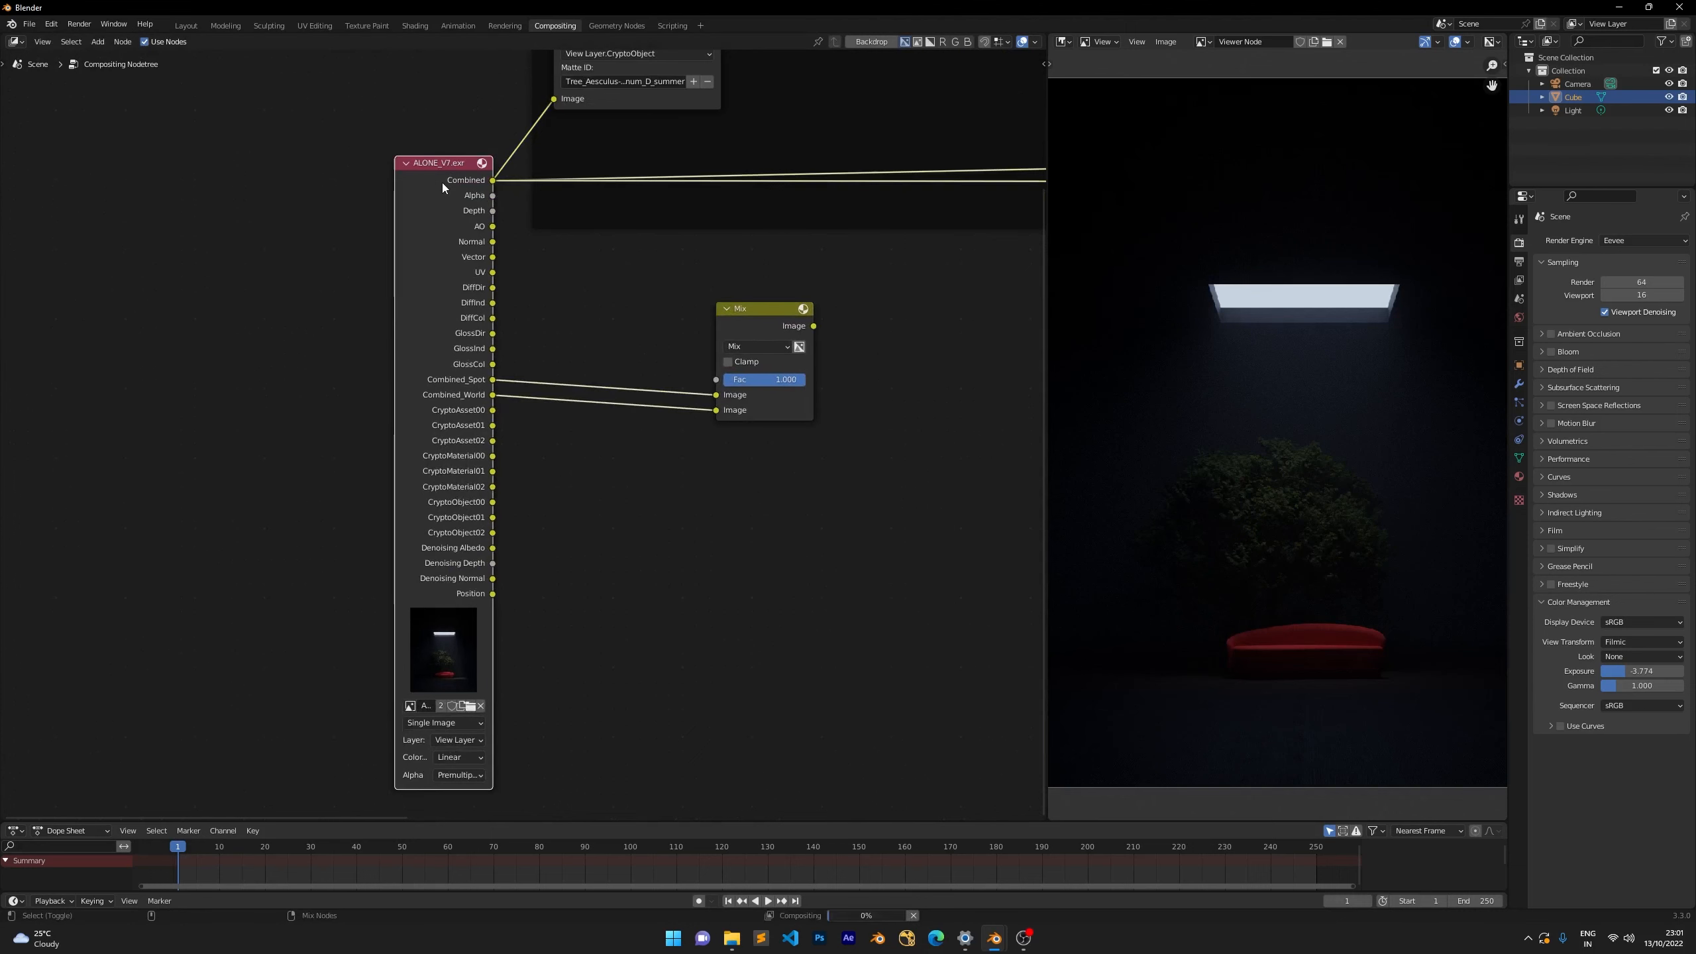
ctrl+shift+click(763, 323)
ctrl+shift+click(437, 184)
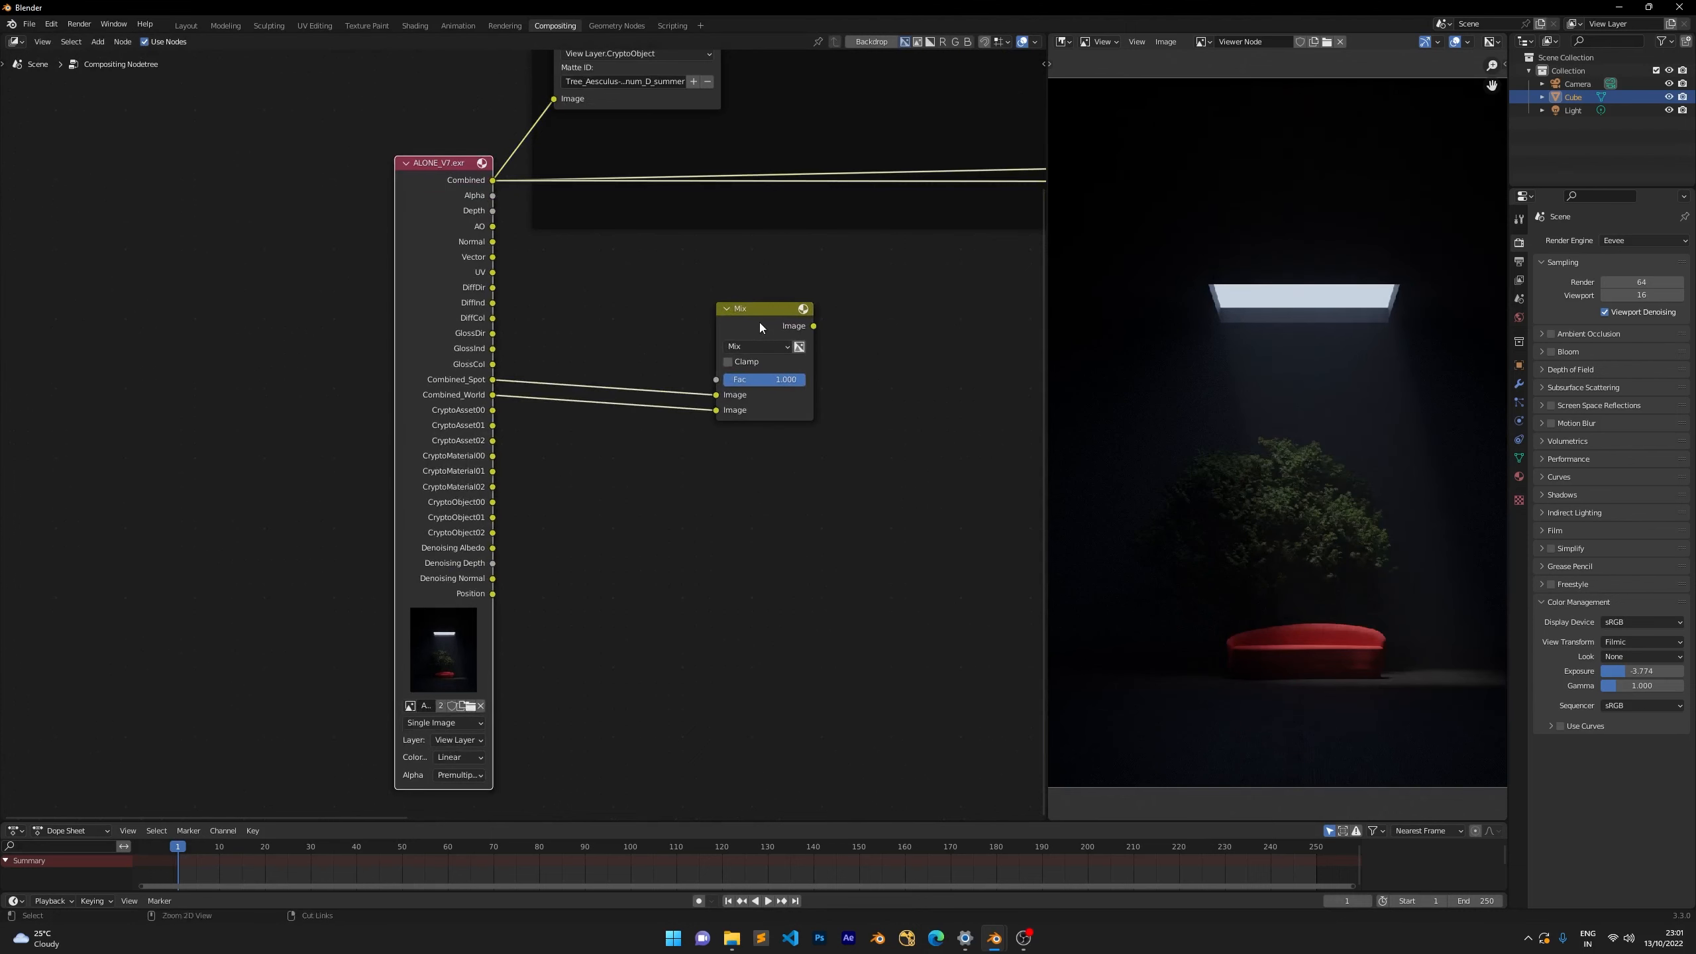
ctrl+shift+click(759, 322)
Set the blend mode of the Mix node joining the spot and world passes to Add.
scroll(756, 318, up, 3)
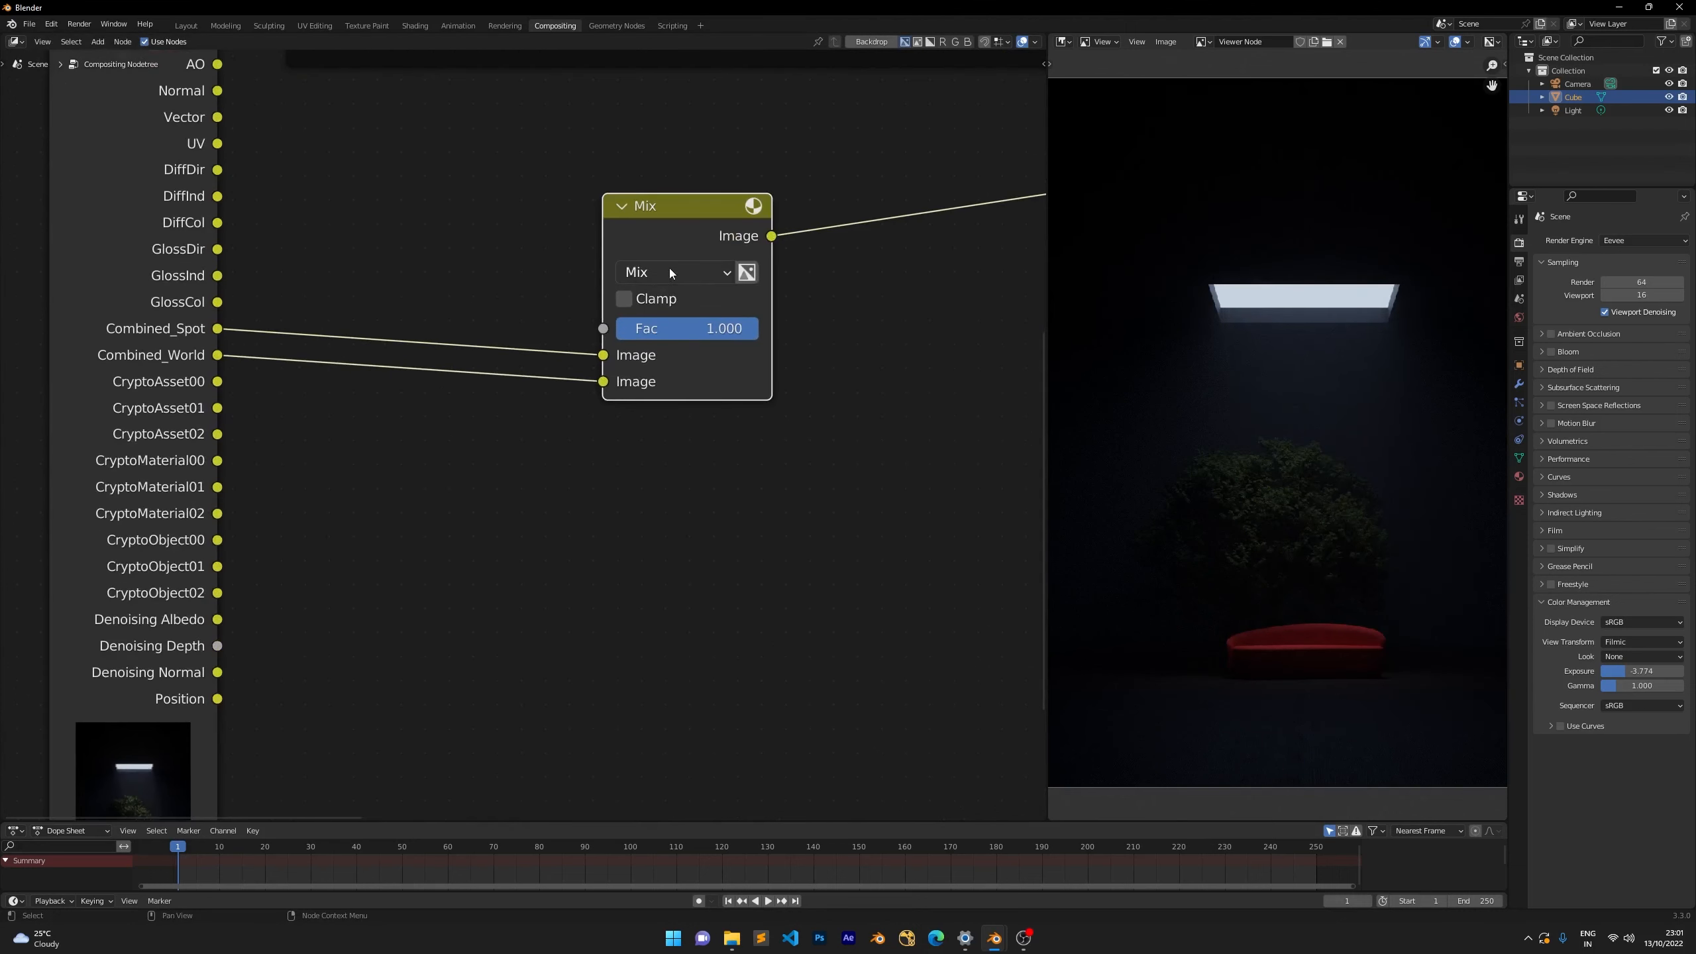
drag(659, 222, 665, 211)
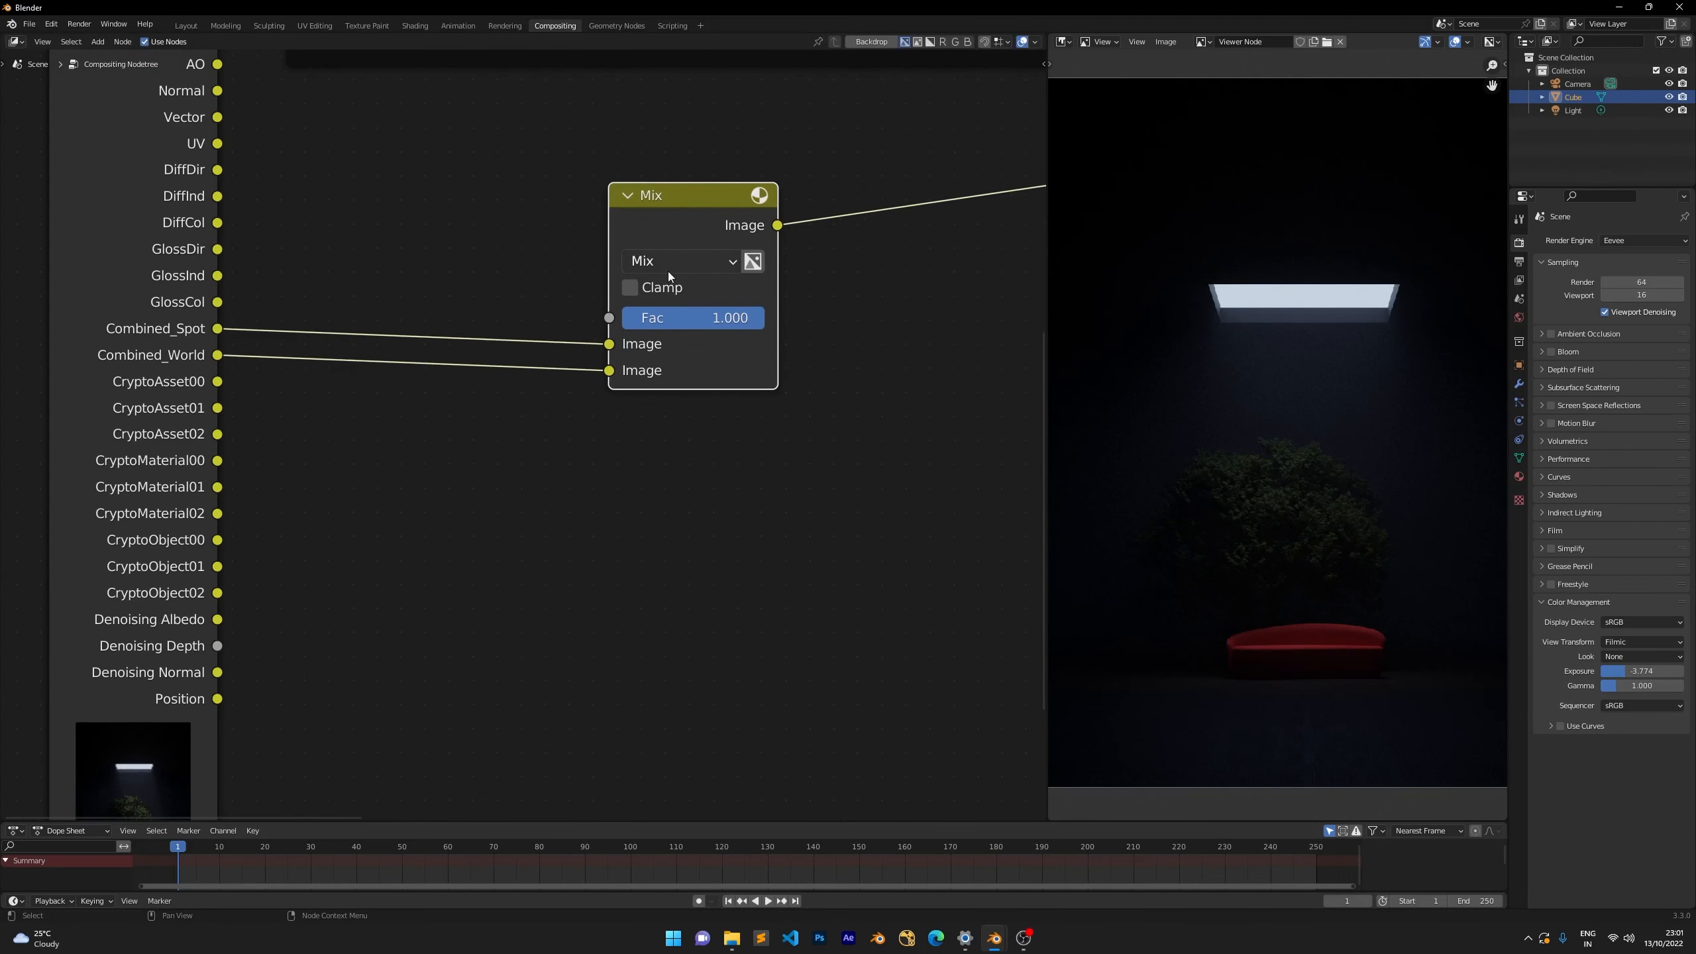
click(651, 262)
click(687, 259)
click(665, 497)
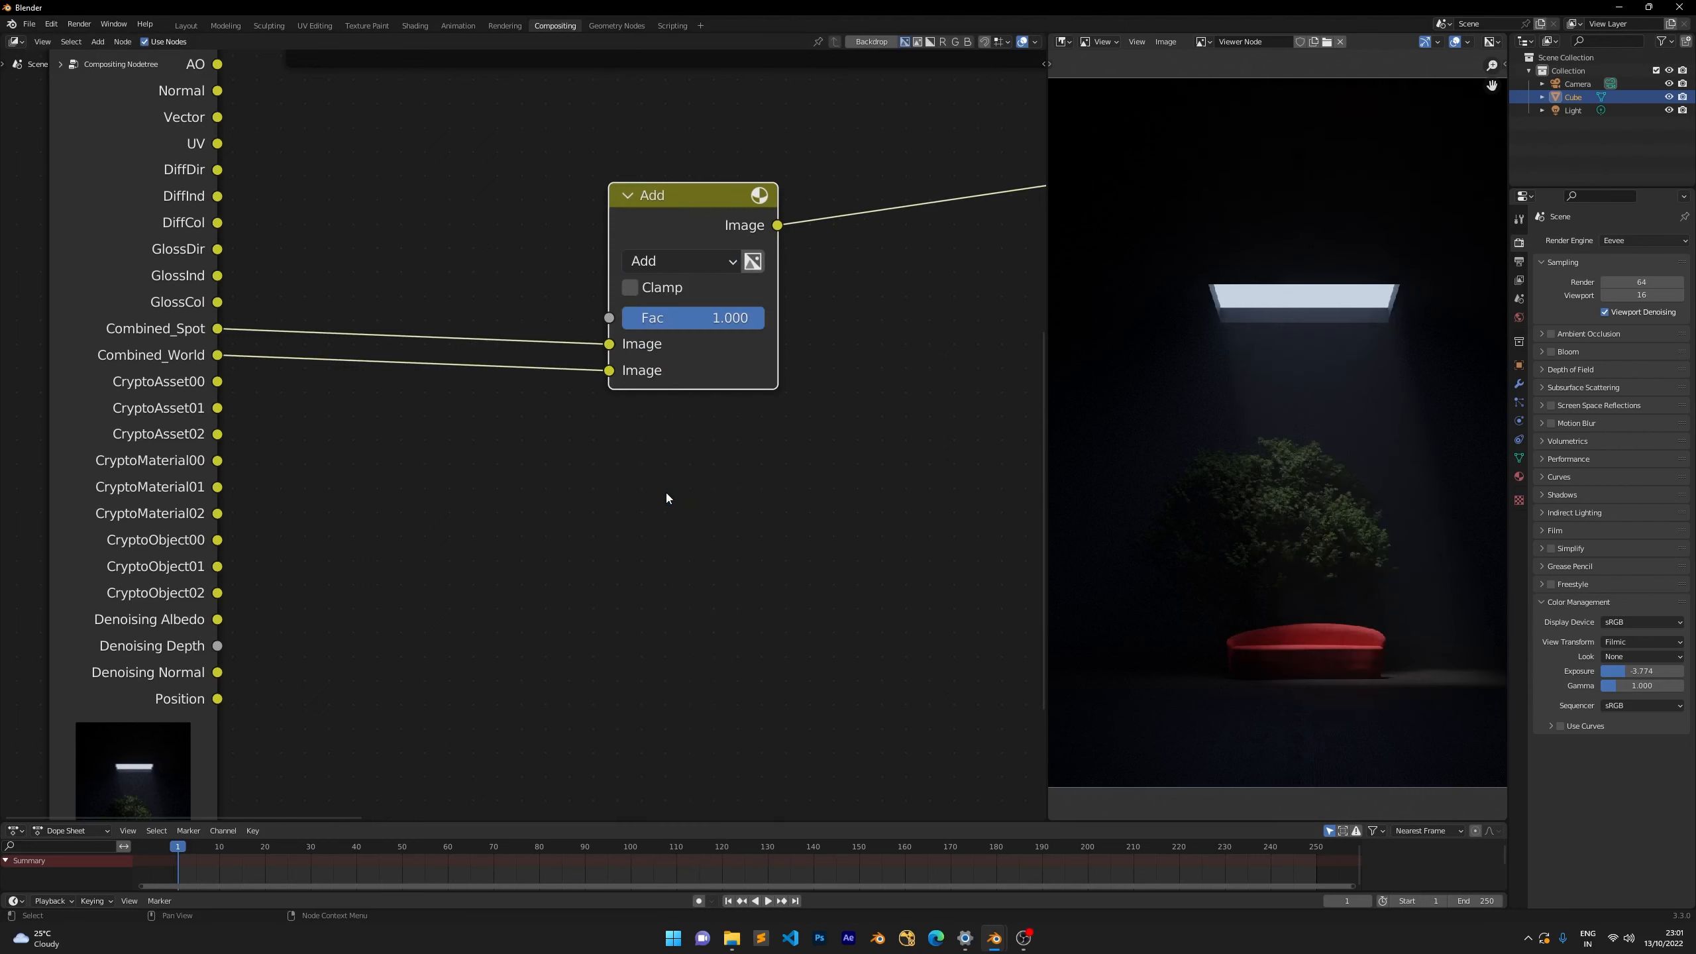
Compare the original Combined pass with the Add node's output in the viewer, ending on the Add output.
scroll(507, 227, down, 4)
middle_drag(507, 227, 662, 403)
ctrl+shift+click(411, 242)
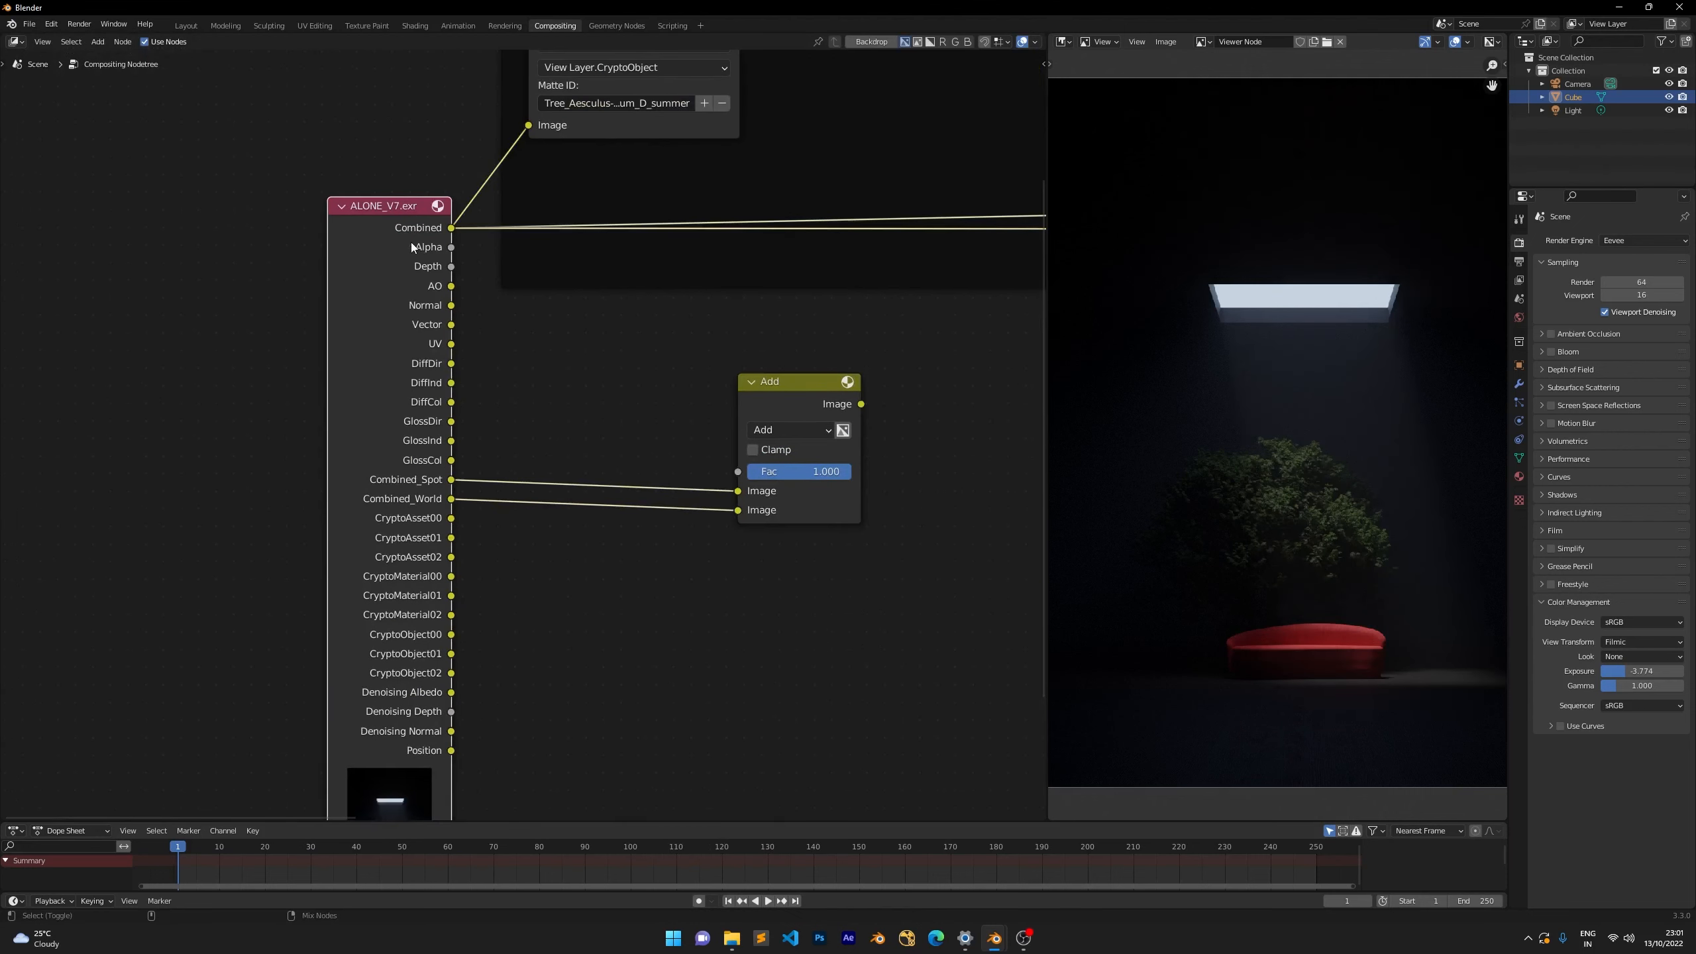
ctrl+shift+click(764, 399)
ctrl+shift+click(406, 238)
ctrl+shift+click(813, 383)
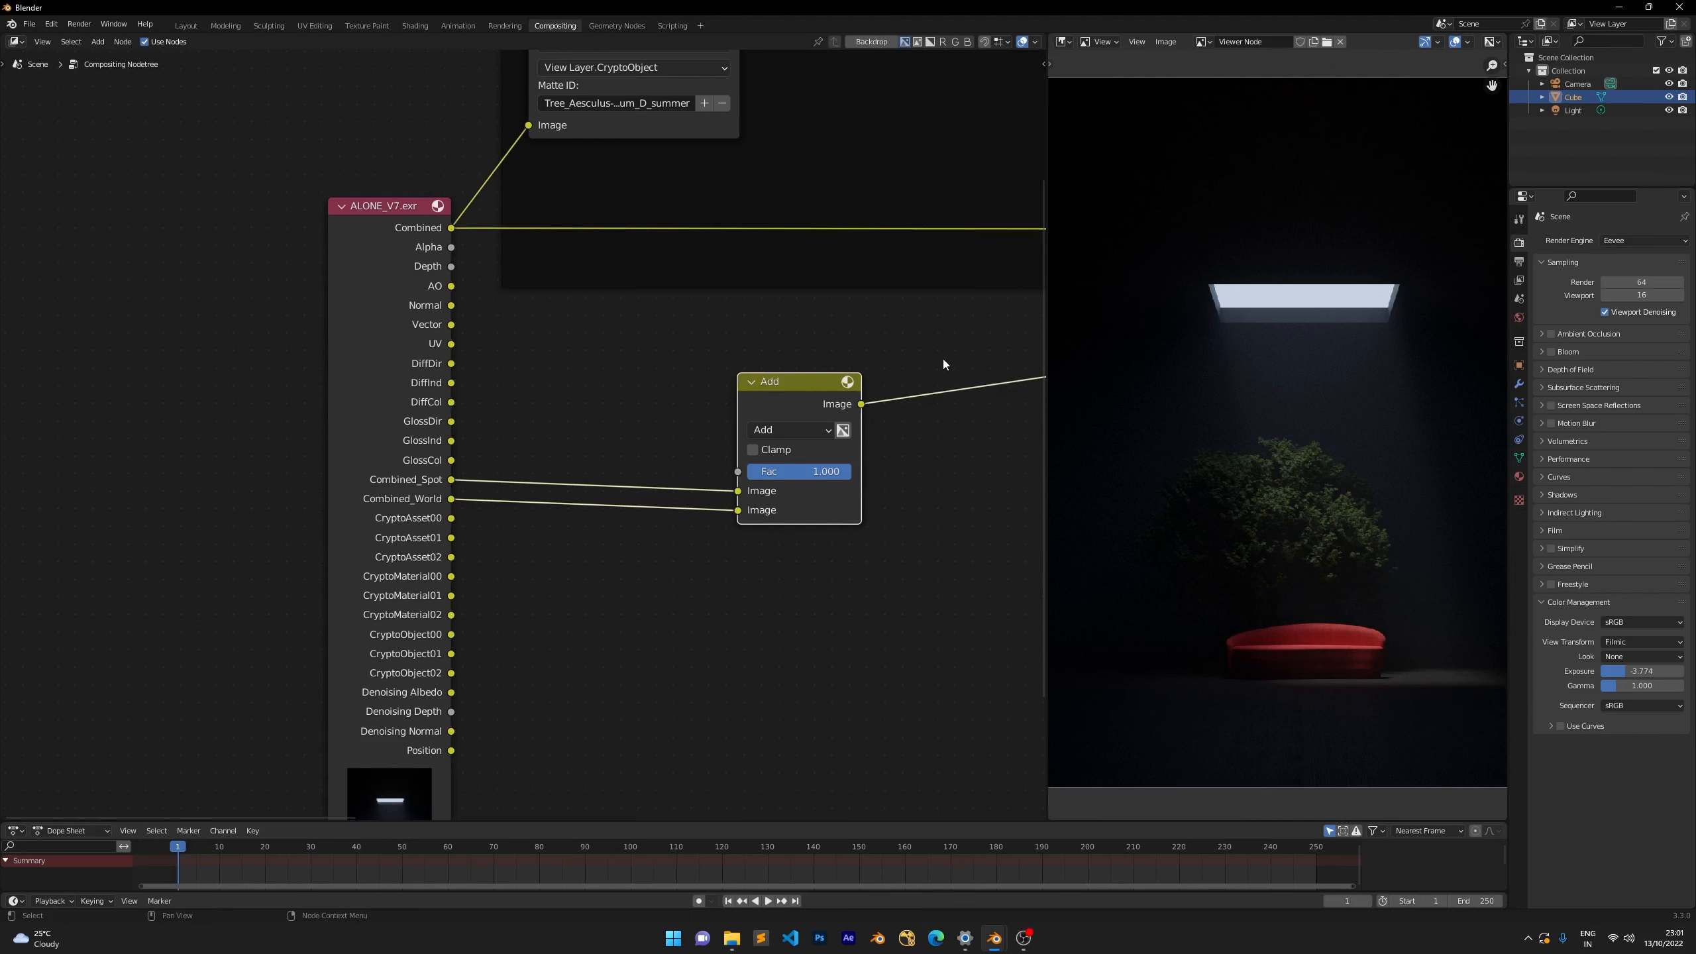
ctrl+shift+click(414, 231)
ctrl+shift+click(800, 384)
scroll(800, 385, down, 3)
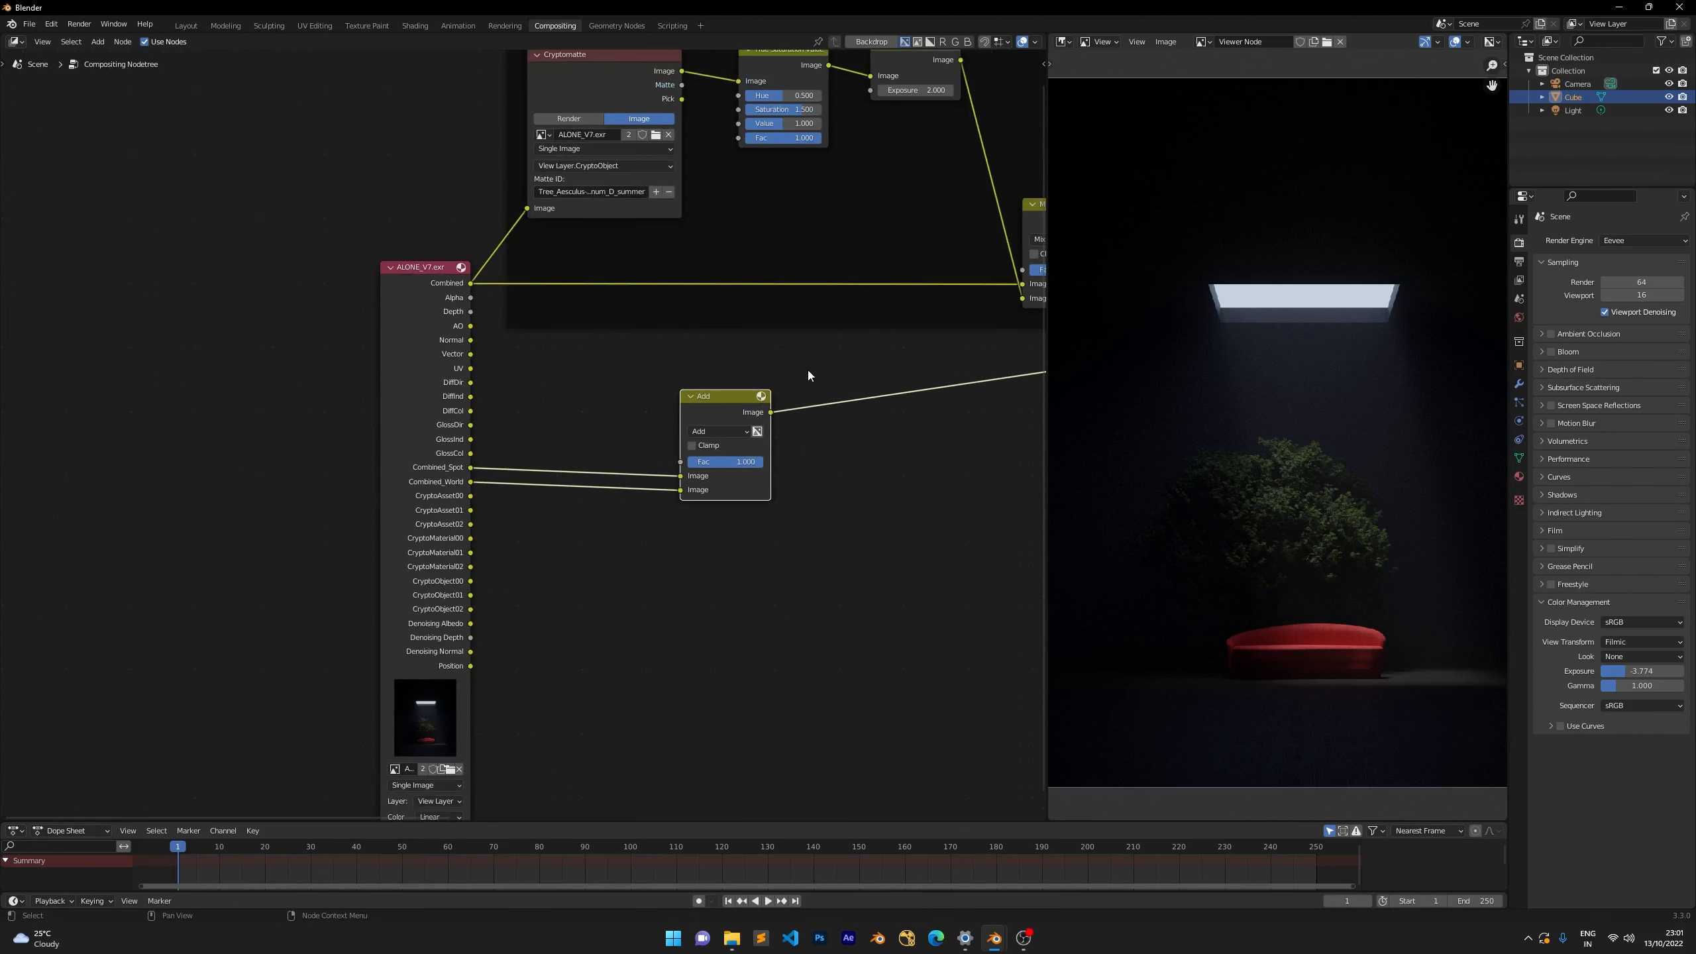
scroll(805, 367, up, 6)
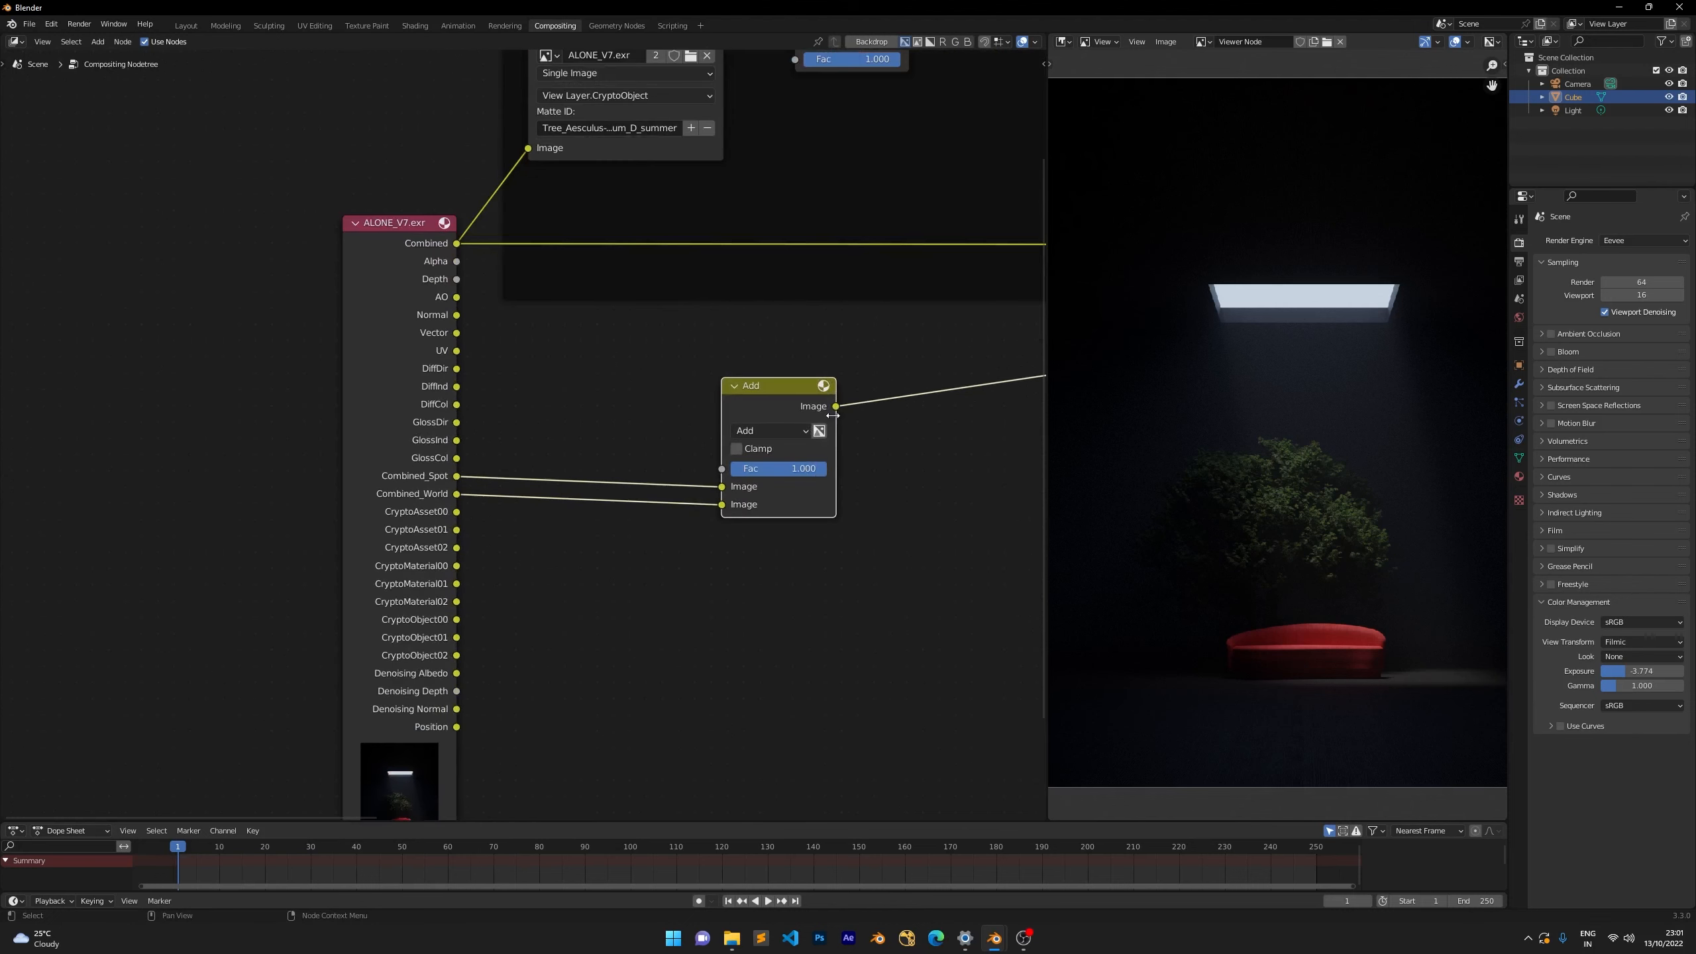
Make room before the Add node, preview Combined_Spot, and add a Color Balance node fed by that pass.
drag(780, 389, 888, 373)
scroll(633, 402, up, 3)
middle_drag(633, 403, 674, 336)
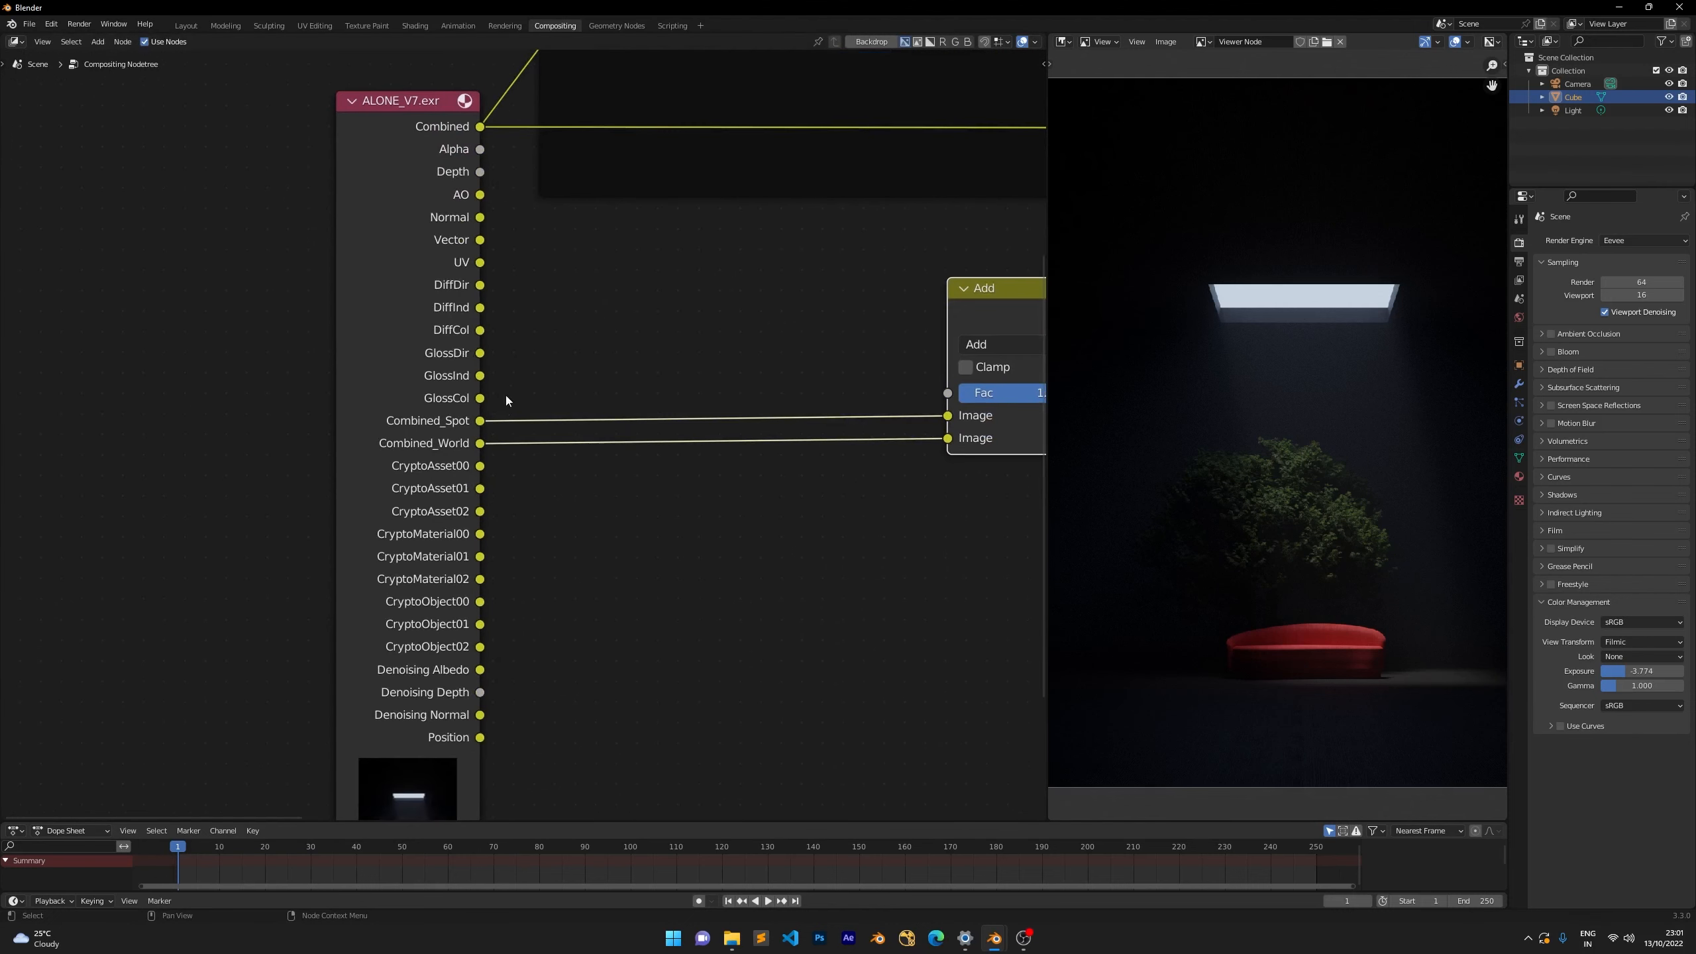
ctrl+shift+click(480, 420)
scroll(649, 355, down, 1)
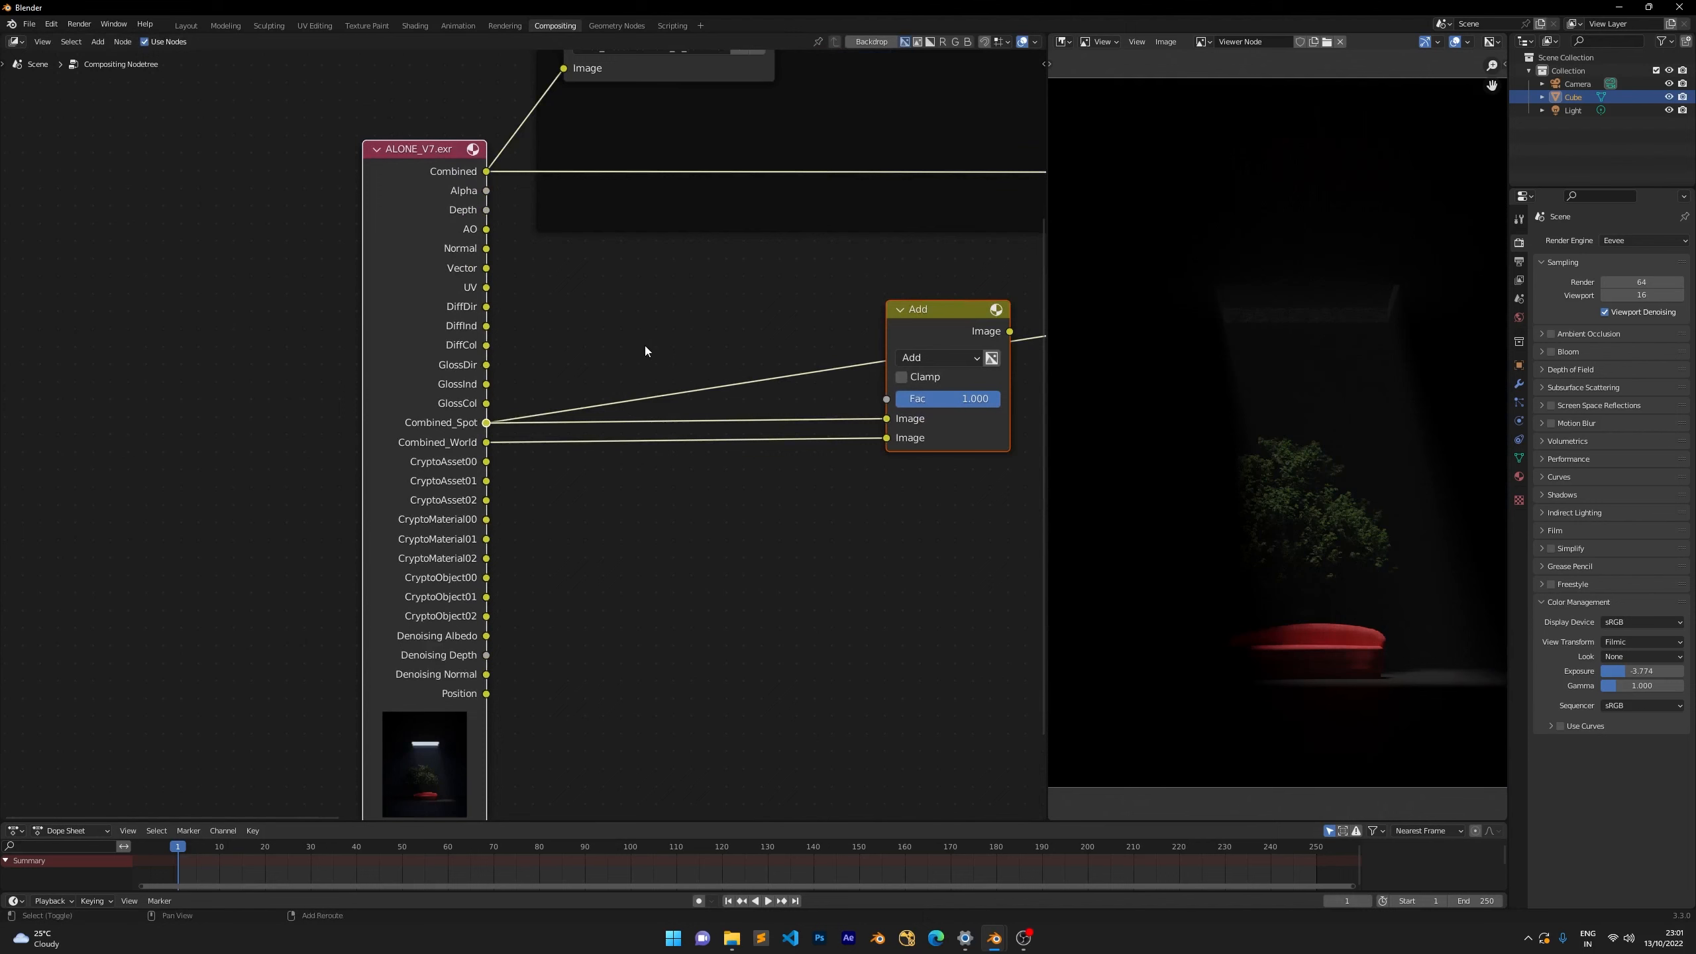
key(shift+a)
click(645, 345)
text(ba)
key(Return)
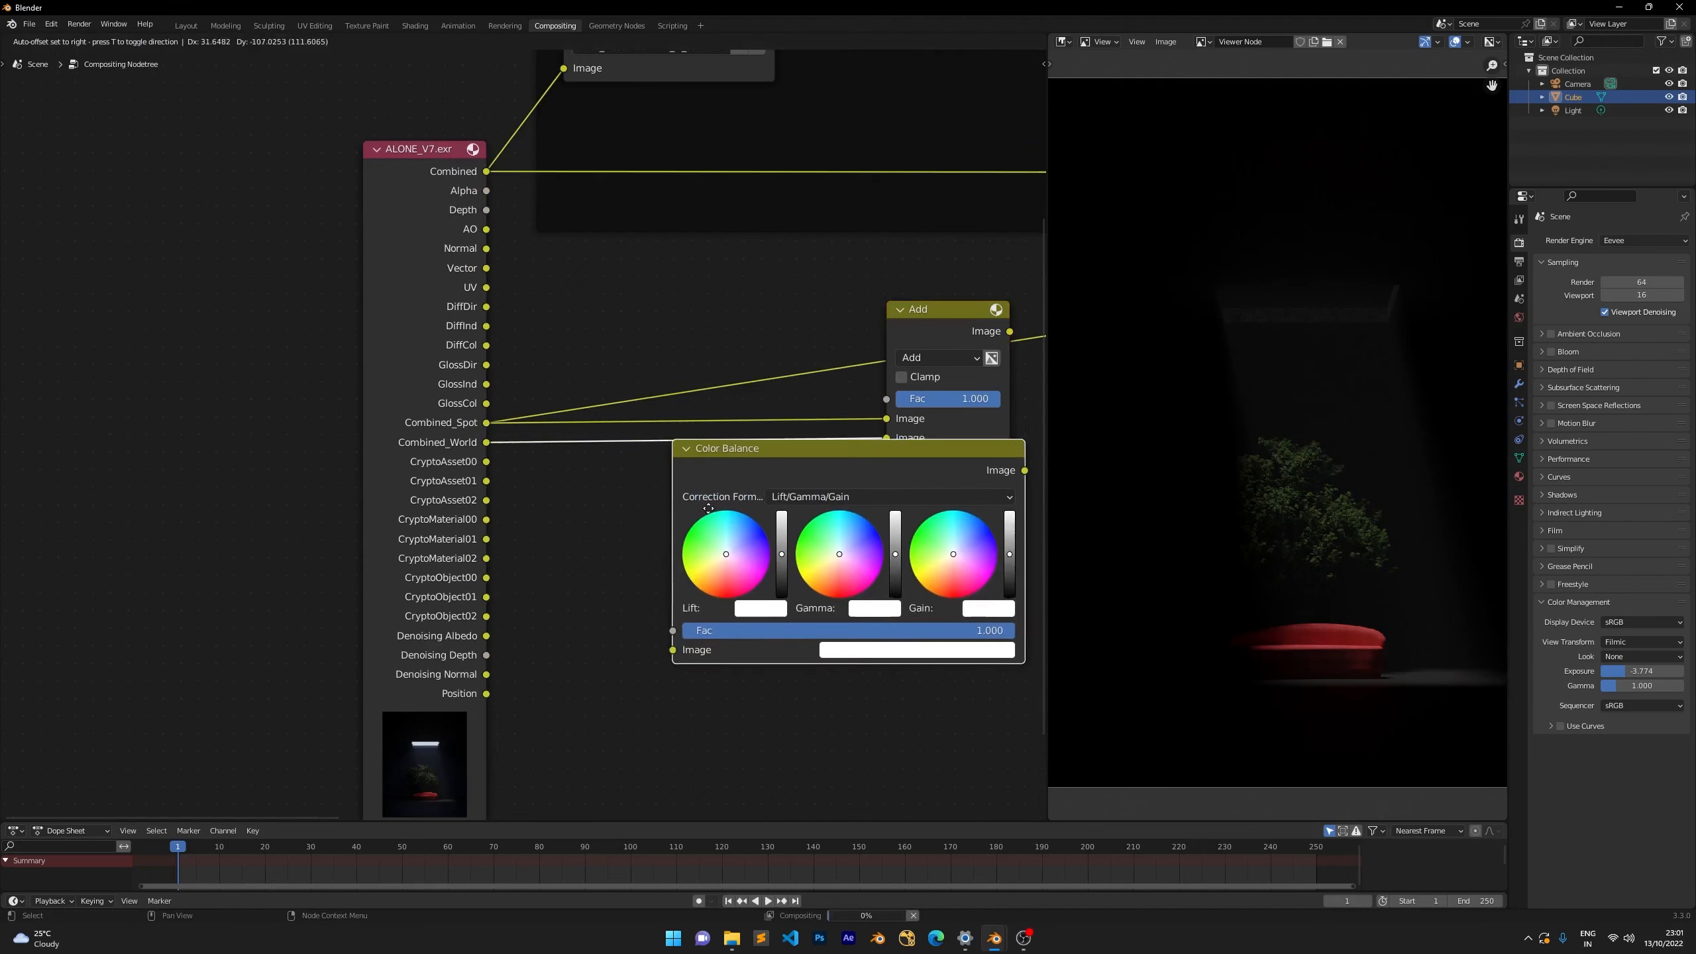
click(706, 521)
drag(486, 424, 679, 705)
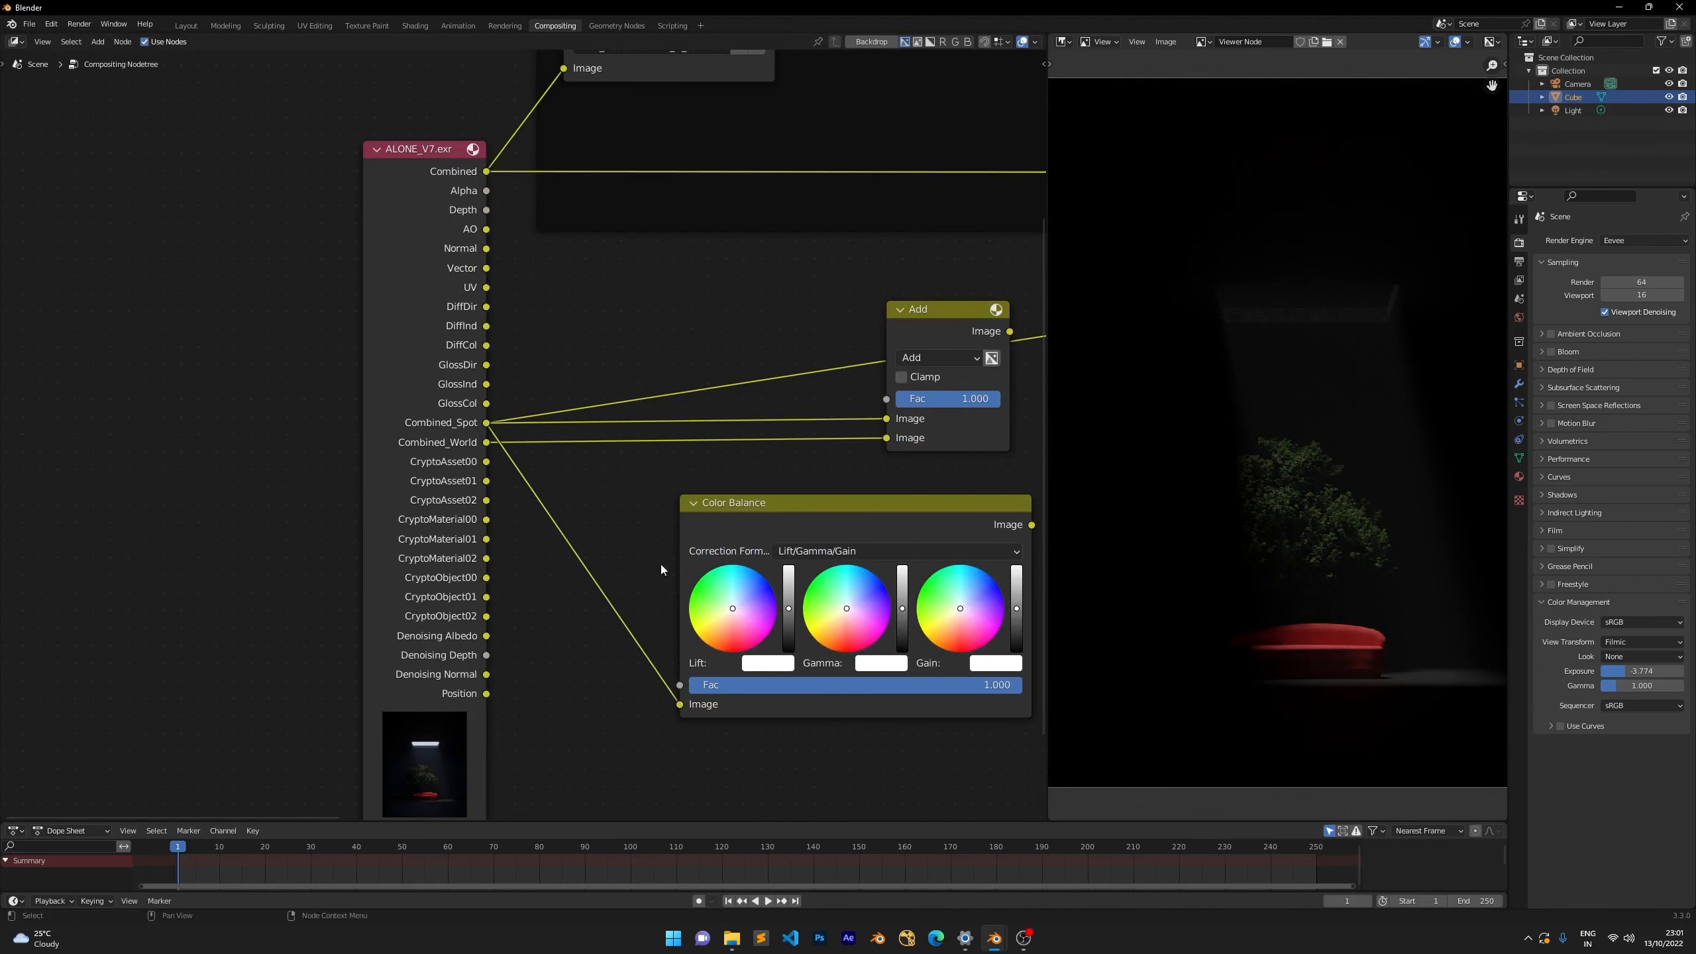
Preview the Color Balance node and shift its Gain colour to a light blue.
middle_drag(879, 534, 724, 495)
ctrl+shift+click(723, 495)
scroll(905, 531, up, 2)
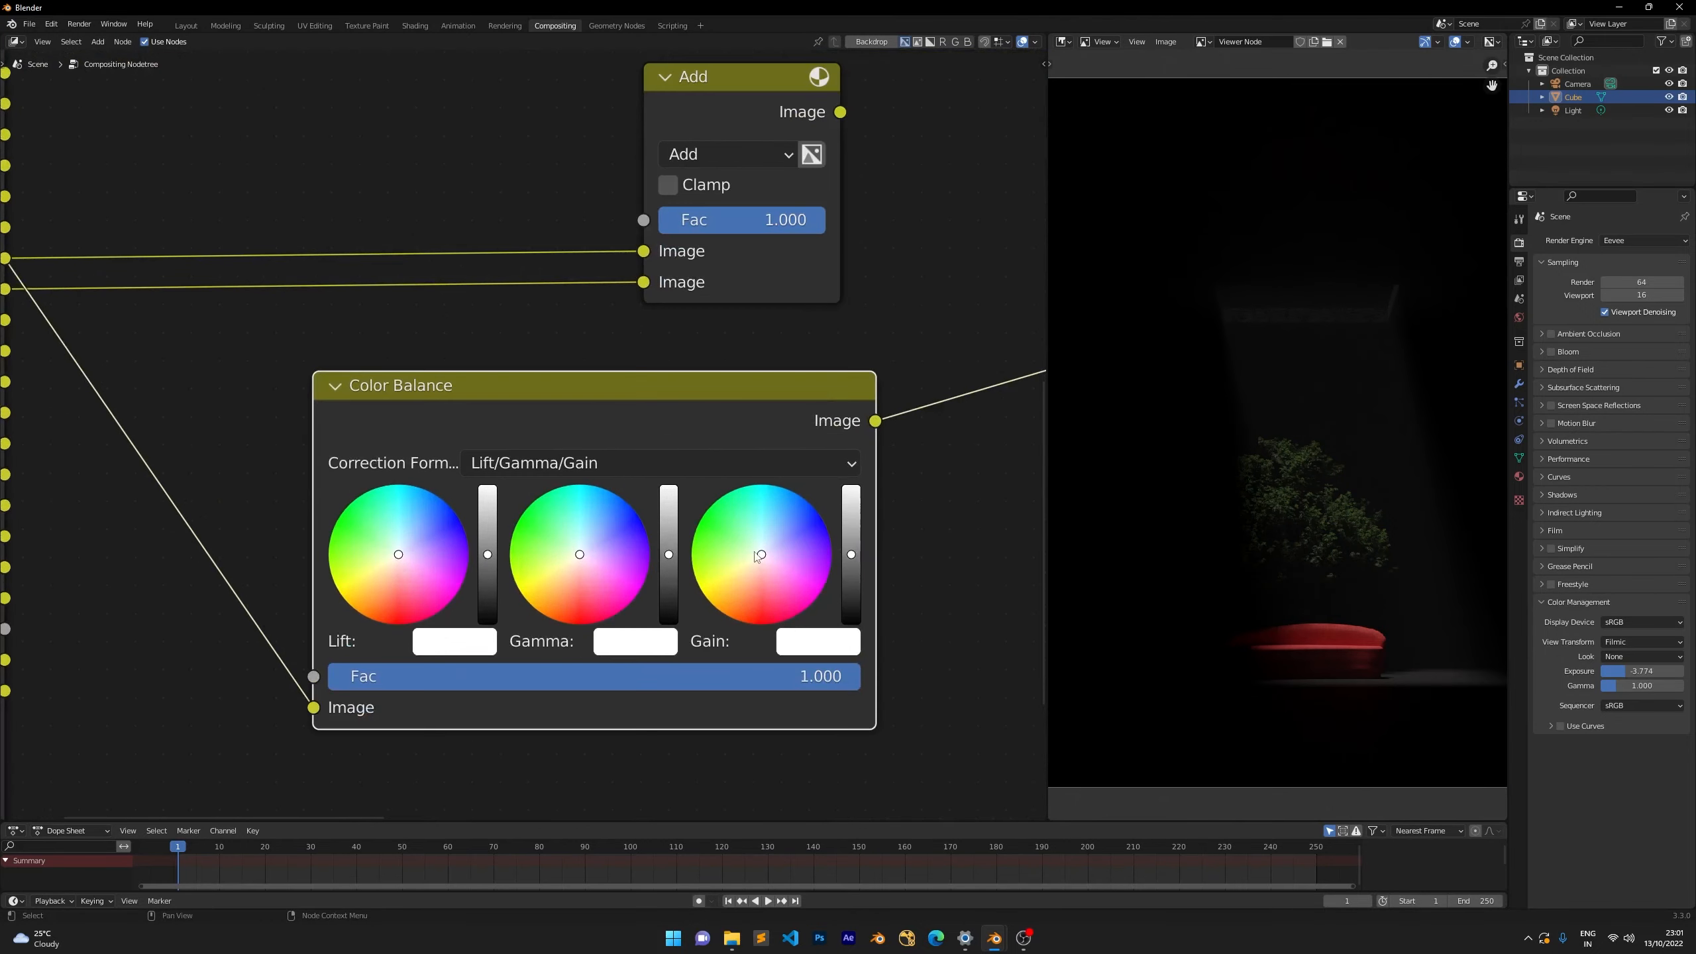
drag(769, 548, 791, 521)
Insert the Color Balance node between Combined_Spot and the Add node, and show the Add output in the viewer.
scroll(562, 333, down, 2)
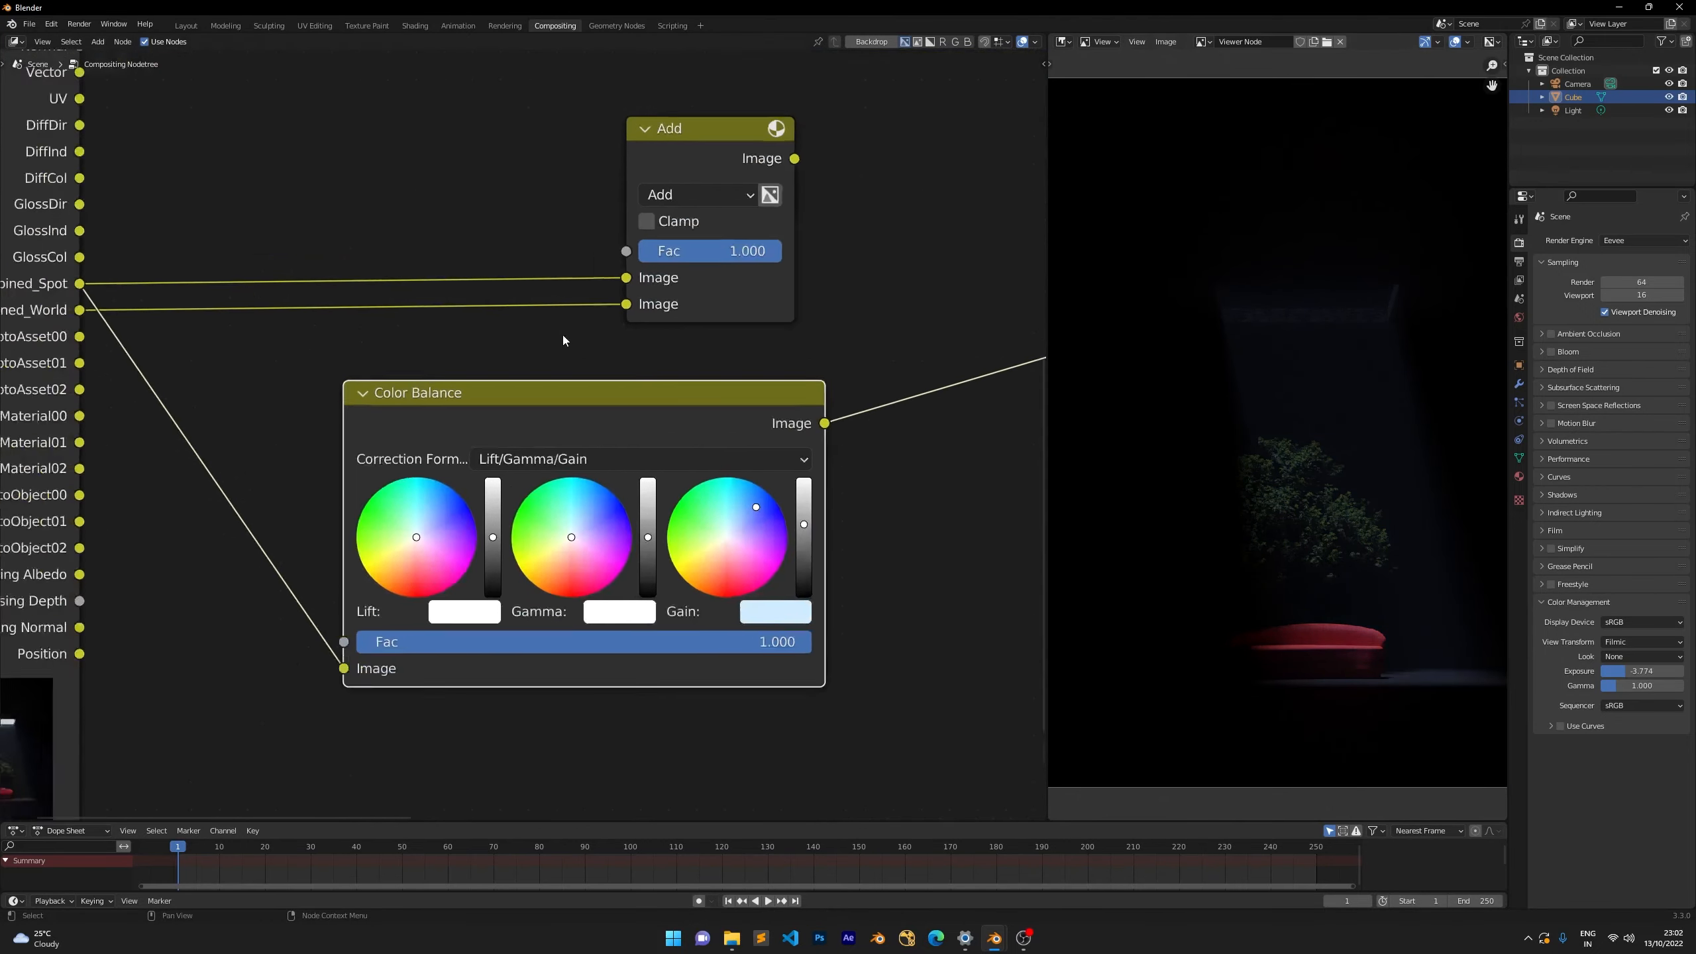
drag(665, 217, 951, 233)
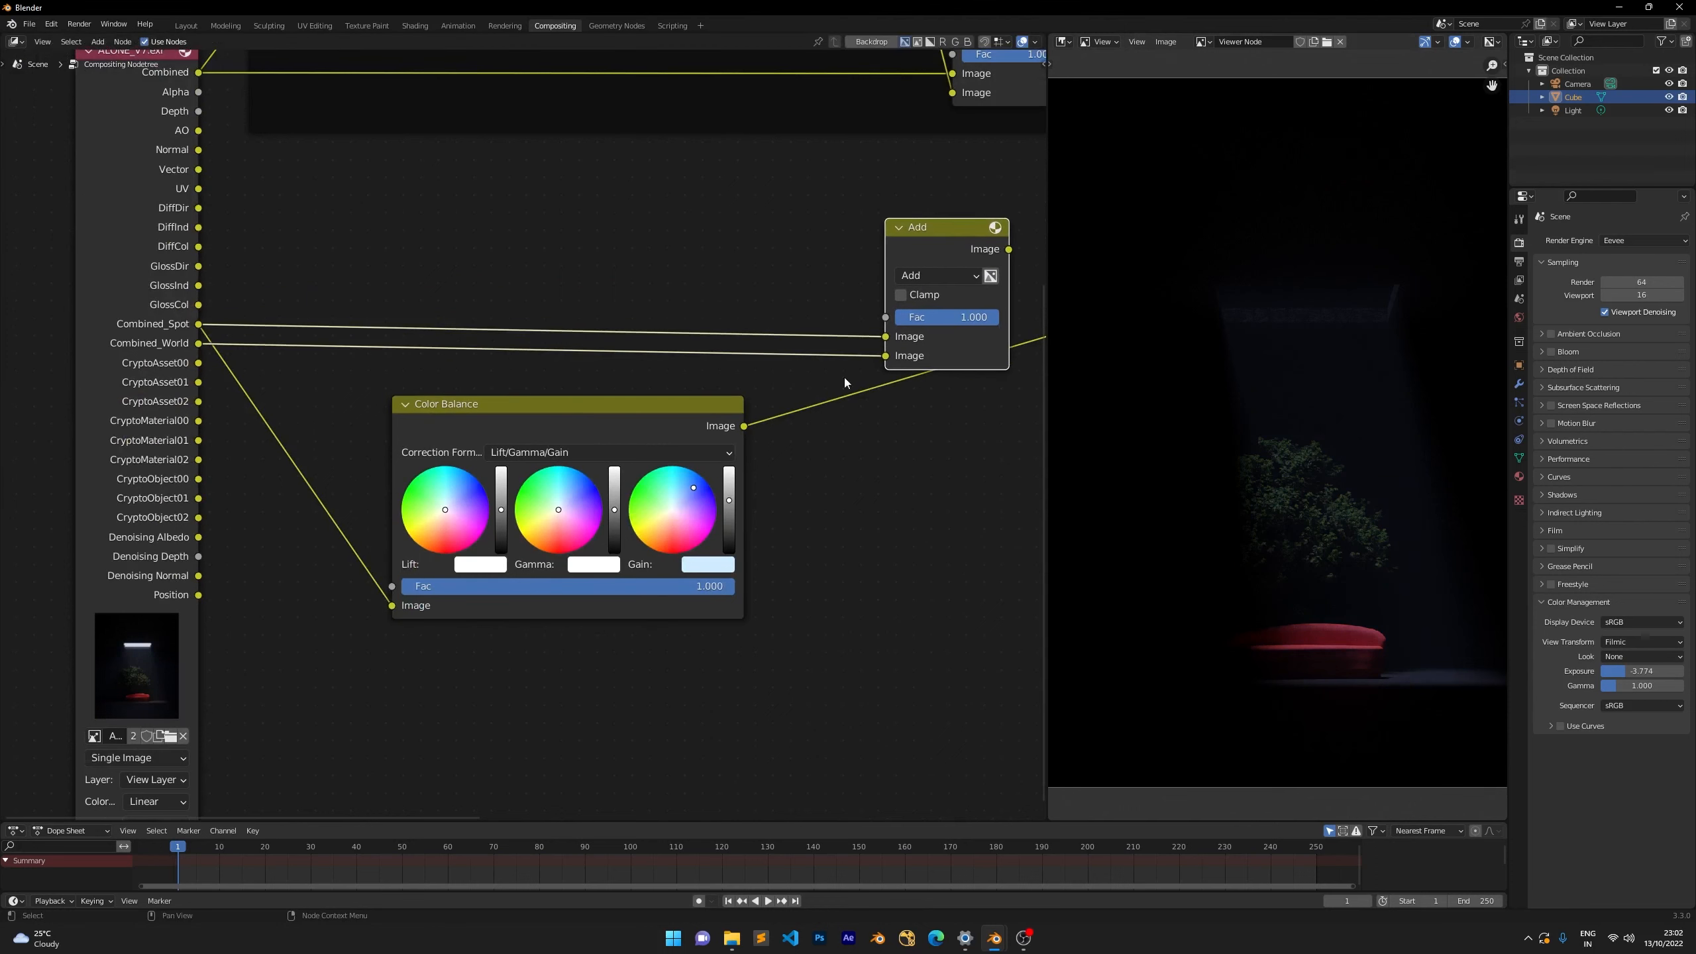
click(734, 434)
drag(649, 429, 642, 190)
click(908, 229)
ctrl+shift+click(909, 231)
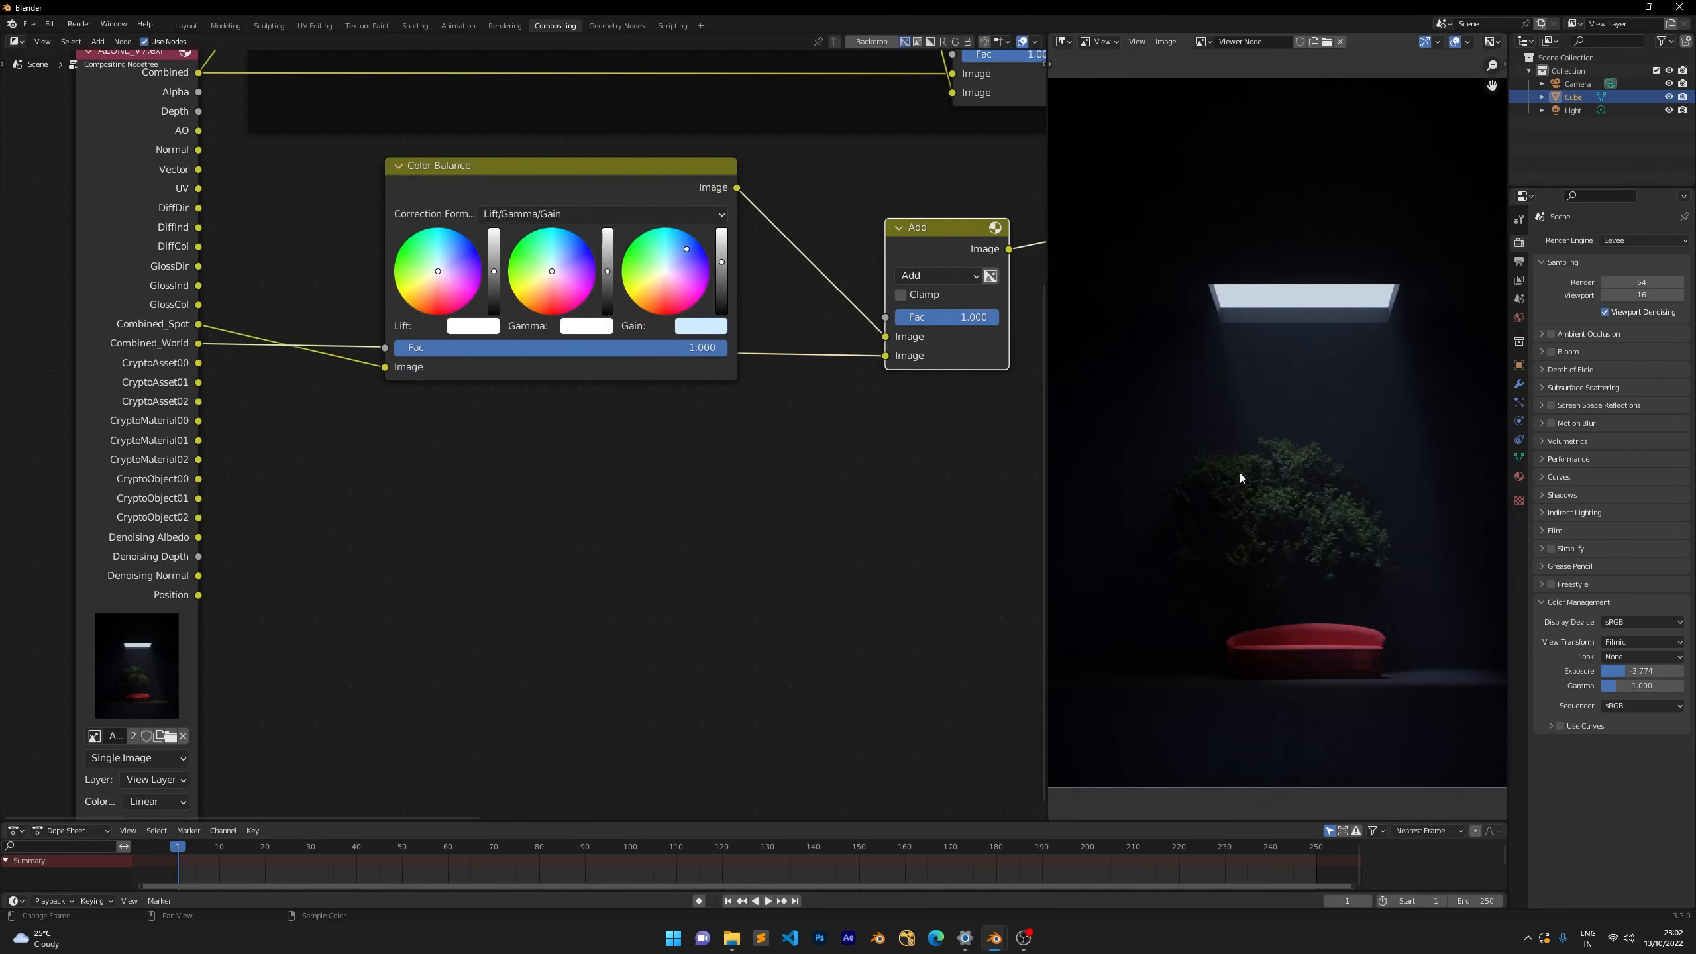
scroll(1307, 571, down, 1)
scroll(640, 235, up, 1)
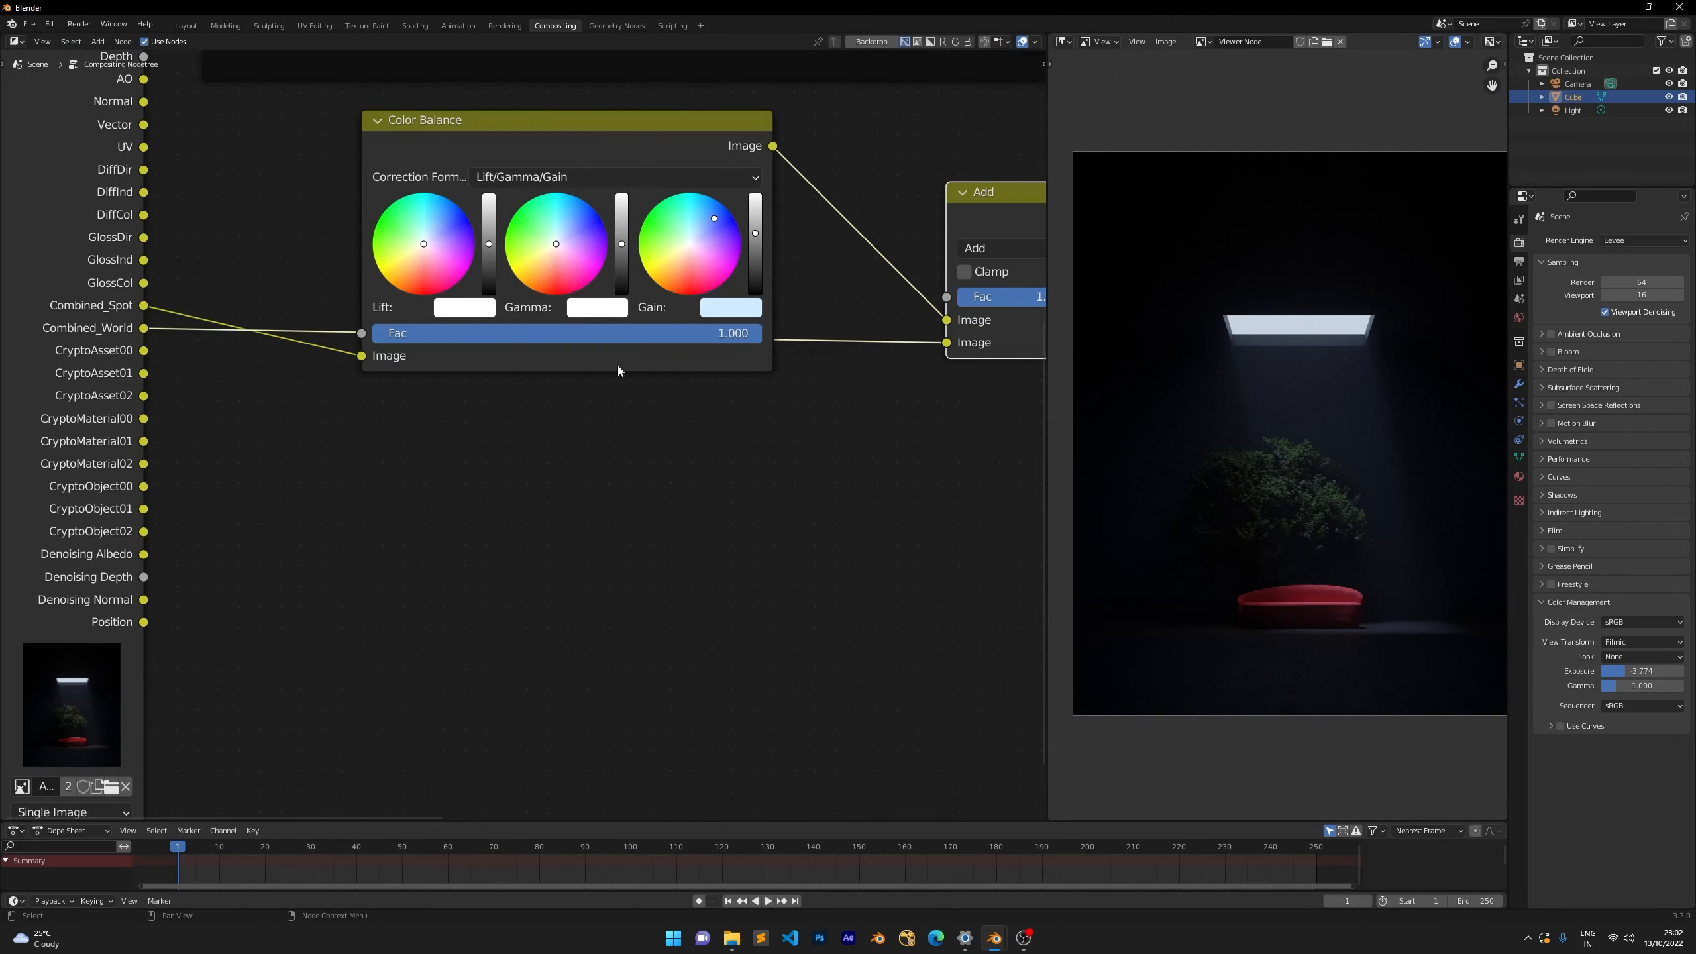
Add two reroute points to the Combined_World link and position them so it runs beneath the Color Balance node.
mouse_move(612, 127)
middle_down()
mouse_move(577, 278)
mouse_move(585, 253)
middle_up()
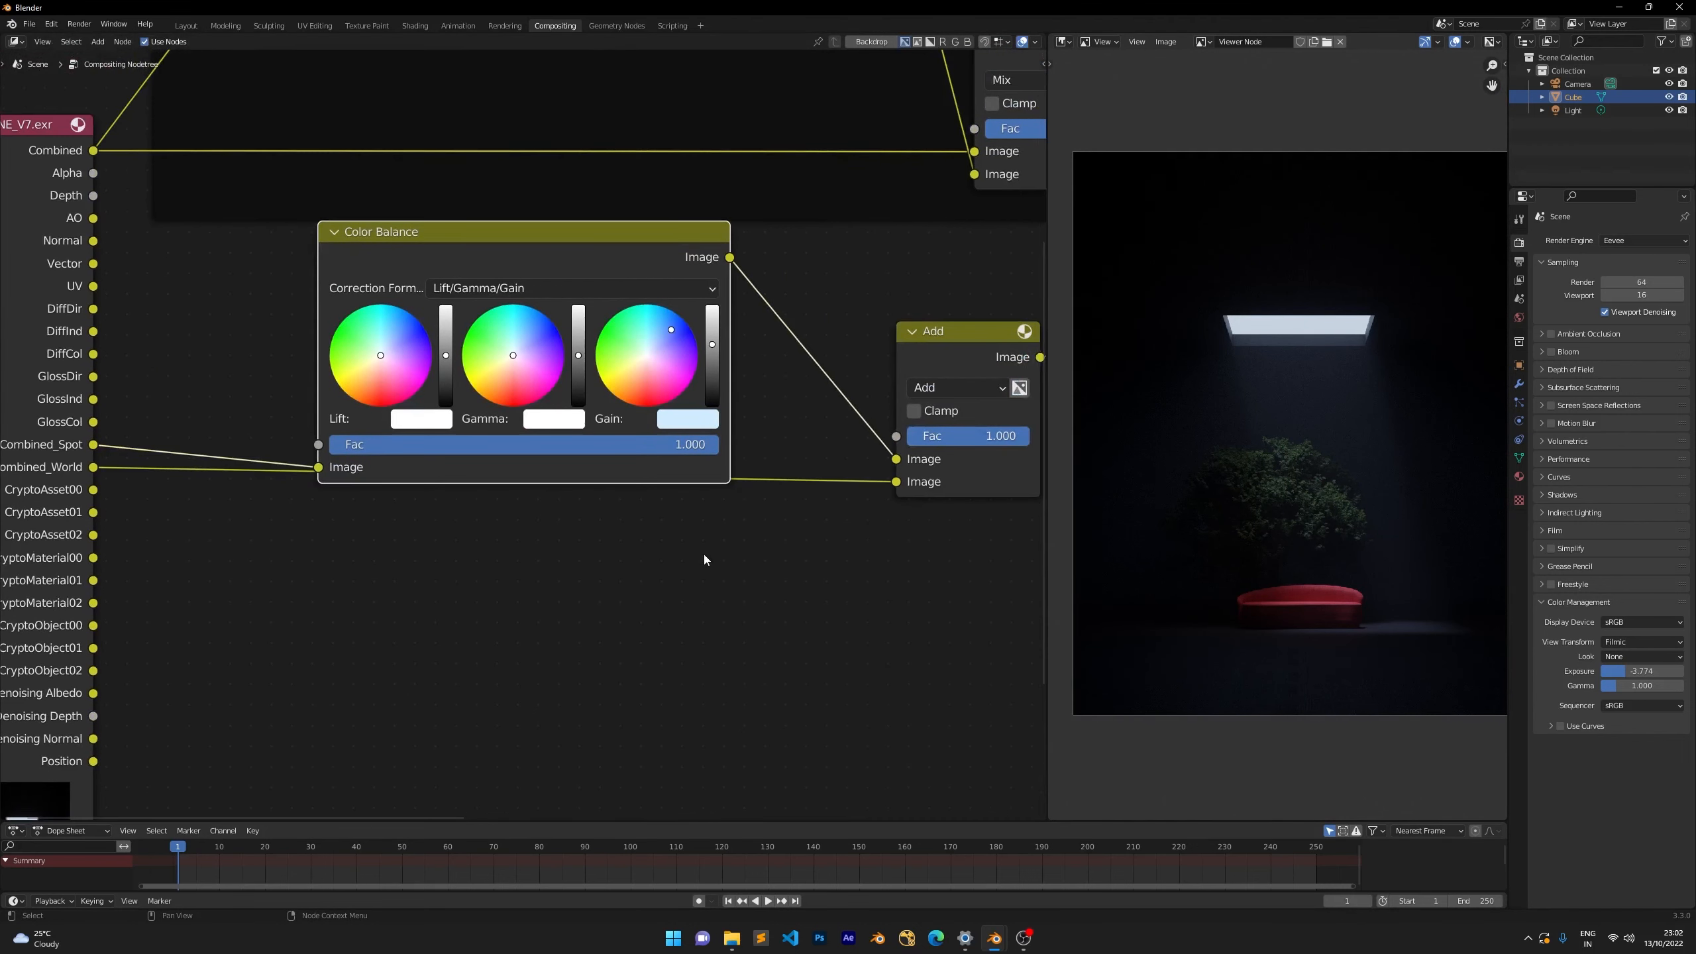
shift+right_drag(708, 552, 797, 461)
drag(783, 480, 245, 531)
shift+right_drag(535, 541, 608, 501)
drag(599, 503, 761, 529)
scroll(794, 420, down, 2)
Move the tree frame and its nodes farther along the tree, clear of the Color Balance and Add nodes.
drag(823, 327, 353, 556)
mouse_move(803, 387)
mouse_down()
mouse_move(781, 410)
mouse_move(799, 386)
mouse_up()
click(818, 324)
scroll(819, 326, down, 4)
scroll(819, 327, down, 1)
drag(769, 191, 187, 431)
drag(372, 228, 787, 222)
click(509, 459)
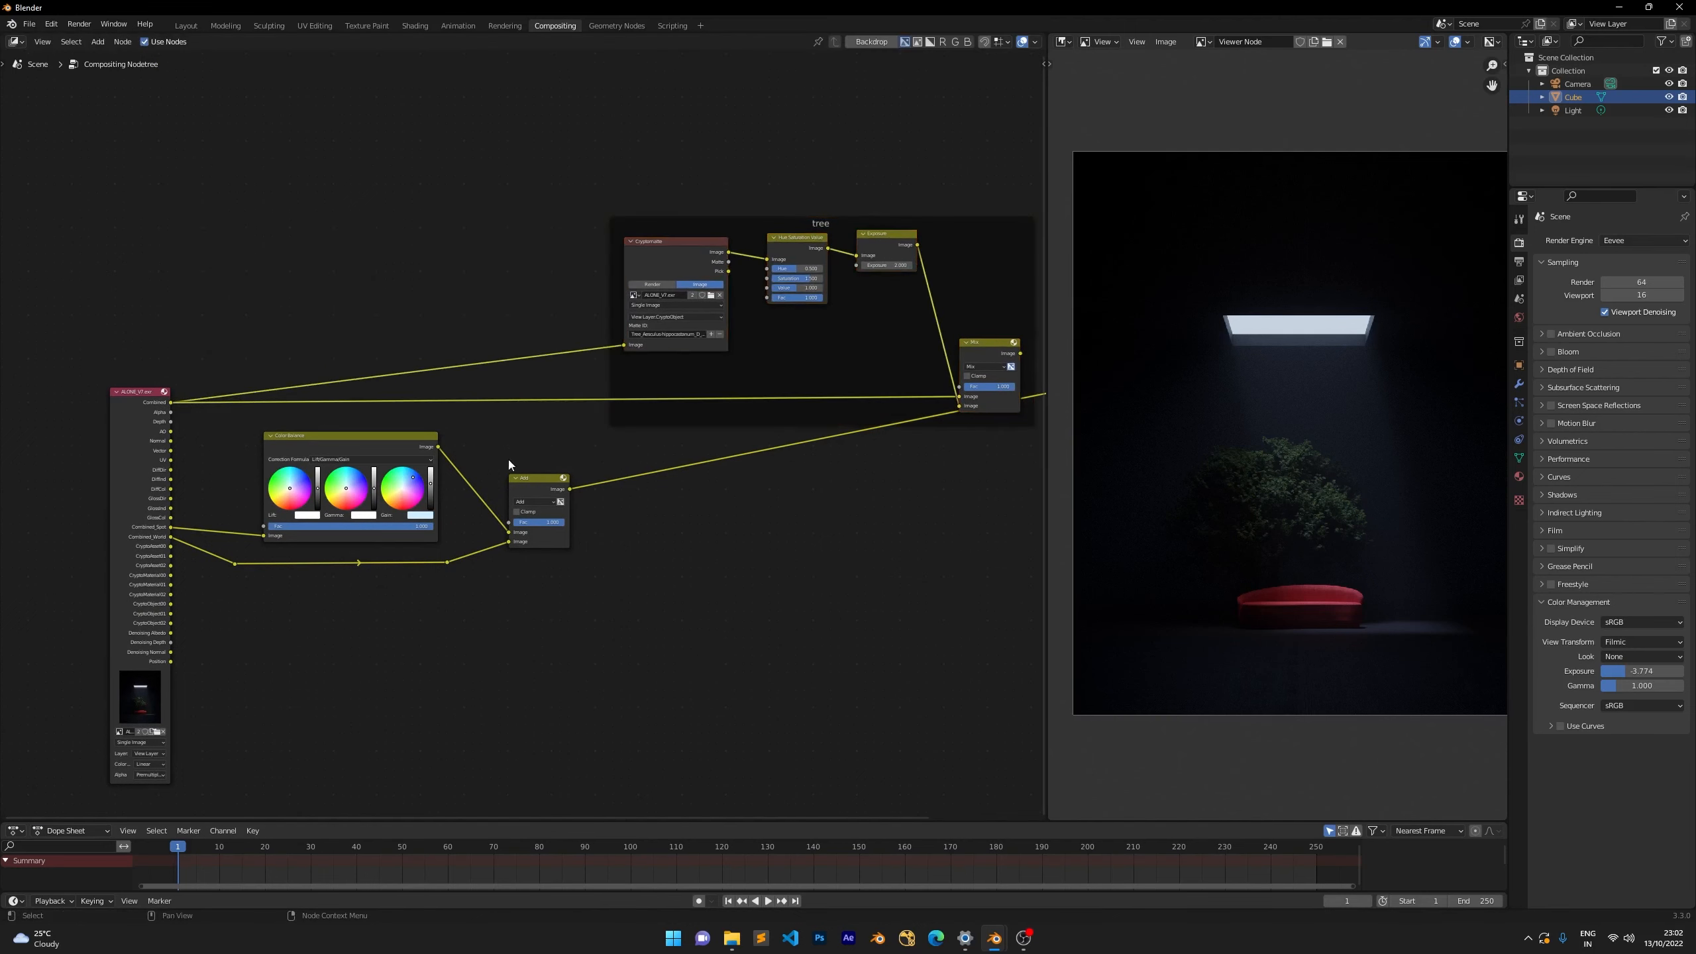
Feed the Add output into the tree frame's Cryptomatte and first Mix image inputs, and inspect the Mix result in the viewer.
scroll(533, 478, up, 3)
scroll(561, 435, down, 2)
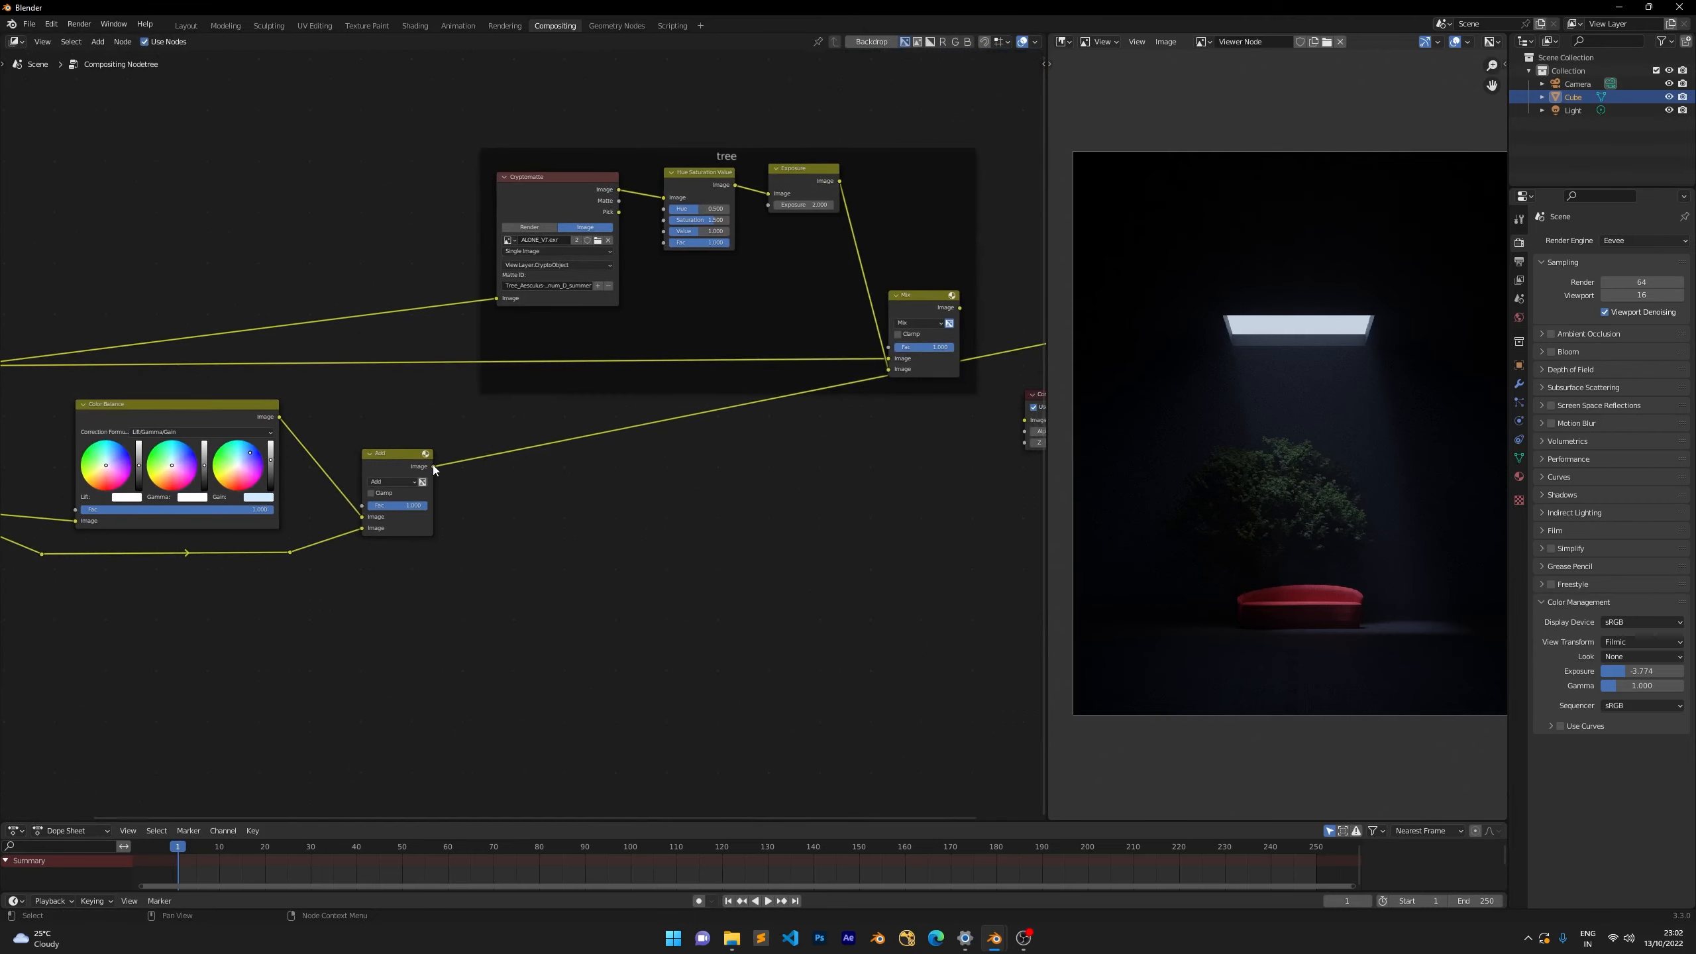
drag(434, 468, 888, 359)
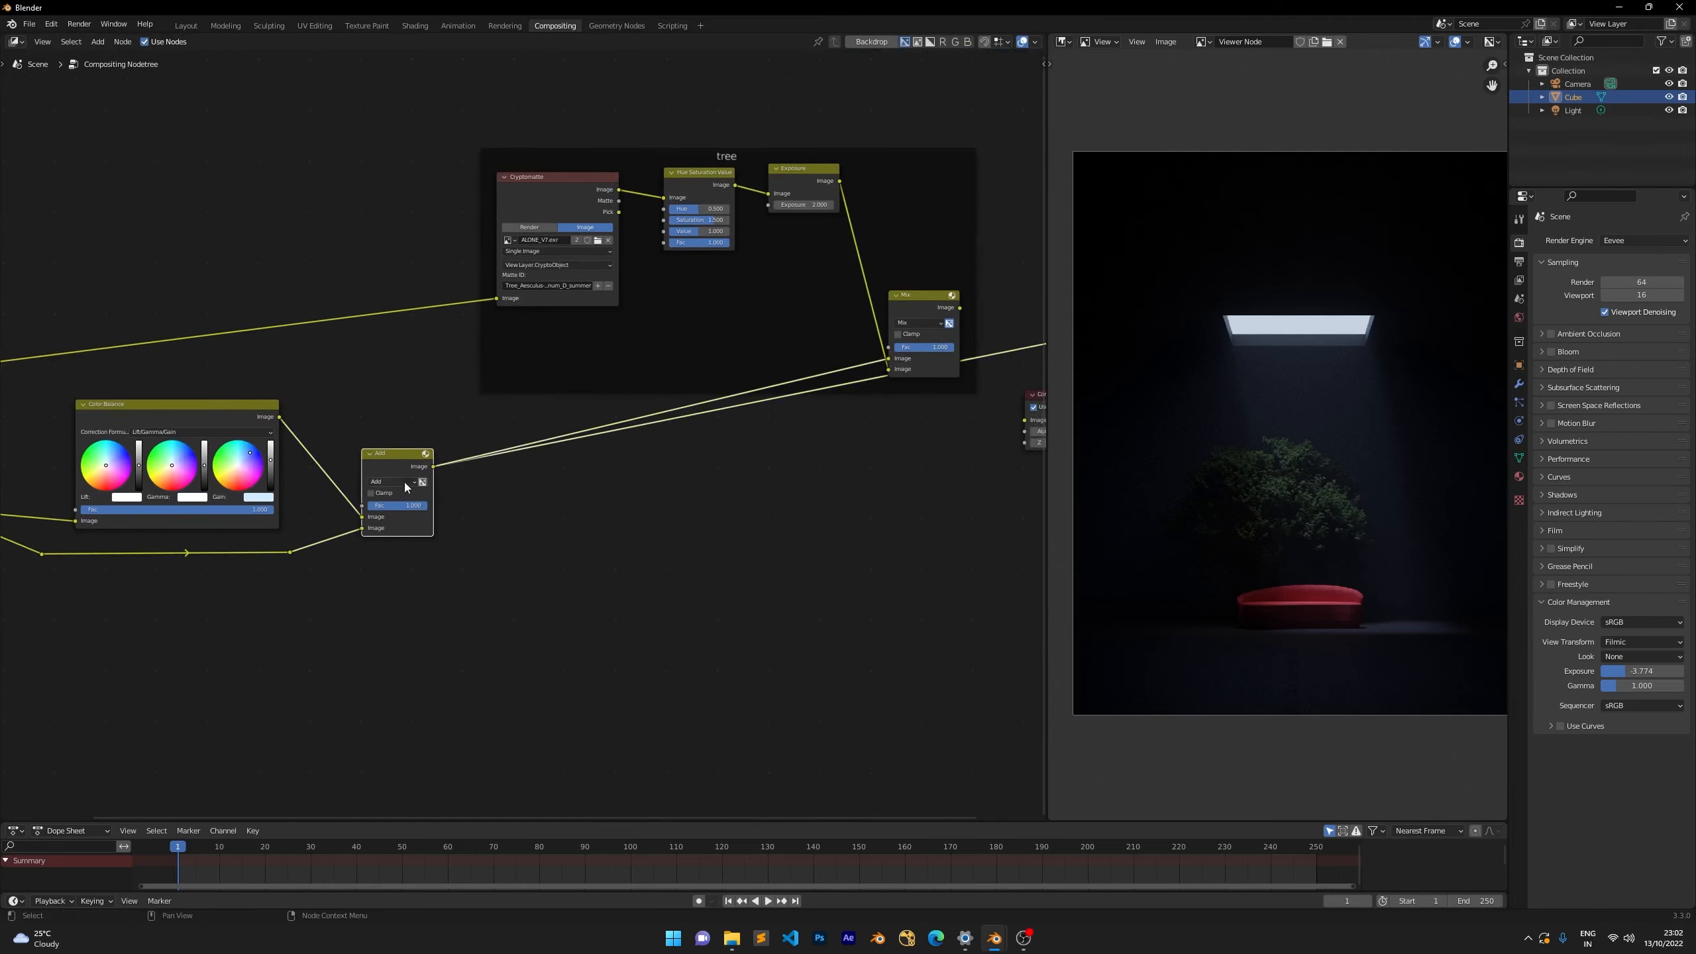
drag(431, 466, 497, 299)
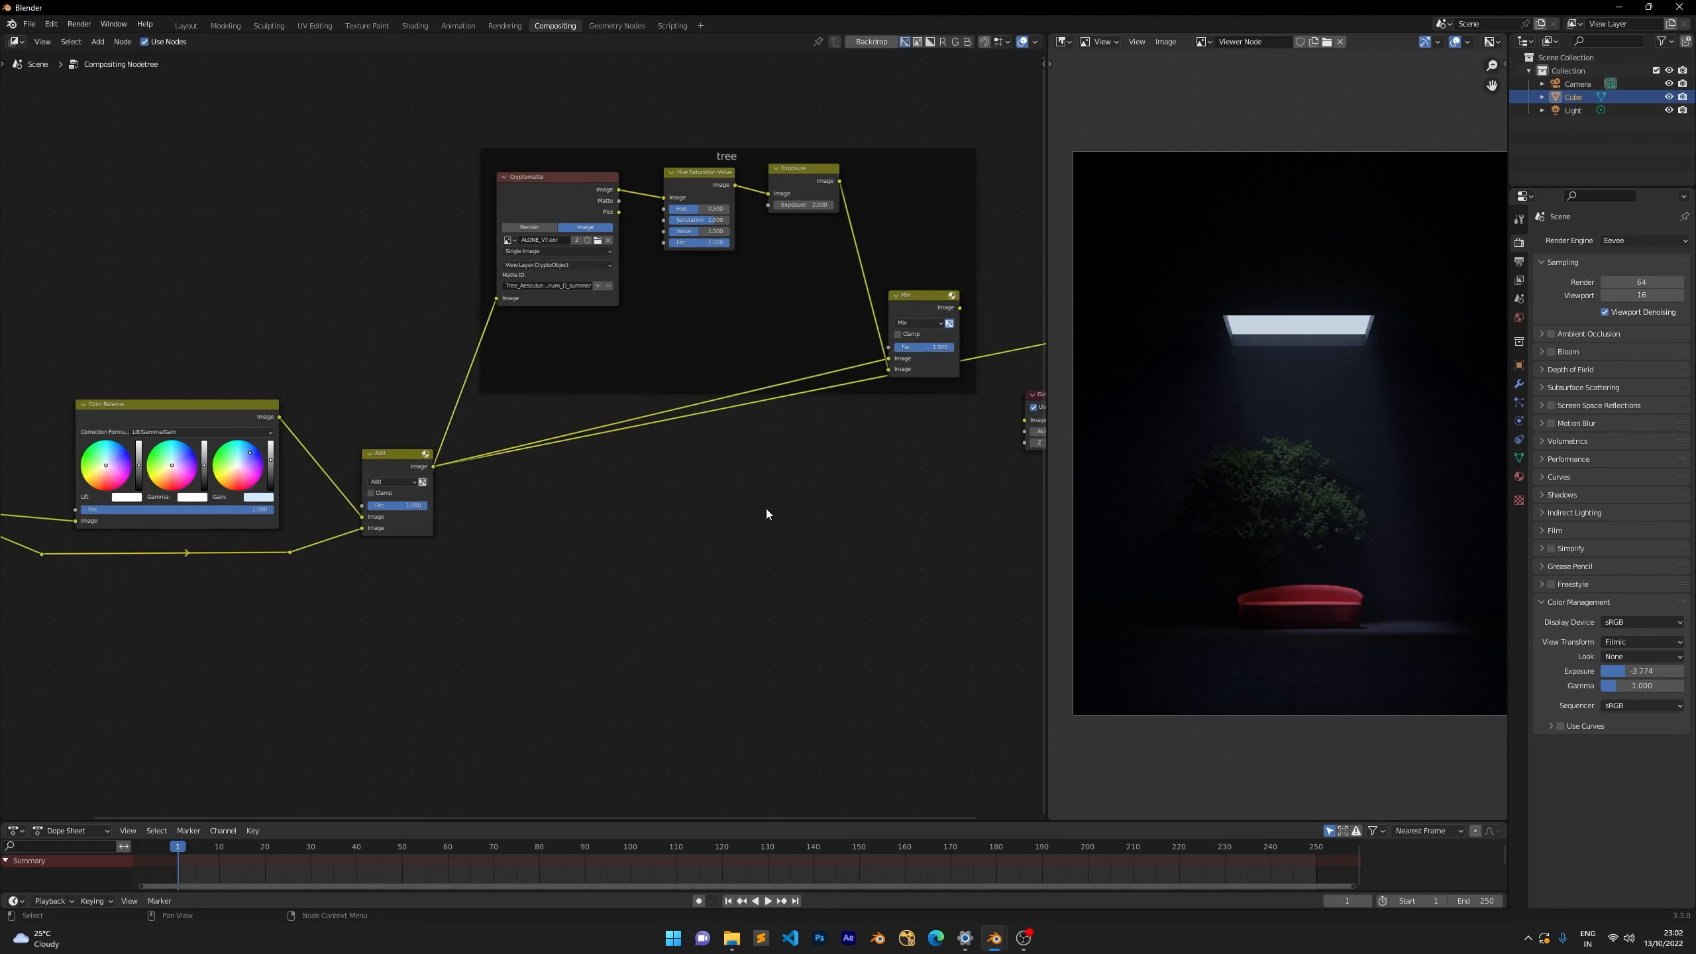
ctrl+shift+click(920, 302)
scroll(1213, 566, up, 5)
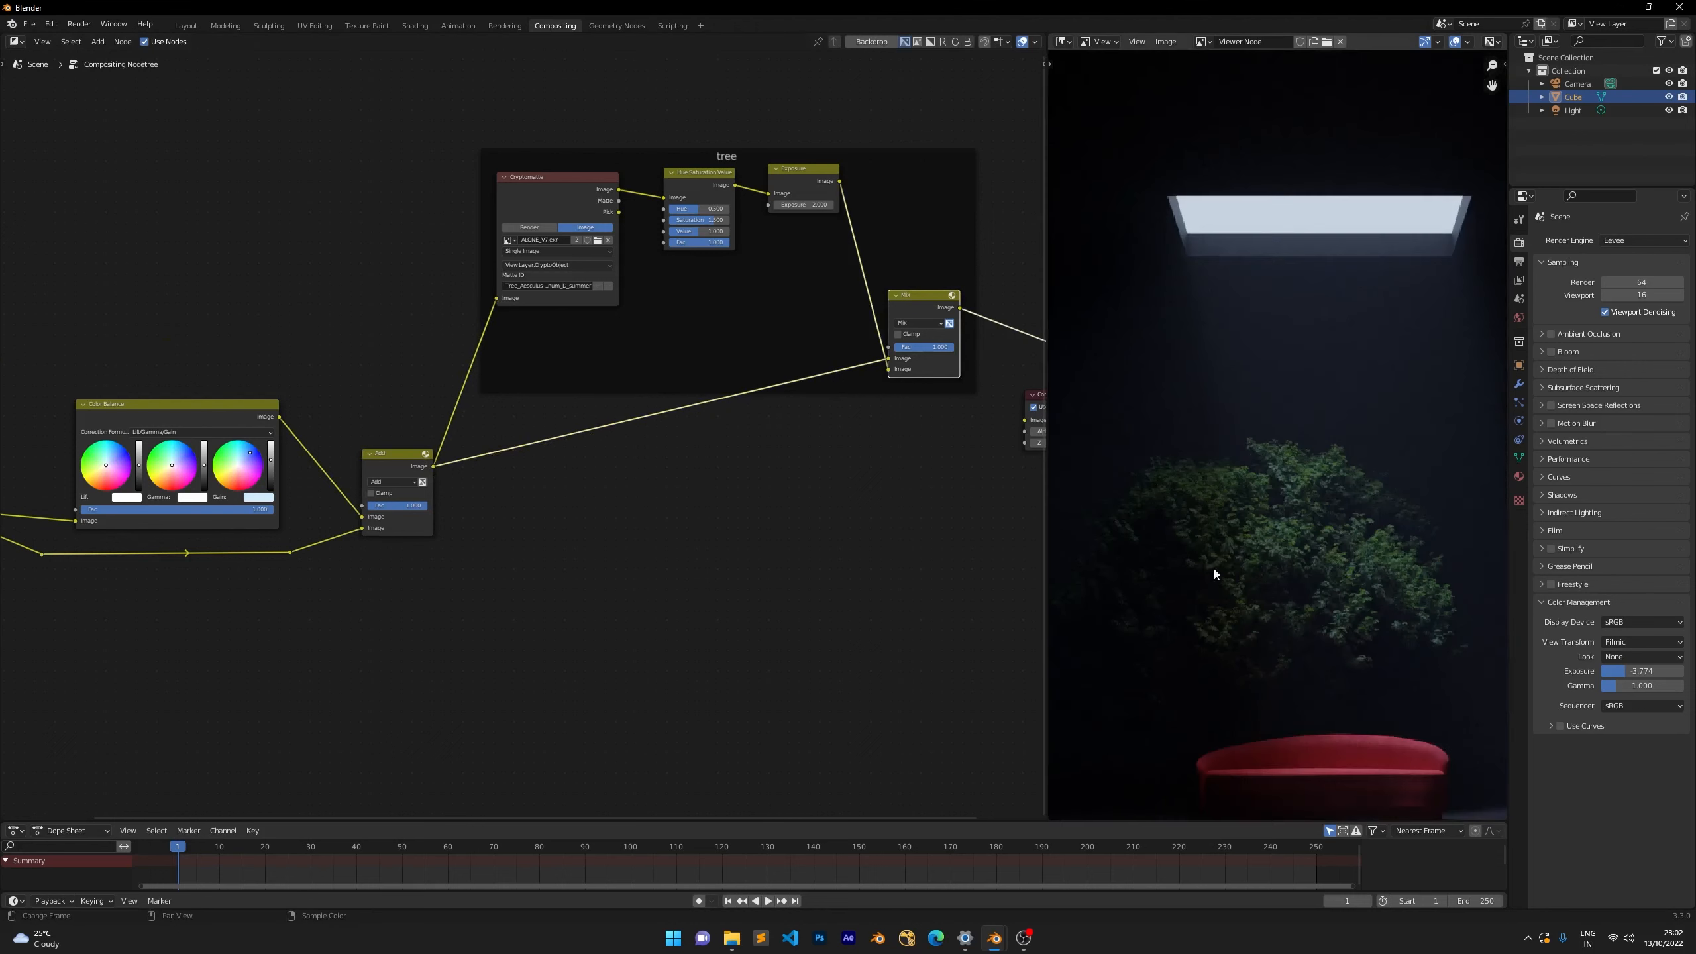
scroll(1239, 406, down, 1)
scroll(1226, 385, down, 2)
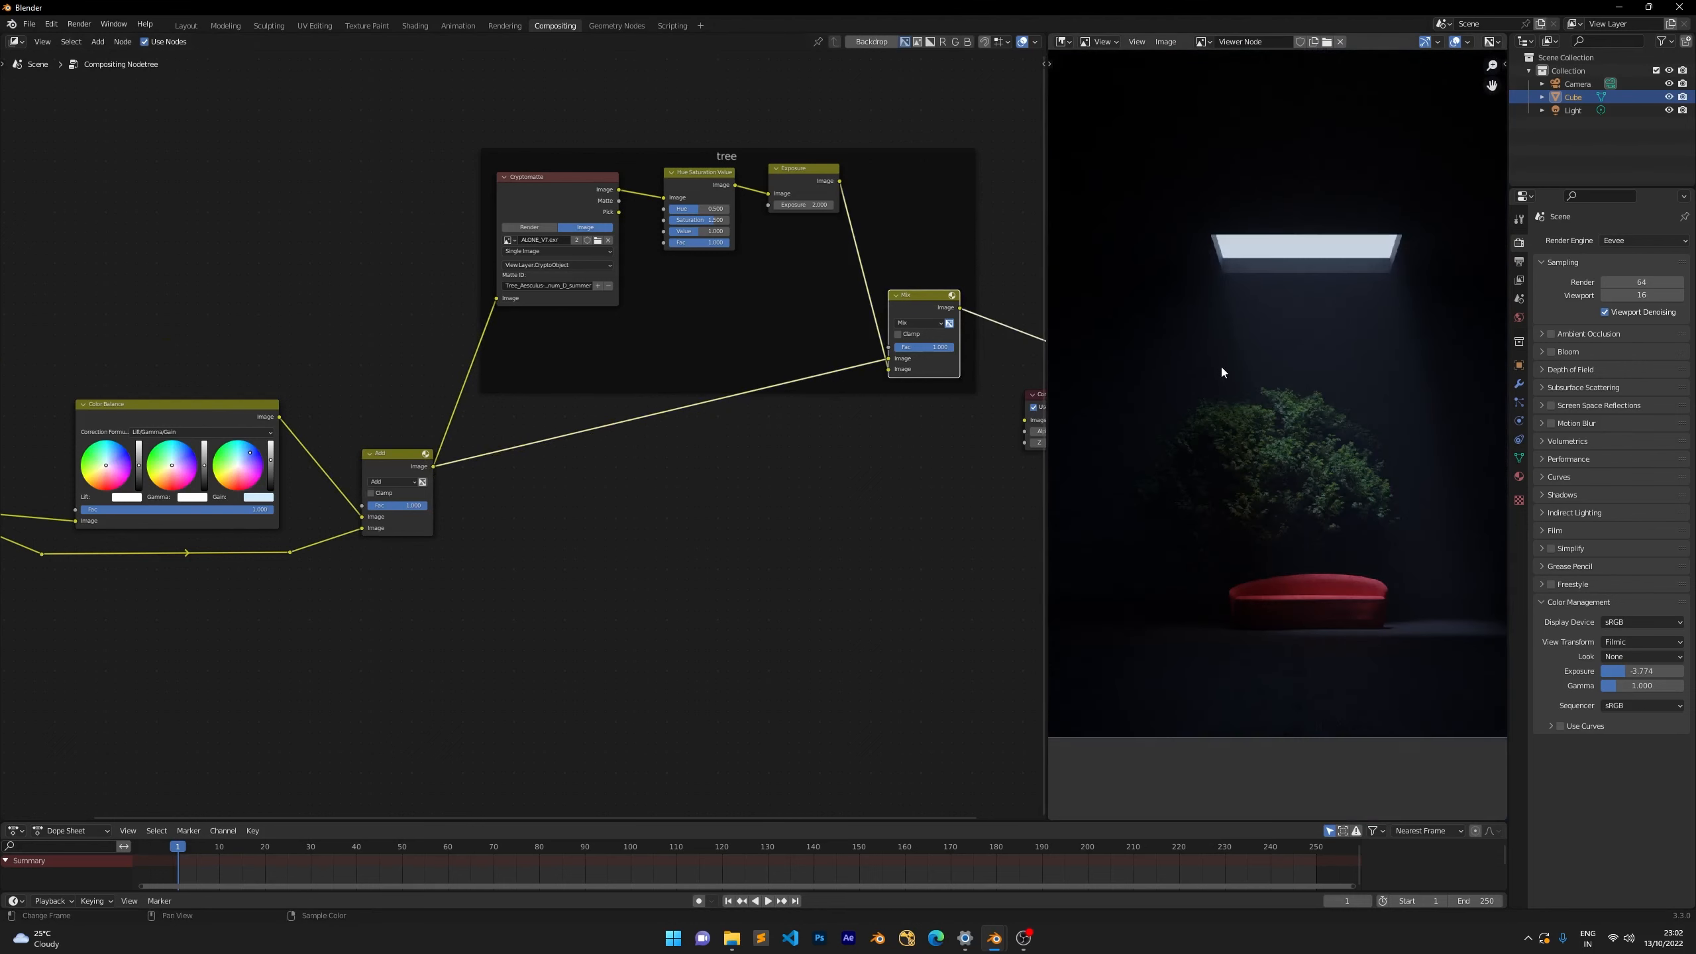
scroll(1201, 353, up, 3)
scroll(1165, 324, down, 3)
Mute and unmute the Color Balance node to compare the image with and without the blue spot light.
middle_drag(535, 508, 787, 493)
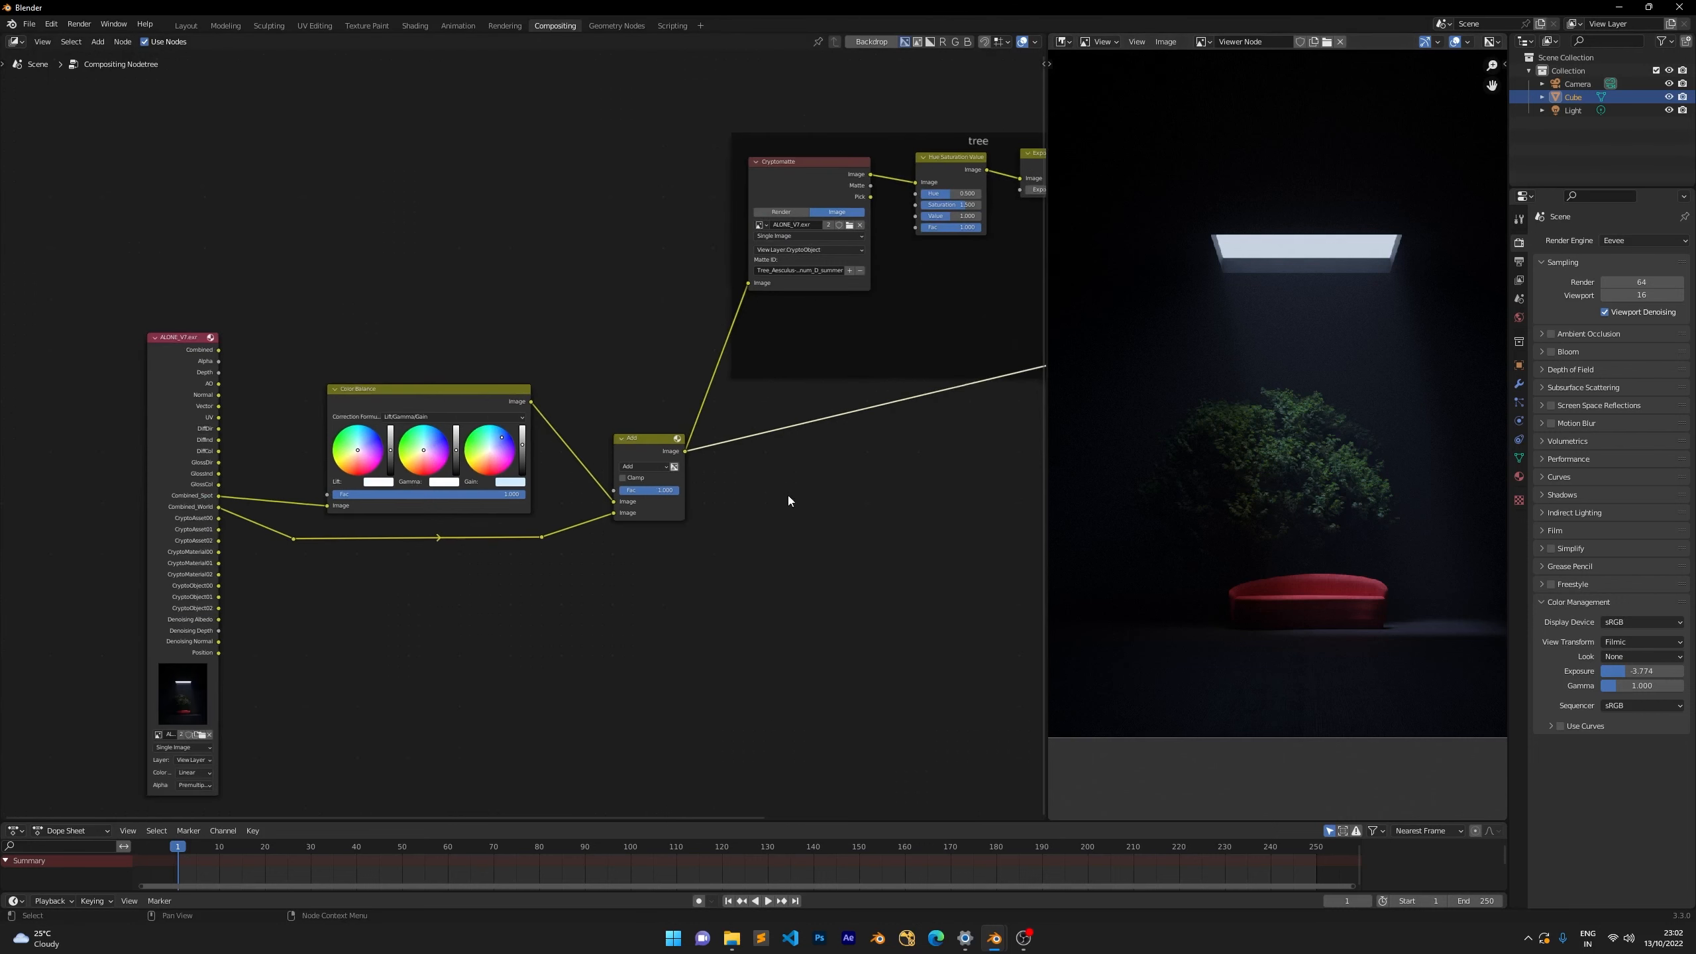
click(467, 397)
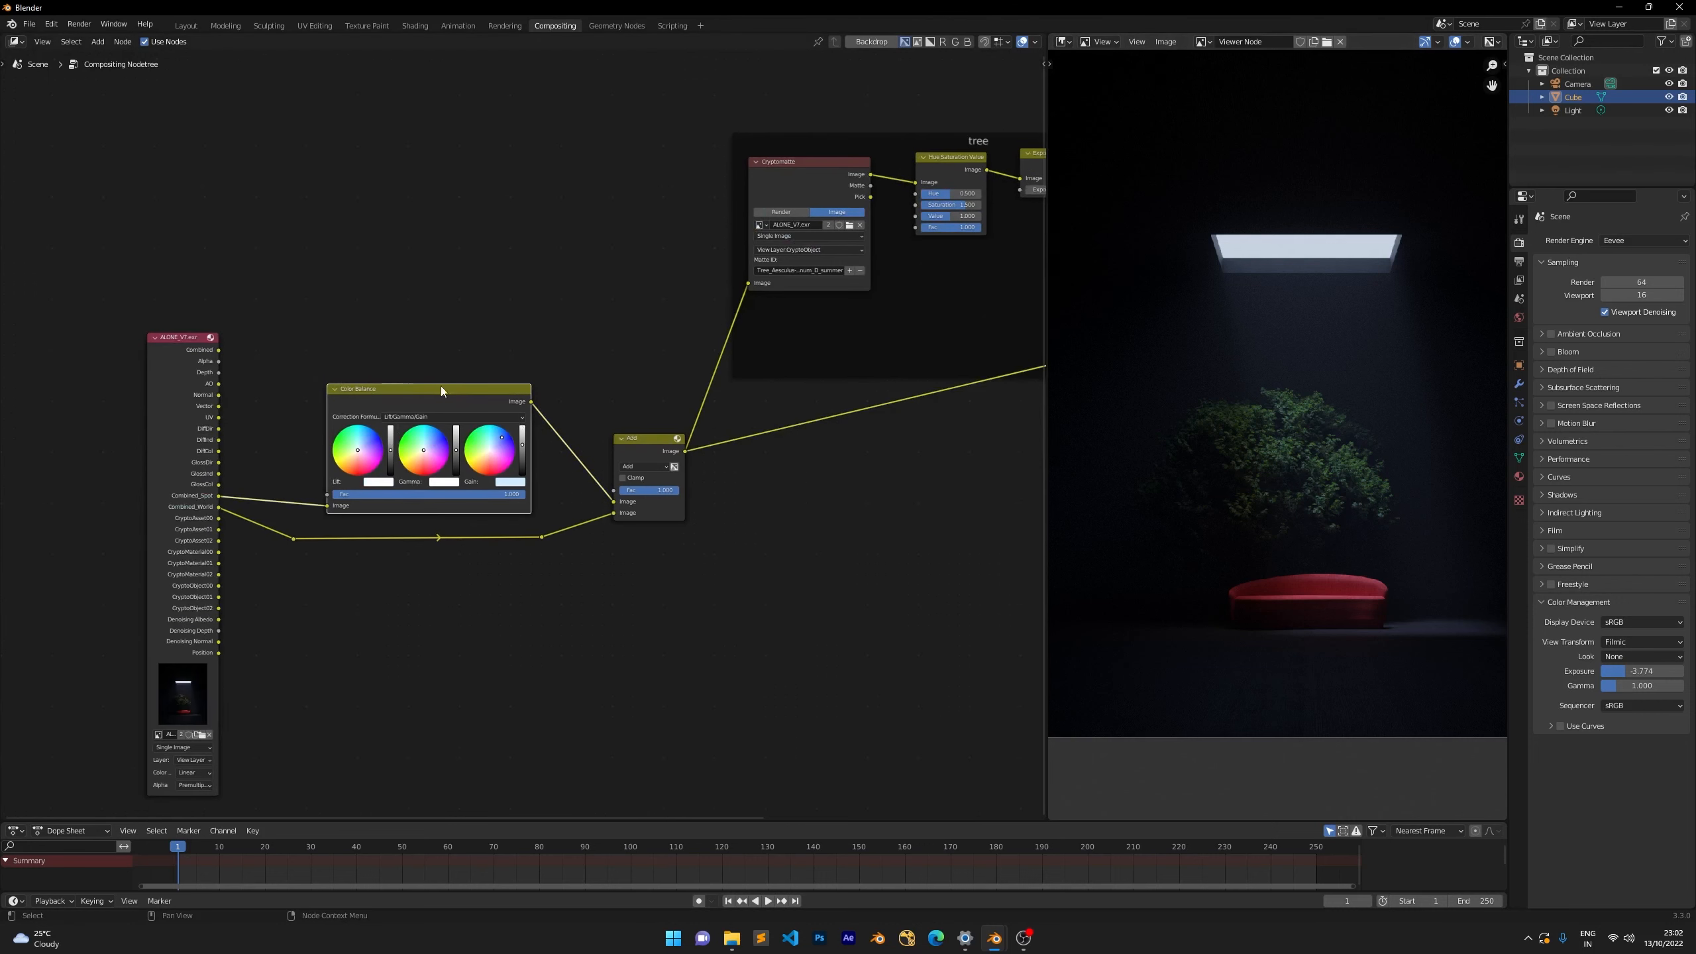
drag(441, 391, 404, 398)
key(m)
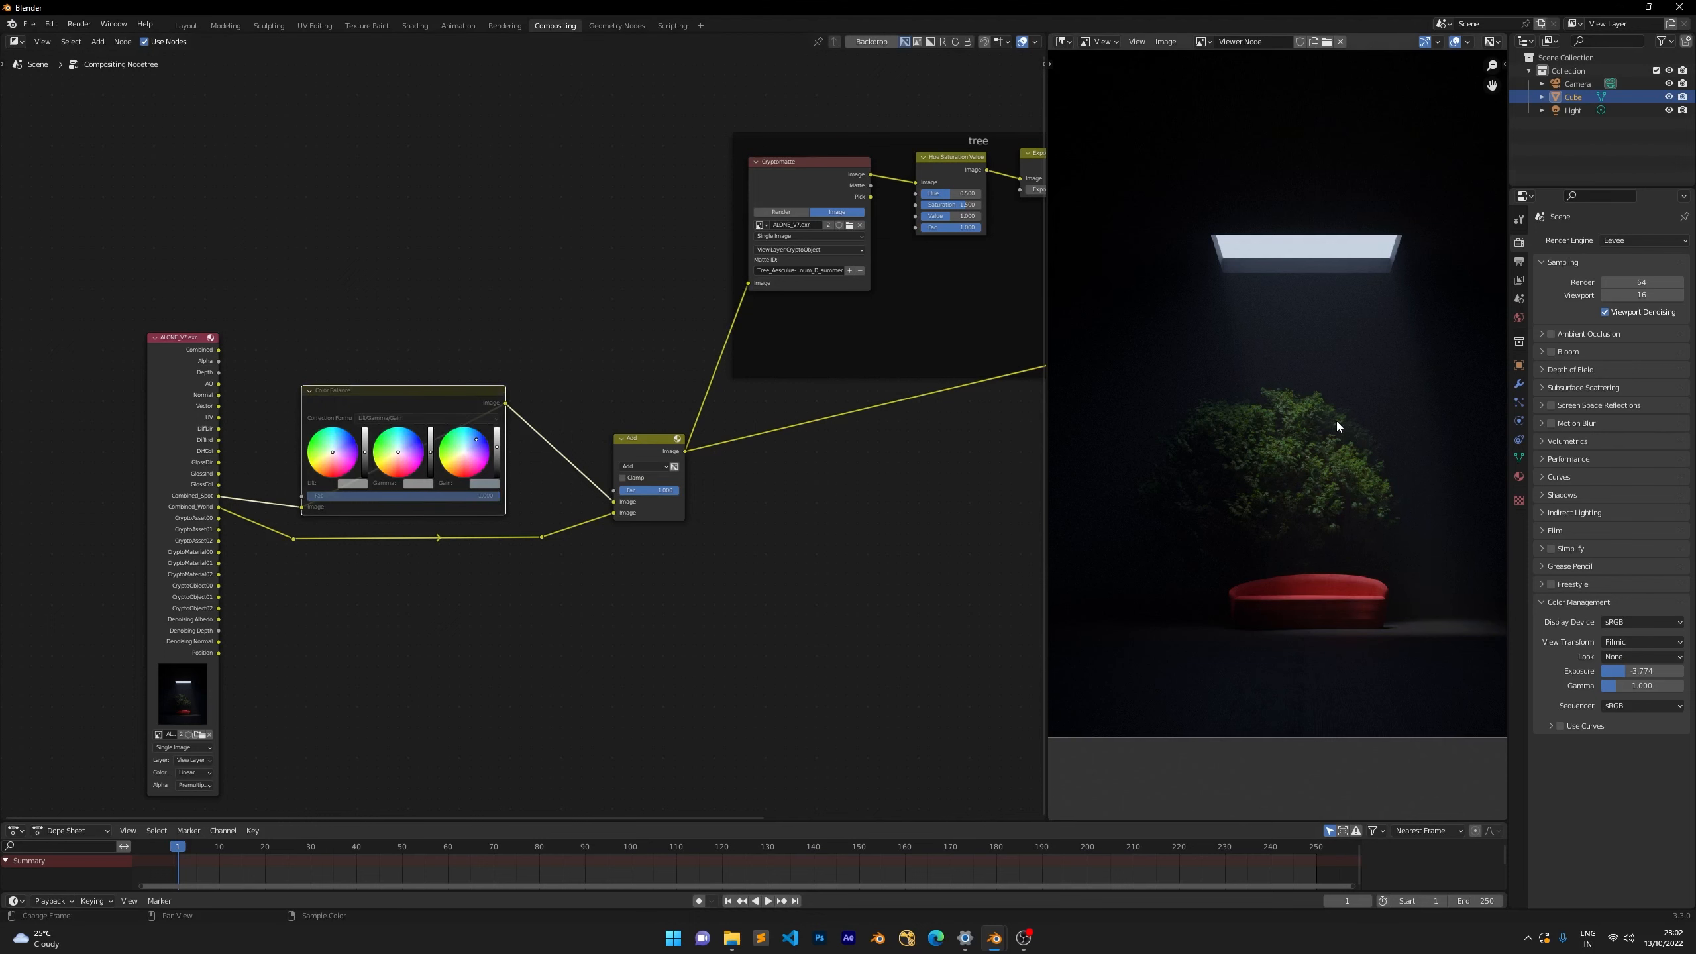
key(m)
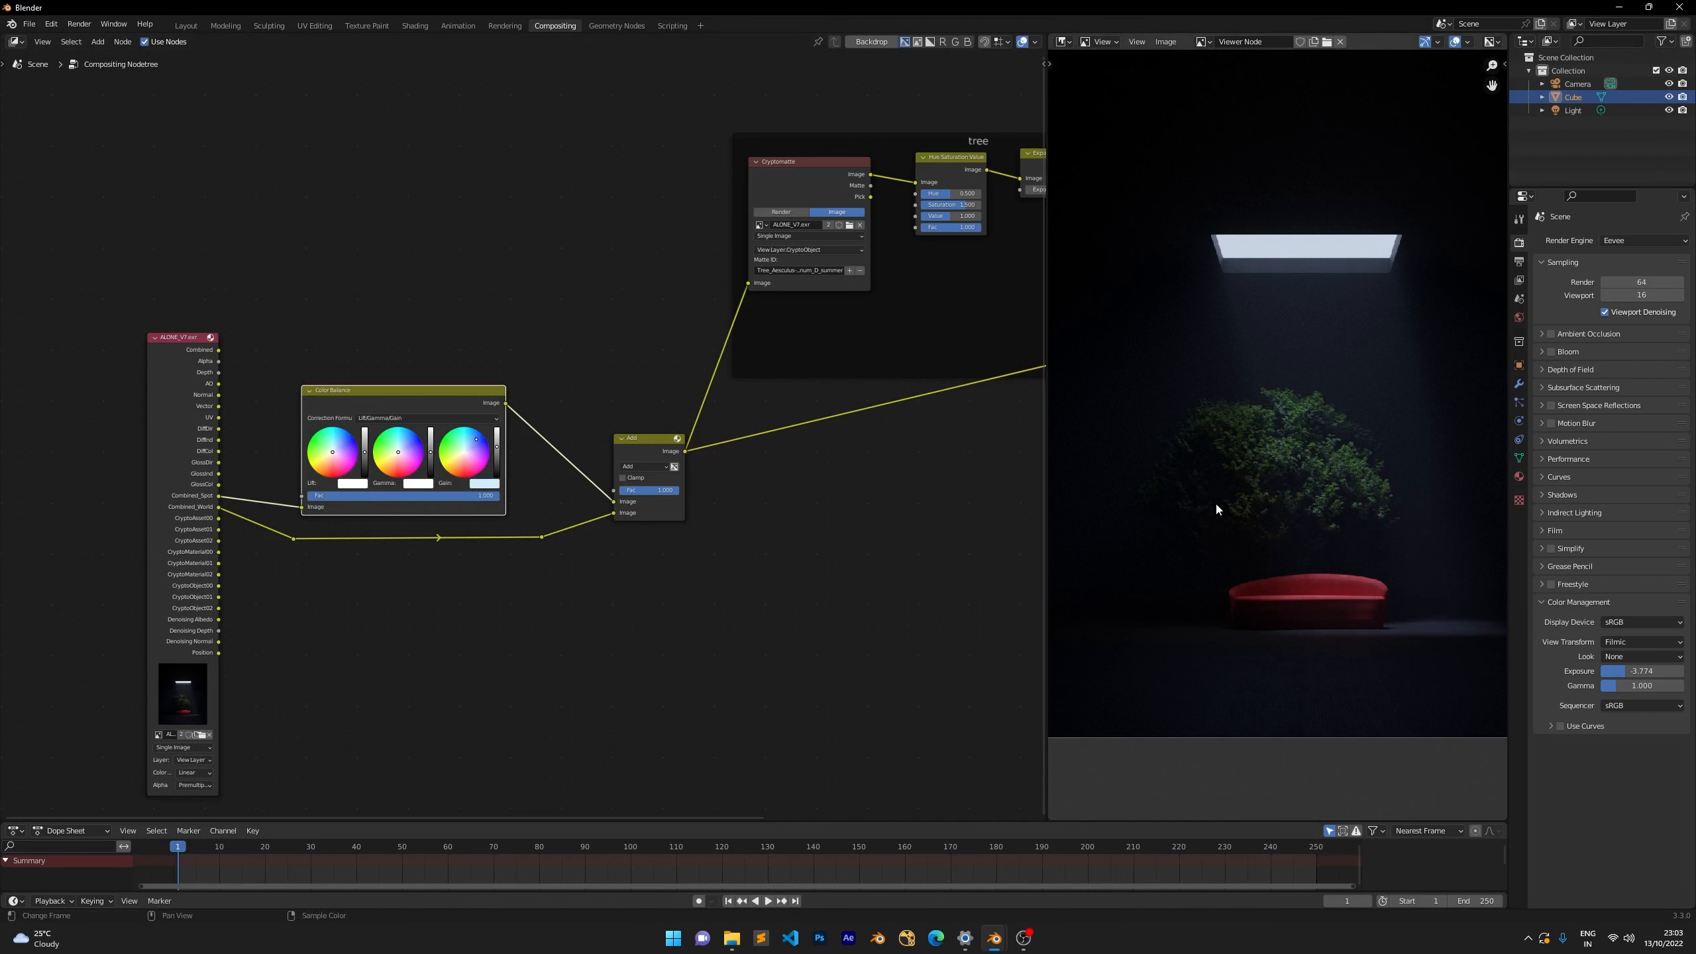
scroll(737, 485, down, 2)
middle_drag(736, 485, 531, 490)
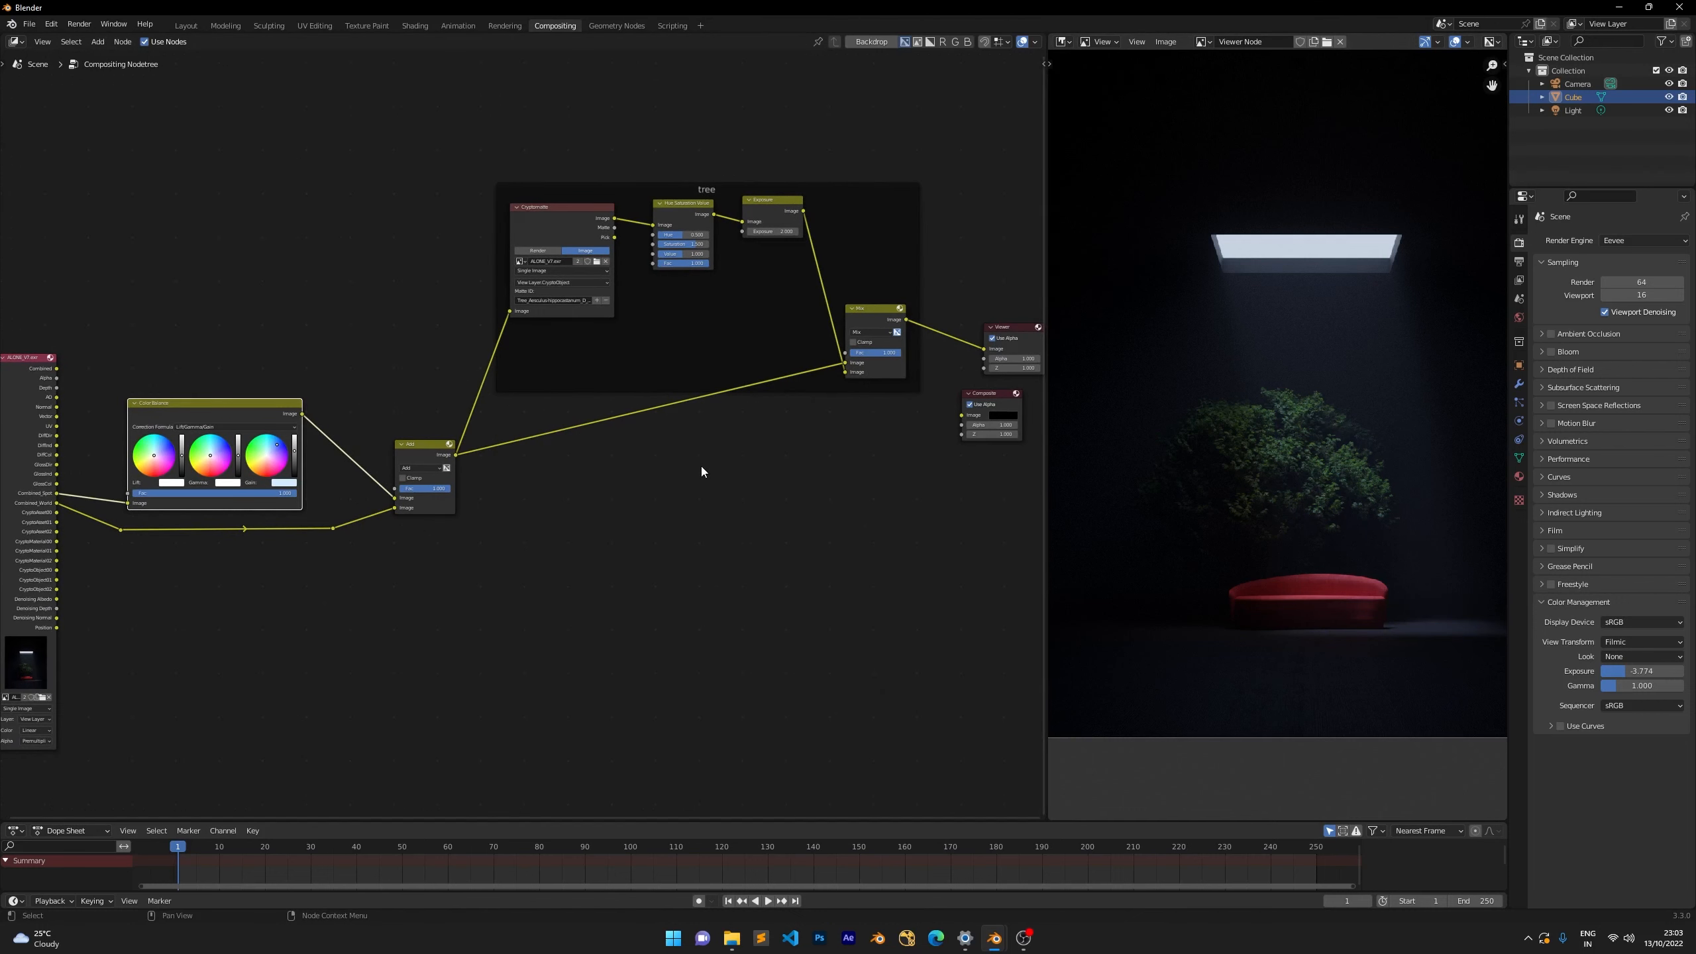
middle_drag(346, 348, 453, 332)
scroll(588, 355, up, 3)
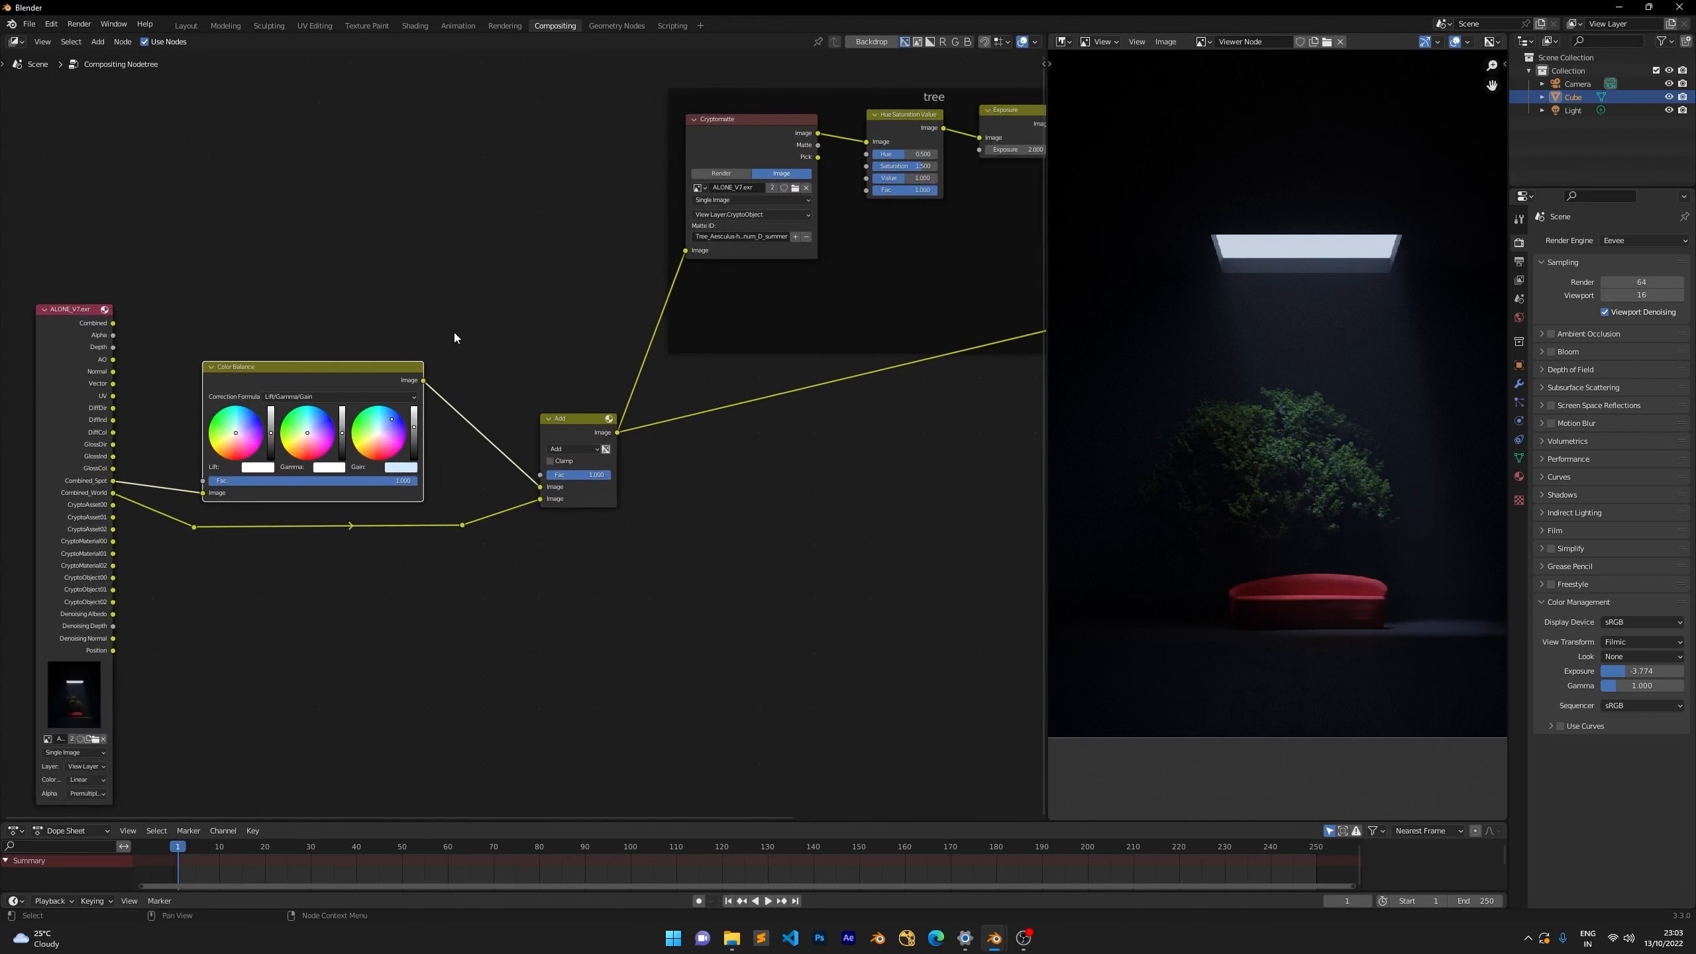
scroll(467, 337, down, 1)
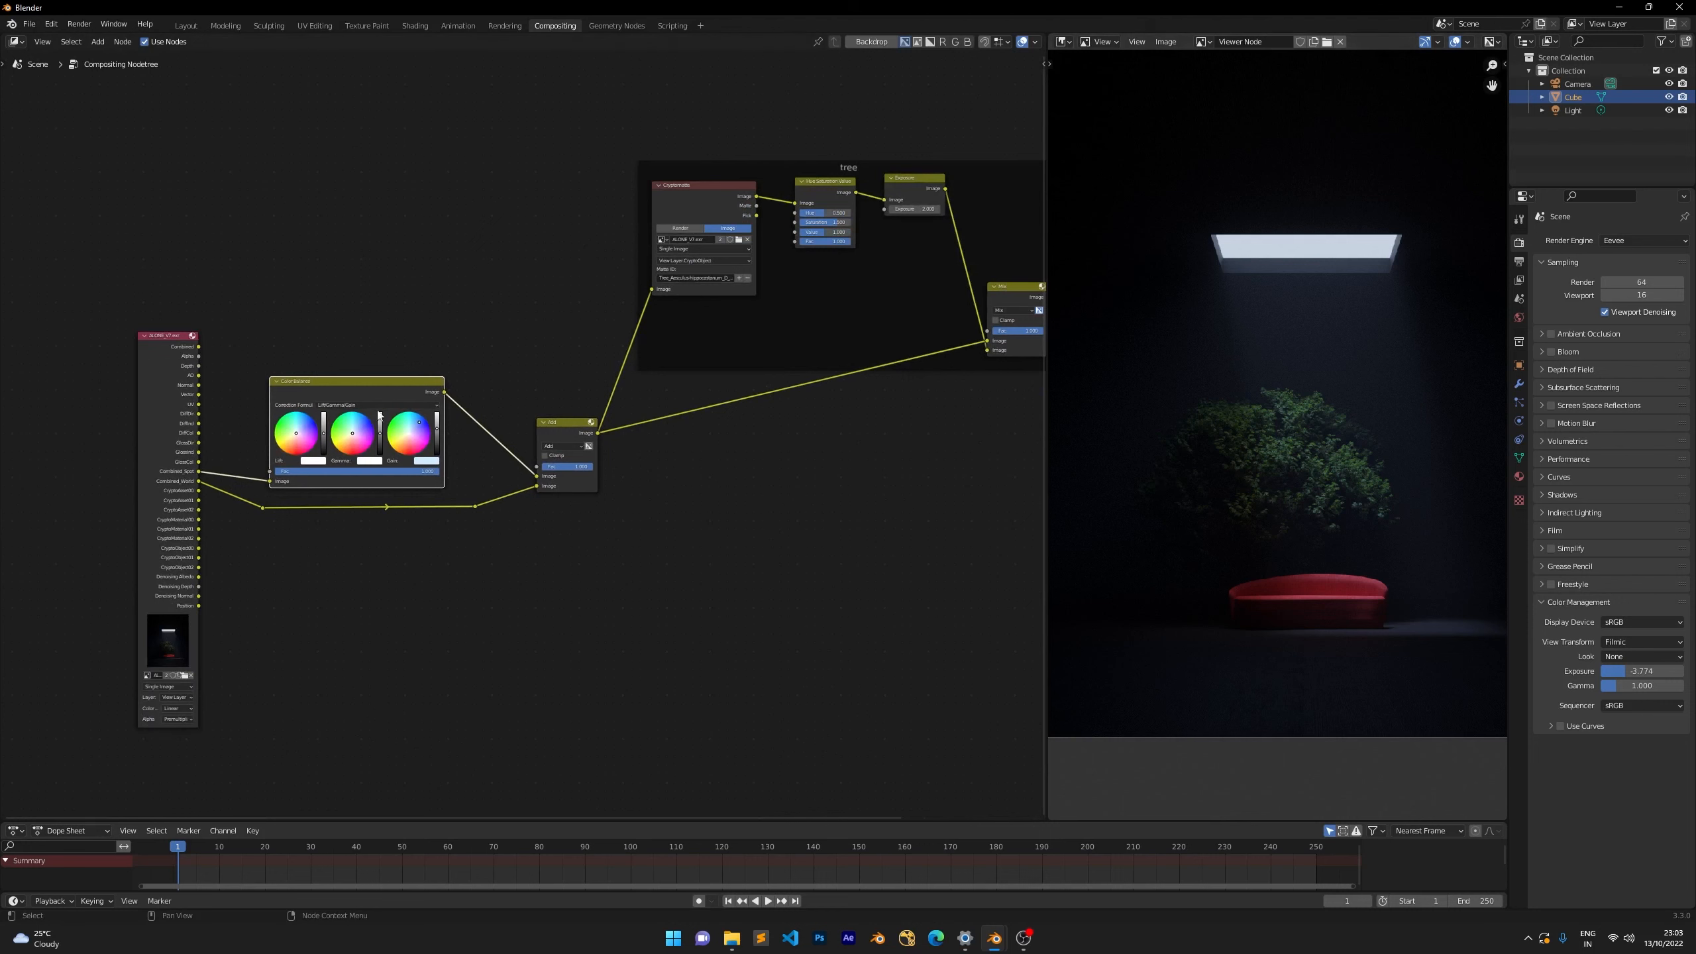
Bypass the Color Balance node and re-enable it to check the spot light's tint once more.
key(m)
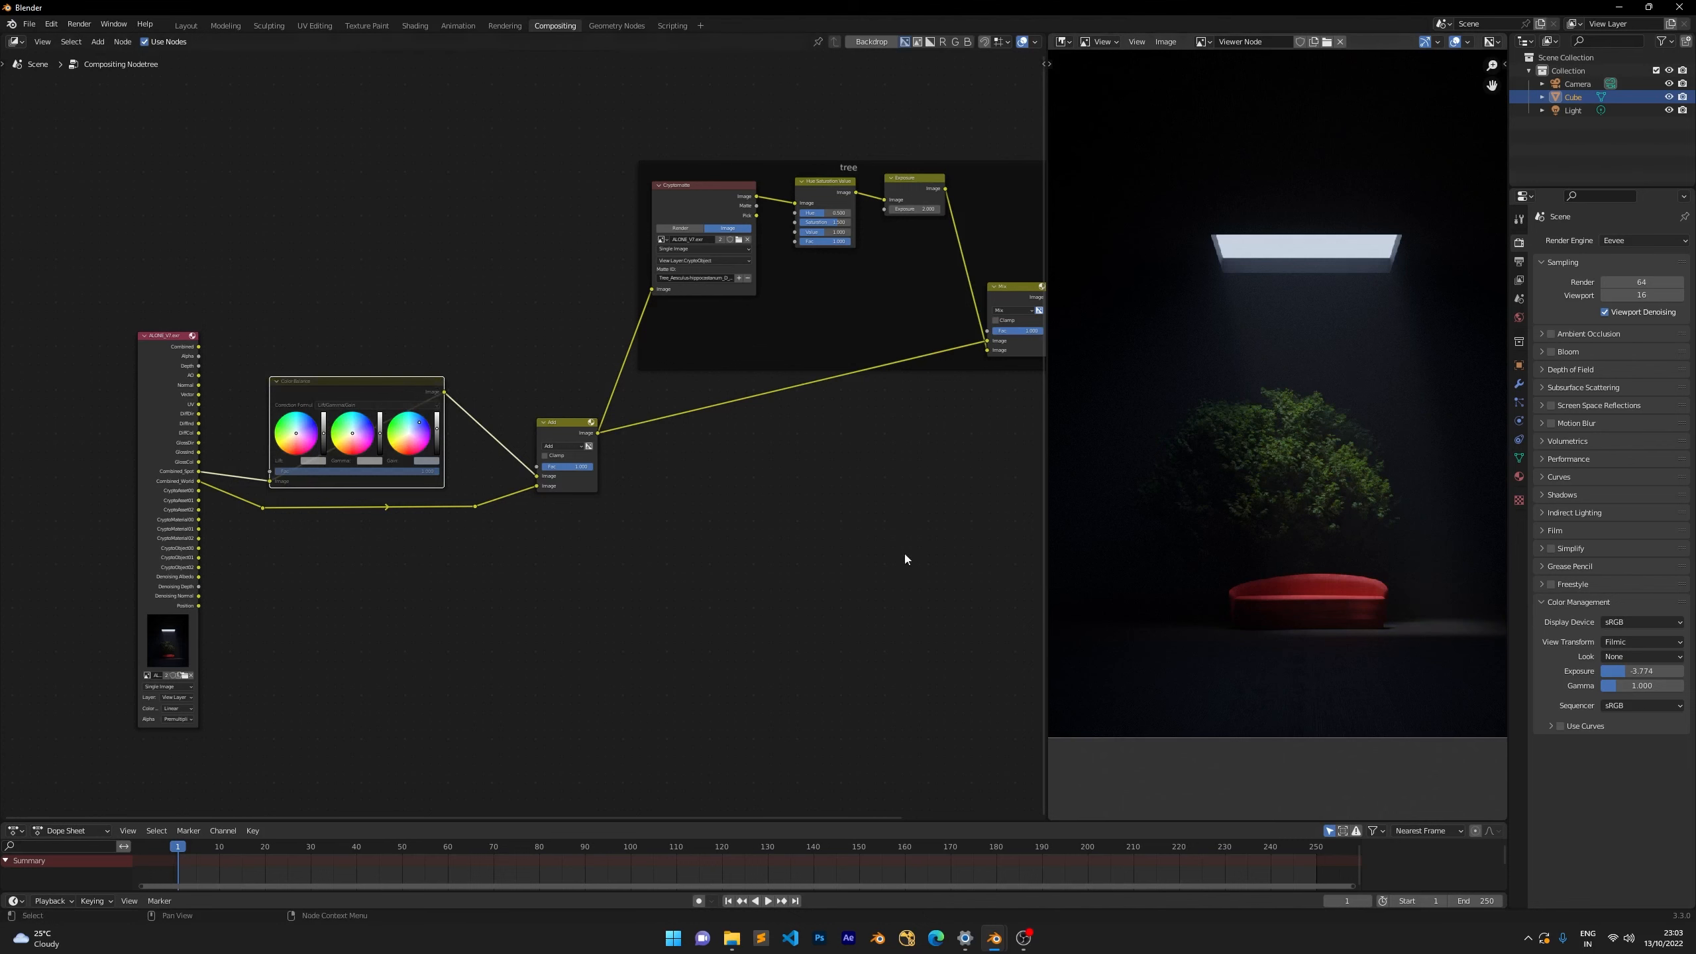
middle_drag(698, 499, 652, 515)
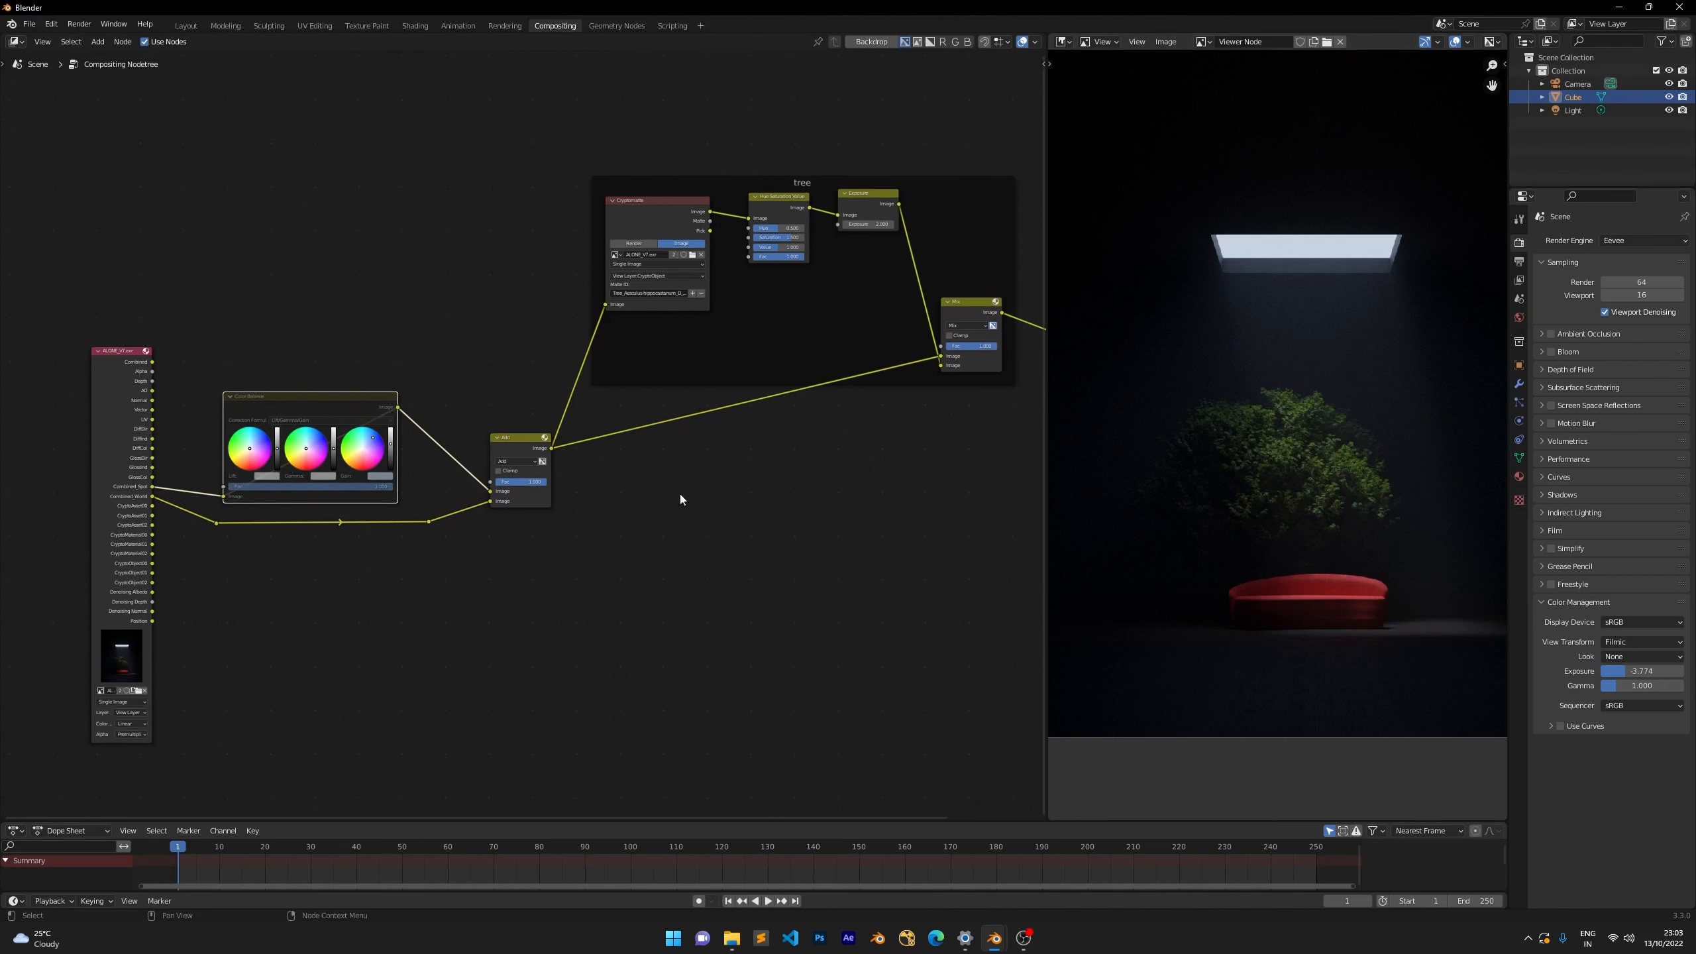
click(323, 391)
scroll(420, 400, up, 1)
click(328, 399)
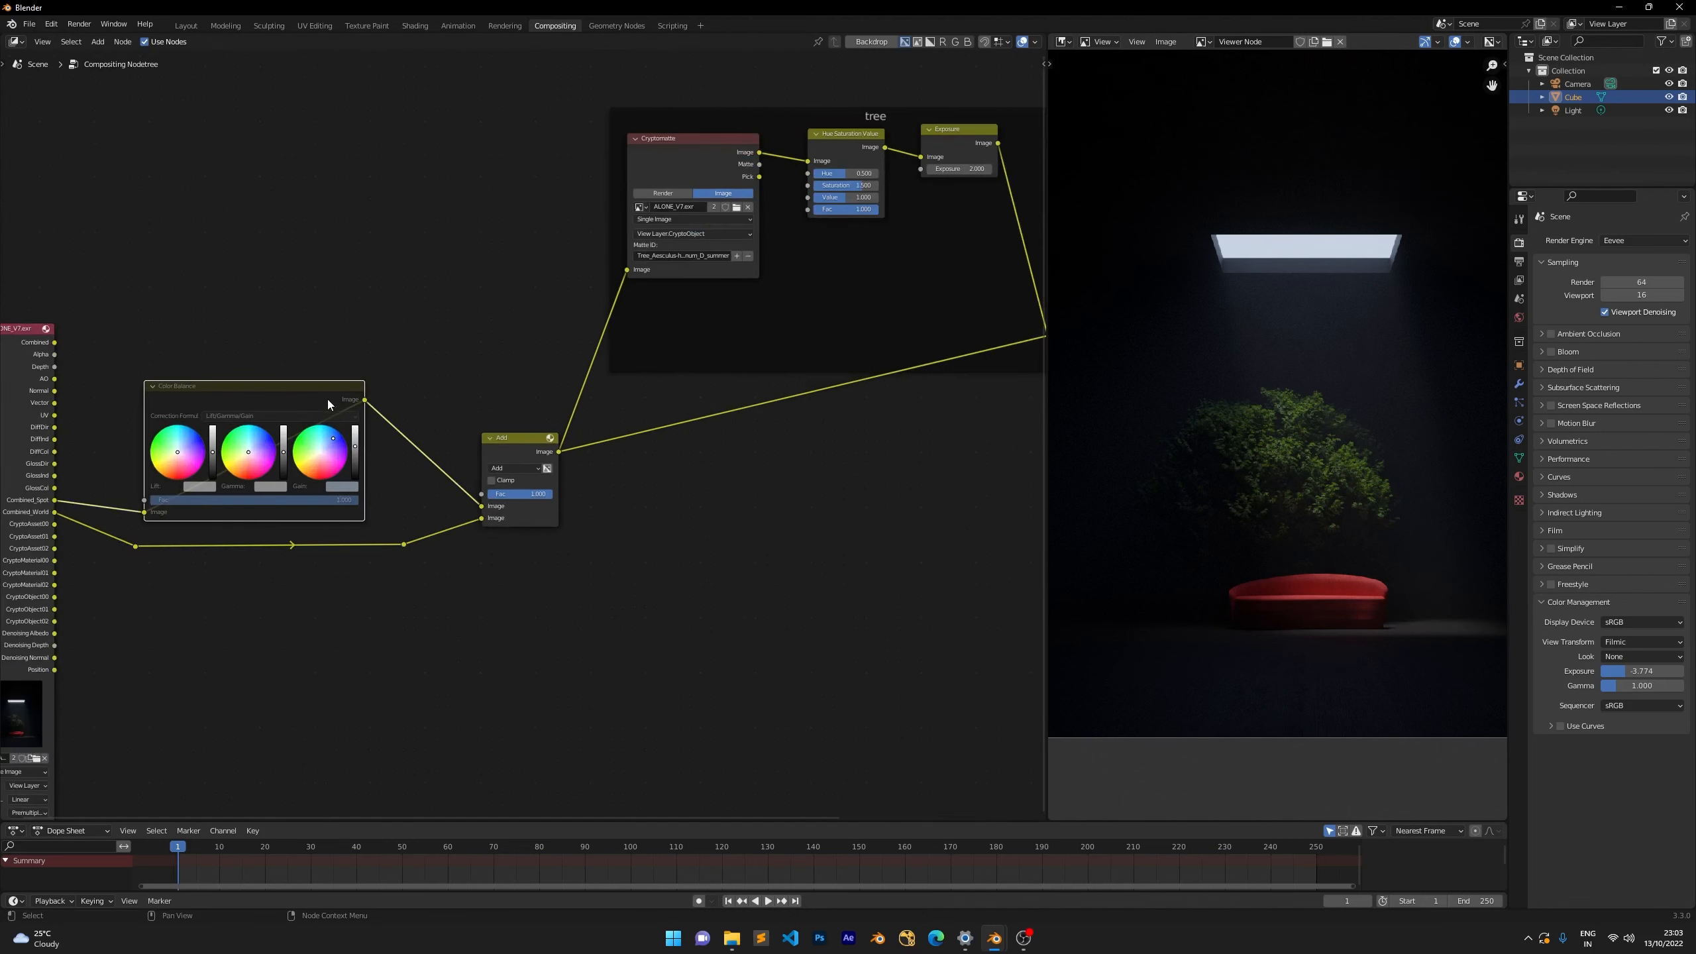
scroll(471, 425, up, 1)
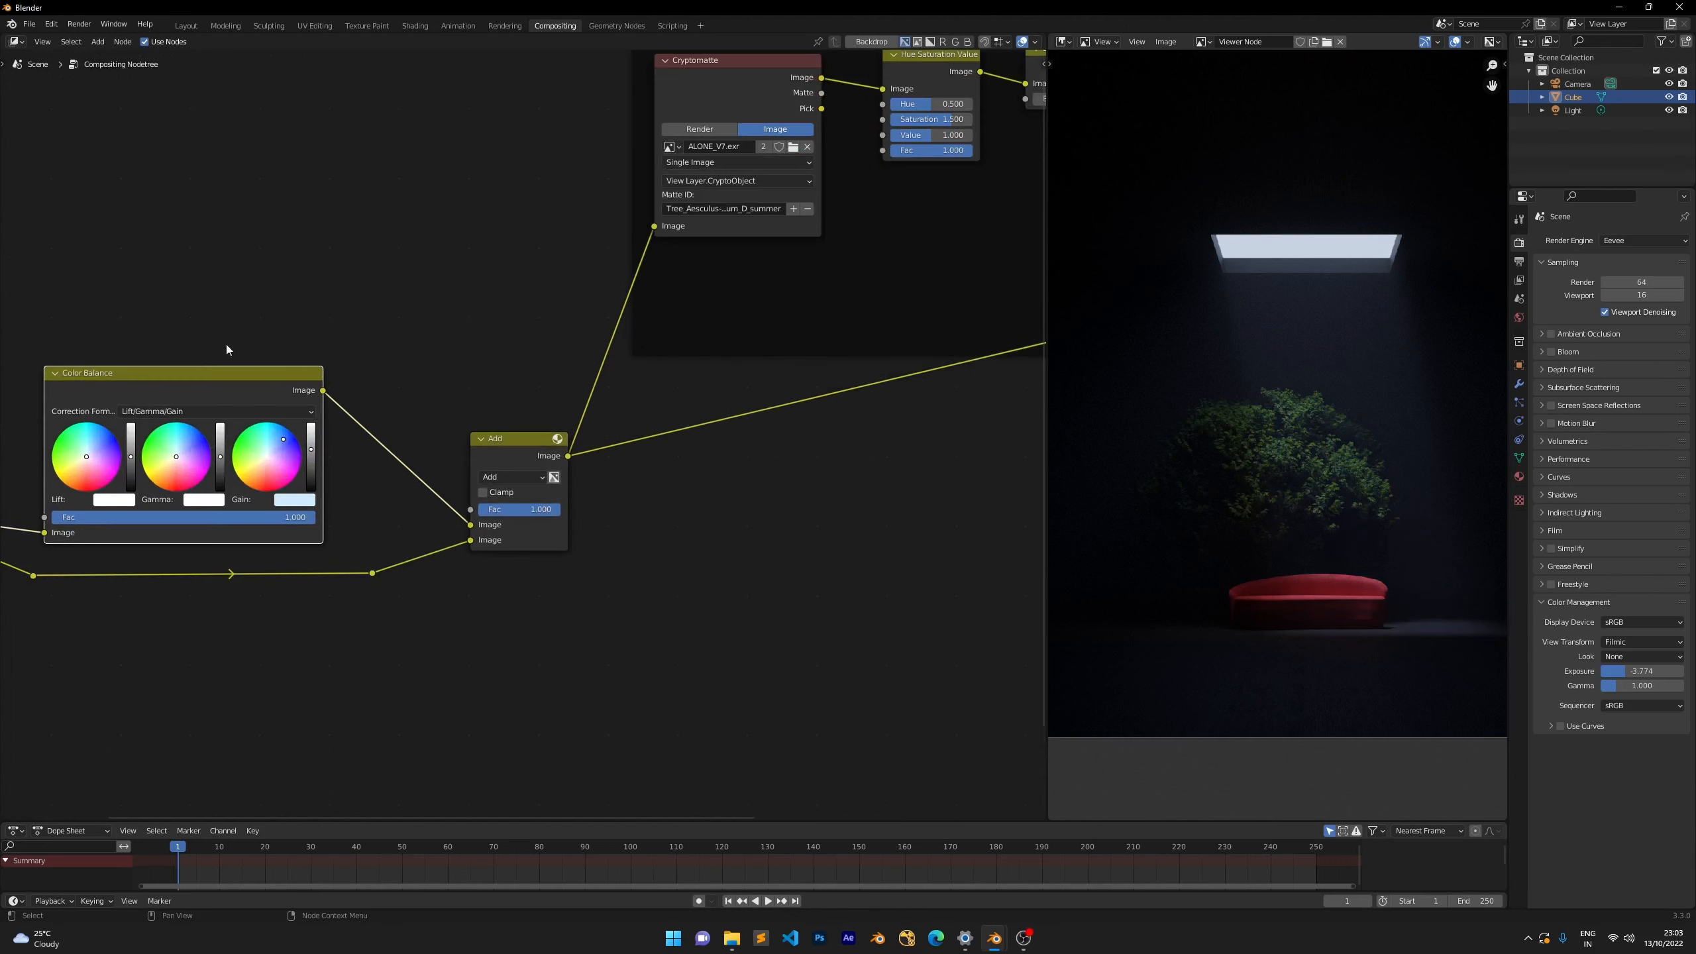
Move the Add node slightly closer to the Color Balance node.
middle_drag(502, 299, 594, 465)
drag(624, 601, 584, 608)
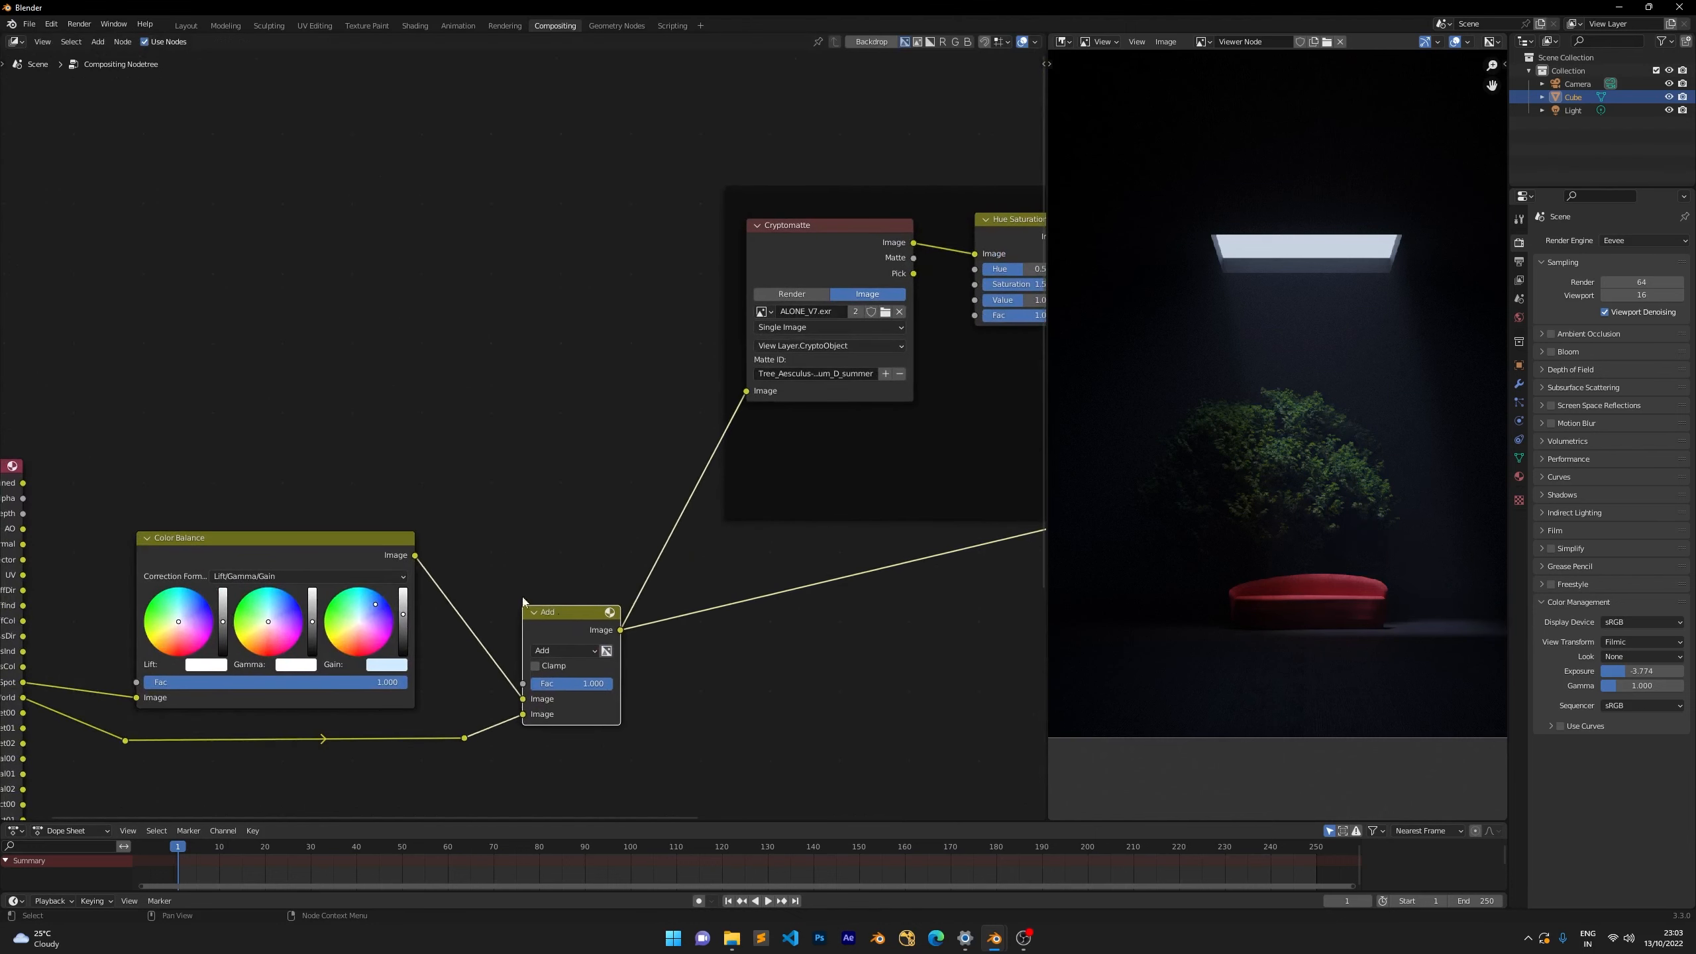
scroll(572, 593, down, 1)
middle_drag(572, 593, 641, 551)
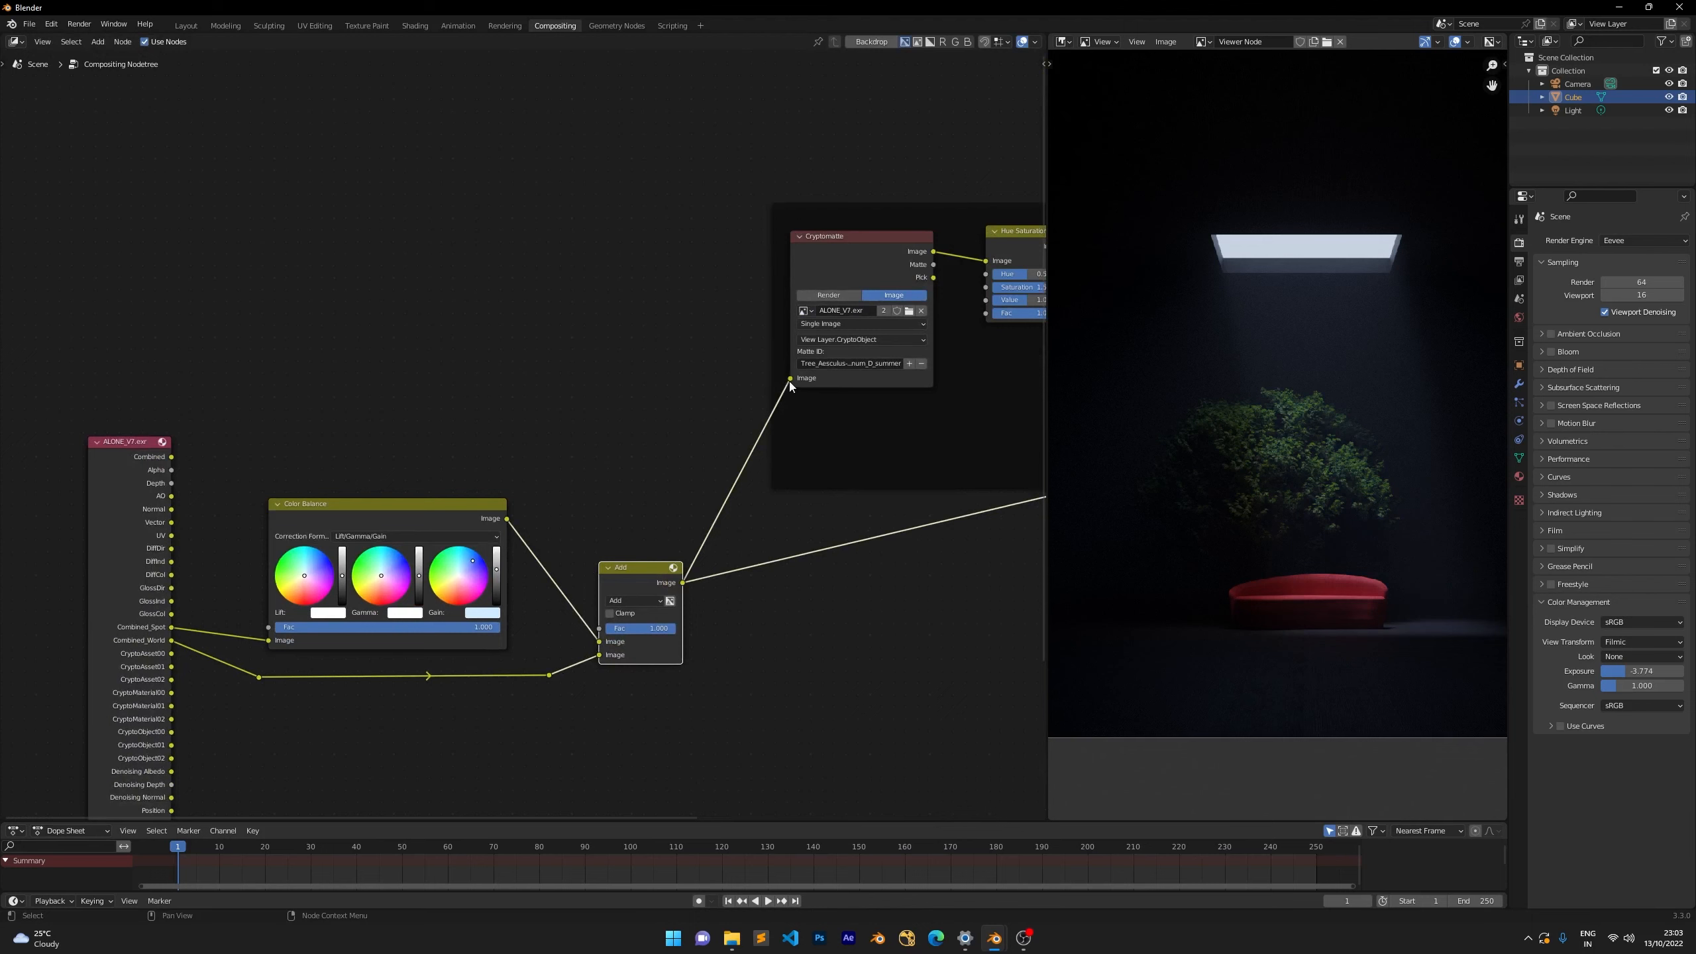
Feed the tree Cryptomatte's image input from the ALONE_V7.exr Combined output and inspect the composite in the viewer.
middle_drag(858, 266, 675, 265)
scroll(828, 277, down, 1)
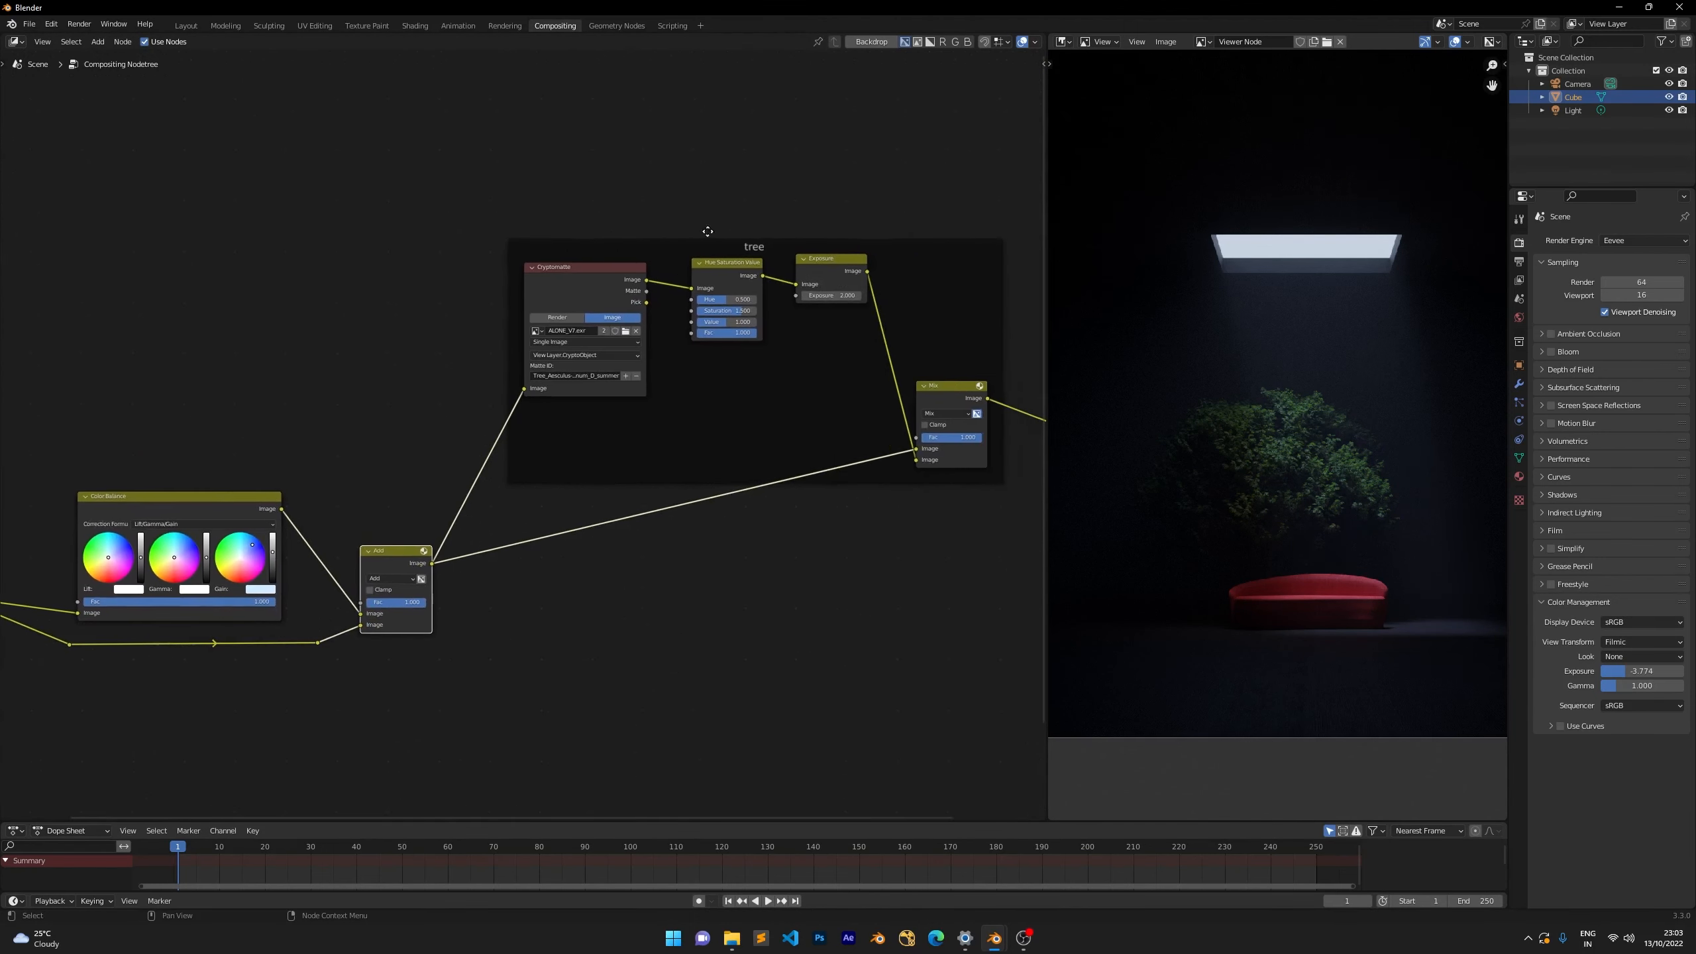
drag(492, 222, 943, 262)
click(211, 252)
middle_drag(264, 258, 545, 226)
scroll(496, 436, down, 3)
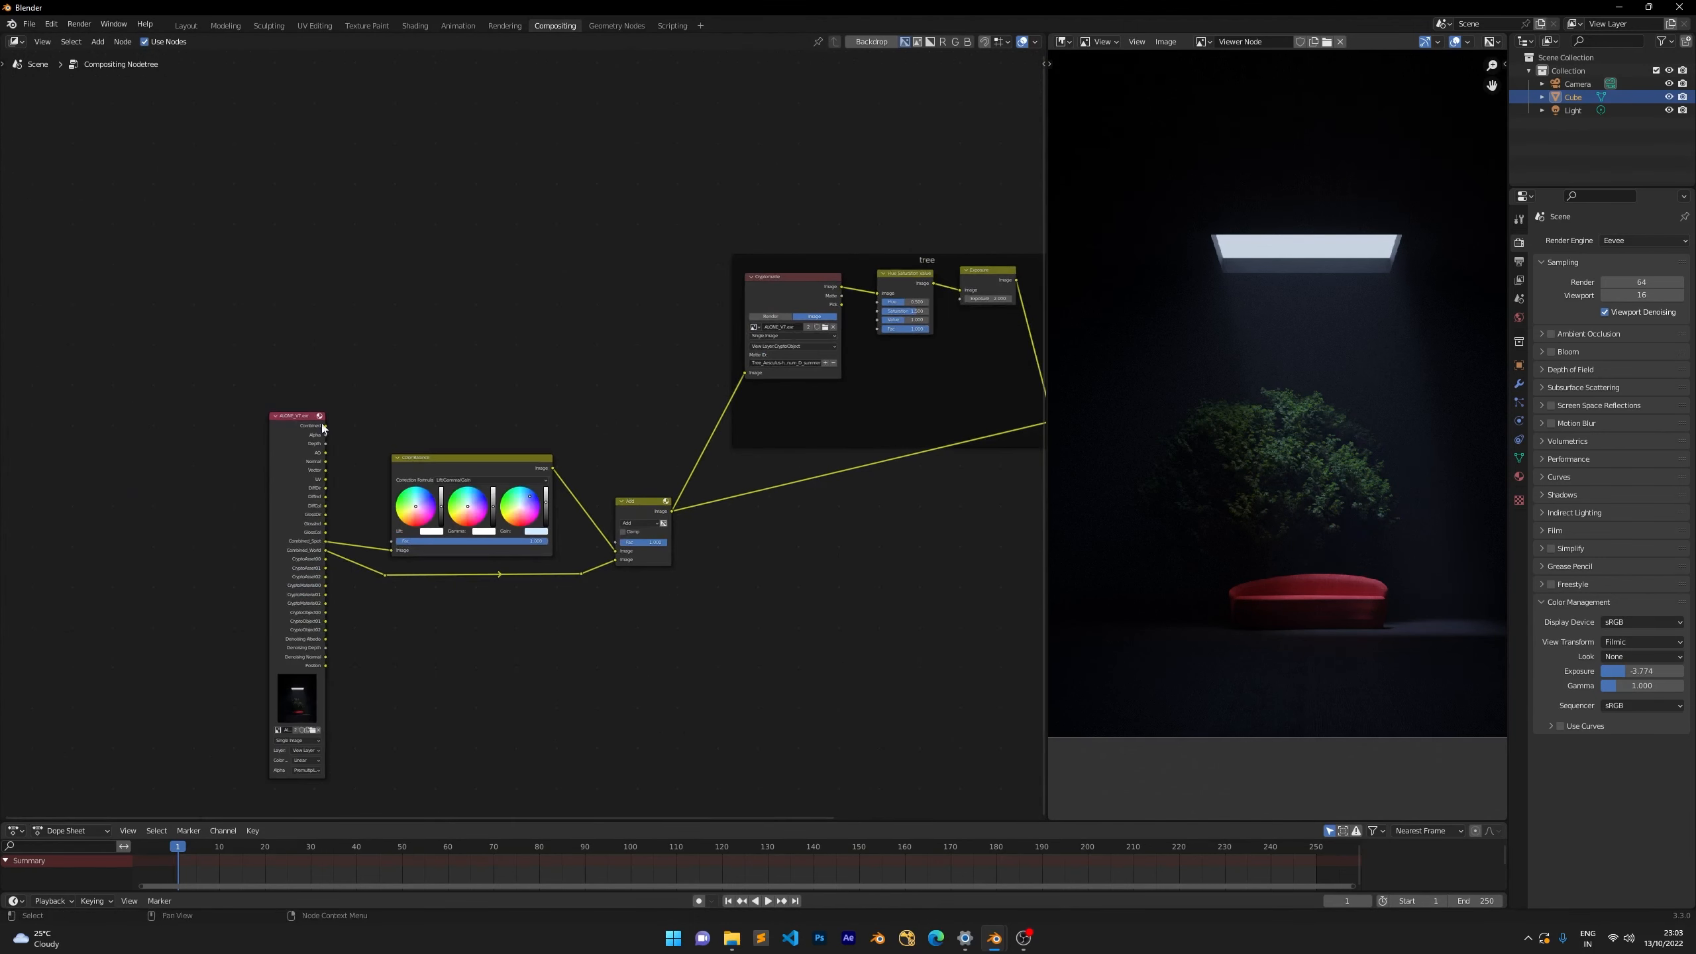
drag(326, 425, 750, 375)
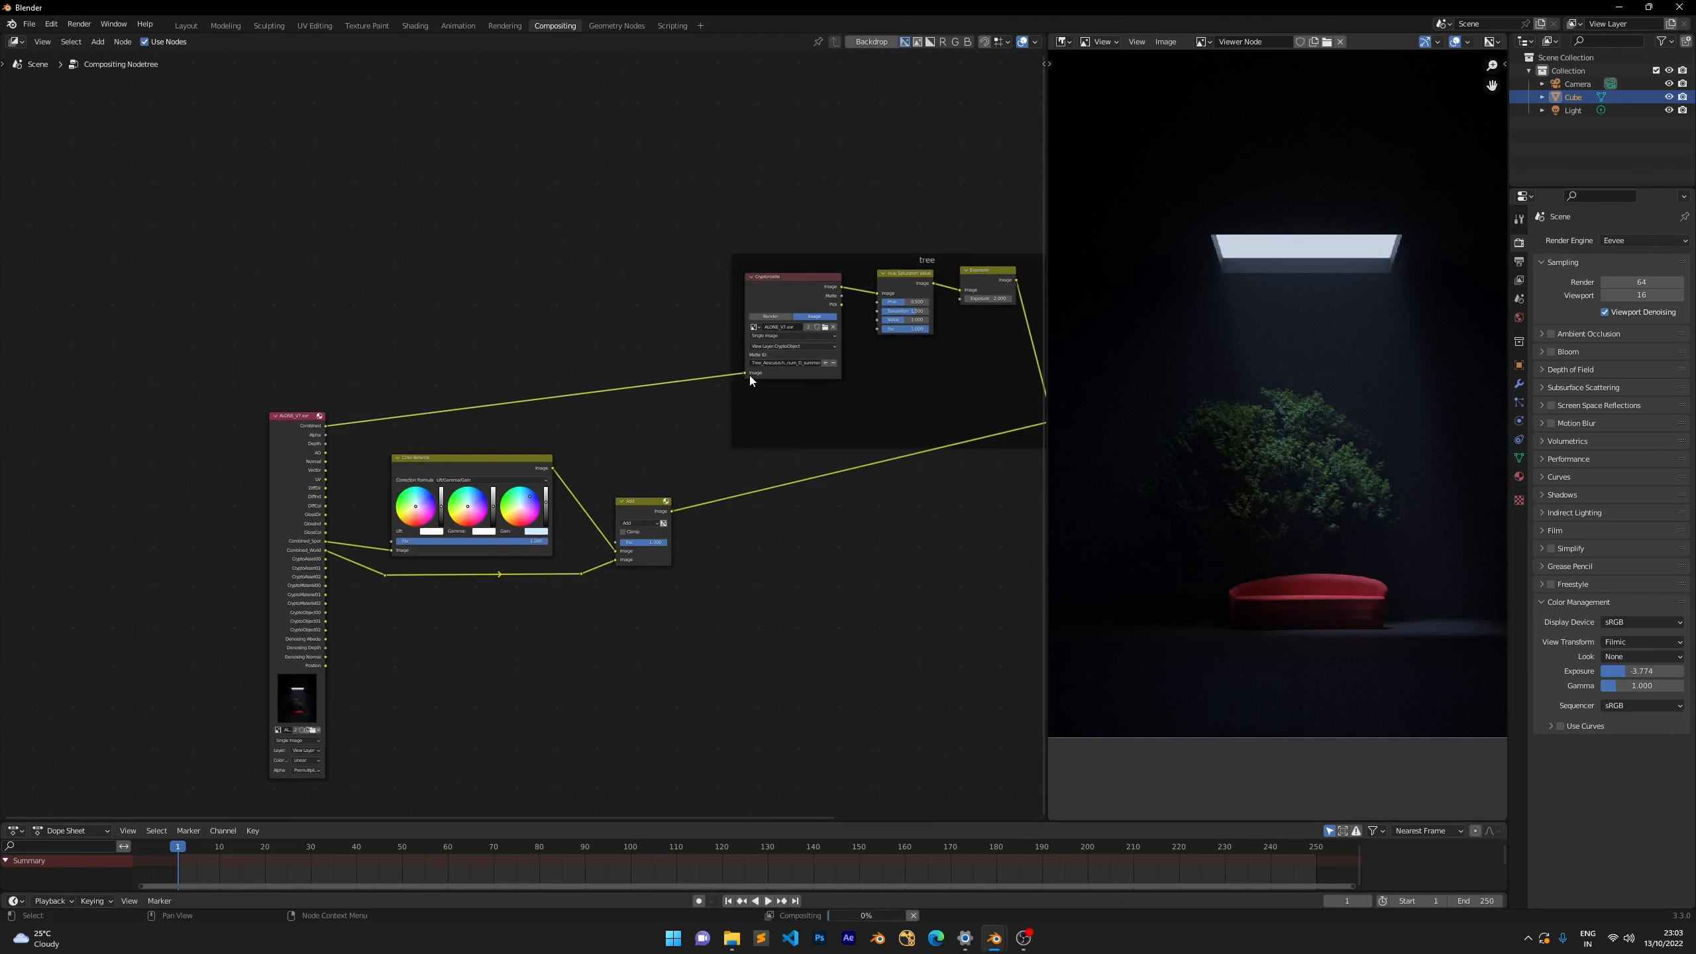
middle_drag(848, 556, 586, 533)
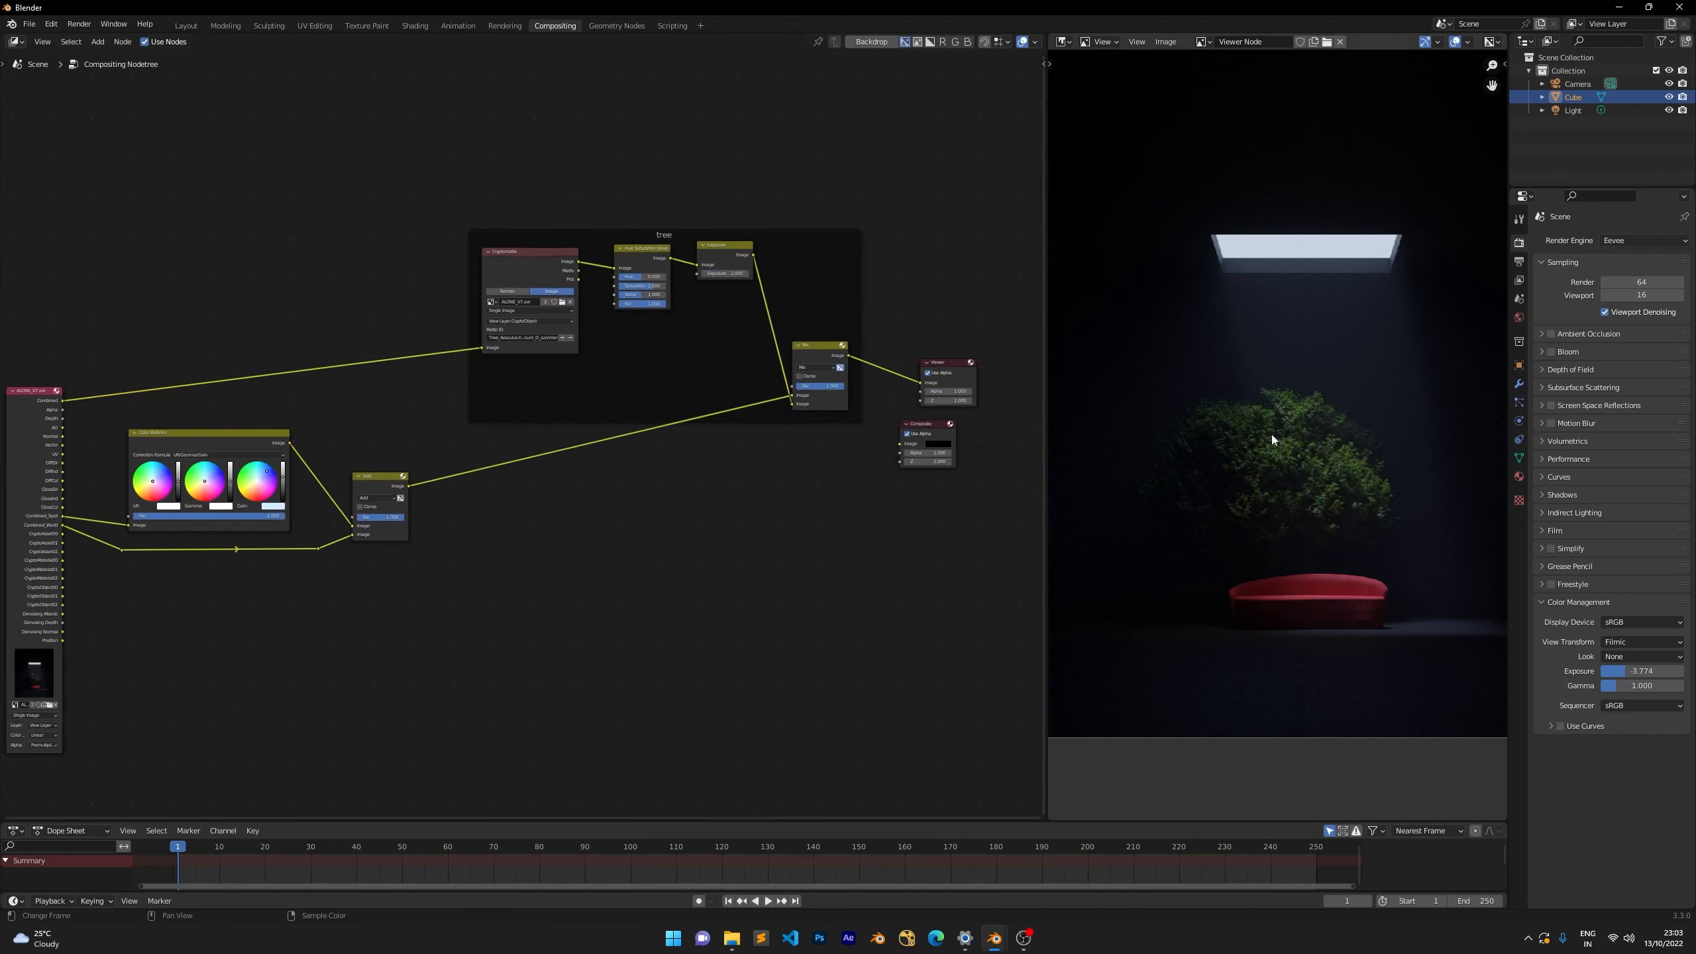
scroll(1247, 489, up, 2)
scroll(1208, 424, down, 3)
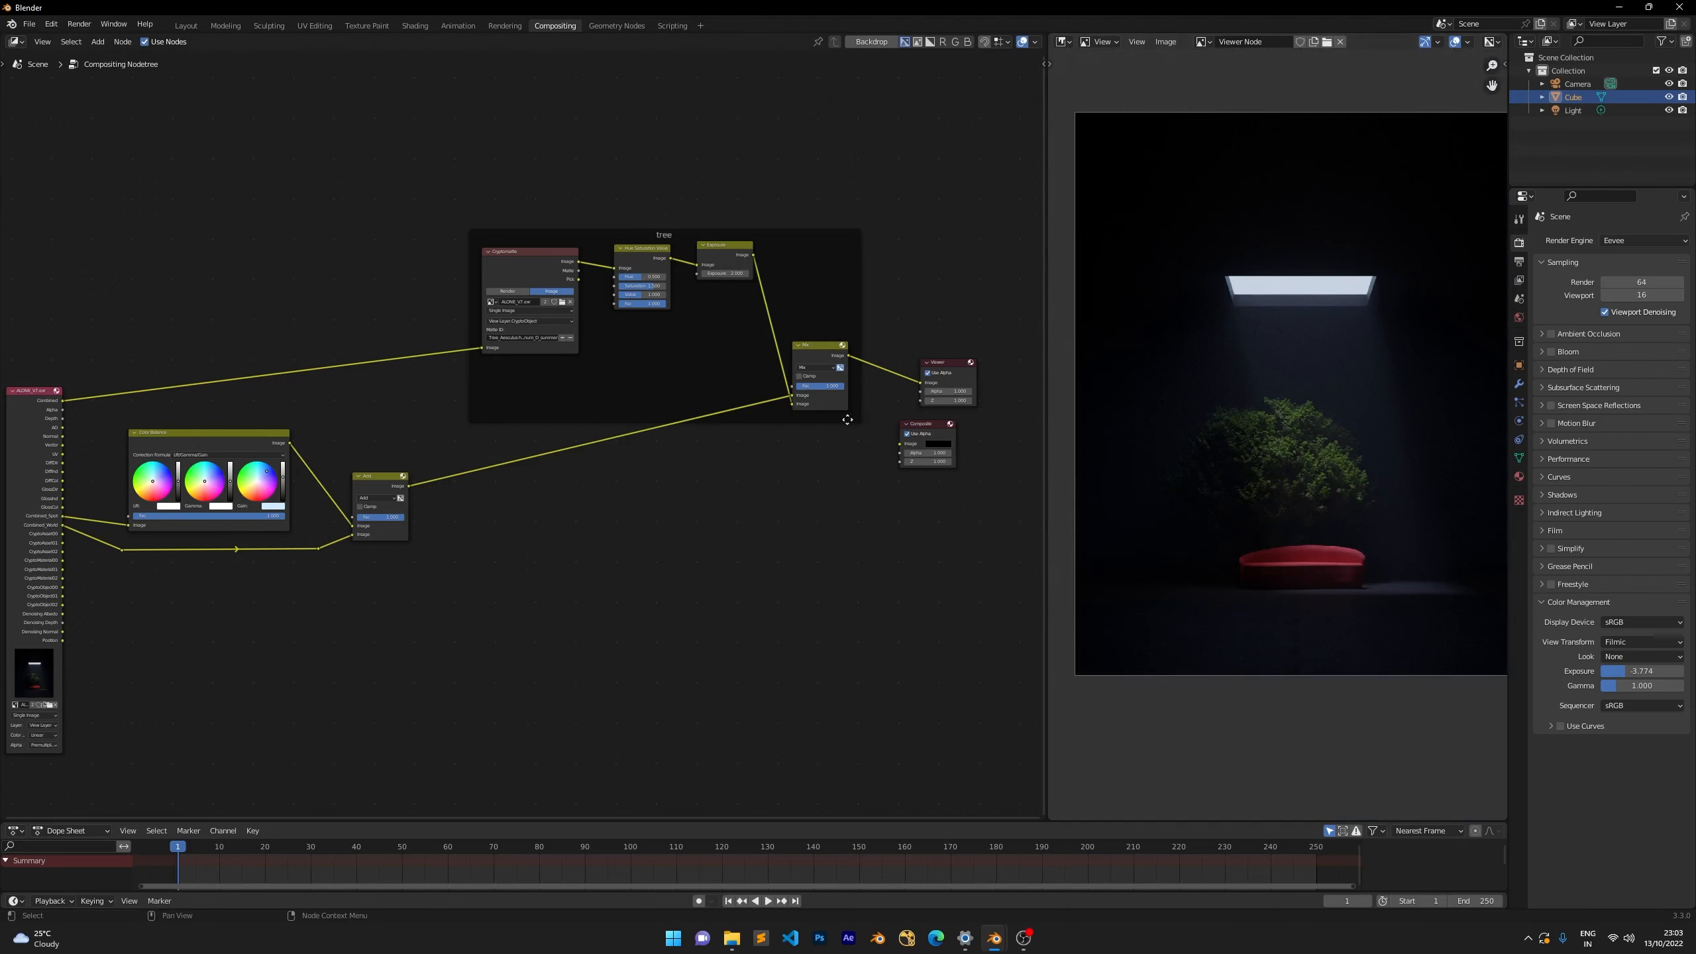
Move the Viewer and Composite nodes away from the tree frame to free up space after it.
drag(999, 334, 903, 480)
scroll(958, 516, down, 1)
middle_drag(958, 516, 731, 522)
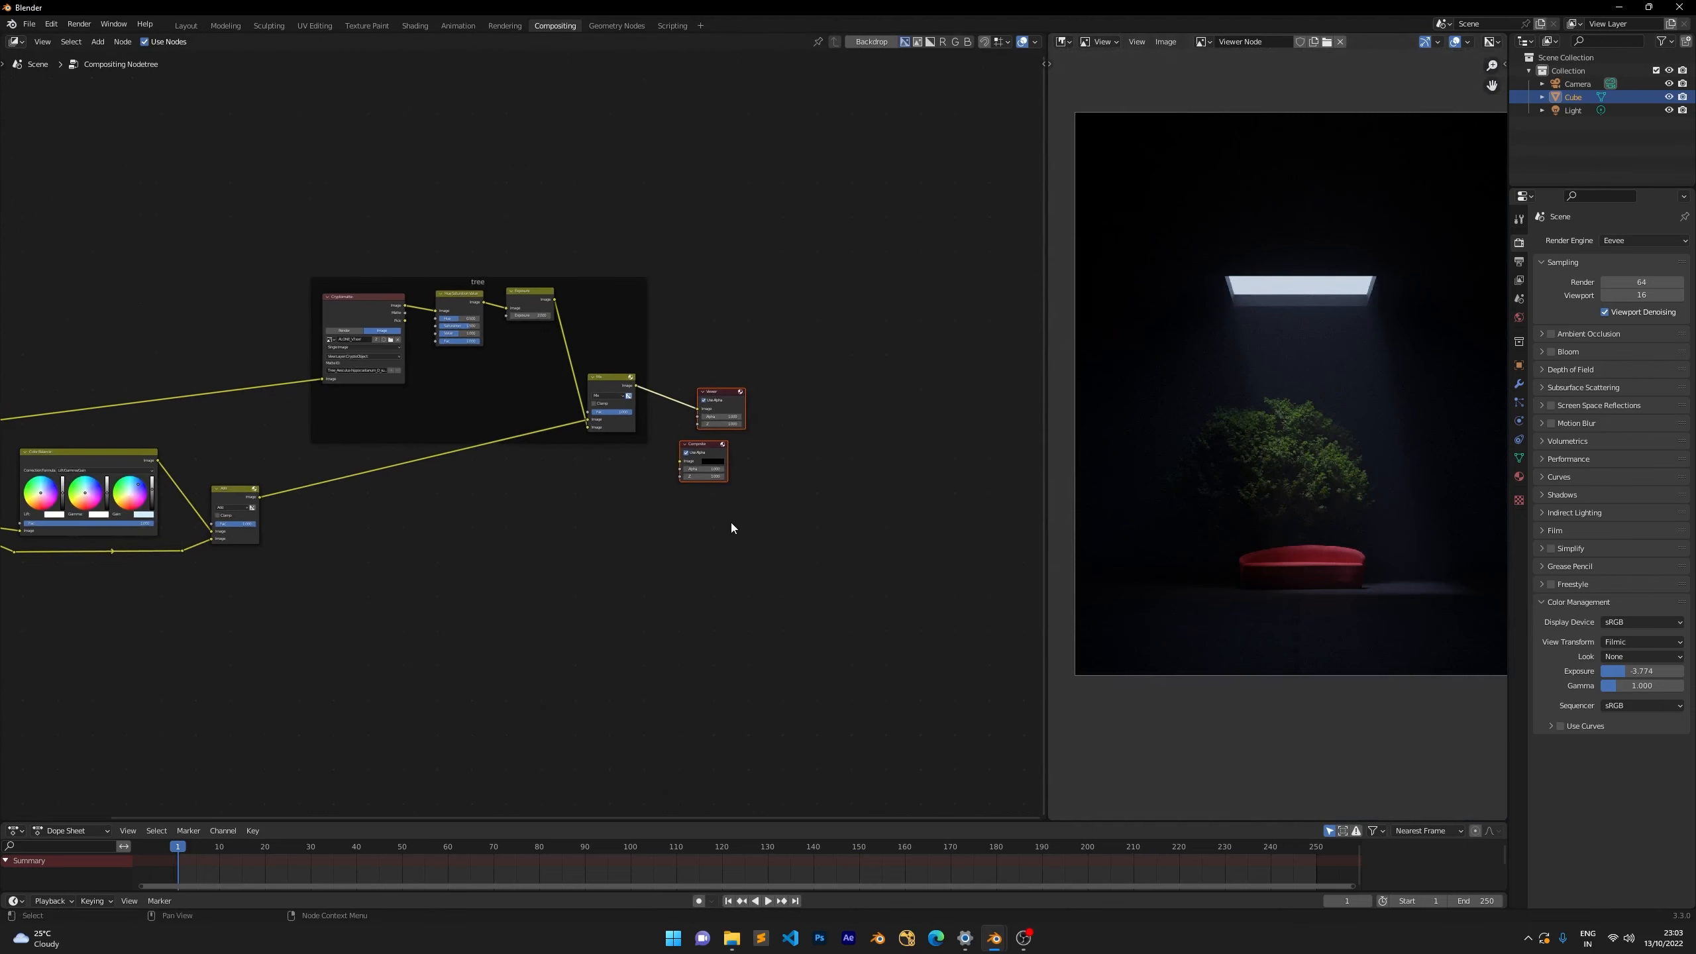
key(g)
click(971, 562)
Move the tree frame with its nodes slightly lower in the node tree.
drag(763, 237, 496, 428)
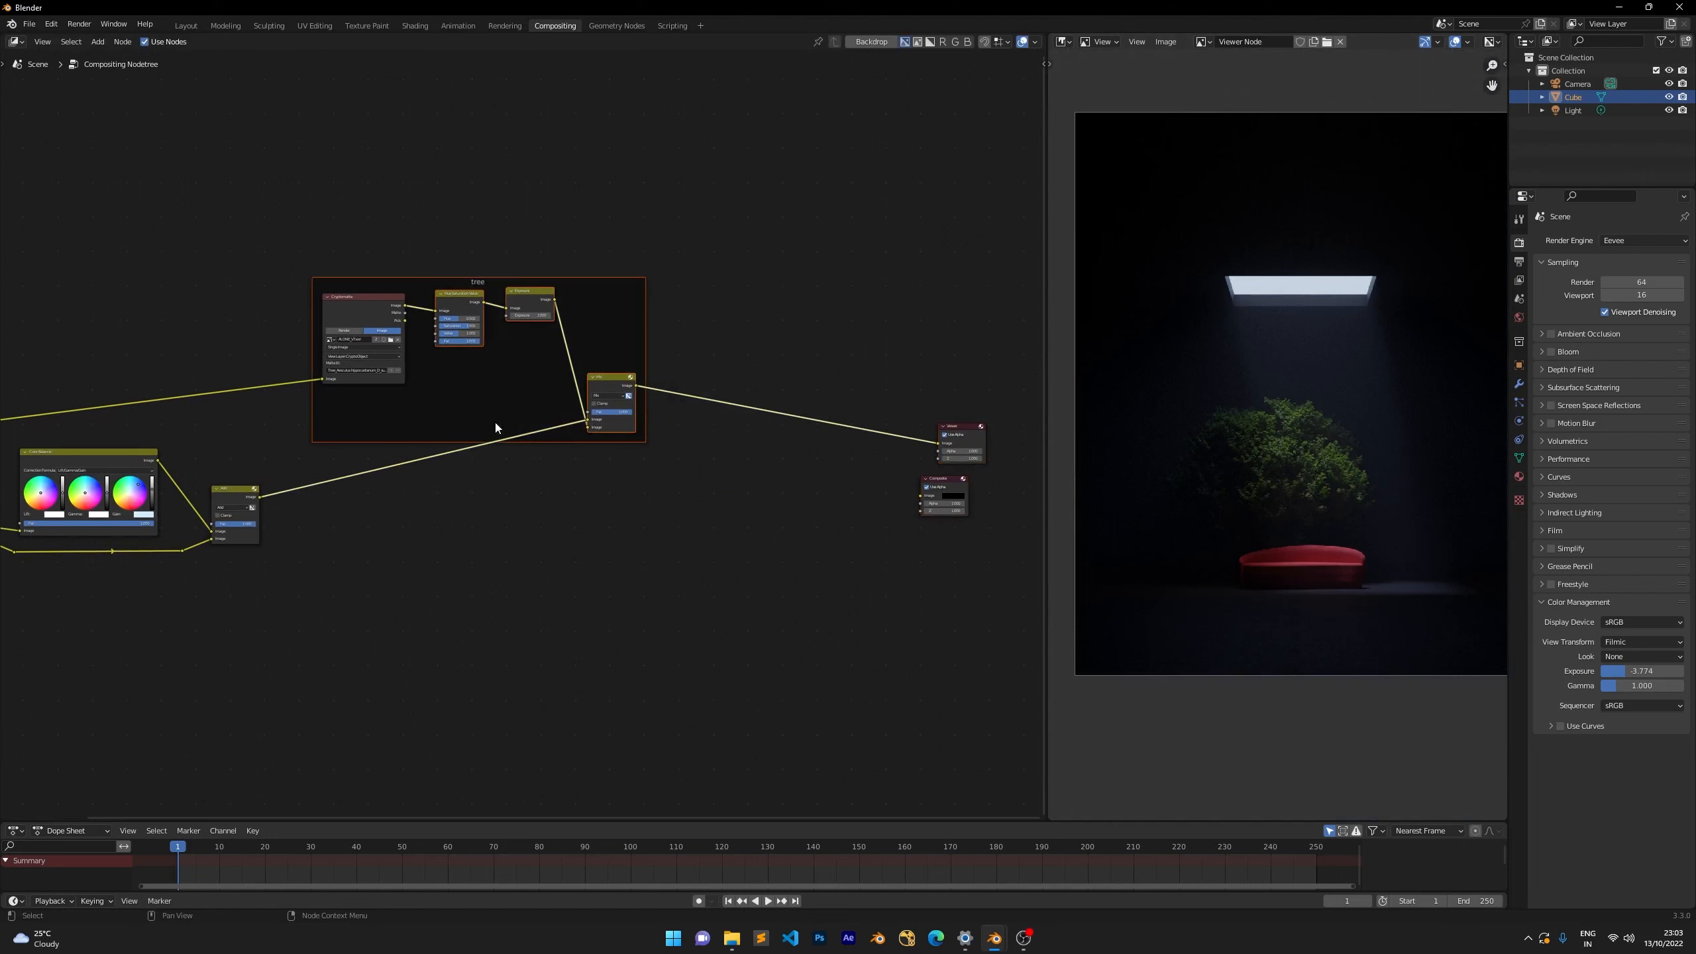
click(449, 263)
drag(480, 280, 511, 329)
click(452, 528)
Shift the Viewer and Composite nodes even farther along to make room for another set of nodes.
scroll(673, 451, up, 4)
middle_drag(864, 362, 450, 337)
scroll(460, 337, down, 4)
drag(477, 337, 910, 604)
key(g)
click(1029, 558)
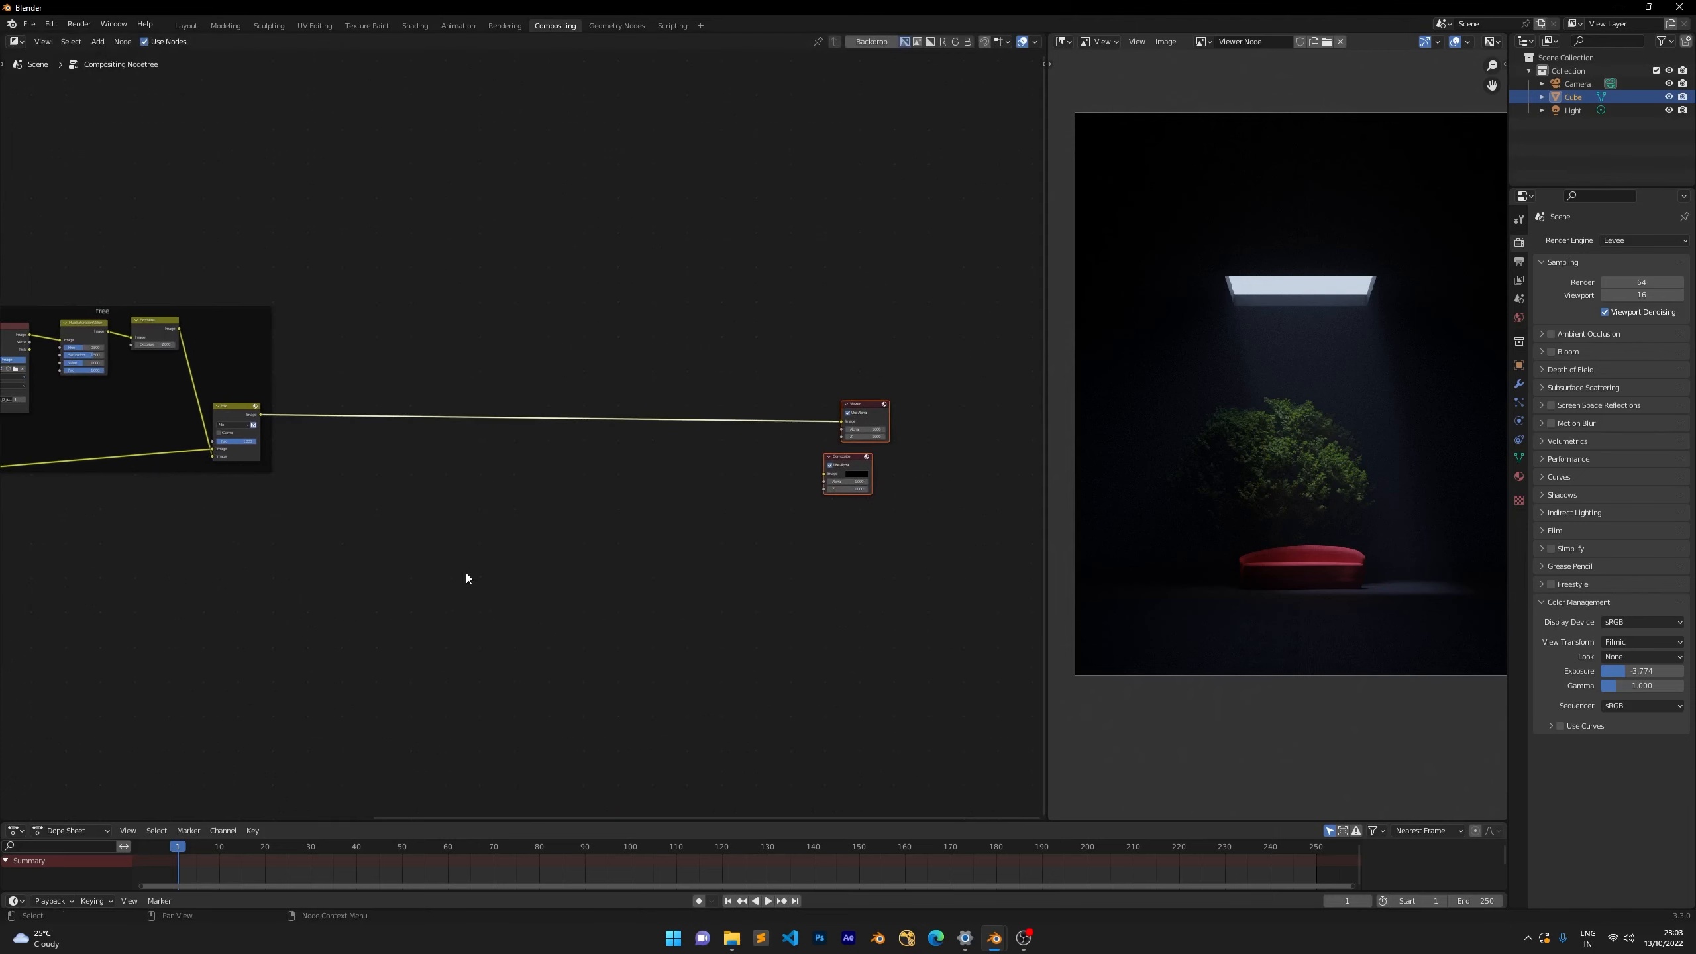
Add a Cryptomatte node fed by the Image output of the tree frame's Mix node.
middle_drag(466, 572, 567, 556)
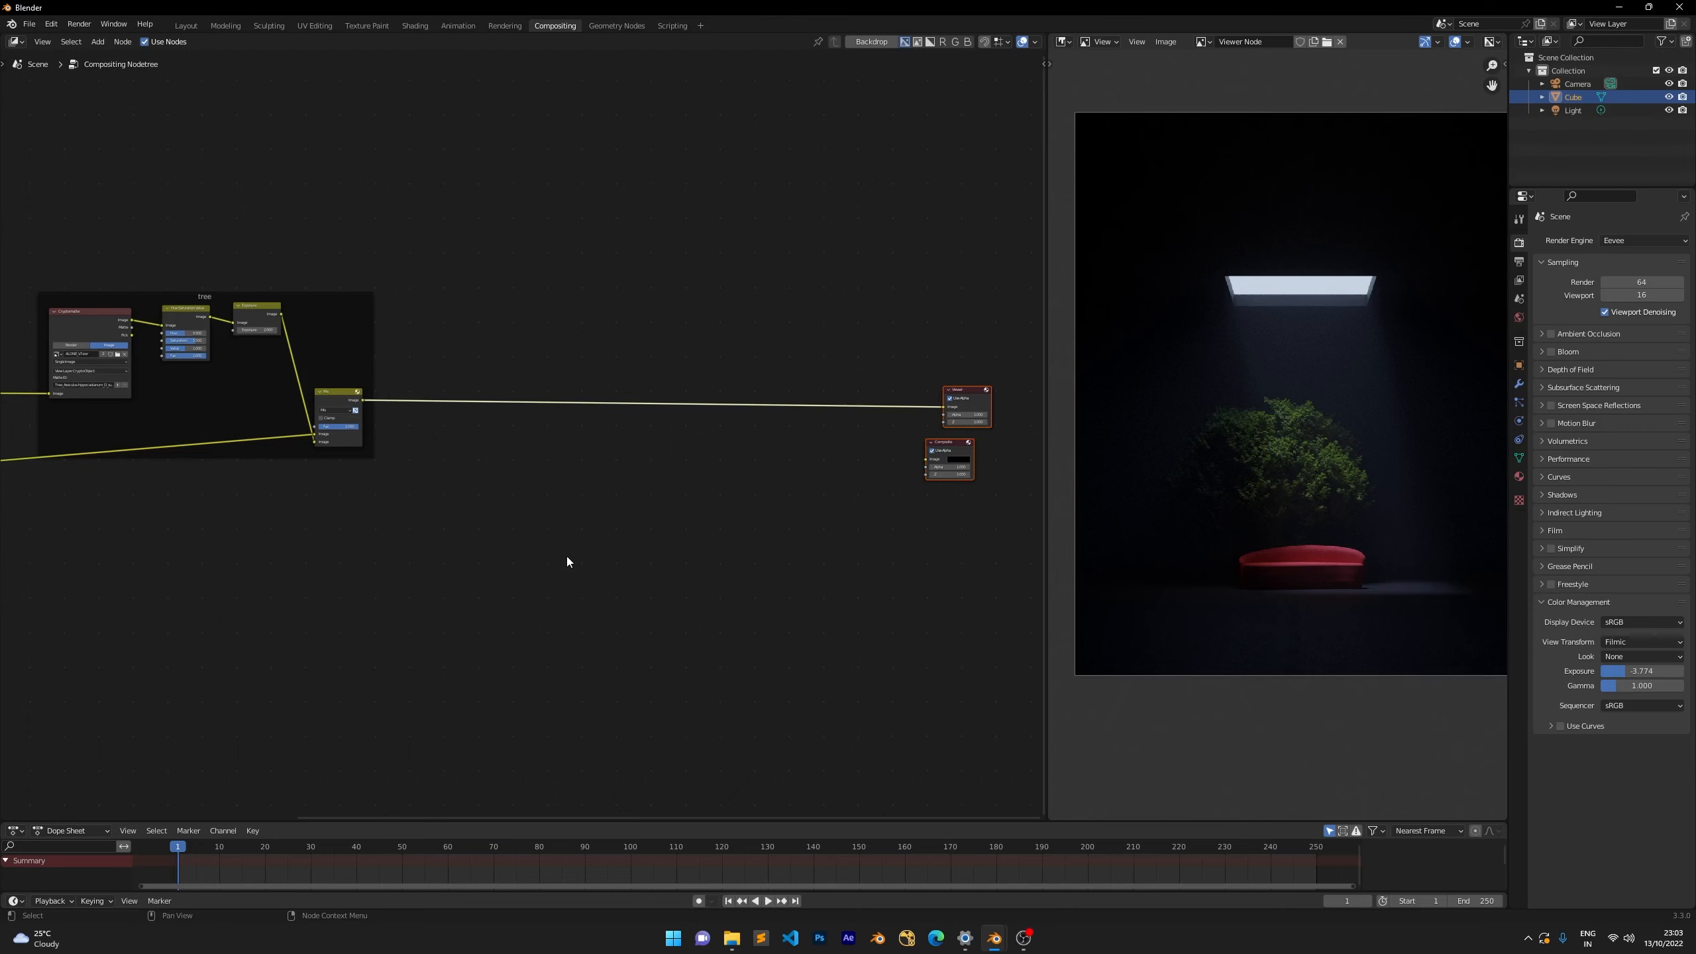
middle_drag(401, 418, 543, 421)
scroll(533, 423, up, 9)
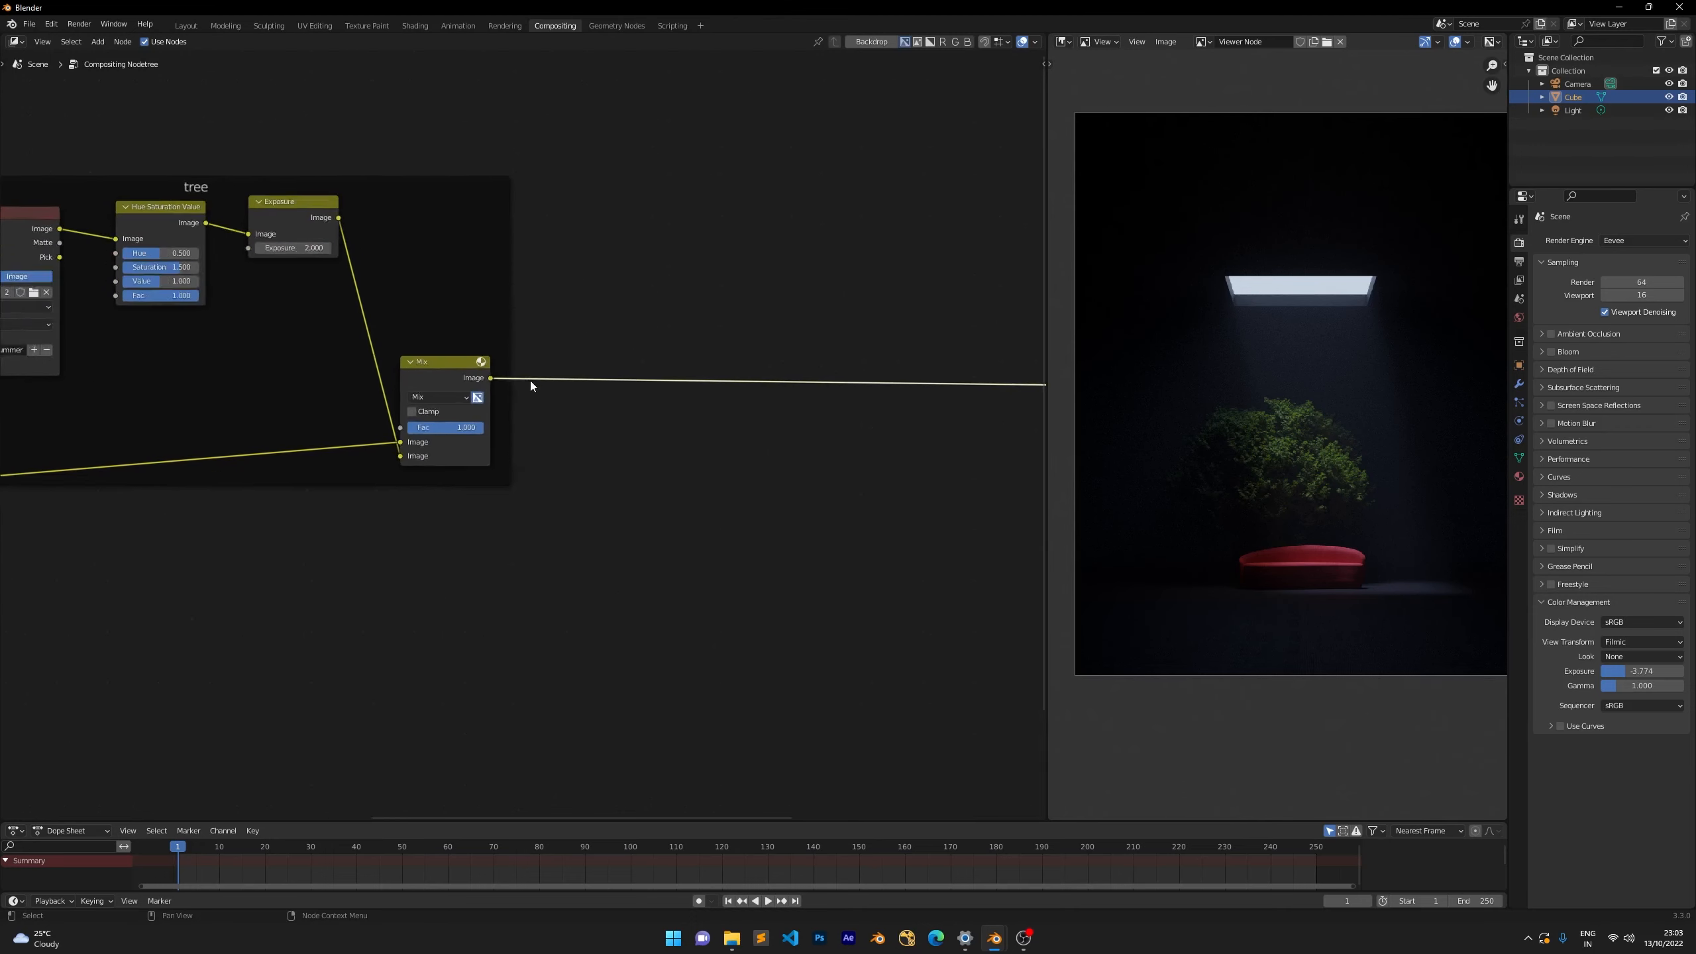
middle_drag(580, 299, 506, 367)
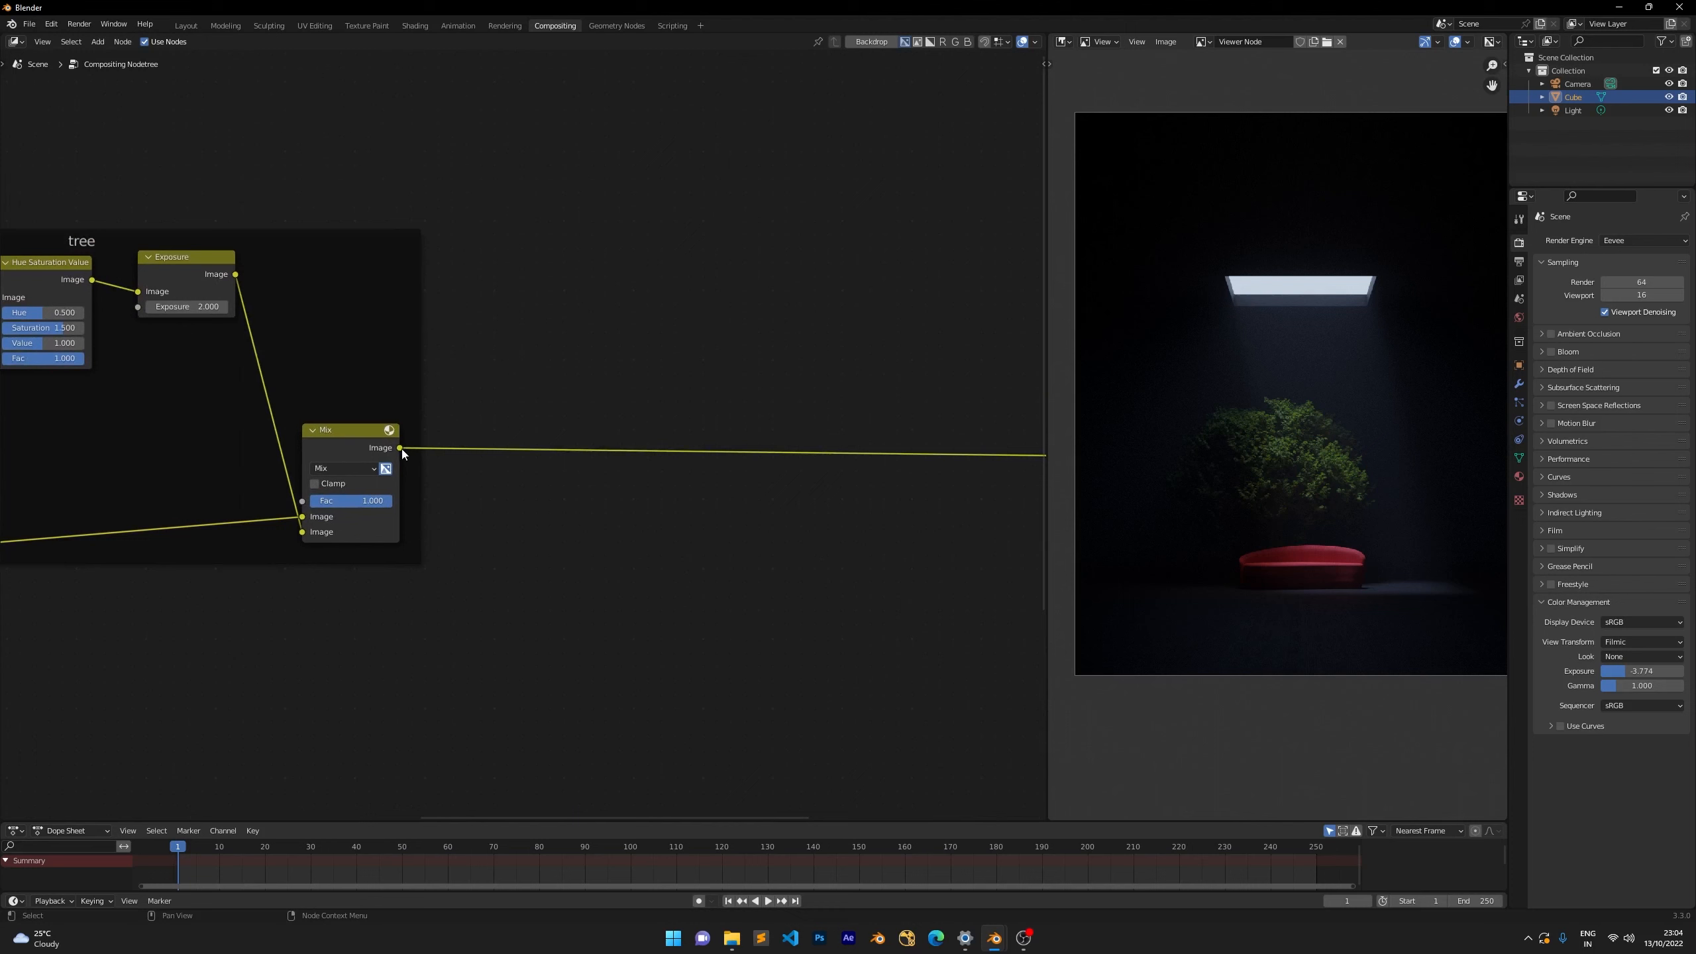
scroll(1291, 578, up, 5)
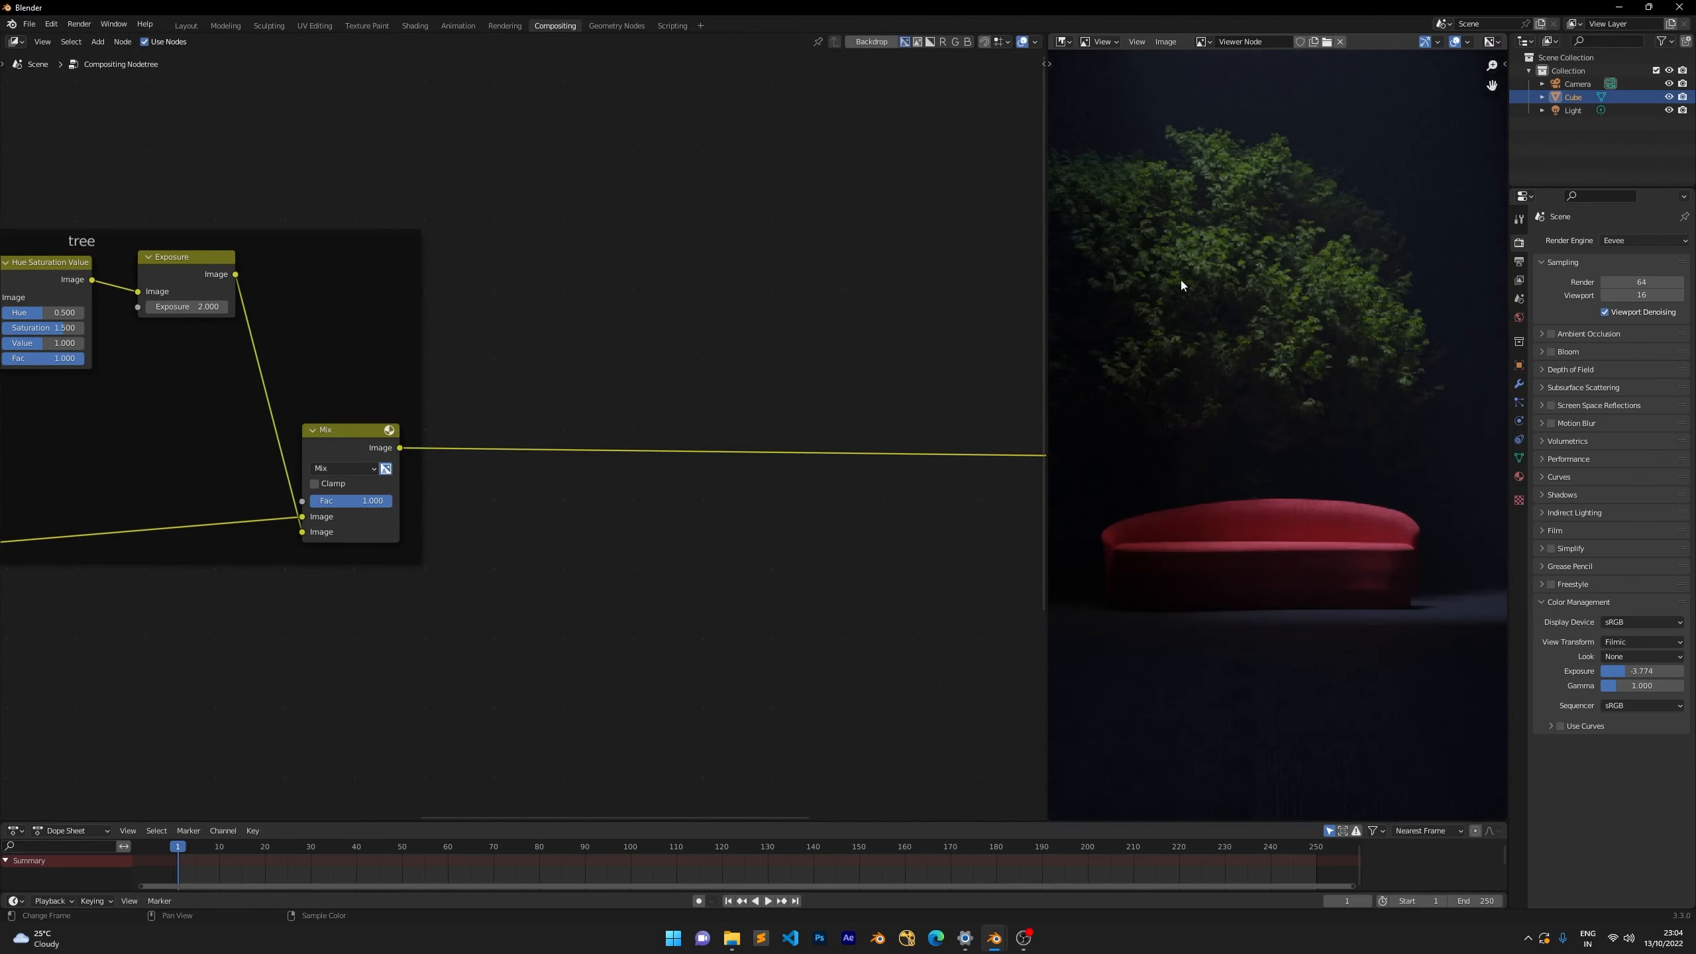
scroll(1168, 400, down, 4)
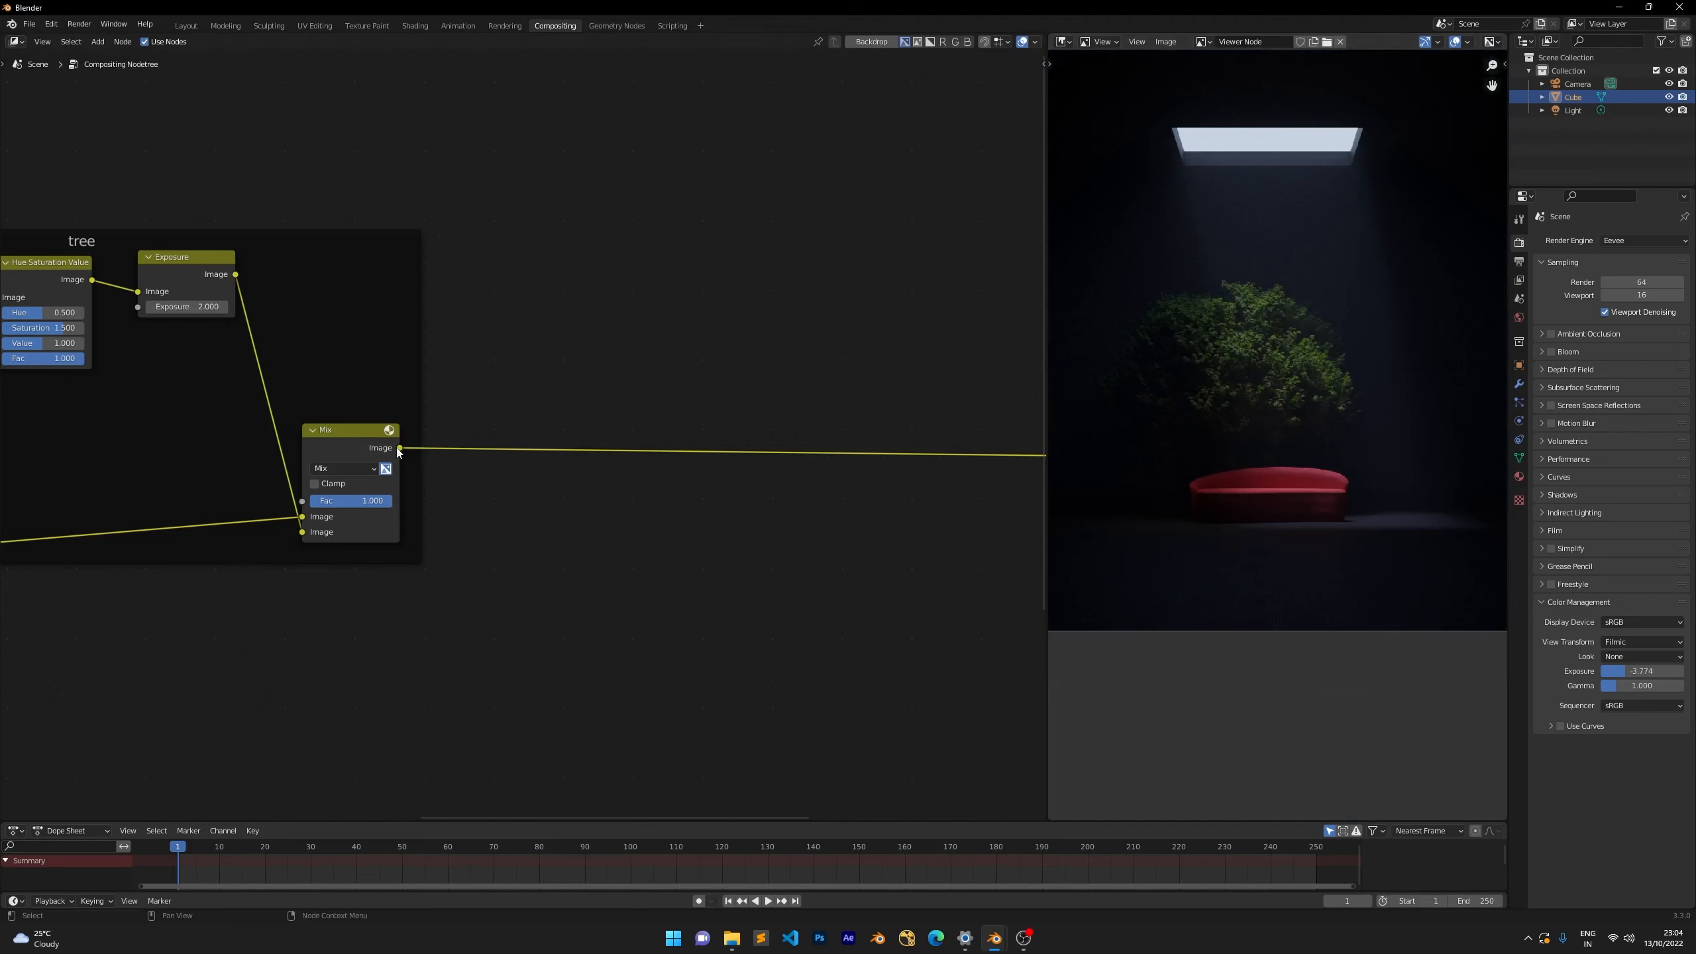
drag(398, 453, 867, 686)
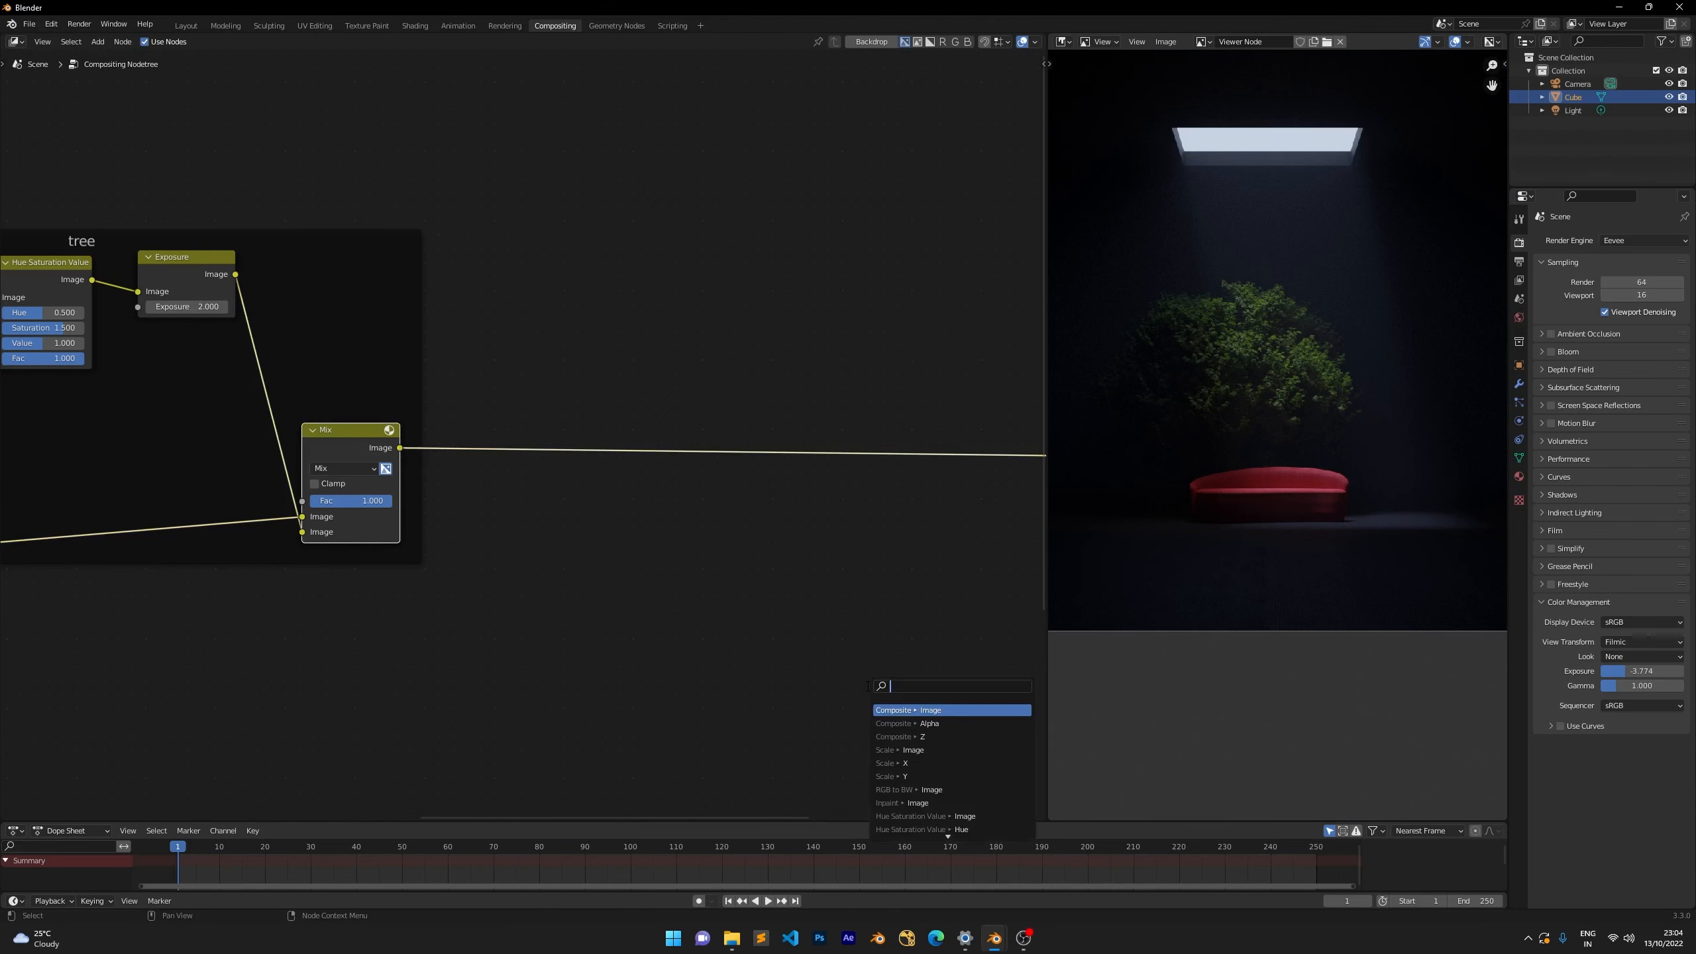
text(cry)
key(Return)
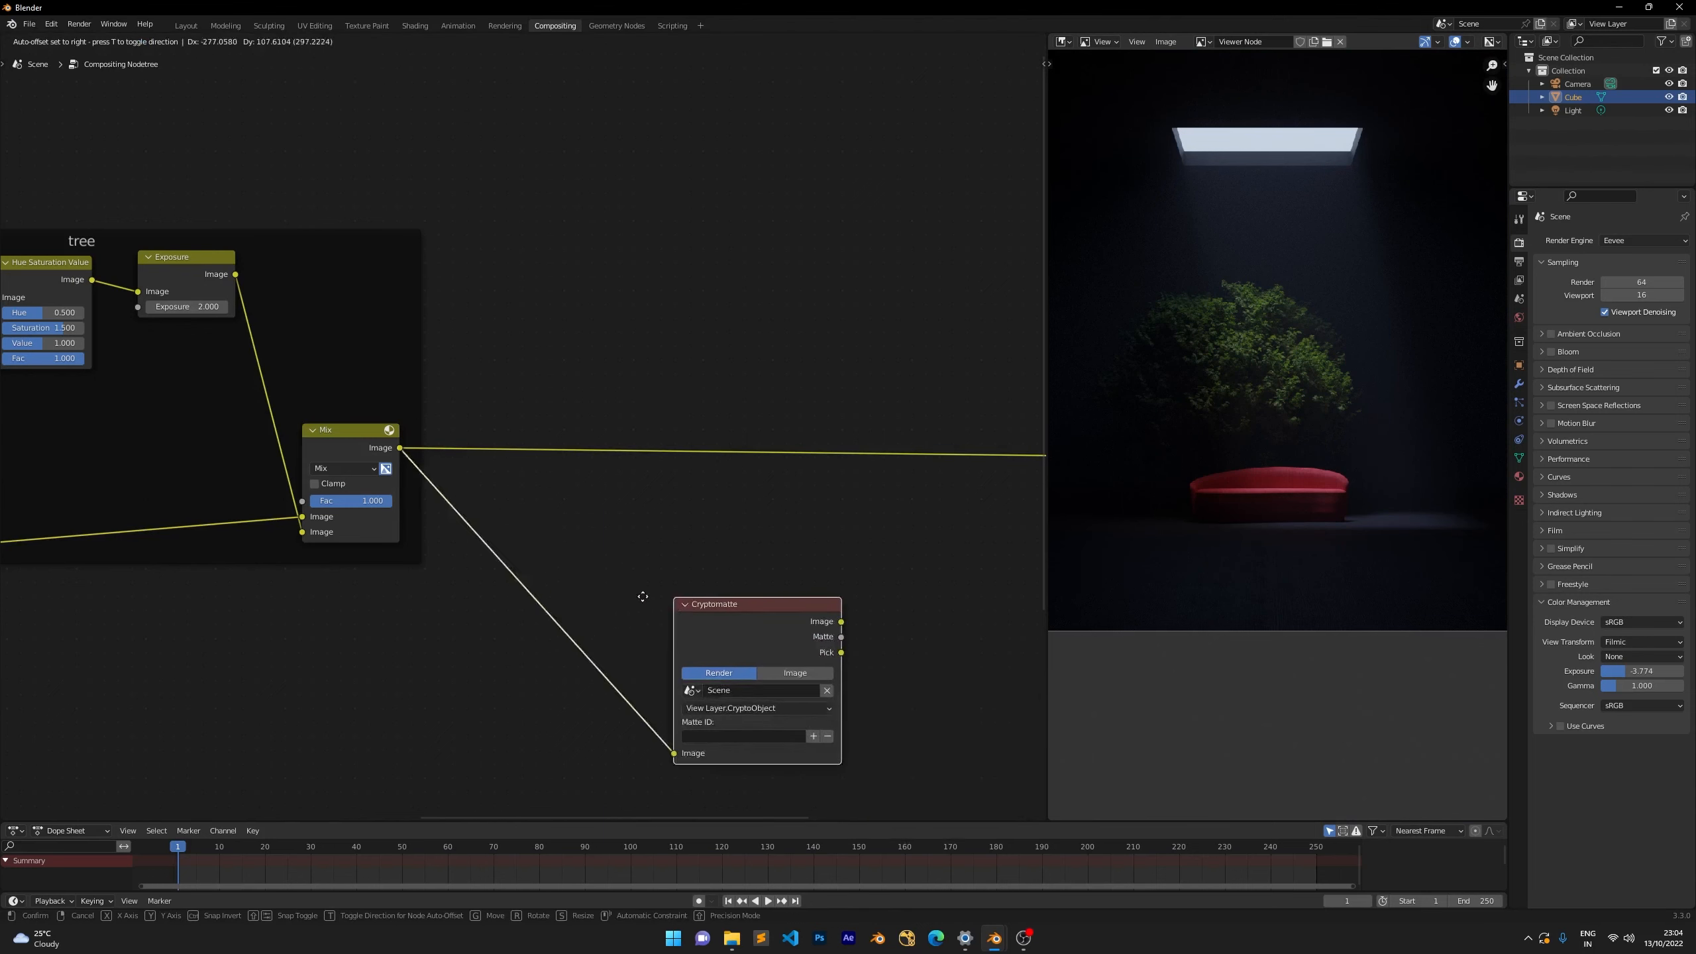
click(510, 535)
Preview the new Cryptomatte's Pick output and source the node from the ALONE_V7.exr image with the View Layer.CryptoObject layer.
scroll(523, 535, up, 3)
ctrl+shift+click(654, 571)
ctrl+shift+click(652, 567)
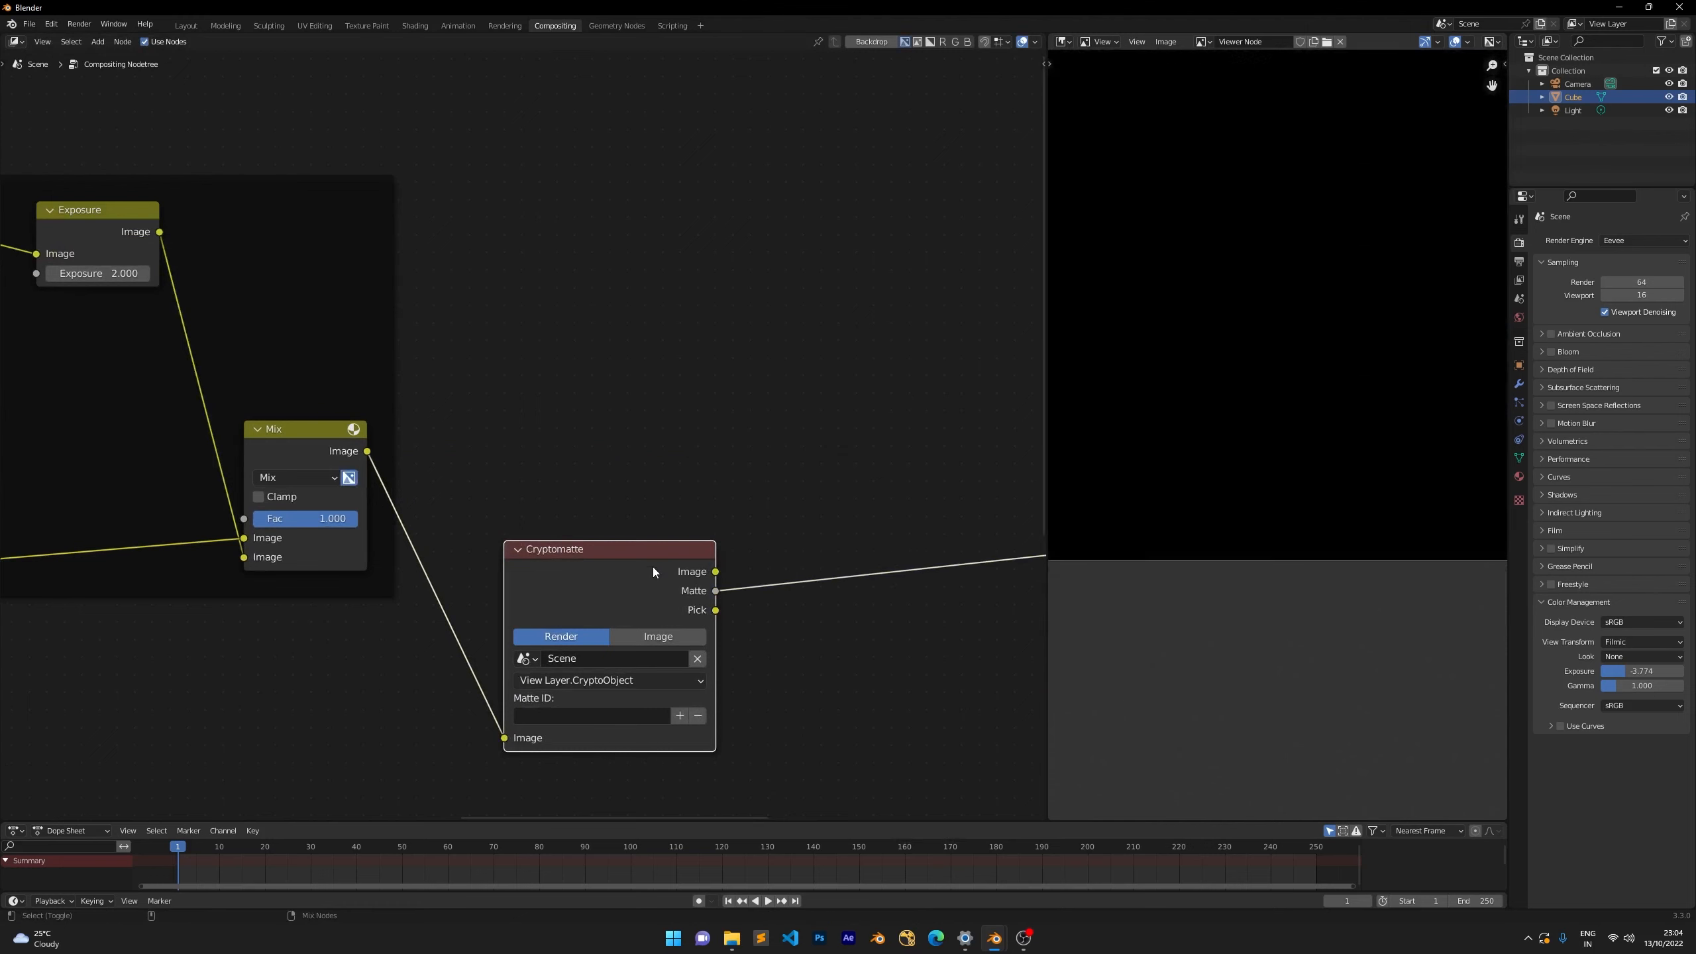
ctrl+shift+click(652, 567)
click(623, 642)
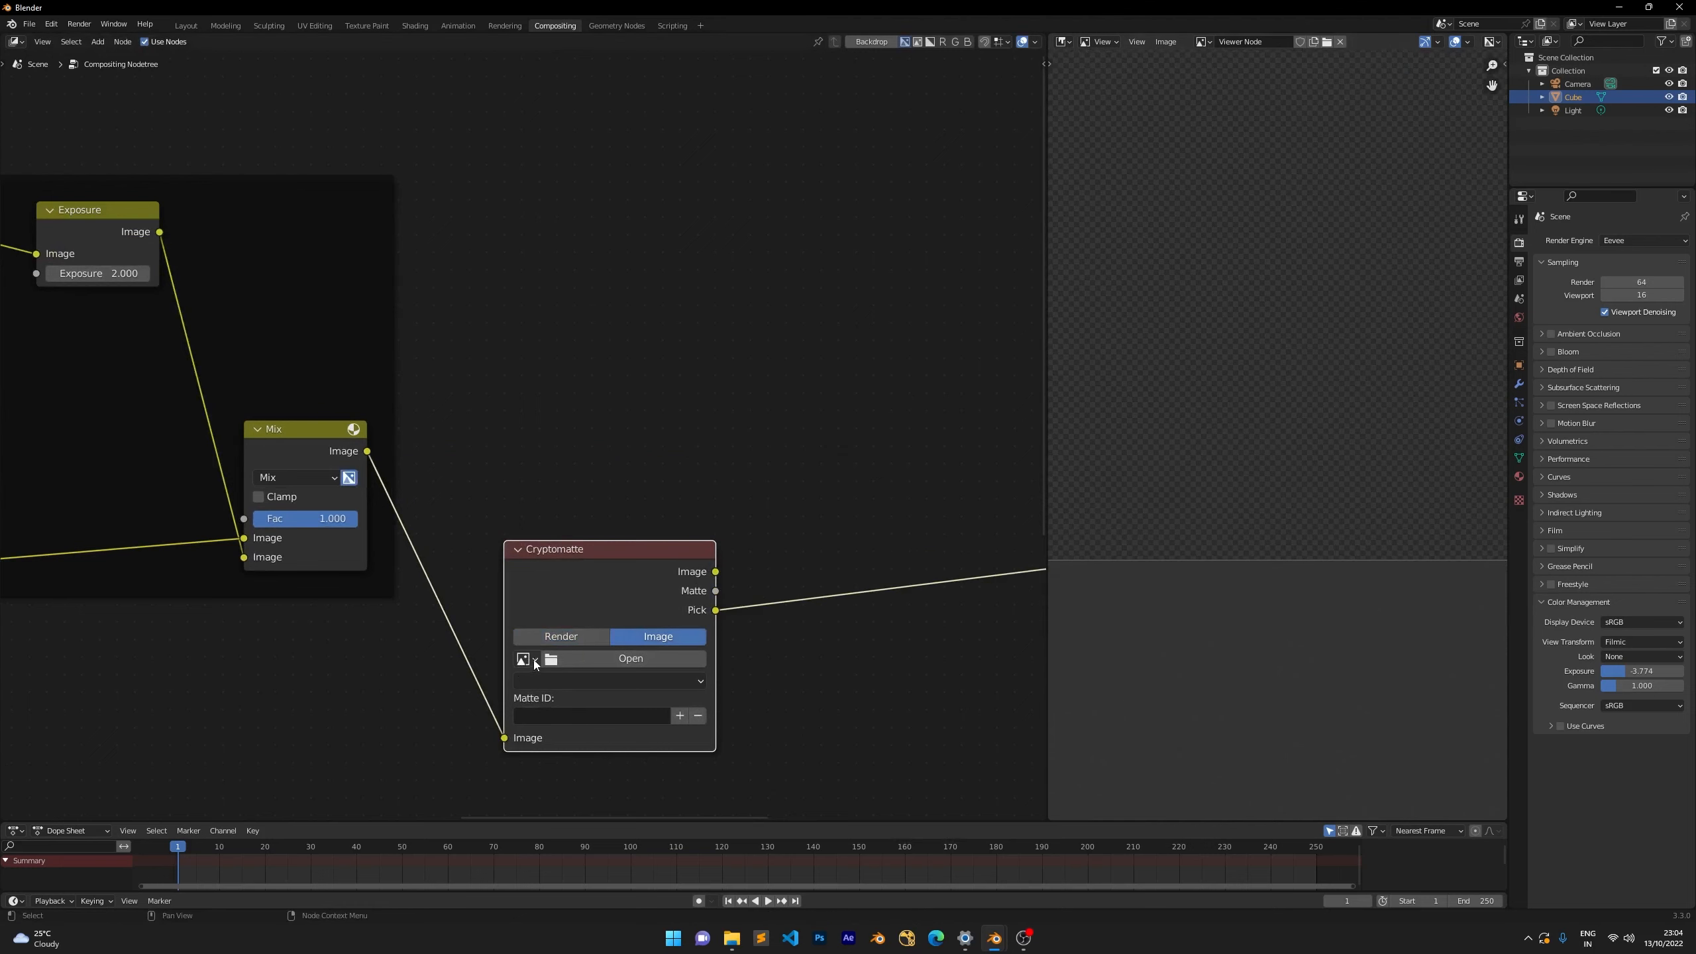
click(525, 658)
click(568, 686)
click(604, 701)
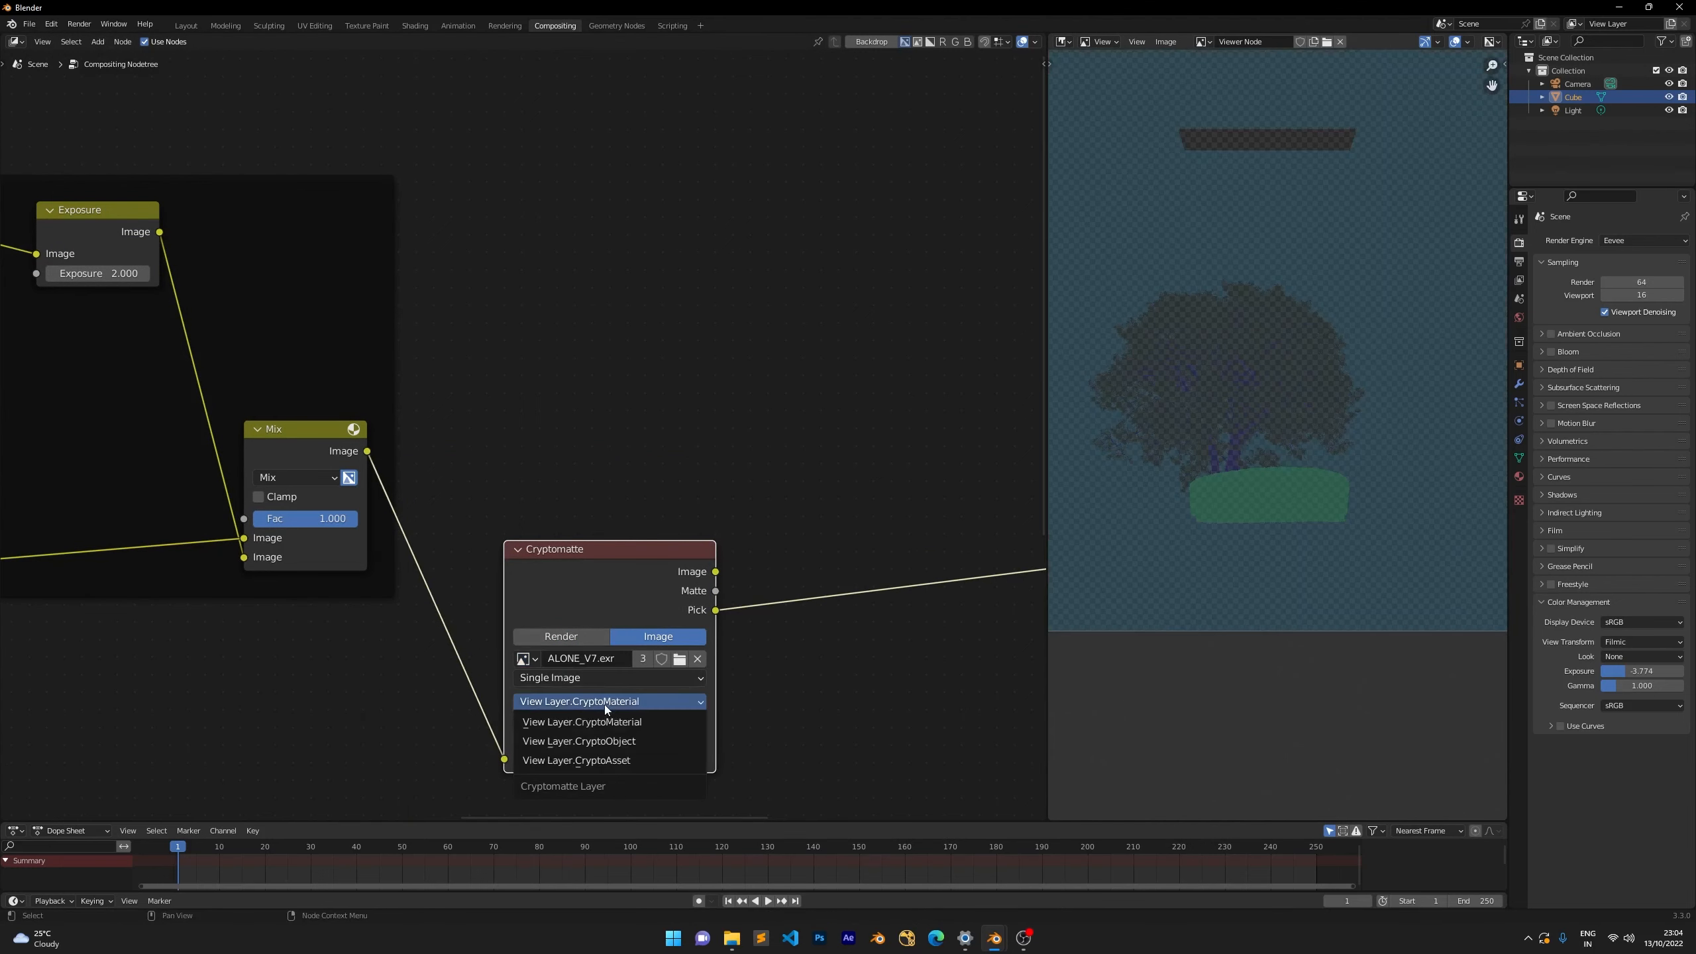
click(601, 732)
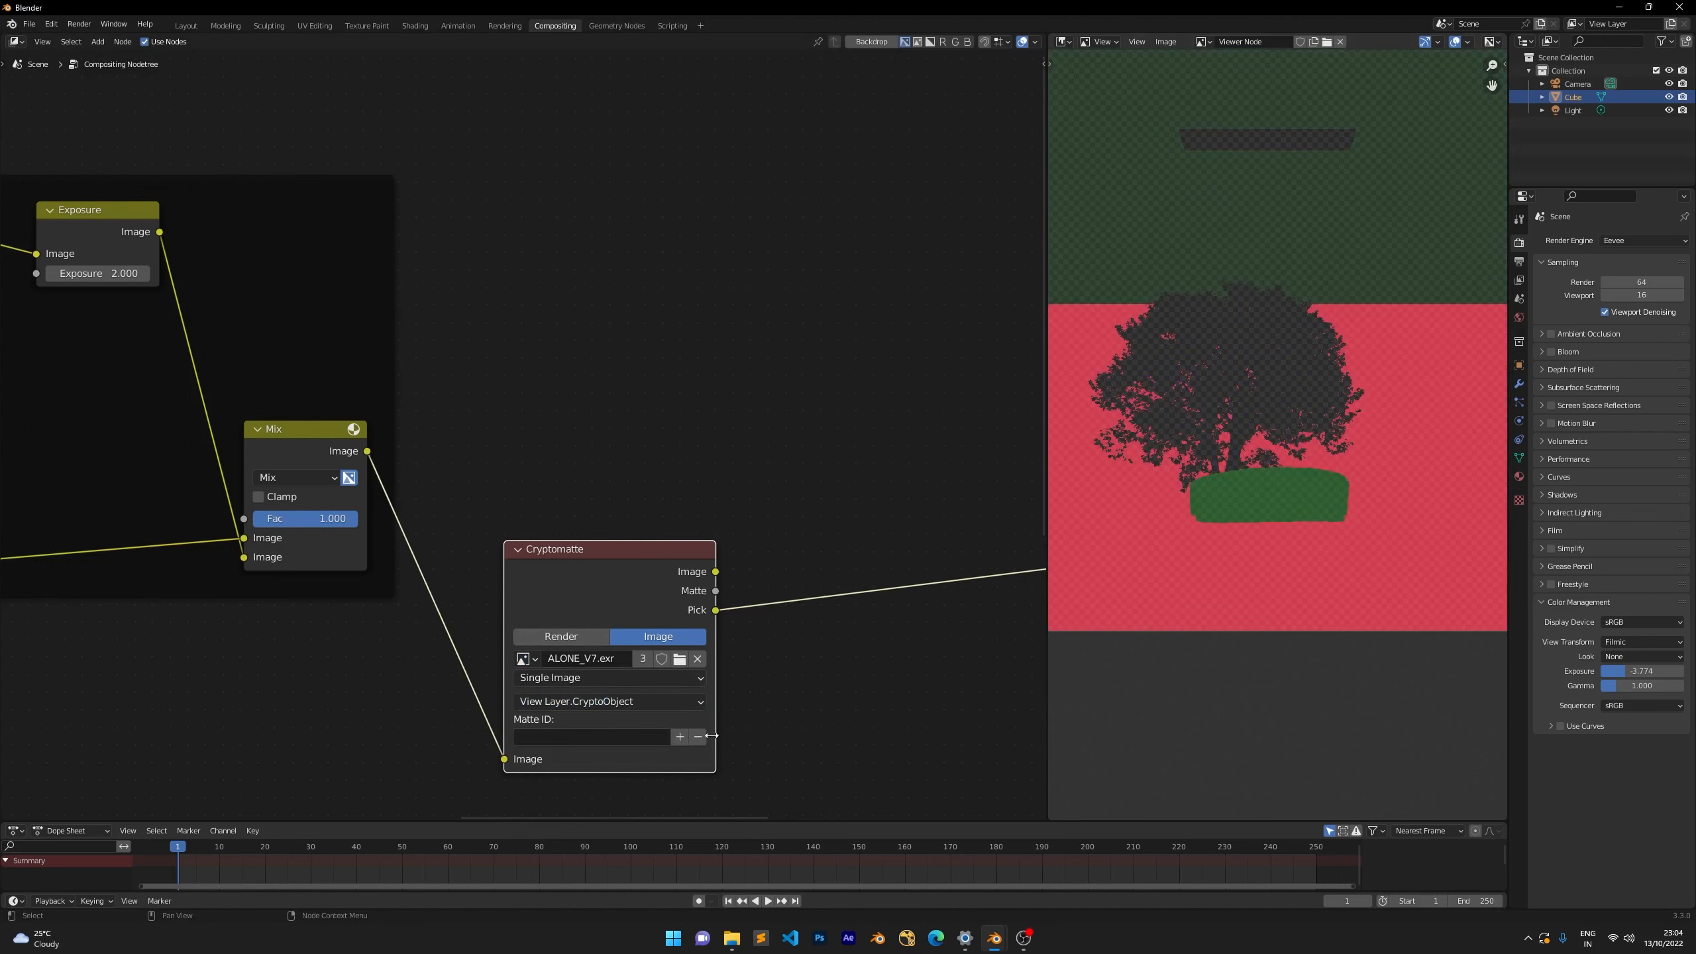
Pick the sofa as the Cryptomatte's matte and move the node up beside the tree frame.
click(680, 736)
click(1279, 514)
drag(641, 576, 641, 190)
middle_drag(796, 357, 696, 377)
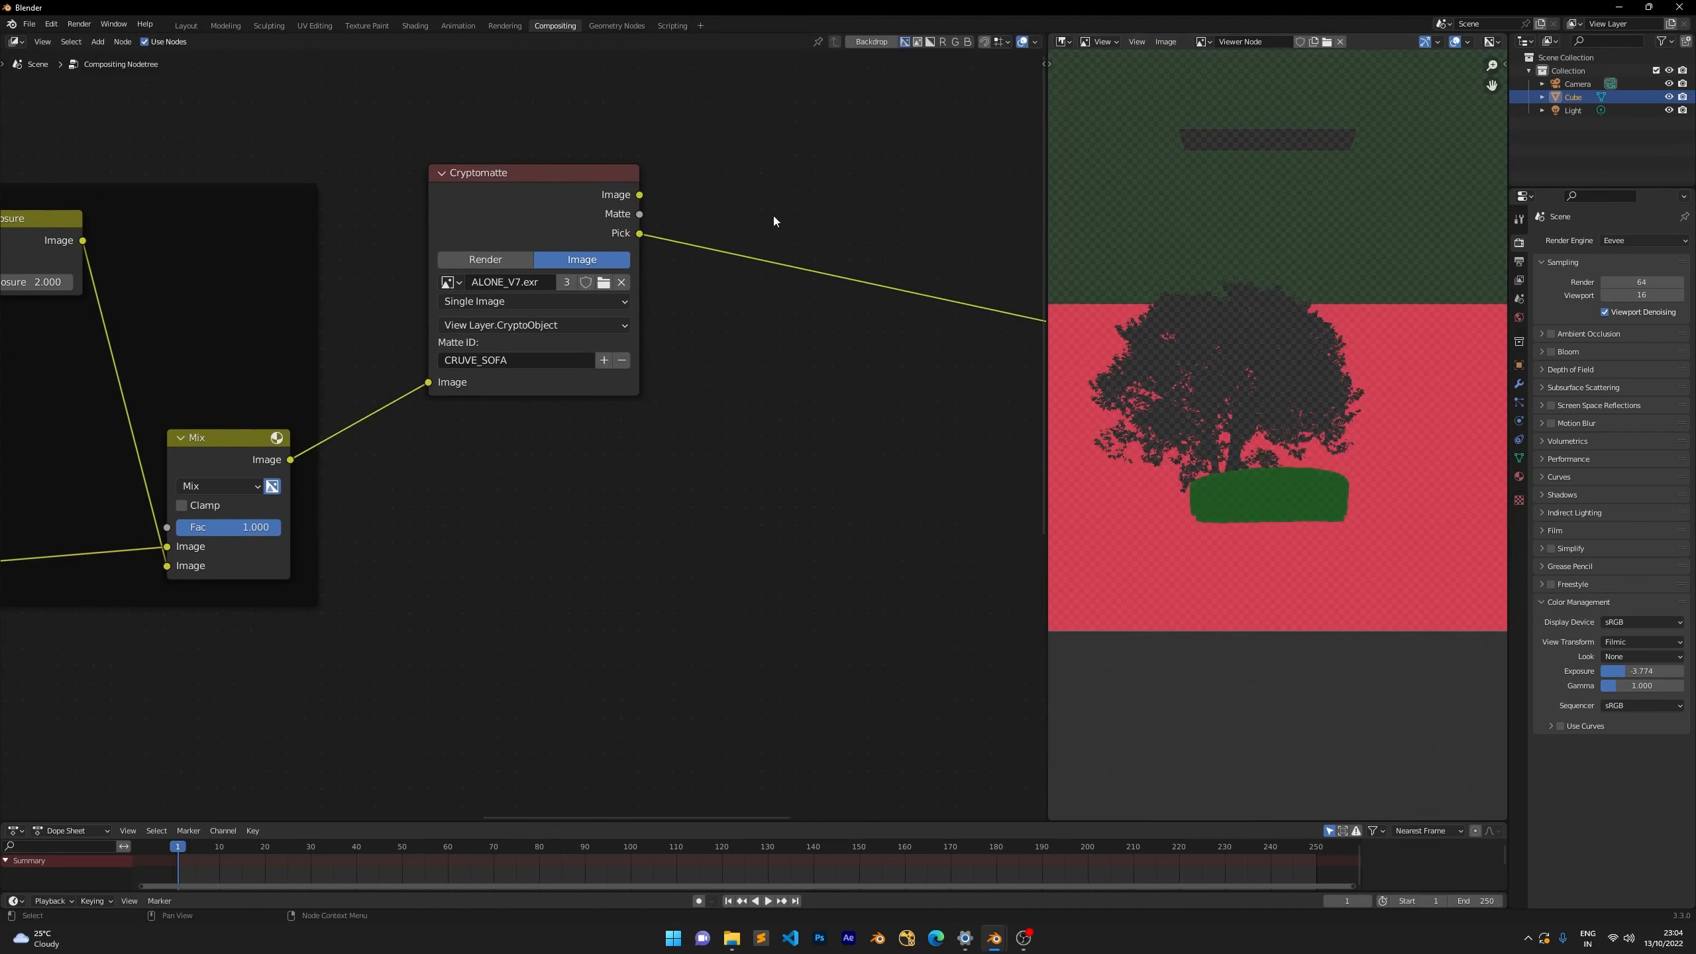
middle_drag(774, 215, 556, 244)
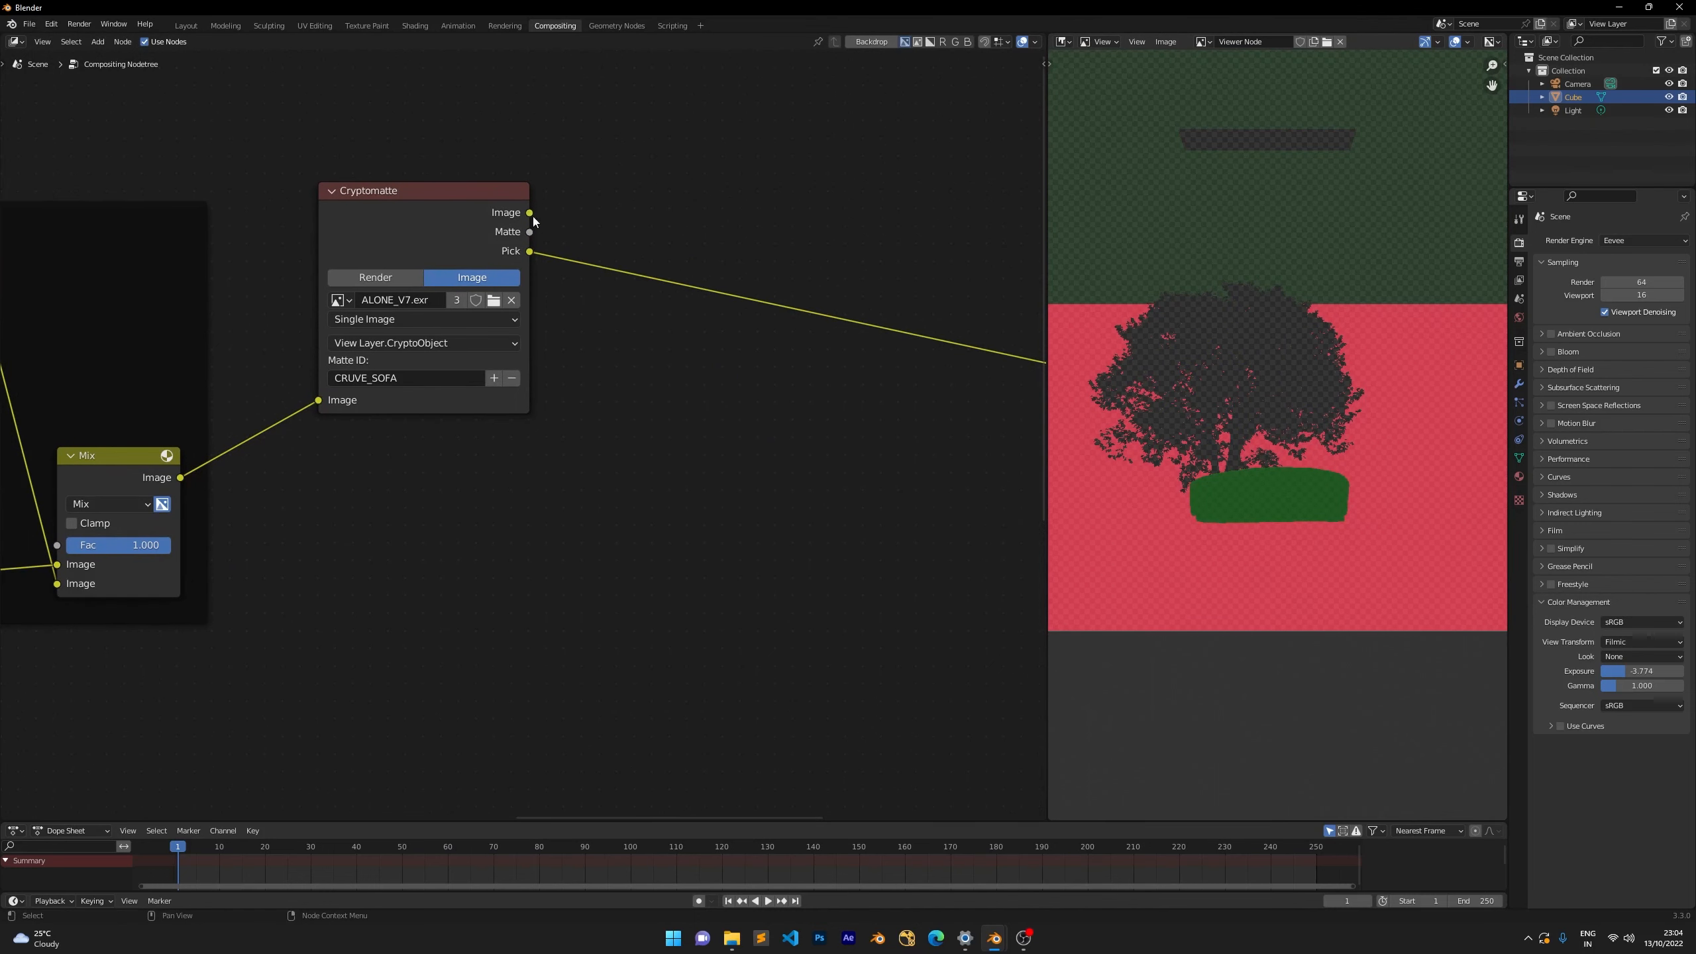
drag(180, 477, 871, 478)
text(mi)
key(Down)
key(Down)
key(Return)
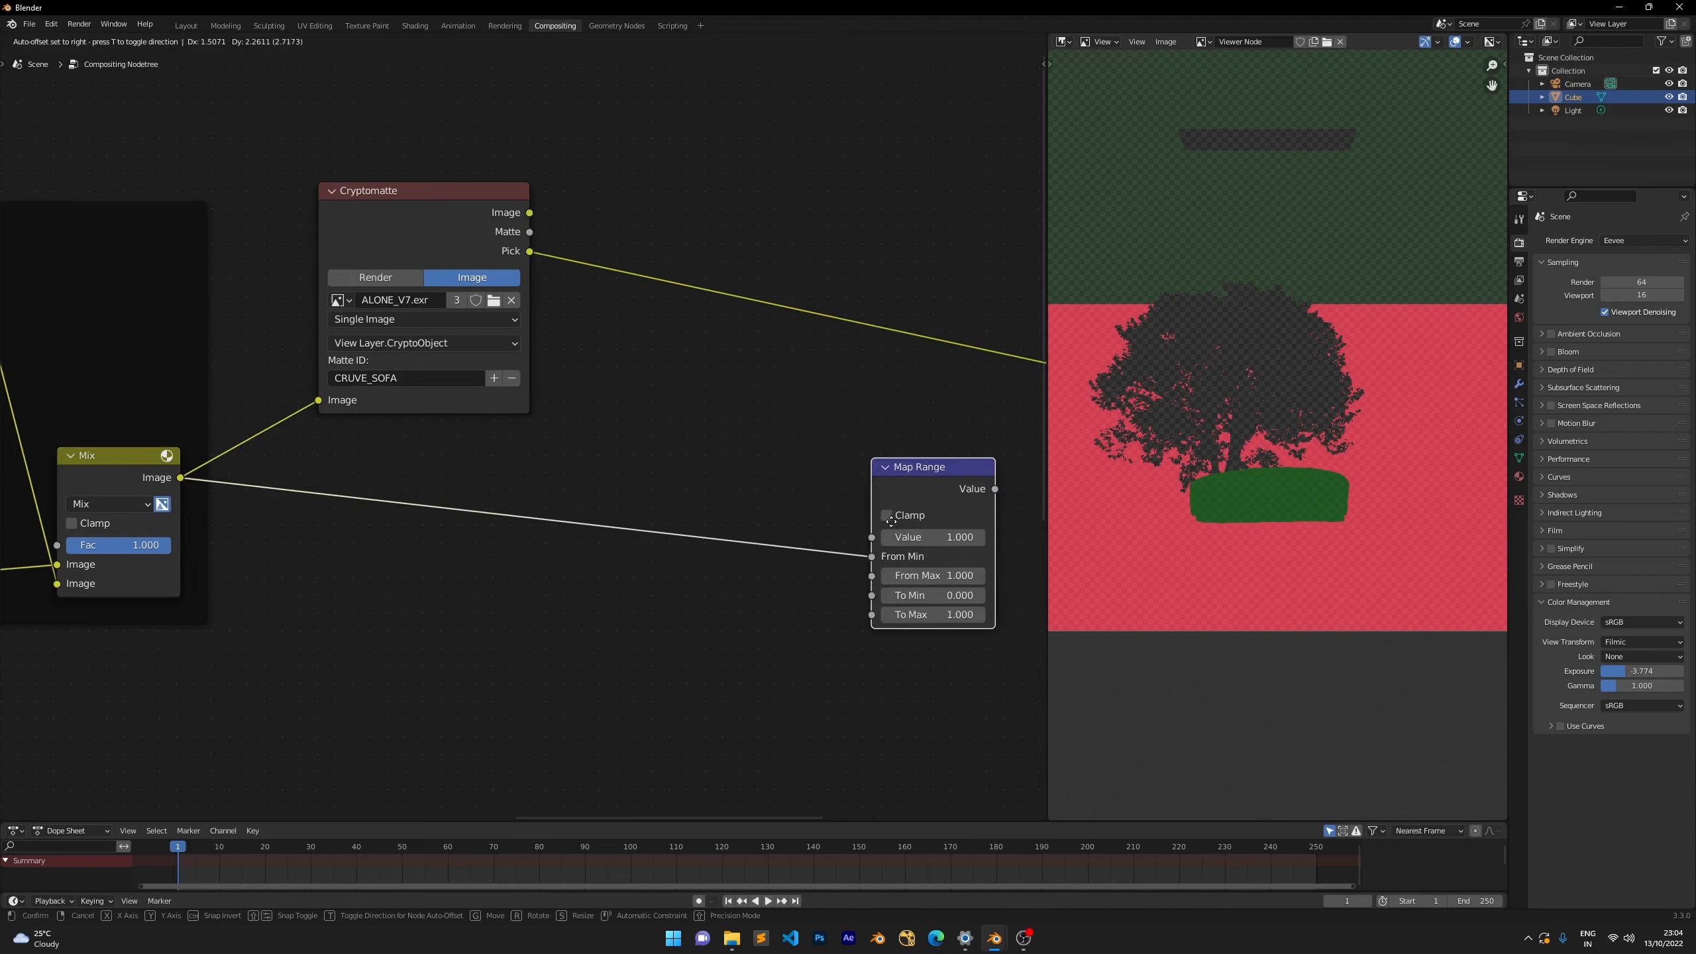
click(881, 459)
key(ctrl+z)
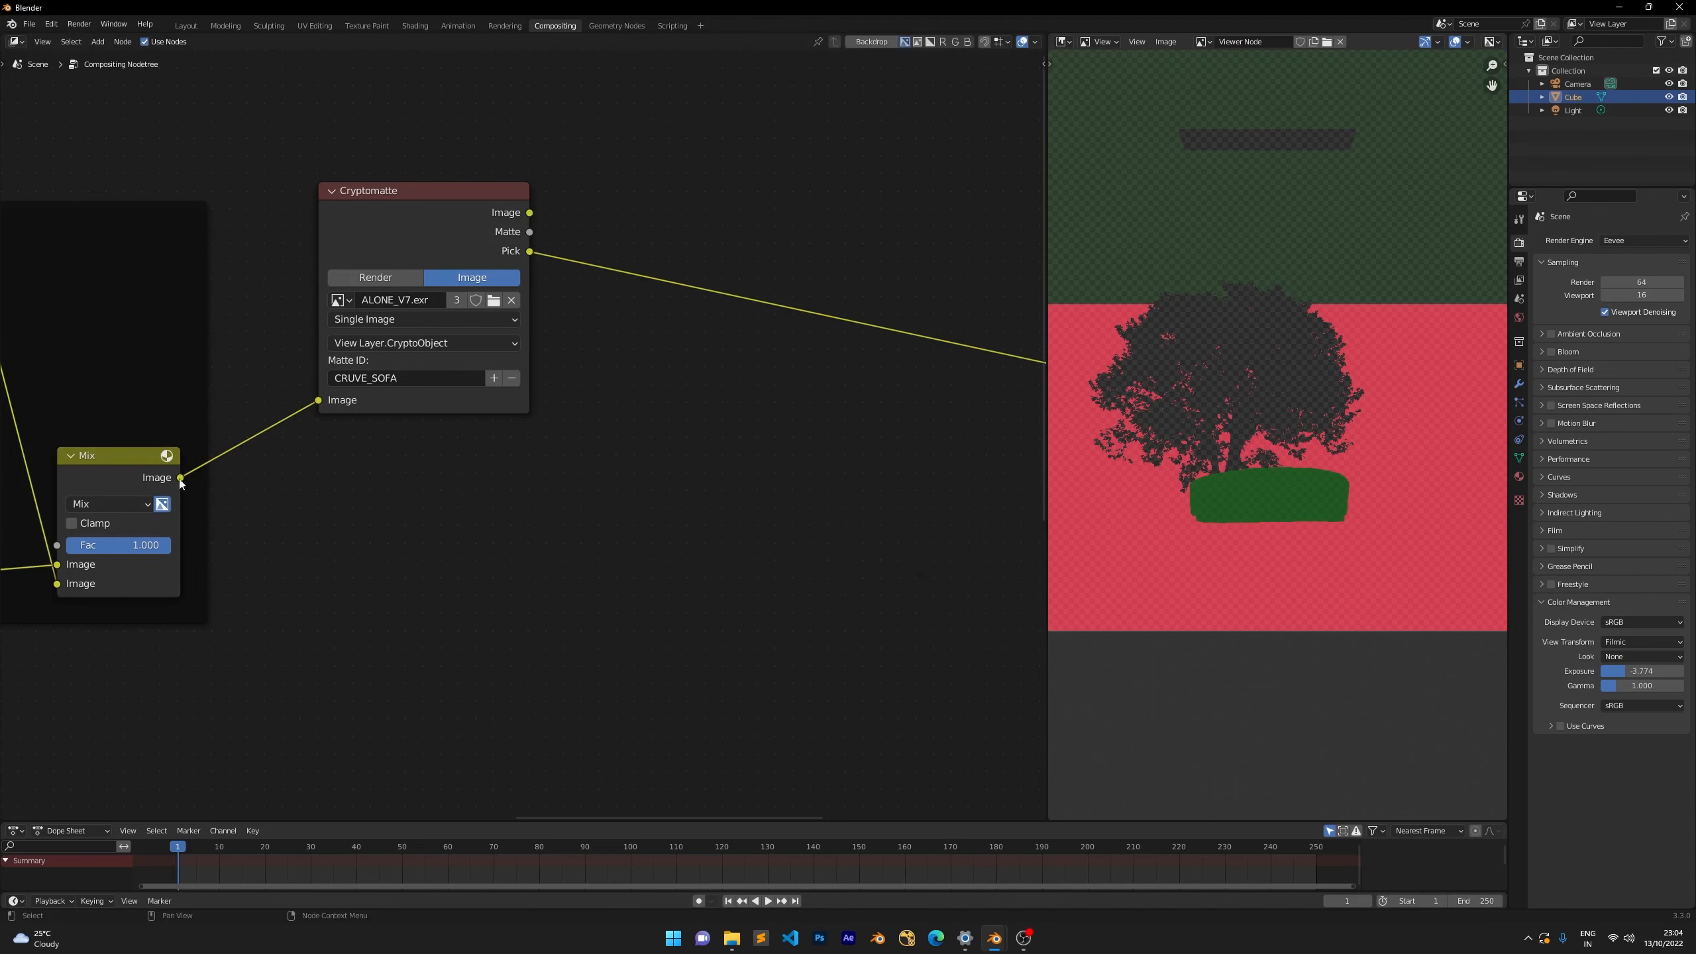
Add a Mix node with the tree Mix output as first image and the sofa Cryptomatte's Image output as second.
drag(180, 477, 945, 498)
text(mix)
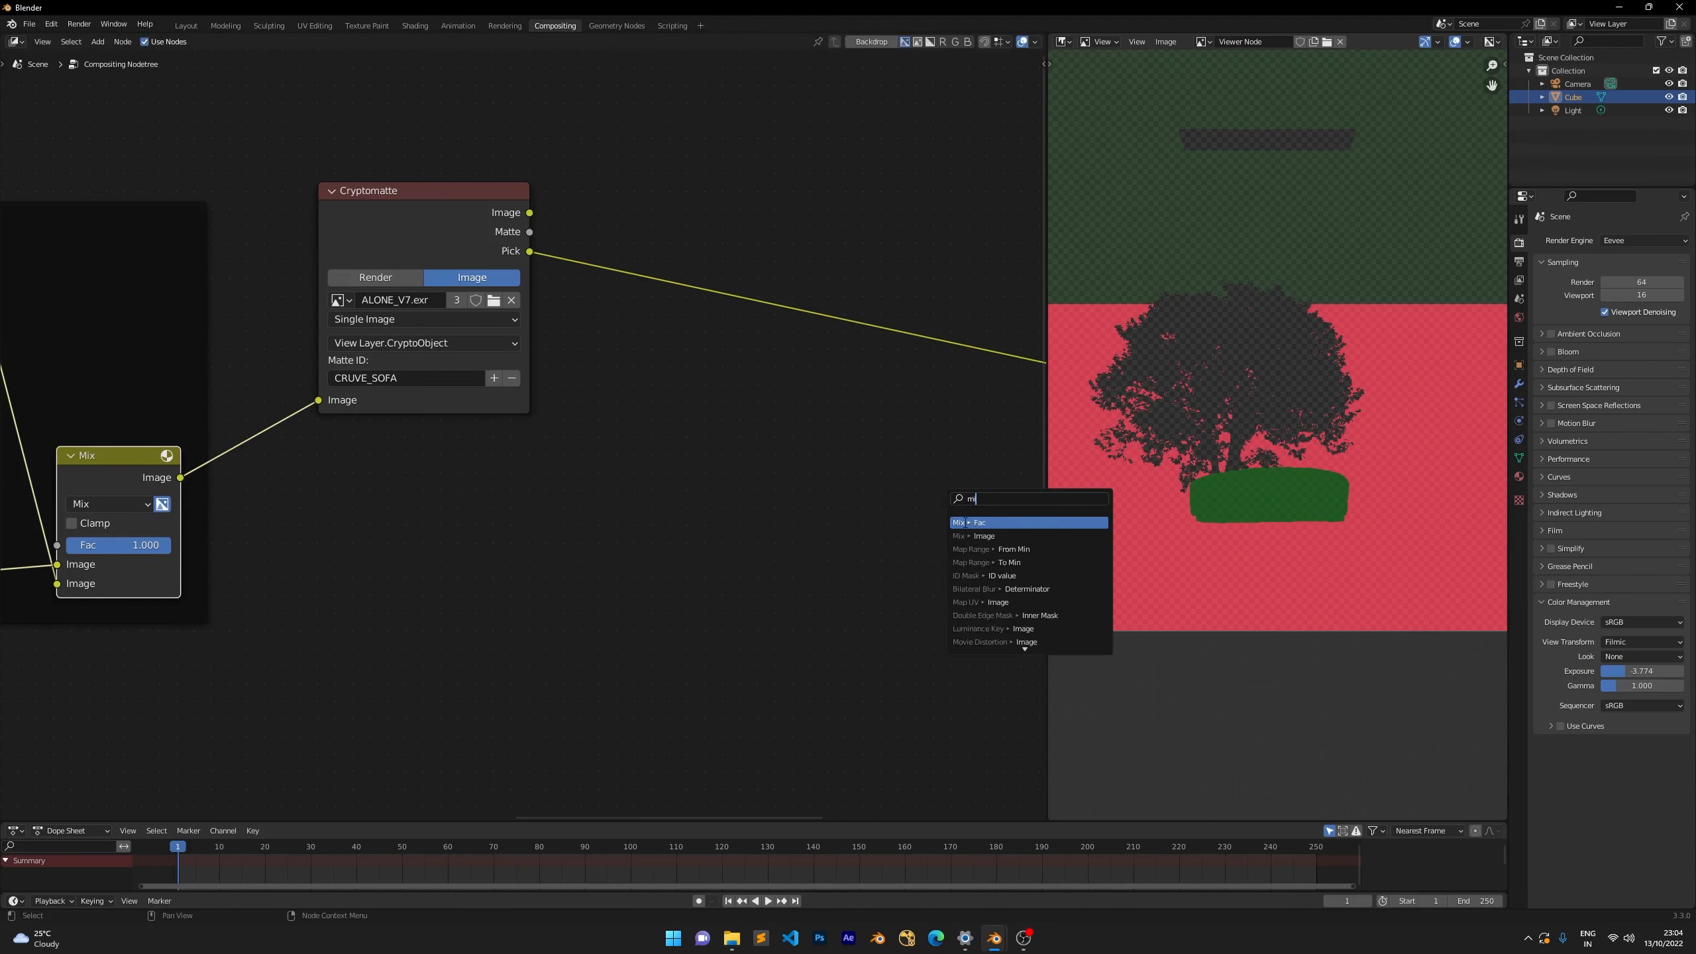
key(Return)
click(825, 449)
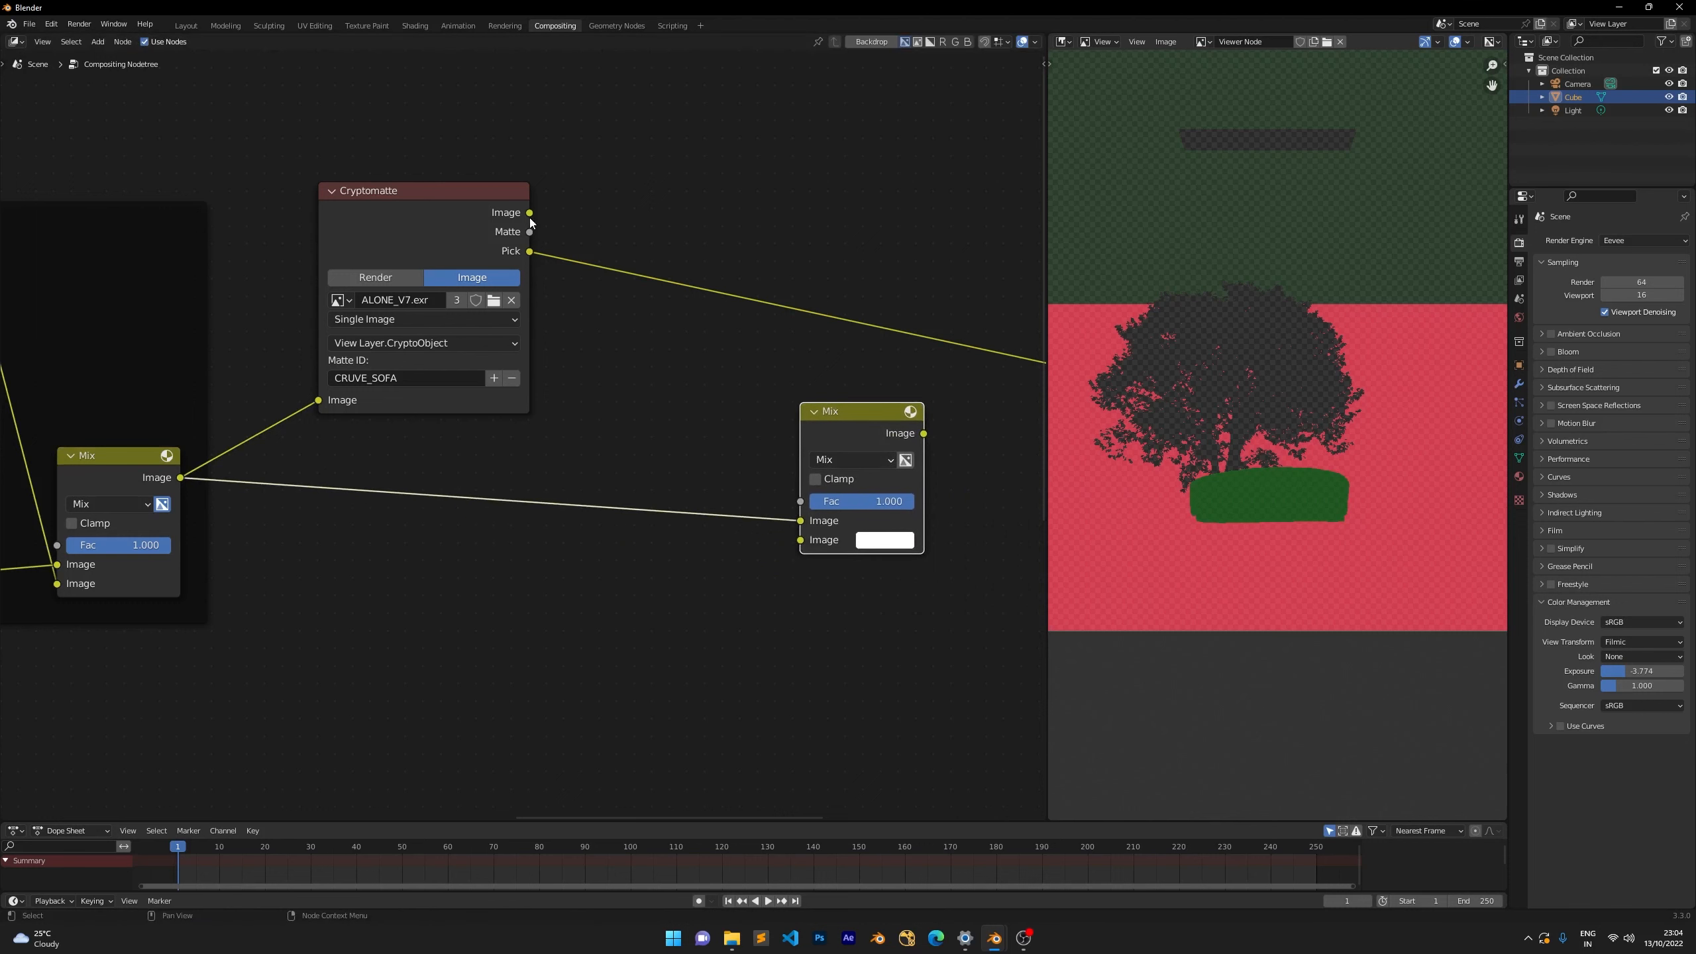
drag(529, 212, 801, 536)
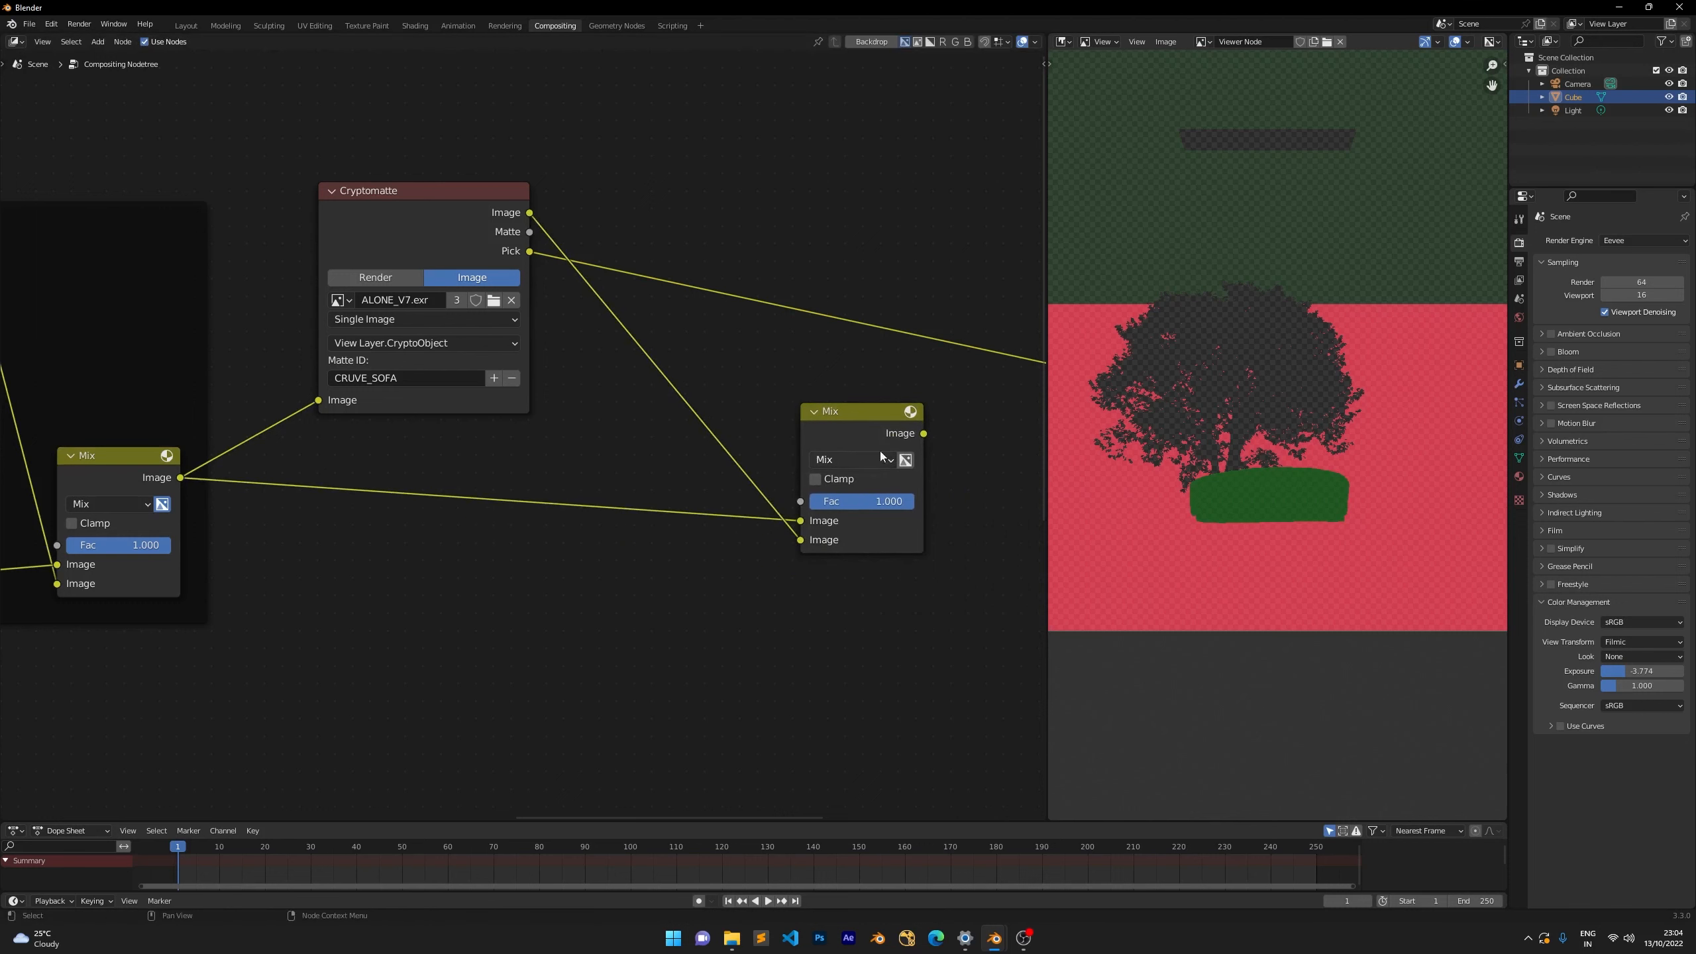
Preview the new Mix node in the viewer and enable its use of the second image's alpha.
ctrl+shift+click(874, 414)
scroll(1028, 442, up, 1)
scroll(1028, 442, up, 1)
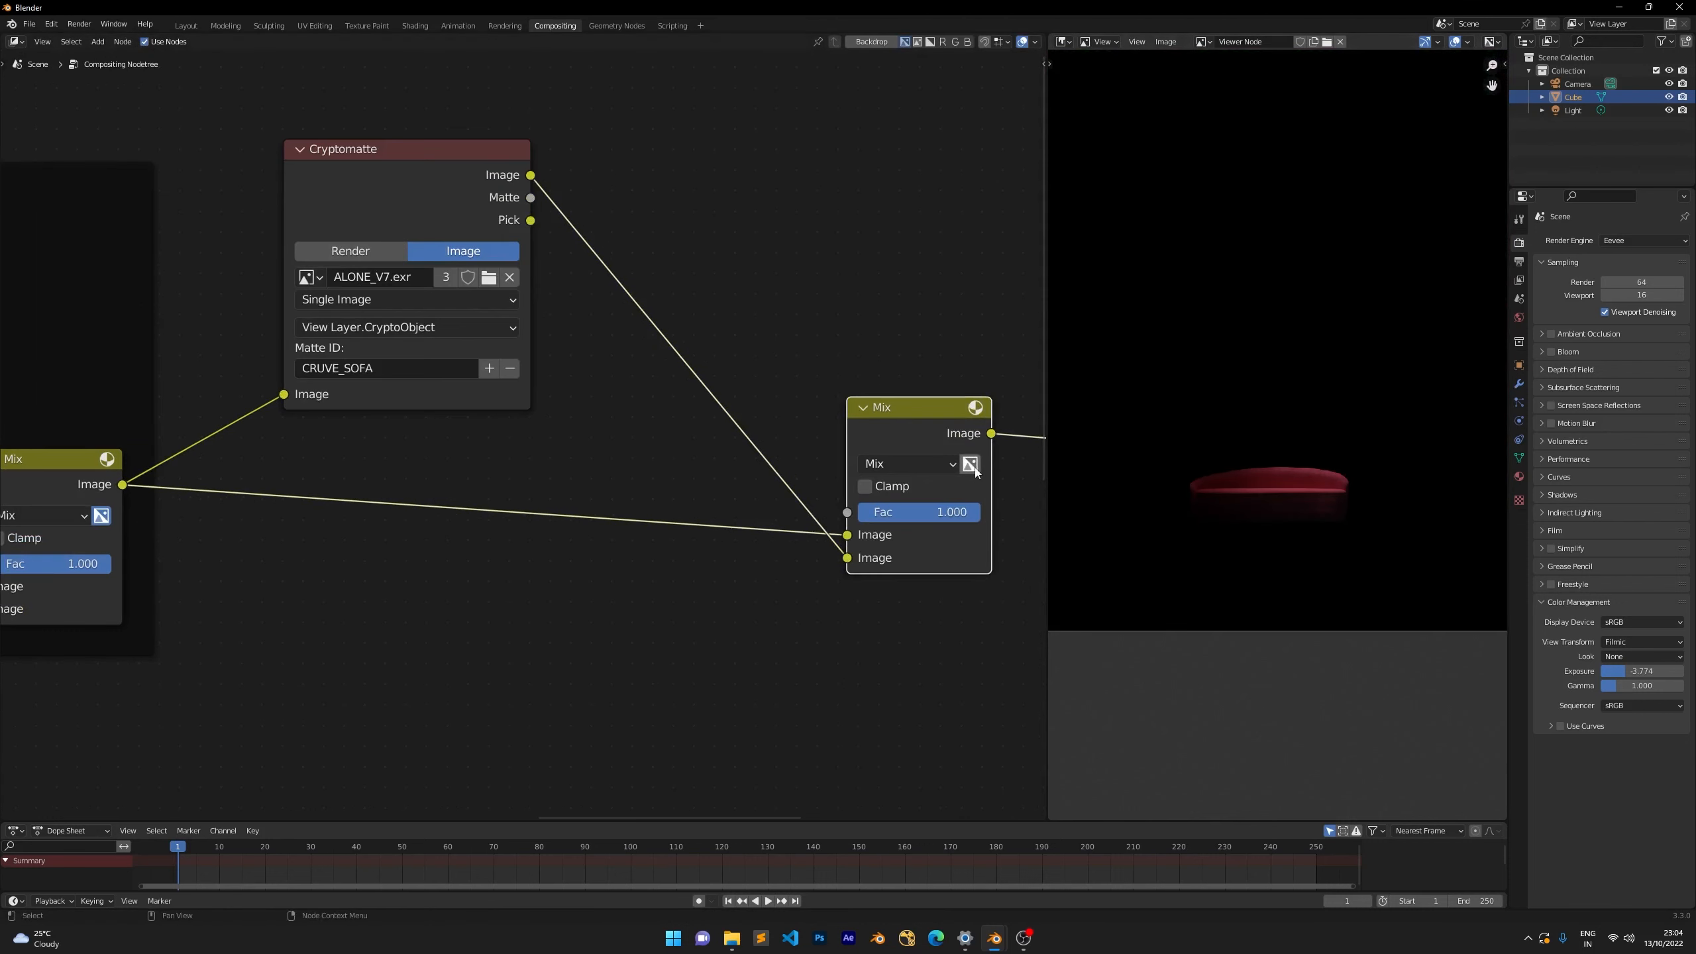
drag(936, 410, 937, 415)
middle_drag(768, 313, 750, 349)
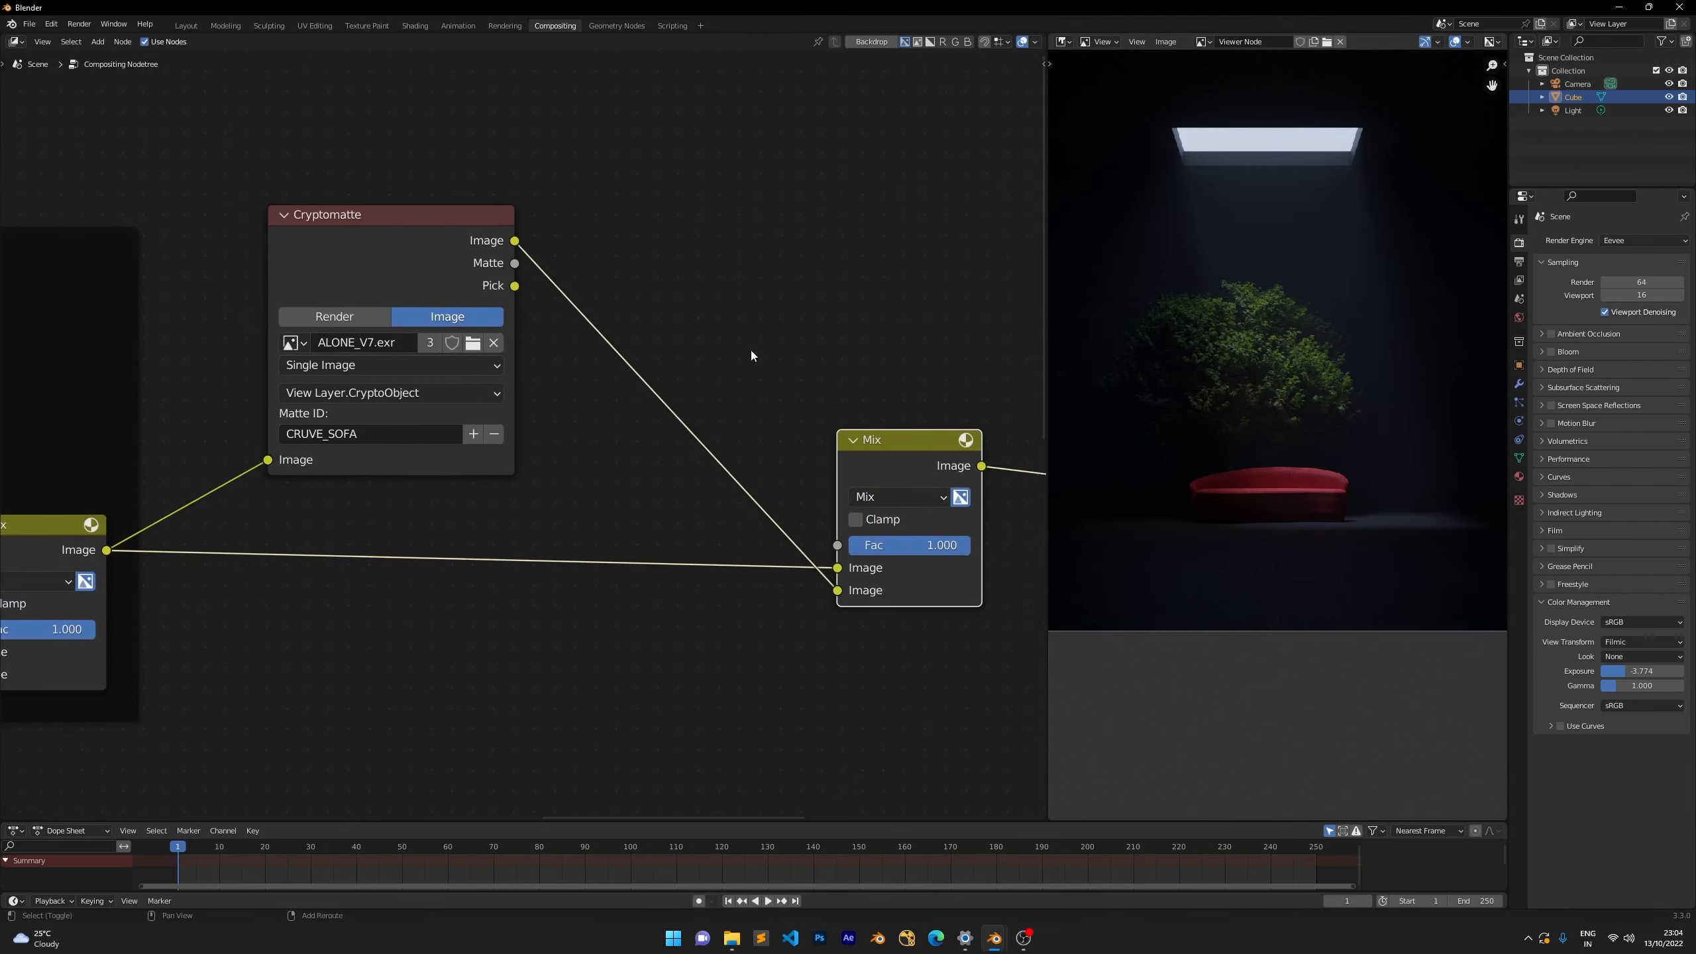
Insert an Exposure node on the link between the sofa Cryptomatte's Image output and the Mix node.
key(shift+a)
text(ex)
click(767, 371)
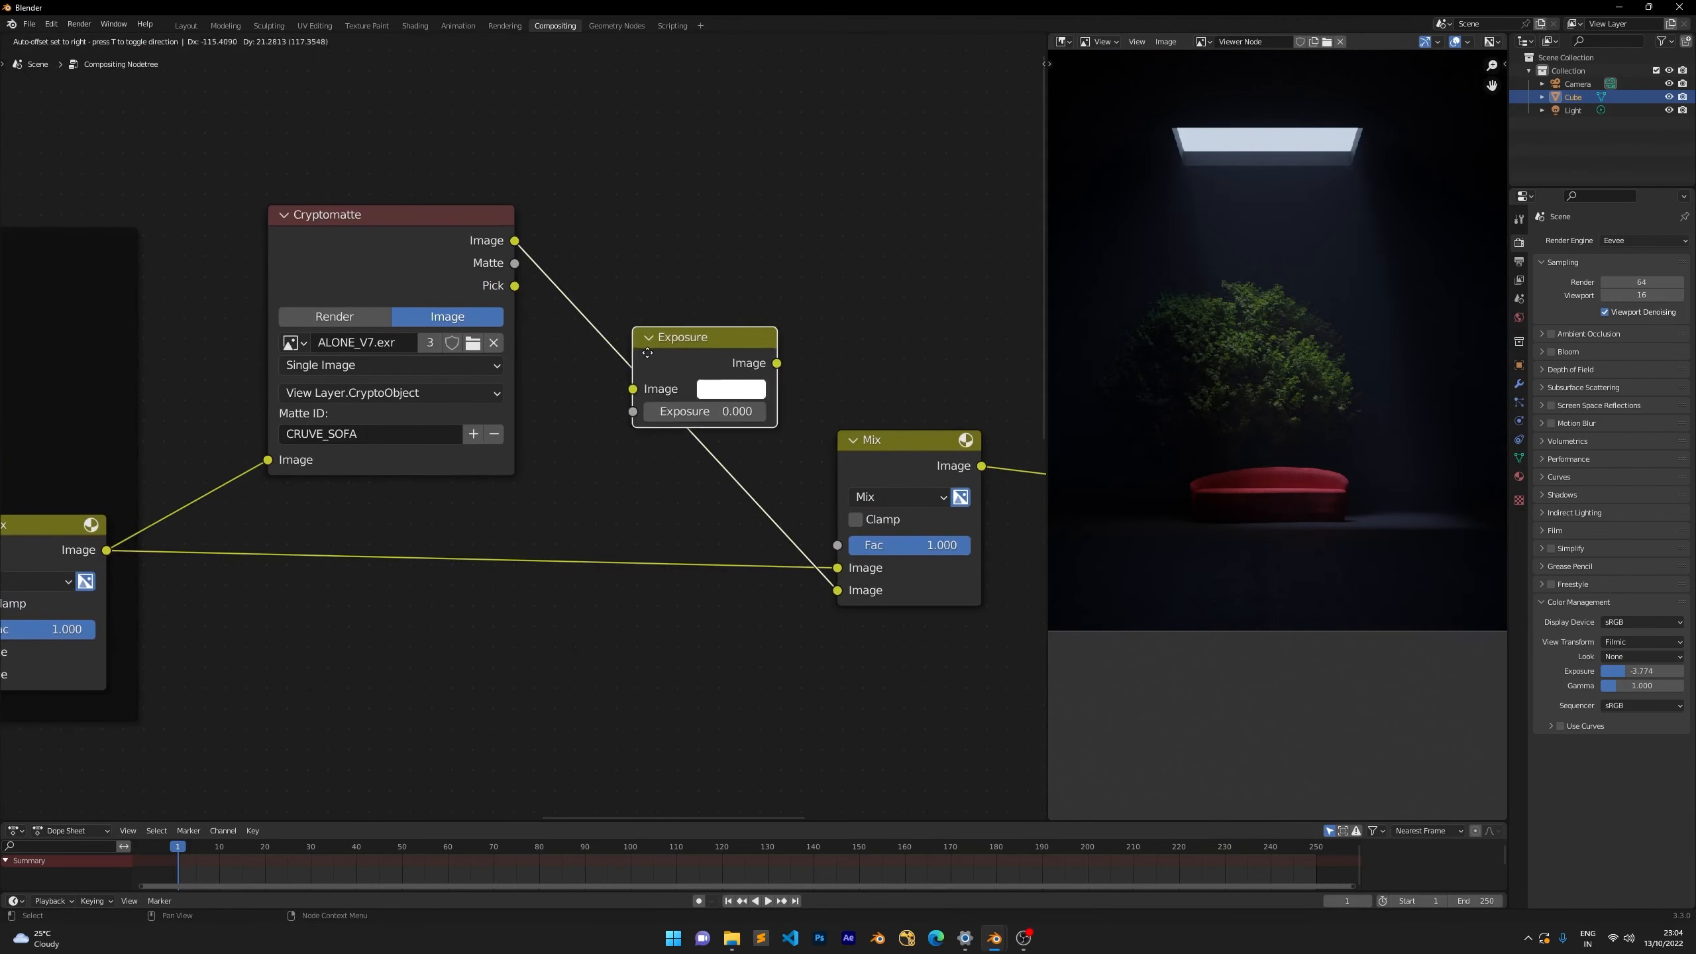
click(621, 330)
Try an exposure of 2 on the sofa's Exposure node and settle on 1.
click(672, 397)
text(2)
key(Return)
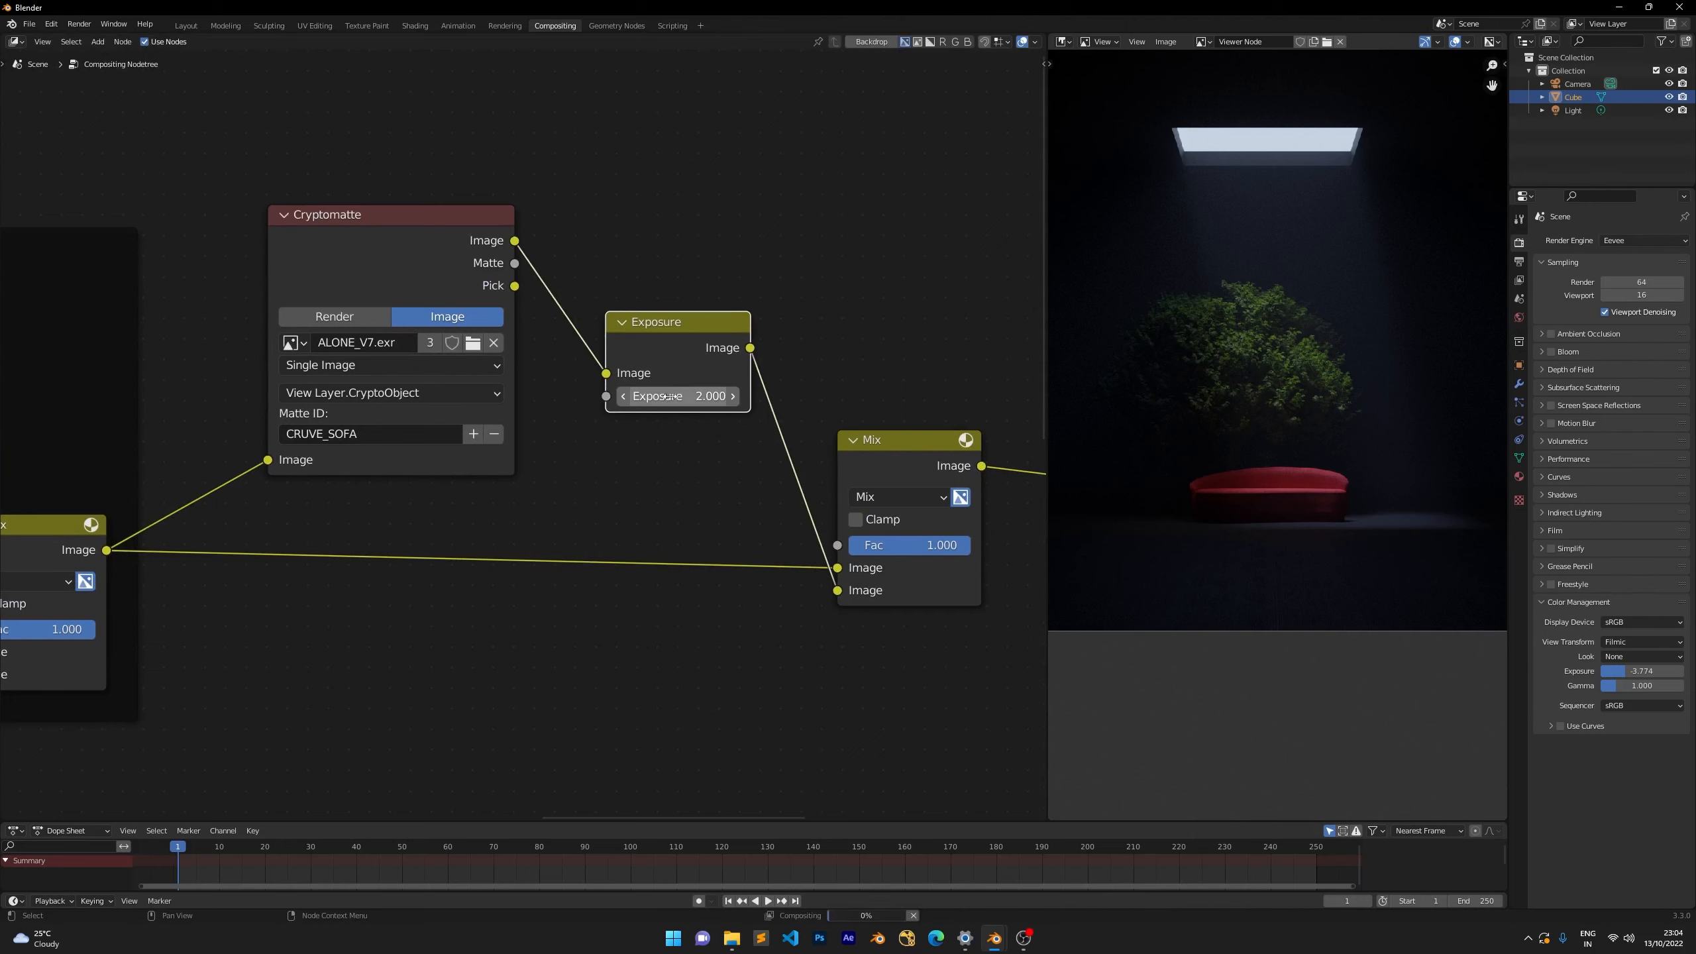
click(673, 397)
text(1)
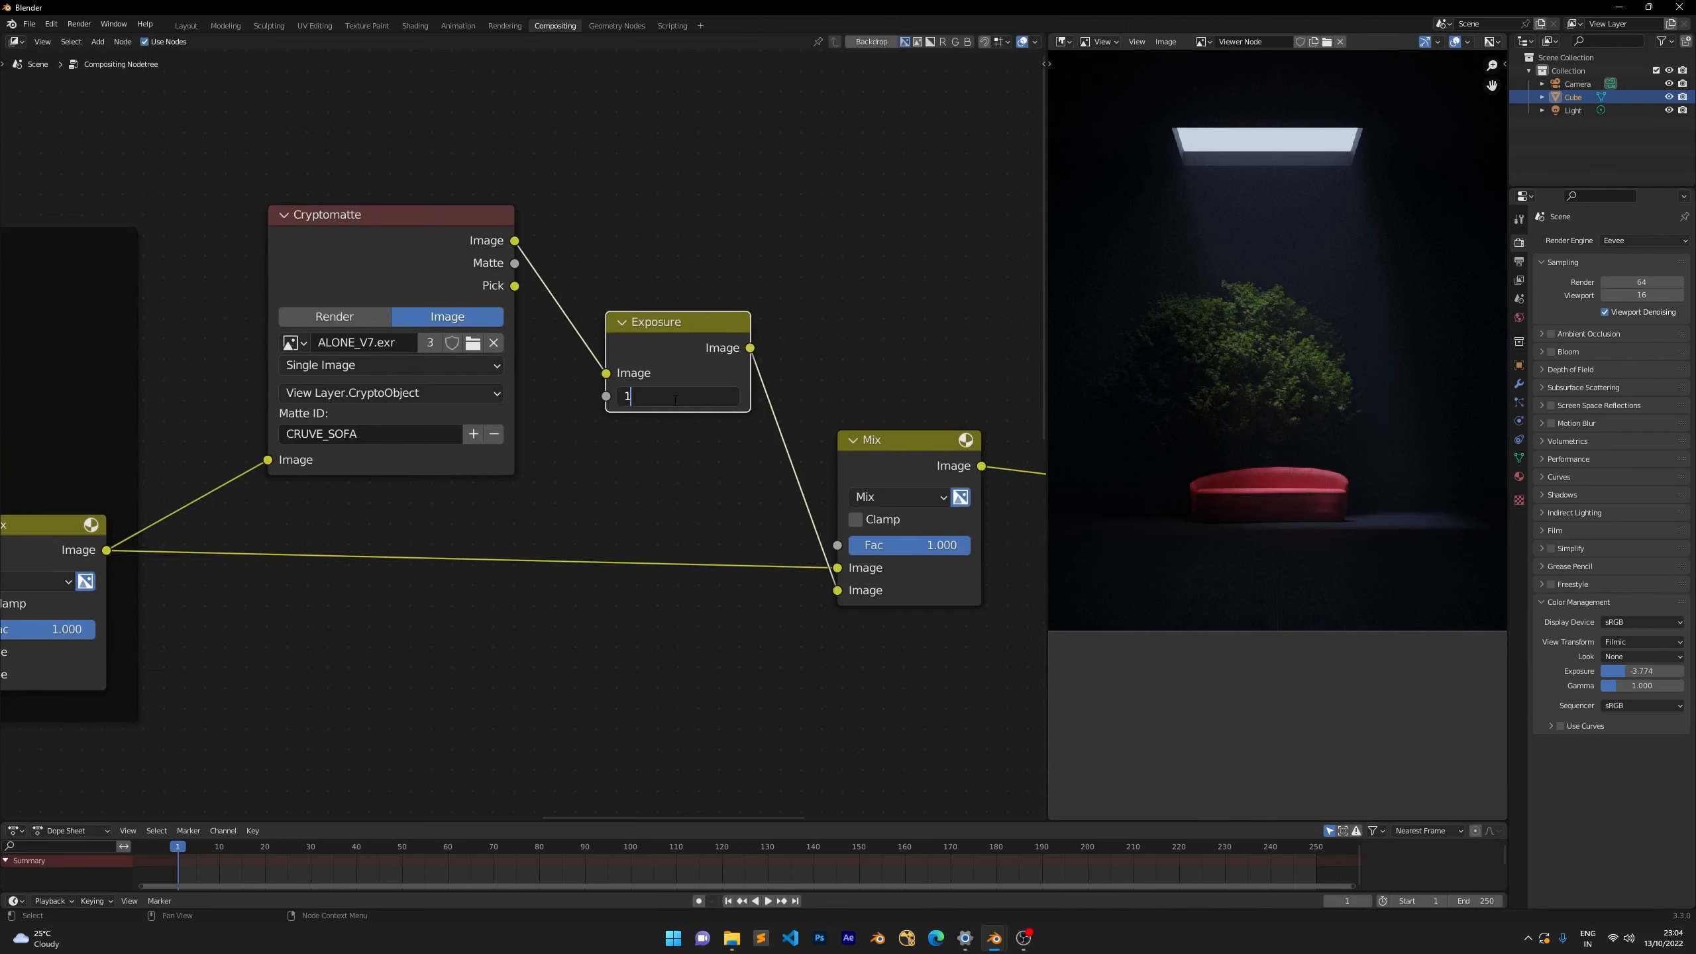
key(Return)
Reposition the Exposure and Mix nodes to make room after the sofa Cryptomatte node.
drag(714, 334, 769, 282)
middle_drag(869, 245, 787, 188)
drag(890, 206, 586, 535)
drag(650, 249, 727, 234)
click(533, 579)
middle_drag(689, 224, 660, 330)
drag(677, 312, 696, 257)
Insert a Hue Saturation Value node between the sofa Cryptomatte and the Exposure node.
click(575, 224)
key(shift+a)
click(576, 224)
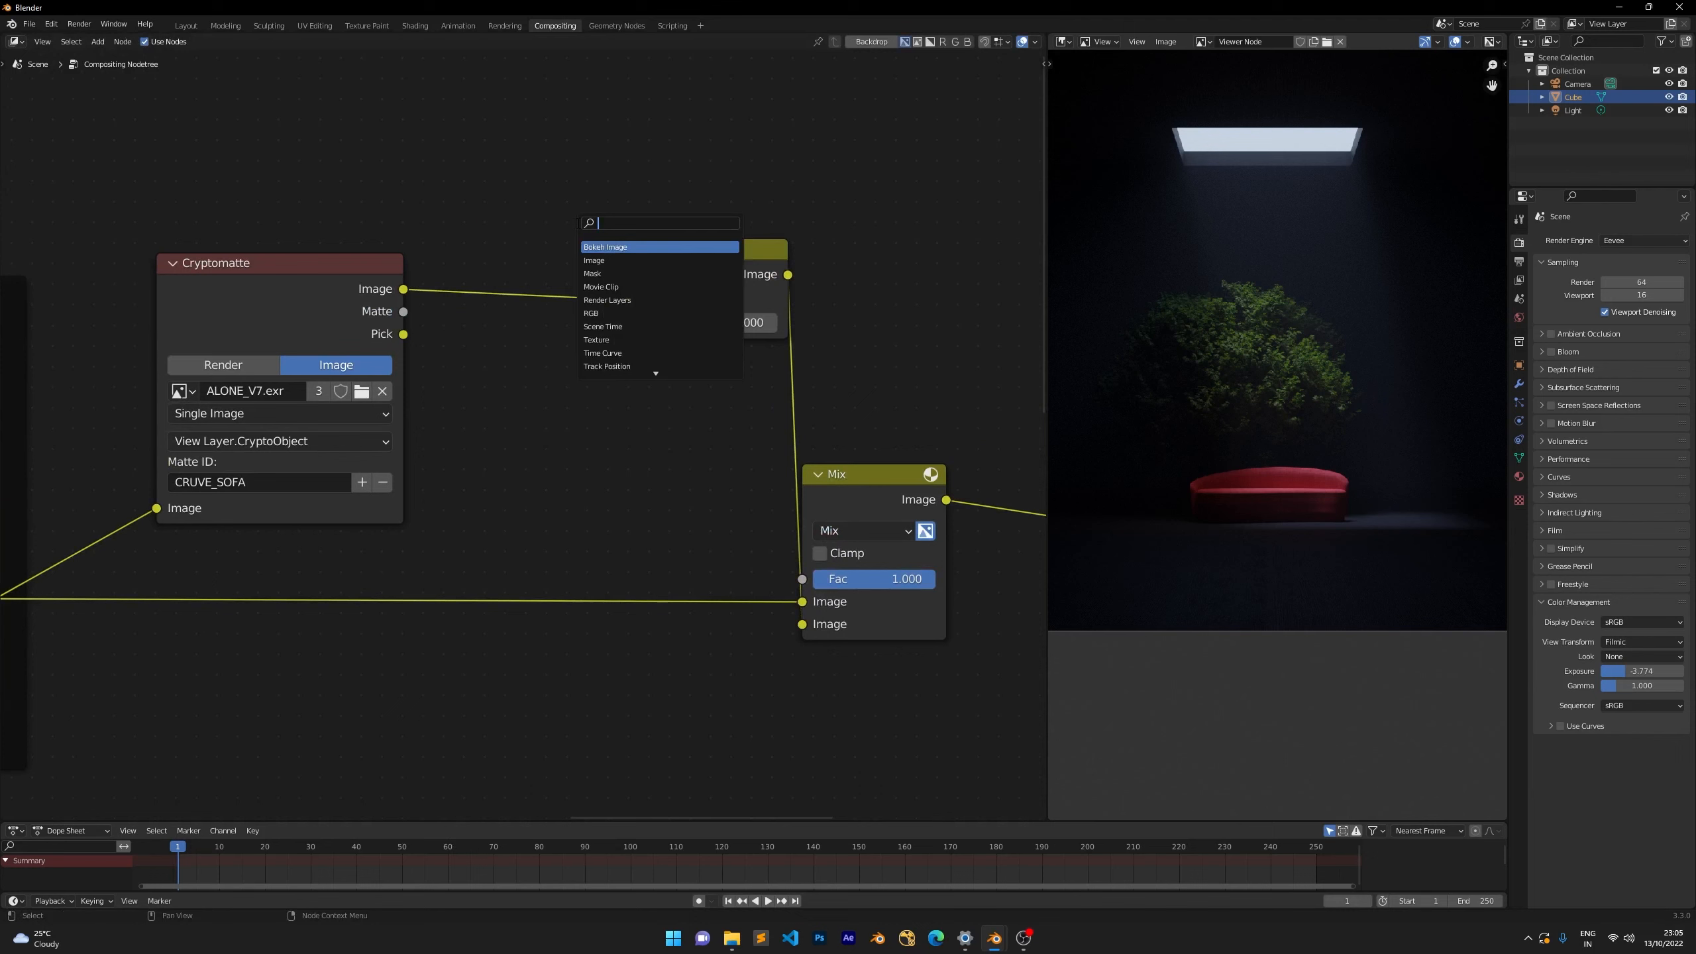
text(hue)
click(618, 260)
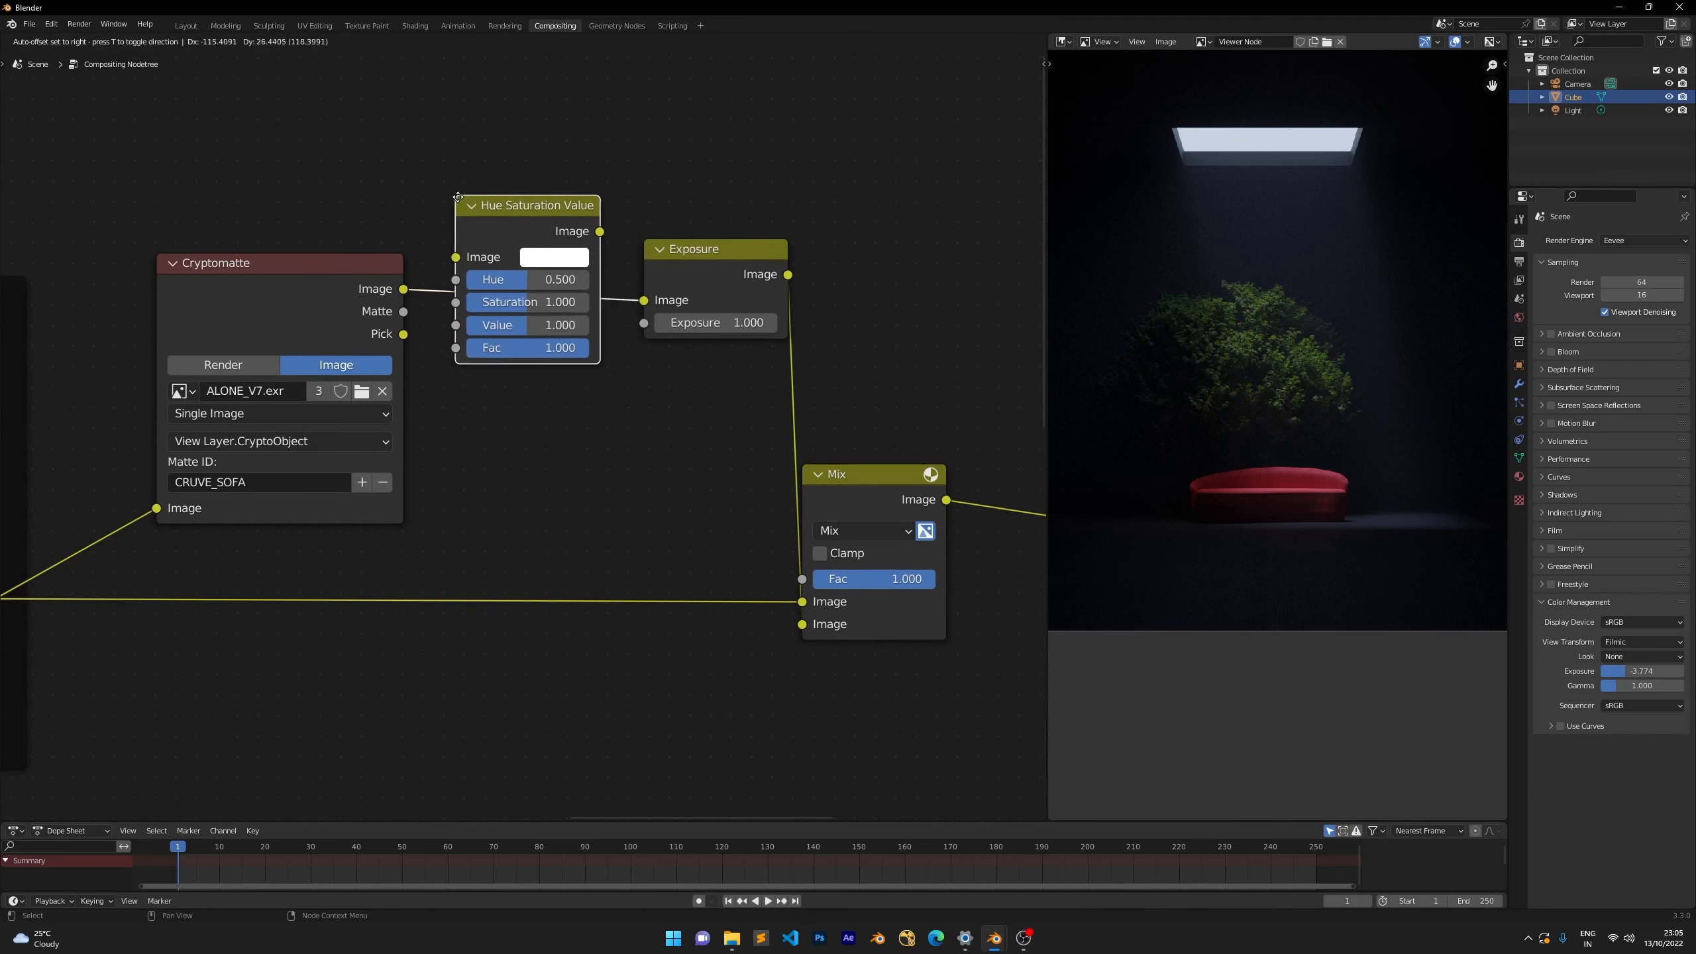
click(541, 260)
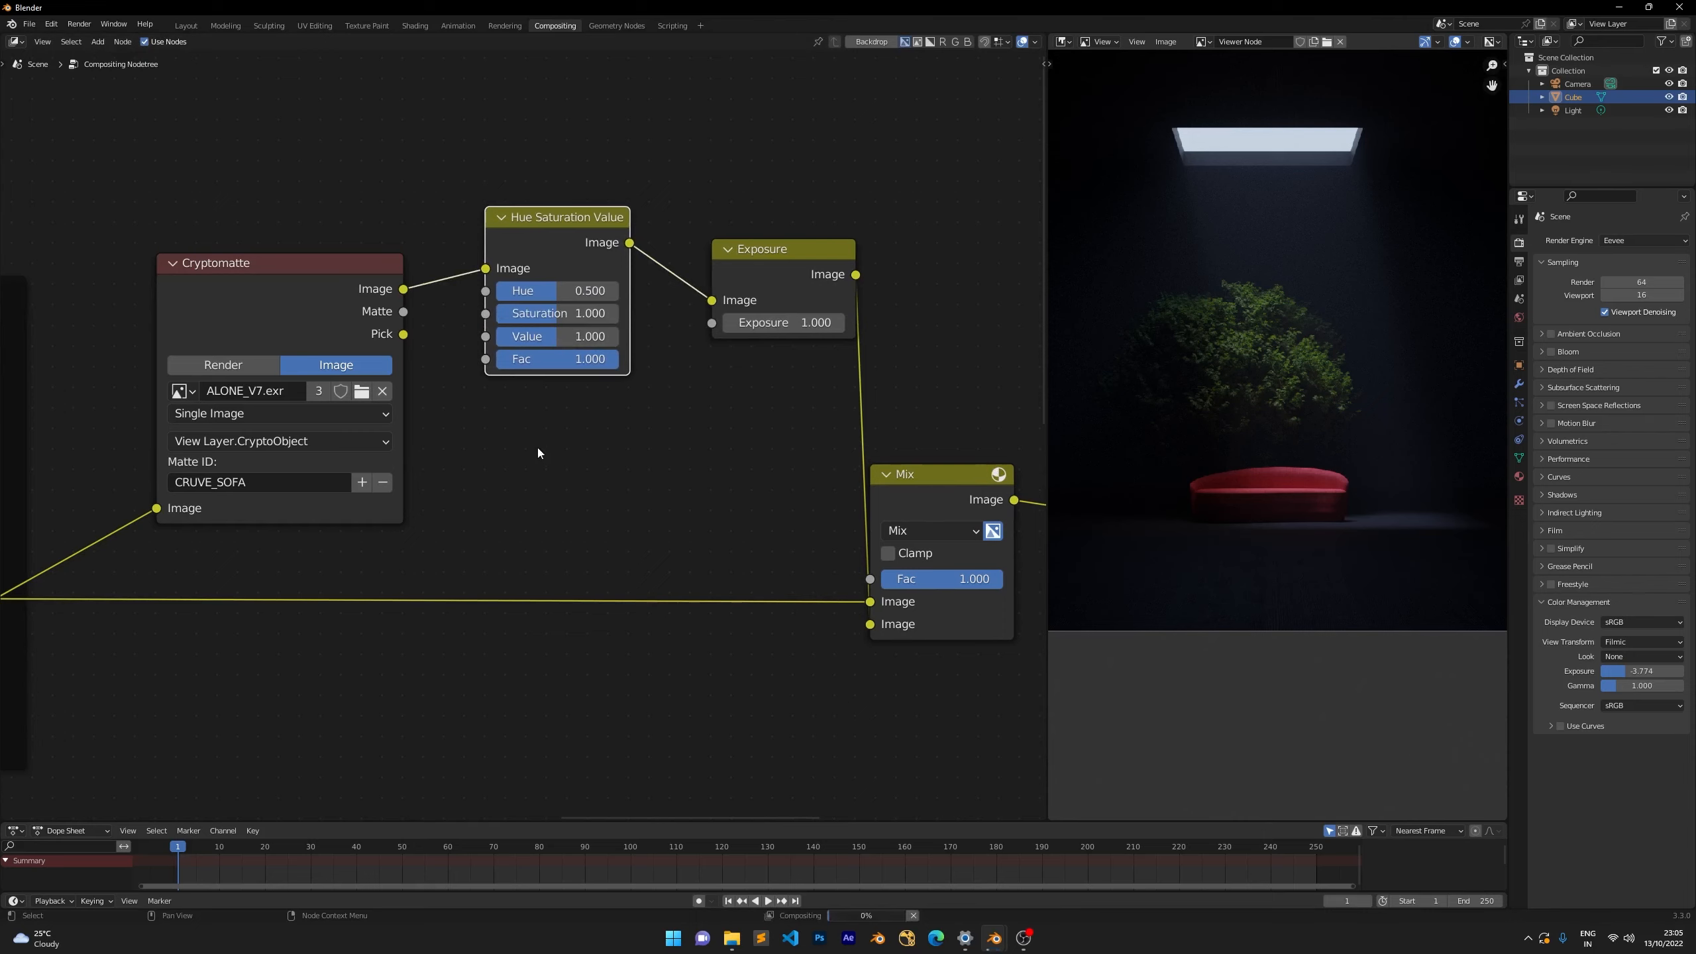
Try a saturation of 1.1 on the sofa's Hue Saturation Value node and check the sofa up close.
scroll(537, 448, up, 2)
scroll(1247, 520, up, 4)
scroll(1248, 520, up, 2)
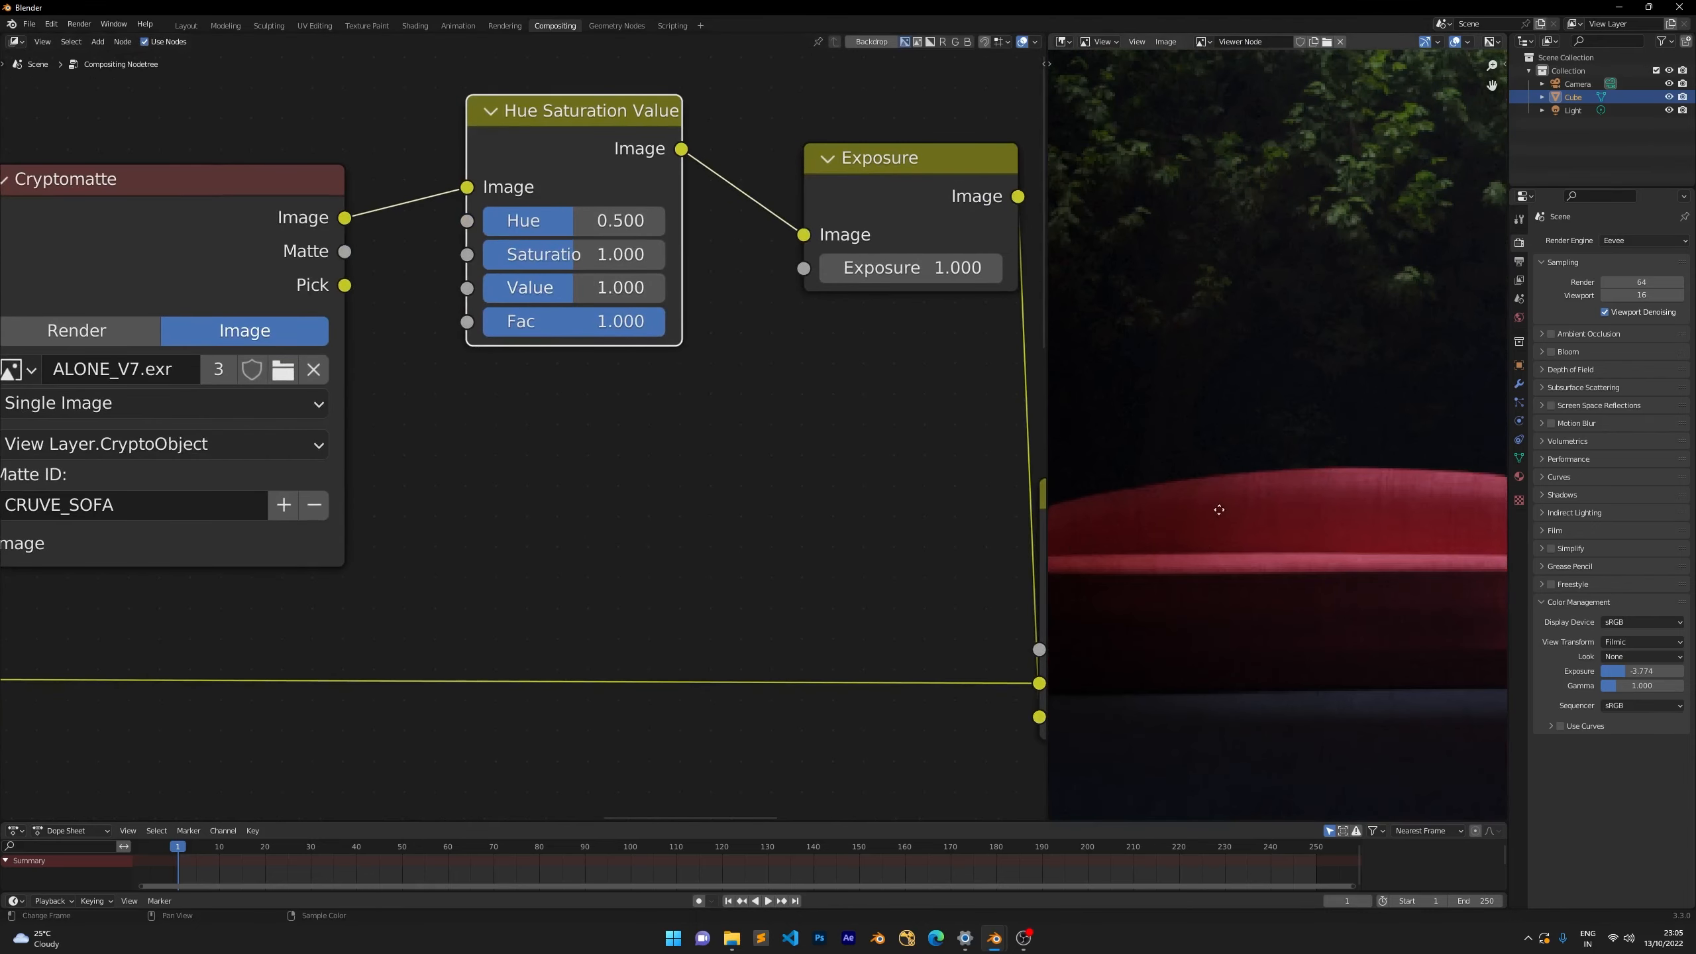
scroll(1221, 481, up, 4)
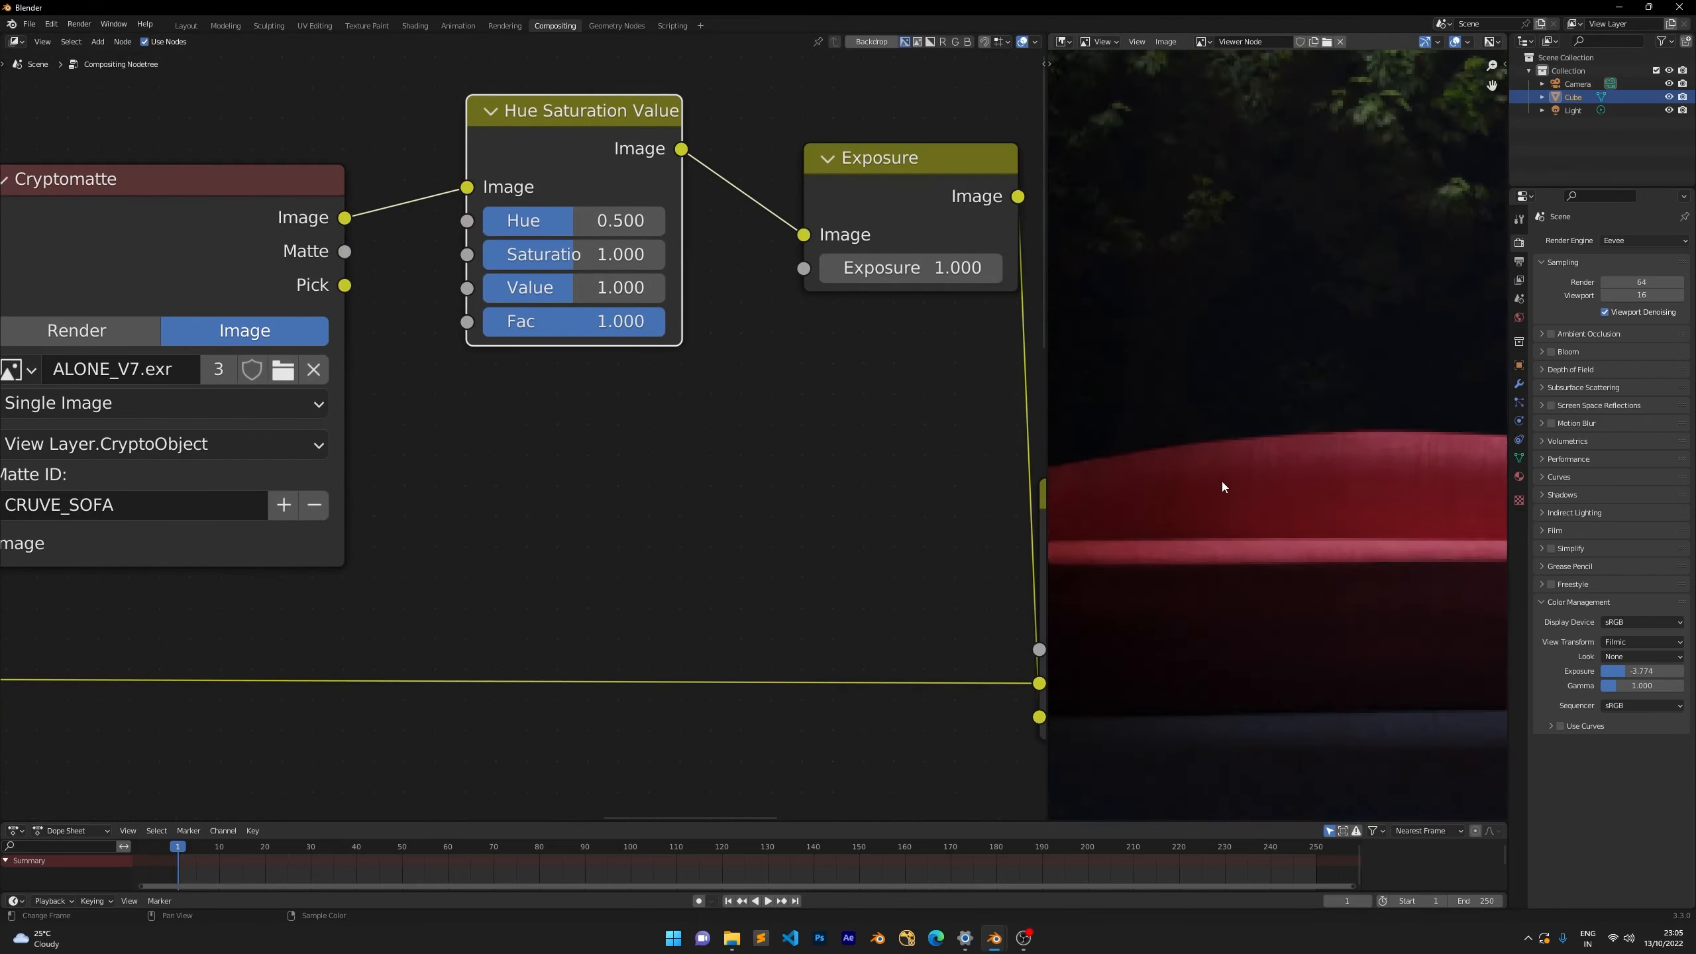
click(524, 263)
text(1.1)
key(Return)
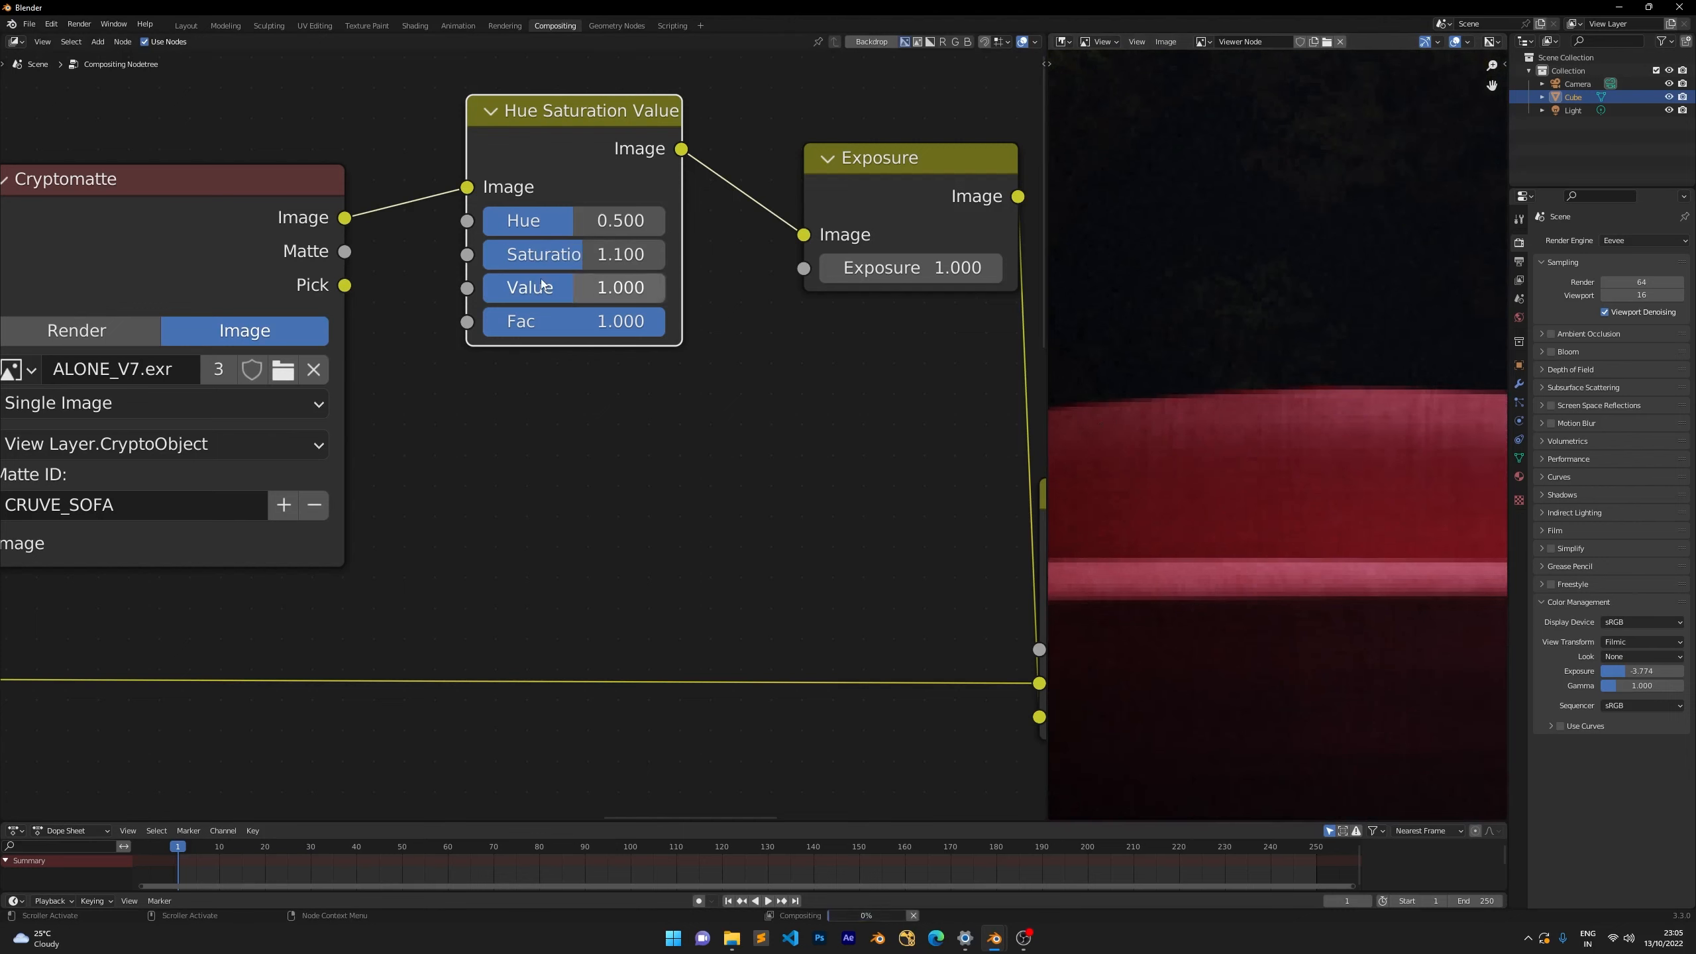
scroll(1290, 536, down, 5)
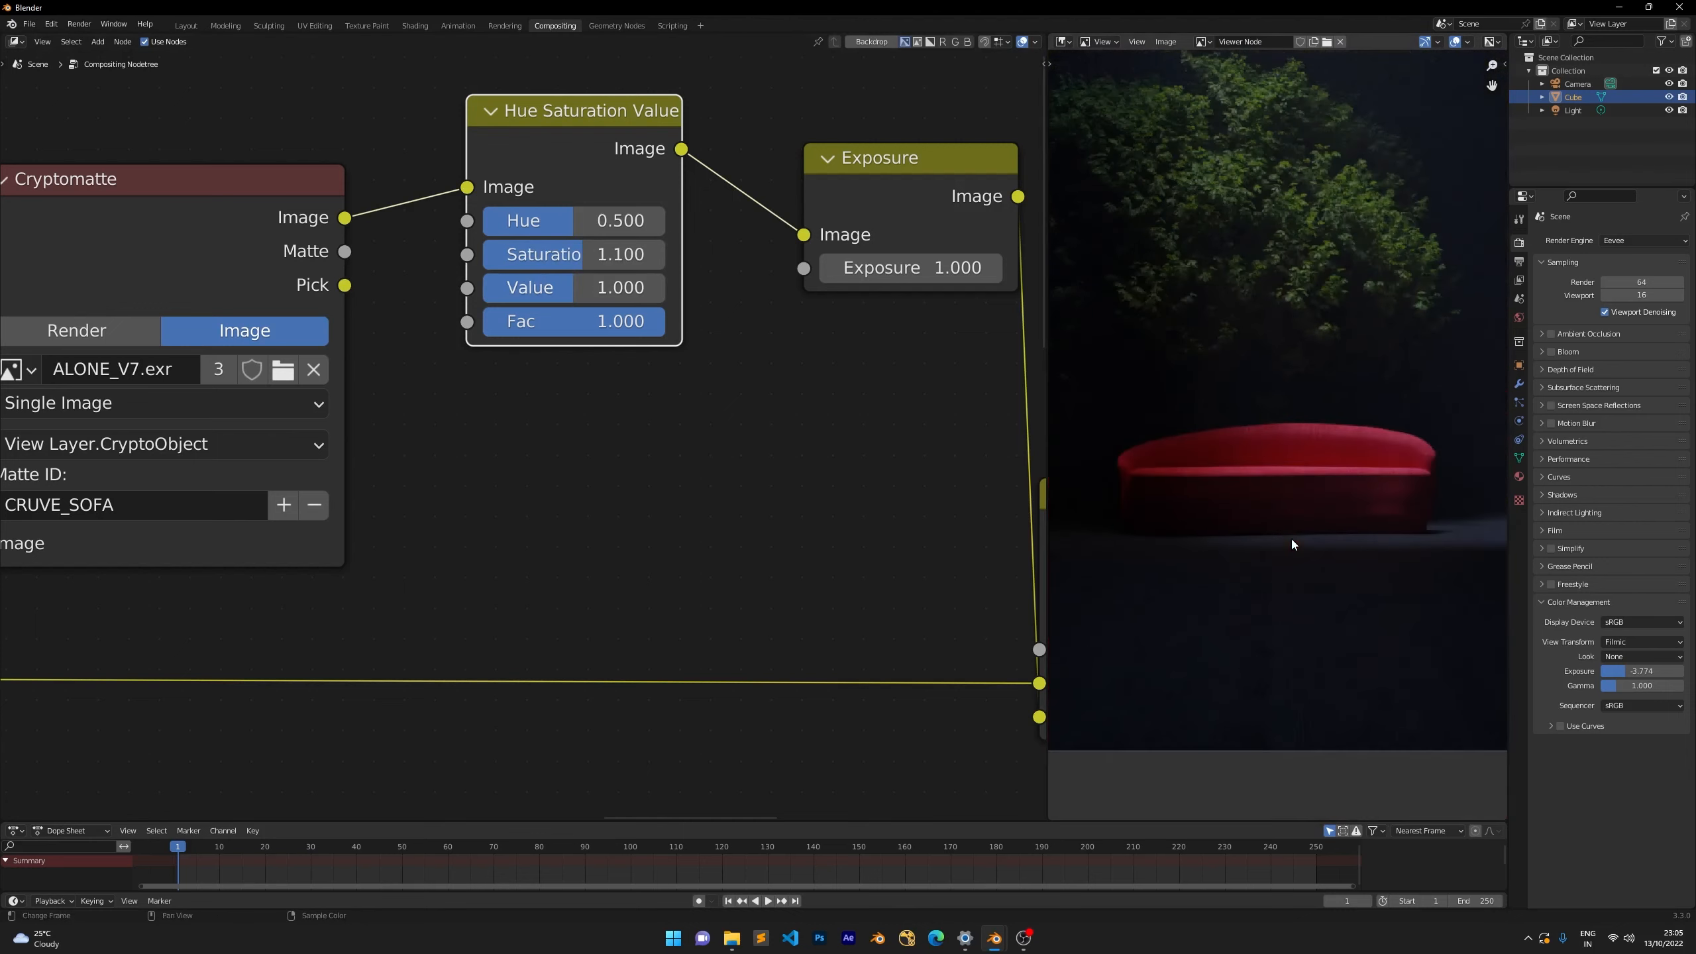
scroll(1271, 451, up, 3)
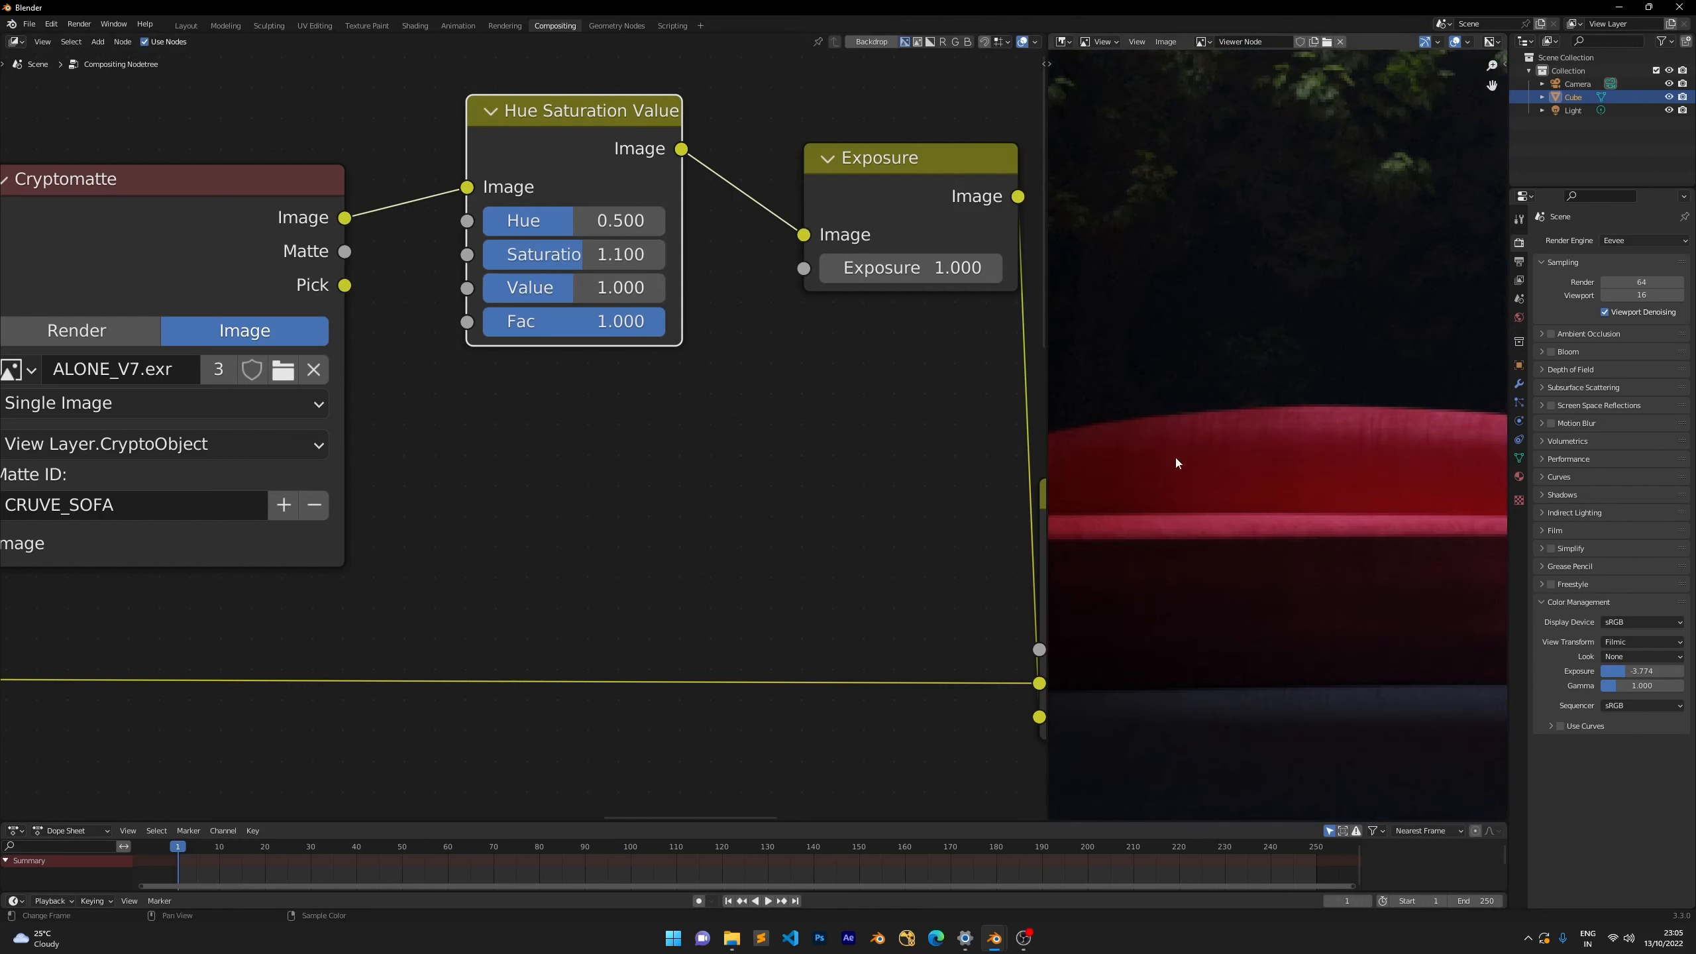
Try a saturation of 1.02 for the sofa and settle on 1.03.
scroll(1175, 458, down, 2)
click(525, 254)
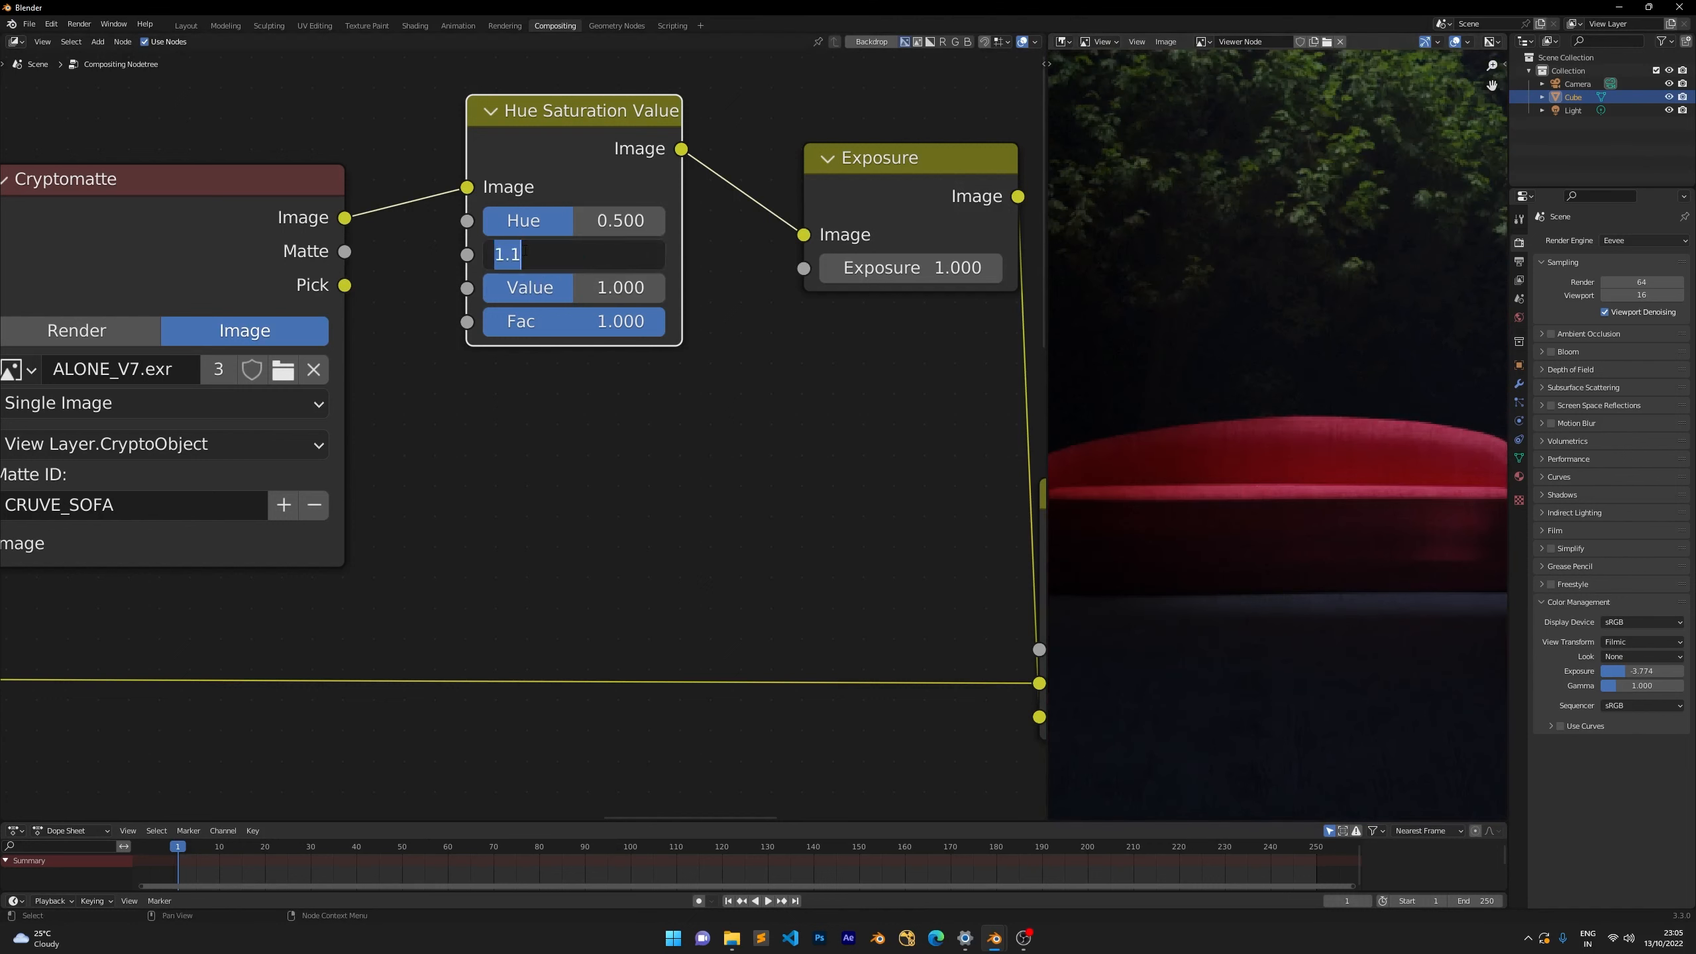
text(1.02)
key(Return)
click(526, 252)
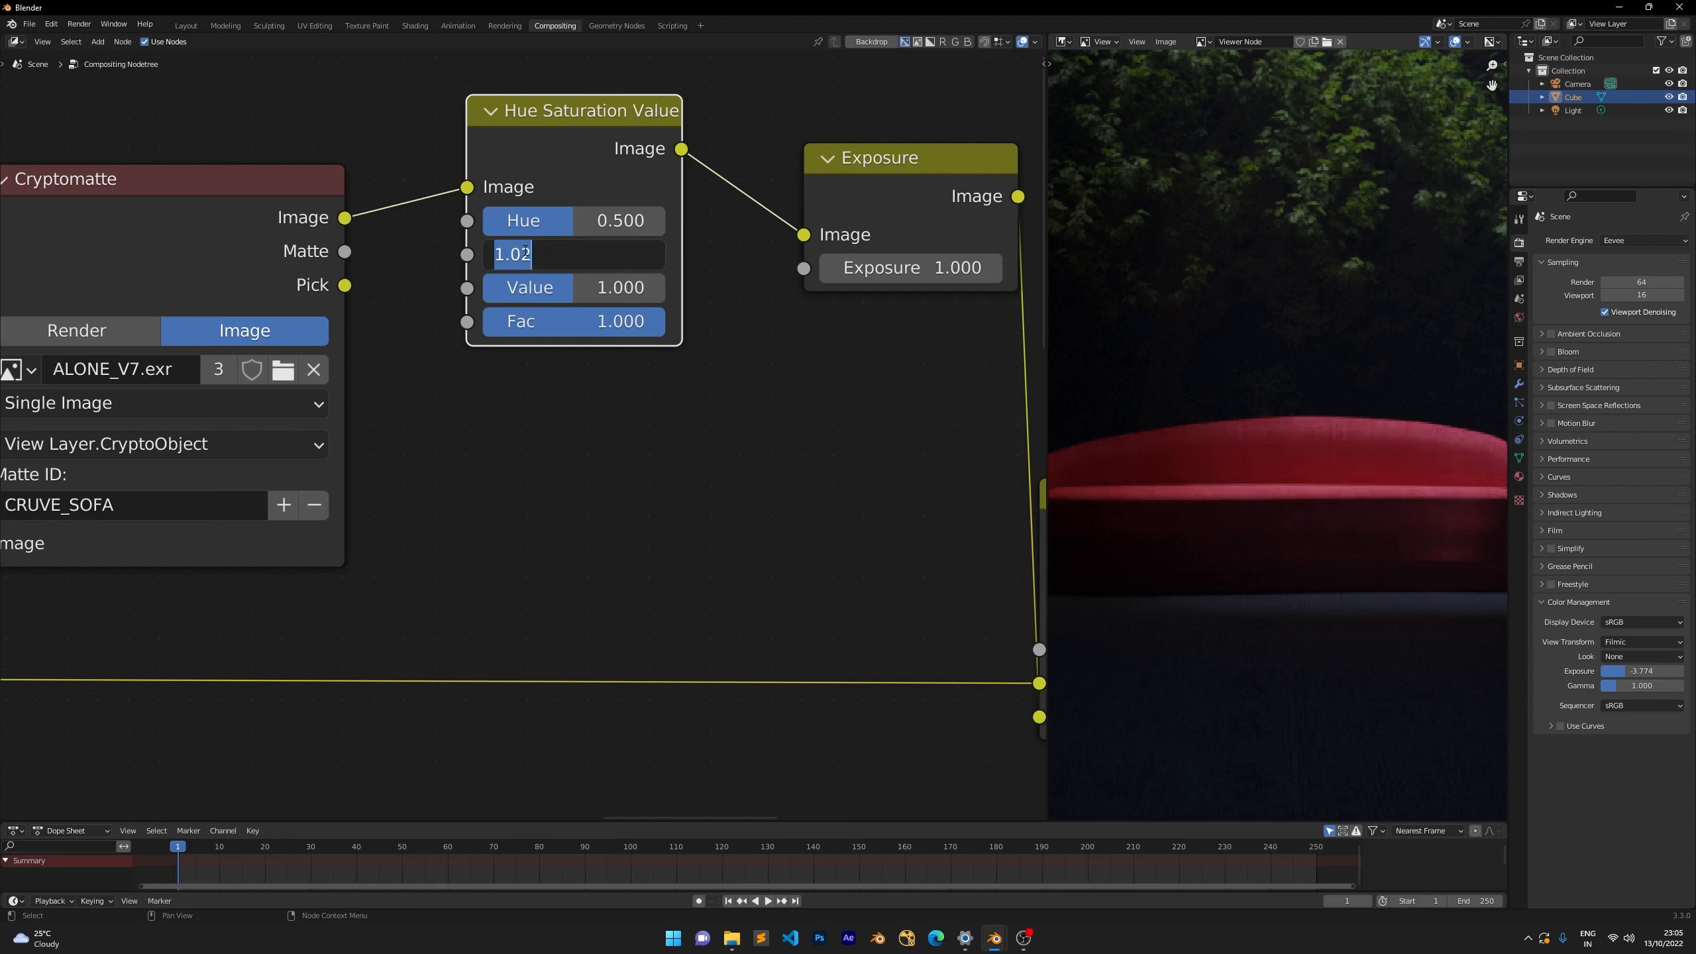
text(1.03)
key(Return)
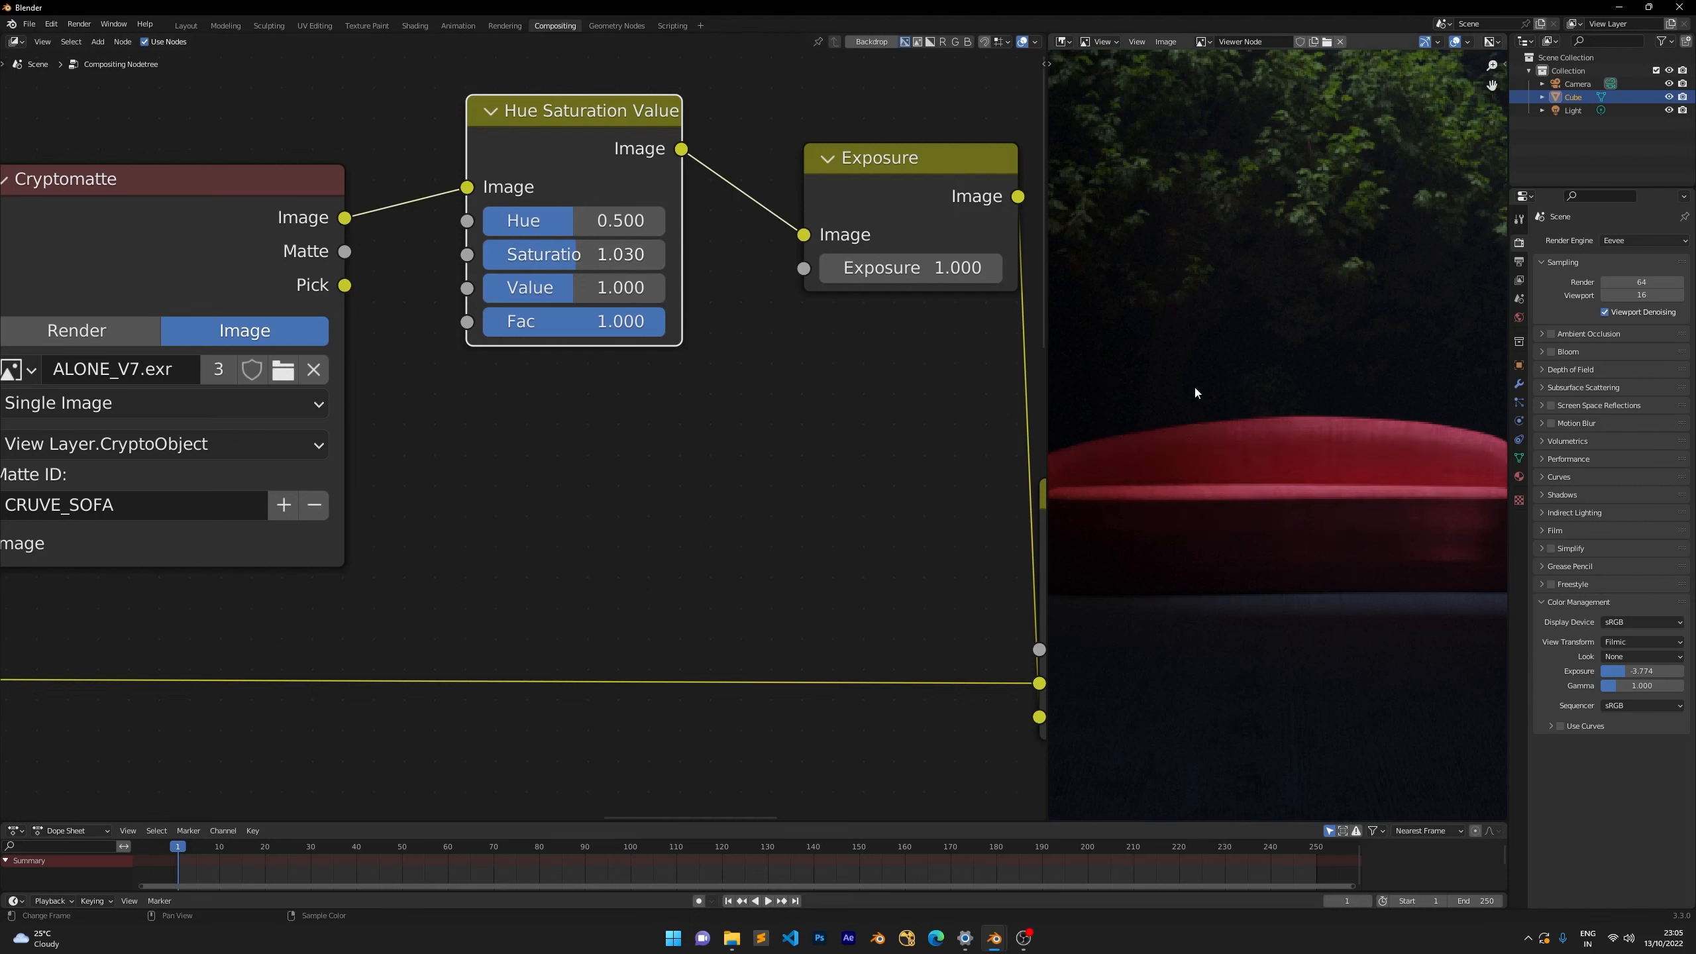
Examine the sofa's colour up close and within the whole composite in the viewer.
scroll(1177, 444, down, 2)
scroll(1196, 448, up, 2)
scroll(1265, 485, up, 3)
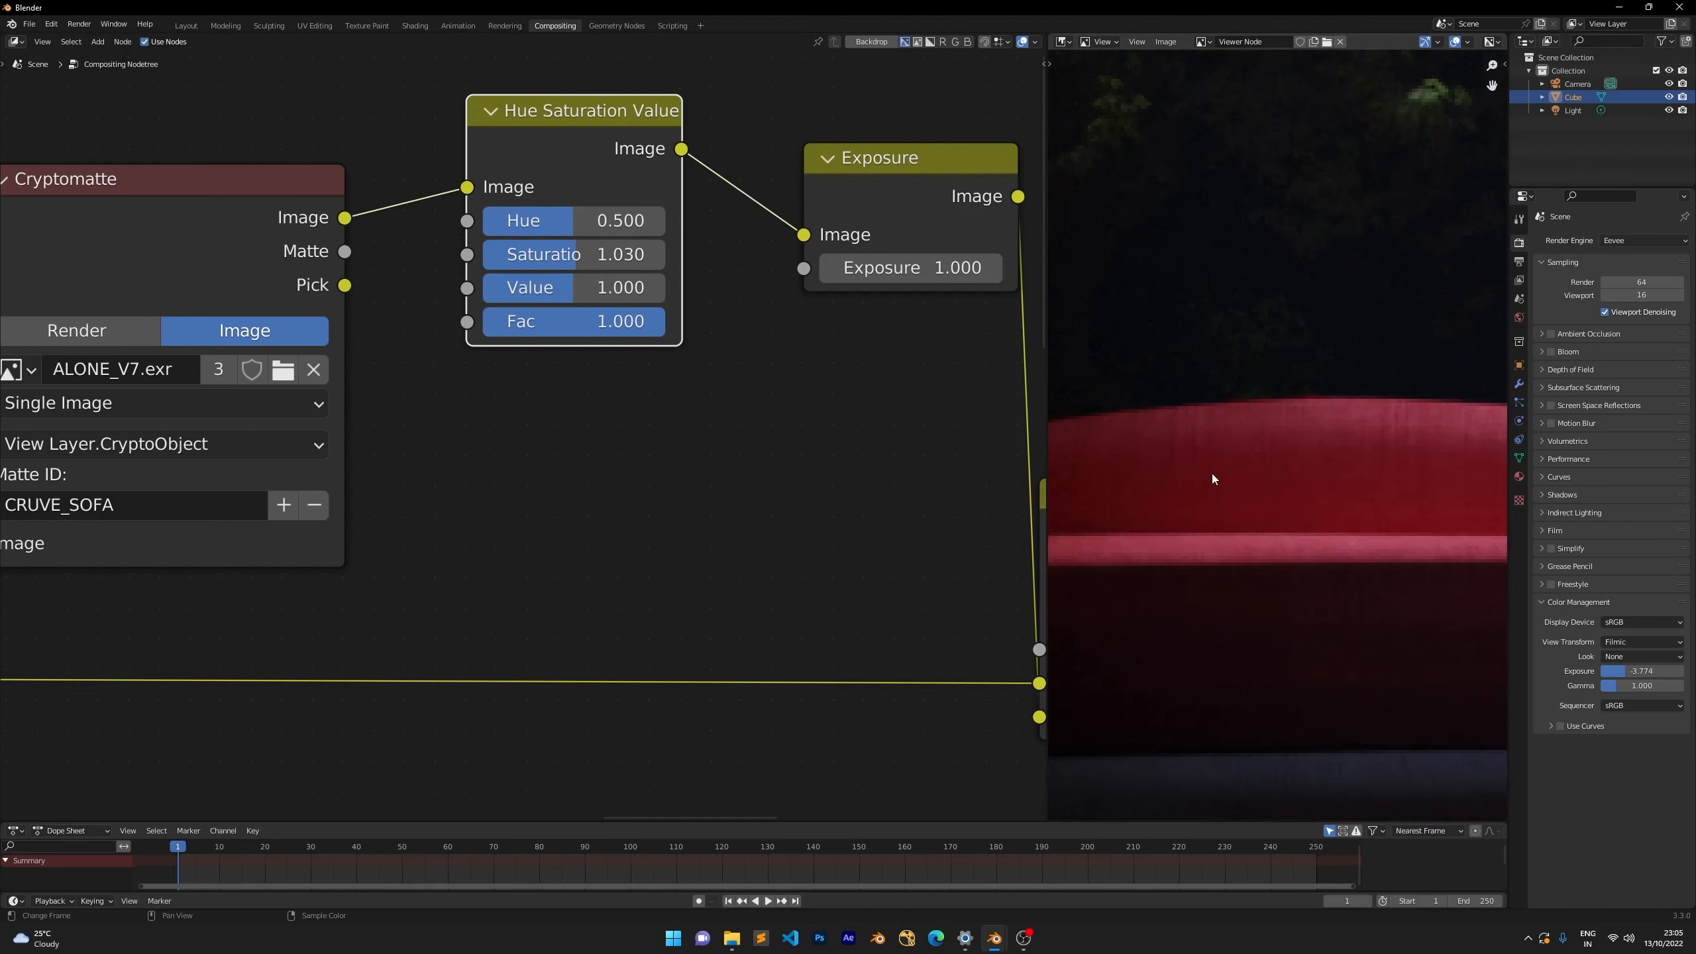
scroll(1212, 473, up, 1)
scroll(868, 379, down, 3)
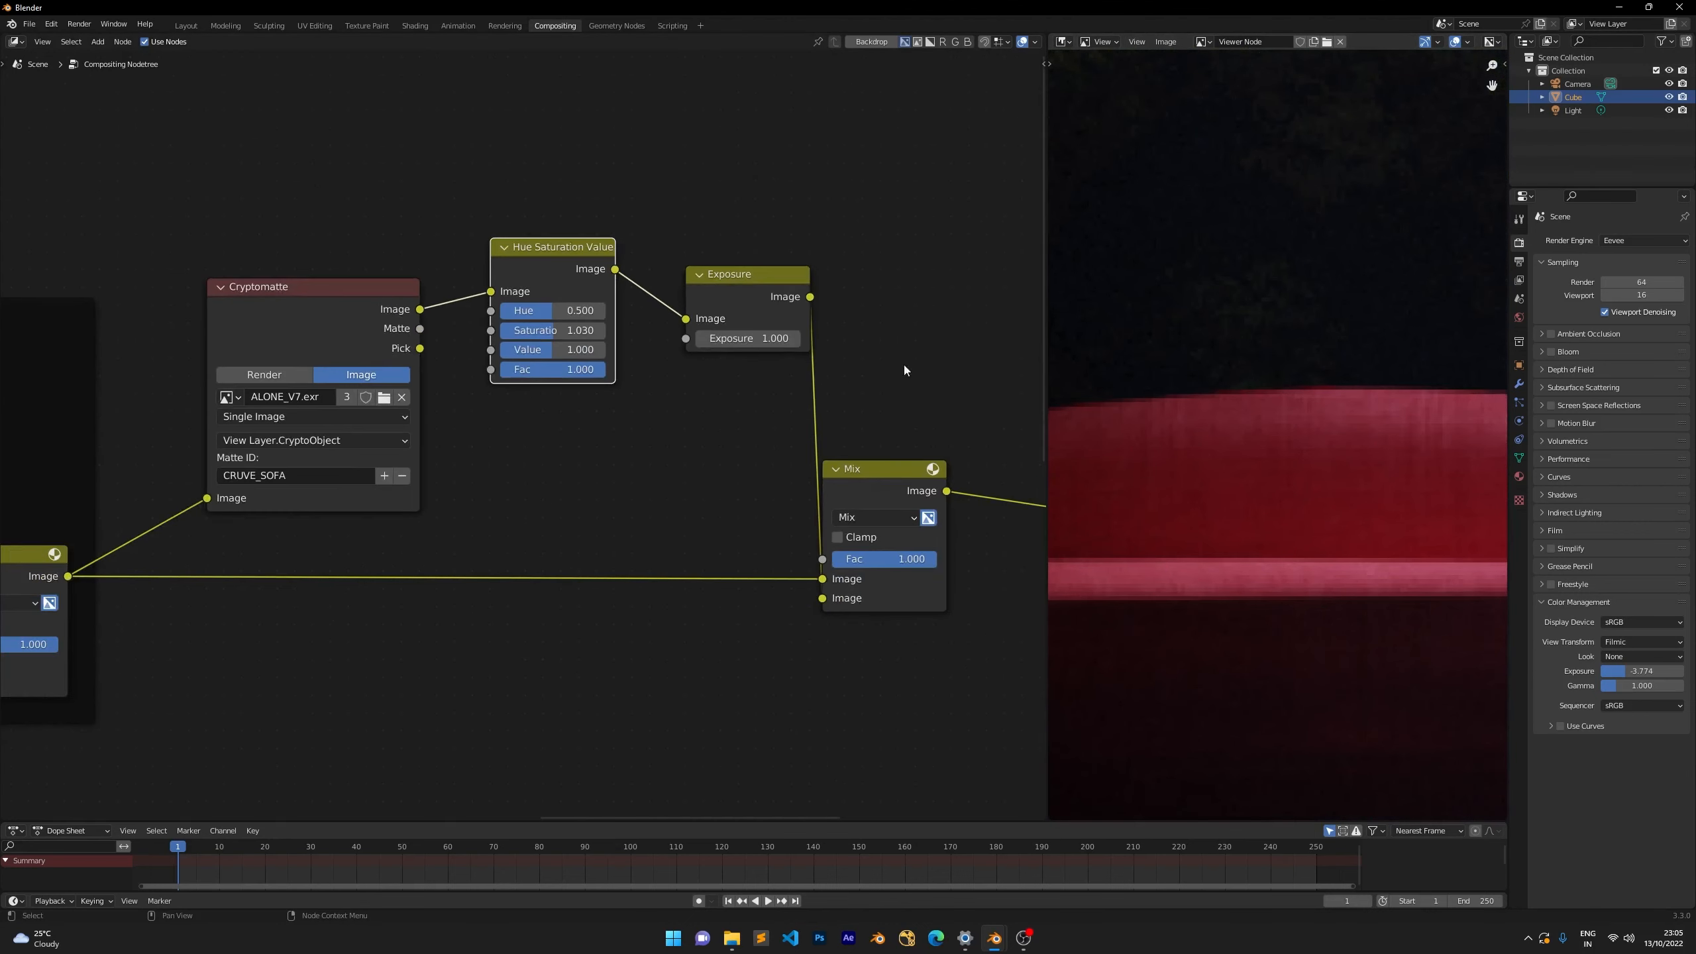
middle_drag(904, 364, 616, 338)
scroll(1218, 446, down, 5)
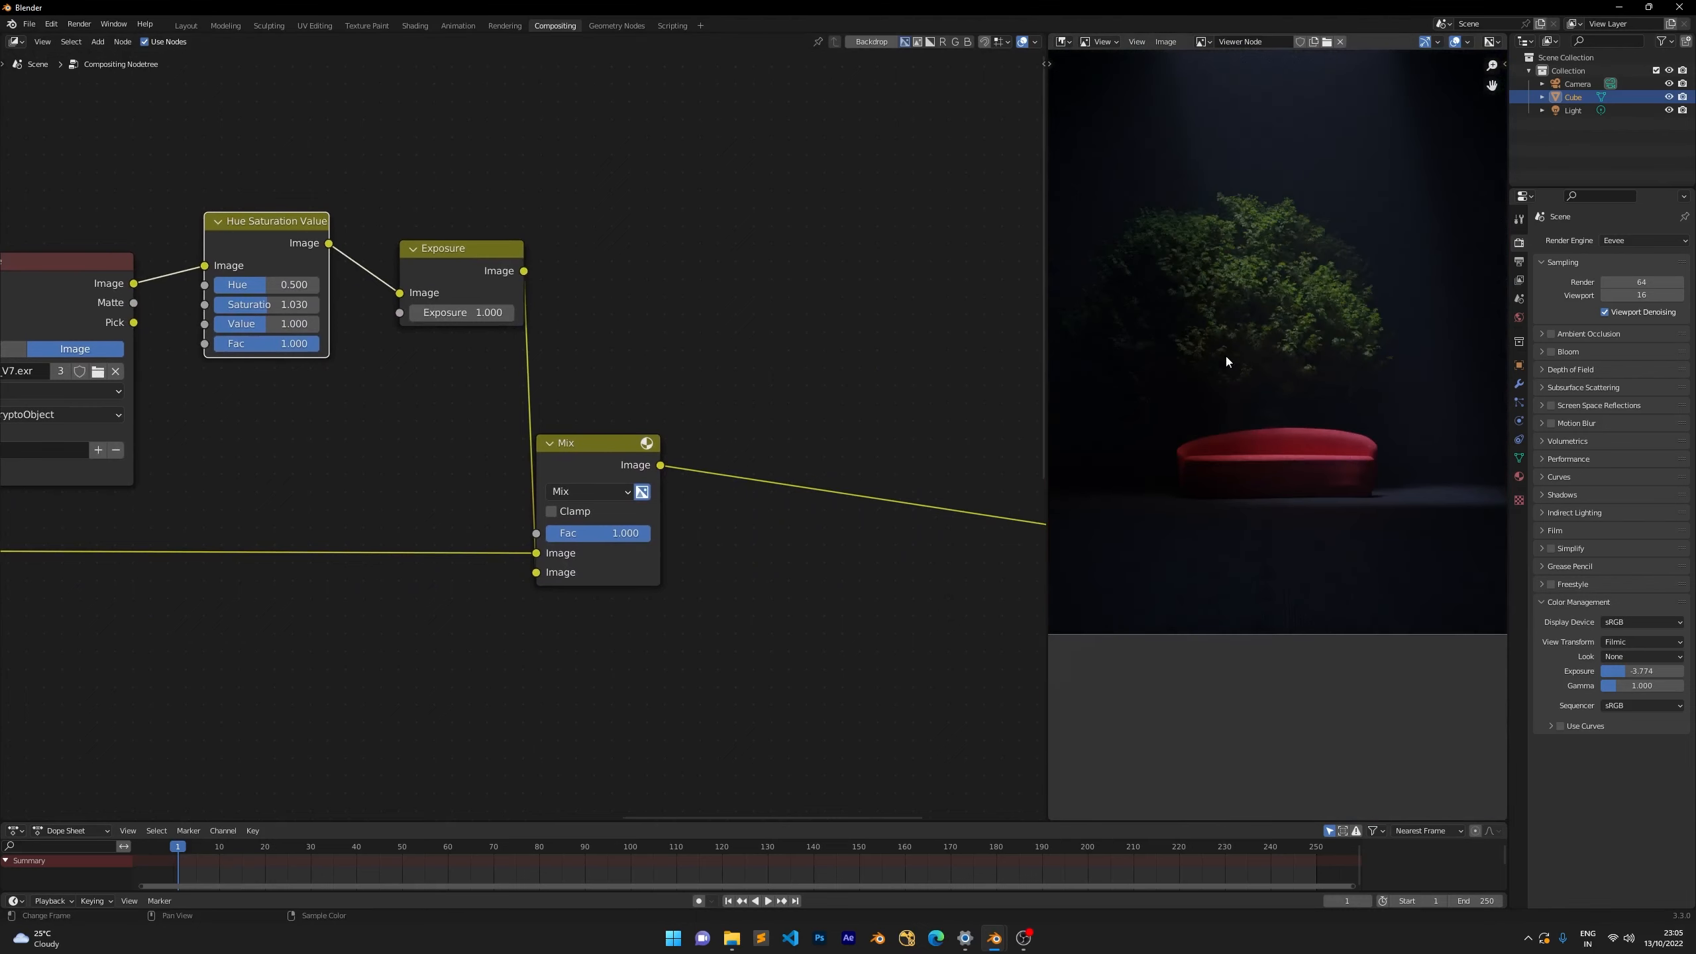
scroll(1226, 361, down, 3)
scroll(527, 434, down, 2)
Tidy the sofa's adjustment nodes and join them with its Cryptomatte and Mix nodes in a frame labelled "sofa".
drag(375, 293, 363, 314)
drag(480, 309, 462, 317)
drag(735, 255, 149, 589)
middle_drag(189, 557, 375, 543)
key(ctrl+j)
key(F2)
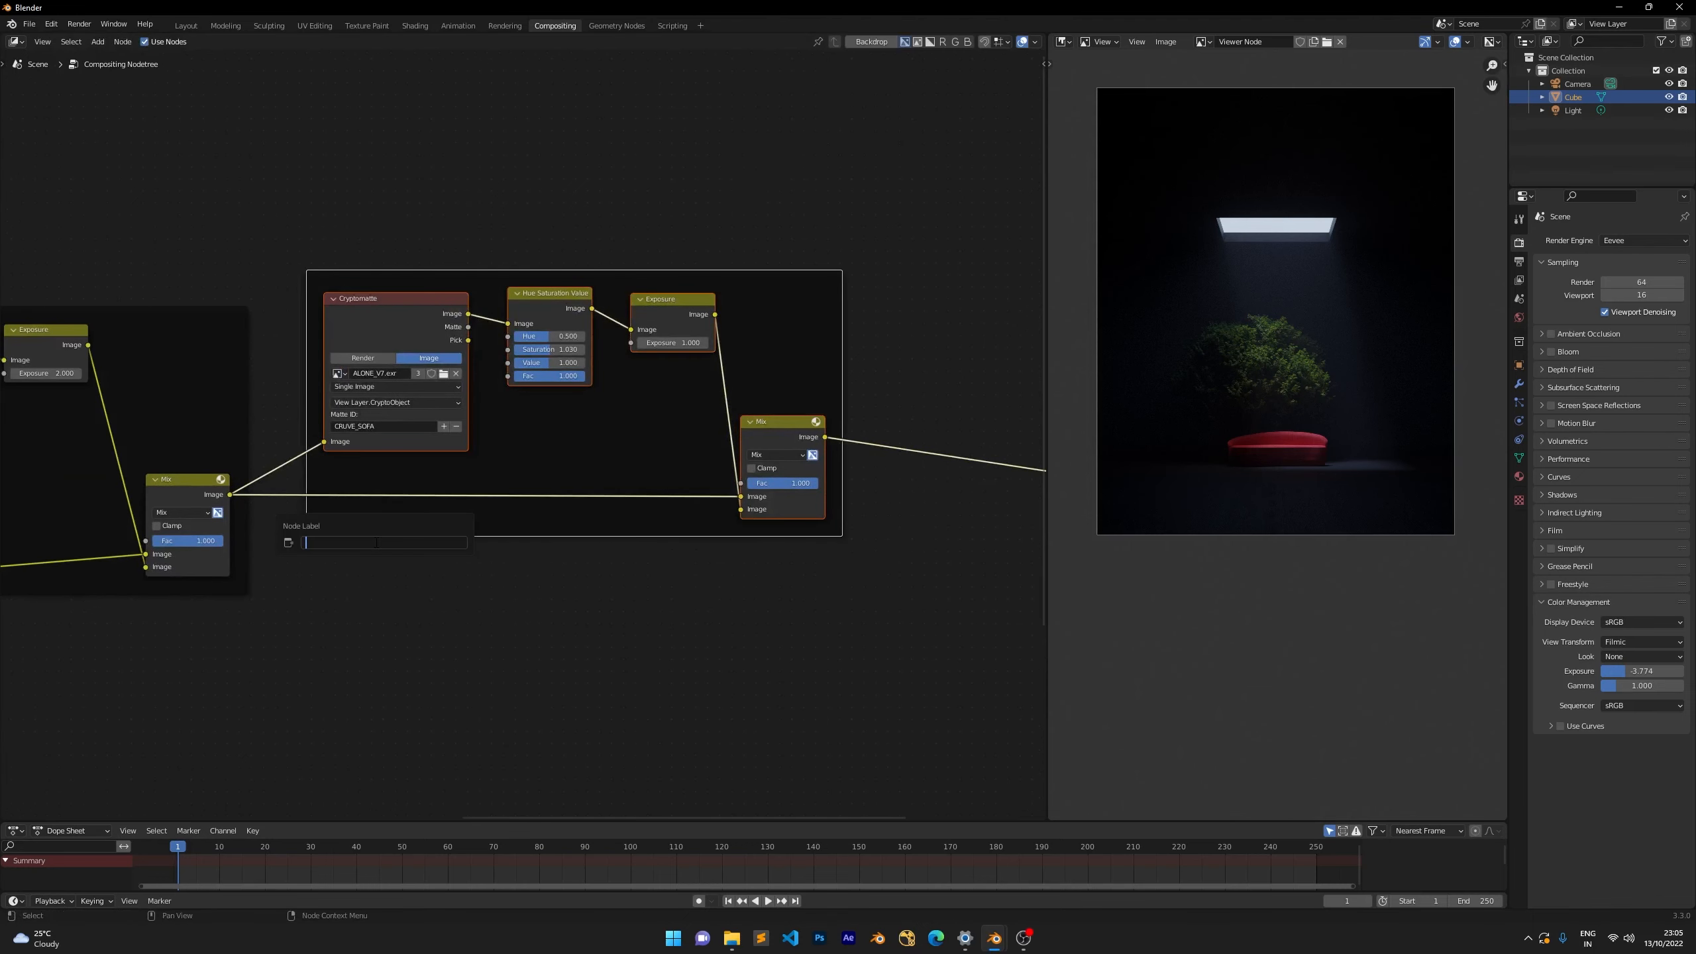
text(sofa)
key(Return)
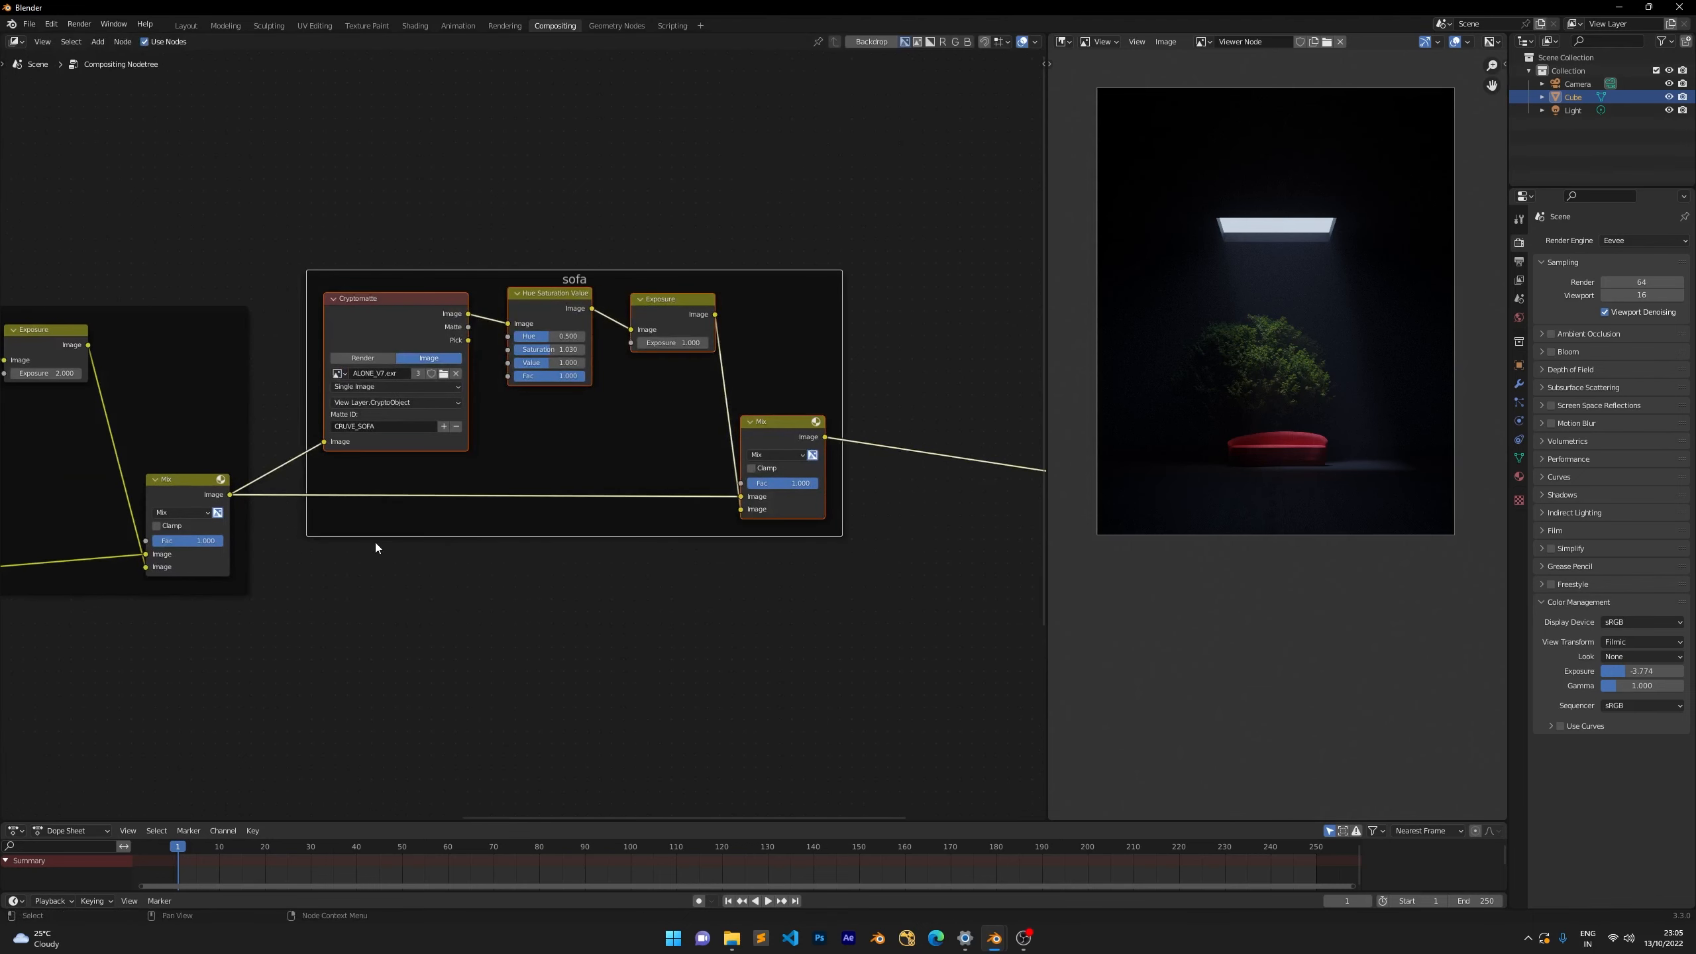
Examine the composite in the maximized image viewer and return to the compositing layout.
scroll(742, 649, down, 1)
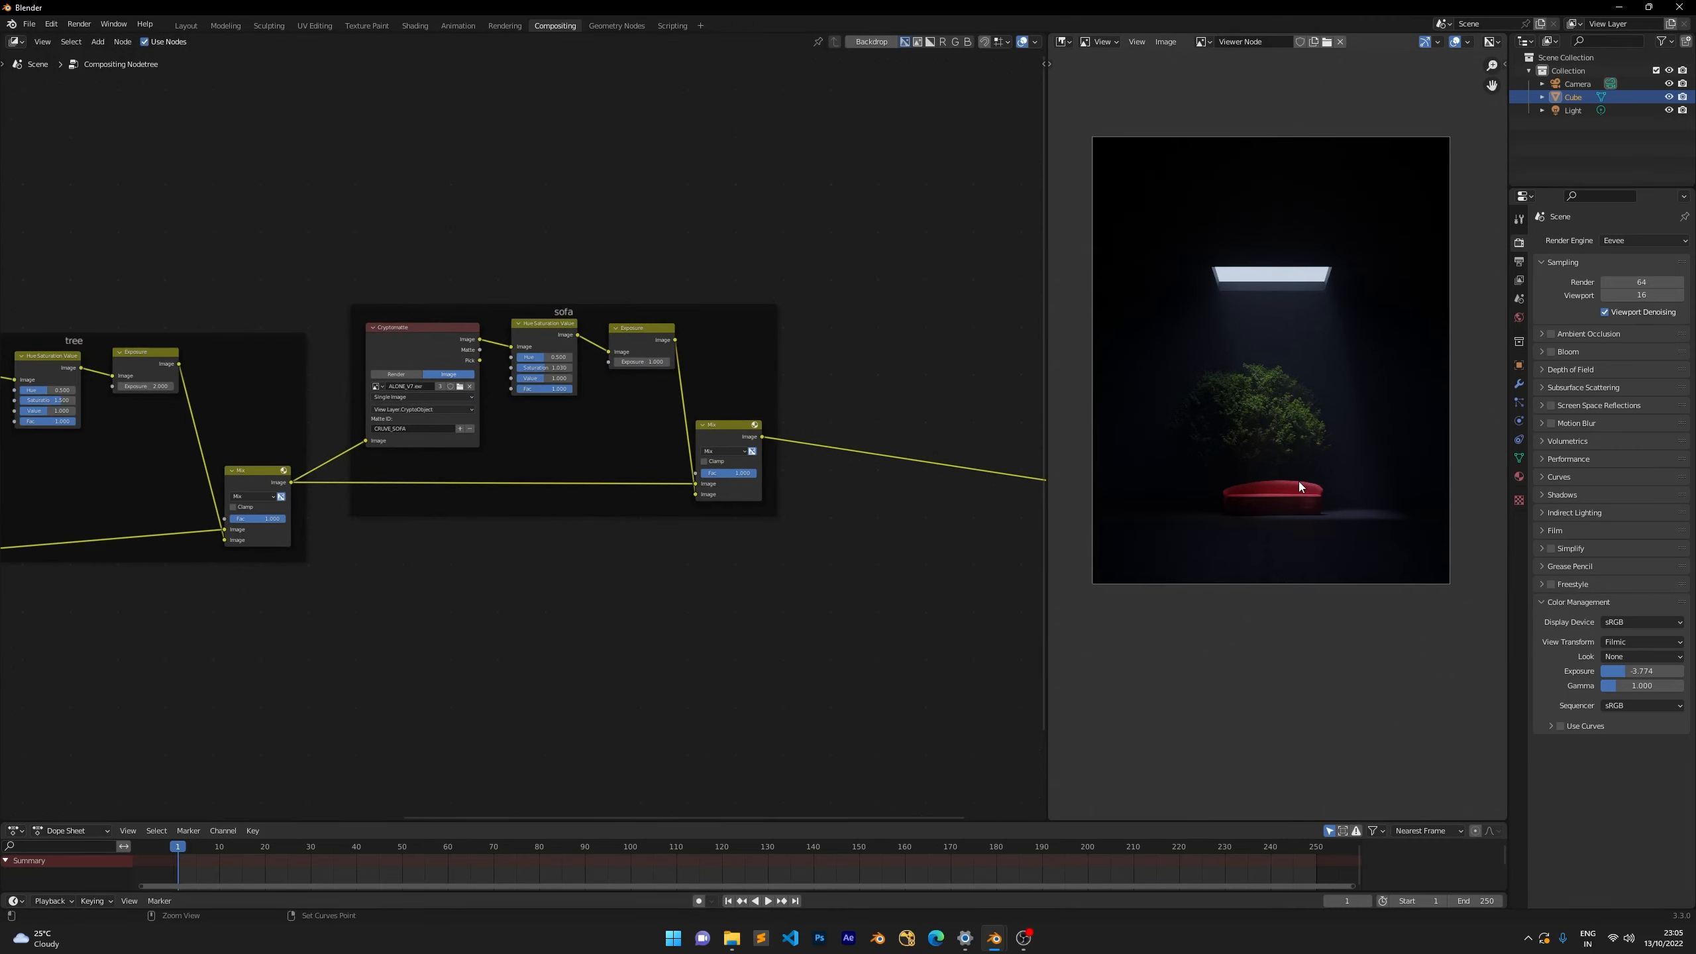
key(ctrl+space)
scroll(1054, 444, up, 3)
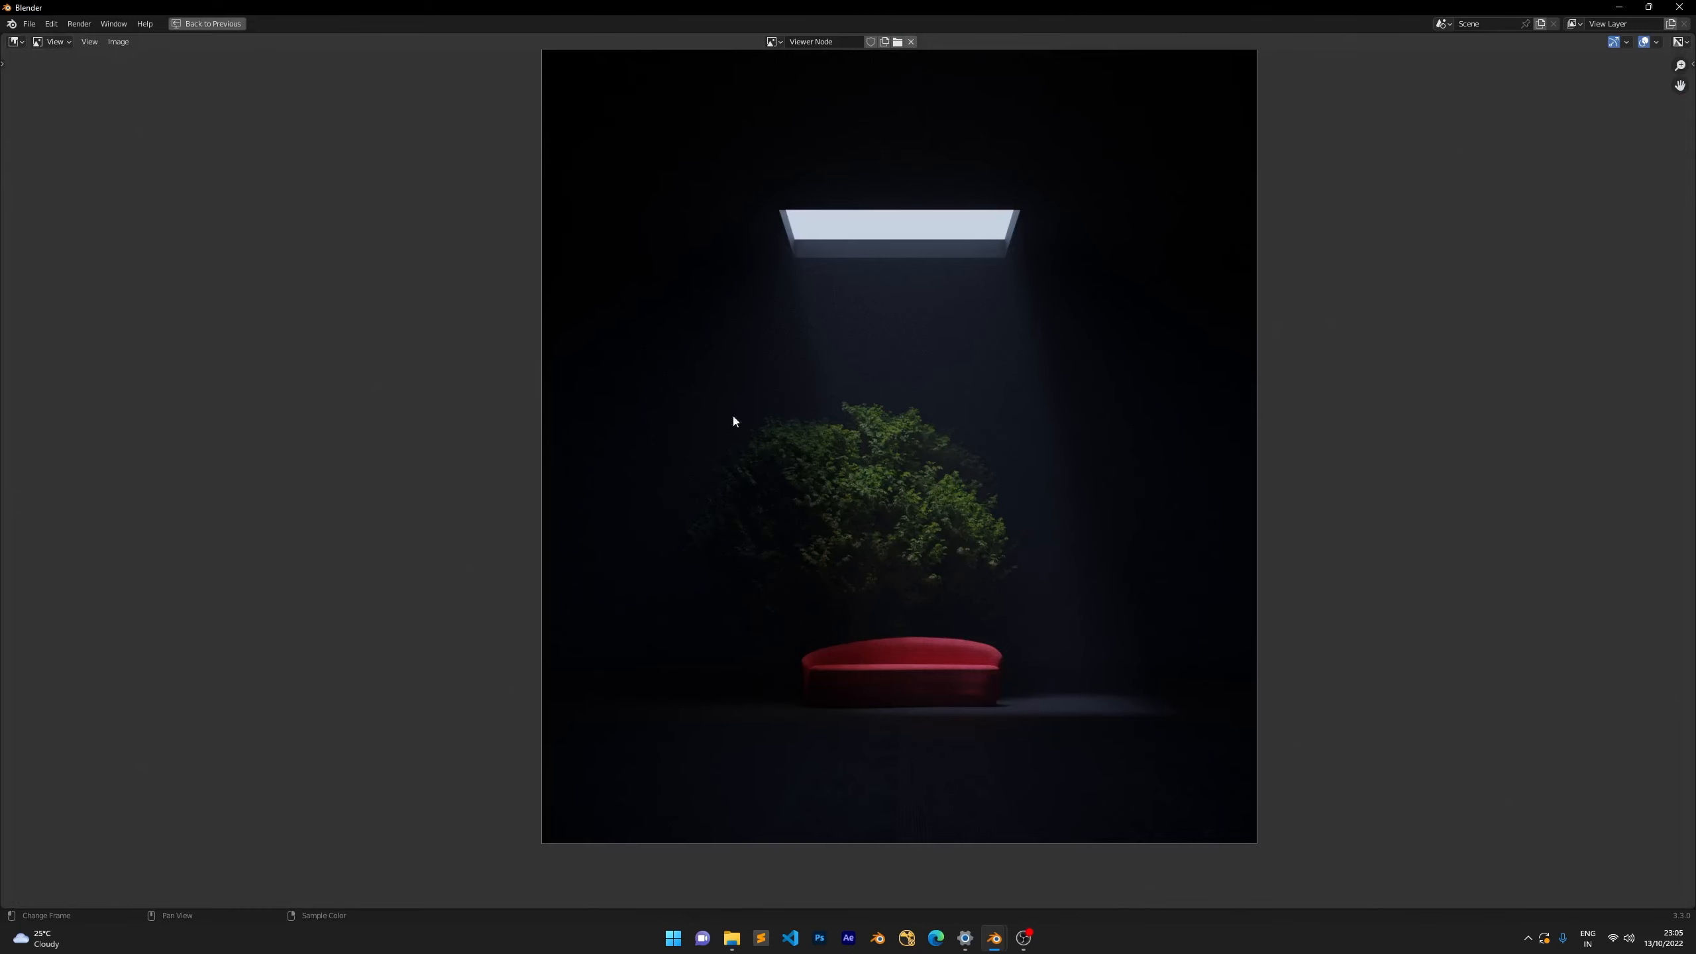
key(ctrl+space)
scroll(787, 544, down, 3)
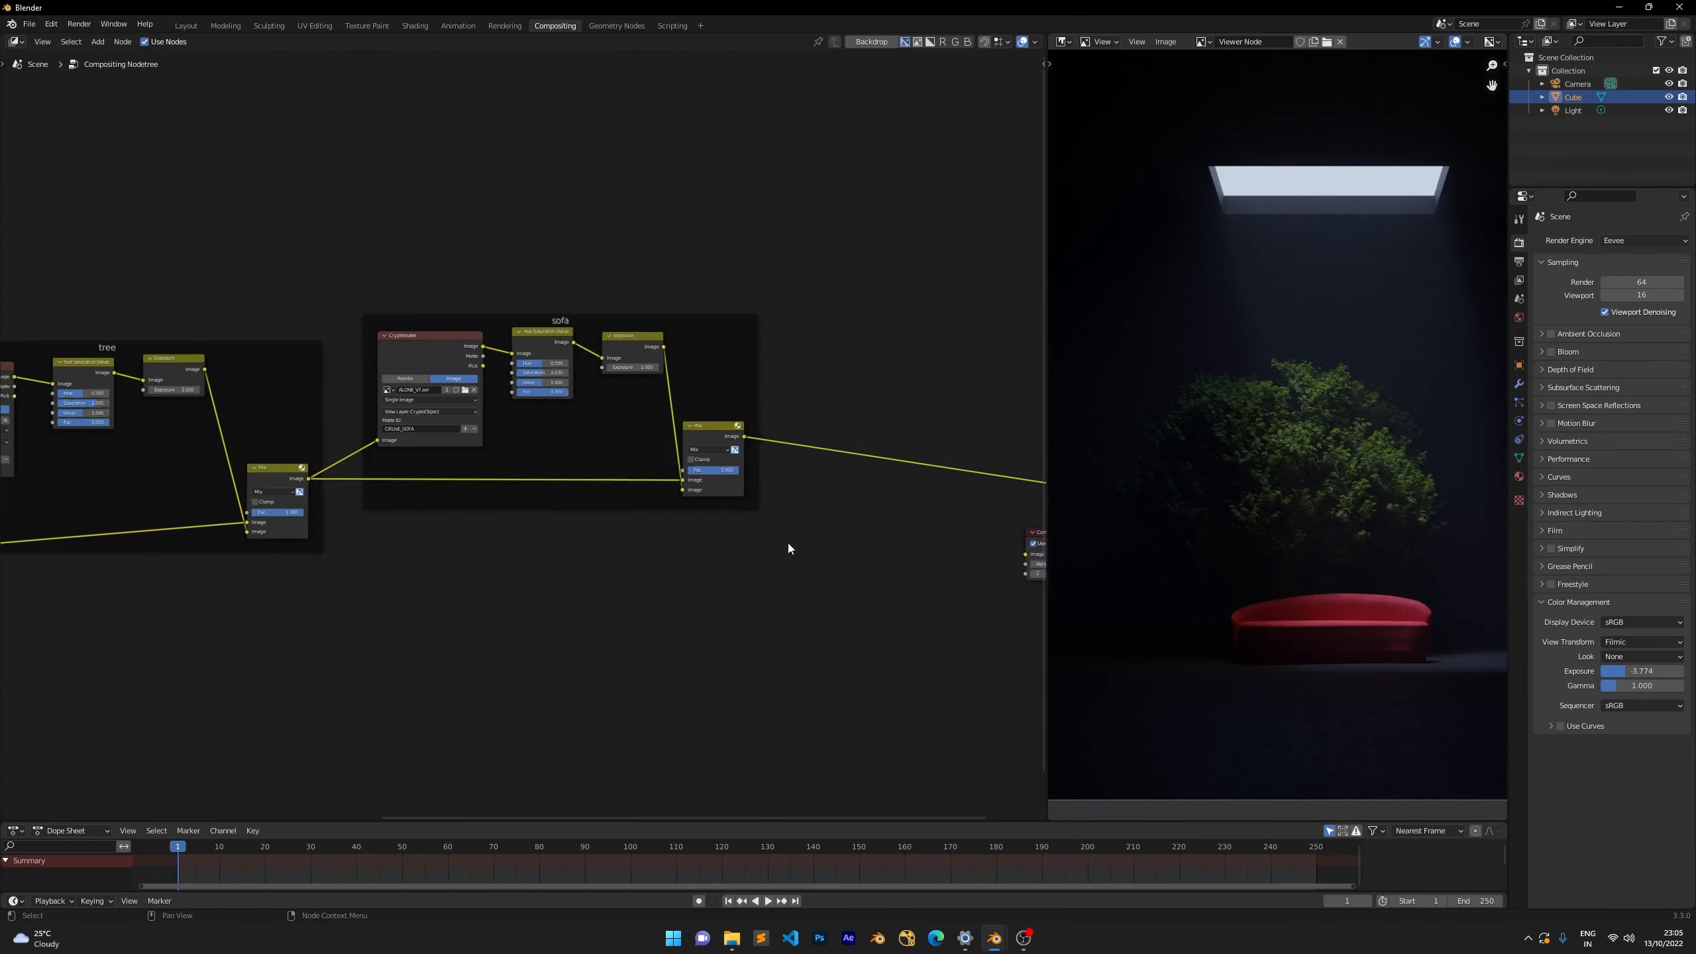
Move the Viewer and Composite nodes together farther away from the sofa frame to free up space.
middle_drag(915, 433, 700, 418)
scroll(741, 444, up, 2)
drag(700, 418, 895, 653)
middle_drag(894, 653, 715, 610)
key(g)
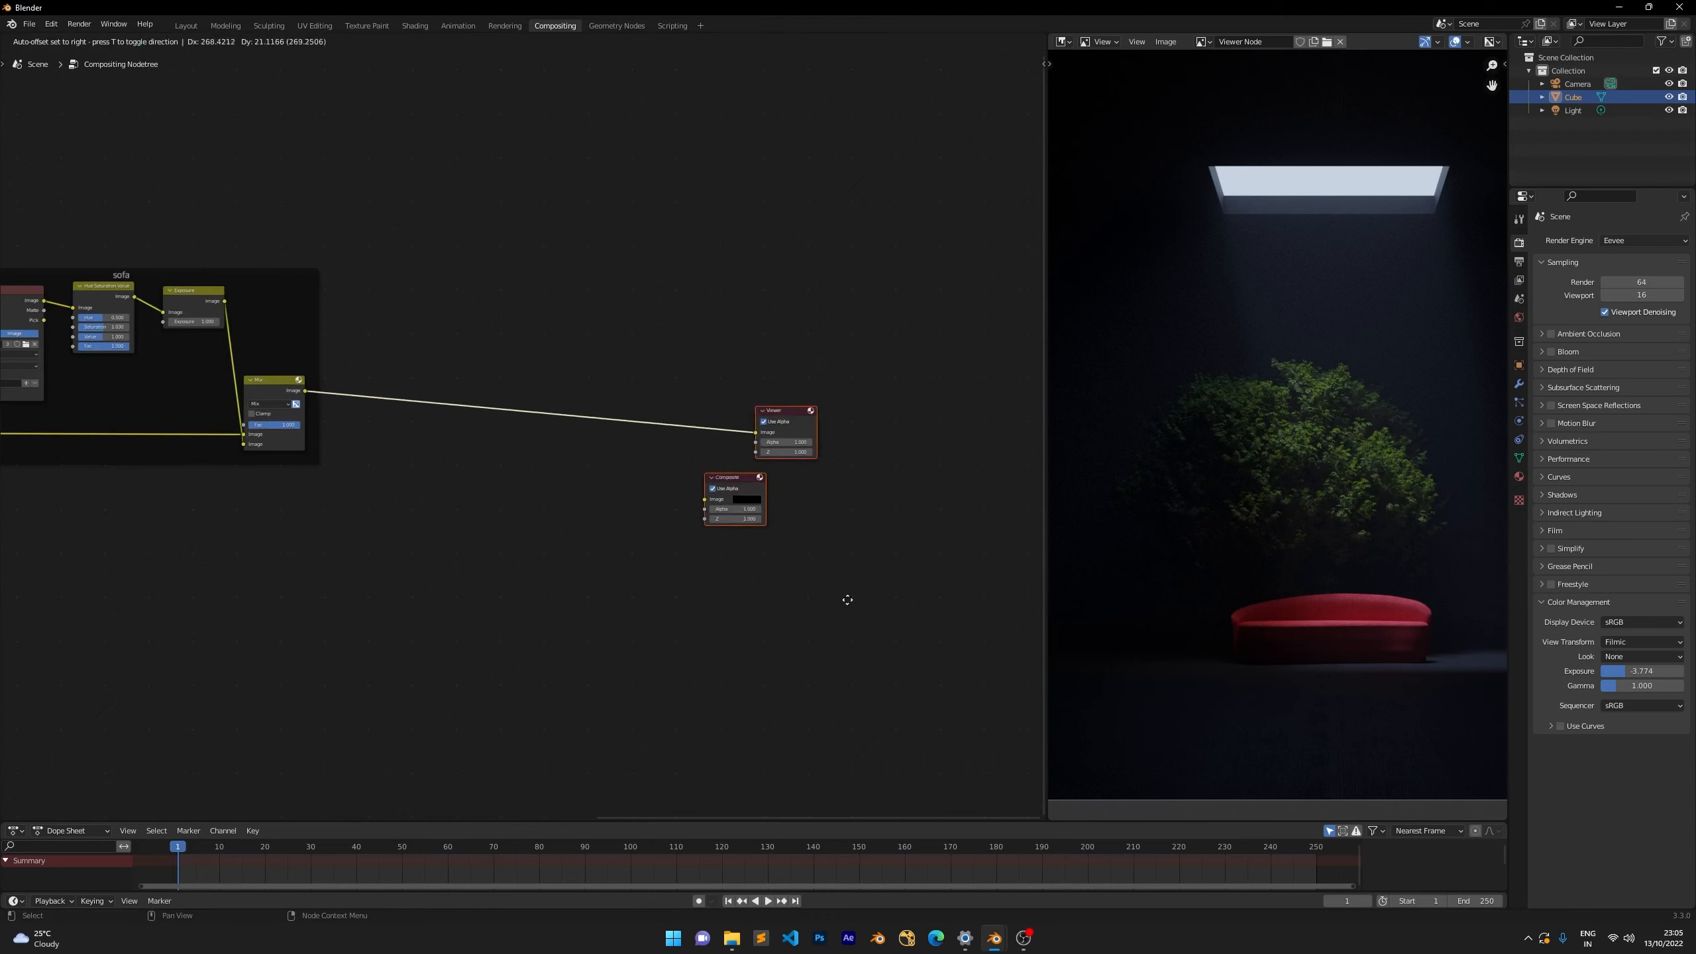
click(1048, 579)
Add a Glare node fed by the sofa Mix node's Image output and place it after the sofa frame.
scroll(1301, 369, down, 3)
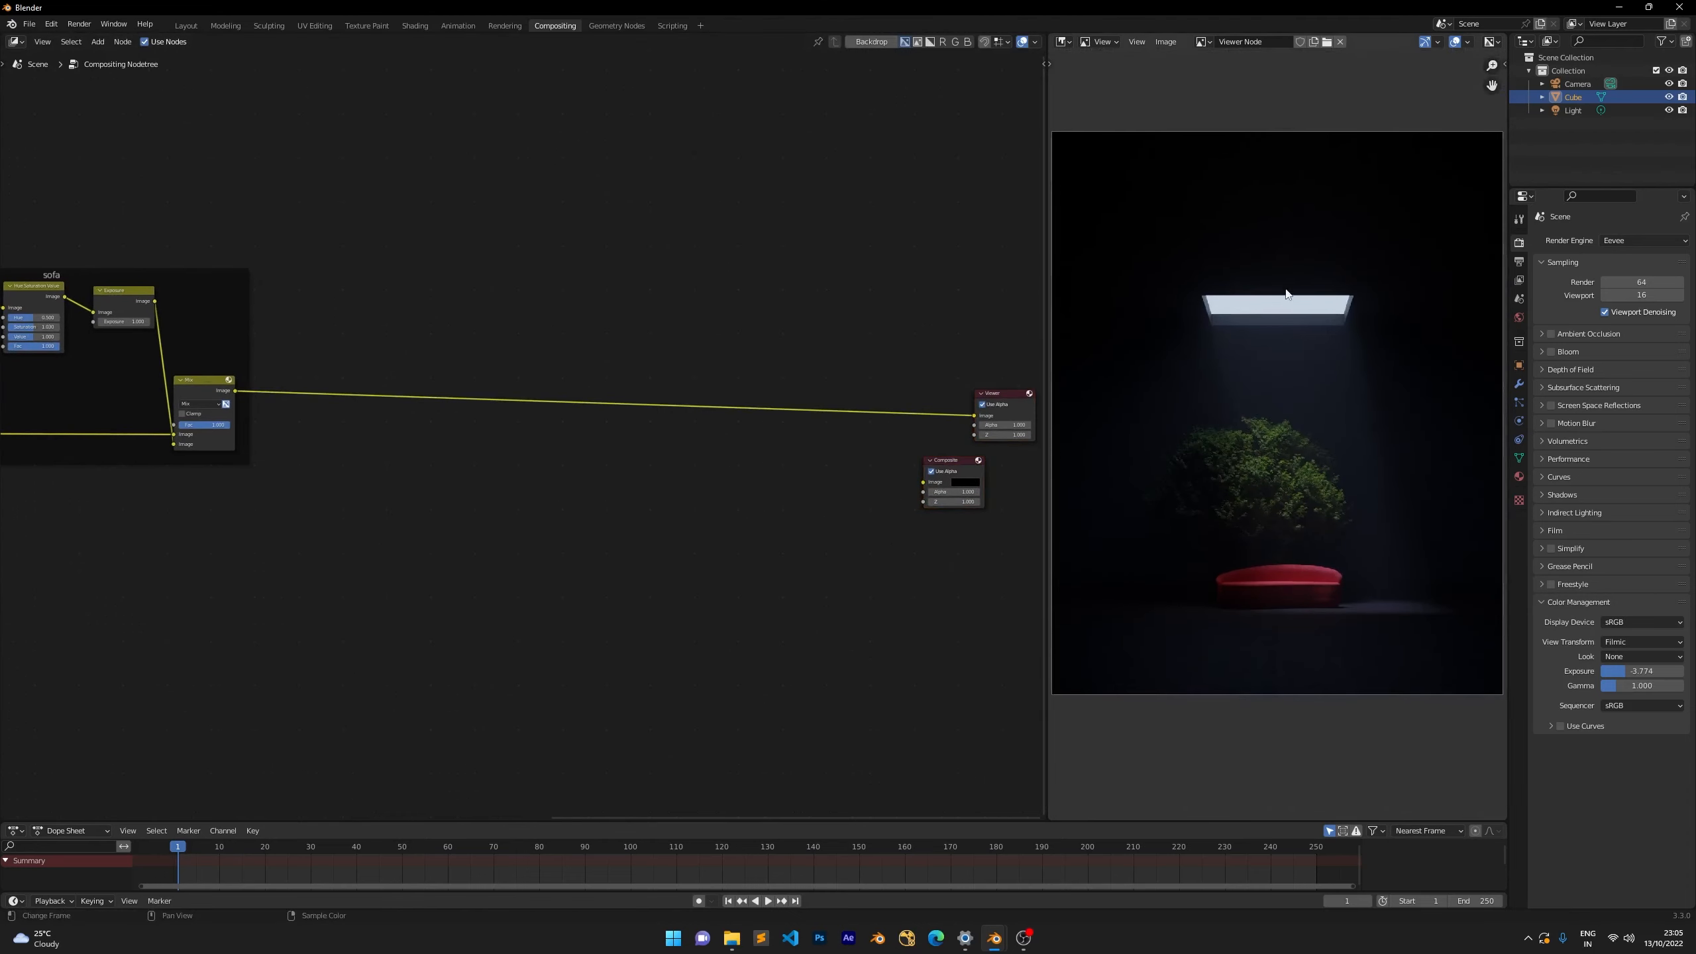
scroll(1206, 259, up, 2)
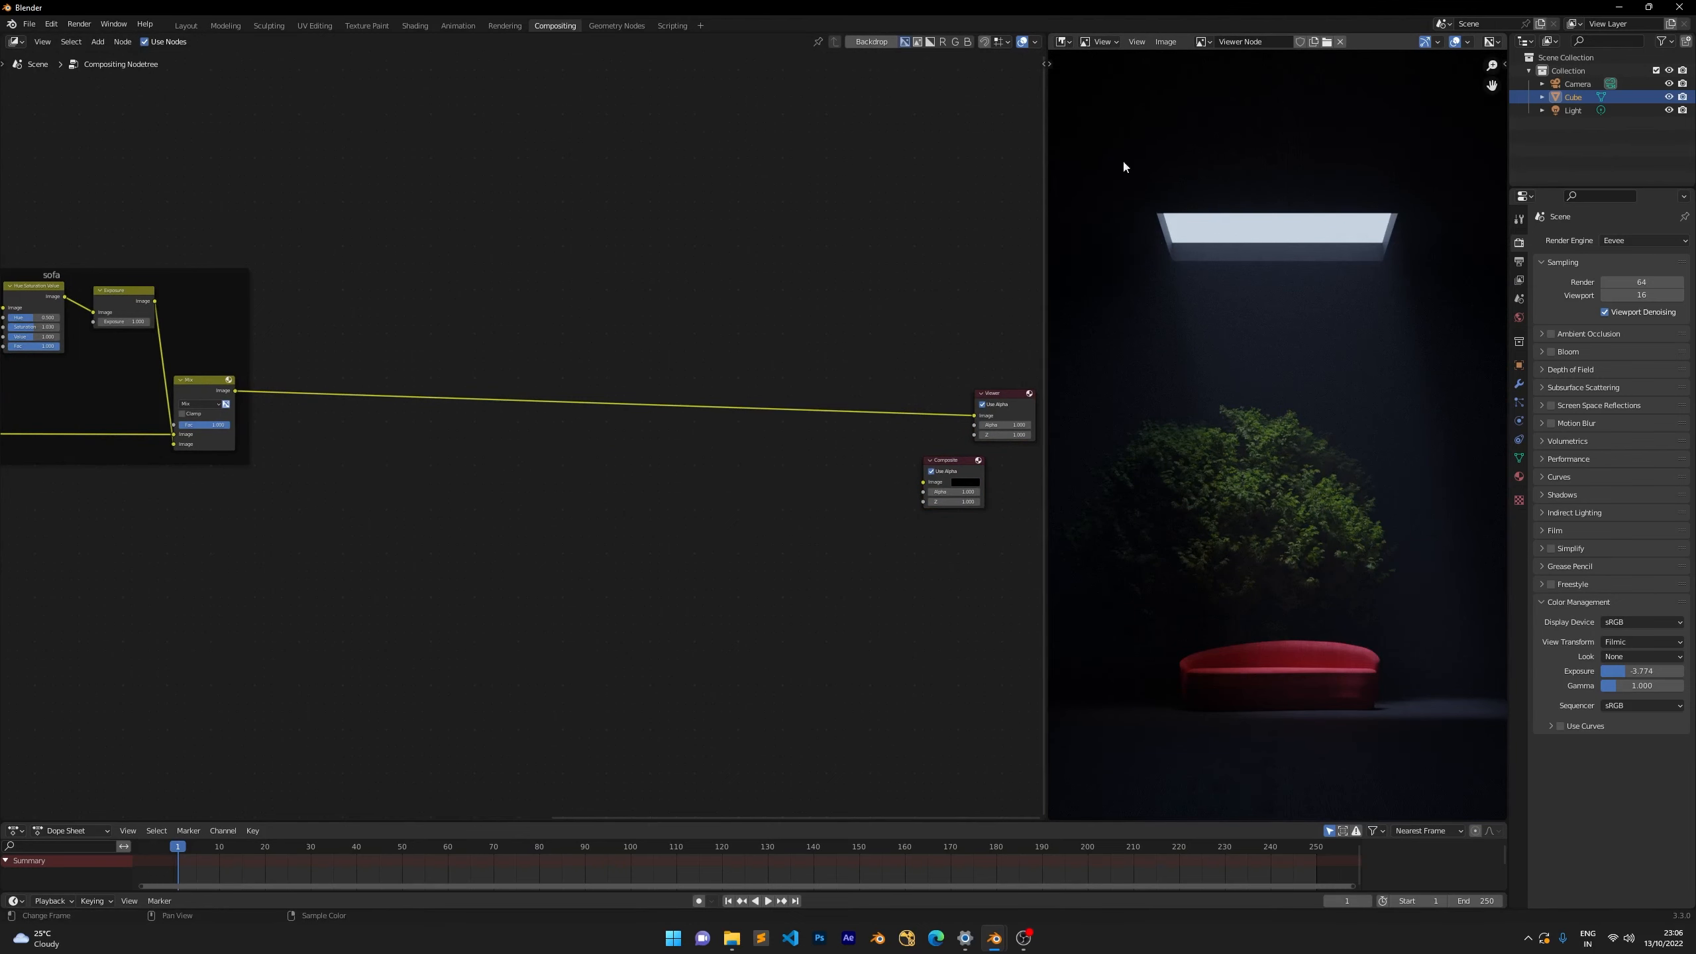
scroll(389, 316, up, 1)
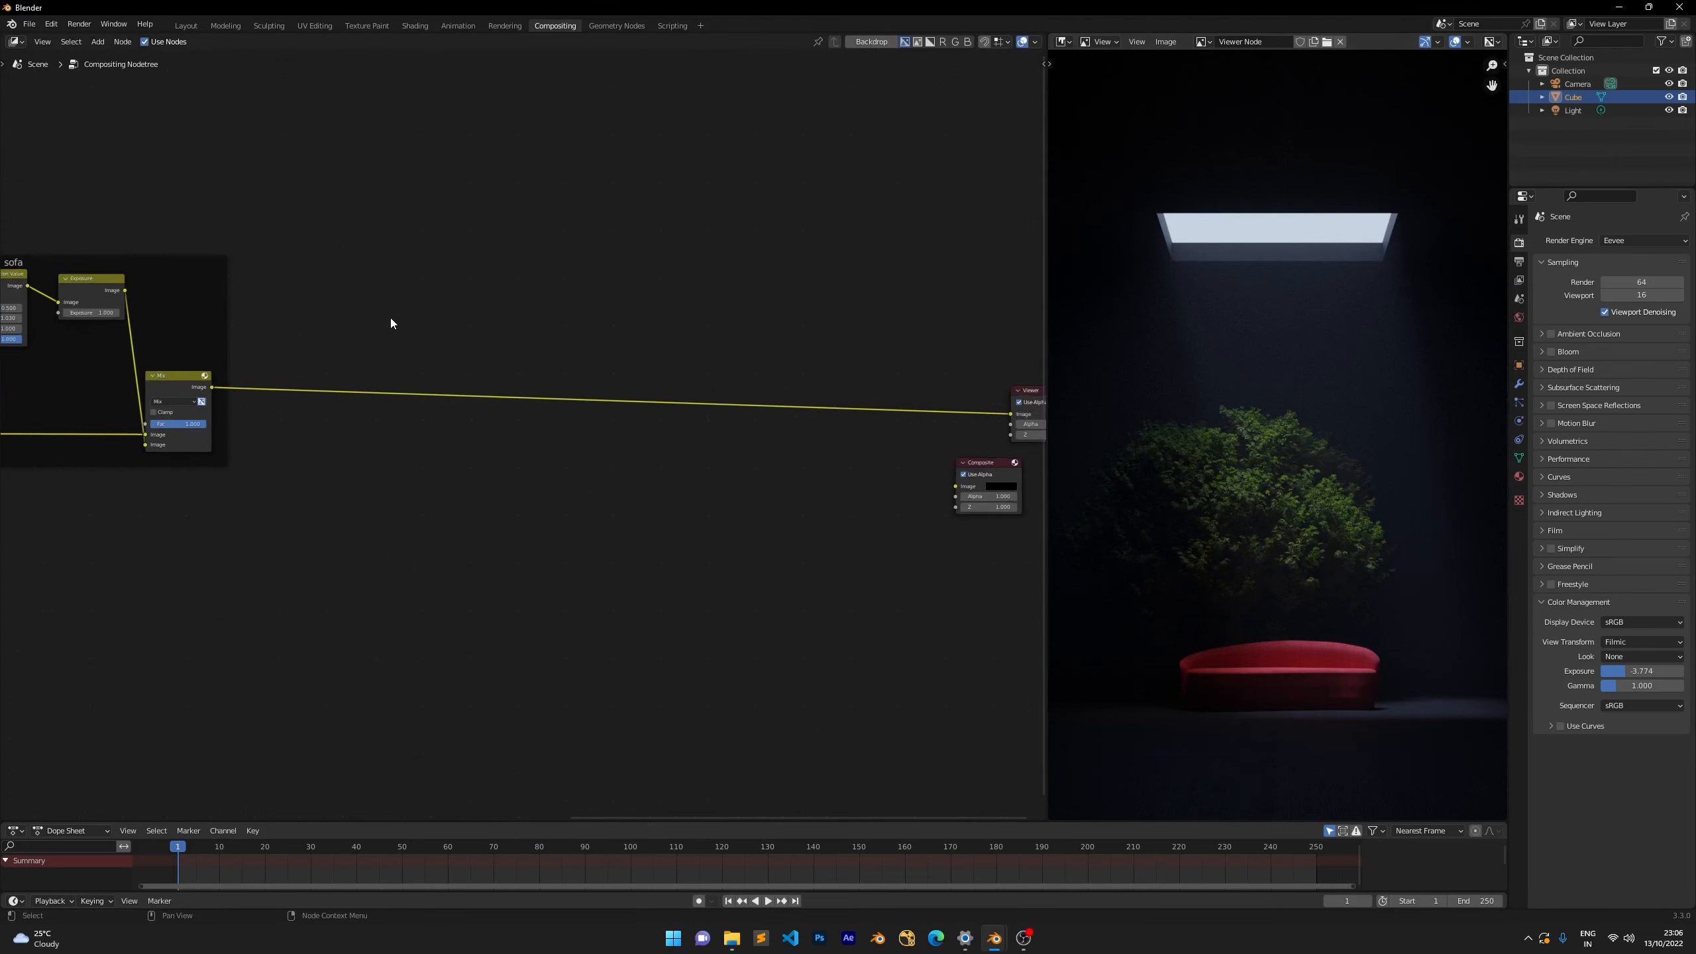
middle_drag(319, 371, 515, 369)
drag(405, 385, 724, 516)
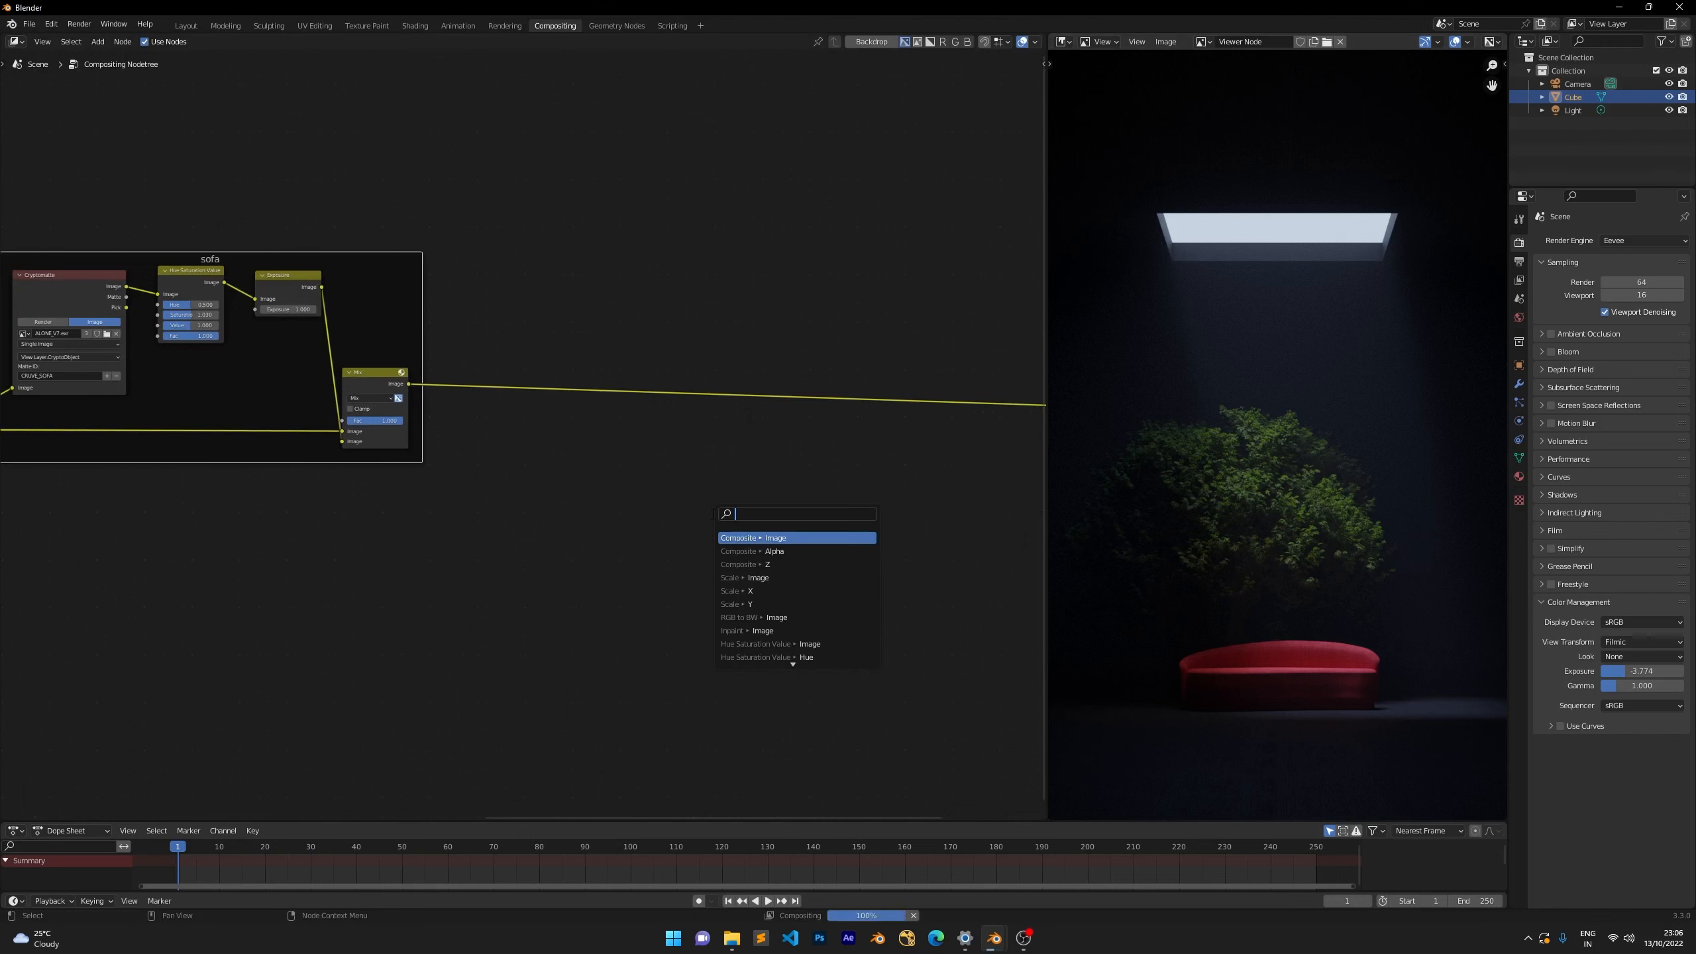
text(gl)
key(Return)
click(752, 461)
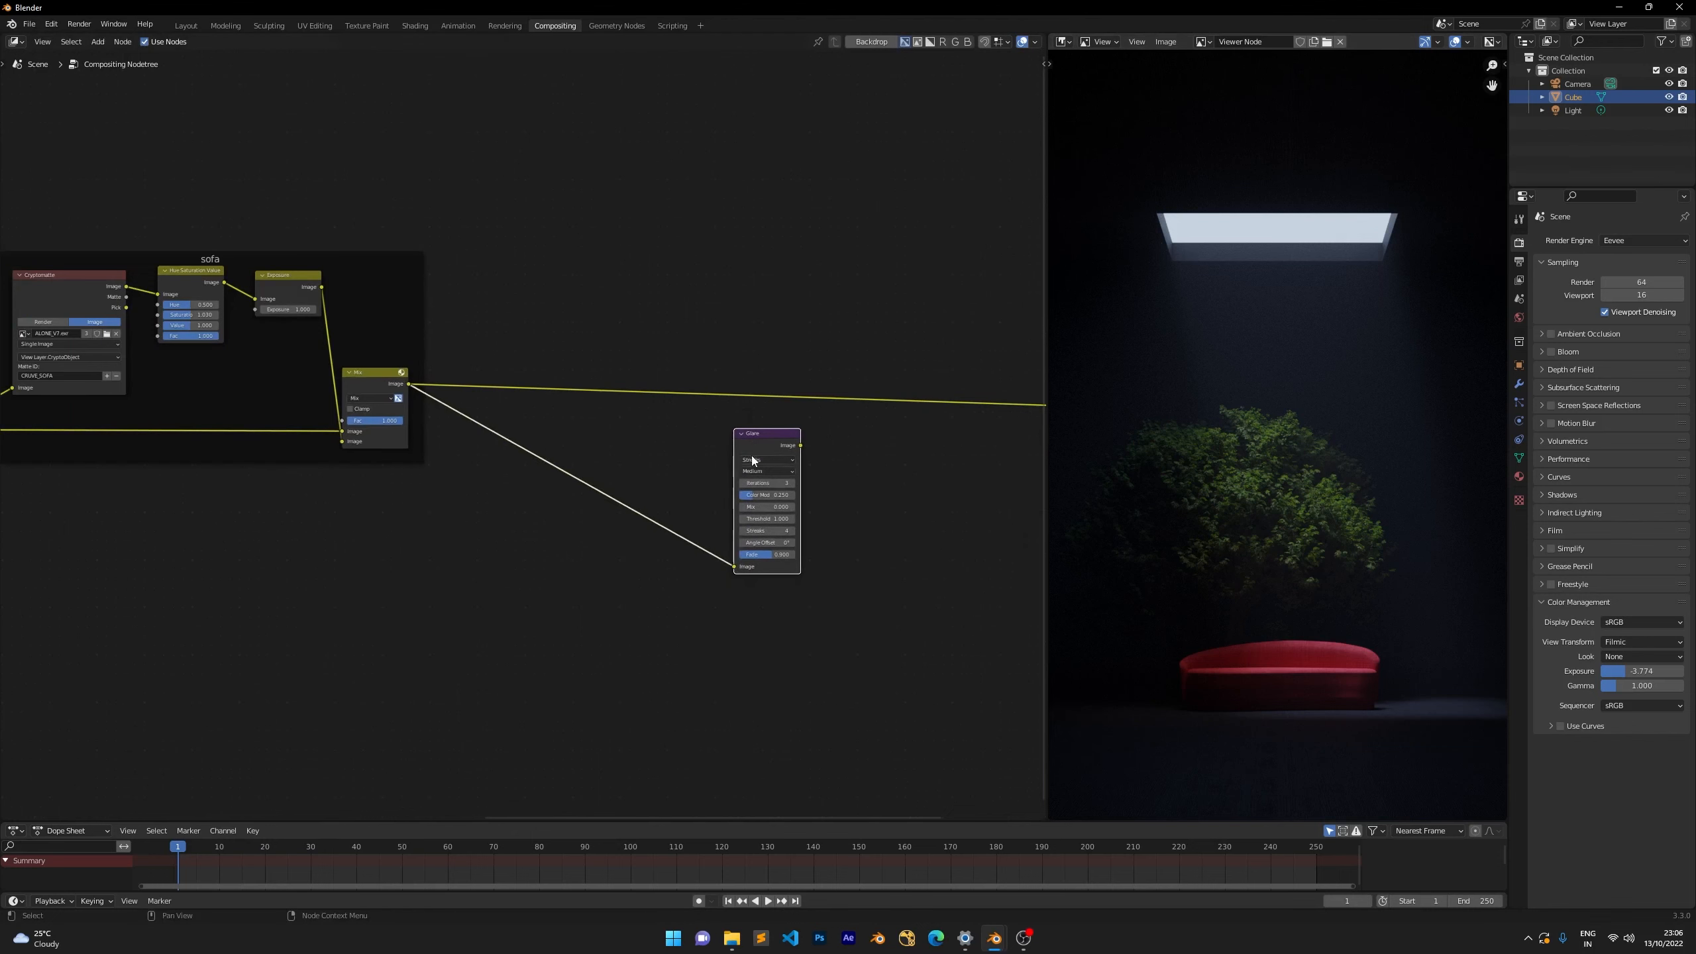
Preview the Glare node's output in the viewer.
scroll(691, 456, up, 4)
middle_drag(790, 457, 543, 485)
scroll(698, 474, up, 3)
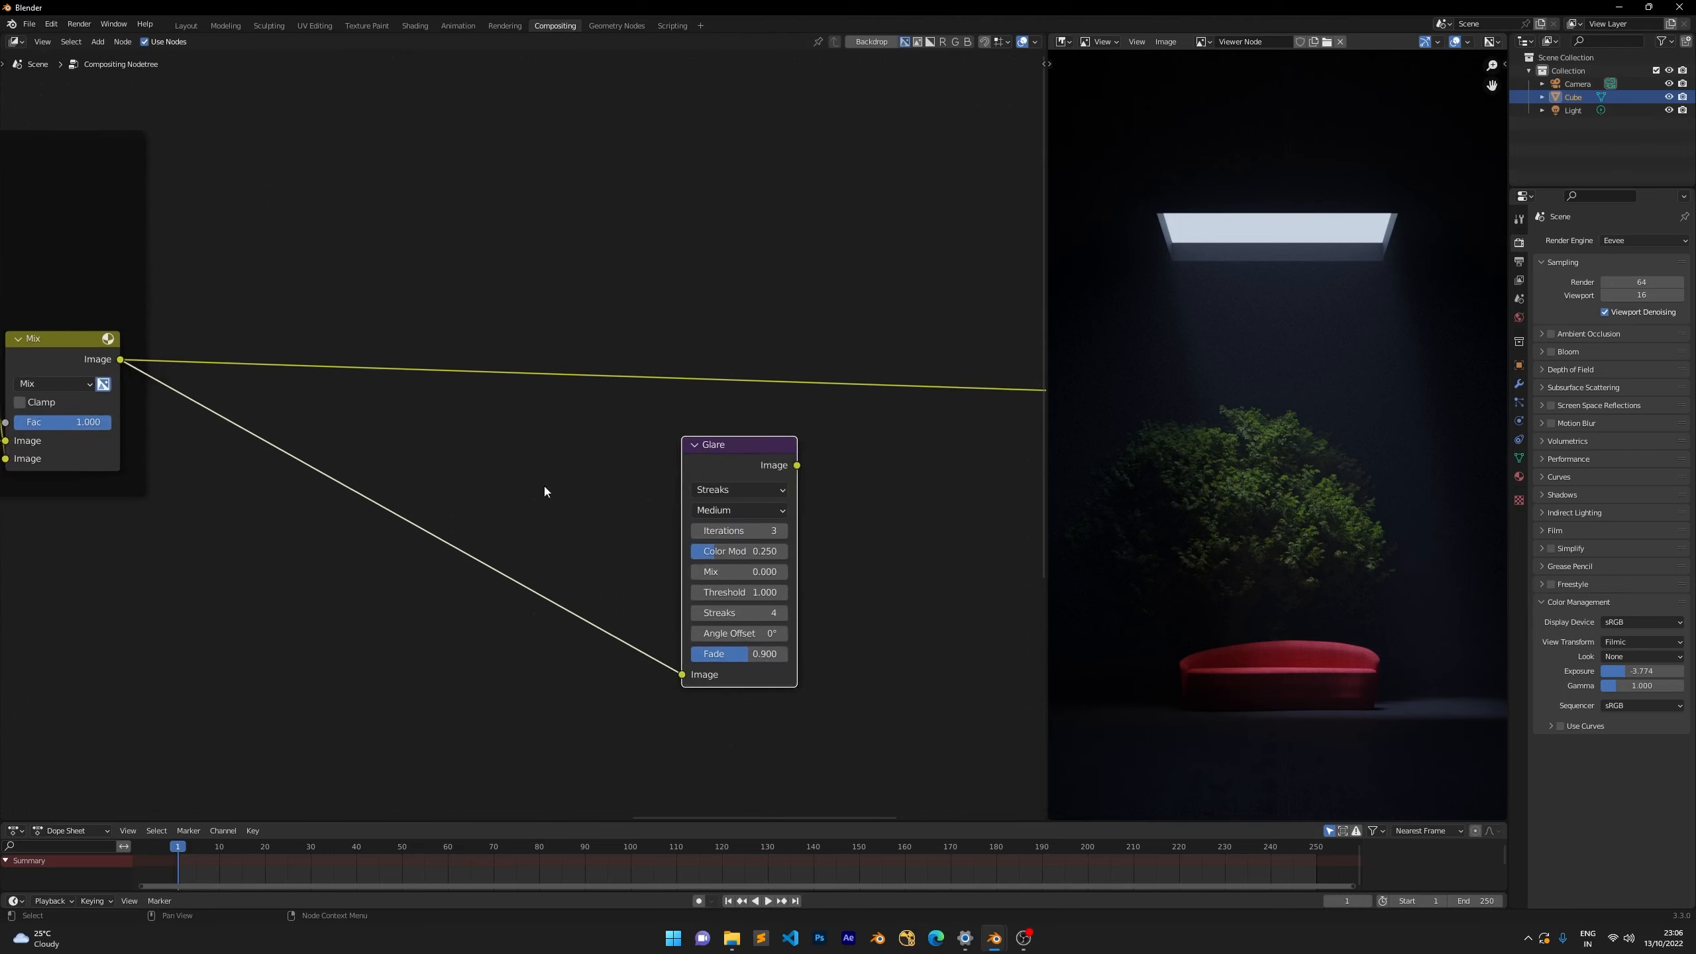
scroll(756, 471, up, 4)
middle_drag(757, 470, 677, 439)
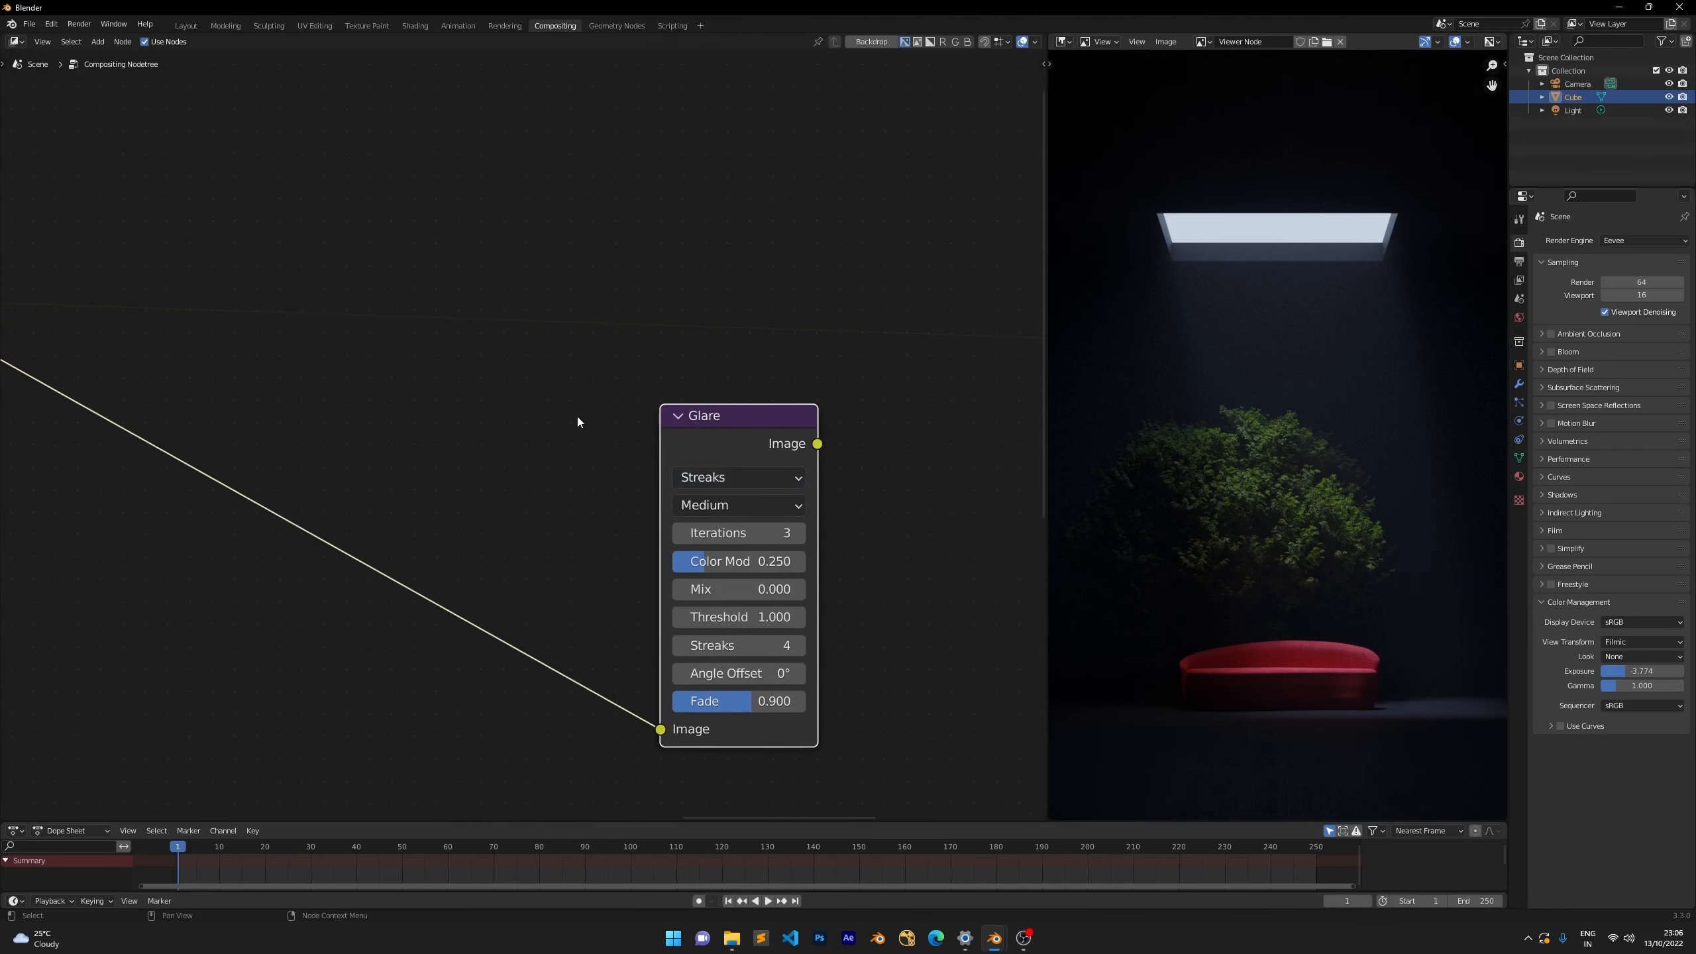
ctrl+shift+click(752, 439)
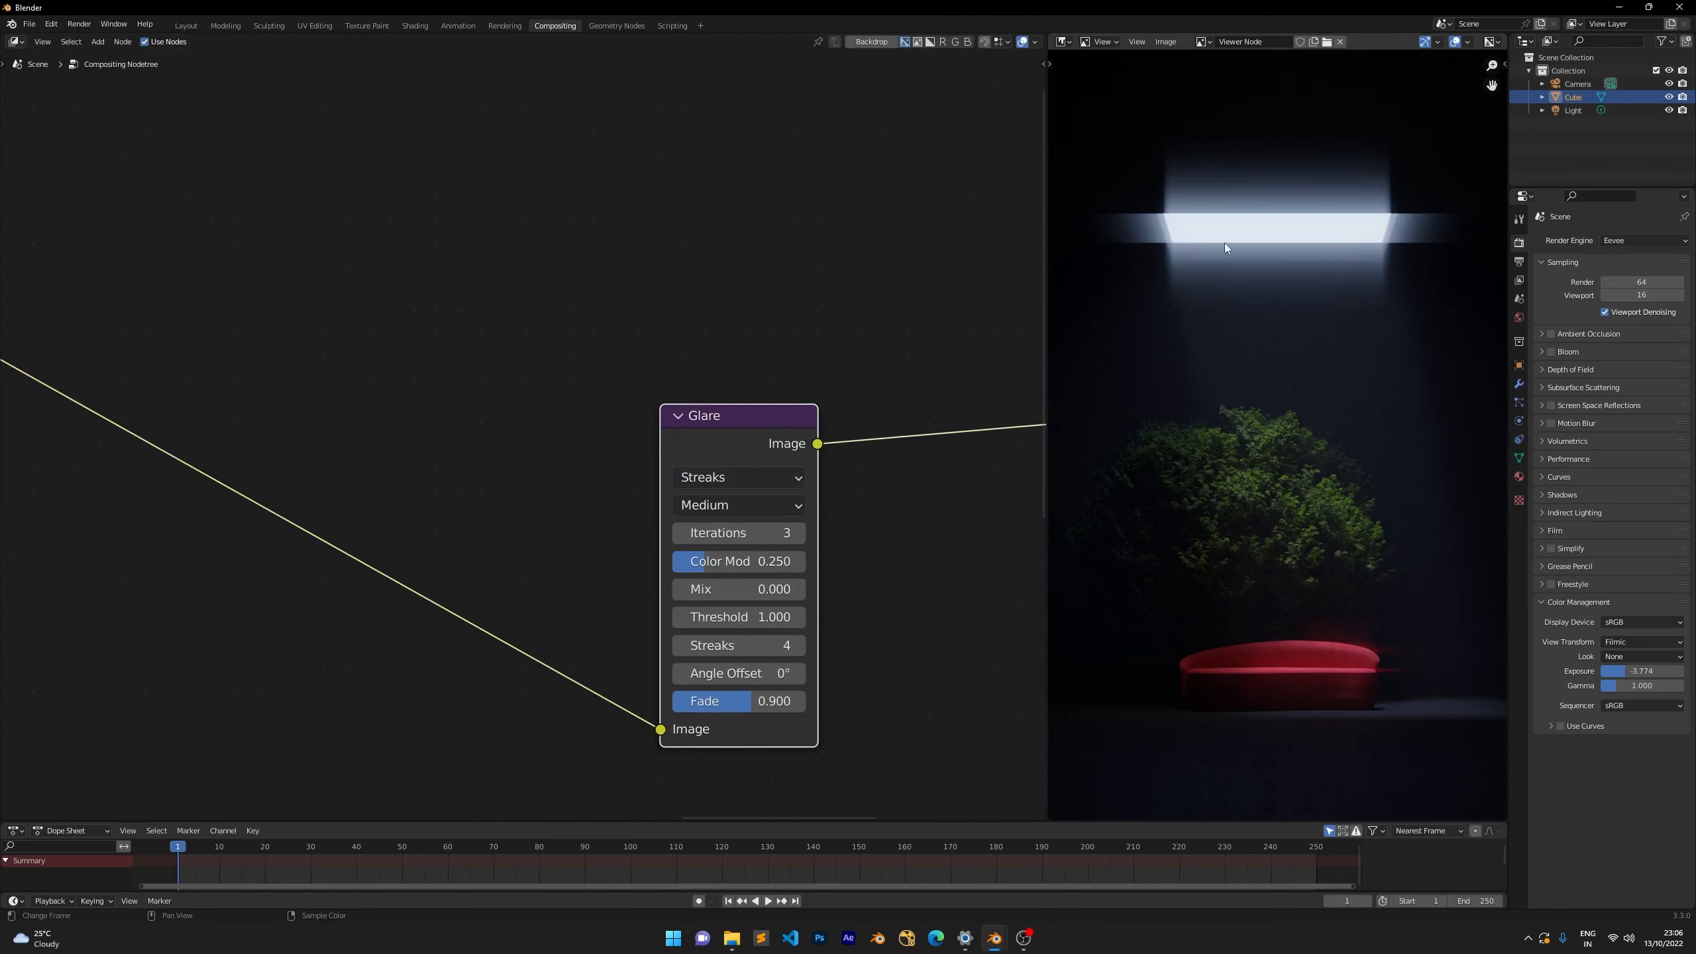
Try the Ghosts glare type and settle on Fog Glow for the Glare node.
click(739, 477)
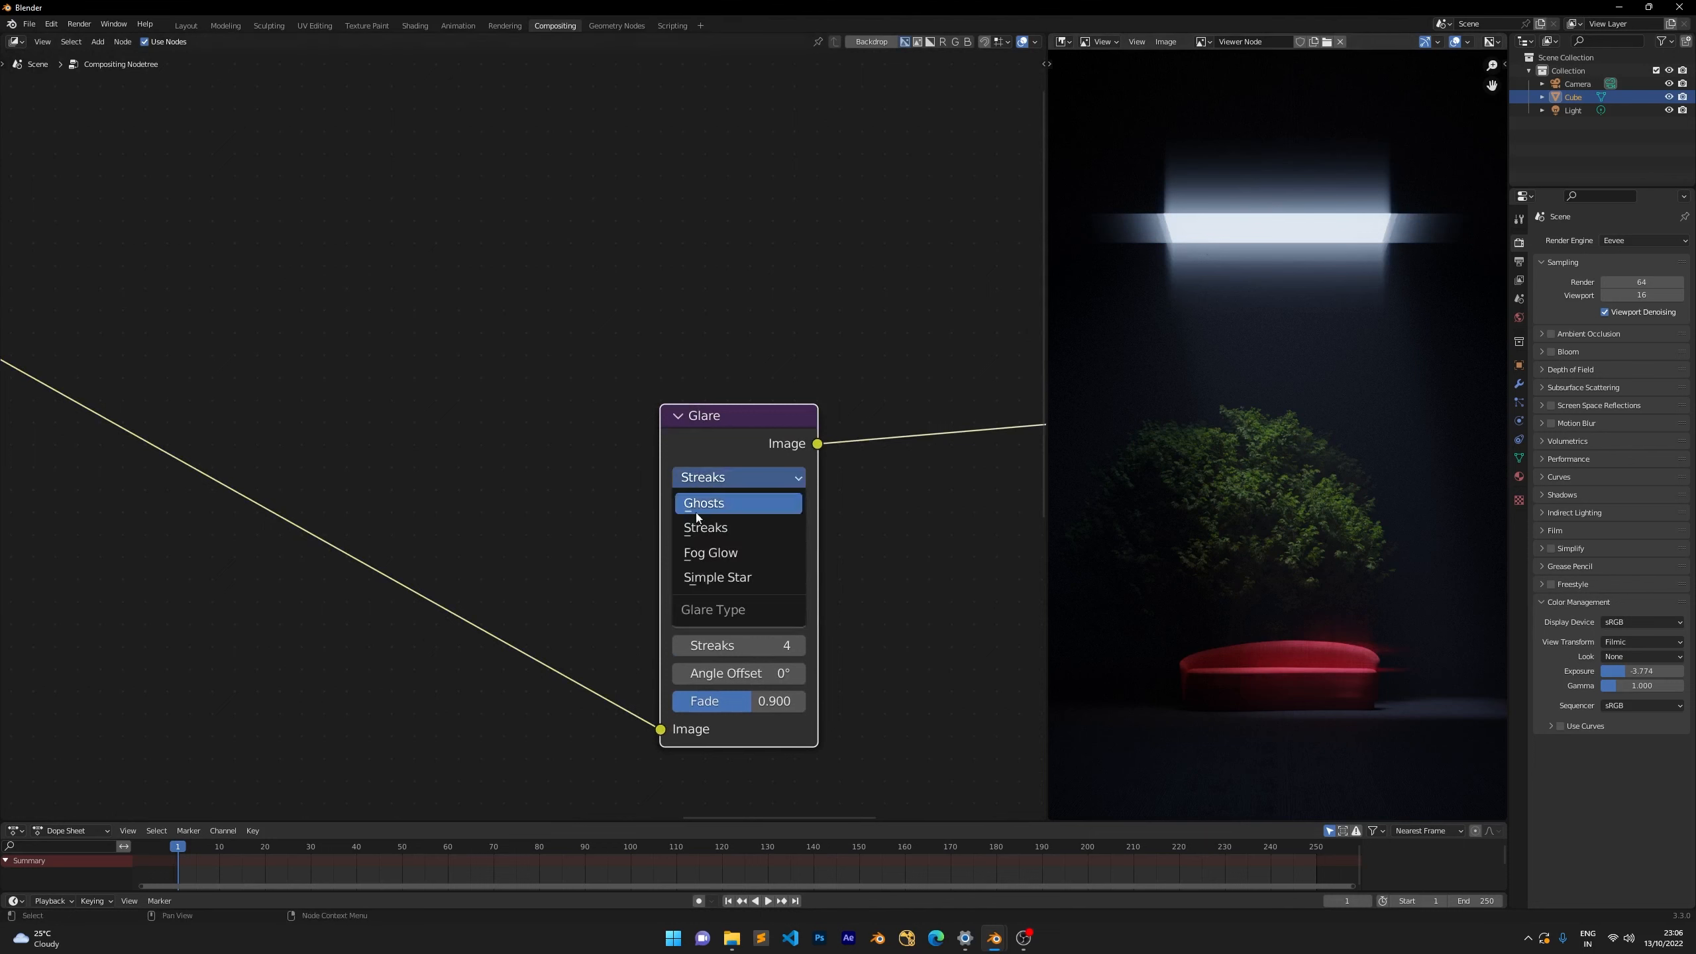
click(728, 500)
scroll(1209, 457, down, 2)
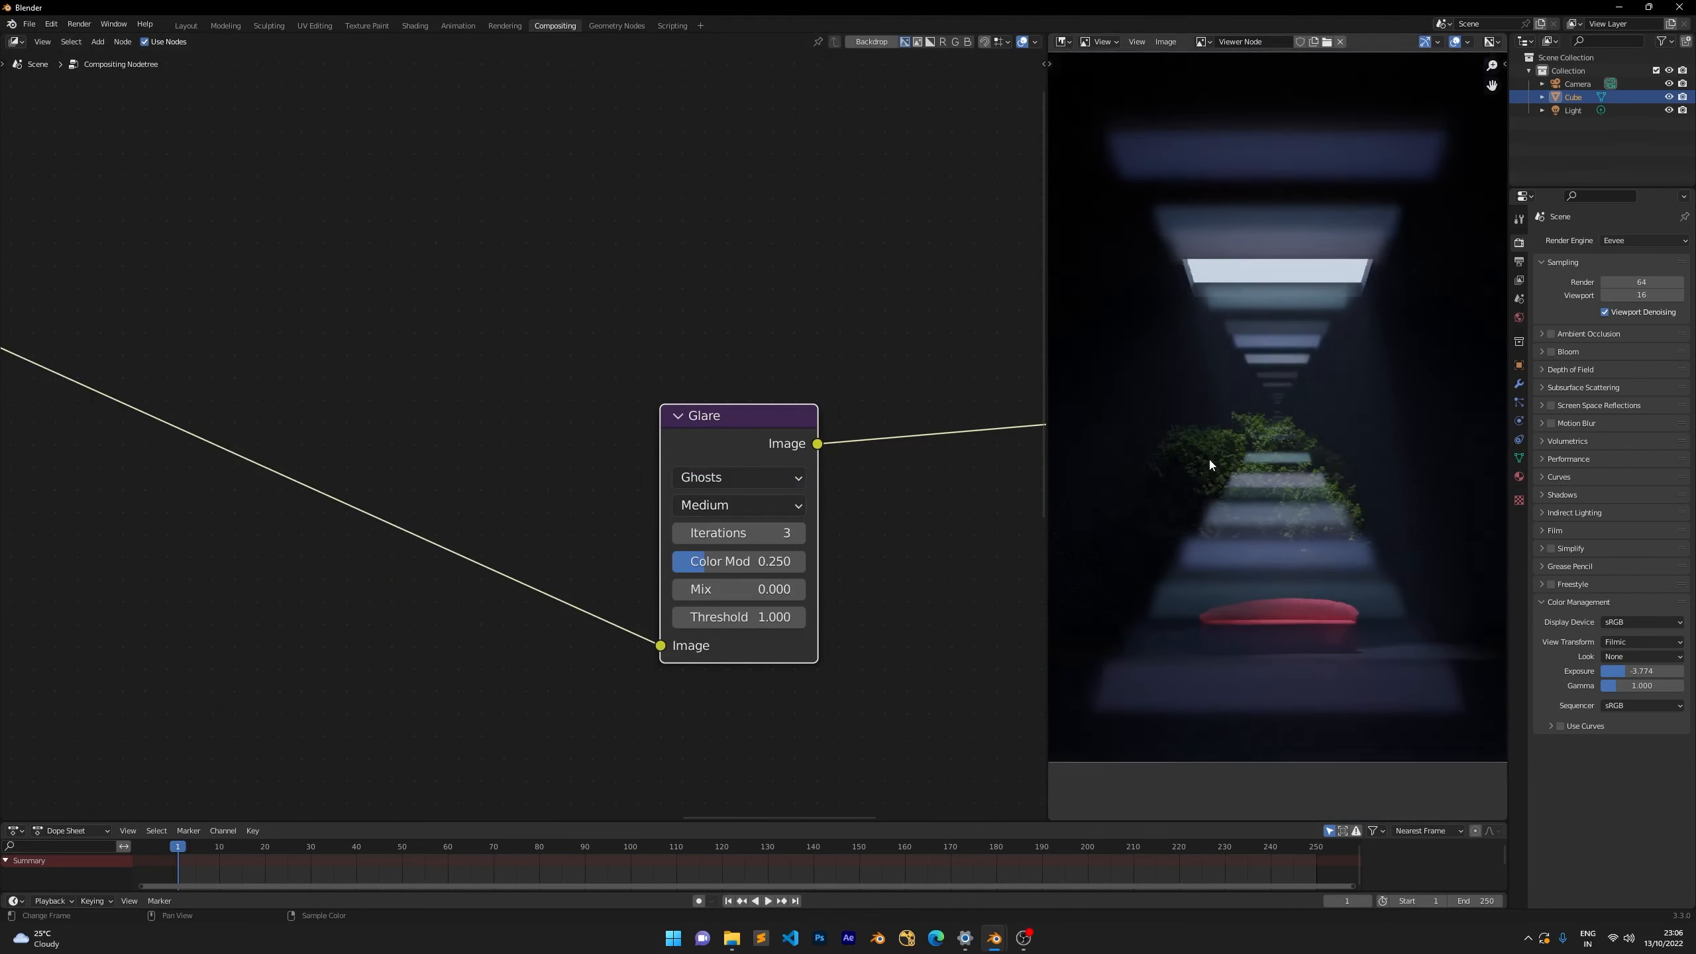
scroll(1211, 380, up, 2)
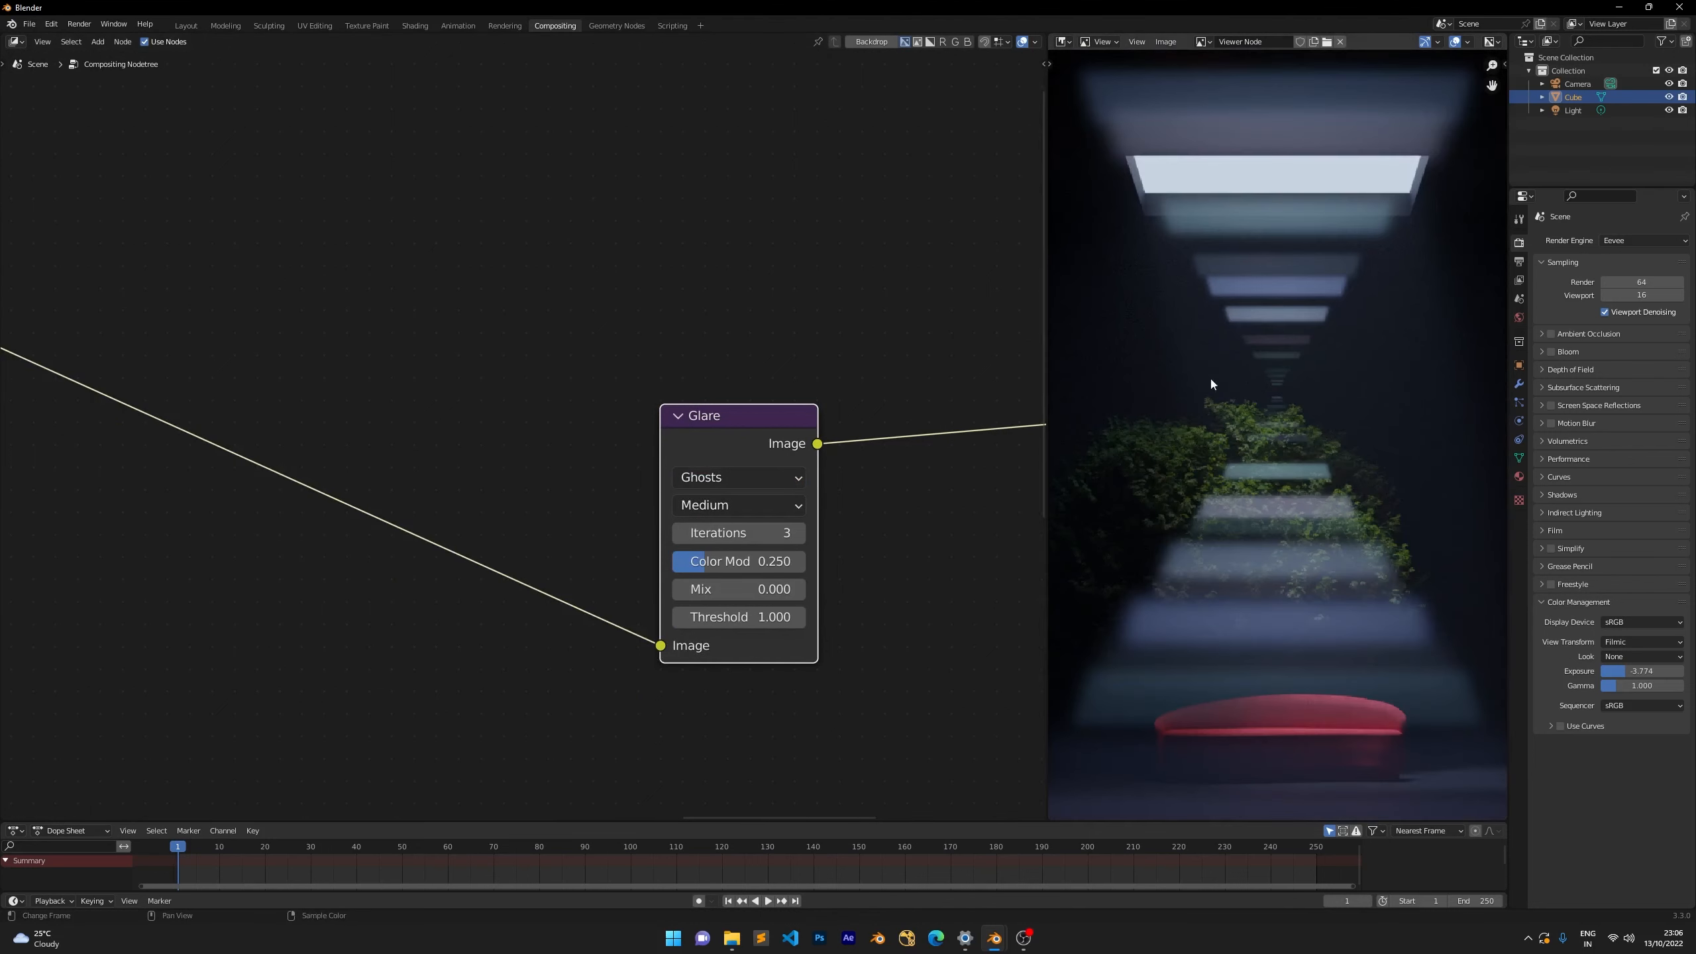
click(711, 477)
click(720, 554)
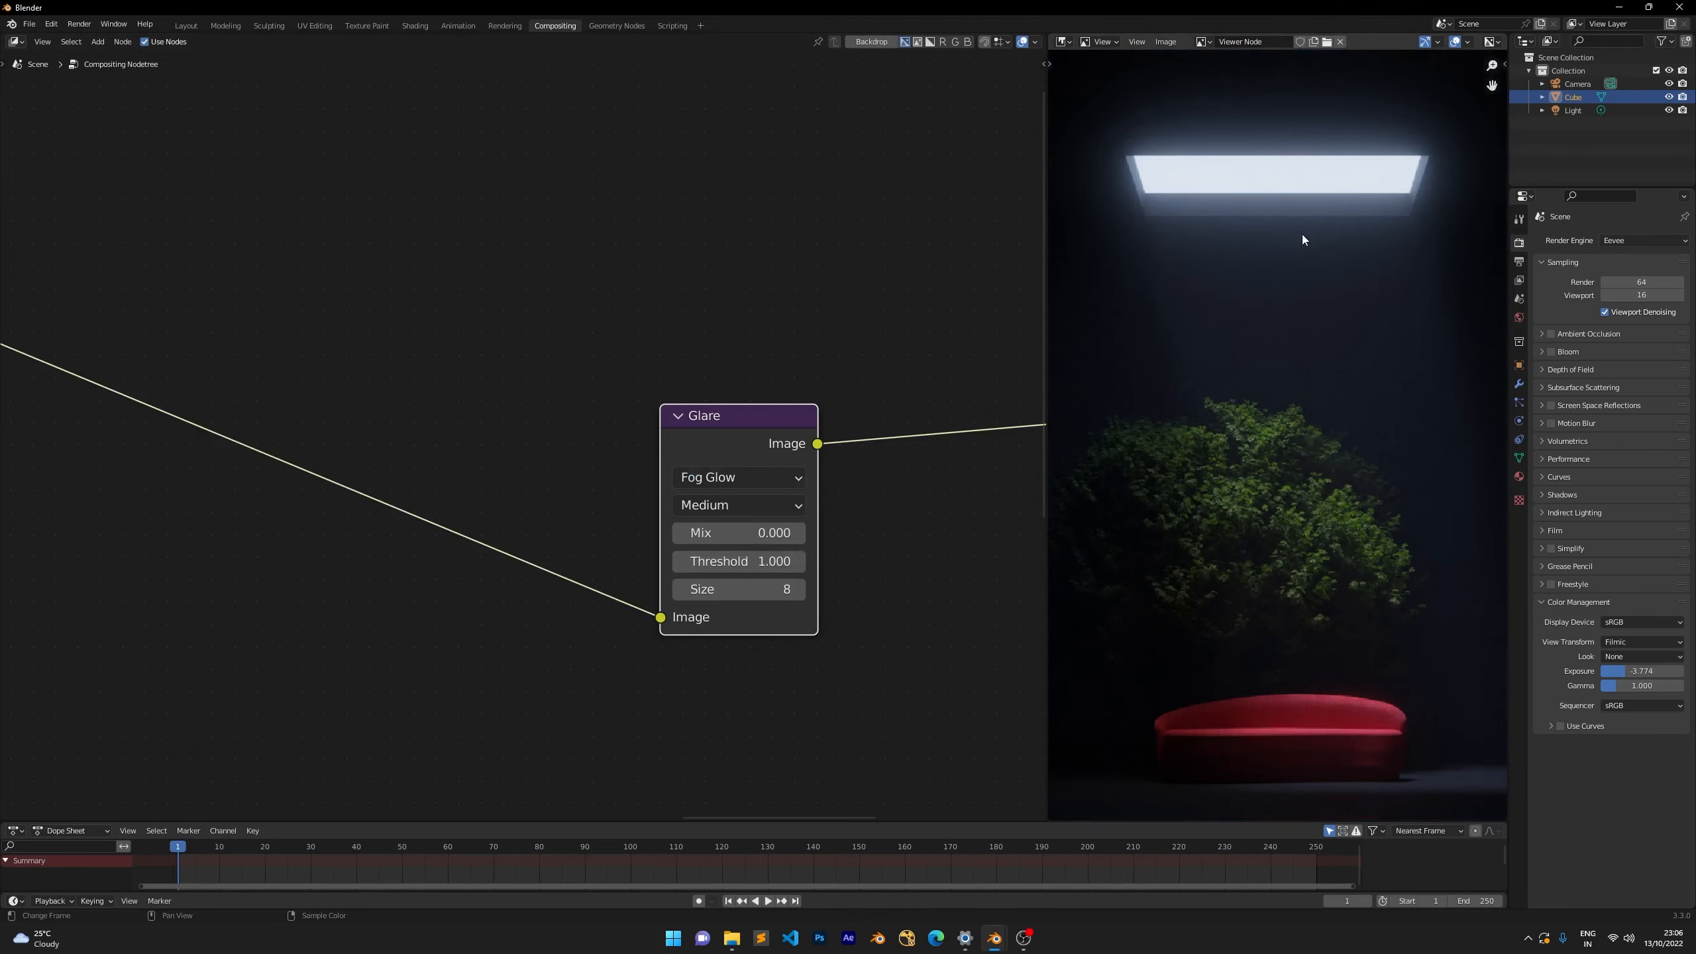
Try the Simple Star glare type on the Glare node and return it to Fog Glow.
click(687, 476)
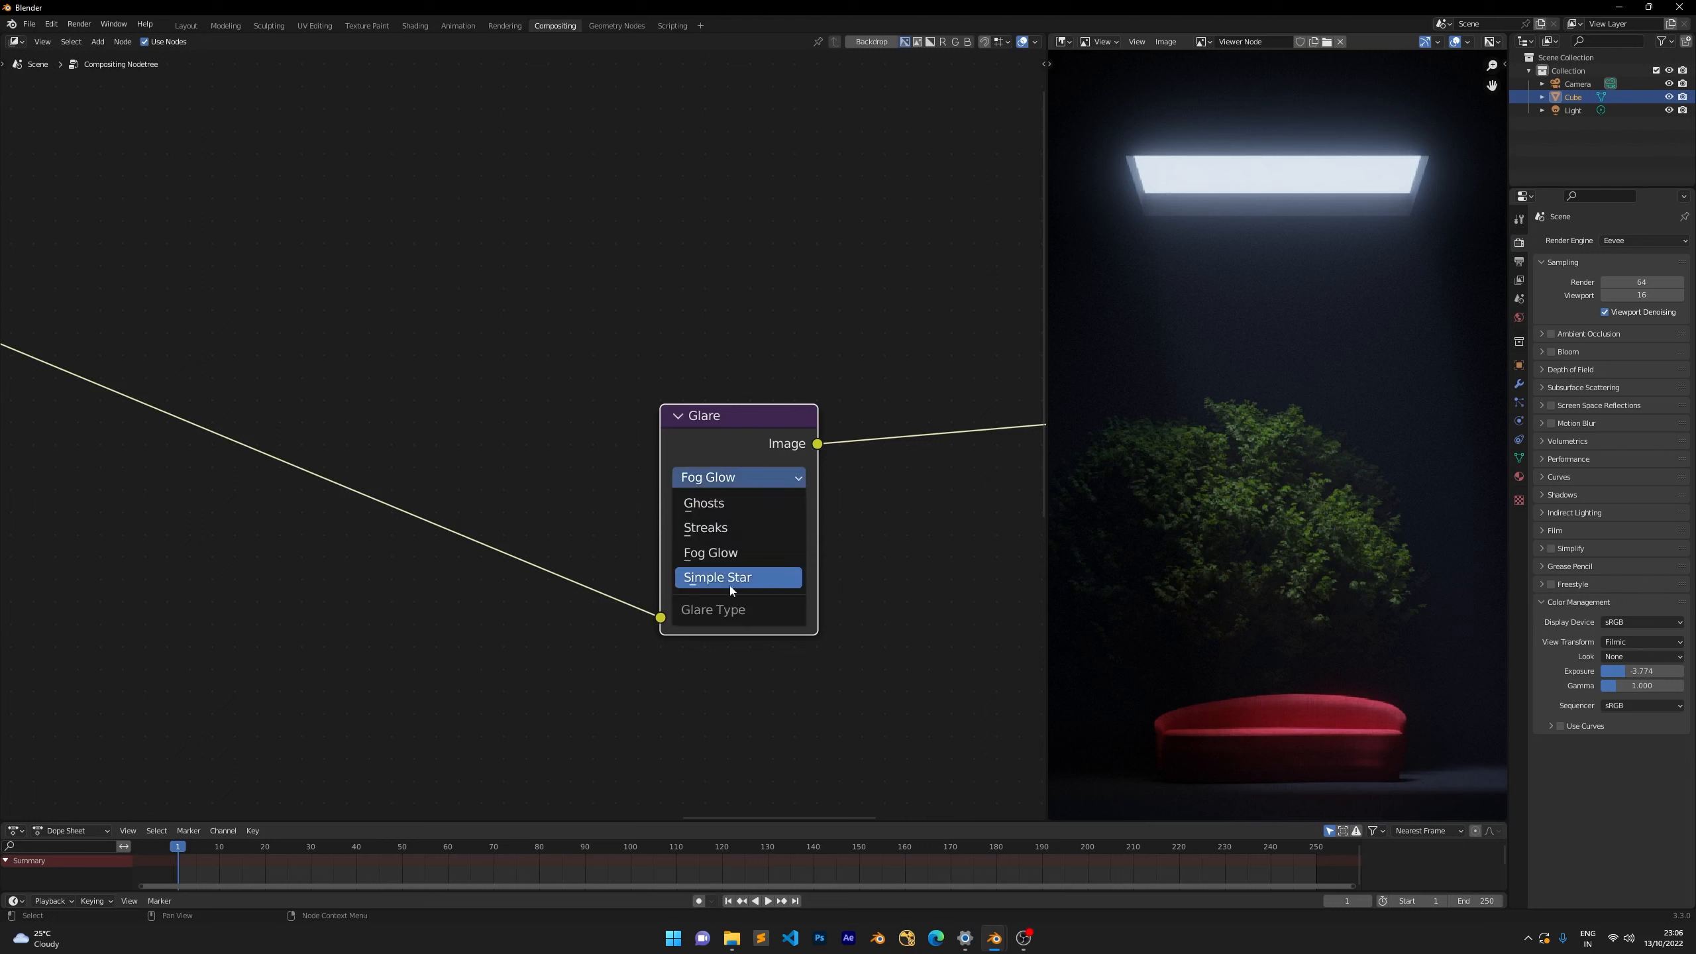
click(733, 582)
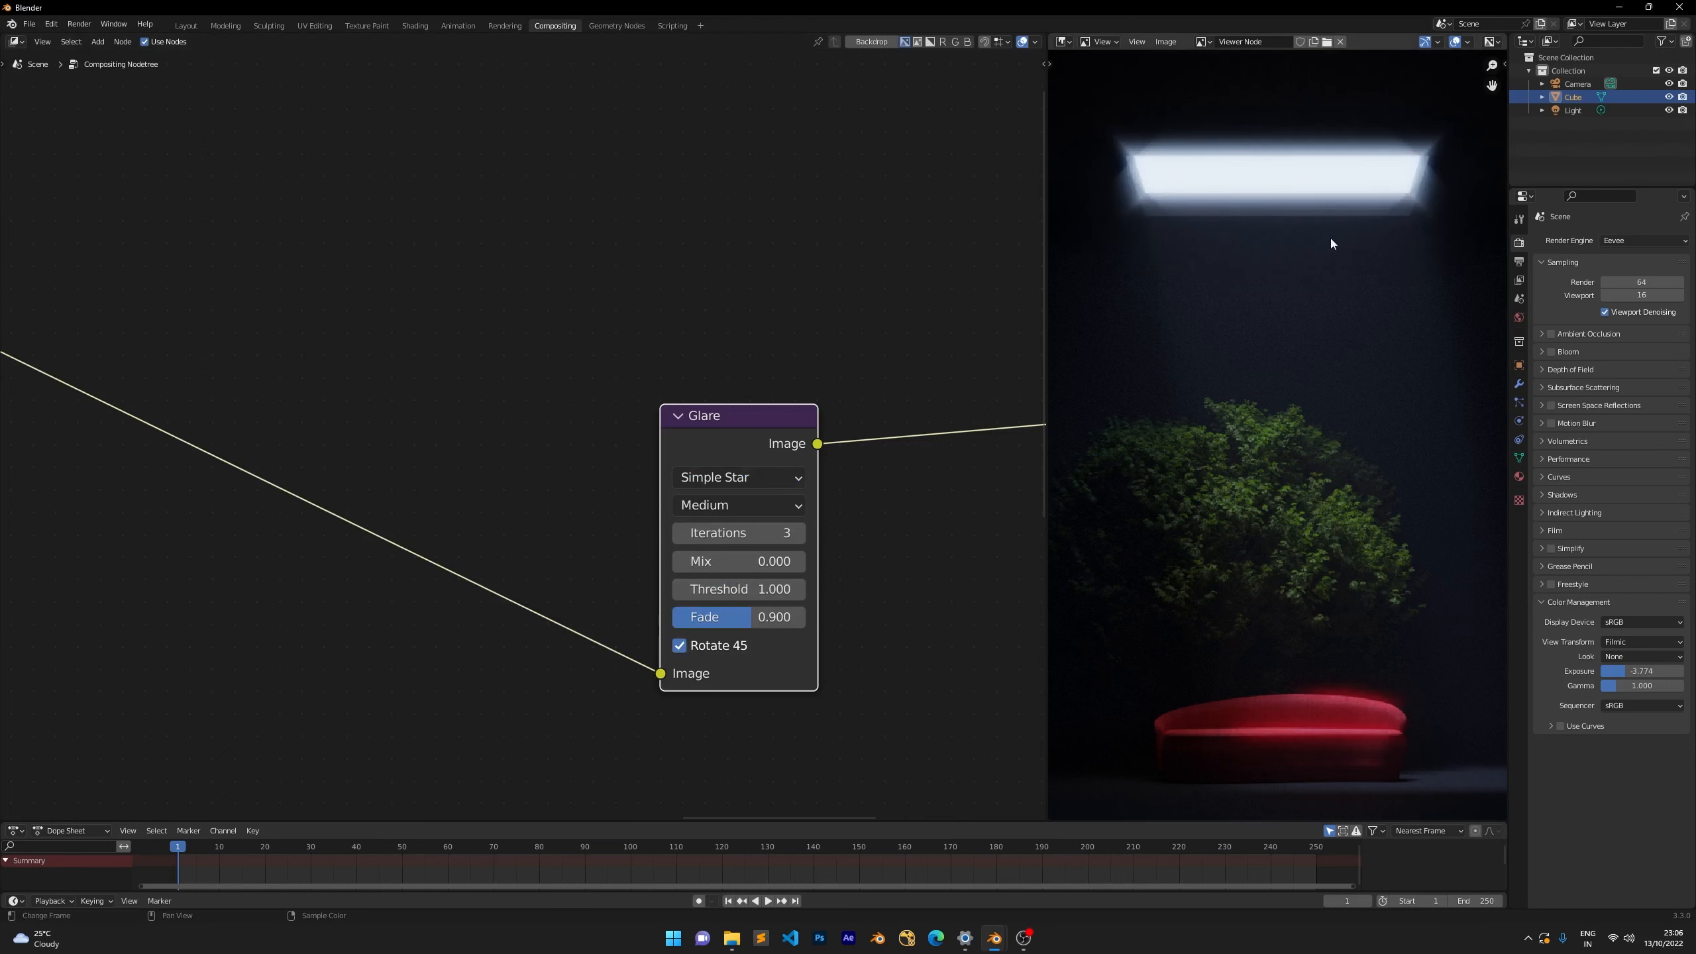
click(723, 477)
click(708, 555)
drag(744, 443, 710, 308)
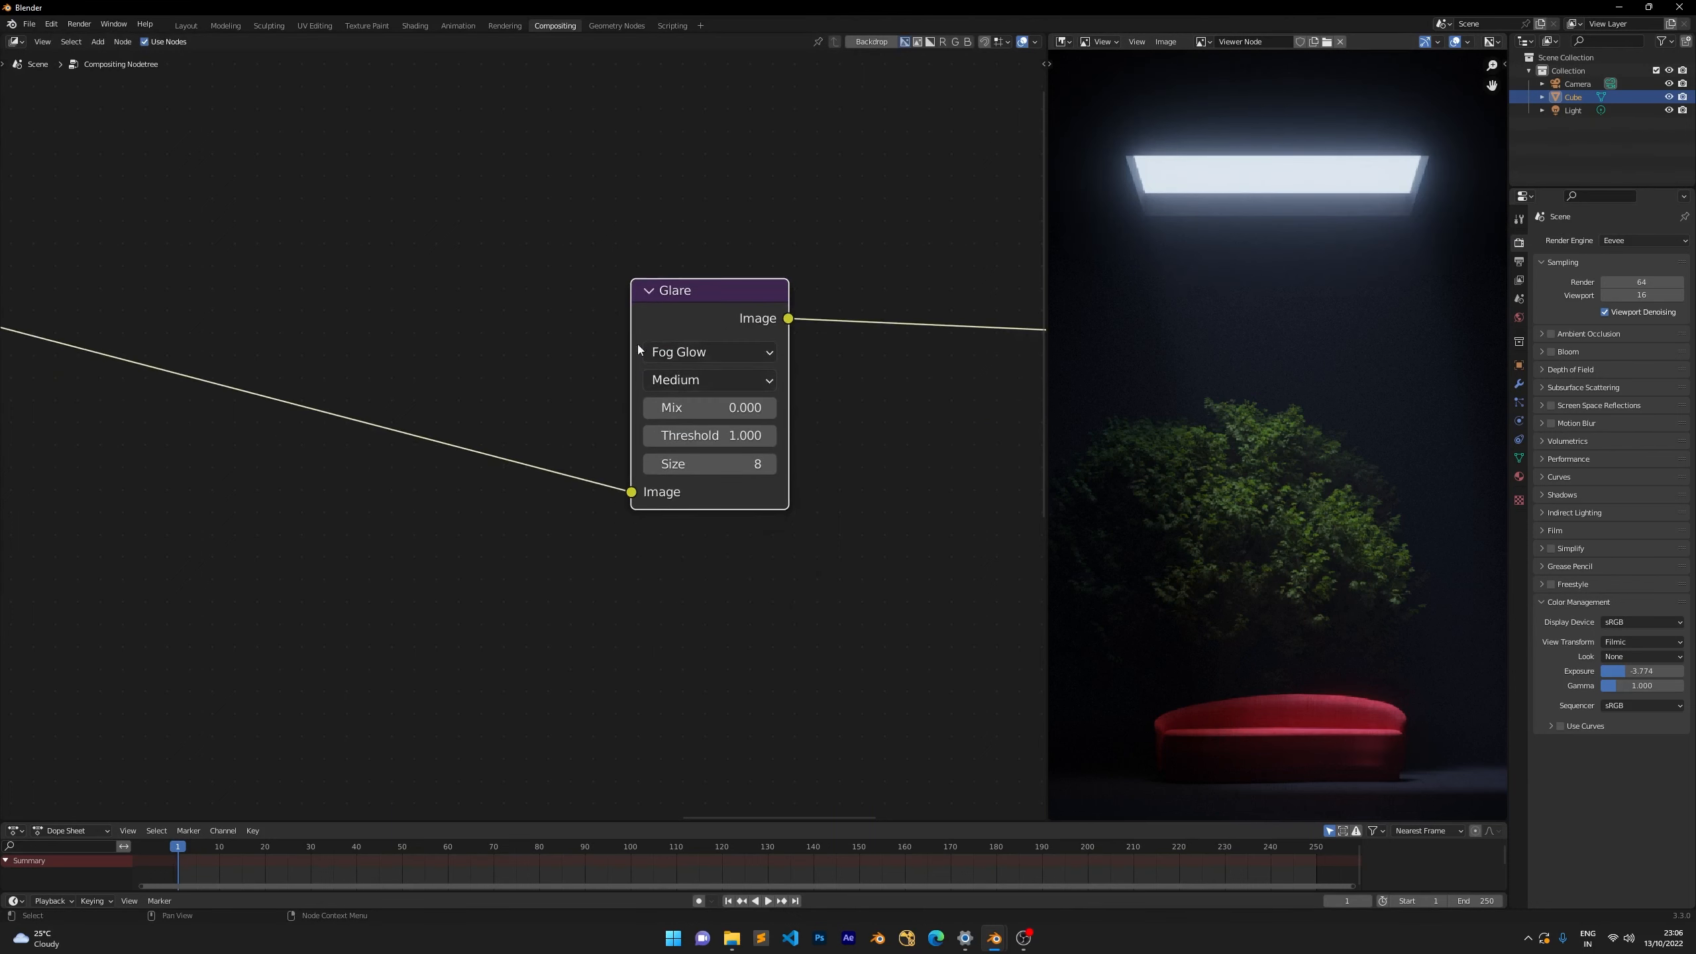
Set the Glare node's quality to High and move the node slightly higher in the node tree.
scroll(637, 345, up, 2)
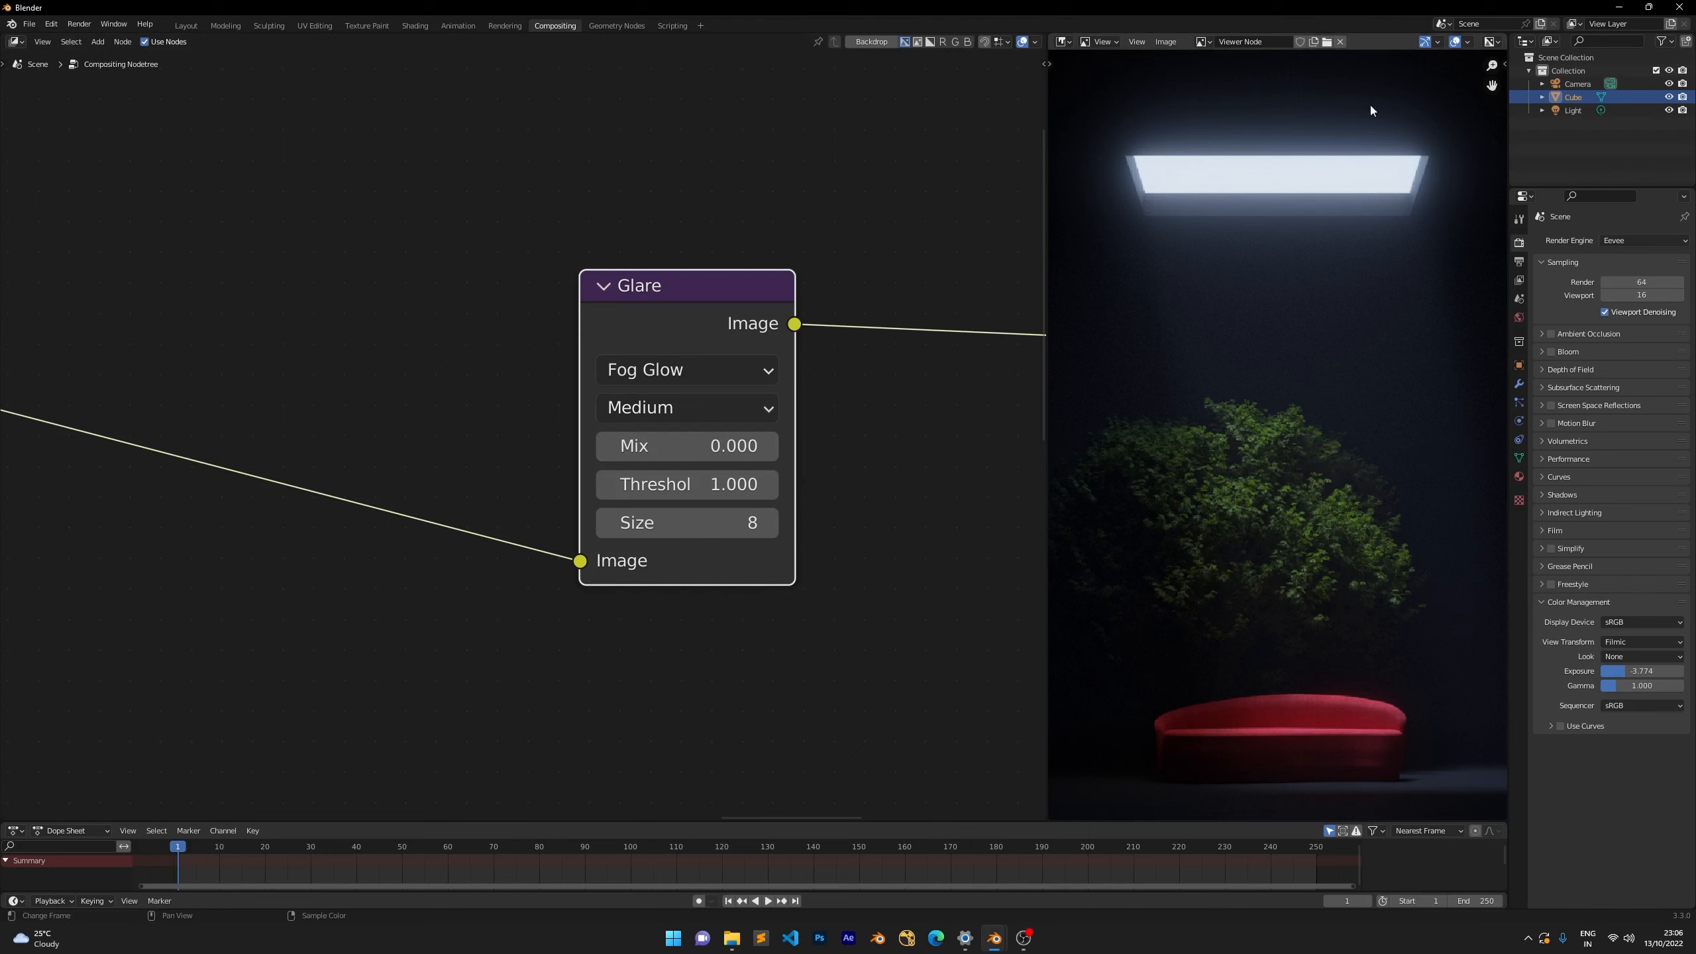
click(628, 408)
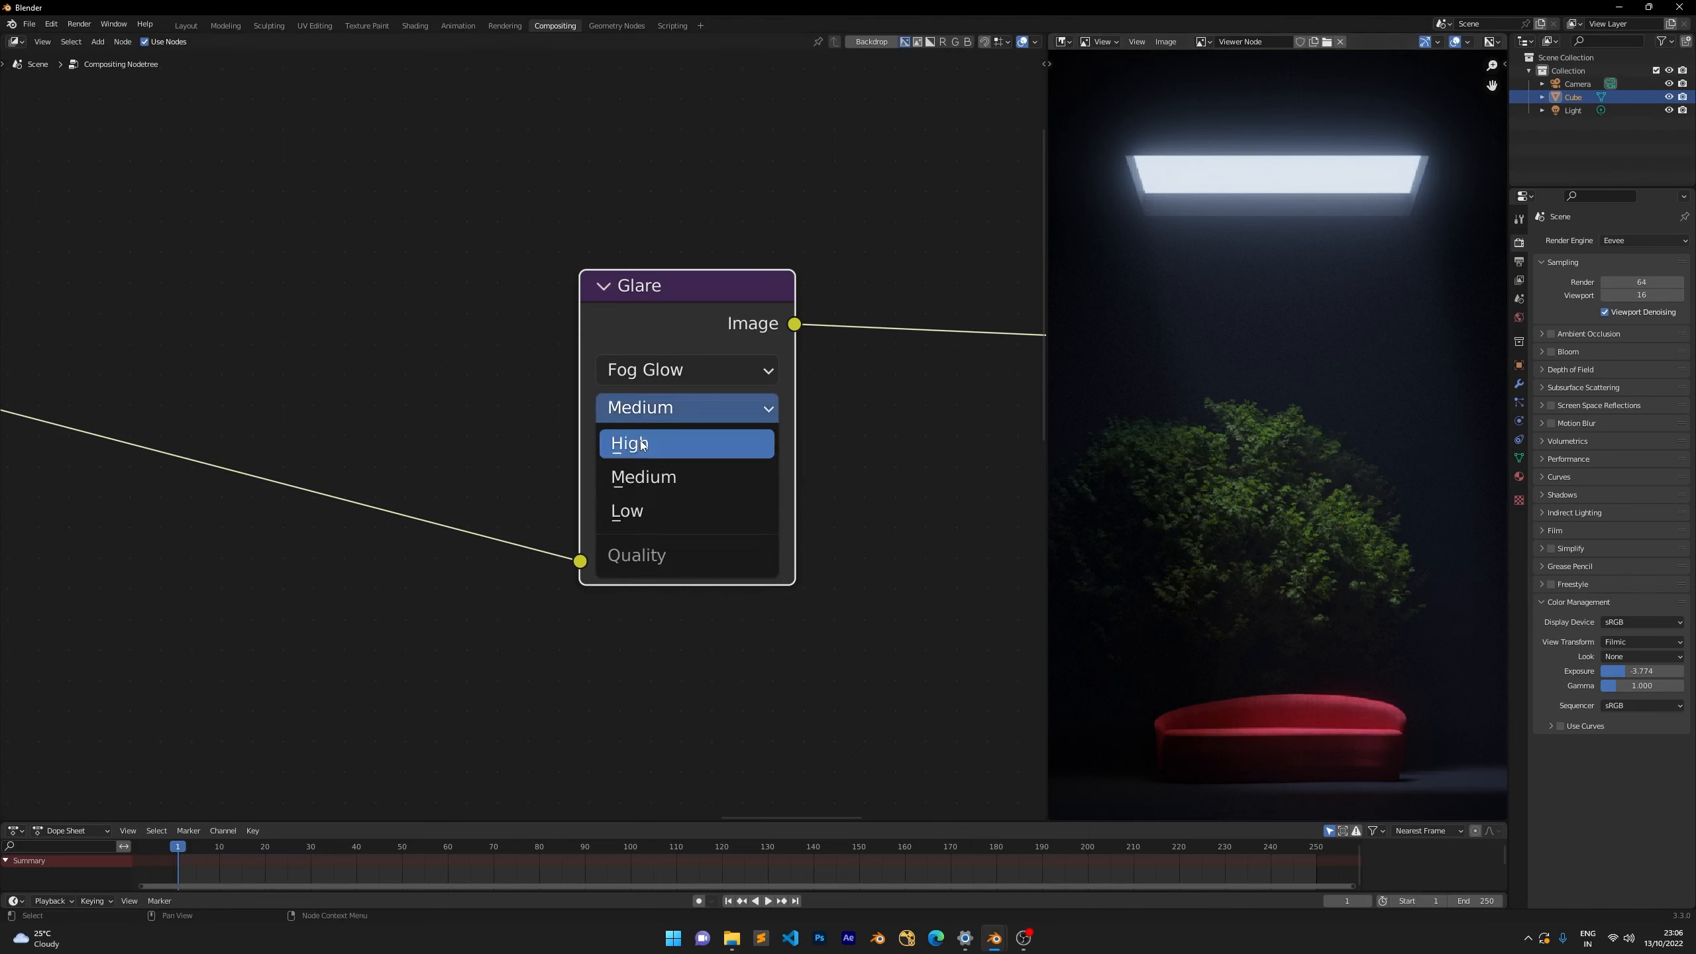
click(634, 441)
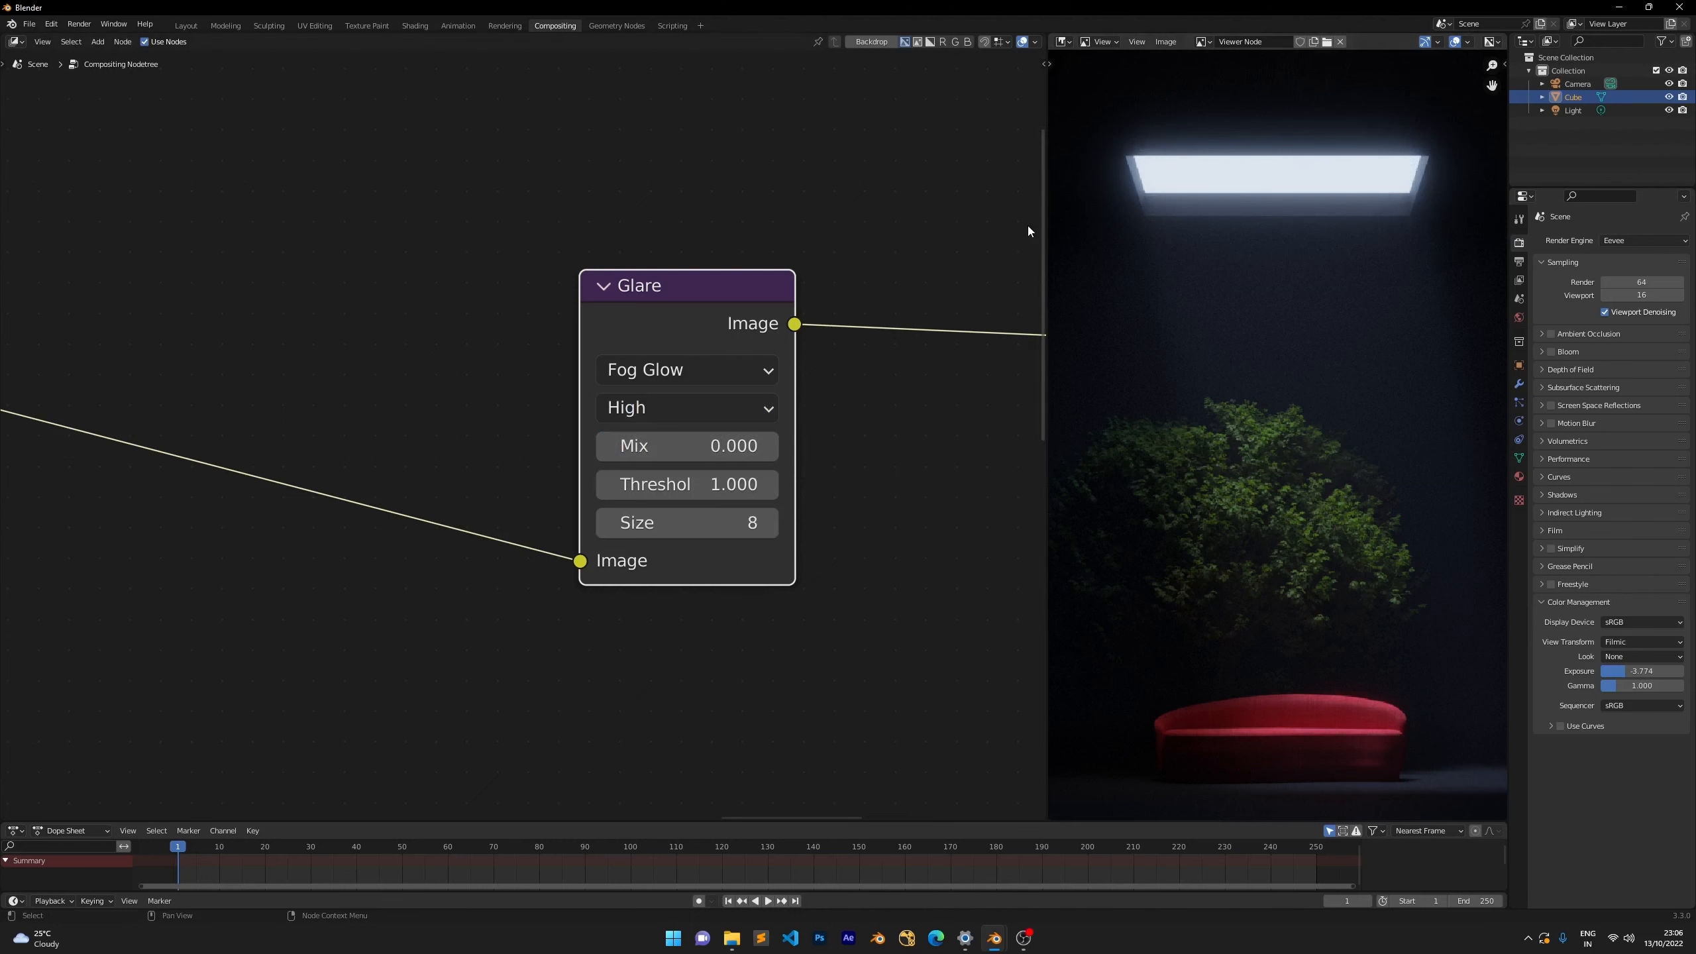
drag(627, 281, 618, 188)
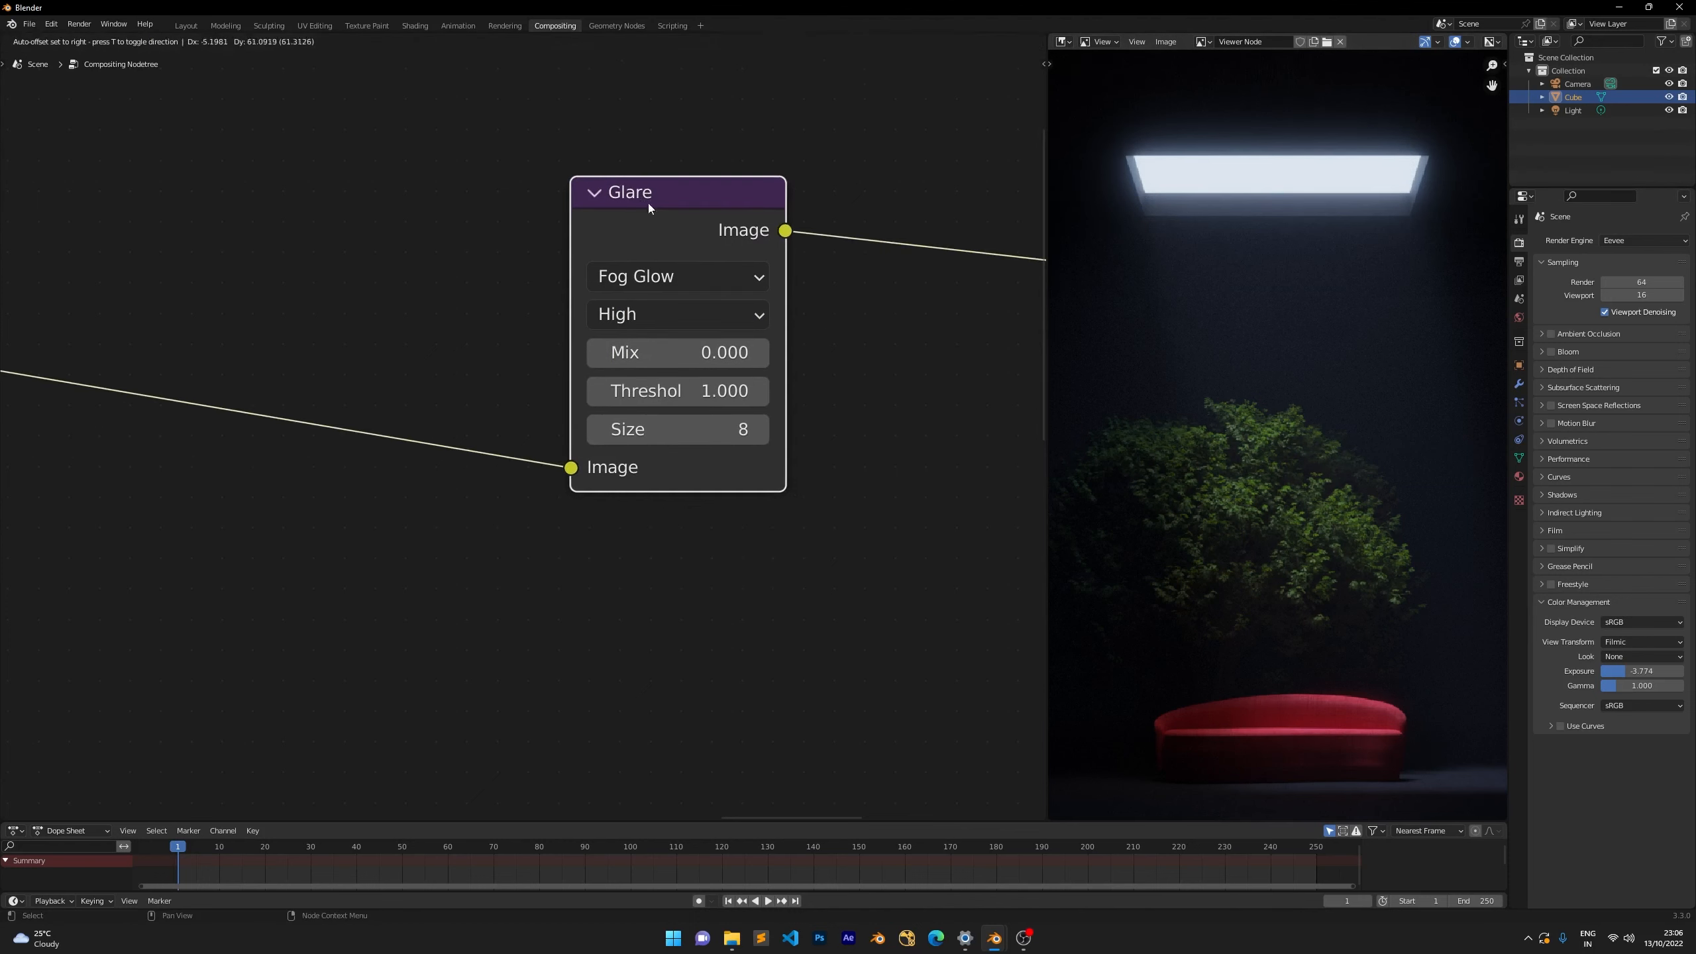
drag(473, 182, 735, 259)
drag(668, 214, 667, 150)
click(313, 269)
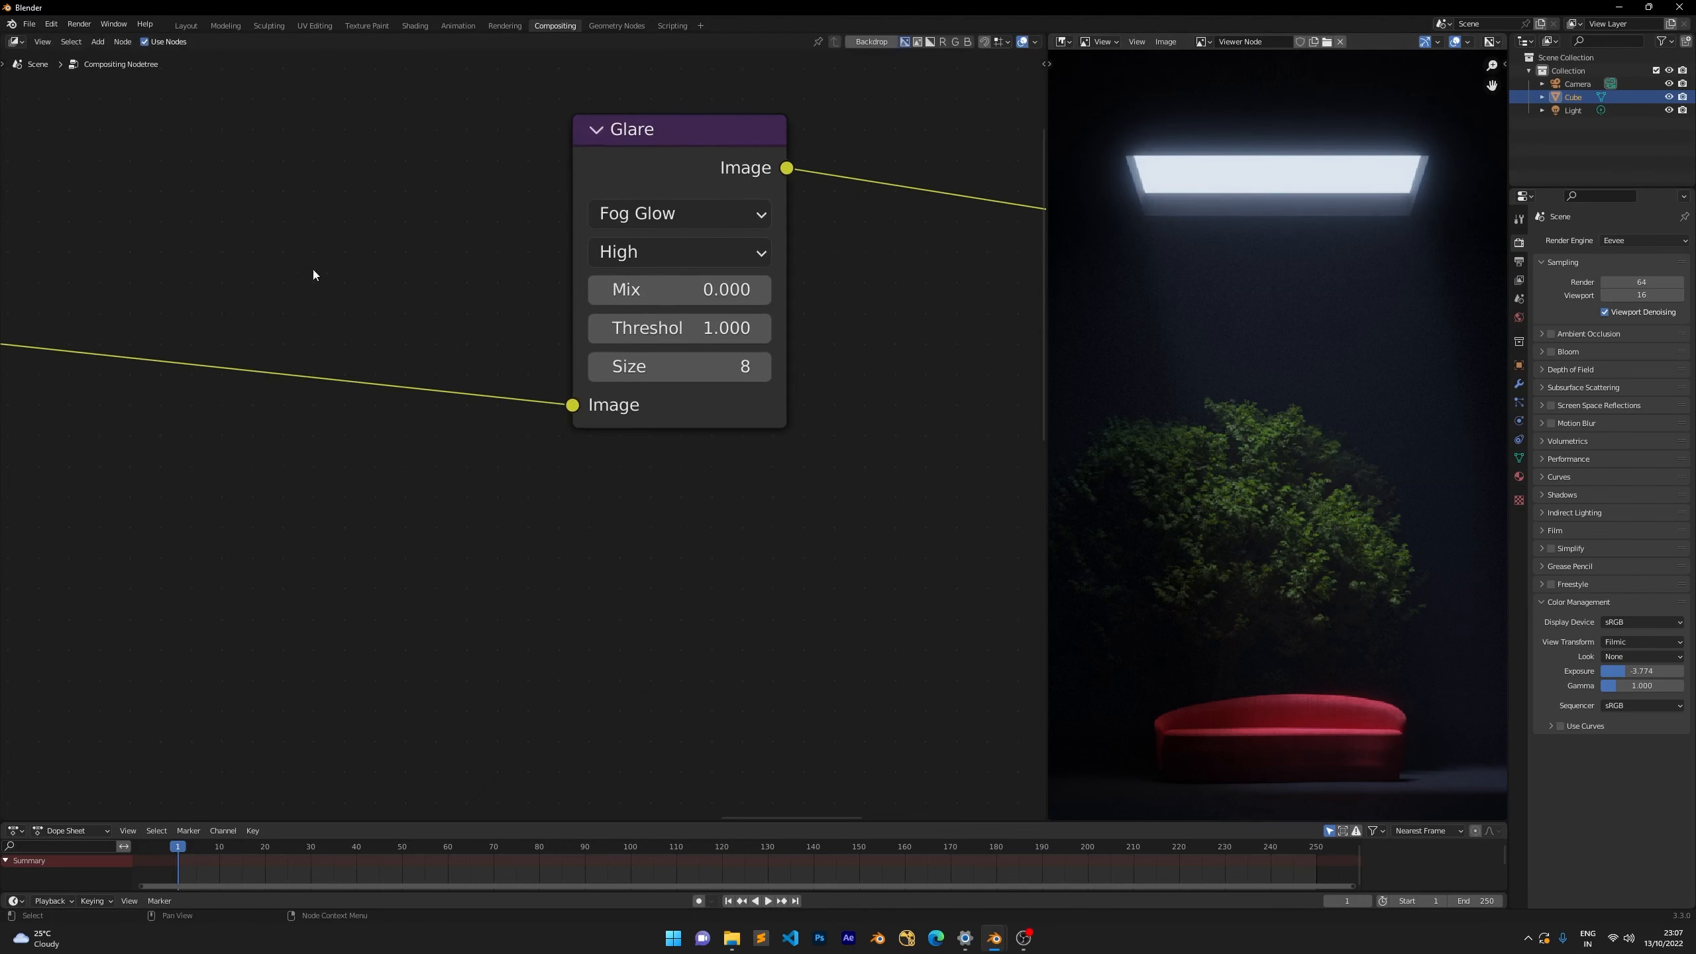
Examine the Glare node and its link from the Mix node in the sofa frame.
middle_drag(447, 251, 392, 299)
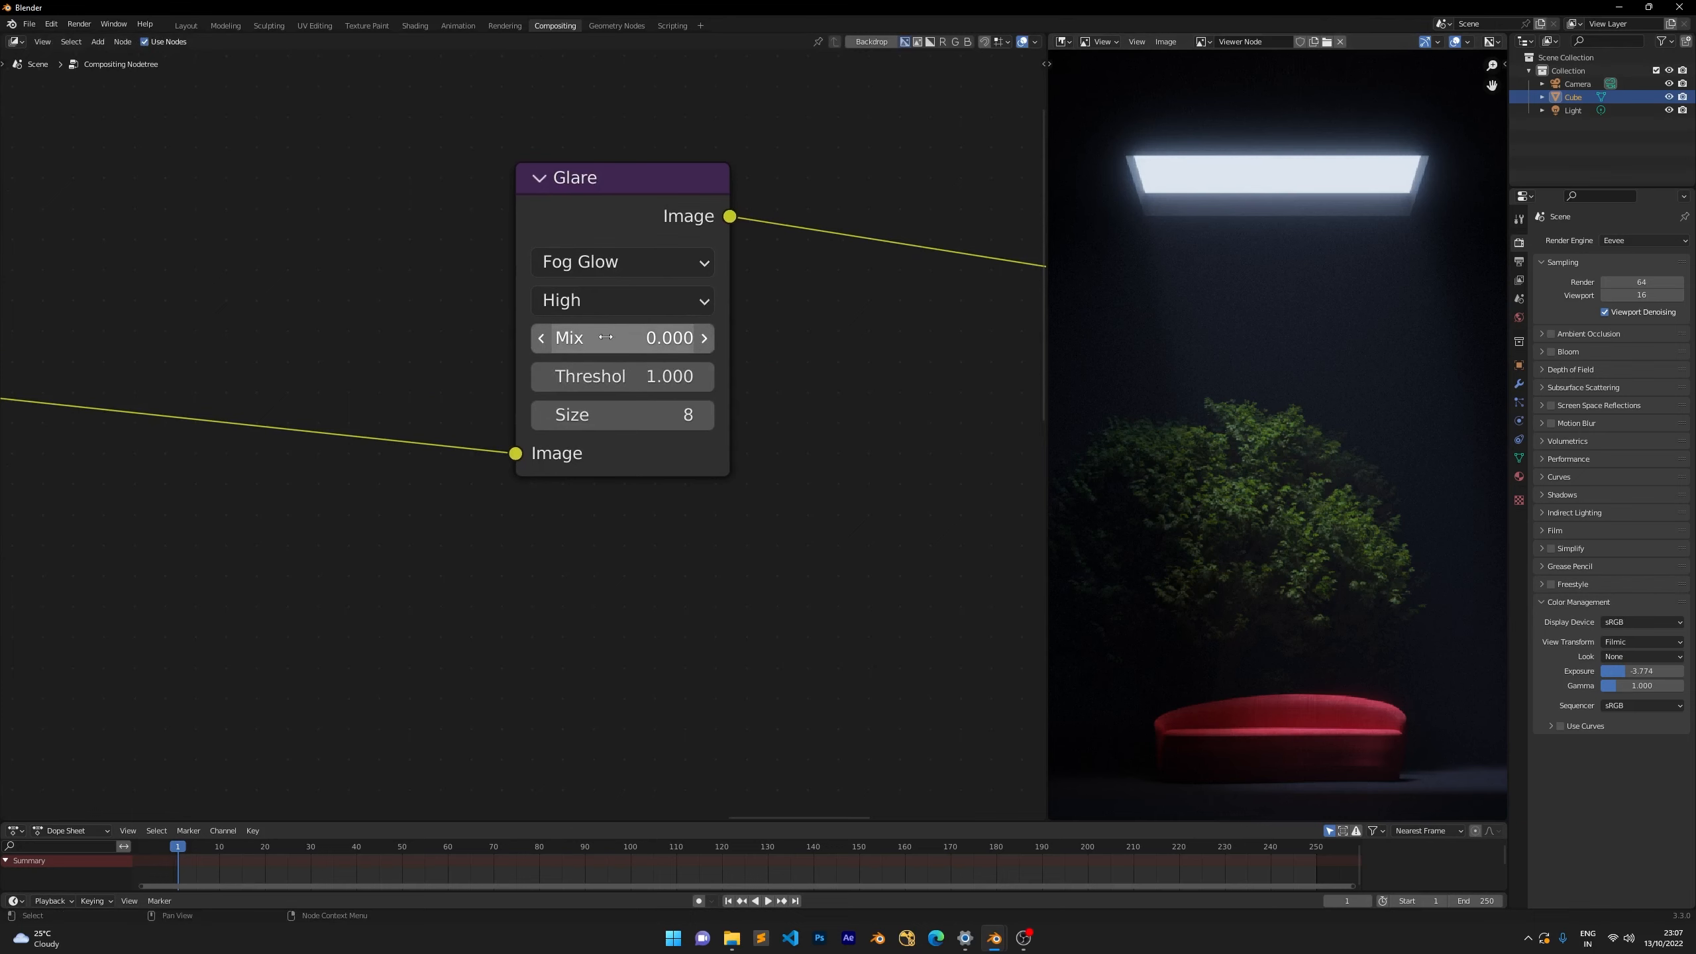
scroll(331, 243, down, 3)
middle_drag(331, 243, 586, 301)
drag(757, 263, 758, 231)
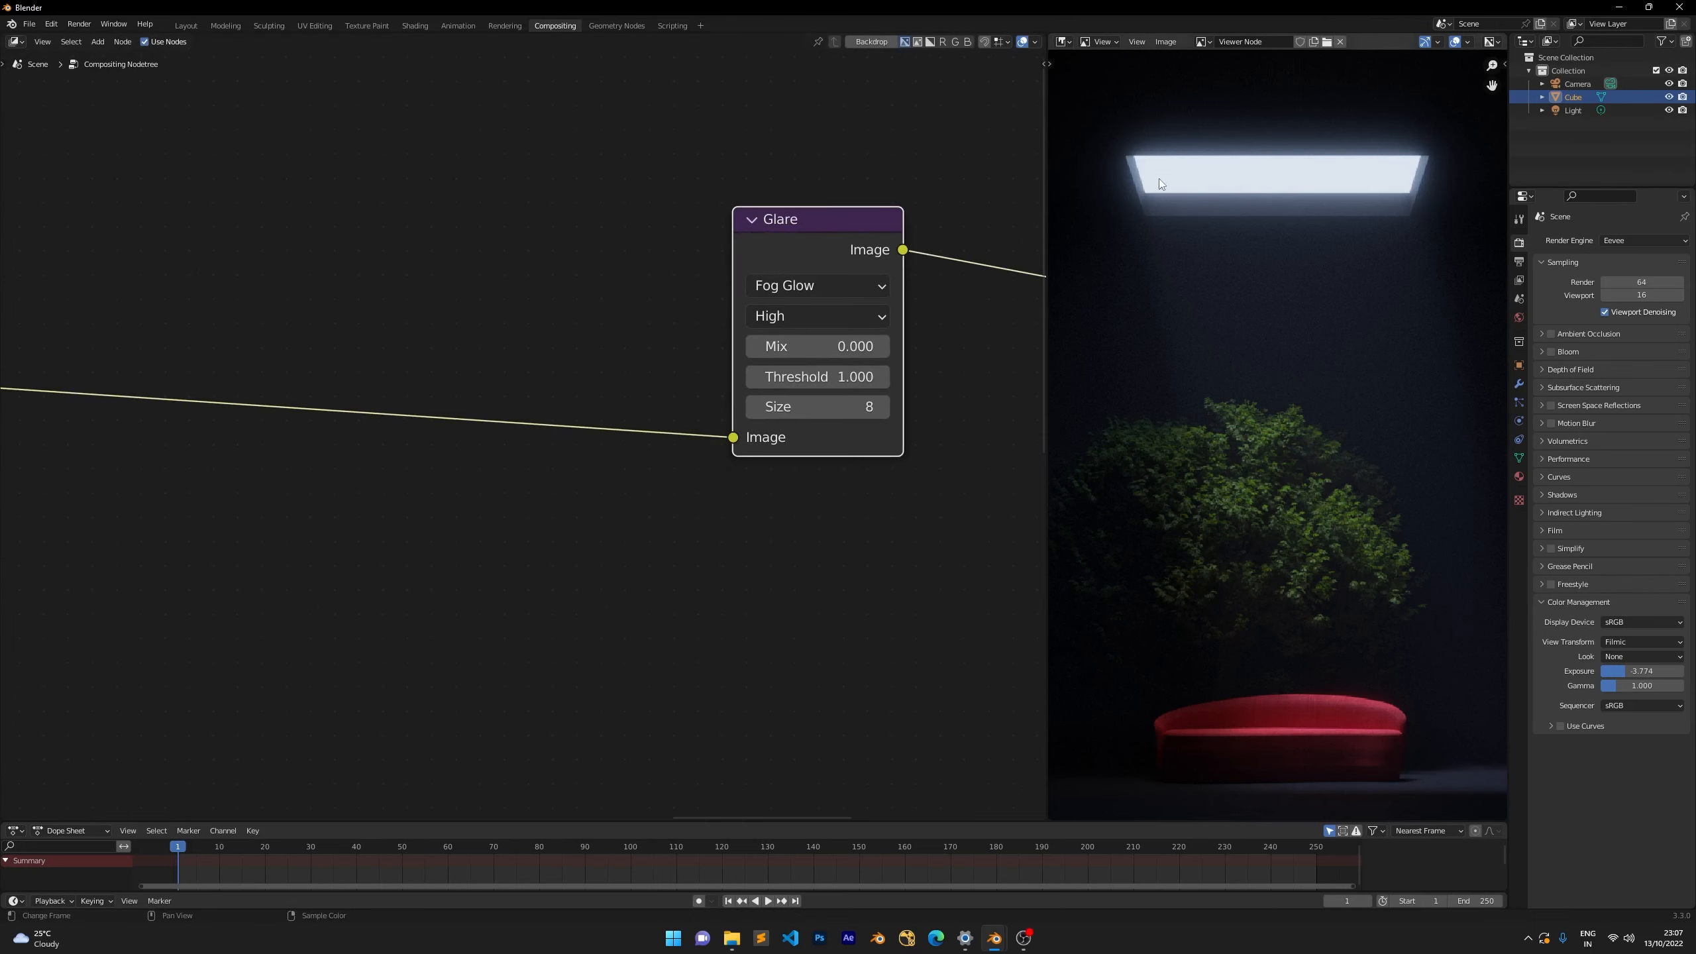
scroll(465, 266, down, 5)
middle_drag(361, 337, 572, 316)
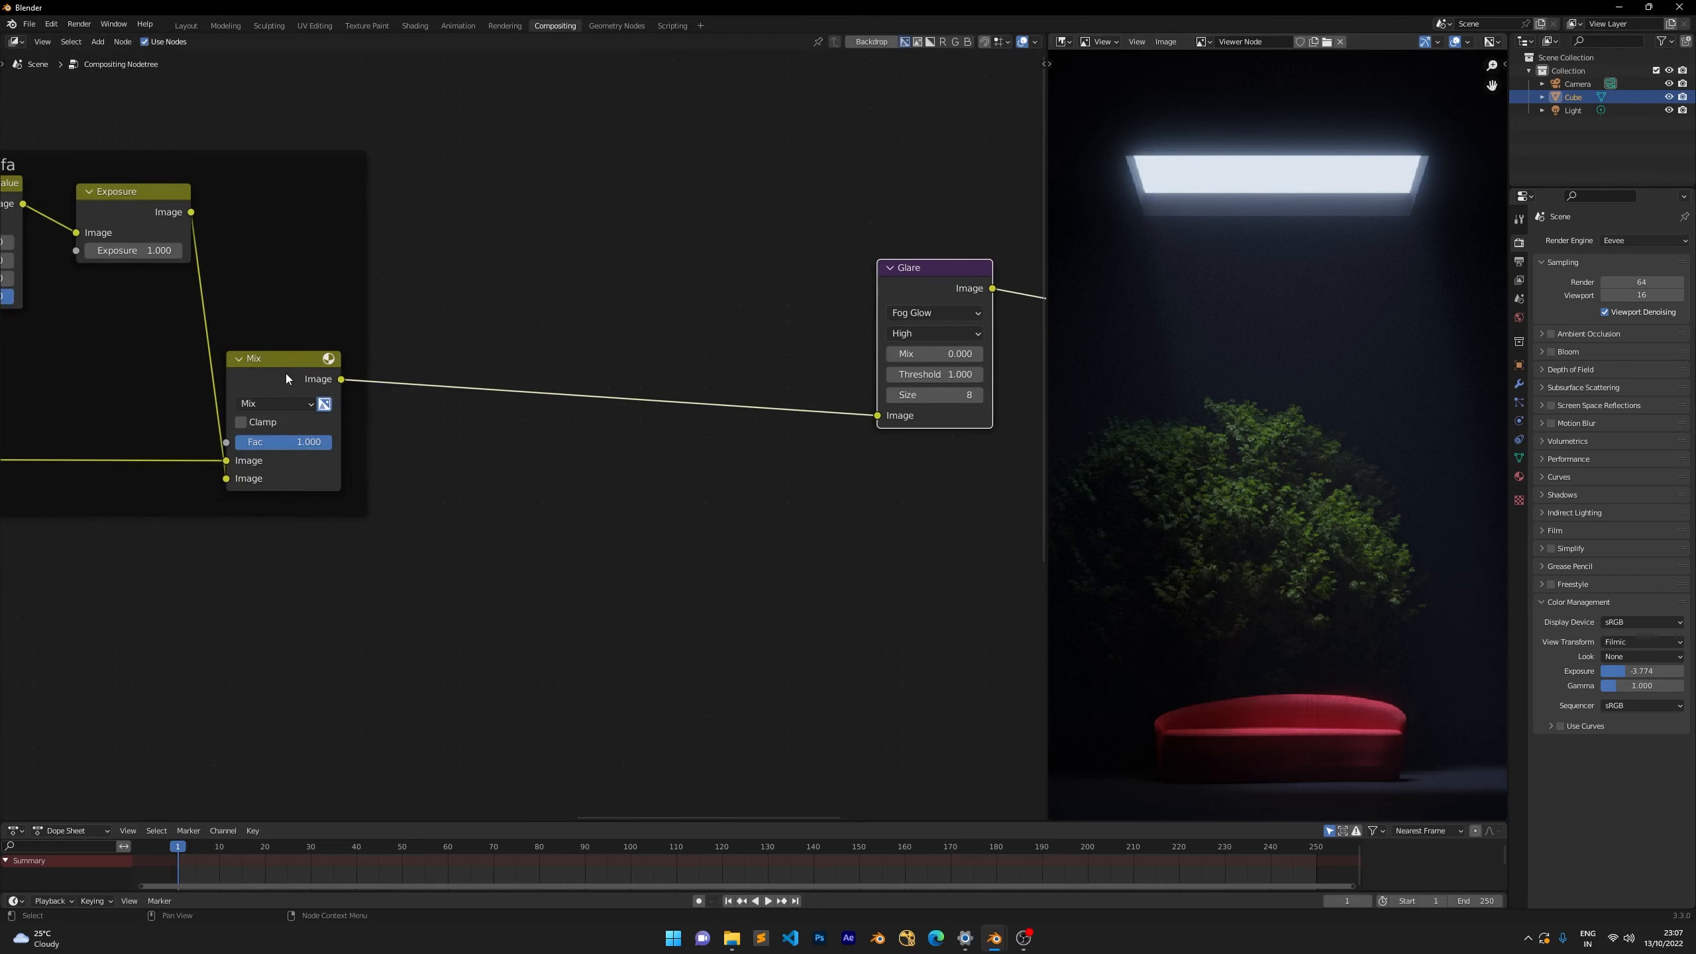
middle_drag(795, 294, 525, 337)
scroll(546, 401, up, 1)
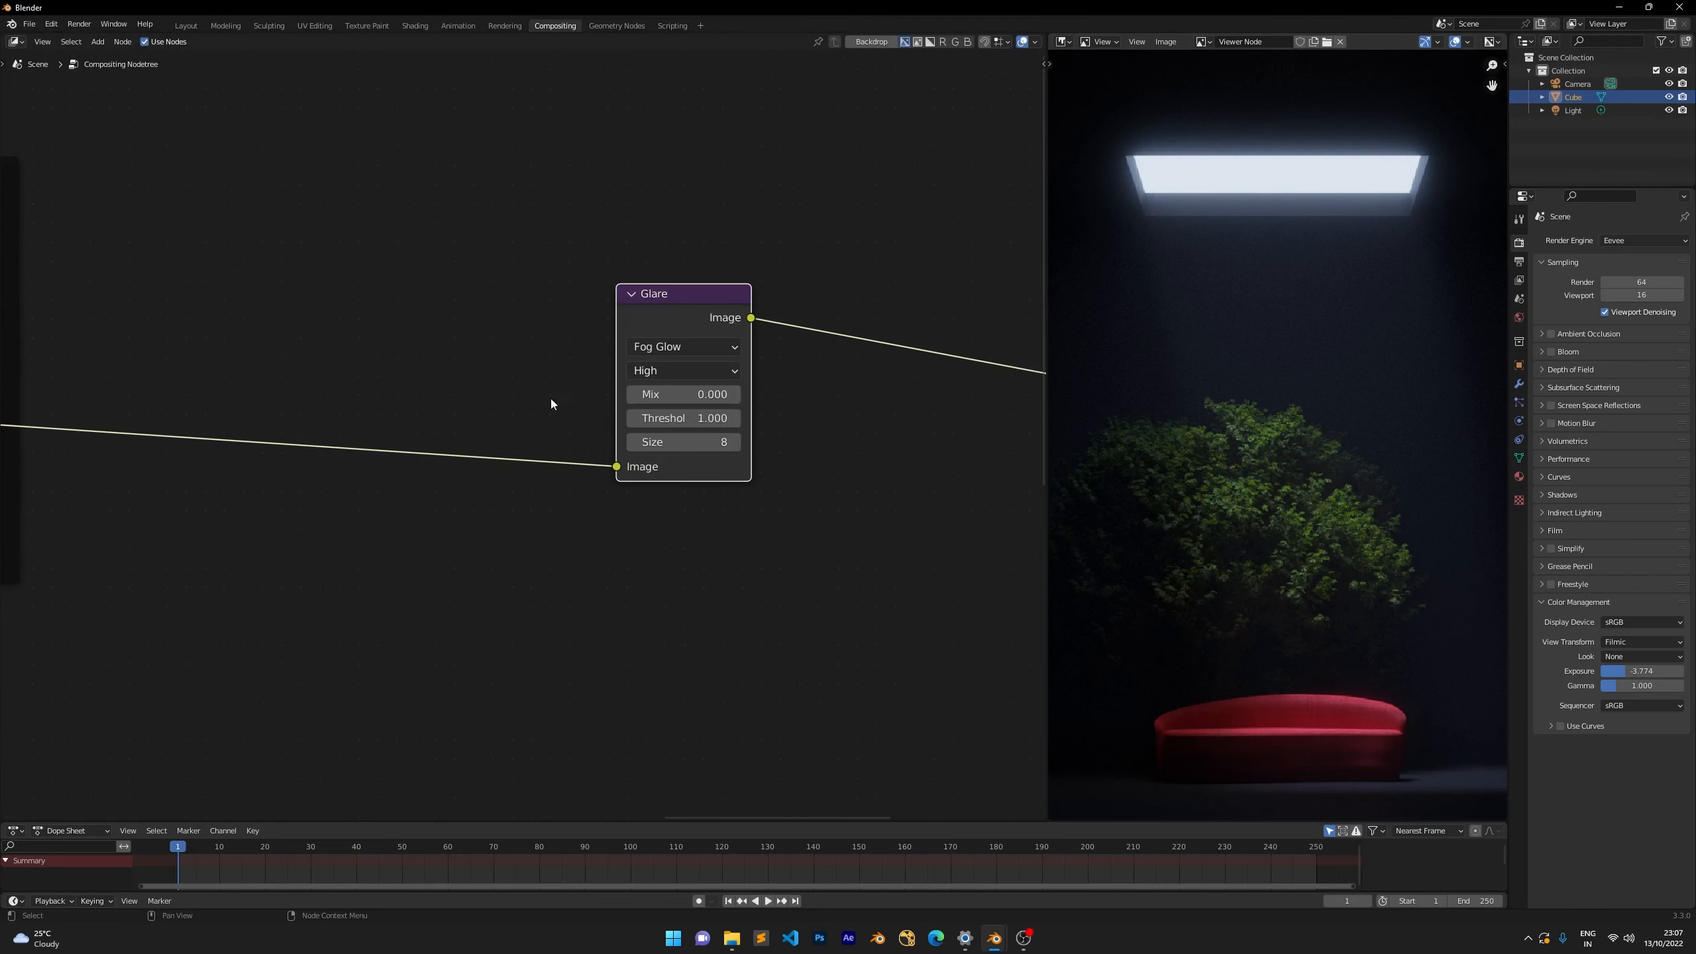
Try Mix values of -1 and 1 on the Glare node to compare the original image with the glare alone.
click(690, 393)
text(-1)
key(Return)
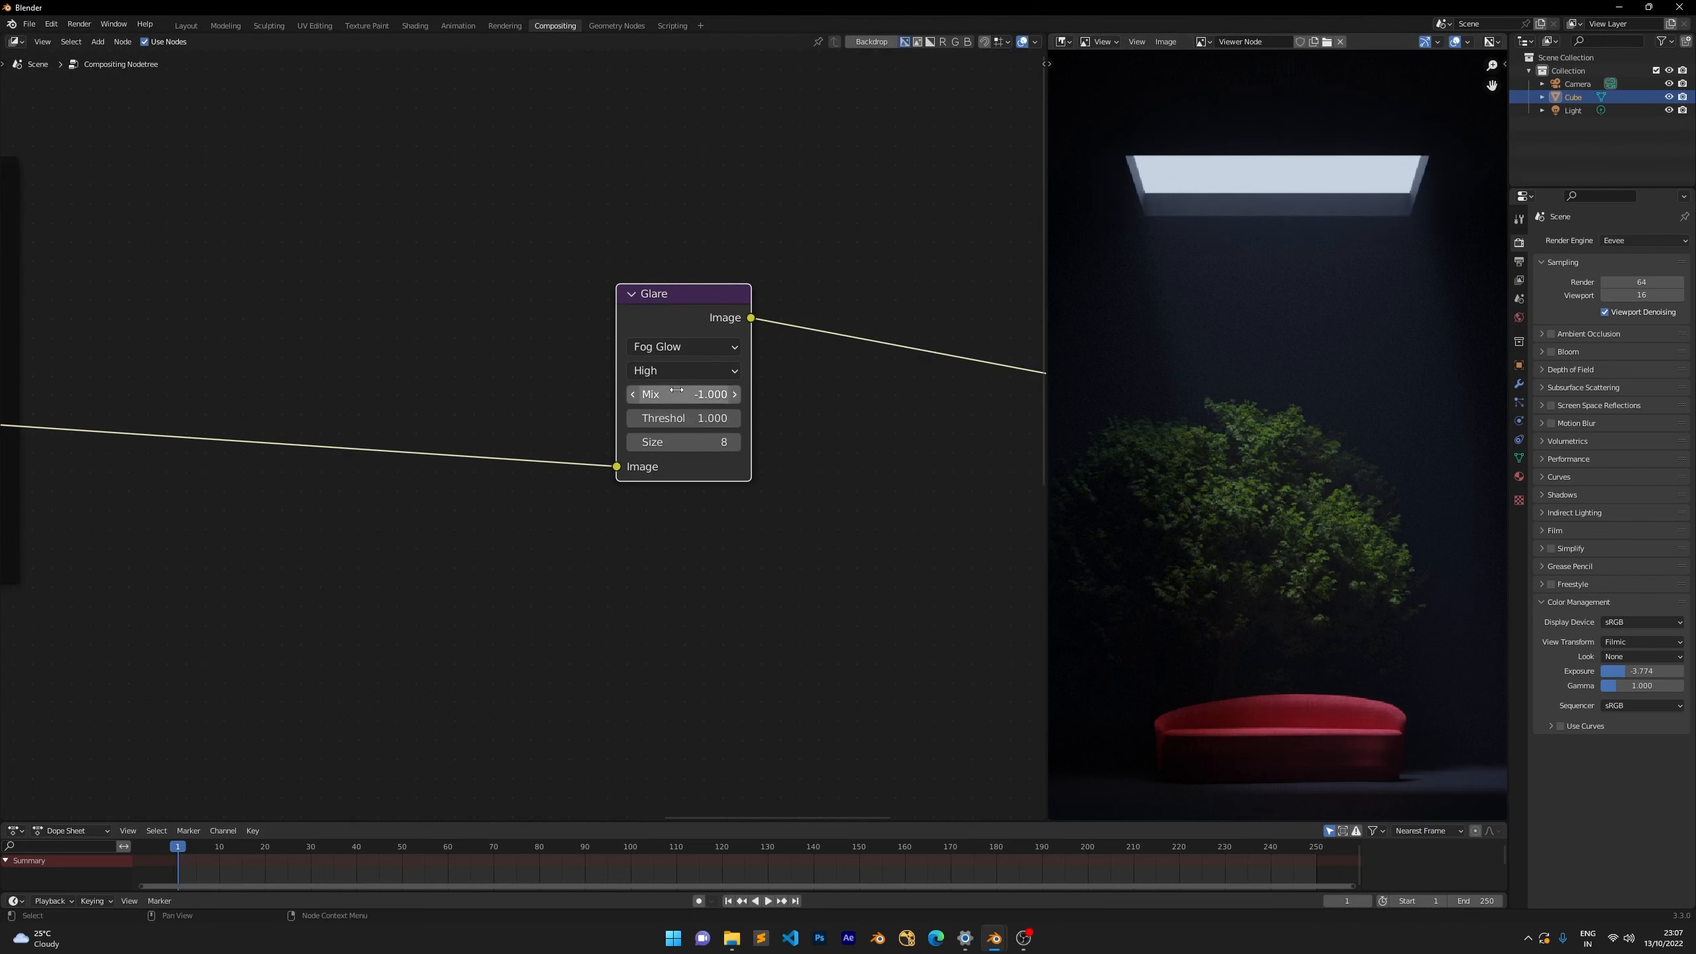
click(672, 389)
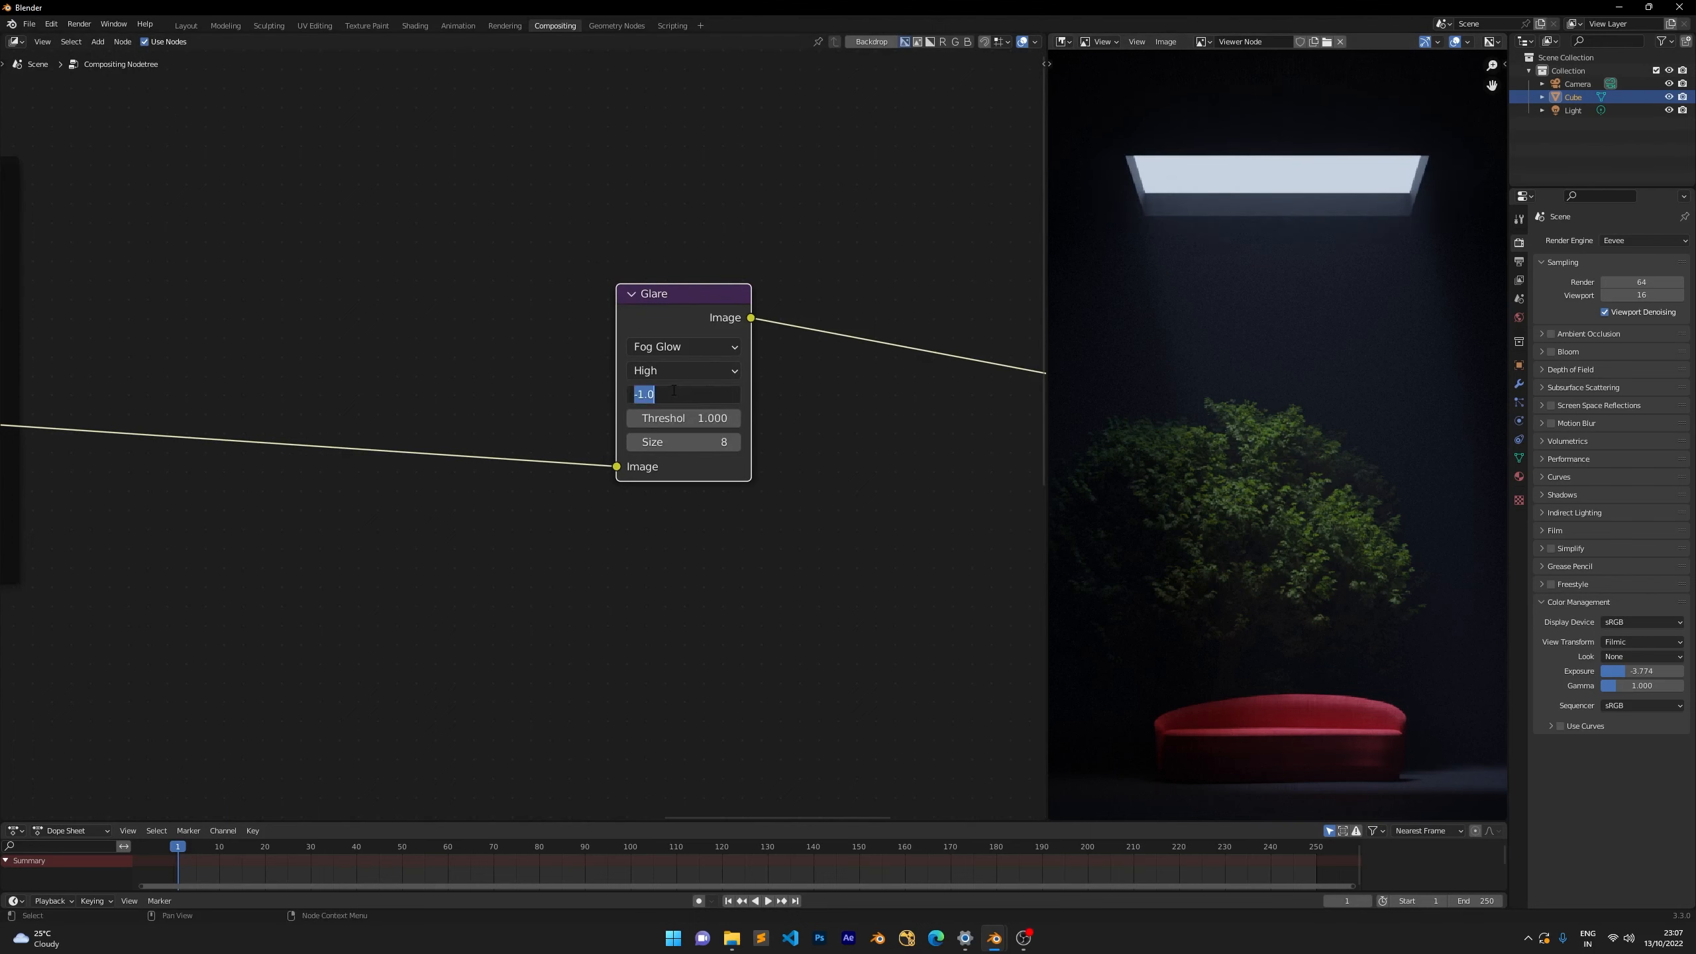
text(1)
key(Return)
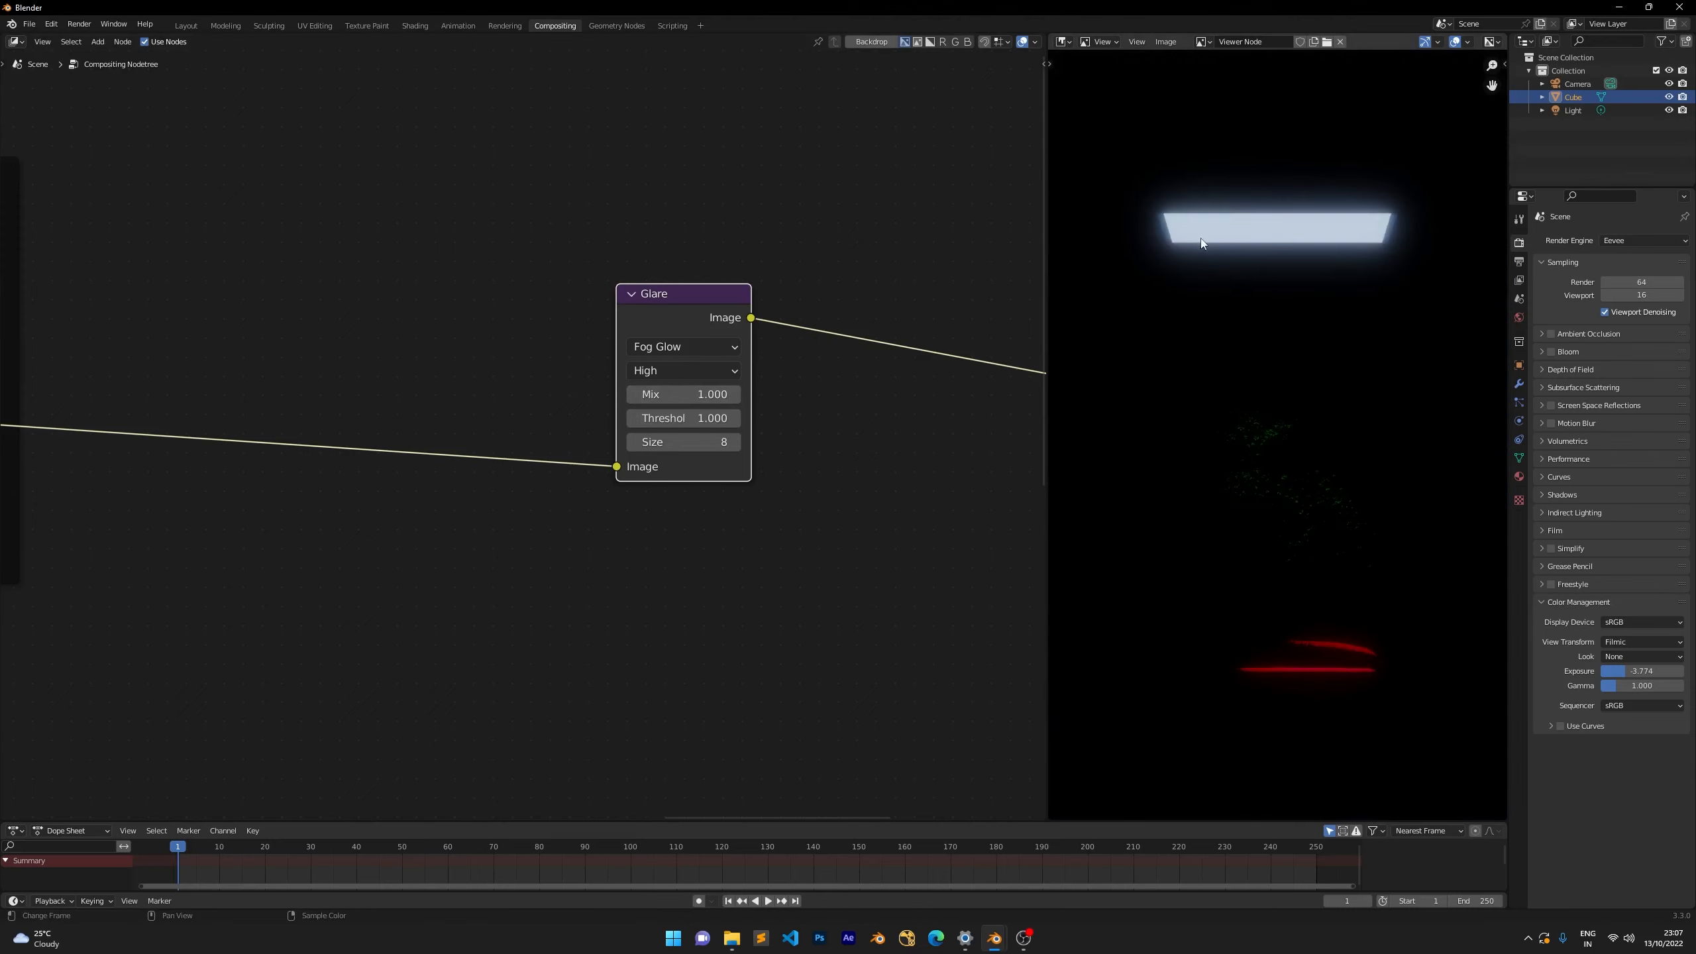
drag(522, 249, 817, 518)
drag(511, 231, 797, 571)
drag(461, 236, 761, 591)
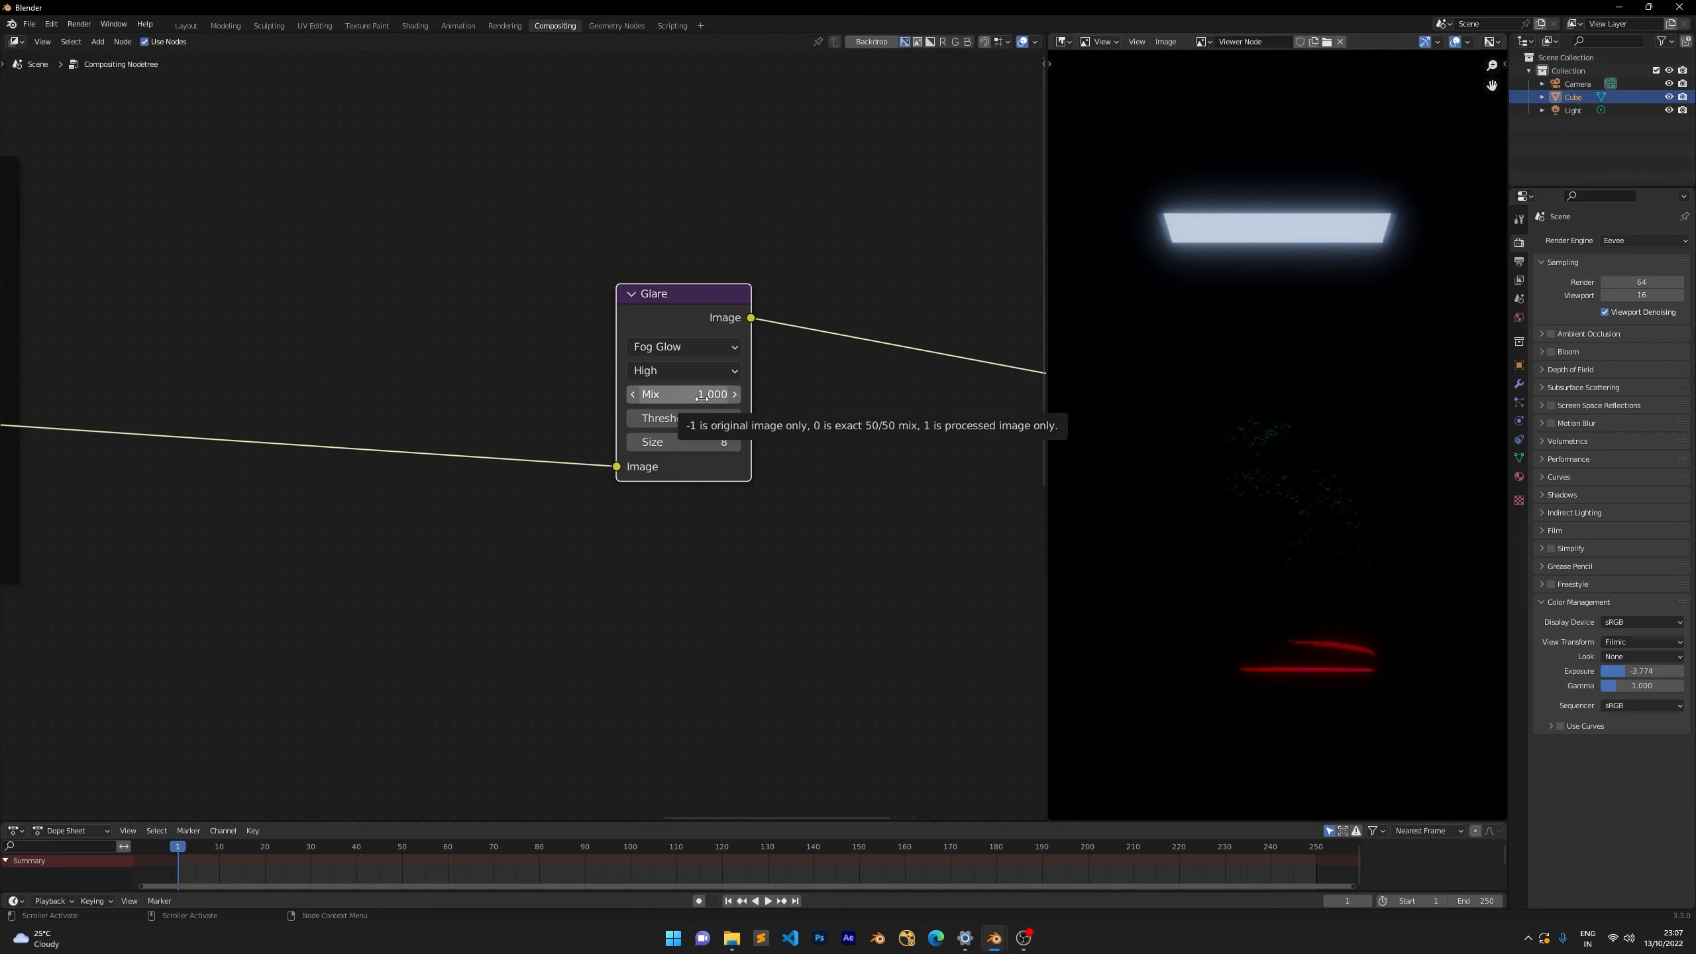
Set the Glare node's Mix to -0.2.
drag(640, 292, 635, 282)
scroll(524, 327, up, 1)
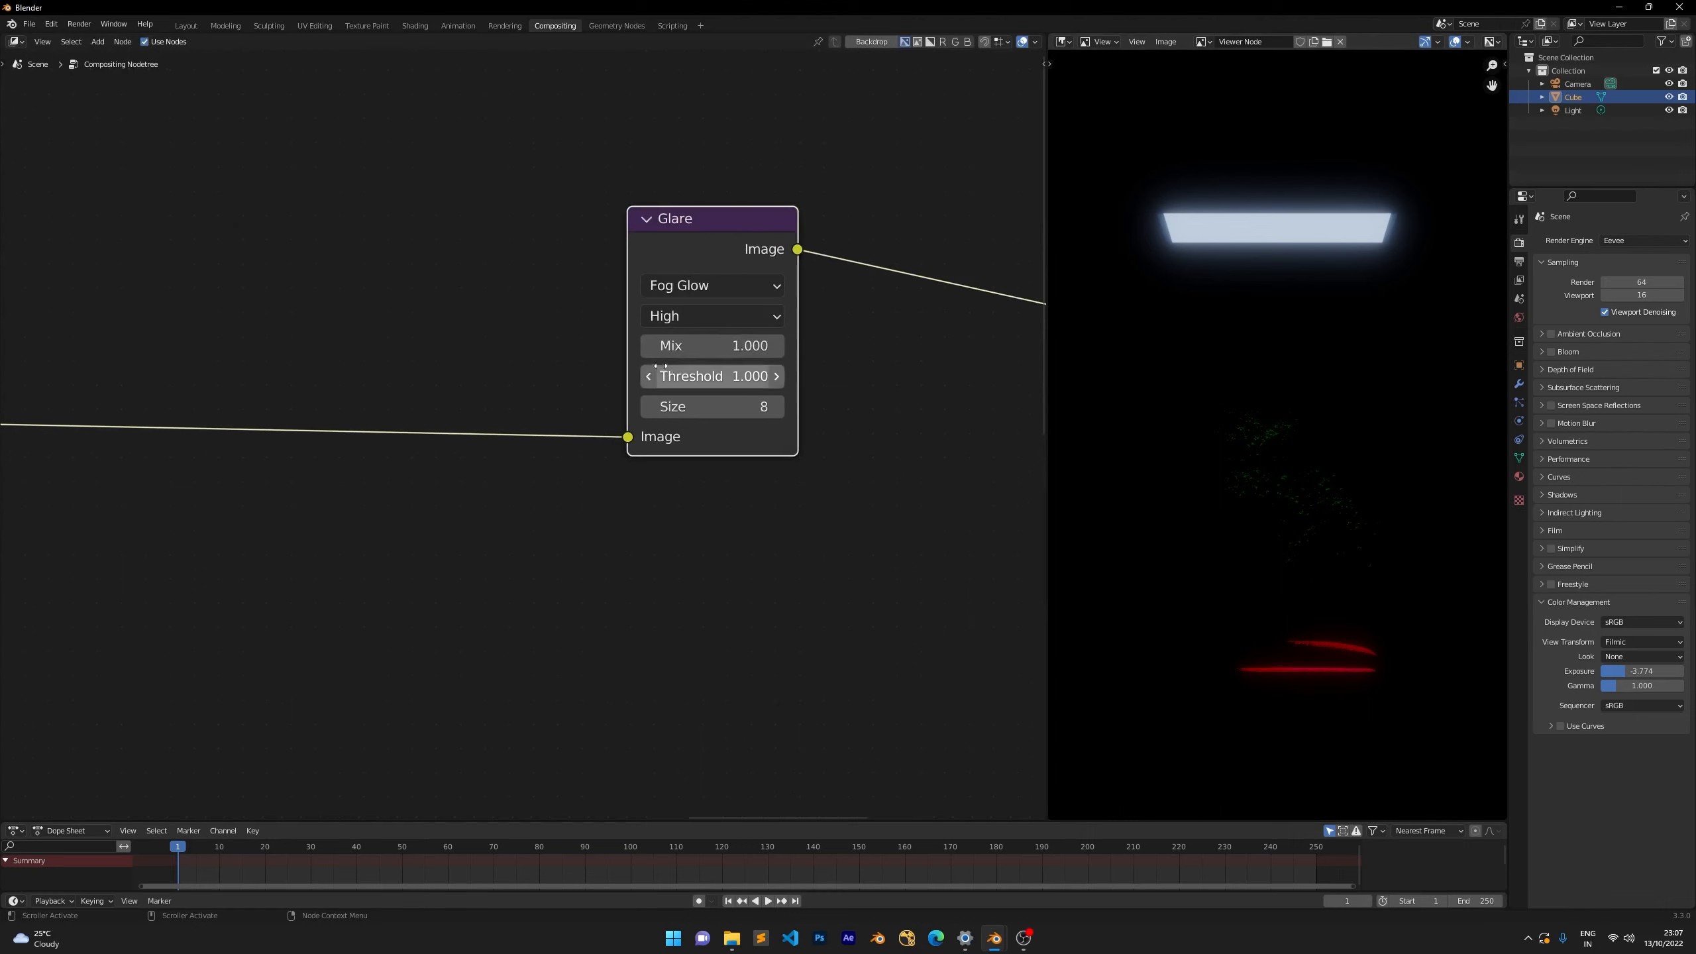
double_click(720, 345)
text(-0.2)
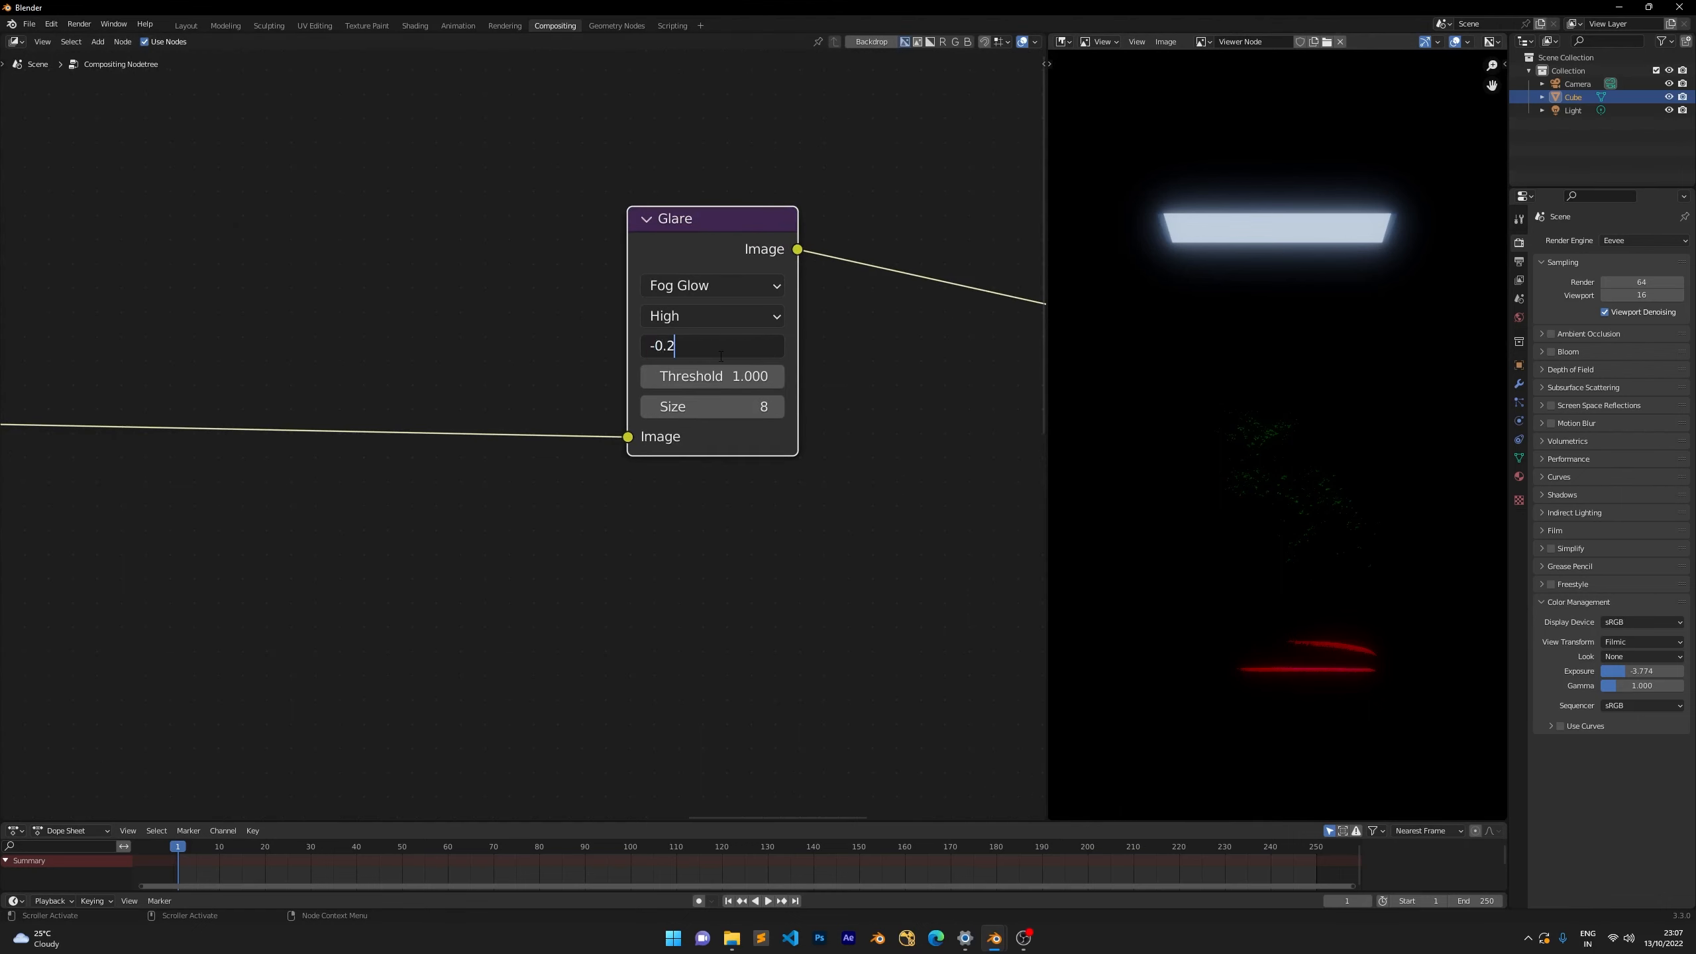
key(Return)
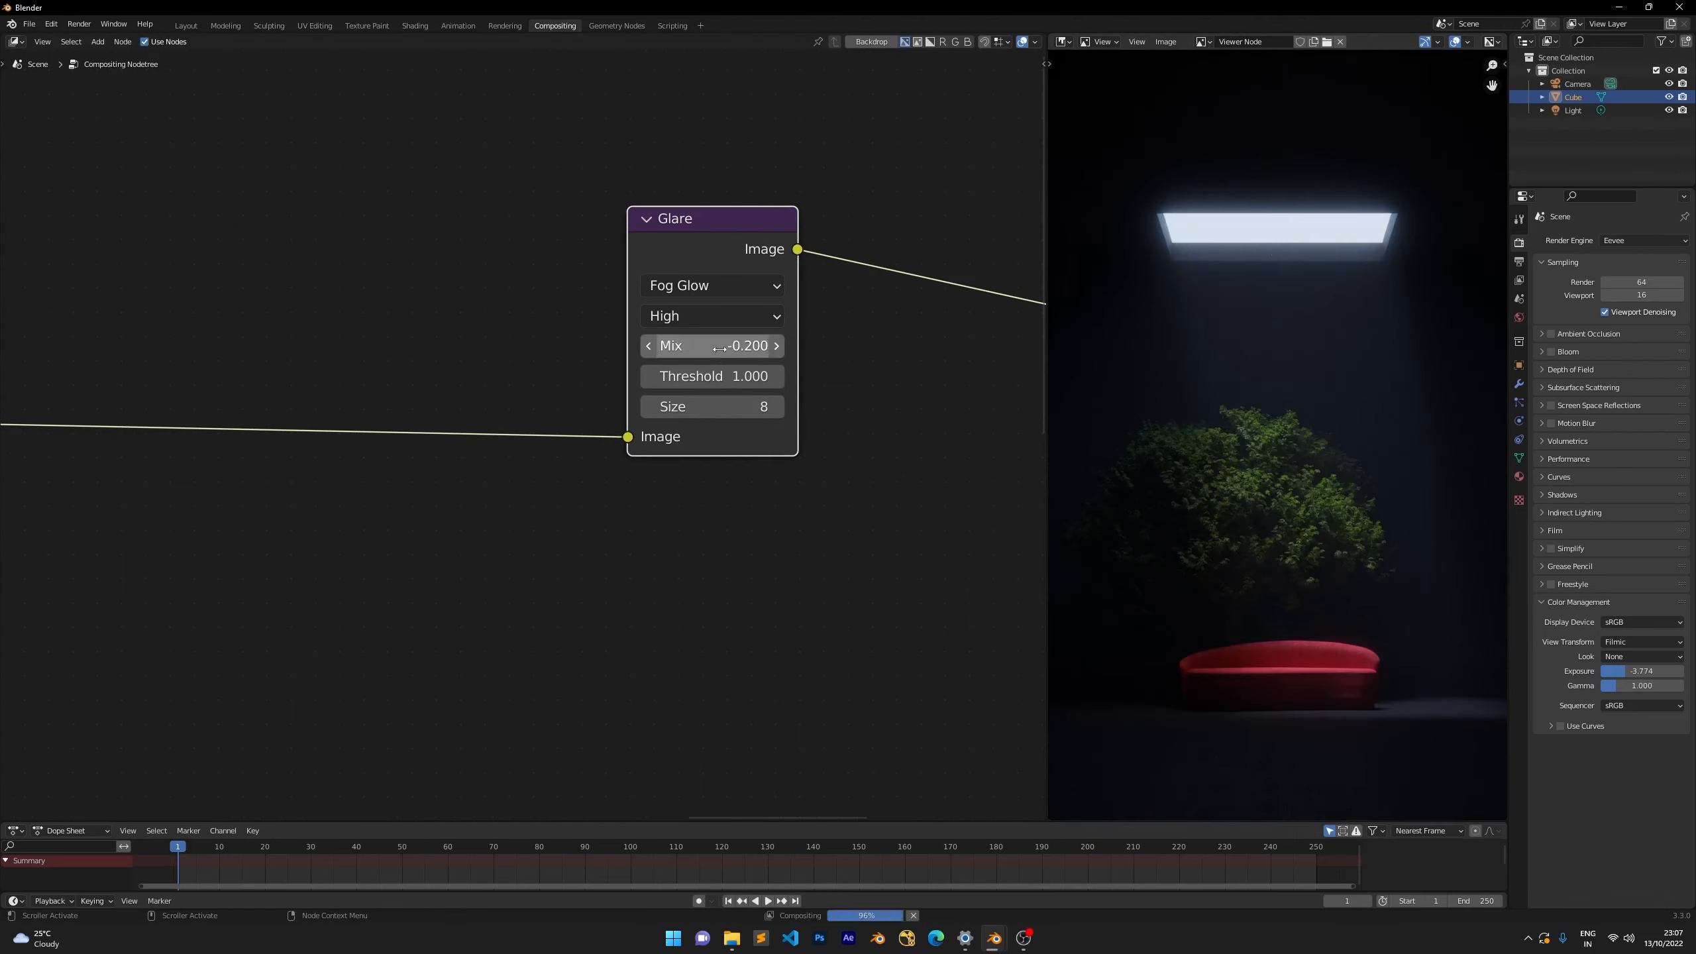
Try a Threshold of 5 on the Glare node and check the glow around the ceiling light.
scroll(1219, 270, down, 2)
scroll(742, 361, up, 1)
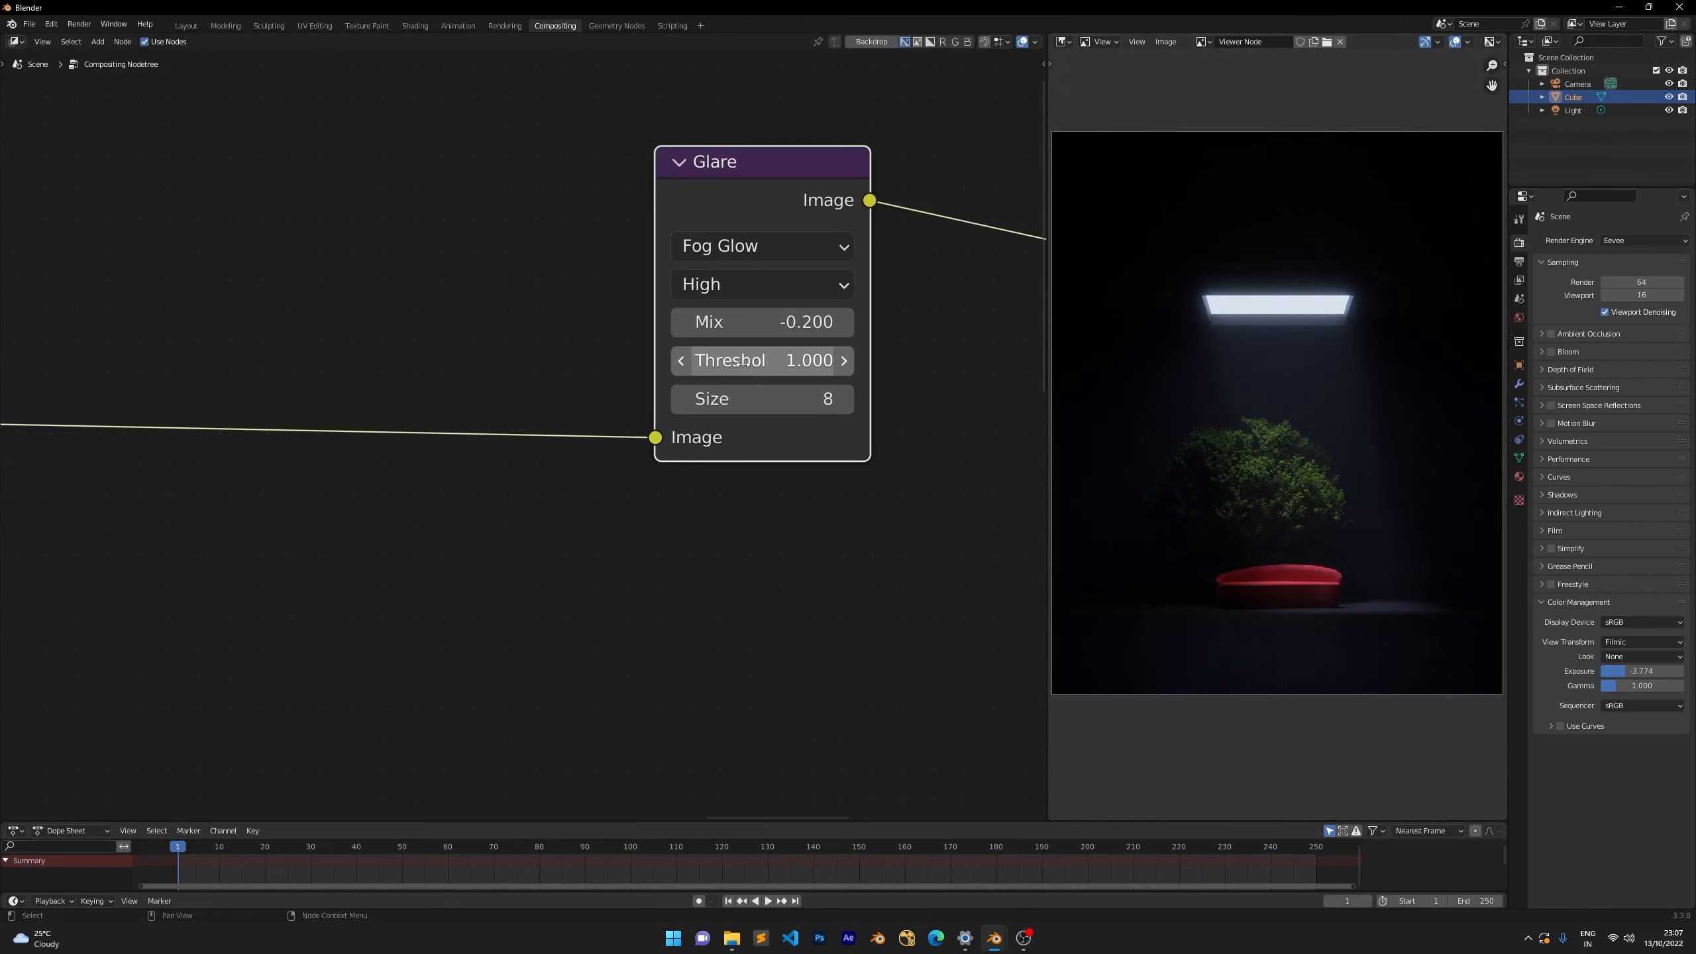
middle_drag(795, 173, 608, 213)
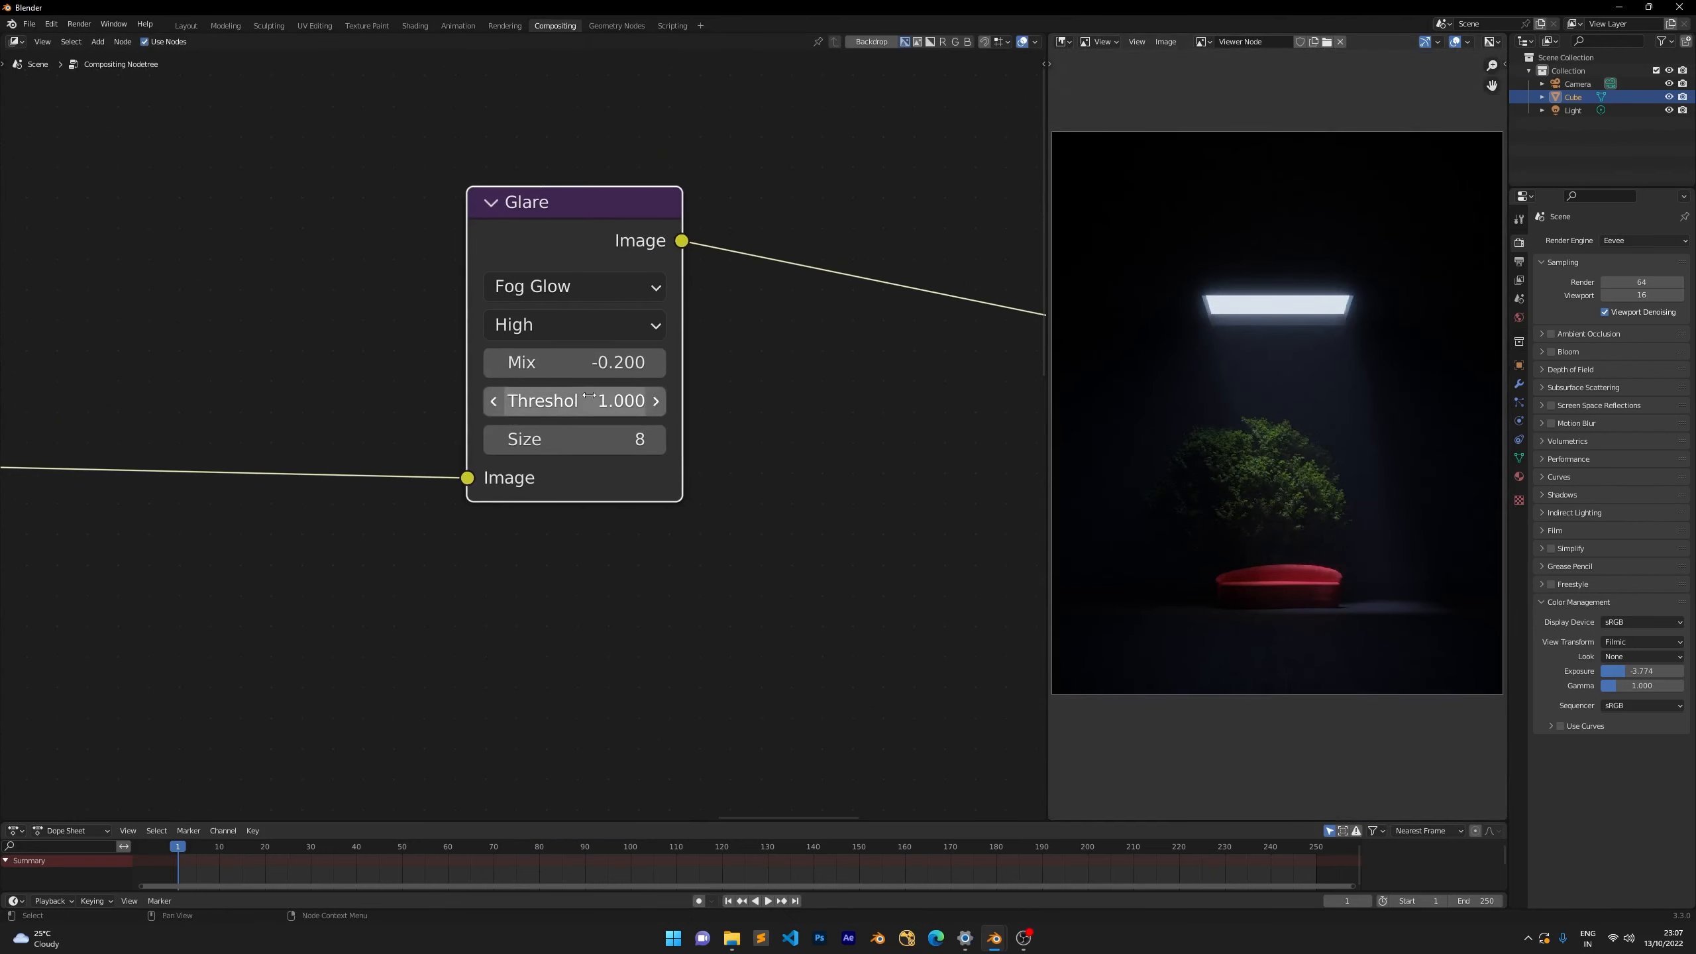
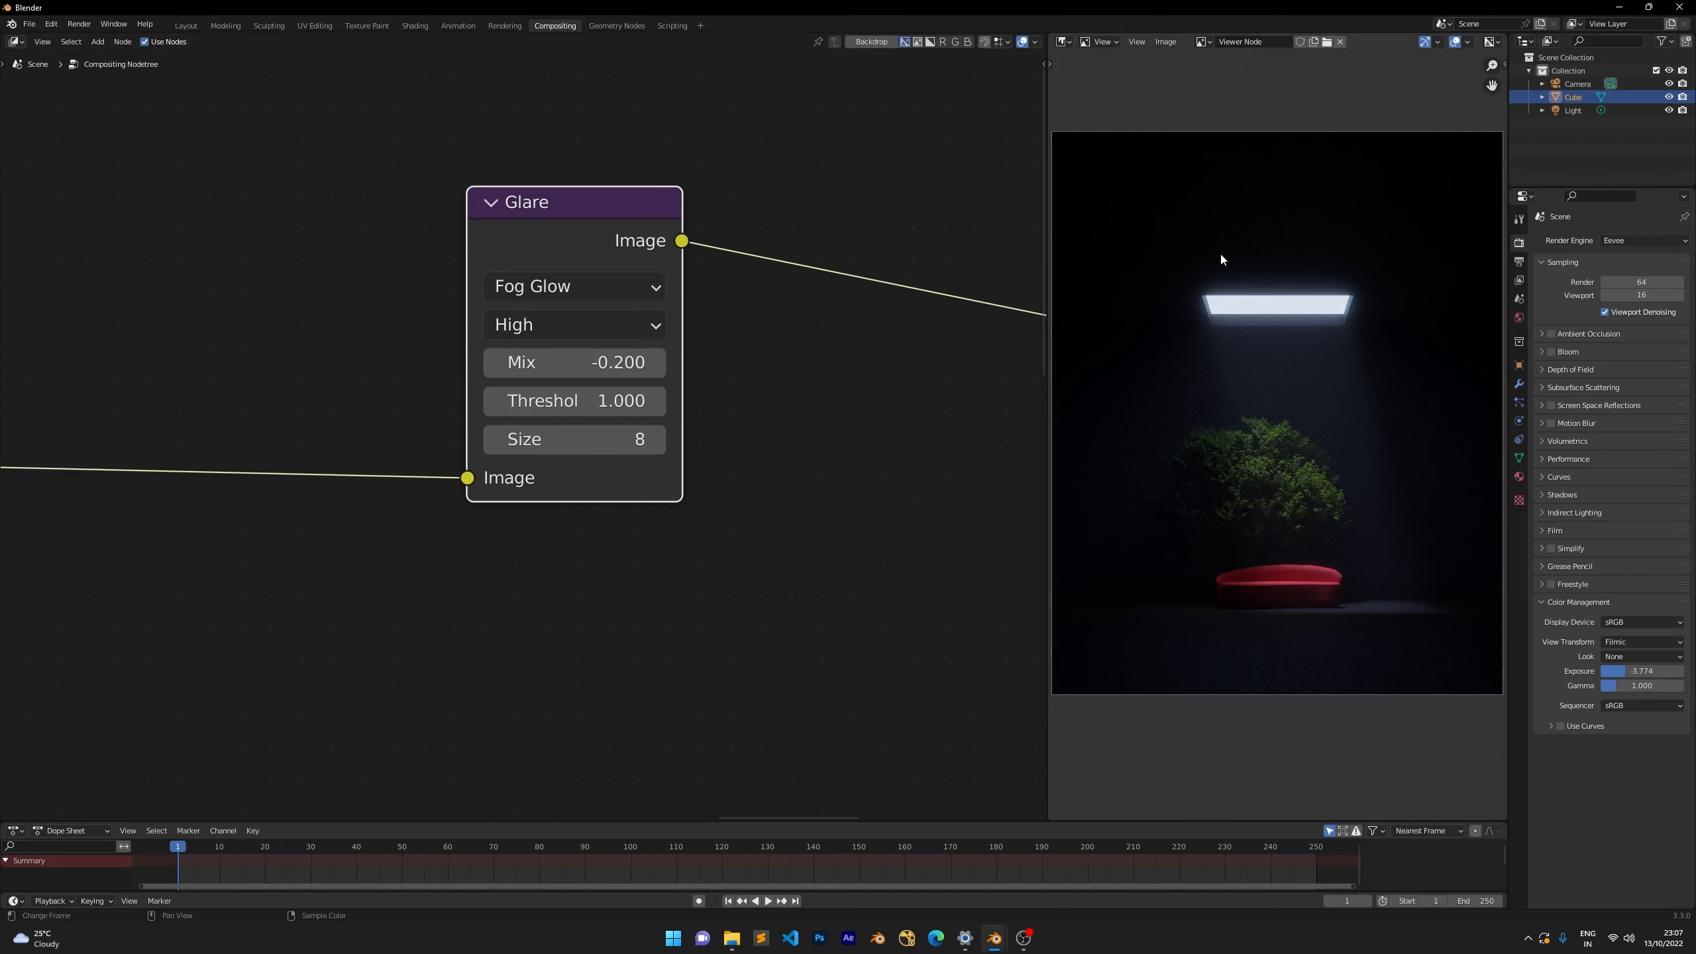
click(561, 412)
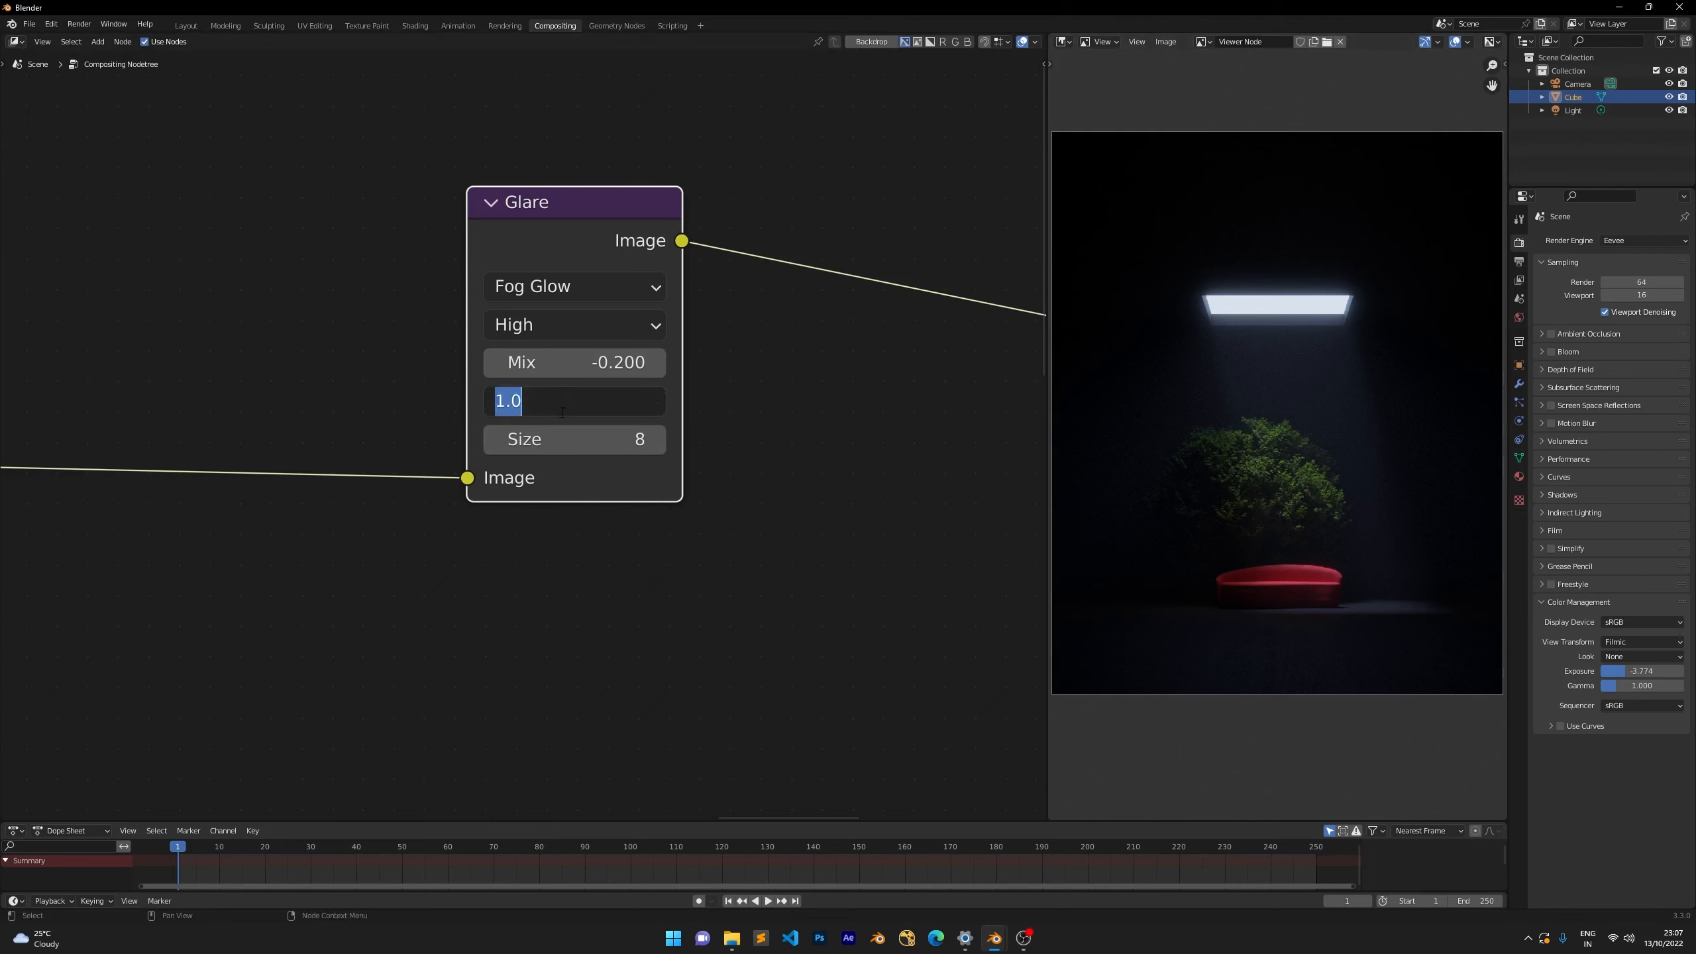
text(5)
key(Return)
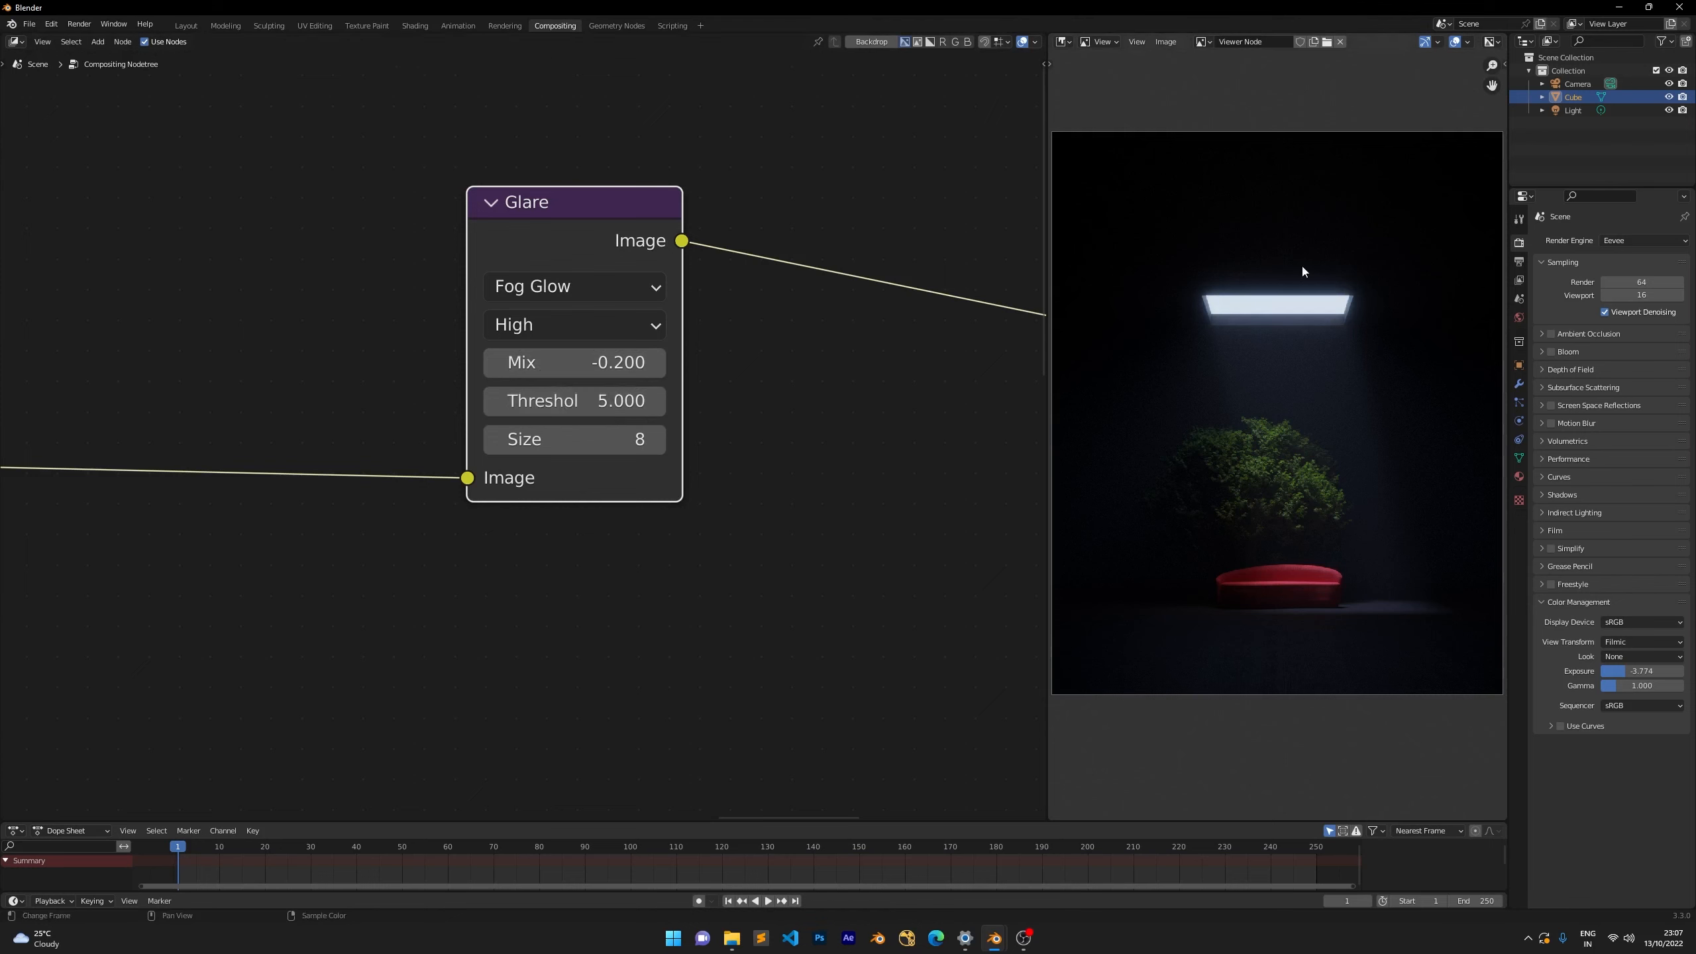
scroll(1255, 257, up, 2)
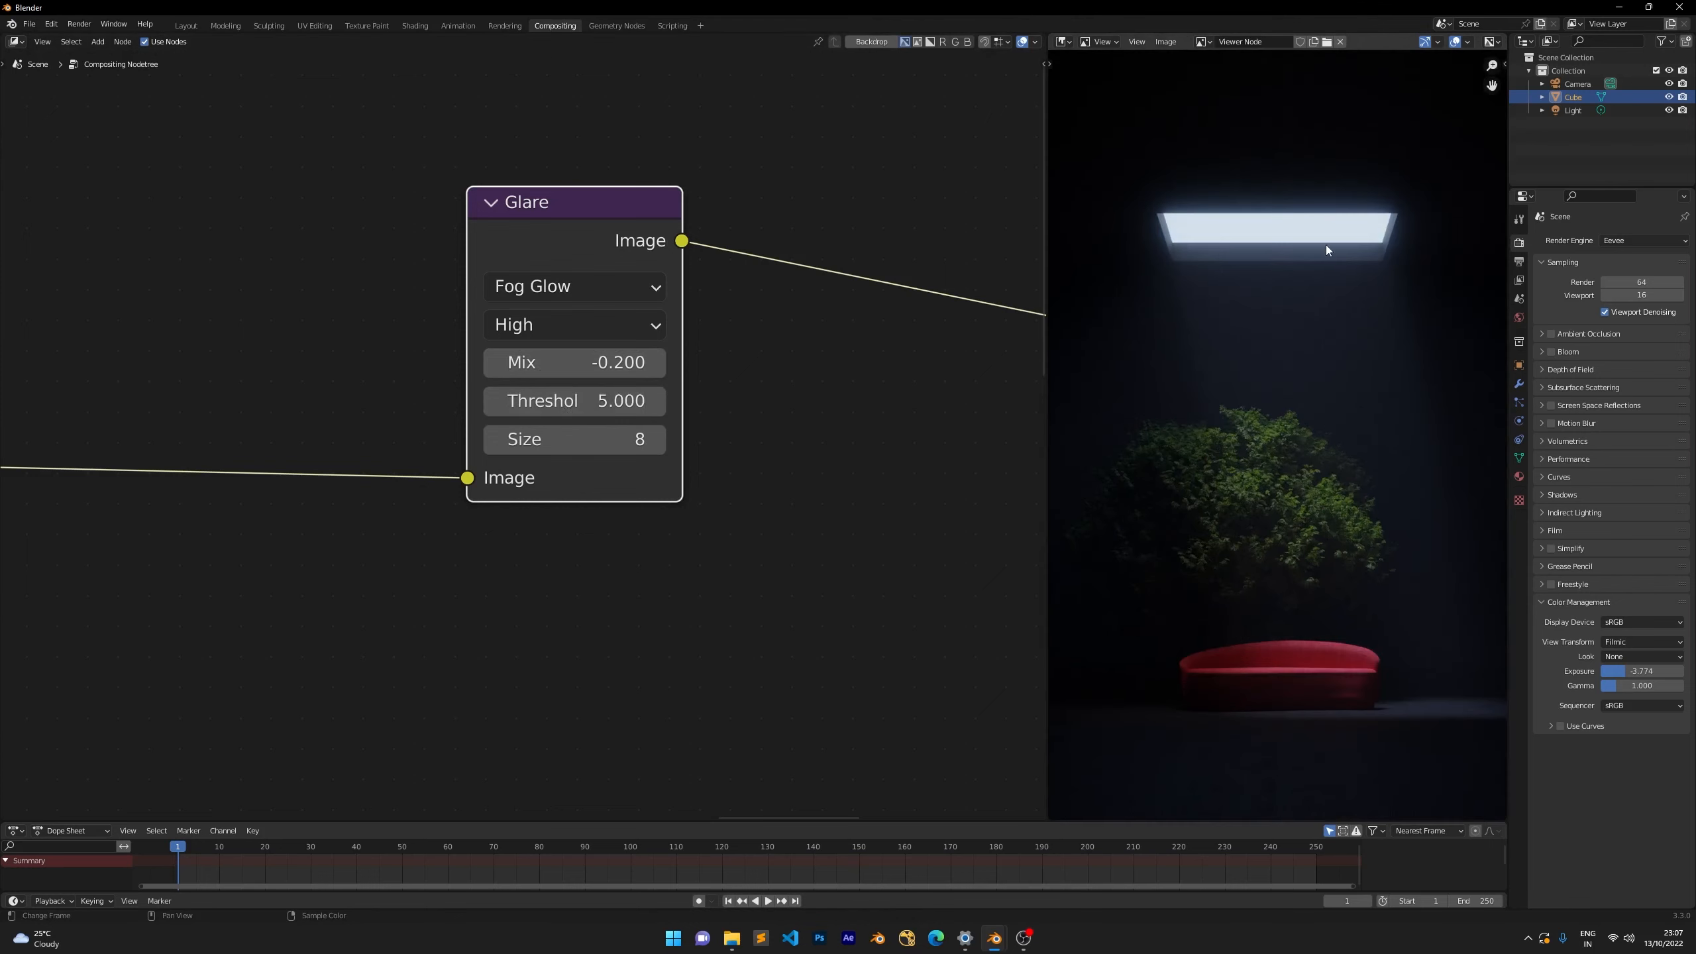
Try lower Threshold values of 0 and 0.2 on the Glare node.
click(568, 400)
text(0)
key(Return)
scroll(1231, 312, down, 2)
scroll(1223, 282, up, 1)
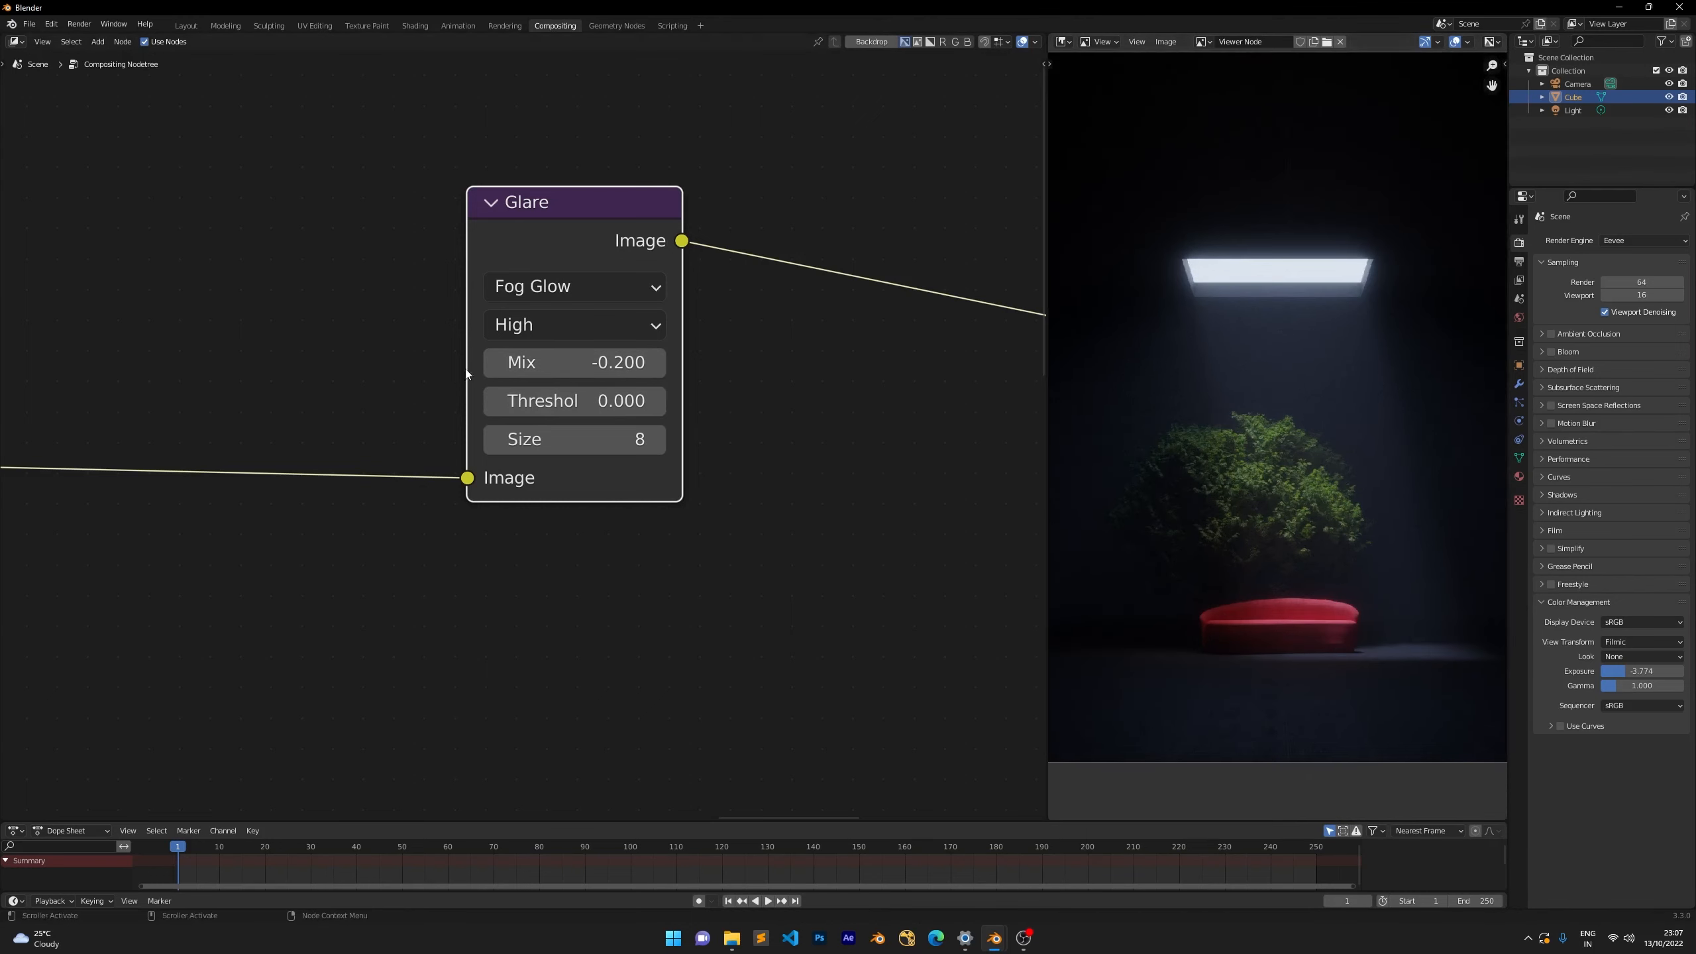
click(568, 401)
text(0.2)
key(Return)
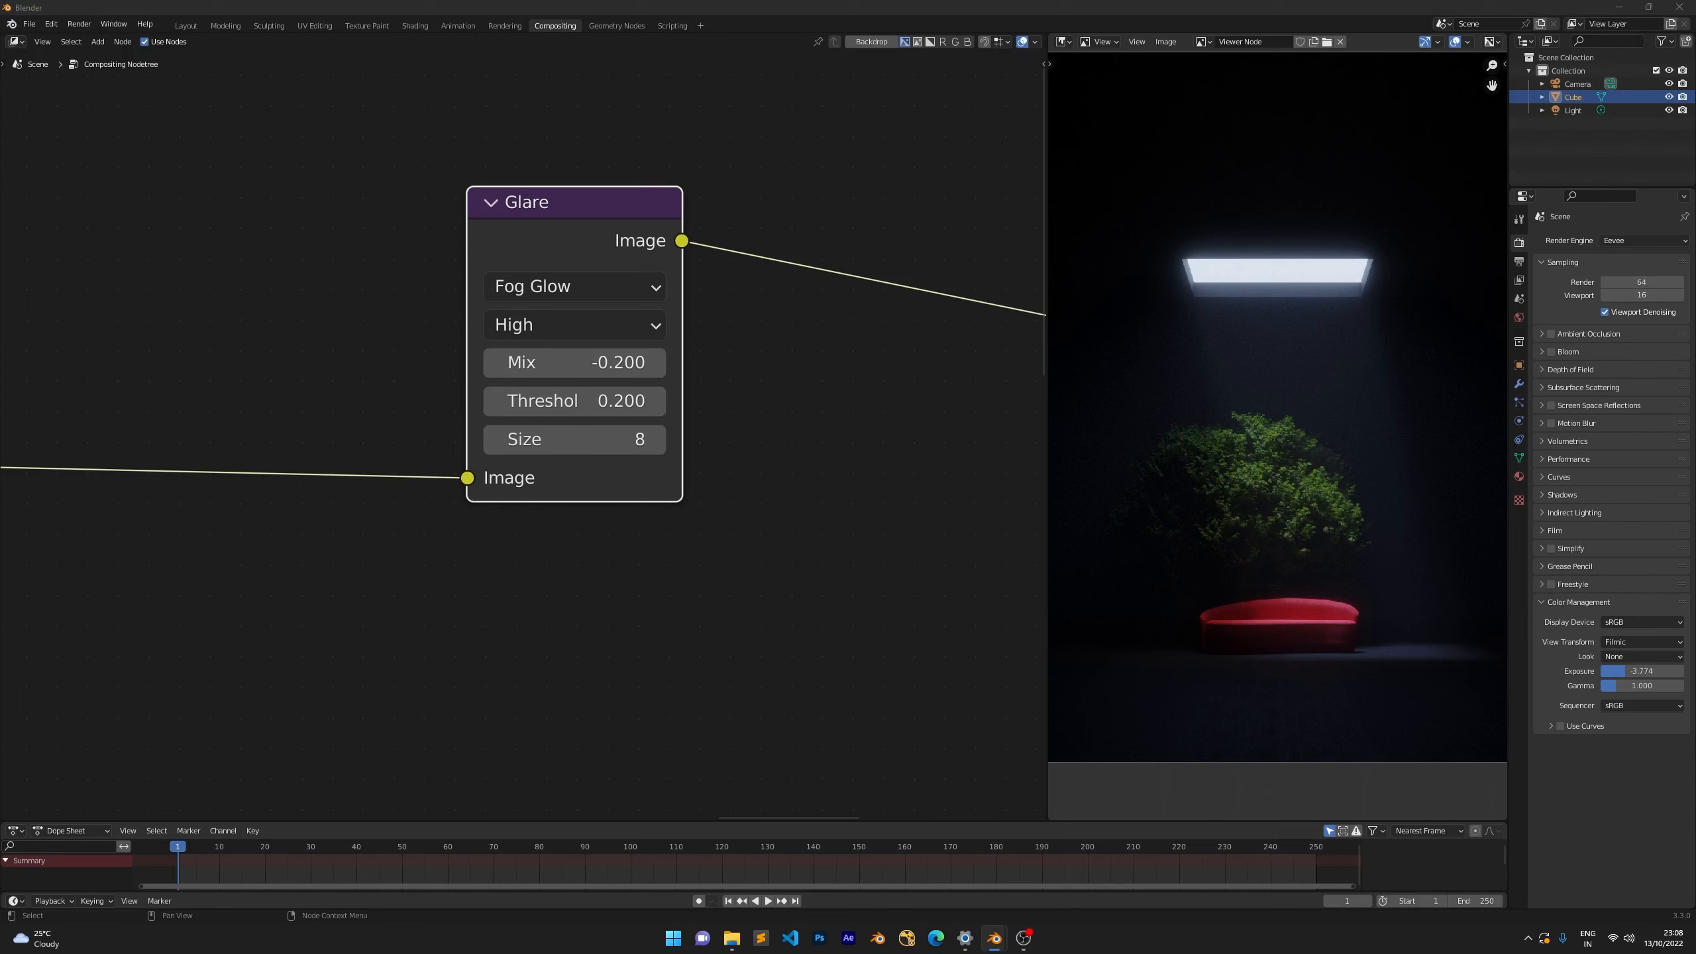
Set the Glare node's Threshold to 0.05 and check the whole image in the viewer.
click(568, 401)
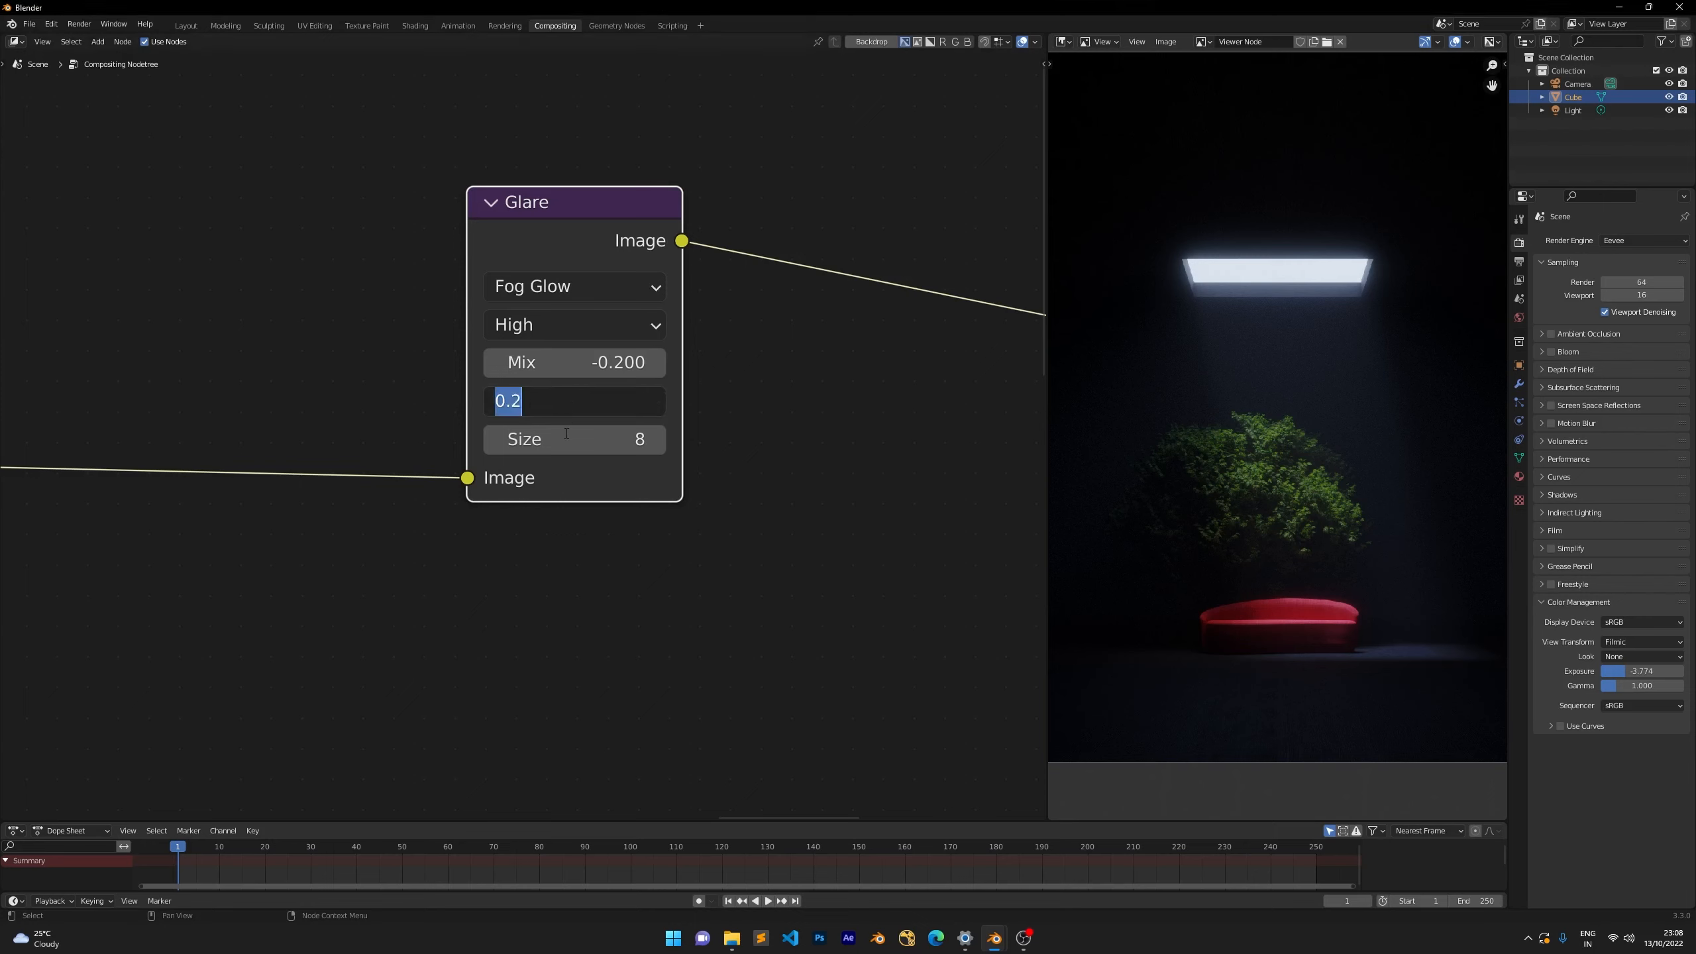
text(0.05)
key(Return)
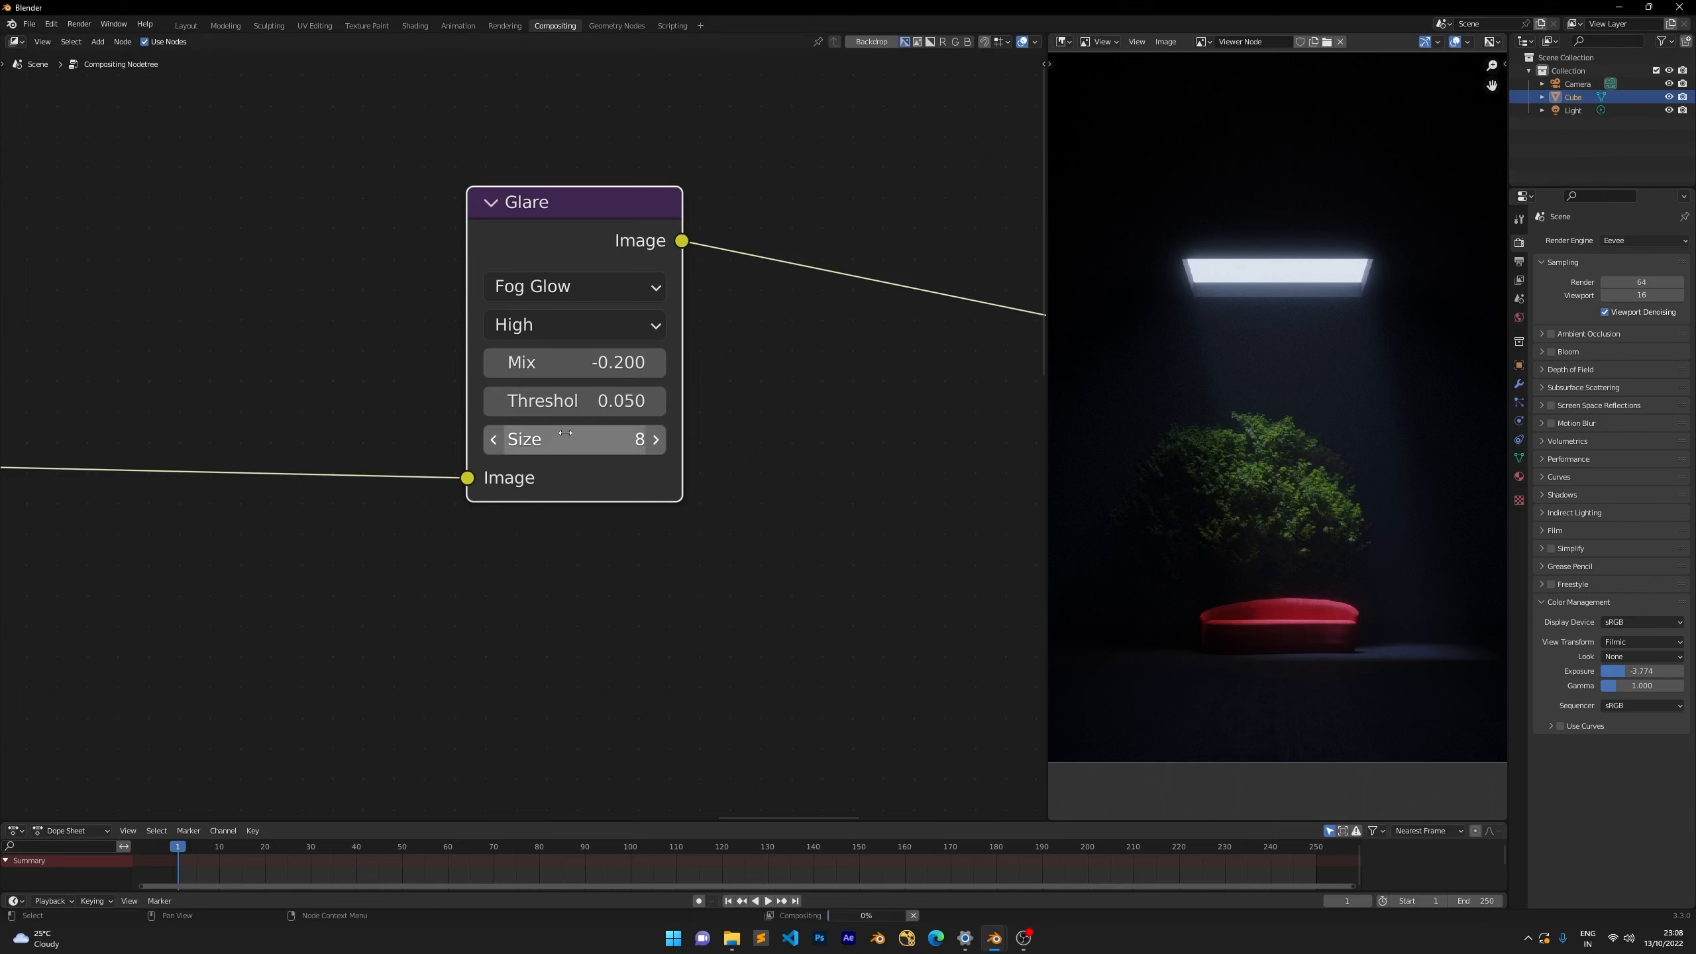
scroll(1233, 323, down, 1)
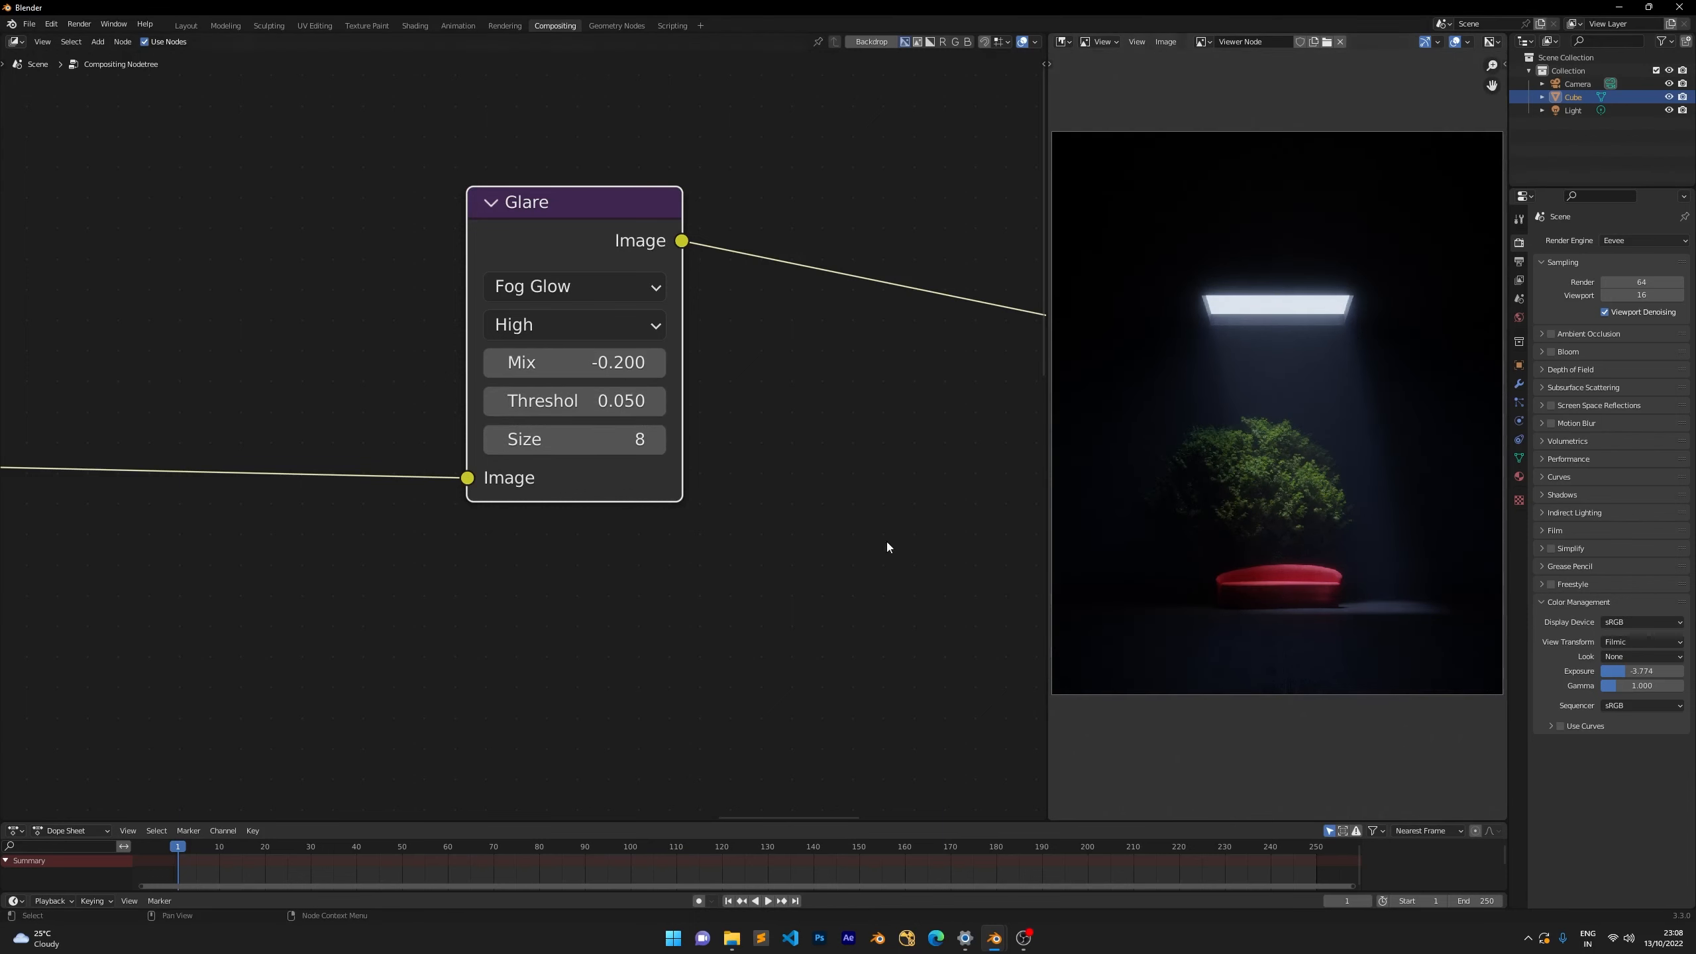
Move the Glare, Viewer and Composite nodes together slightly farther away from the sofa frame.
scroll(267, 468, down, 3)
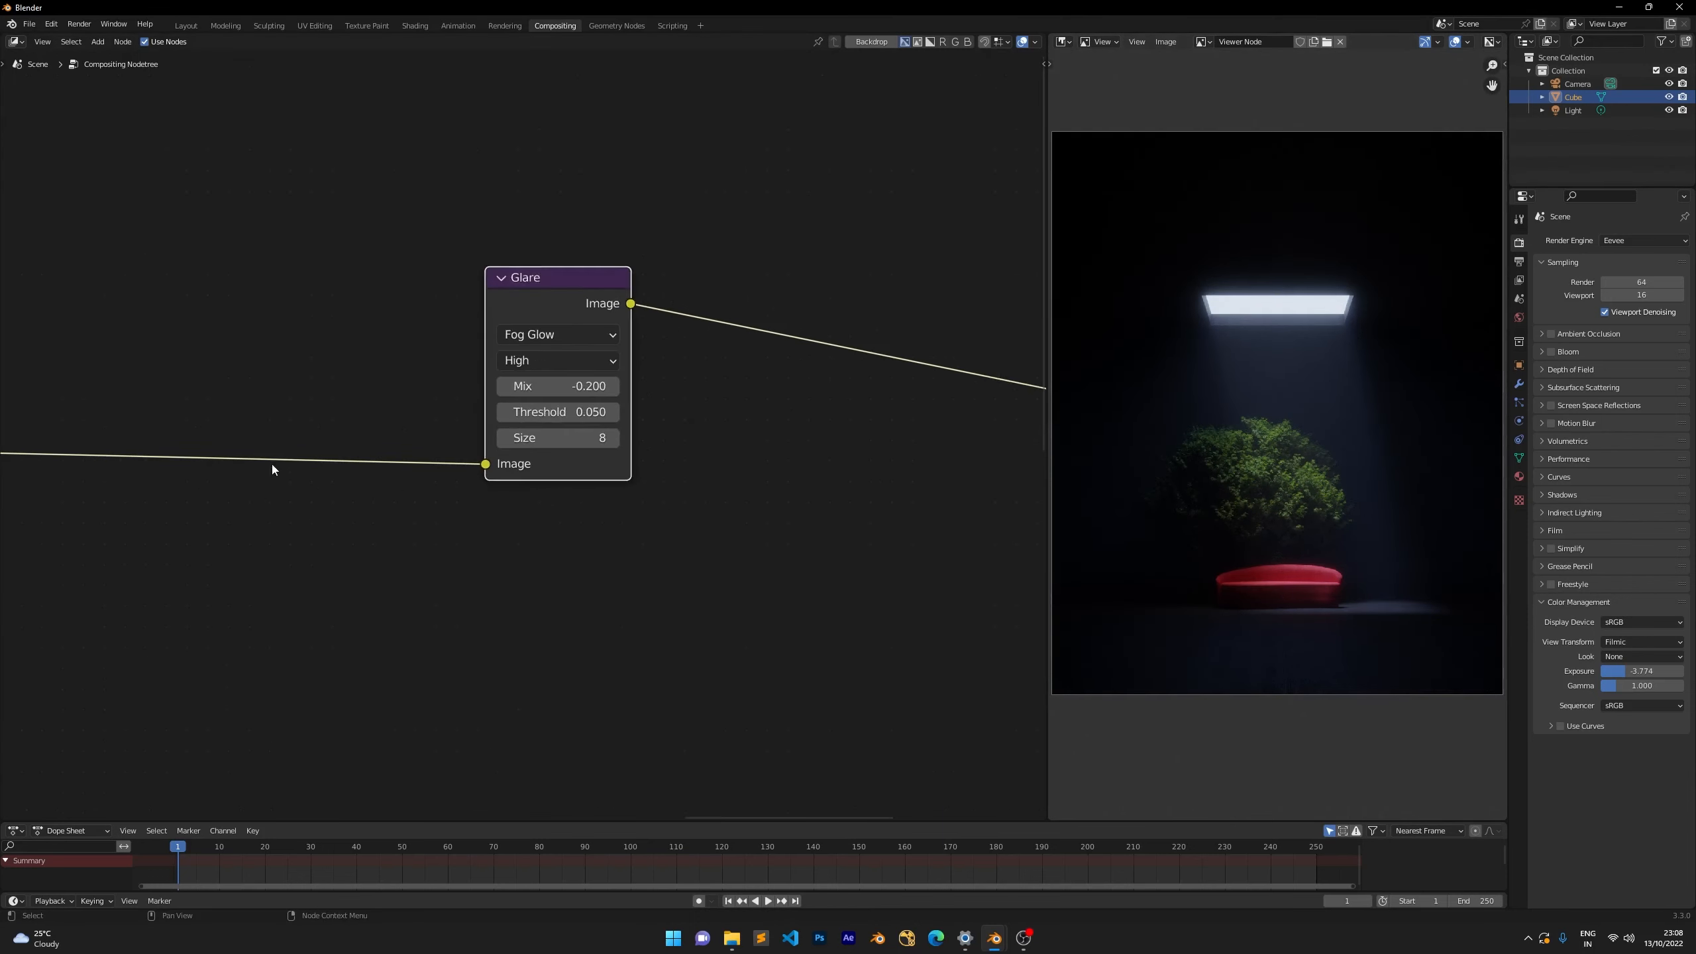
mouse_move(272, 465)
middle_down()
mouse_move(641, 384)
mouse_move(261, 458)
middle_up()
scroll(641, 381, down, 4)
drag(432, 382, 912, 393)
scroll(448, 400, down, 2)
middle_drag(375, 394, 349, 368)
scroll(462, 420, down, 1)
scroll(349, 368, down, 1)
drag(680, 310, 794, 447)
drag(652, 305, 852, 519)
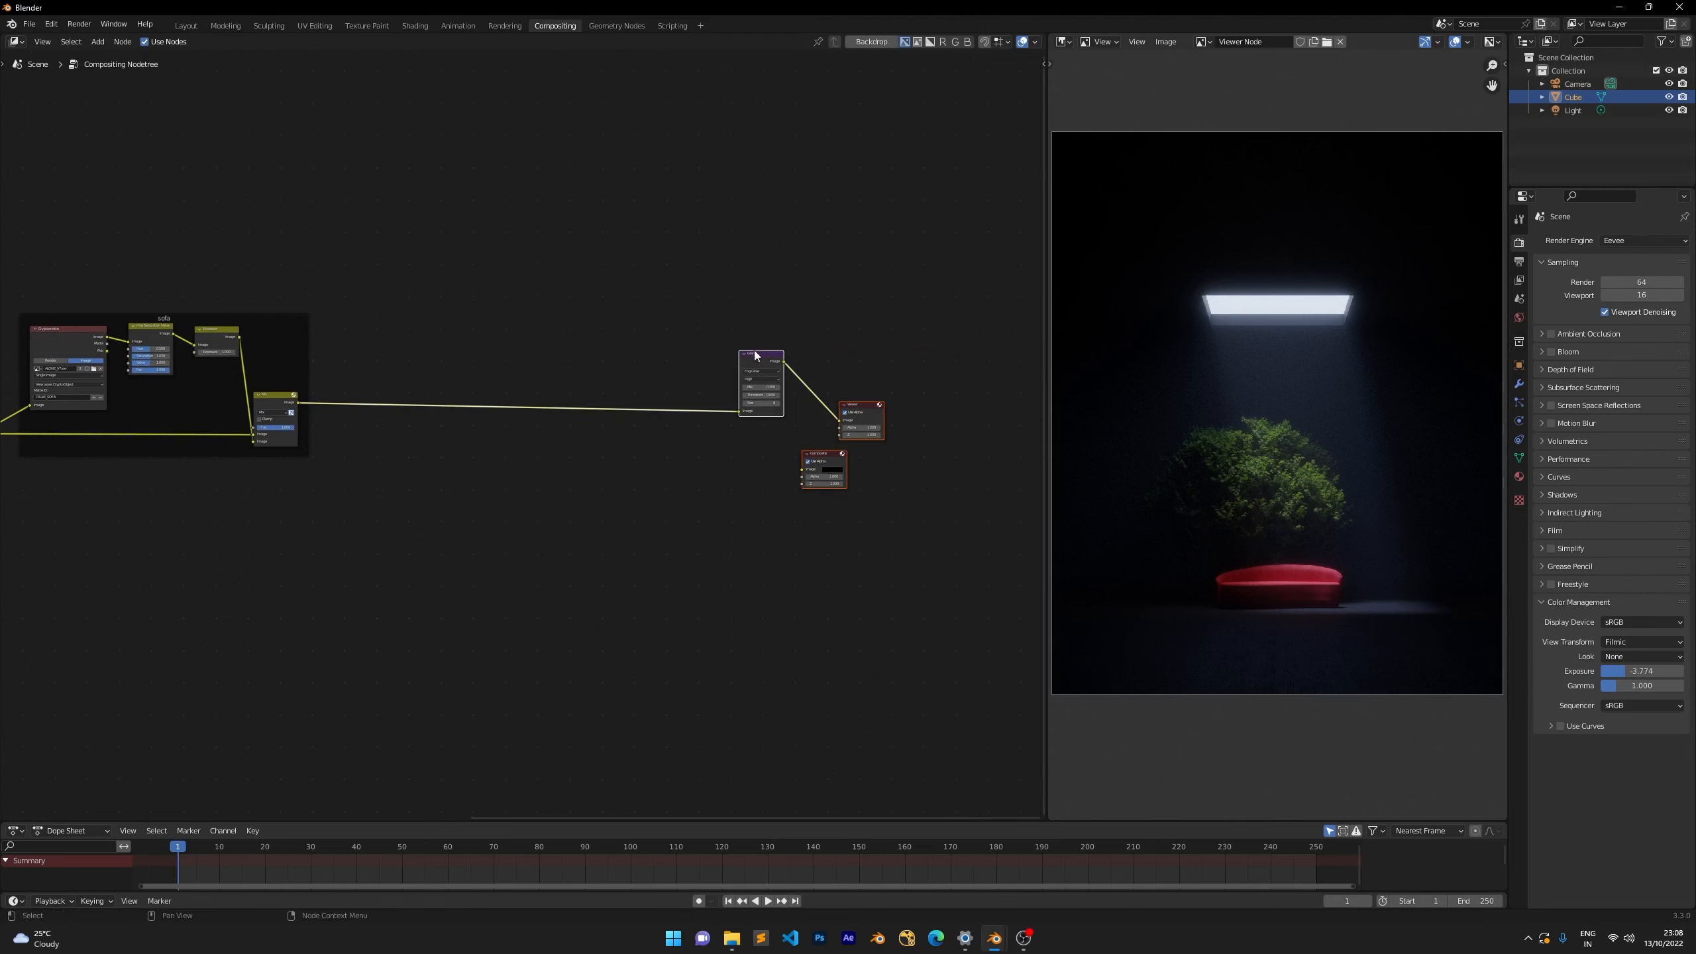
drag(883, 334, 688, 556)
drag(763, 367, 794, 365)
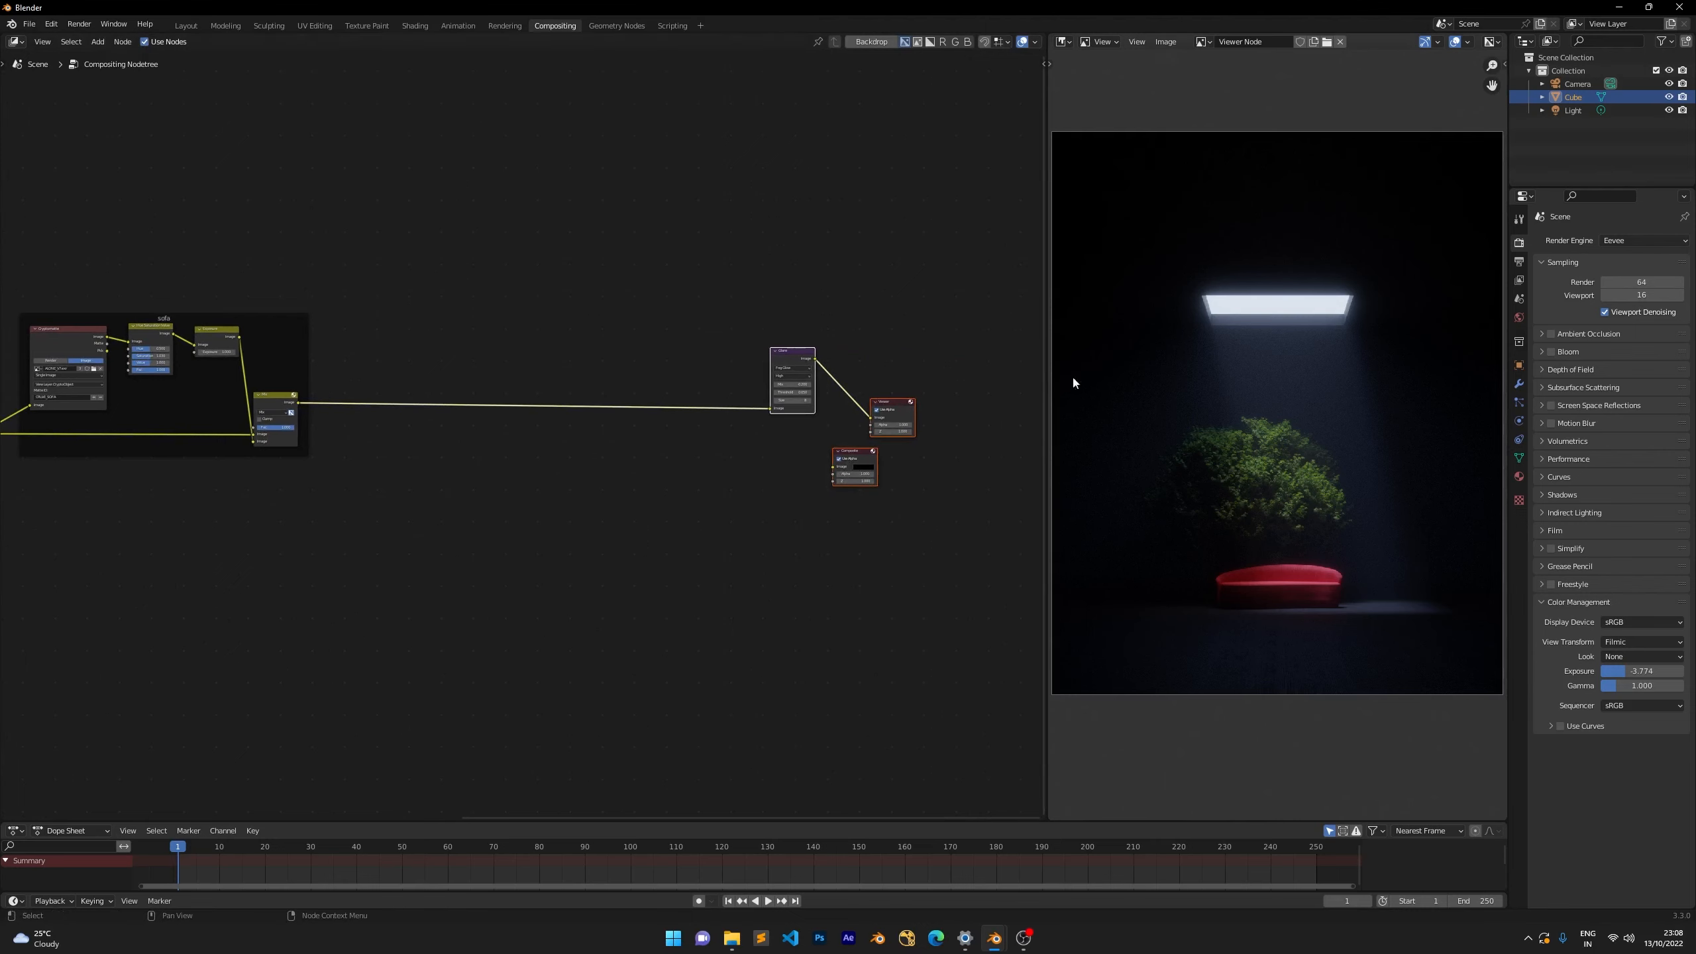
Inspect the composited image in a maximized viewer and return to the compositing layout.
key(ctrl+space)
scroll(861, 438, up, 1)
mouse_move(830, 435)
middle_down()
mouse_move(826, 466)
mouse_move(836, 448)
middle_up()
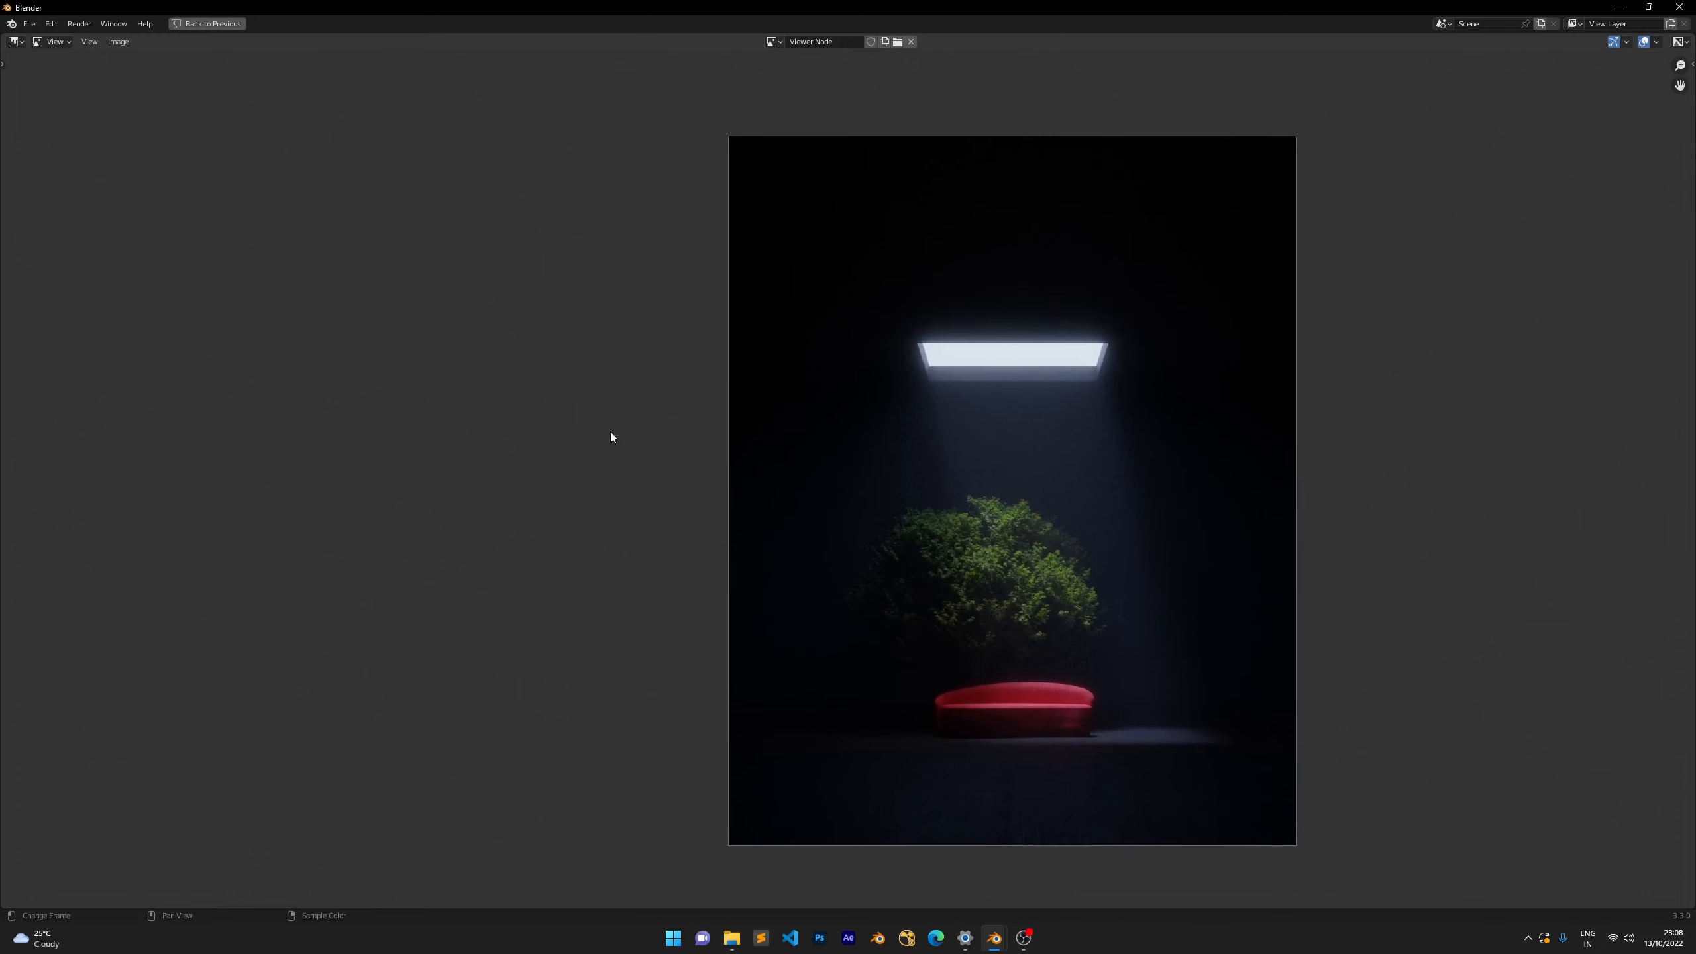
key(ctrl+space)
scroll(588, 432, down, 2)
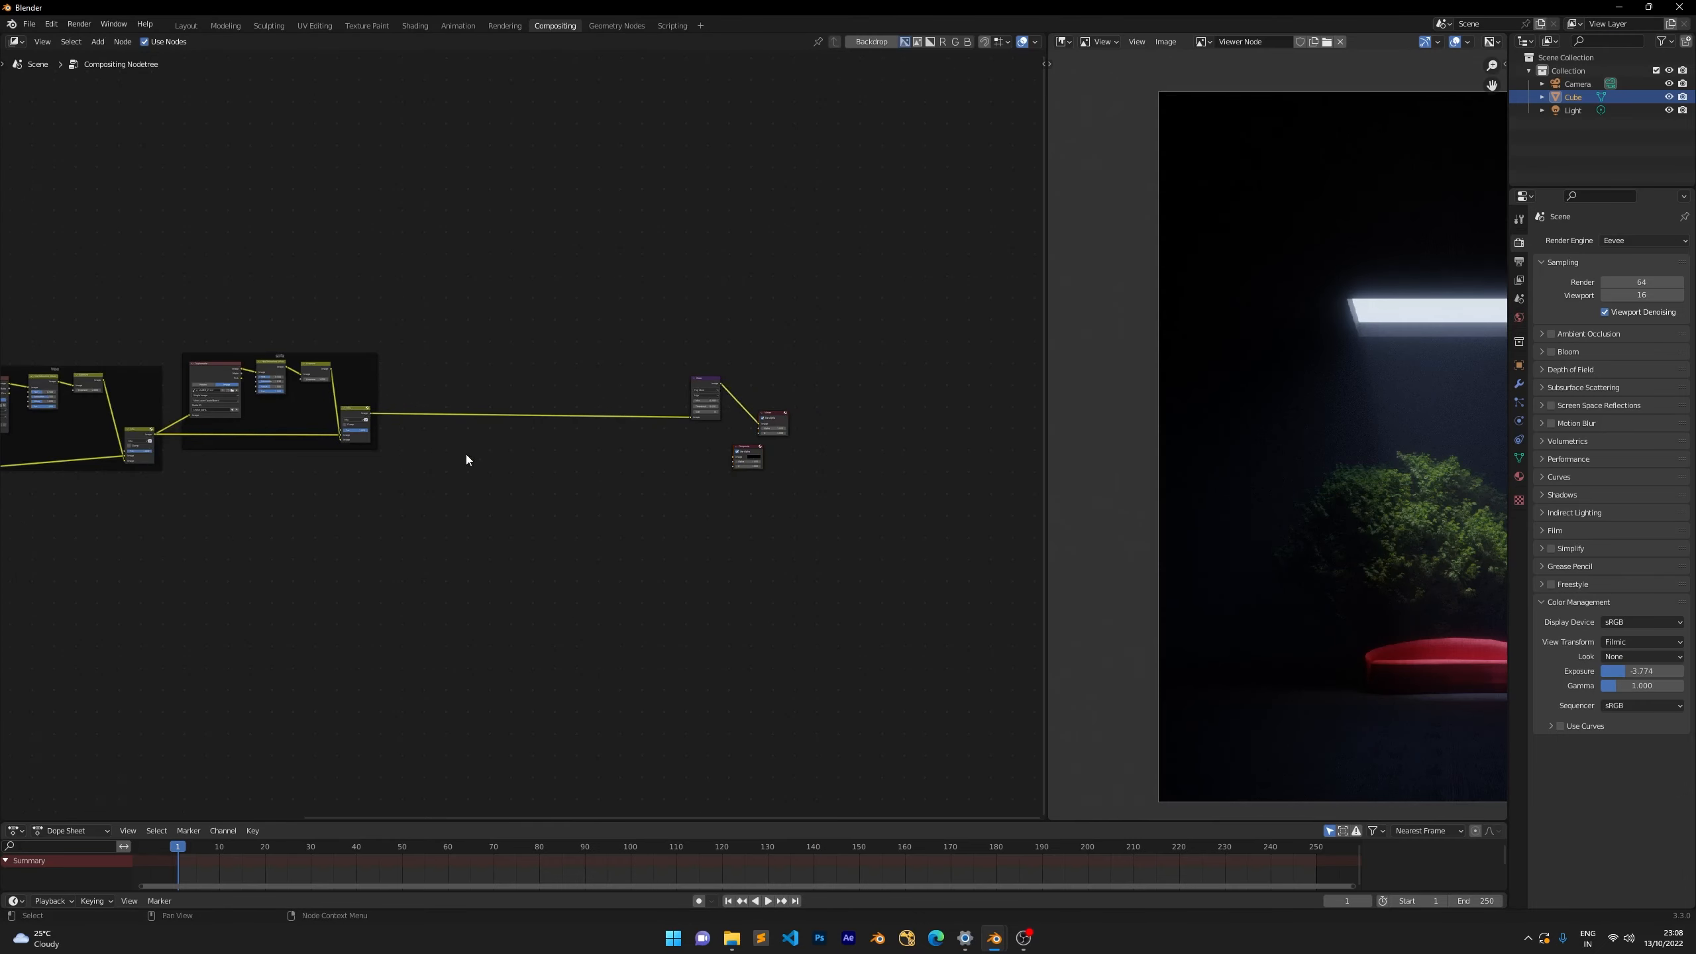
Add a Split Viewer node fed by the ALONE_V7.exr image output and place it below the Glare and Composite nodes.
middle_drag(466, 454, 698, 415)
middle_drag(209, 463, 464, 445)
drag(200, 370, 975, 538)
text(spl)
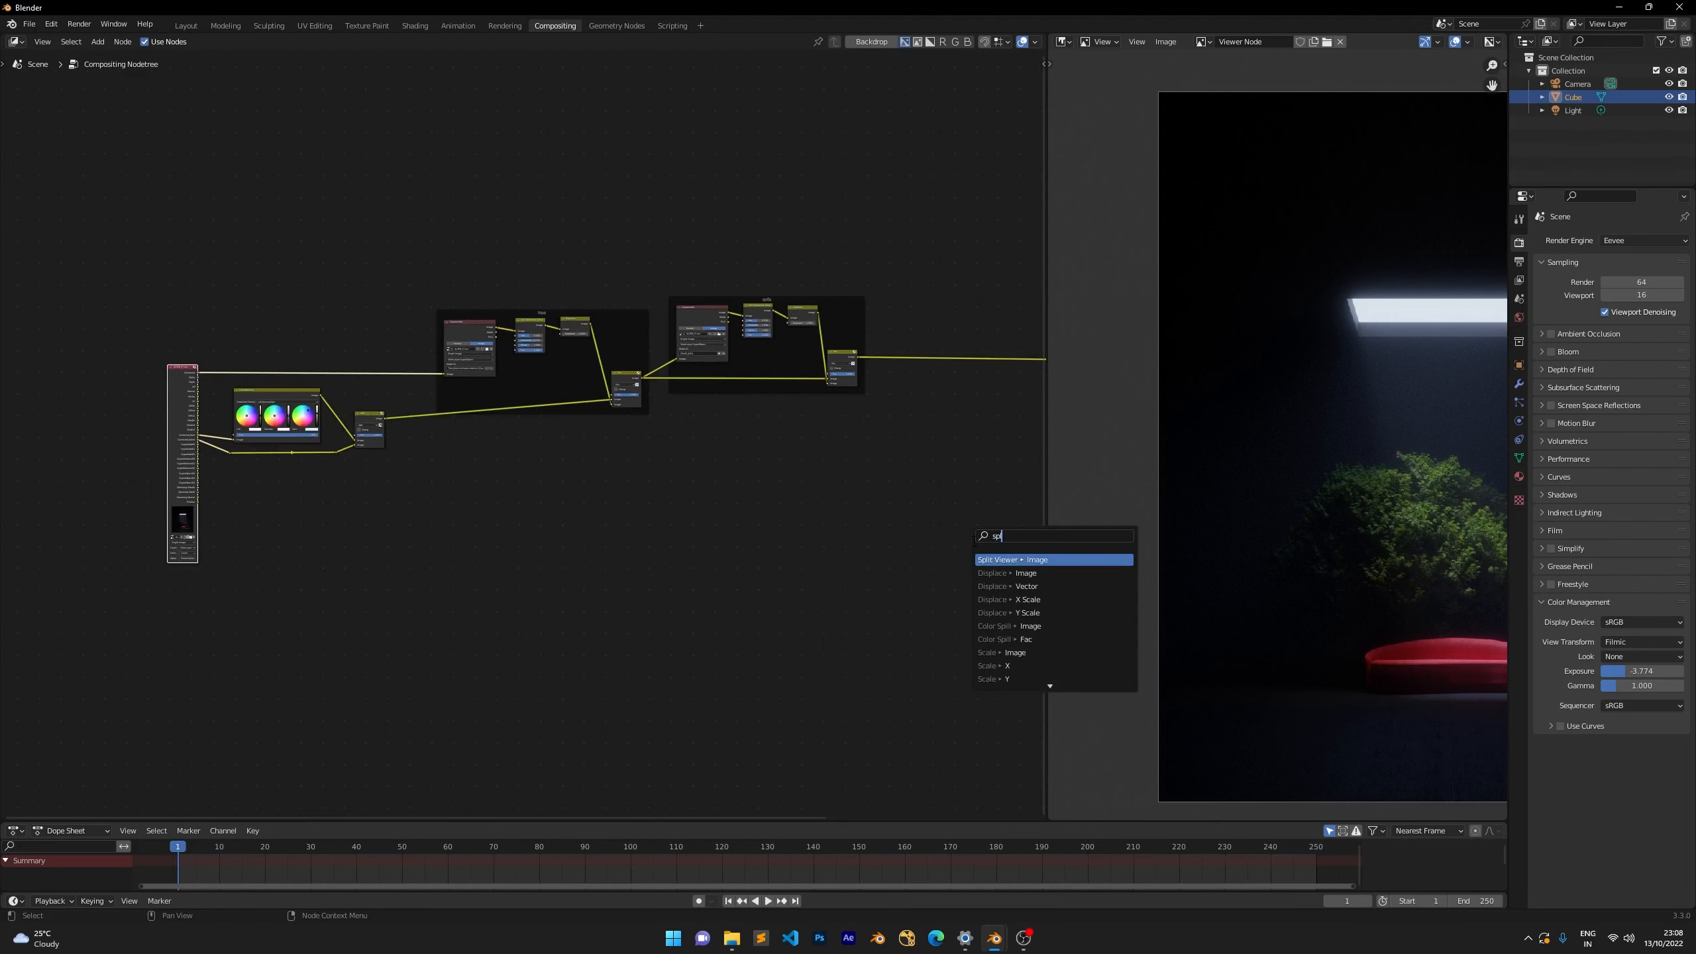
key(Return)
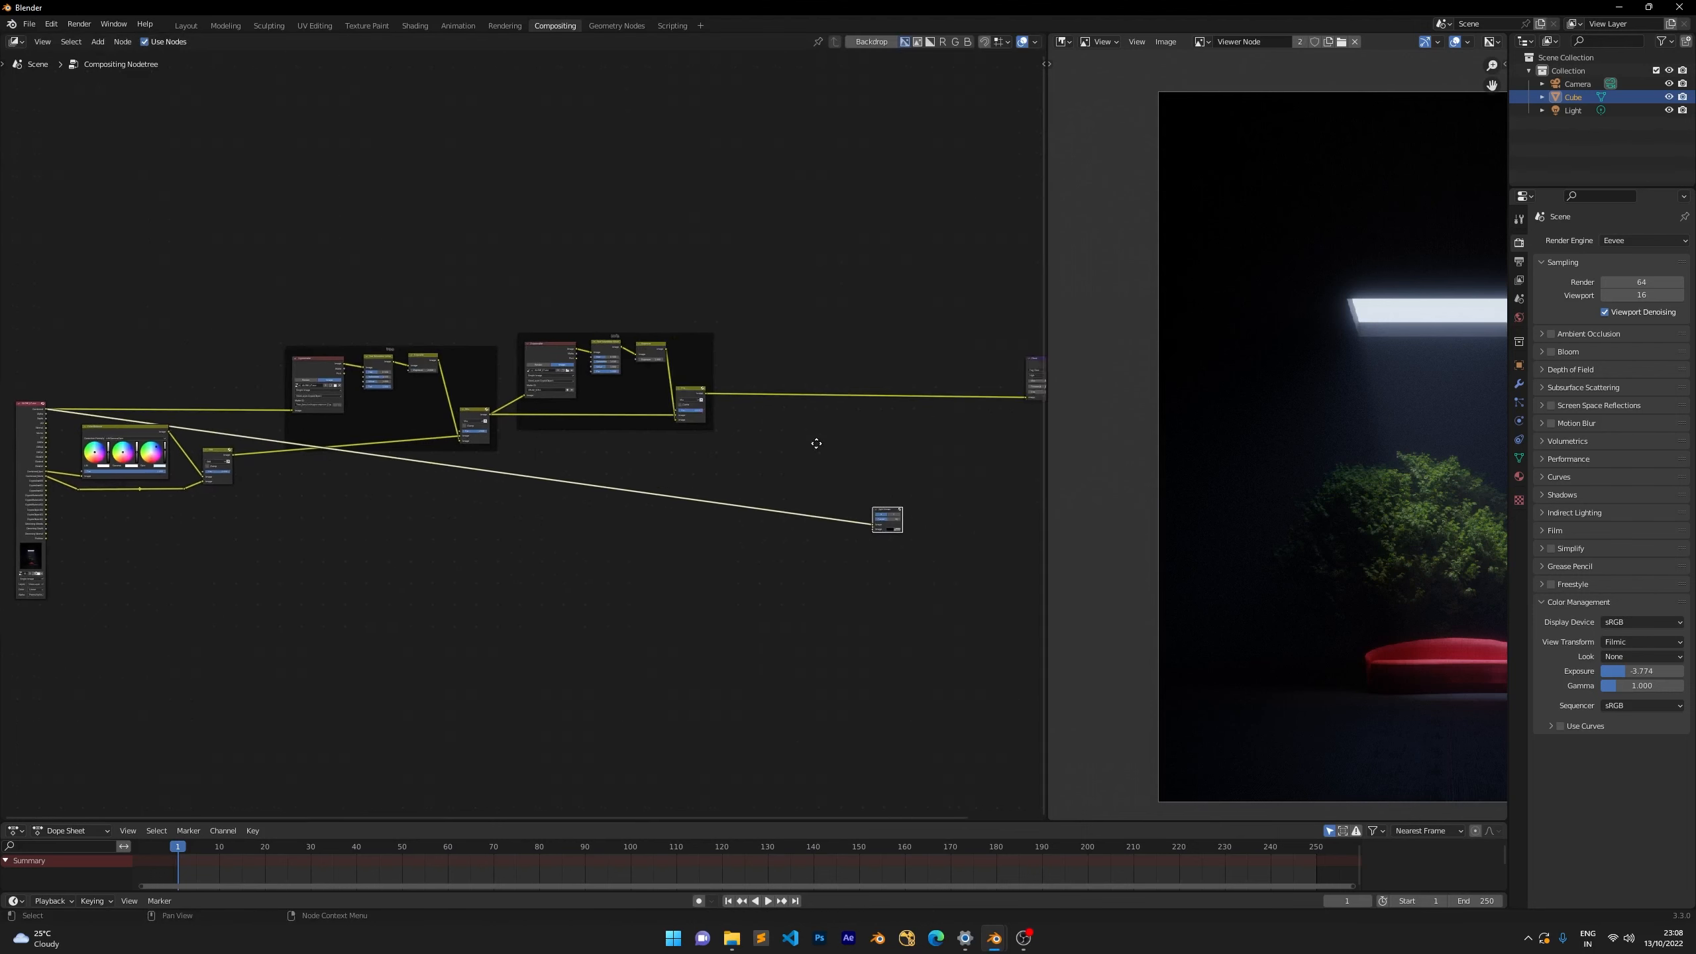
middle_drag(731, 498, 577, 466)
drag(612, 477, 771, 585)
key(g)
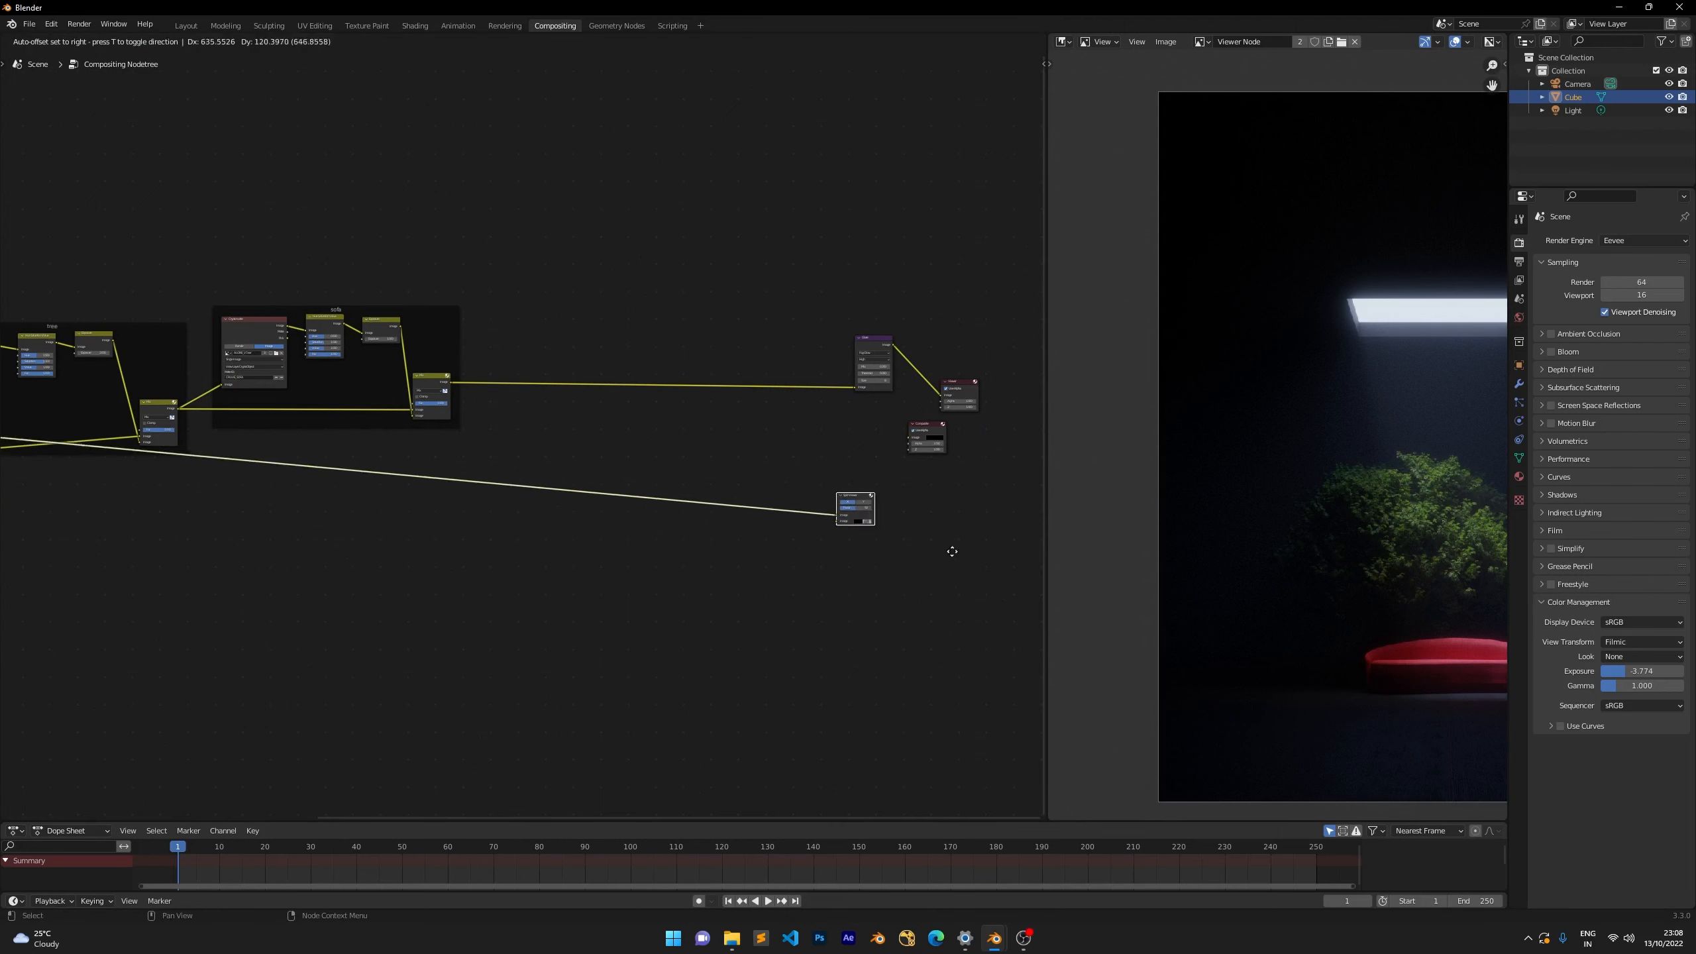
click(996, 542)
Connect the Glare output to the Split Viewer's second image input and make the Split Viewer the active preview.
click(801, 441)
scroll(773, 434, up, 3)
middle_drag(774, 434, 574, 438)
drag(729, 323, 718, 534)
scroll(719, 535, up, 2)
middle_drag(718, 535, 453, 451)
scroll(468, 461, up, 2)
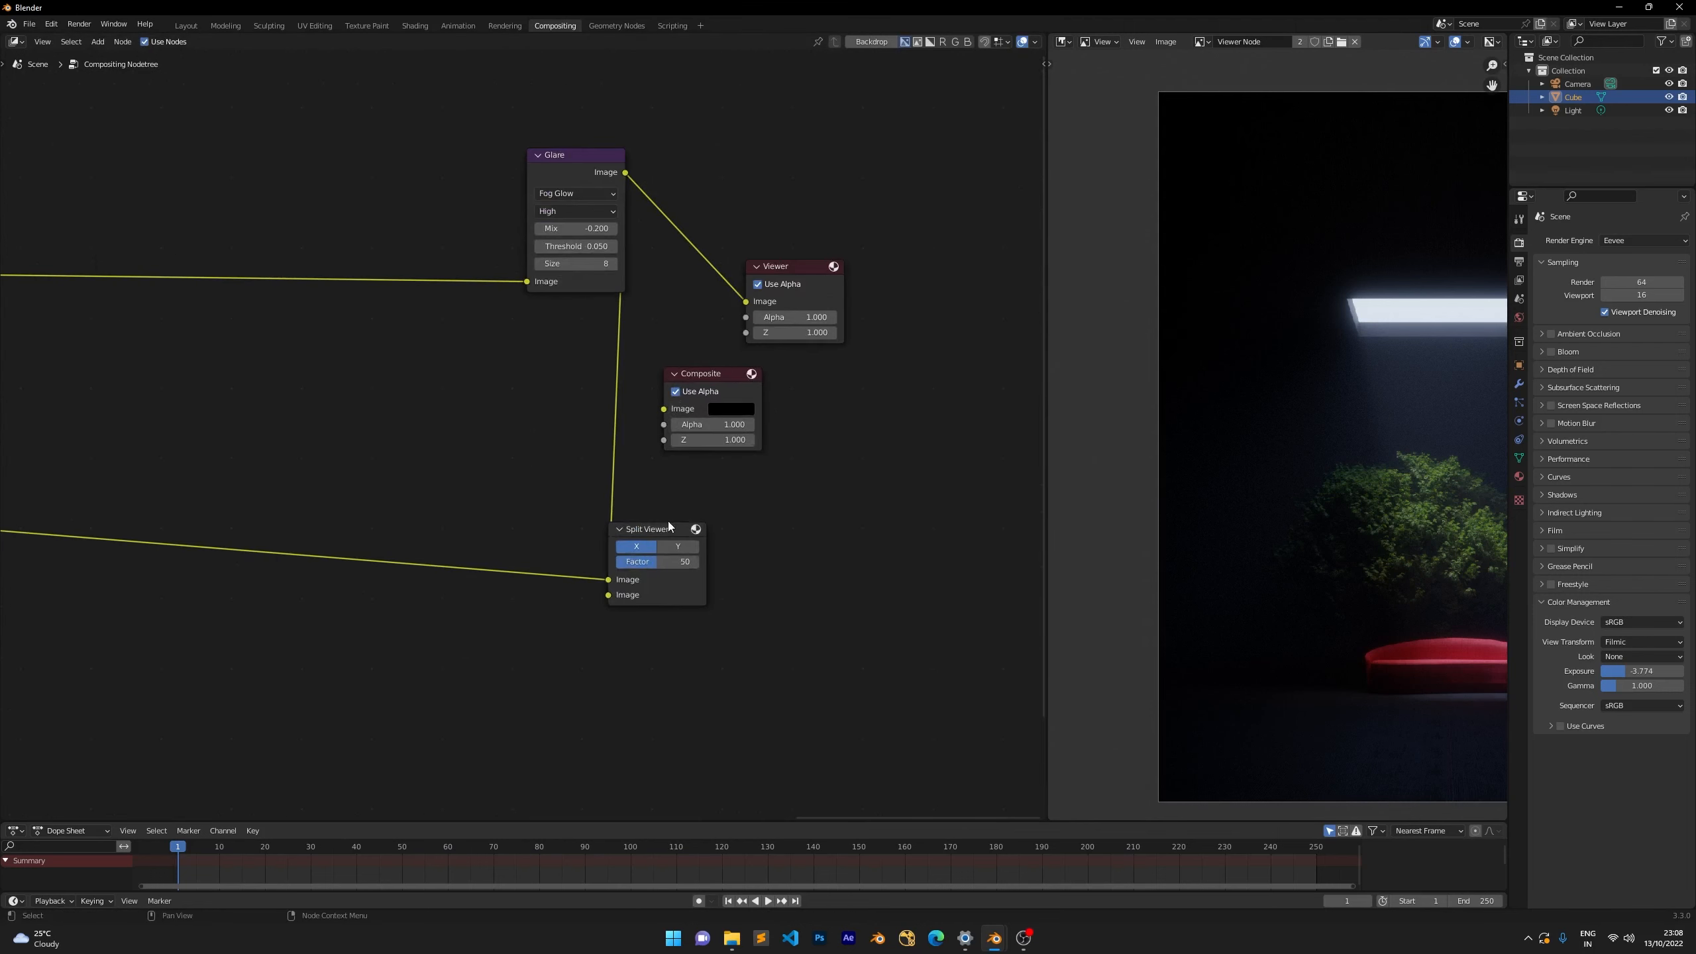
click(661, 529)
Set the Split Viewer's Factor to 49 and compare the original and composited halves in a maximized viewer.
middle_drag(1356, 410, 1270, 418)
scroll(1270, 418, up, 1)
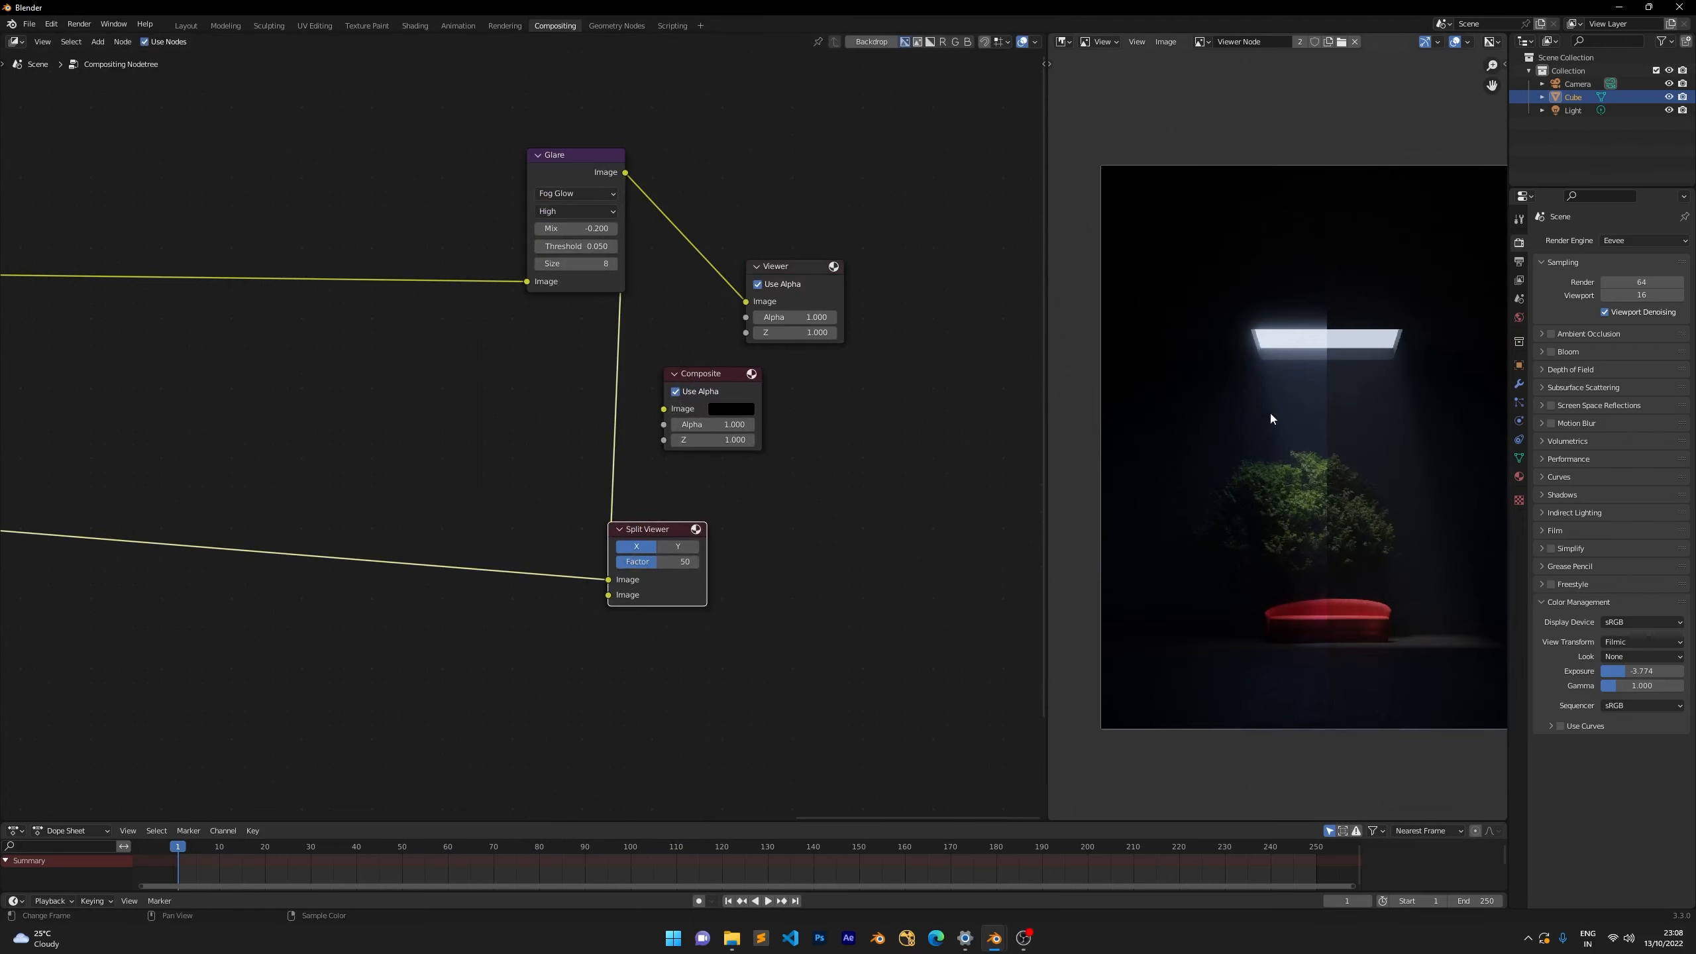
mouse_move(657, 561)
mouse_down()
mouse_move(687, 561)
mouse_move(656, 562)
mouse_up()
key(ctrl+space)
scroll(964, 498, up, 2)
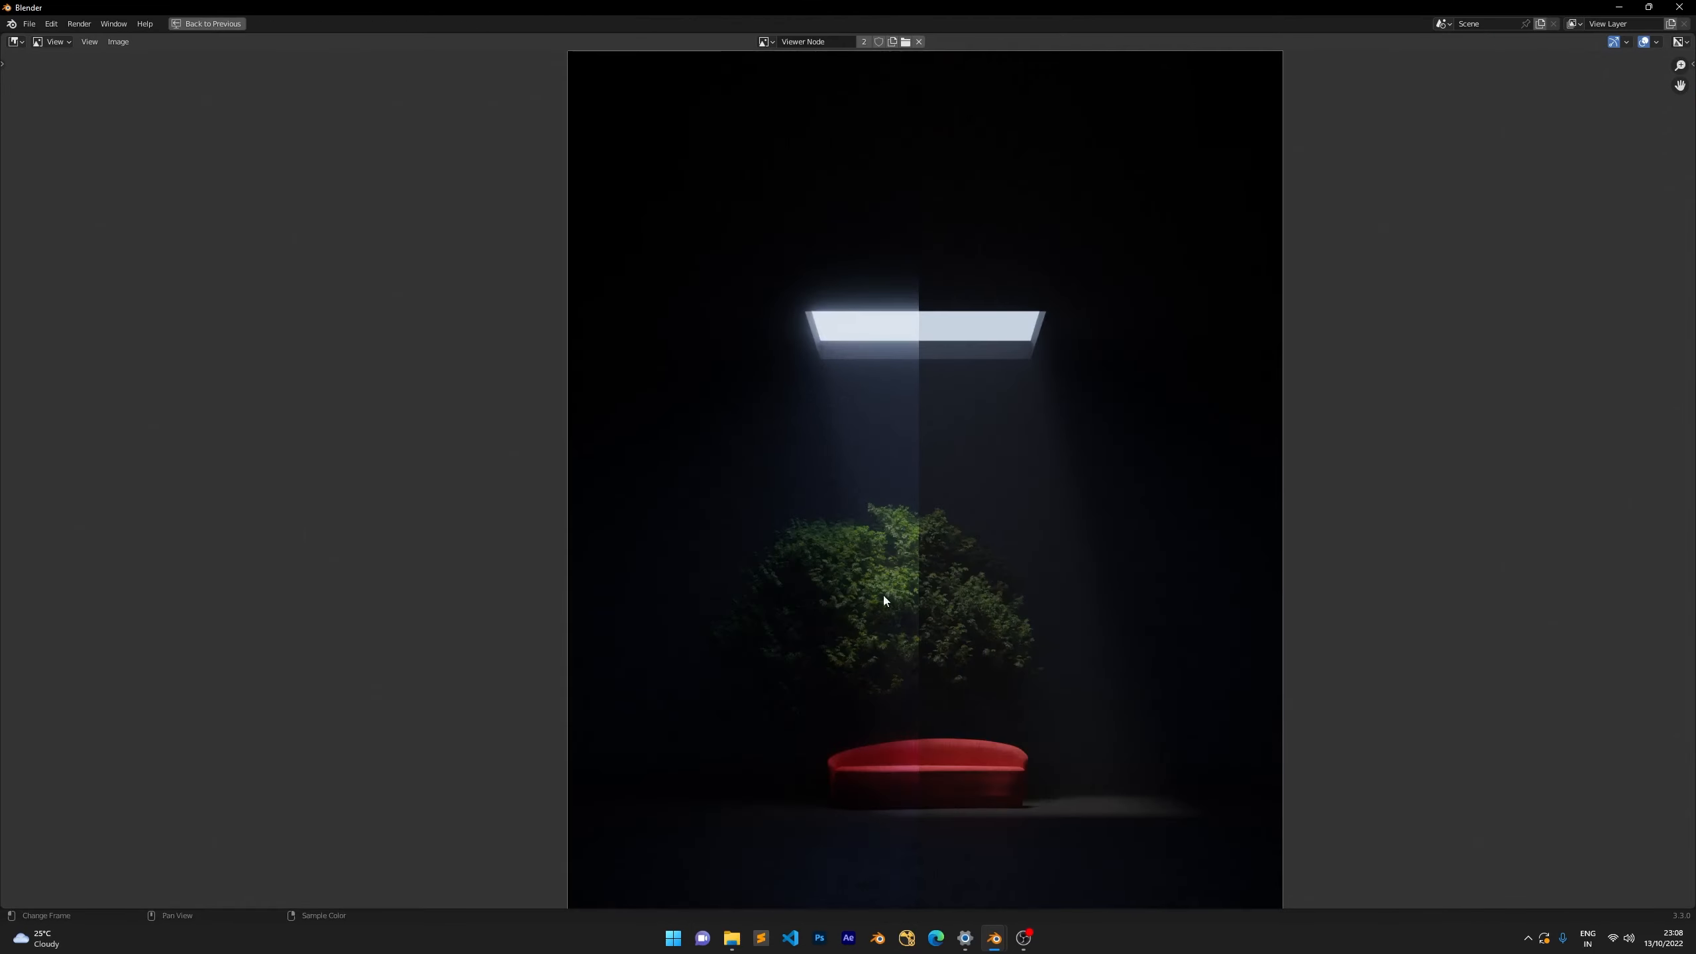
scroll(880, 574, down, 1)
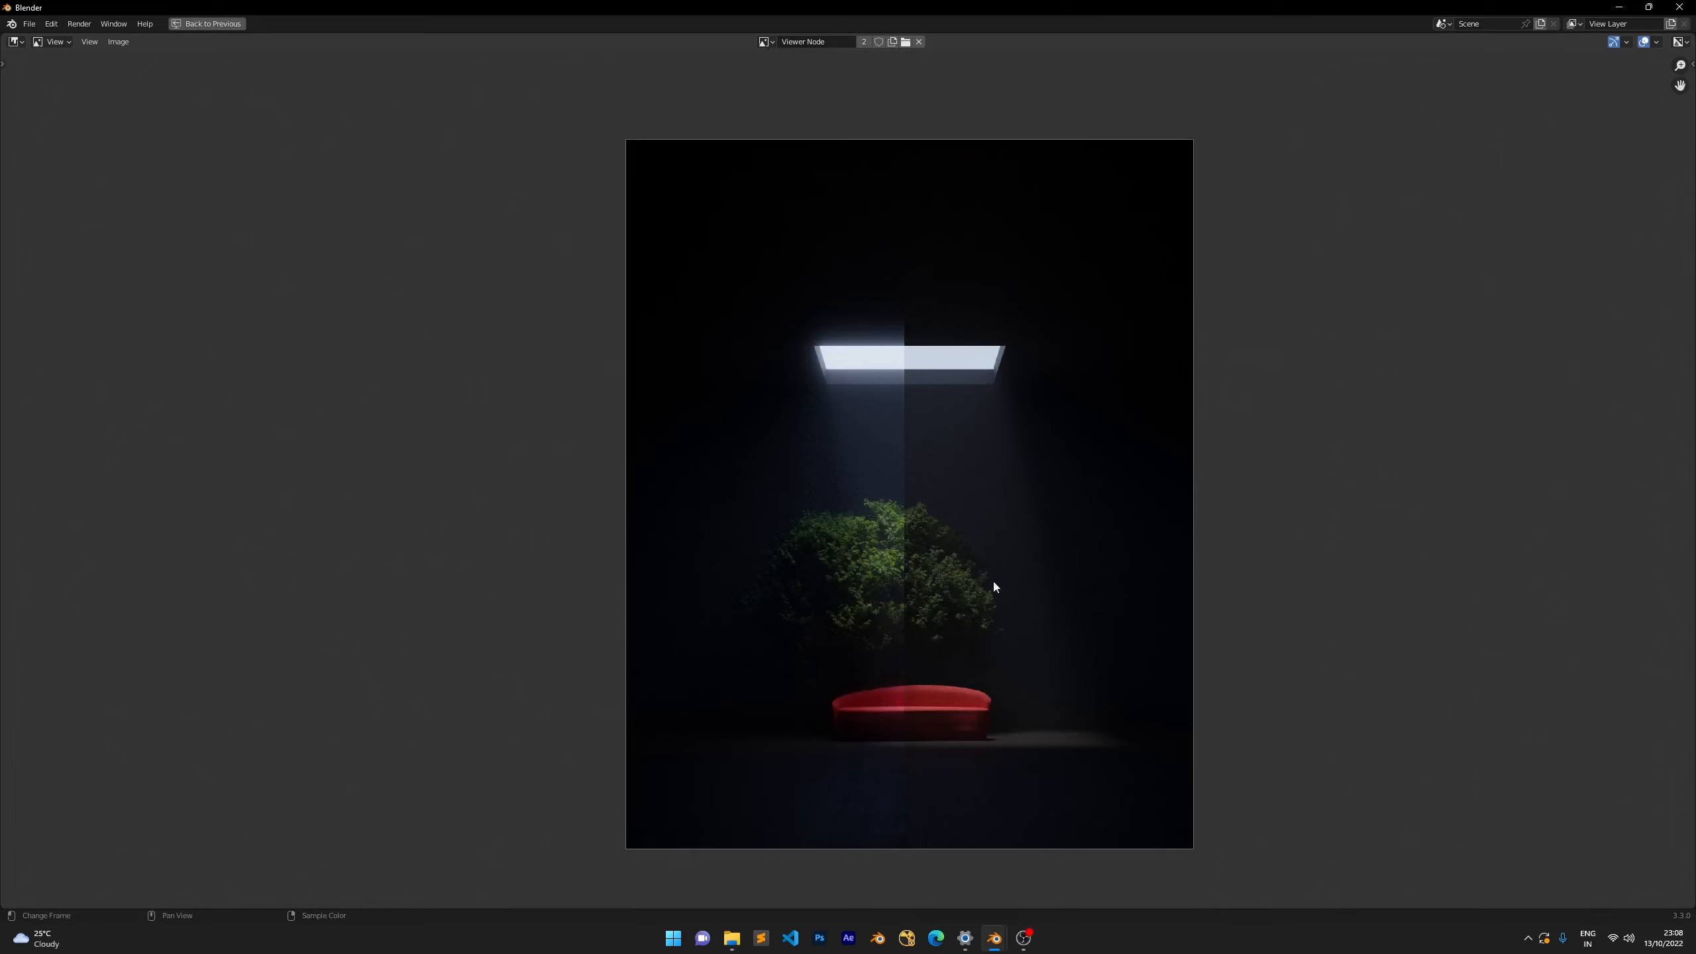
key(ctrl+space)
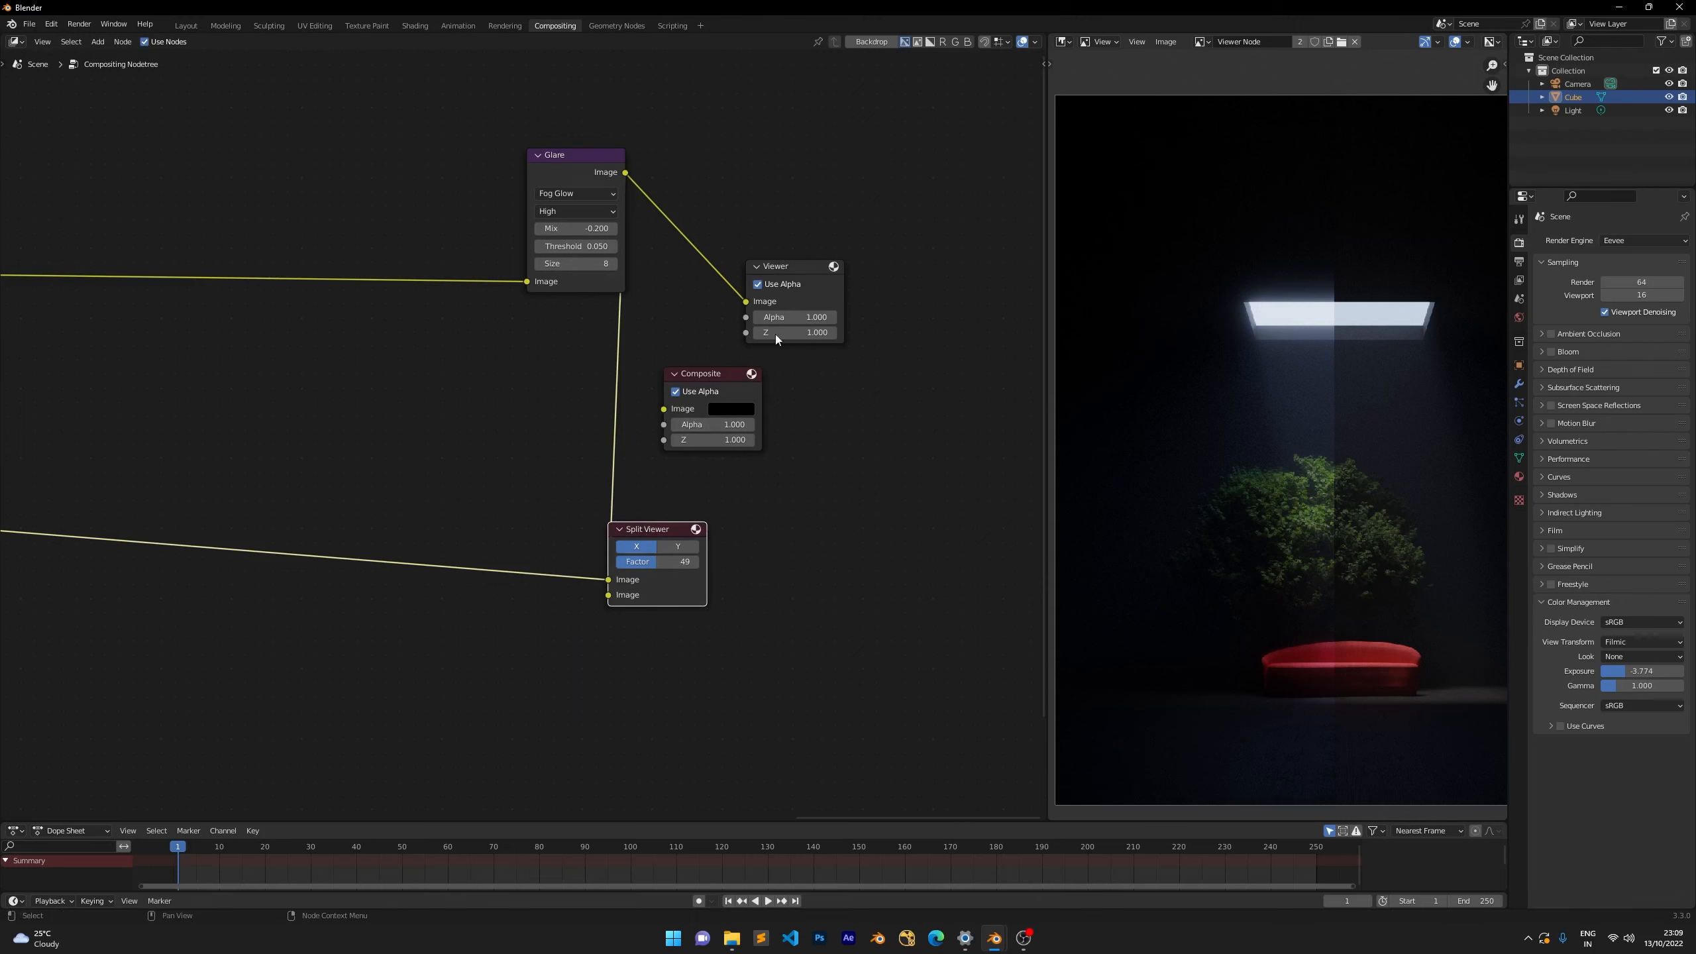
Switch the preview back to the Viewer node and delete the Split Viewer node.
click(784, 265)
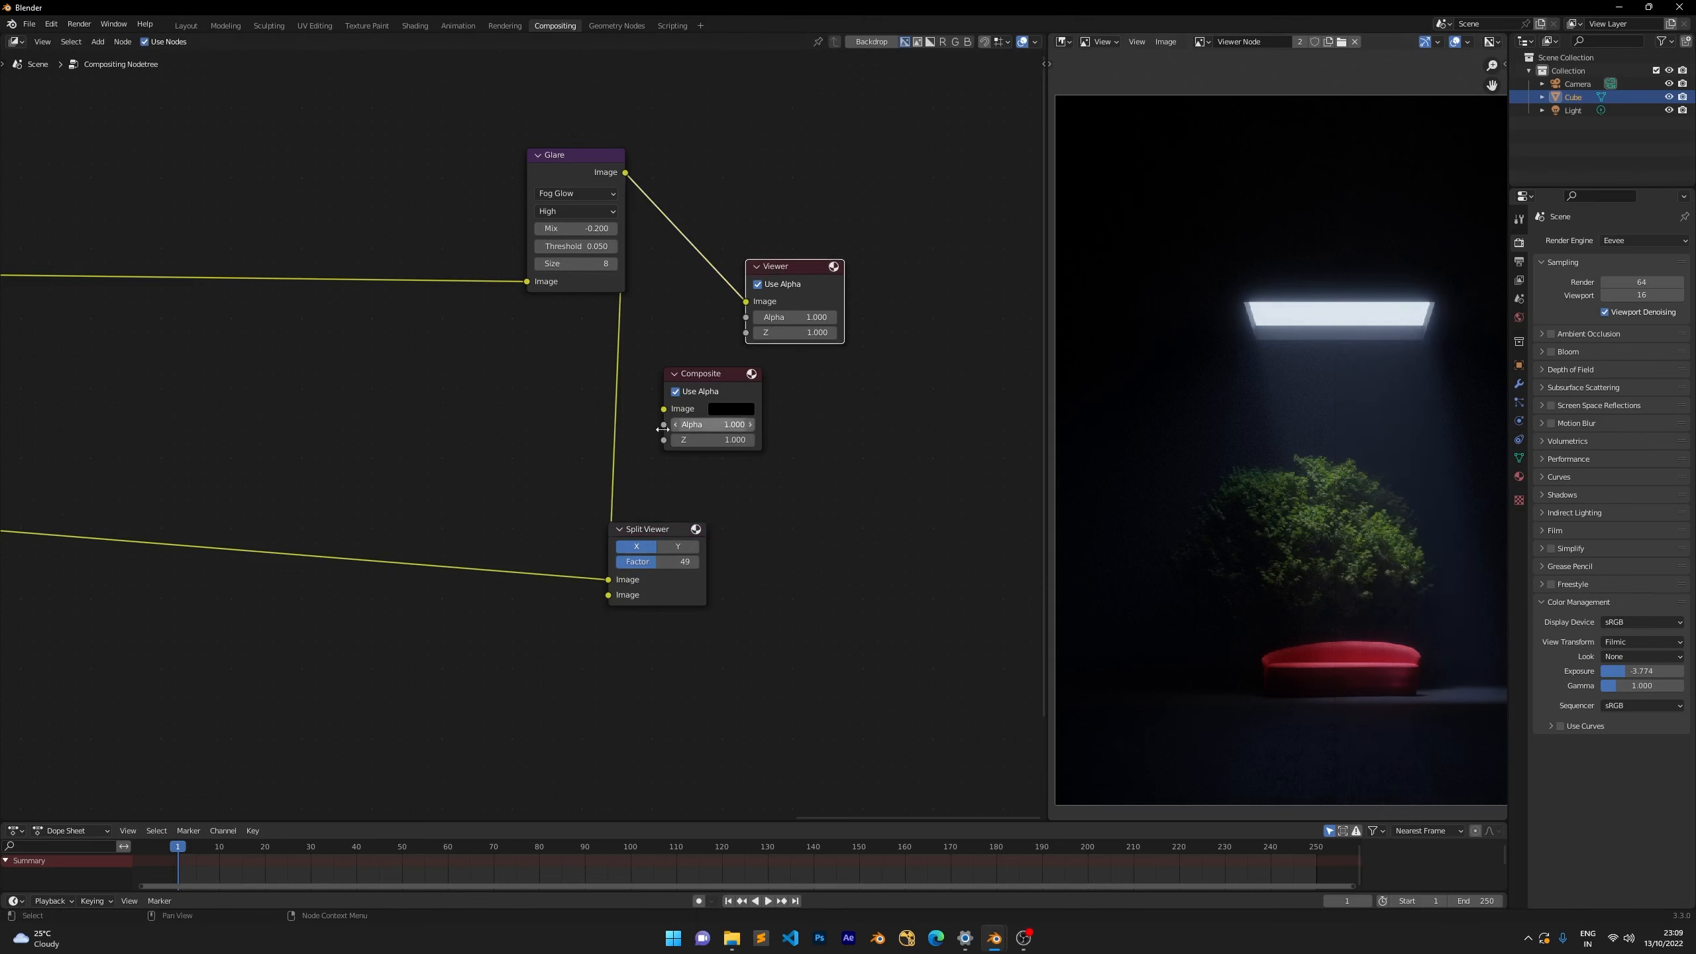
scroll(535, 494, down, 1)
click(665, 562)
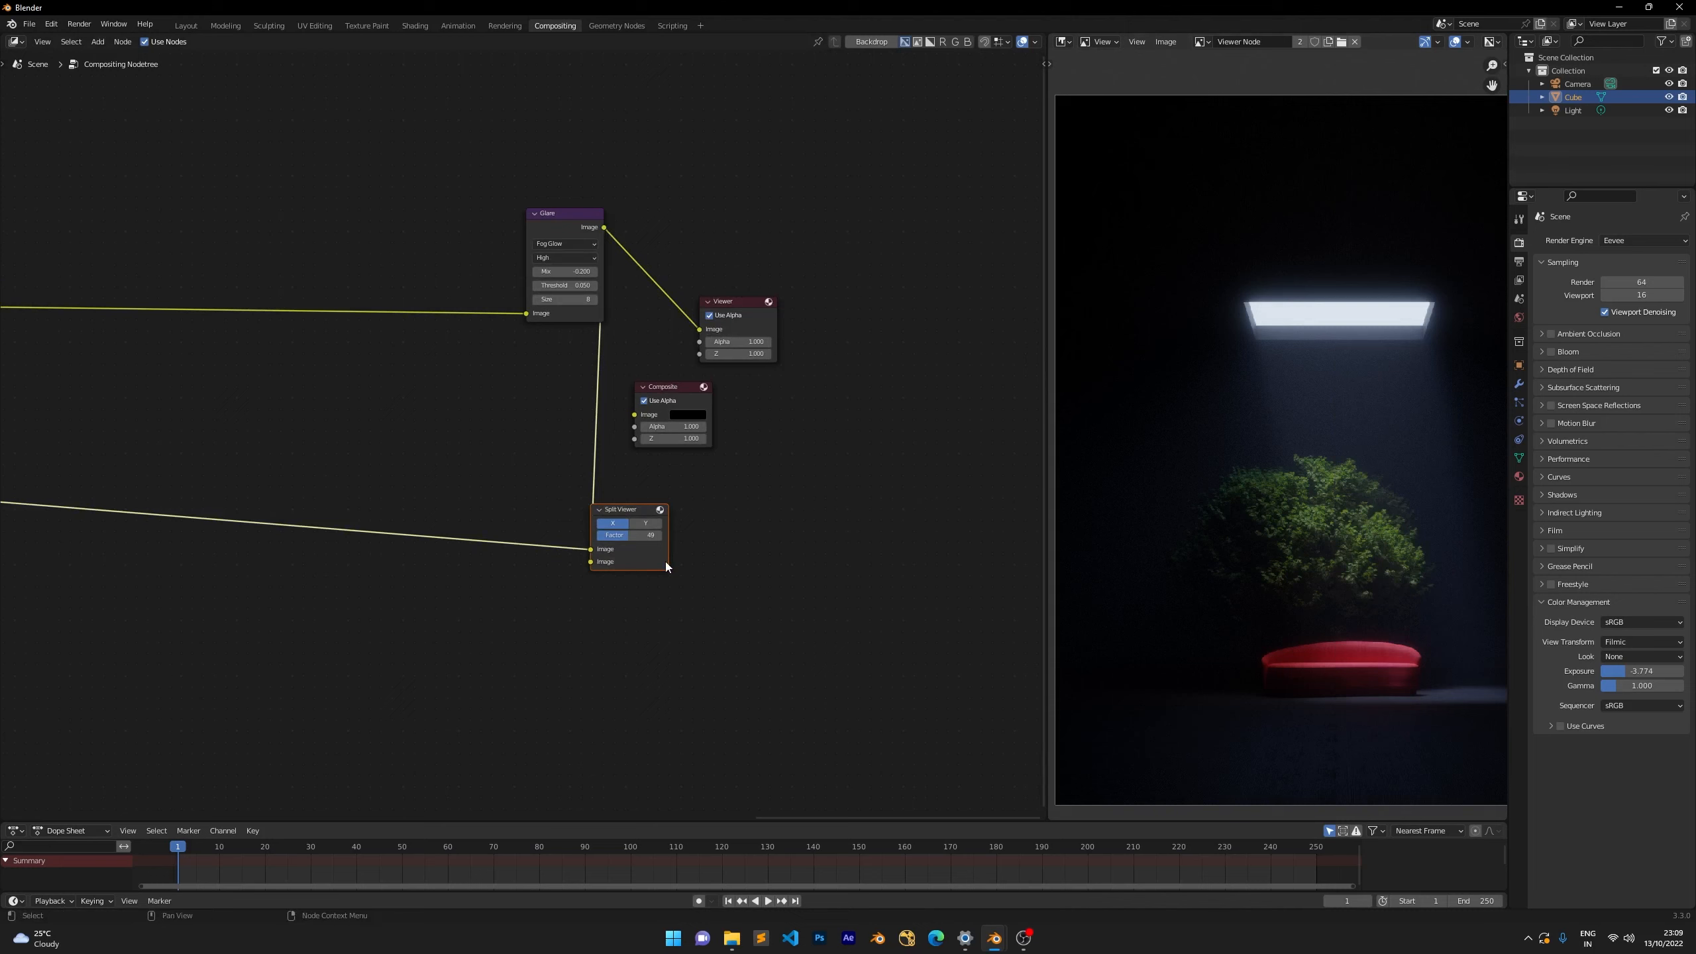
key(x)
Move the Viewer and Composite nodes together farther away from the Glare node.
middle_drag(484, 520, 622, 579)
drag(749, 553, 965, 366)
middle_drag(971, 341, 662, 418)
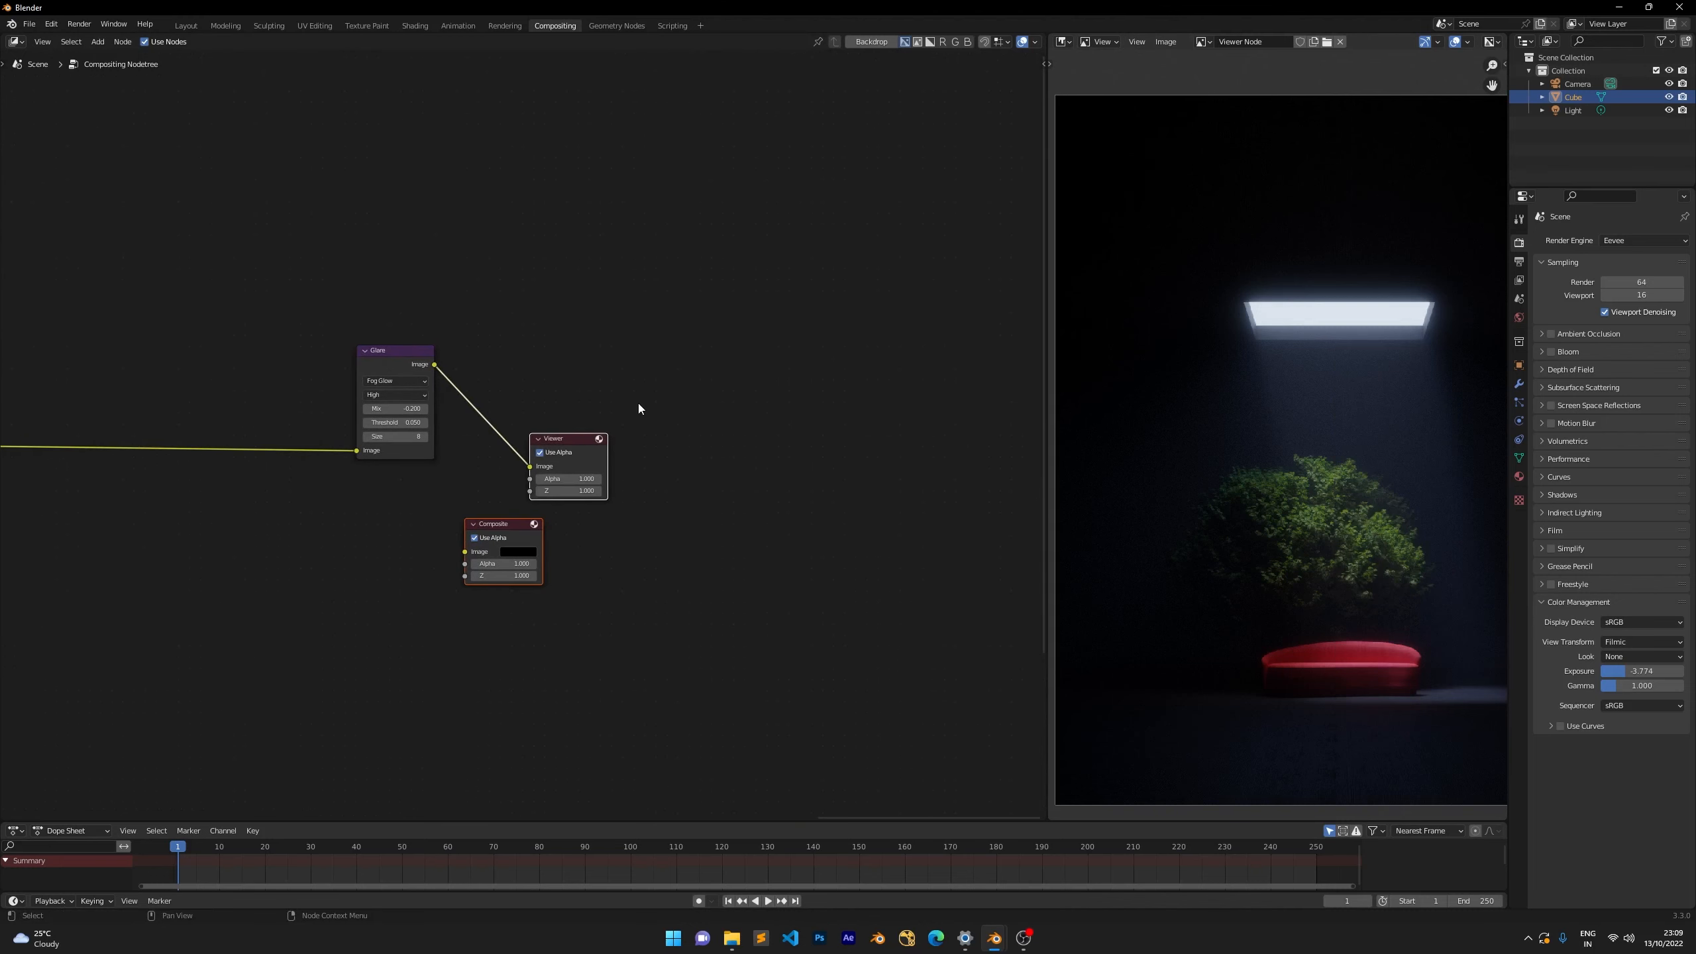
key(g)
click(732, 345)
Examine the lamp, tree and sofa in the composited image and review the whole node chain.
middle_drag(397, 600, 669, 517)
scroll(669, 518, down, 1)
scroll(1237, 538, down, 1)
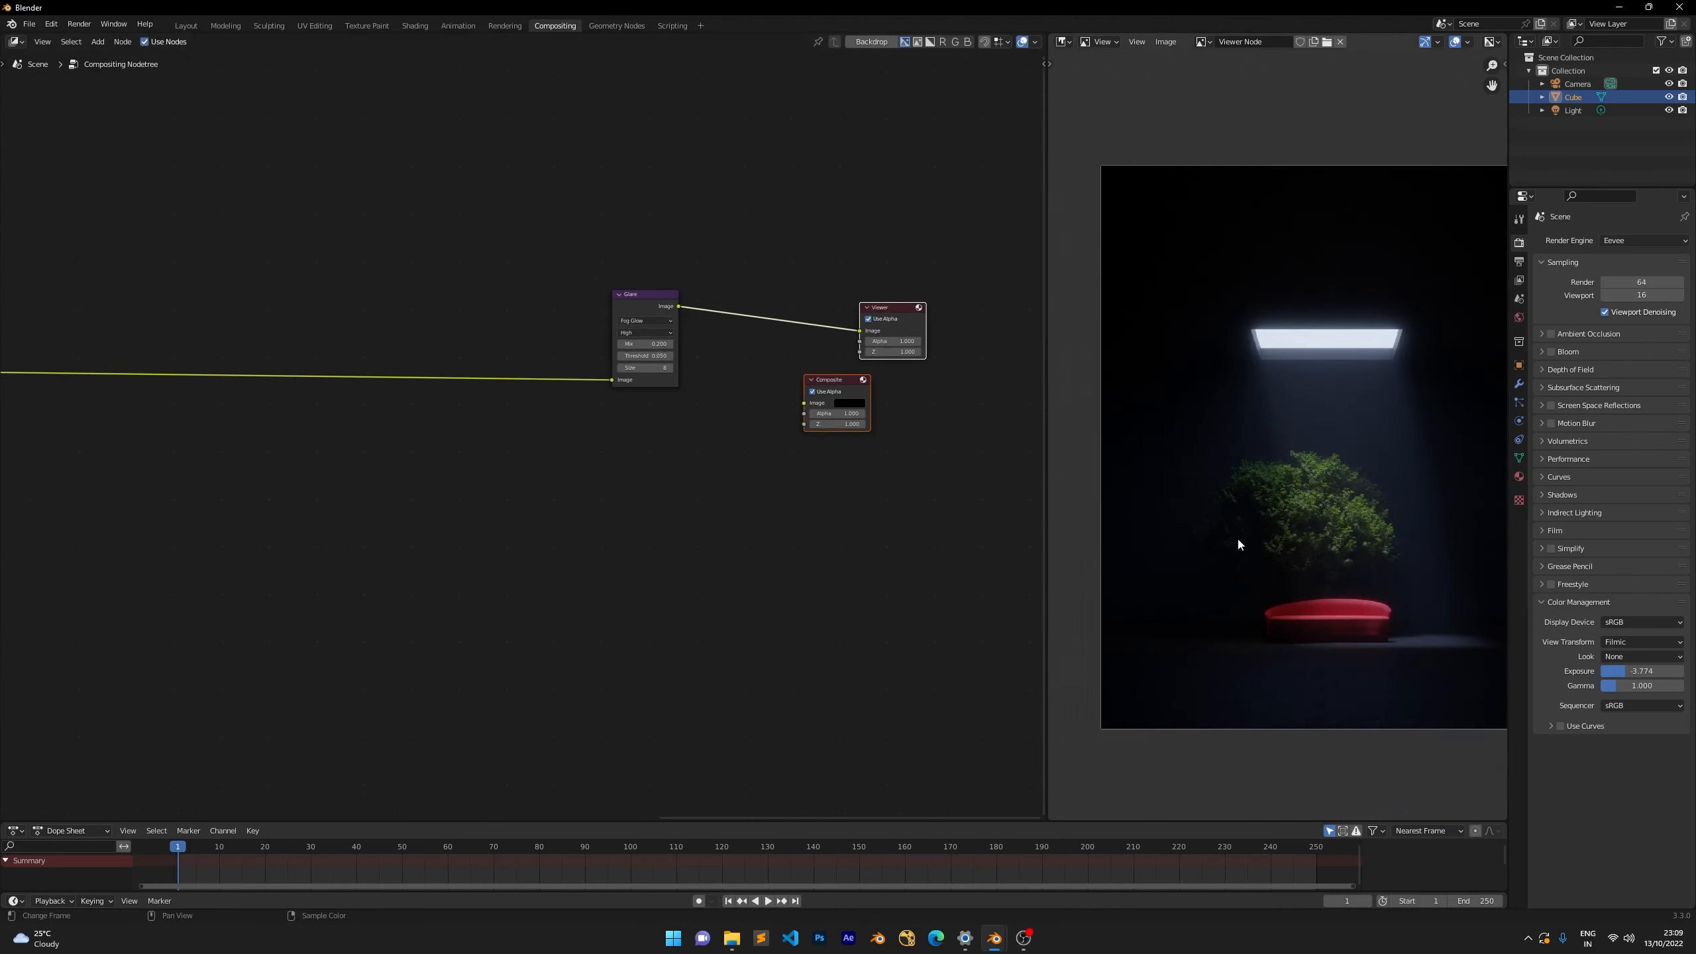
scroll(1238, 536, up, 2)
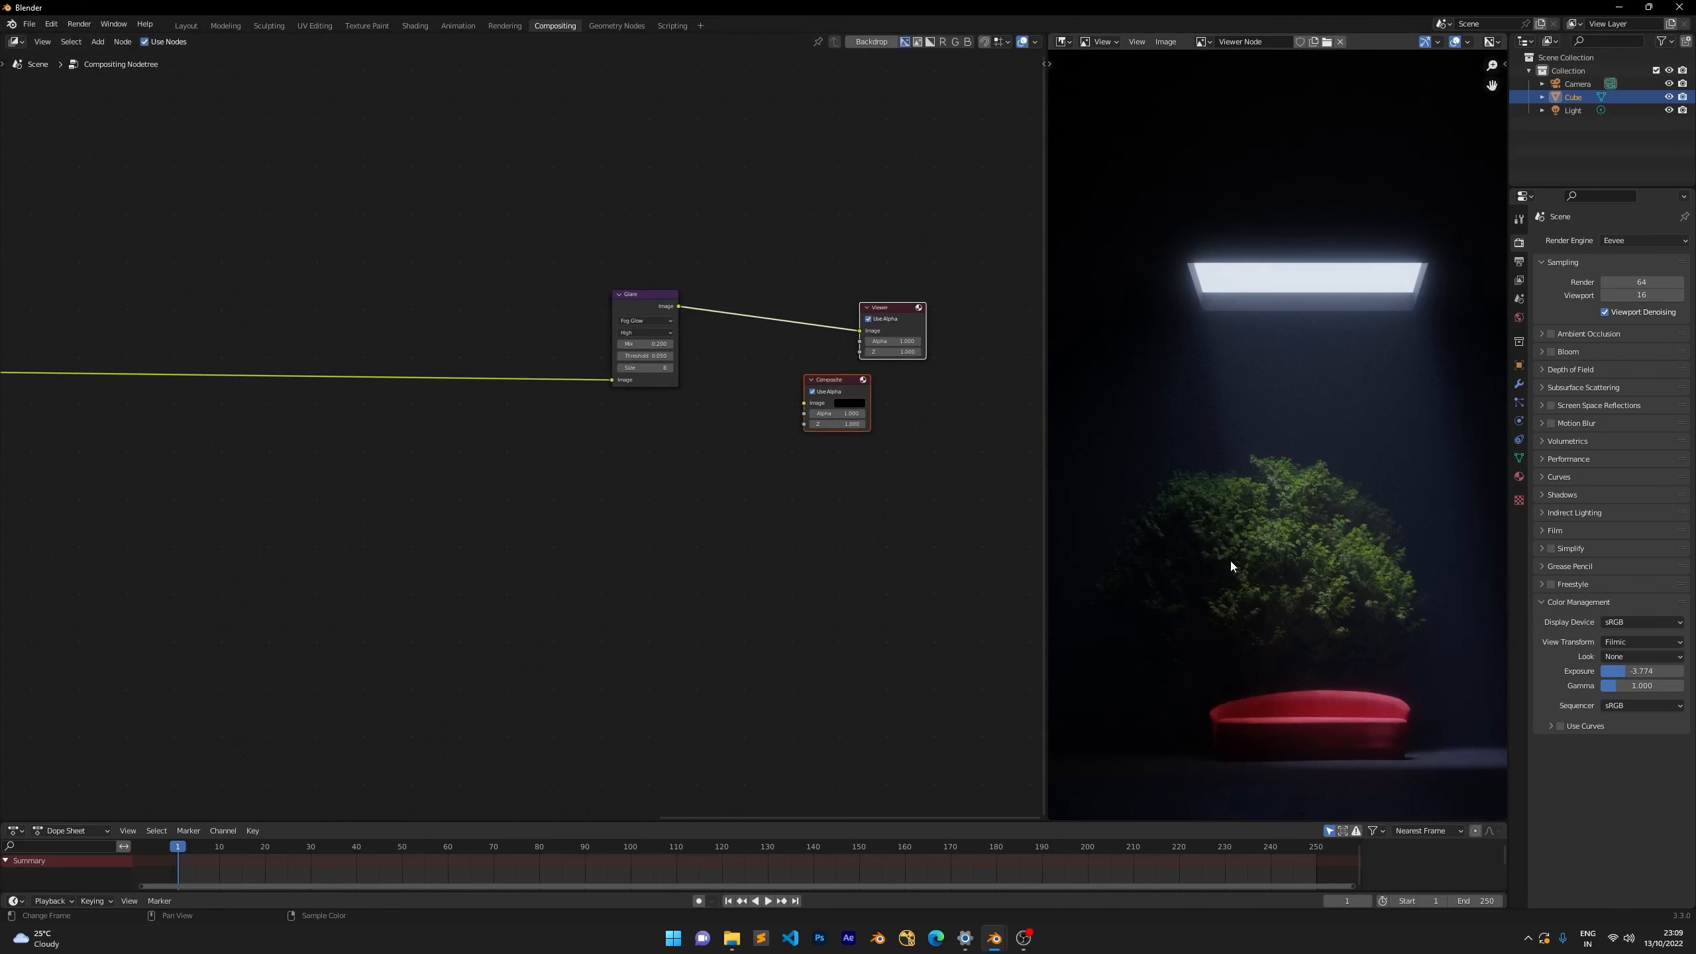
scroll(1231, 568, down, 1)
scroll(1230, 562, down, 1)
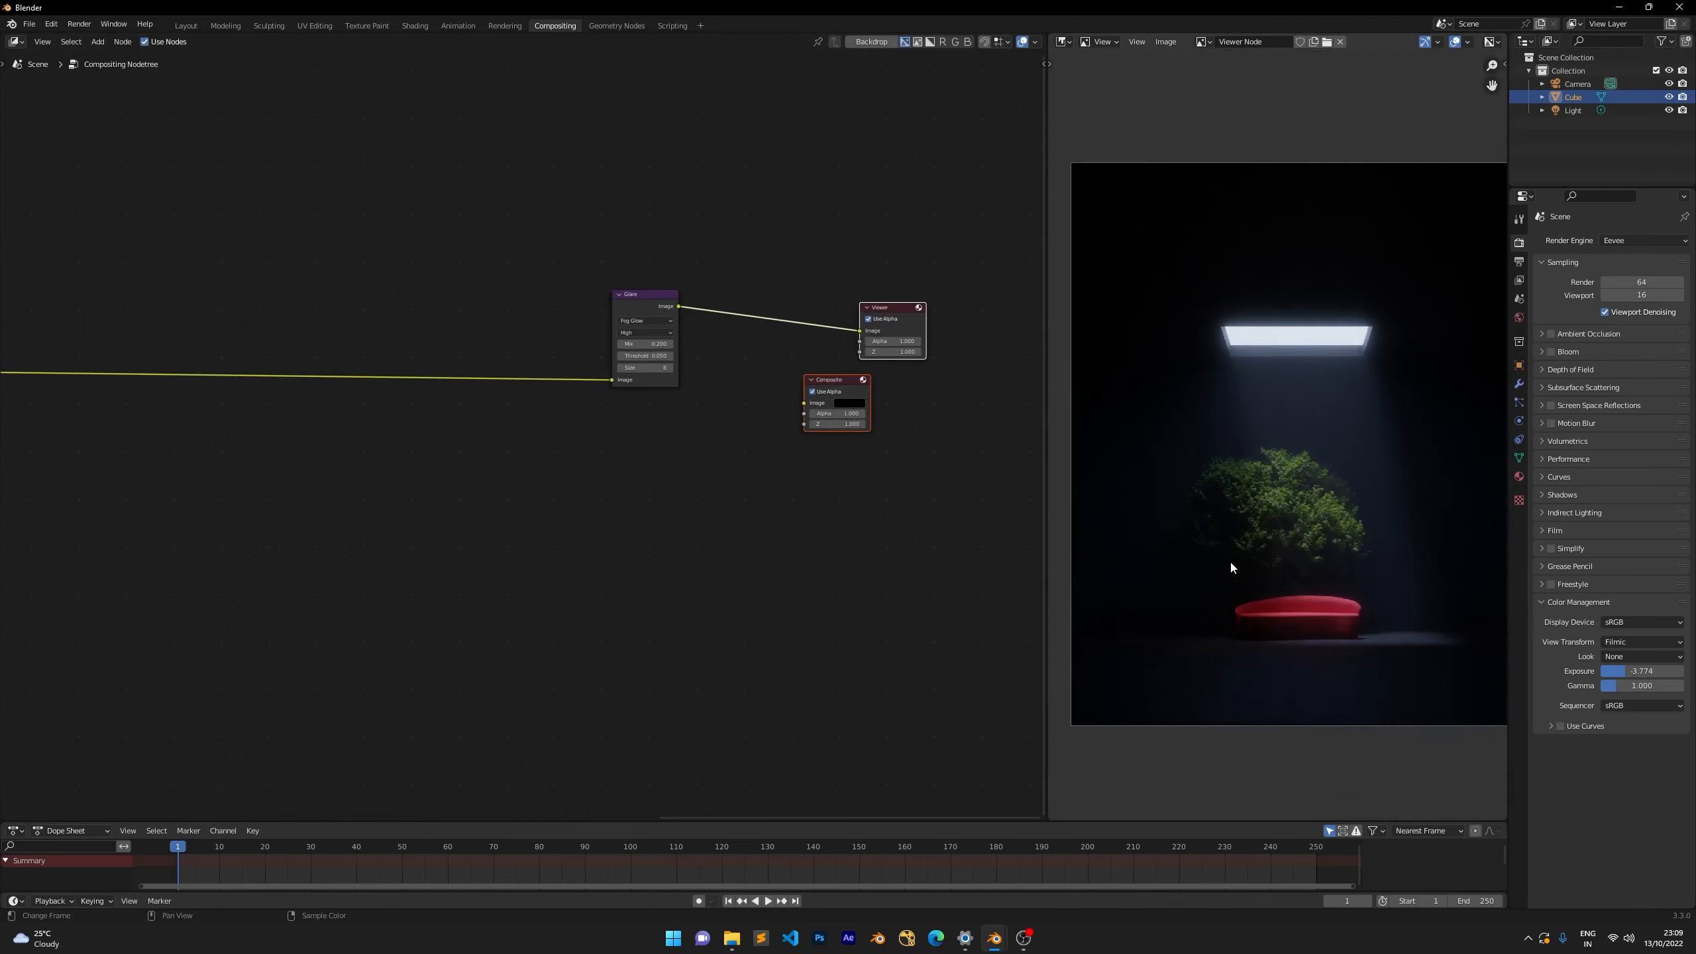
scroll(424, 544, down, 5)
middle_drag(424, 544, 707, 488)
scroll(701, 484, down, 5)
middle_drag(378, 516, 582, 501)
scroll(583, 501, down, 1)
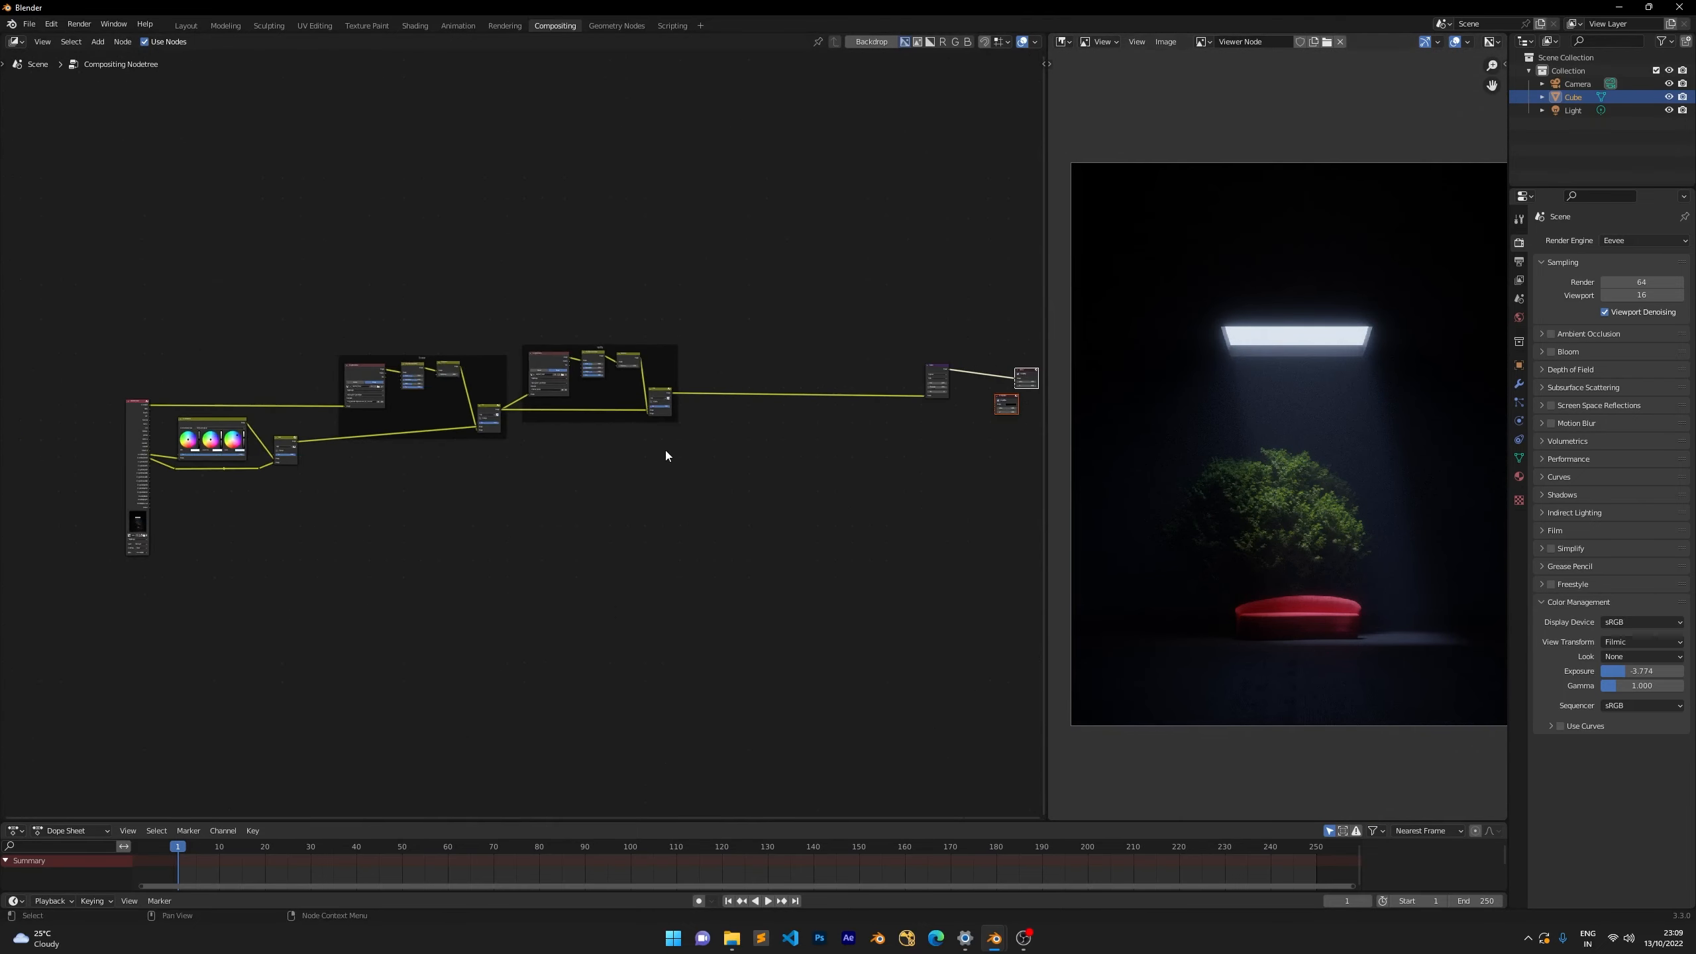
middle_drag(401, 587, 498, 571)
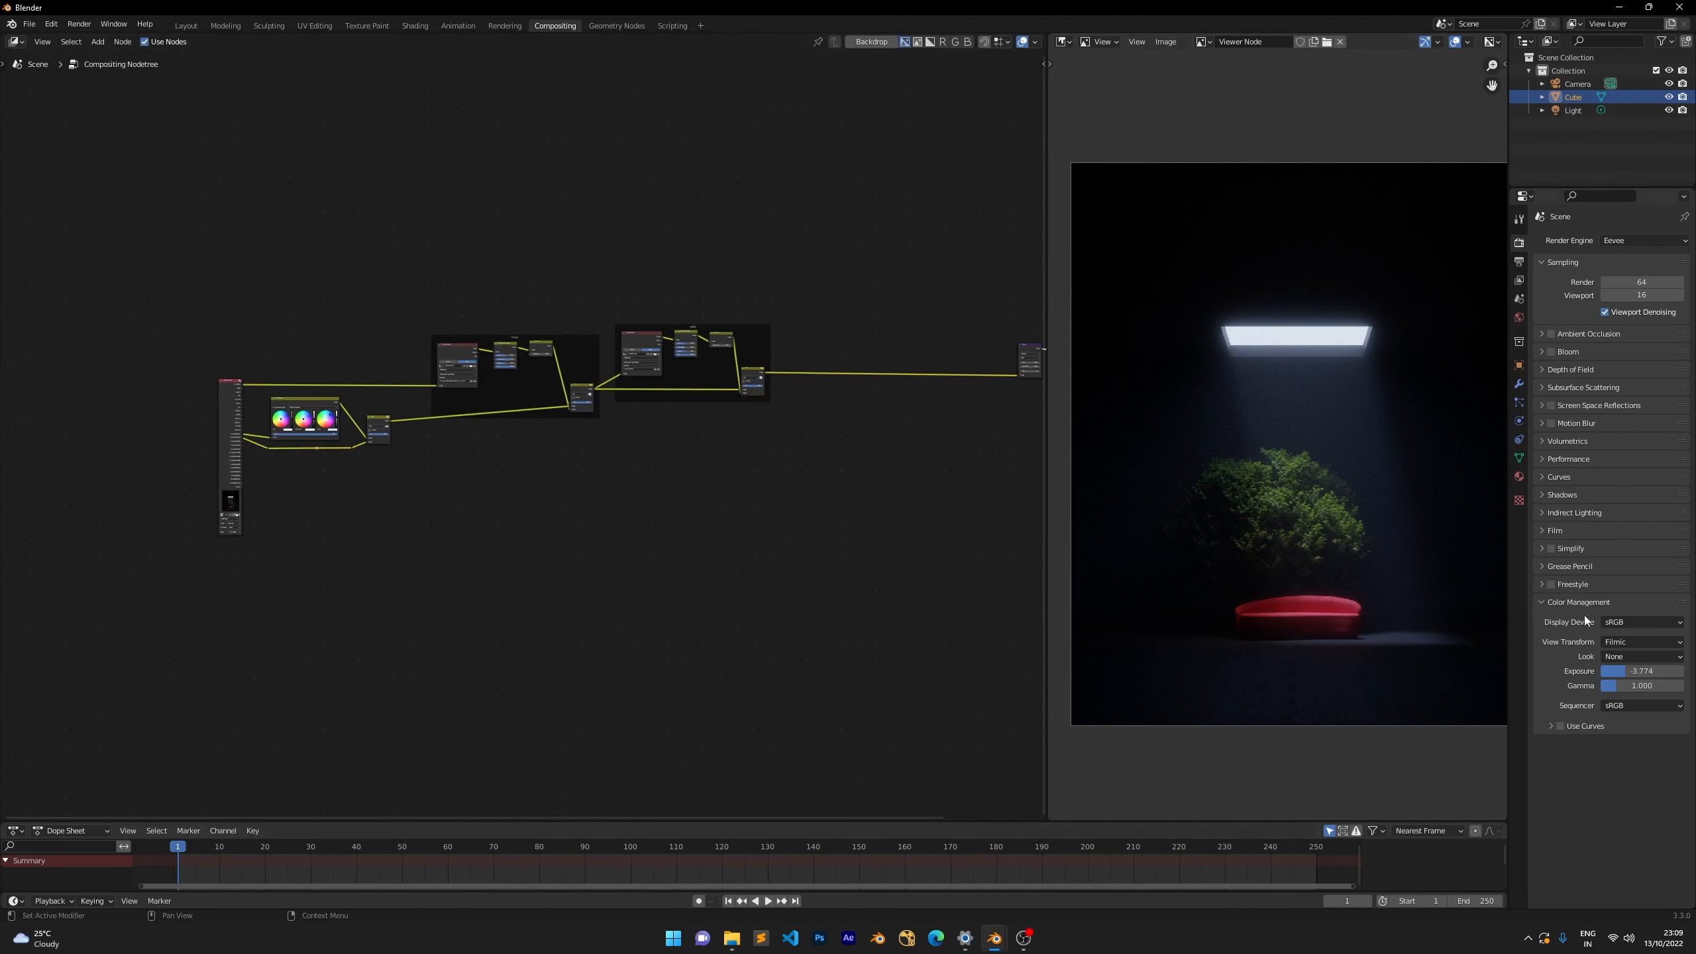
Create a new brush texture, keeping Image or Movie as its type.
click(1518, 500)
click(1586, 264)
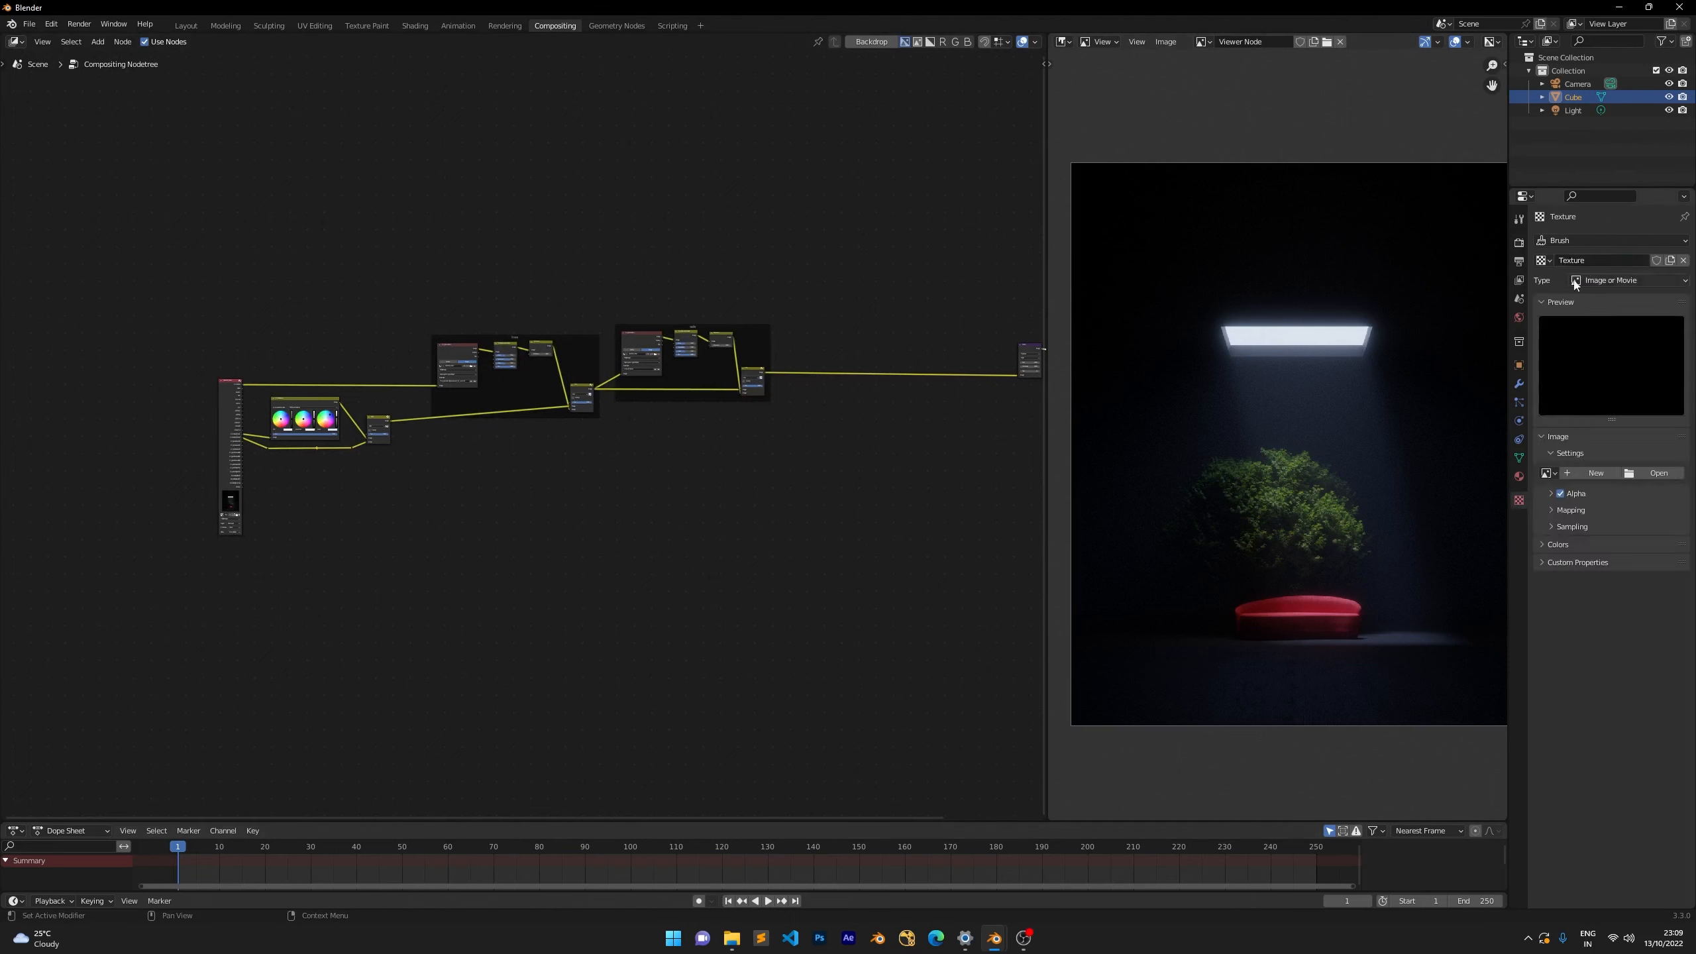
click(1608, 282)
click(1602, 284)
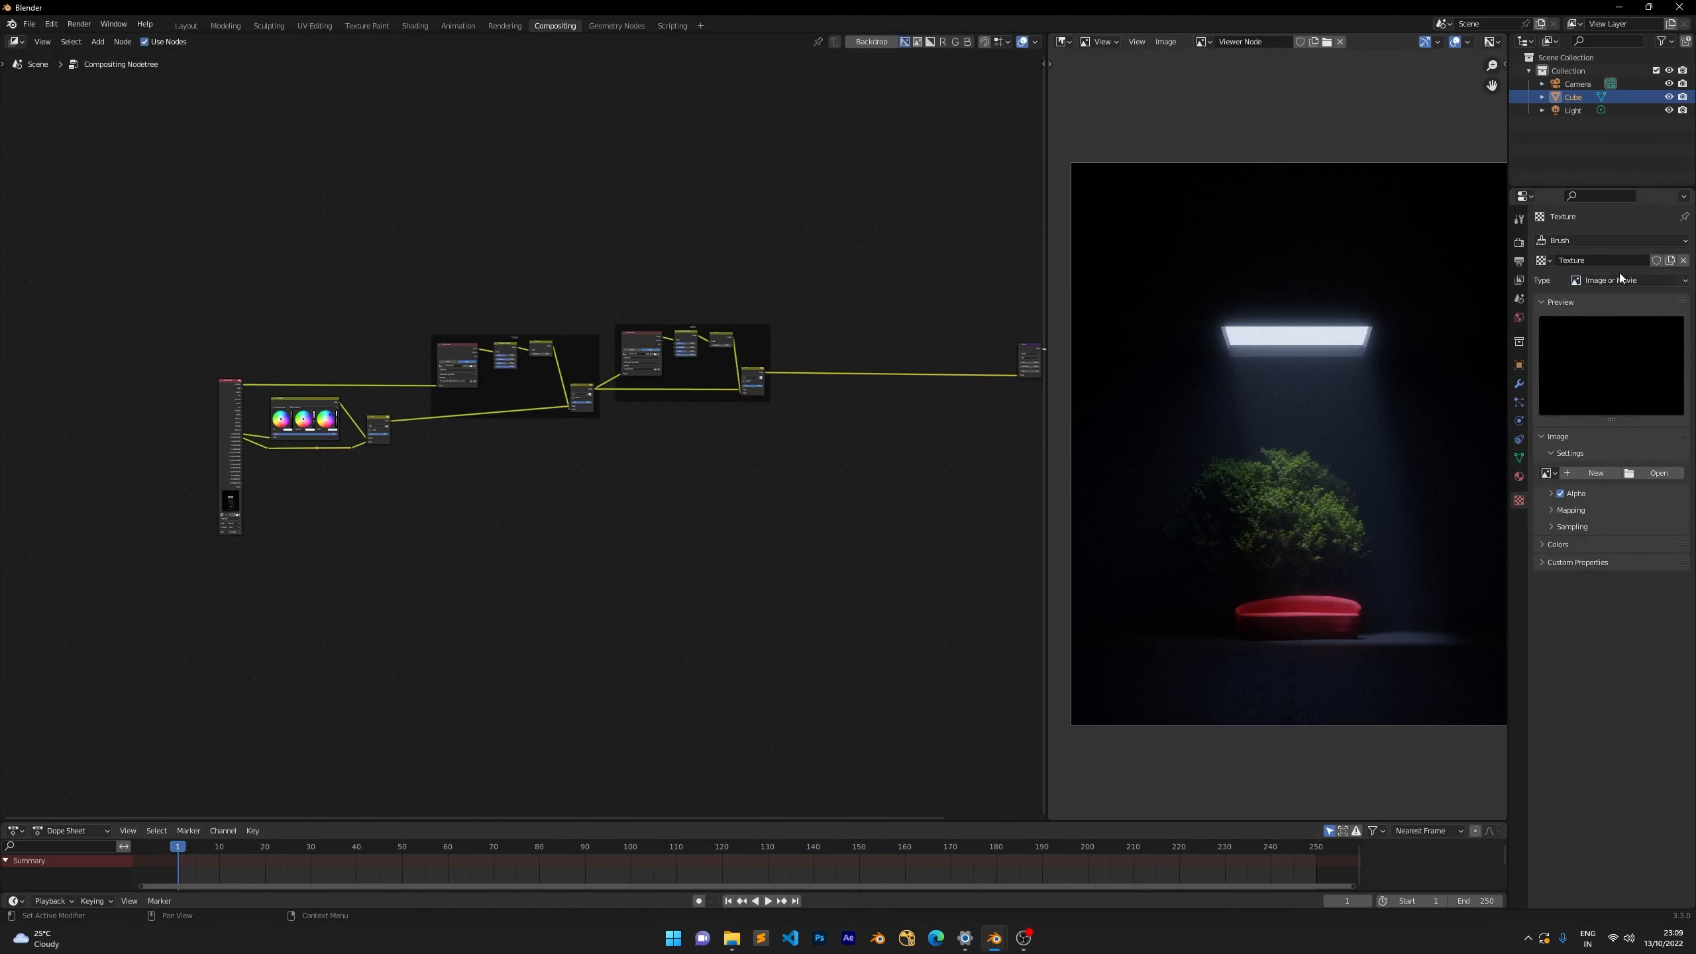
Load the dust particle JPG from the D:\STOCK IMAGES\DUST PARTICLES folder into the texture.
click(1660, 473)
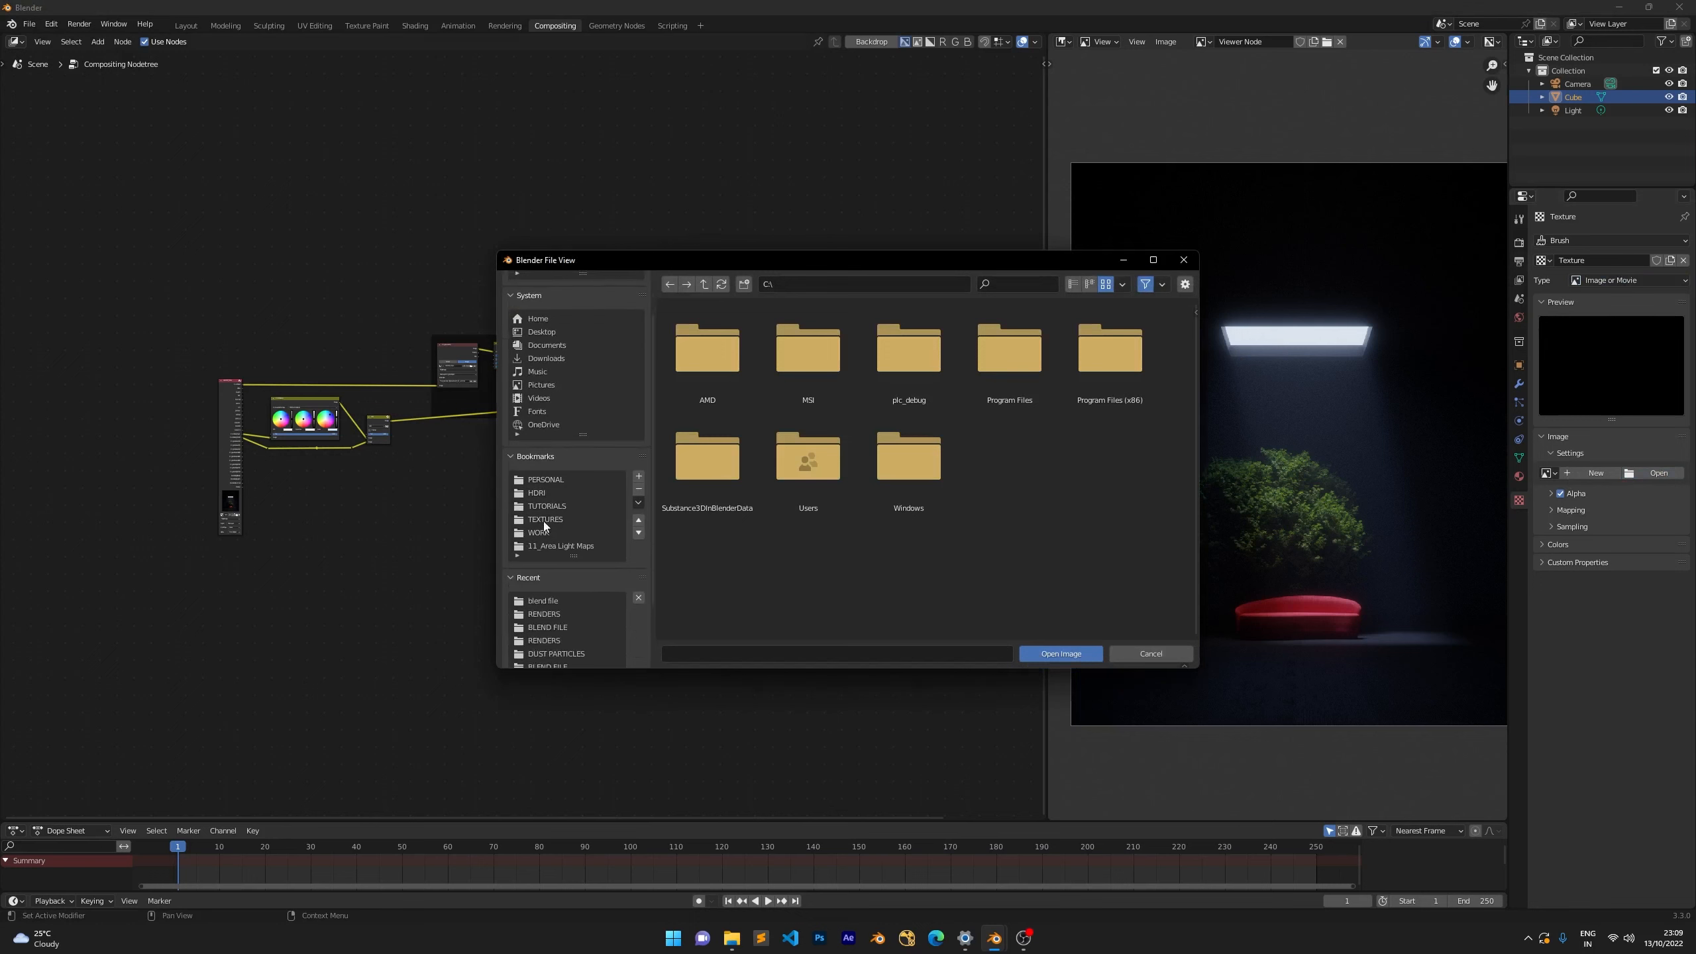
click(541, 479)
click(704, 285)
click(704, 285)
scroll(766, 414, down, 3)
double_click(905, 575)
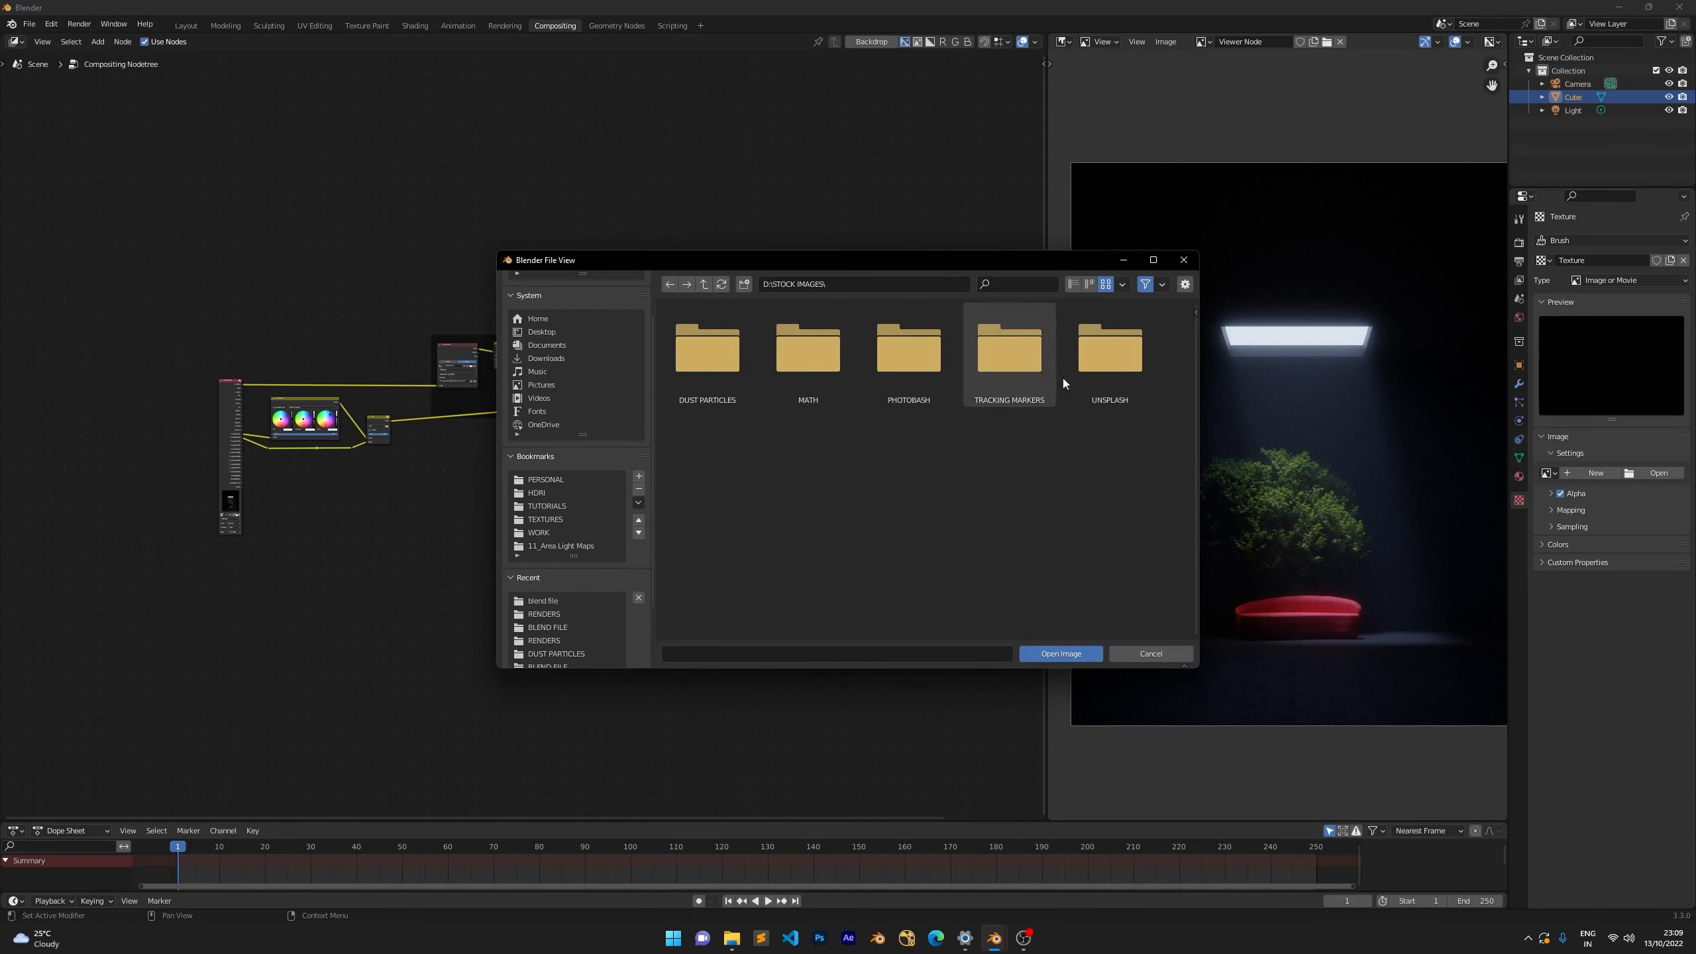
double_click(1074, 368)
drag(824, 464, 694, 334)
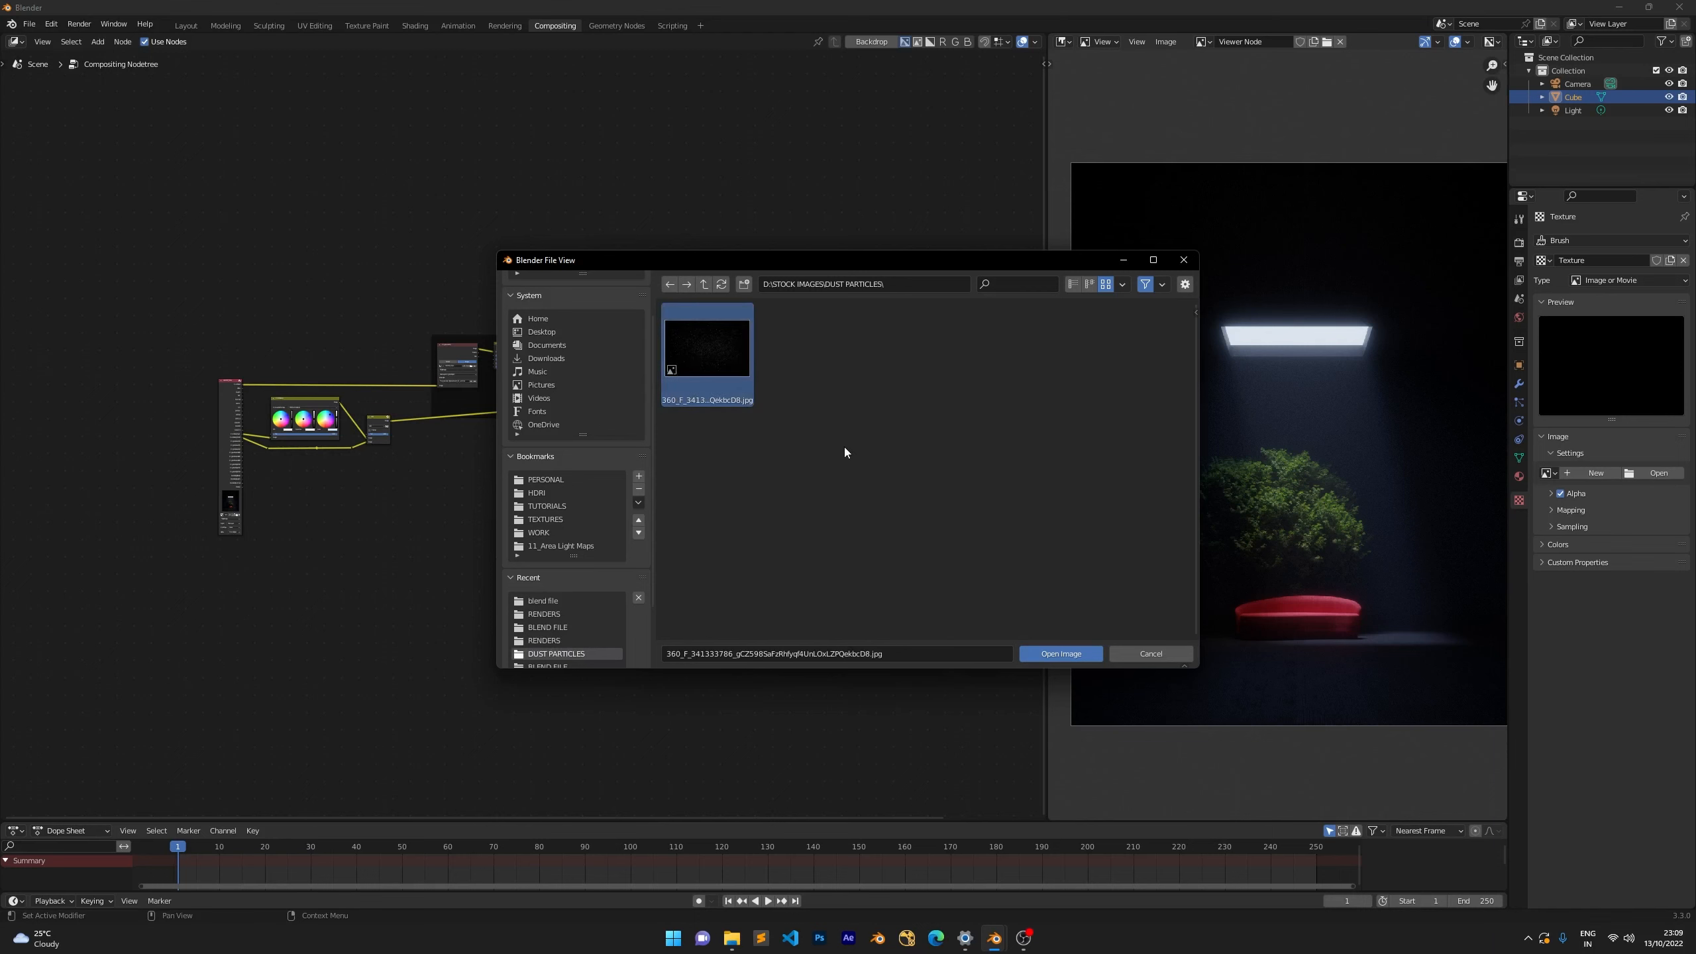
click(1036, 657)
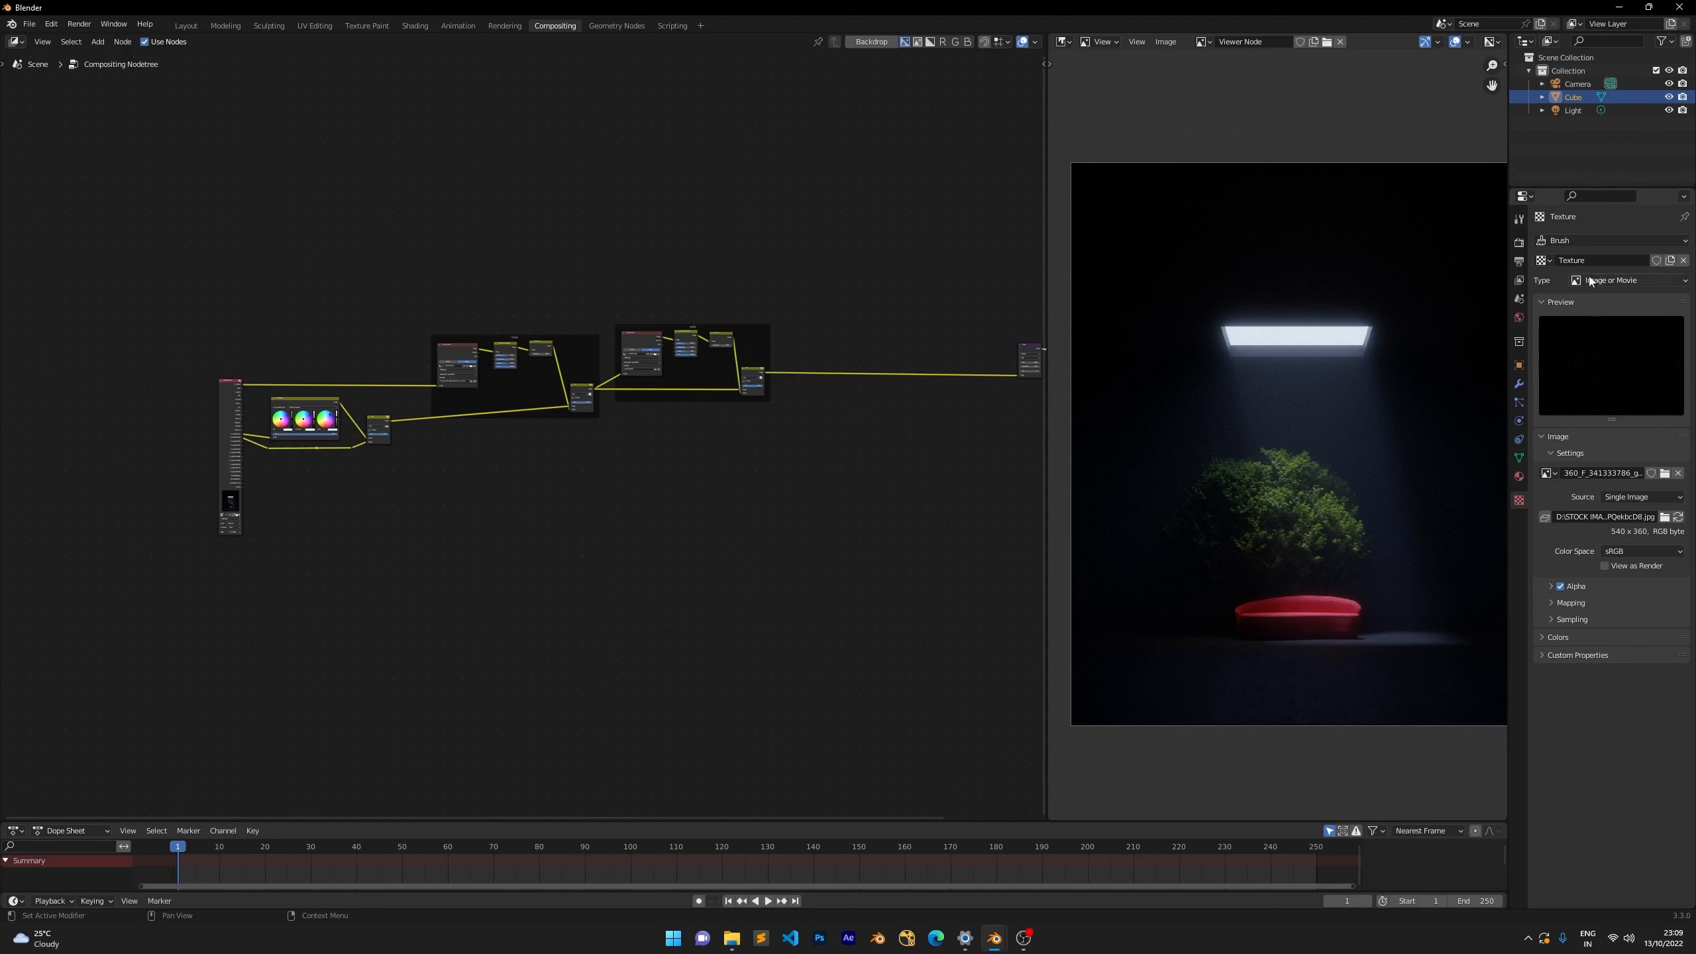
Rename the texture as dust.
scroll(700, 475, up, 1)
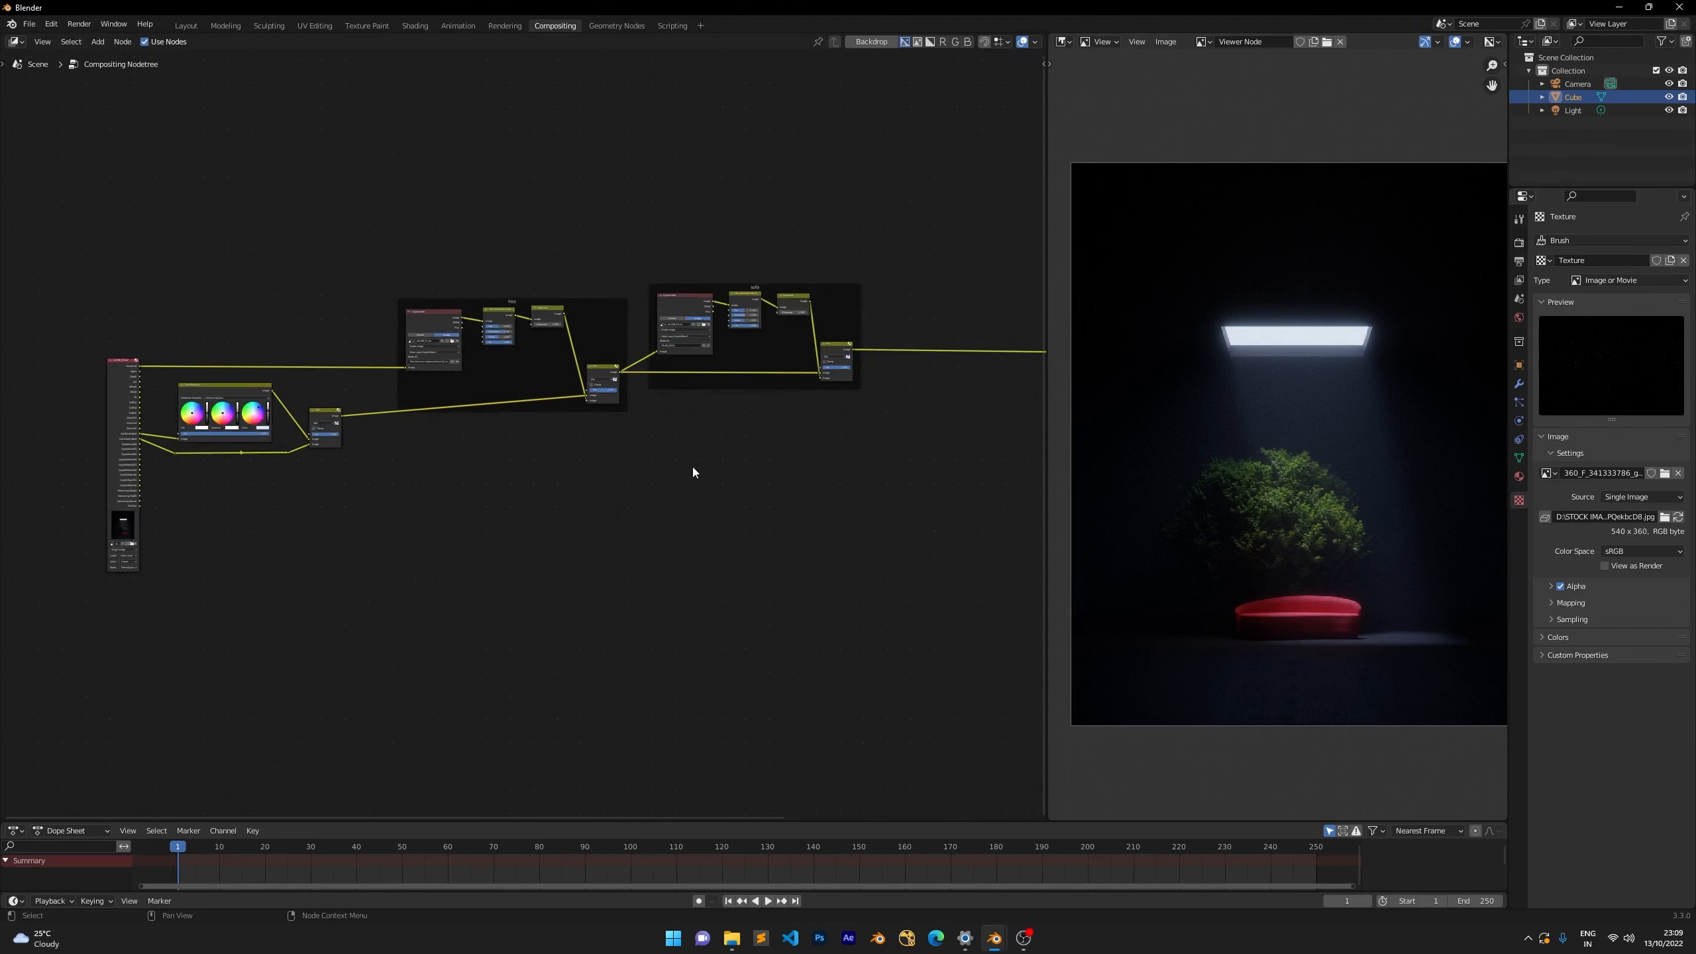
click(1580, 264)
text(dust)
key(Return)
Add a Texture node to the compositing tree, below and beside the sofa frame.
scroll(1221, 311, up, 2)
scroll(1233, 401, down, 1)
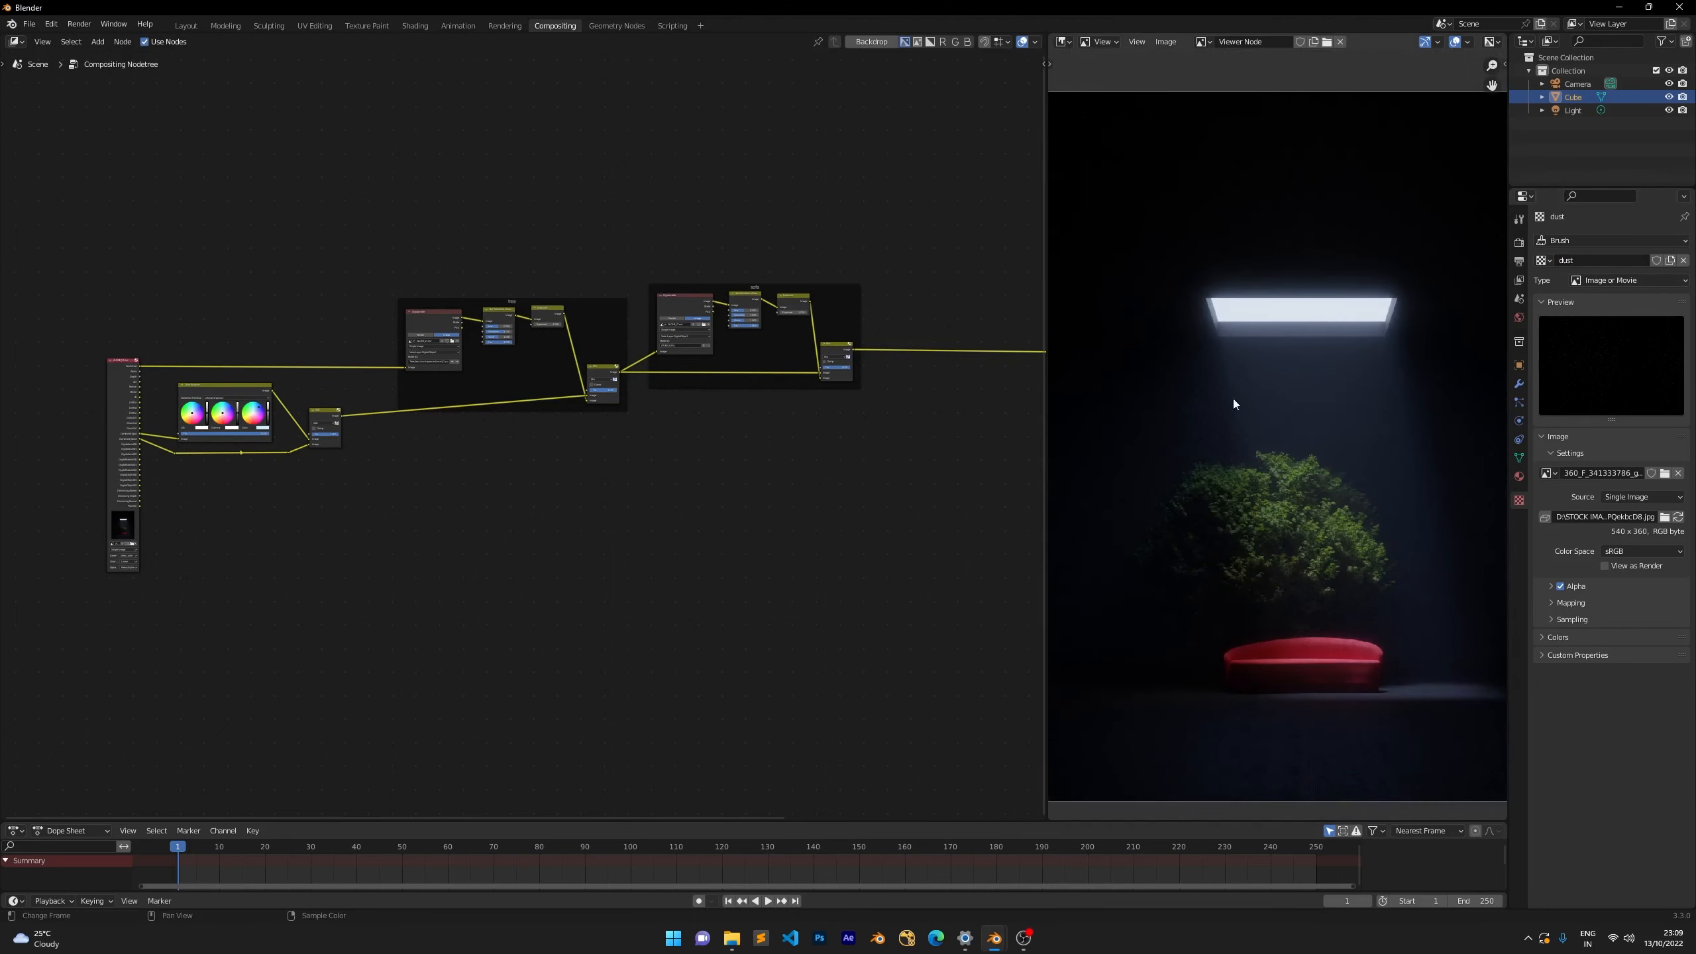
scroll(1266, 383, up, 2)
scroll(1254, 321, down, 2)
middle_drag(860, 380, 582, 363)
scroll(620, 420, up, 1)
key(shift+a)
click(619, 444)
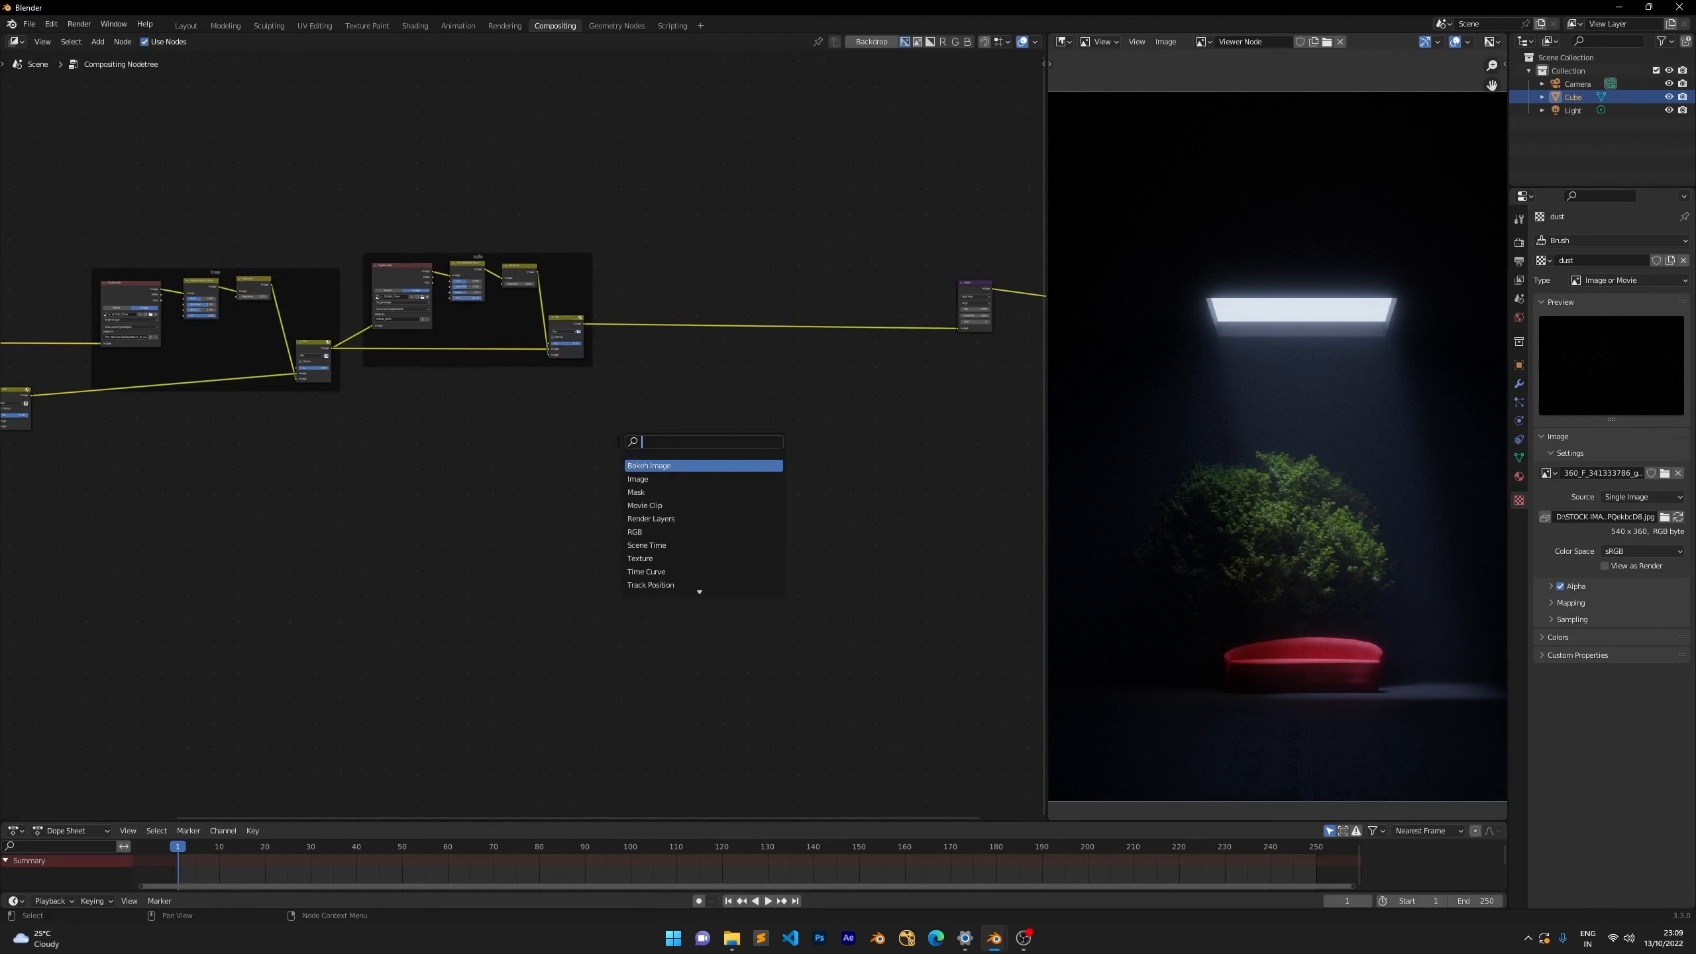
text(tex)
key(Return)
click(596, 435)
scroll(597, 435, up, 3)
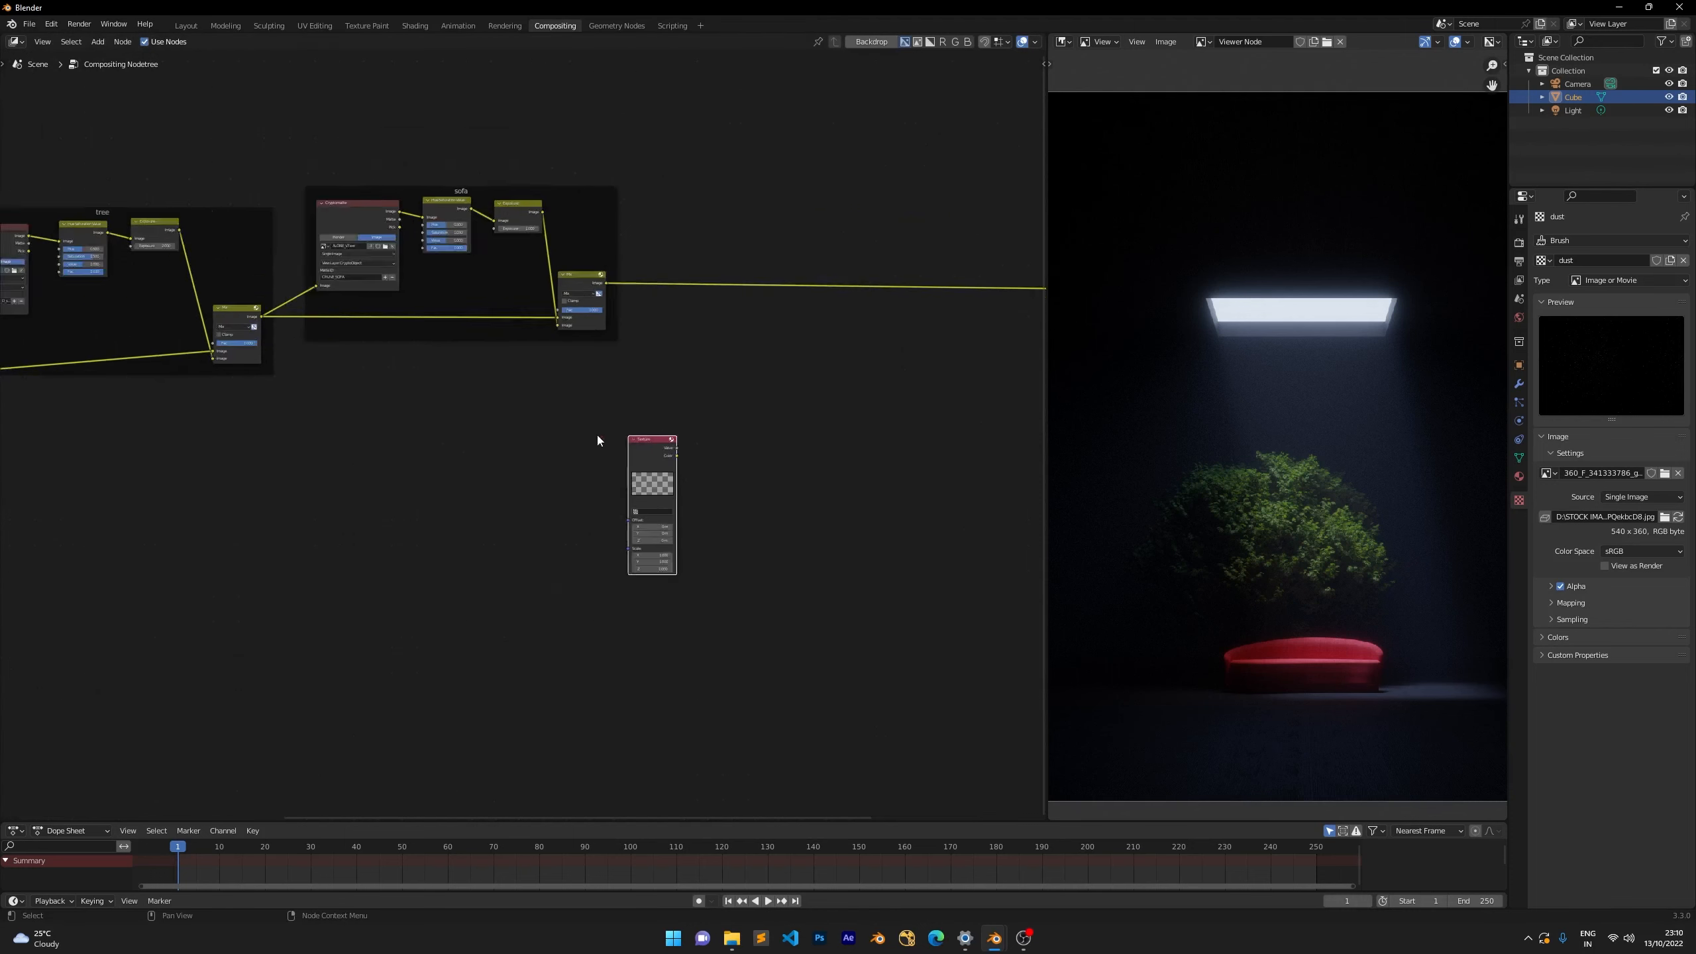
Assign the dust texture to the Texture node and preview its Color output in the viewer.
click(607, 481)
click(605, 500)
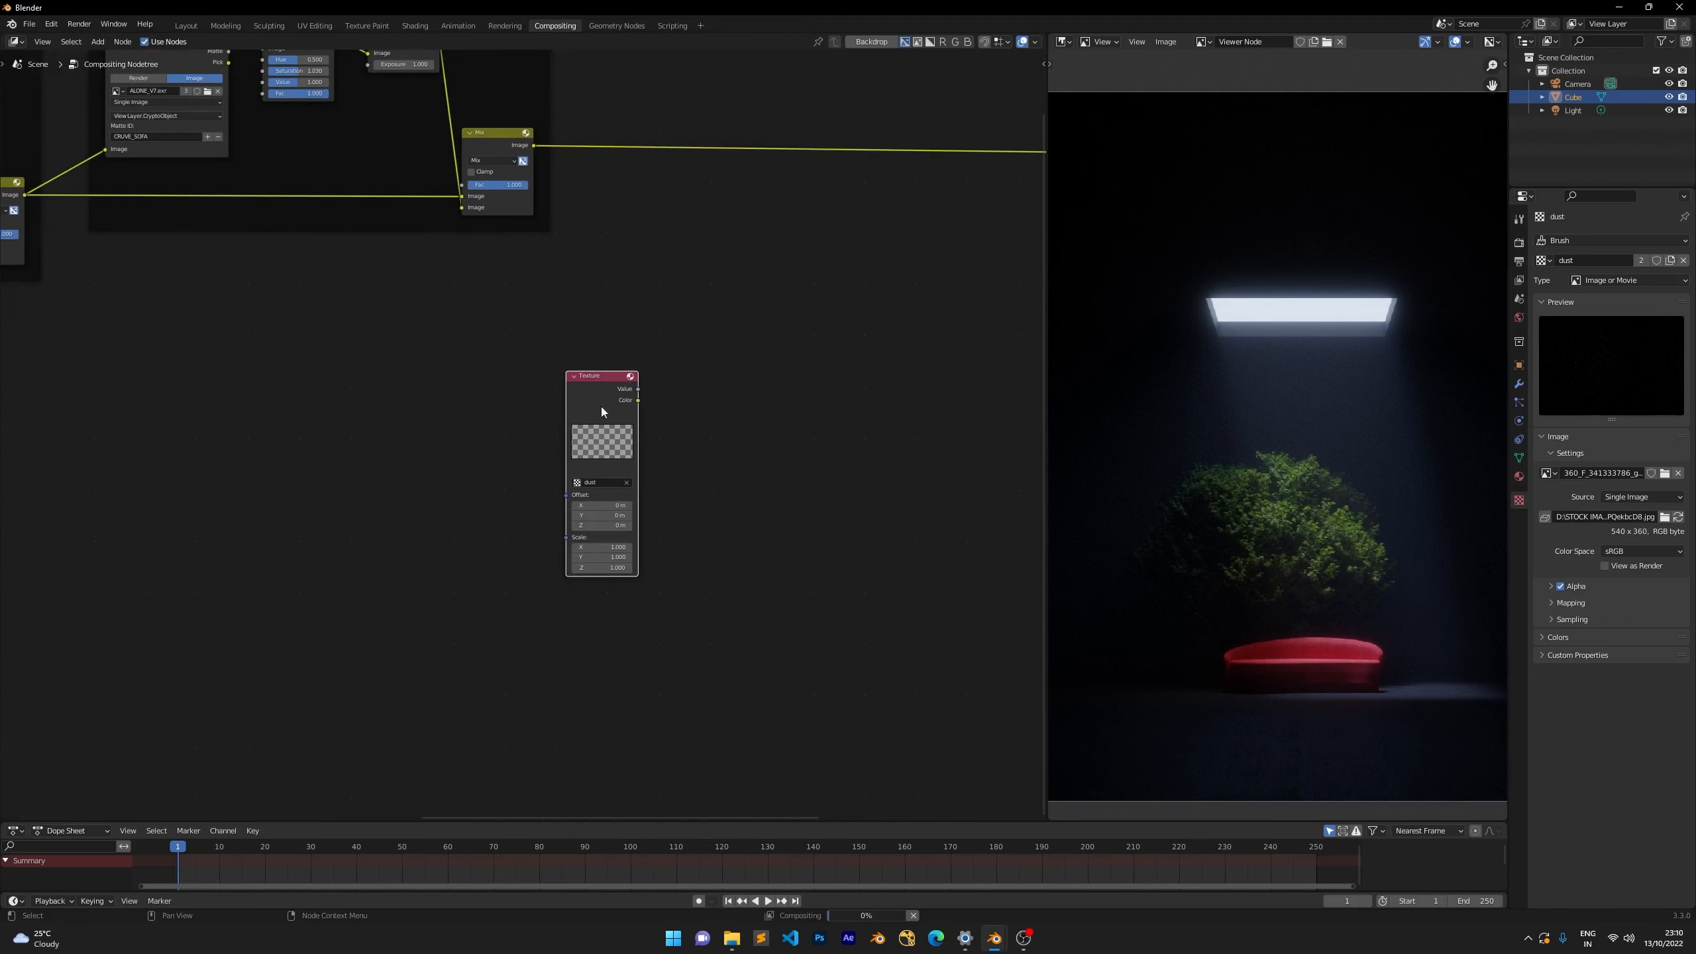
scroll(586, 347, up, 1)
scroll(584, 348, up, 3)
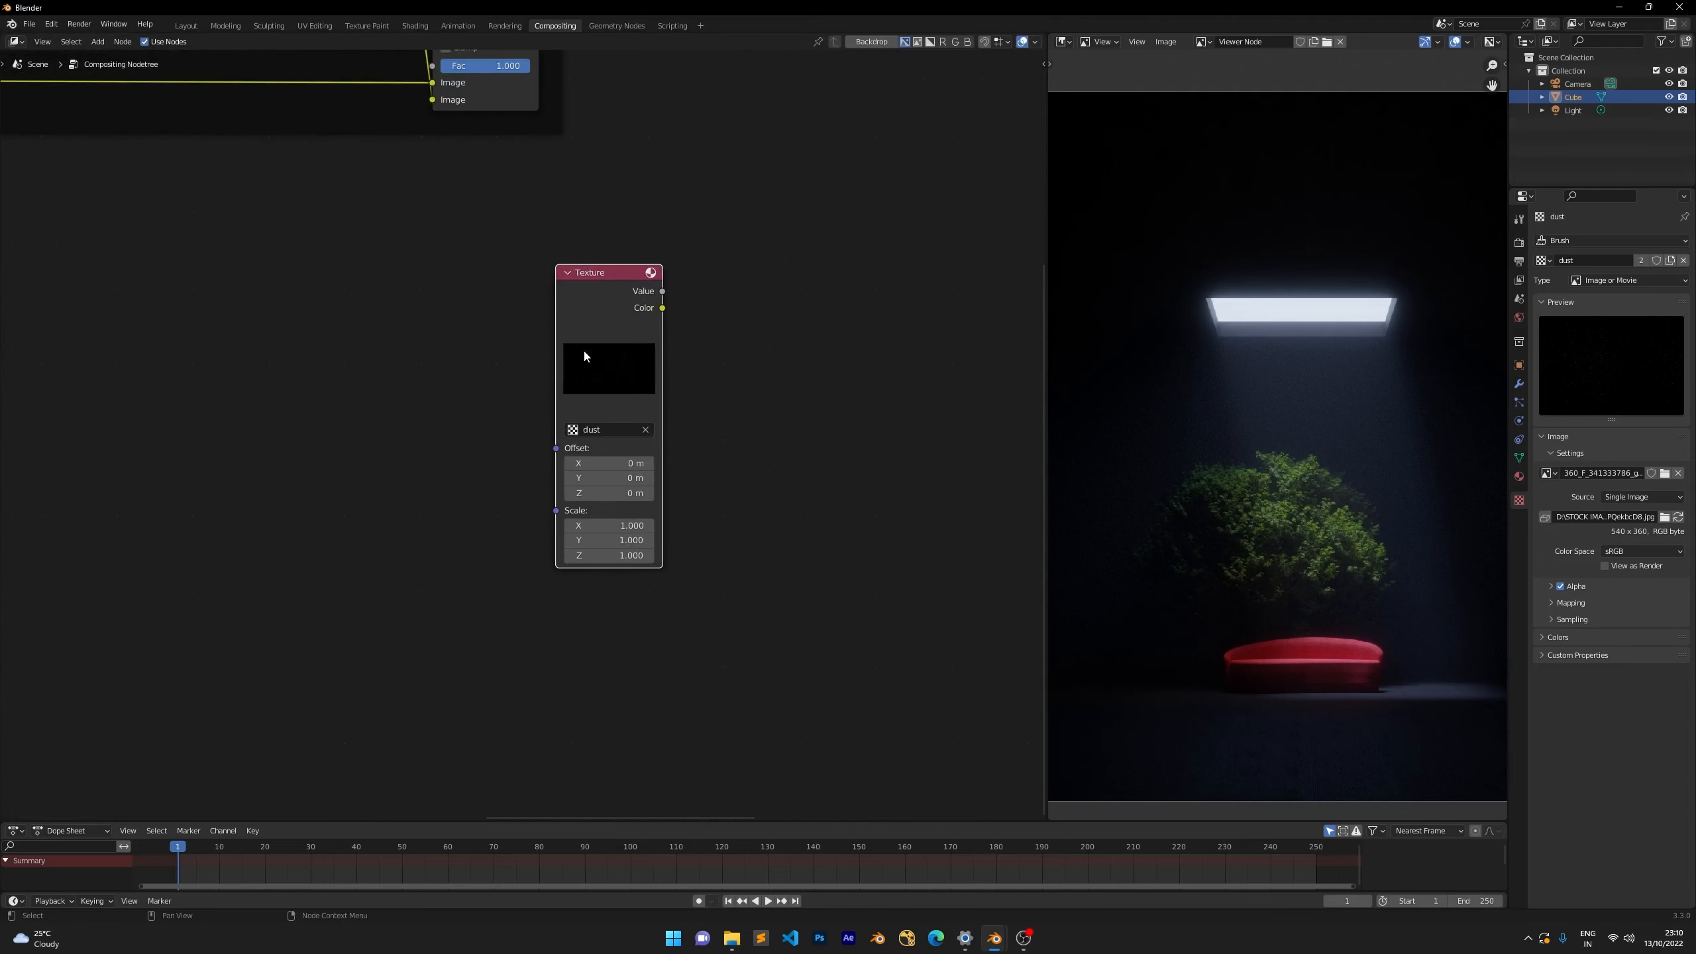
drag(585, 286, 549, 285)
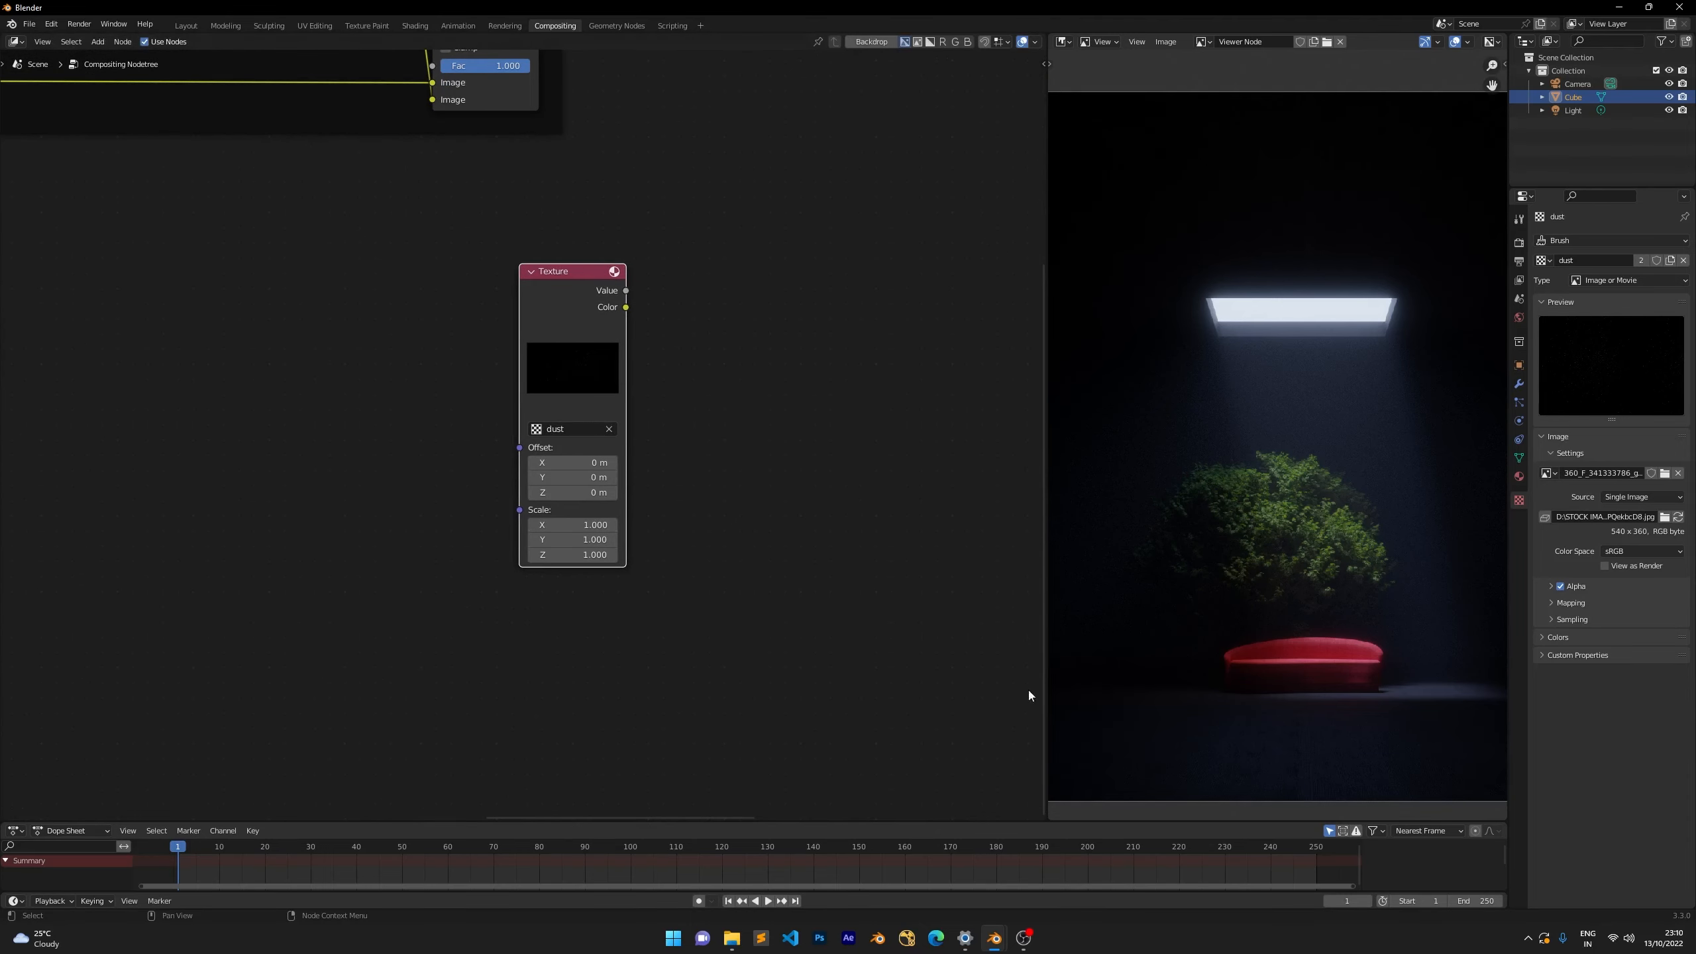
ctrl+shift+click(581, 300)
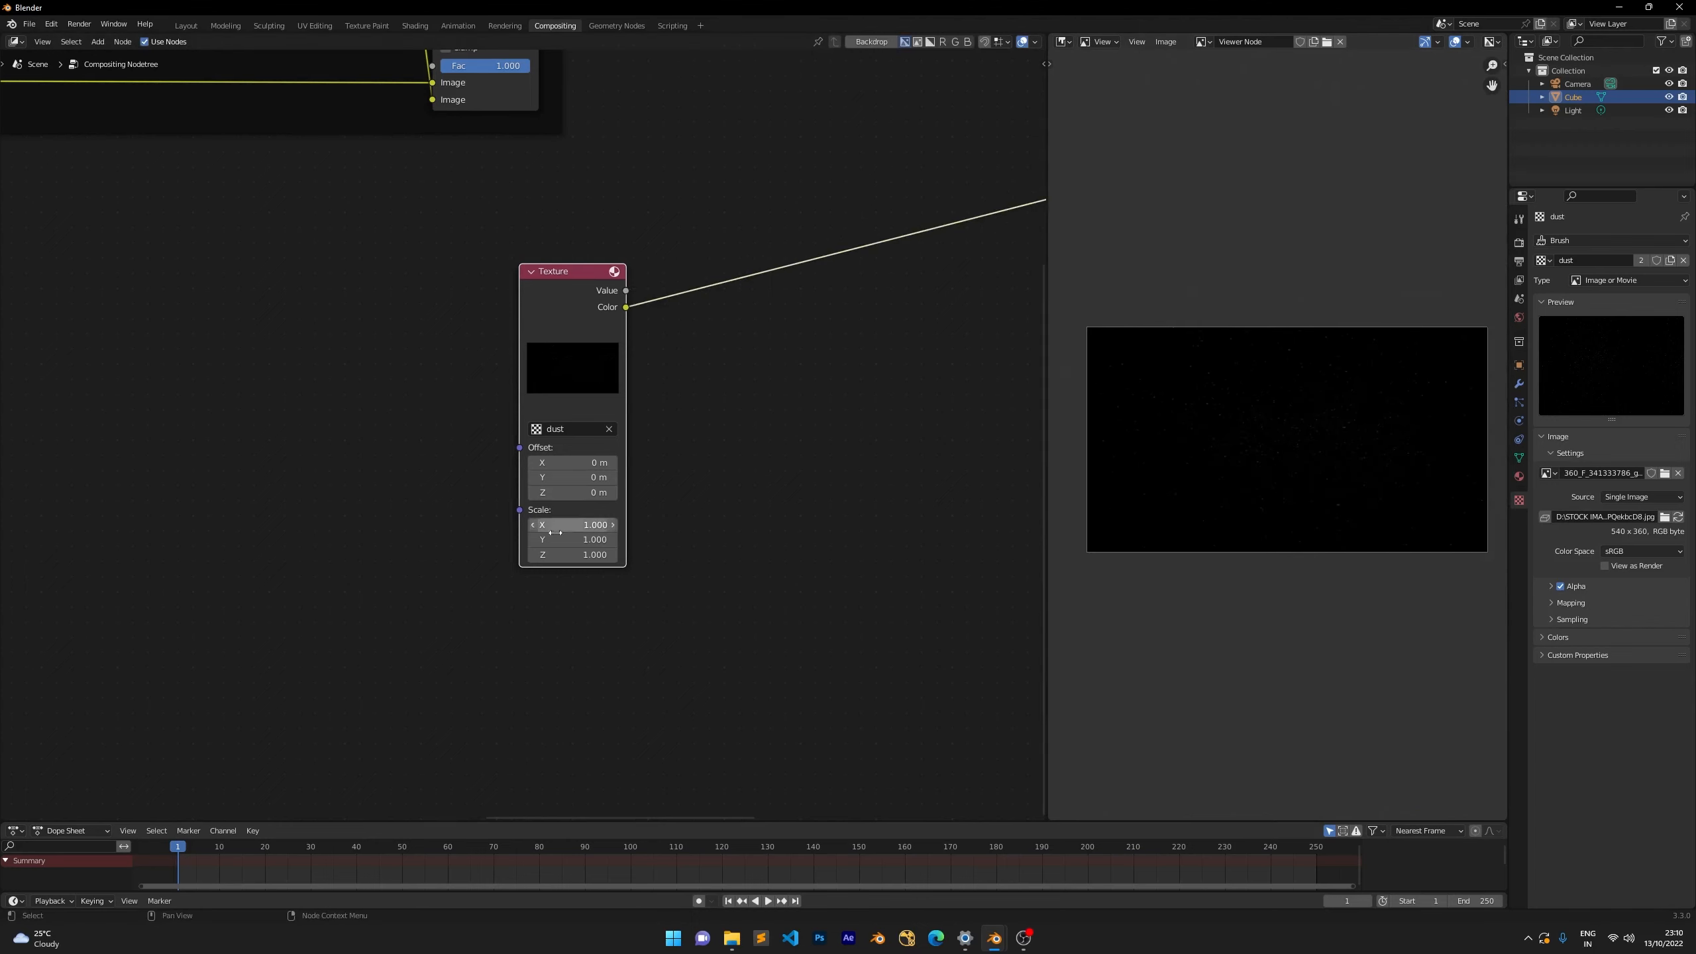
Set the Texture node's Scale to 2 on X, Y and Z and check the dust in the viewer.
drag(566, 525, 568, 556)
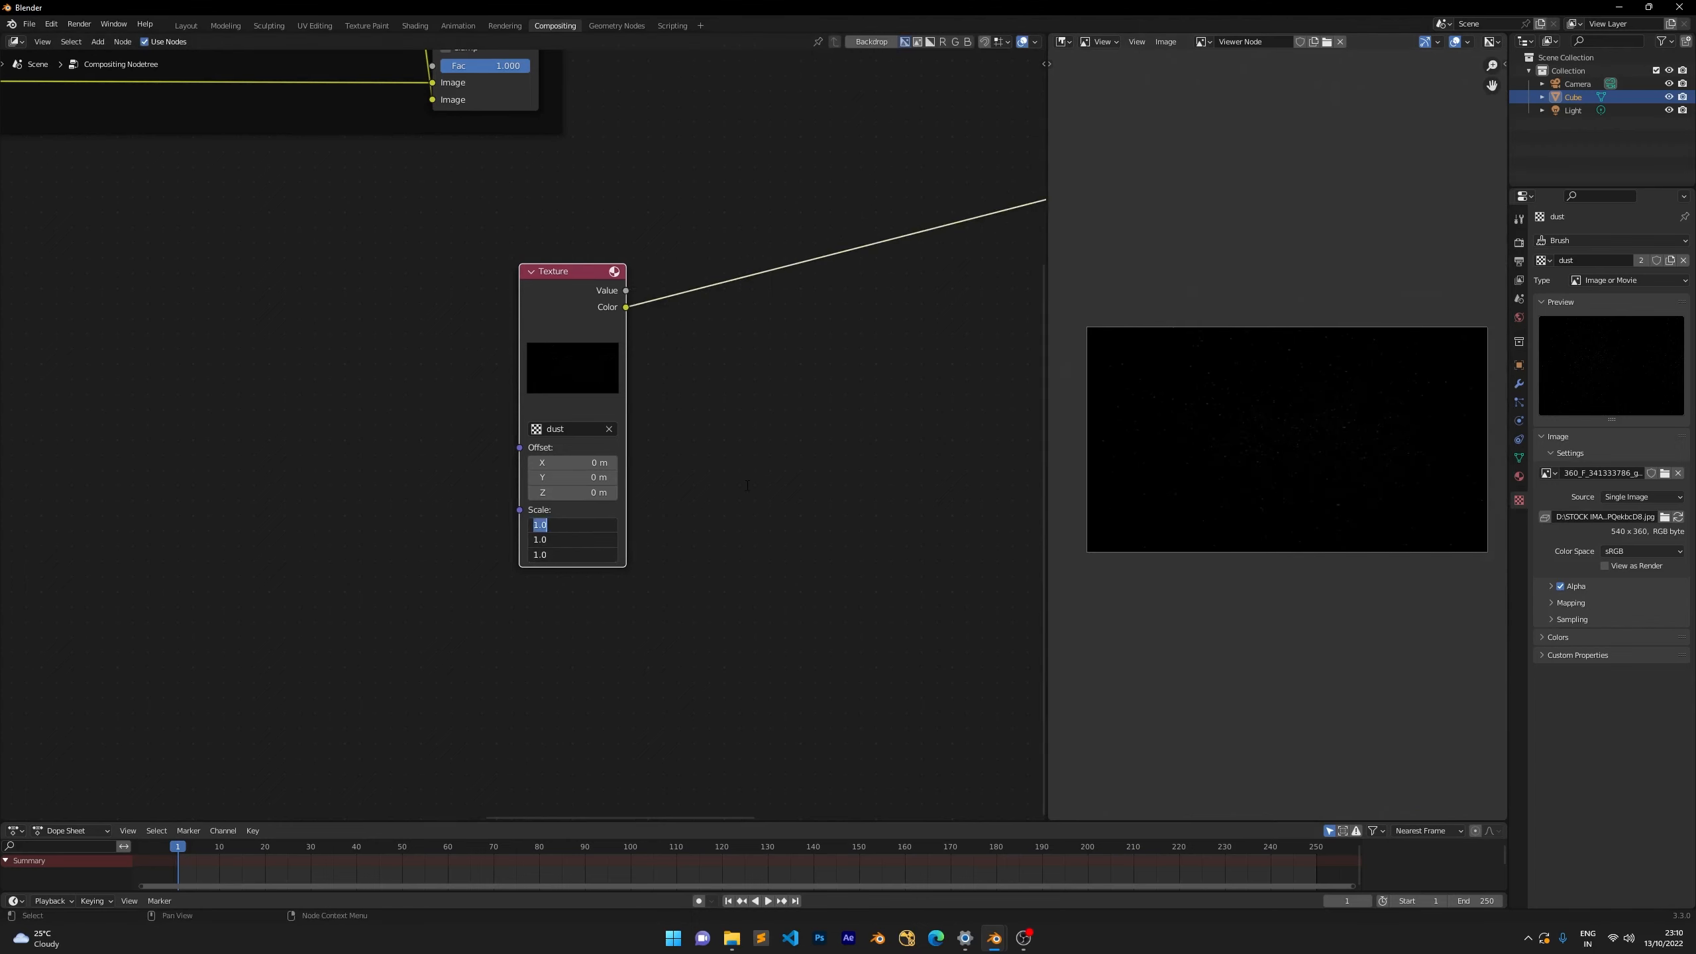
text(2)
key(Return)
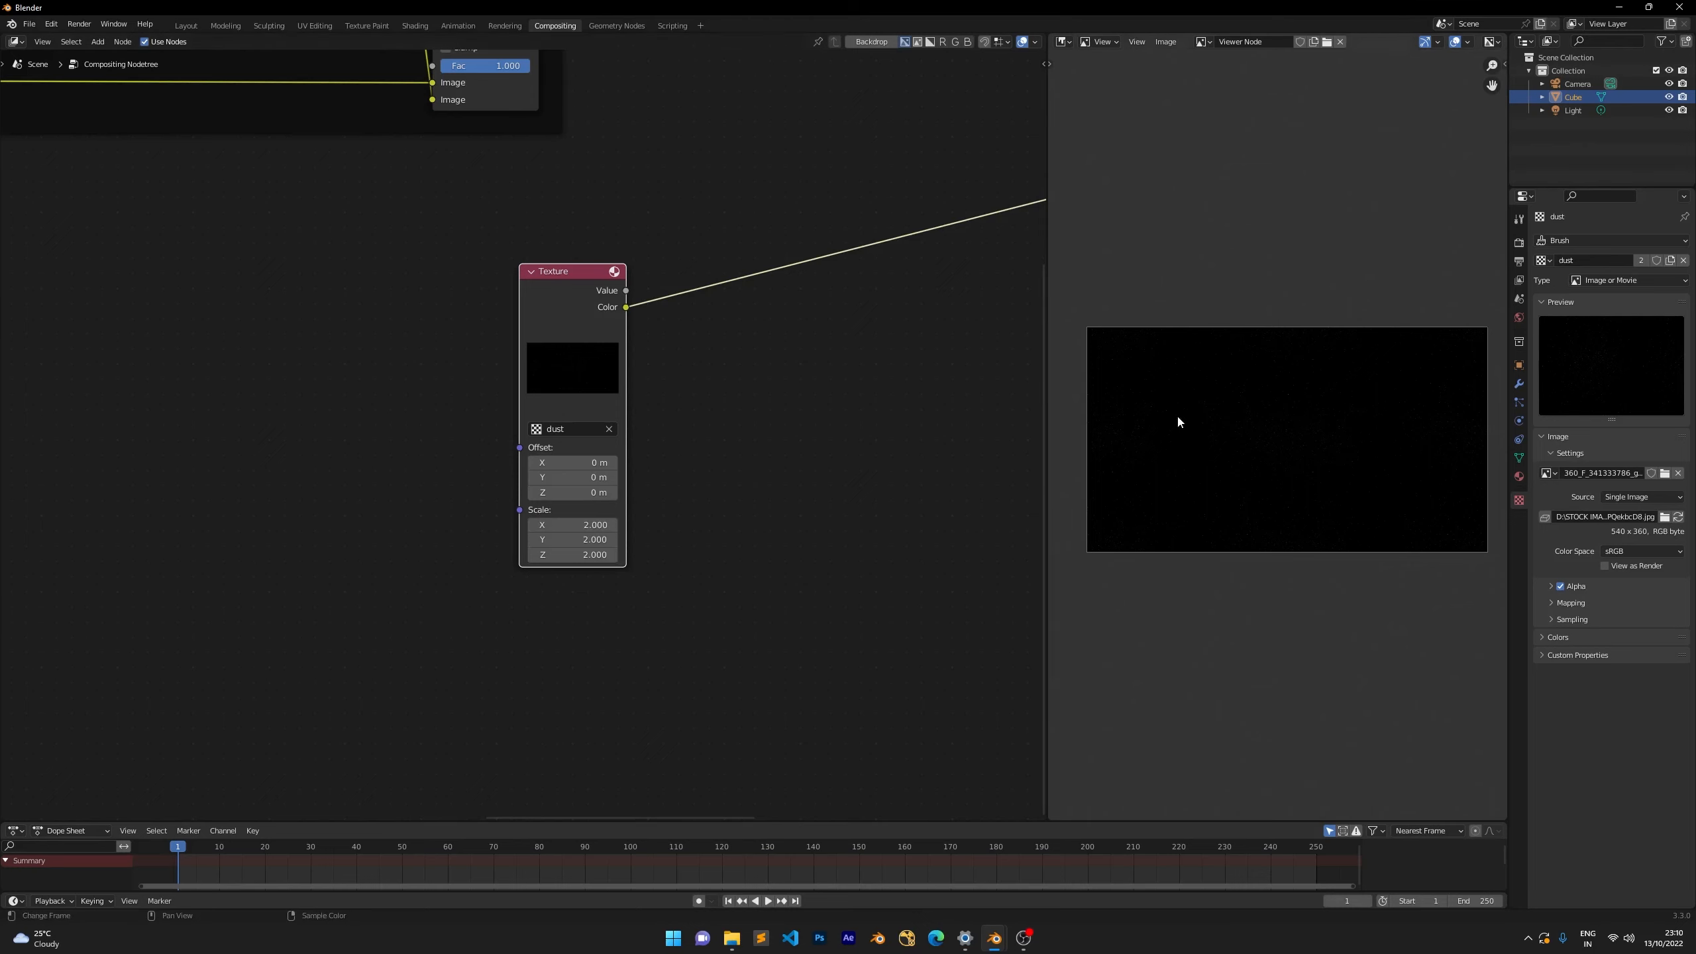
scroll(1176, 414, up, 1)
scroll(1201, 311, down, 1)
scroll(861, 267, down, 2)
Set the scene's output resolution to 1080 px wide by 1350 px high.
click(1519, 244)
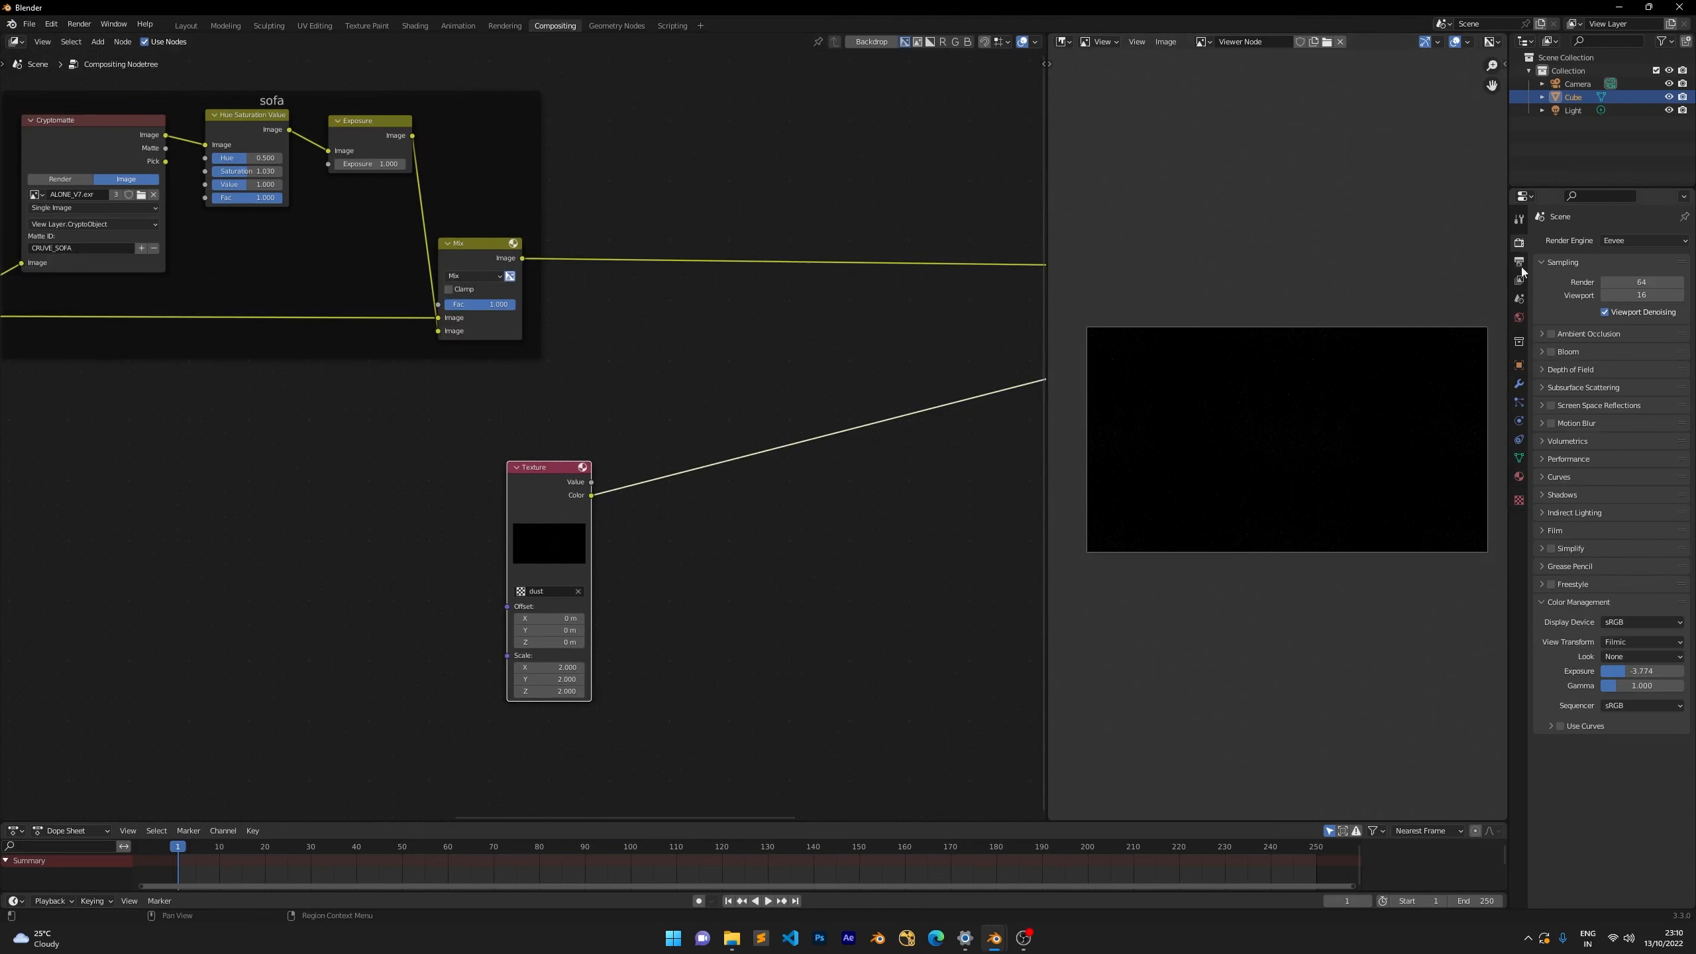
click(1519, 262)
double_click(1642, 257)
text(1080)
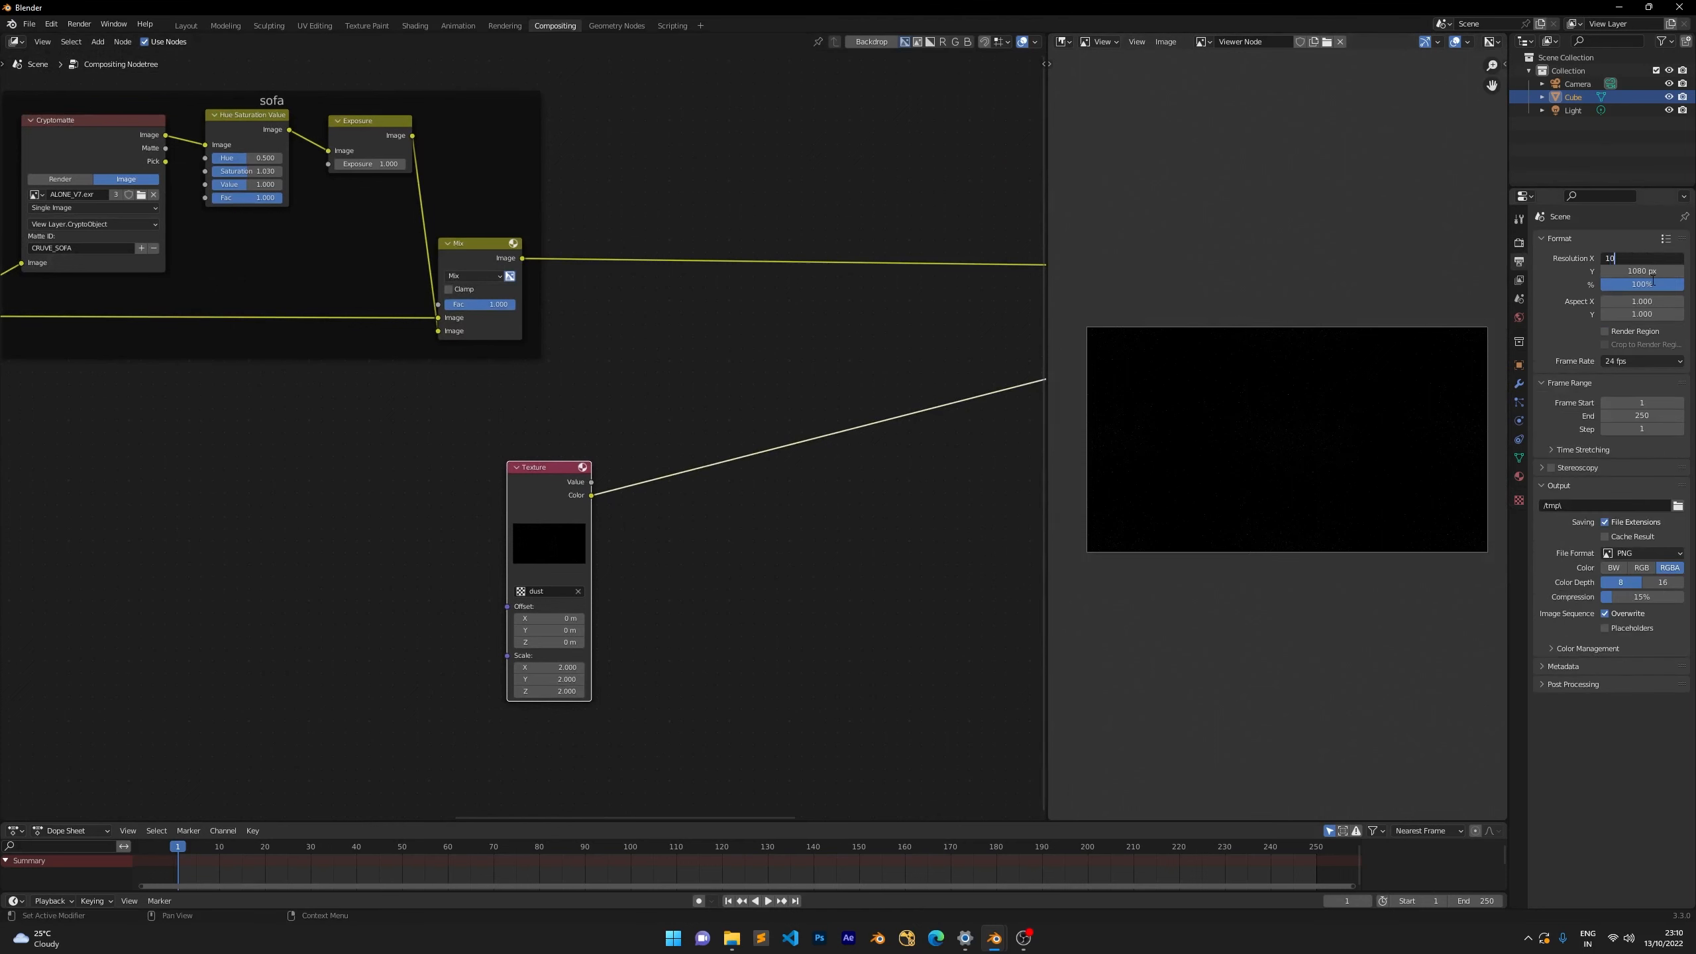
key(Tab)
text(1350)
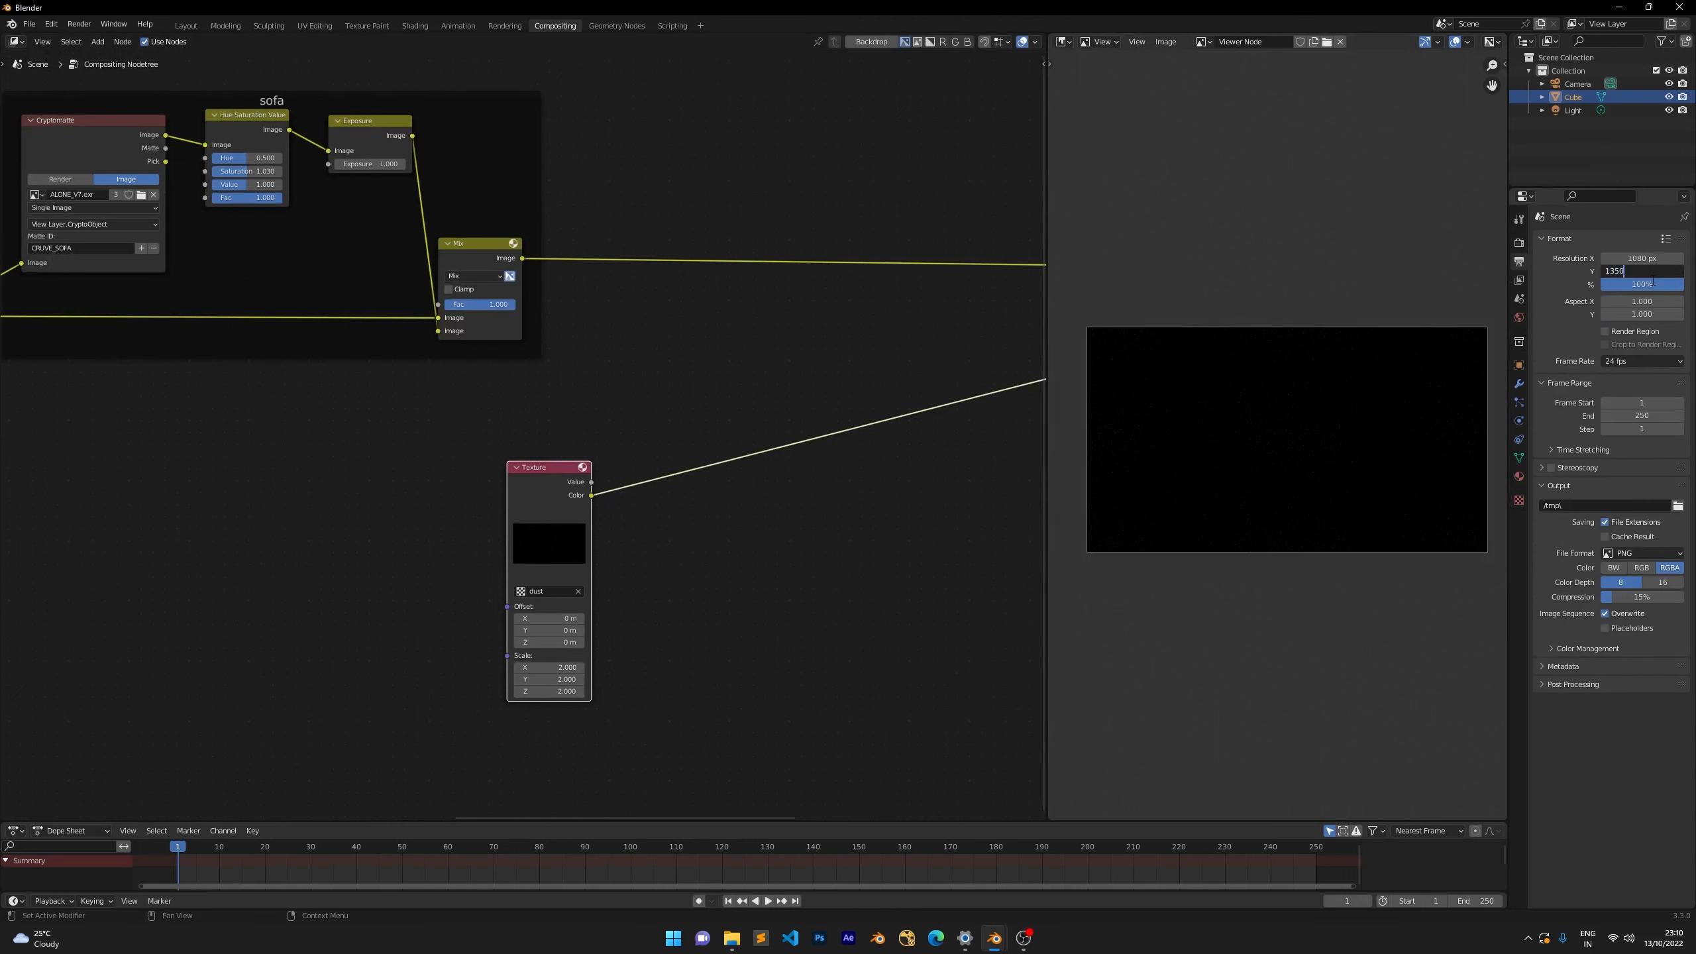
key(Return)
Refresh the dust Texture node's preview in the viewer and move the node closer beneath the sofa frame.
click(691, 384)
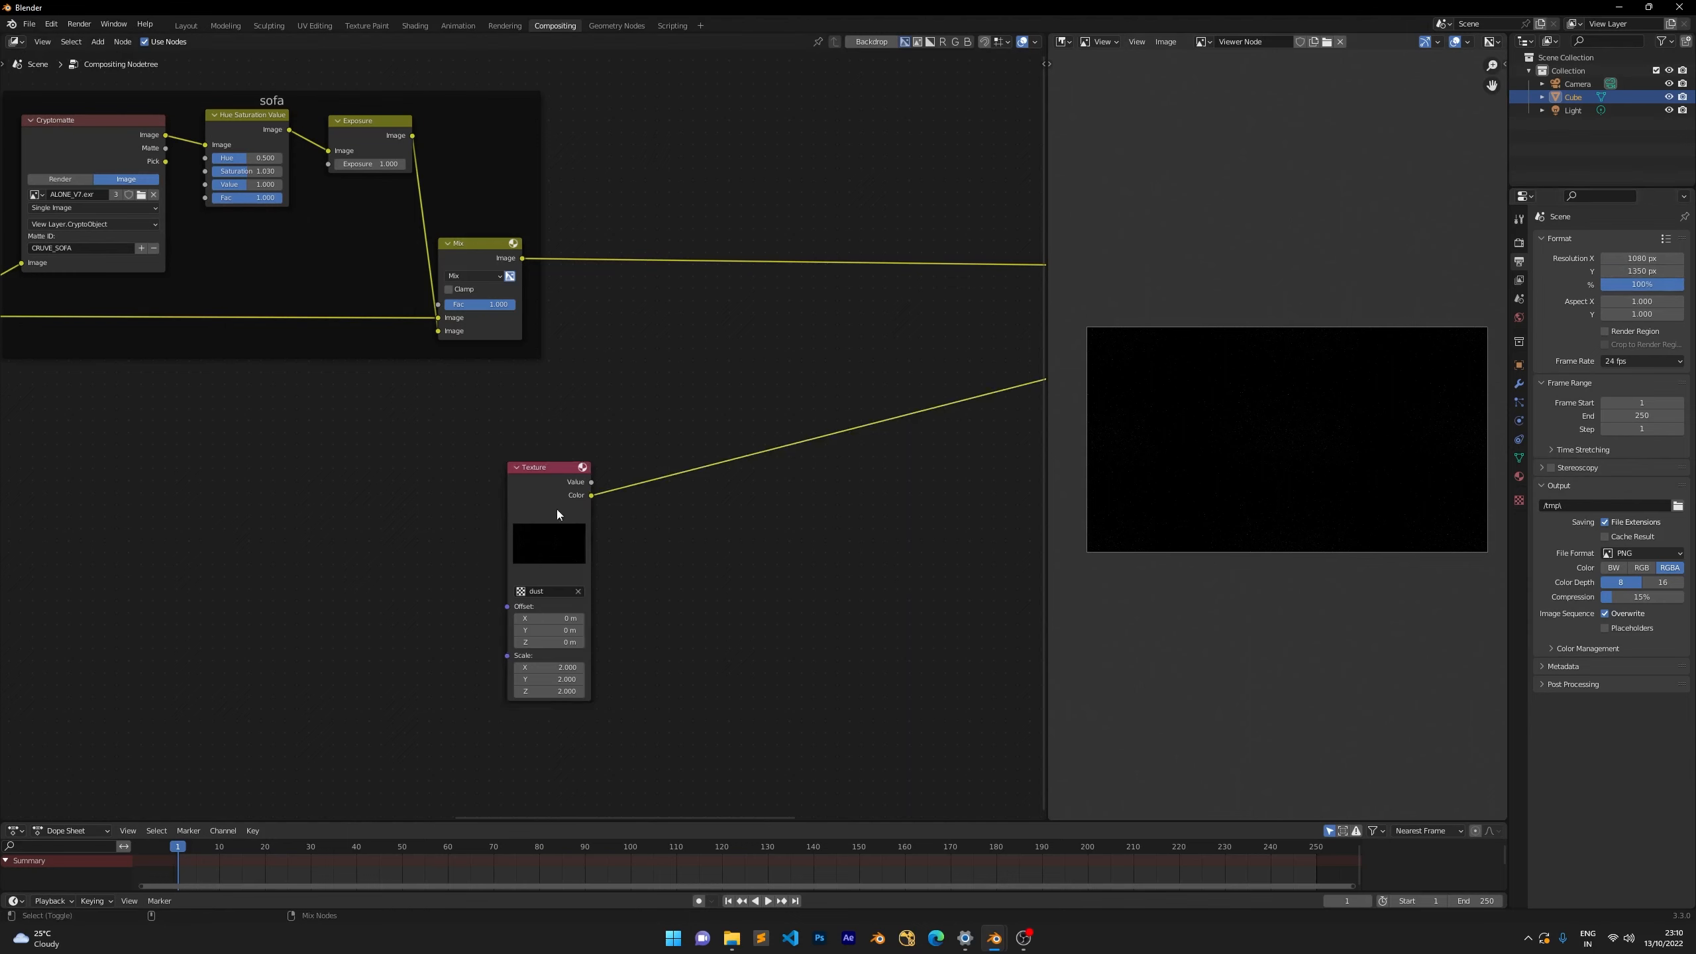
ctrl+shift+click(563, 486)
ctrl+shift+click(562, 486)
scroll(1180, 382, up, 2)
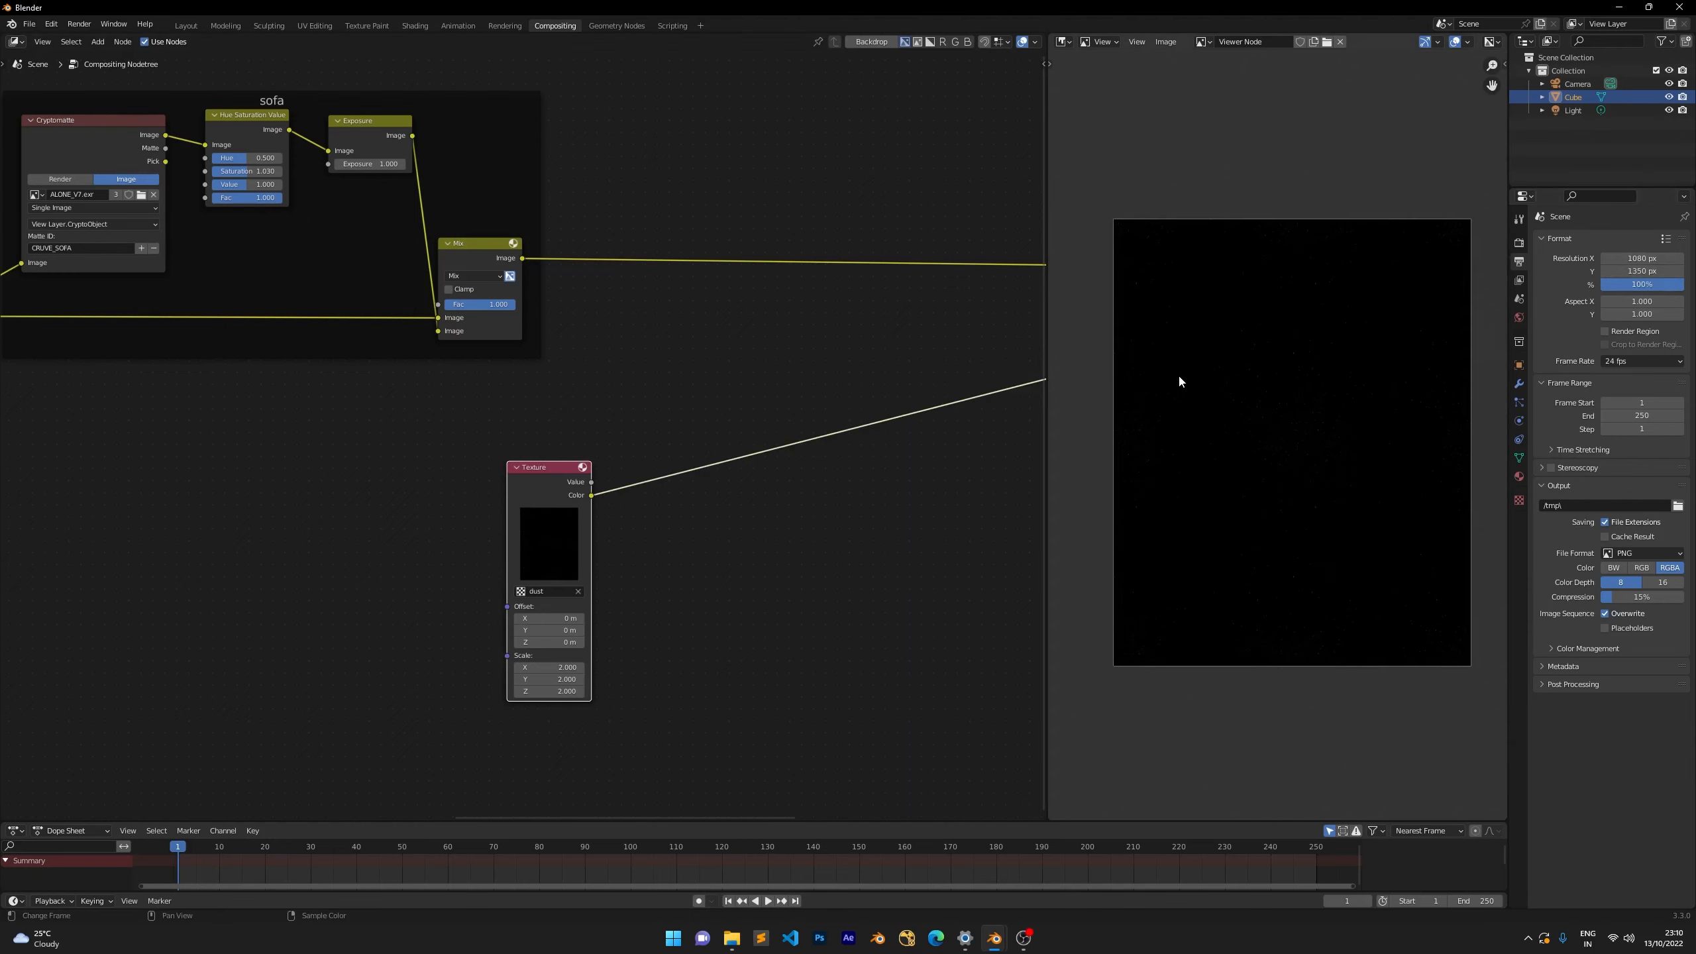
key(g)
click(483, 427)
click(621, 409)
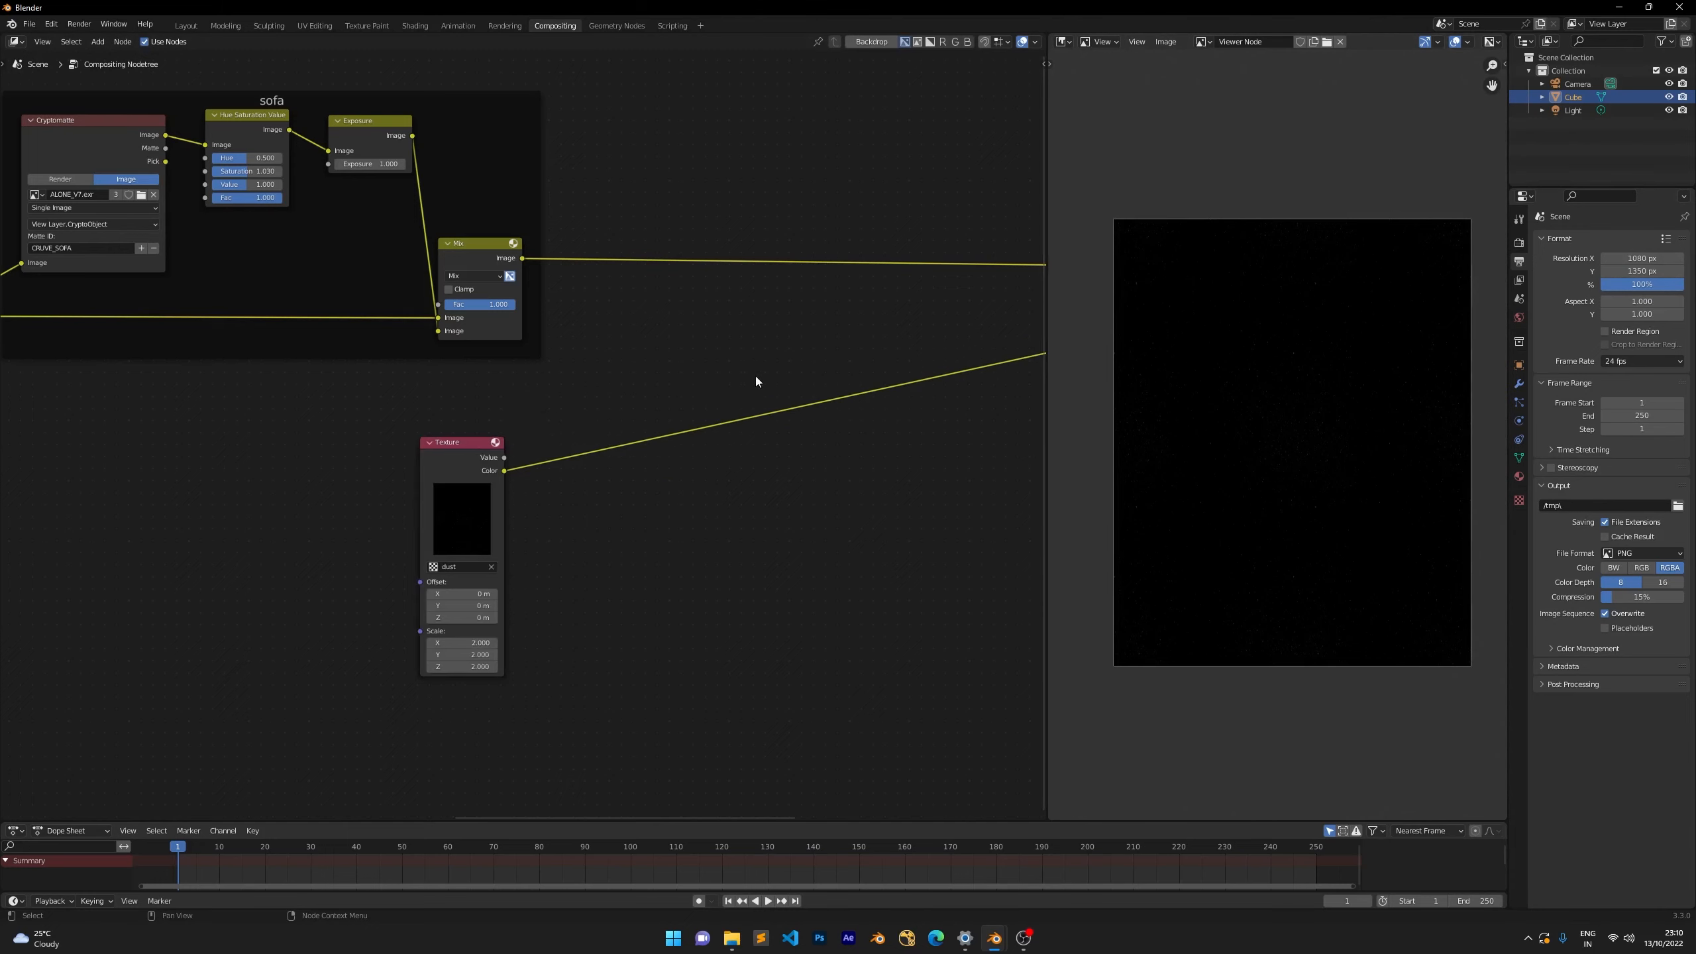
Add a Mix node combining the sofa frame's Mix output with the dust Texture's Color, and preview it in the viewer.
middle_drag(802, 383, 664, 395)
scroll(664, 395, down, 1)
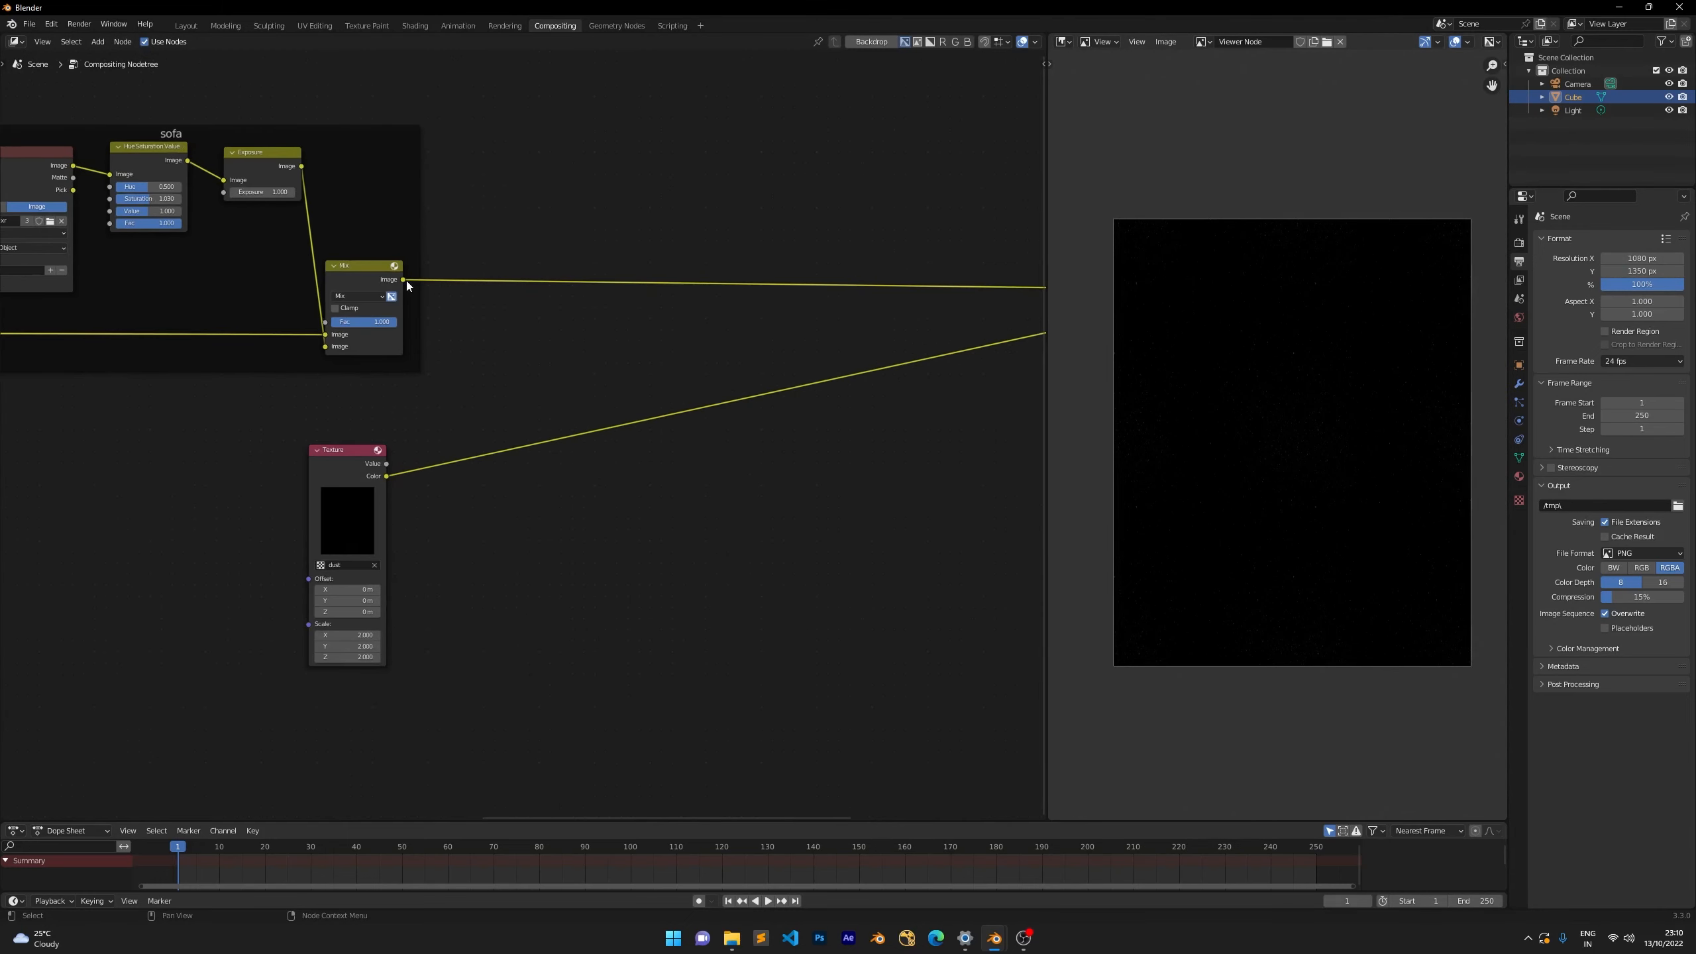
drag(404, 280, 869, 424)
text(mi)
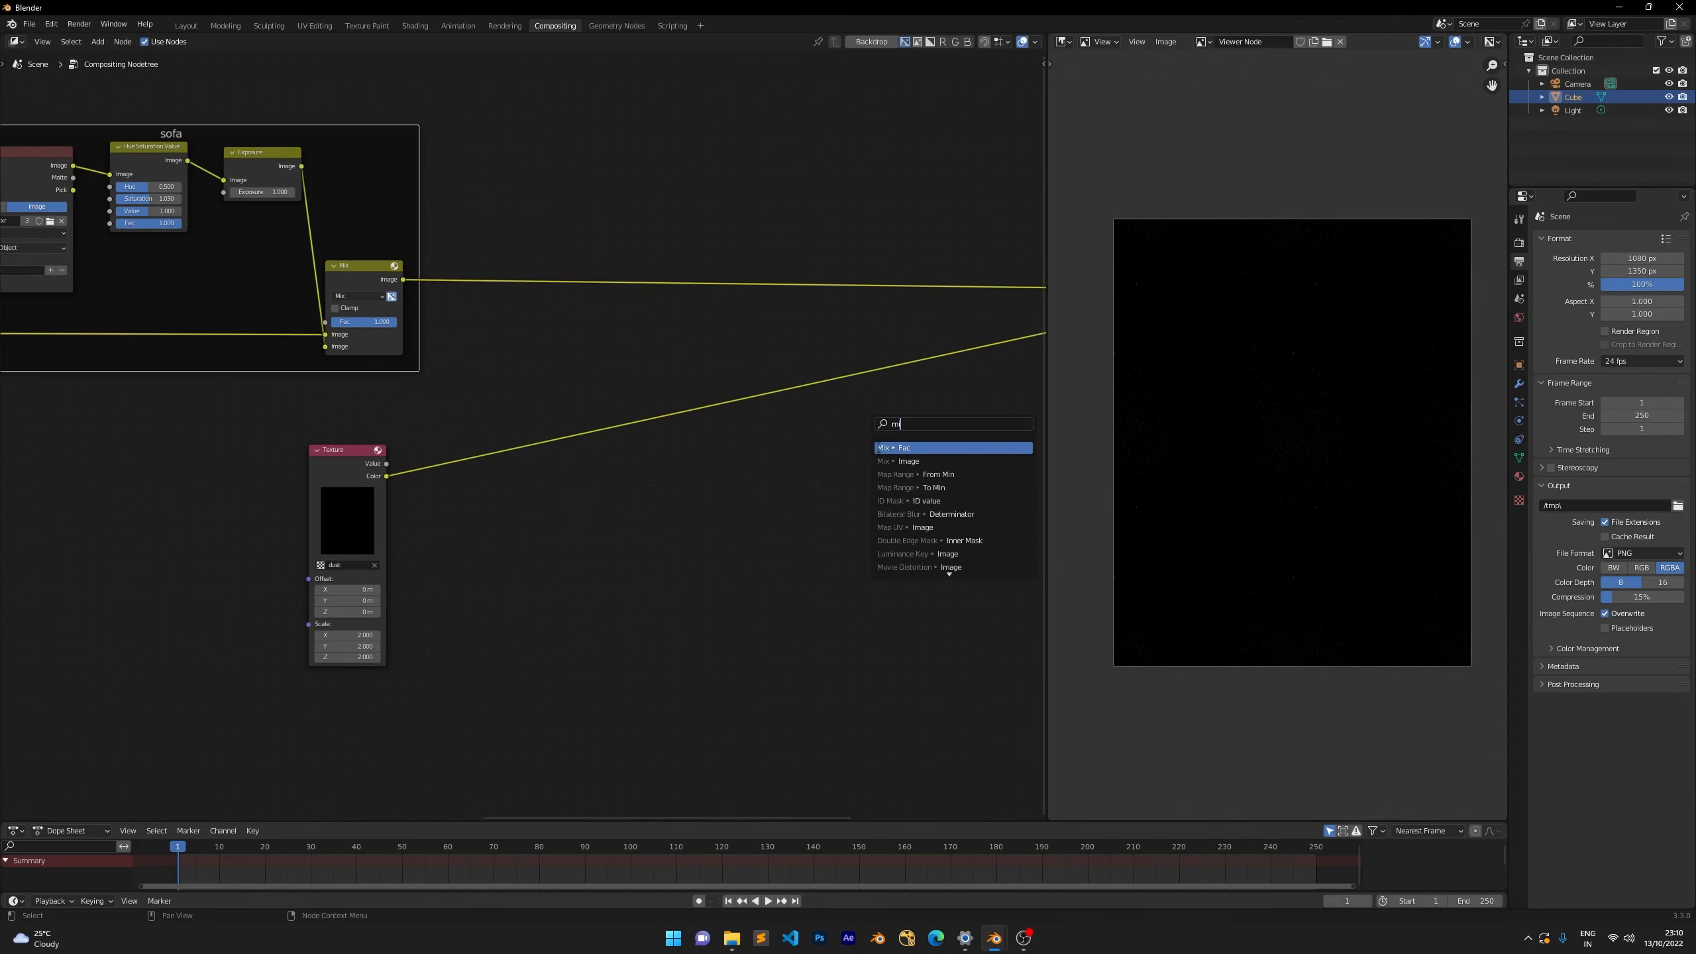
click(901, 461)
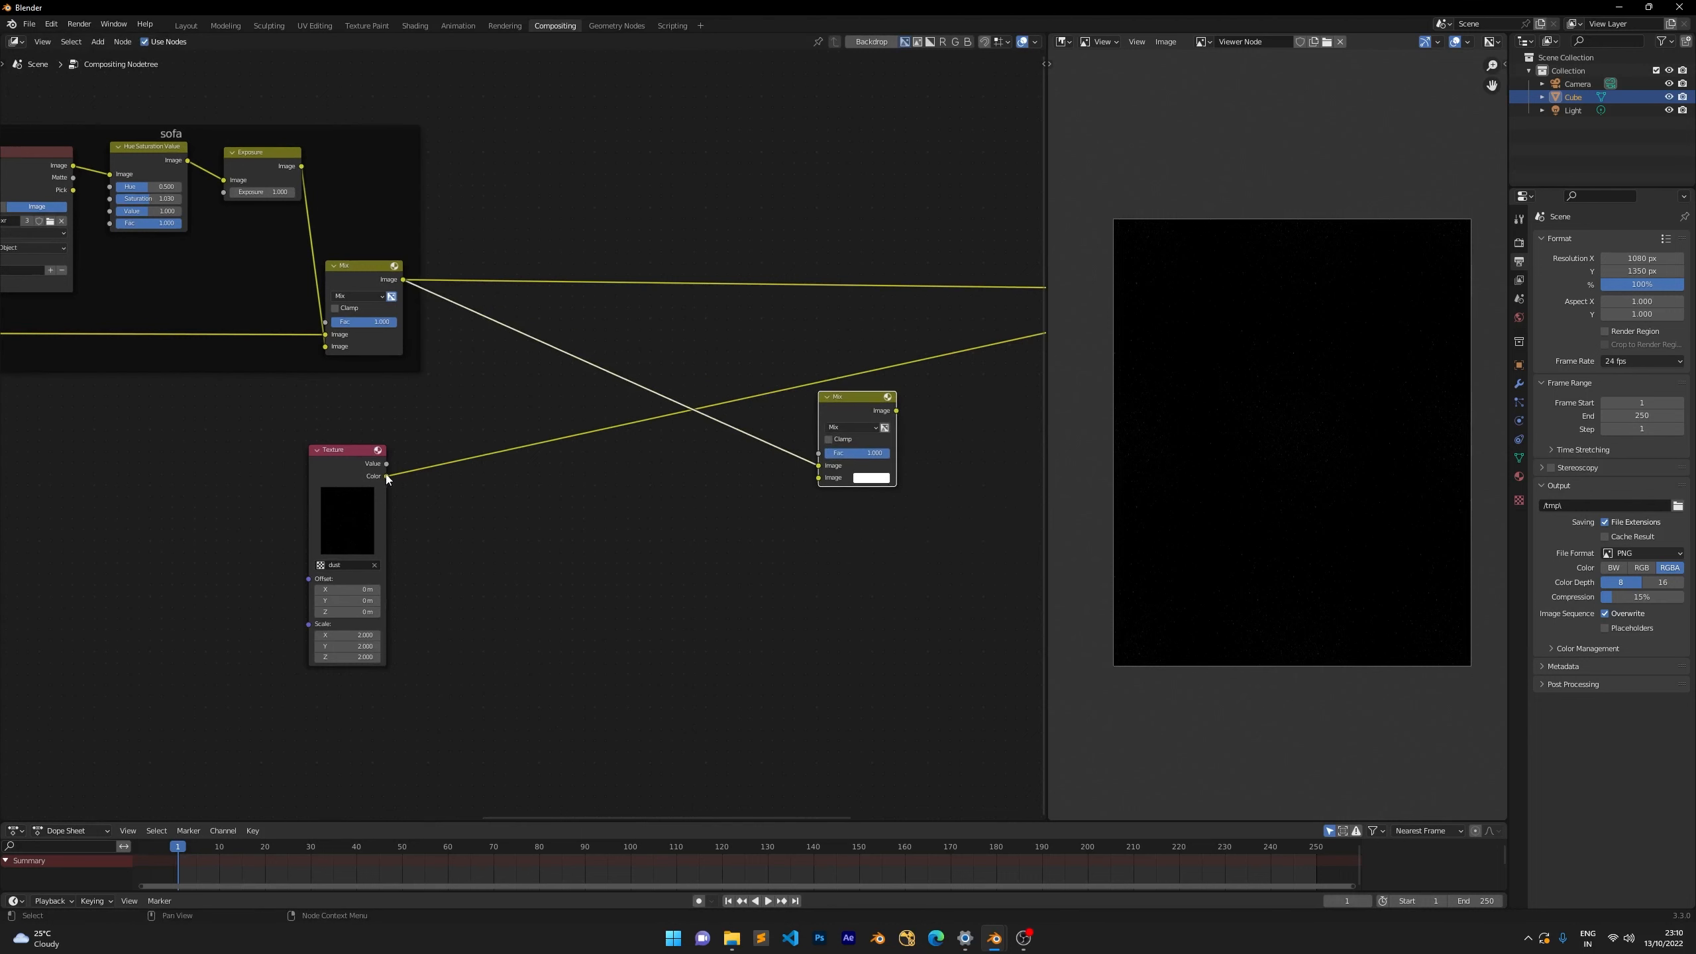
drag(388, 477, 818, 477)
ctrl+shift+click(861, 441)
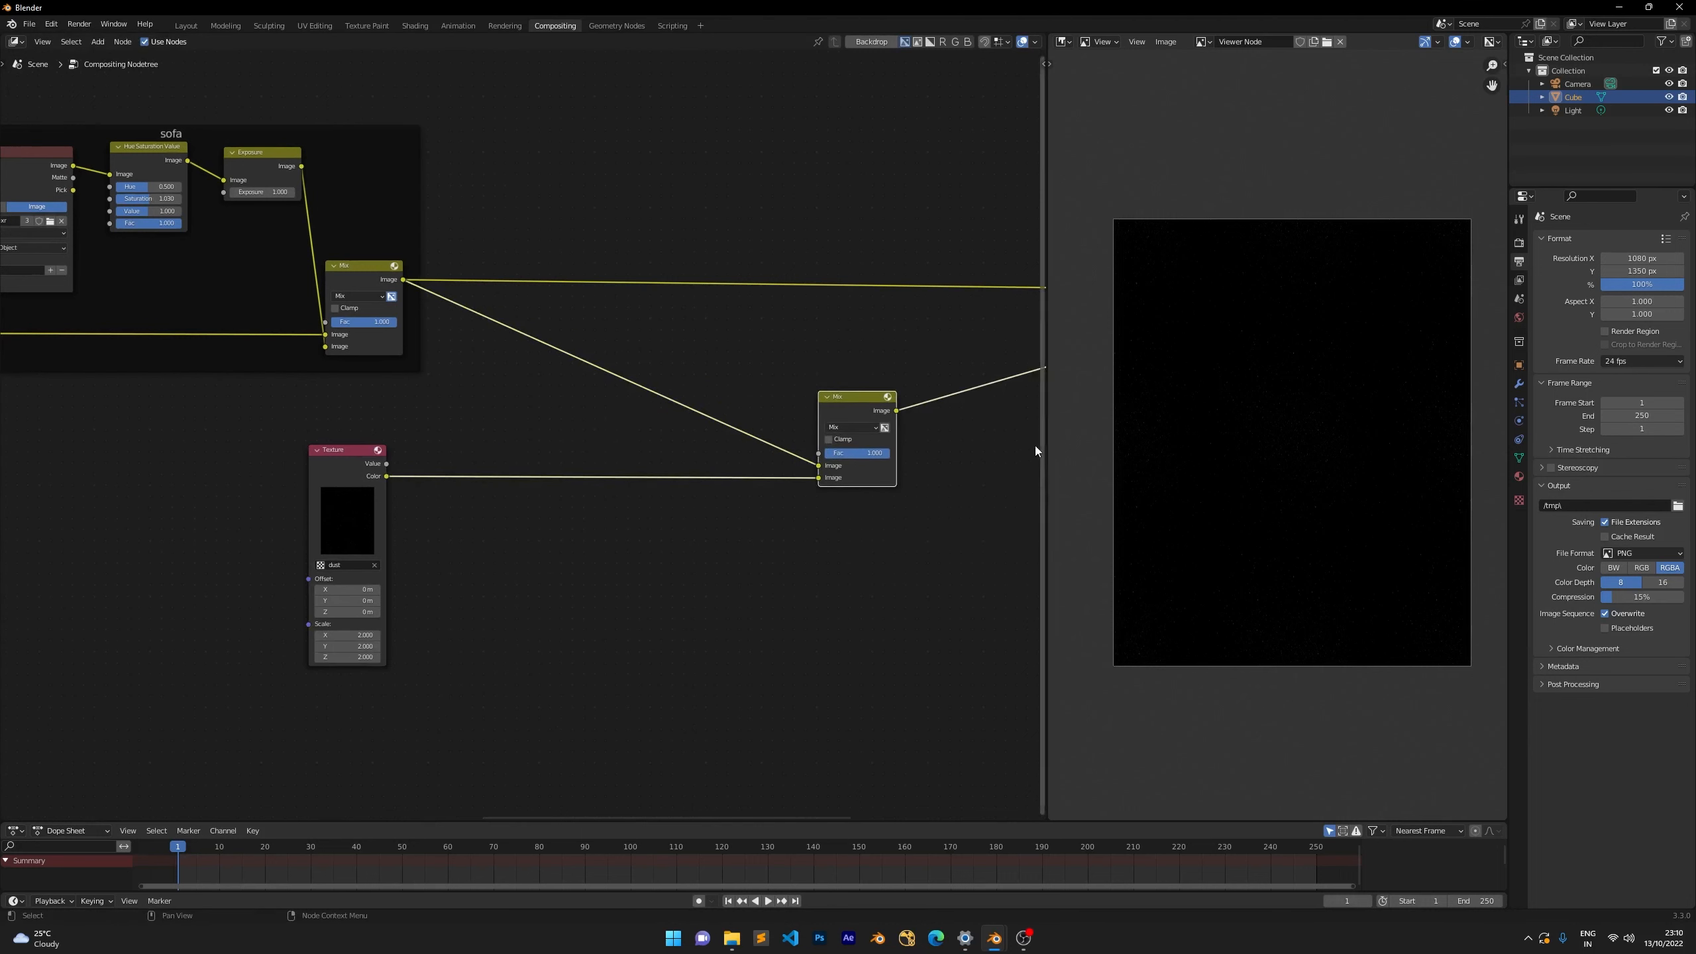
Set the new Mix node's blending mode to Screen and move the node nearer to its source nodes.
scroll(868, 428, up, 1)
click(846, 427)
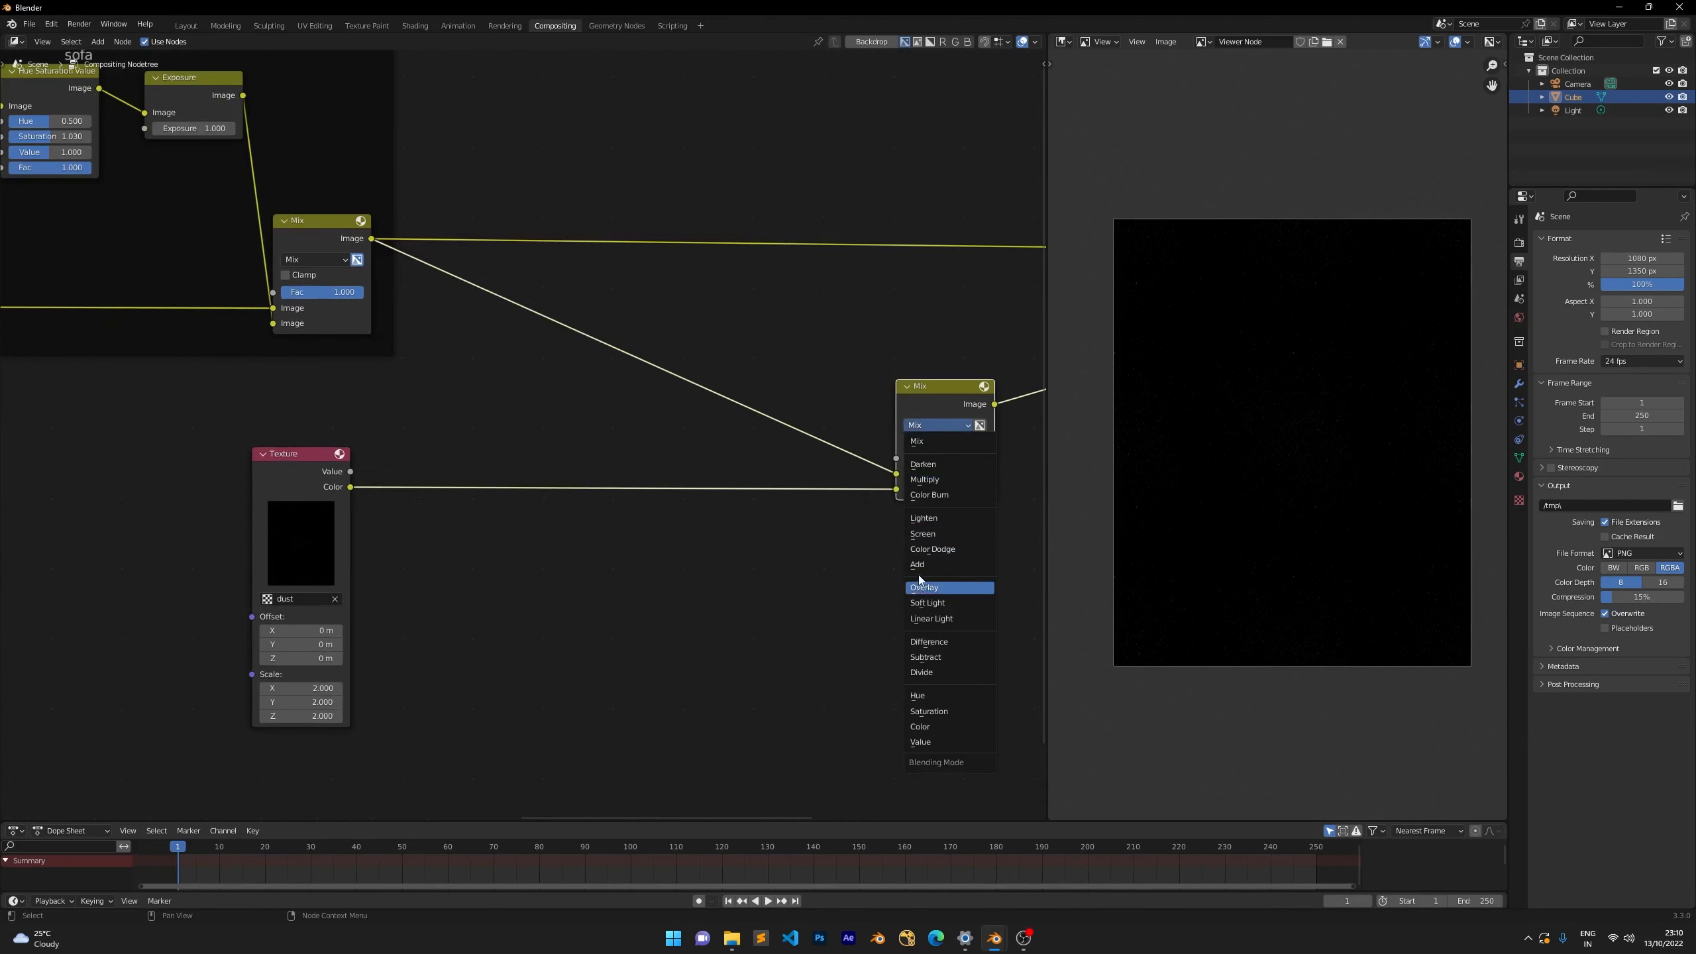
click(933, 533)
drag(941, 407, 838, 357)
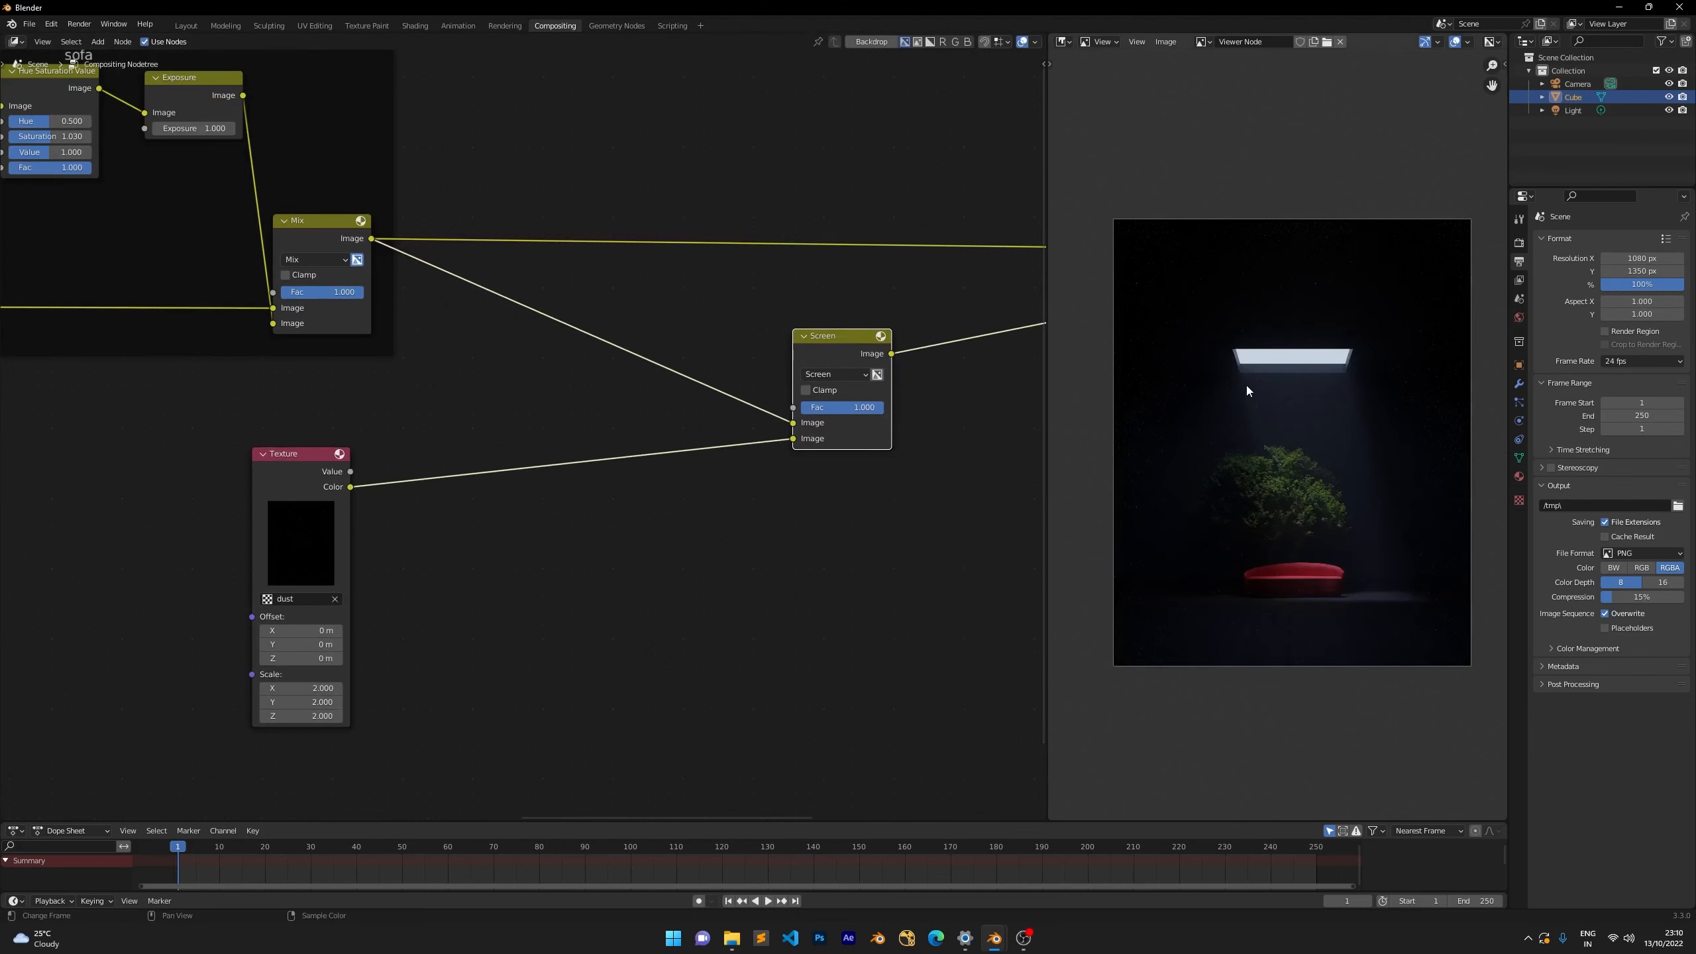
Examine the dust particles over the render in the maximized viewer, around the skylight, tree and sofa, and restore the layout.
scroll(1247, 380, up, 4)
scroll(1311, 374, down, 2)
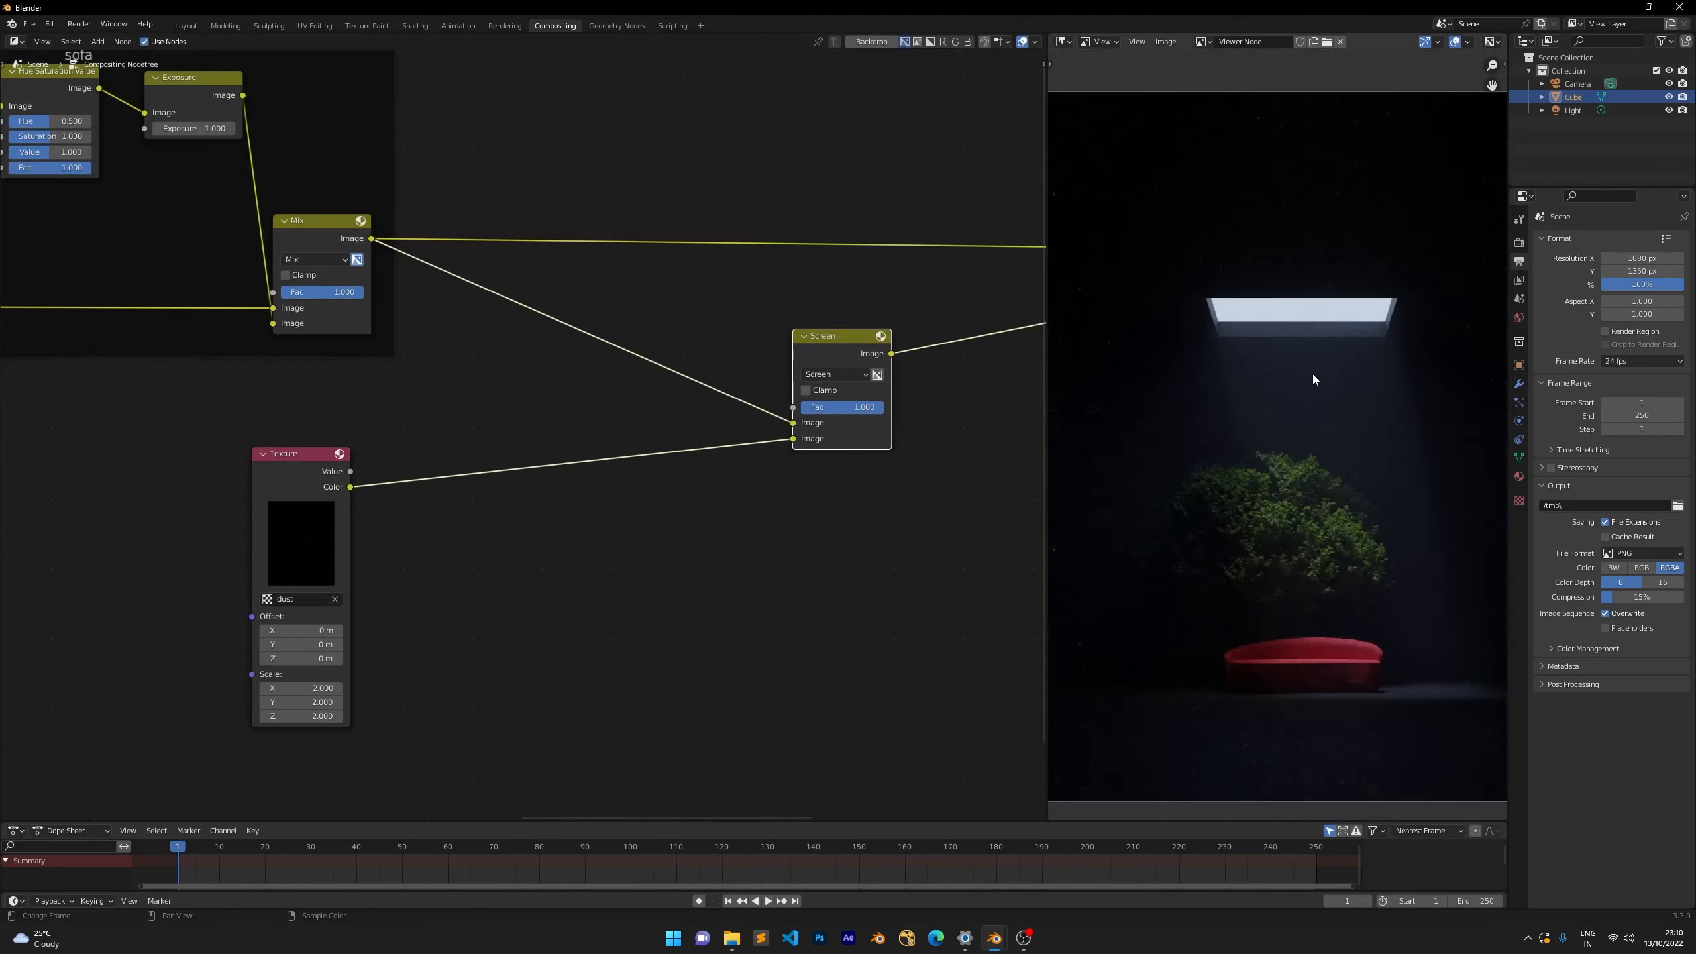
scroll(1310, 379, down, 2)
scroll(1304, 376, up, 1)
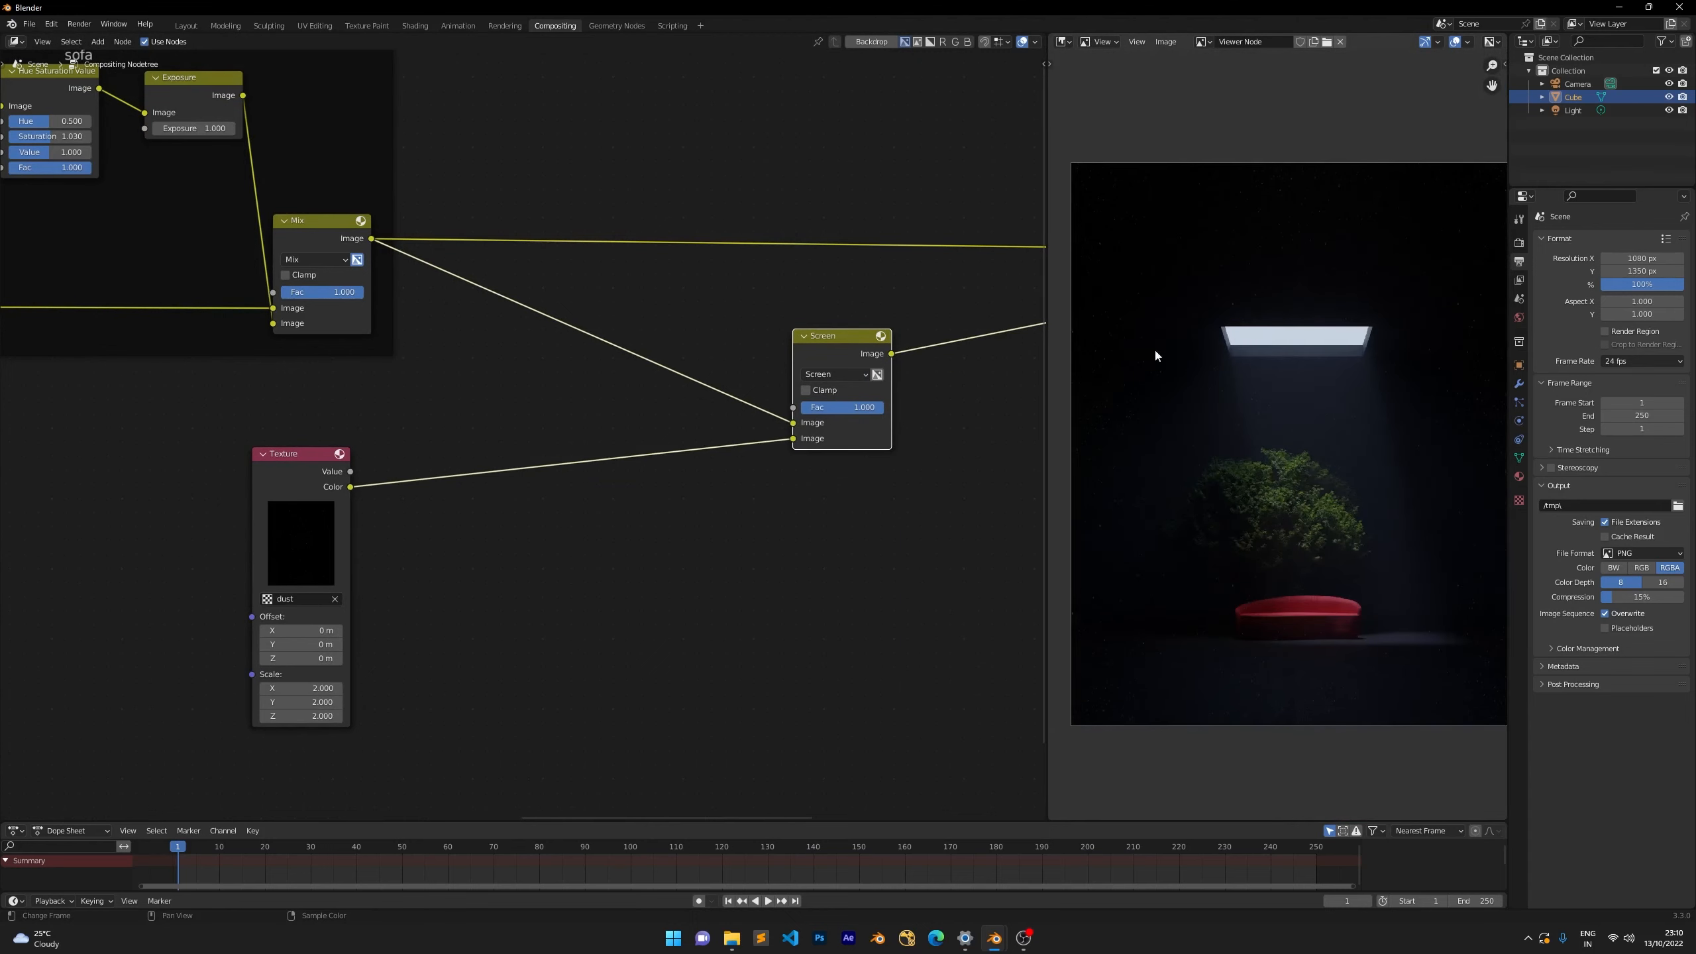
key(ctrl+space)
scroll(816, 321, up, 1)
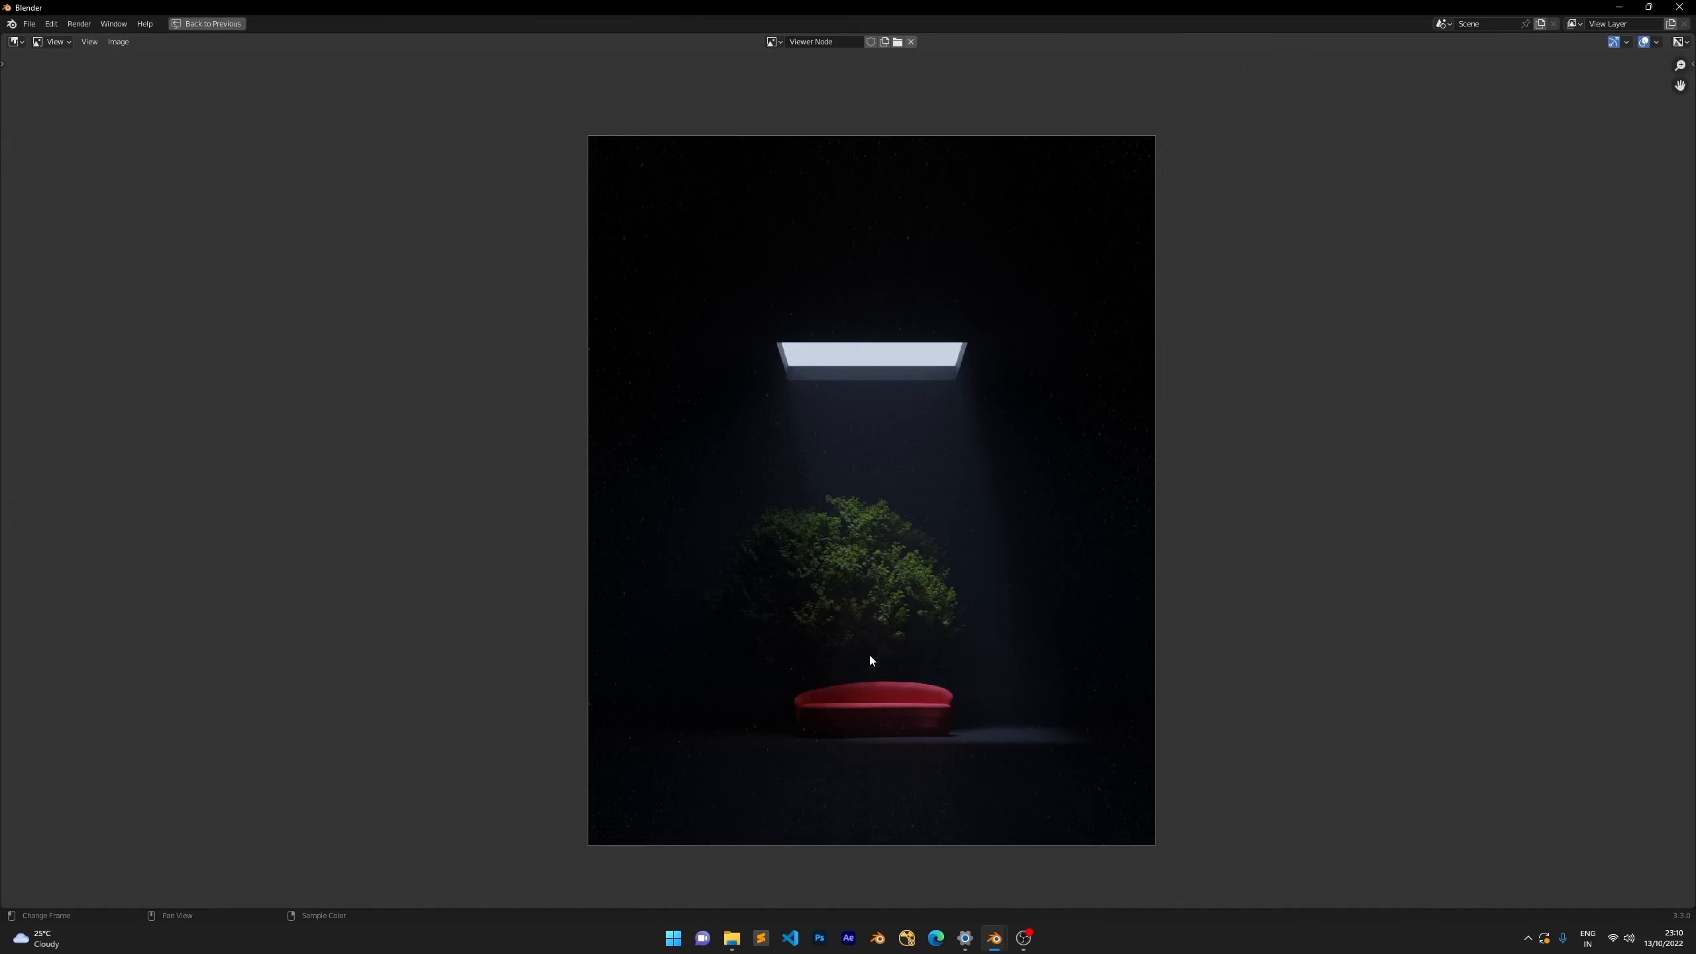
scroll(747, 475, up, 3)
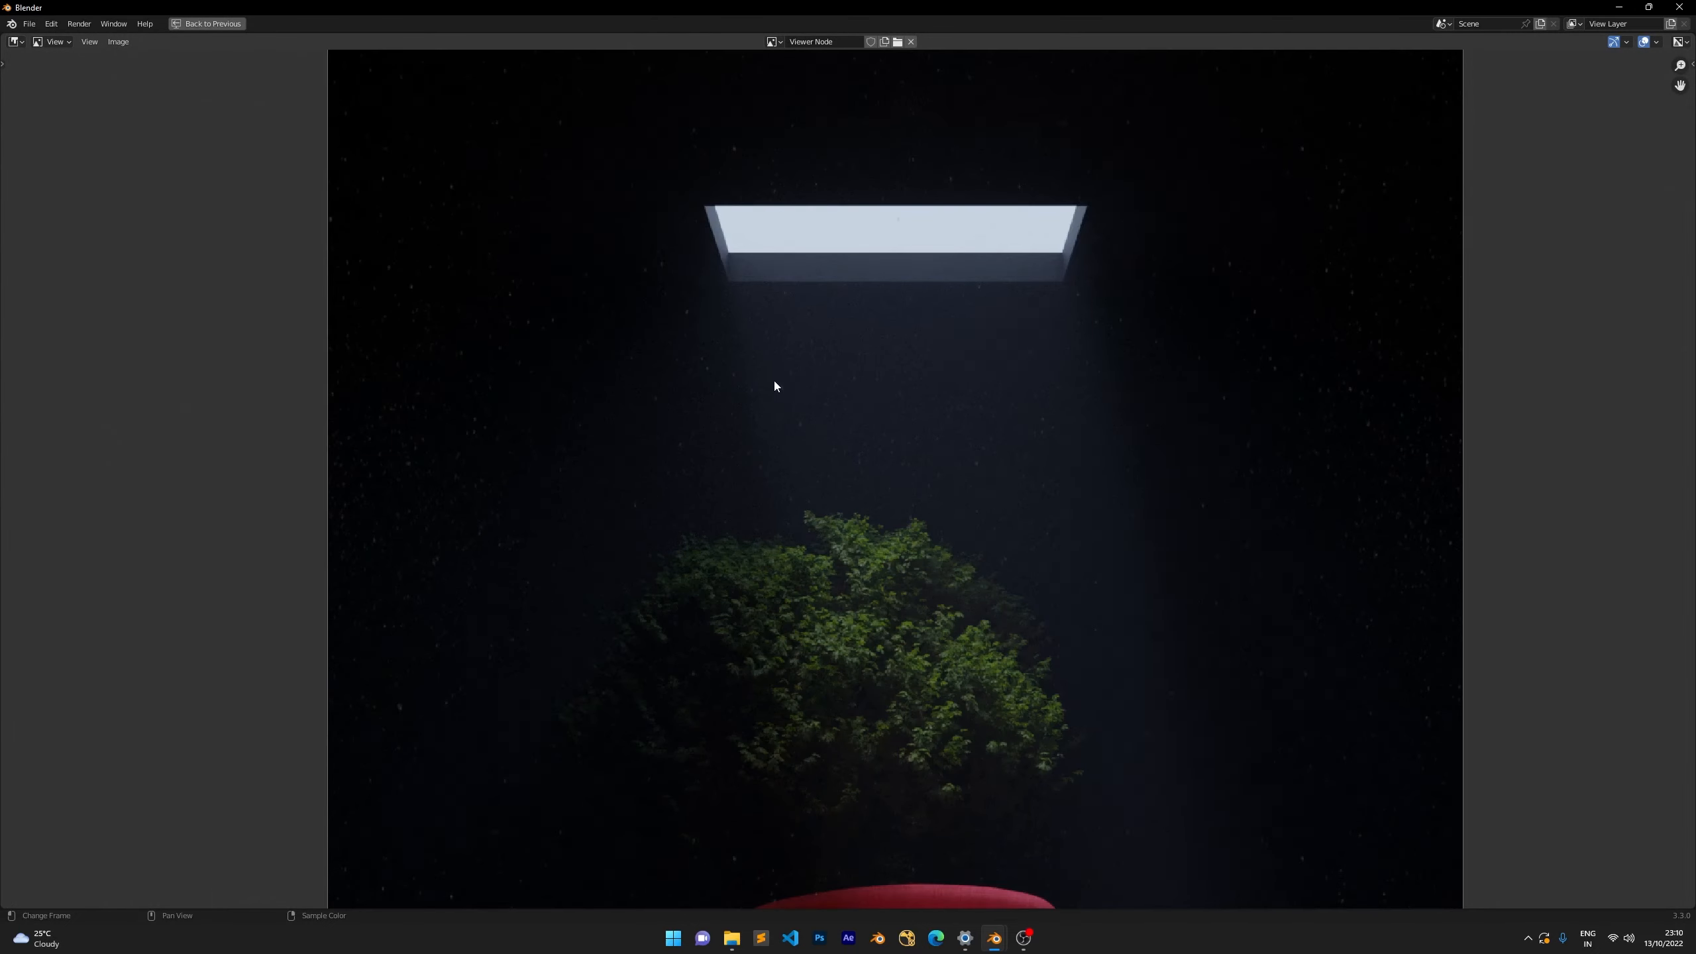
scroll(774, 377, down, 2)
scroll(911, 394, up, 1)
scroll(788, 292, up, 2)
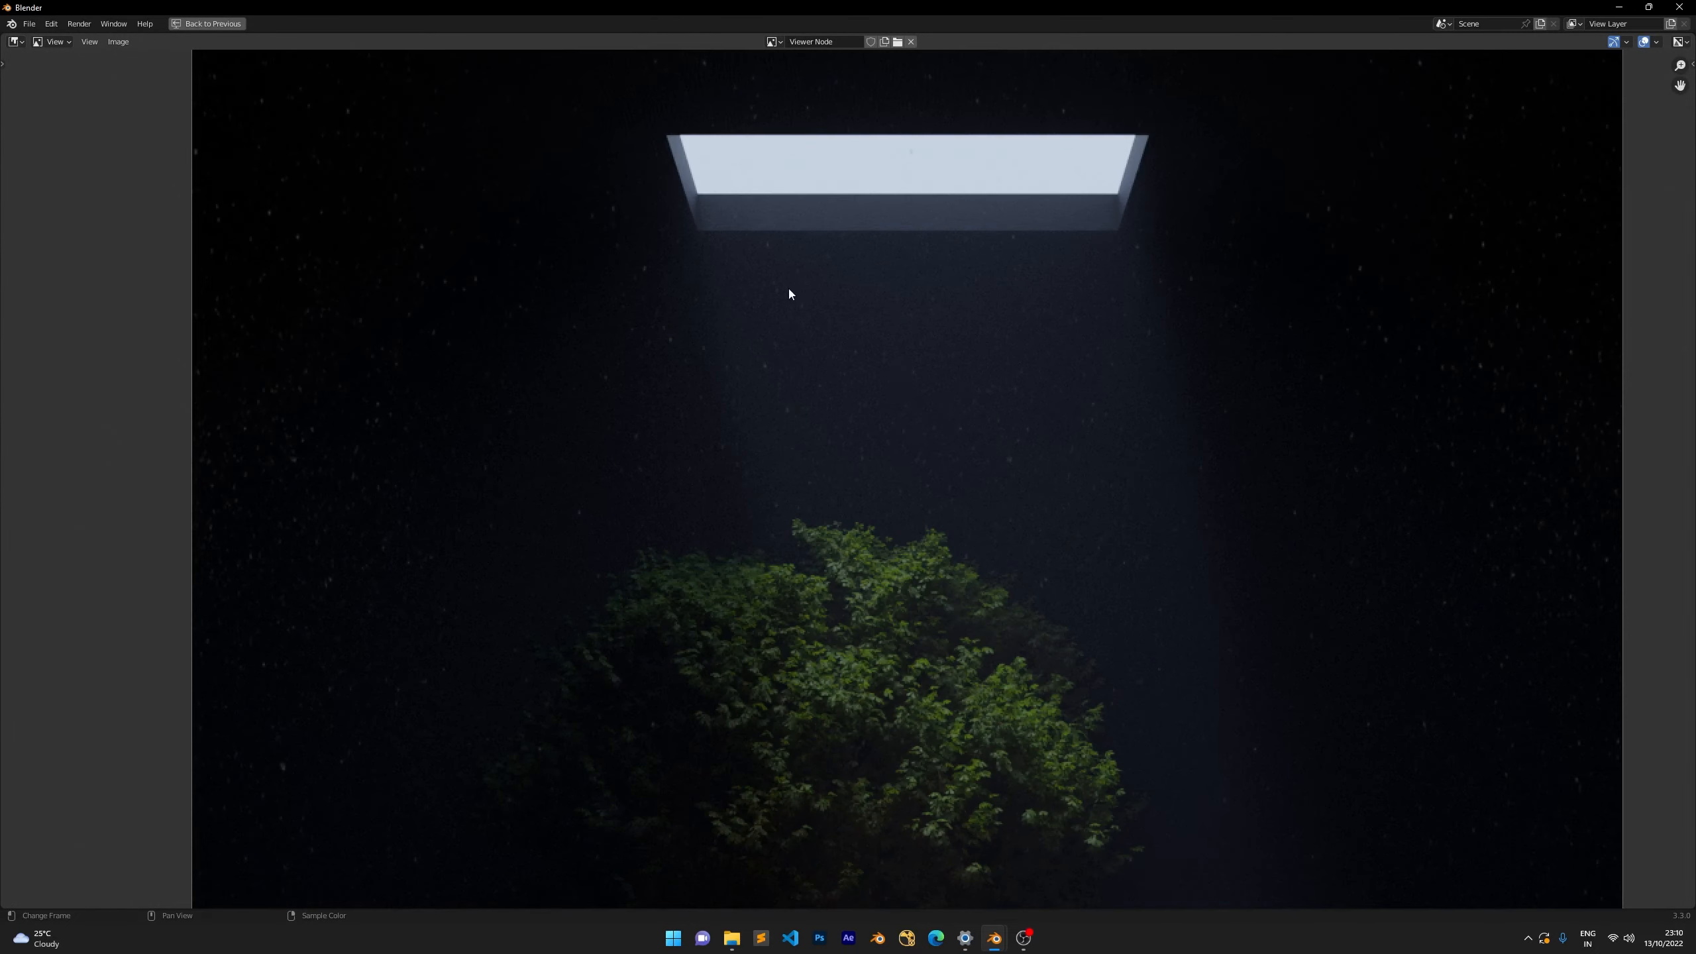
scroll(847, 328, down, 1)
scroll(843, 334, down, 1)
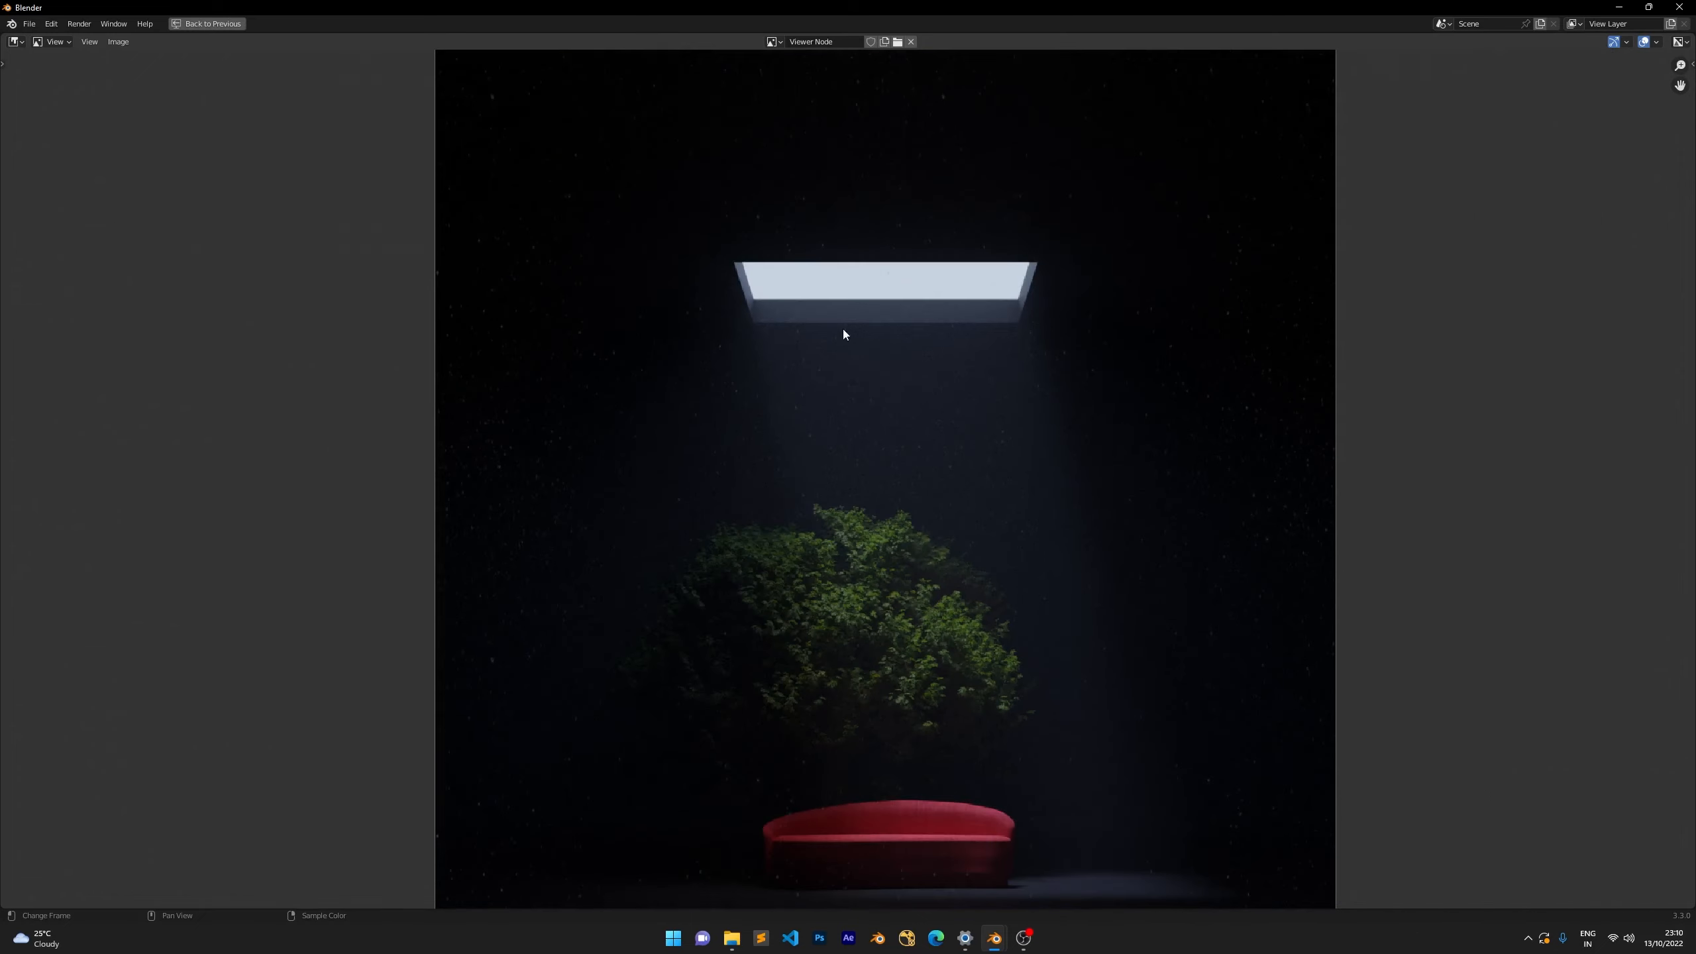
scroll(902, 468, down, 1)
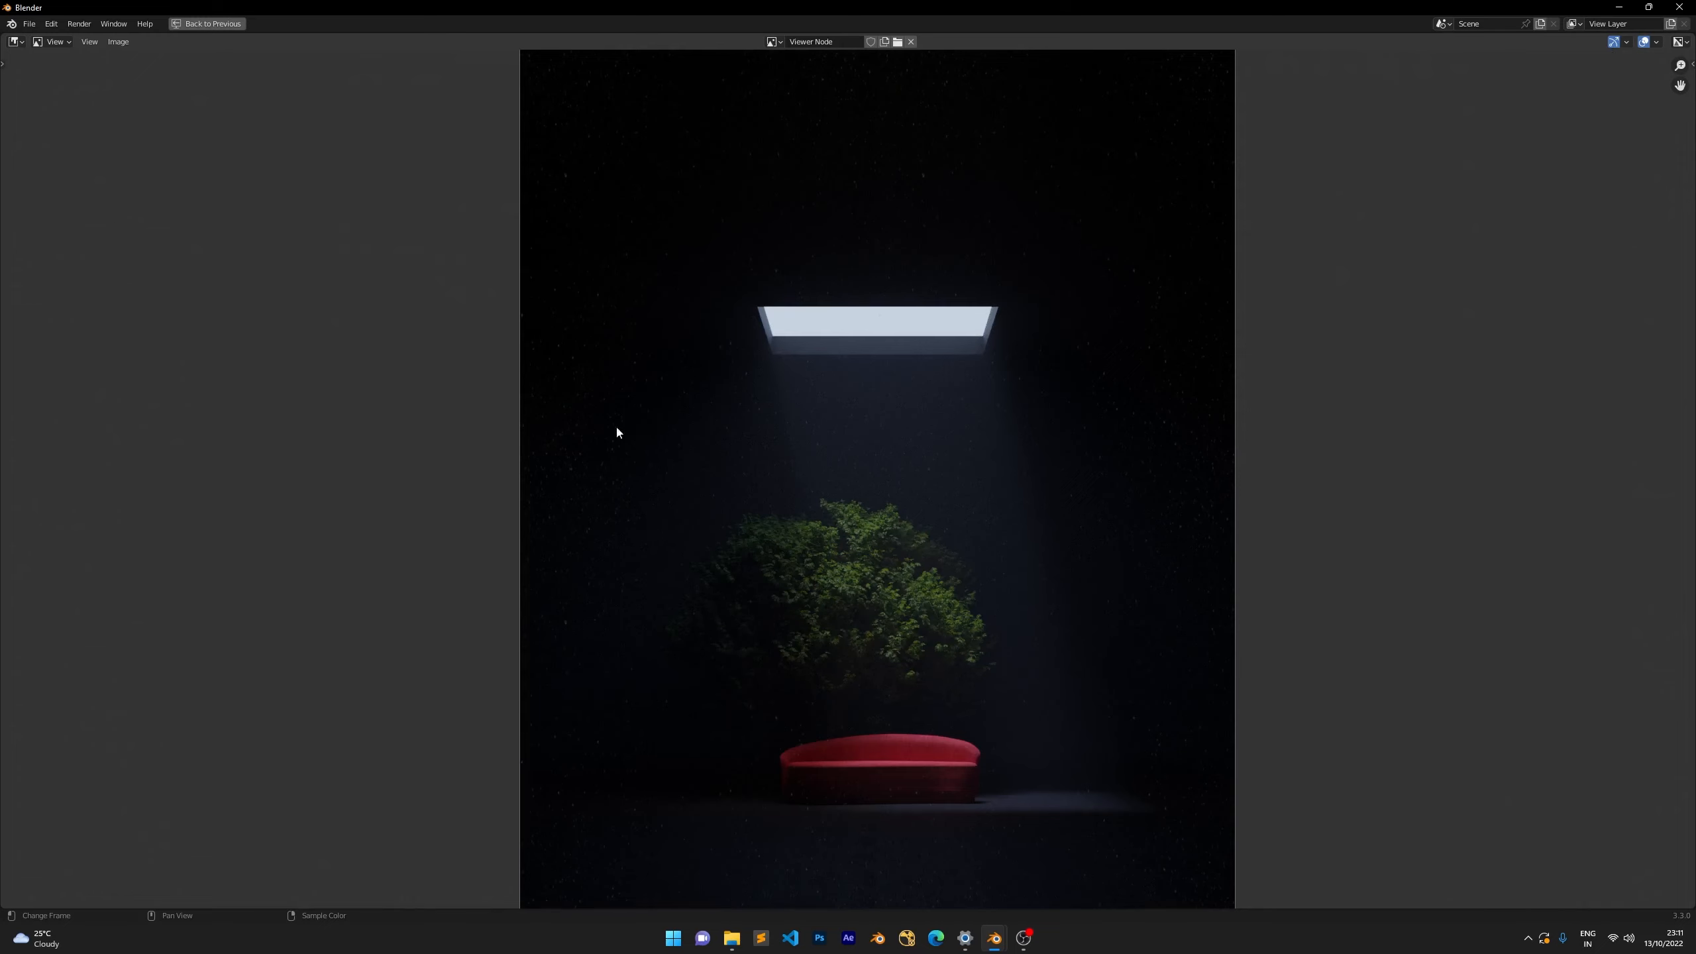
scroll(771, 426, down, 1)
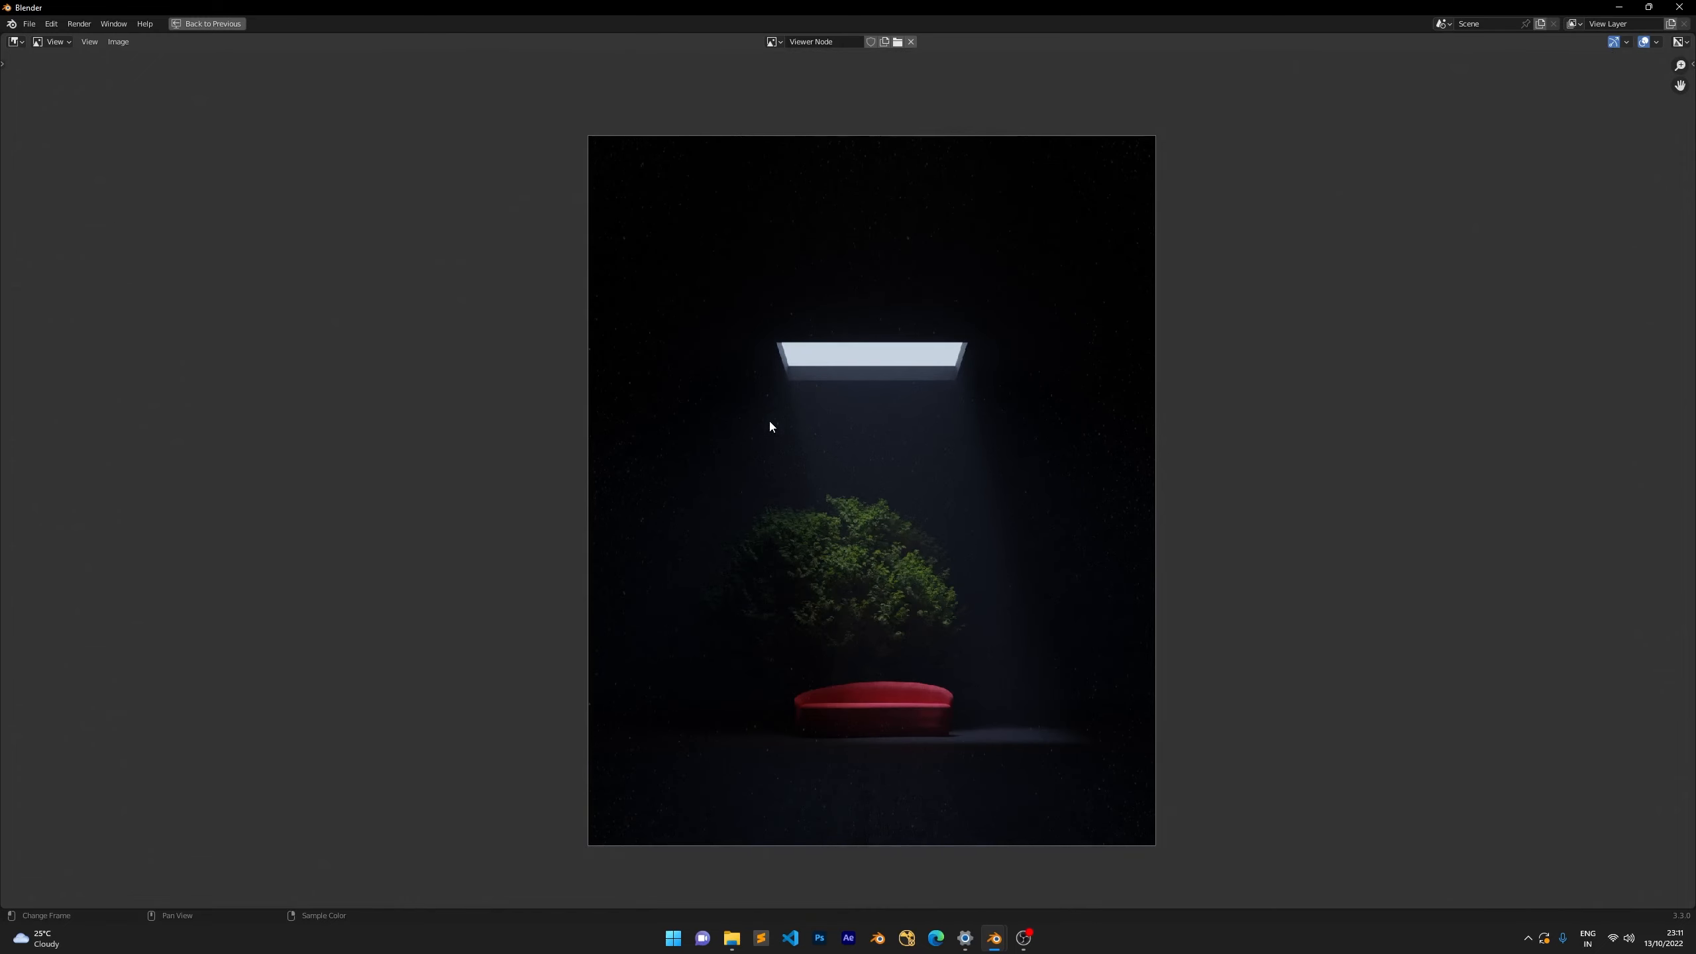
key(ctrl+space)
Return to the ALONE_V7.exr image node and preview its Combined_Spot pass in the viewer.
scroll(496, 583, down, 2)
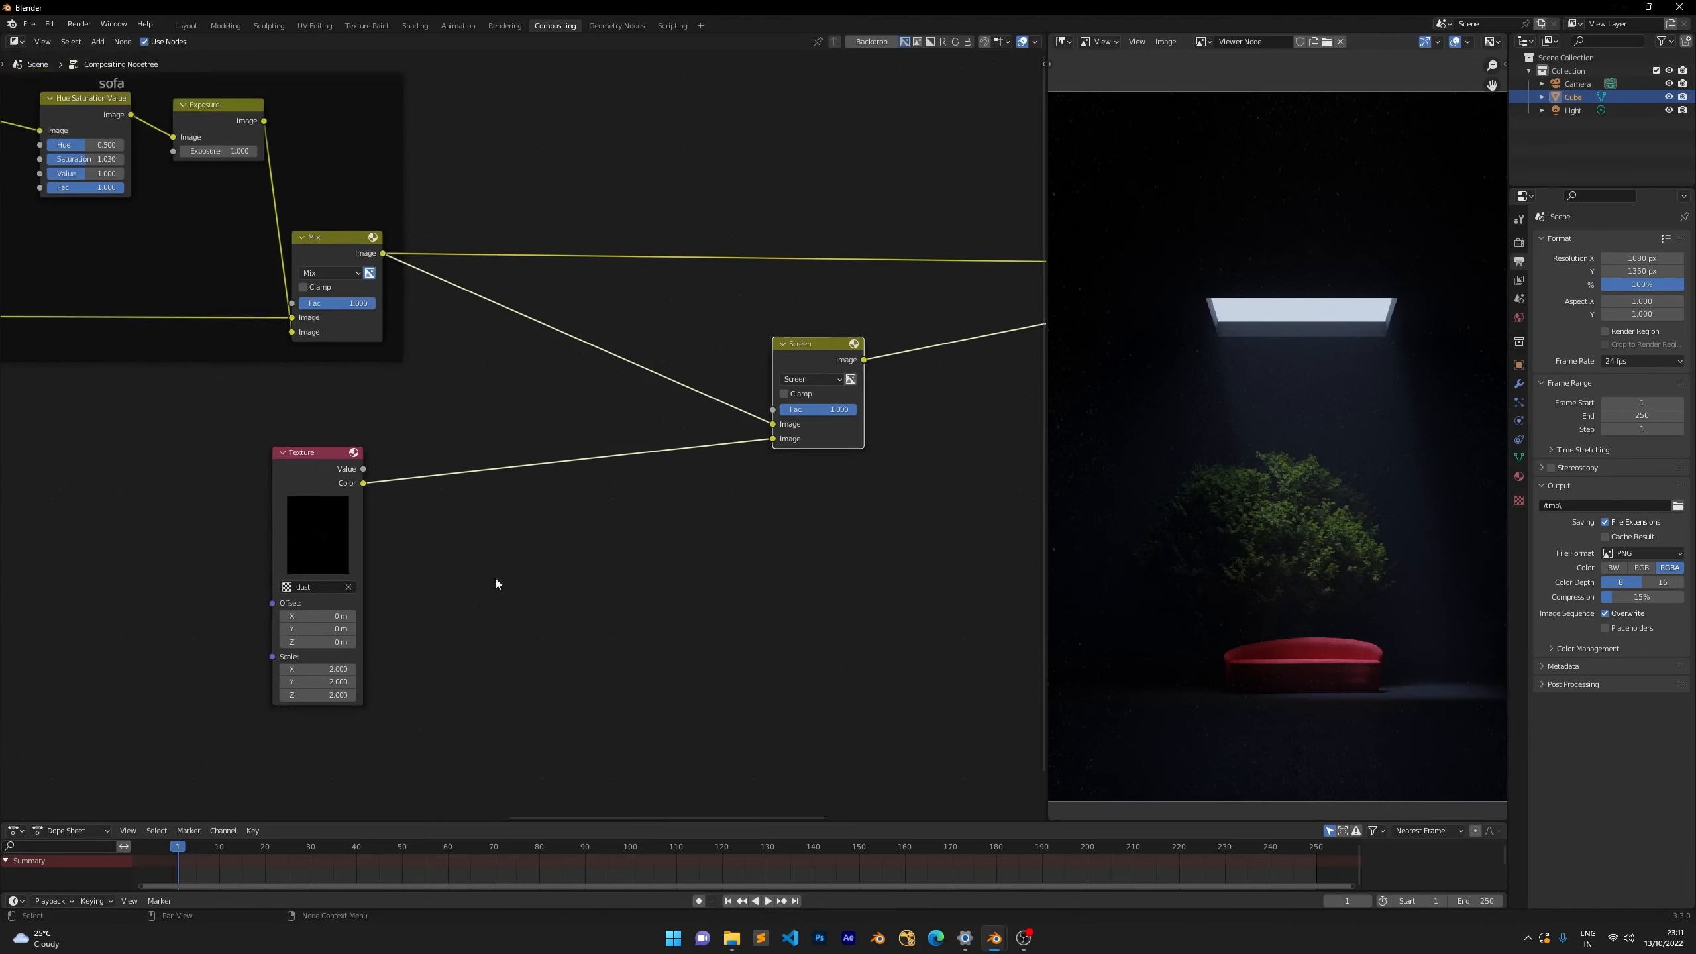
drag(364, 463, 386, 426)
scroll(374, 444, down, 4)
middle_drag(259, 493, 582, 493)
scroll(521, 471, down, 4)
scroll(555, 493, up, 5)
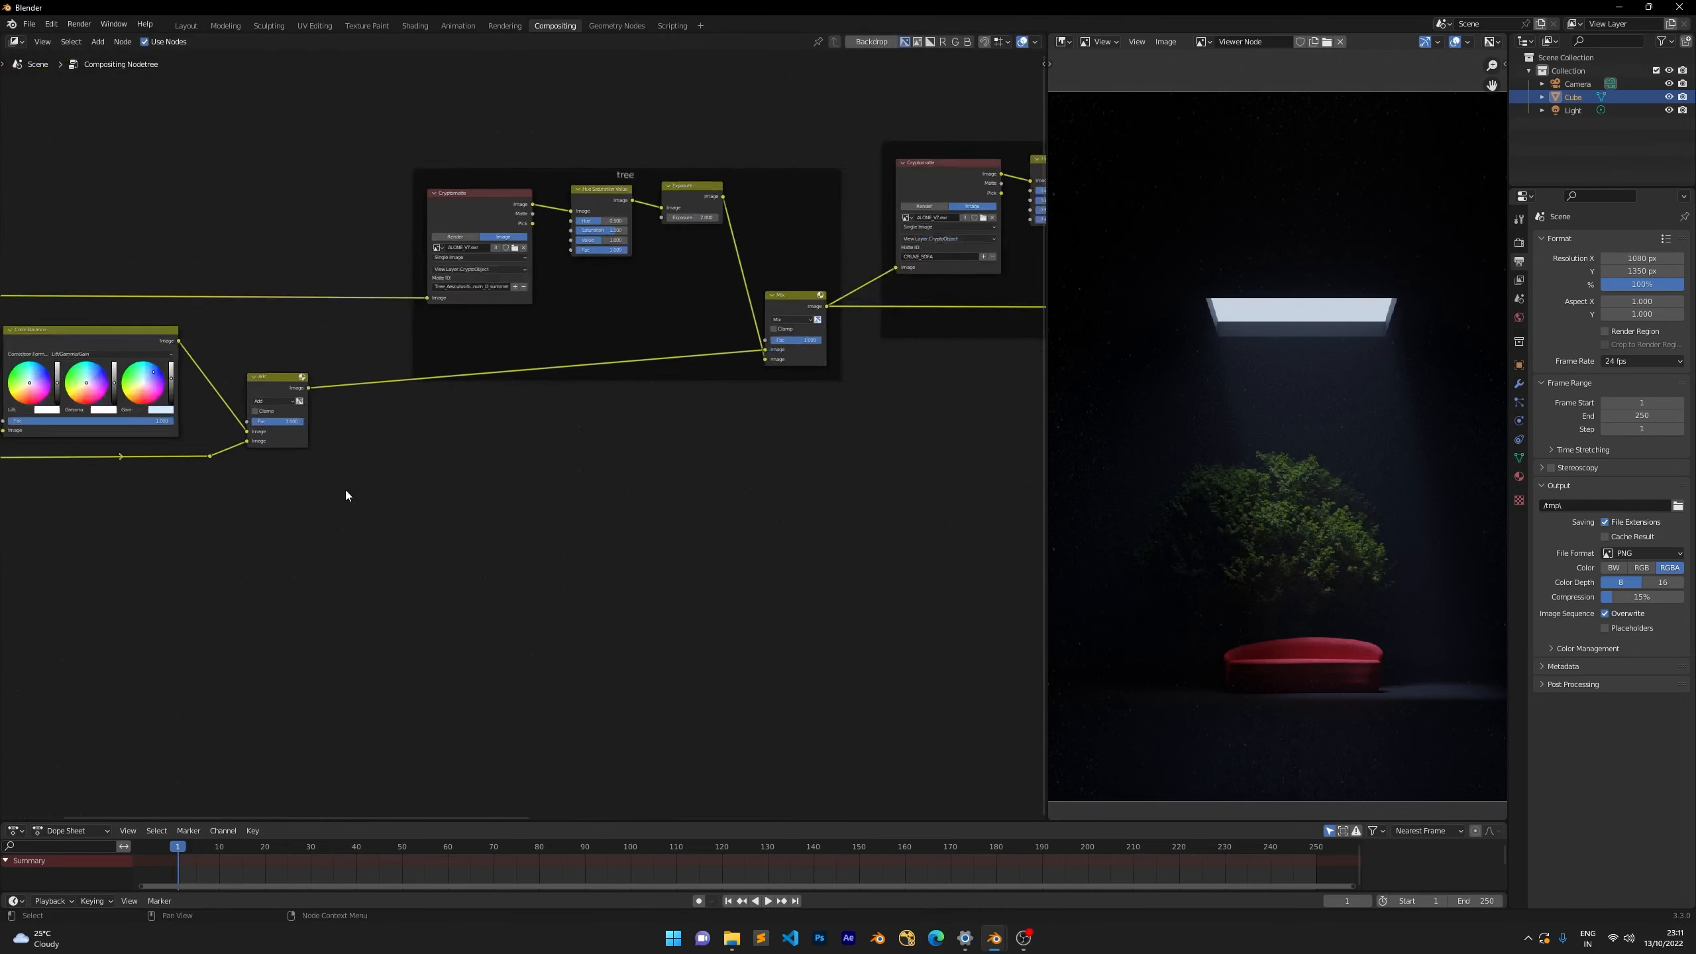
middle_drag(345, 496, 471, 509)
middle_drag(754, 505, 495, 448)
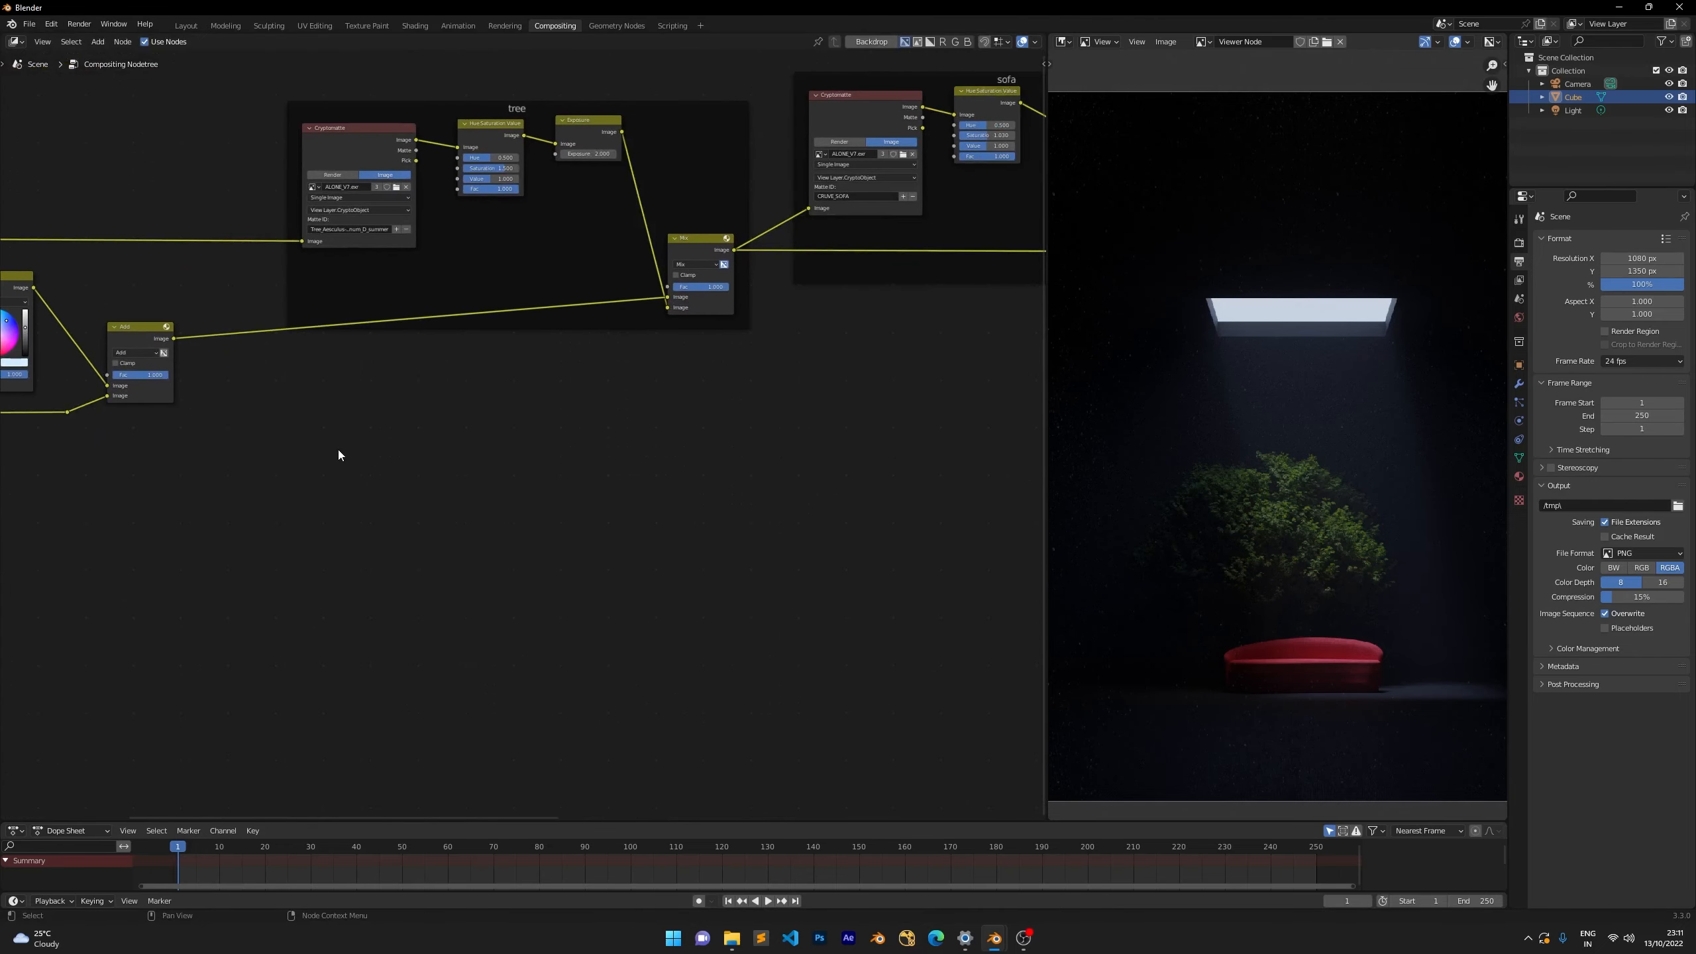
middle_drag(295, 463, 606, 400)
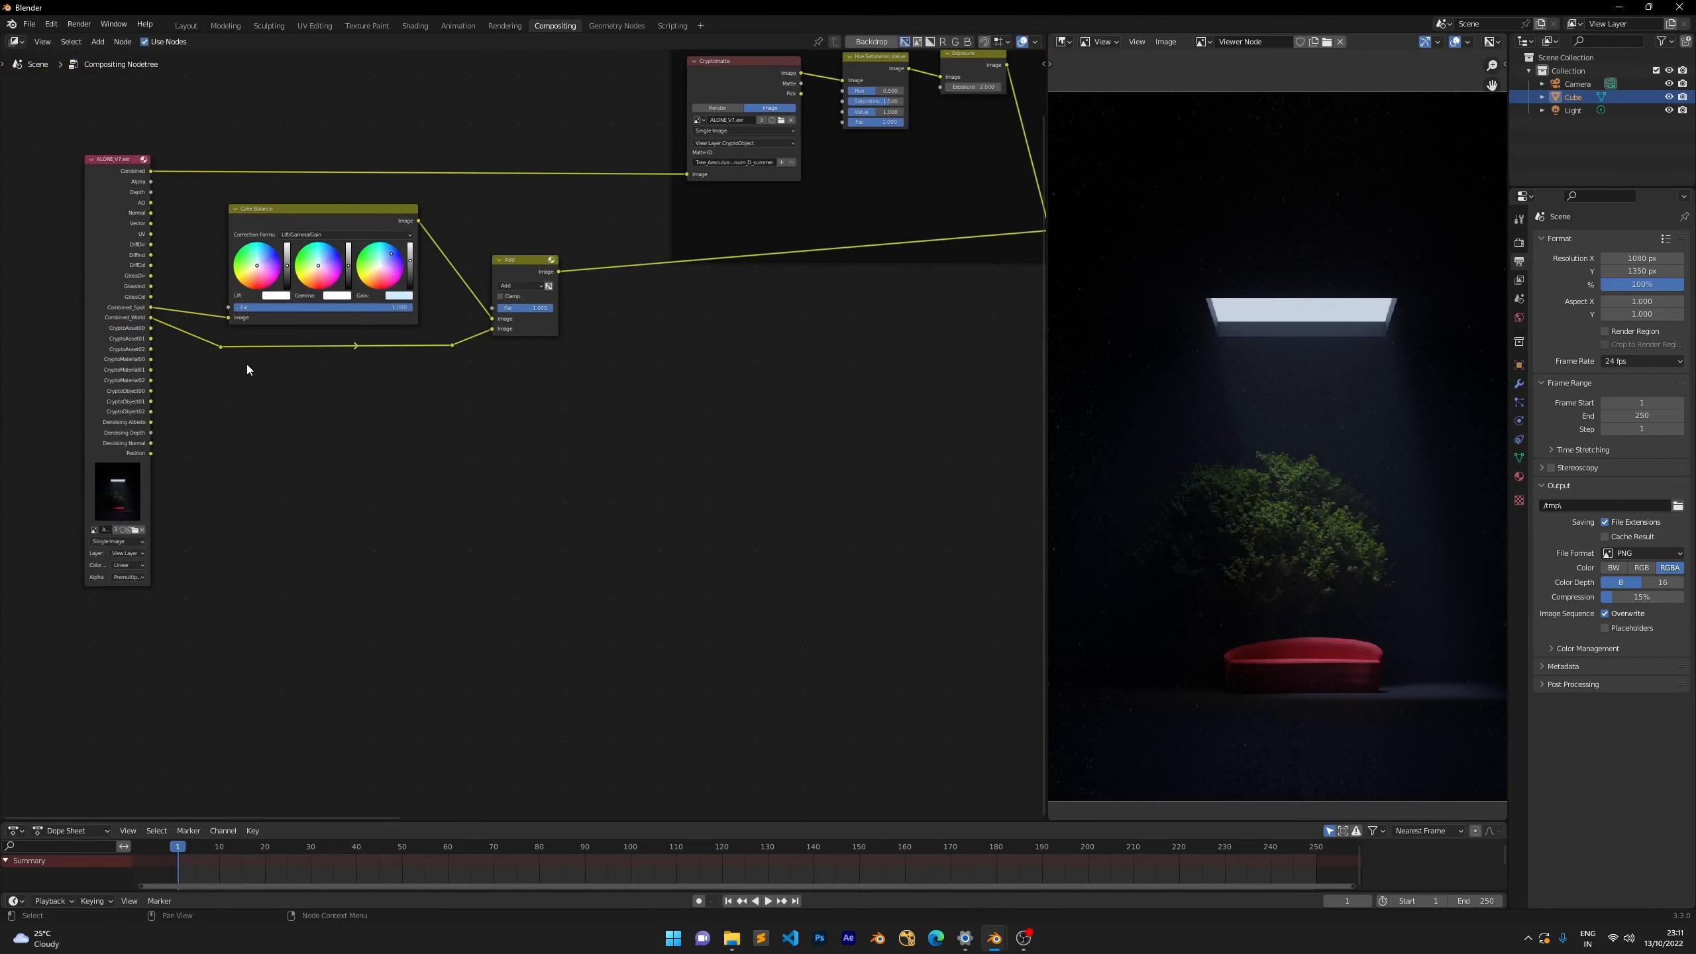
ctrl+shift+click(151, 309)
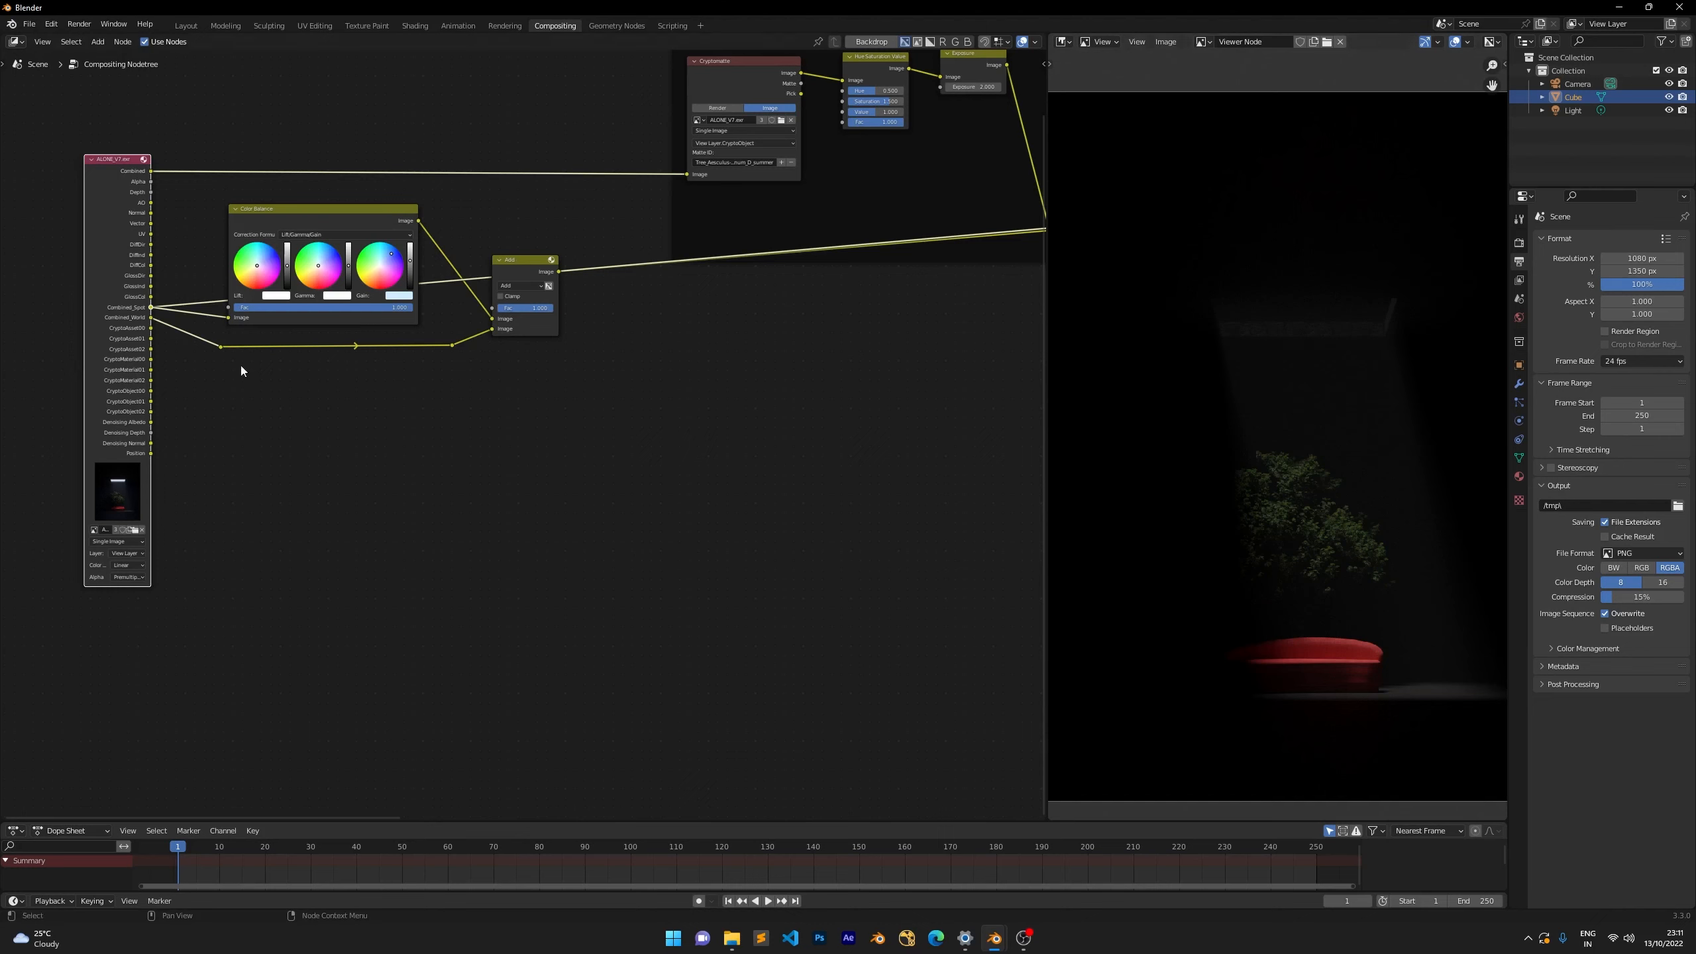
Add a ColorRamp node fed by the Combined_Spot pass, place it below the main node chain, and preview its output.
drag(149, 308, 739, 537)
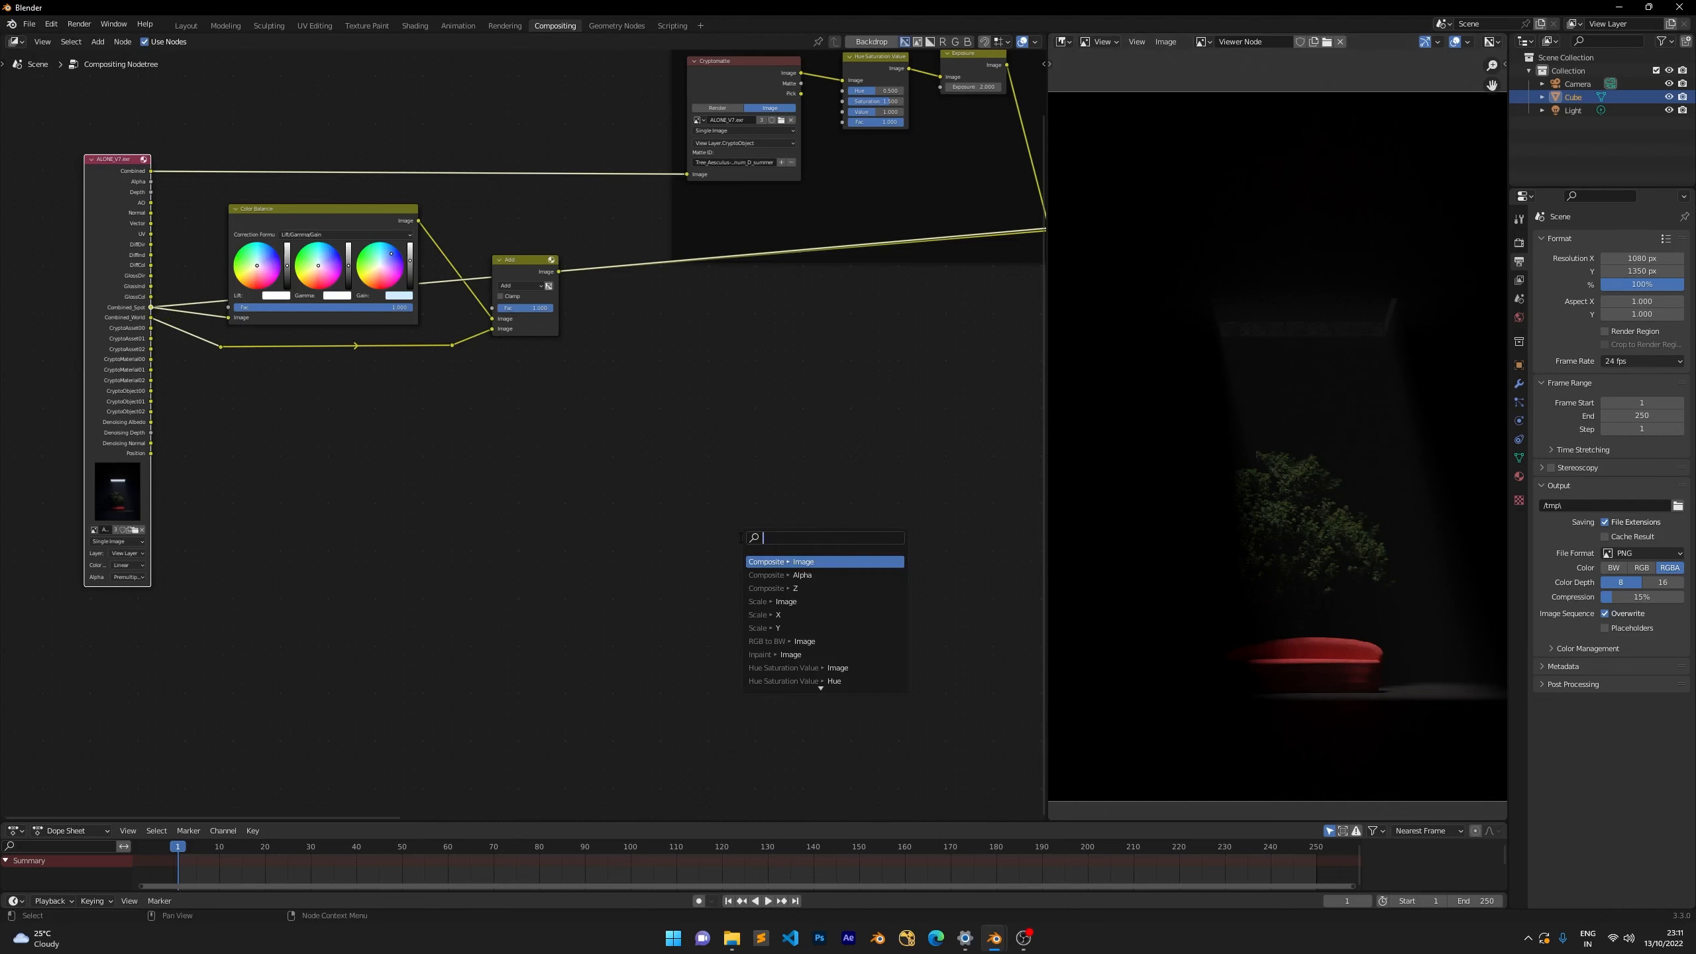
text(color ramp)
key(Return)
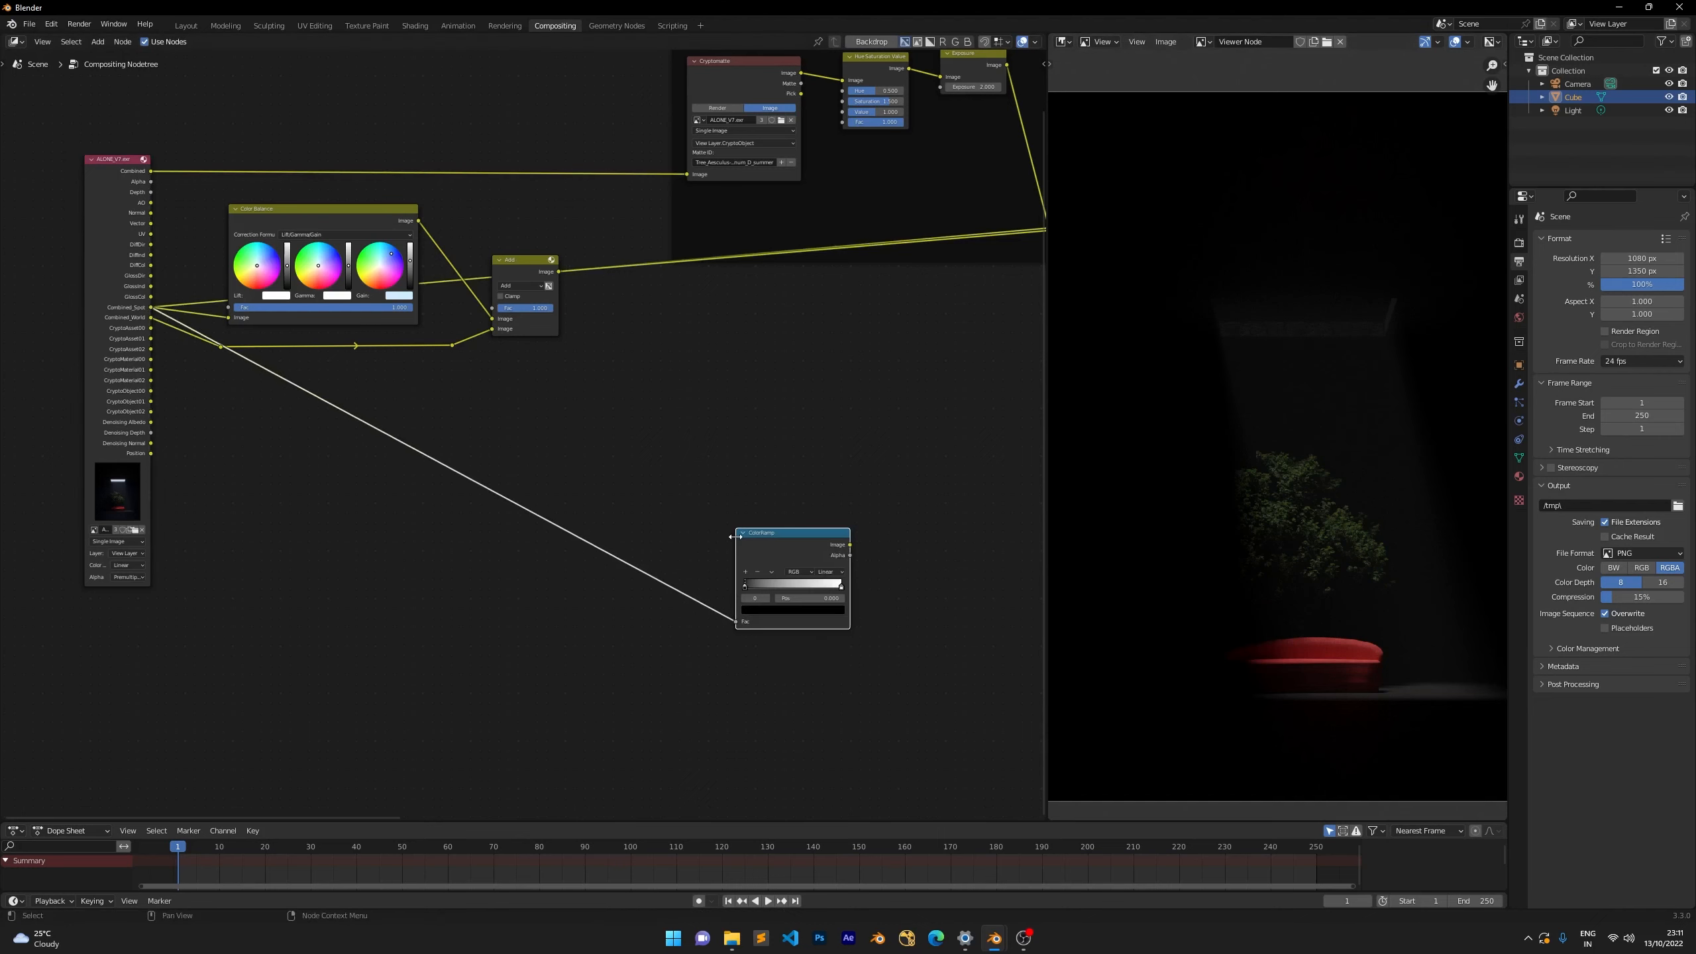
scroll(707, 507, up, 3)
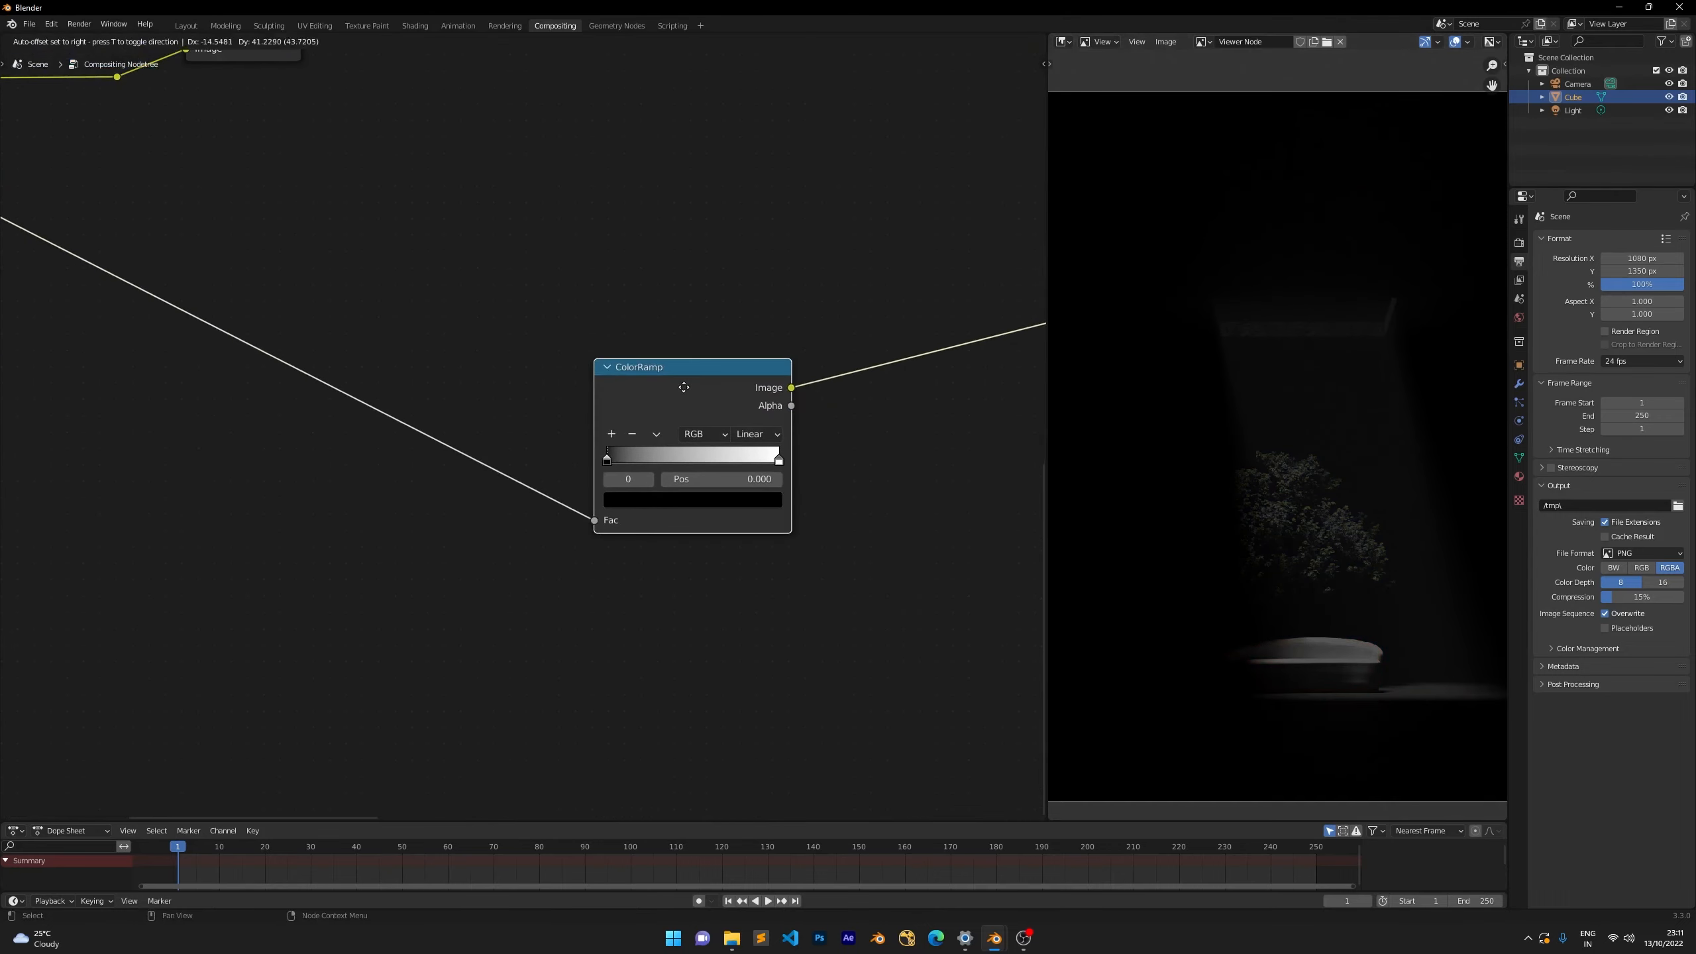
click(683, 387)
Set the ColorRamp's white stop to position 0.023 and inspect the resulting light-beam mask in the viewer.
drag(778, 460, 599, 452)
key(Home)
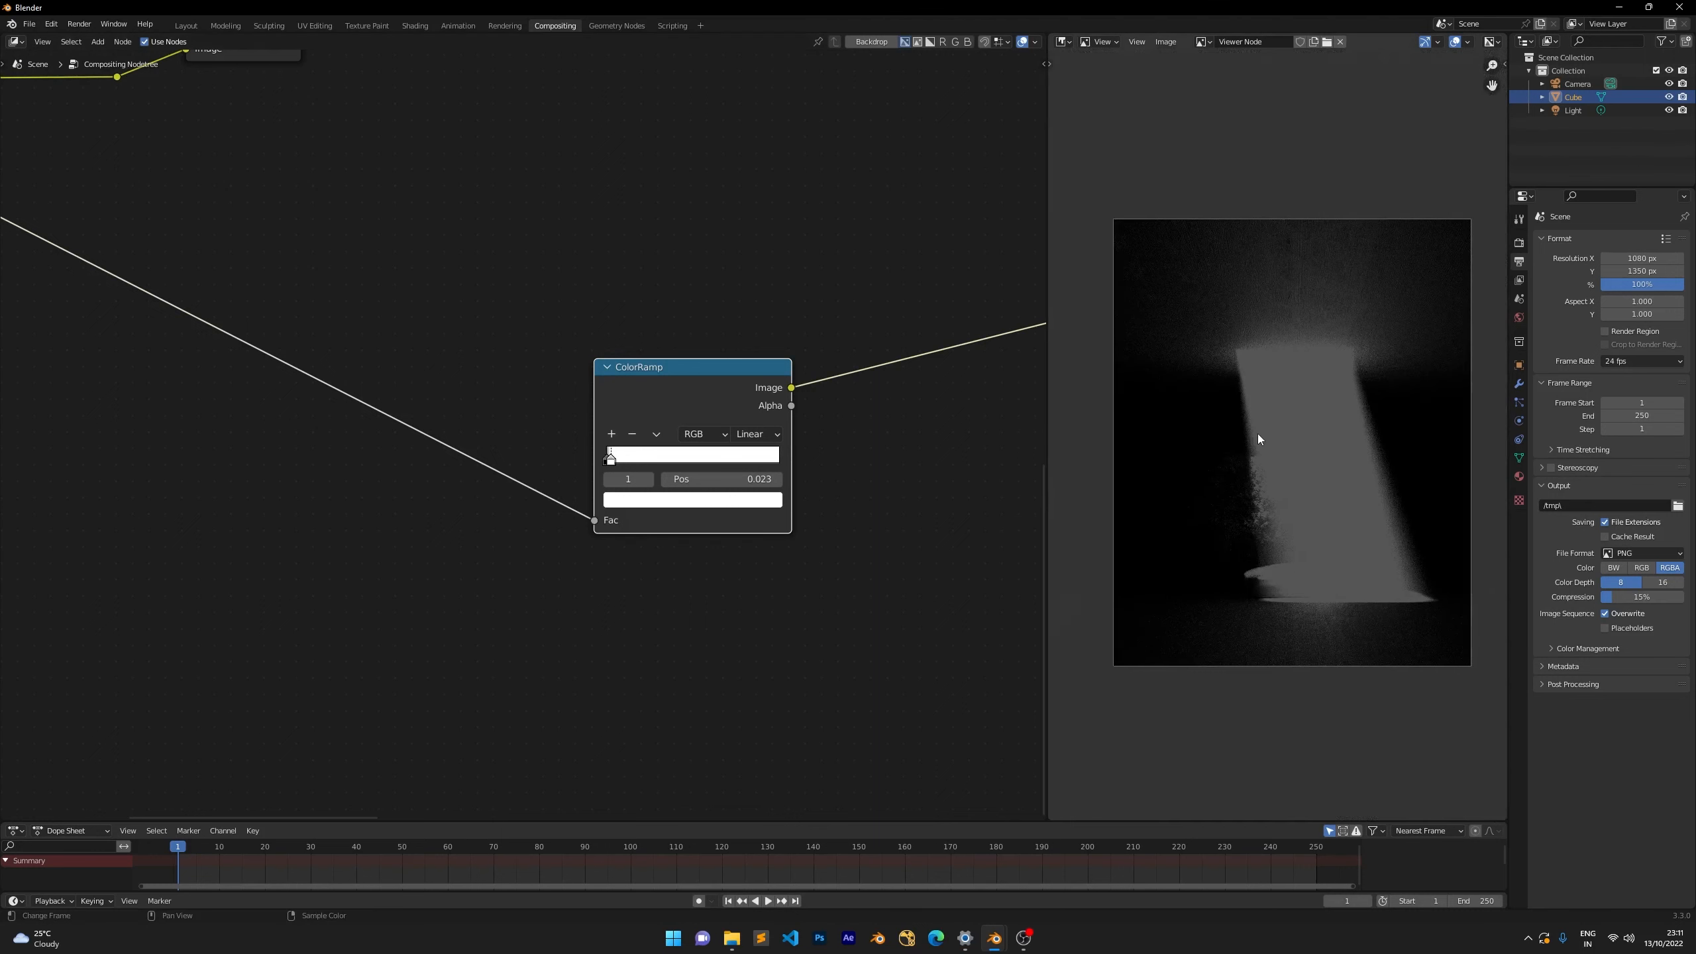
scroll(1258, 439, up, 1)
drag(681, 384, 606, 363)
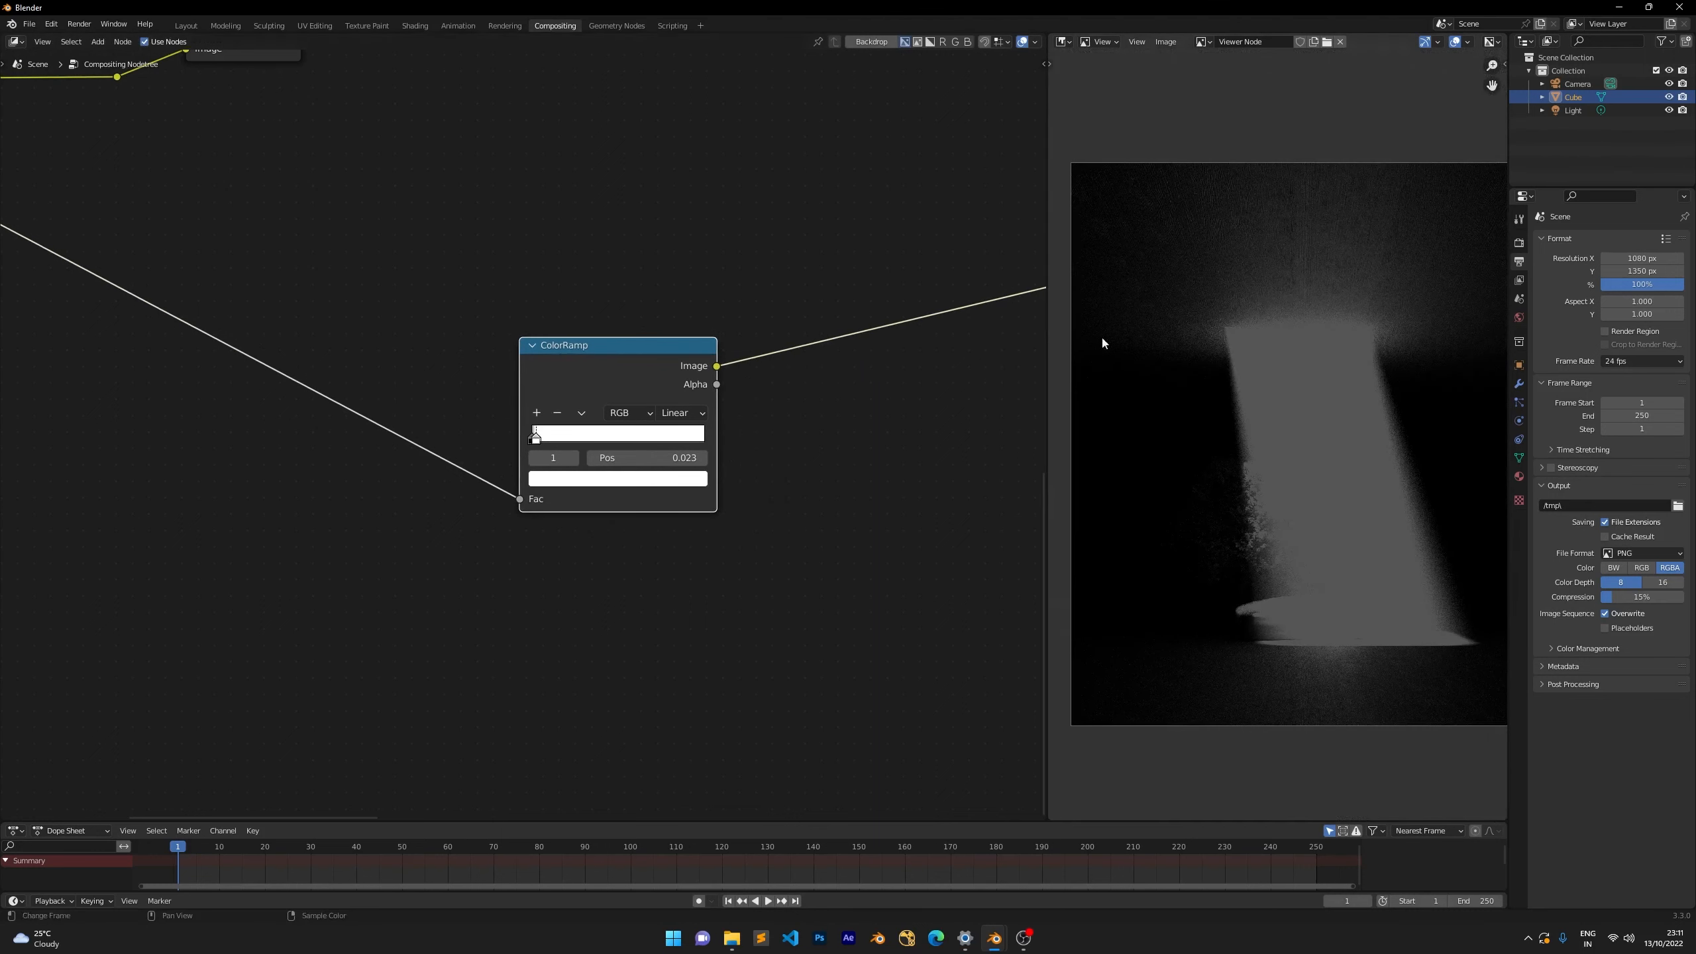
scroll(1267, 235, up, 3)
scroll(1263, 235, down, 3)
Try a Color Management Exposure of 0 on the light-beam mask, and undo the change.
click(1519, 243)
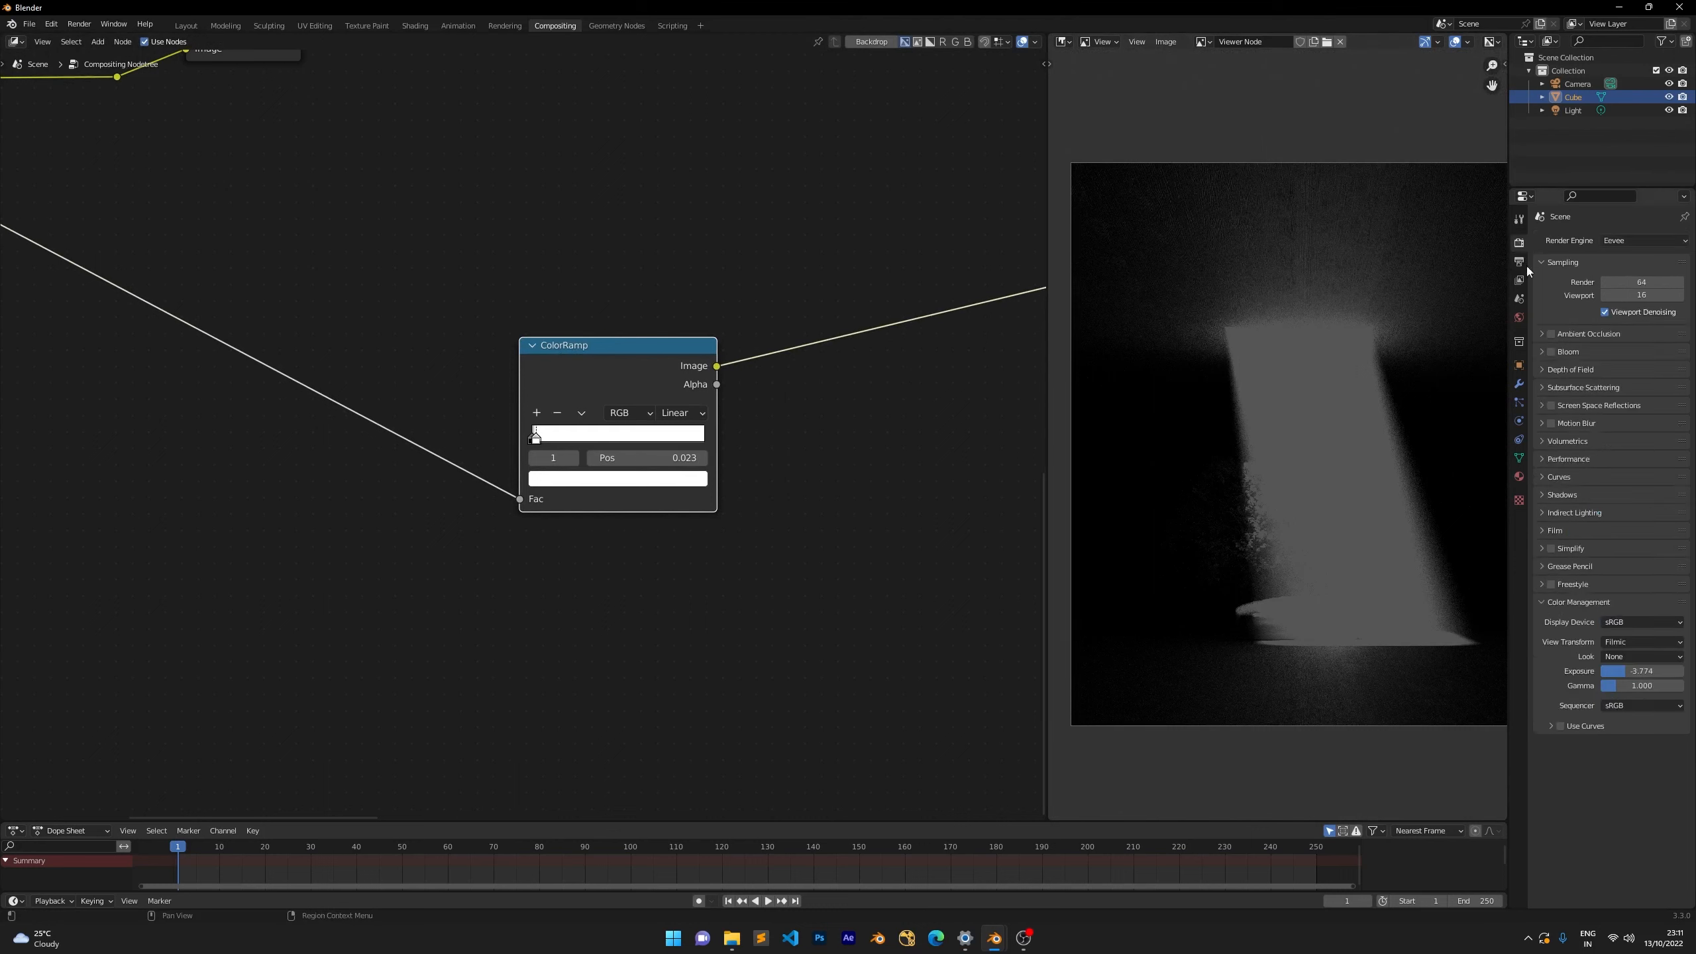
click(1643, 671)
text(0)
key(Return)
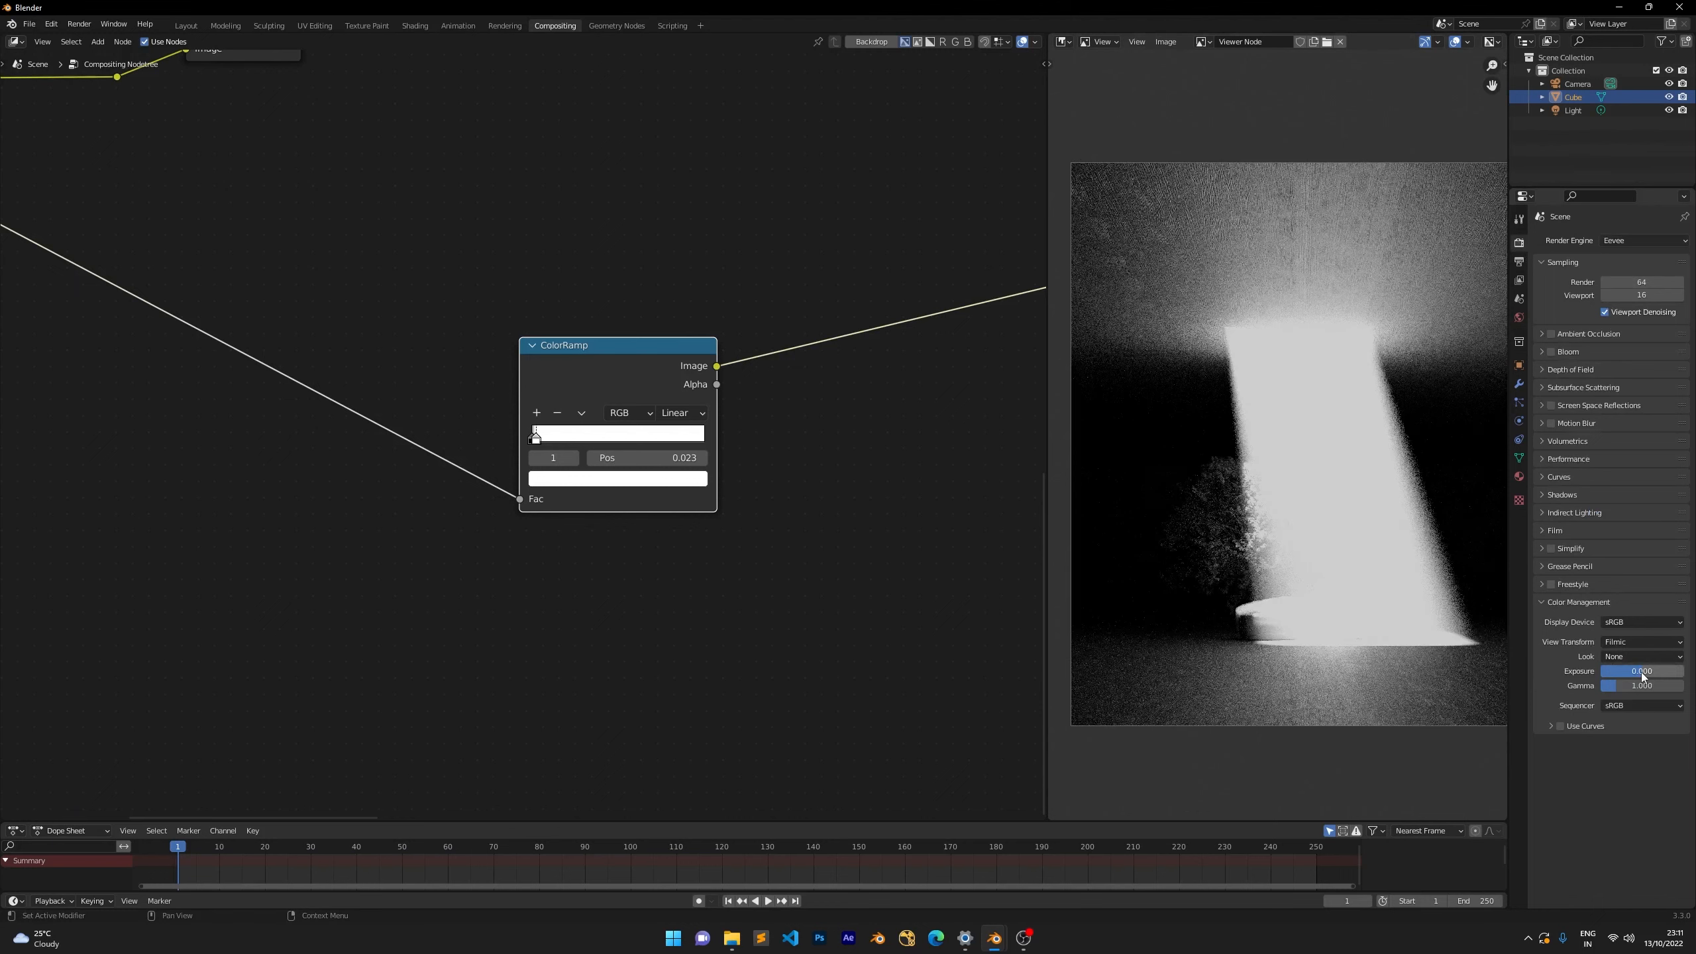
key(ctrl+z)
Move the ColorRamp node along the node tree to just below the dust Texture node.
scroll(648, 287, down, 2)
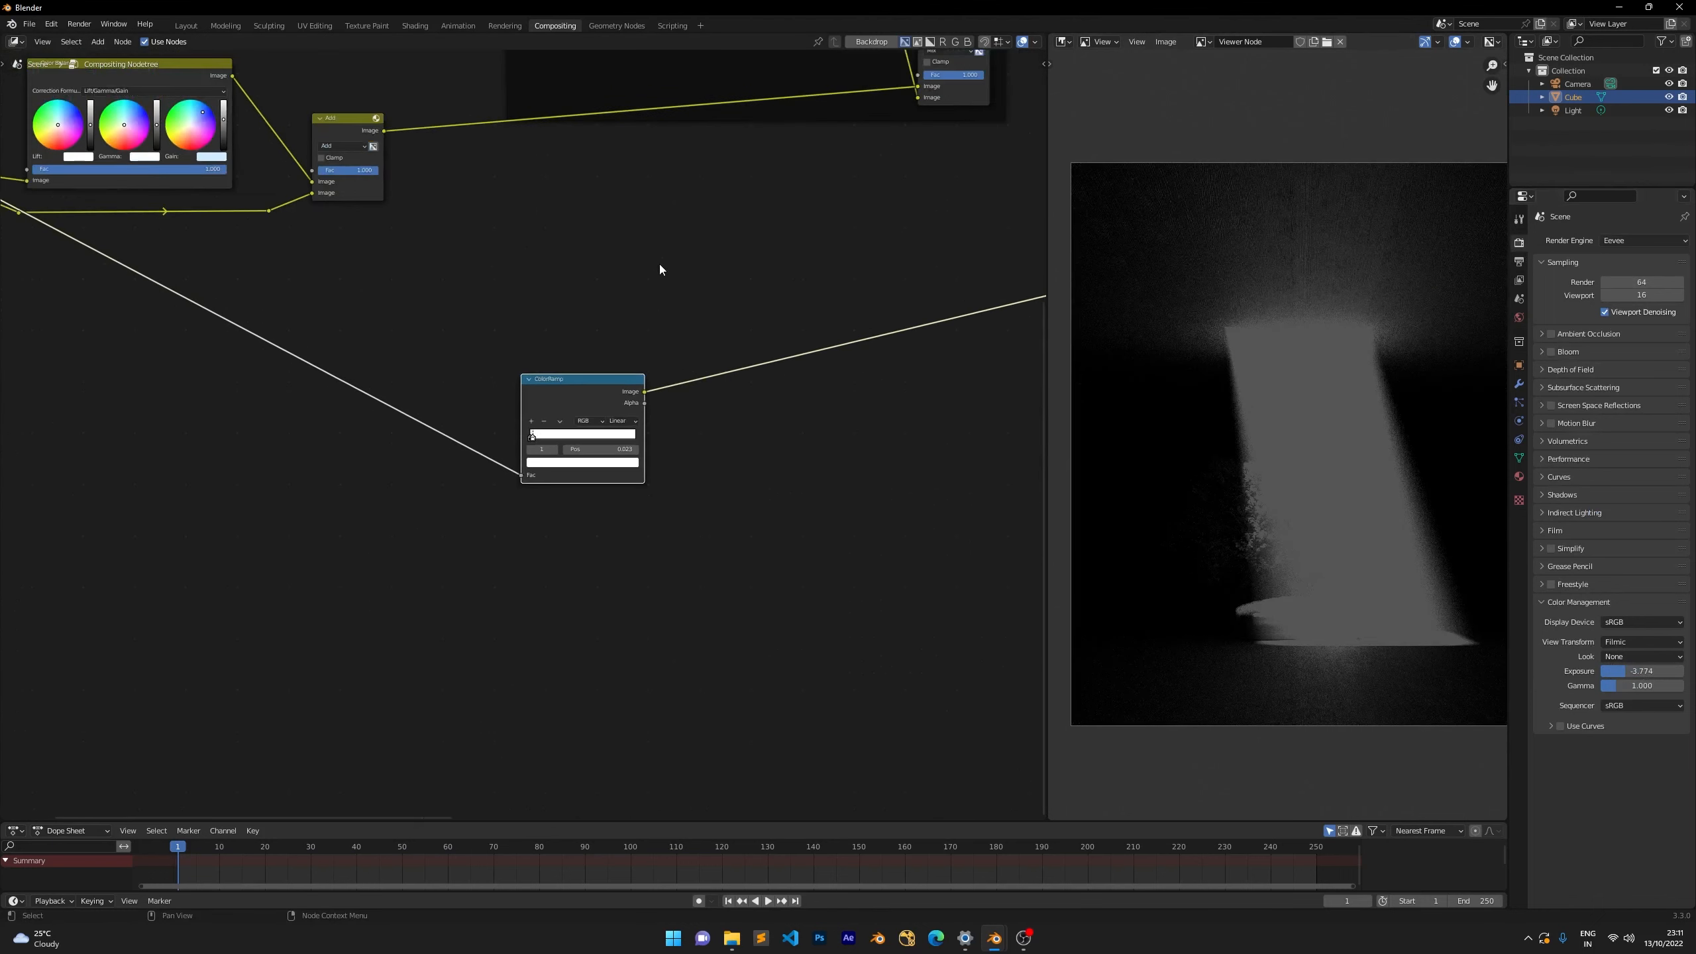
drag(568, 379, 581, 285)
scroll(617, 273, down, 3)
middle_drag(617, 273, 352, 367)
drag(314, 419, 796, 442)
middle_drag(768, 402, 458, 390)
drag(490, 426, 710, 457)
middle_drag(796, 325, 629, 318)
click(587, 392)
Add a Set Alpha node fed by the dust Texture's Color output and preview it in the viewer.
scroll(561, 386, up, 2)
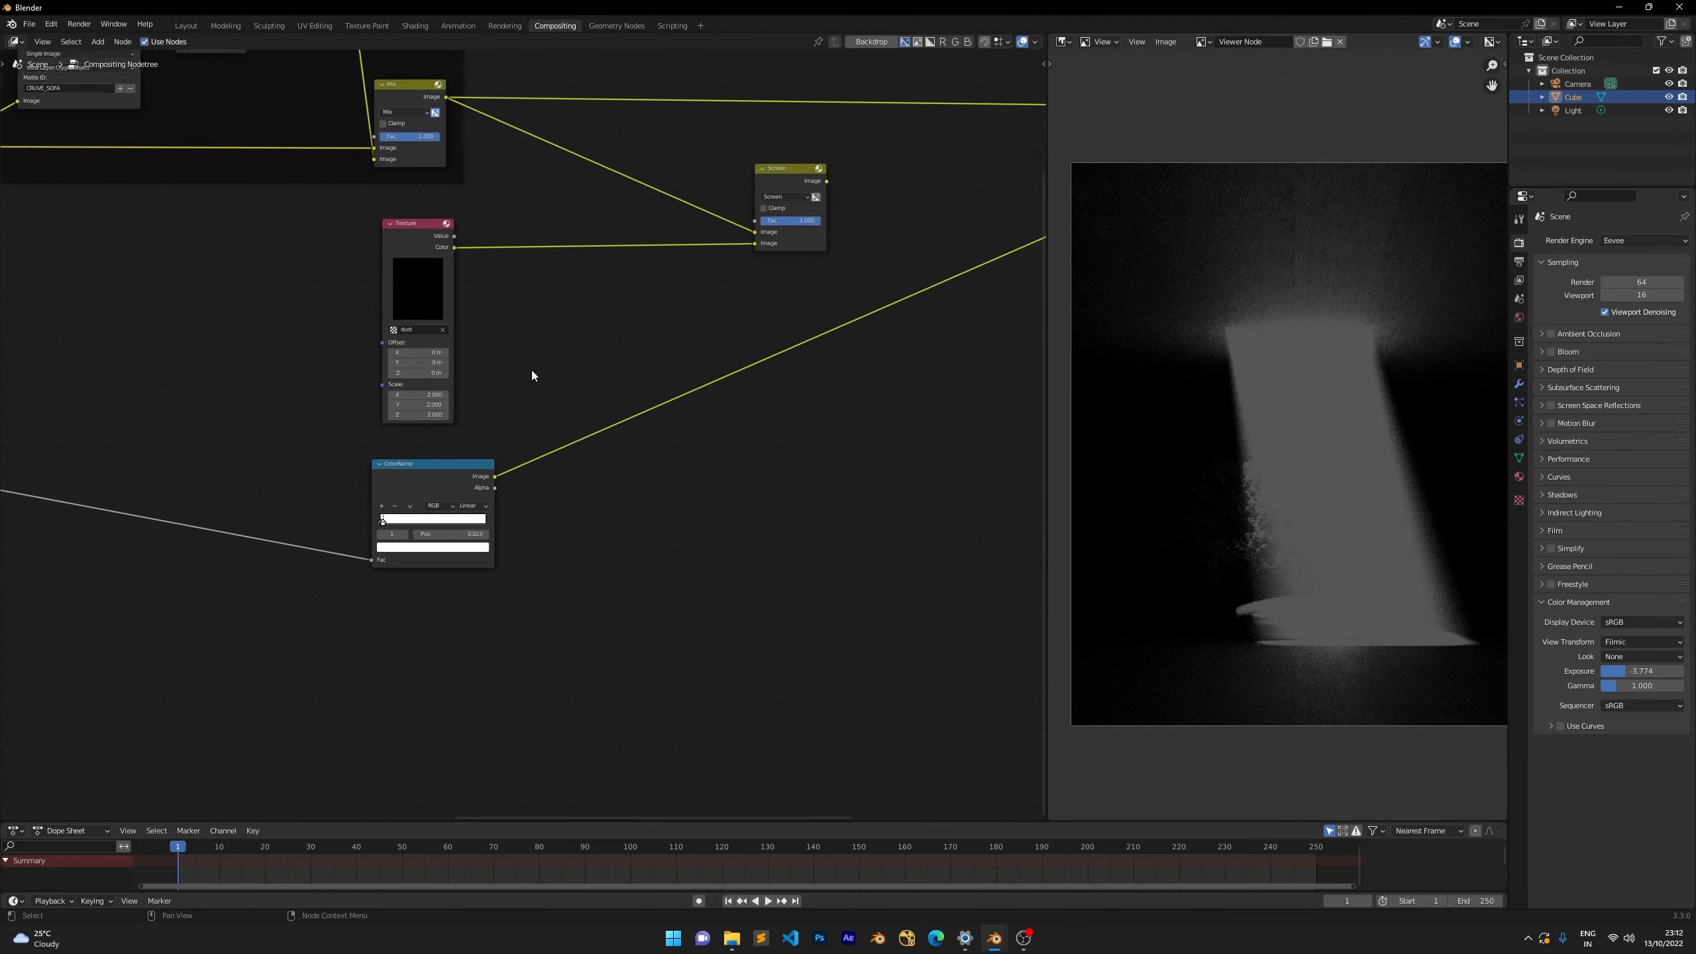
key(shift+a)
click(544, 401)
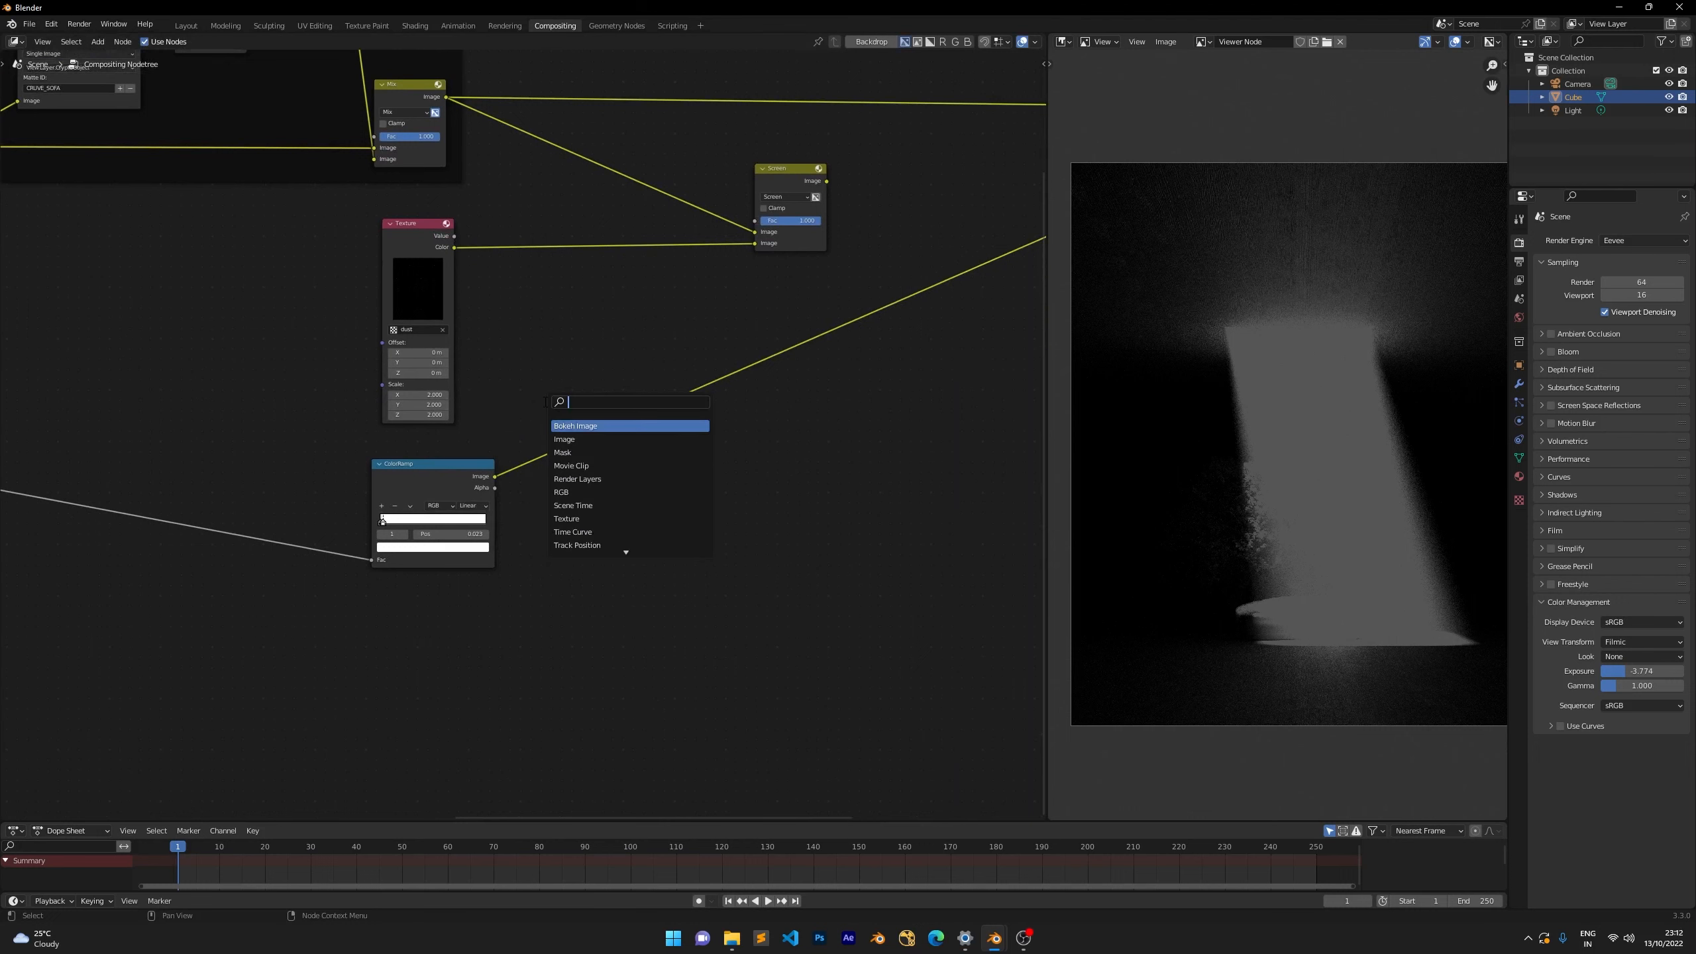
text(al)
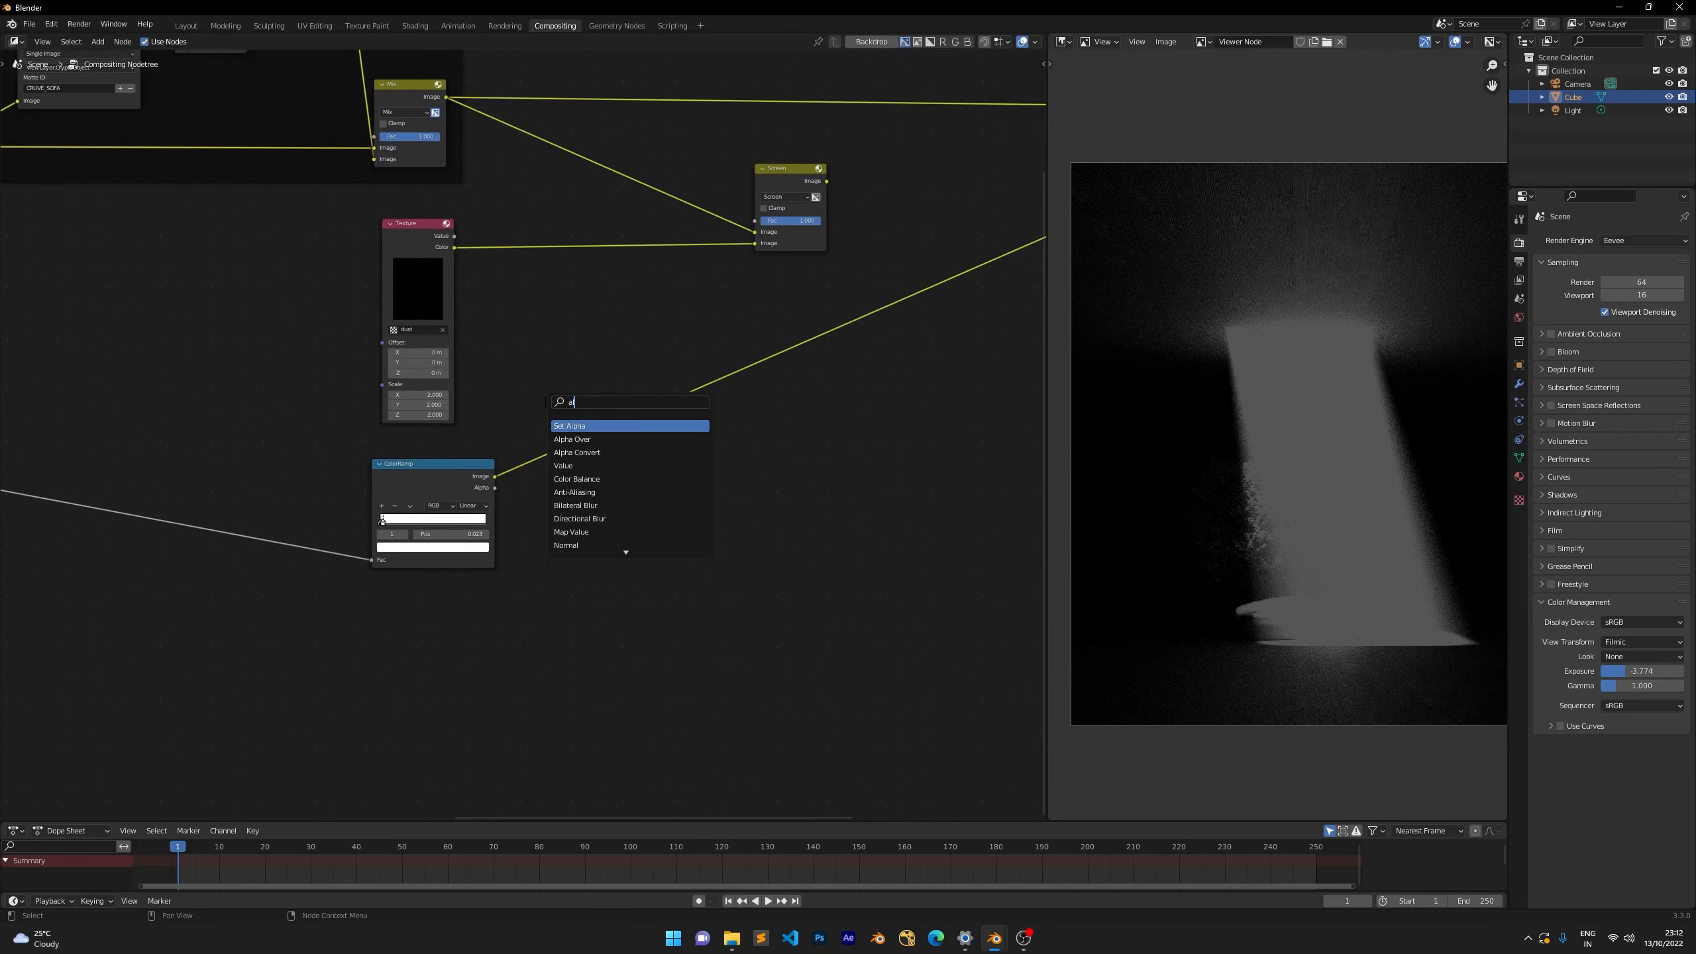
key(Return)
click(585, 314)
scroll(586, 309, up, 3)
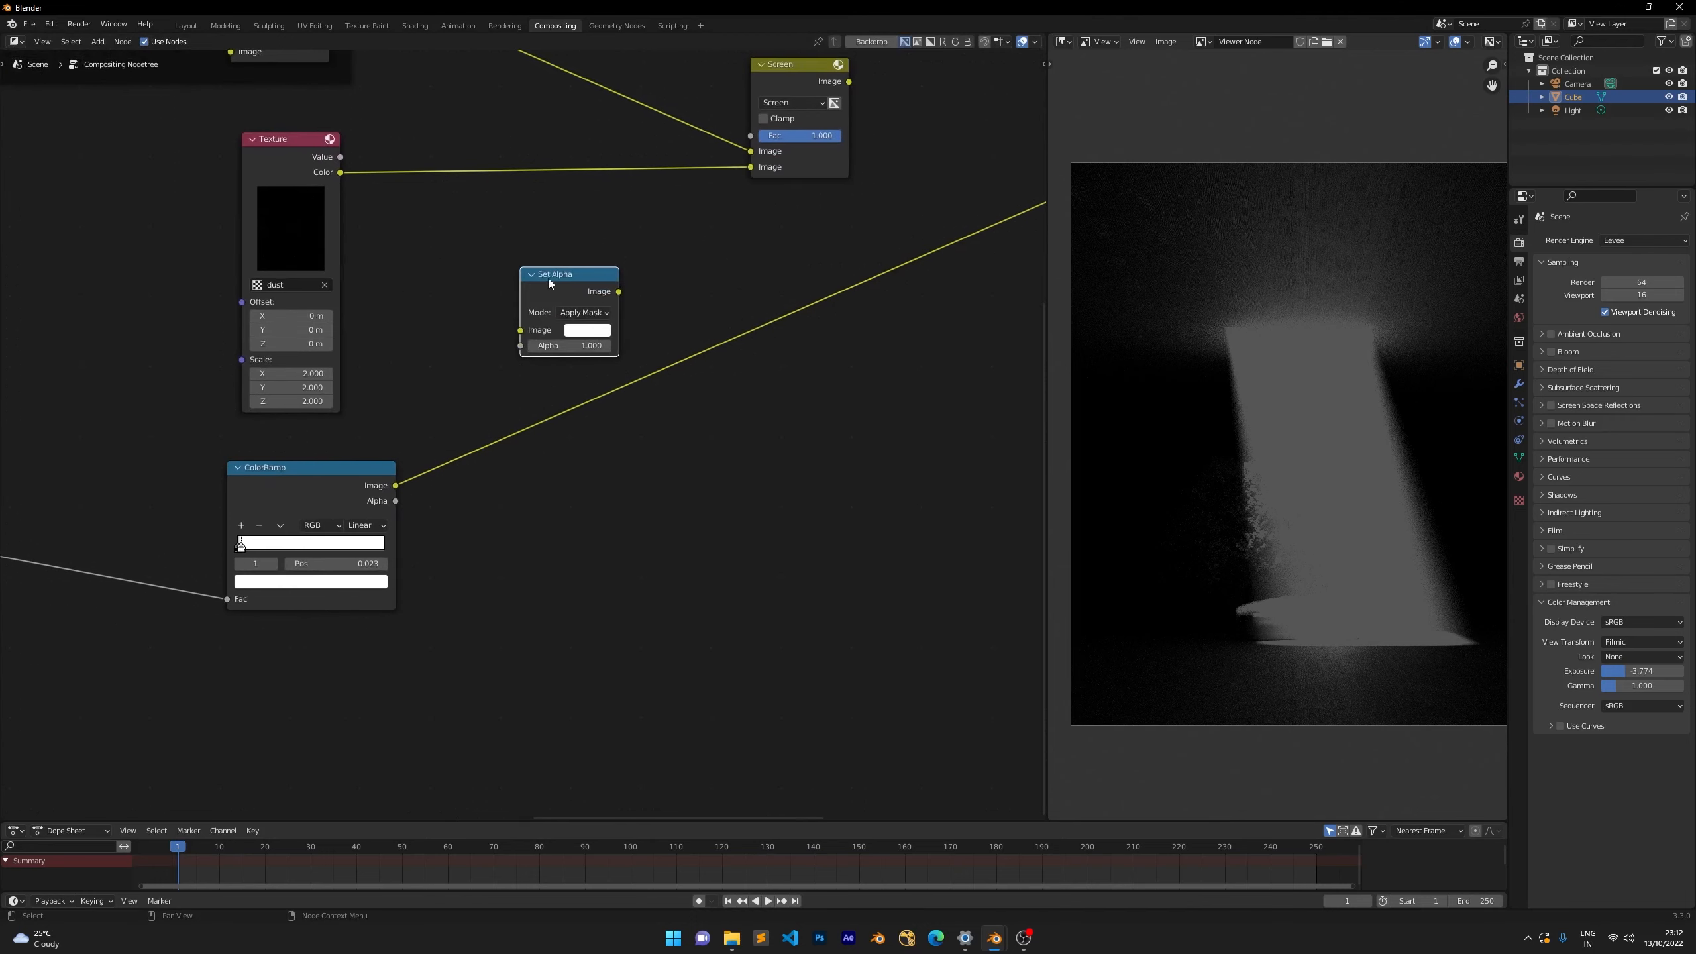
drag(549, 283, 566, 240)
drag(339, 174, 536, 295)
ctrl+shift+click(573, 239)
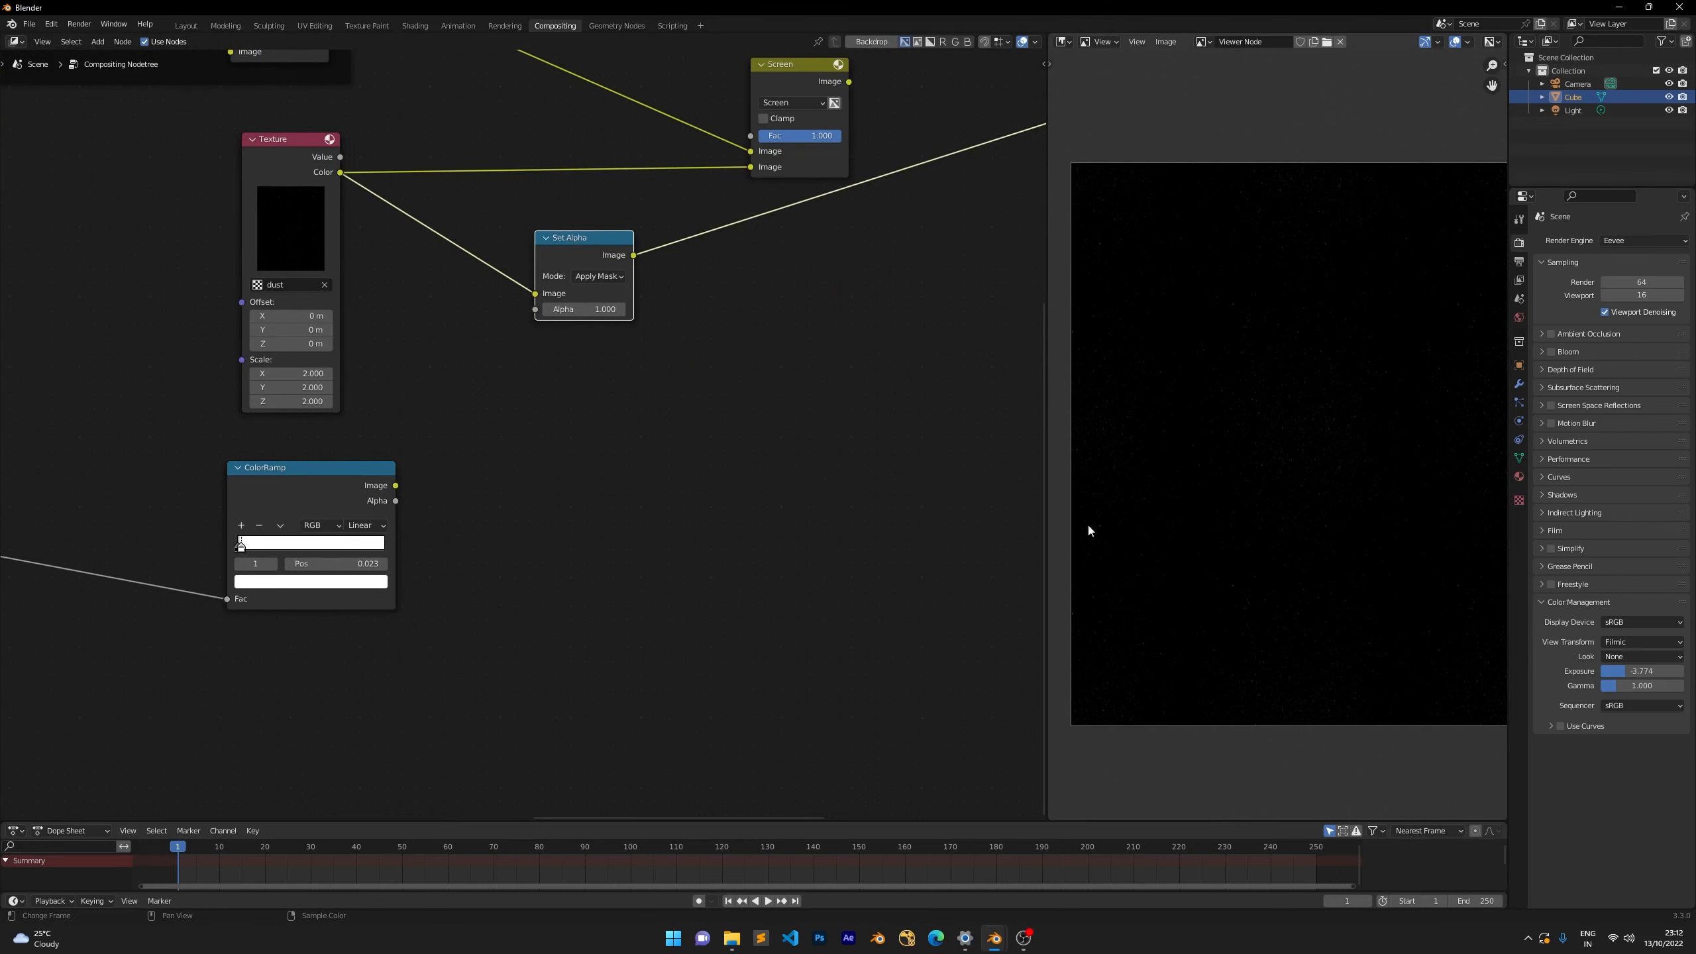
Link the ColorRamp's Image output to the Set Alpha node's Alpha input and inspect the masked dust.
drag(566, 242, 641, 269)
drag(395, 485, 606, 335)
scroll(1256, 352, up, 2)
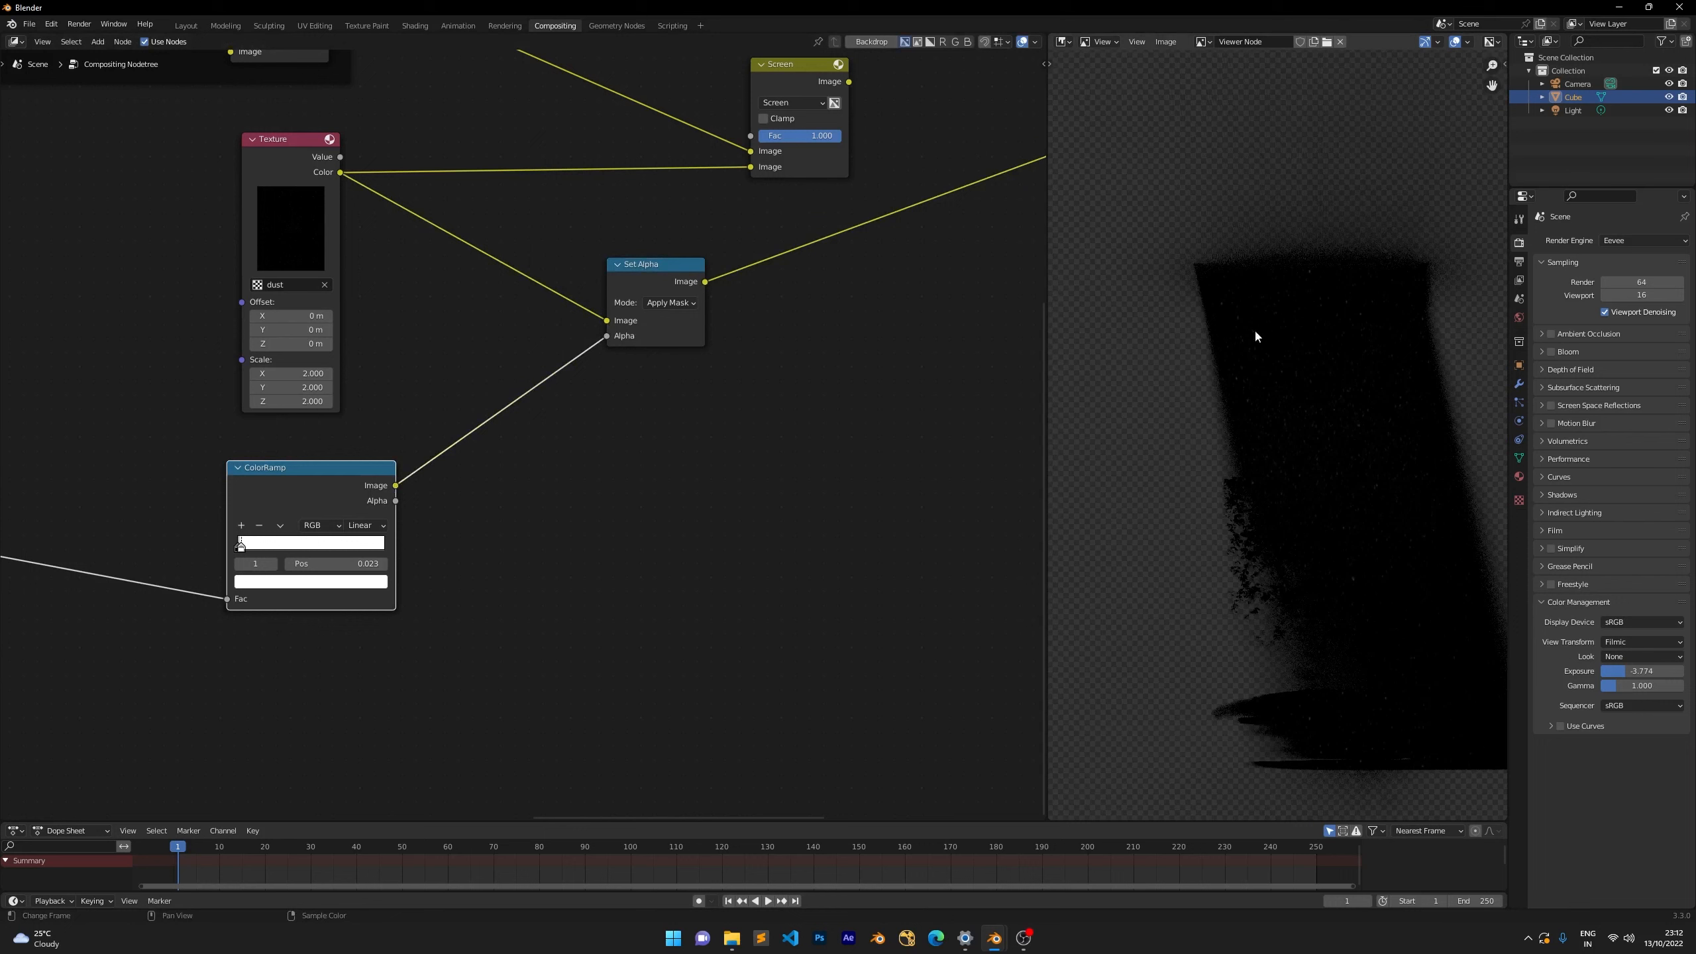
Insert a Blur node between the ColorRamp and Set Alpha nodes, with X and Y blur sizes of 20.
key(shift+a)
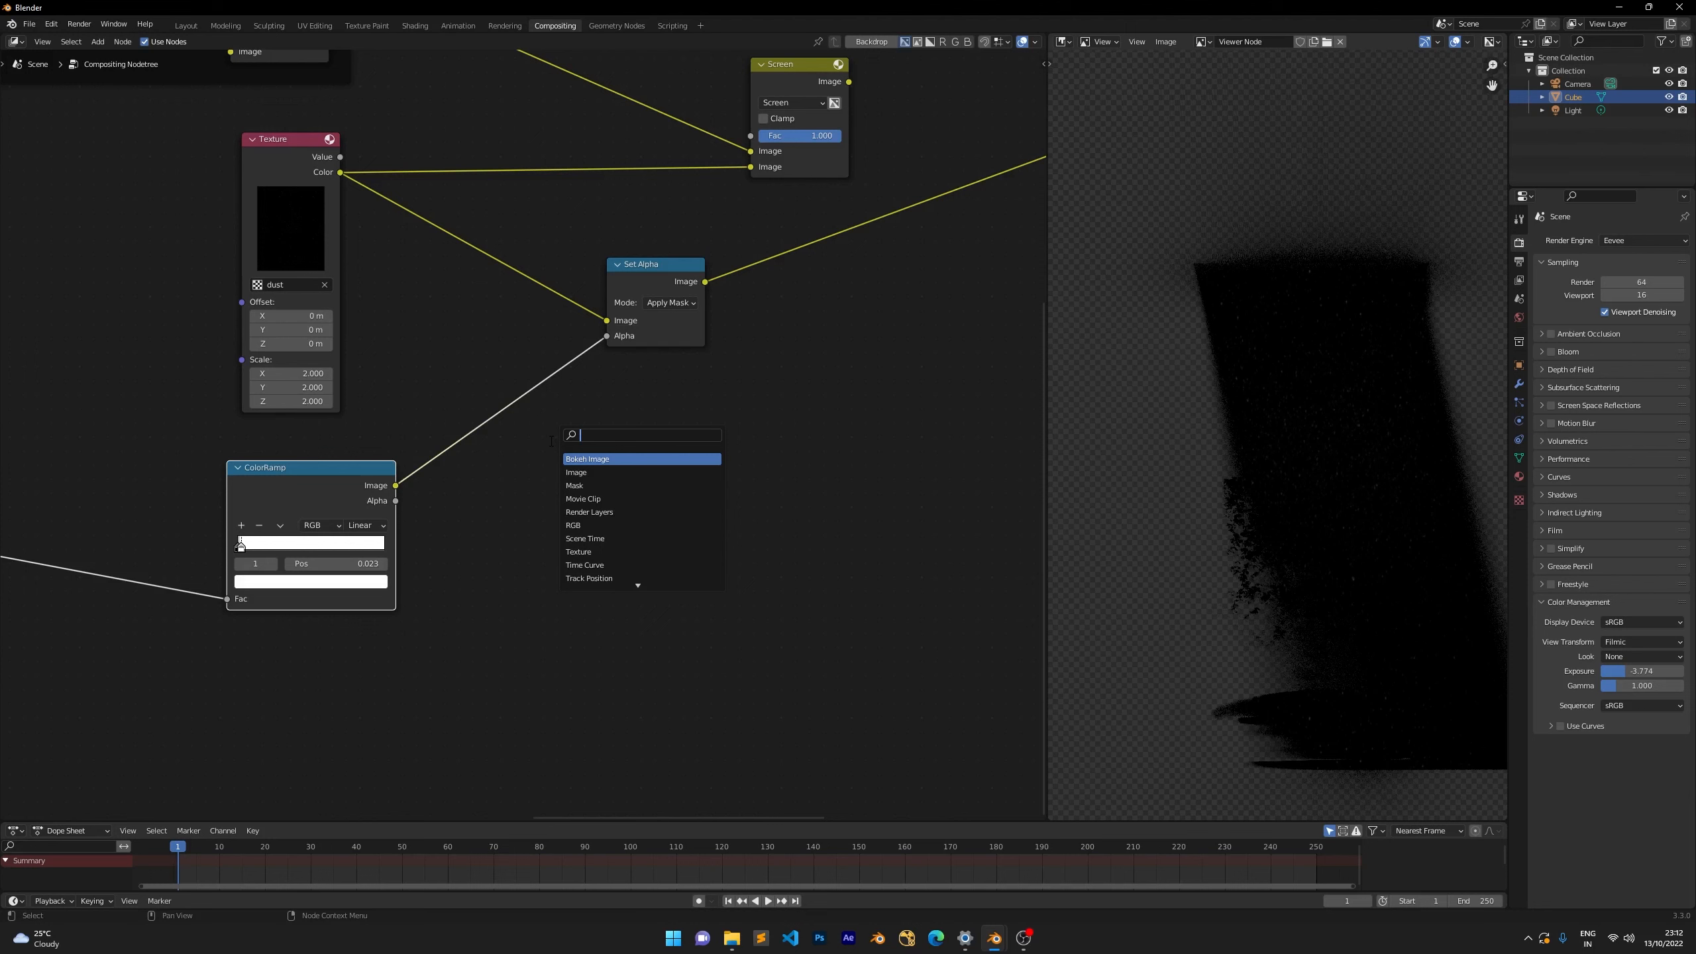
text(b)
key(Return)
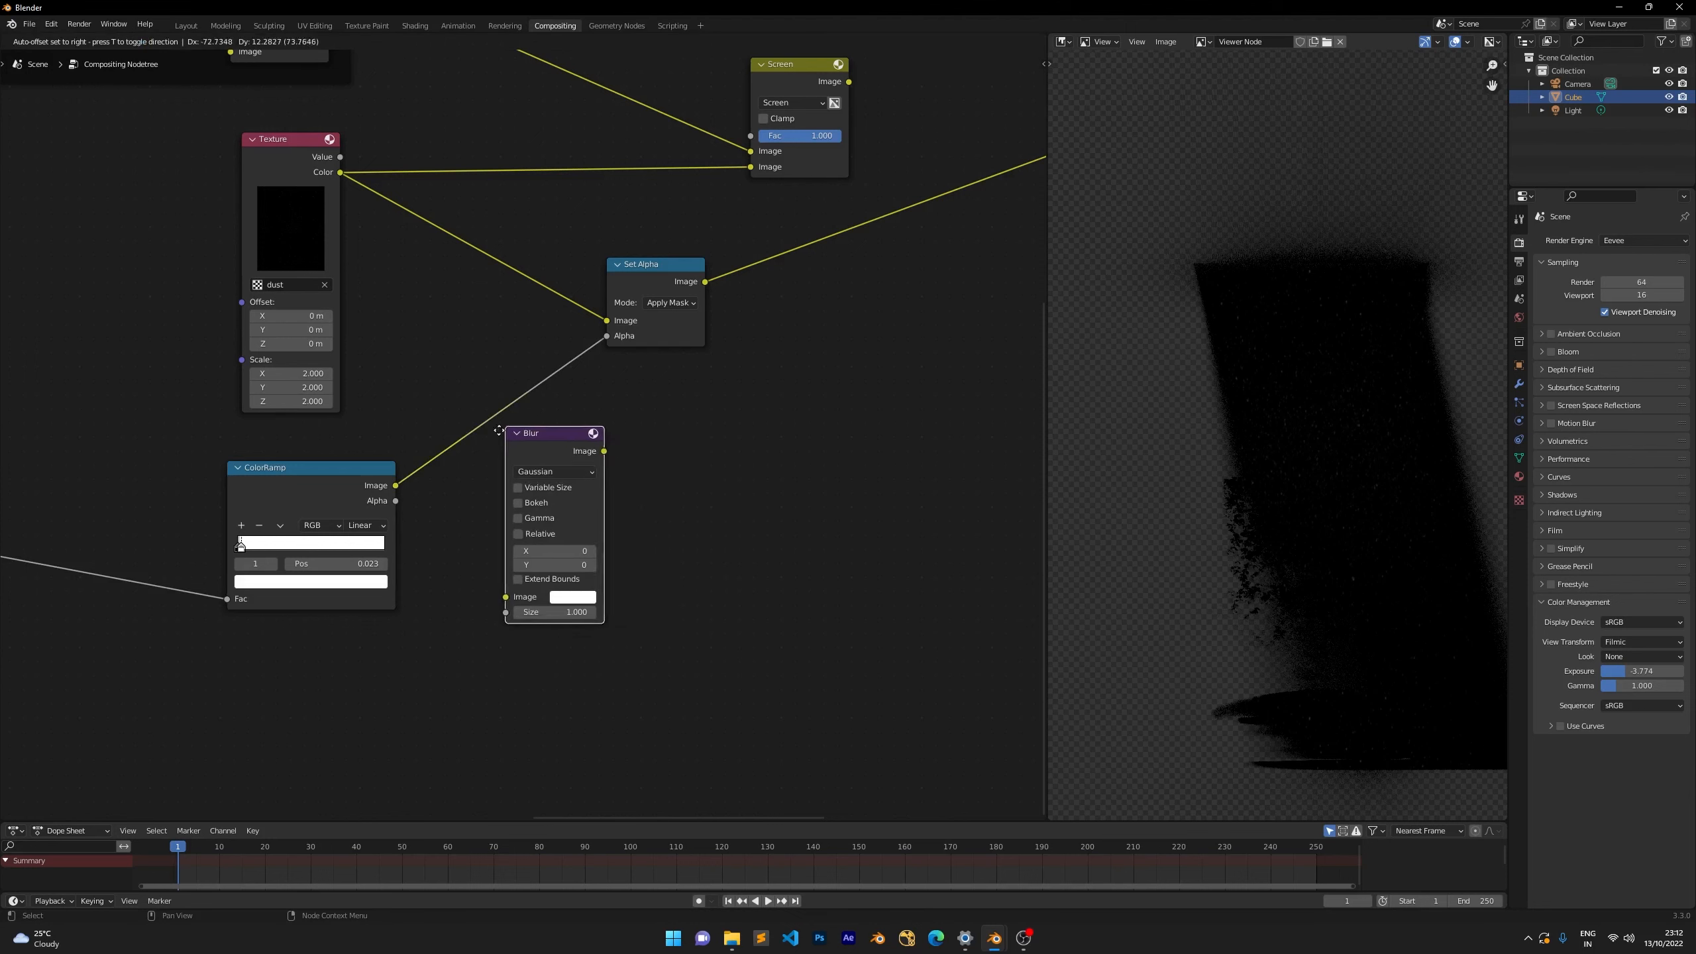
click(455, 419)
scroll(499, 434, up, 2)
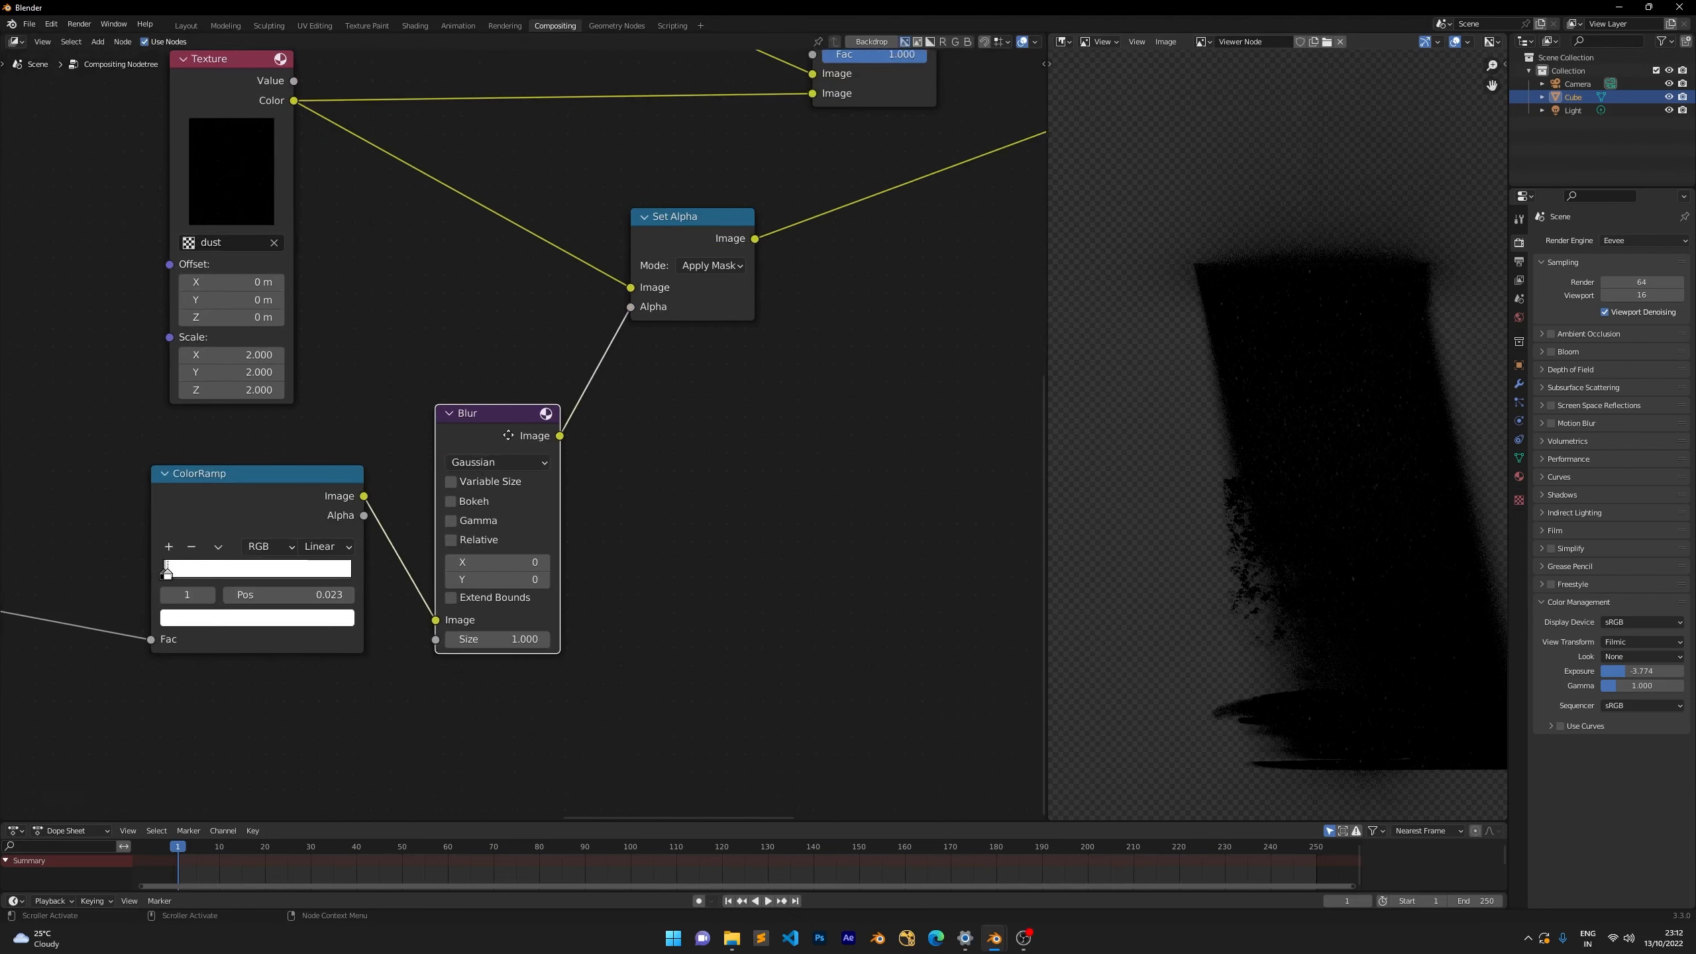
click(501, 523)
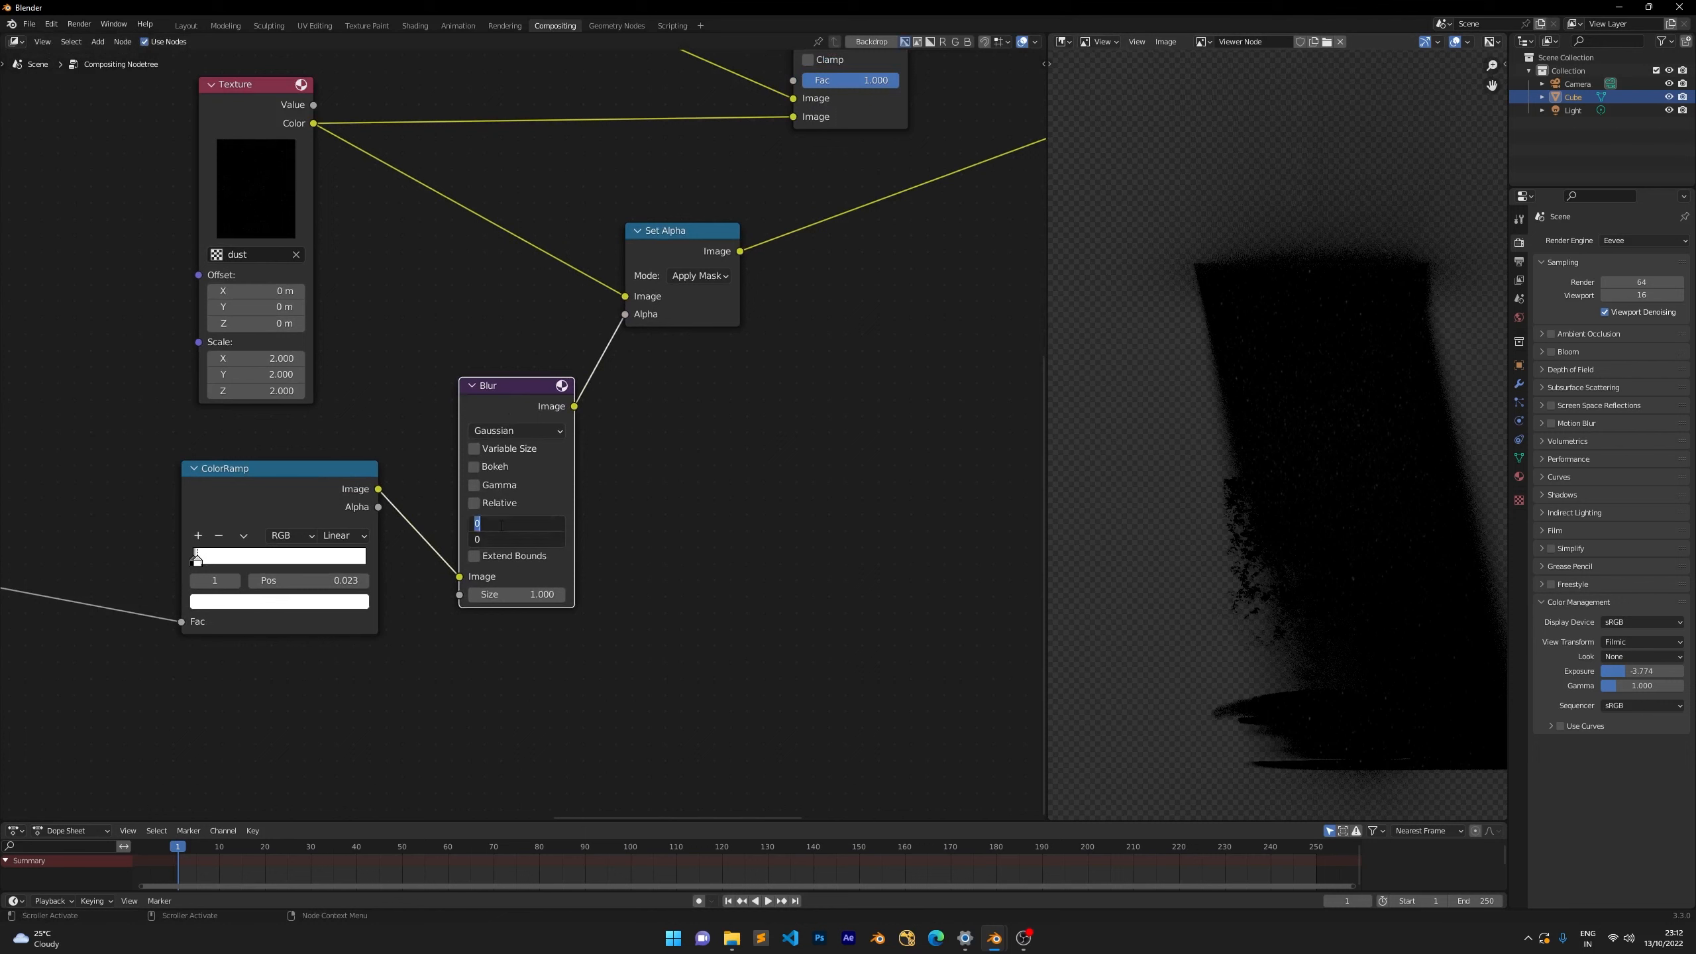
text(20)
key(Return)
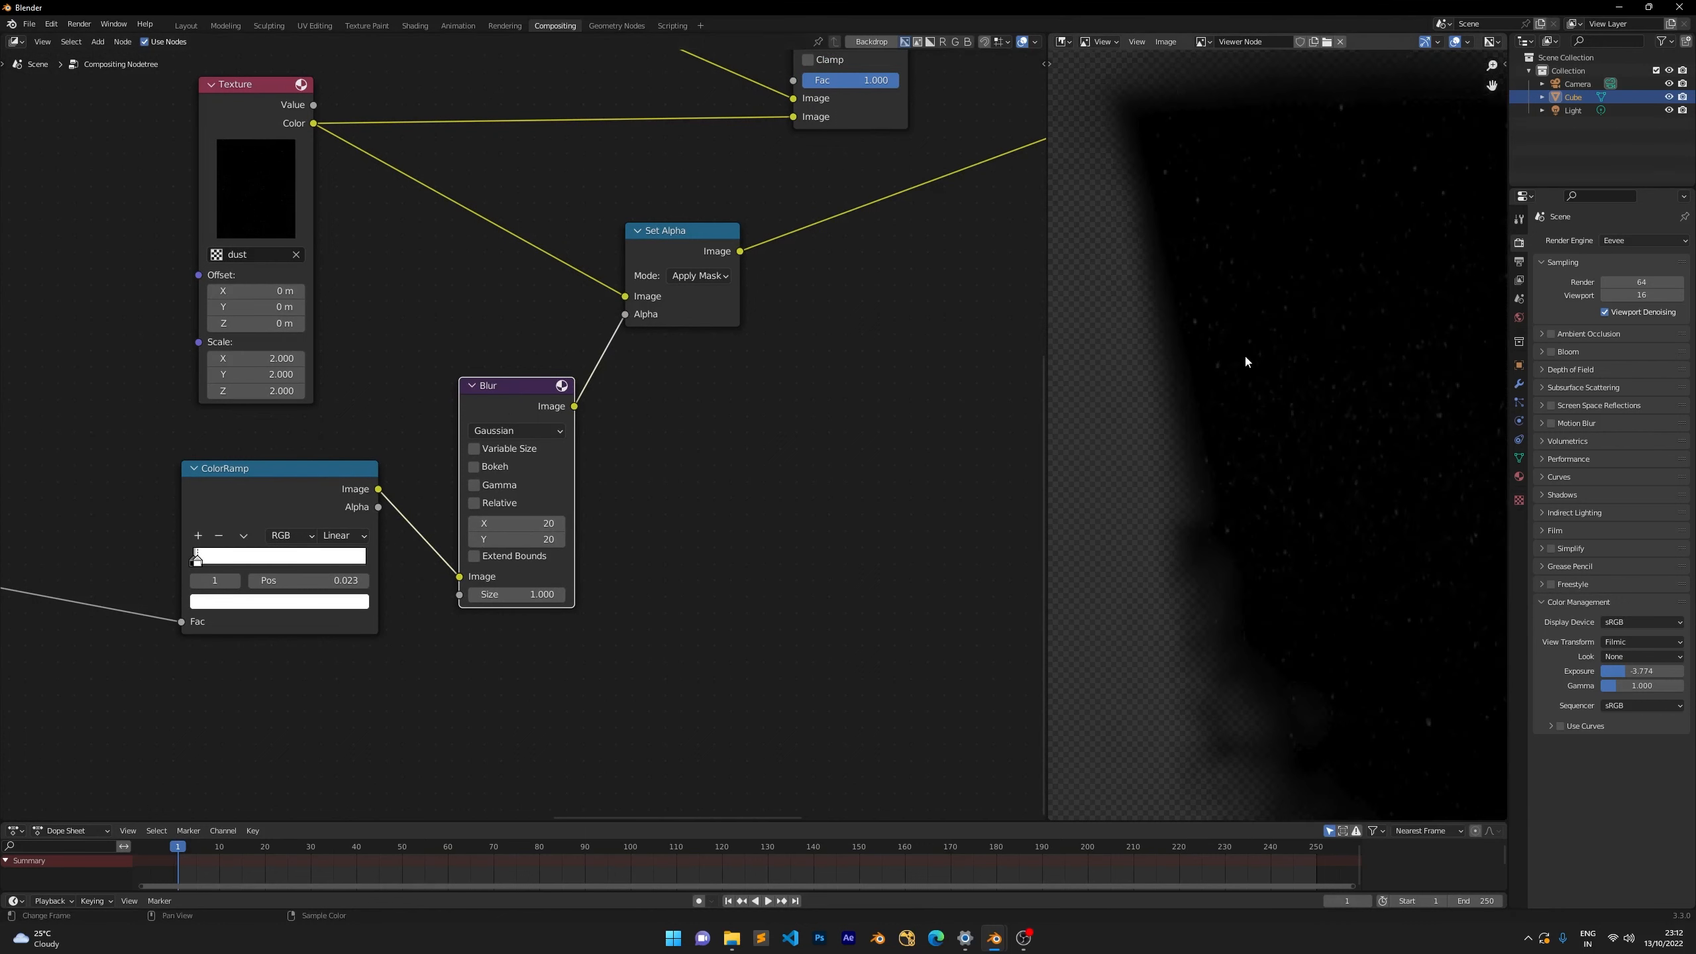
scroll(1133, 355, down, 2)
Replace the dust Texture with the Set Alpha output as the Screen node's second image input, and preview the Screen result.
middle_drag(841, 331, 656, 469)
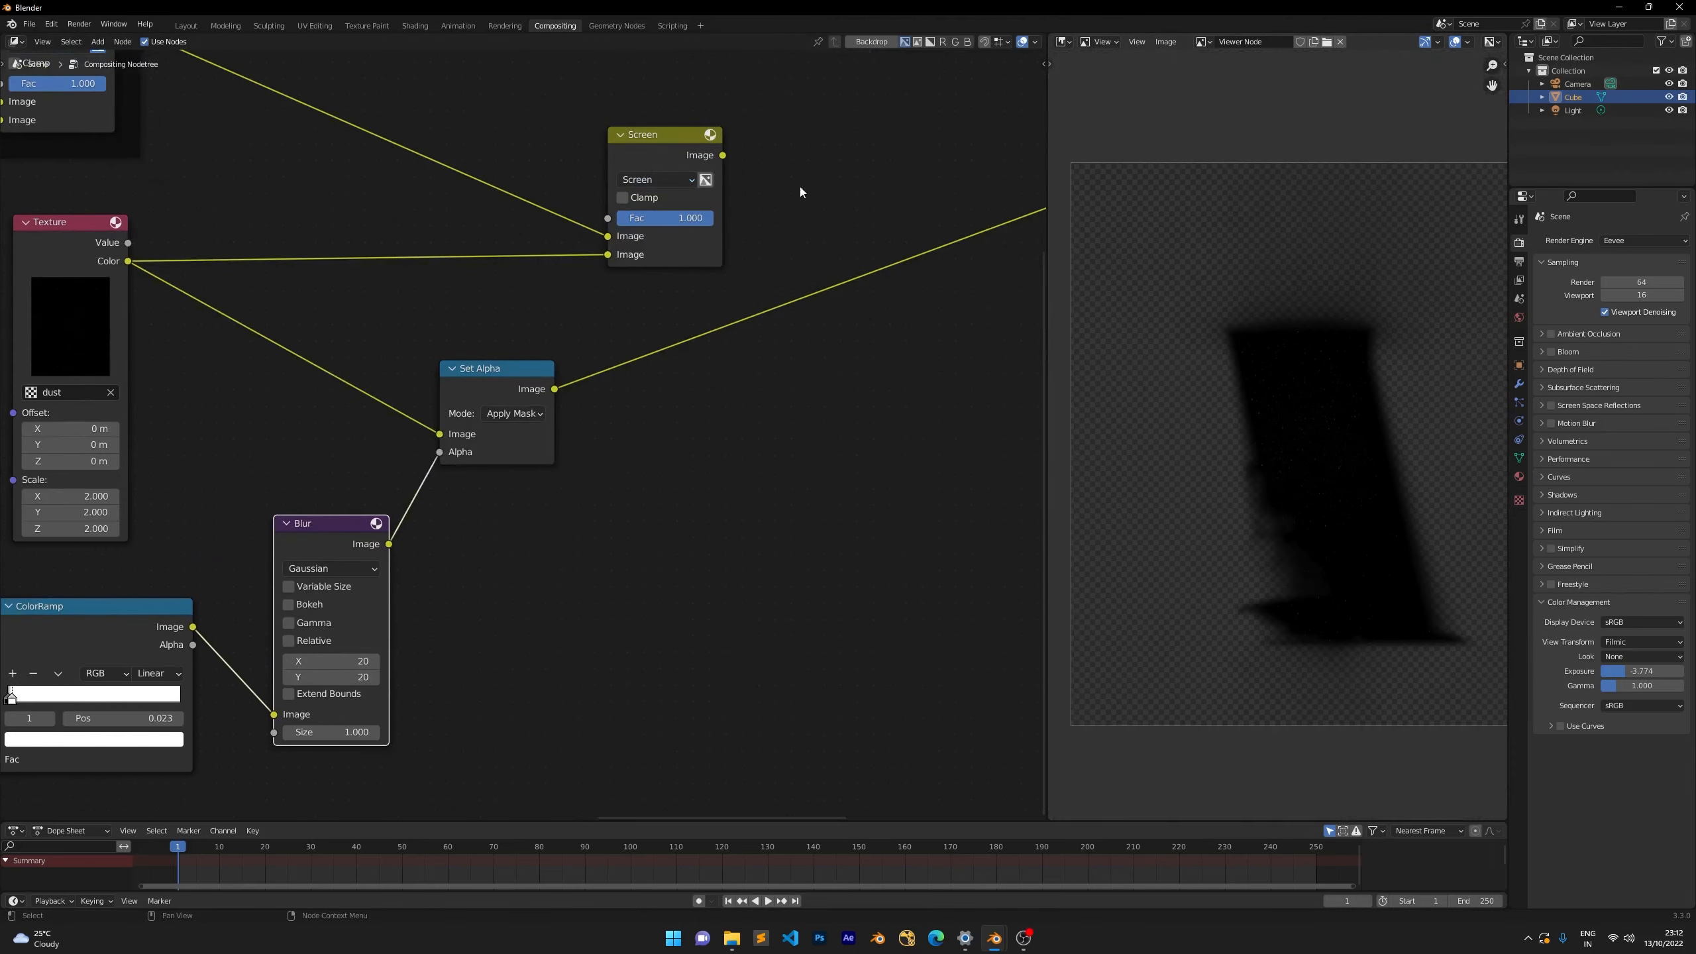
click(714, 167)
scroll(673, 190, down, 1)
drag(638, 177, 779, 142)
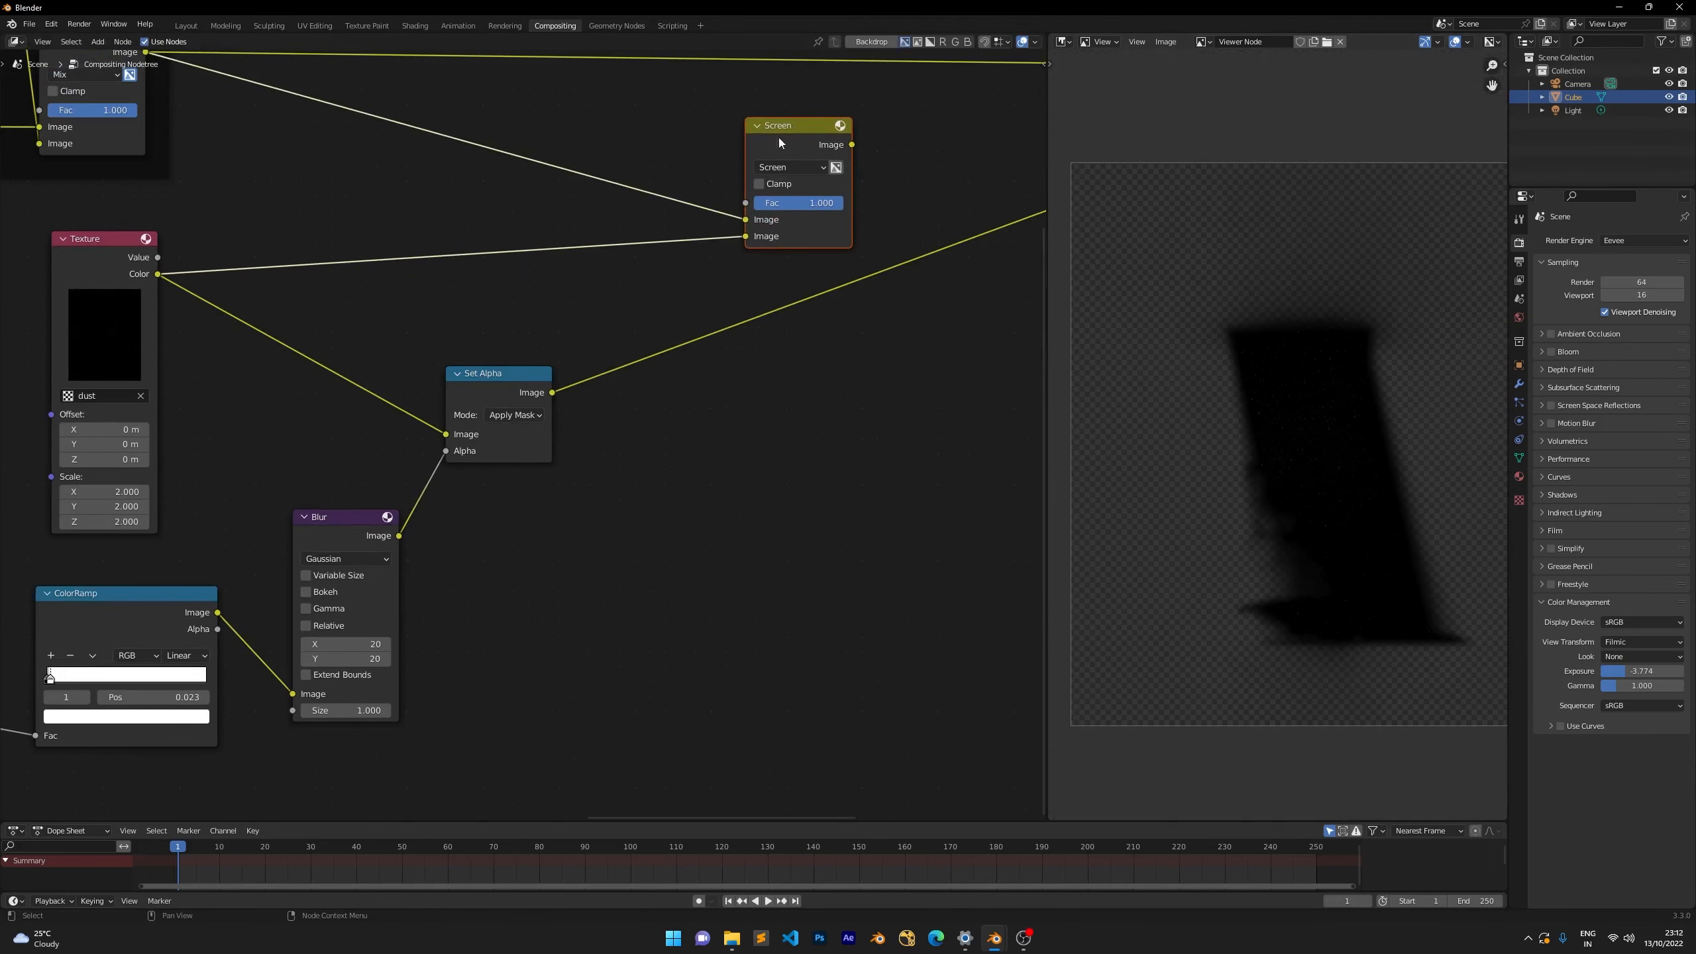
click(553, 387)
drag(553, 392, 745, 236)
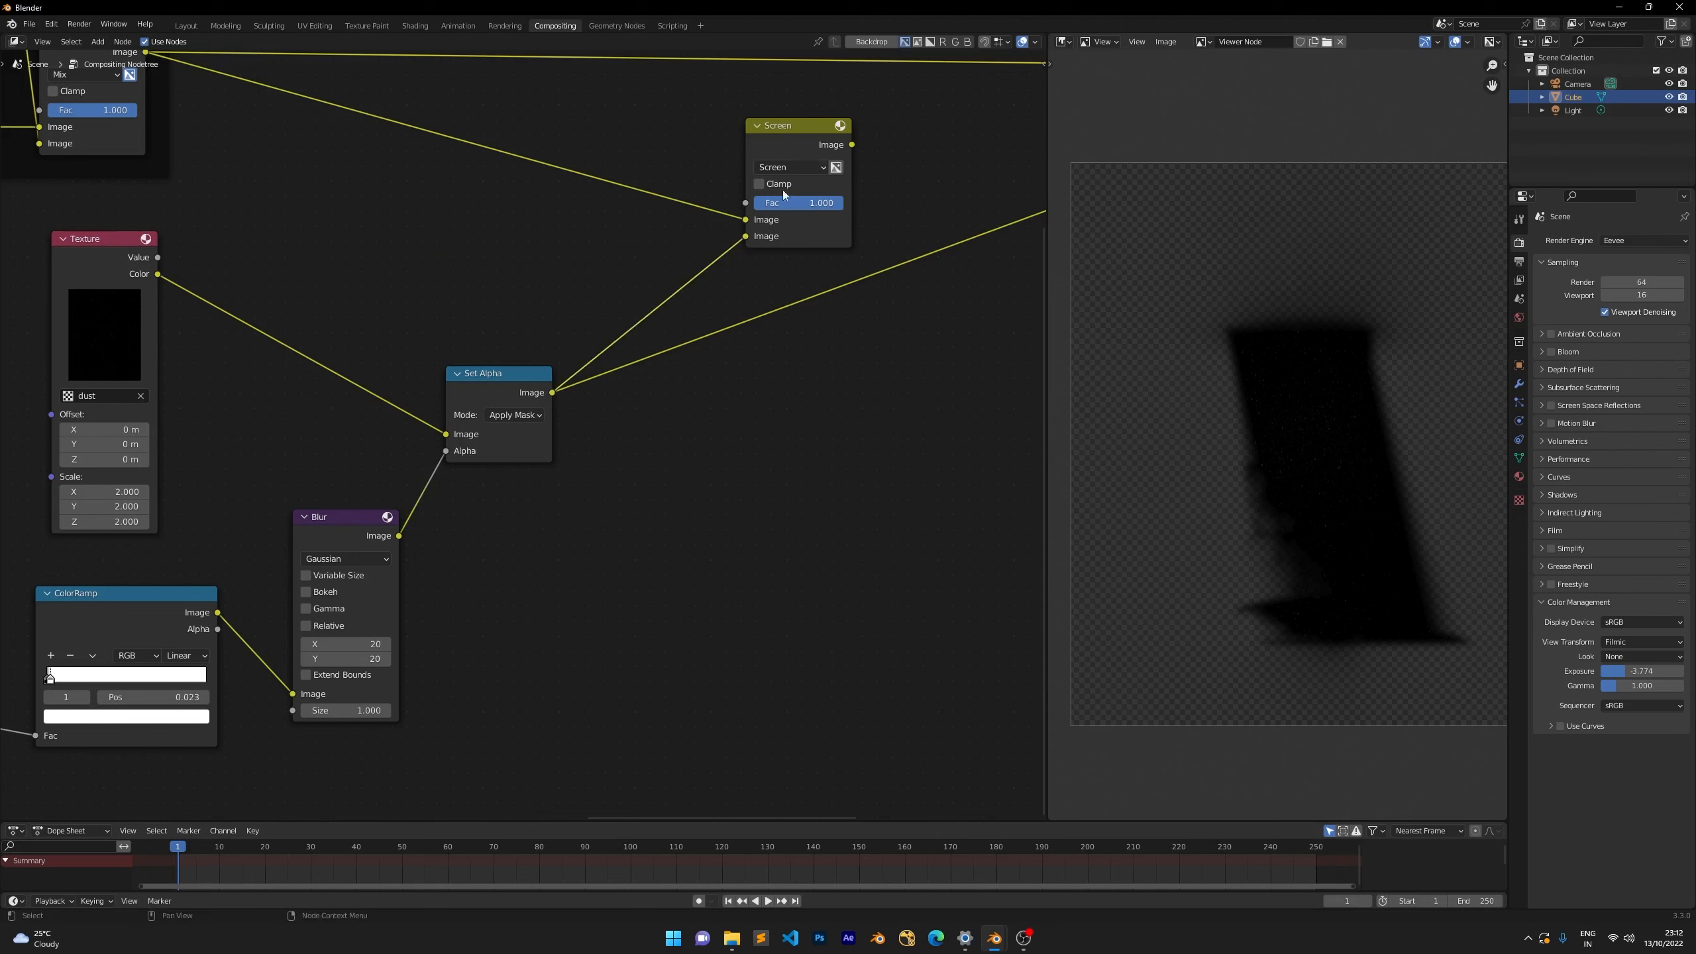
ctrl+shift+click(804, 127)
scroll(1302, 451, up, 3)
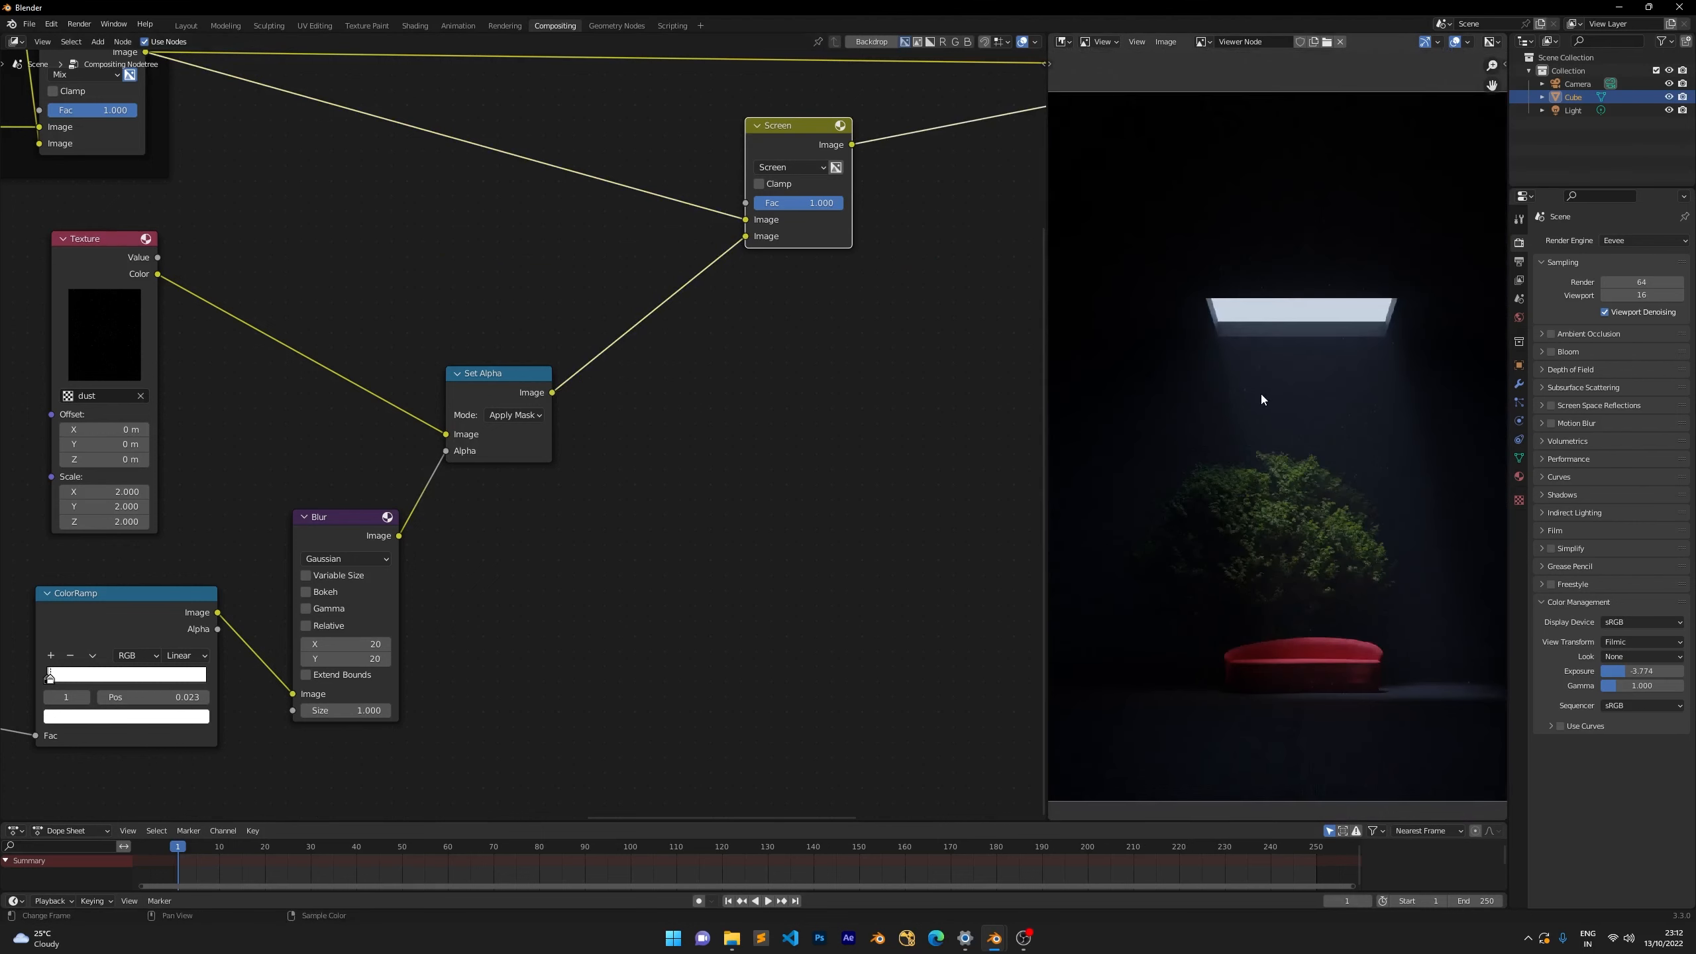
Try a Fac of 0.35 on the Screen node, and restore it to 1.
scroll(1234, 431, down, 2)
scroll(648, 374, up, 3)
middle_drag(648, 374, 564, 521)
click(751, 311)
text(0.35)
key(Return)
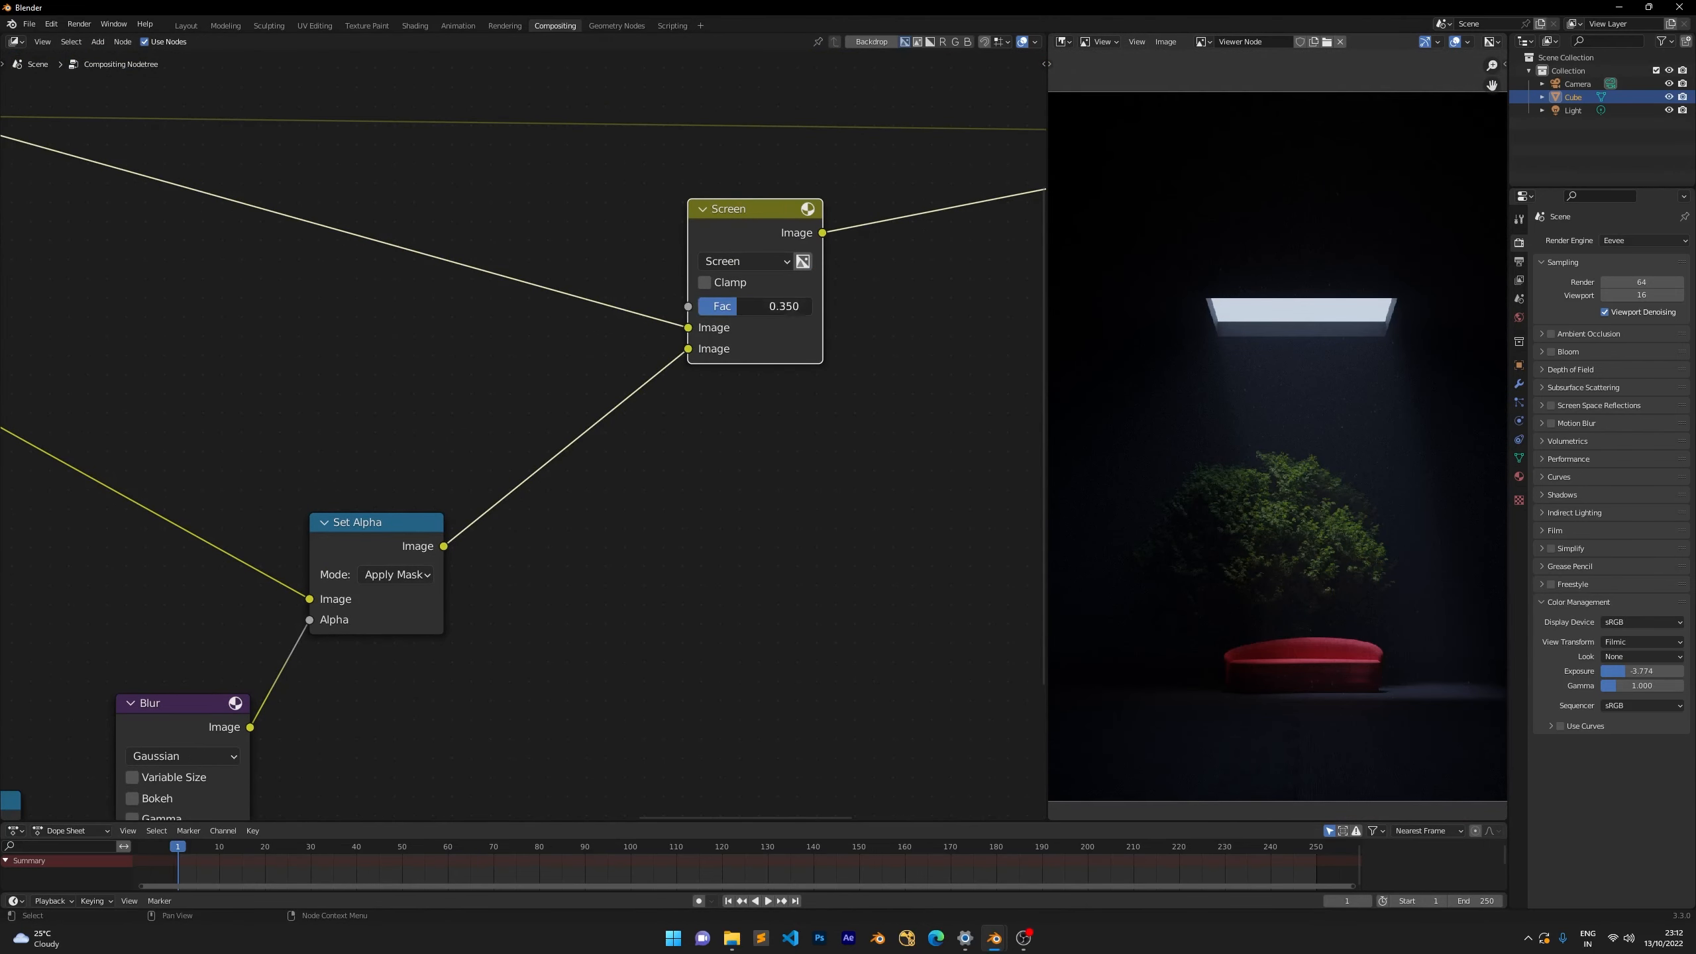
click(737, 309)
text(1)
key(Return)
Move the Blur node beneath the dust Texture and the Set Alpha node closer to it, and inspect the composite.
scroll(736, 324, down, 5)
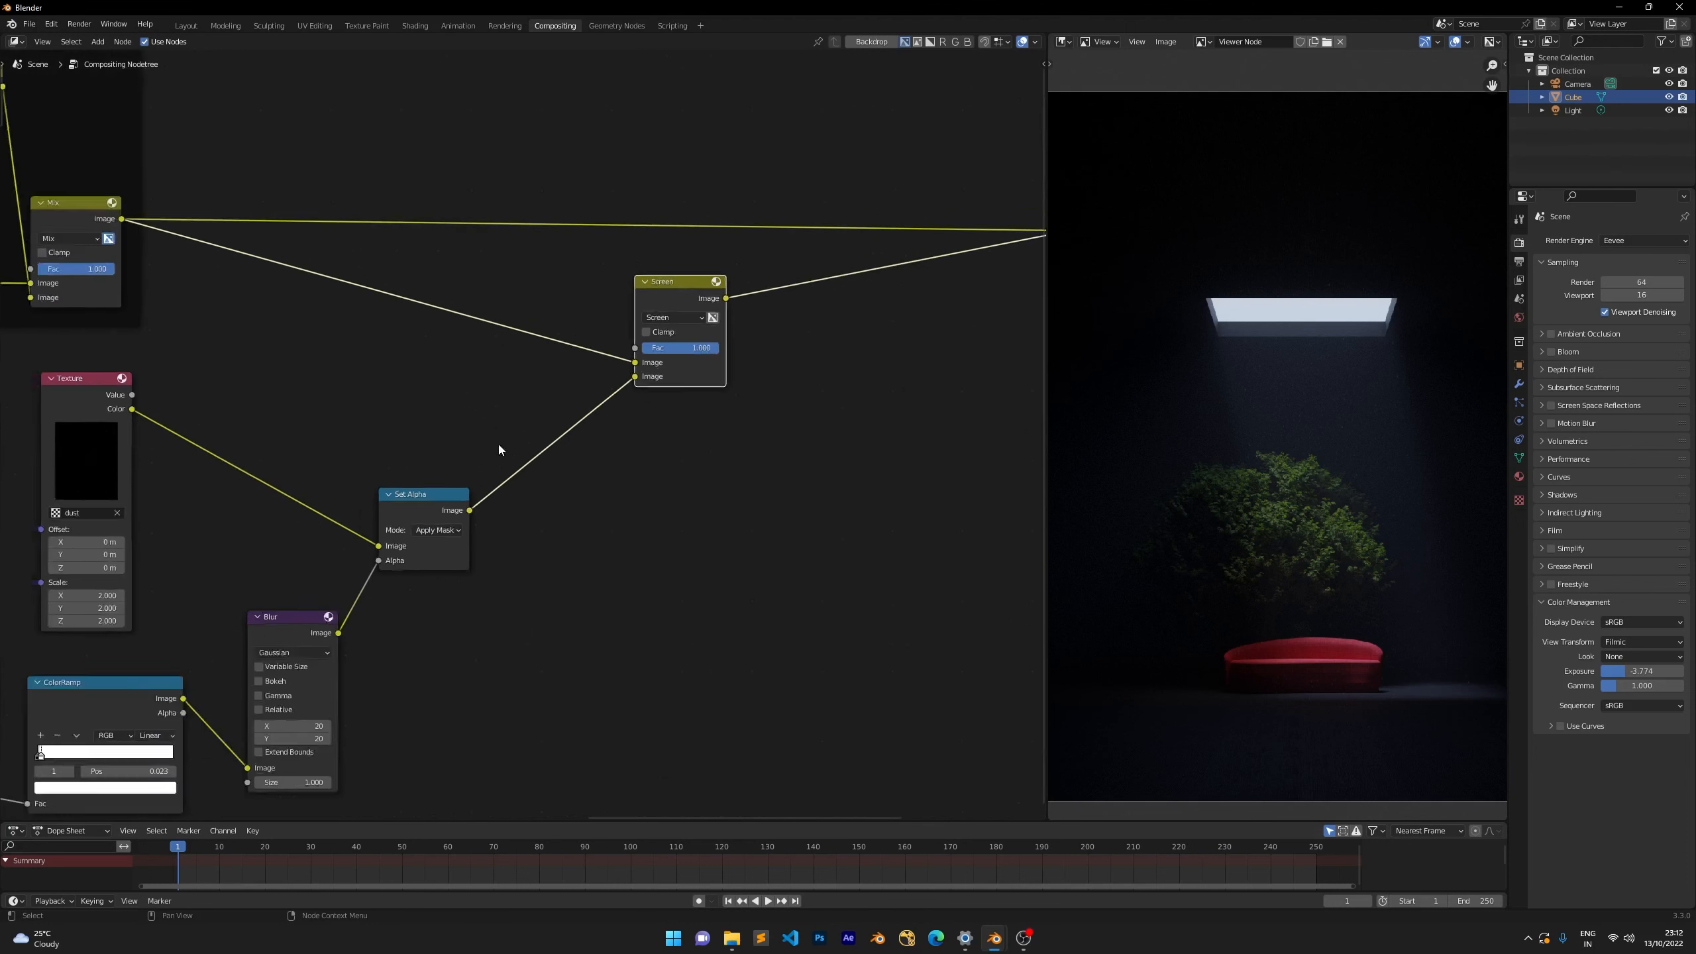
drag(359, 559, 210, 609)
scroll(1158, 376, down, 1)
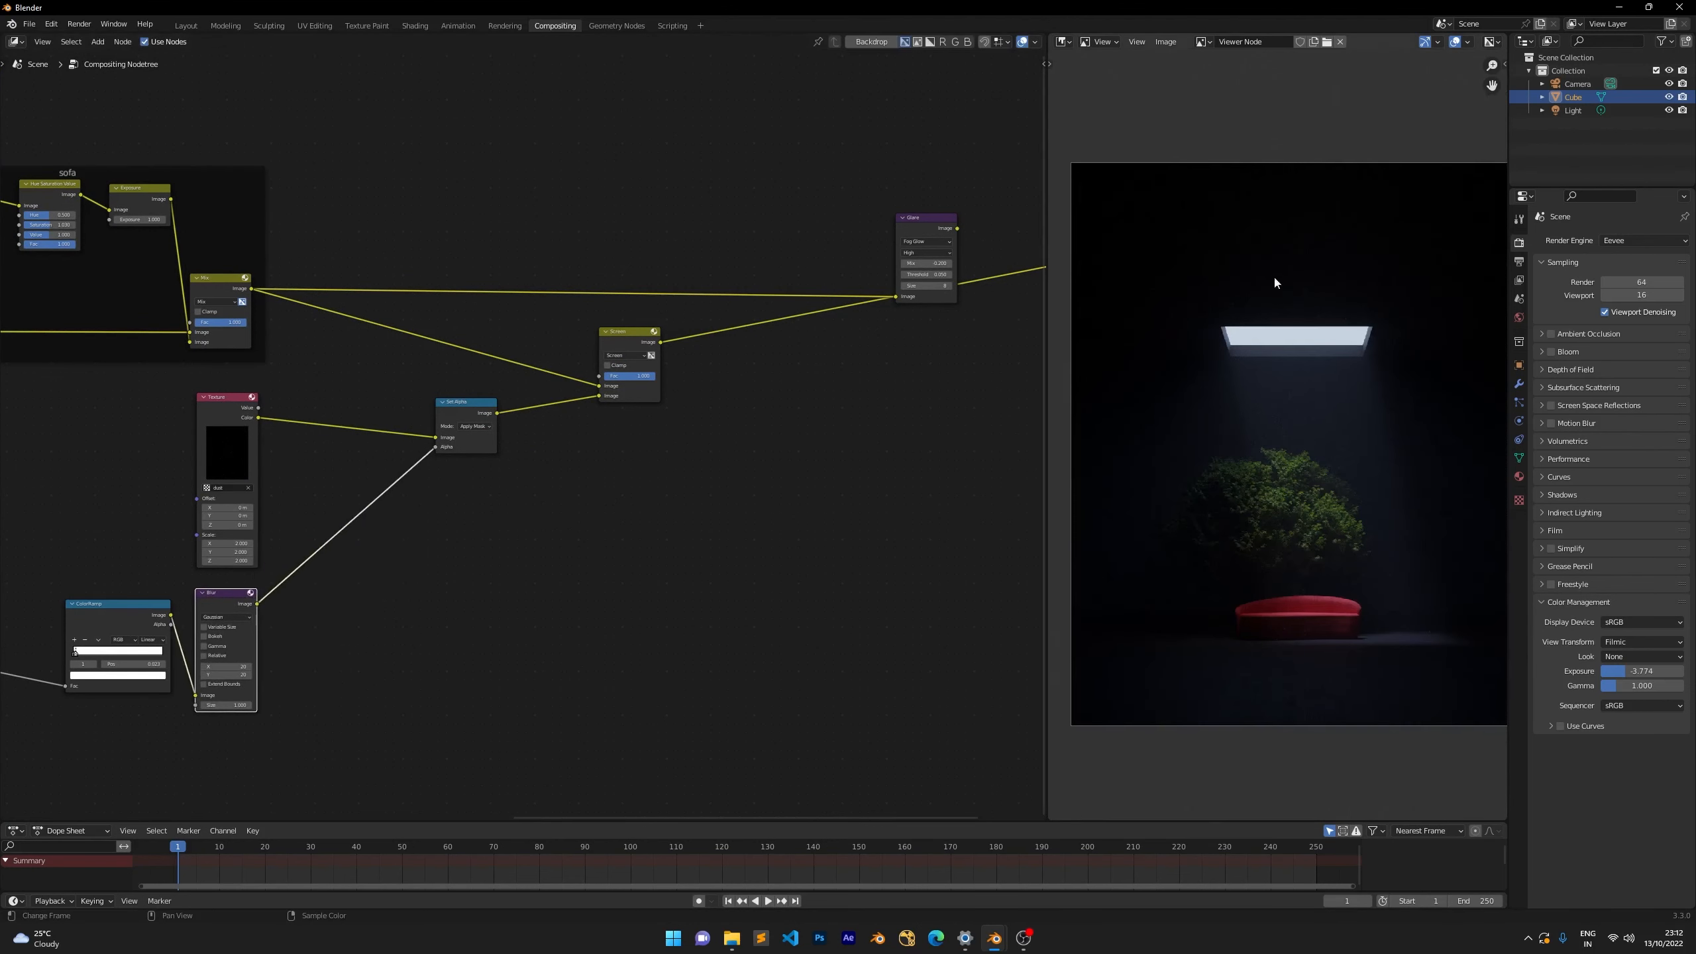
scroll(1235, 401, up, 1)
scroll(1082, 468, down, 2)
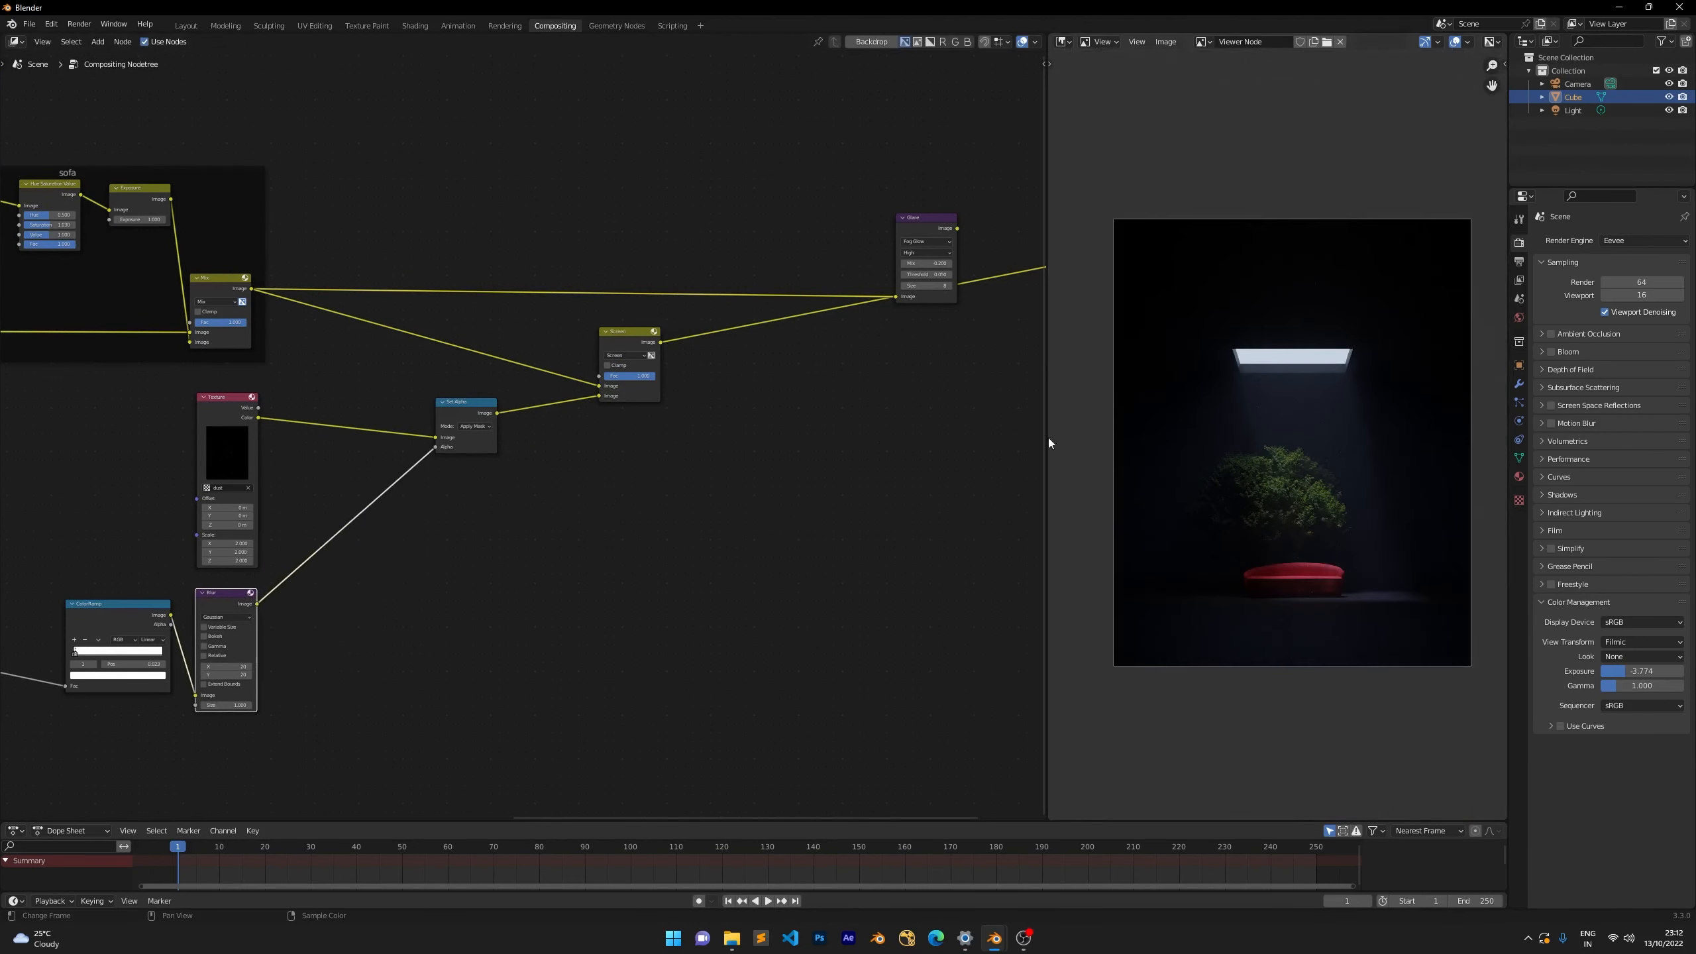
drag(471, 409, 386, 407)
scroll(1232, 334, up, 4)
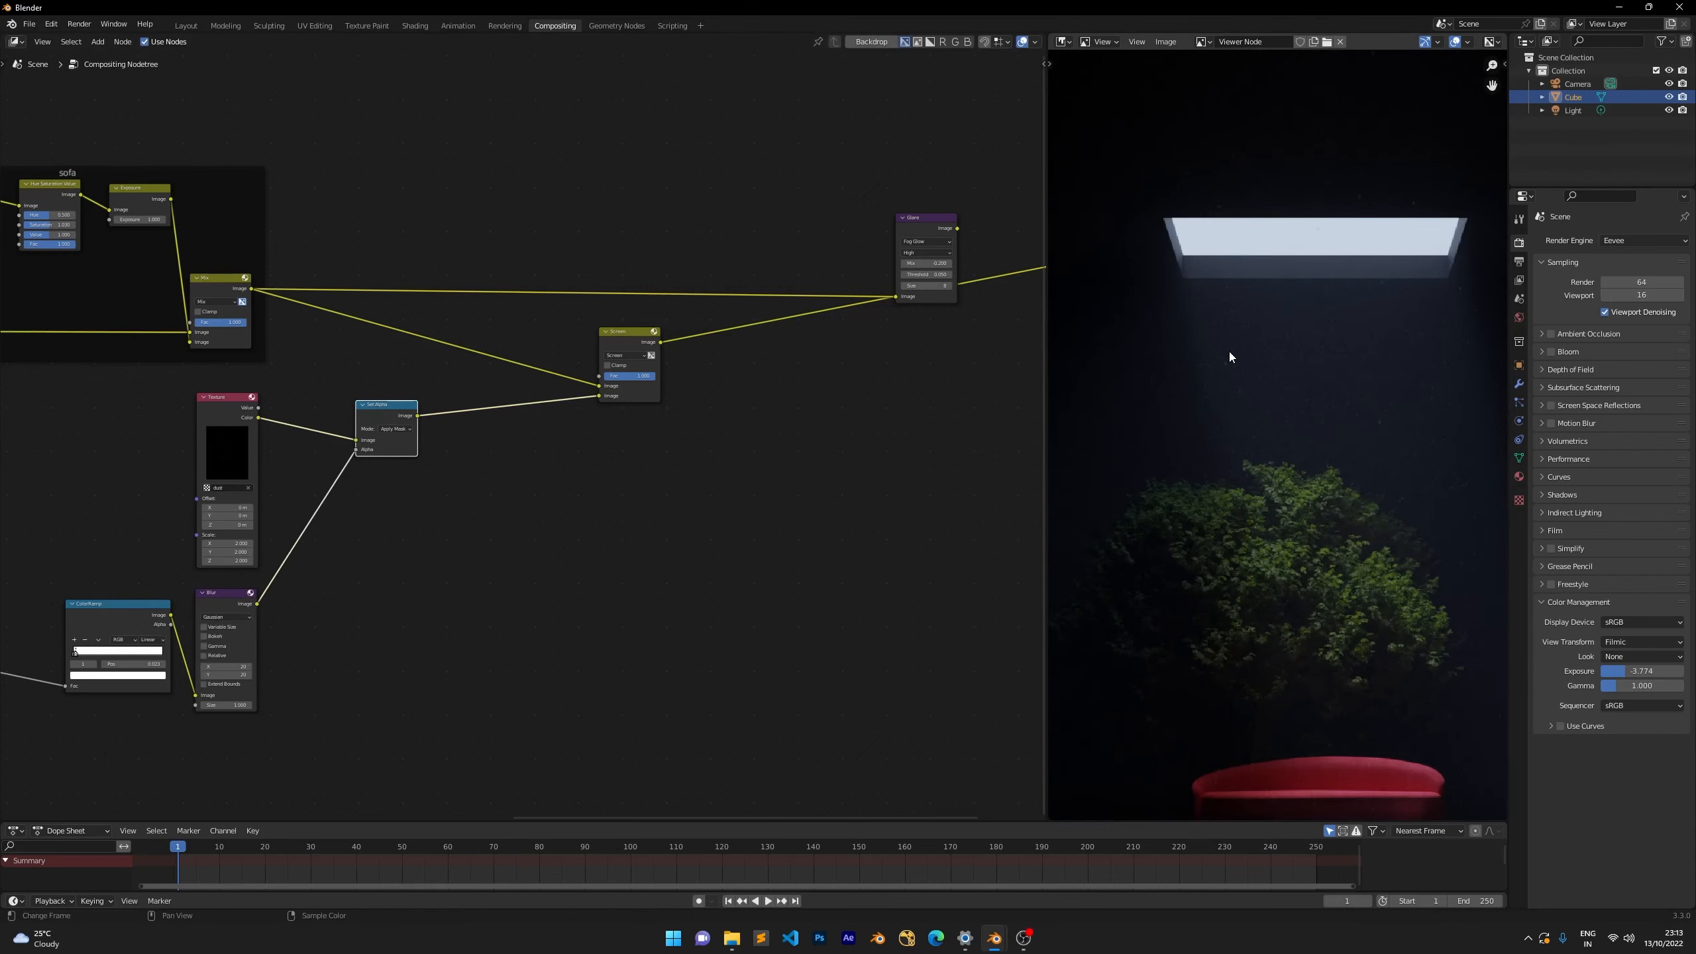
Examine the composited skylight, tree and sofa image at full-screen size.
key(ctrl+space)
scroll(1002, 348, down, 2)
scroll(834, 401, up, 3)
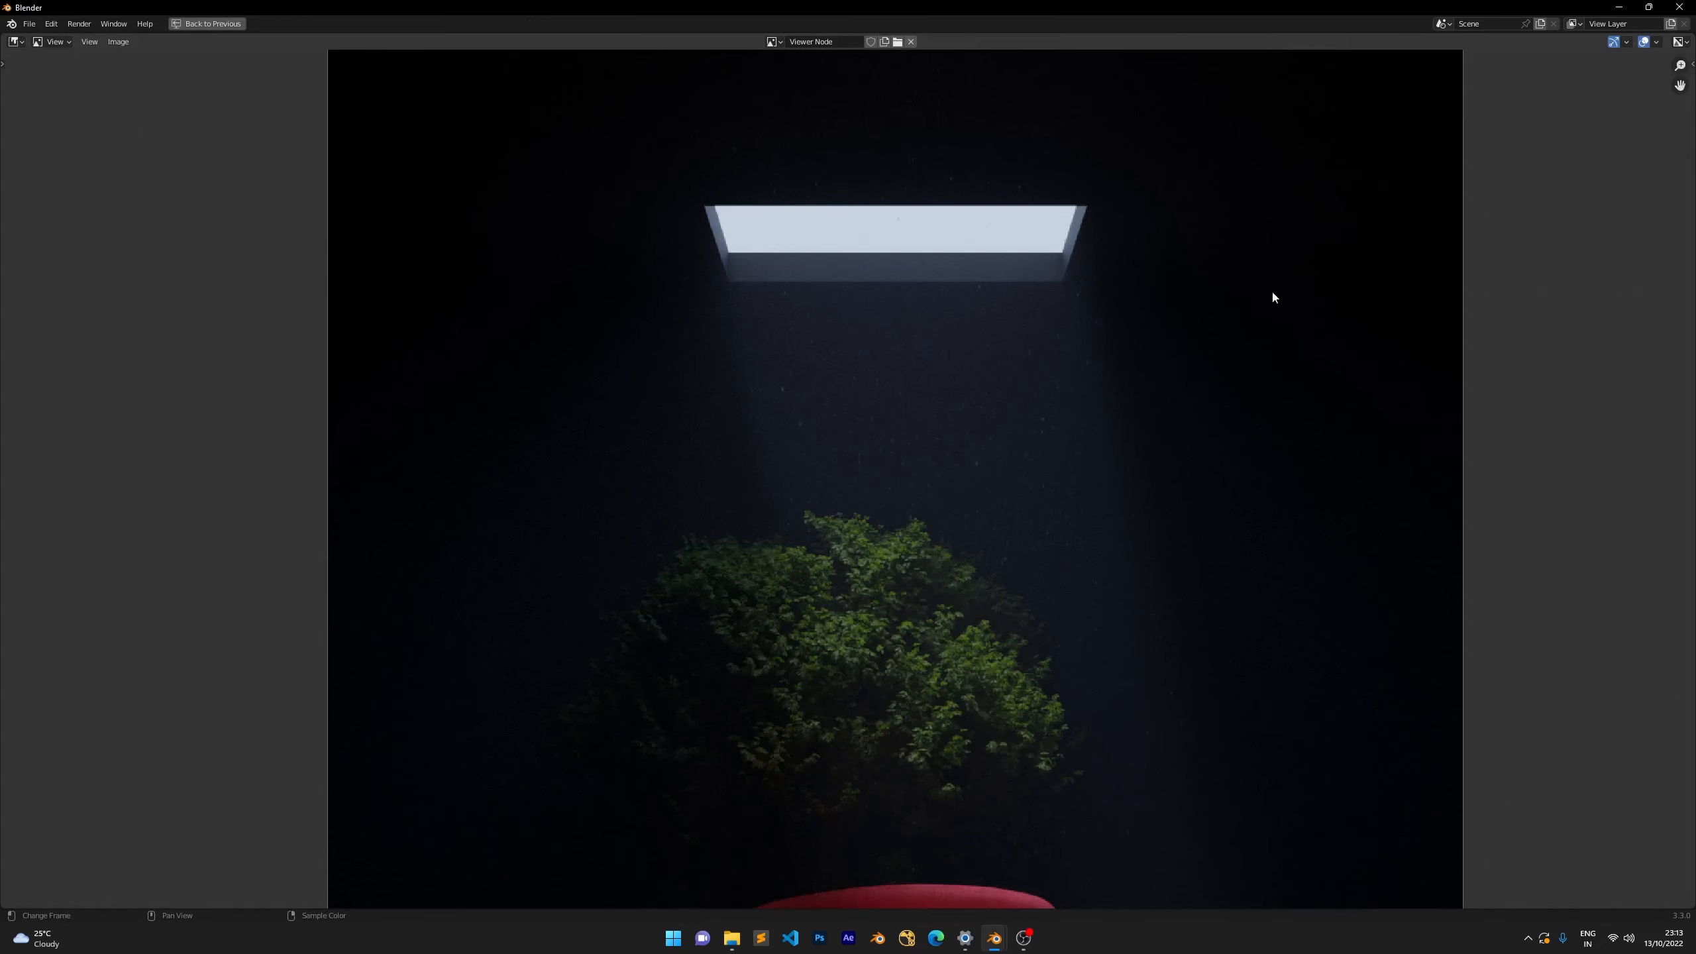
scroll(621, 333, down, 5)
scroll(652, 365, up, 2)
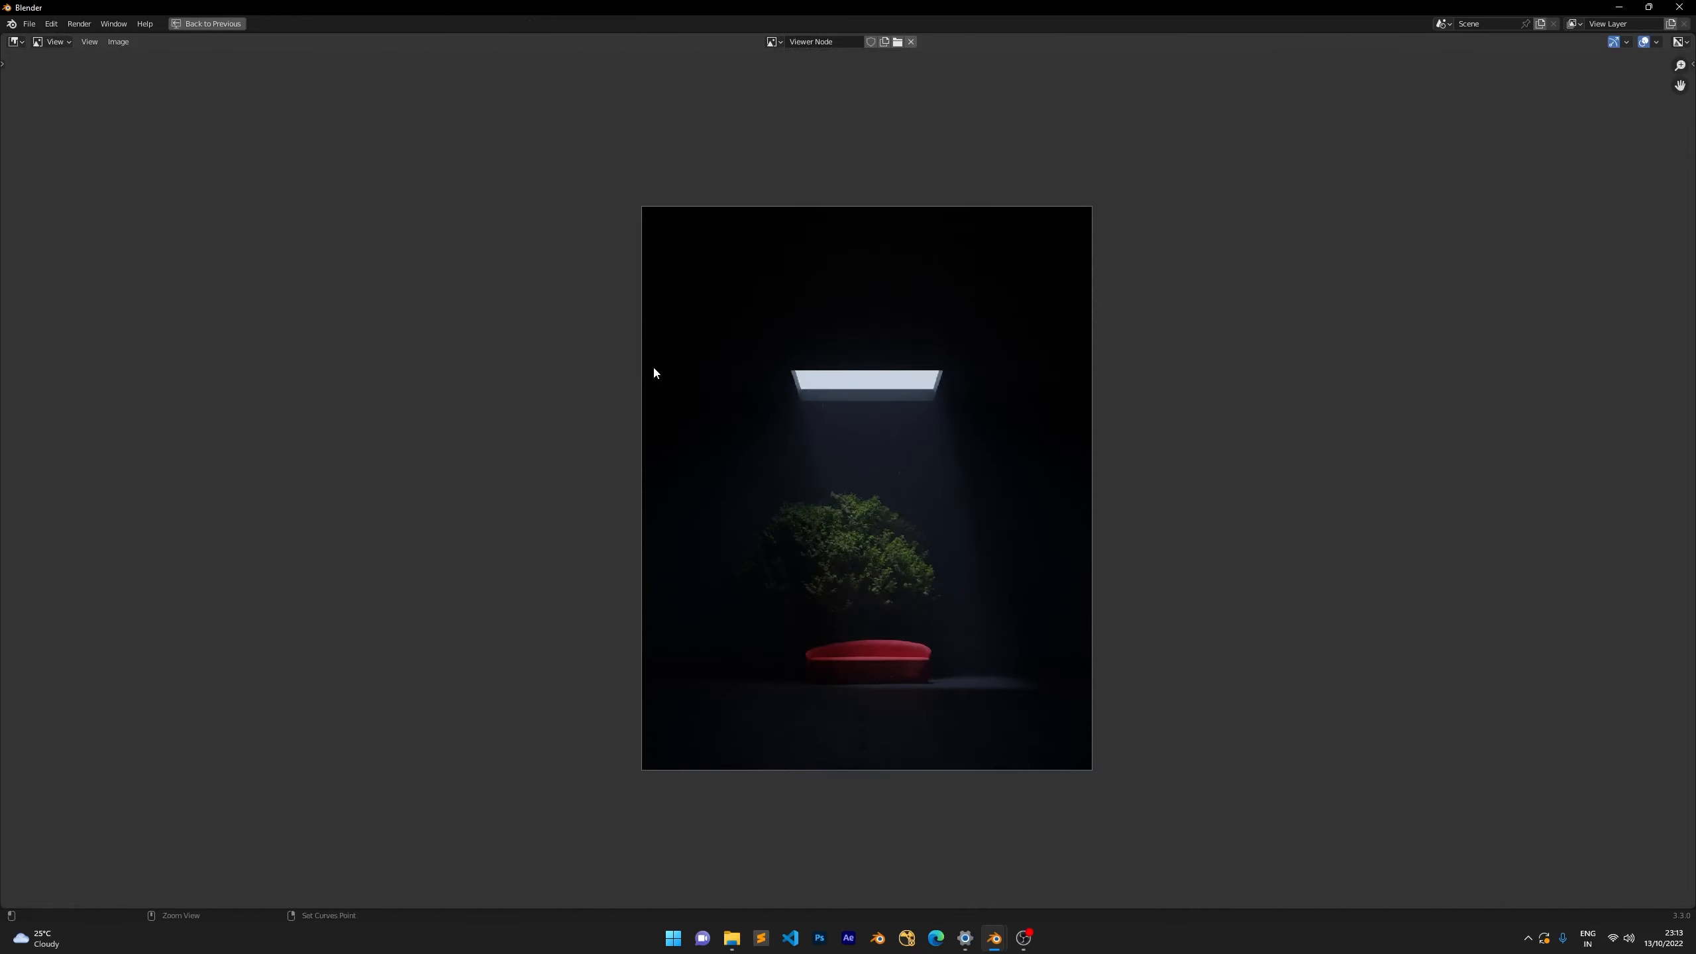
key(ctrl+space)
scroll(648, 409, up, 2)
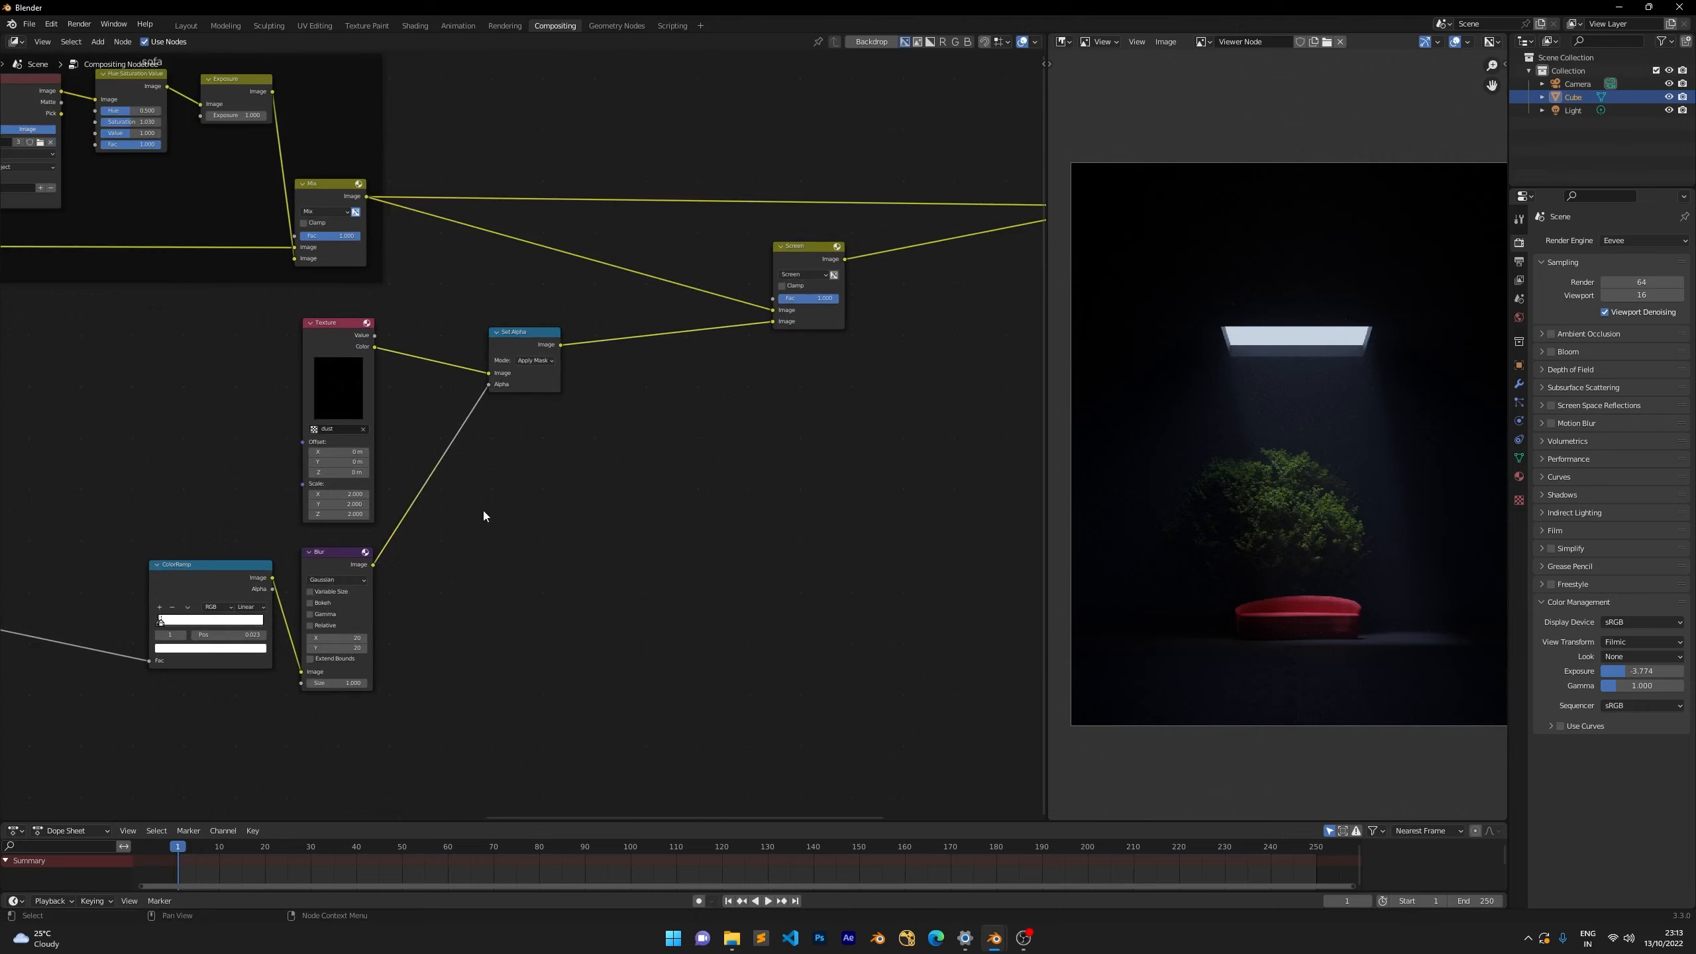
Add an Invert node with the Blur node's image feeding its Color input, and preview the inverted mask.
scroll(389, 452, up, 2)
middle_drag(307, 588, 541, 494)
drag(480, 444, 953, 452)
text(in)
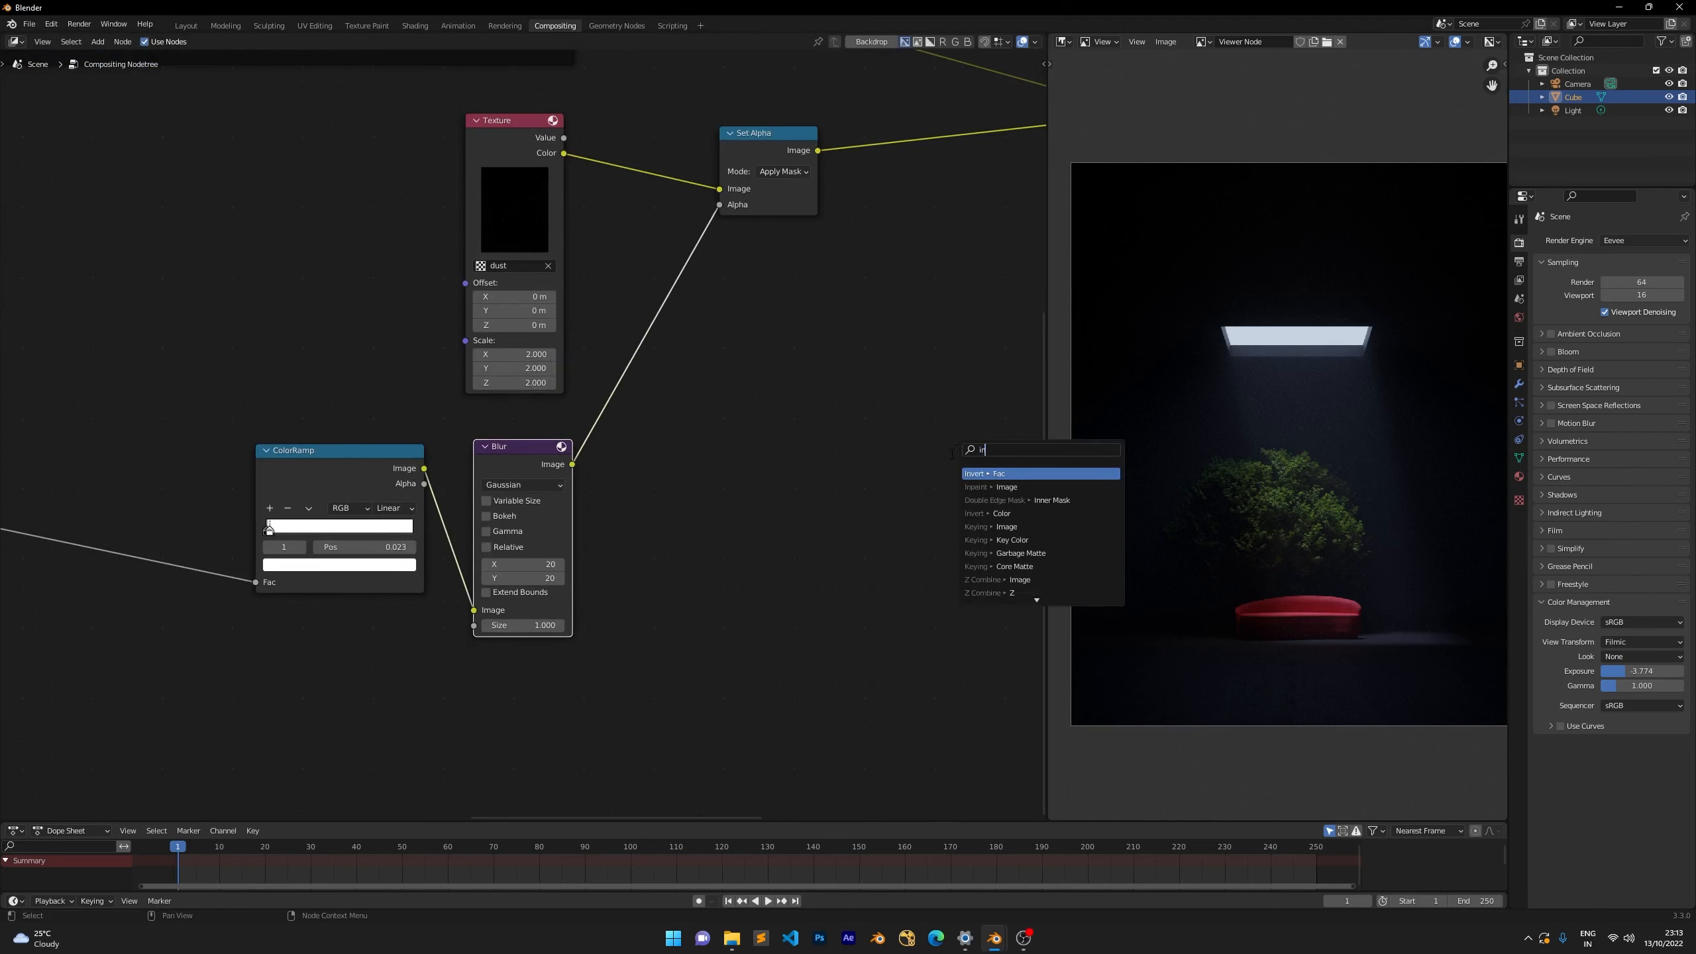
key(Return)
click(829, 478)
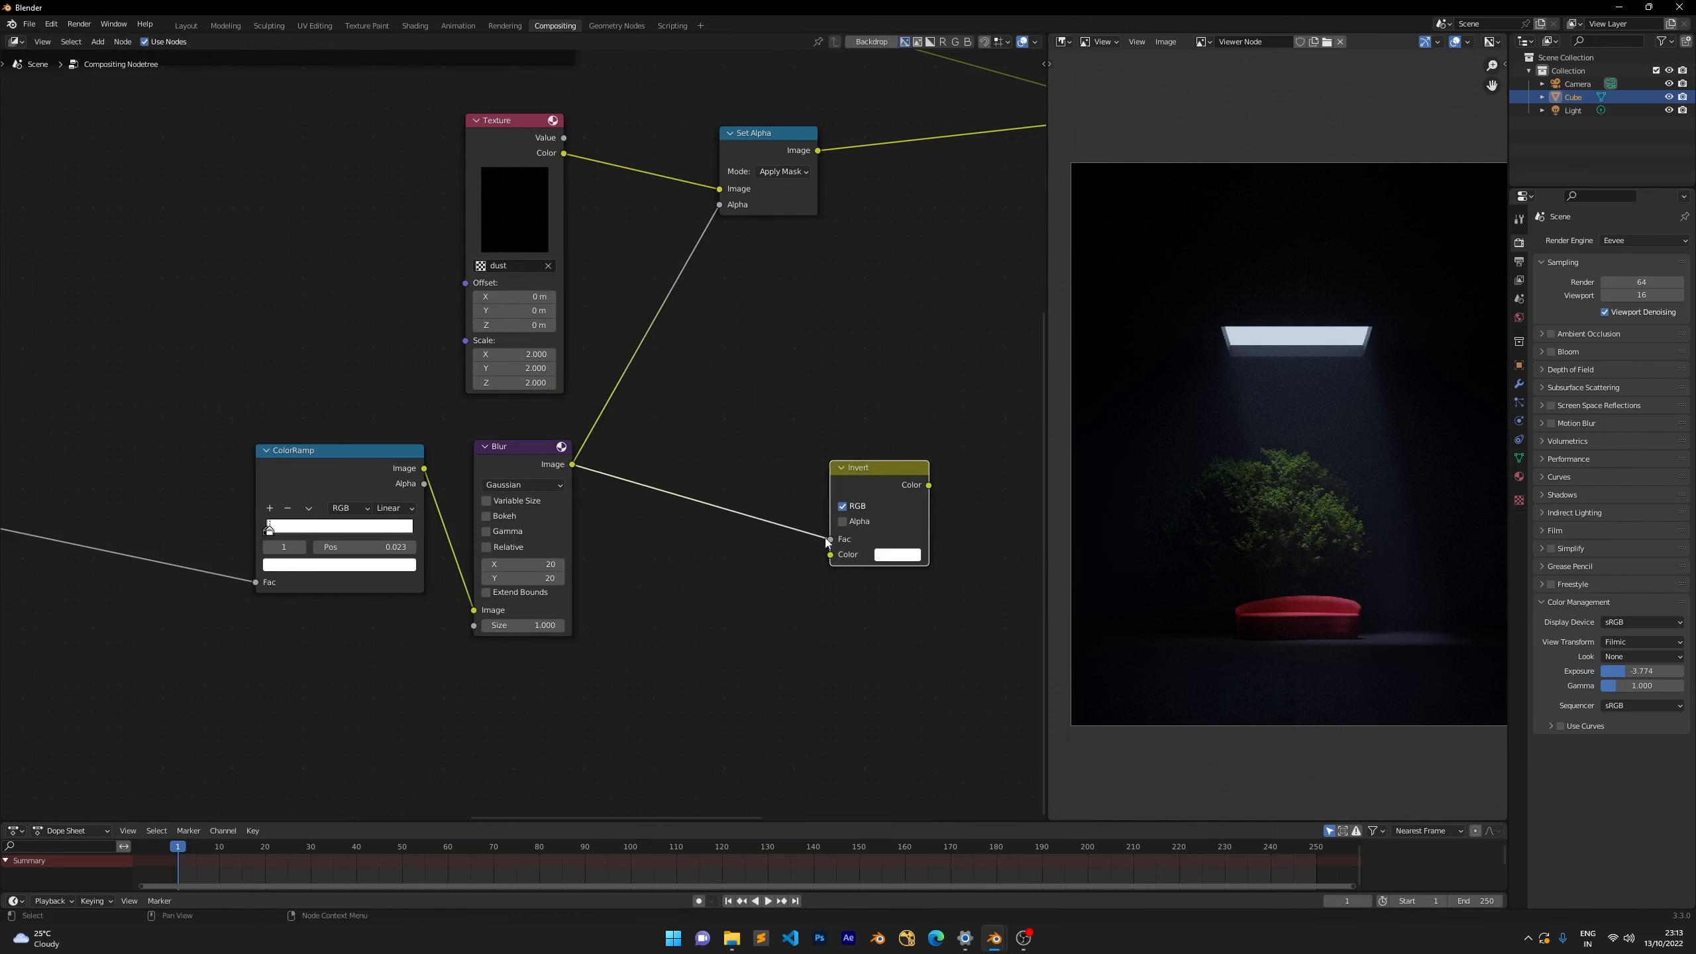
drag(830, 540, 831, 556)
ctrl+shift+click(881, 474)
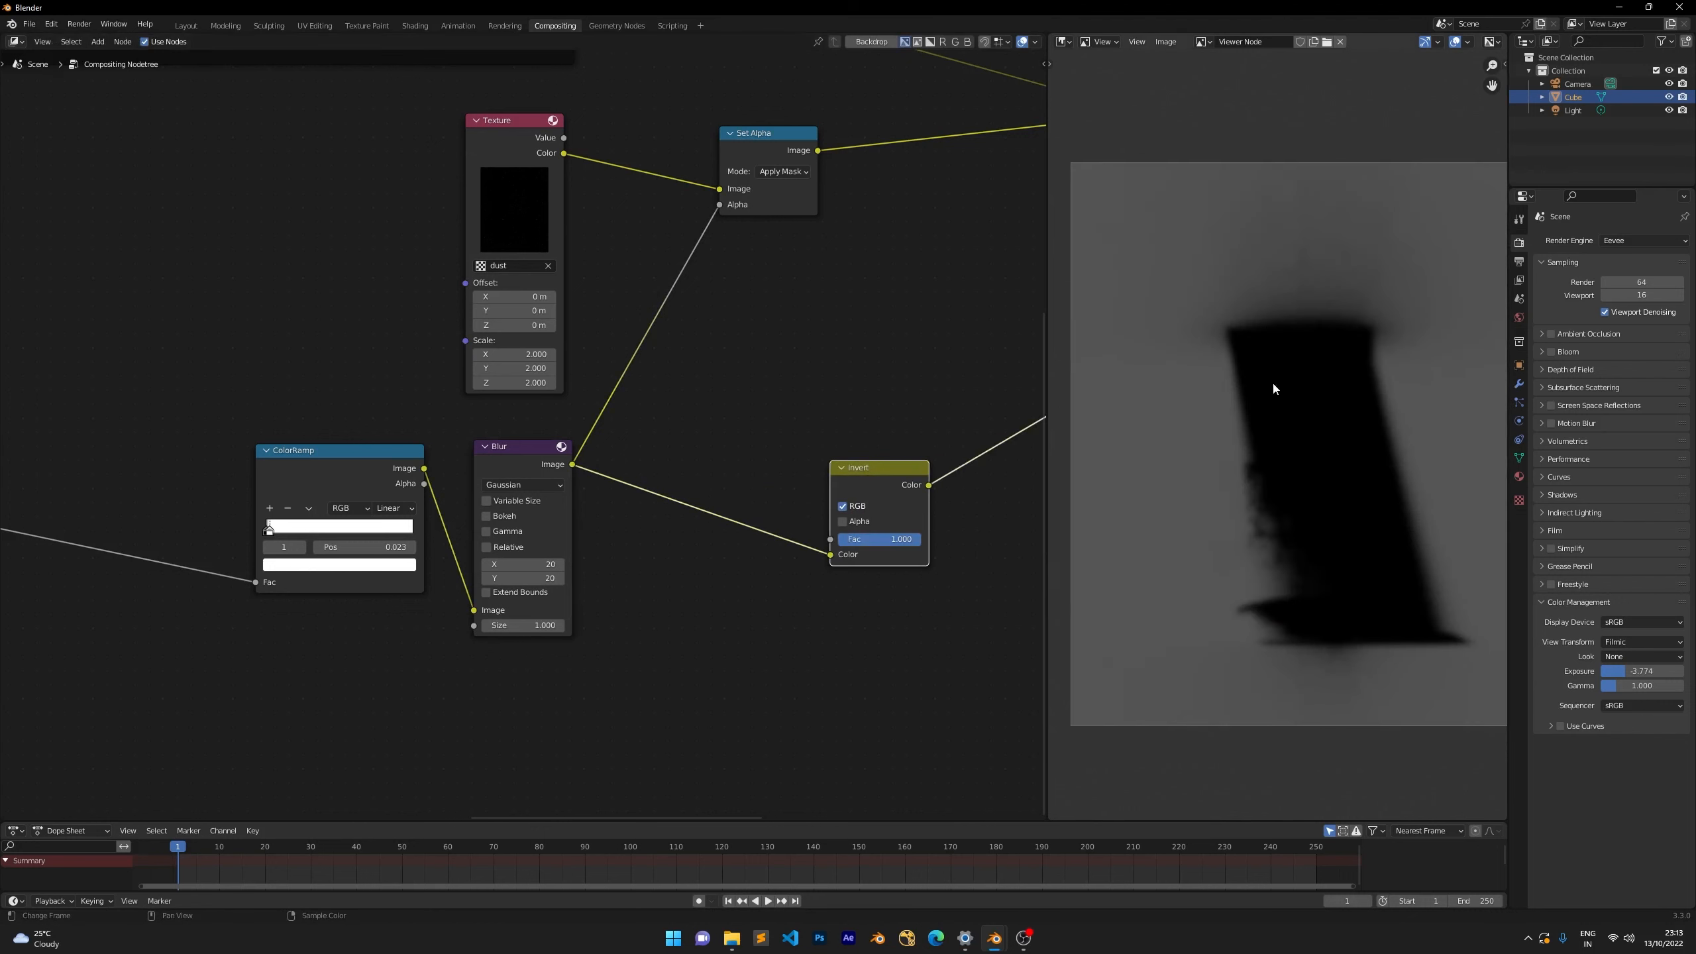
Add a second Set Alpha node using the dust texture's color as Image and the Invert output as Alpha, and preview it.
scroll(867, 371, down, 1)
scroll(867, 366, down, 1)
middle_drag(868, 367, 558, 464)
drag(546, 554, 572, 535)
click(567, 508)
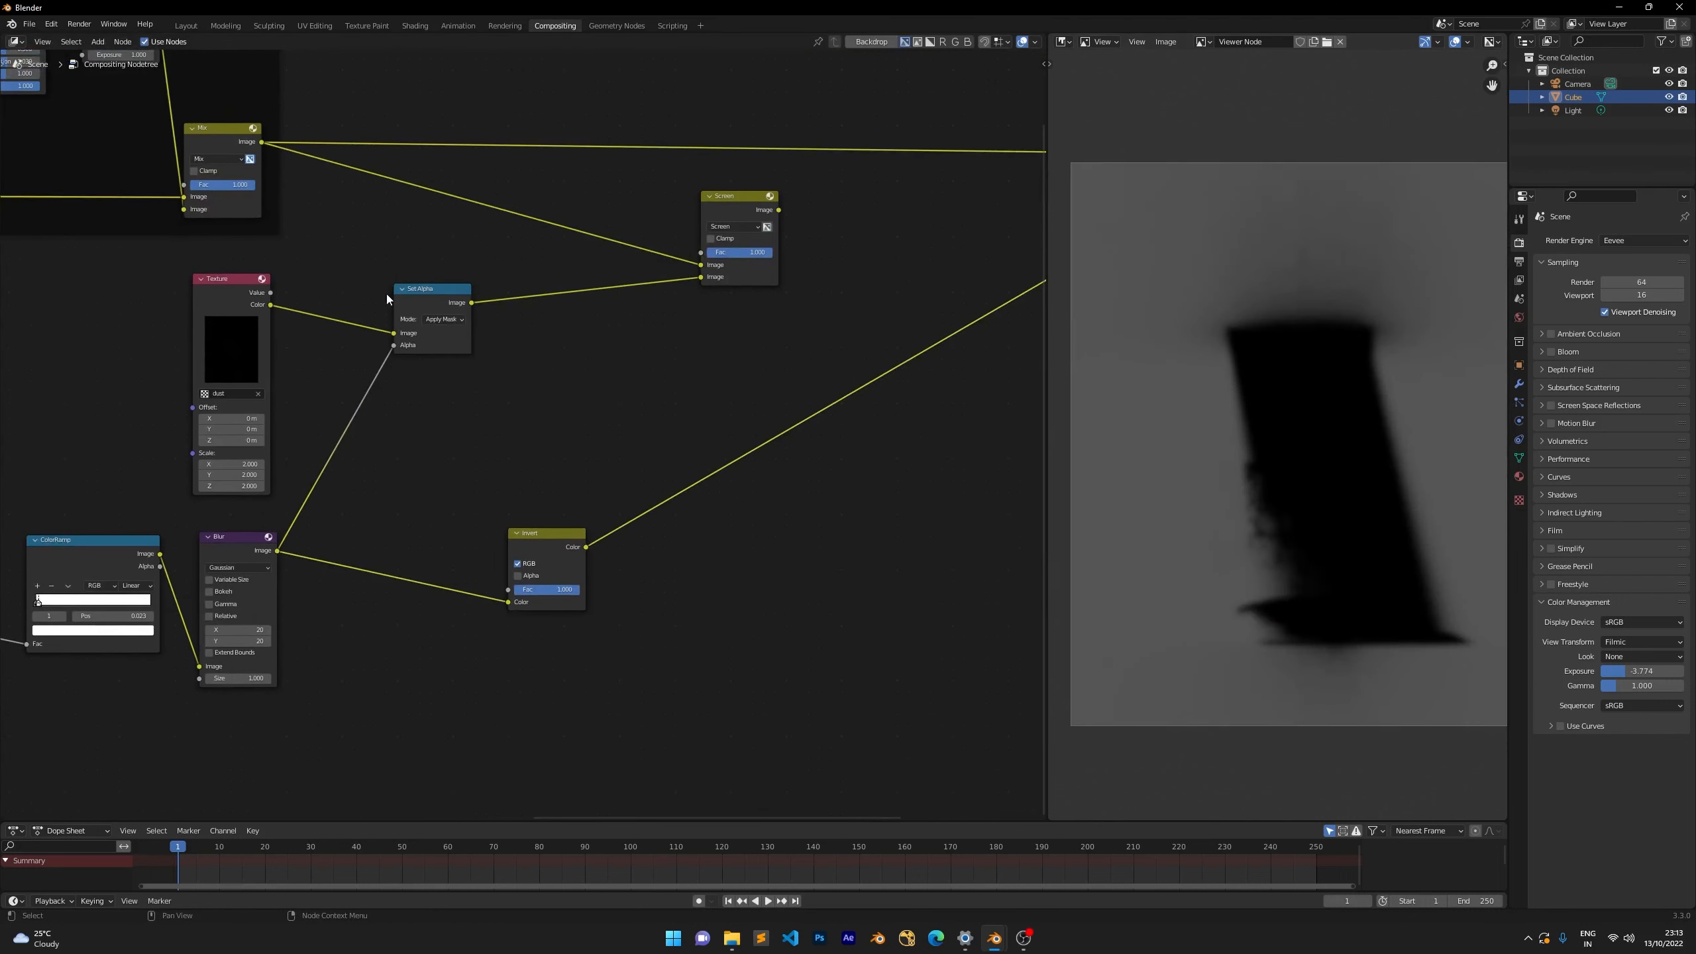
drag(270, 306, 719, 412)
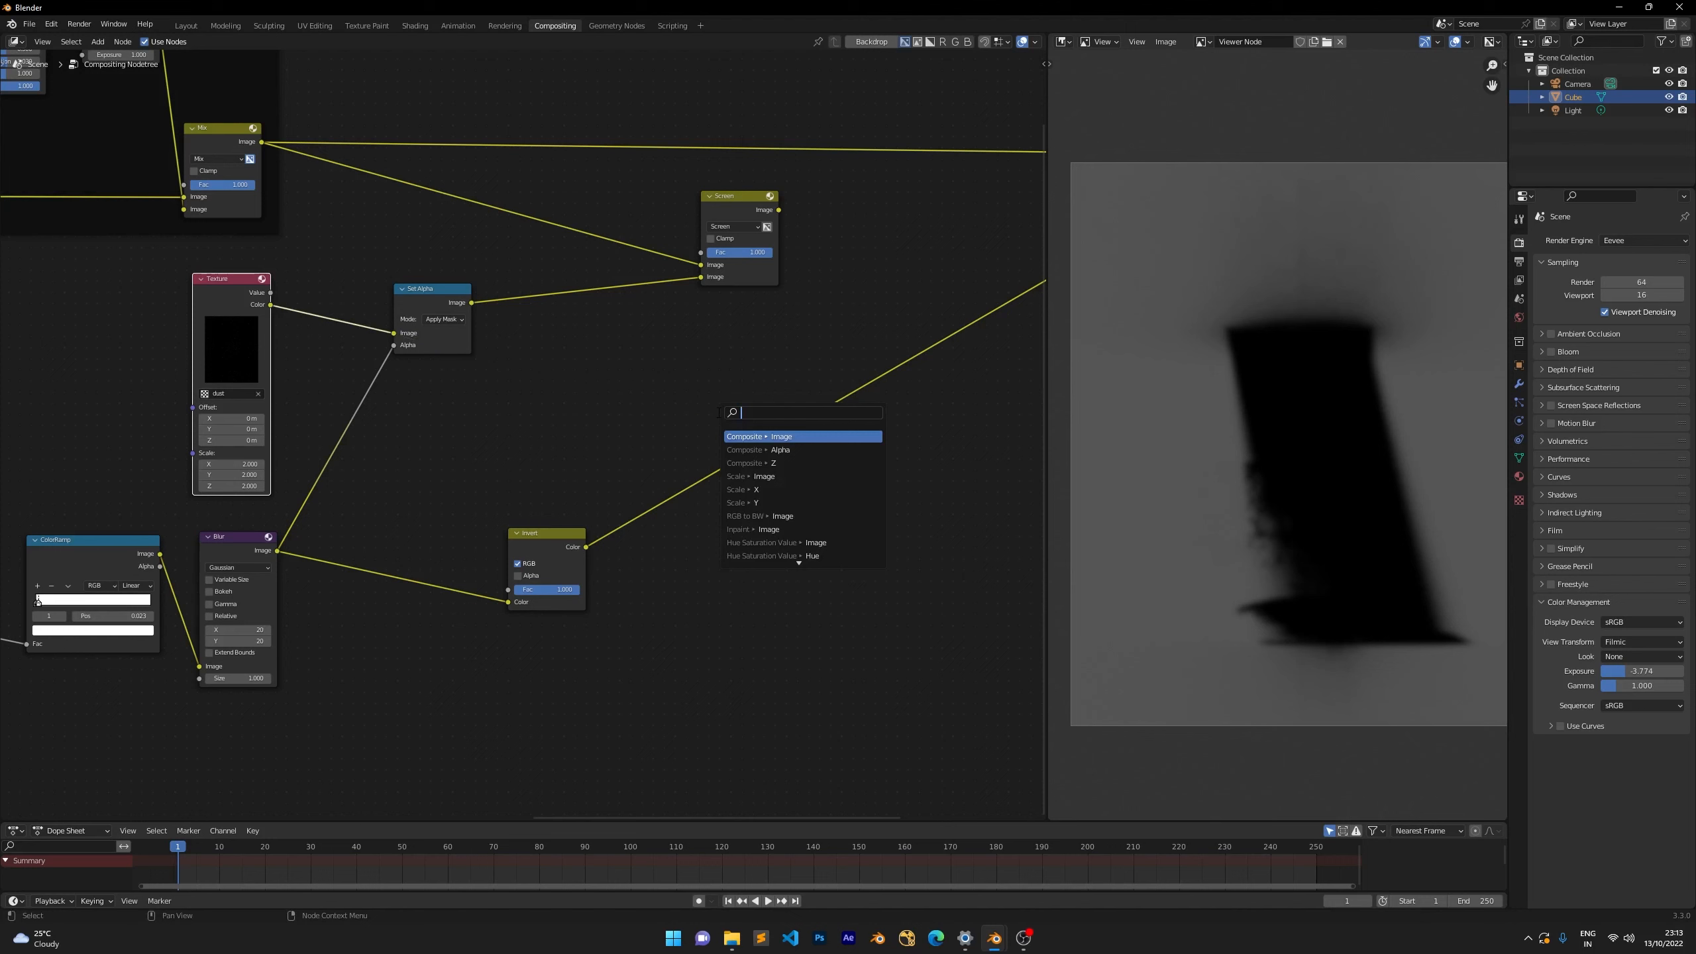
text(set)
key(Return)
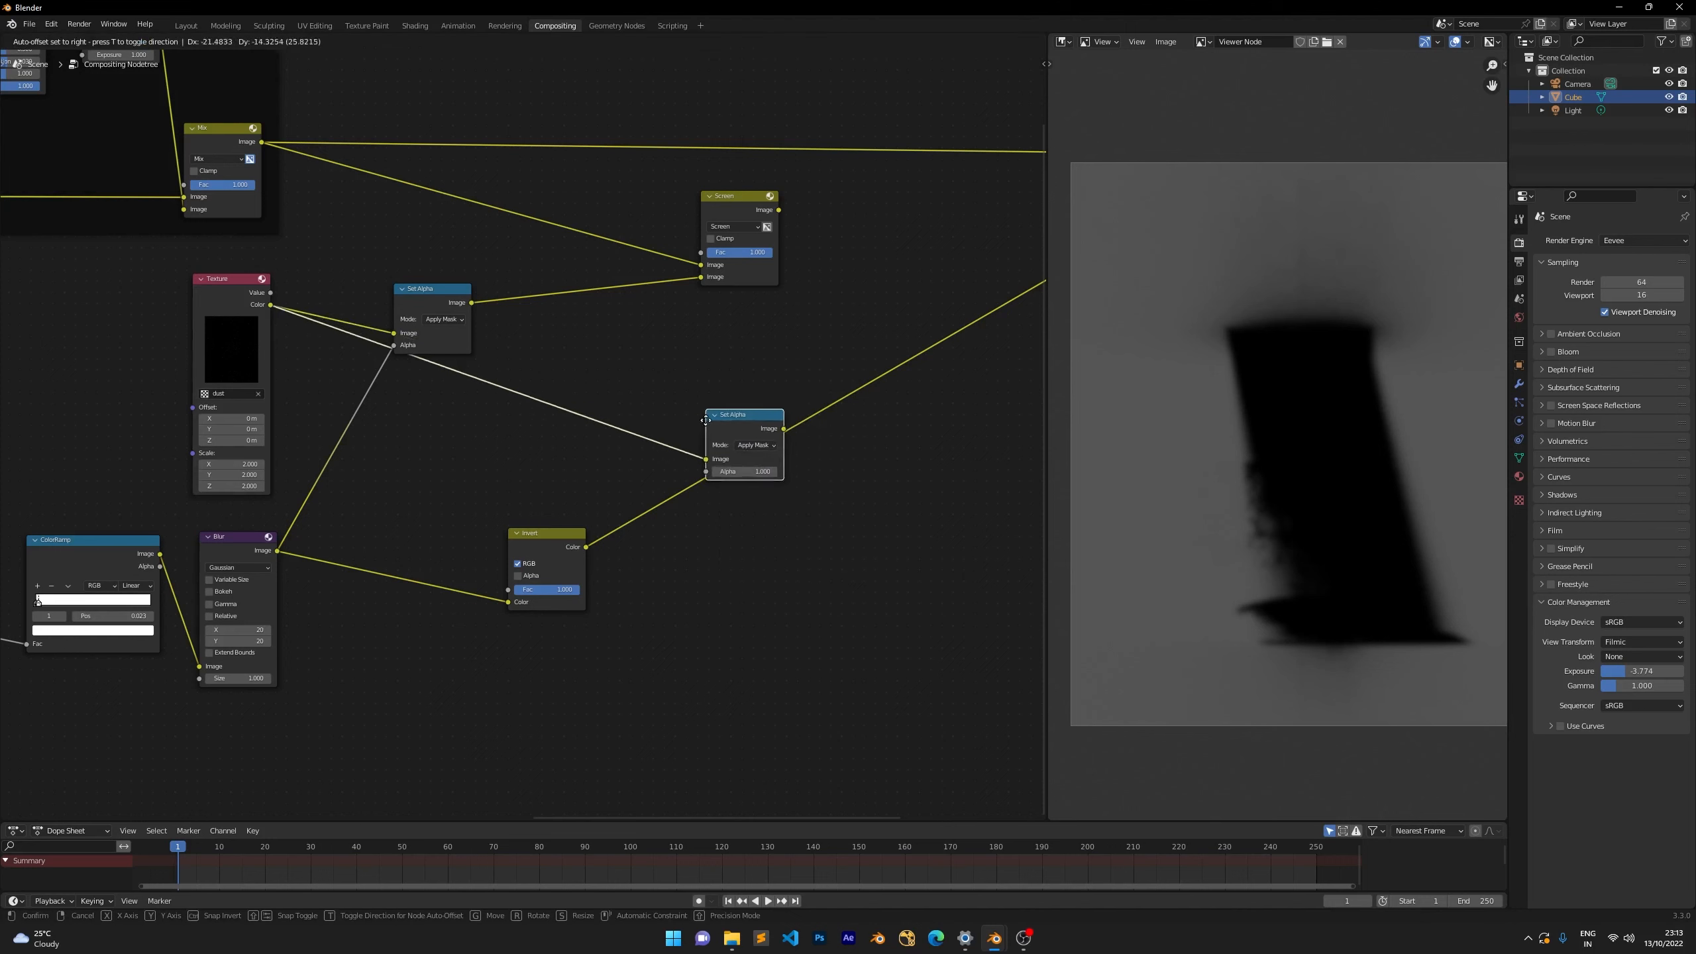
click(749, 467)
drag(588, 550, 749, 513)
ctrl+shift+click(794, 471)
scroll(1175, 372, up, 2)
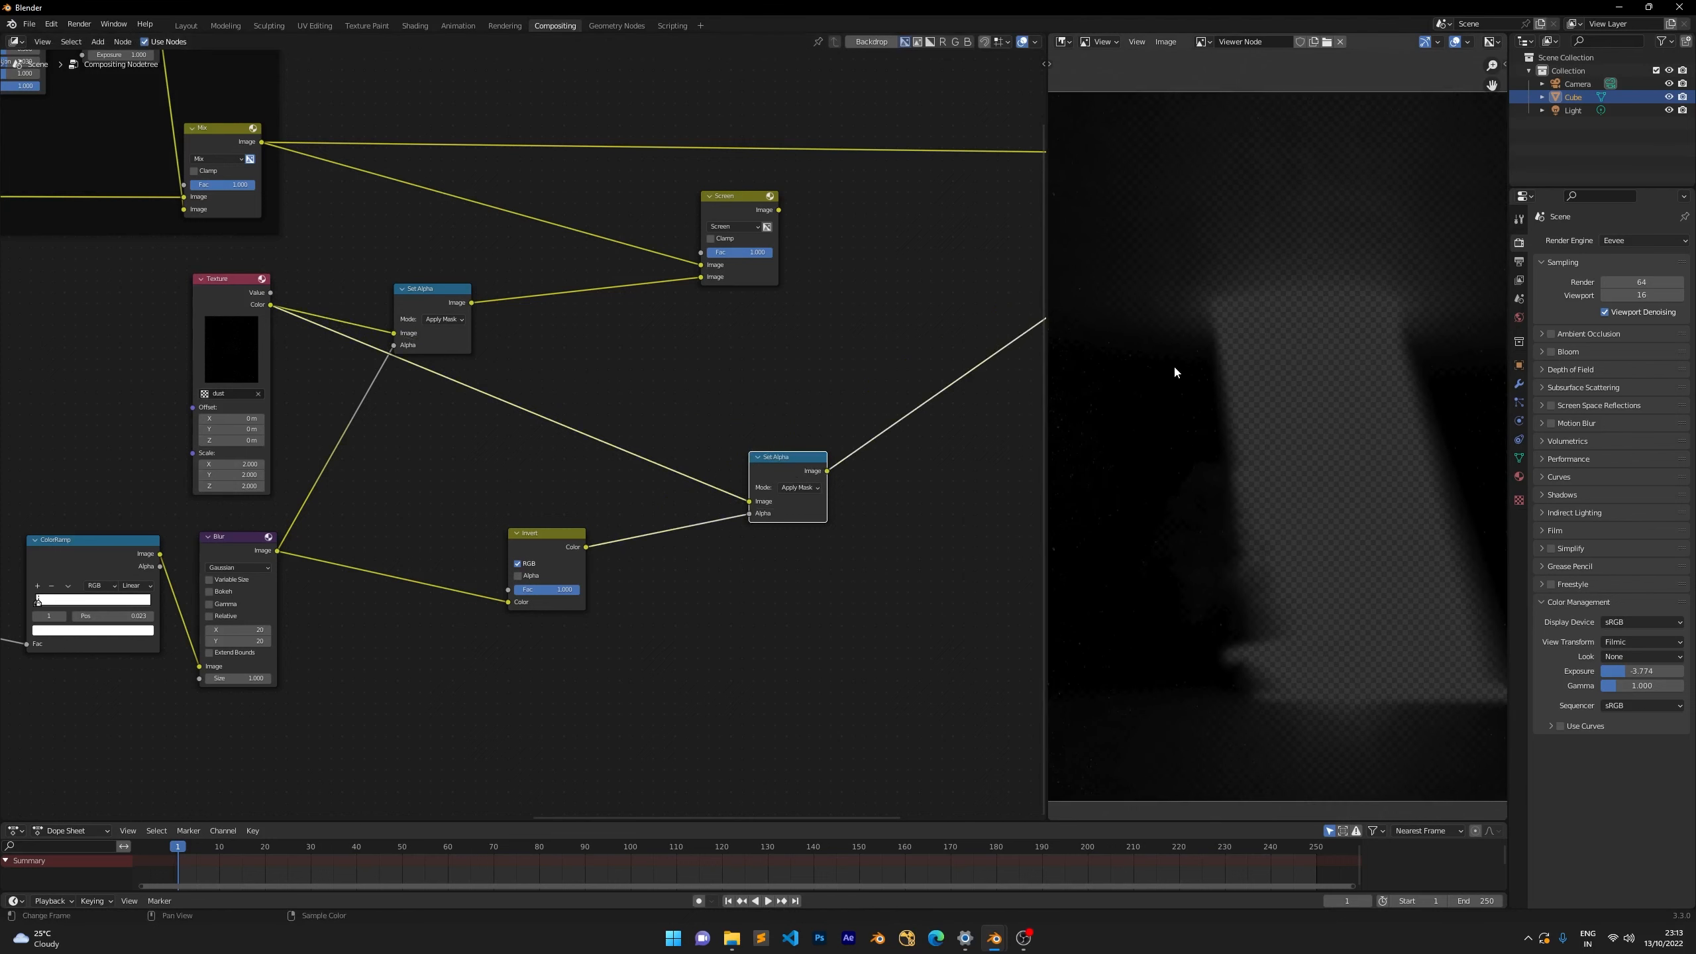
scroll(1203, 441, down, 1)
scroll(1168, 439, up, 2)
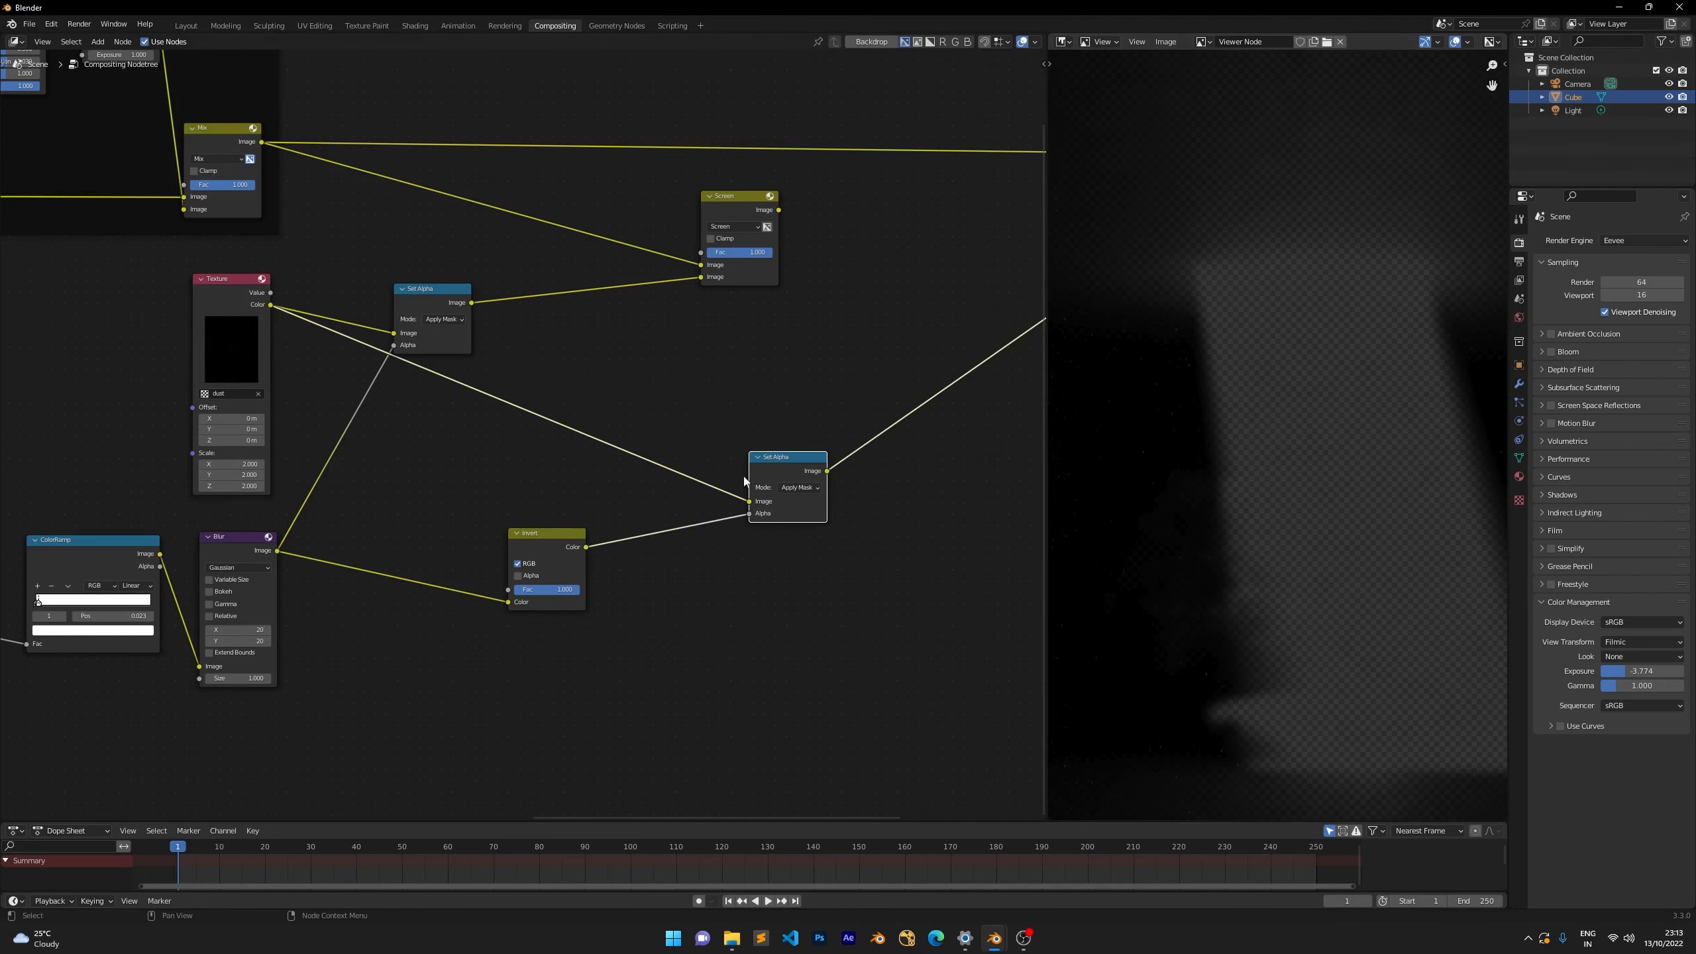
Reposition the new Set Alpha node and the Invert node to tidy the mask branch.
drag(776, 469, 778, 451)
drag(553, 547, 557, 531)
click(246, 540)
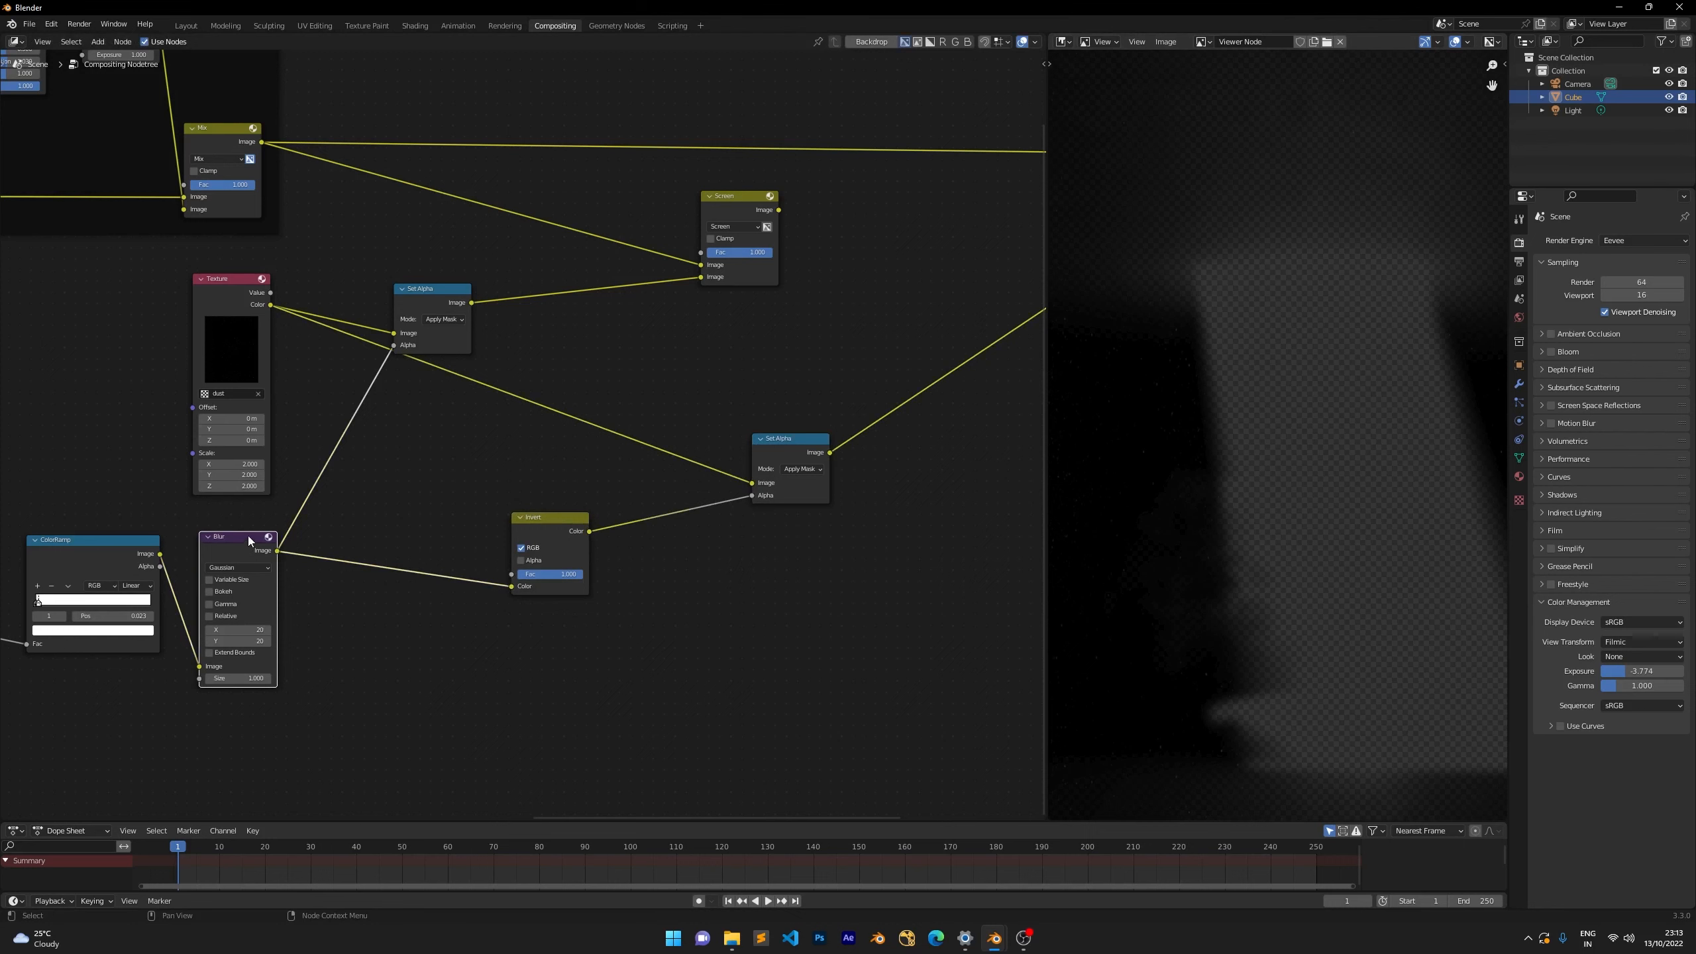
scroll(784, 667, up, 2)
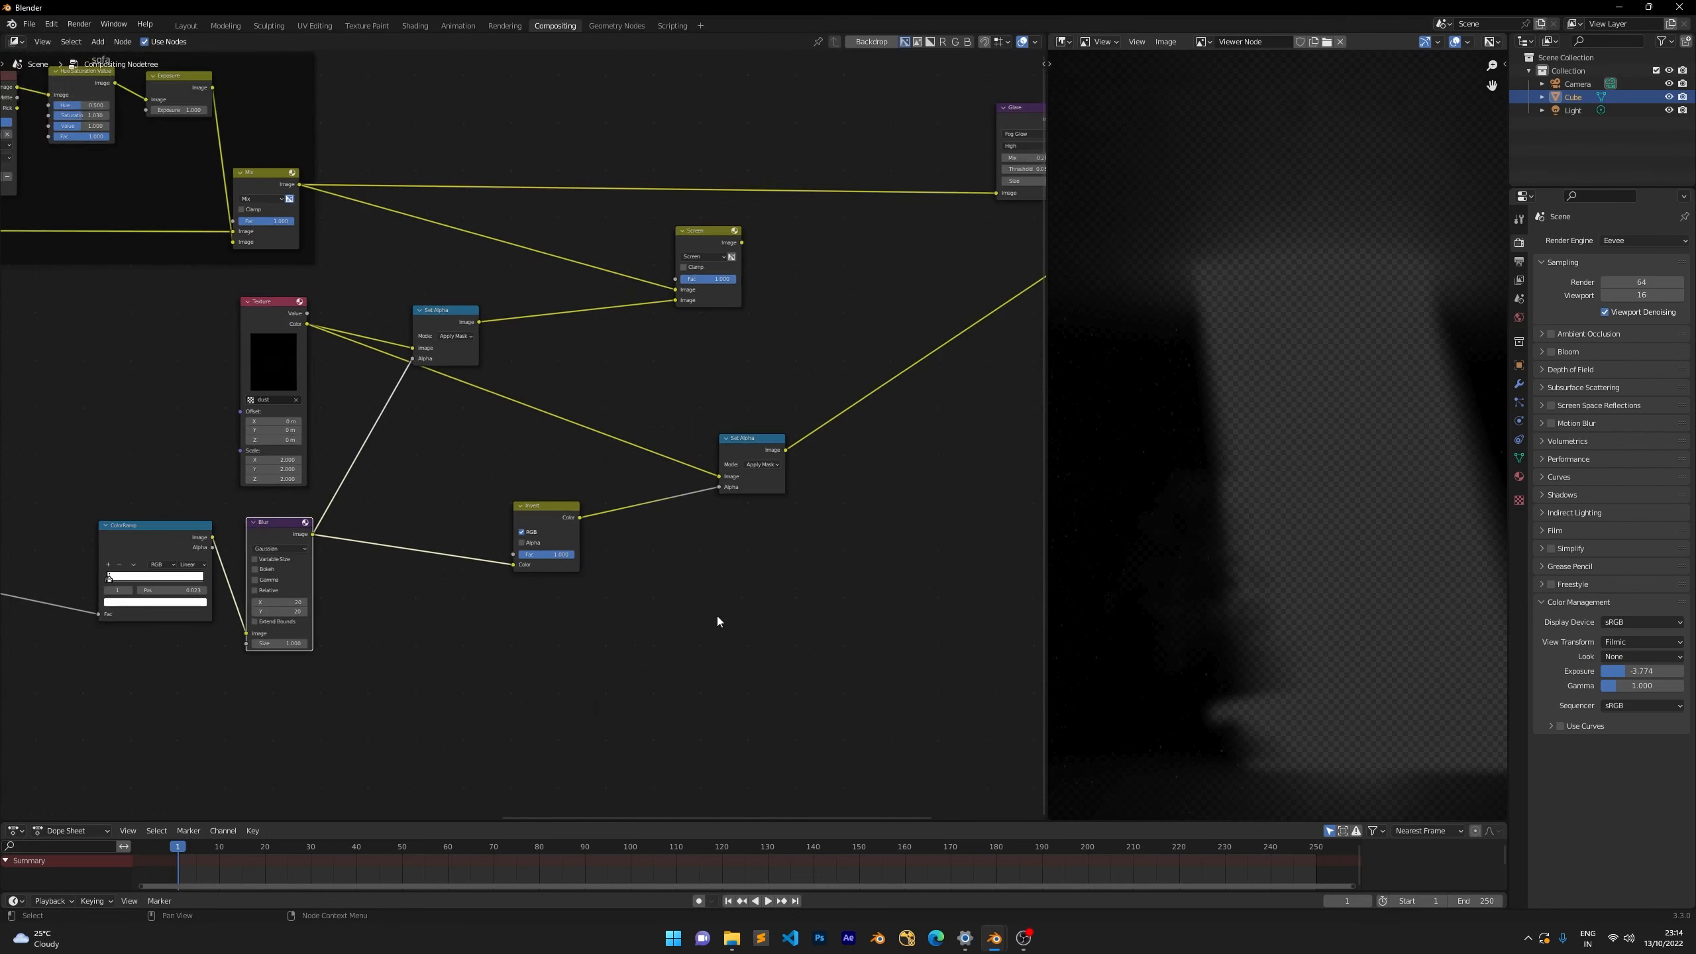
drag(565, 545, 459, 546)
middle_drag(459, 545, 485, 533)
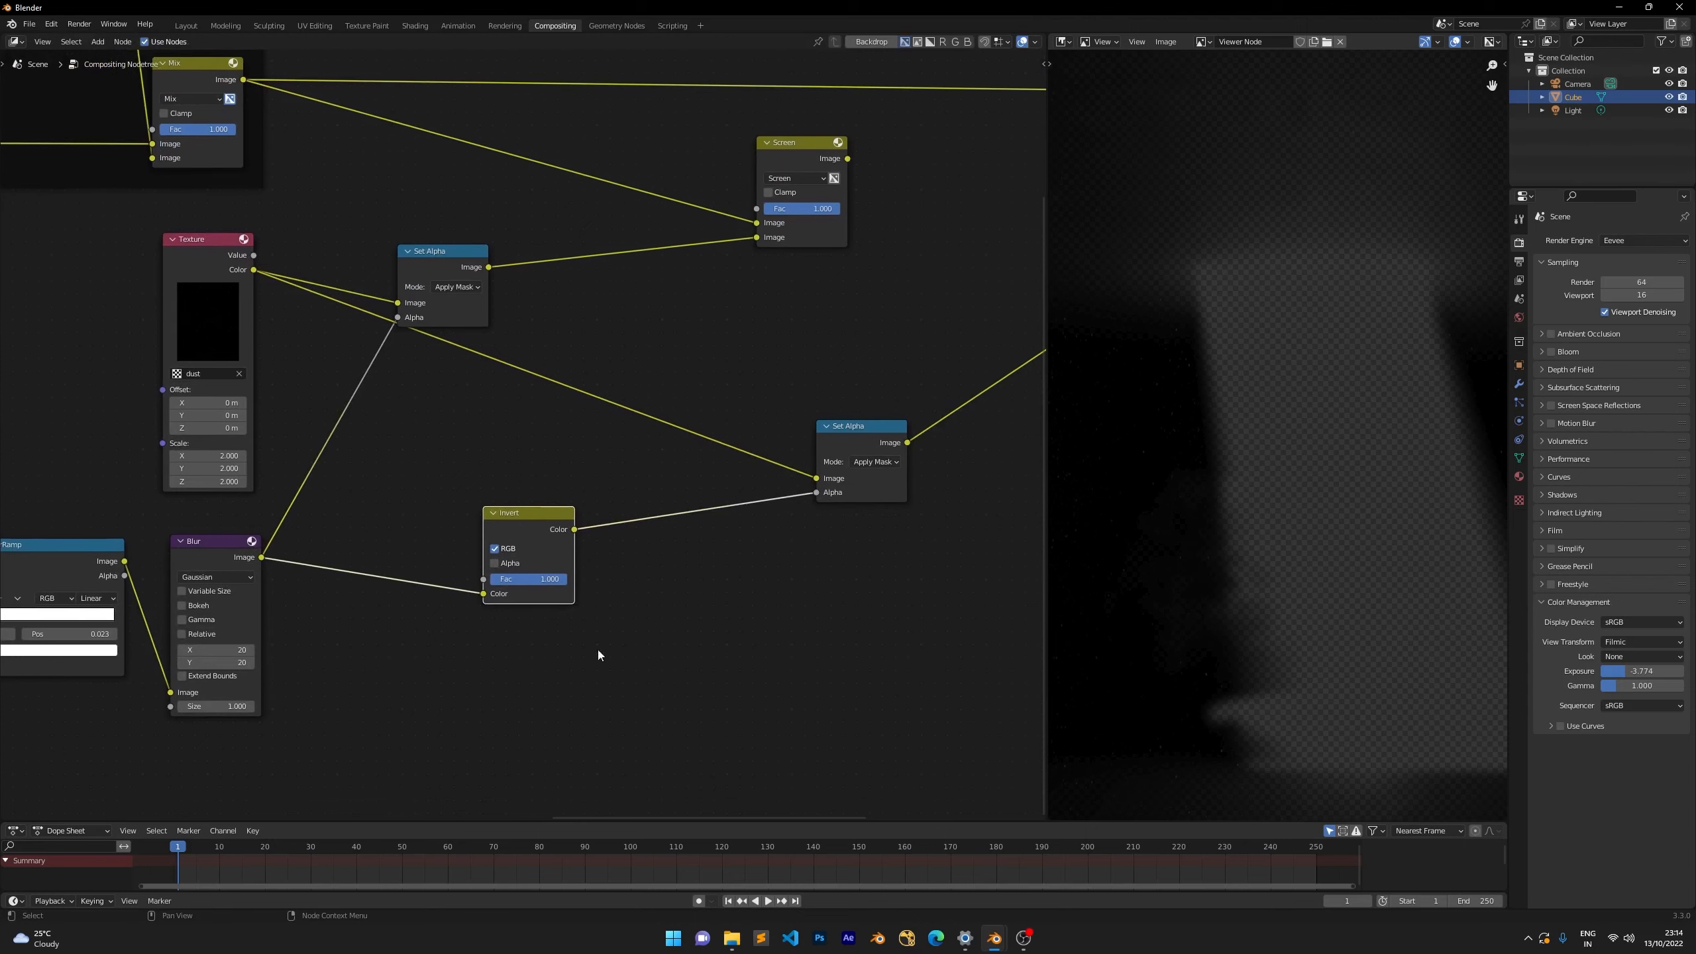
Try feeding the Invert node straight from the ColorRamp, taking the Blur node out of that branch.
scroll(1162, 447, down, 2)
click(235, 552)
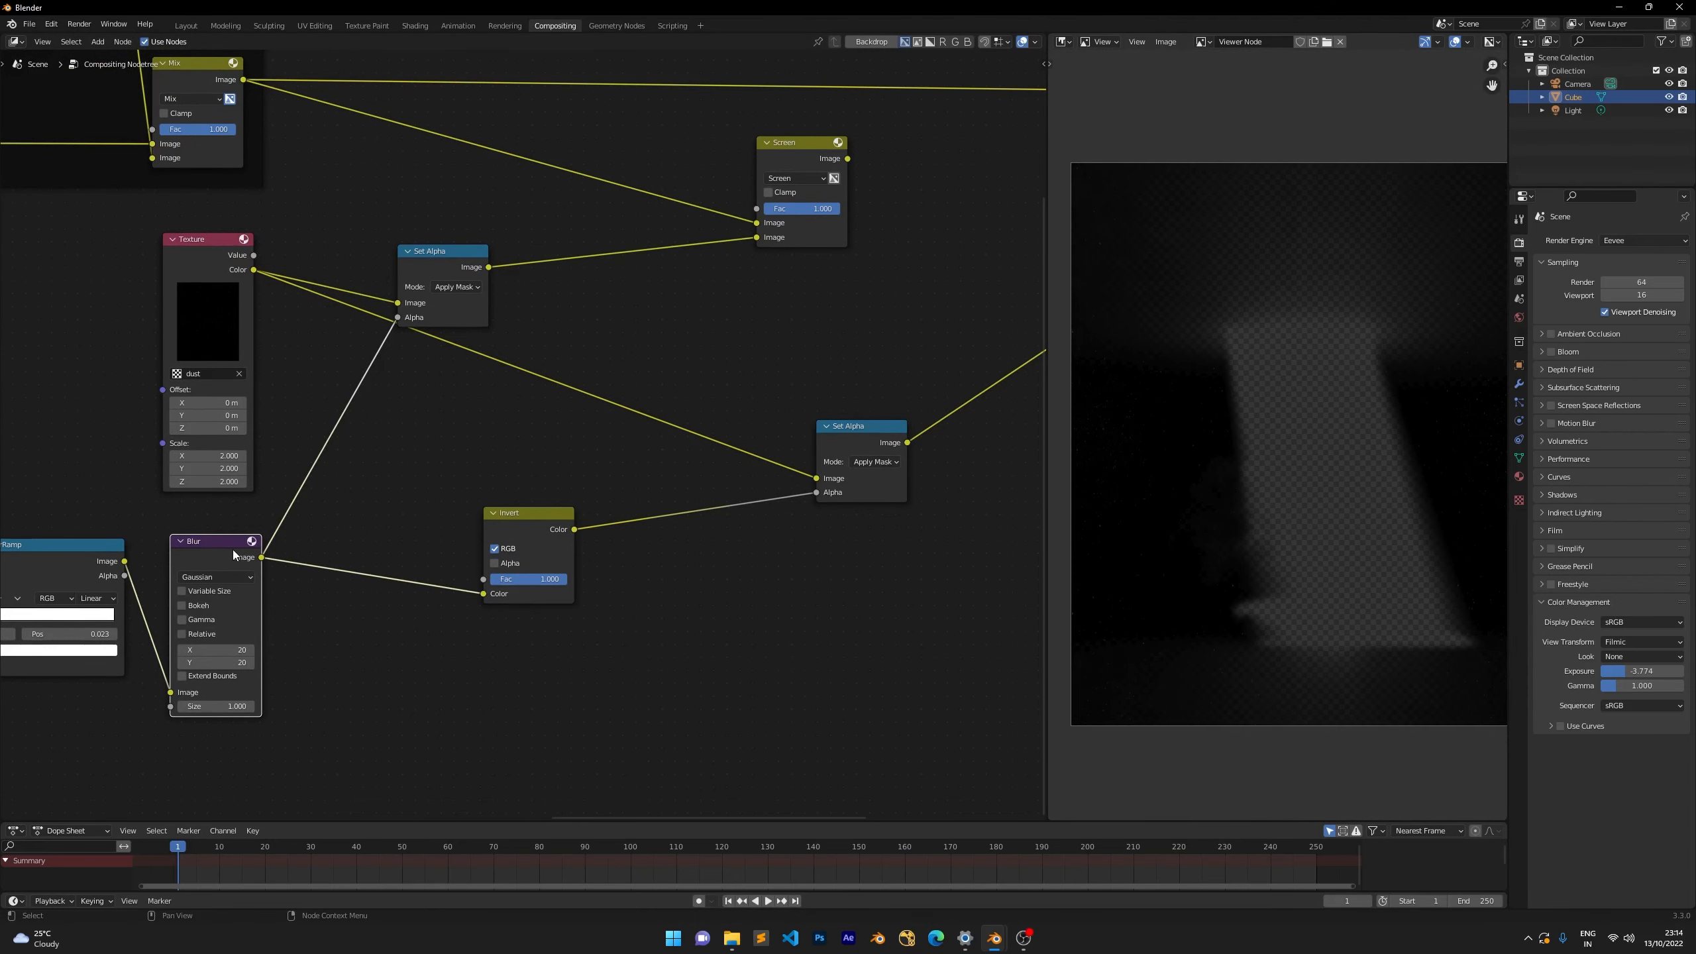
key(m)
key(m)
drag(226, 552, 310, 376)
drag(512, 535, 409, 576)
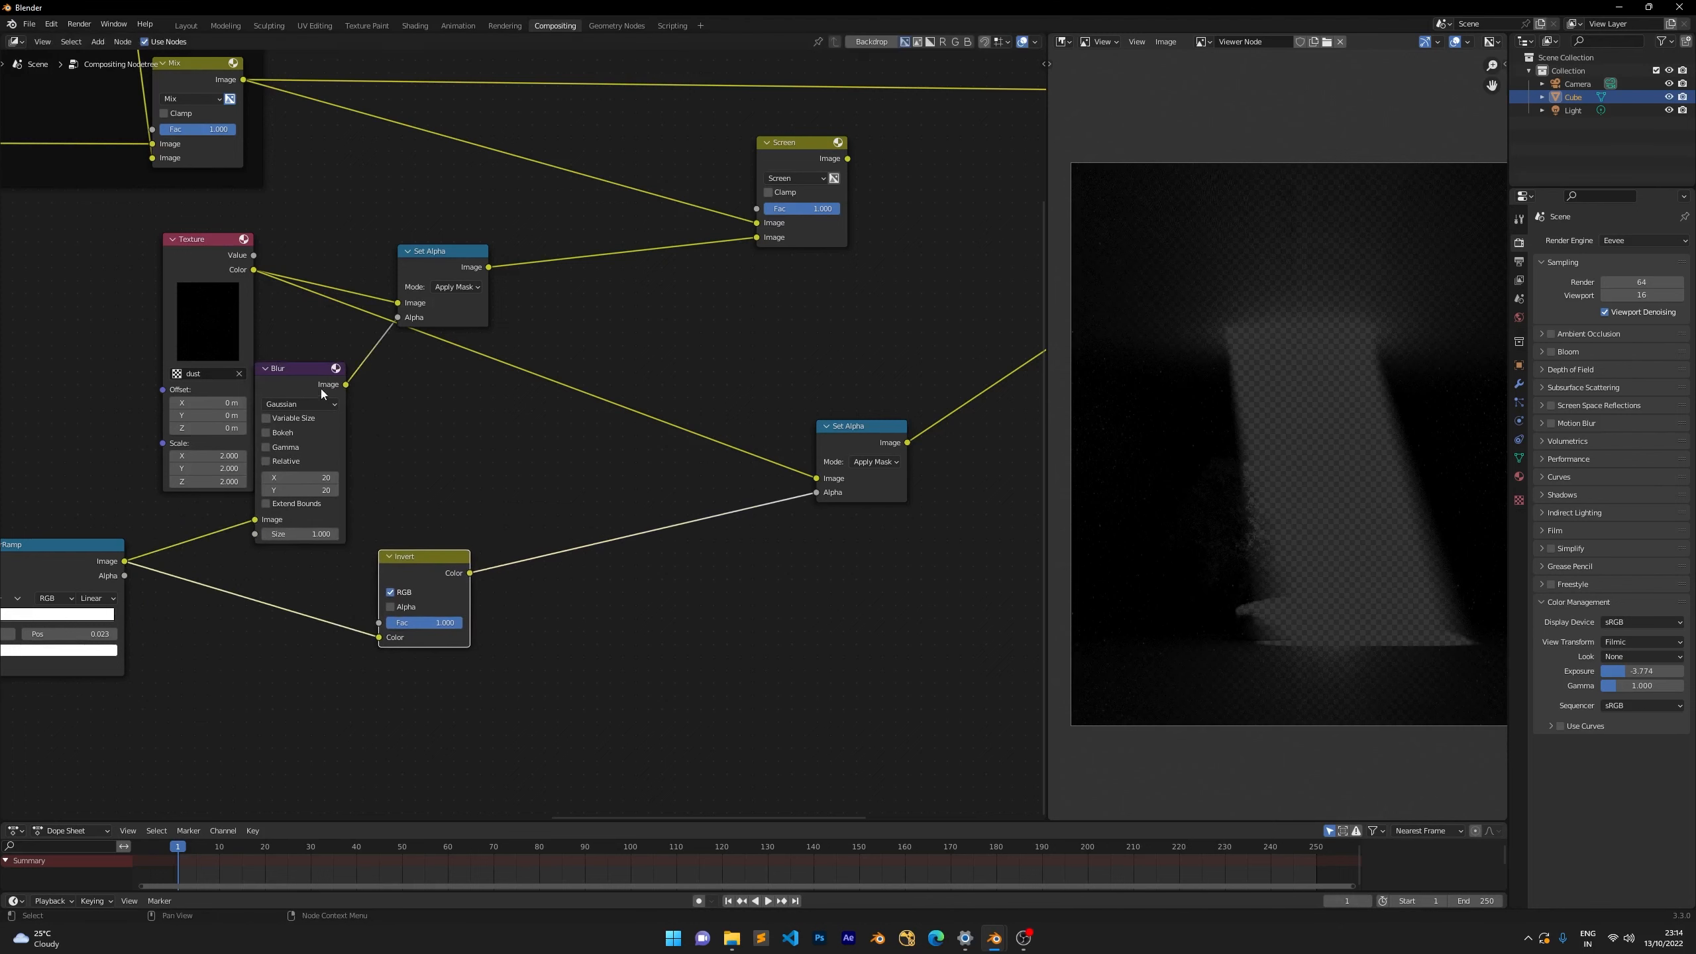
drag(324, 385, 343, 383)
Try a duplicate of the Blur node between the Invert node and the lower Set Alpha, and remove it again.
key(shift+d)
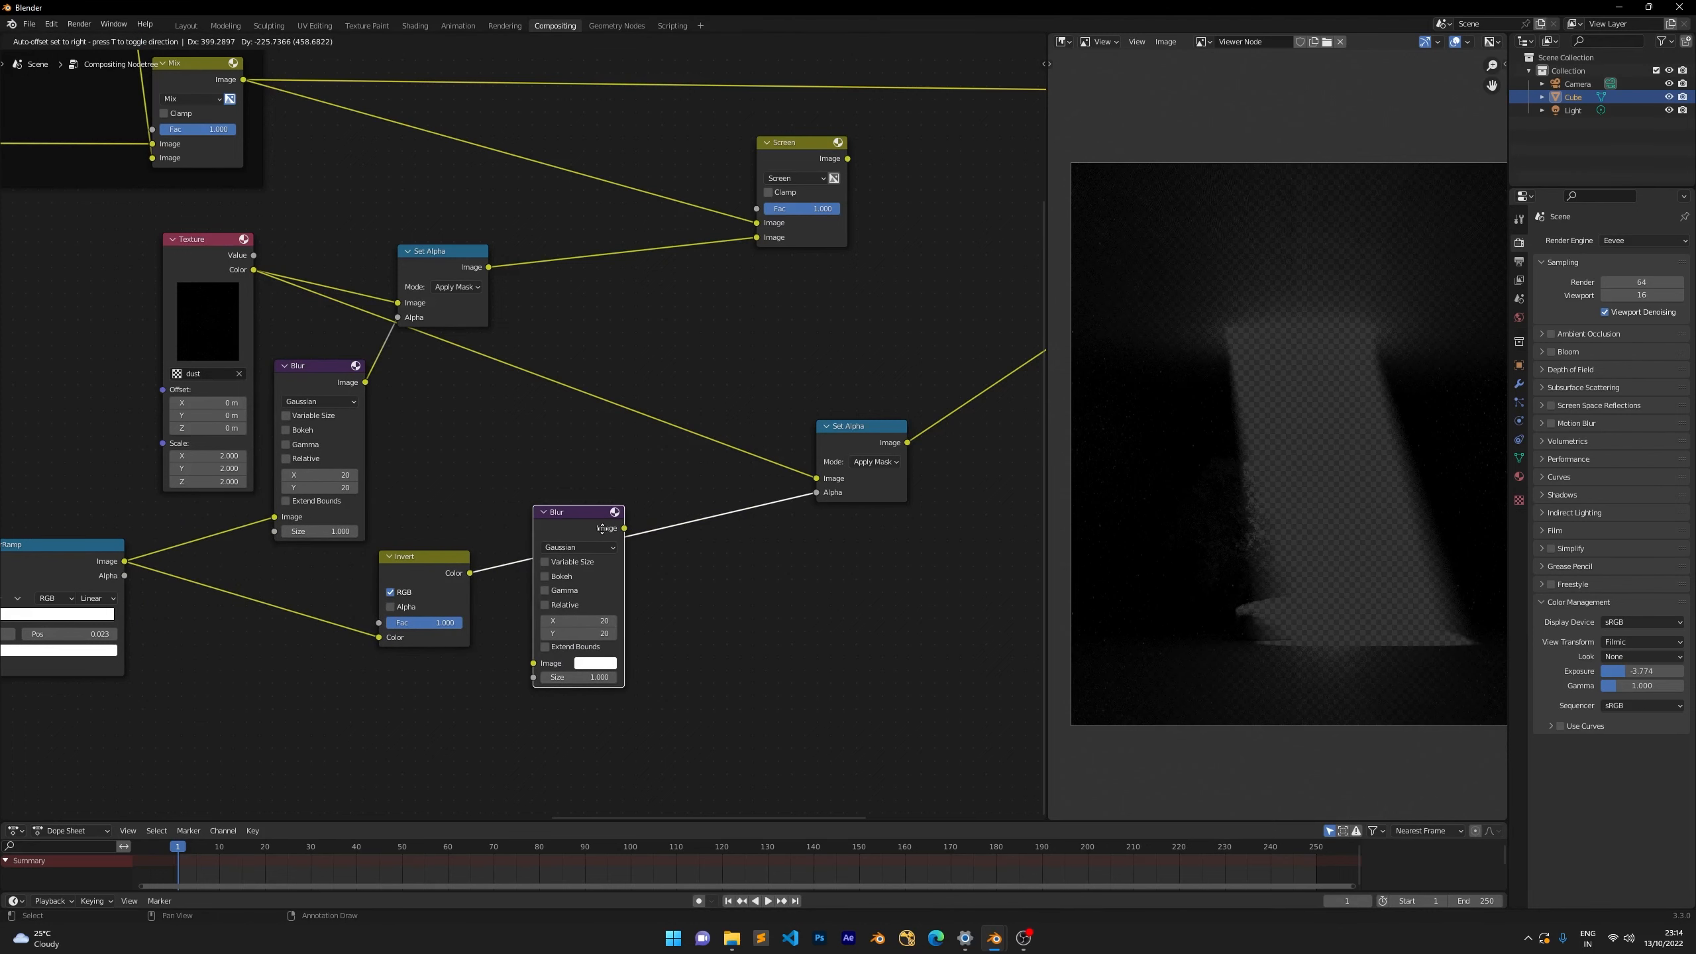
click(603, 530)
drag(586, 519, 572, 524)
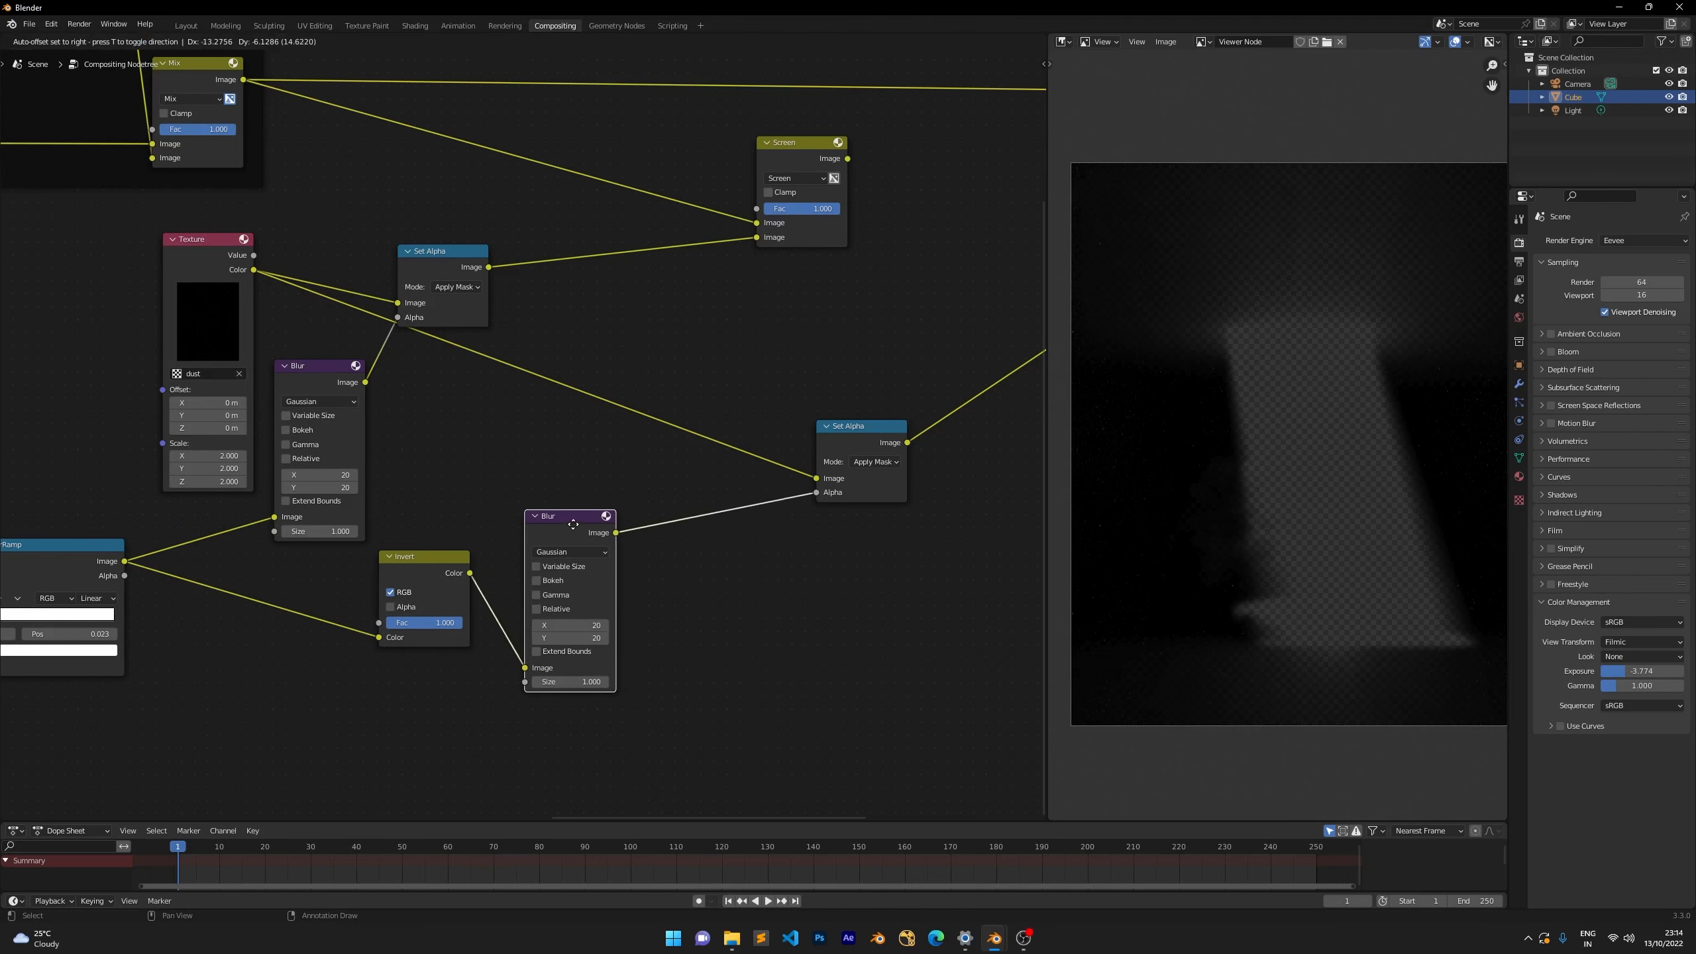
key(ctrl+x)
Move the Blur node back before the Invert node and reconnect its image output to Invert's Color.
drag(384, 557, 490, 538)
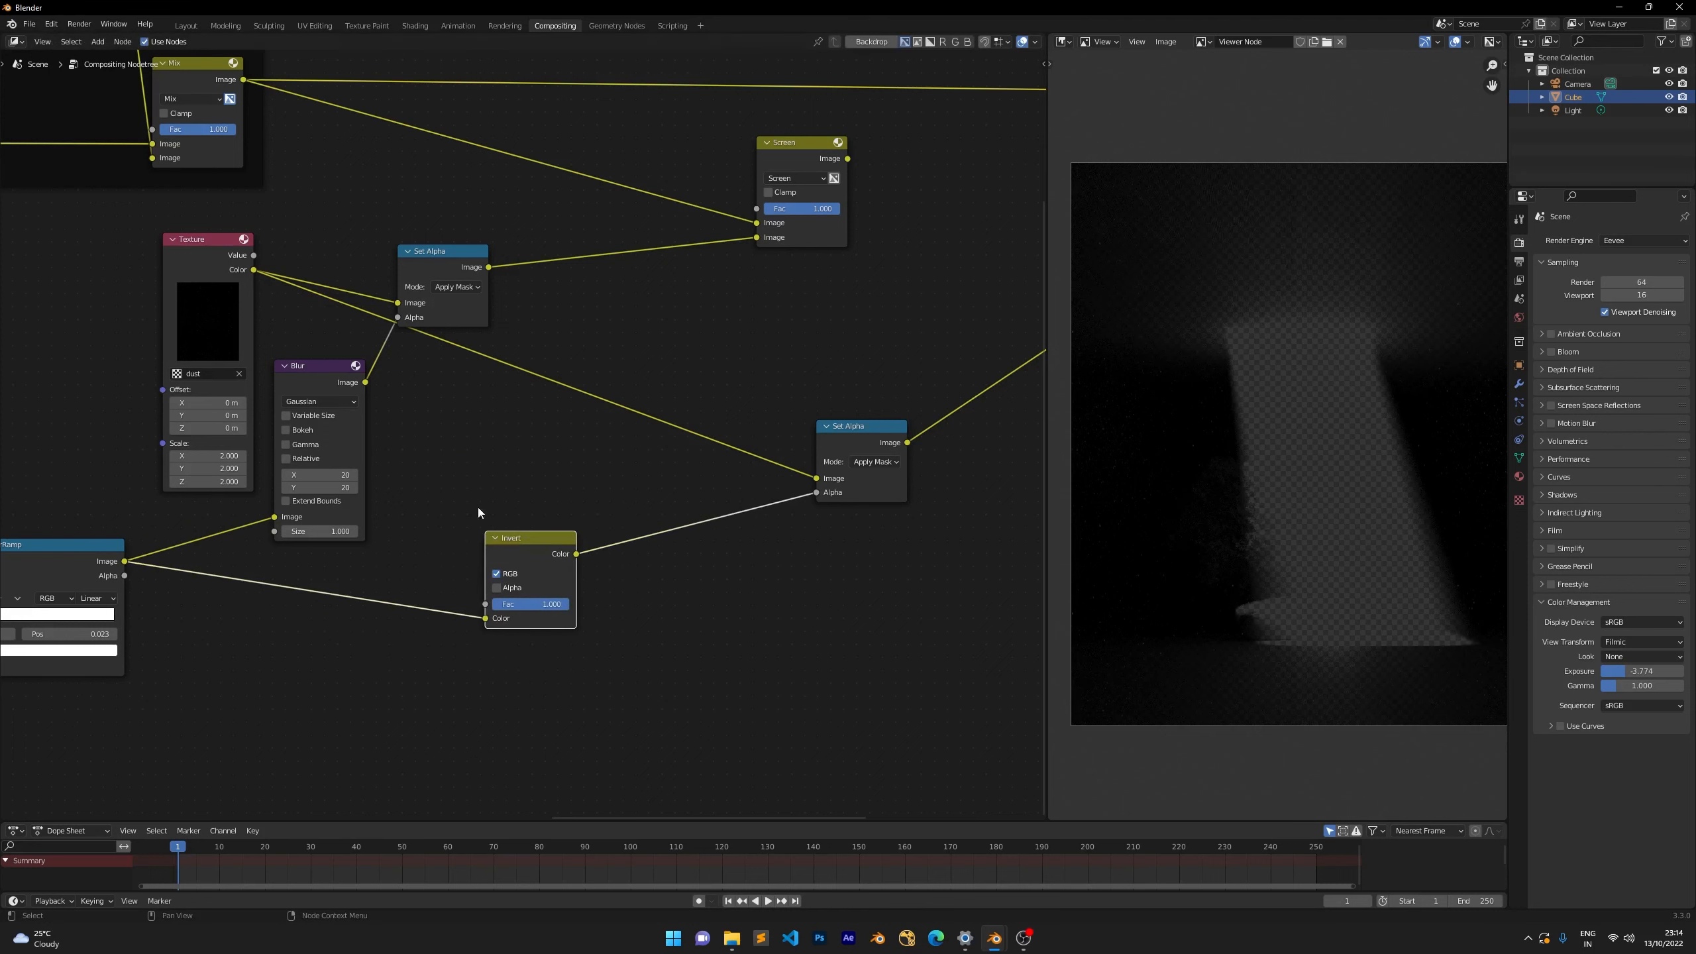
click(344, 381)
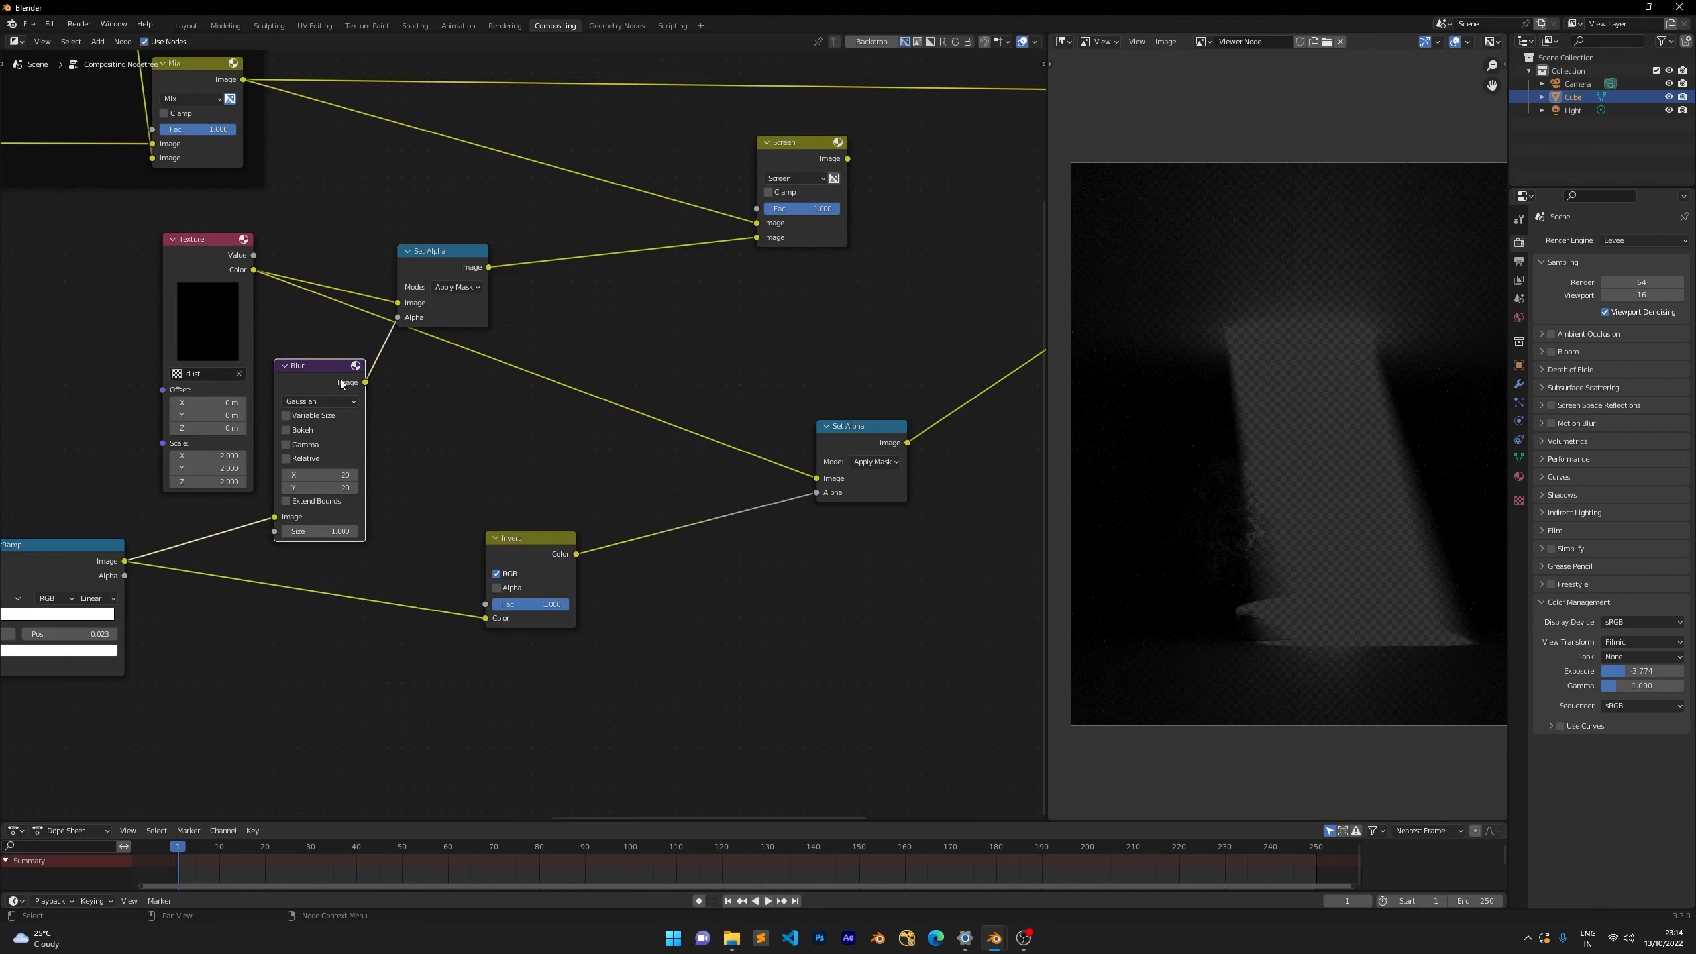
drag(365, 383, 384, 521)
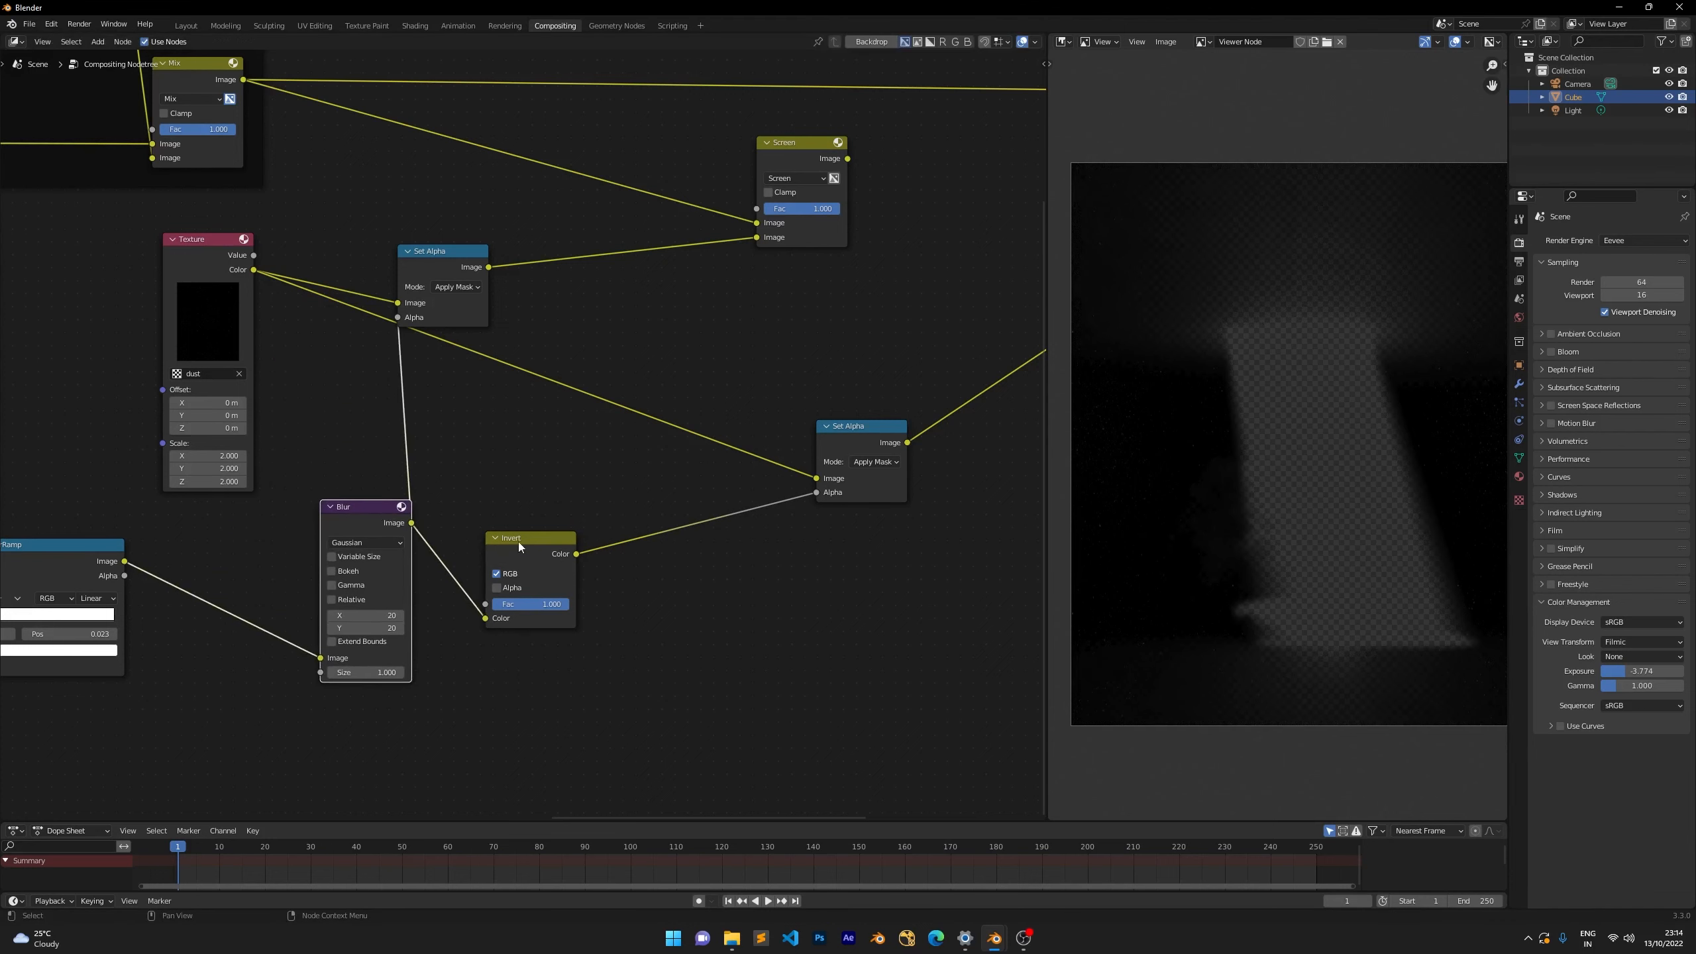
Try the Invert node with its RGB option turned off, and turn it back on.
scroll(508, 534, up, 1)
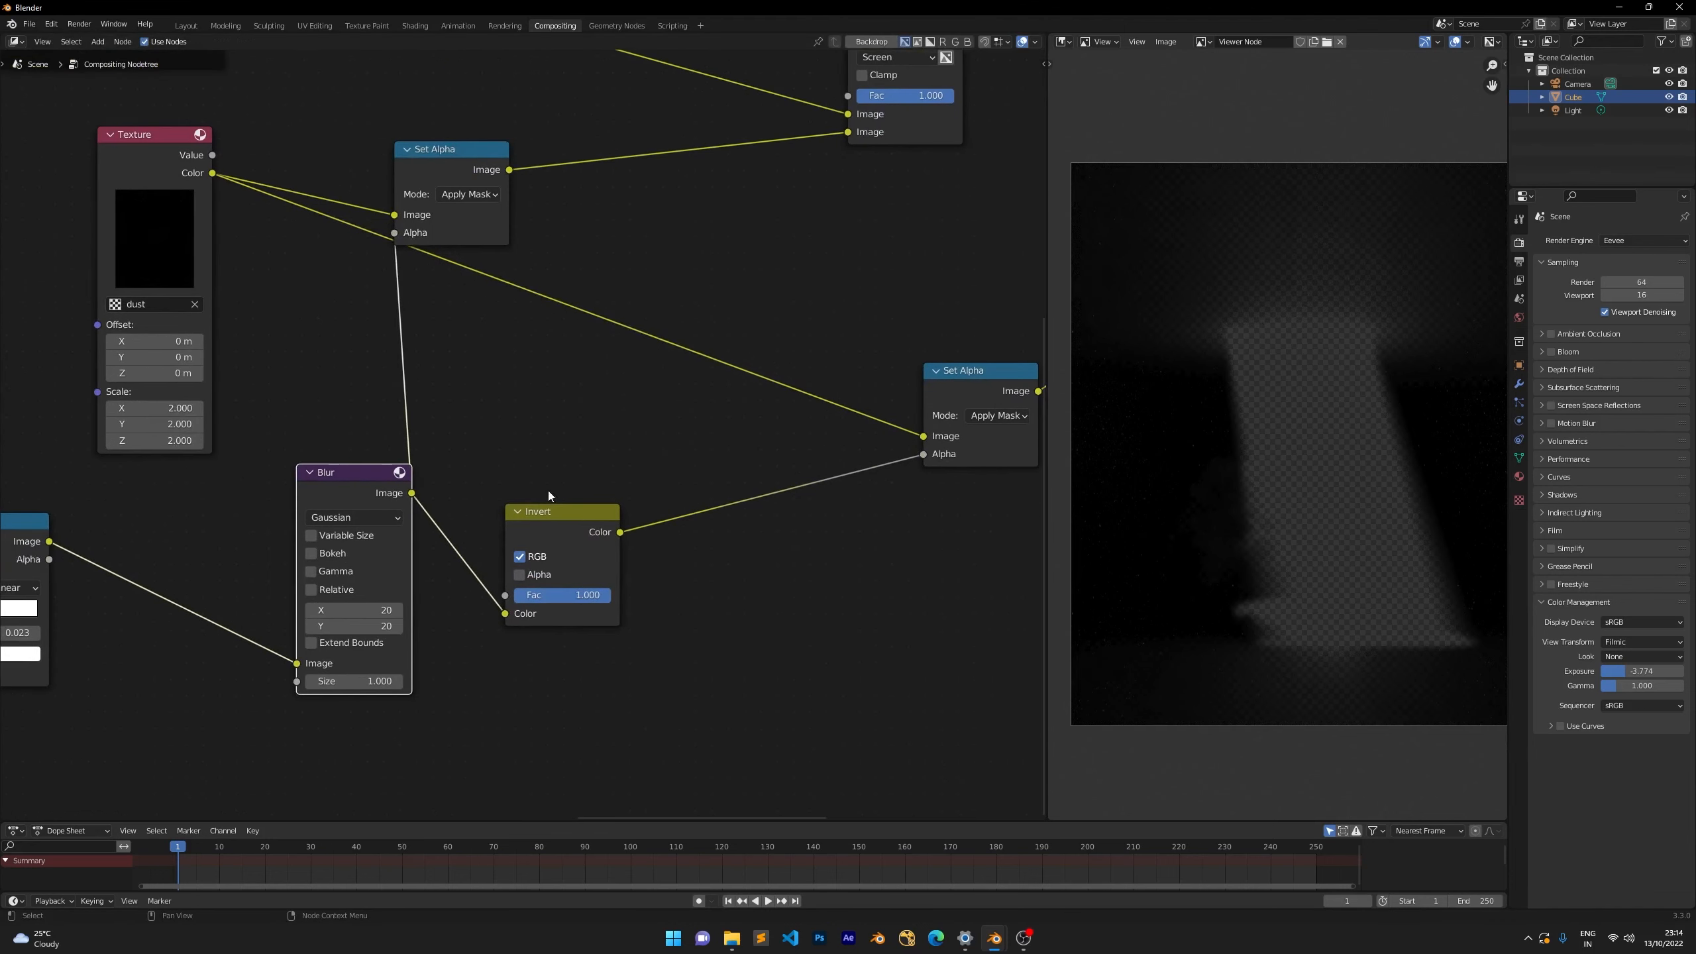
click(519, 555)
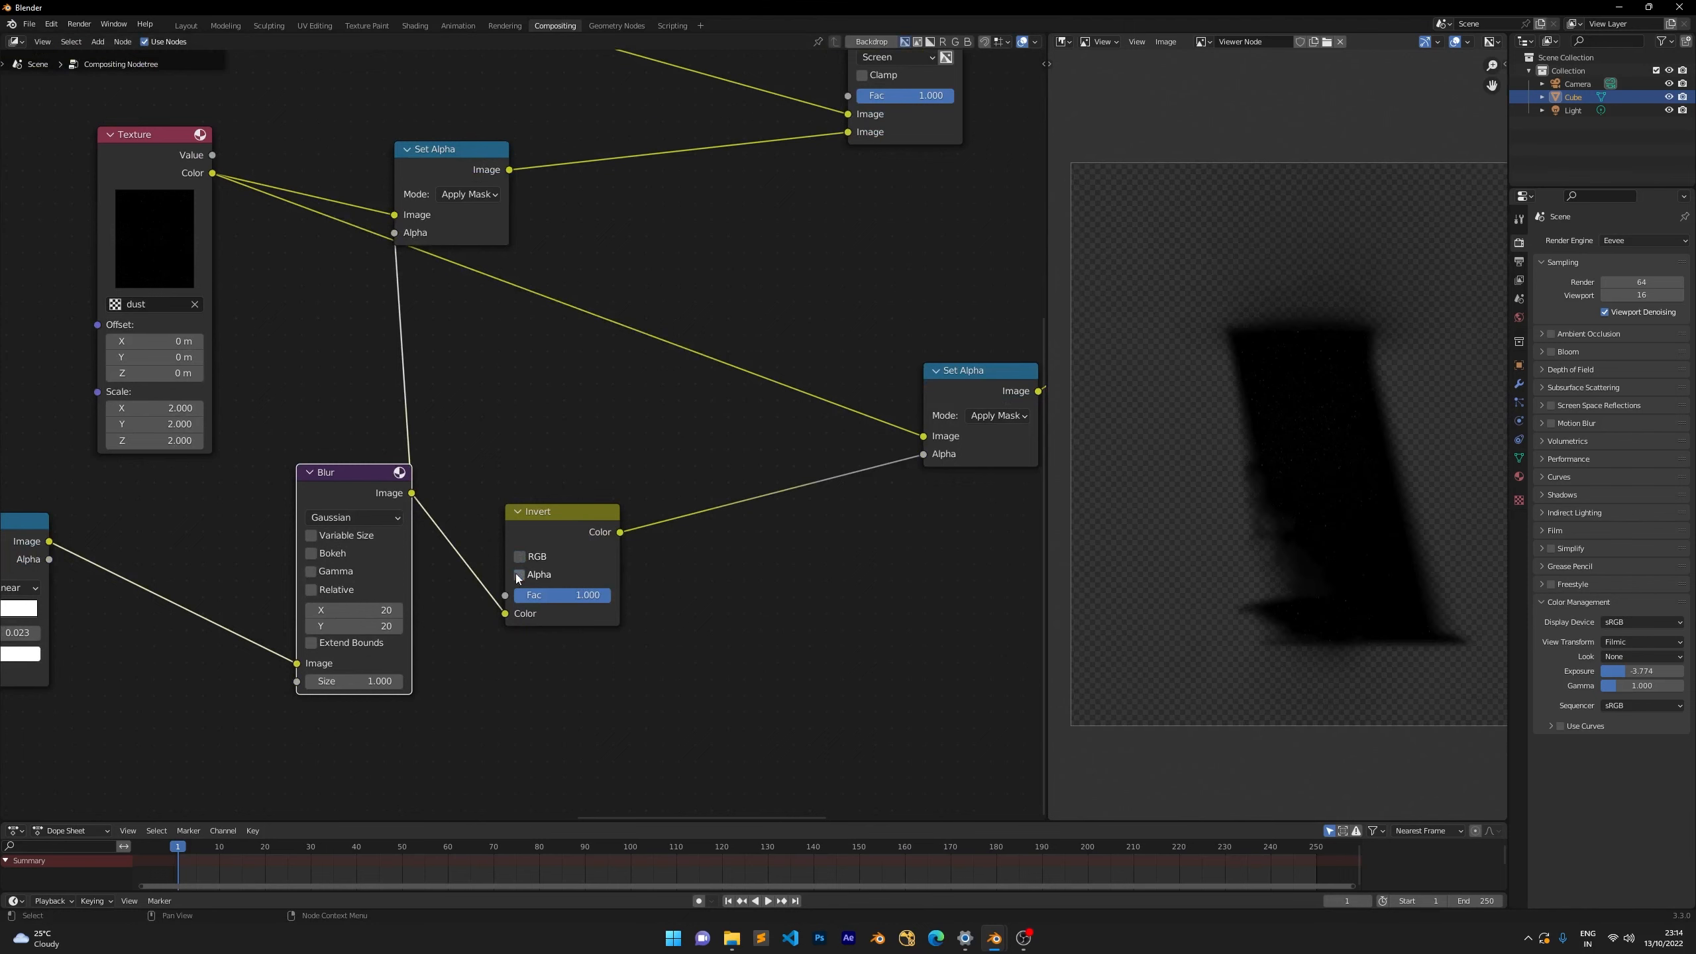
click(520, 556)
Move the lower Set Alpha node beneath the Screen node to make room for the next connection.
scroll(520, 429, down, 3)
middle_drag(745, 451, 624, 508)
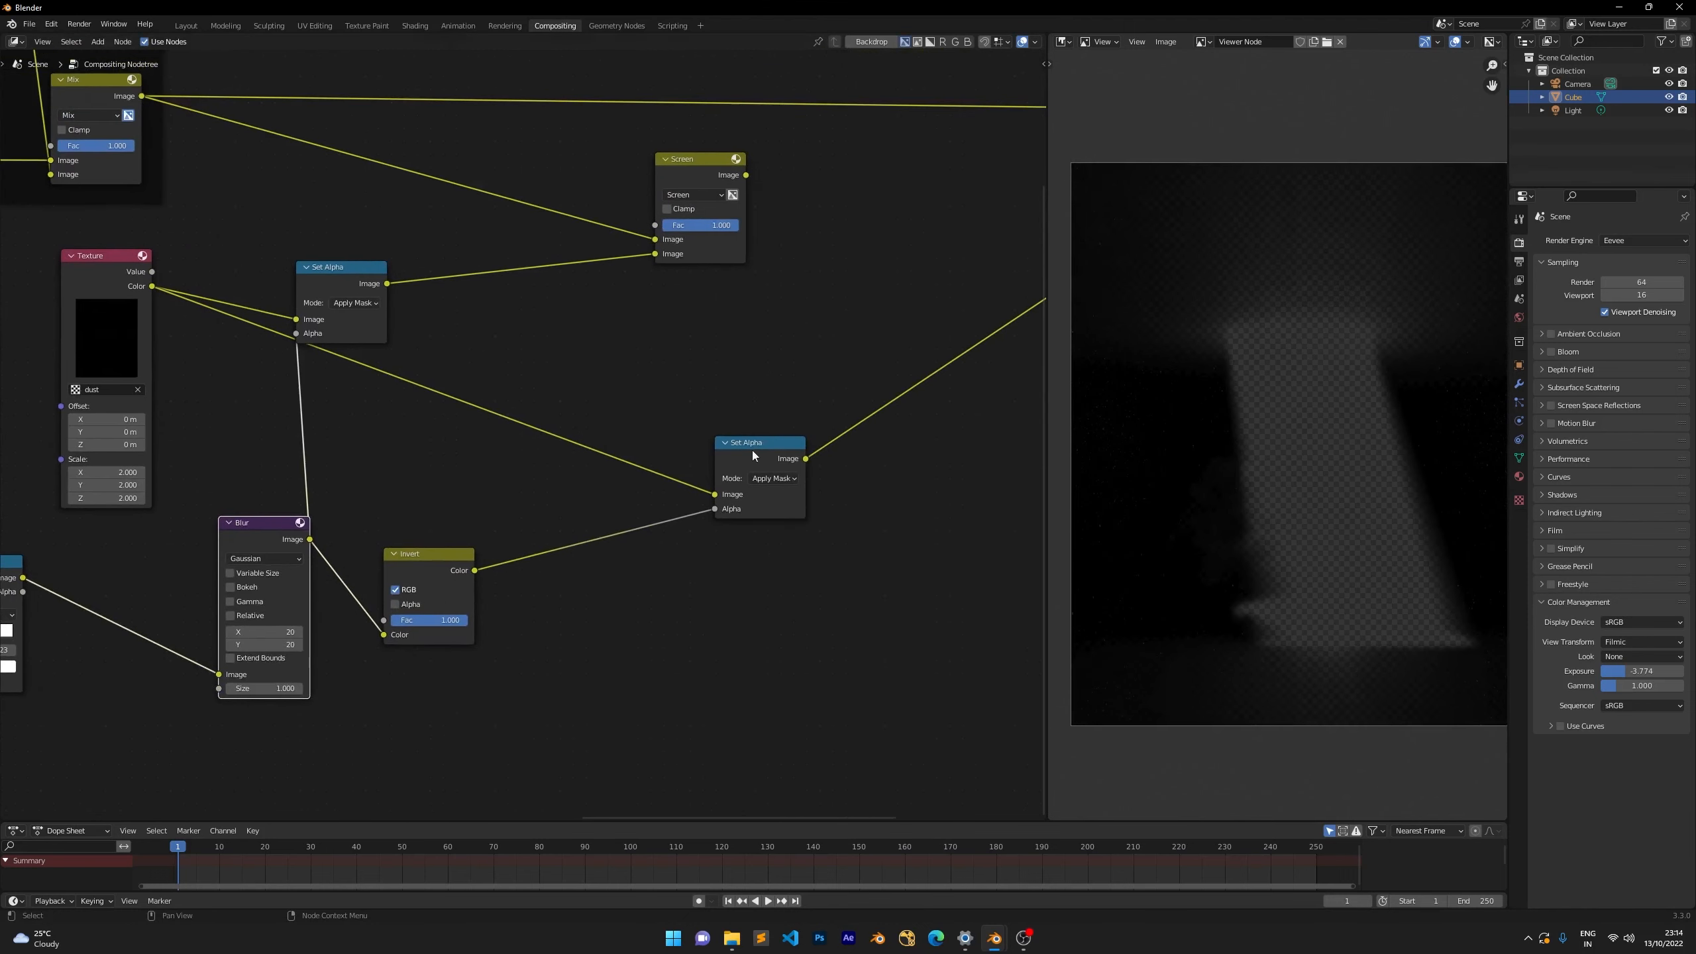
drag(753, 454, 645, 463)
middle_drag(843, 286, 664, 337)
drag(484, 516, 595, 497)
click(654, 315)
middle_drag(599, 251, 468, 286)
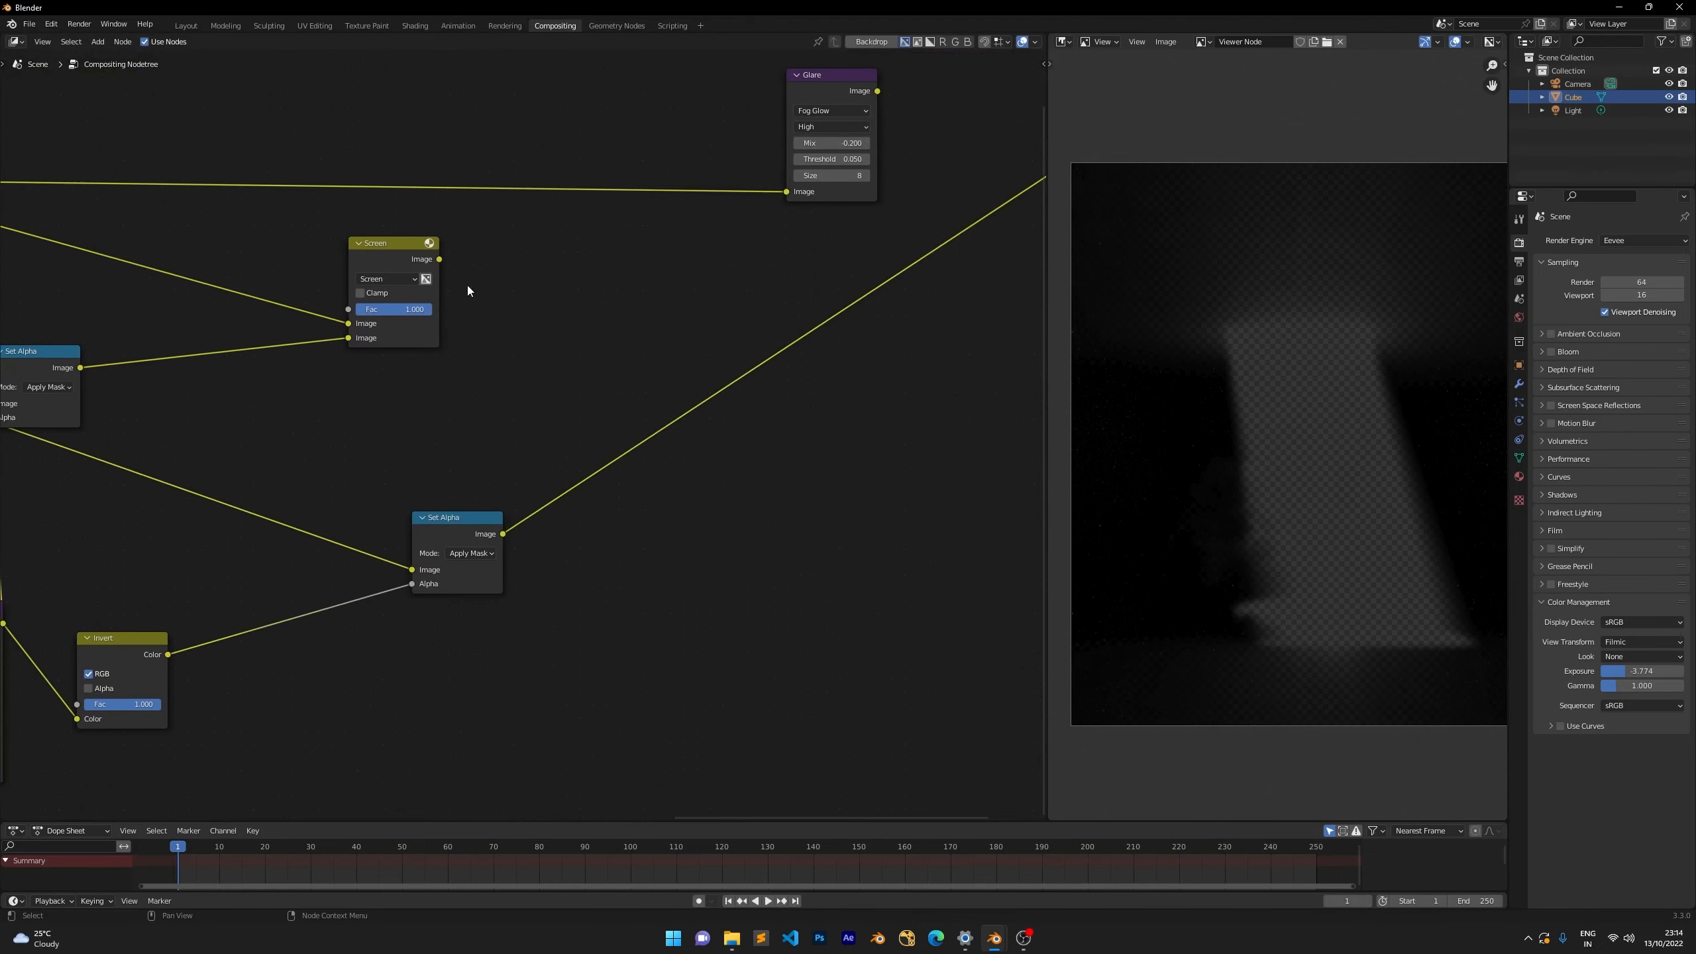
Add a Mix node that combines the Screen node's output with the lower Set Alpha's image.
drag(438, 259, 737, 334)
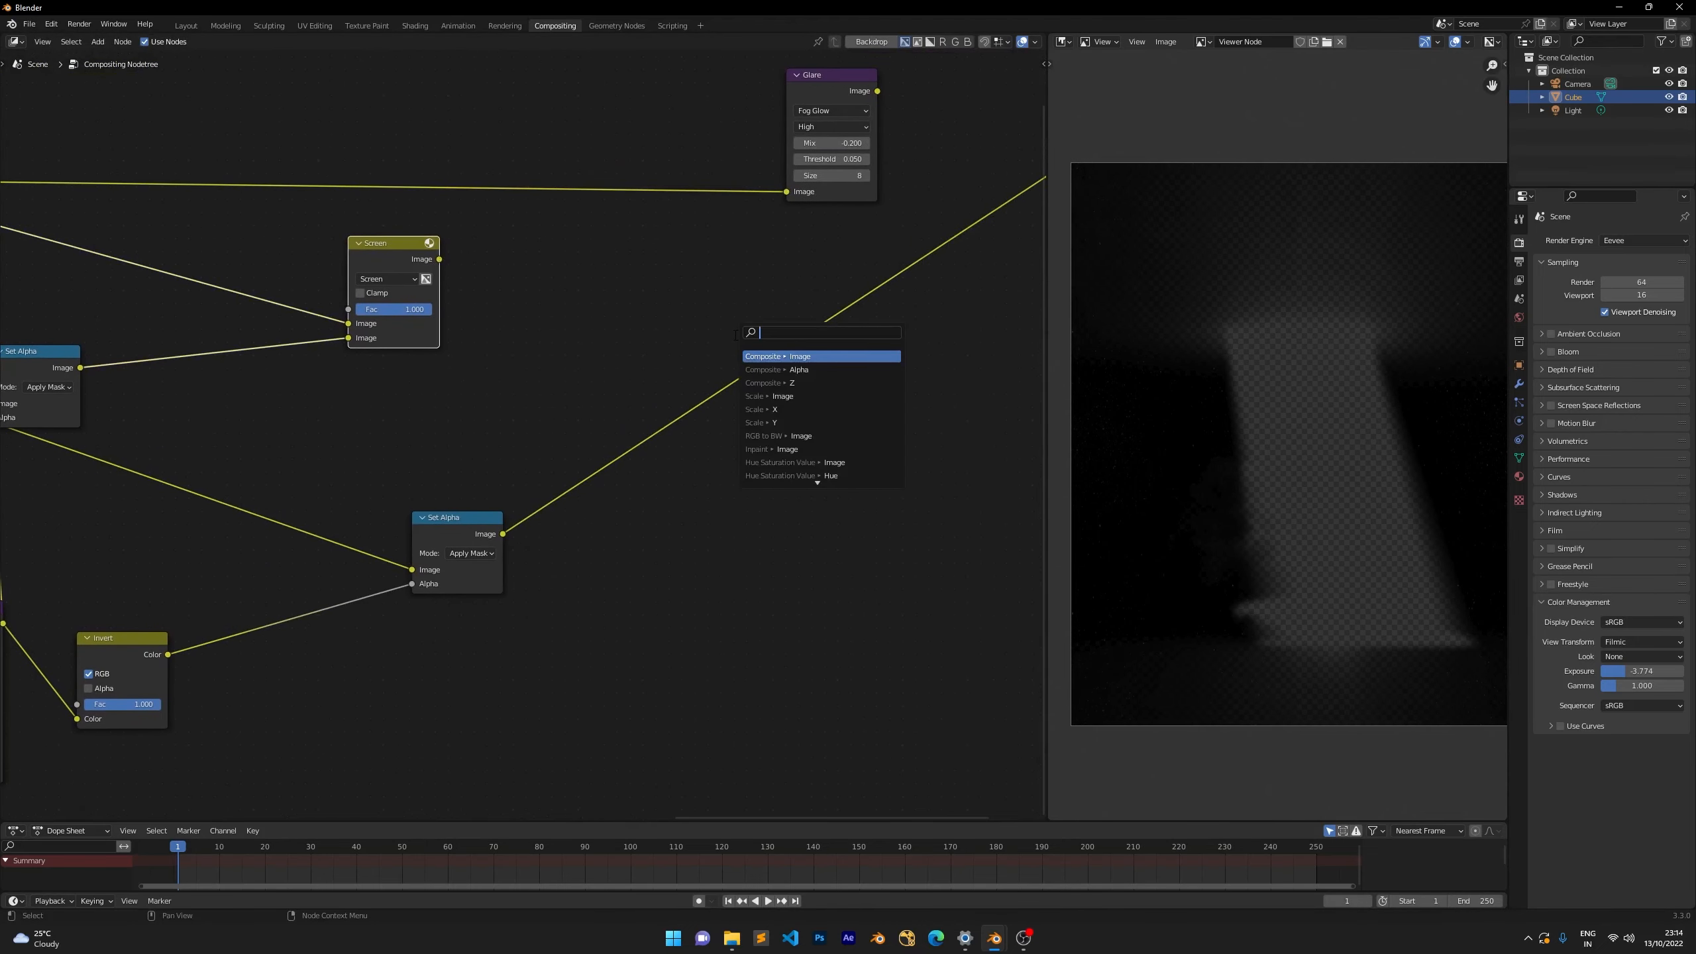
text(mi)
key(Return)
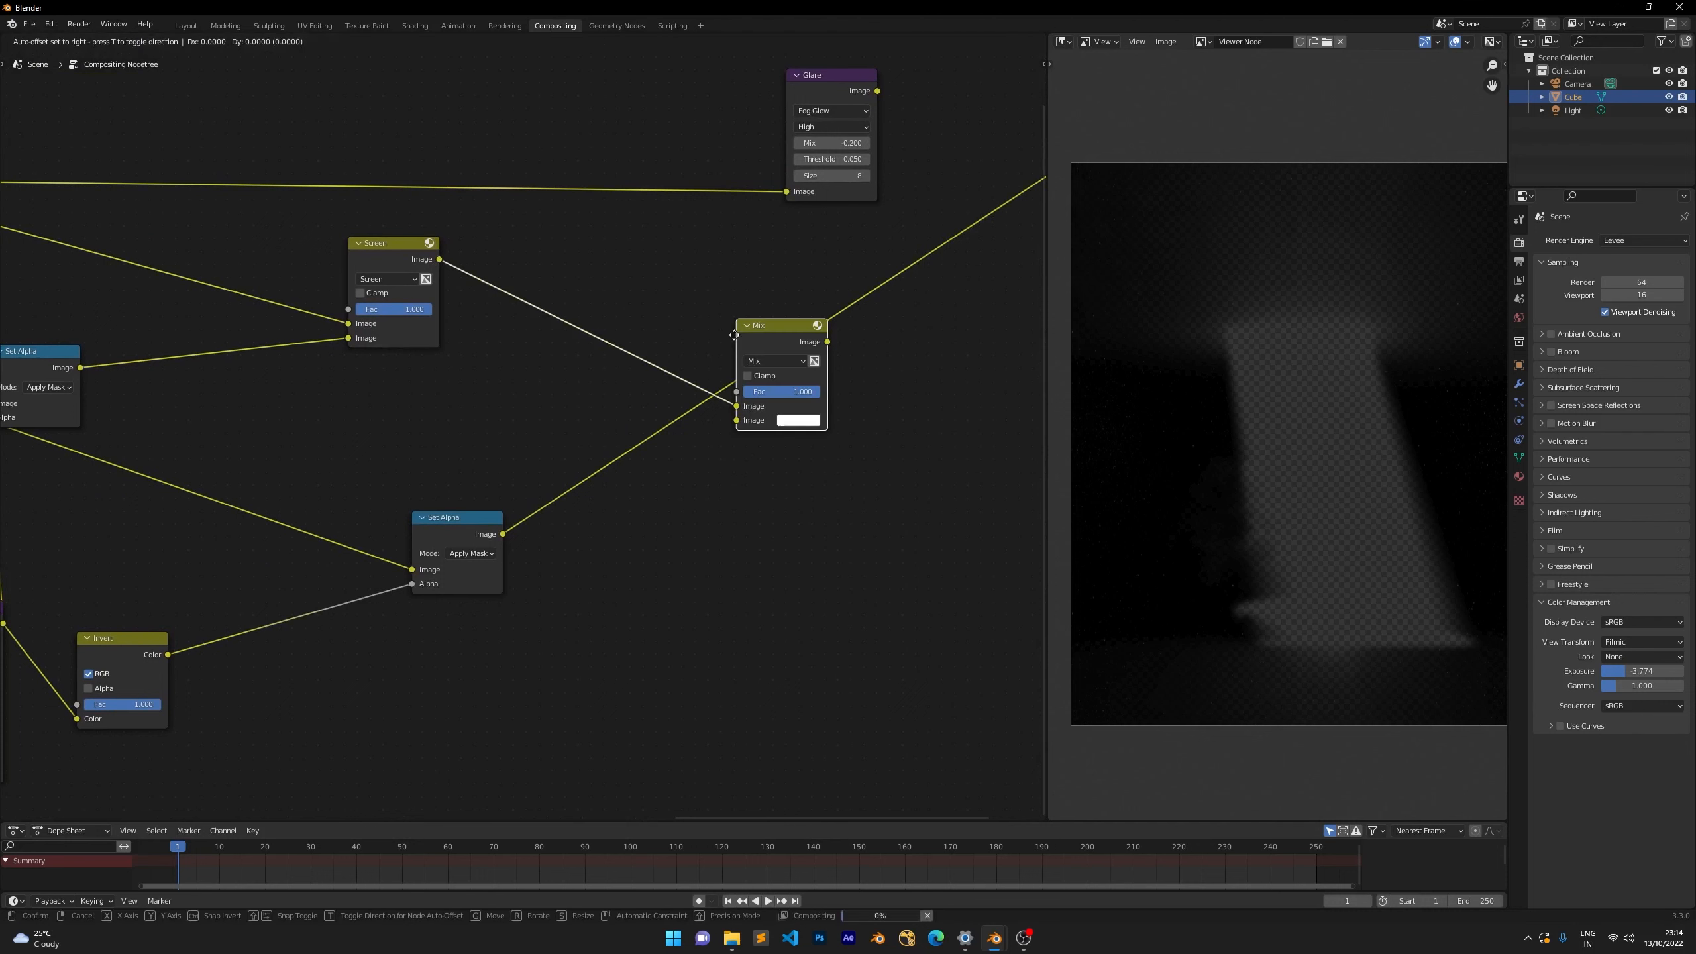
click(717, 356)
click(503, 542)
drag(503, 534, 718, 441)
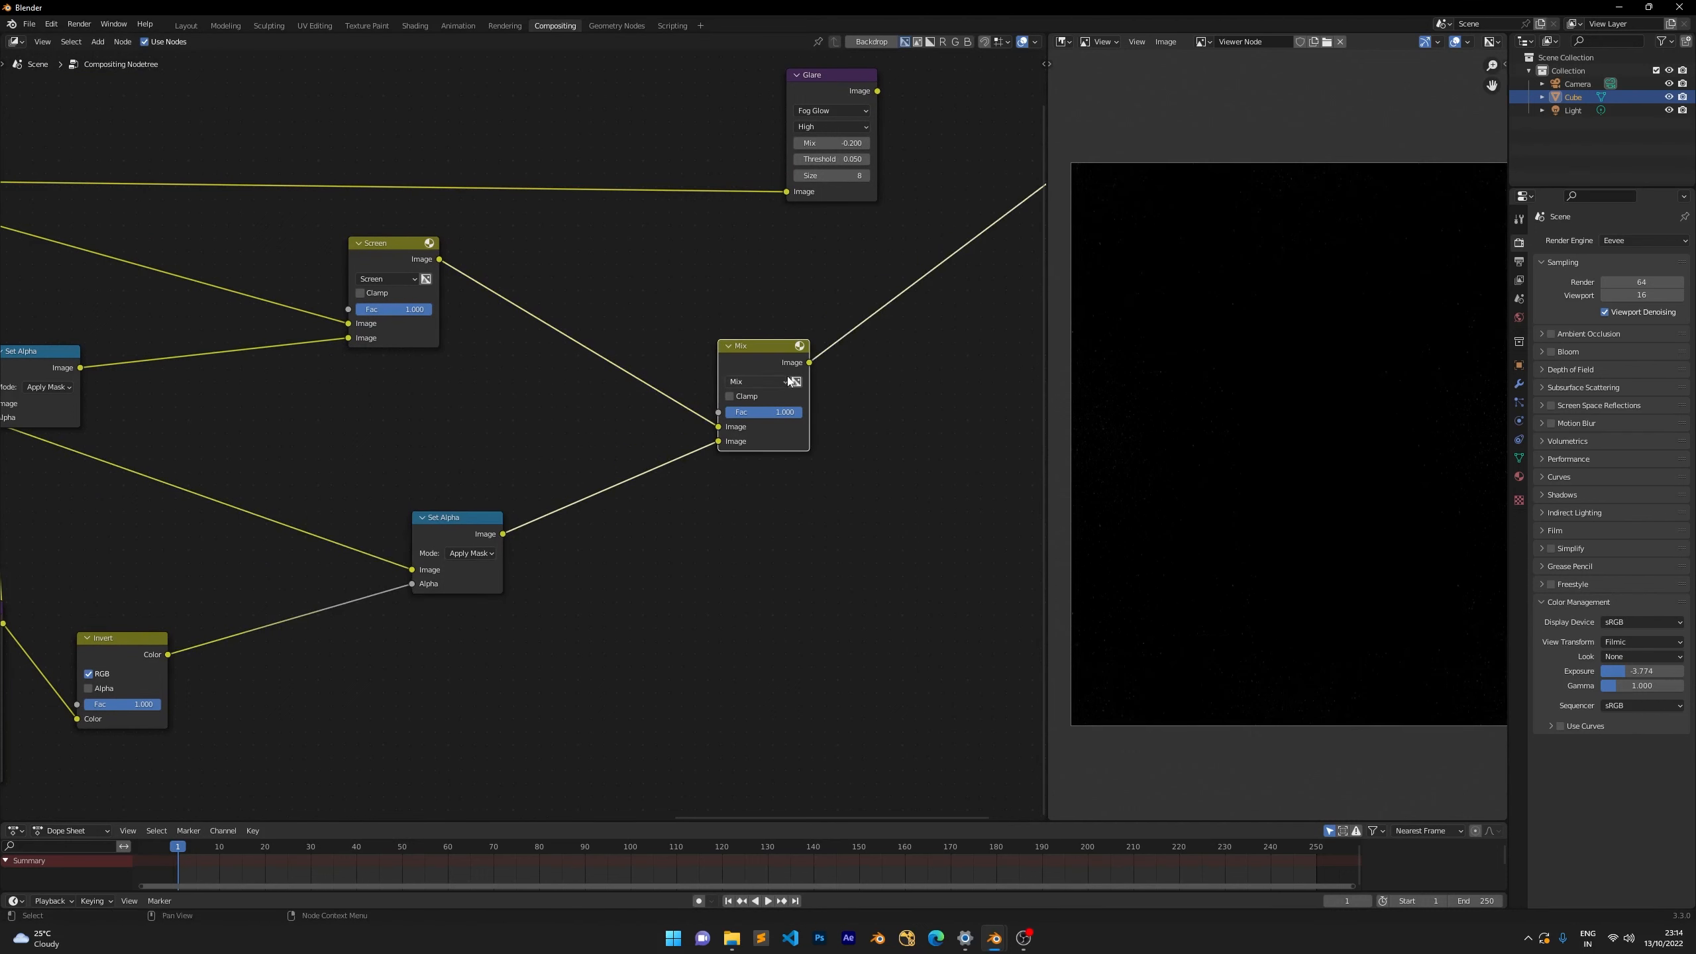
Set the new Mix node's blending mode to Screen and inspect the composite.
drag(777, 346, 771, 288)
click(745, 323)
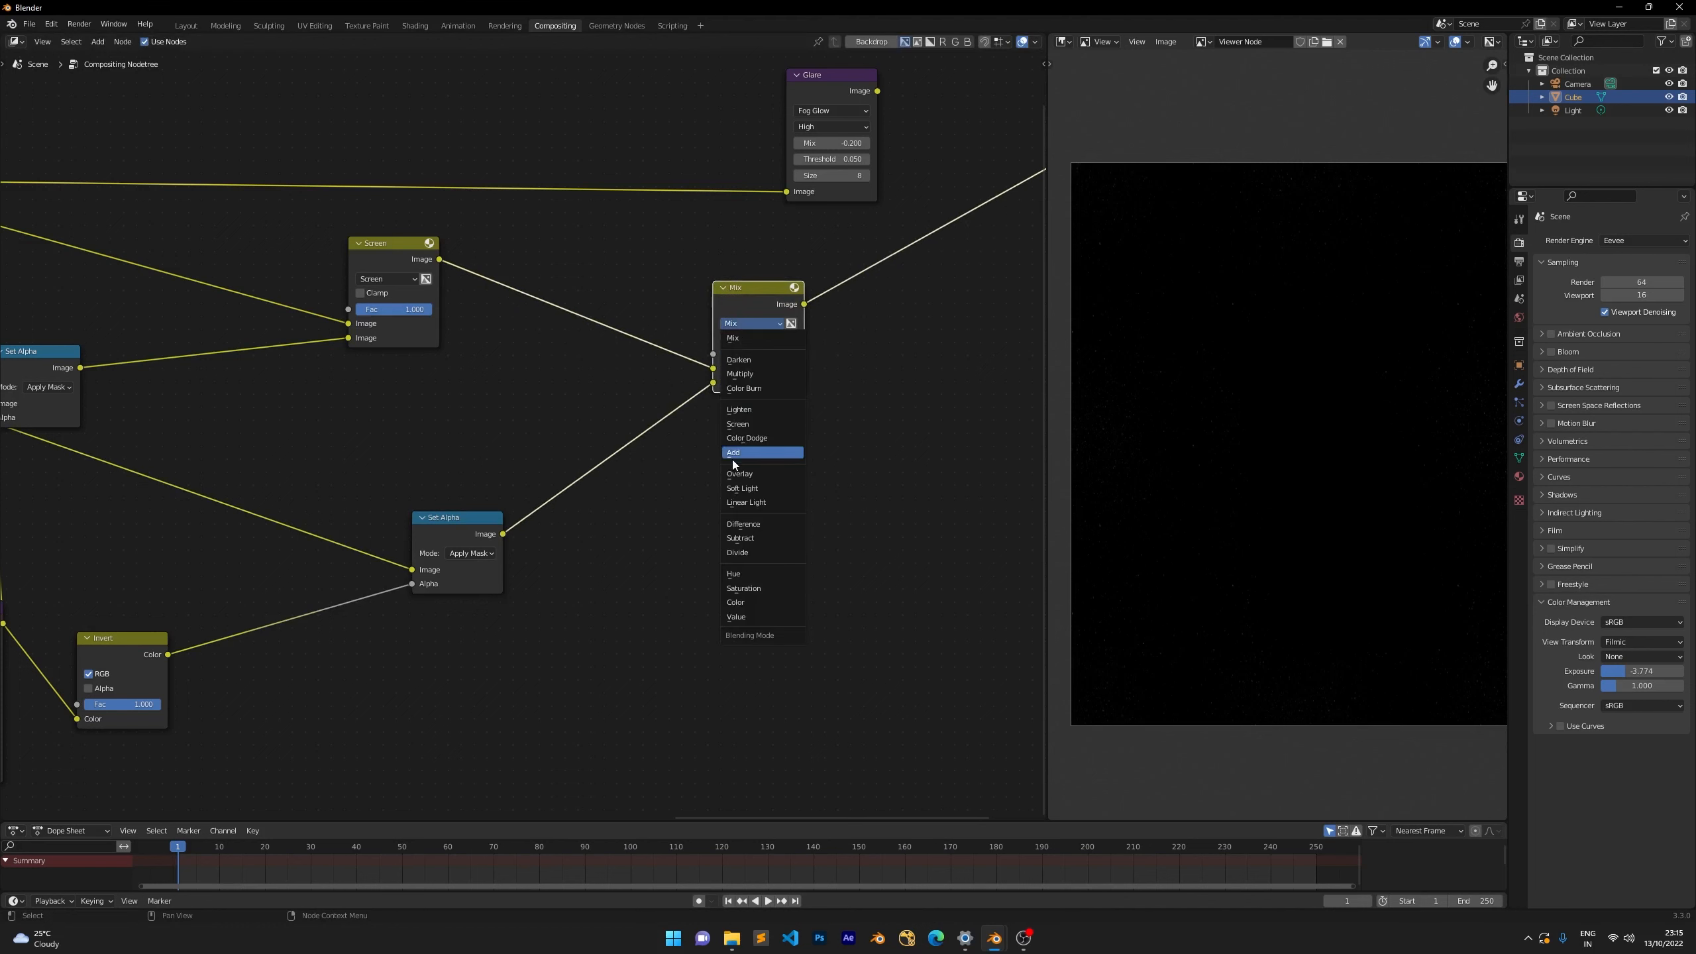
click(752, 423)
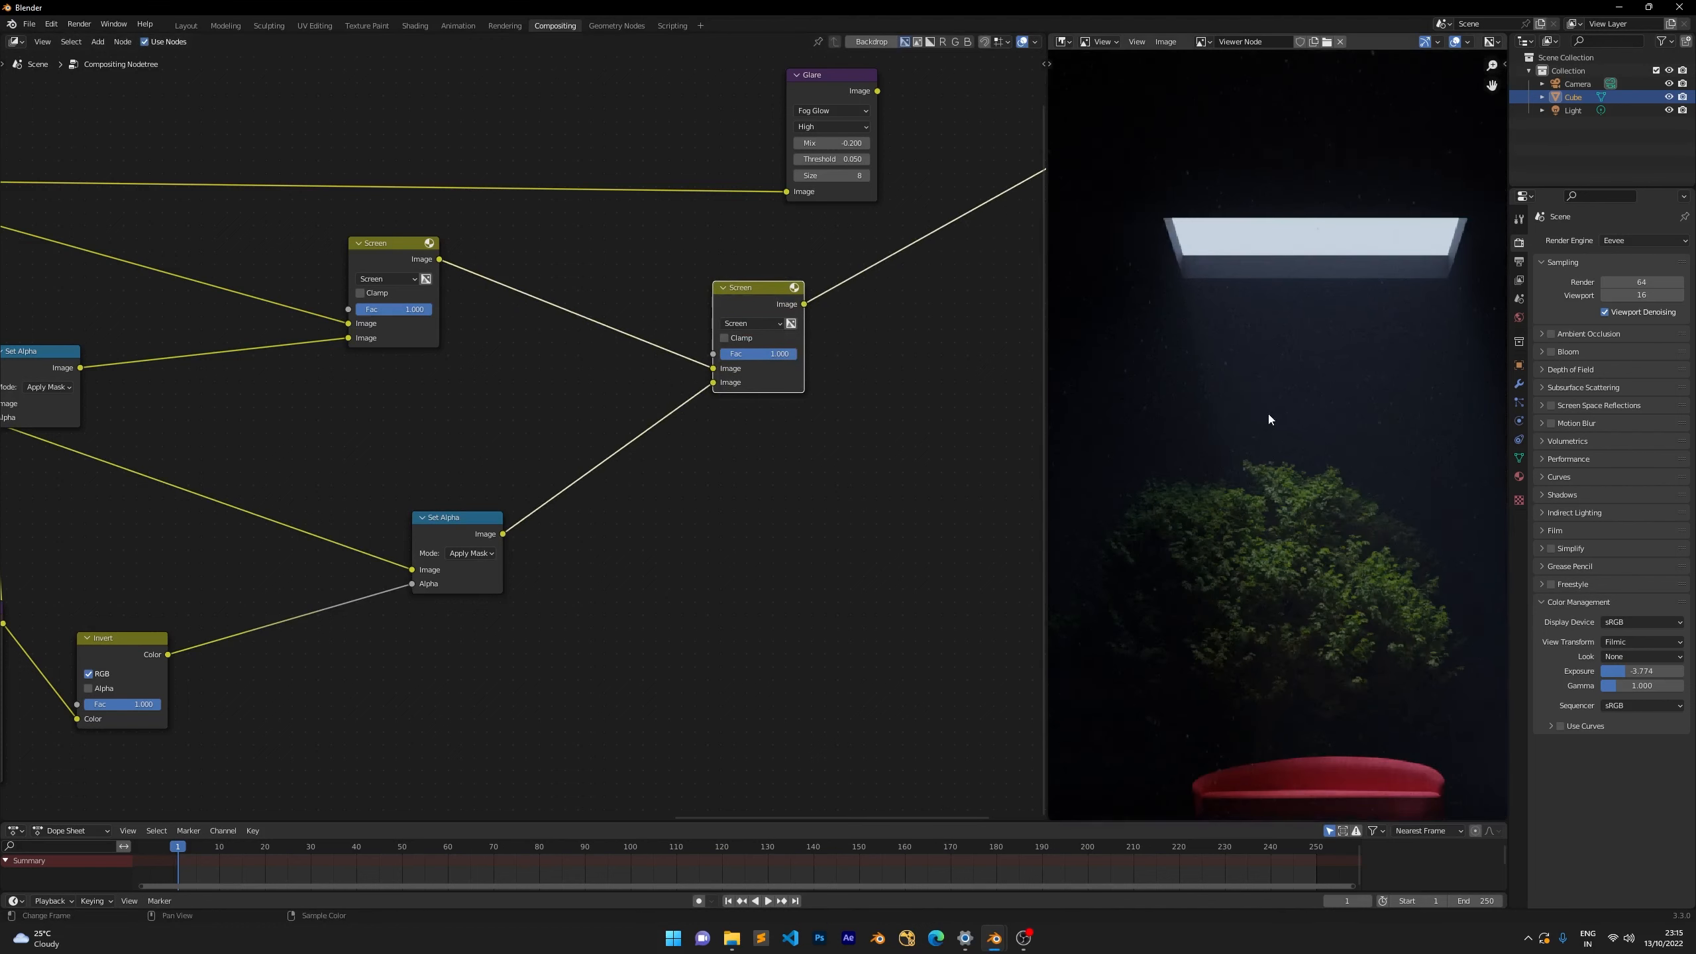
scroll(1208, 326, up, 3)
scroll(1134, 264, down, 2)
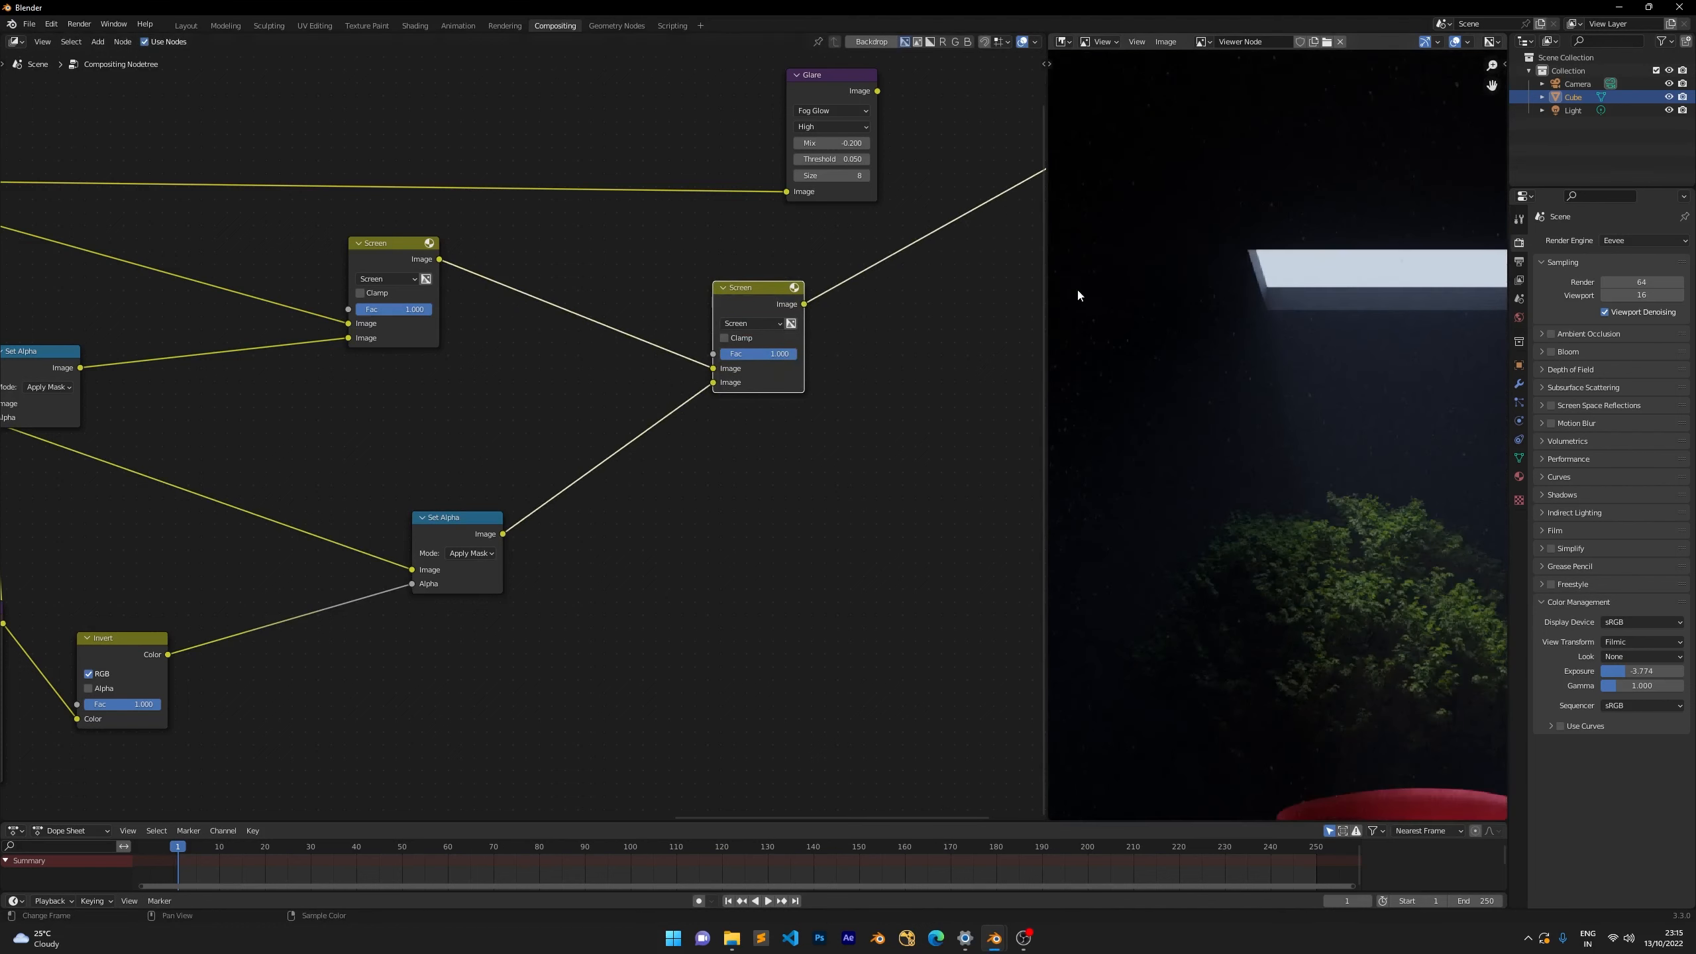
Rearrange the second Screen node, the Invert node and the Blur node into a cleaner layout.
drag(734, 296, 684, 249)
scroll(434, 370, down, 3)
middle_drag(384, 411, 628, 353)
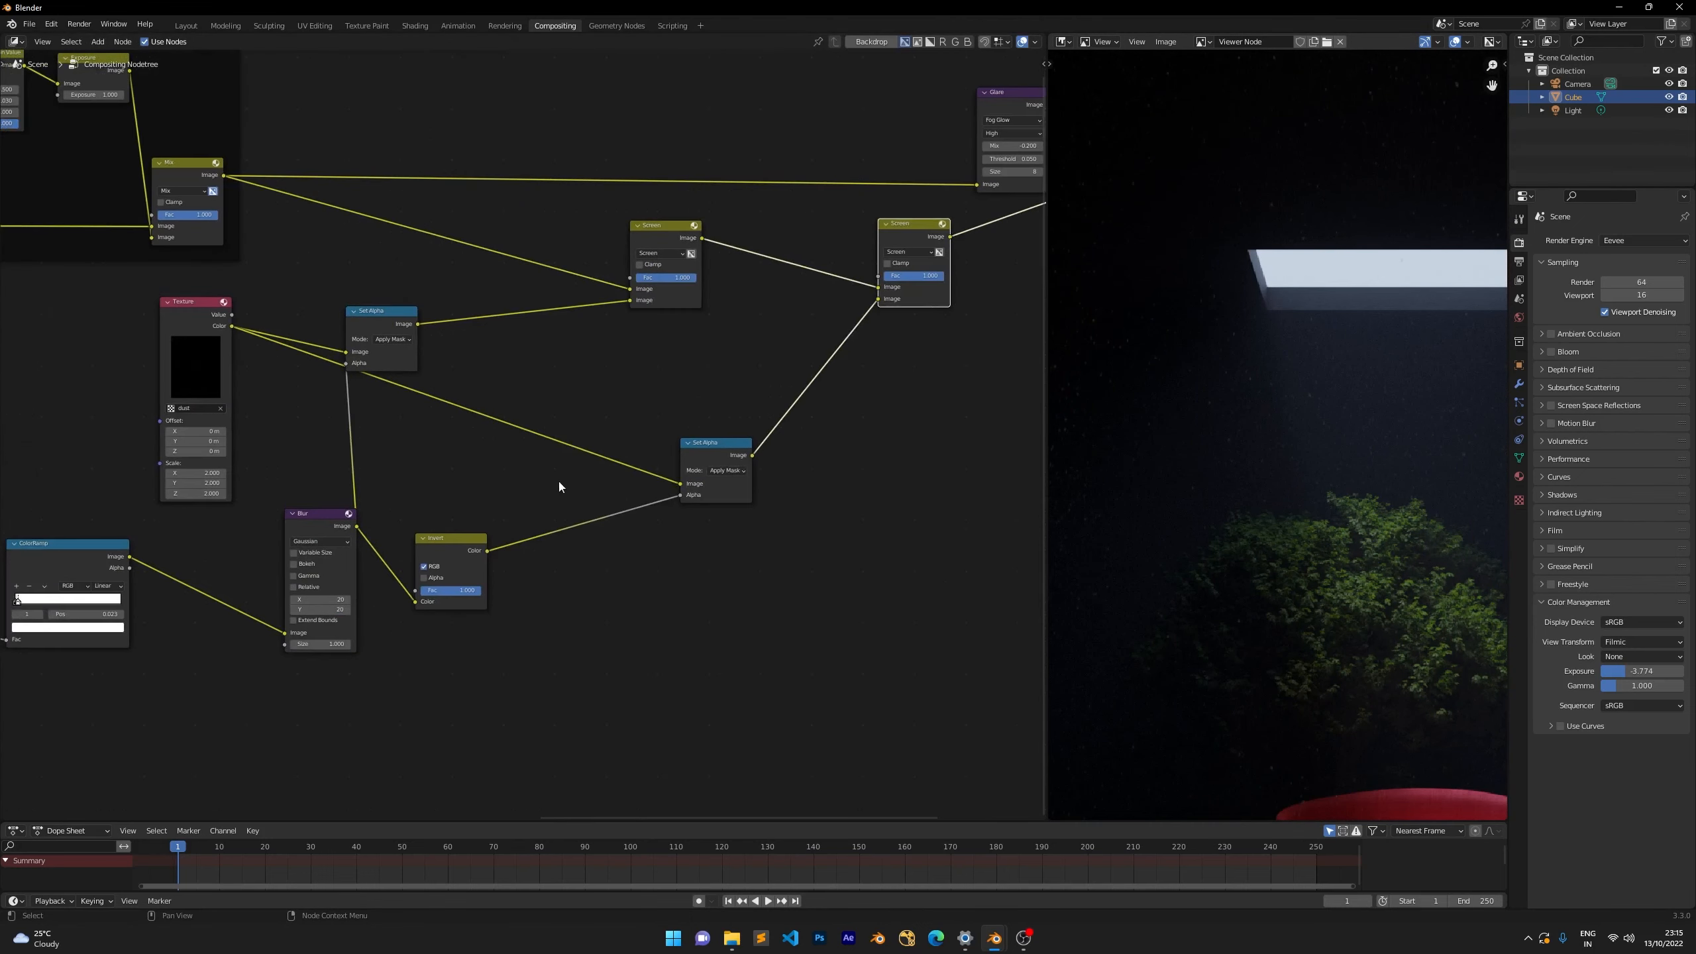
drag(440, 546, 583, 499)
drag(314, 512, 217, 551)
drag(587, 216, 951, 429)
middle_drag(972, 392, 747, 495)
Set the second Screen node's Fac to 0.2 and view the composite at full-screen size.
scroll(728, 401, up, 5)
middle_drag(728, 401, 620, 436)
scroll(800, 379, up, 4)
scroll(510, 438, up, 4)
drag(620, 415, 522, 417)
click(522, 417)
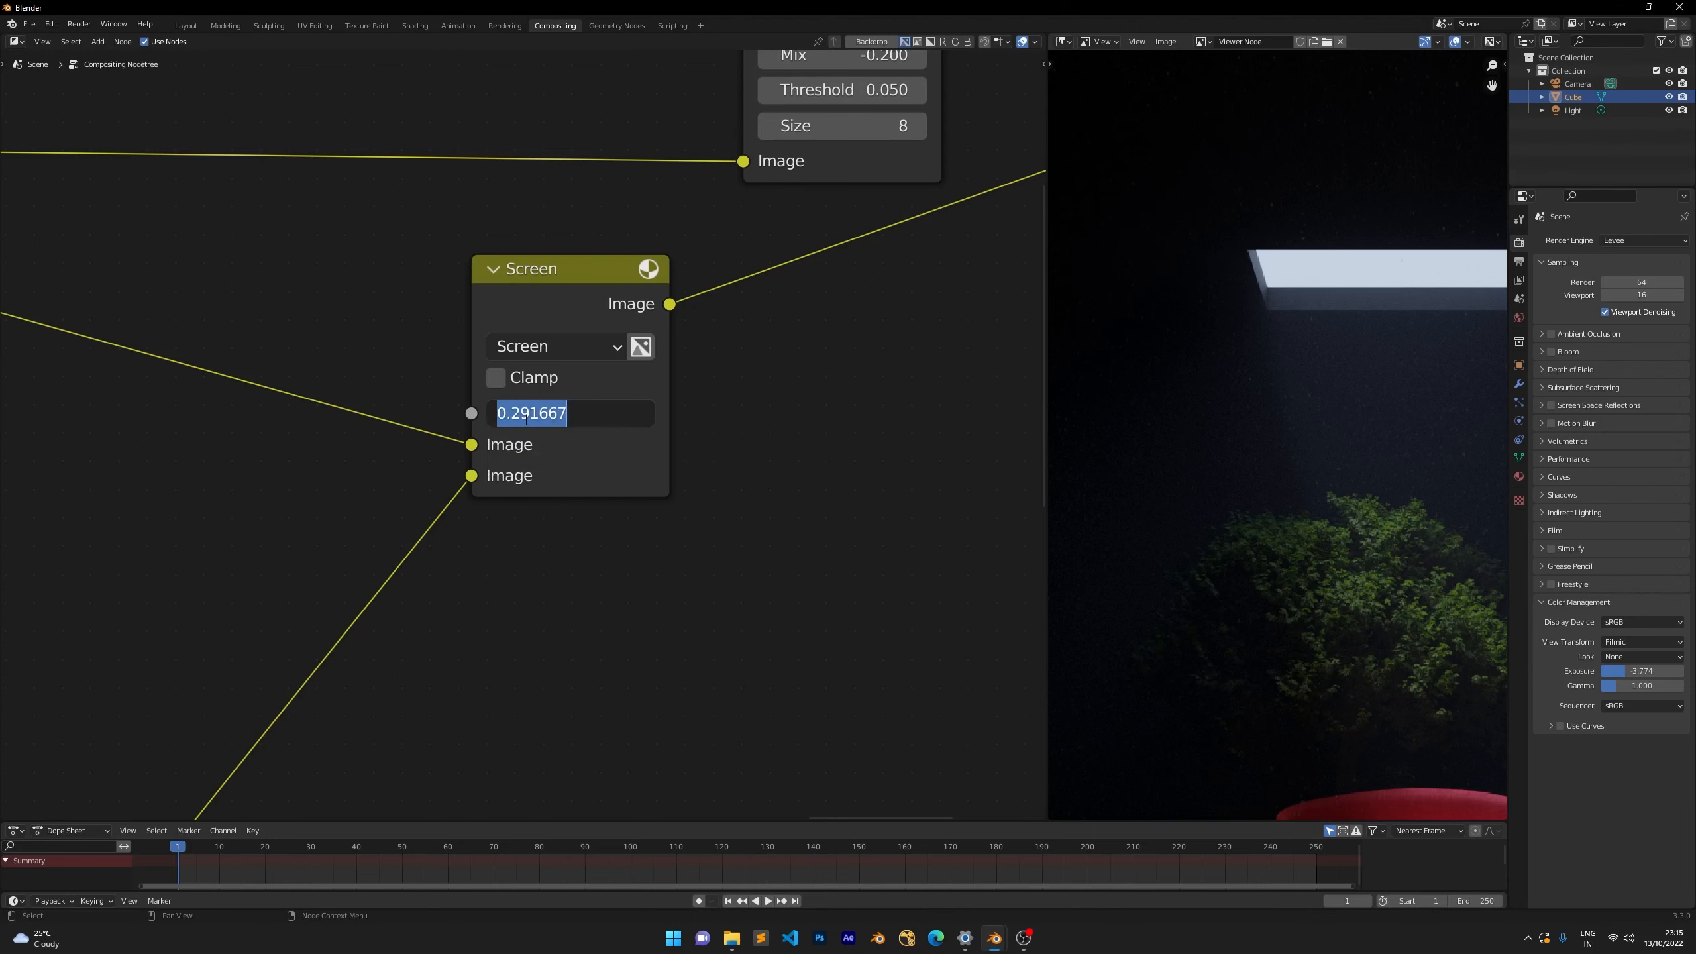
text(0.2)
key(Return)
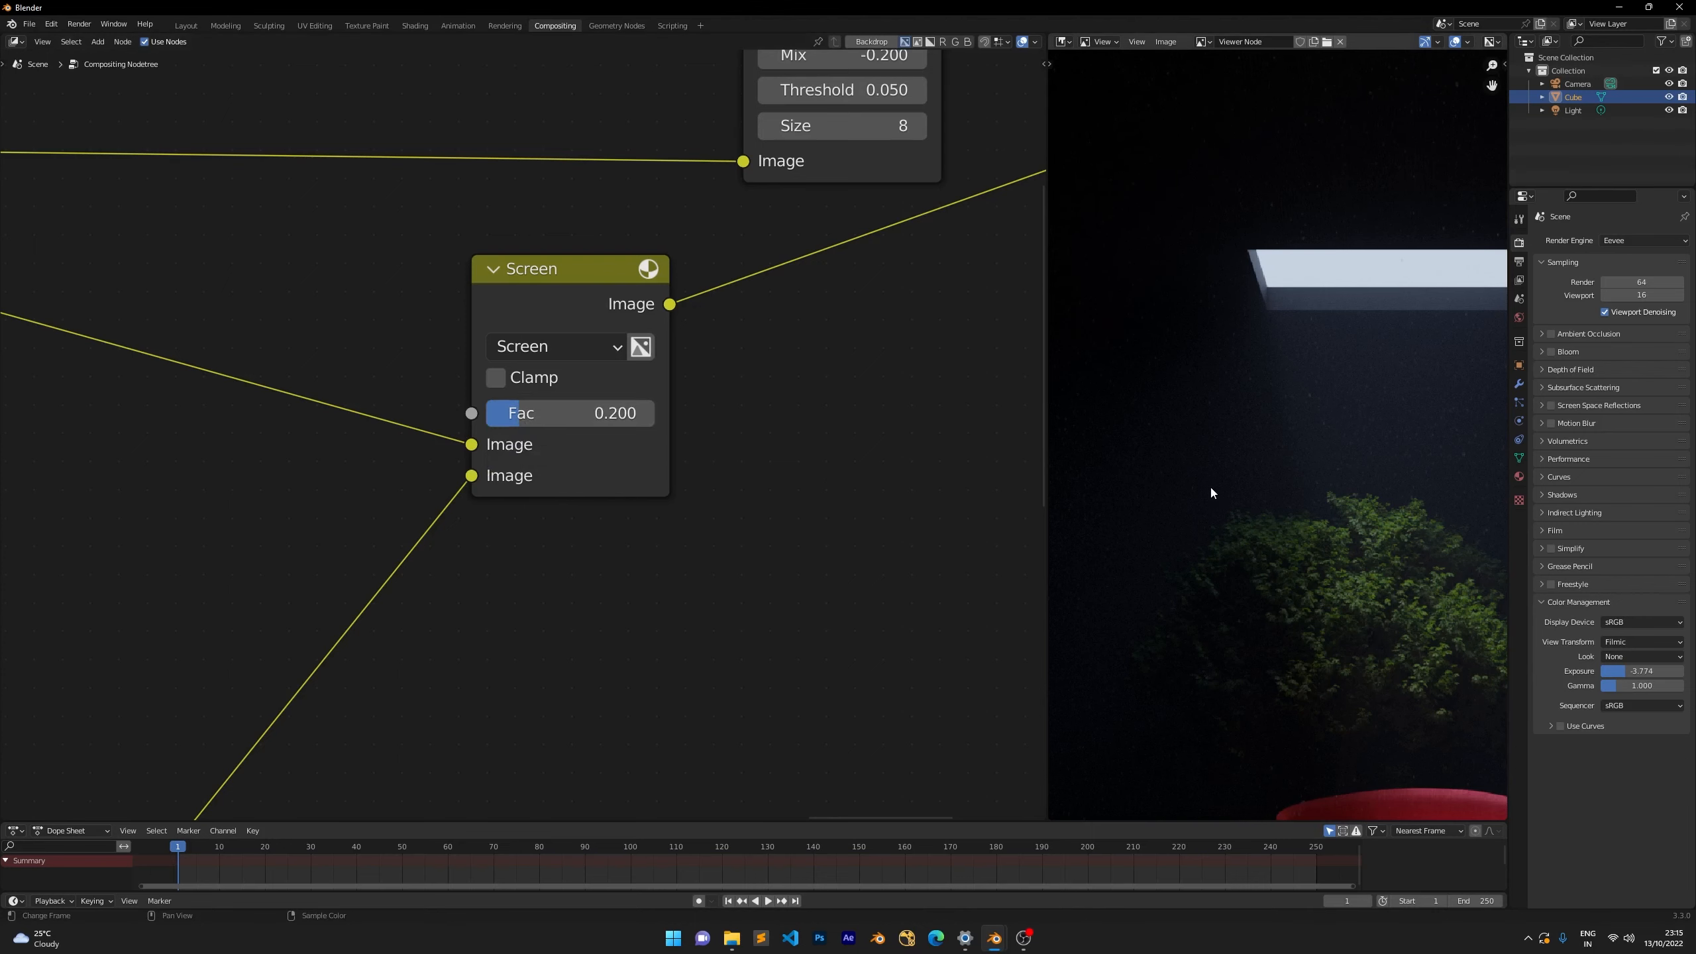
key(ctrl+space)
scroll(1136, 509, down, 2)
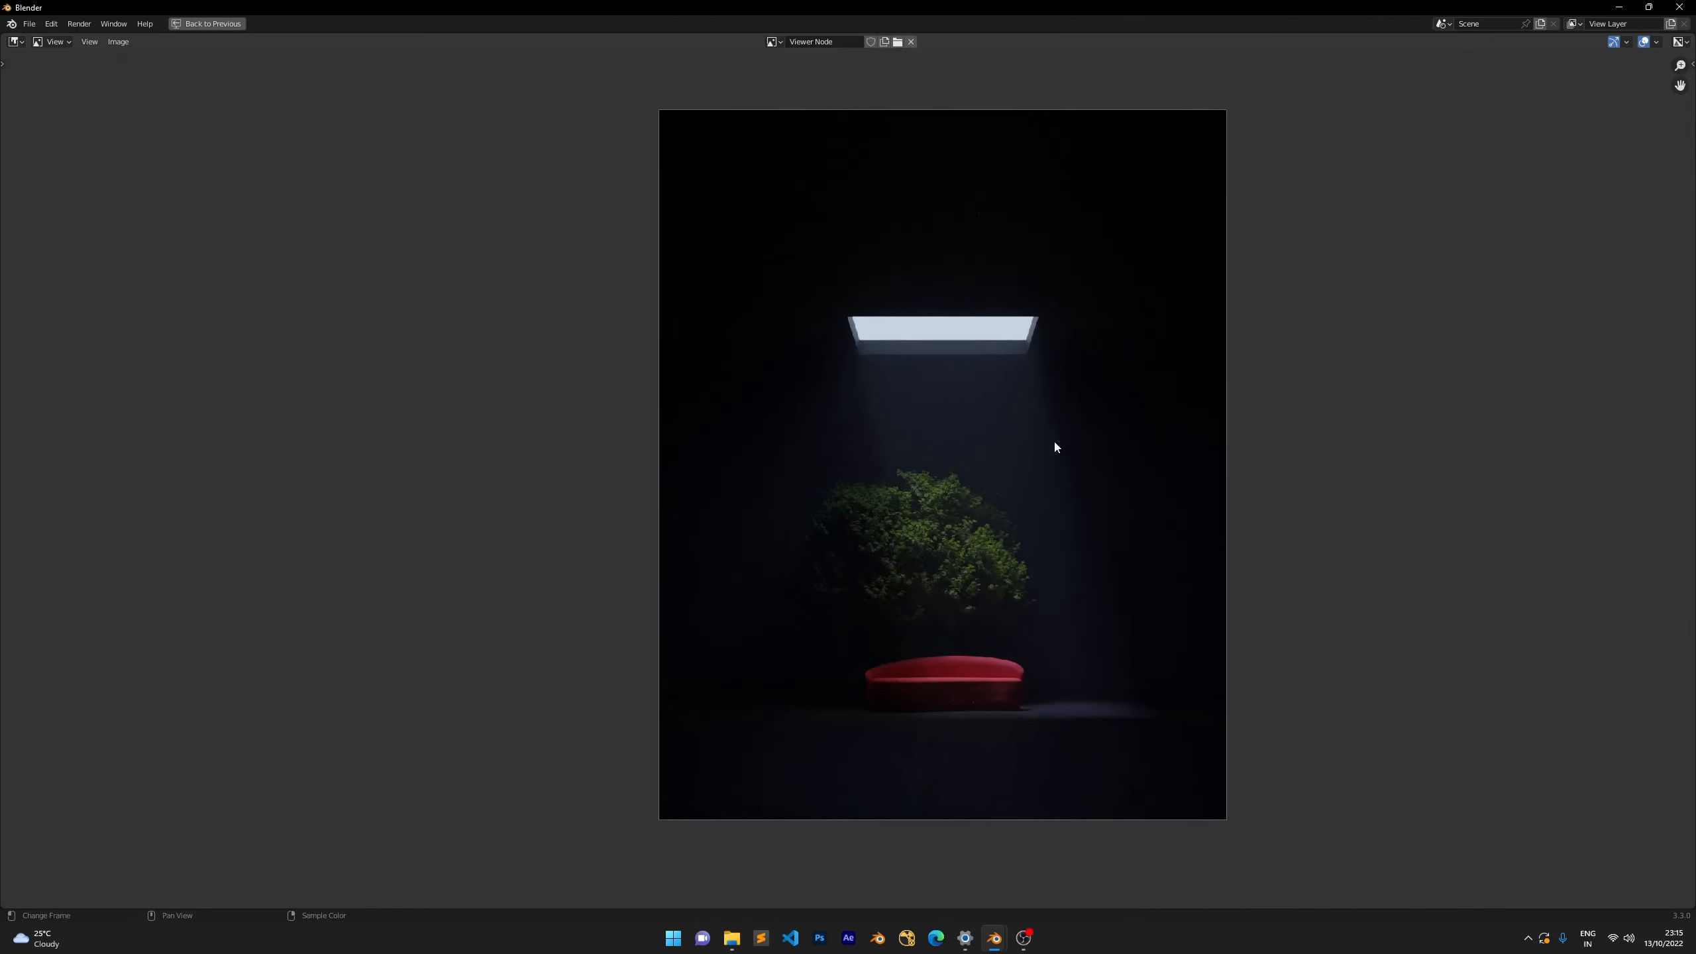
Examine the dust particles in the full-screen composite, inside the light beam, around the skylight and across the dark upper area.
scroll(1055, 446, up, 2)
scroll(697, 231, down, 1)
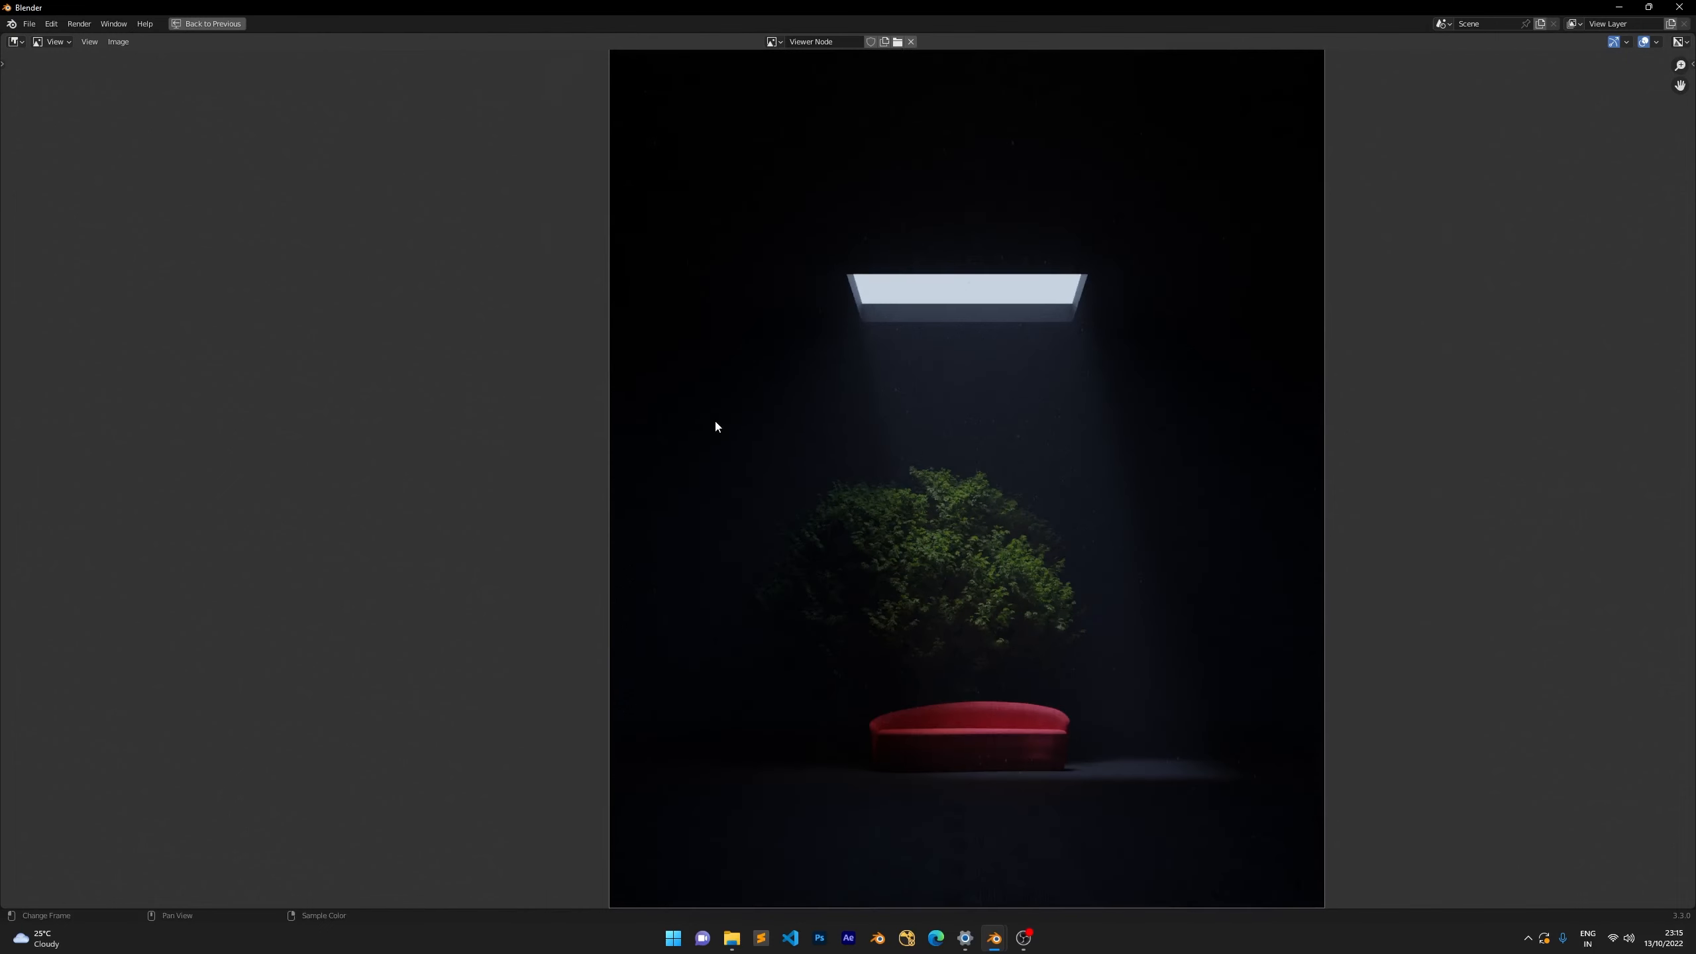
scroll(735, 441, down, 1)
scroll(1249, 463, up, 3)
scroll(1378, 351, up, 2)
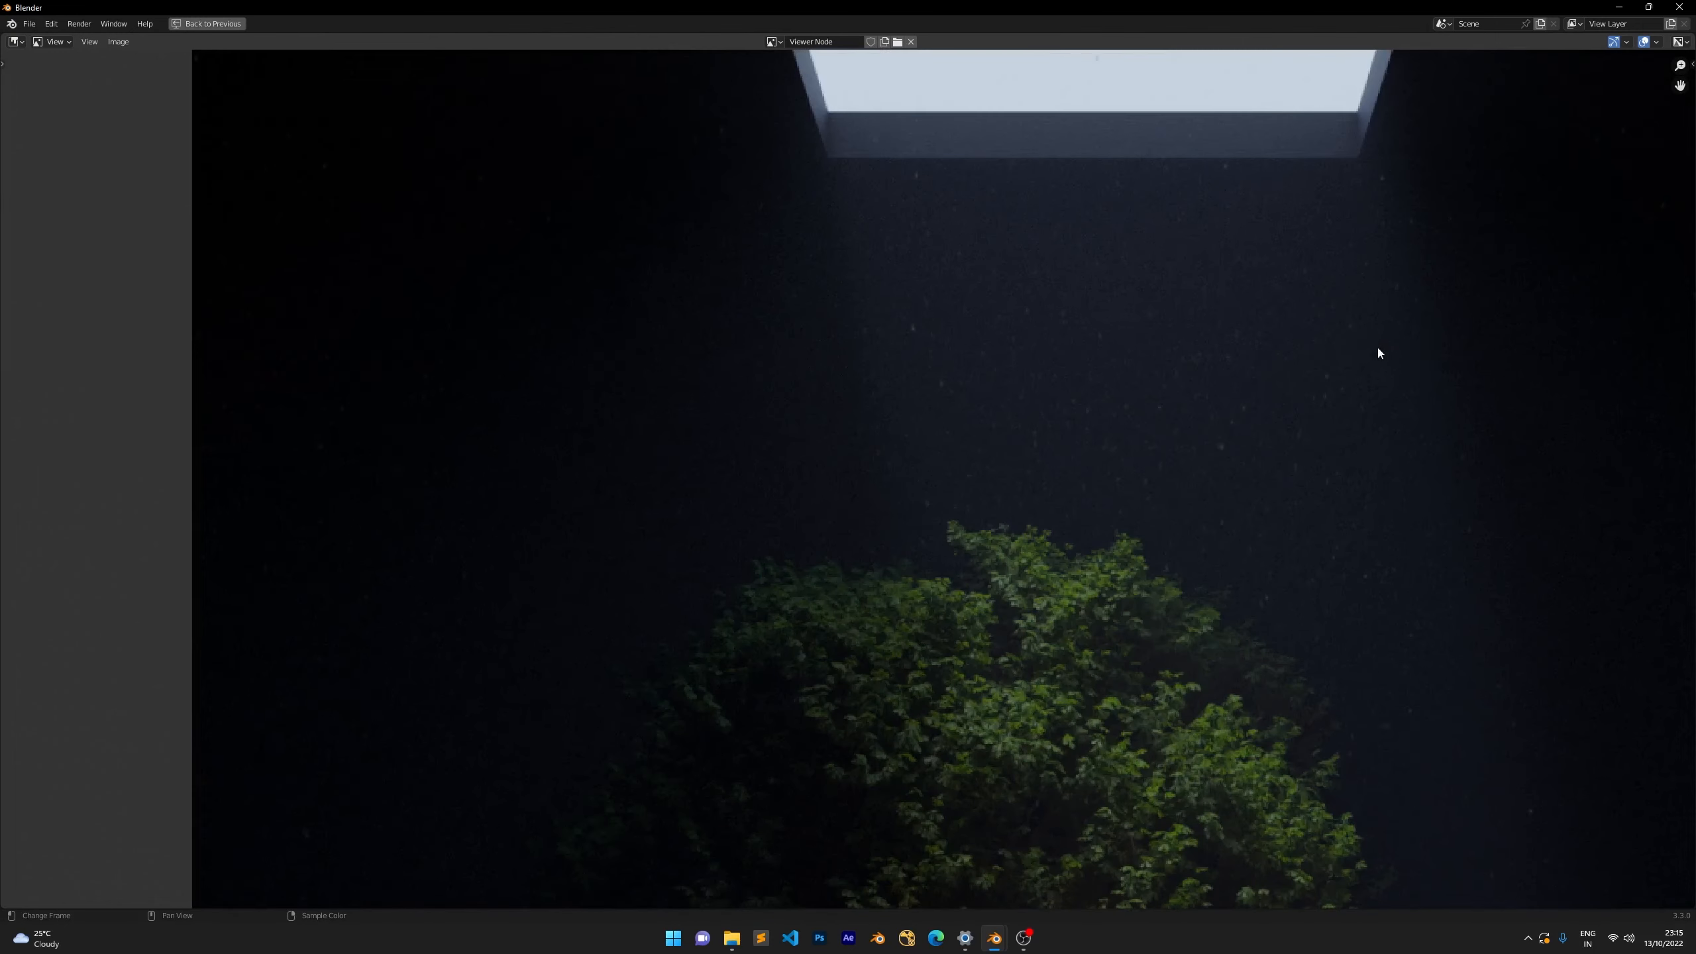
scroll(555, 327, down, 2)
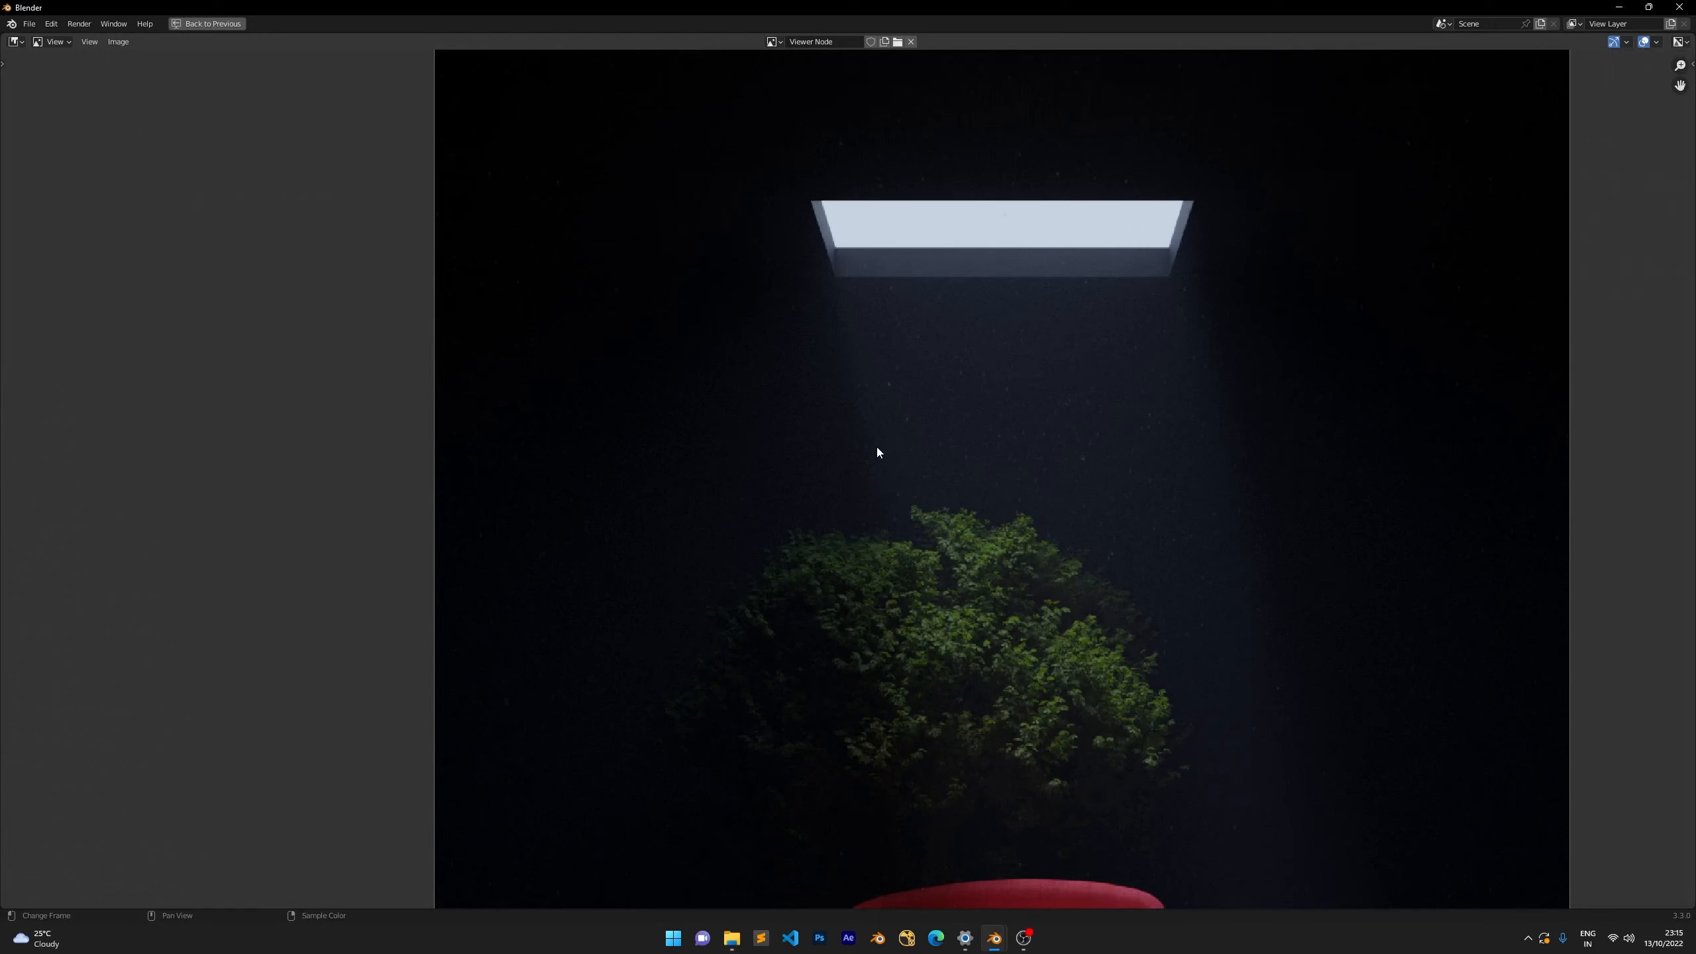
scroll(877, 449, down, 2)
scroll(882, 420, up, 5)
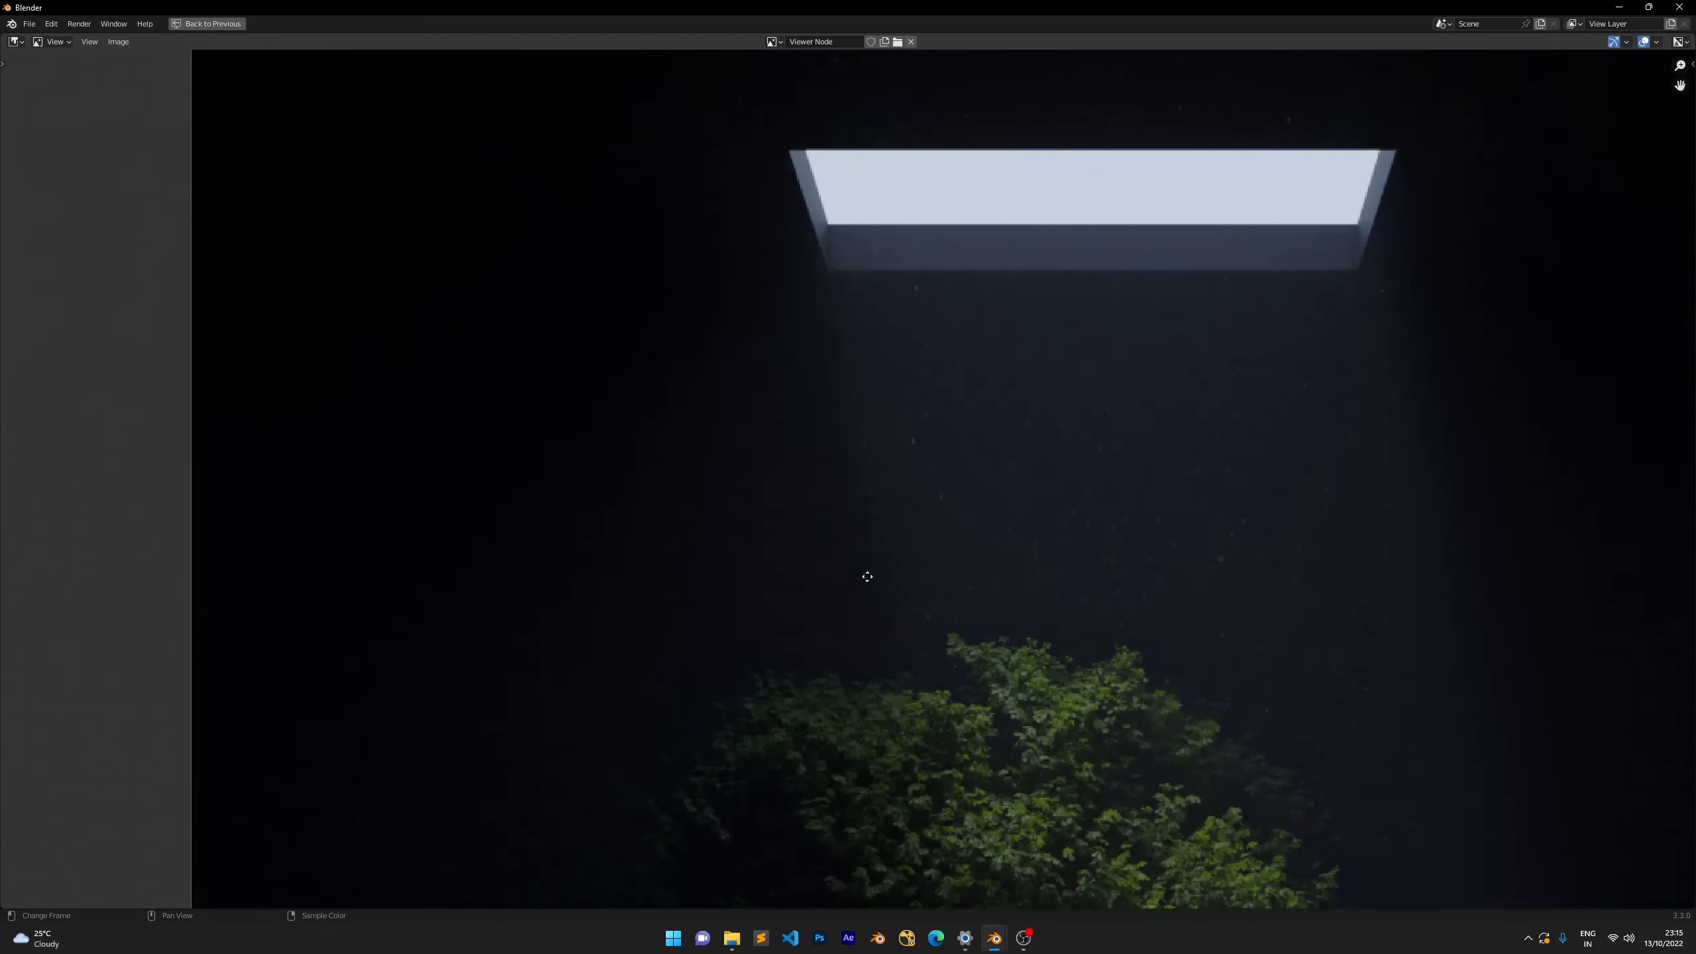
middle_drag(946, 309, 898, 587)
scroll(898, 554, down, 3)
middle_drag(898, 526, 872, 637)
scroll(895, 474, up, 3)
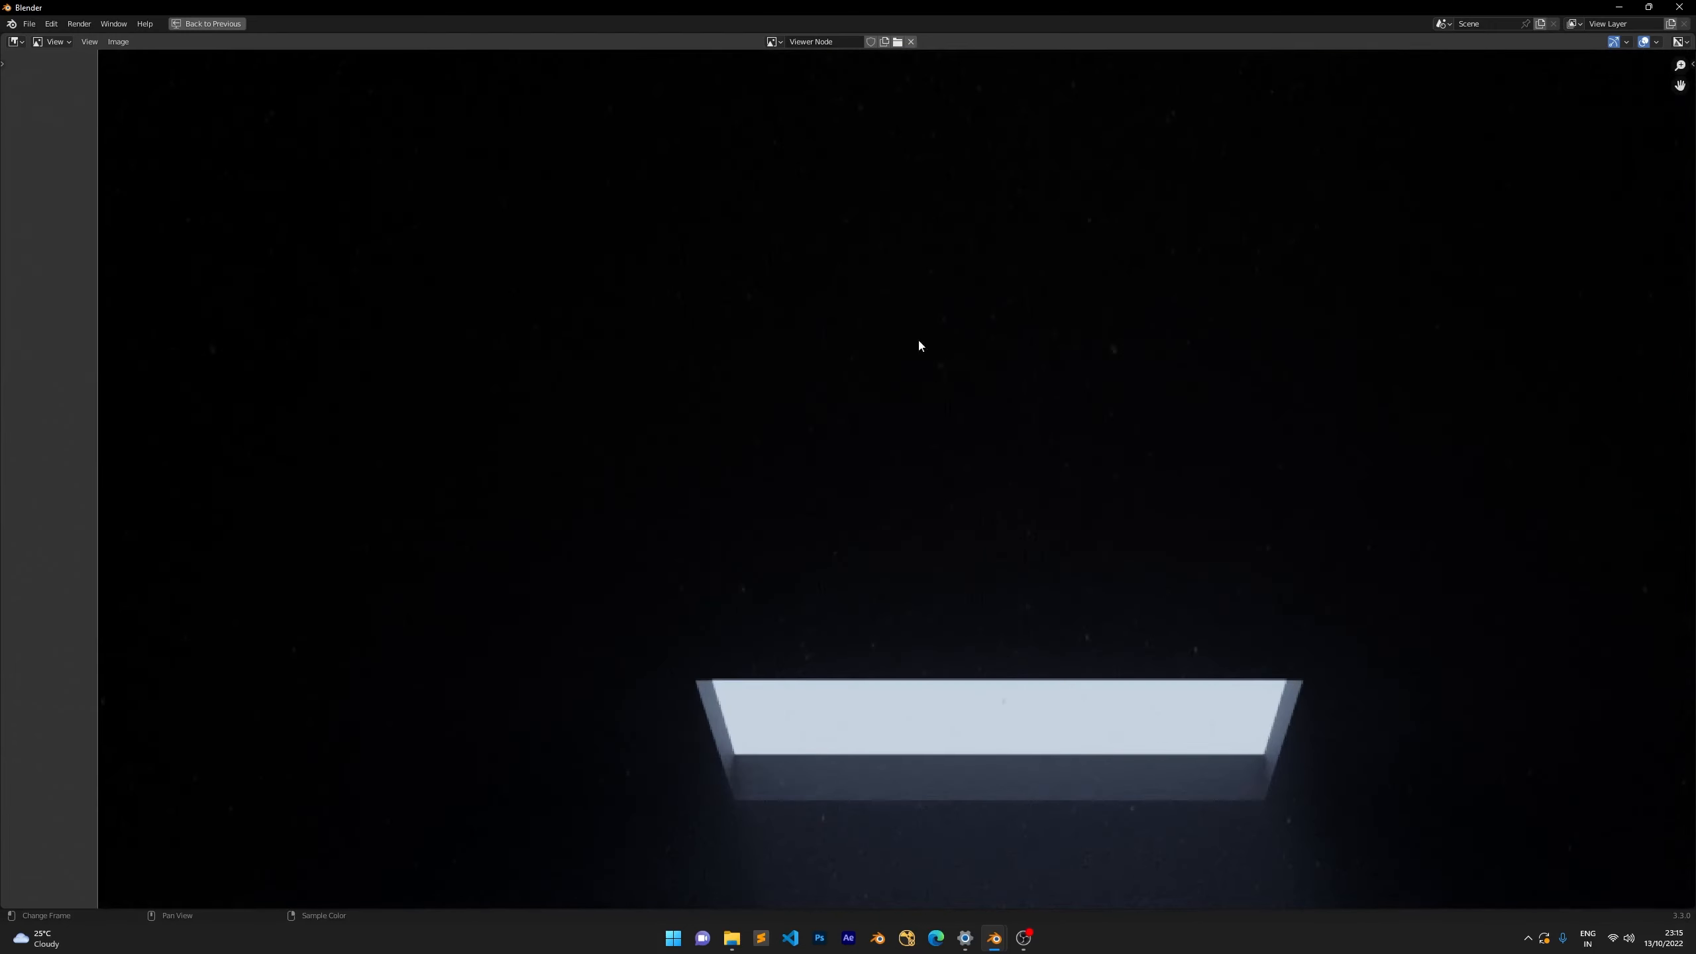
scroll(601, 261, down, 2)
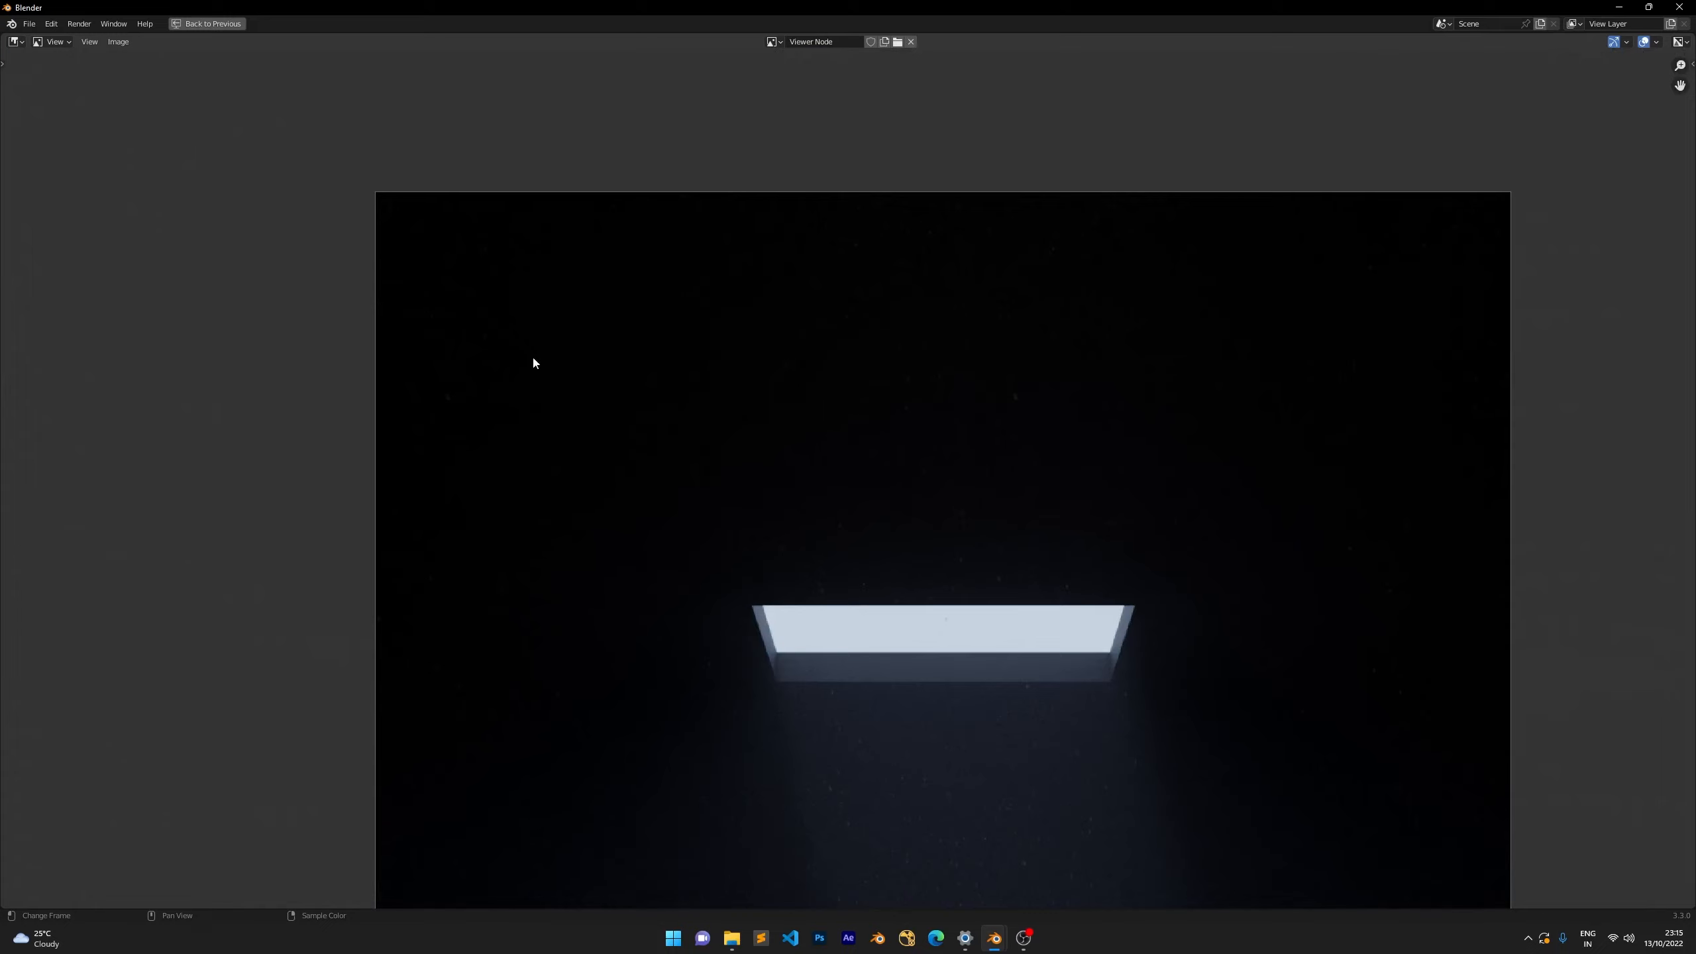
scroll(855, 451, down, 1)
scroll(922, 388, up, 2)
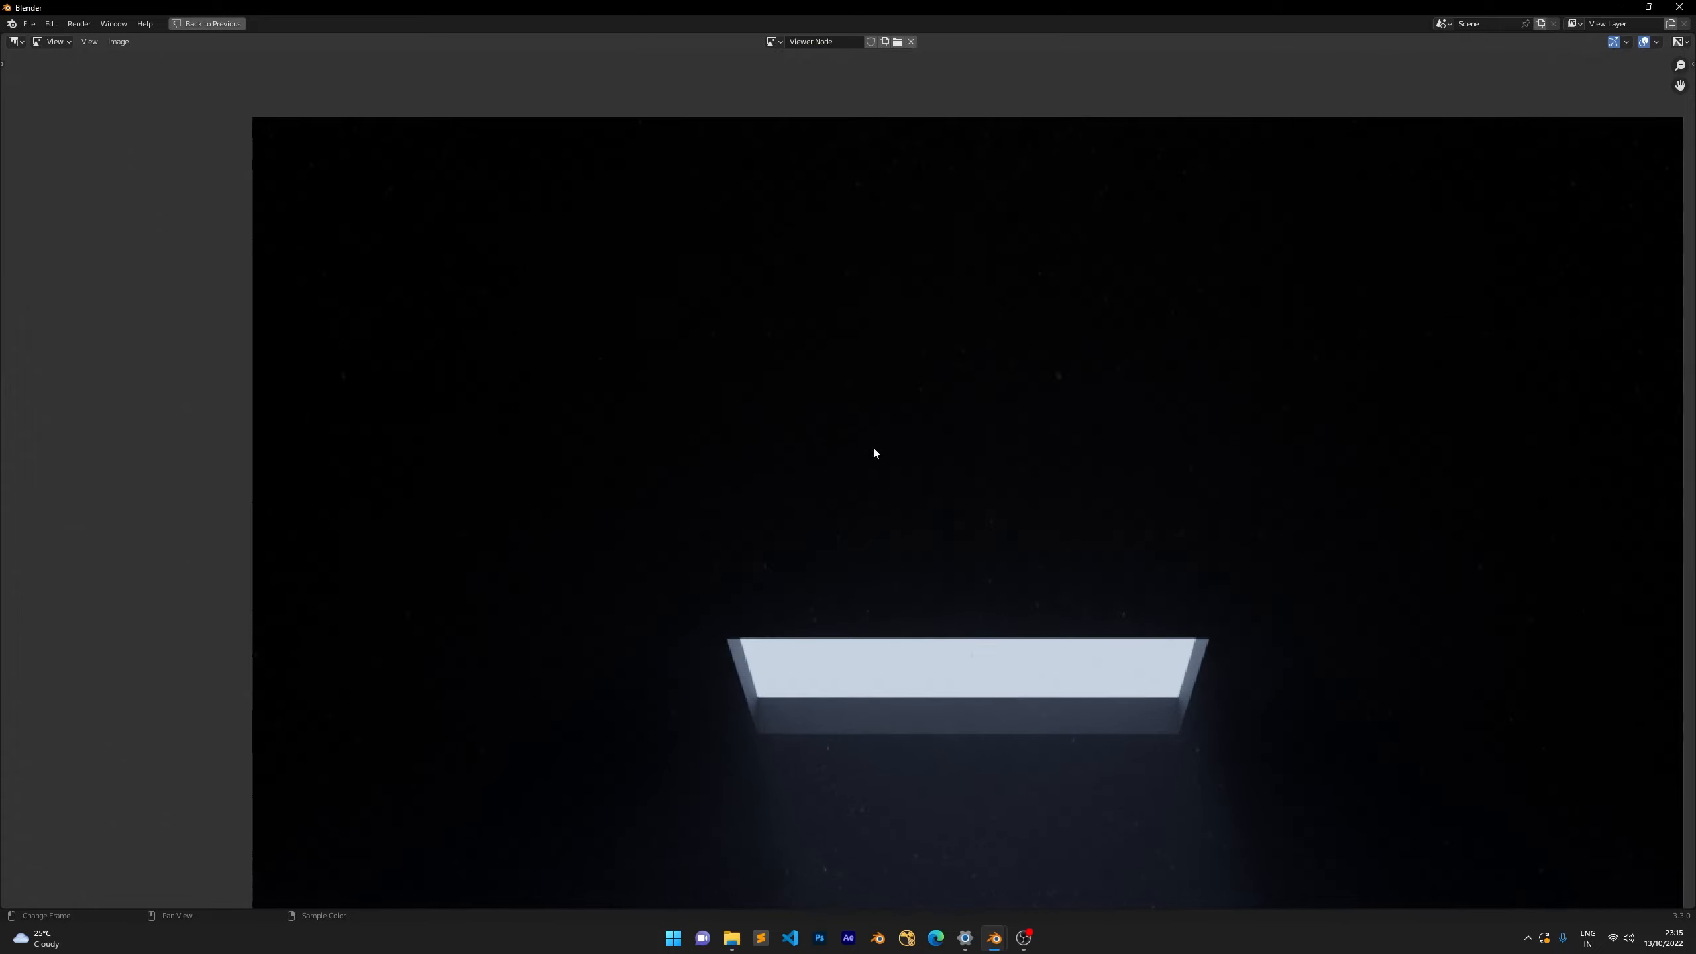
scroll(874, 451, down, 4)
middle_drag(865, 728, 927, 523)
scroll(923, 535, up, 1)
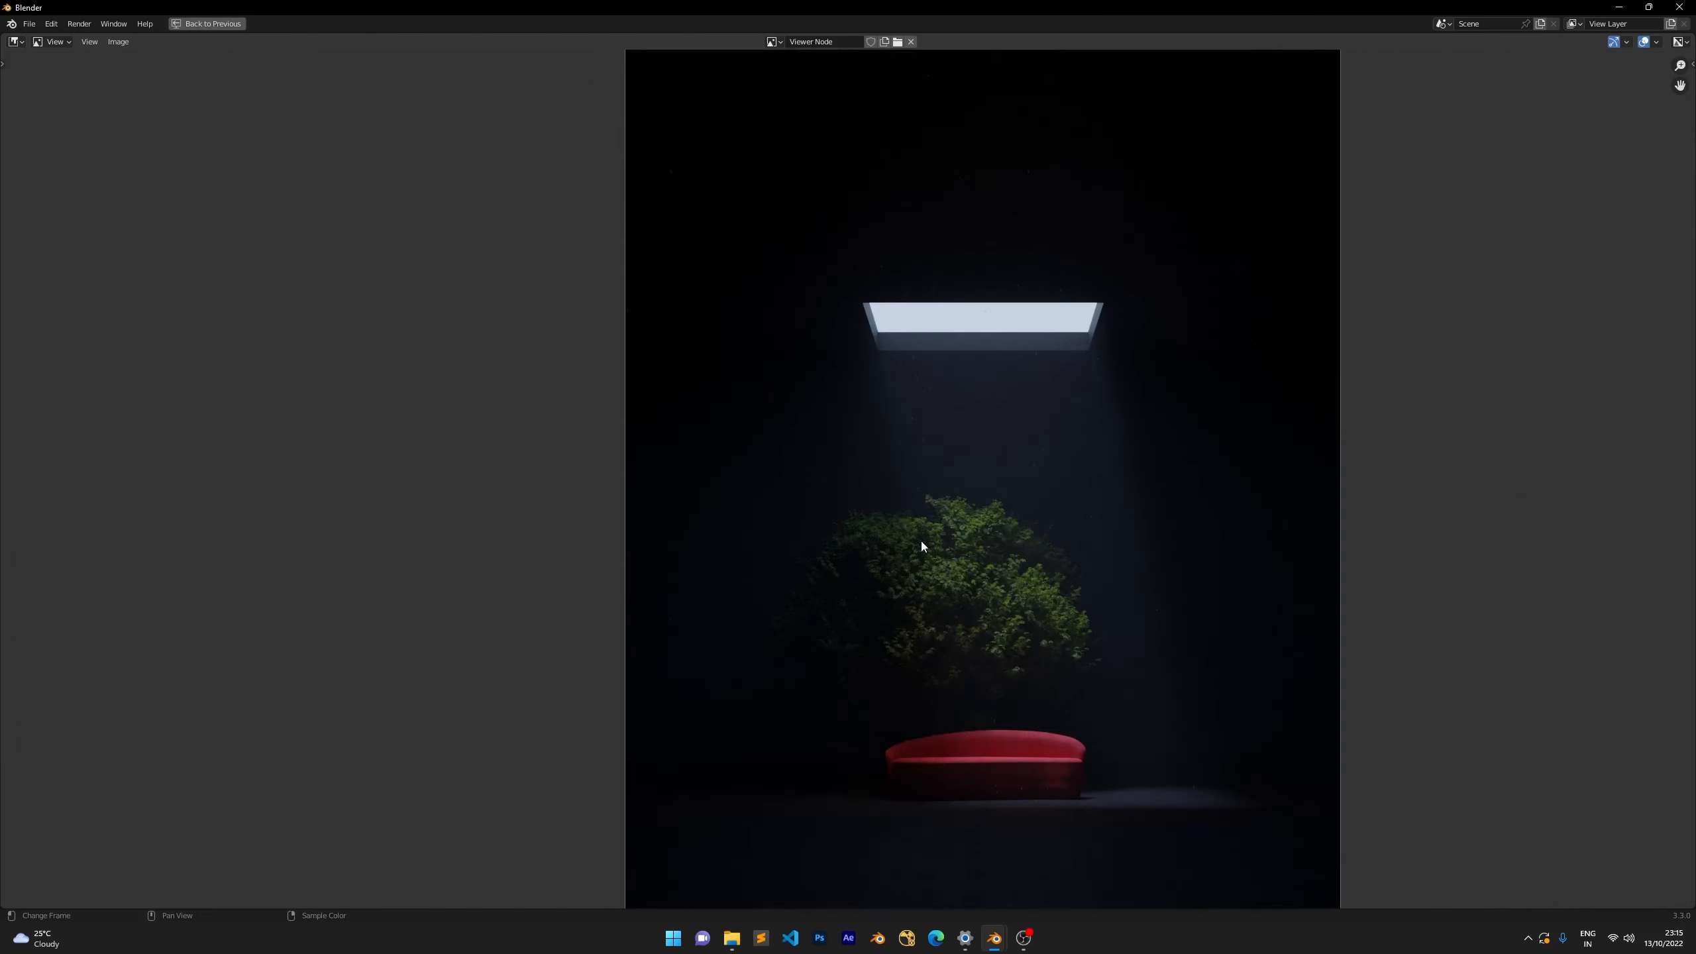
middle_drag(897, 308, 905, 369)
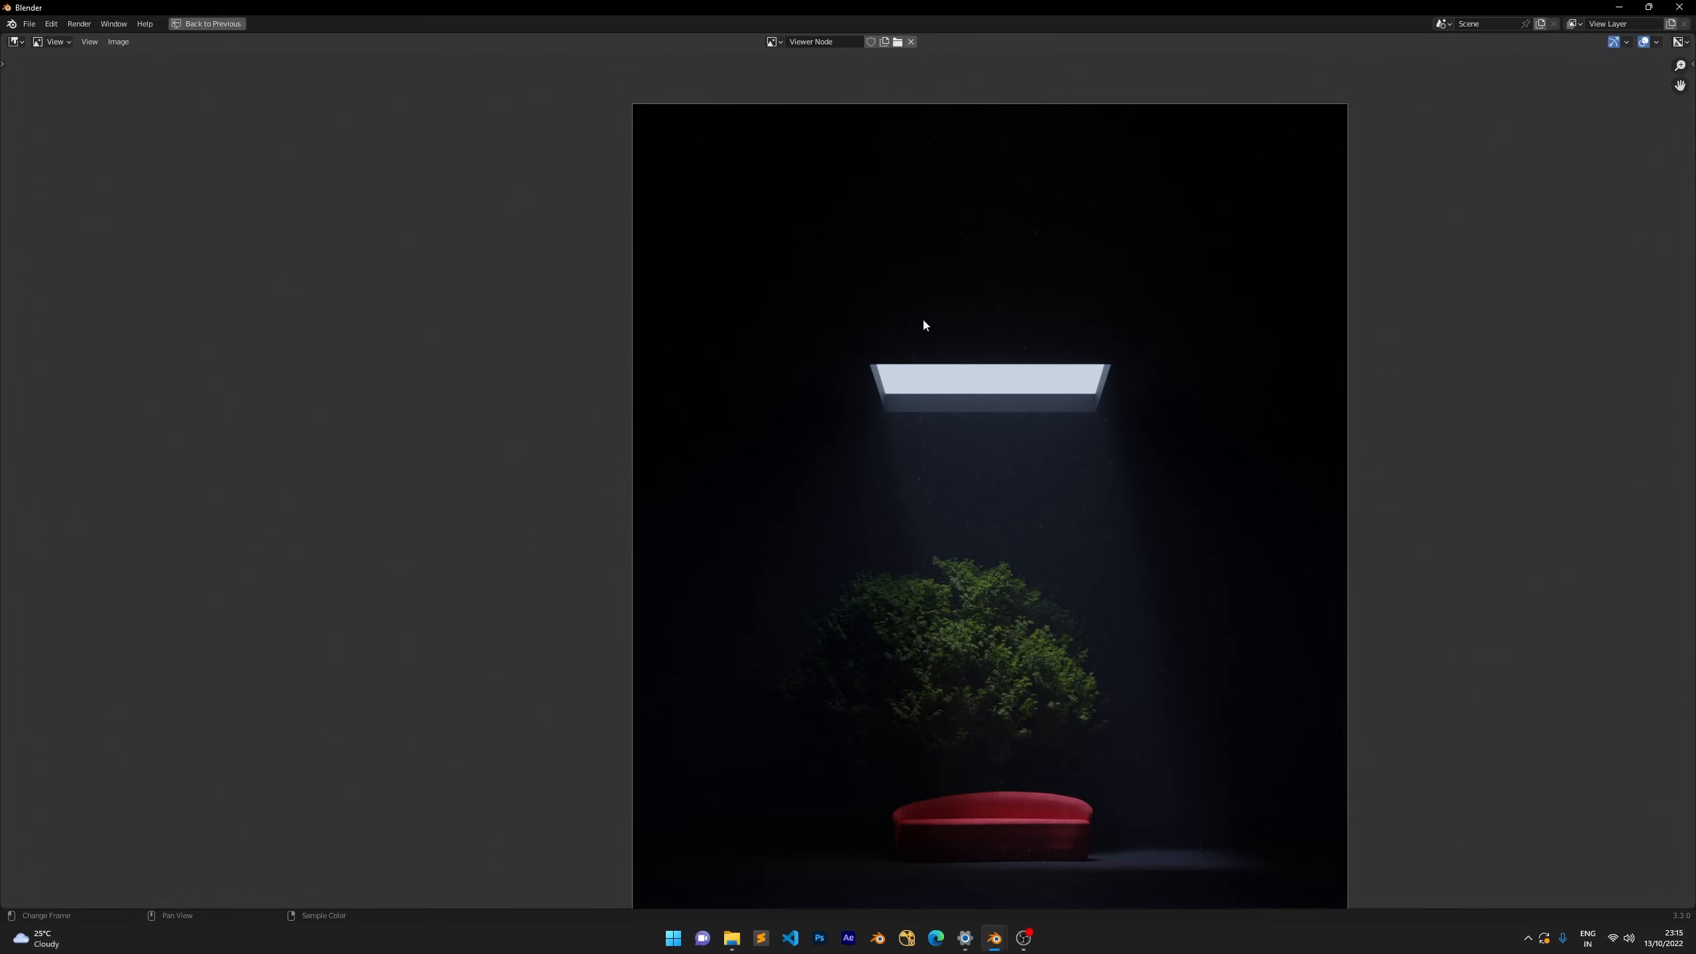
Leave the full-screen image view and look over the dust nodes and the Glare node in the node tree.
key(ctrl+space)
scroll(1258, 267, down, 3)
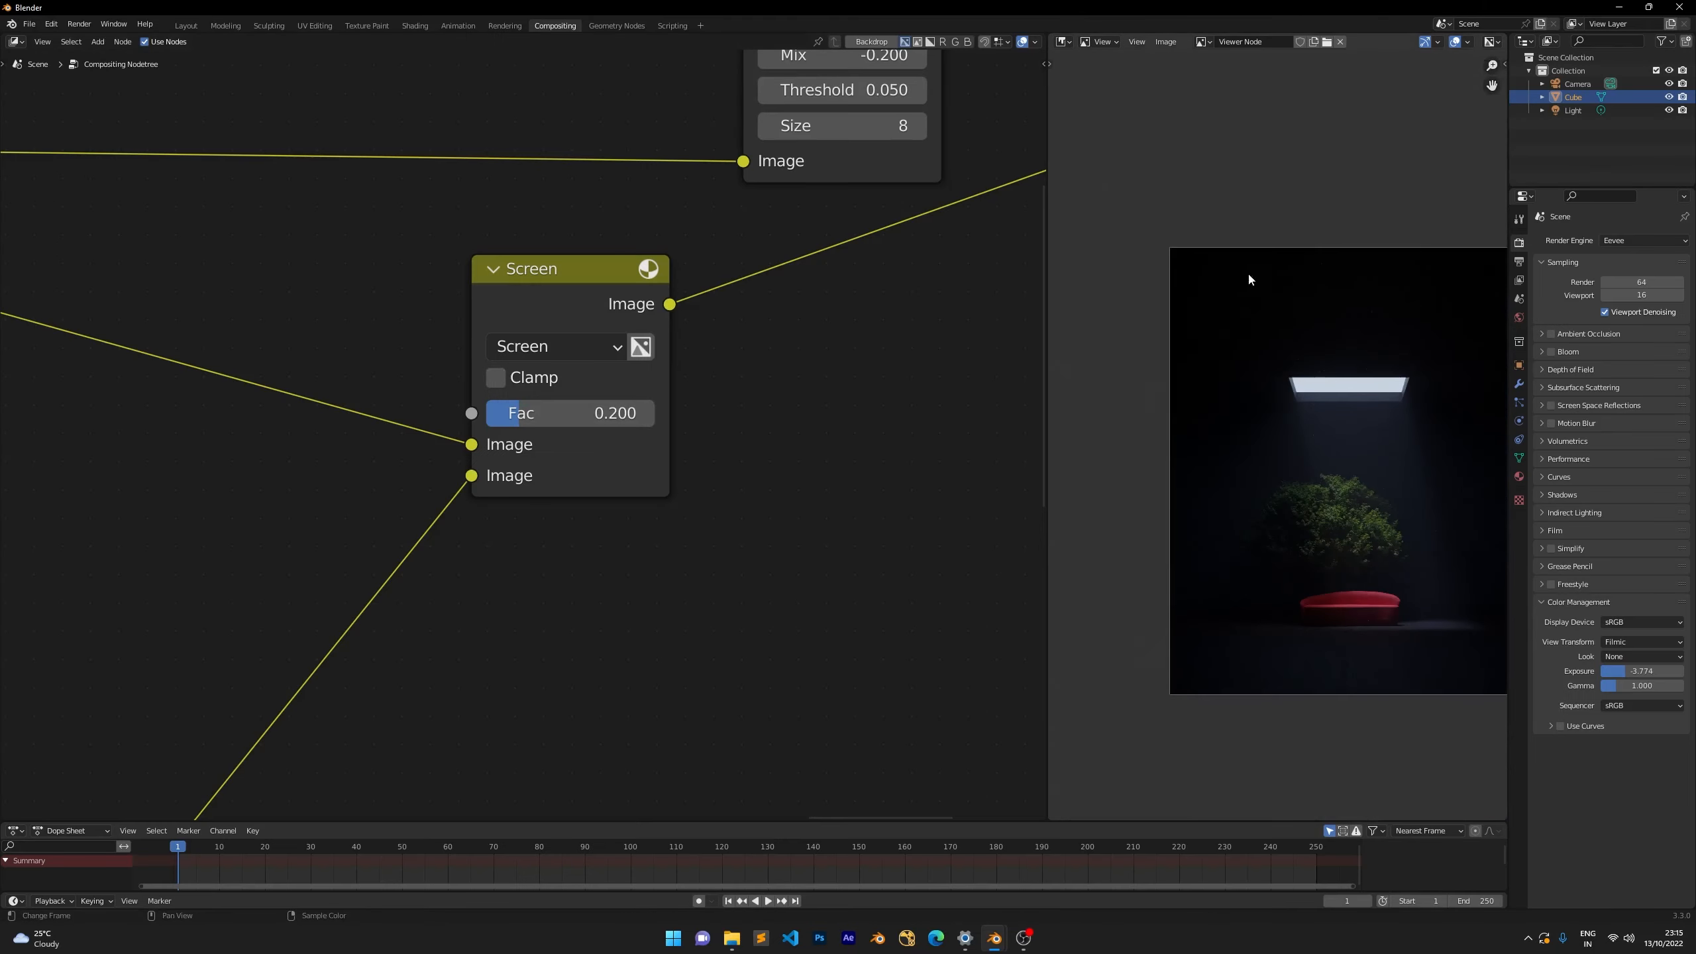
scroll(659, 254, down, 4)
scroll(659, 255, down, 6)
drag(524, 365, 421, 366)
middle_drag(100, 280, 739, 333)
scroll(501, 270, down, 3)
middle_drag(500, 271, 448, 352)
click(448, 353)
middle_drag(1000, 166, 810, 202)
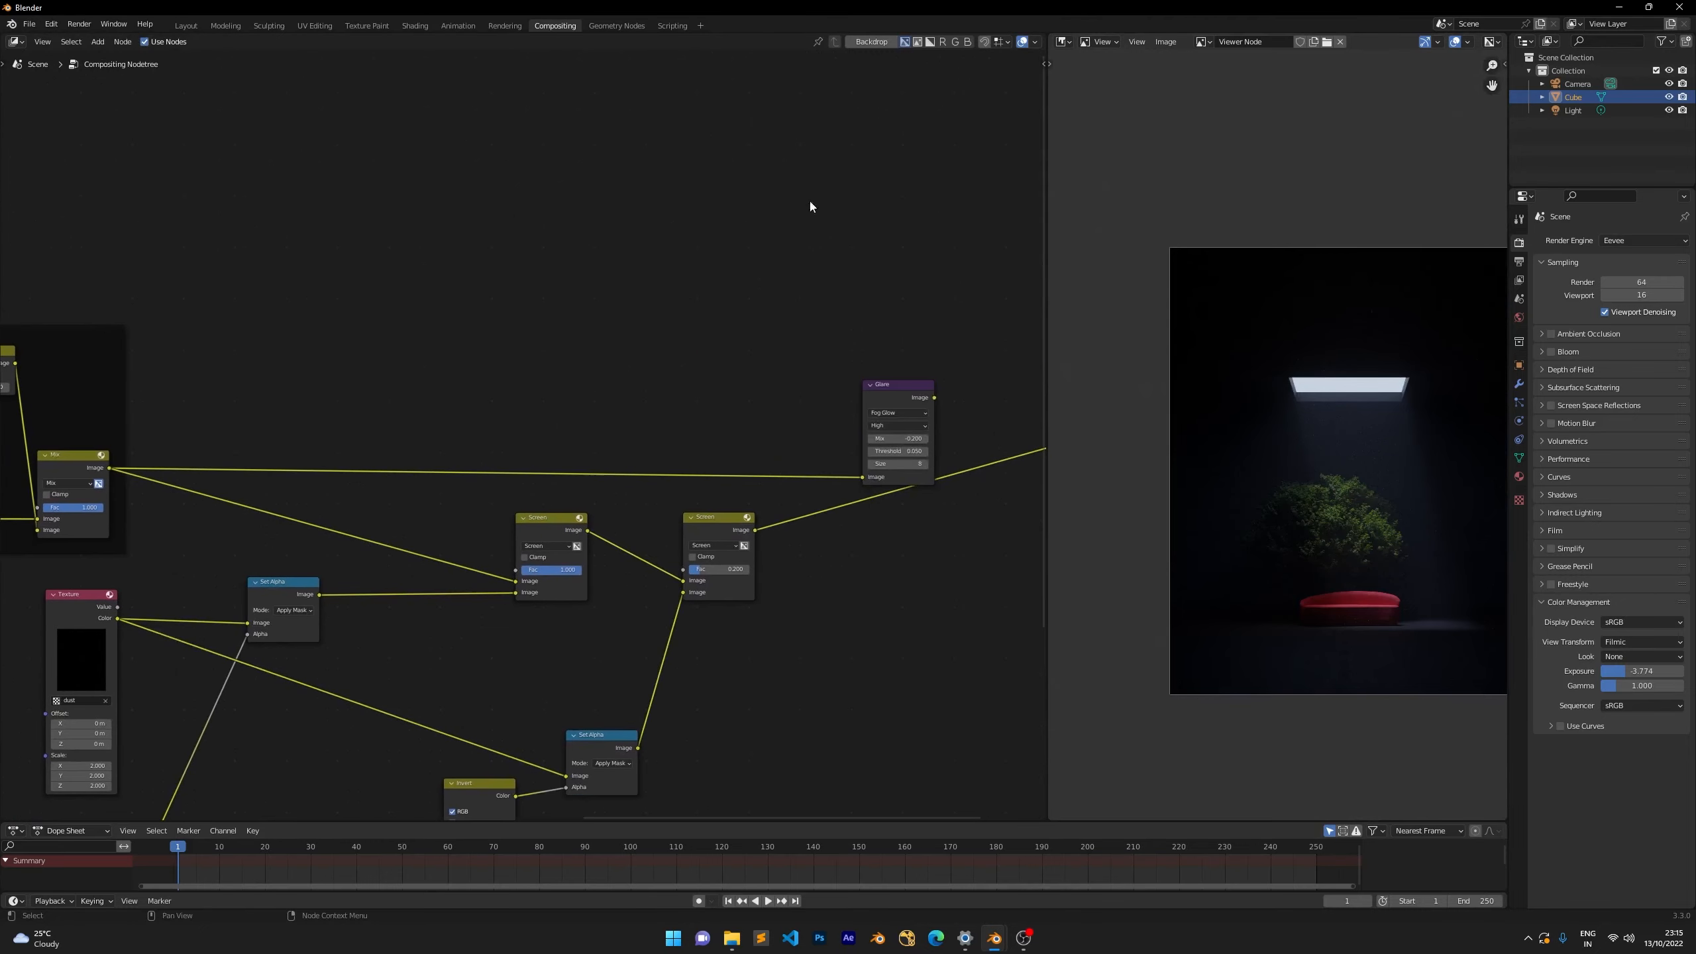
Switch the image editor to Mask mode and create a new mask named top.
click(1098, 43)
click(1103, 85)
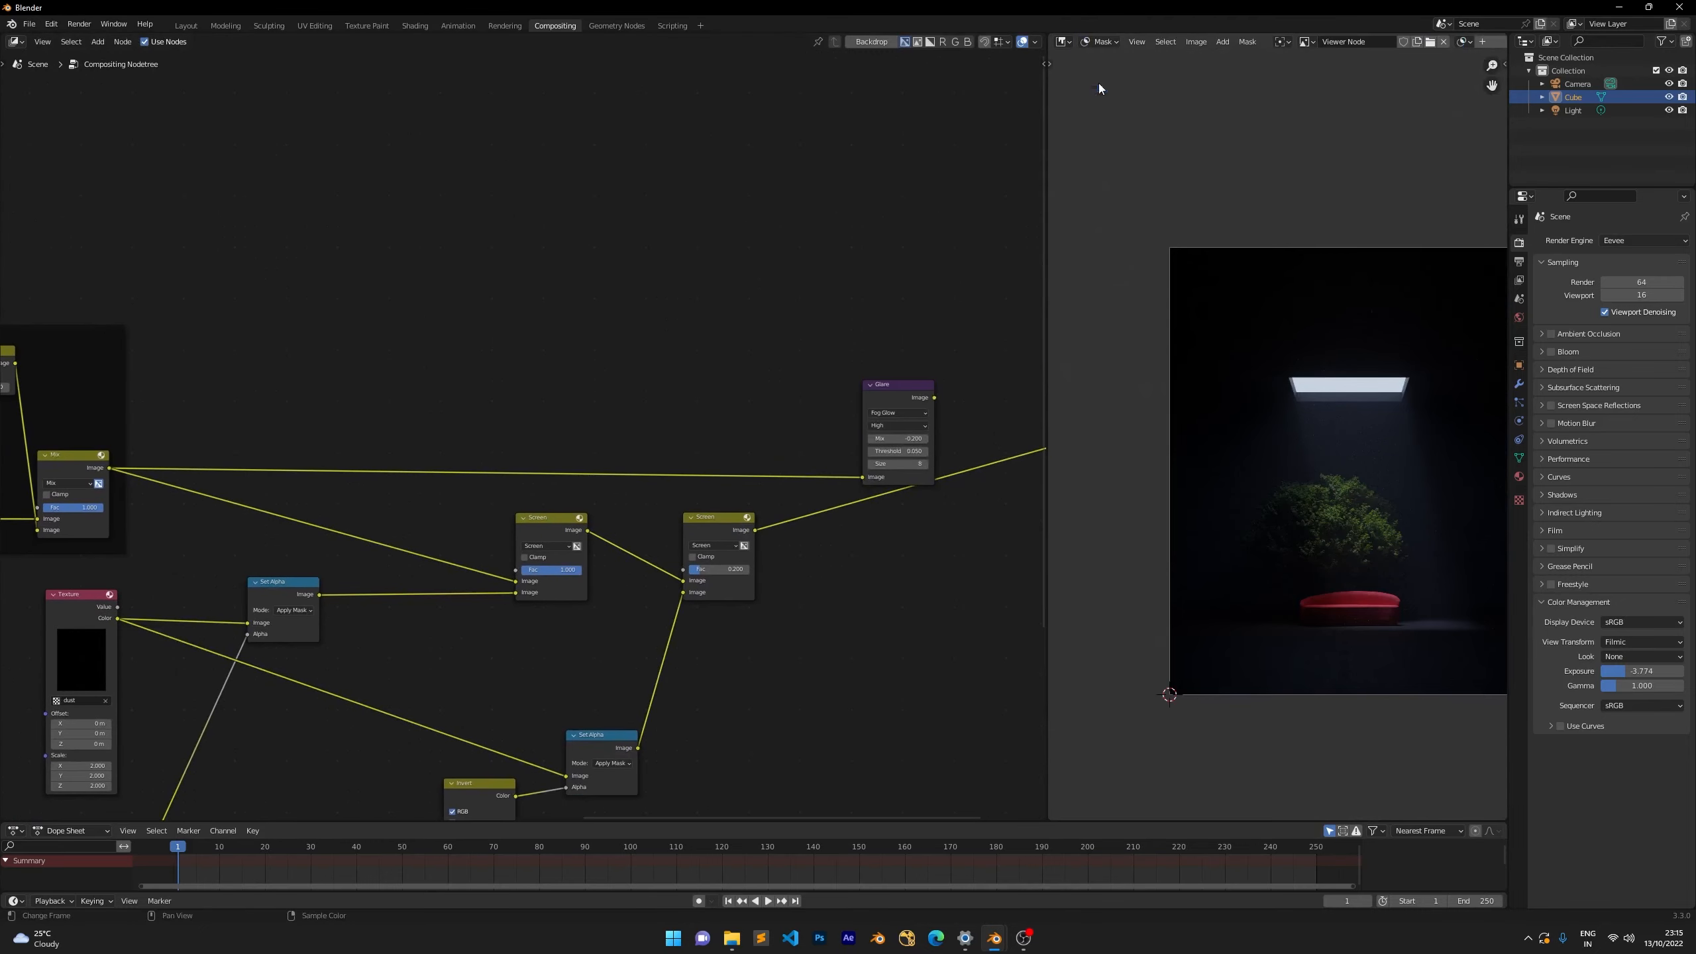
key(Home)
scroll(1342, 45, down, 3)
click(1342, 45)
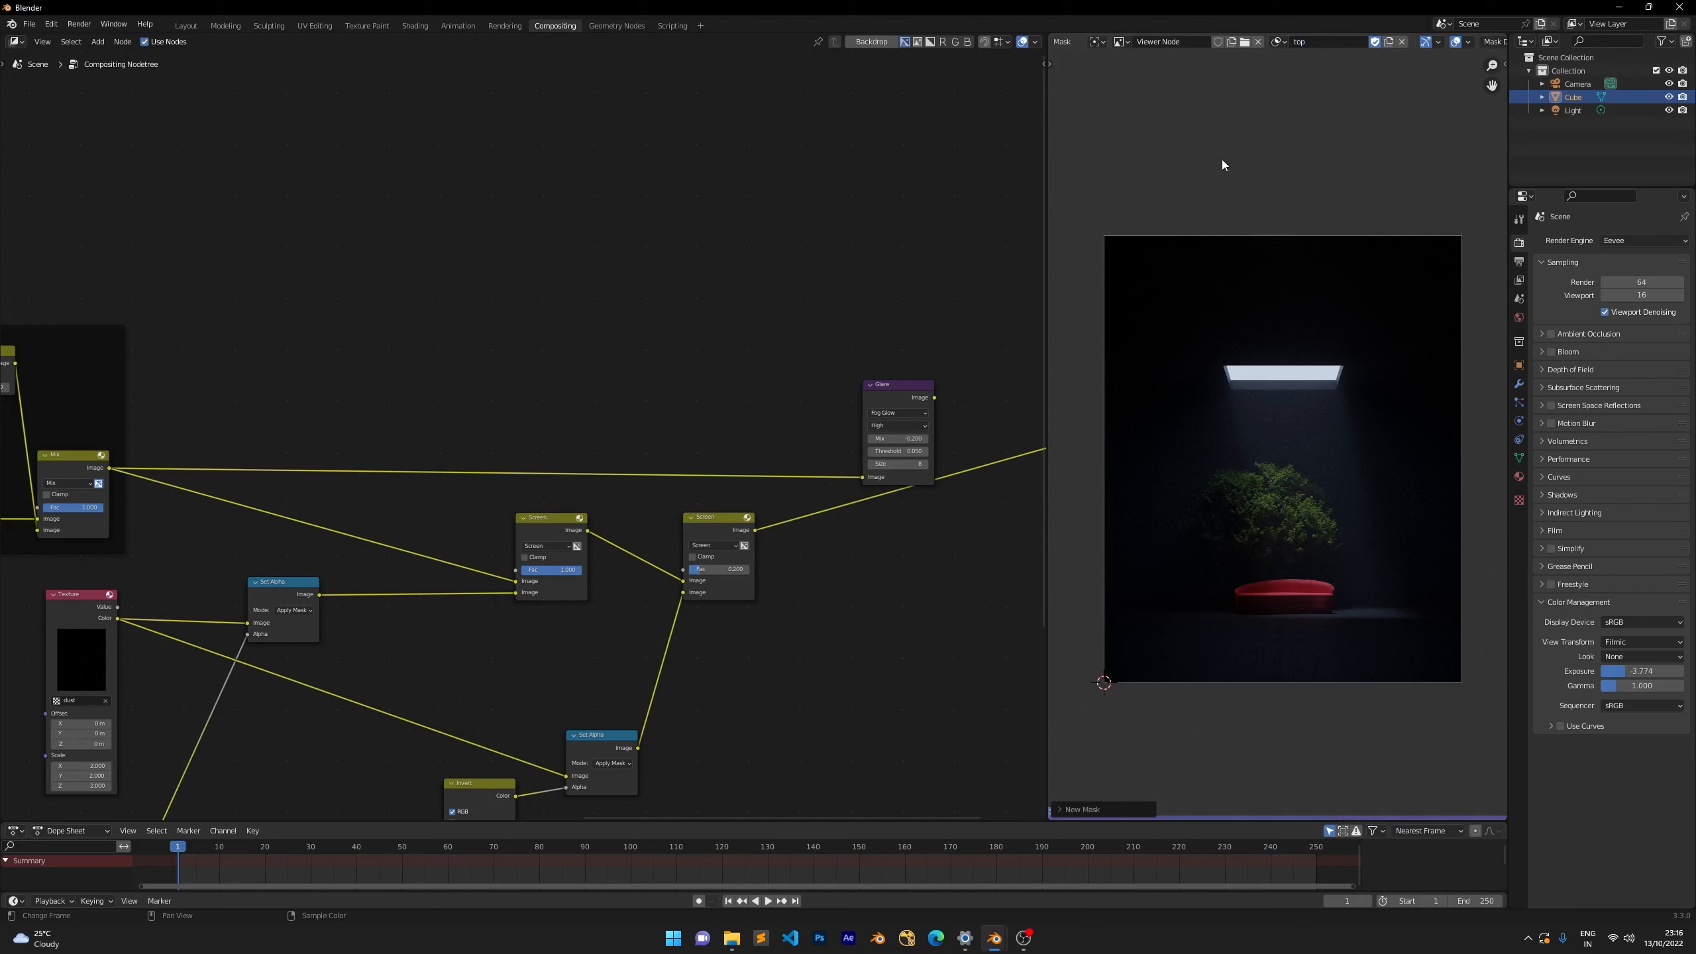
scroll(1182, 43, up, 3)
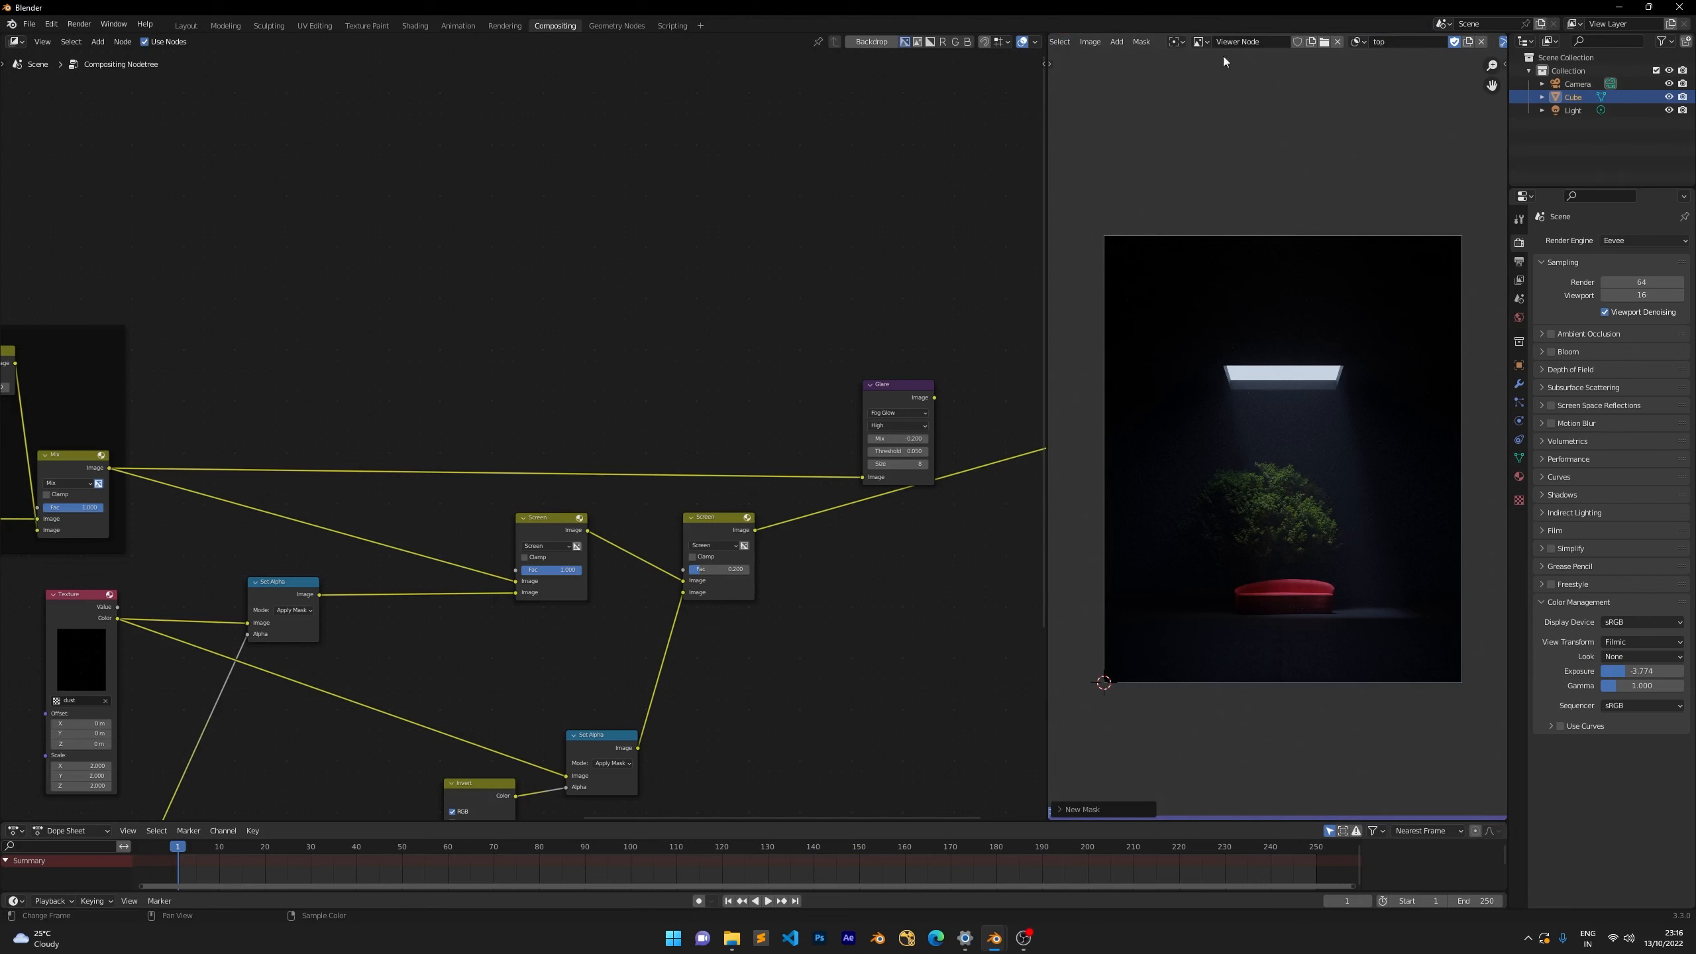
Add a square spline to the mask and place it centred just above the skylight.
click(1143, 44)
click(1117, 43)
click(1136, 70)
key(g)
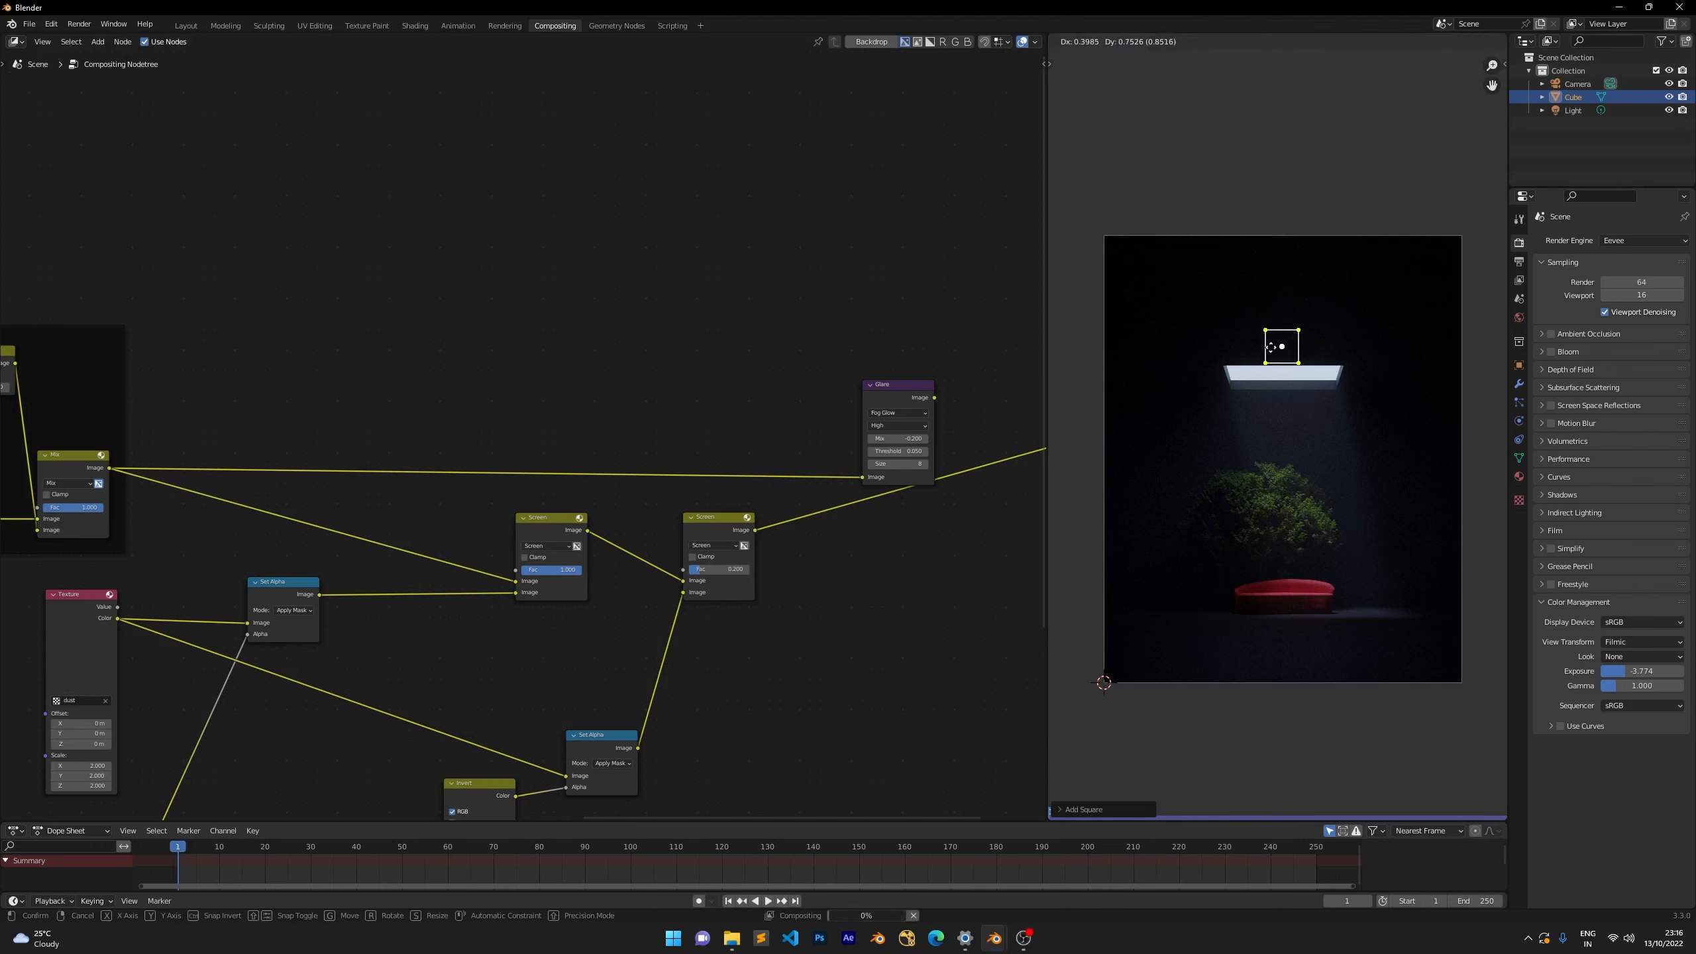
click(1273, 346)
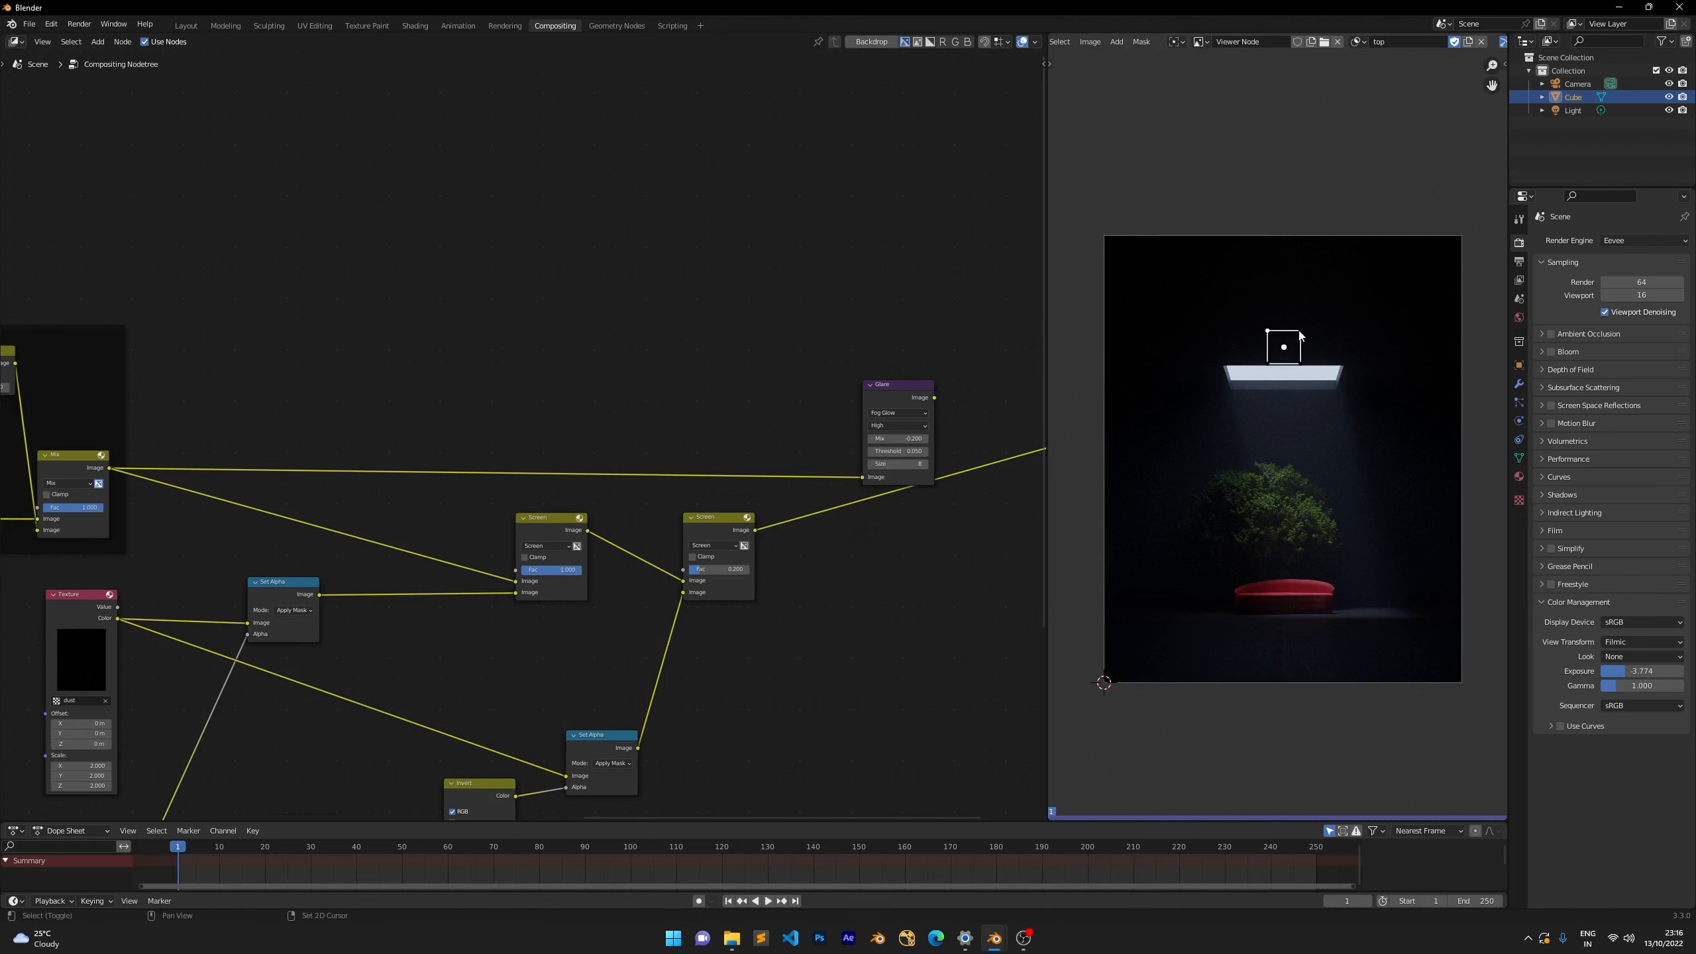
Raise the square's upper edge past the image's top border and widen it along X beyond both image sides.
key(g)
key(y)
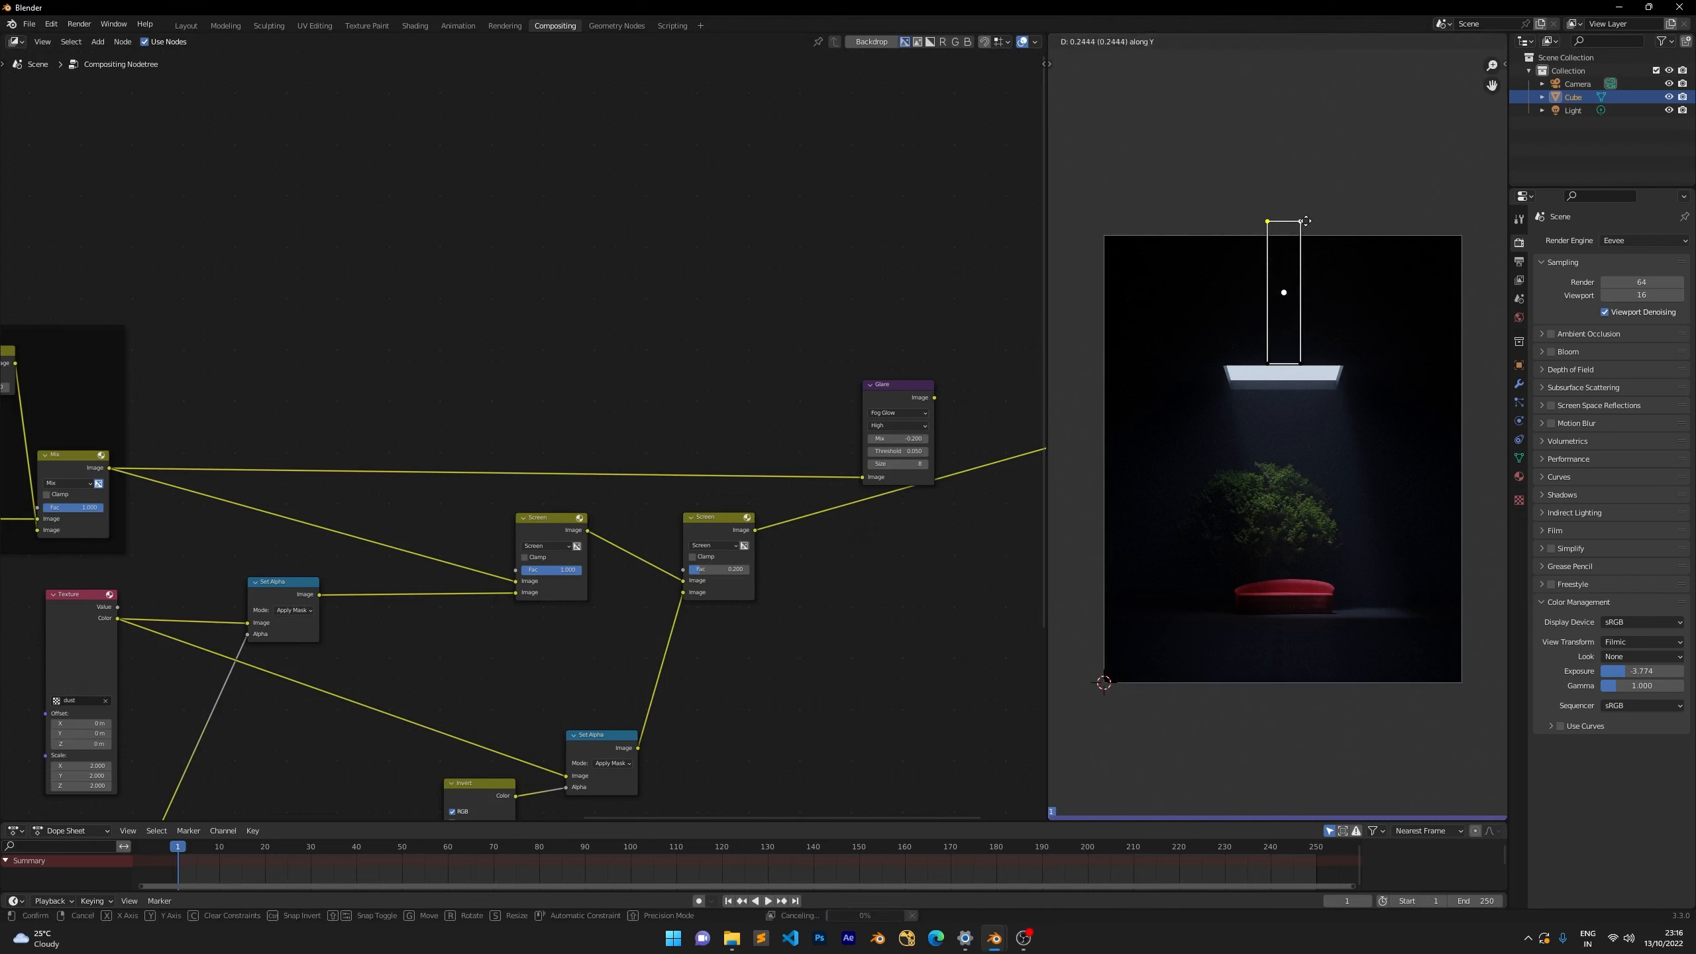
click(1305, 220)
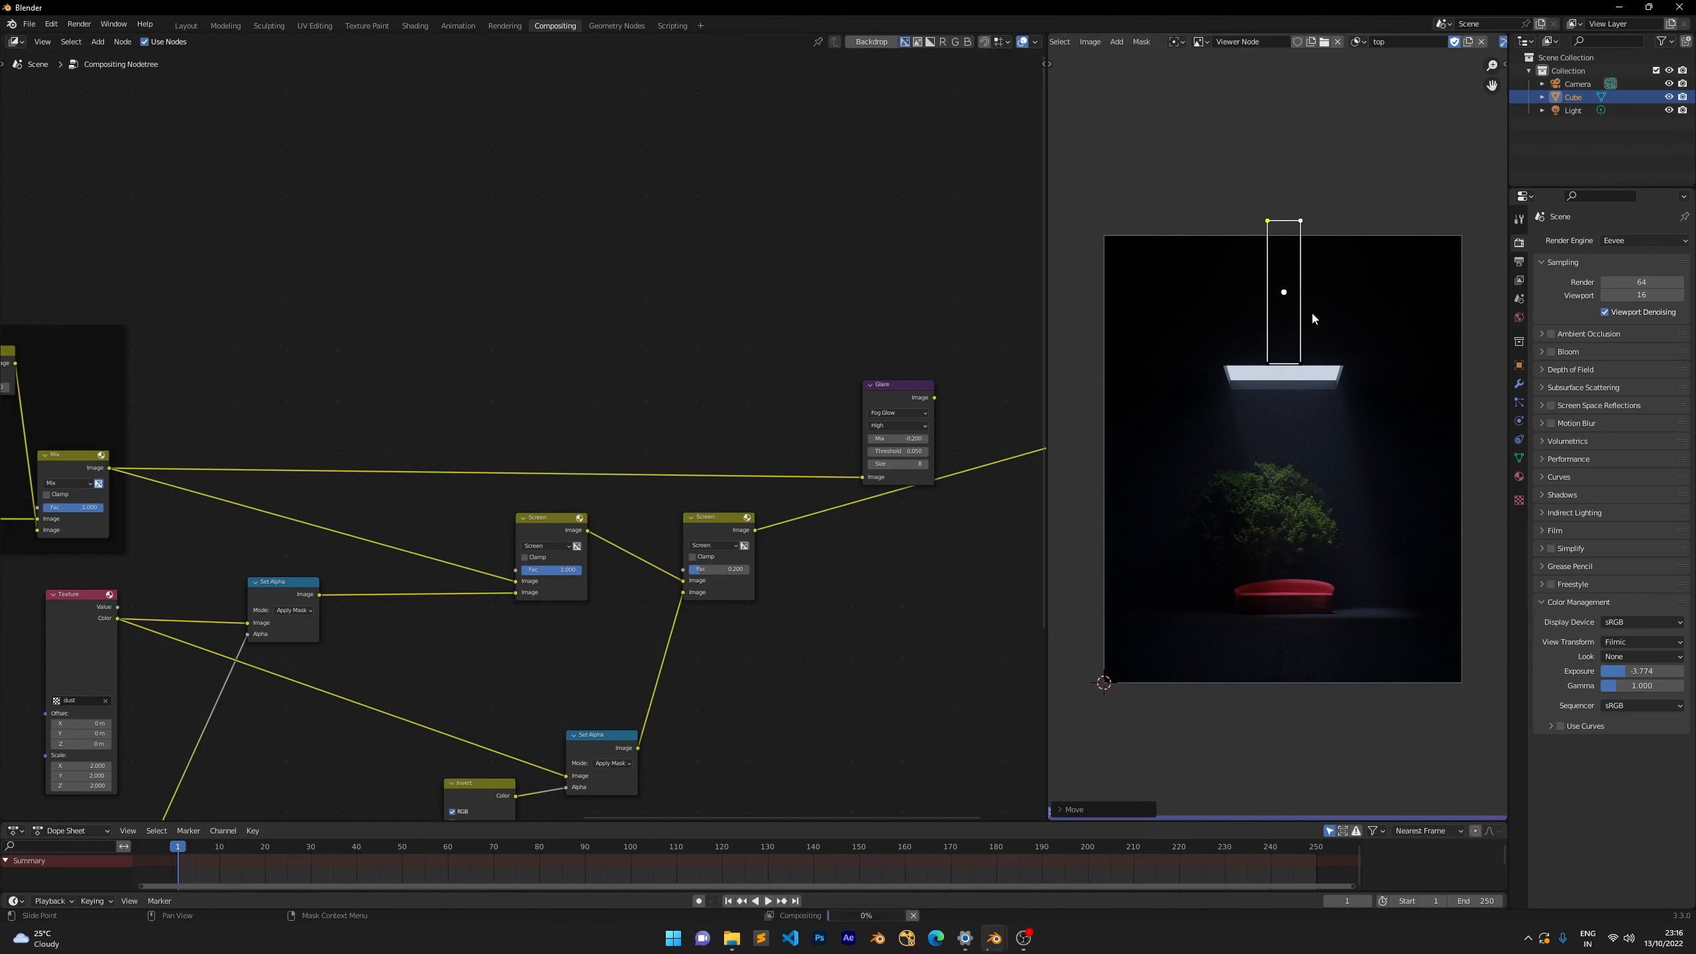
key(a)
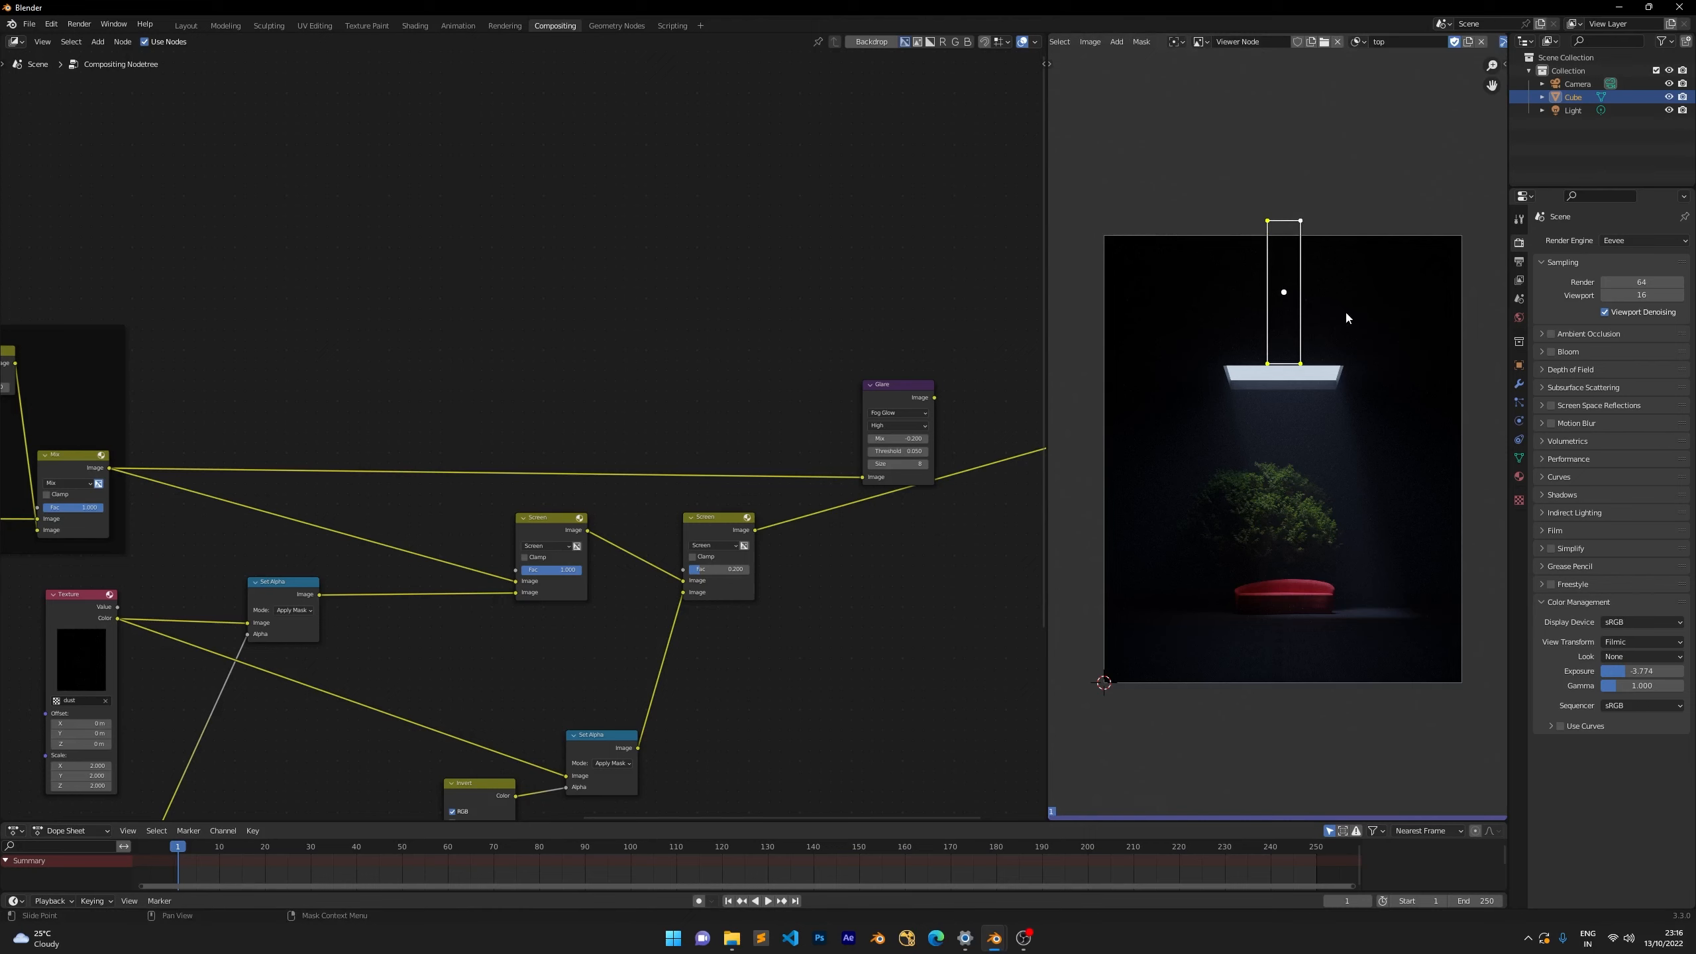
key(s)
key(x)
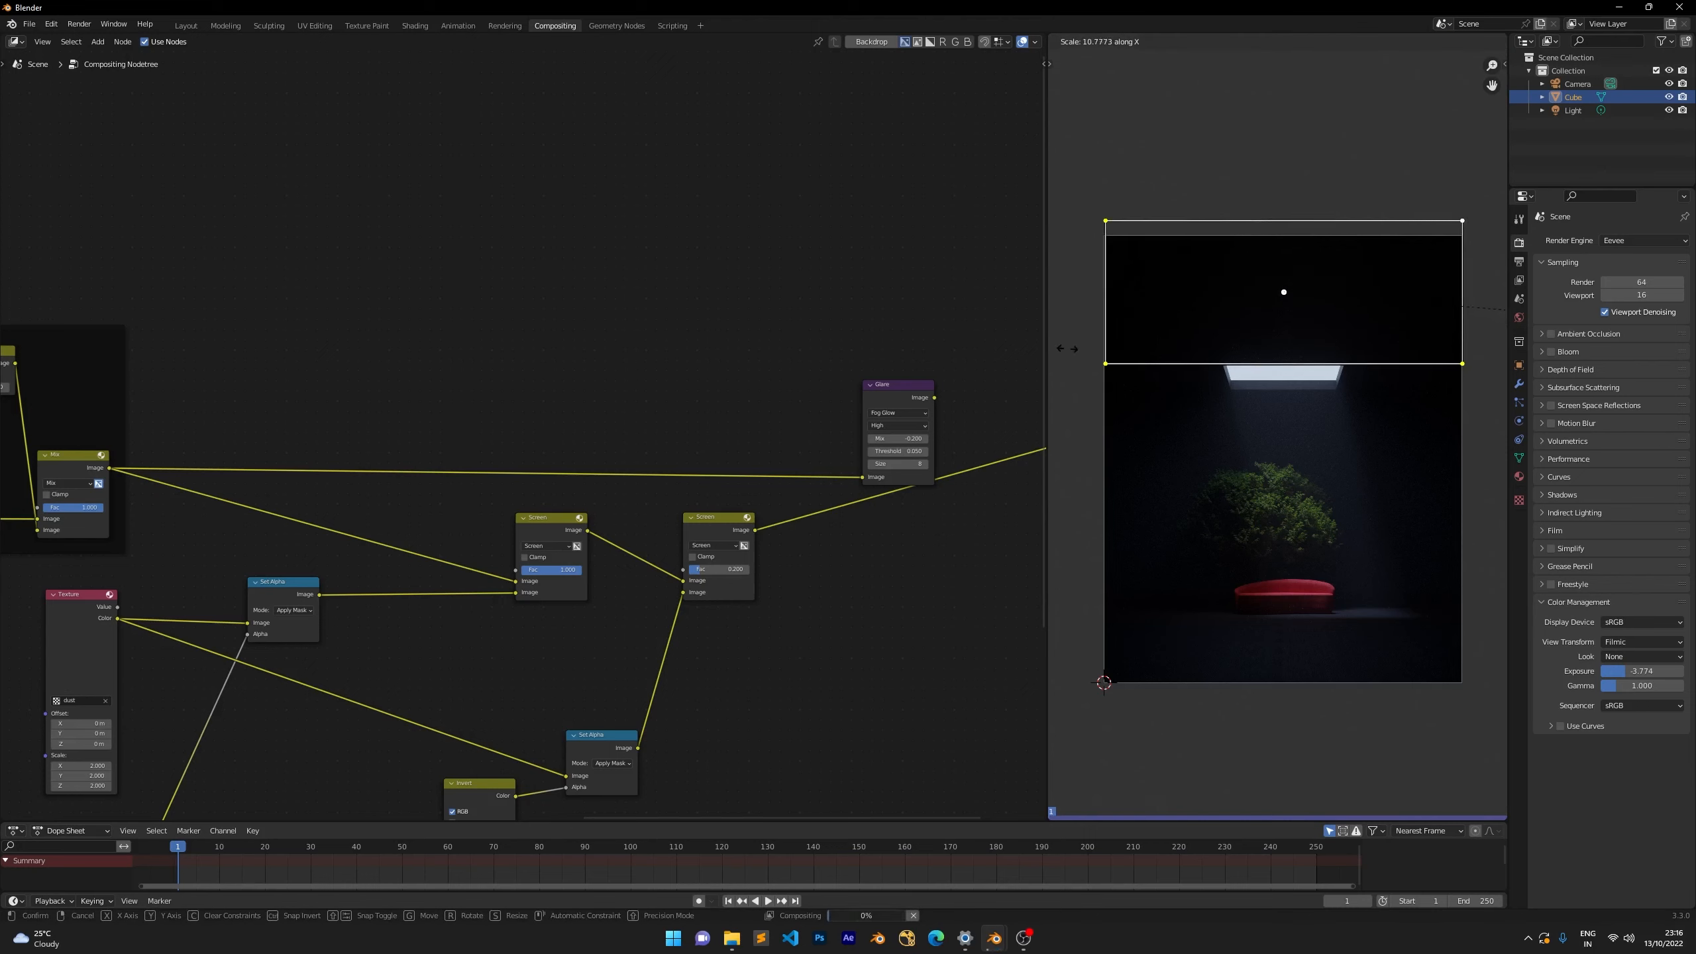
click(1125, 354)
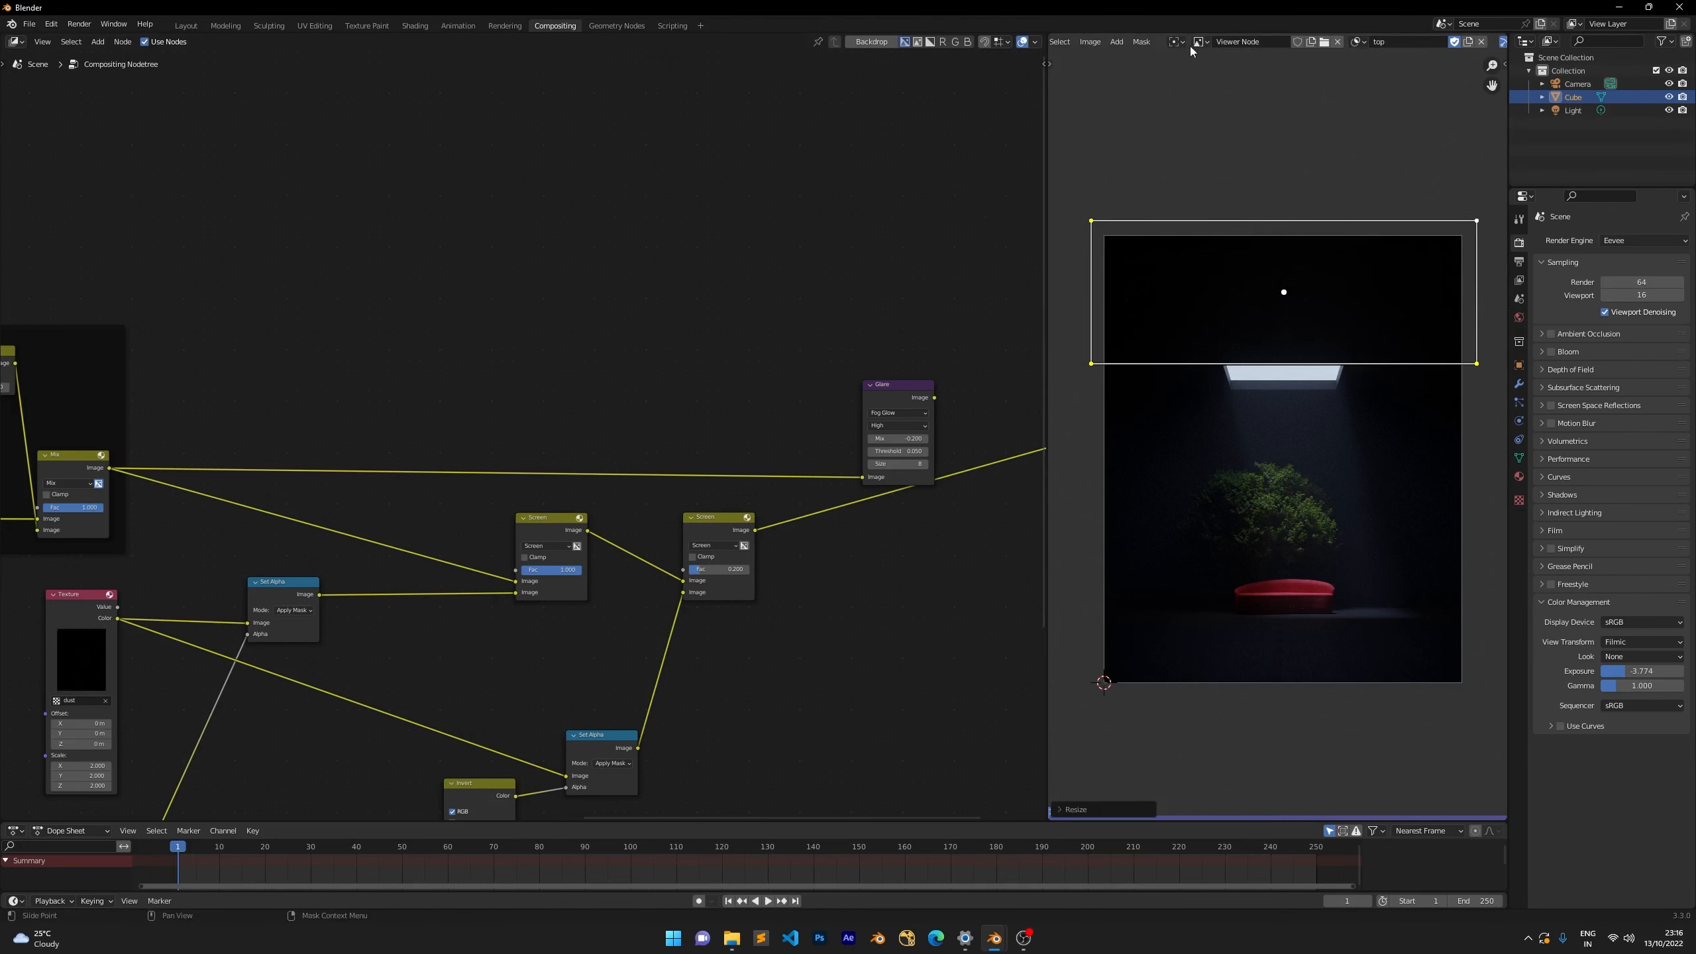
Switch the image editor from Mask mode back to View mode.
scroll(1068, 44, up, 3)
click(1100, 42)
click(1102, 59)
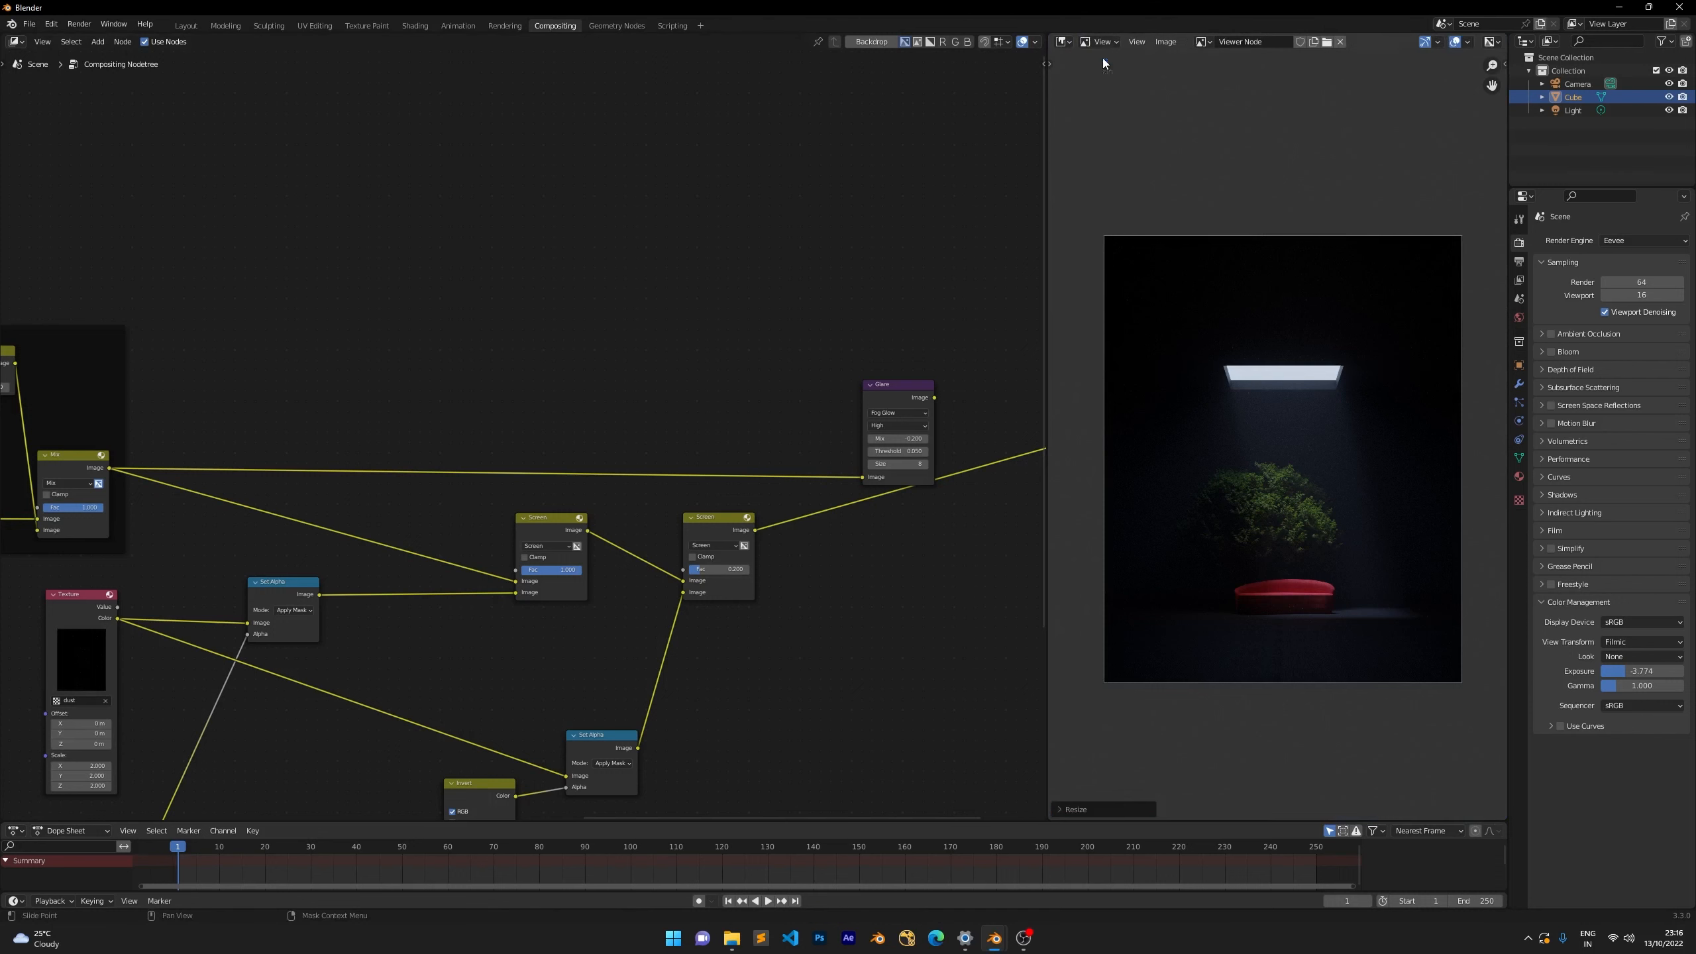
middle_drag(394, 301, 514, 247)
scroll(437, 267, up, 2)
click(436, 267)
key(shift+a)
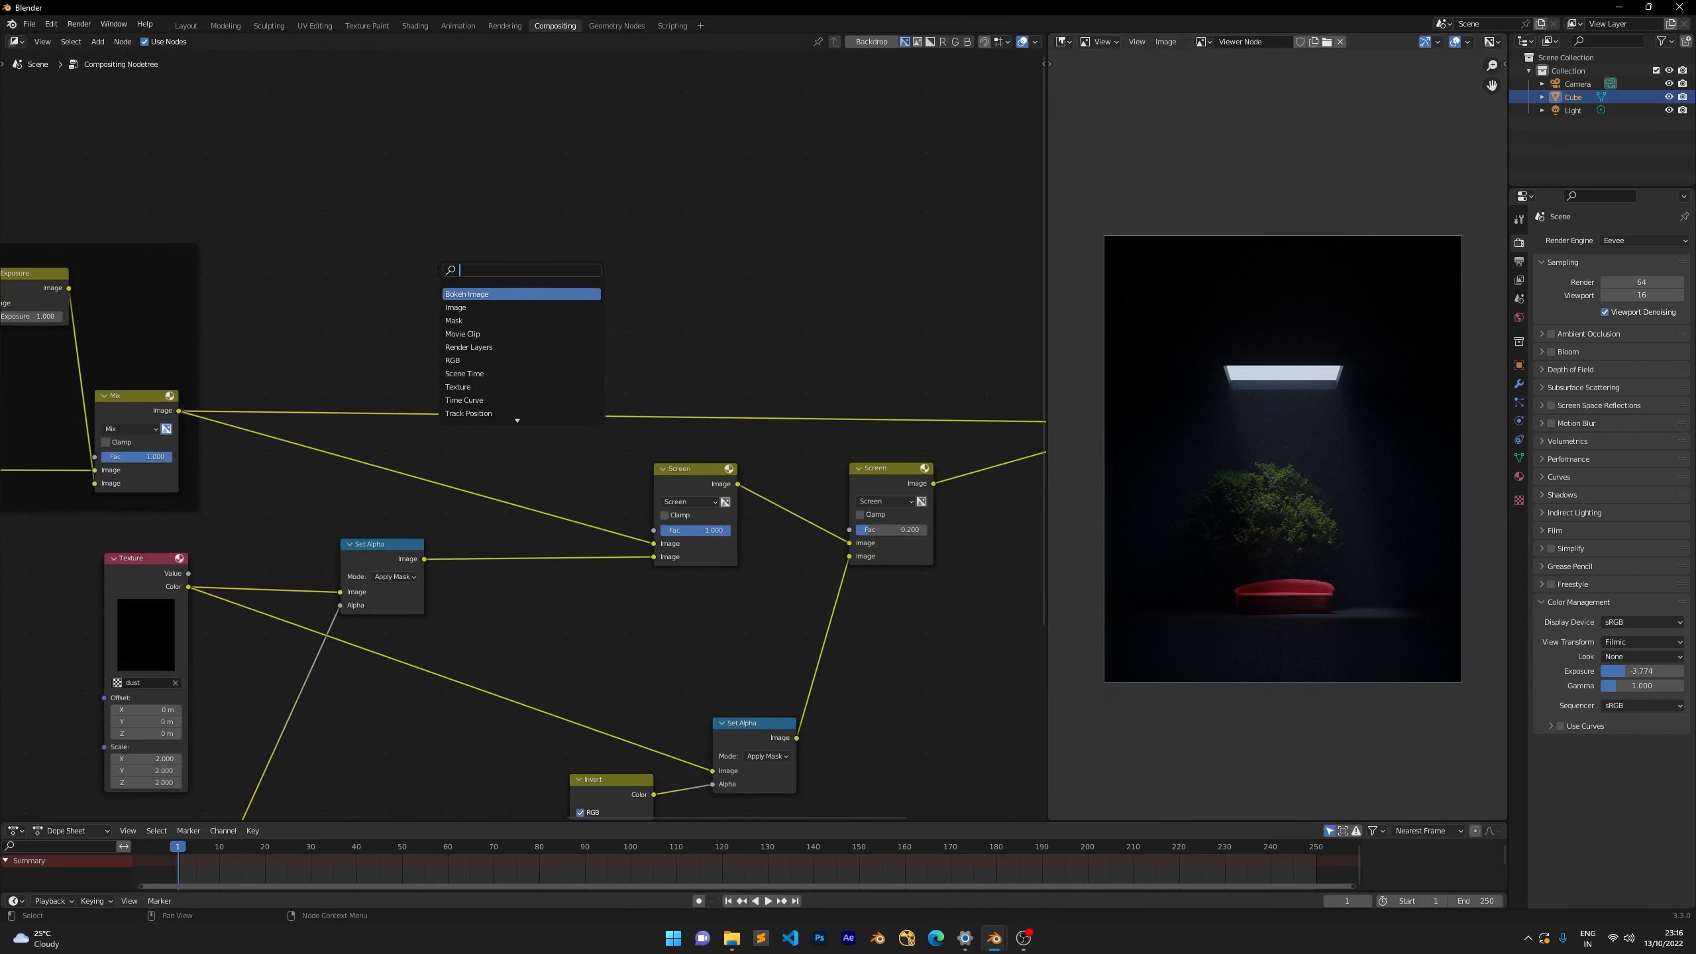
text(mi)
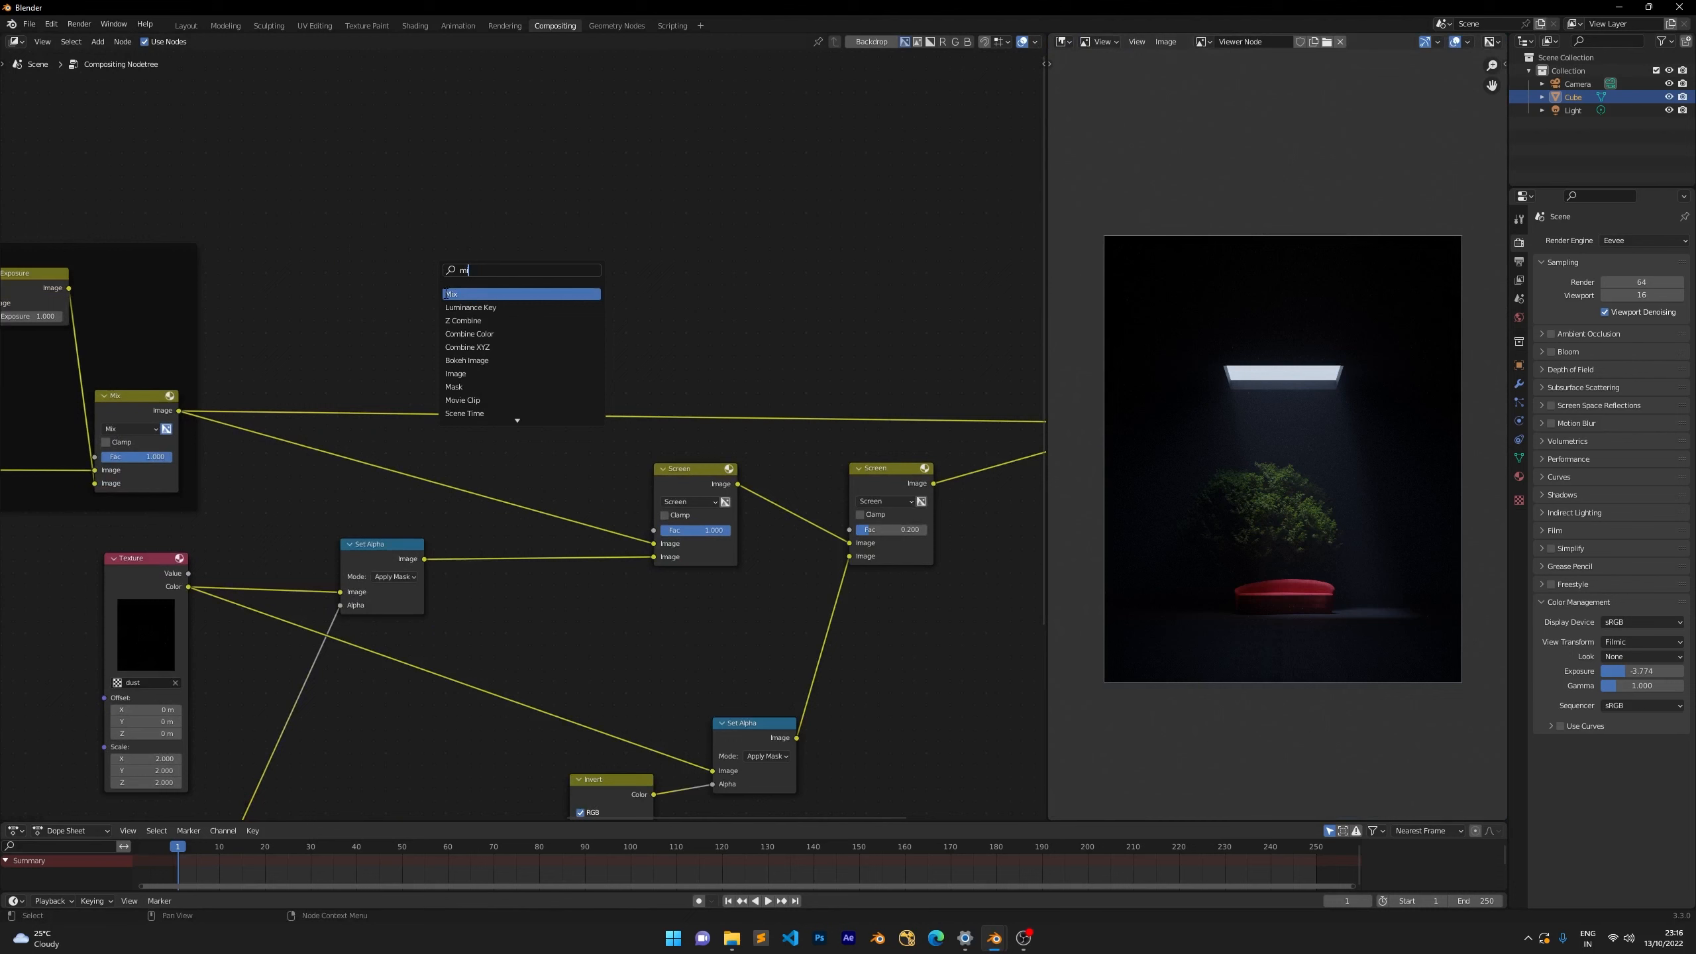
key(Return)
click(445, 293)
key(x)
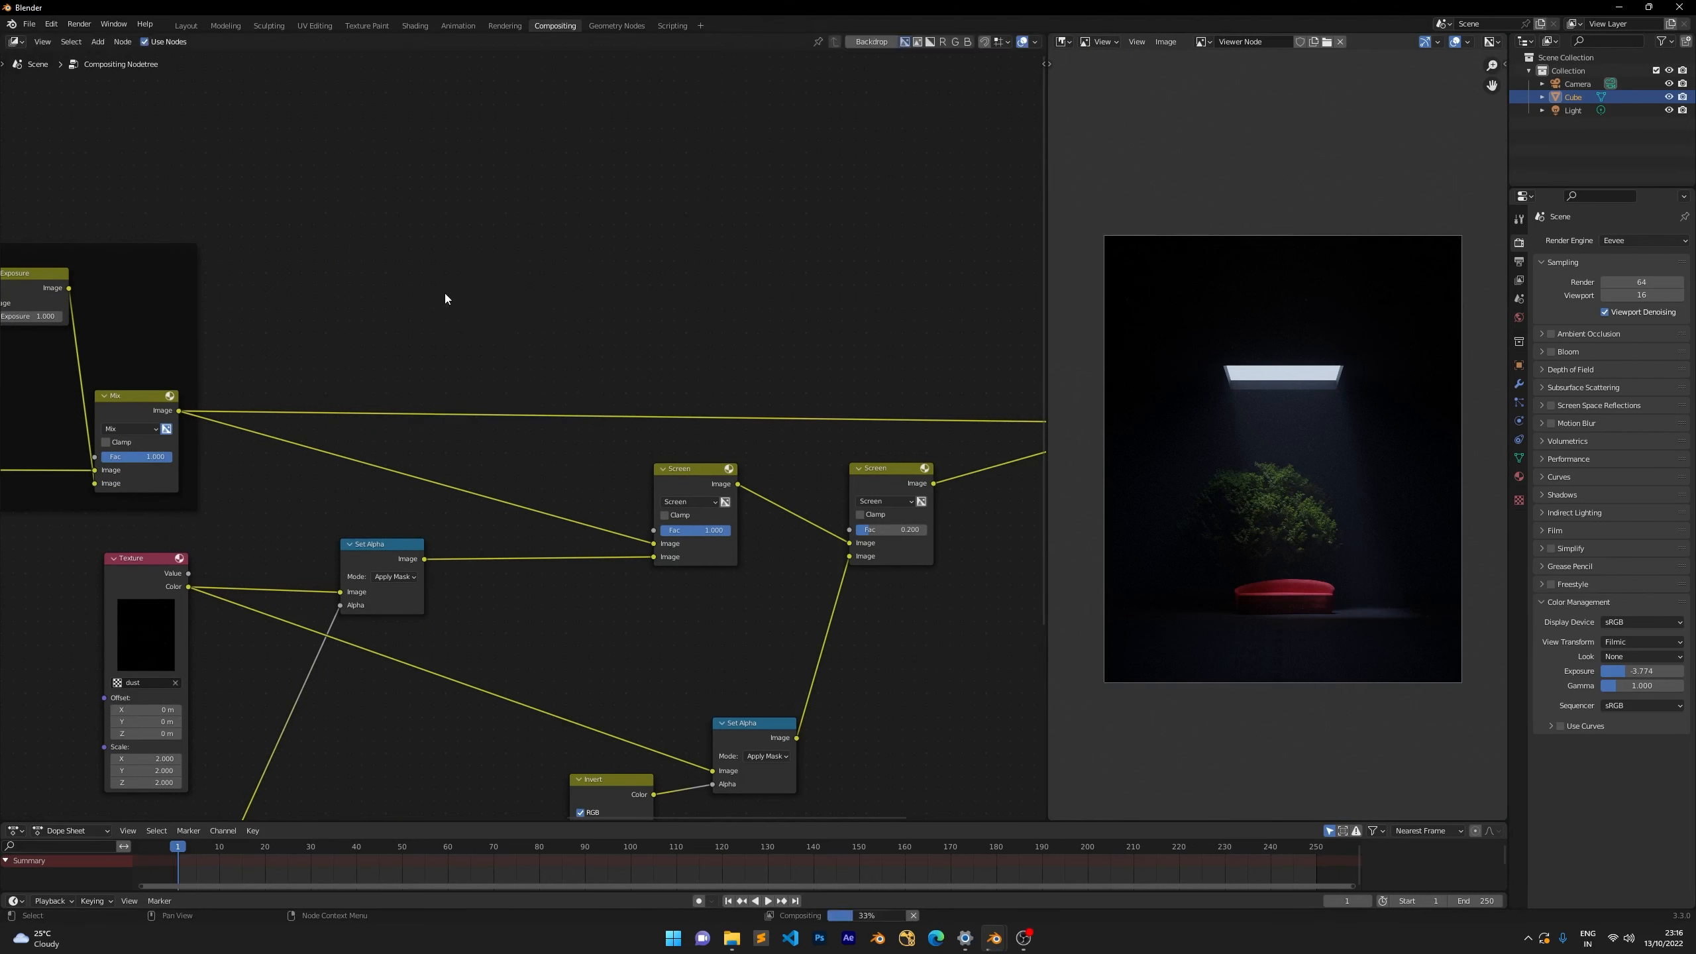
Add a Mask node above the node chain, assign it the top mask and preview its output in the viewer.
key(shift+a)
text(mask)
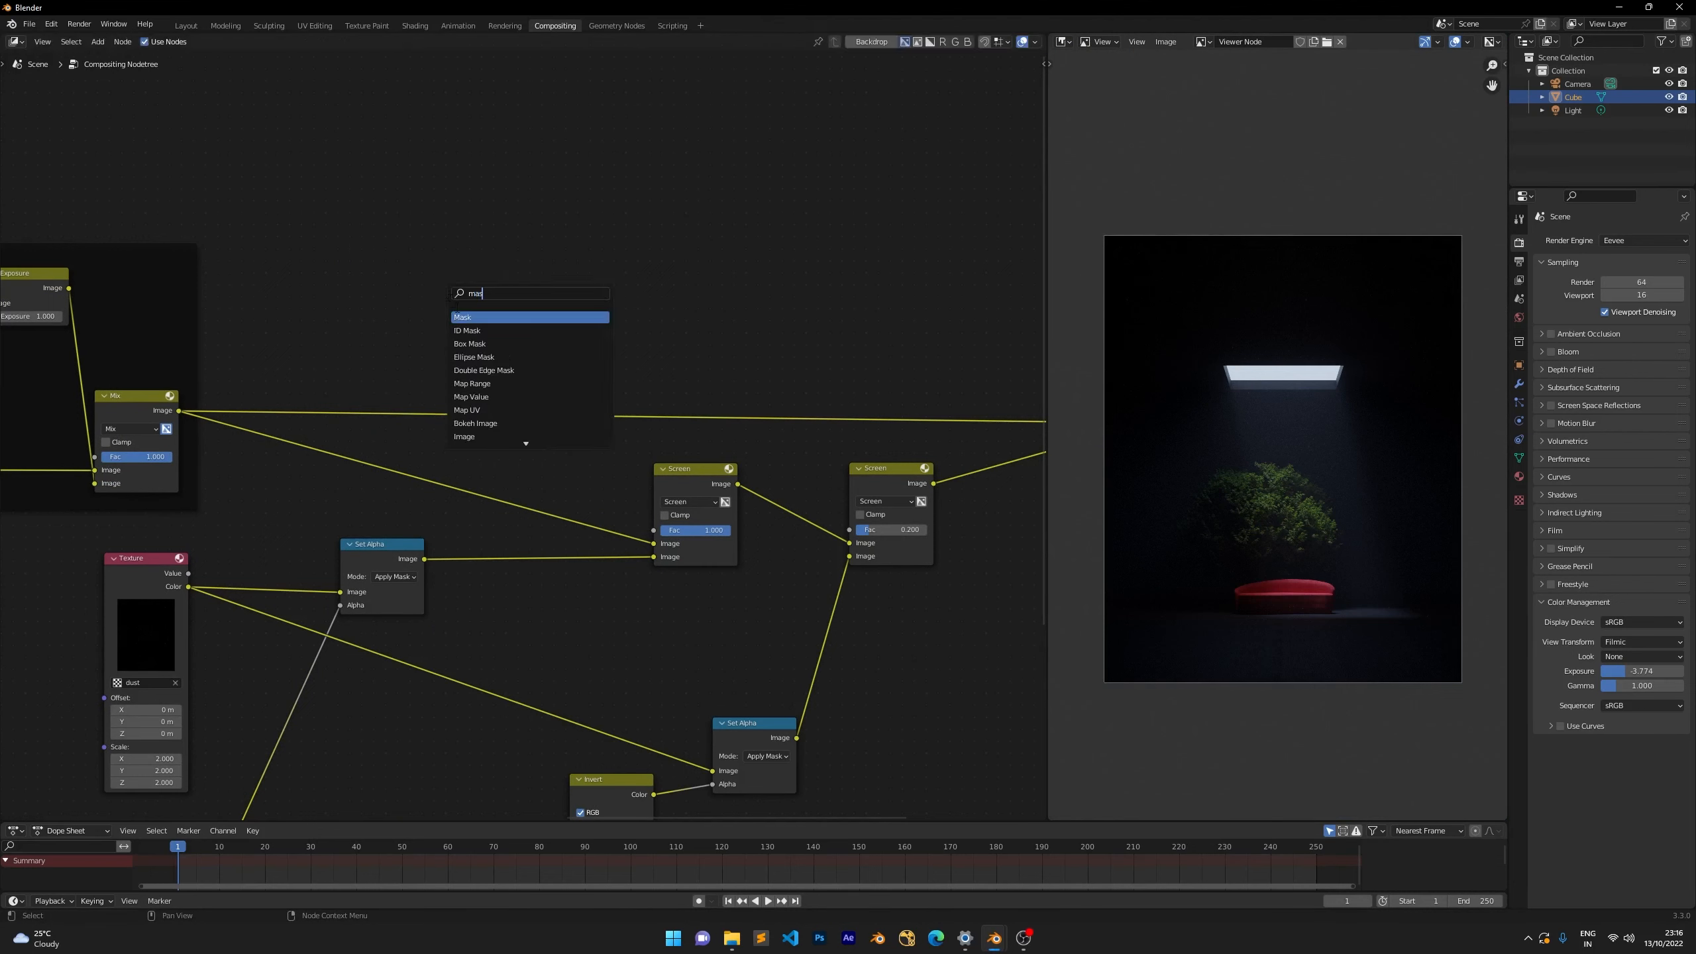
key(Return)
click(438, 265)
click(428, 260)
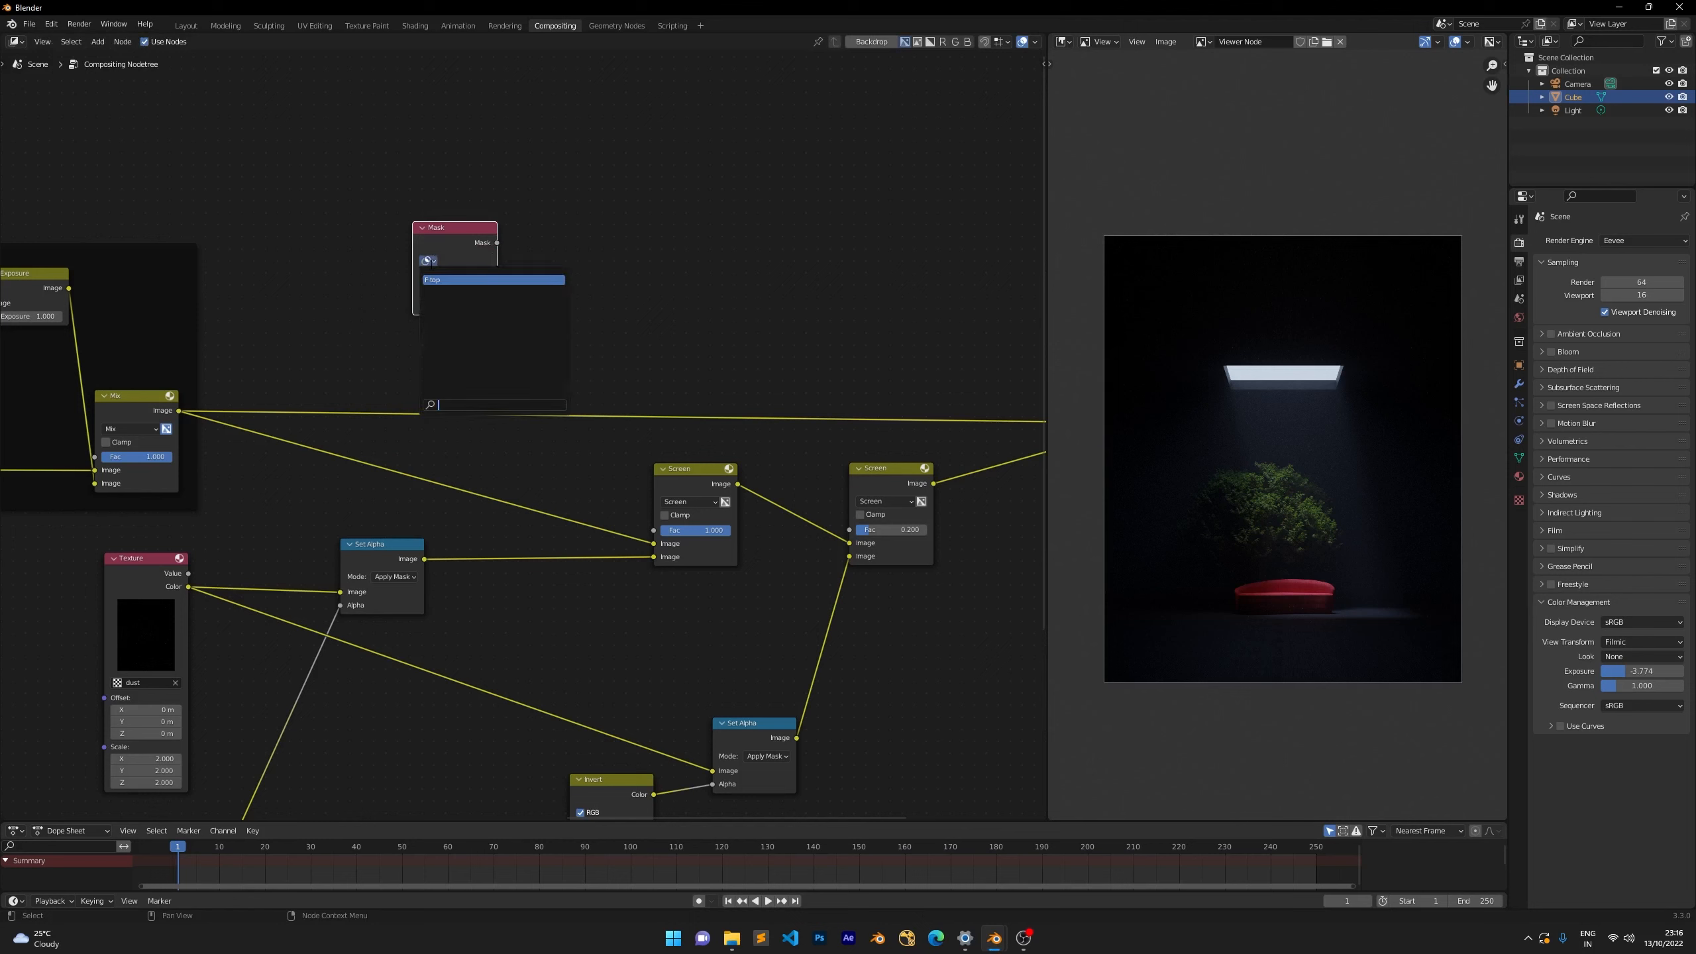
click(432, 280)
ctrl+shift+click(457, 239)
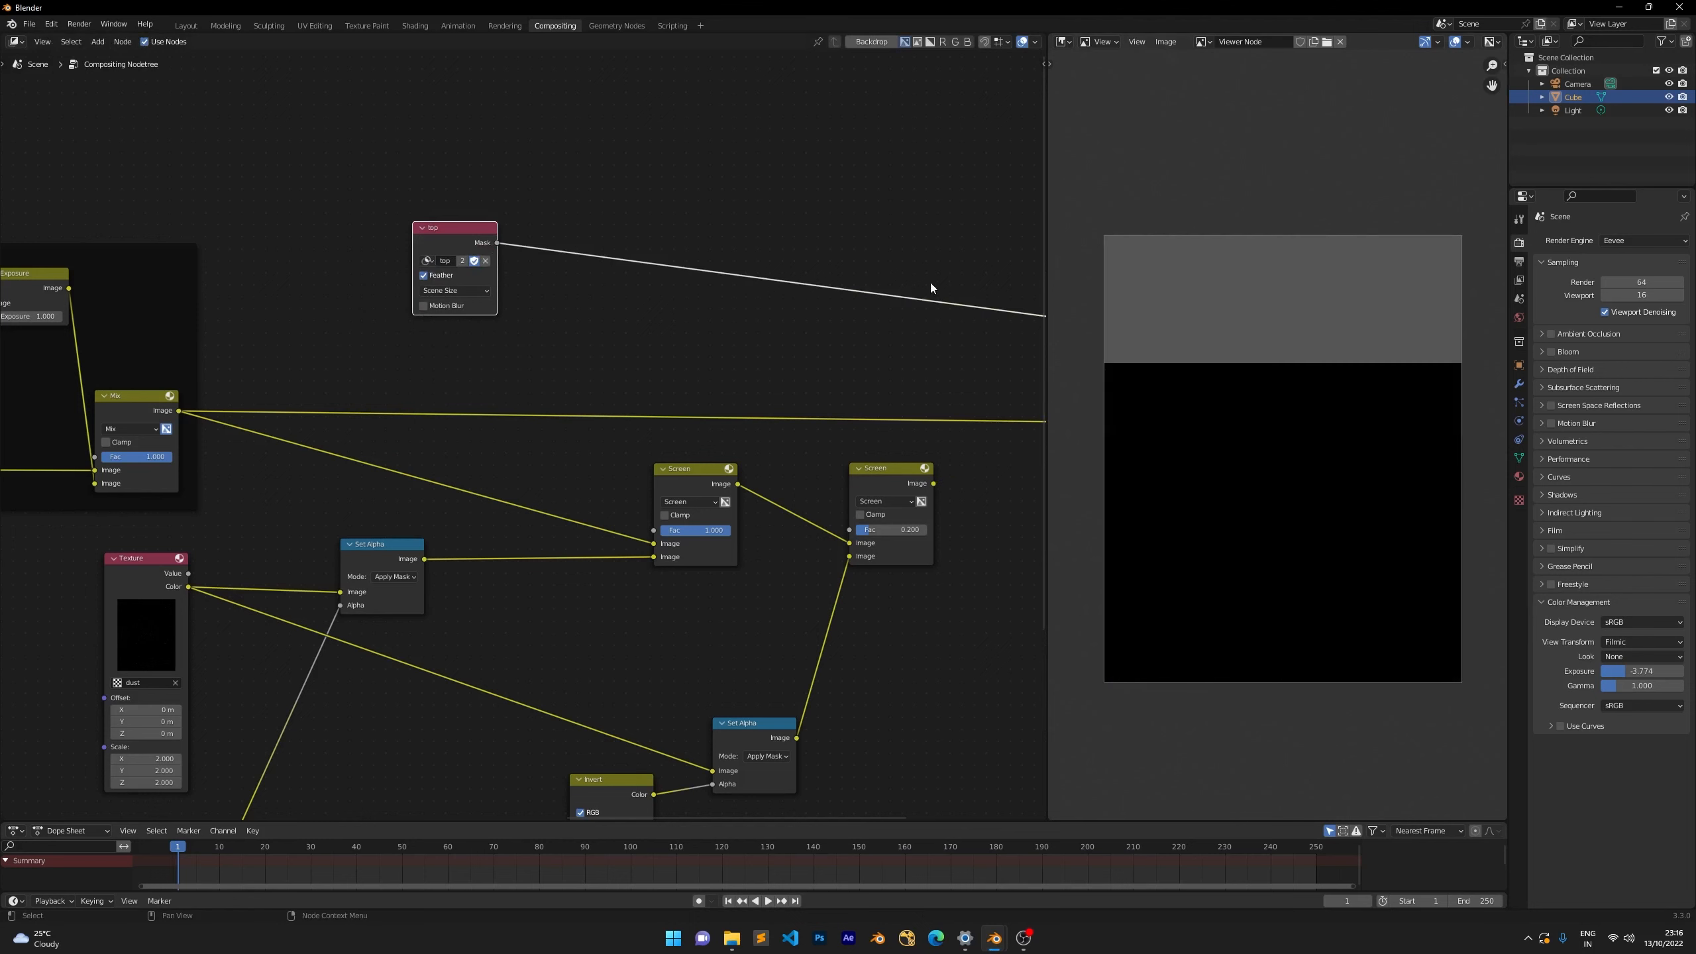
Move the top mask node up clear of the other nodes and preview the sofa frame's Mix output.
drag(440, 228, 352, 156)
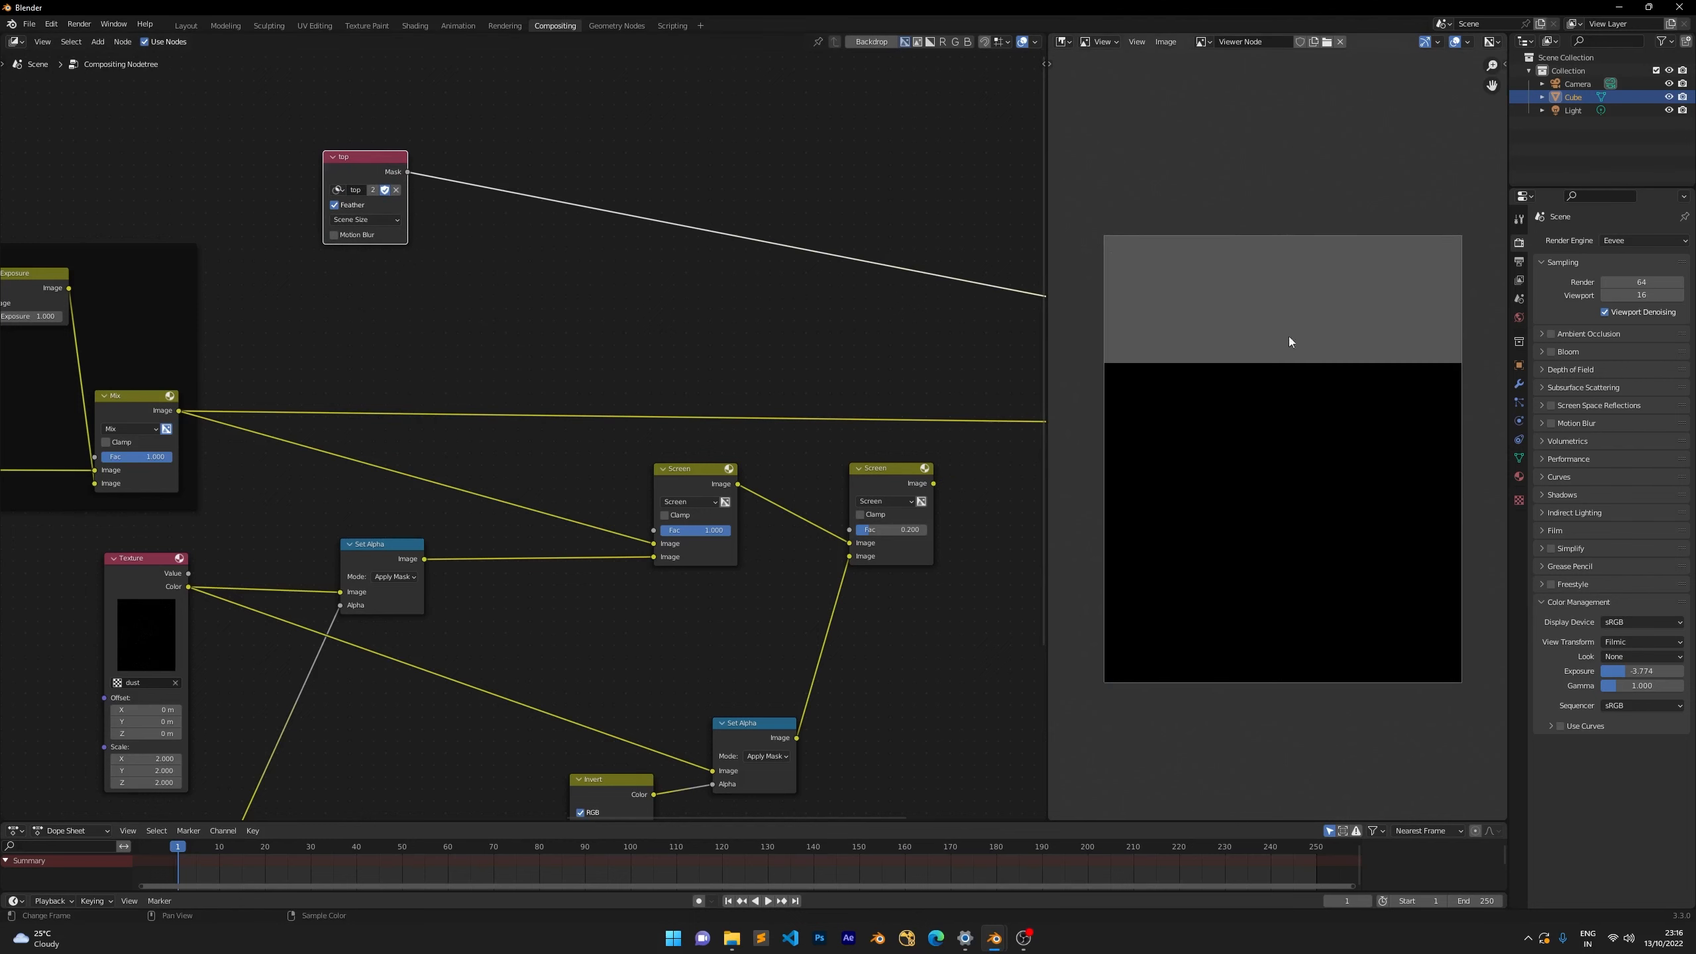
scroll(298, 304, up, 1)
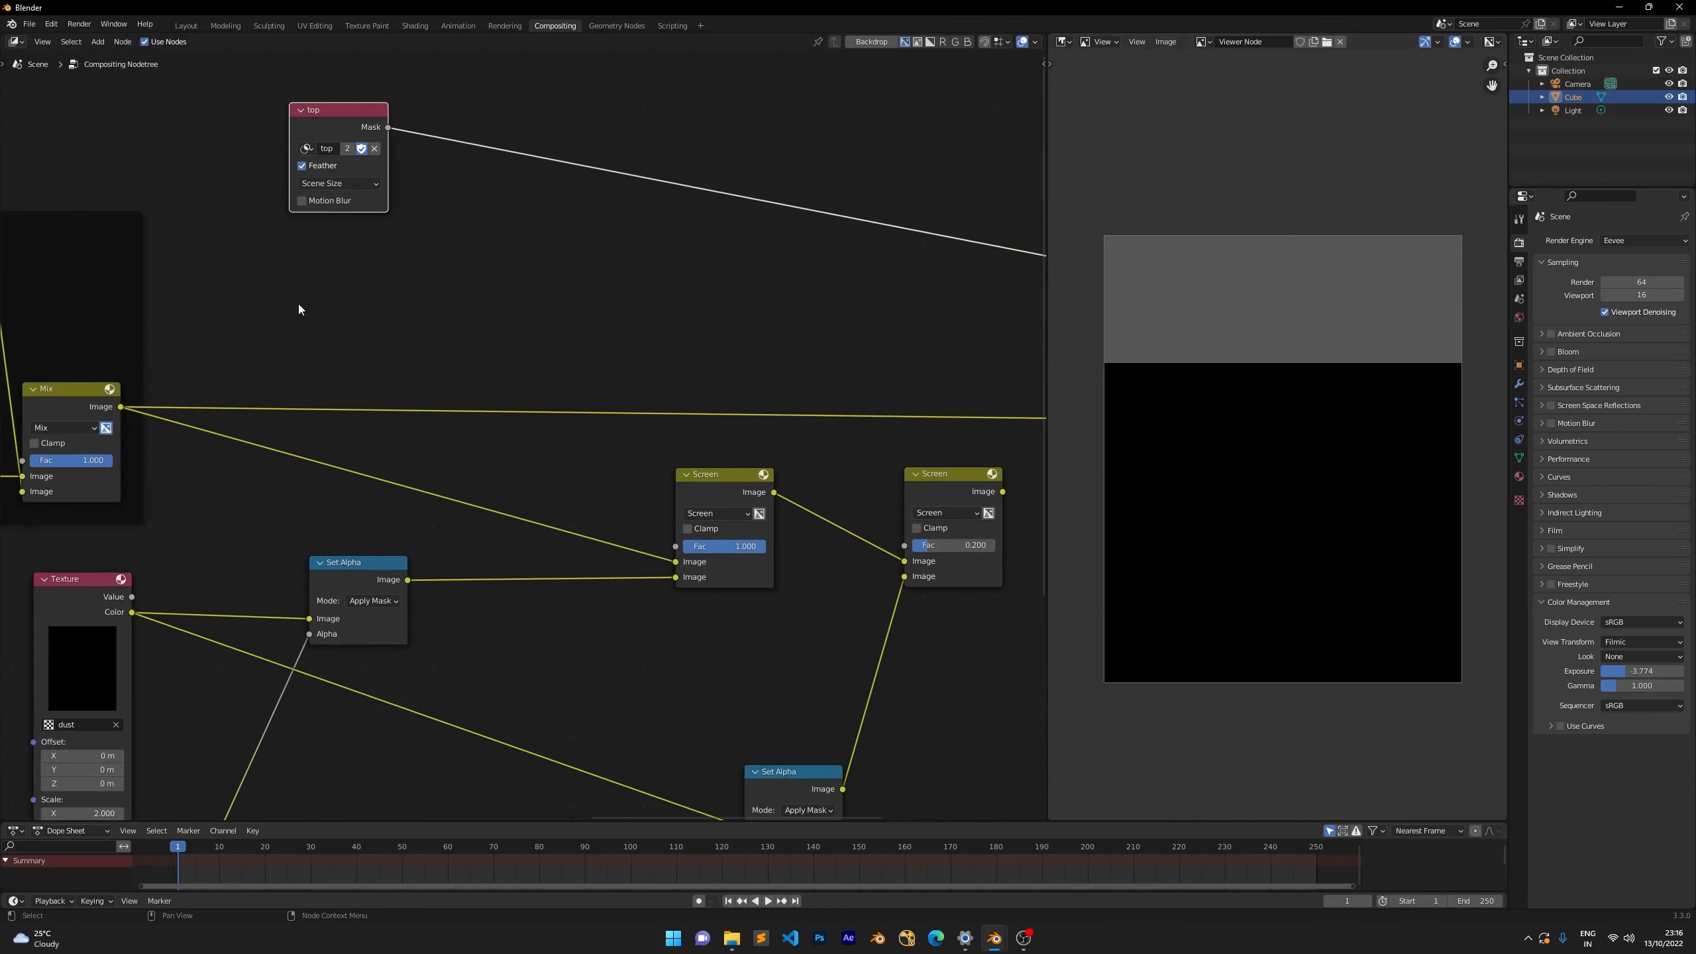
click(287, 309)
middle_drag(199, 331, 467, 327)
ctrl+shift+click(320, 410)
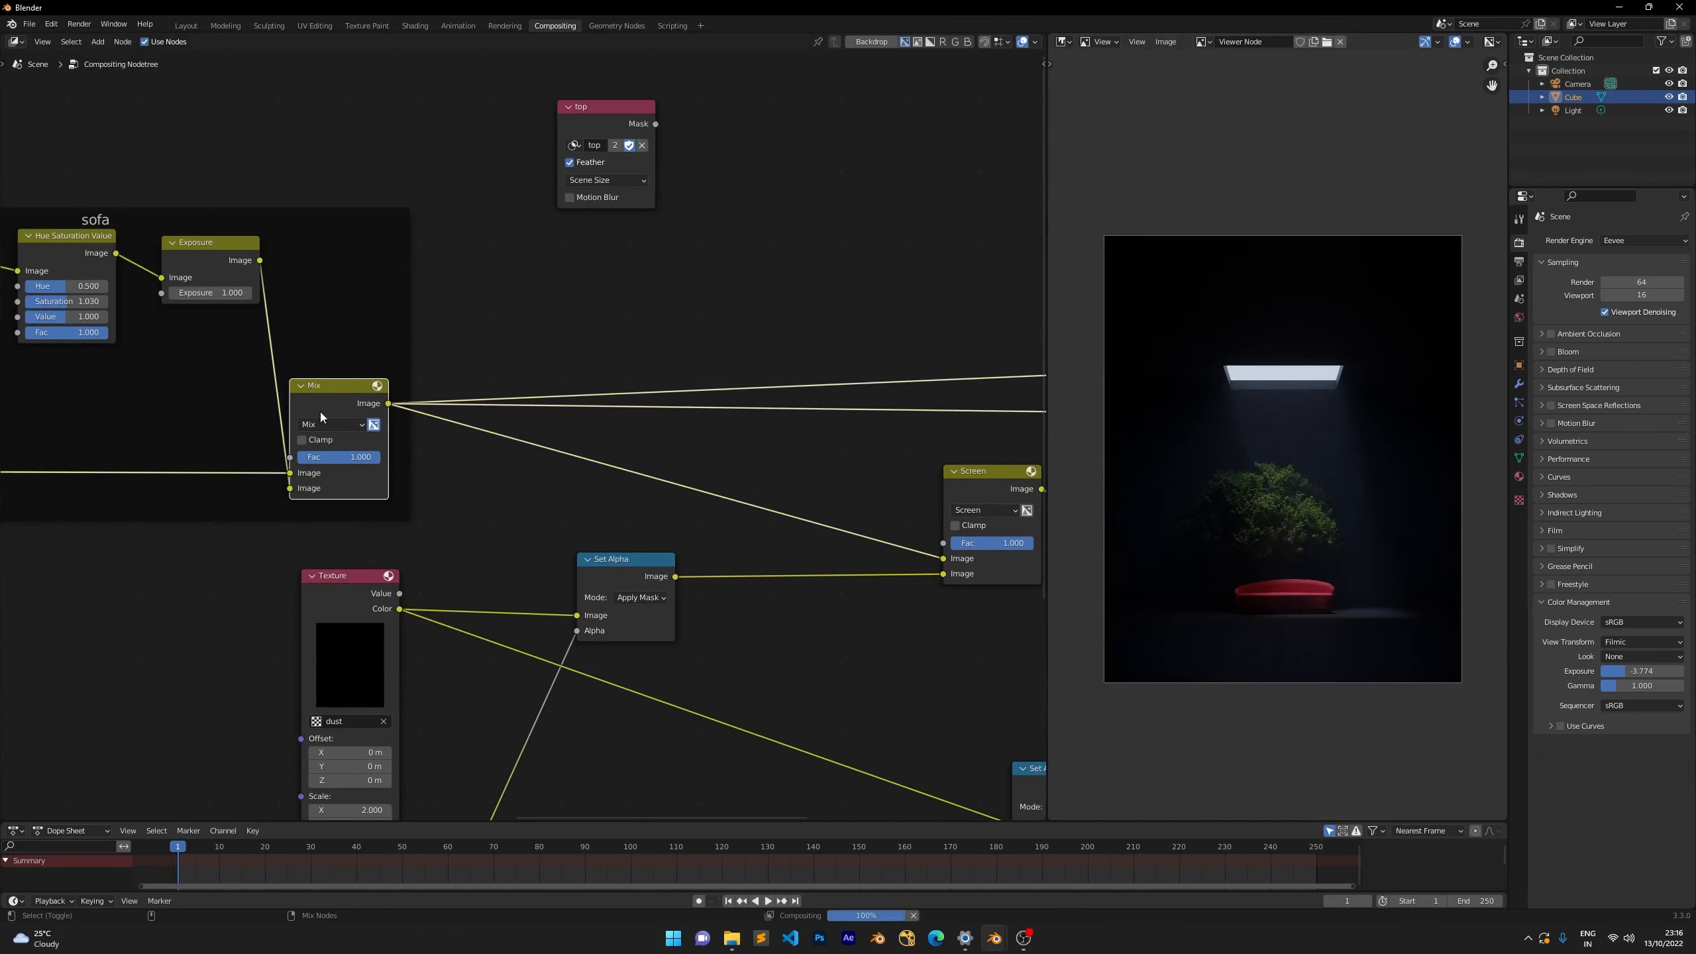
scroll(1224, 234, up, 3)
scroll(1237, 214, down, 2)
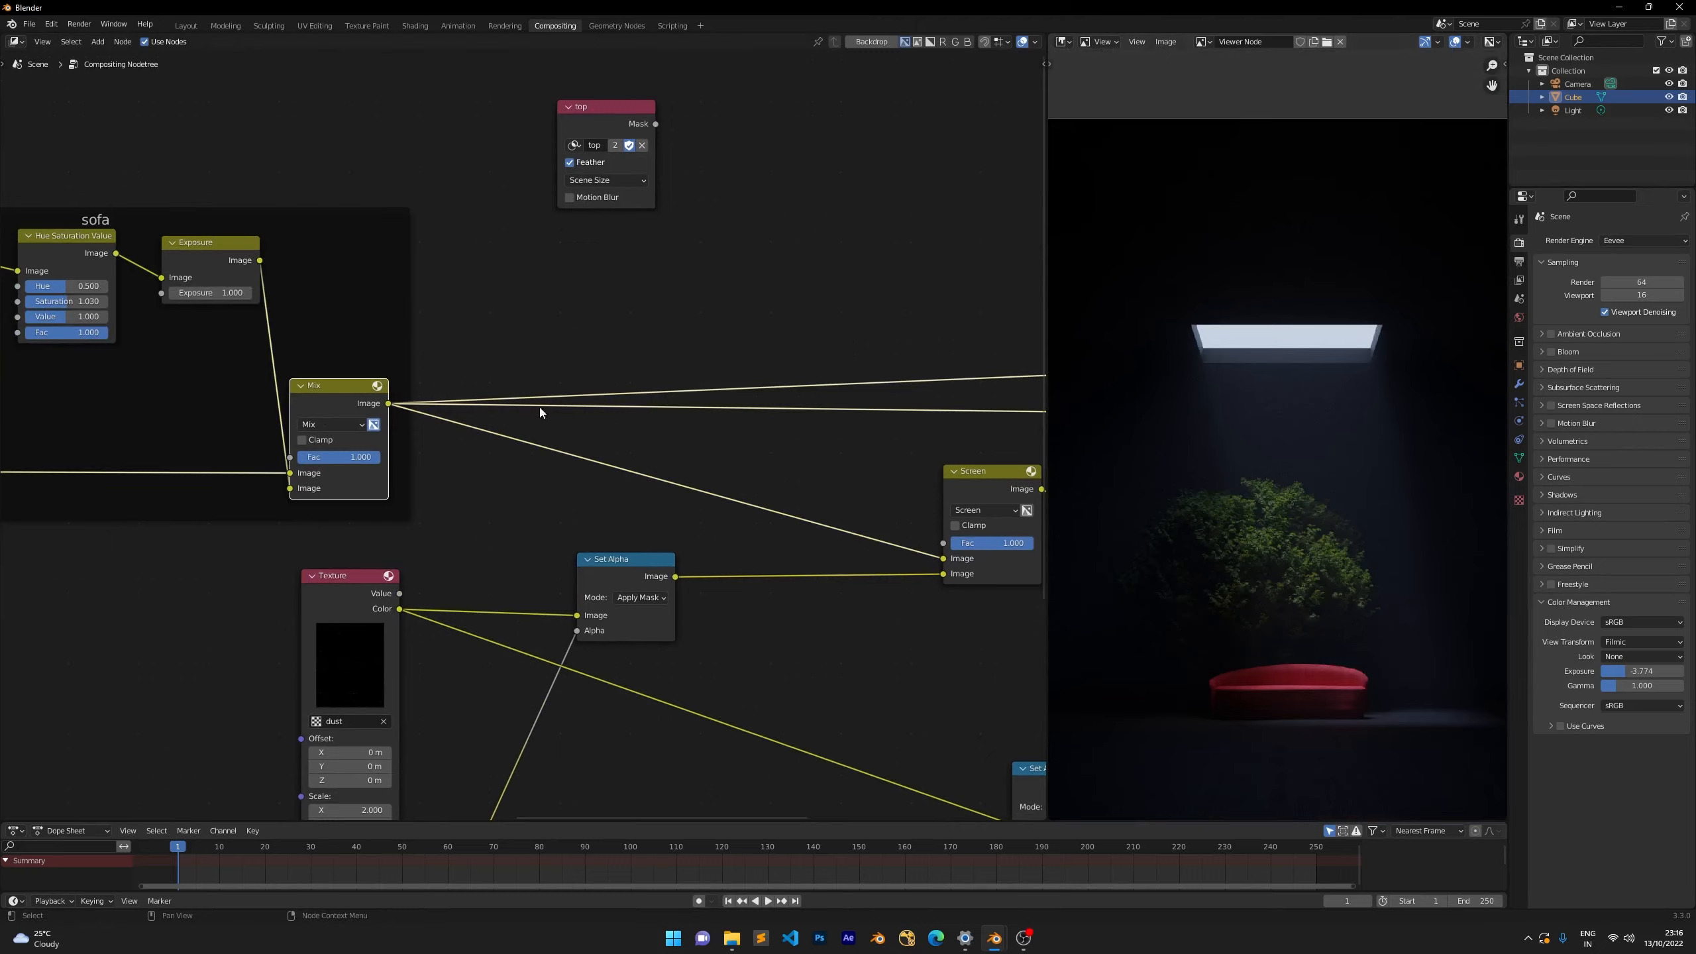
Select all the dust nodes, from the Texture and Blur nodes to both Screen nodes, and move them down away from the main chain.
scroll(539, 412, down, 4)
drag(158, 493, 758, 749)
drag(117, 463, 774, 692)
drag(745, 408, 430, 657)
drag(92, 486, 455, 736)
scroll(596, 690, down, 2)
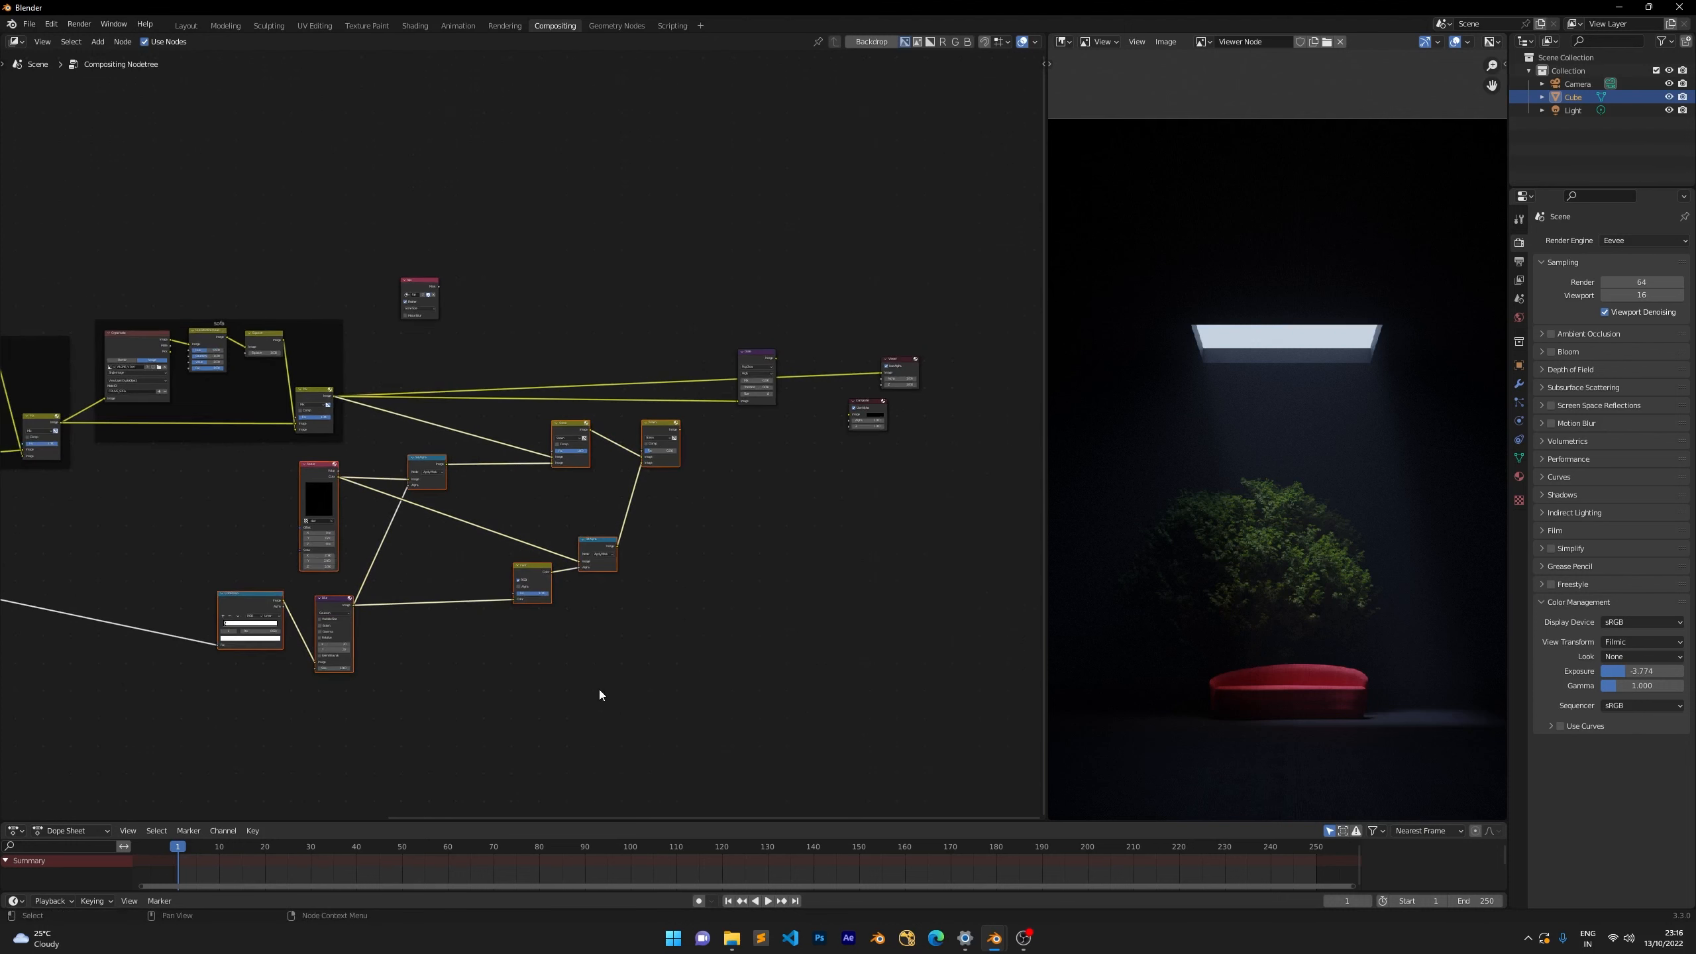
key(g)
click(648, 715)
click(536, 537)
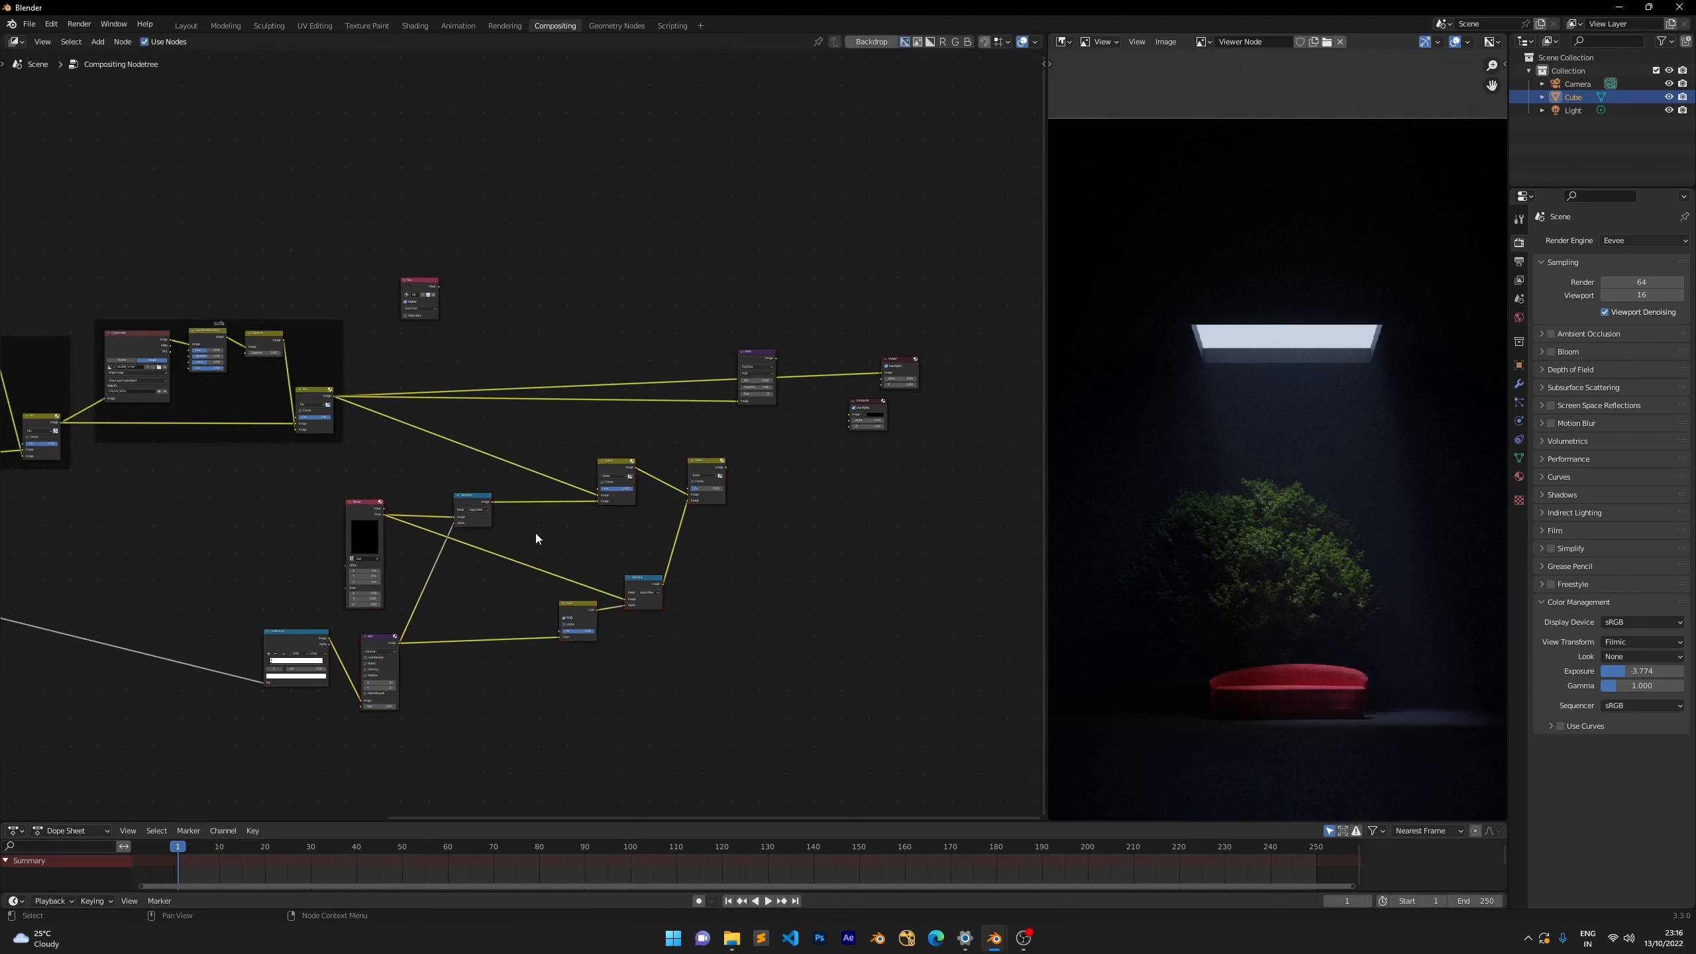
Put the Set Alpha node that feeds the first Screen node into a frame labelled "inner dust".
drag(303, 474, 489, 574)
drag(435, 479, 492, 518)
key(ctrl+j)
key(F2)
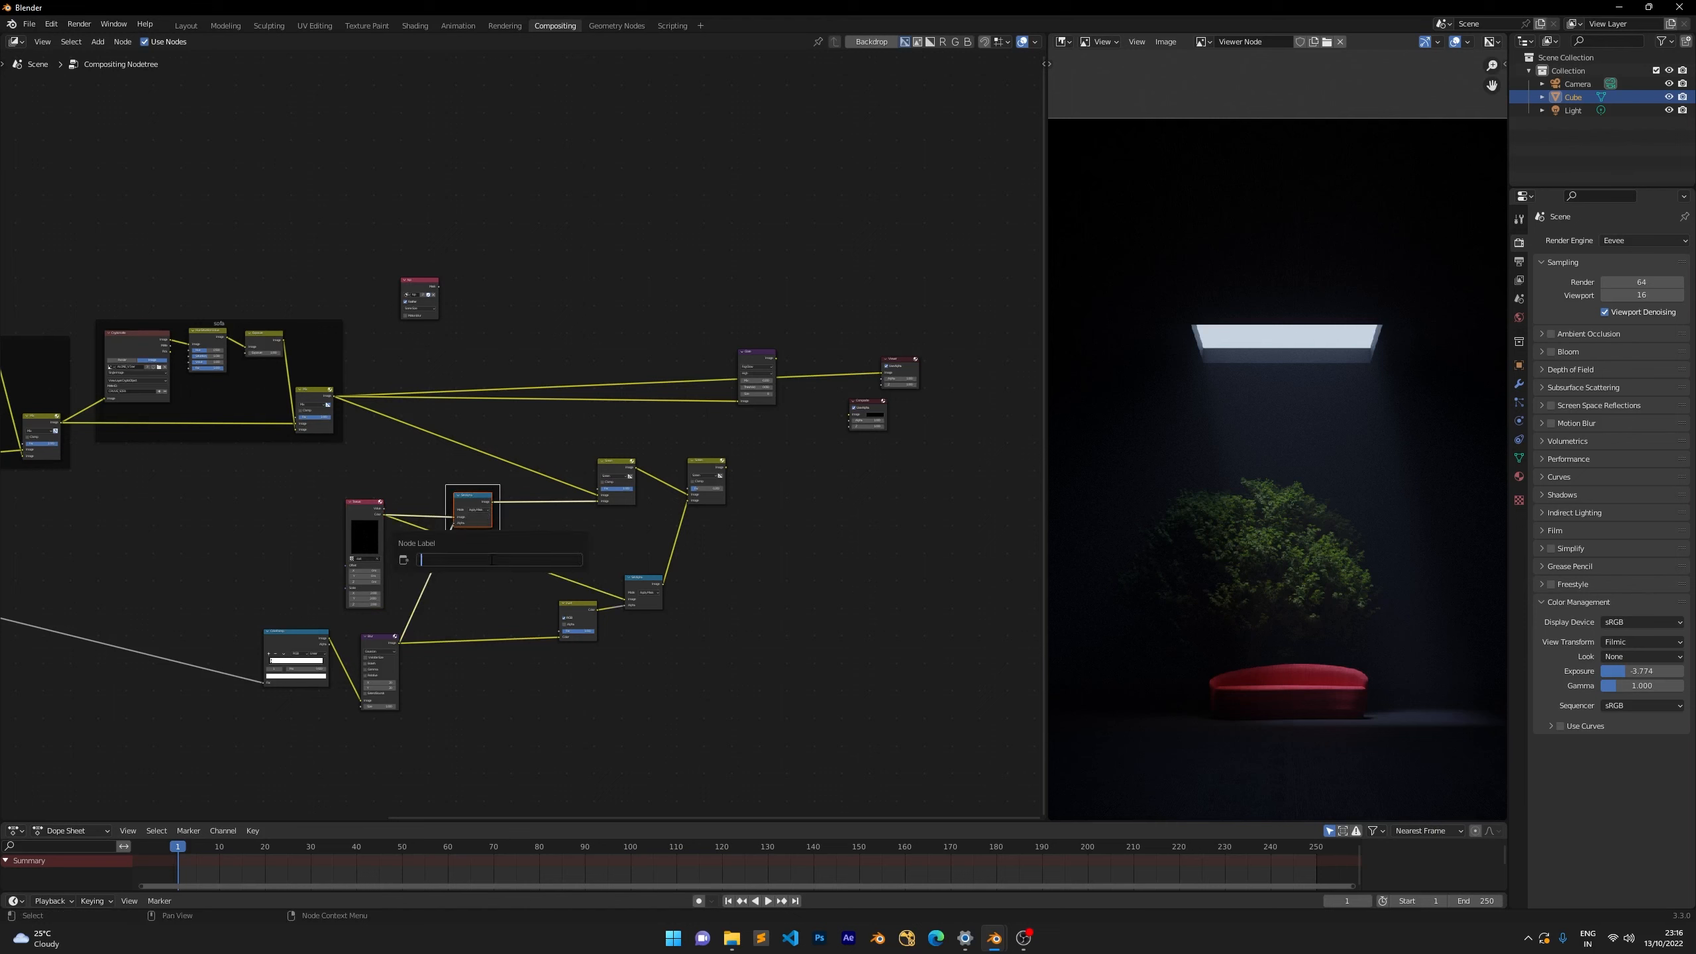
text(inner dust)
key(Return)
Frame the Invert node together with the lower Set Alpha node and label the frame "outer dust".
drag(499, 573, 776, 678)
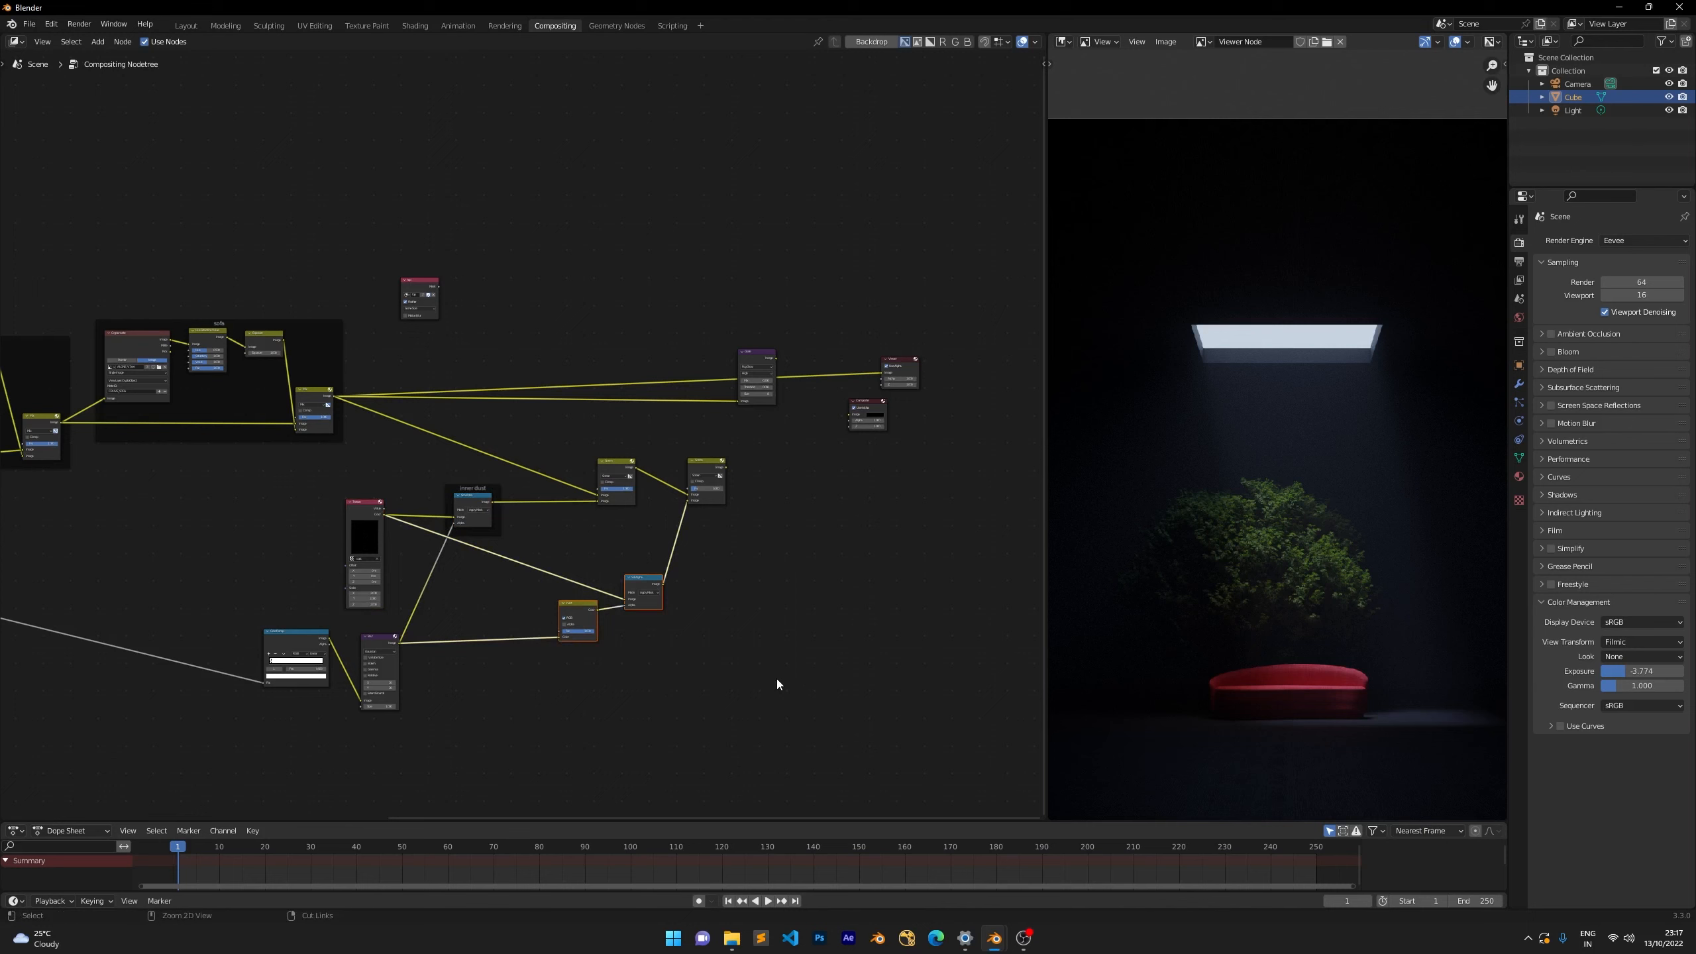
key(ctrl+j)
key(F2)
text(pi)
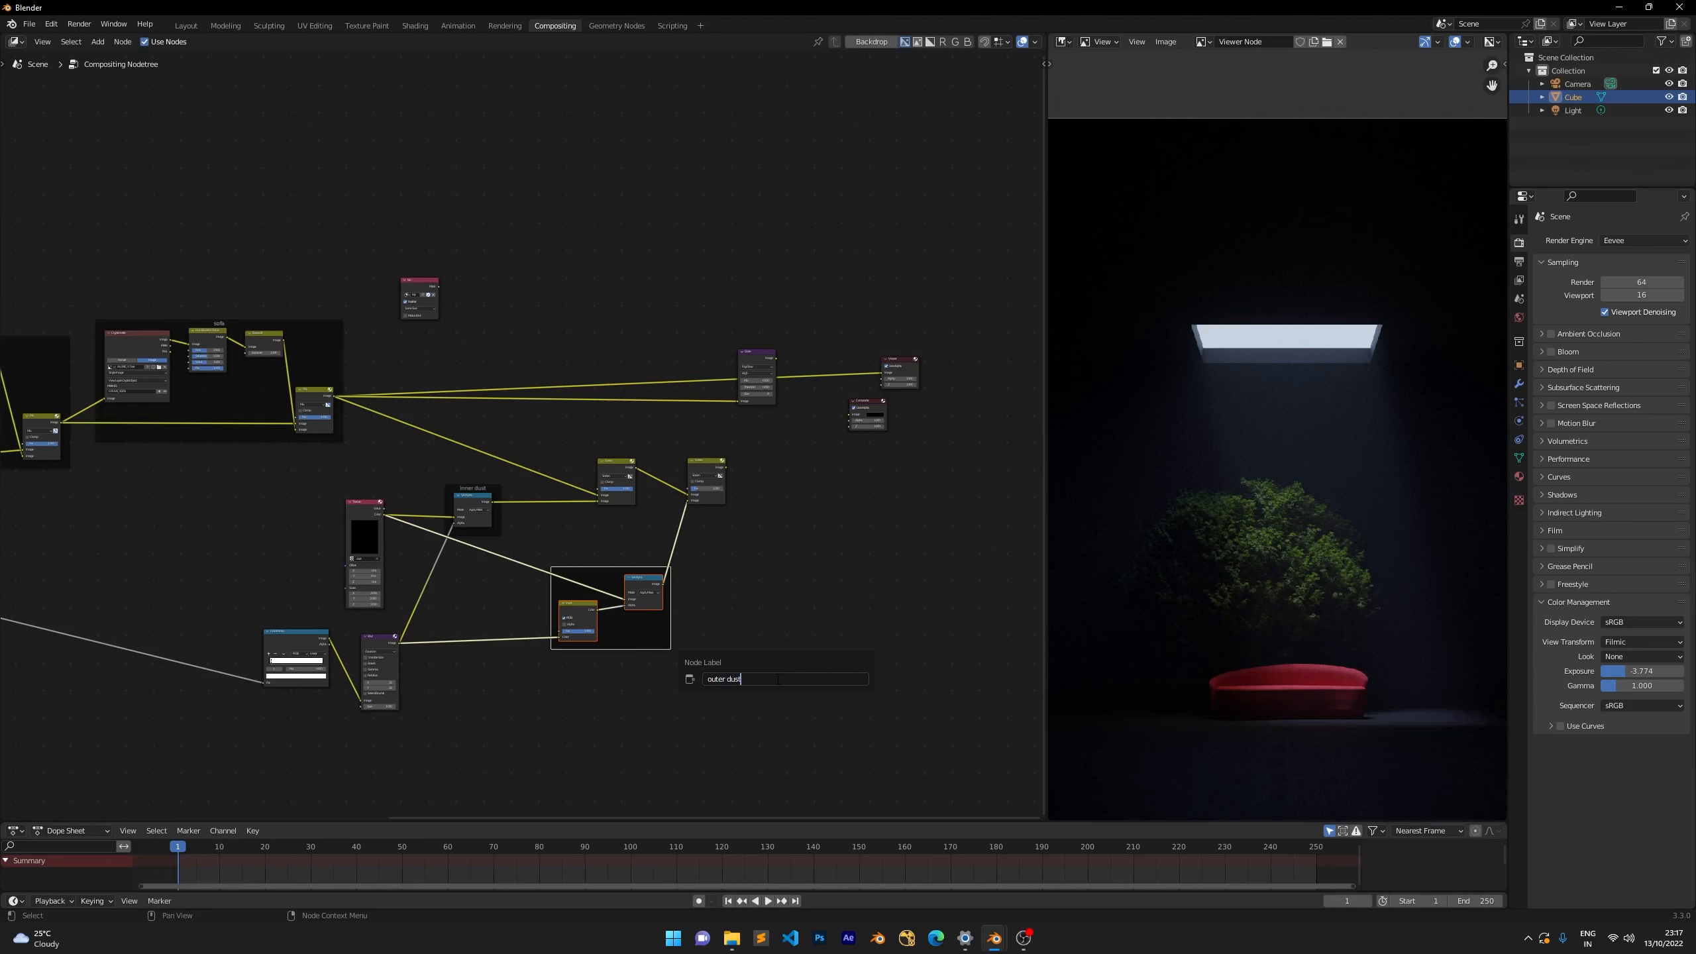
text(ter dust)
key(Return)
Space out the second Screen node and shift the Glare, Viewer and Composite nodes further right to free room in the chain.
scroll(776, 679, up, 2)
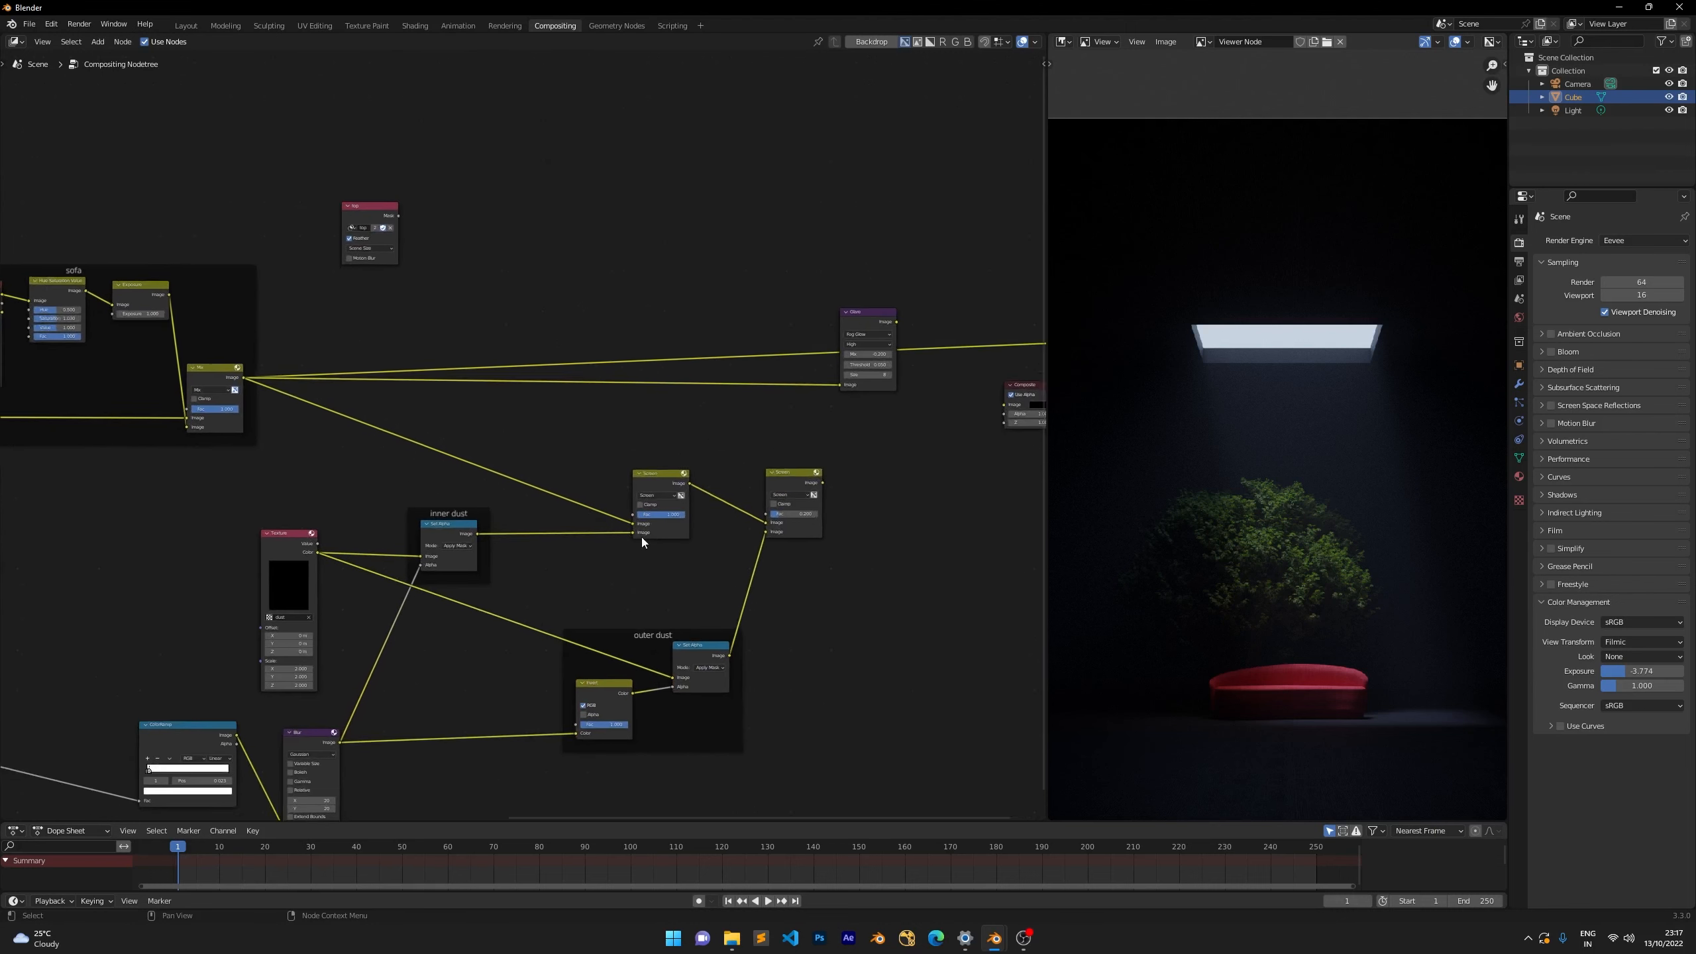
middle_drag(641, 537, 525, 506)
drag(677, 446, 750, 447)
click(644, 432)
middle_drag(715, 406, 588, 396)
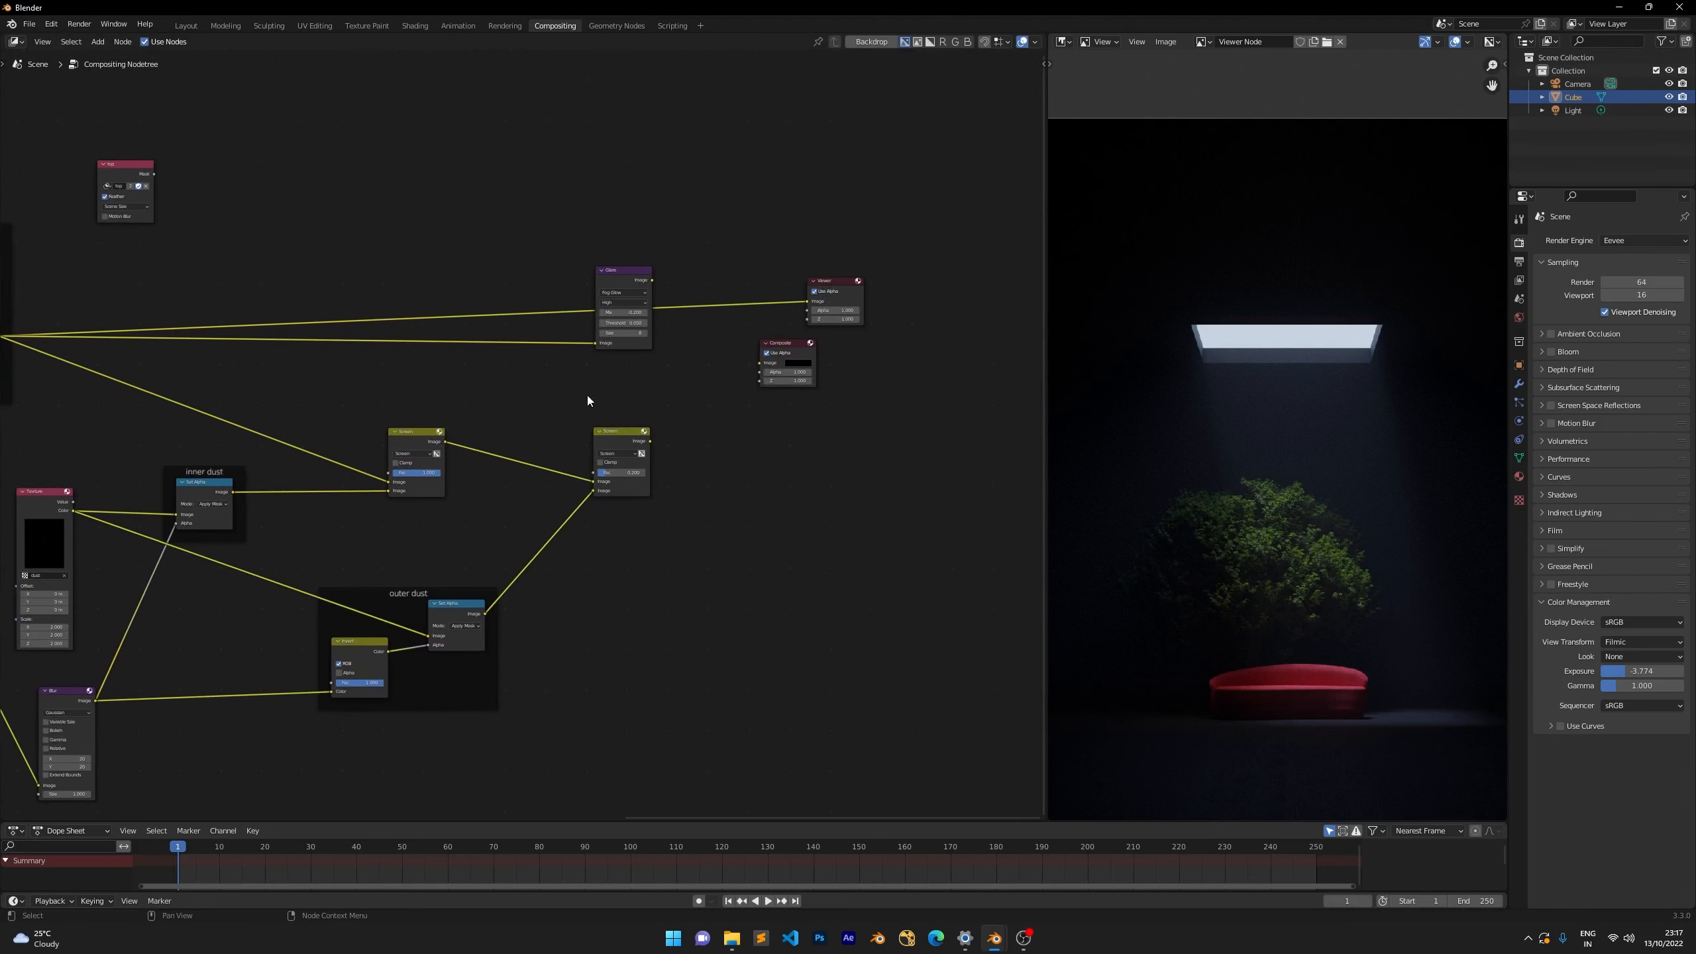
scroll(587, 400, down, 1)
drag(846, 259, 578, 418)
key(g)
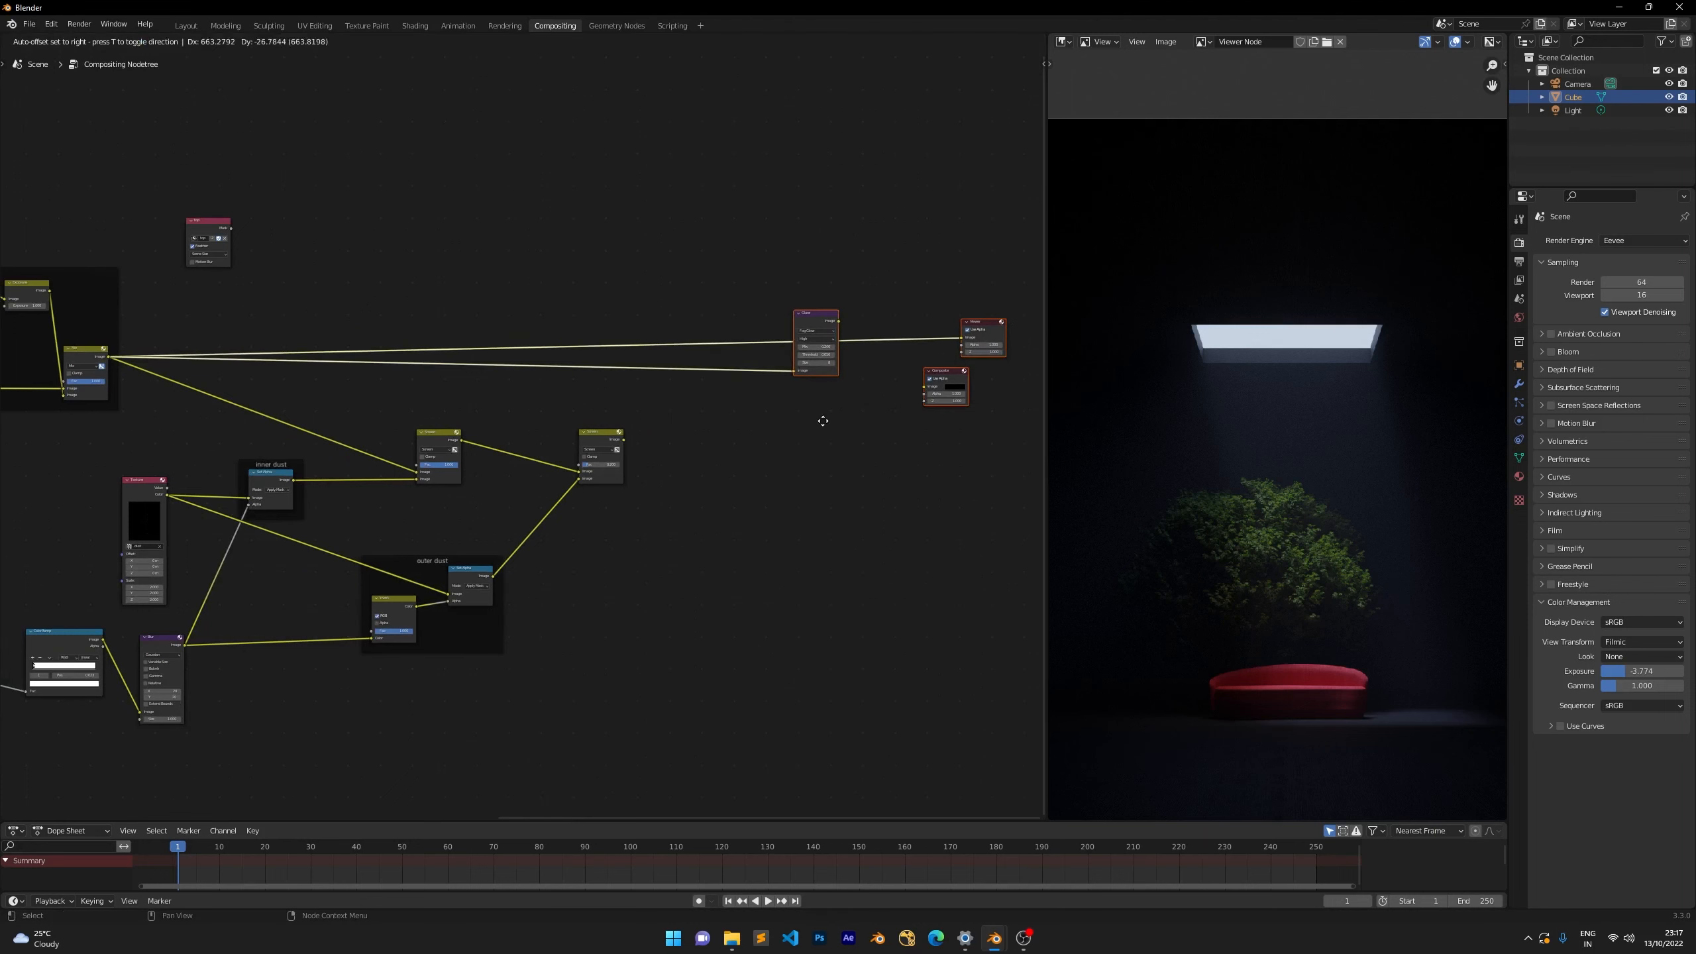
click(822, 421)
click(703, 378)
drag(812, 320, 788, 347)
scroll(651, 403, up, 1)
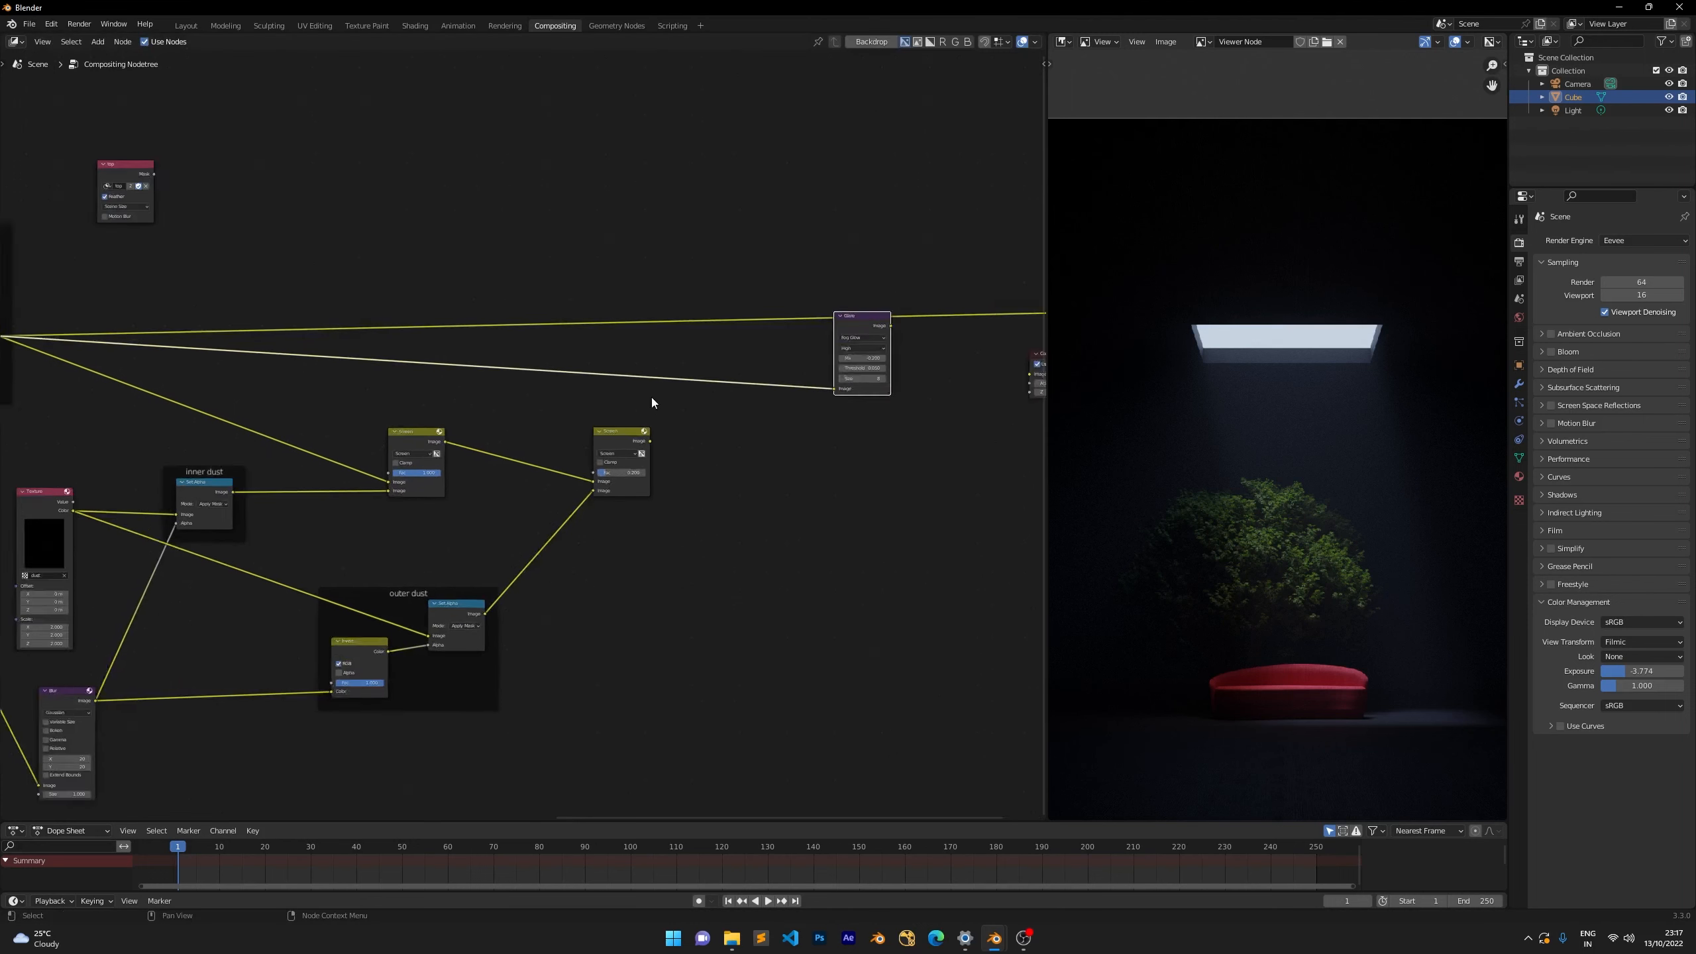
Nudge the top mask node slightly down and right, closer to the main node chain.
scroll(652, 400, up, 2)
middle_drag(433, 345, 693, 375)
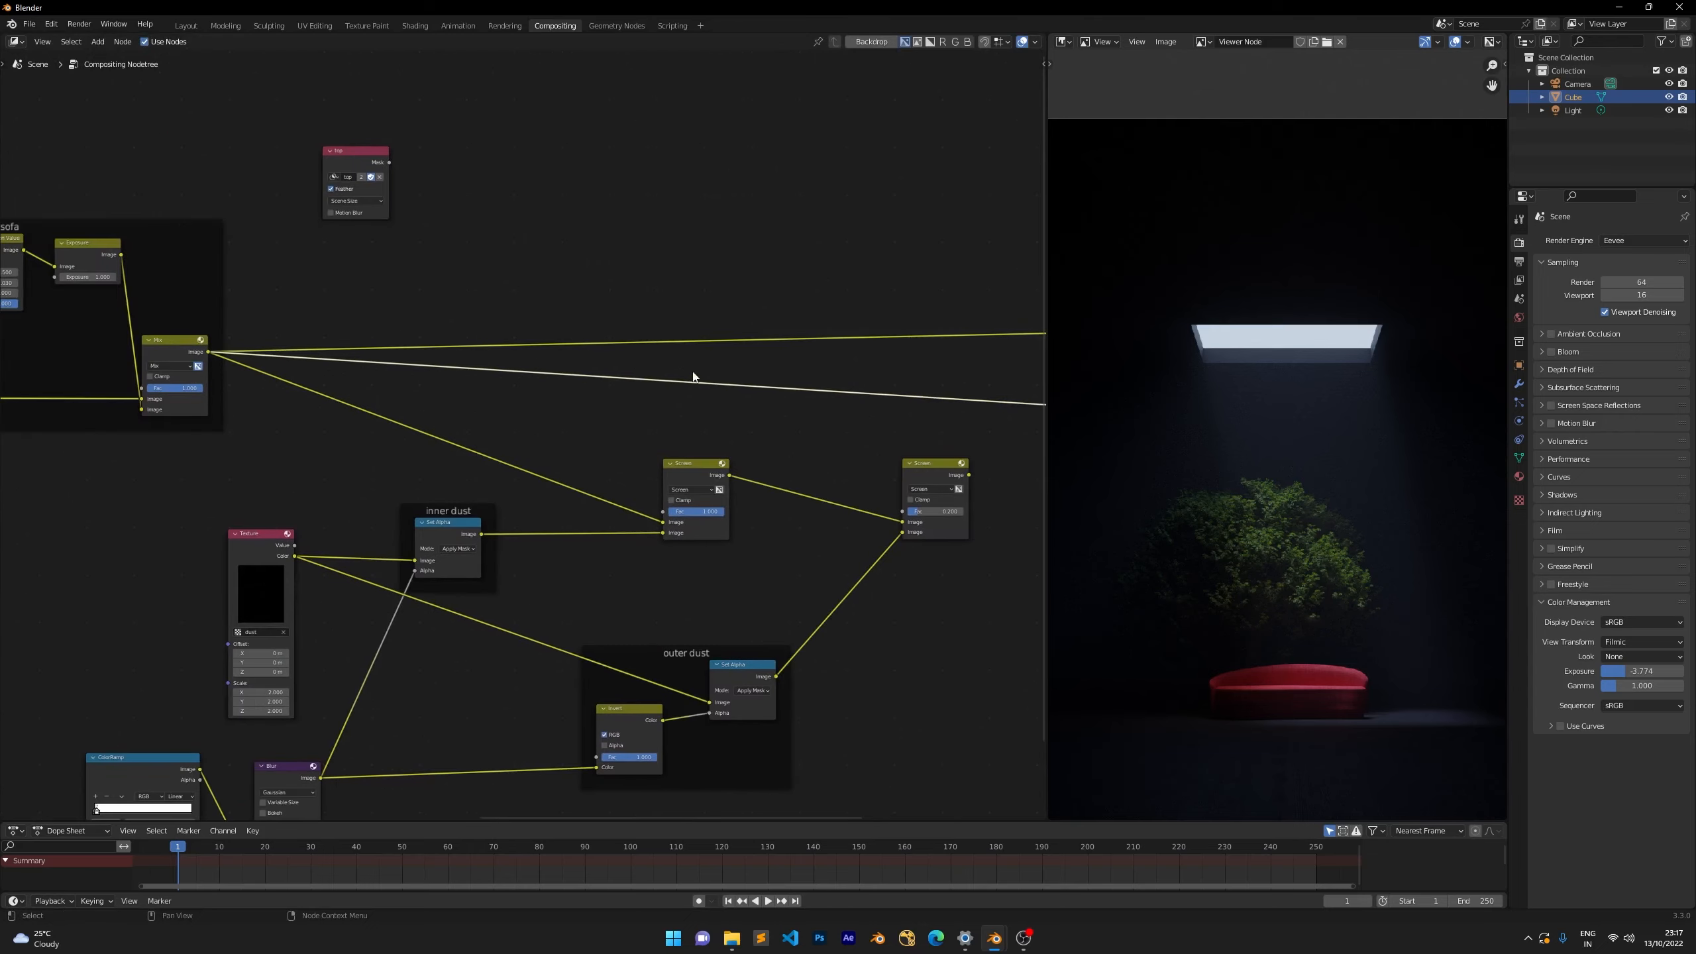
middle_drag(850, 454, 506, 394)
middle_drag(227, 208, 529, 296)
scroll(448, 240, up, 3)
middle_drag(448, 242, 684, 334)
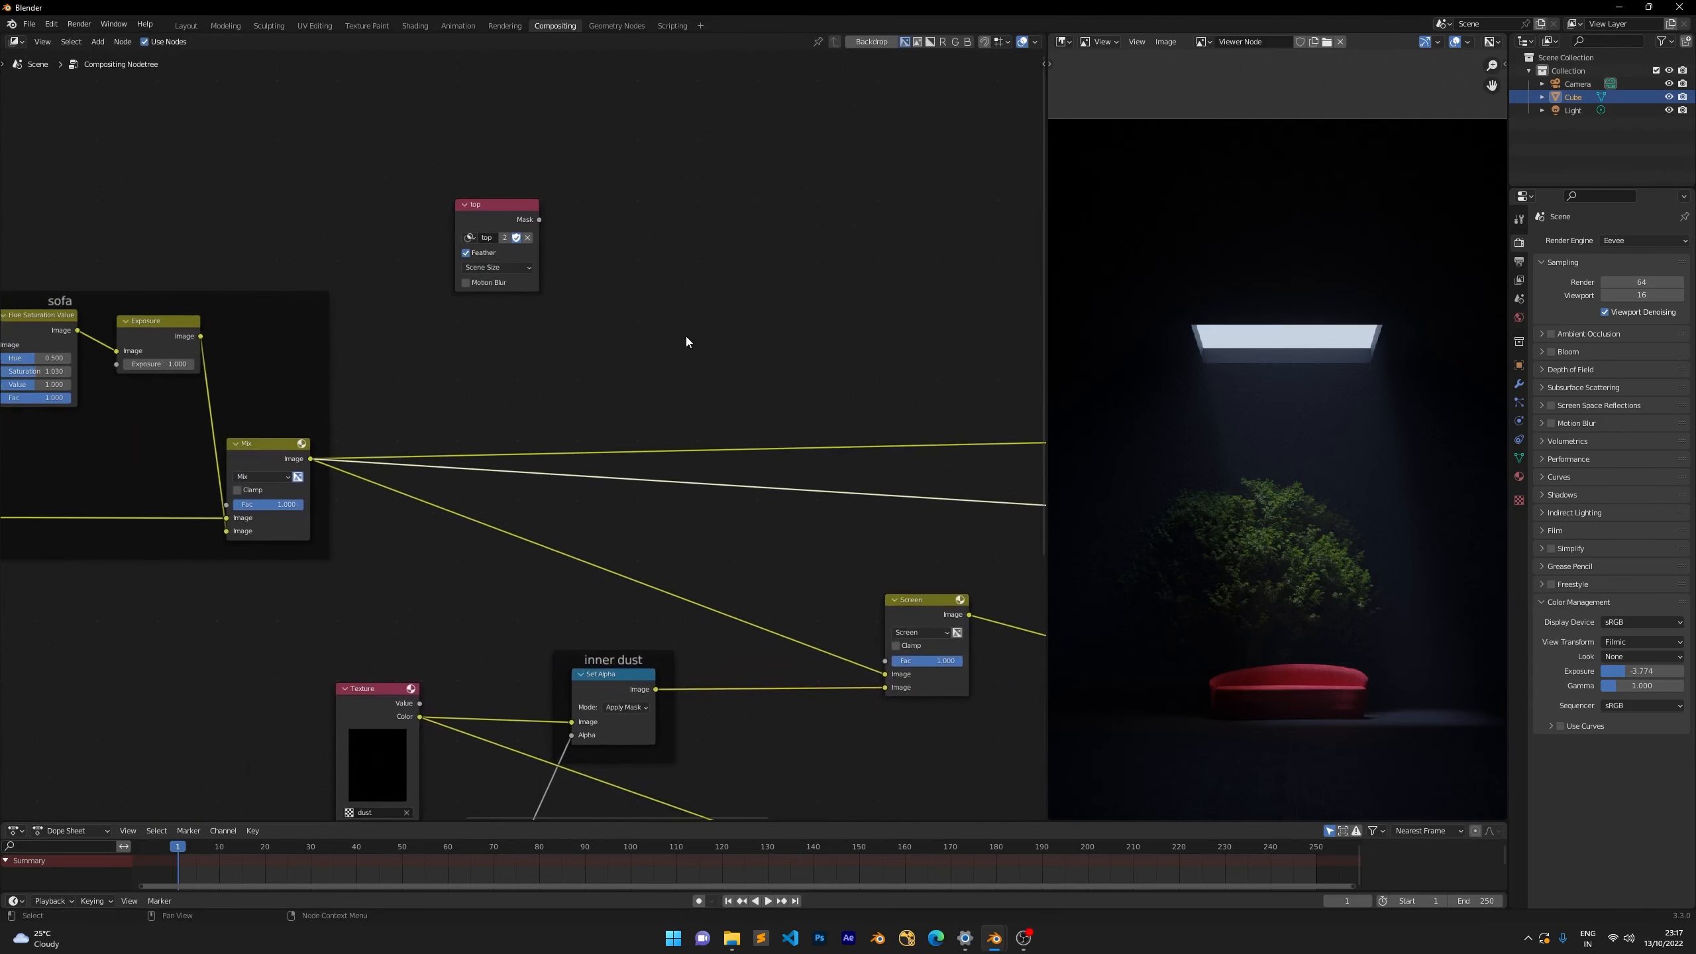
scroll(574, 351, down, 2)
middle_drag(559, 354, 333, 321)
scroll(296, 455, up, 2)
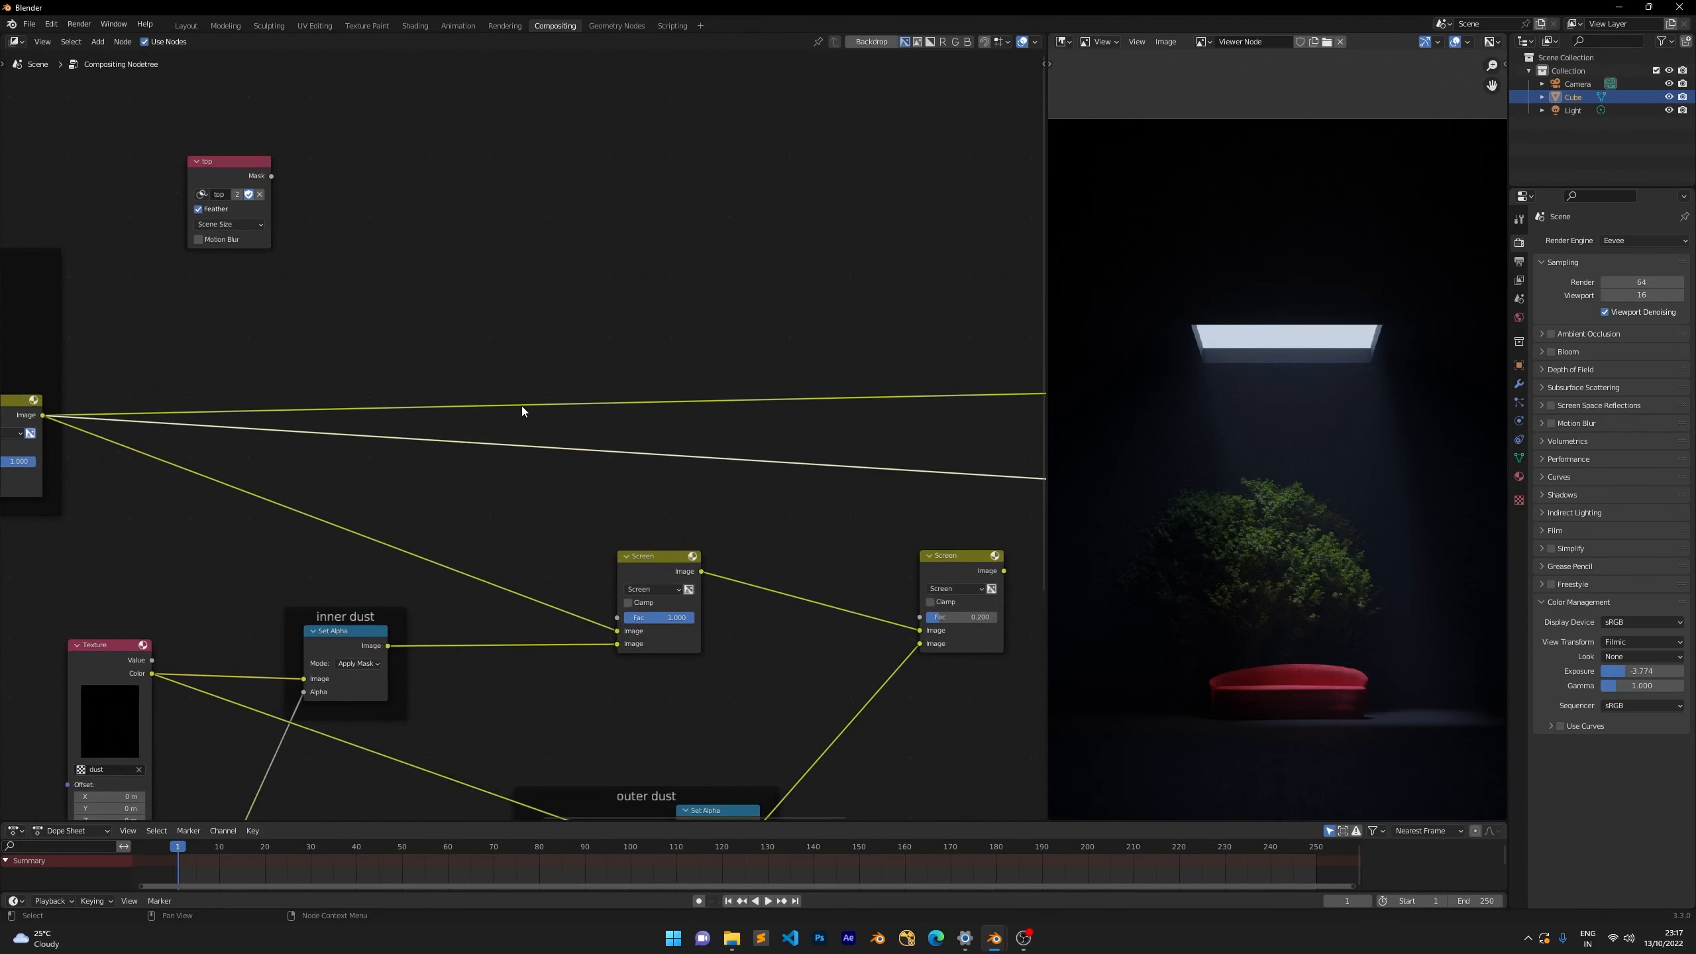
drag(205, 160, 259, 200)
scroll(564, 199, down, 5)
middle_drag(877, 356, 506, 370)
scroll(506, 375, up, 3)
middle_drag(496, 463, 760, 376)
scroll(627, 330, down, 4)
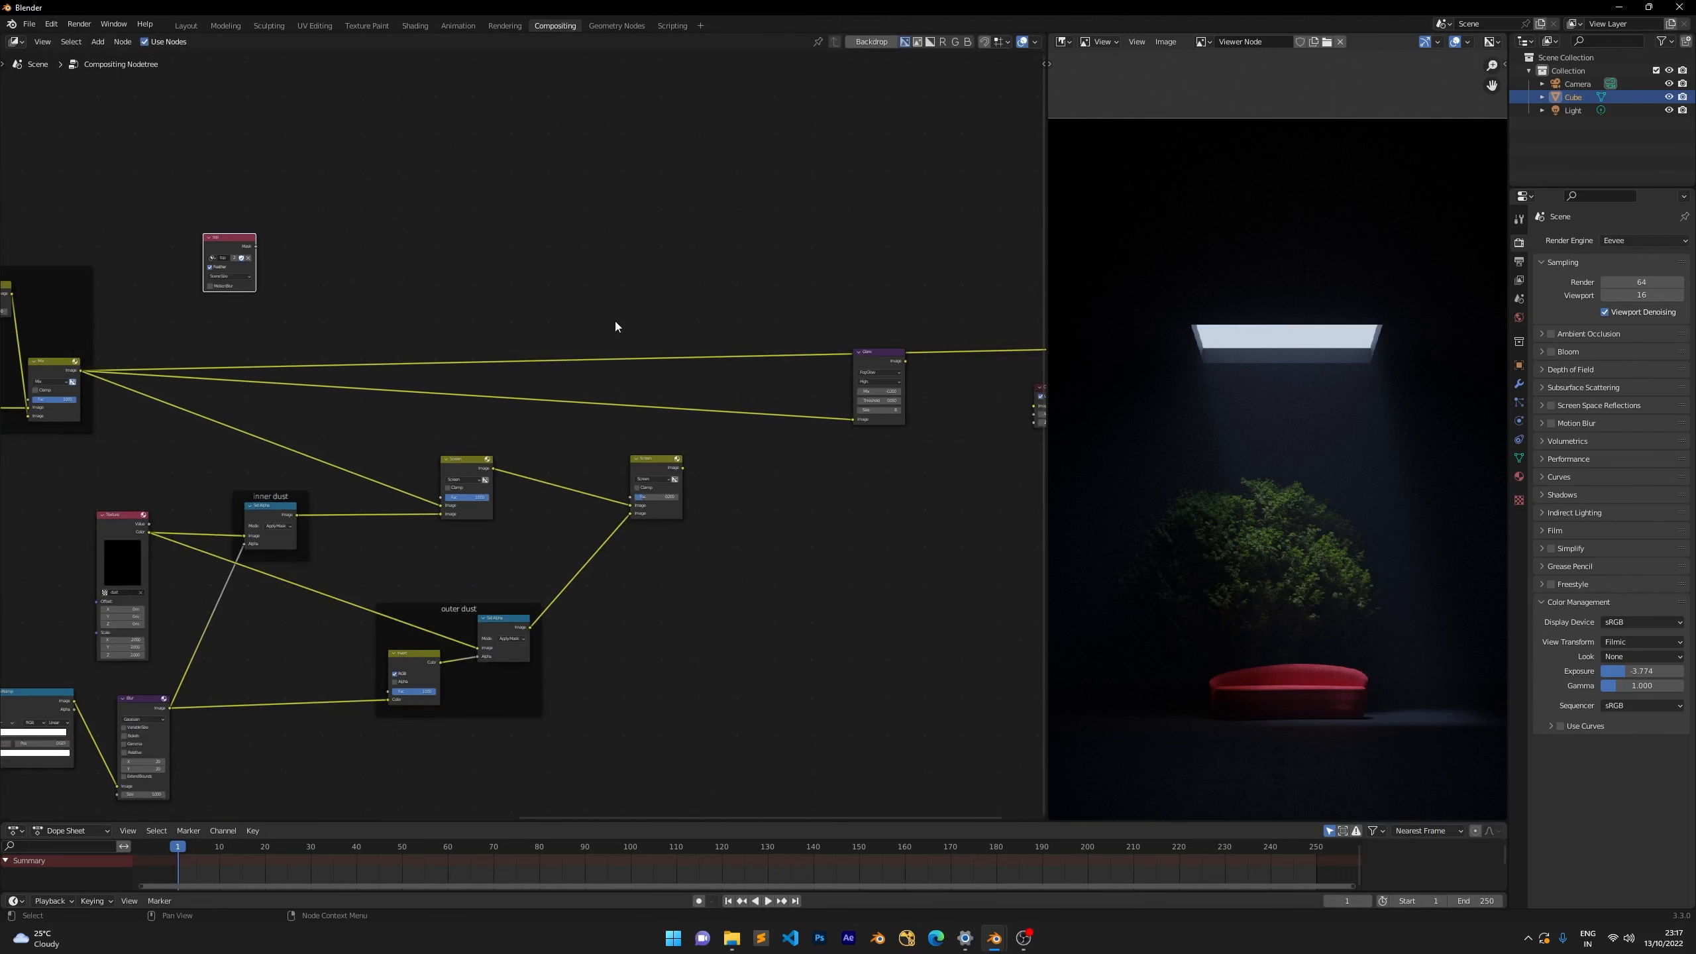
Add a Set Alpha node fed by the sofa frame's Mix output and place it beside the top mask node.
middle_drag(615, 323, 775, 315)
scroll(668, 324, up, 3)
drag(164, 343, 759, 189)
text(sep)
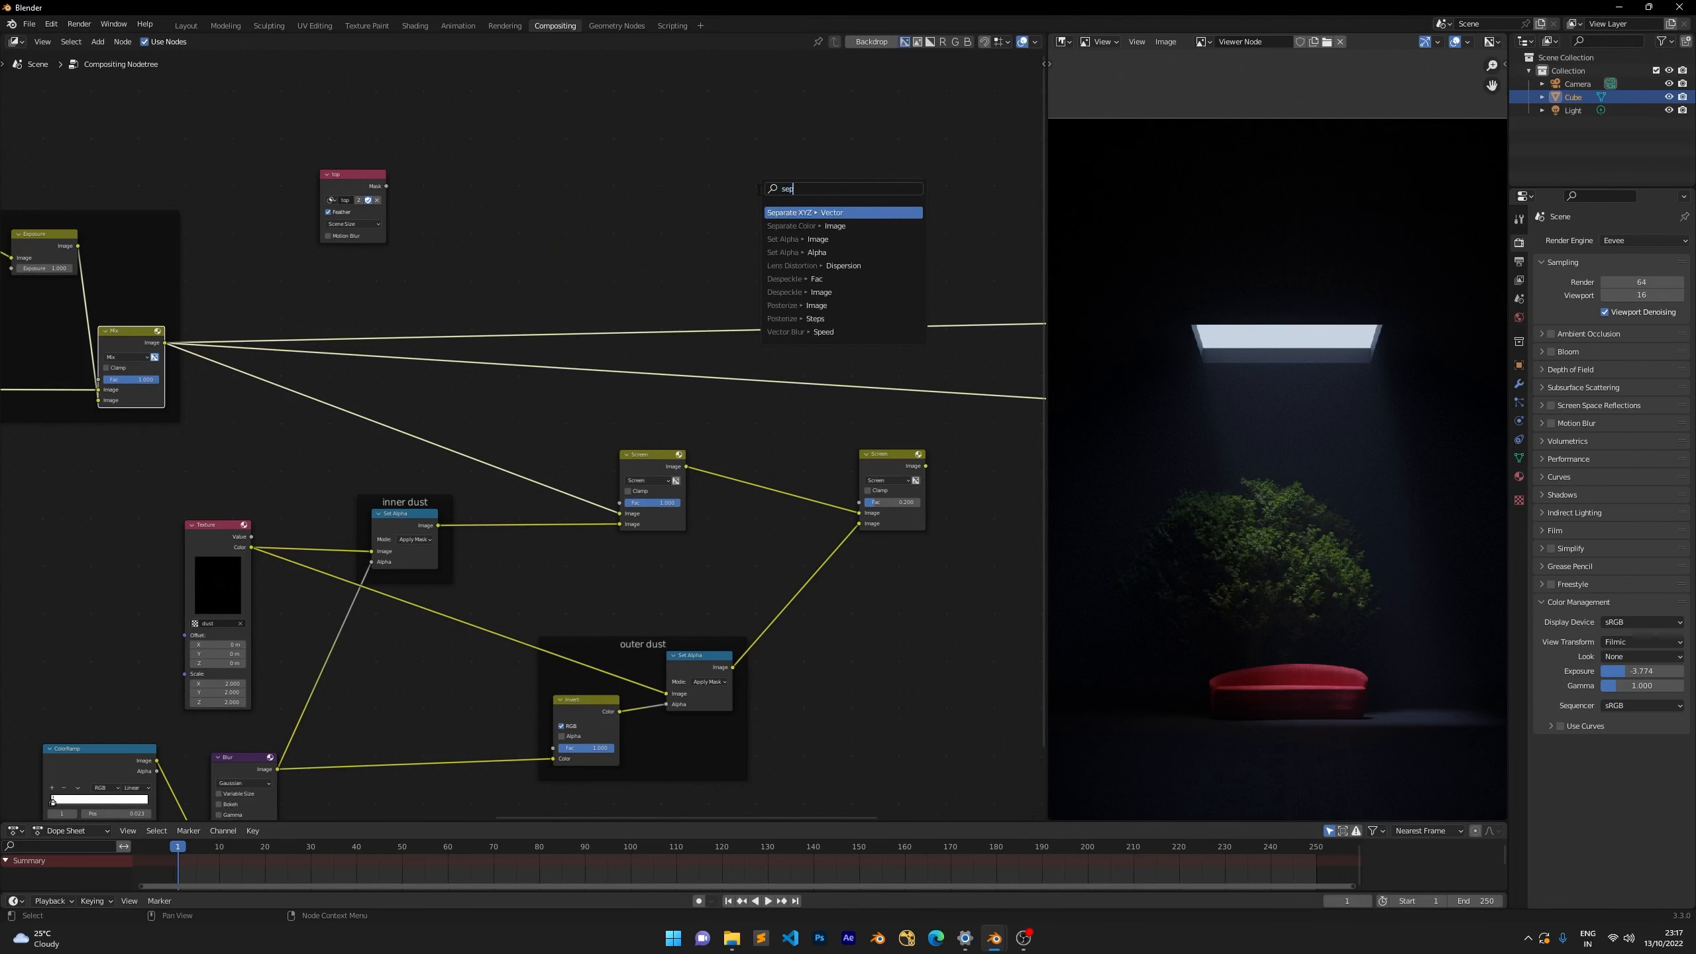
key(Down)
key(Down)
key(Return)
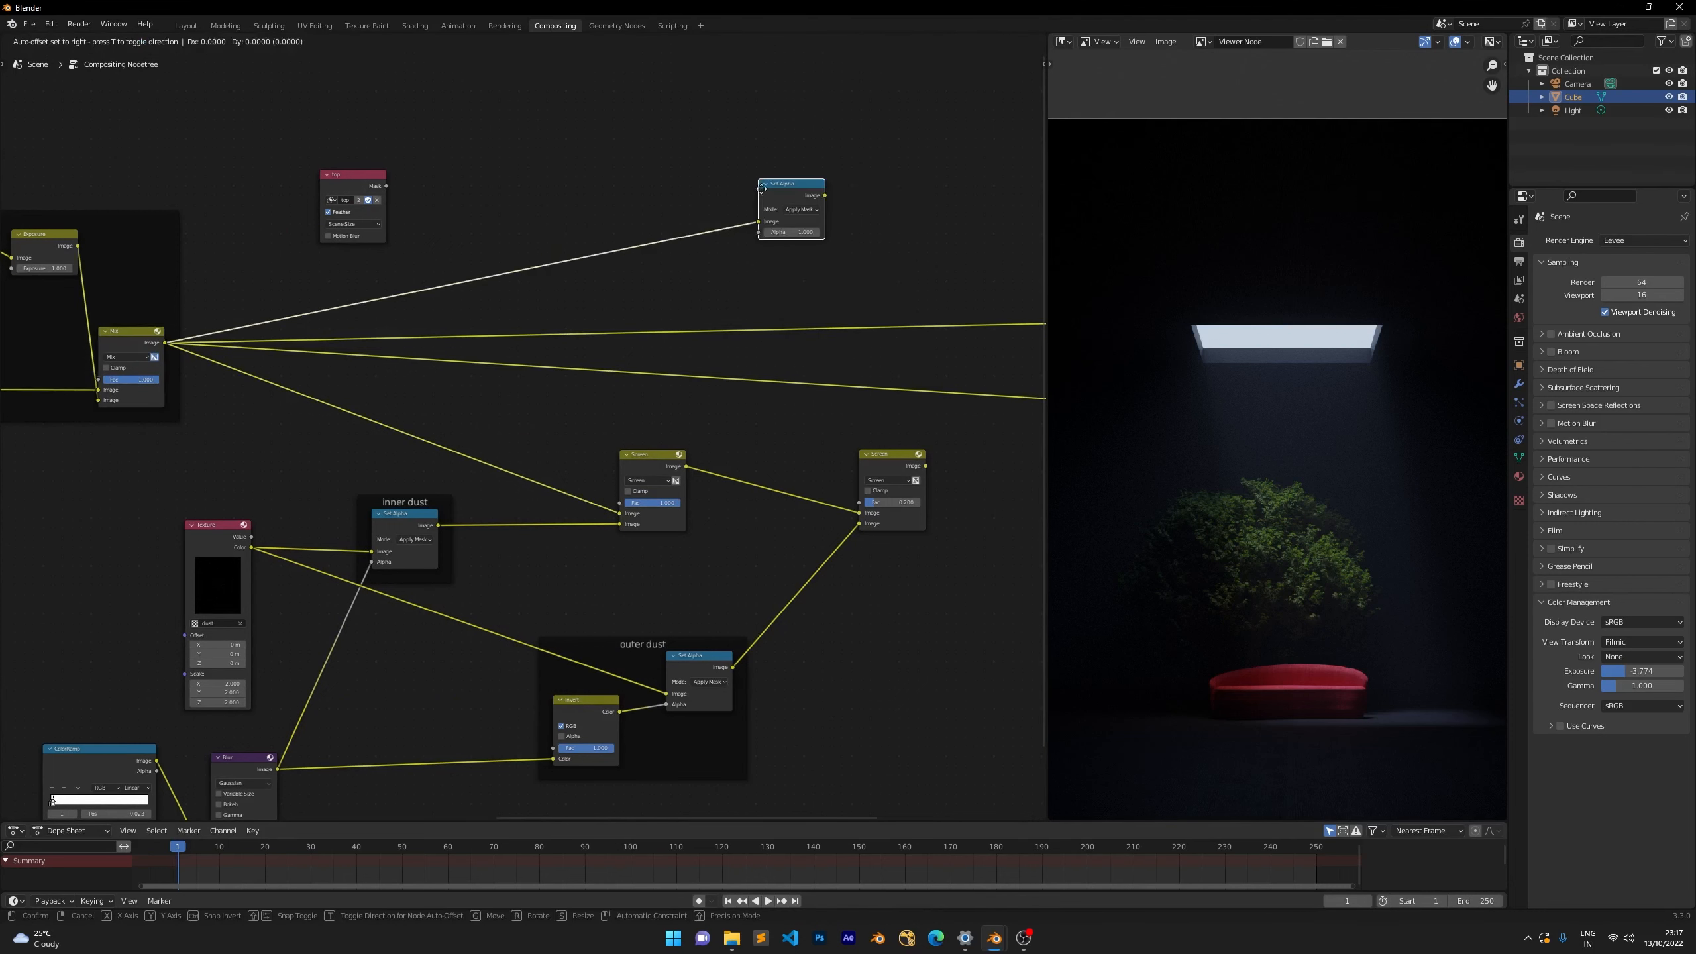
click(581, 264)
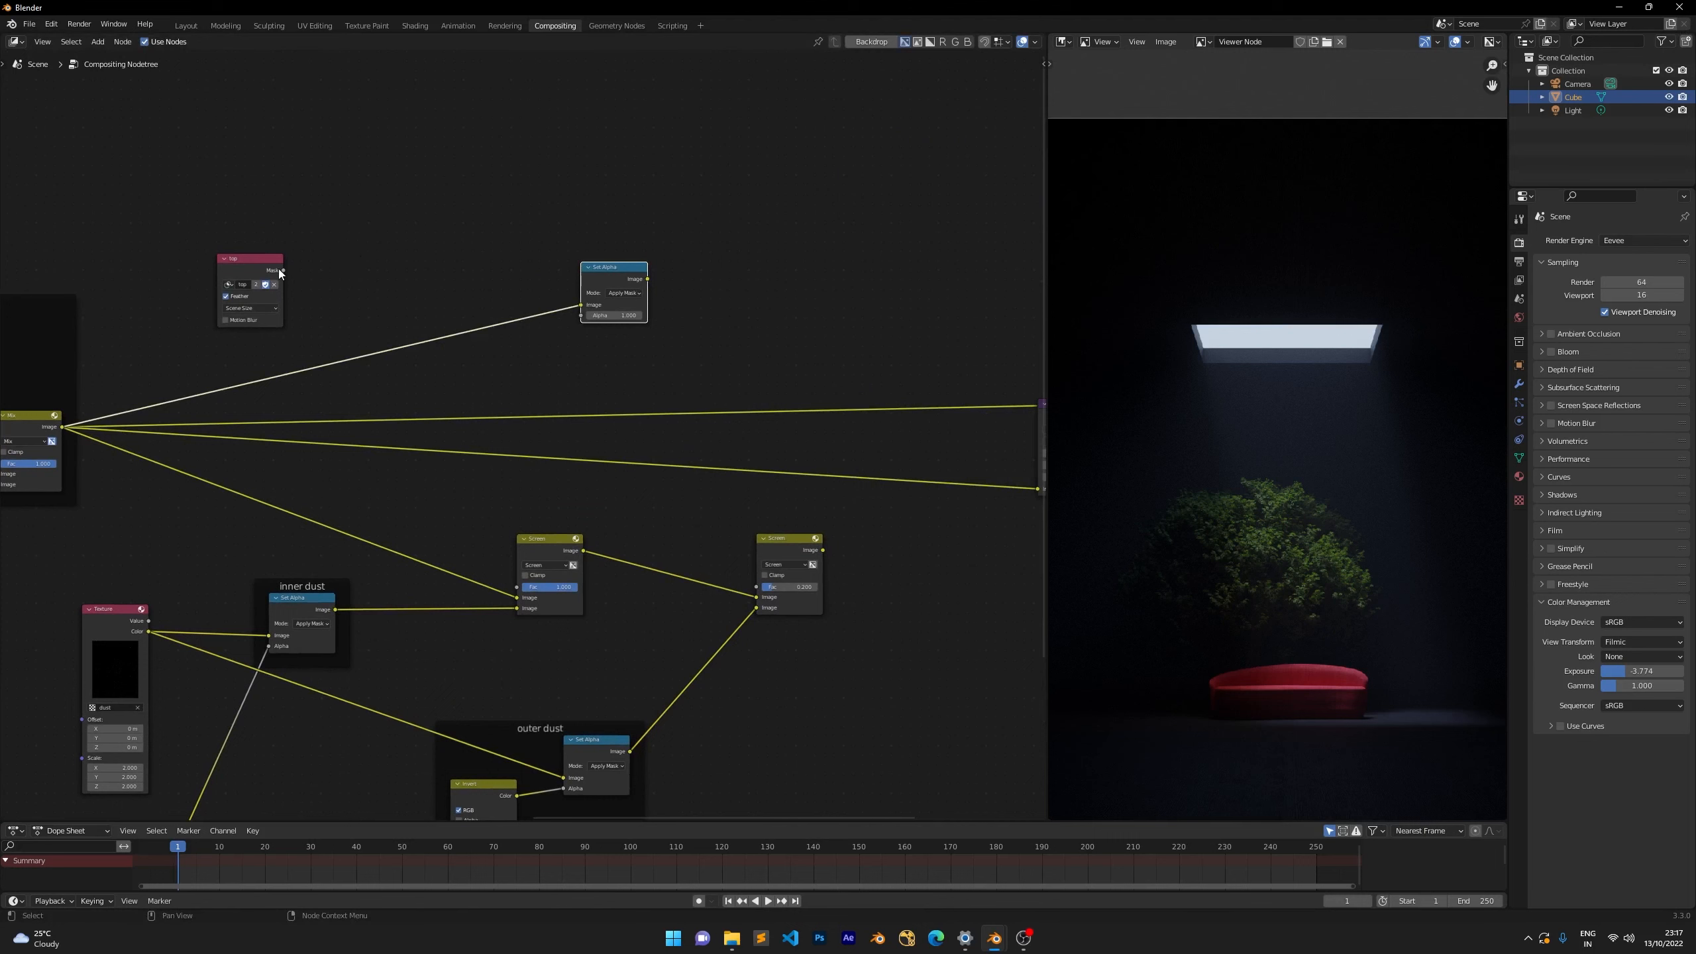
Move the top mask node near the new Set Alpha, connect its Mask output to Alpha and preview the masked result.
drag(252, 262, 492, 223)
scroll(537, 207, up, 2)
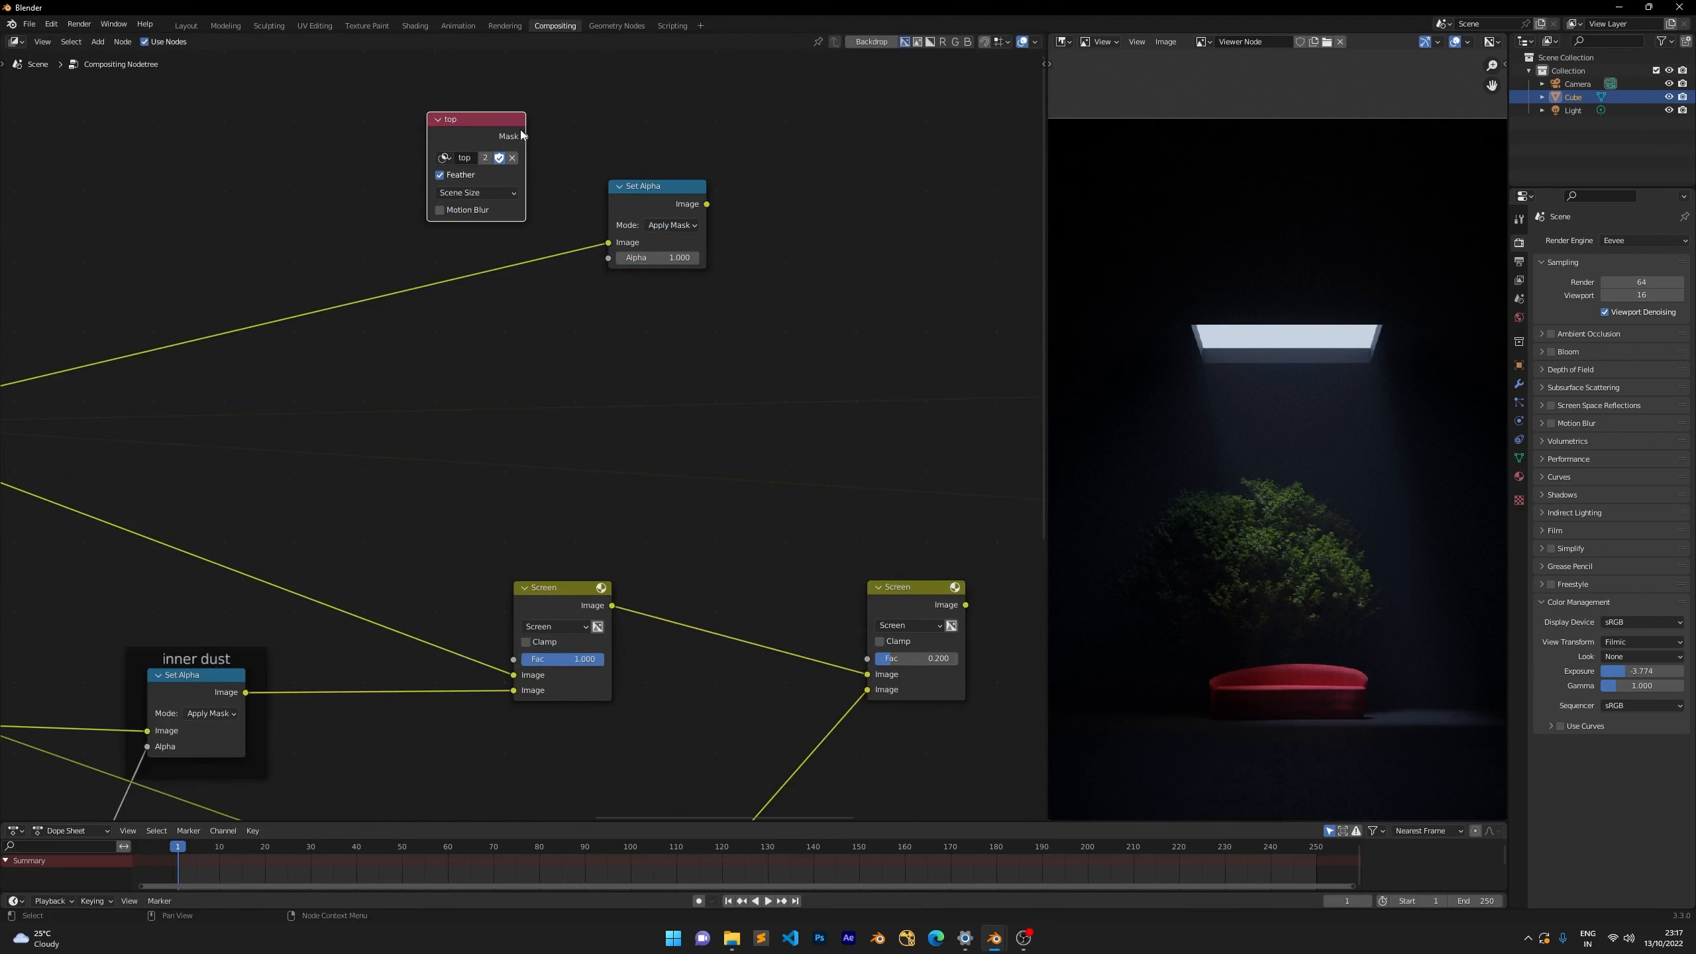
drag(521, 135, 615, 207)
ctrl+shift+click(657, 194)
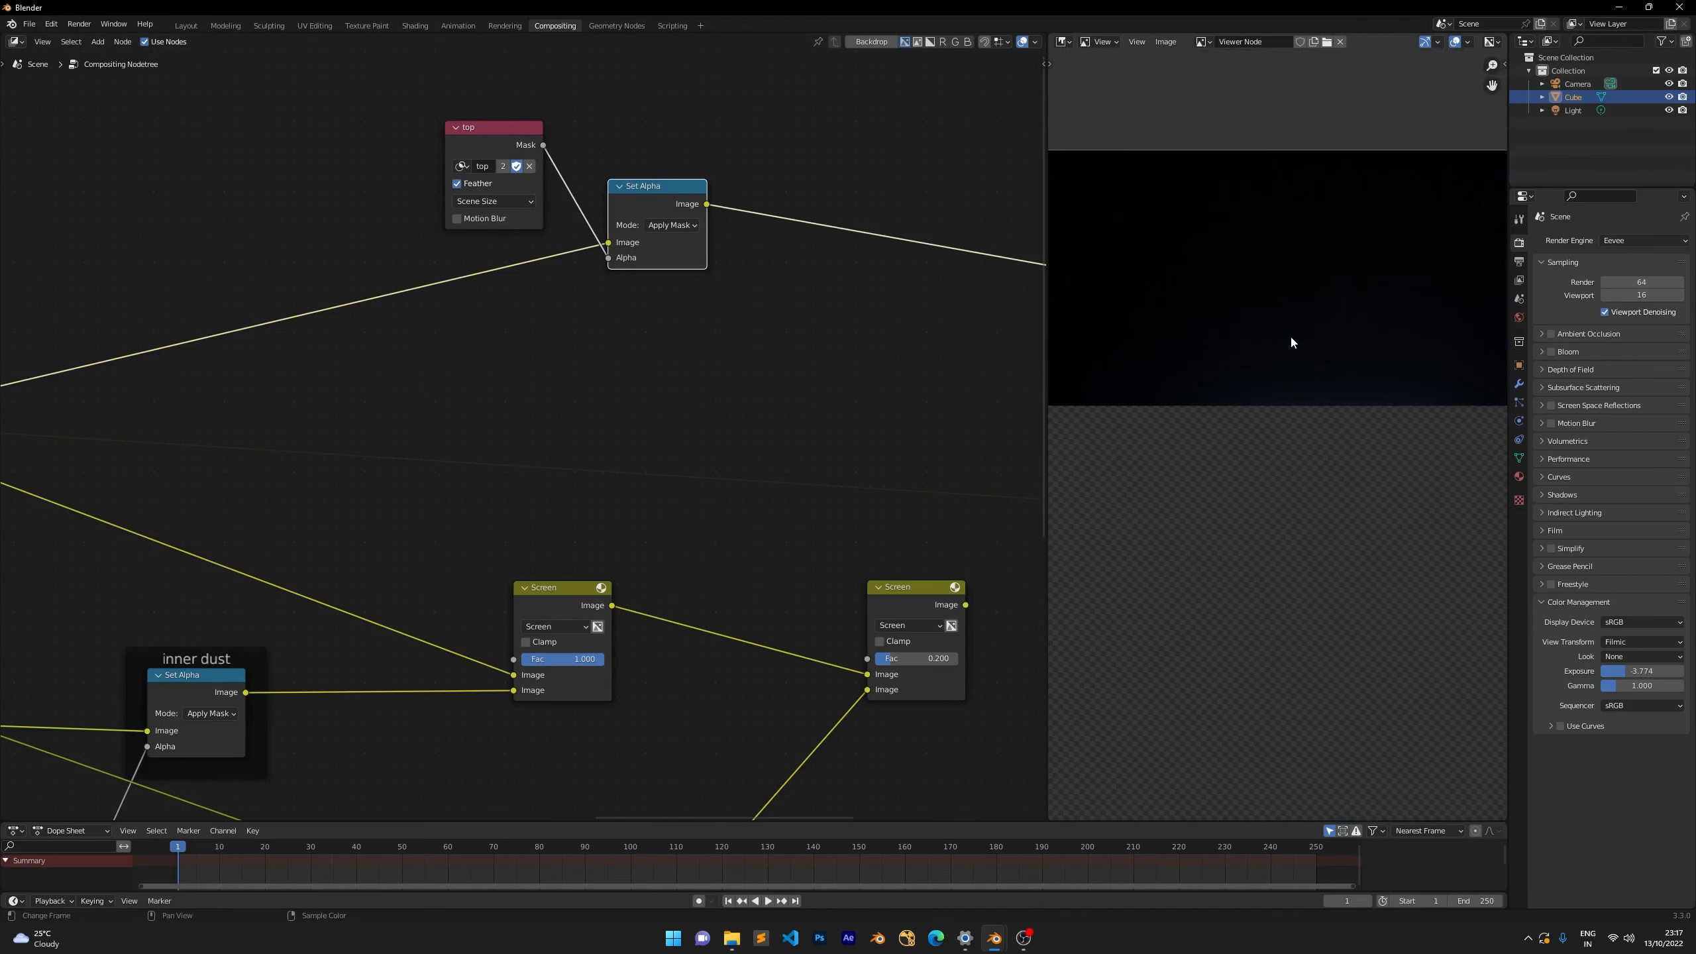
scroll(1291, 342, down, 2)
scroll(448, 206, down, 1)
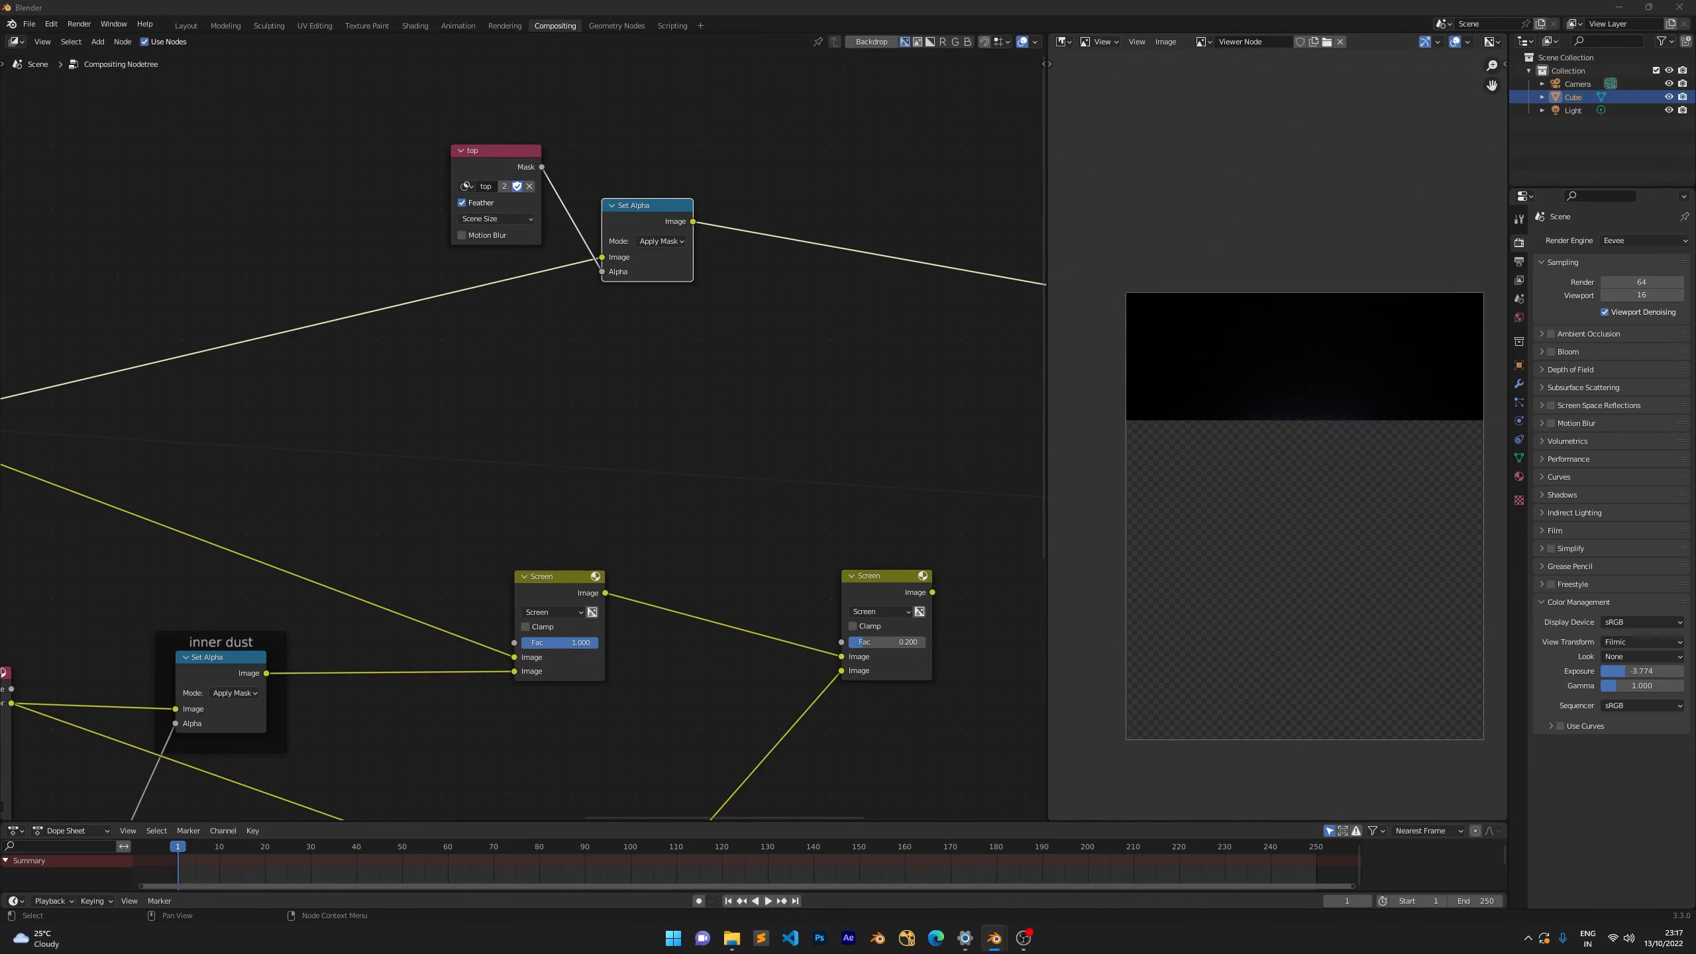
Insert a Blur node on the link between the top mask and the Set Alpha's Alpha input.
scroll(524, 374, up, 5)
middle_drag(525, 207, 570, 402)
drag(566, 384, 241, 342)
key(shift+a)
click(477, 195)
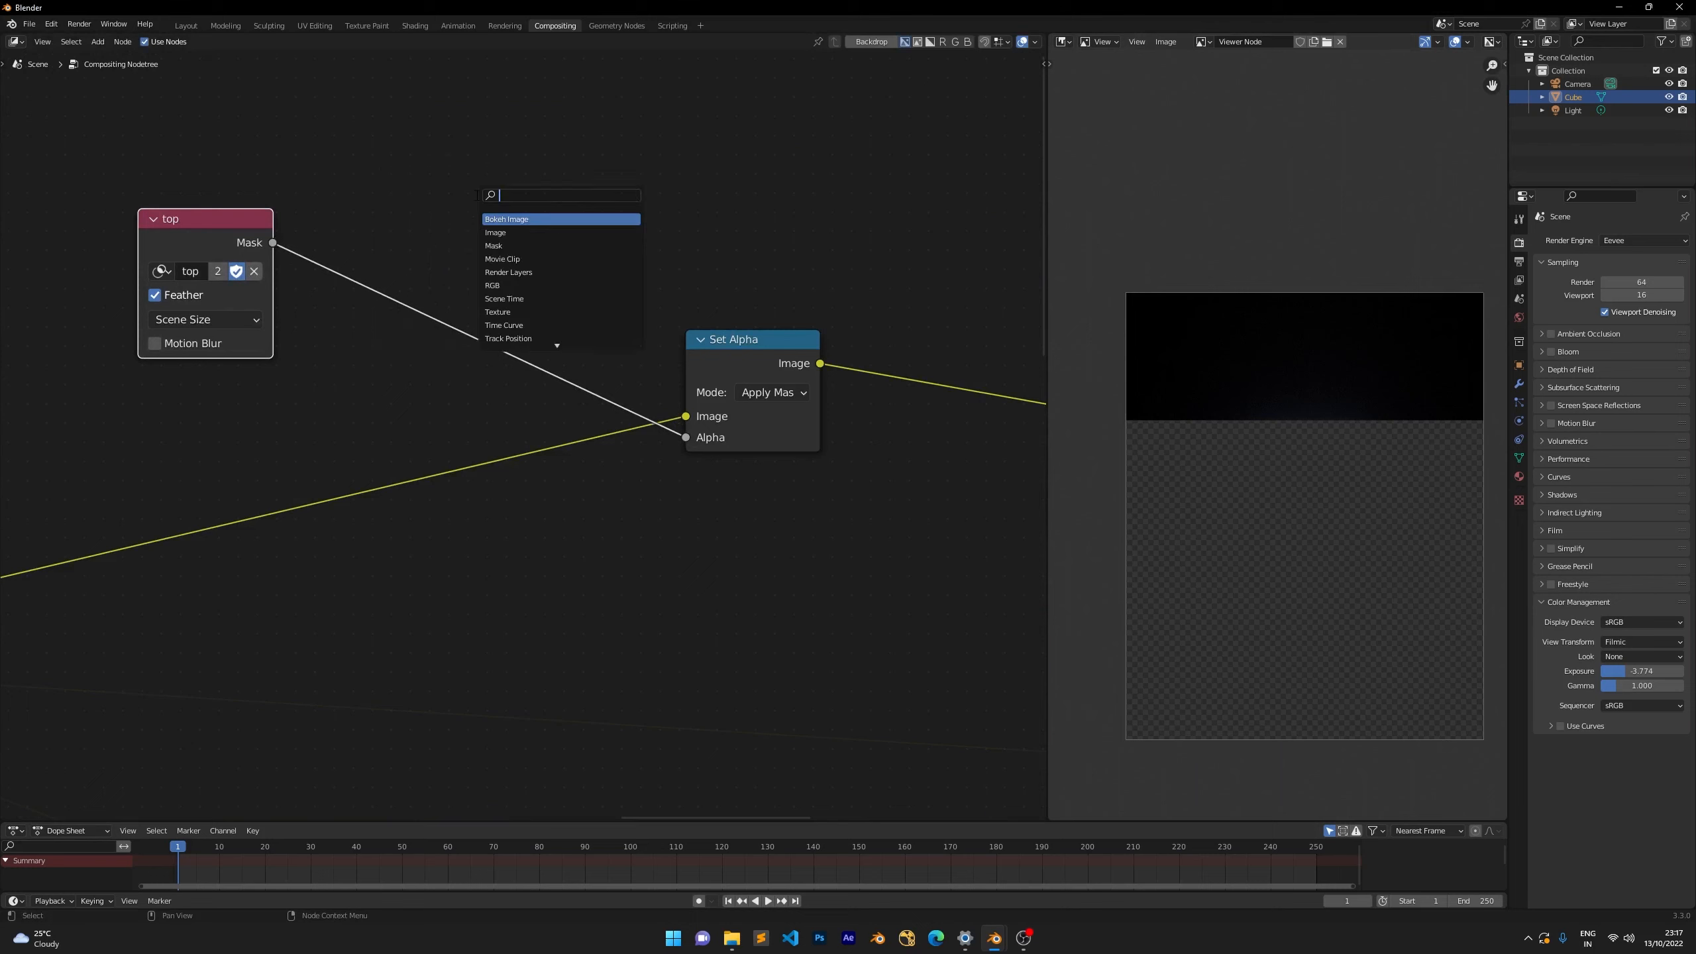
text(g)
key(BackSpace)
text(blu)
key(Return)
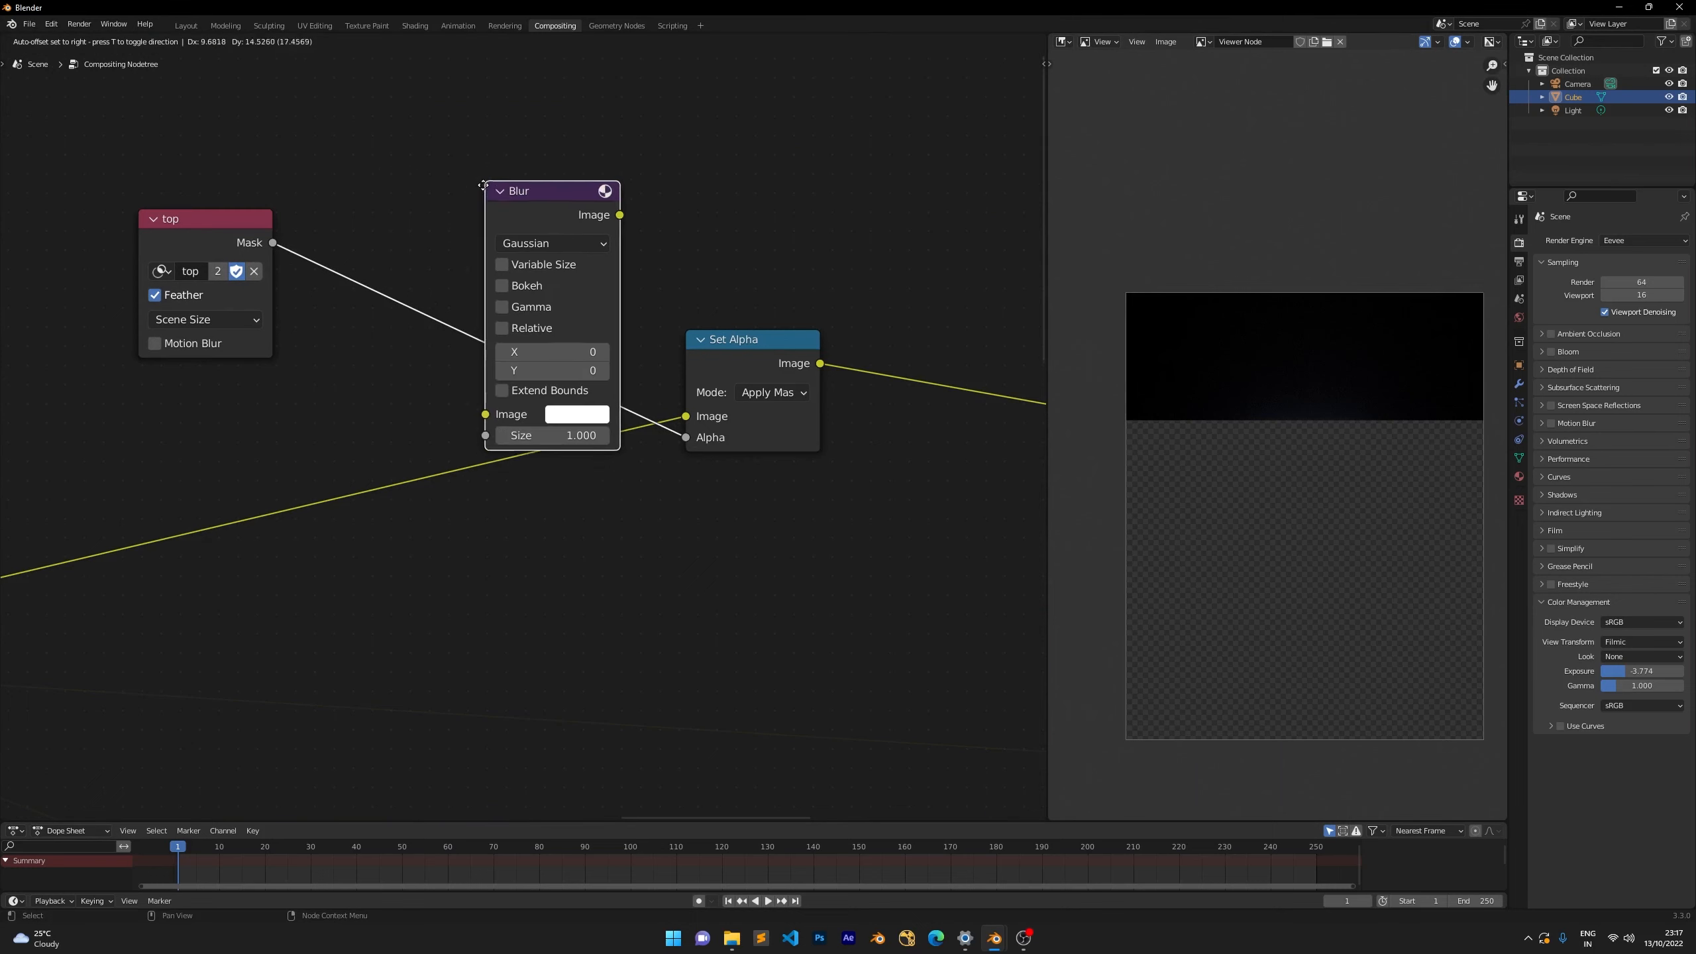
click(391, 164)
Set the mask Blur to 100 in X and Y, check the softened mask edge in the viewer and mute the Blur node.
click(413, 313)
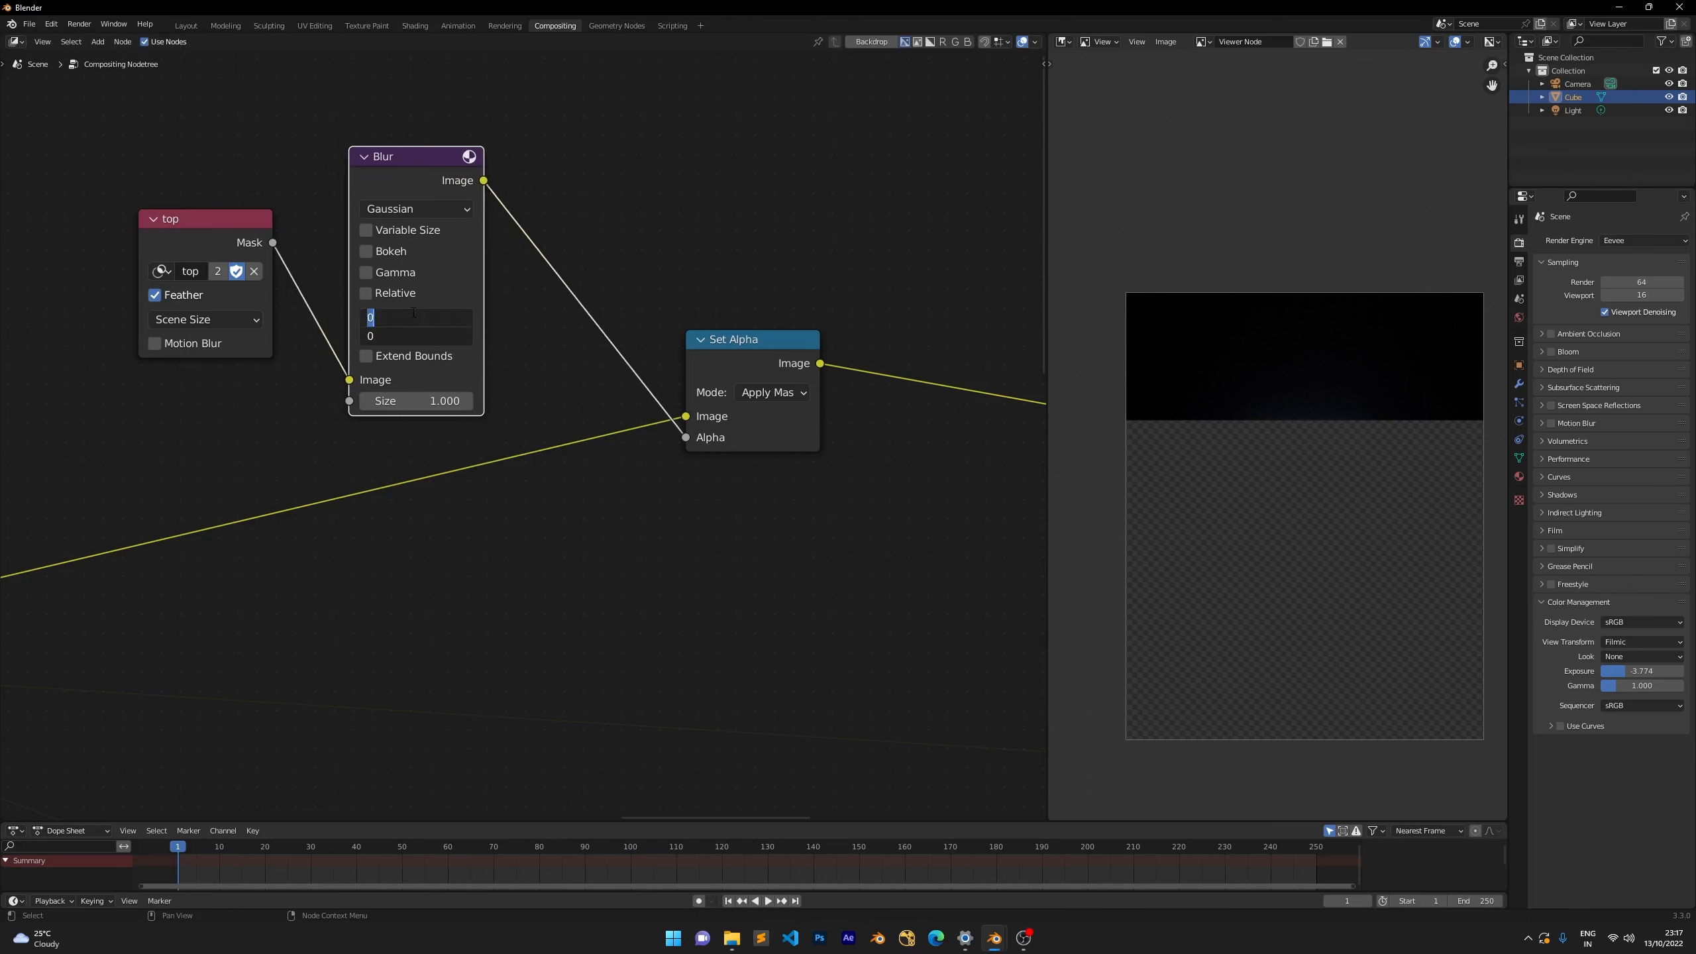
text(100)
key(Return)
scroll(1247, 402, up, 3)
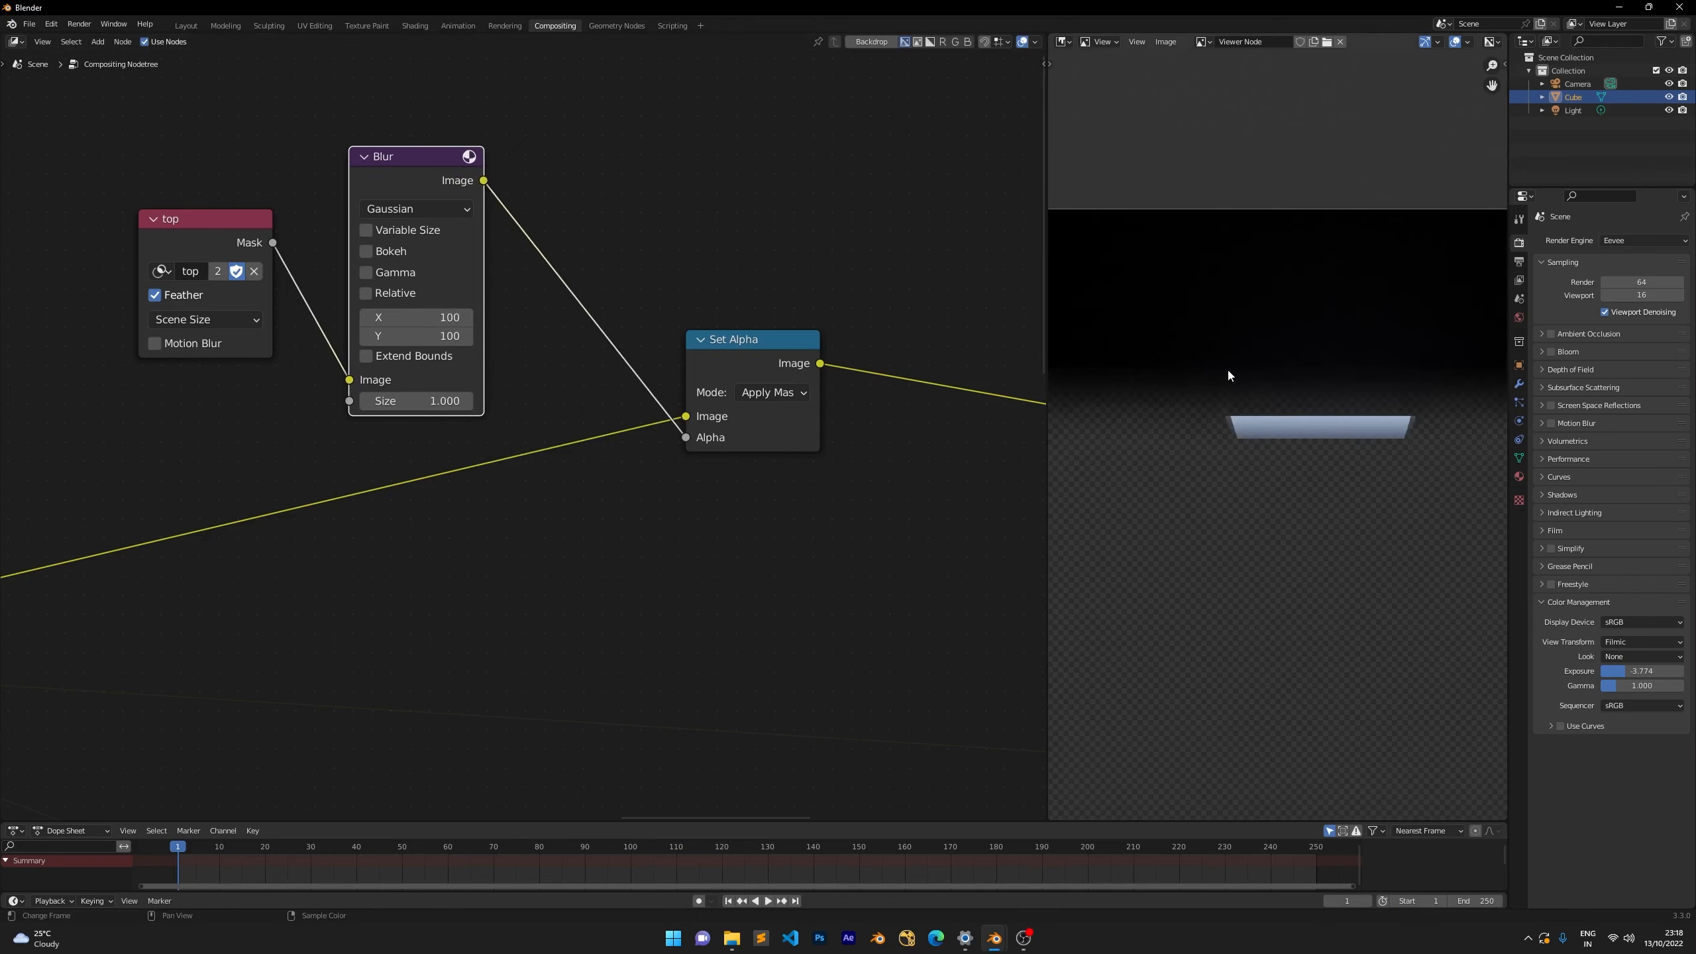
scroll(1228, 374, down, 3)
scroll(1233, 387, up, 3)
scroll(1316, 414, down, 2)
scroll(1236, 398, up, 1)
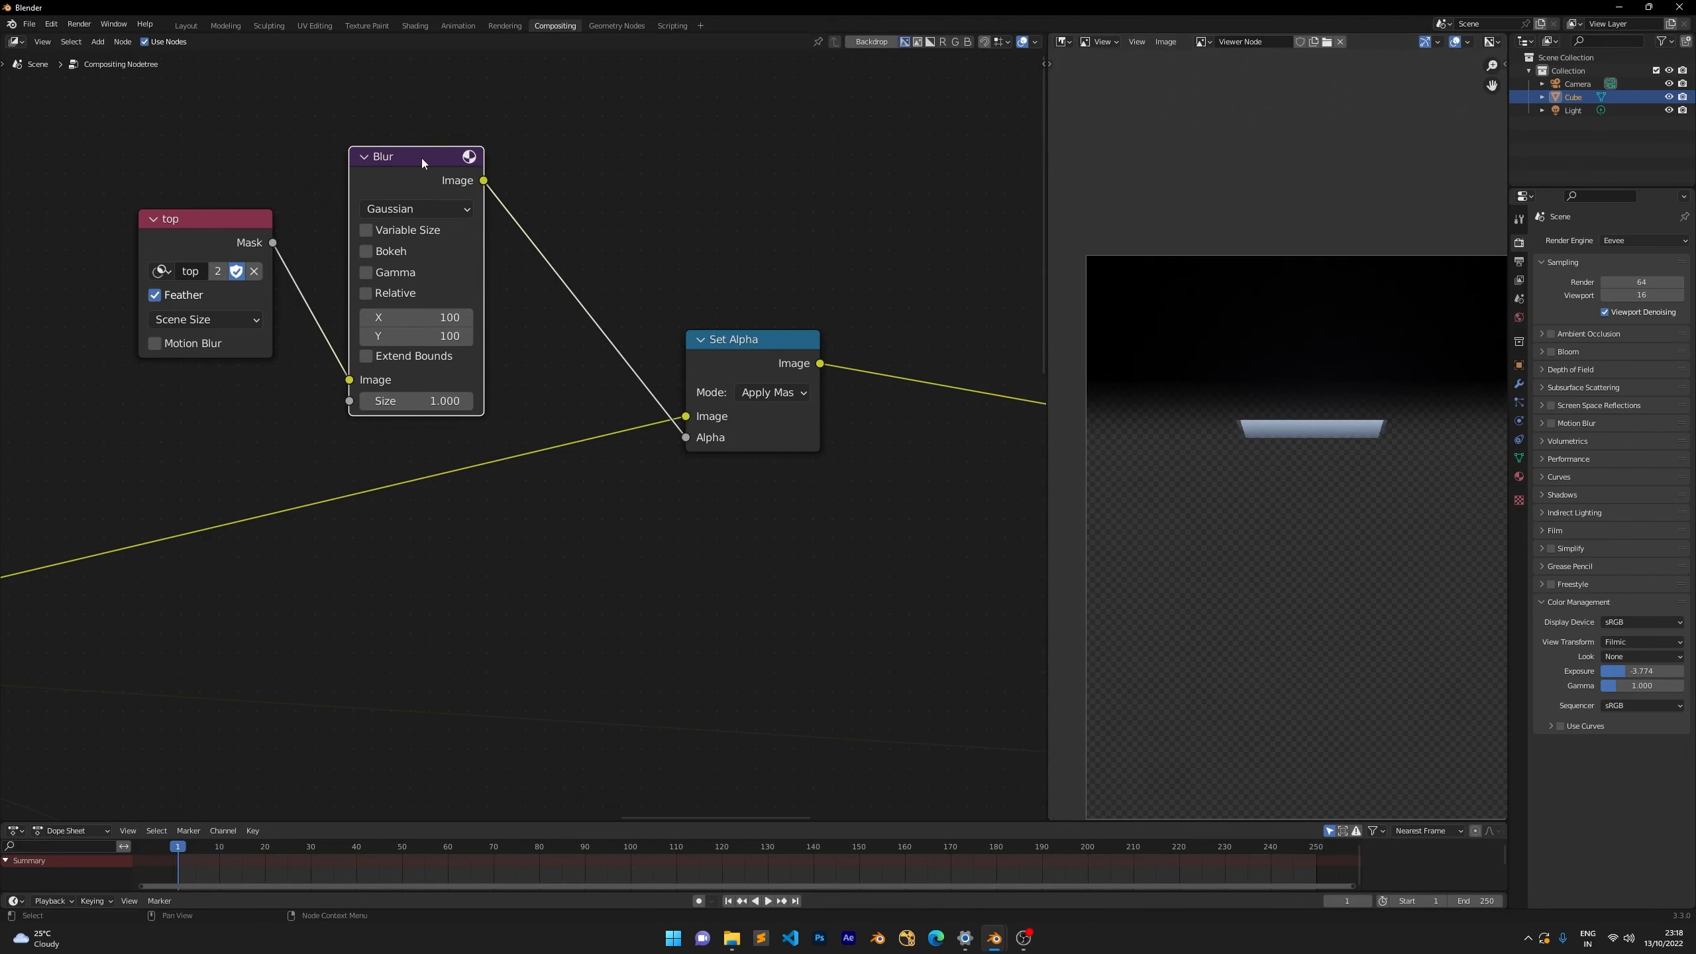
key(m)
Add a Mix node after the second Screen node, with the Screen output feeding its first Image input.
scroll(738, 486, down, 6)
scroll(638, 399, down, 5)
middle_drag(810, 514, 495, 365)
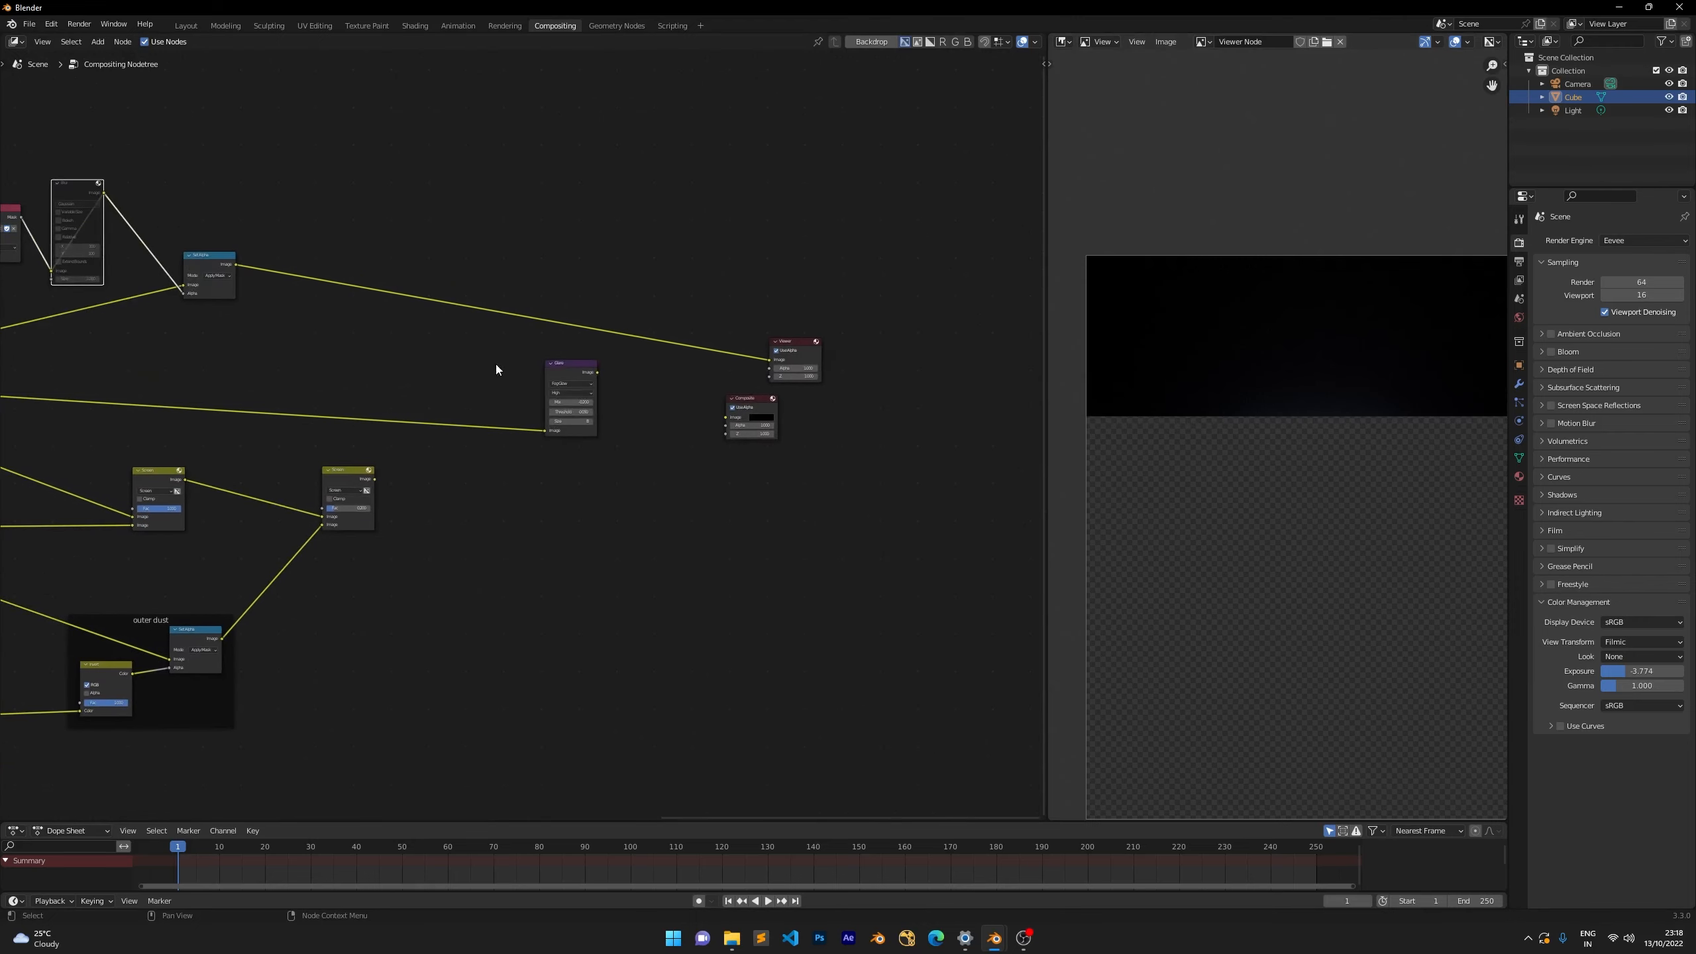
click(578, 373)
middle_drag(649, 394, 504, 369)
middle_drag(261, 355, 469, 351)
click(524, 356)
scroll(470, 351, up, 4)
drag(132, 186, 402, 475)
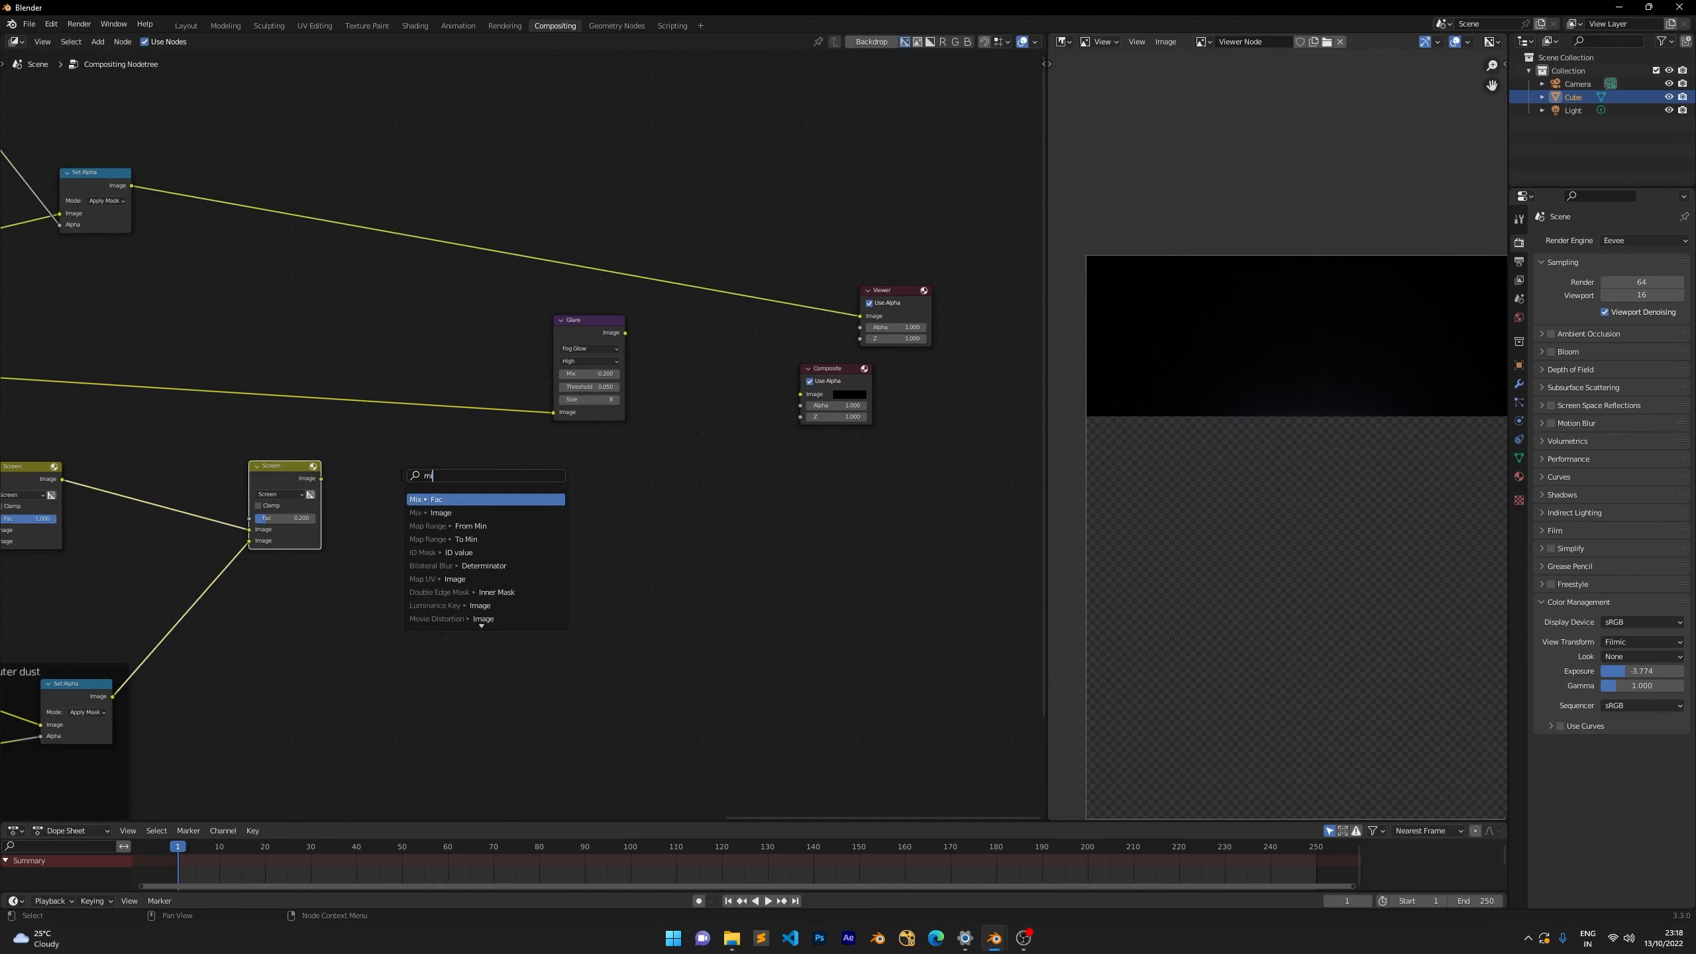
key(Down)
key(Return)
click(473, 446)
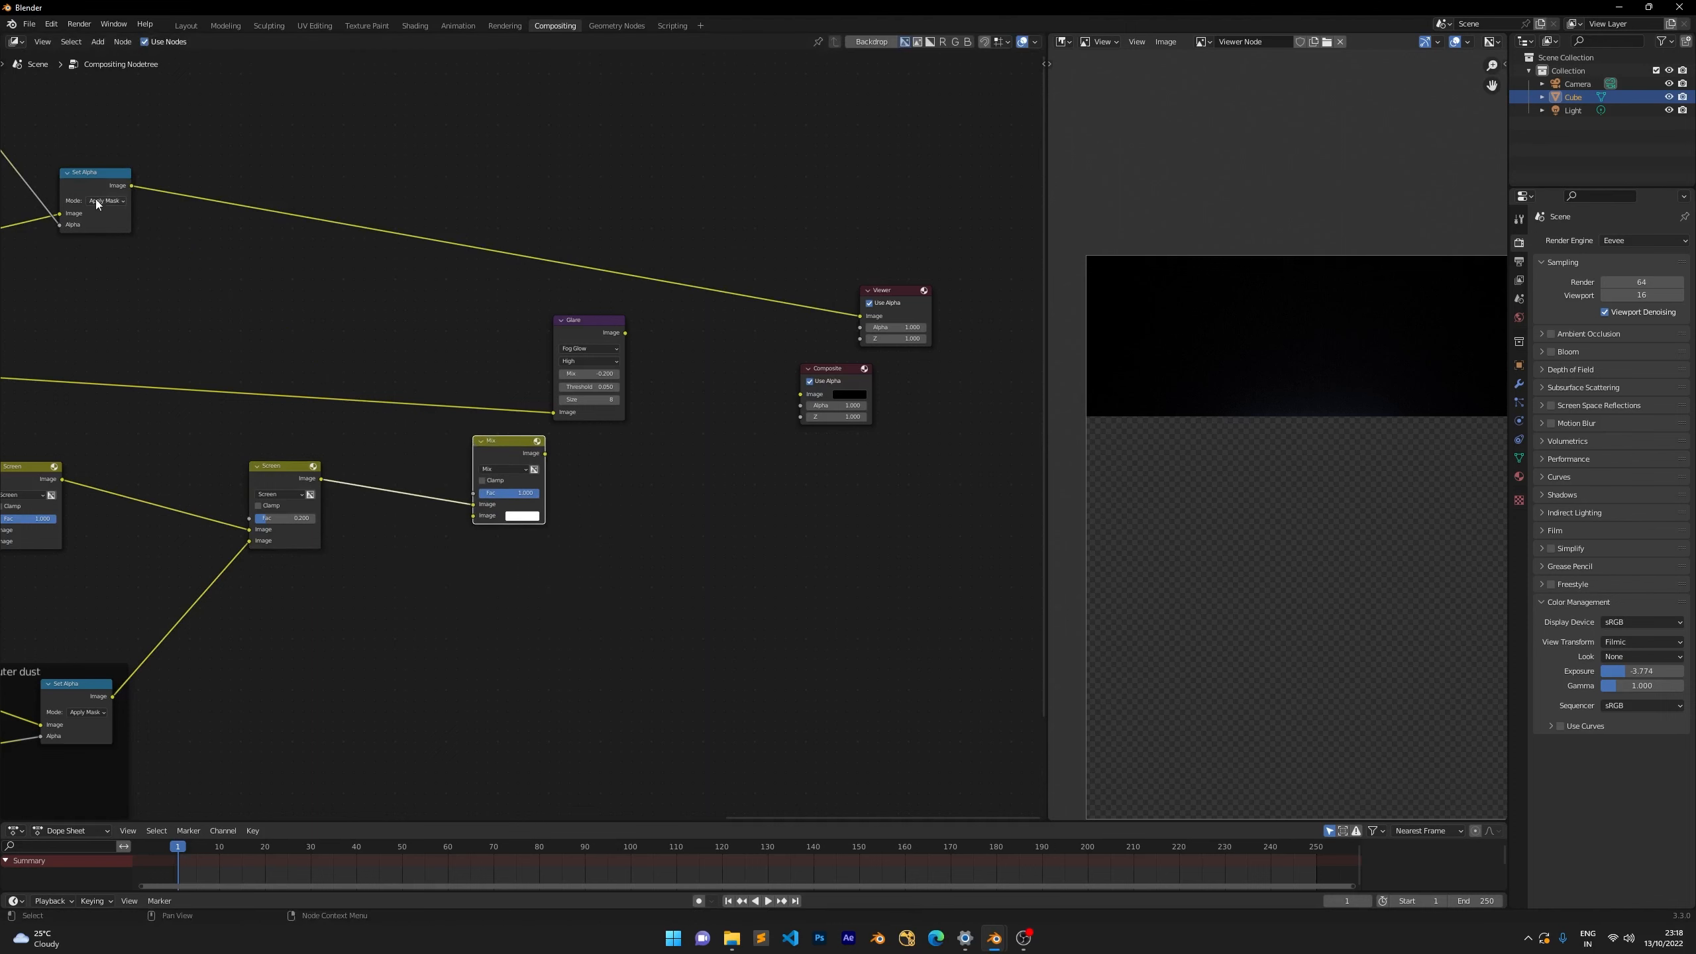
Connect the top Set Alpha's output to the new Mix node's second Image input, preview the Mix and include alpha in it.
drag(132, 185, 474, 516)
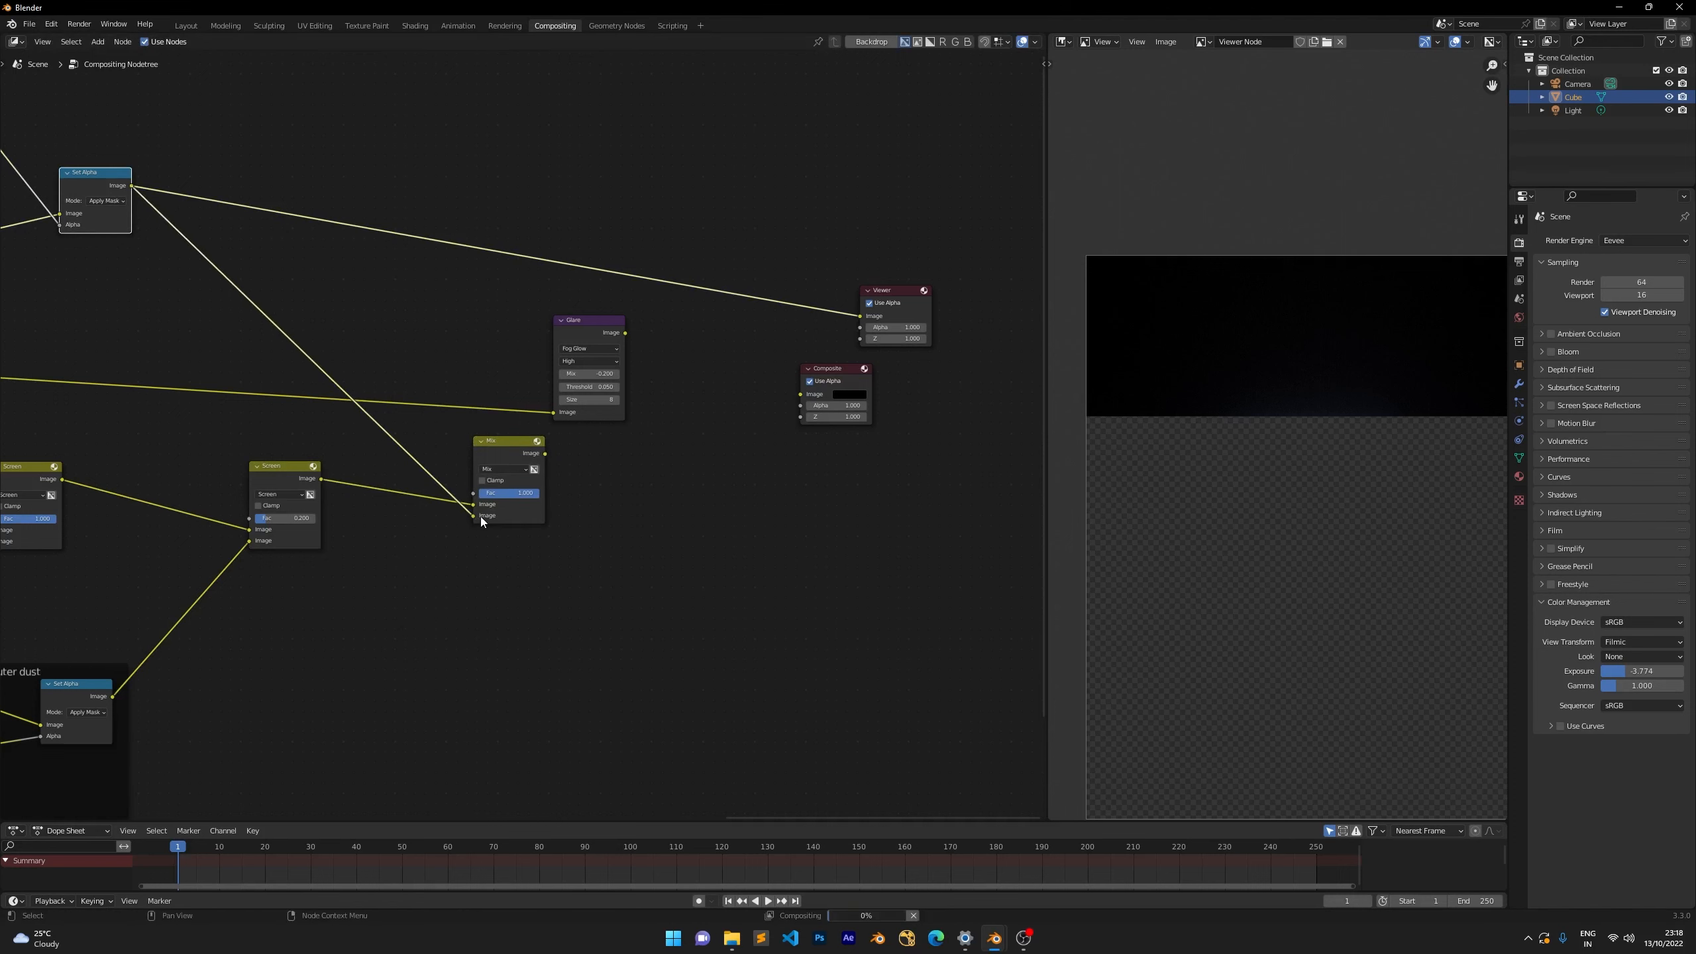
ctrl+shift+click(522, 448)
scroll(522, 452, up, 2)
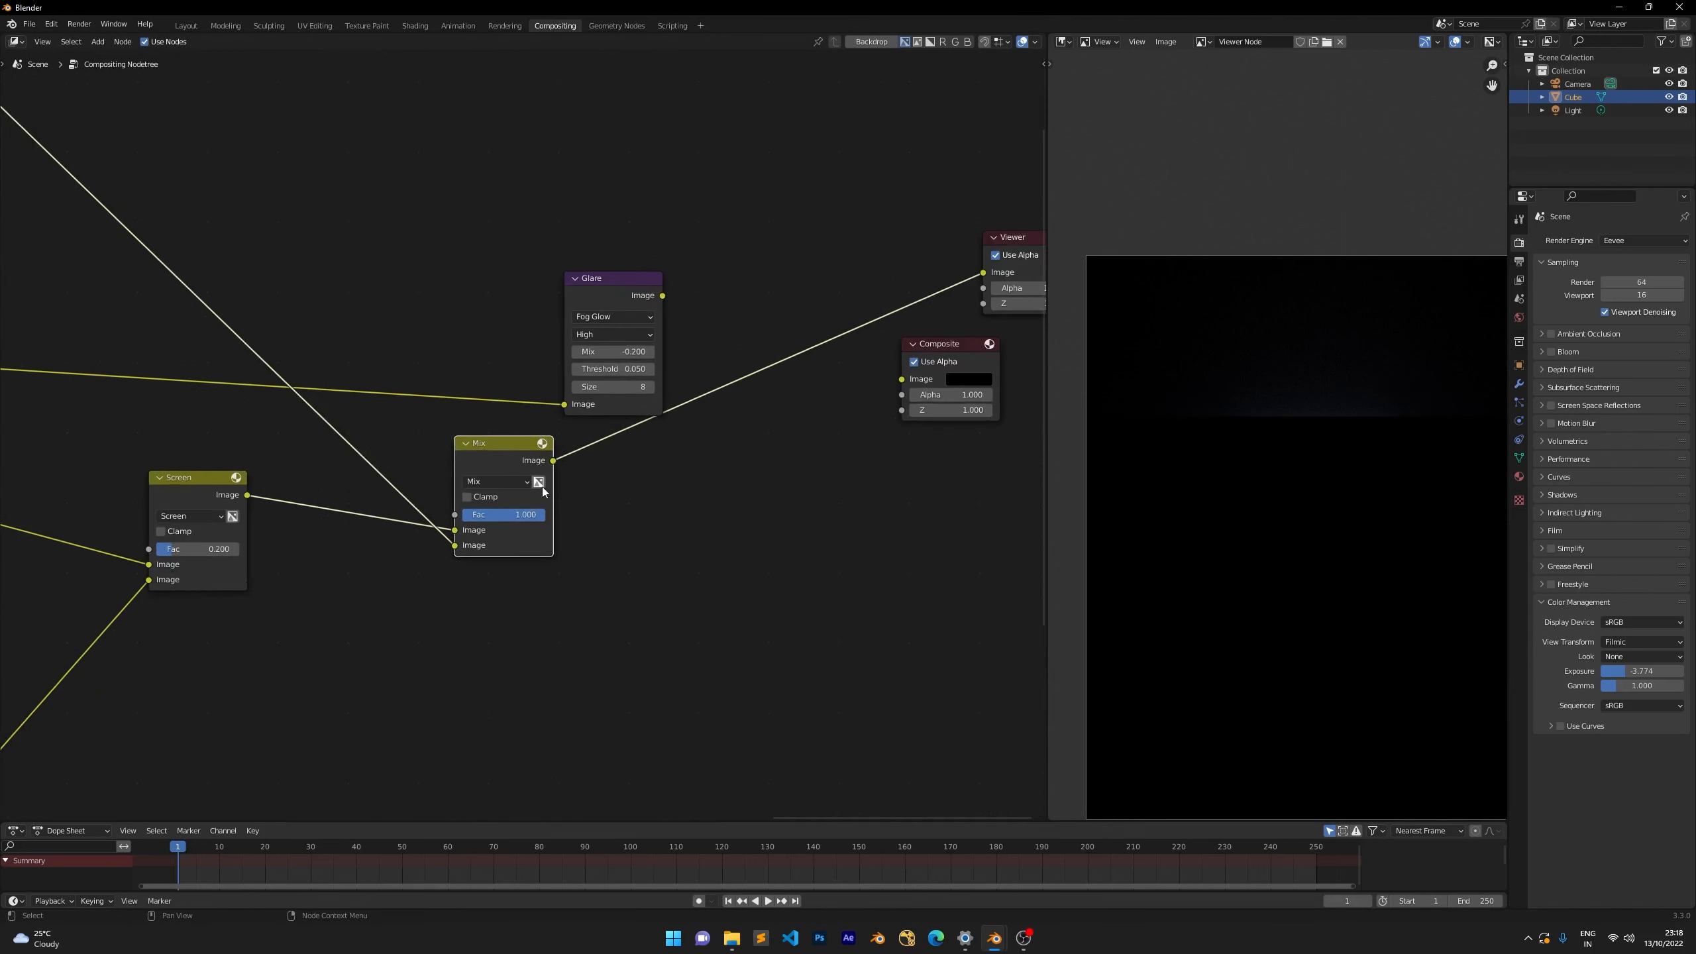
click(537, 481)
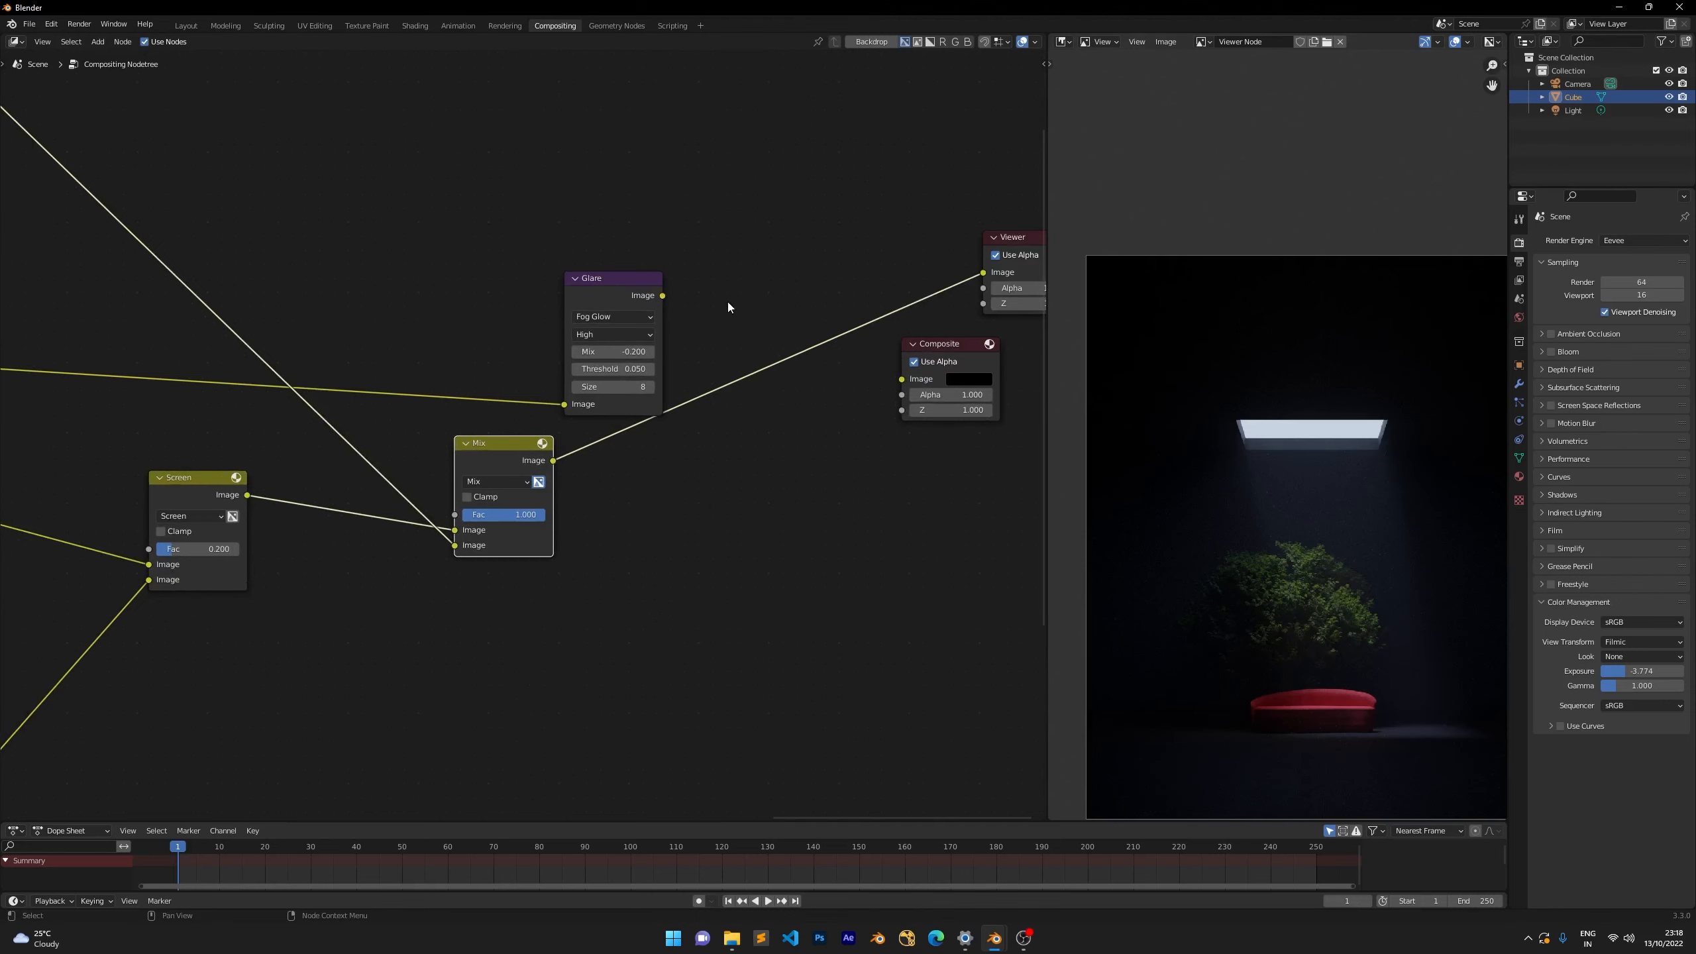
Make room after the new Mix node, connect its output to the Glare node, reposition the Glare and preview its output.
middle_drag(835, 281, 360, 206)
drag(717, 128, 513, 331)
click(46, 393)
drag(78, 386, 496, 337)
drag(530, 210, 364, 286)
Examine the glow, dust and masked area around the skylight's edges in the maximised viewer image, and return to the node layout.
scroll(1169, 442, down, 1)
middle_drag(1181, 386, 1166, 307)
key(ctrl+space)
scroll(1131, 329, up, 6)
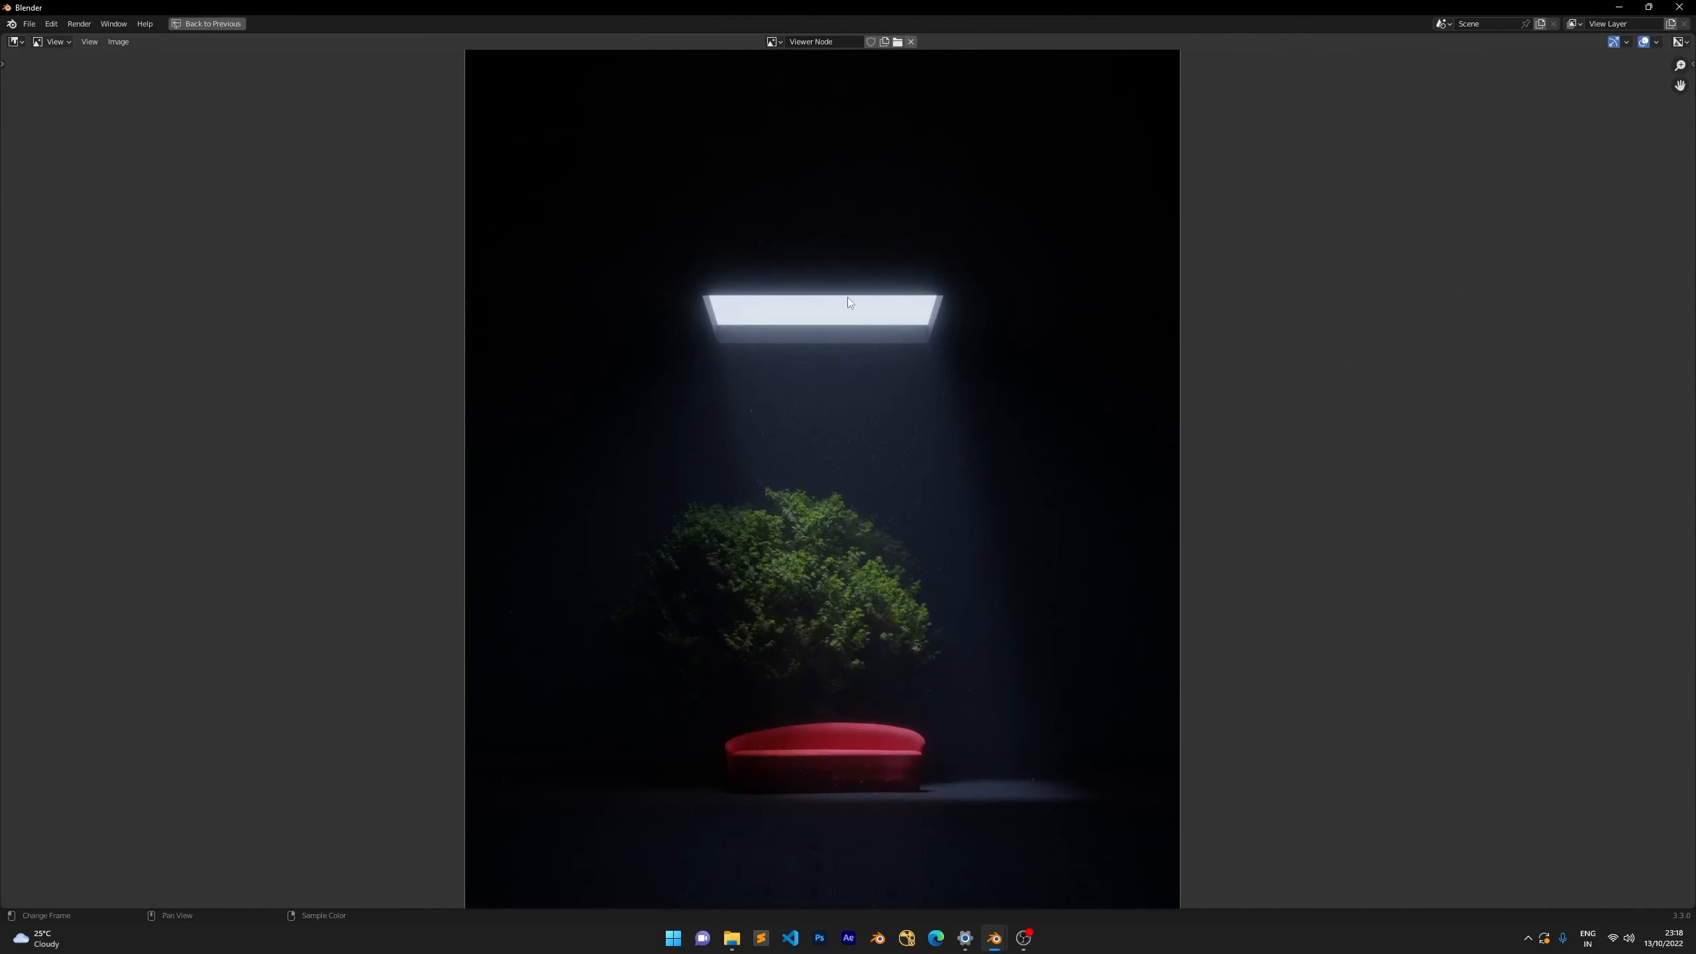
middle_drag(681, 205, 825, 442)
scroll(640, 322, up, 3)
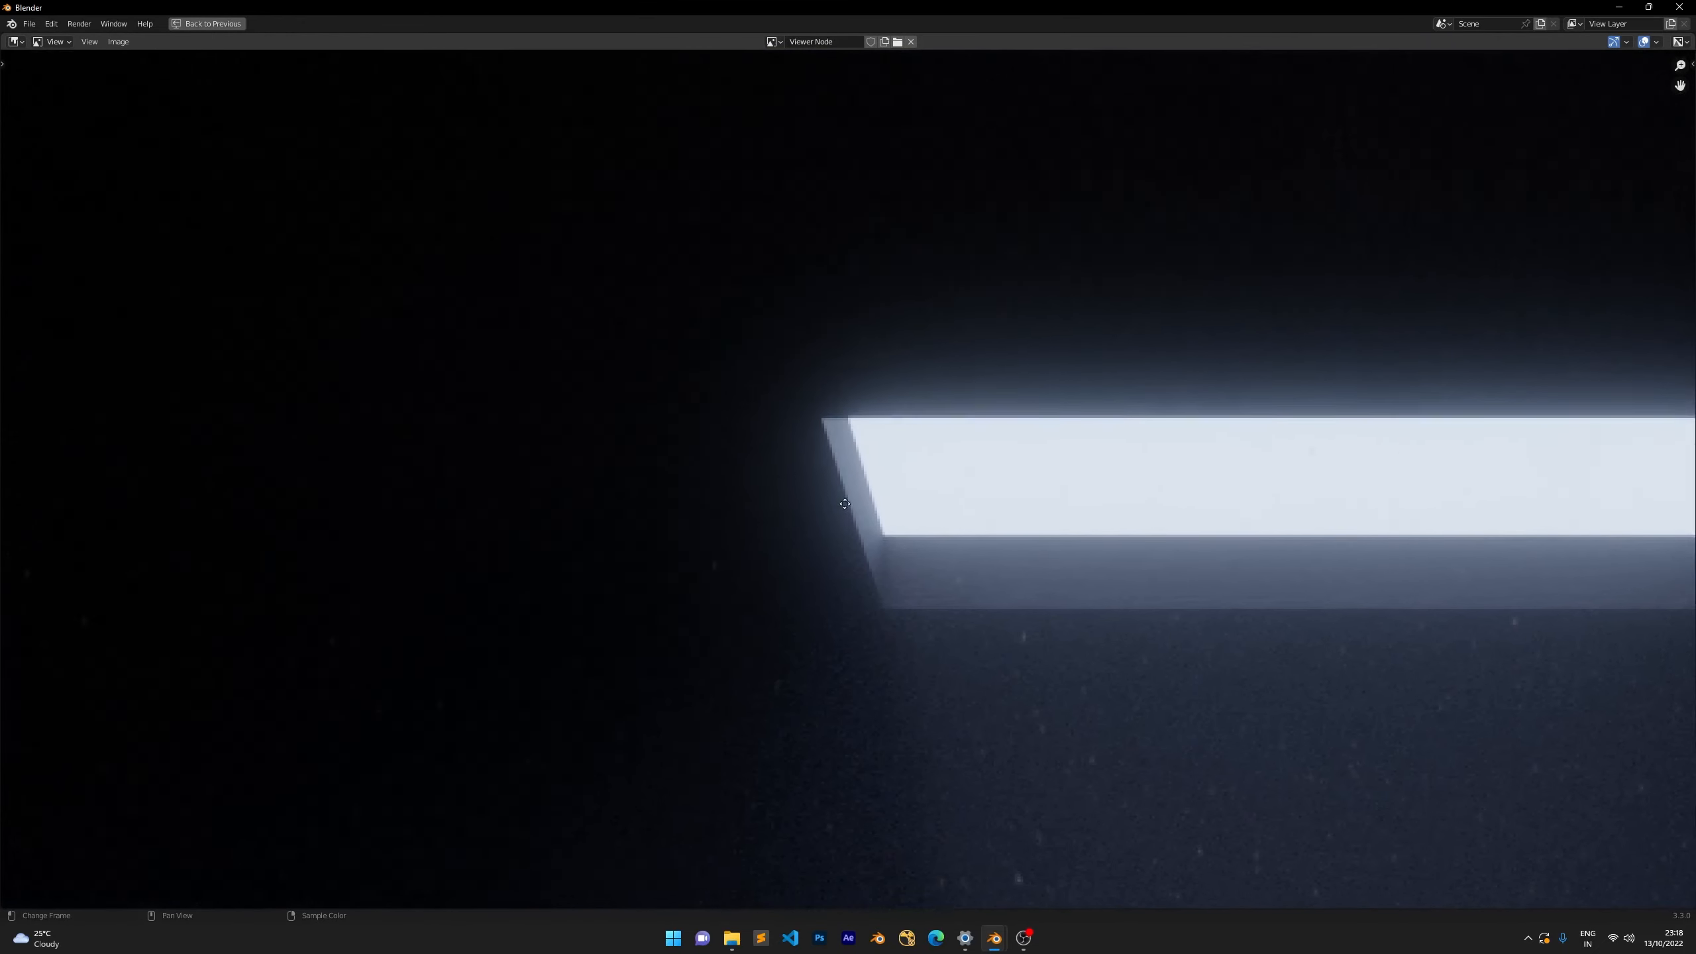
scroll(734, 407, up, 2)
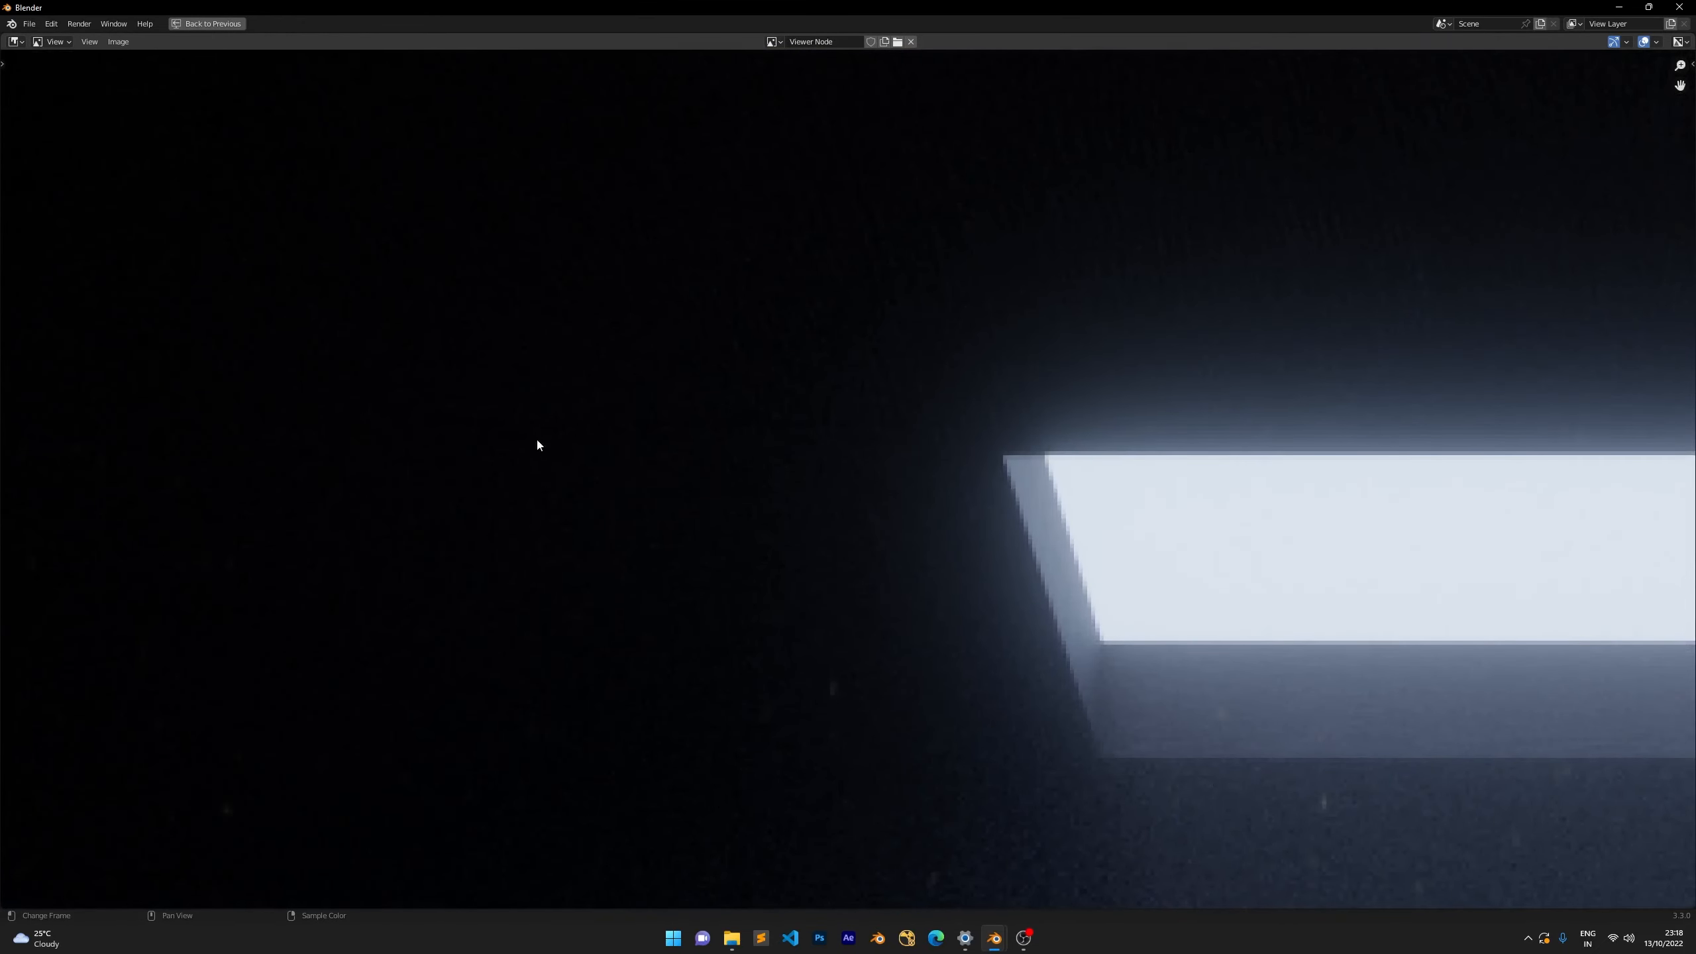
scroll(1067, 440, down, 3)
middle_drag(1068, 432, 472, 406)
middle_drag(1244, 433, 899, 417)
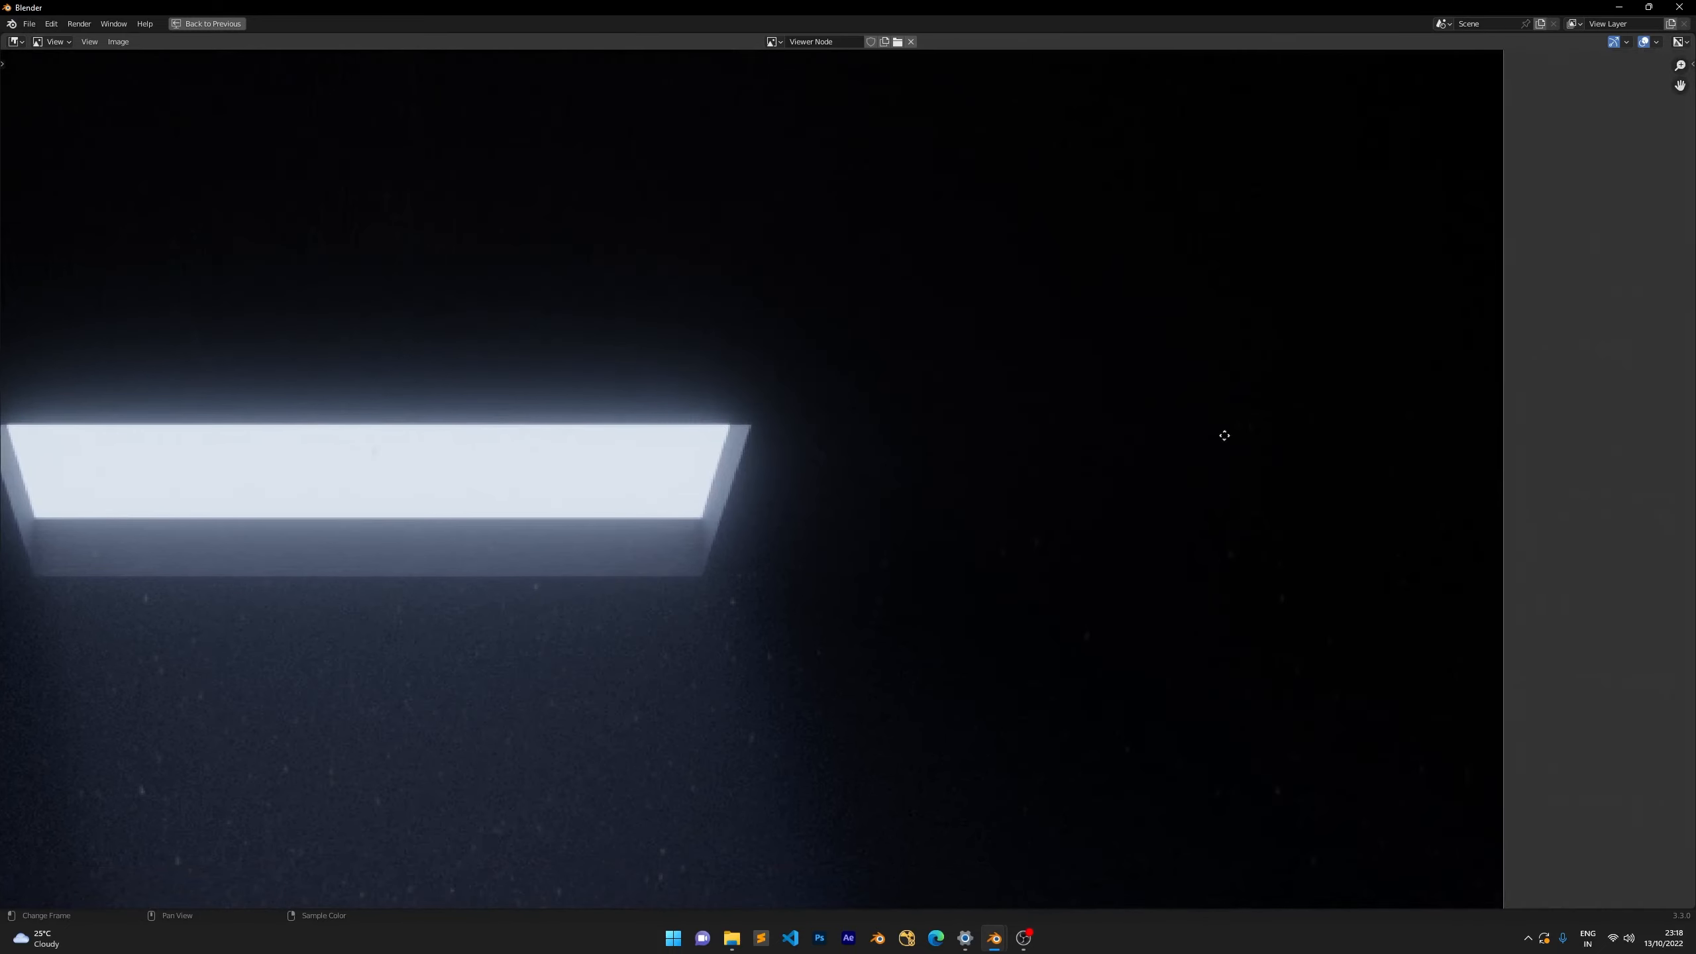
middle_drag(1223, 435, 765, 394)
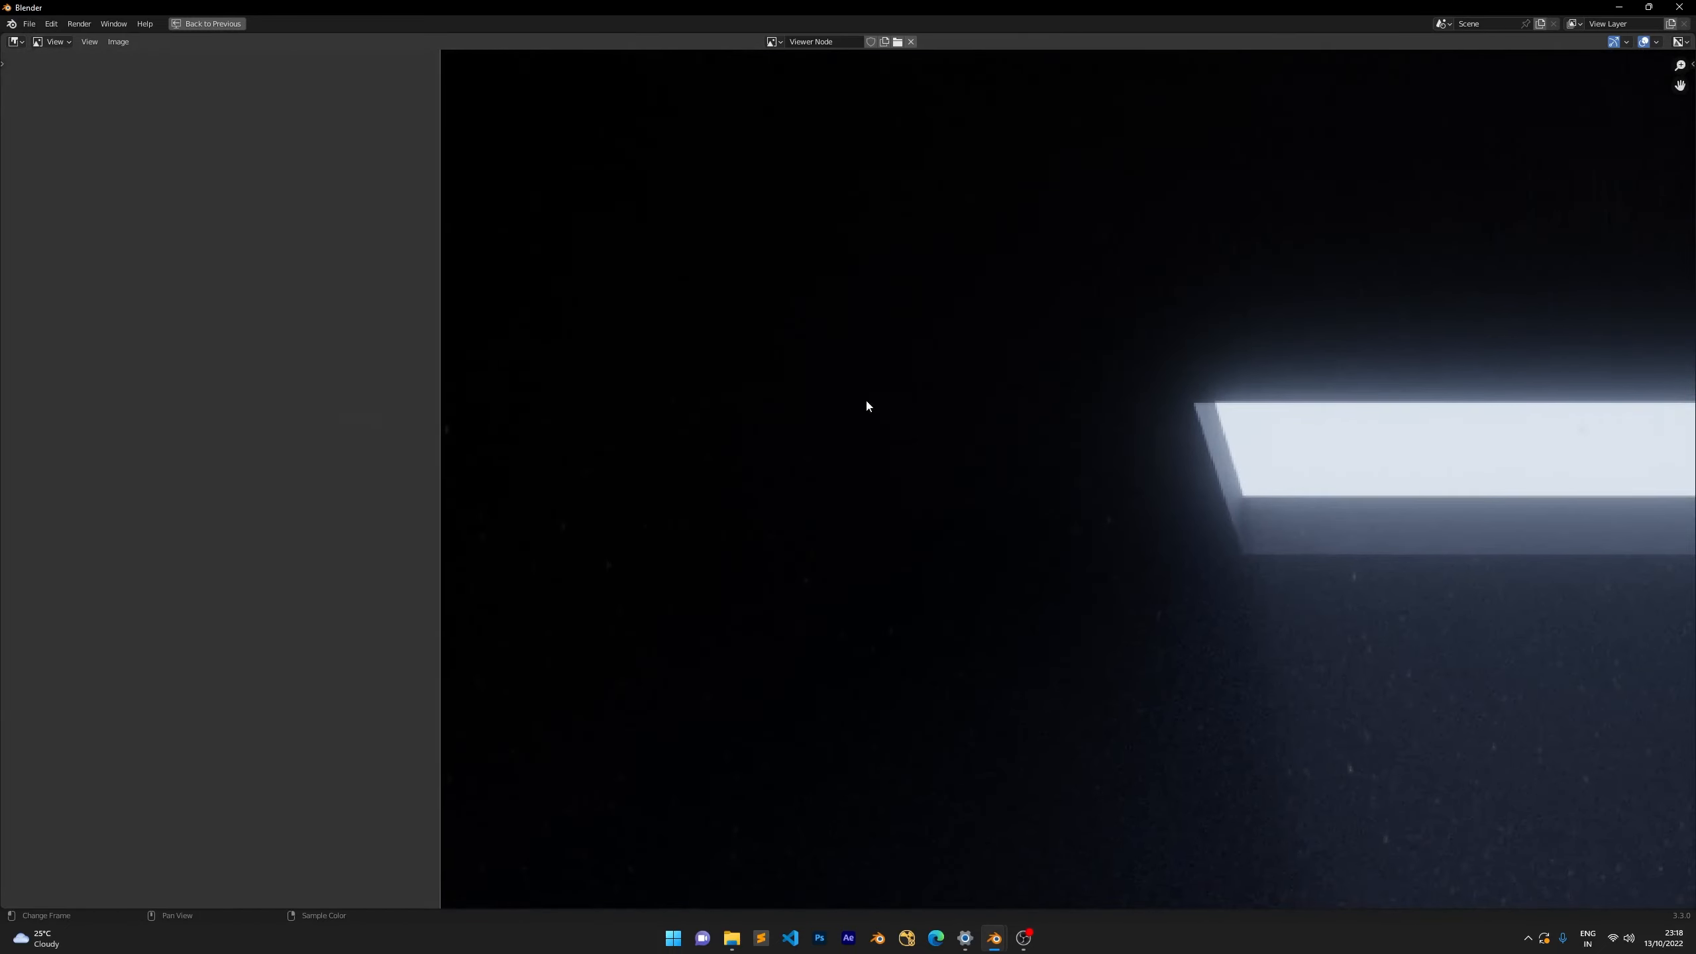
scroll(1093, 405, down, 6)
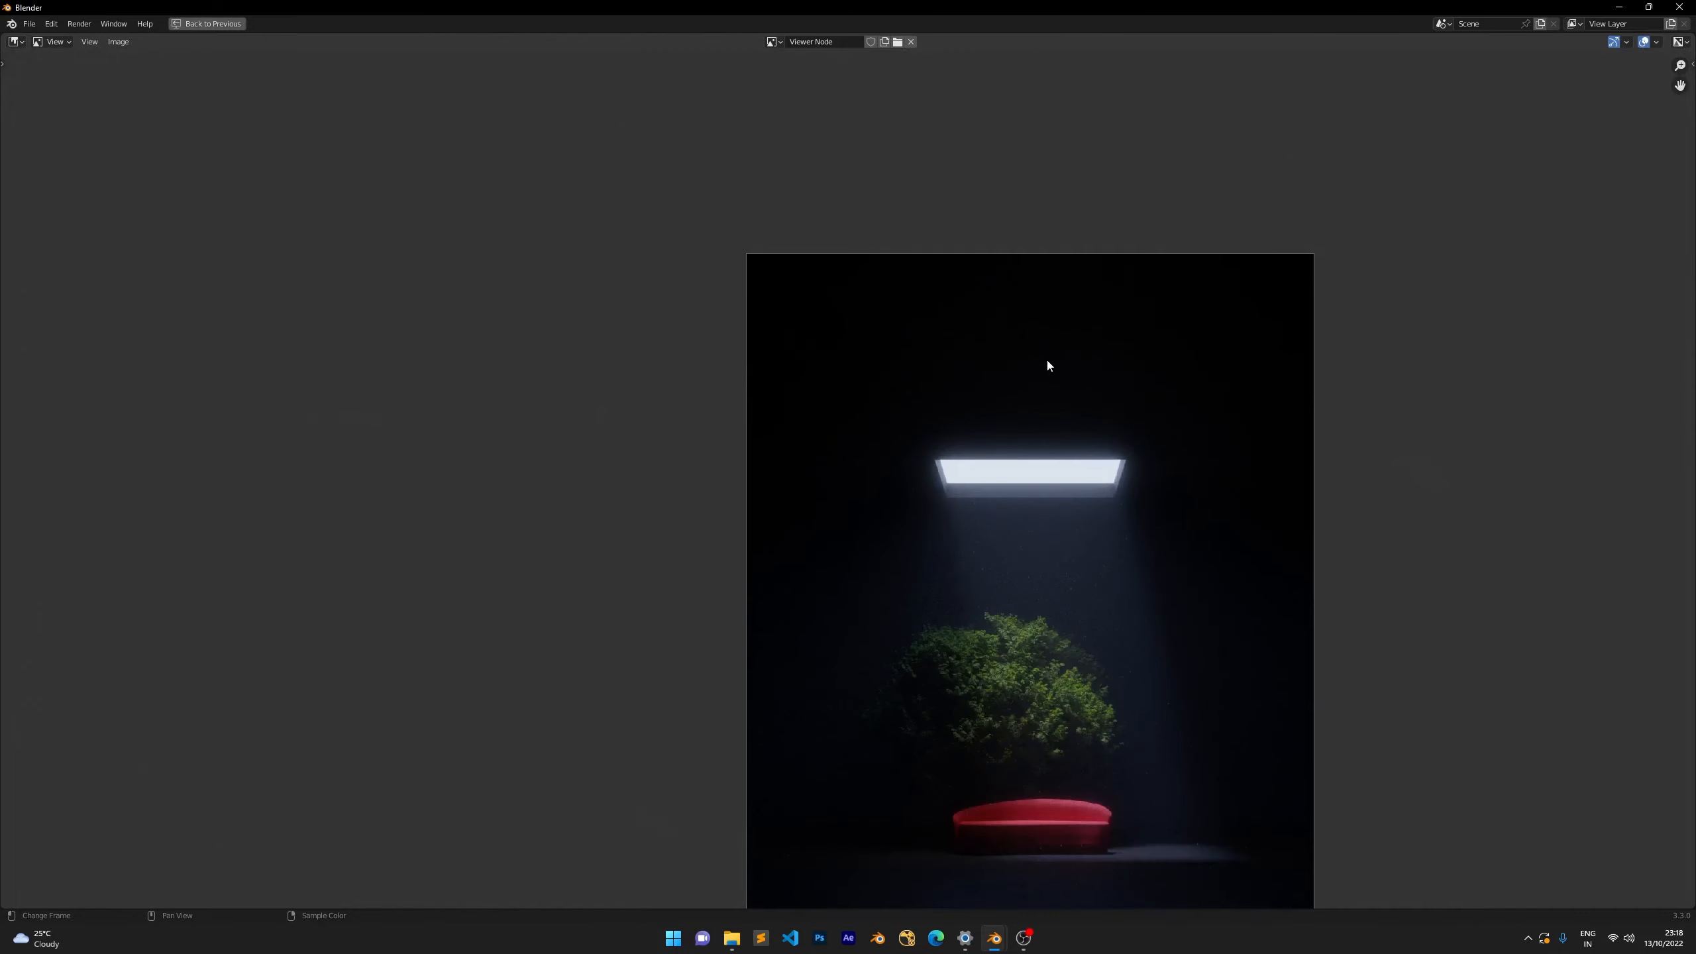
key(ctrl+space)
middle_drag(486, 228, 452, 236)
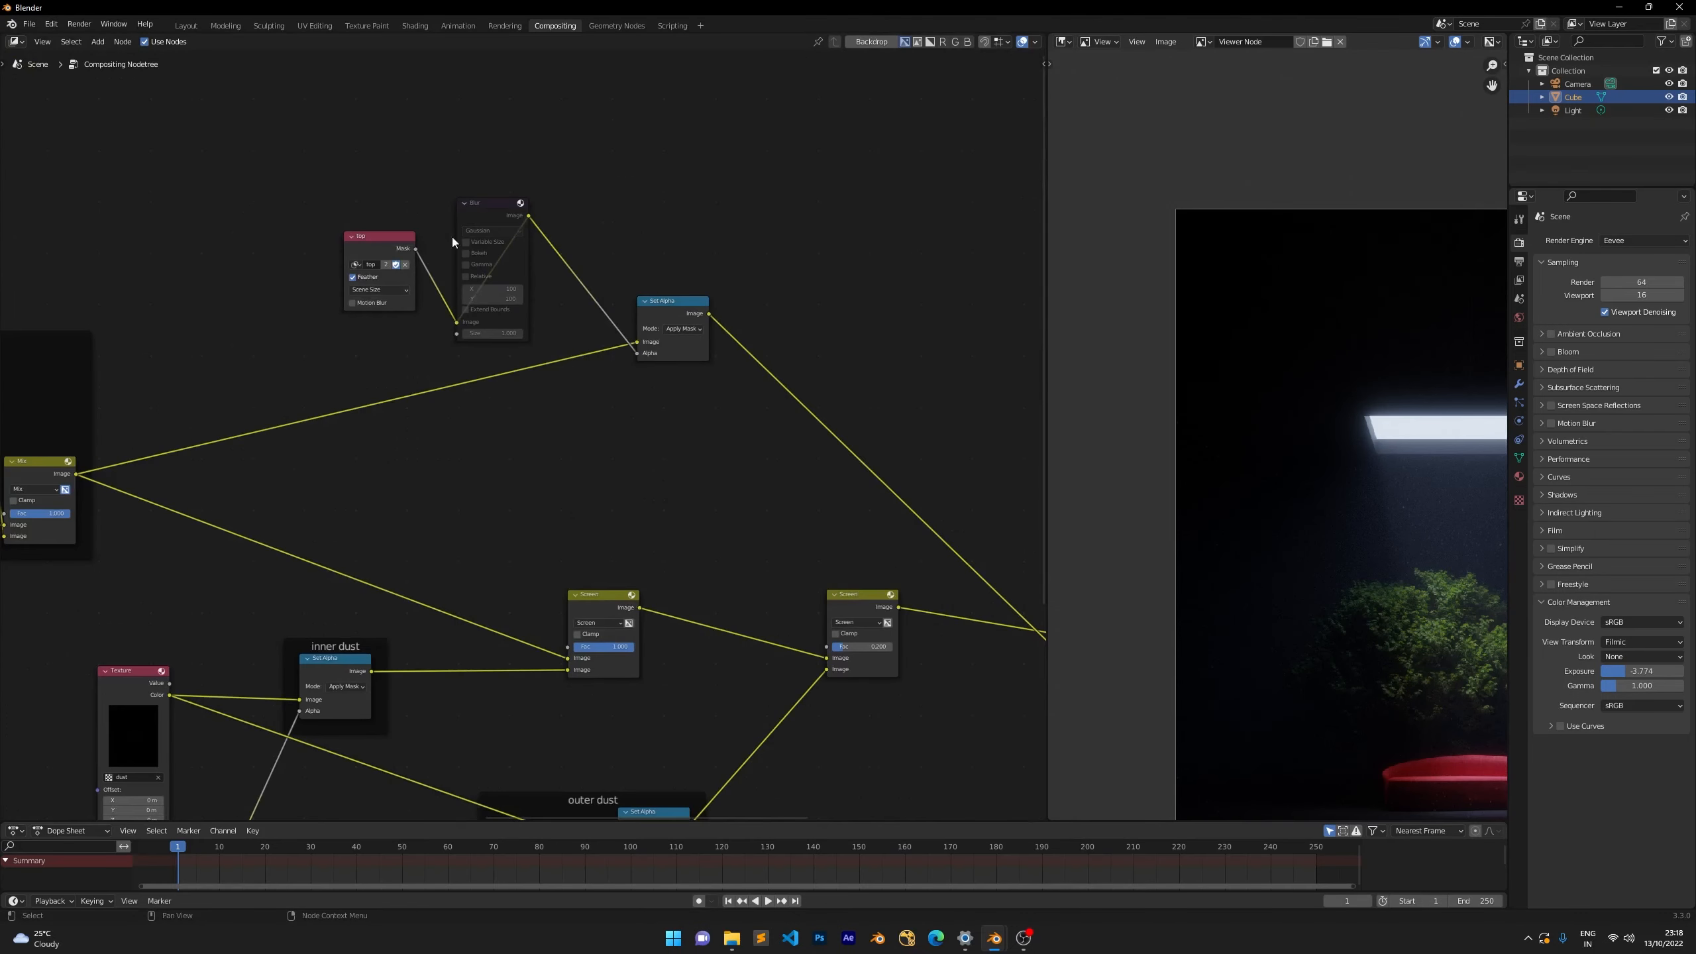
Unmute the Blur node after the top mask and set both its X and Y blur sizes to 200.
click(490, 202)
double_click(504, 286)
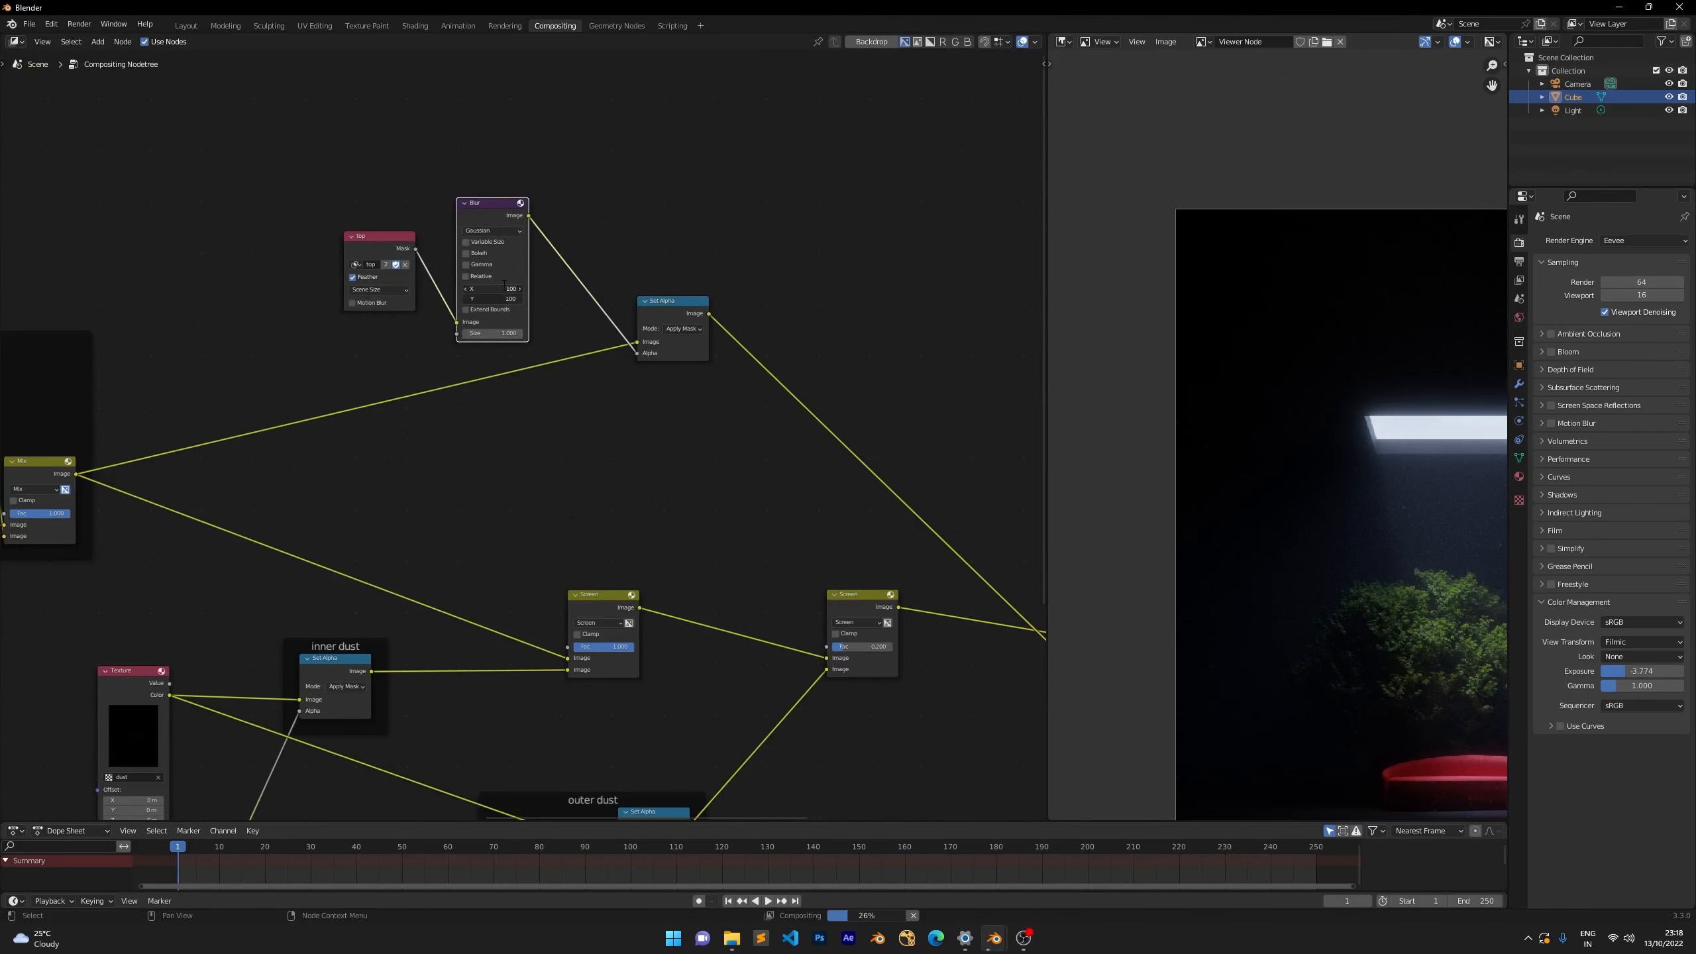
text(200)
key(Return)
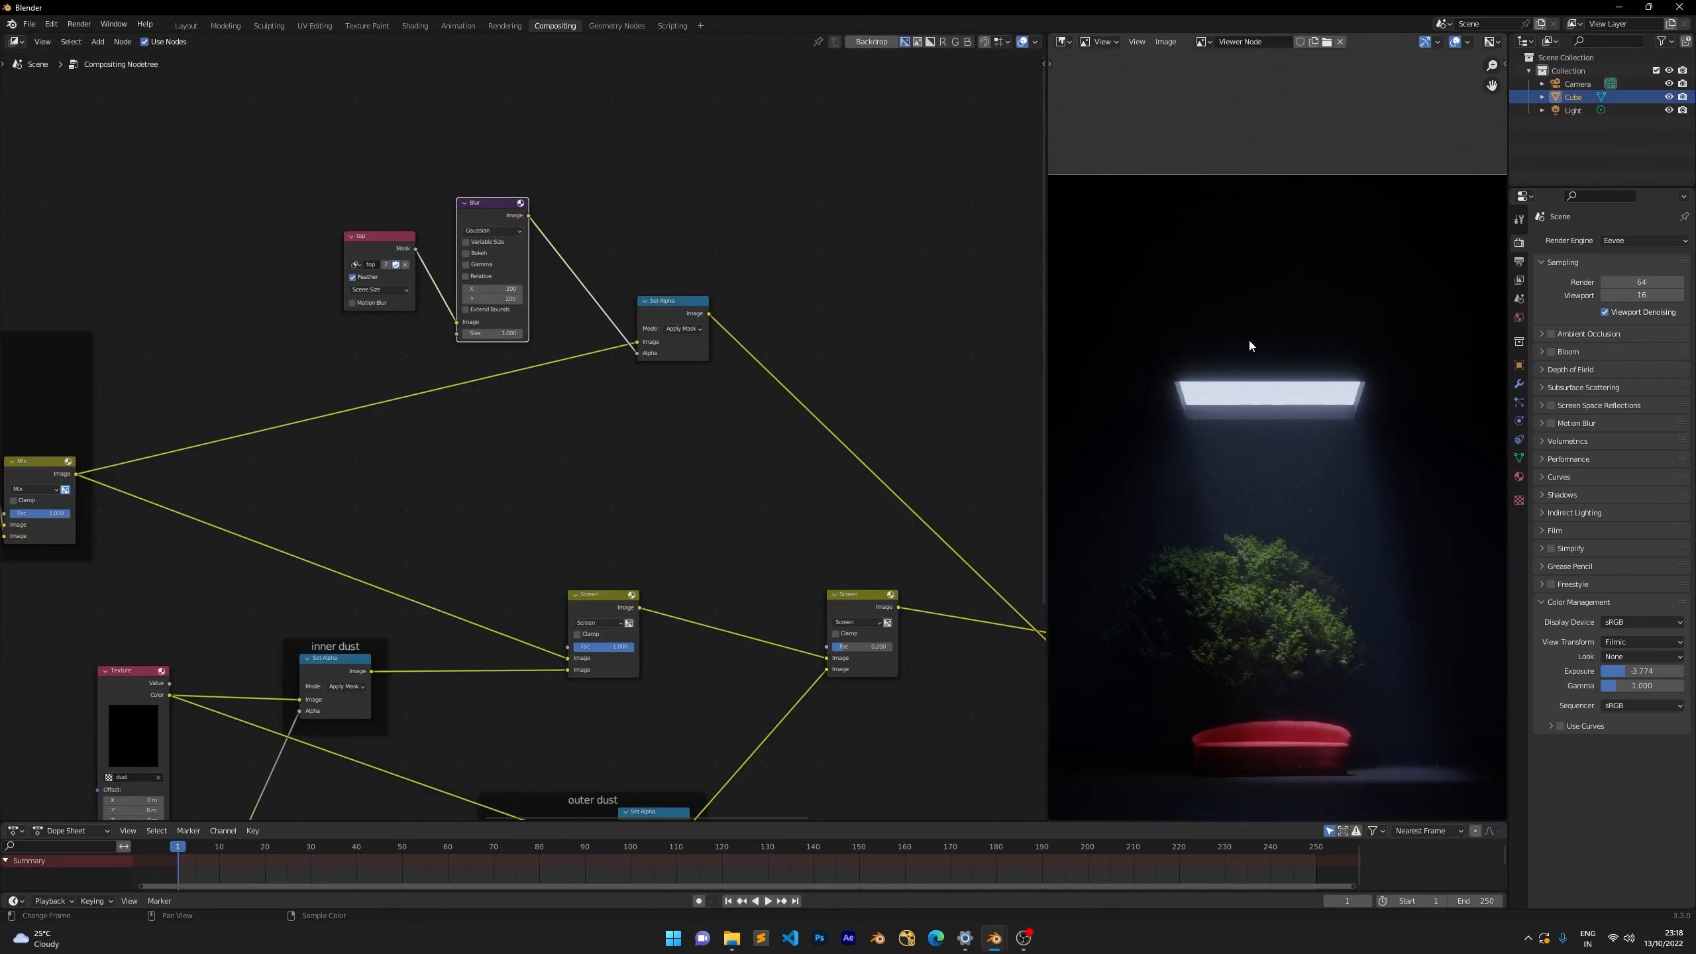
Examine the masked area around the skylight in the viewer image, close up and as a whole.
scroll(1139, 294, up, 6)
middle_drag(1140, 295, 1395, 397)
scroll(1235, 388, up, 3)
middle_drag(1236, 394, 1476, 408)
scroll(1301, 366, up, 2)
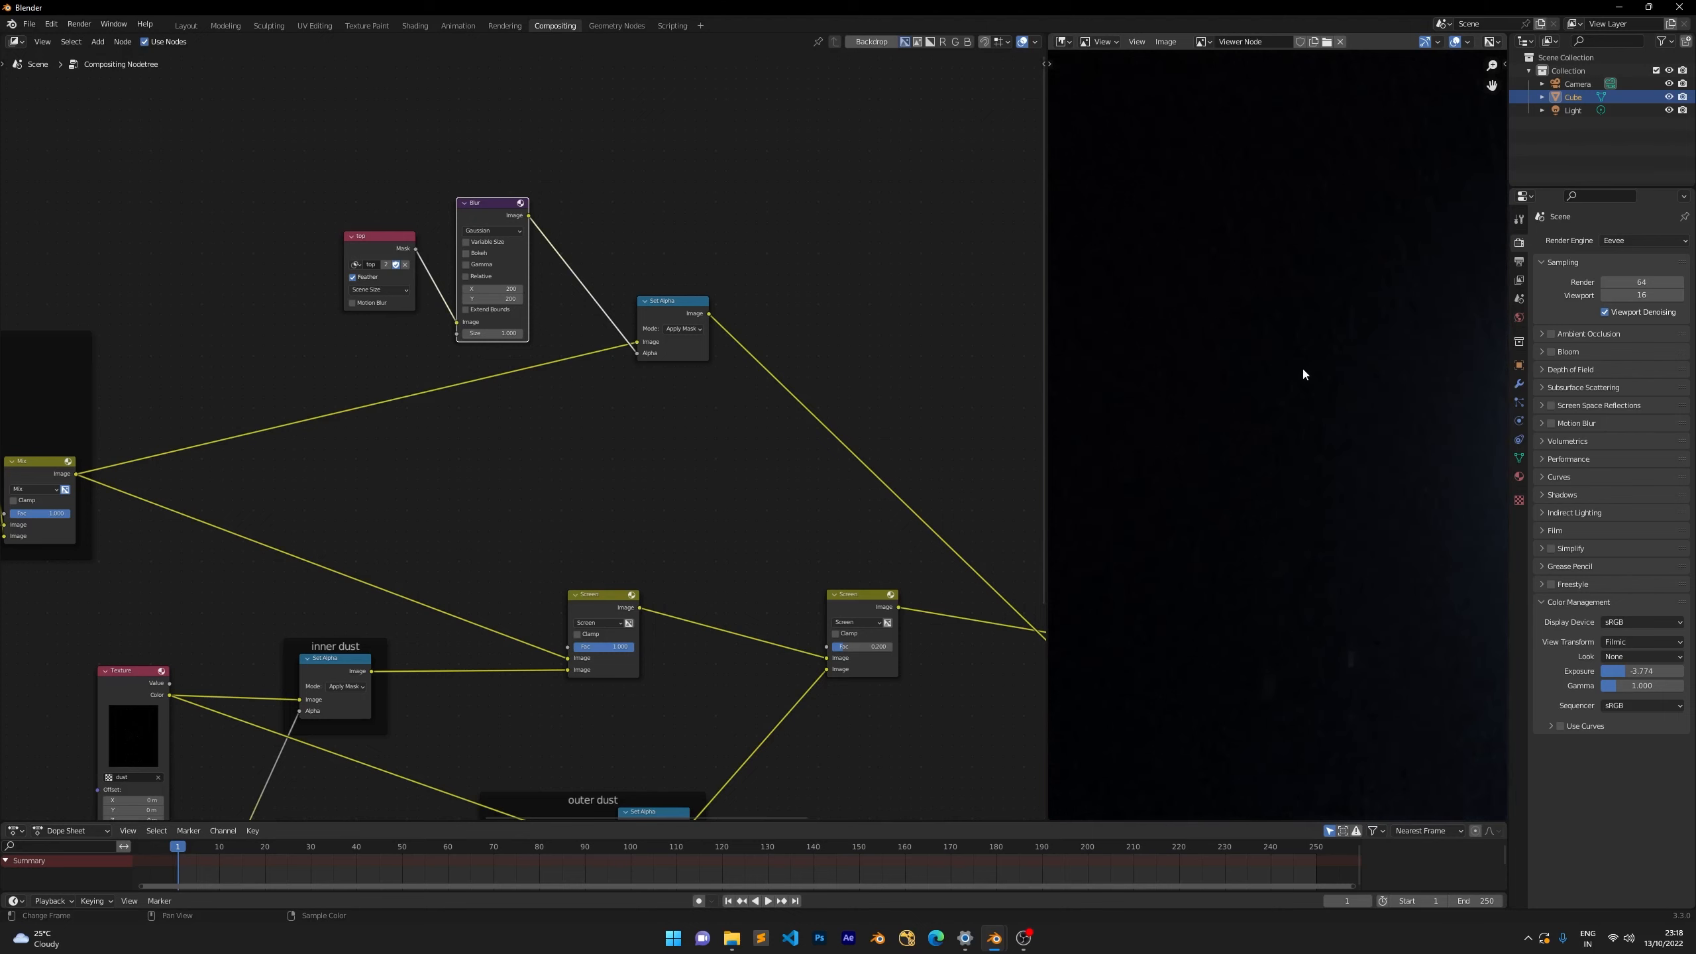
scroll(1273, 313, down, 2)
scroll(1250, 356, down, 7)
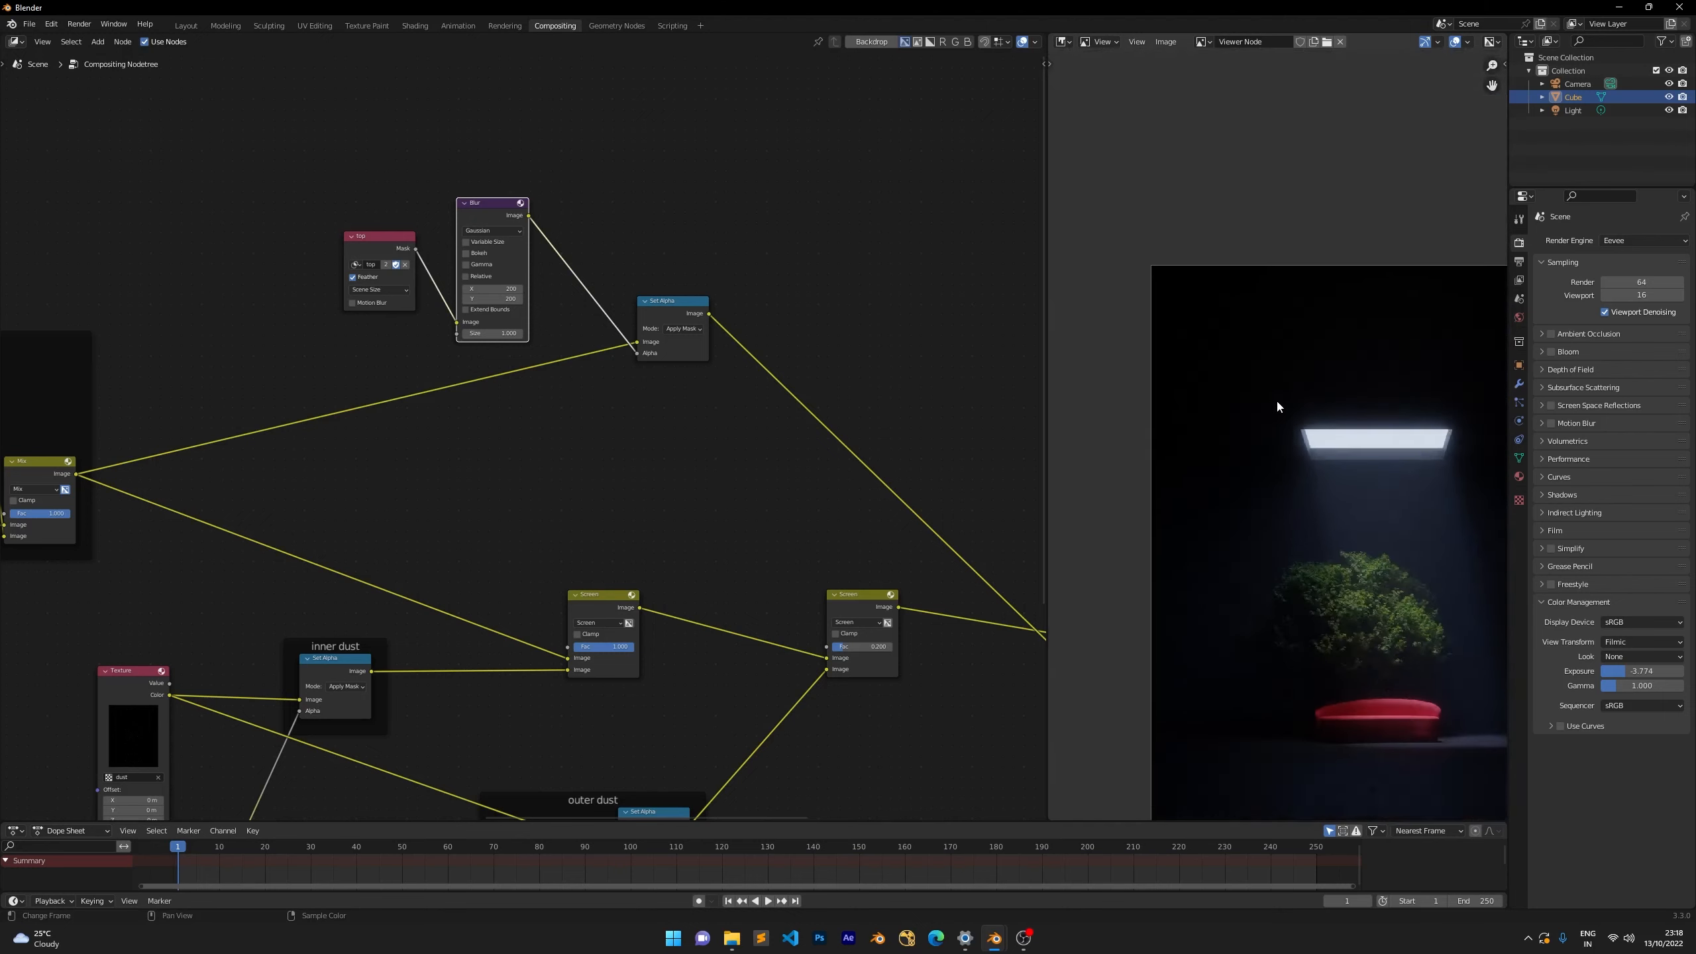
scroll(1235, 347, up, 1)
middle_drag(1254, 378, 1191, 366)
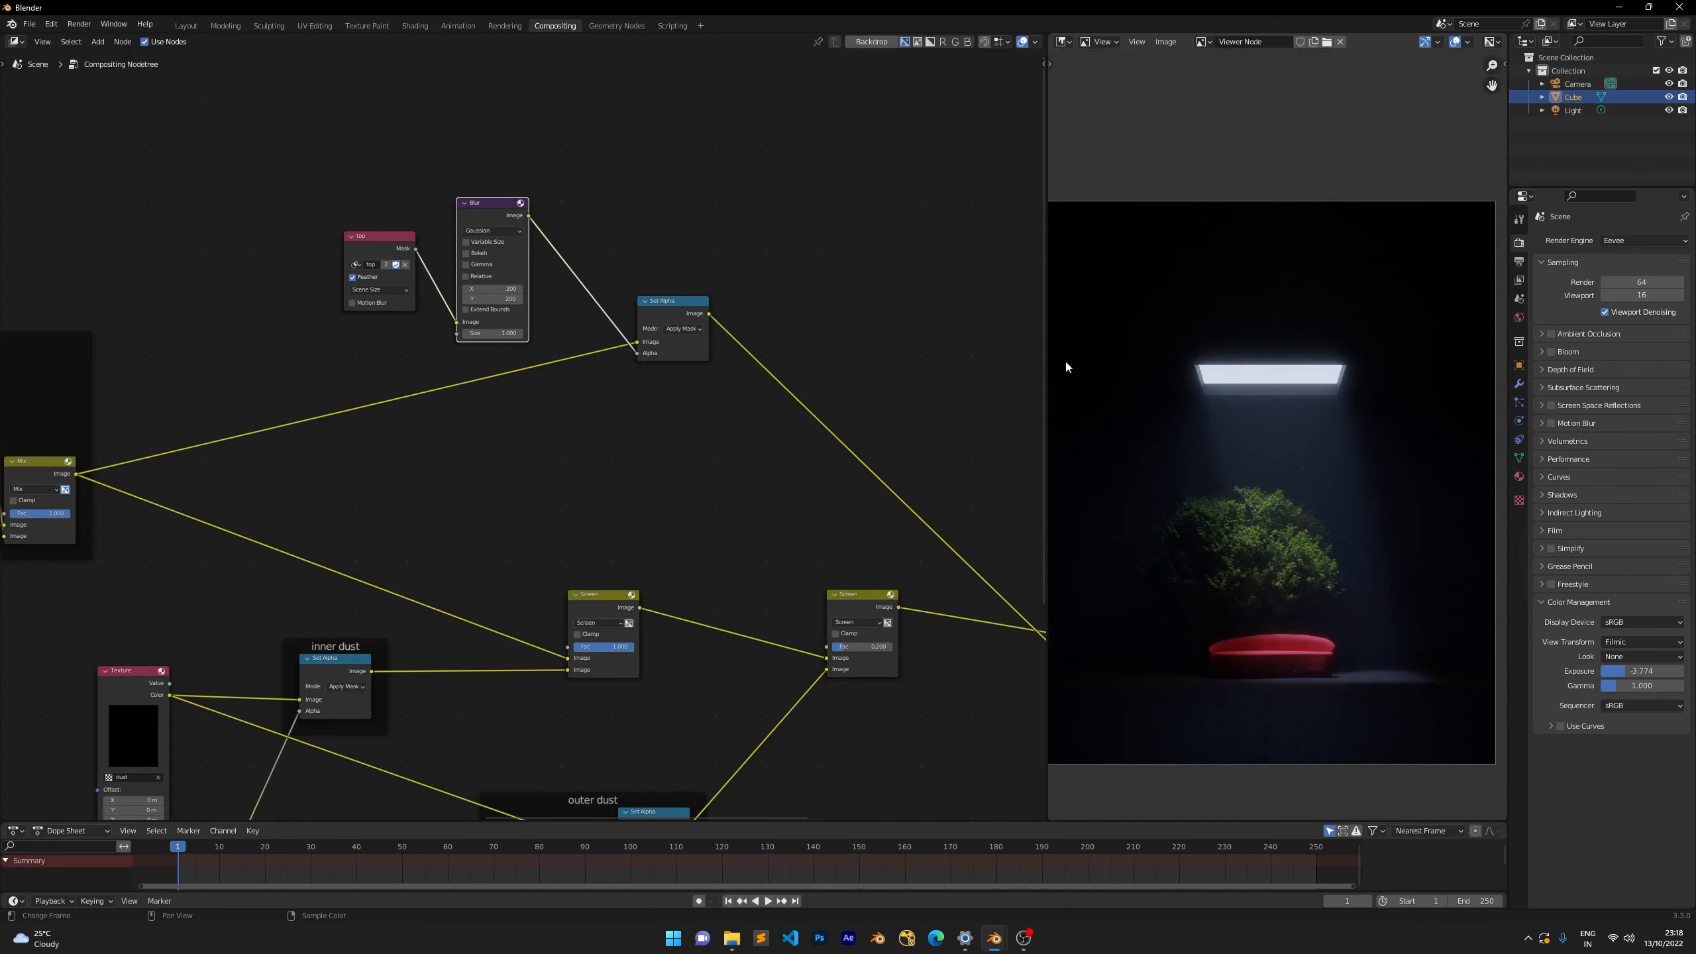
Move the Glare node closer to the final Mix node.
scroll(581, 325, down, 3)
middle_drag(581, 327, 425, 238)
scroll(670, 366, up, 1)
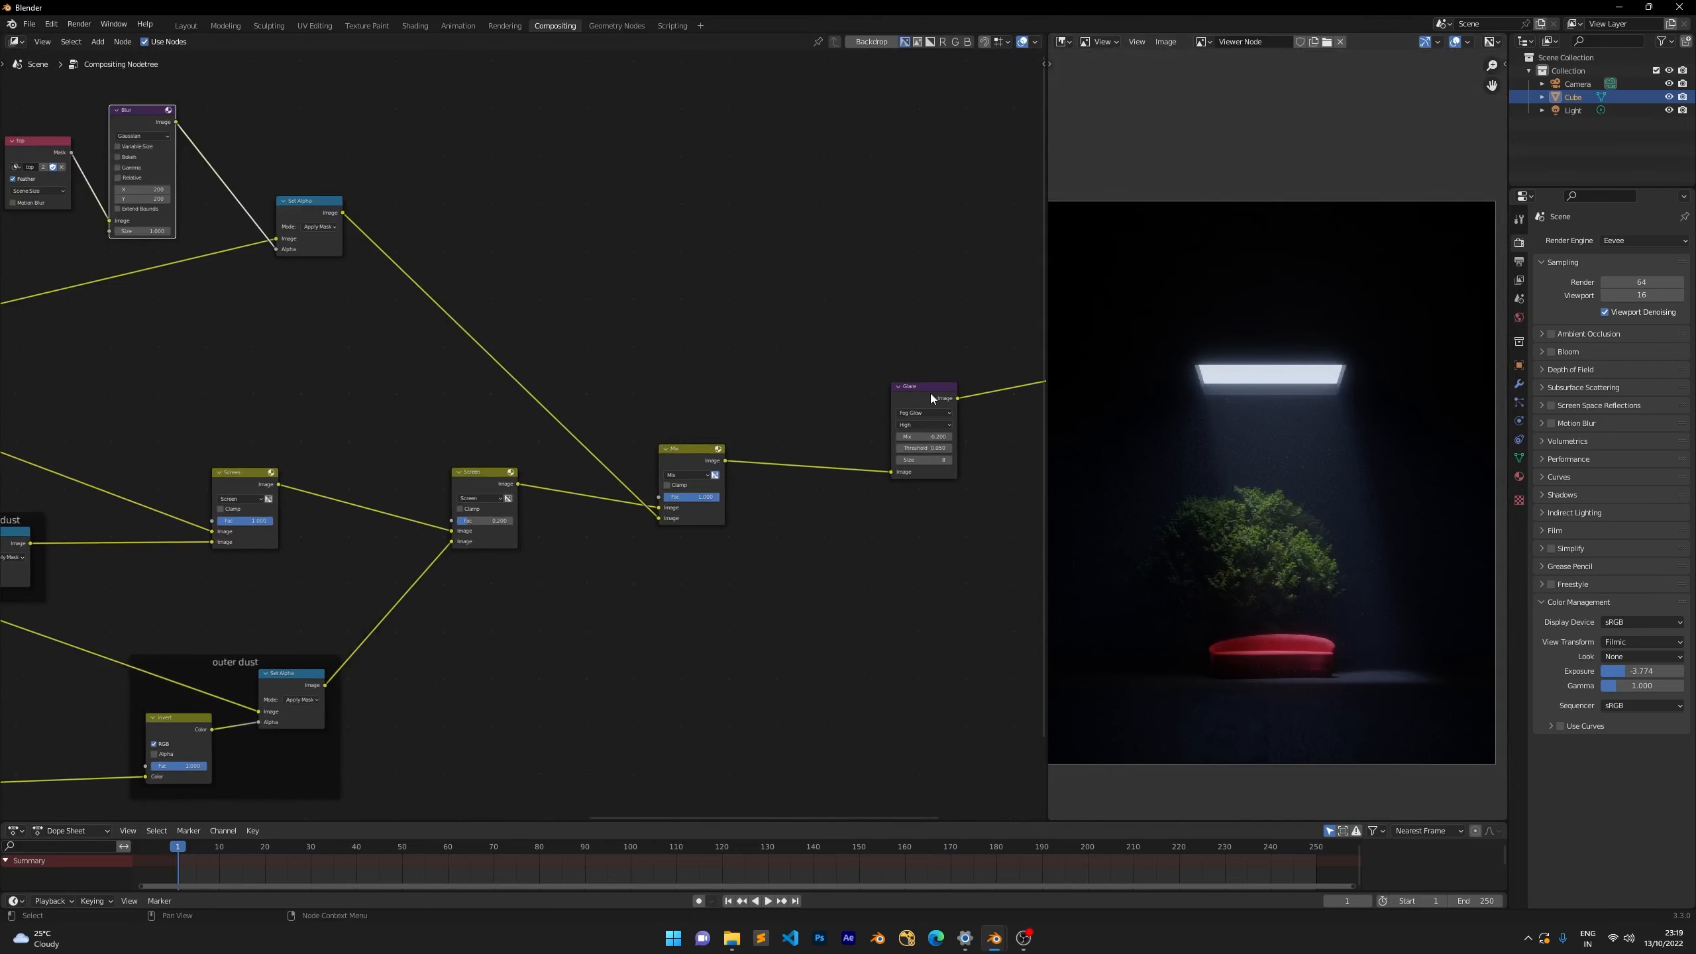
drag(931, 397, 848, 393)
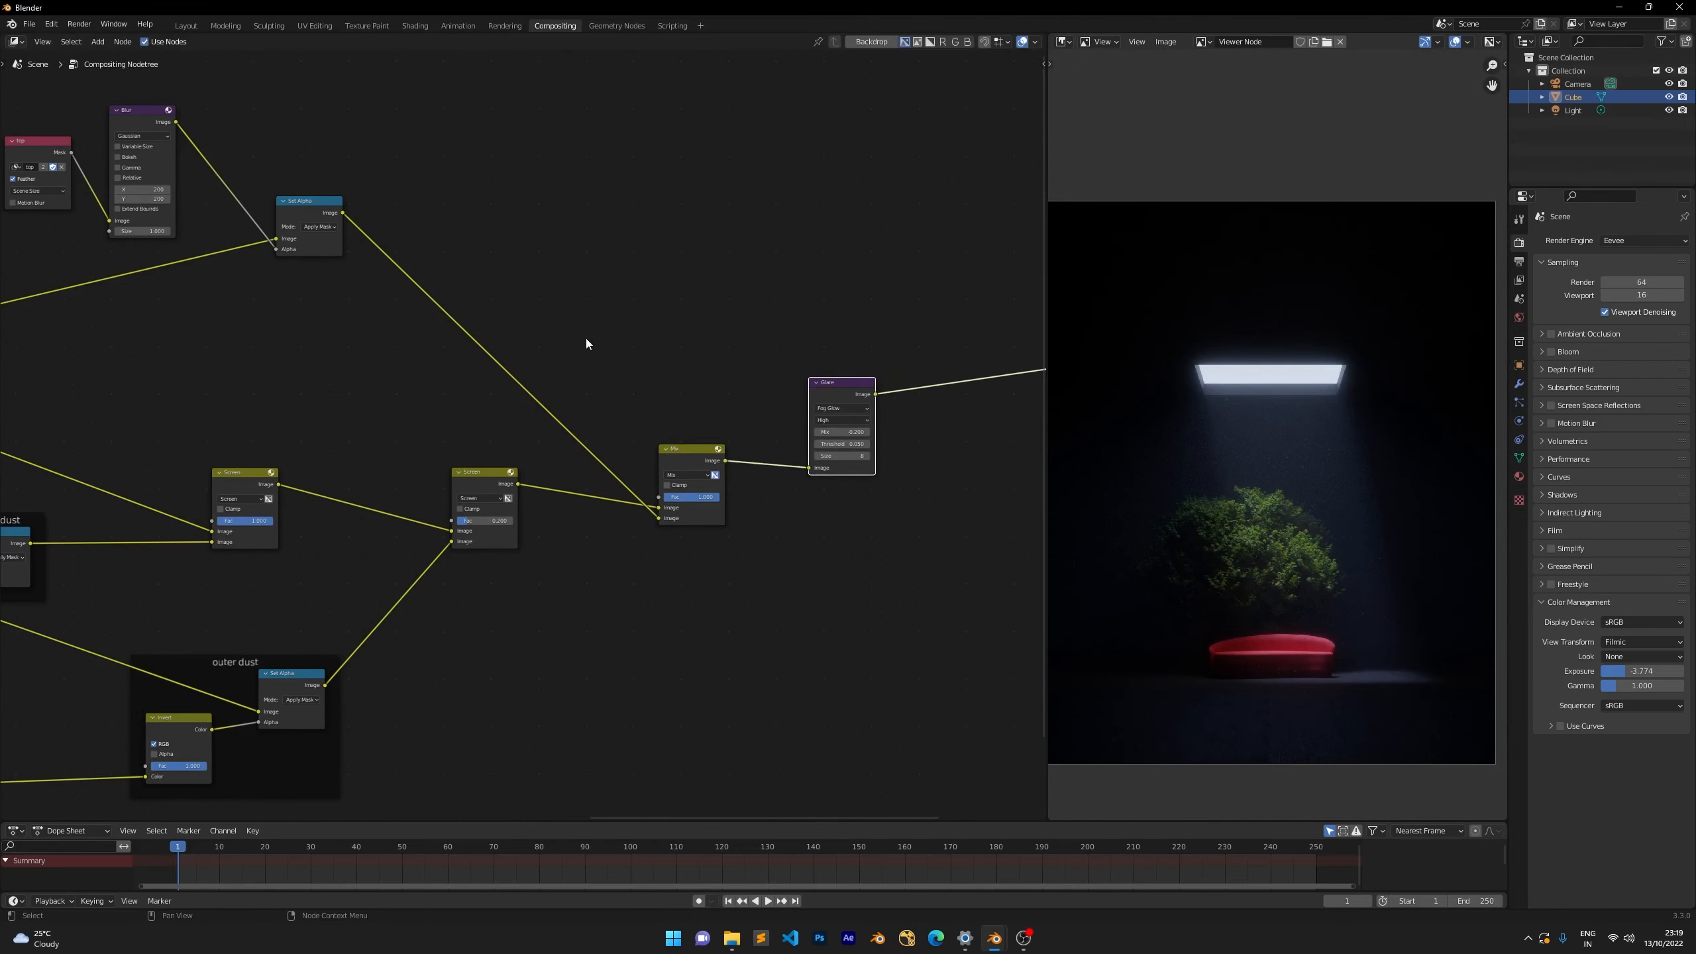
Add a reroute point across the two links leaving the sofa frame's Mix node and place it midway towards the dust nodes.
middle_drag(585, 342, 742, 314)
middle_drag(419, 304, 798, 204)
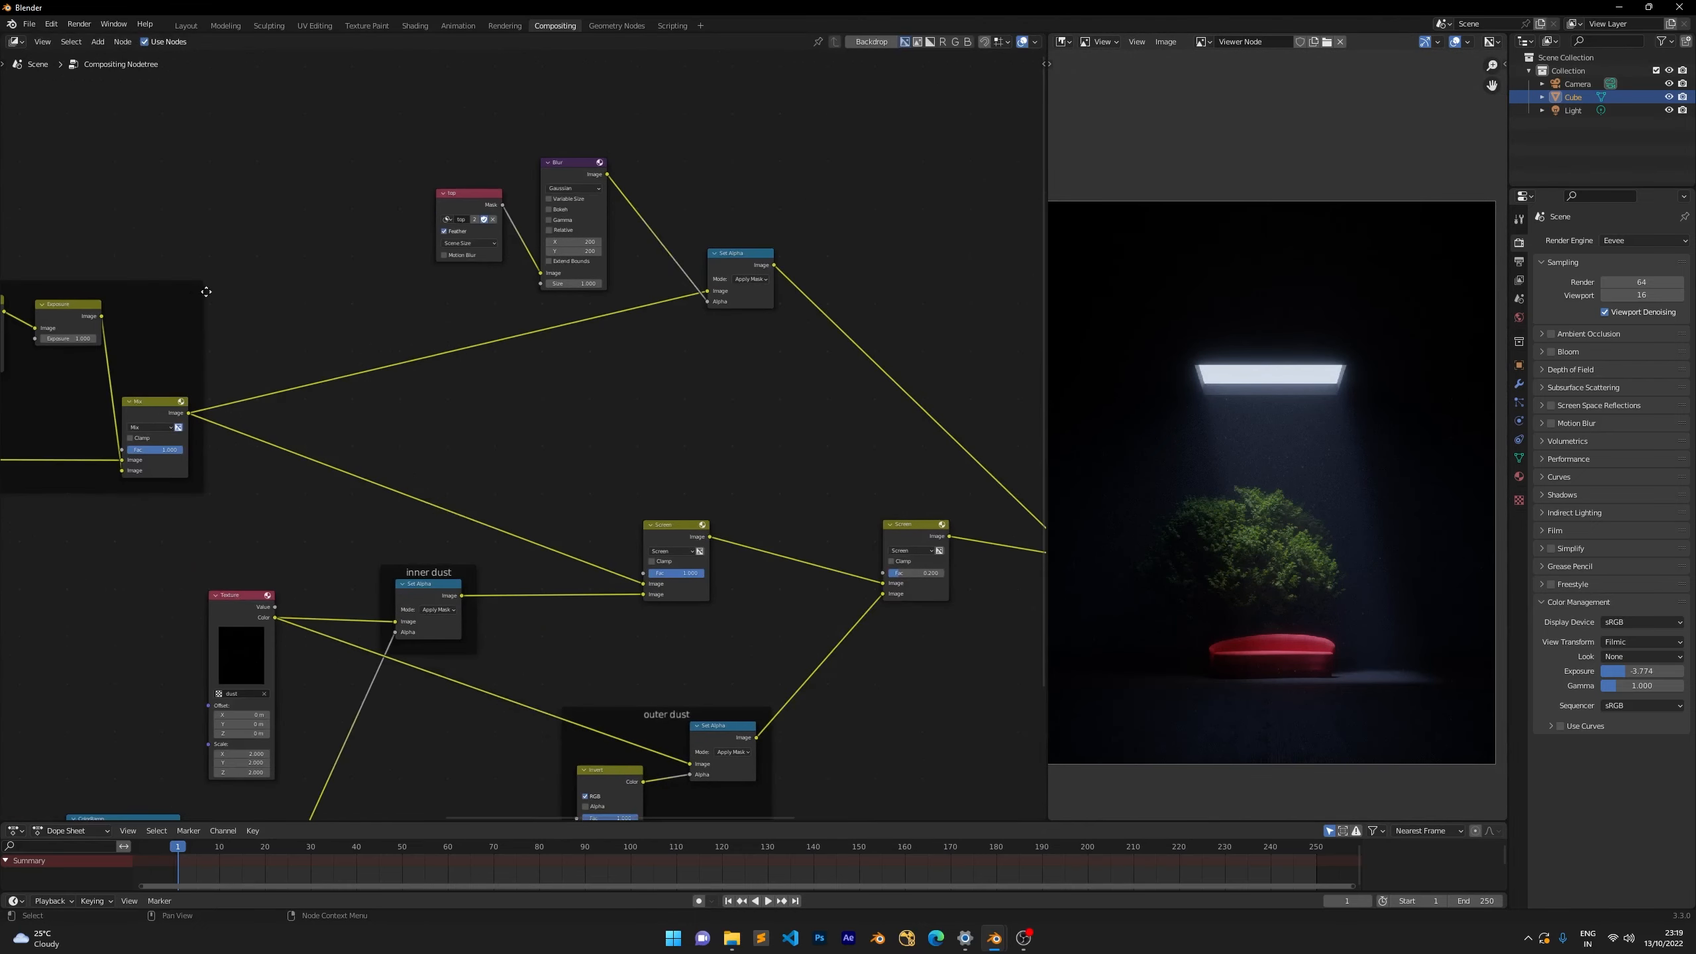
middle_drag(206, 292, 433, 314)
shift+right_drag(422, 455, 419, 458)
key(g)
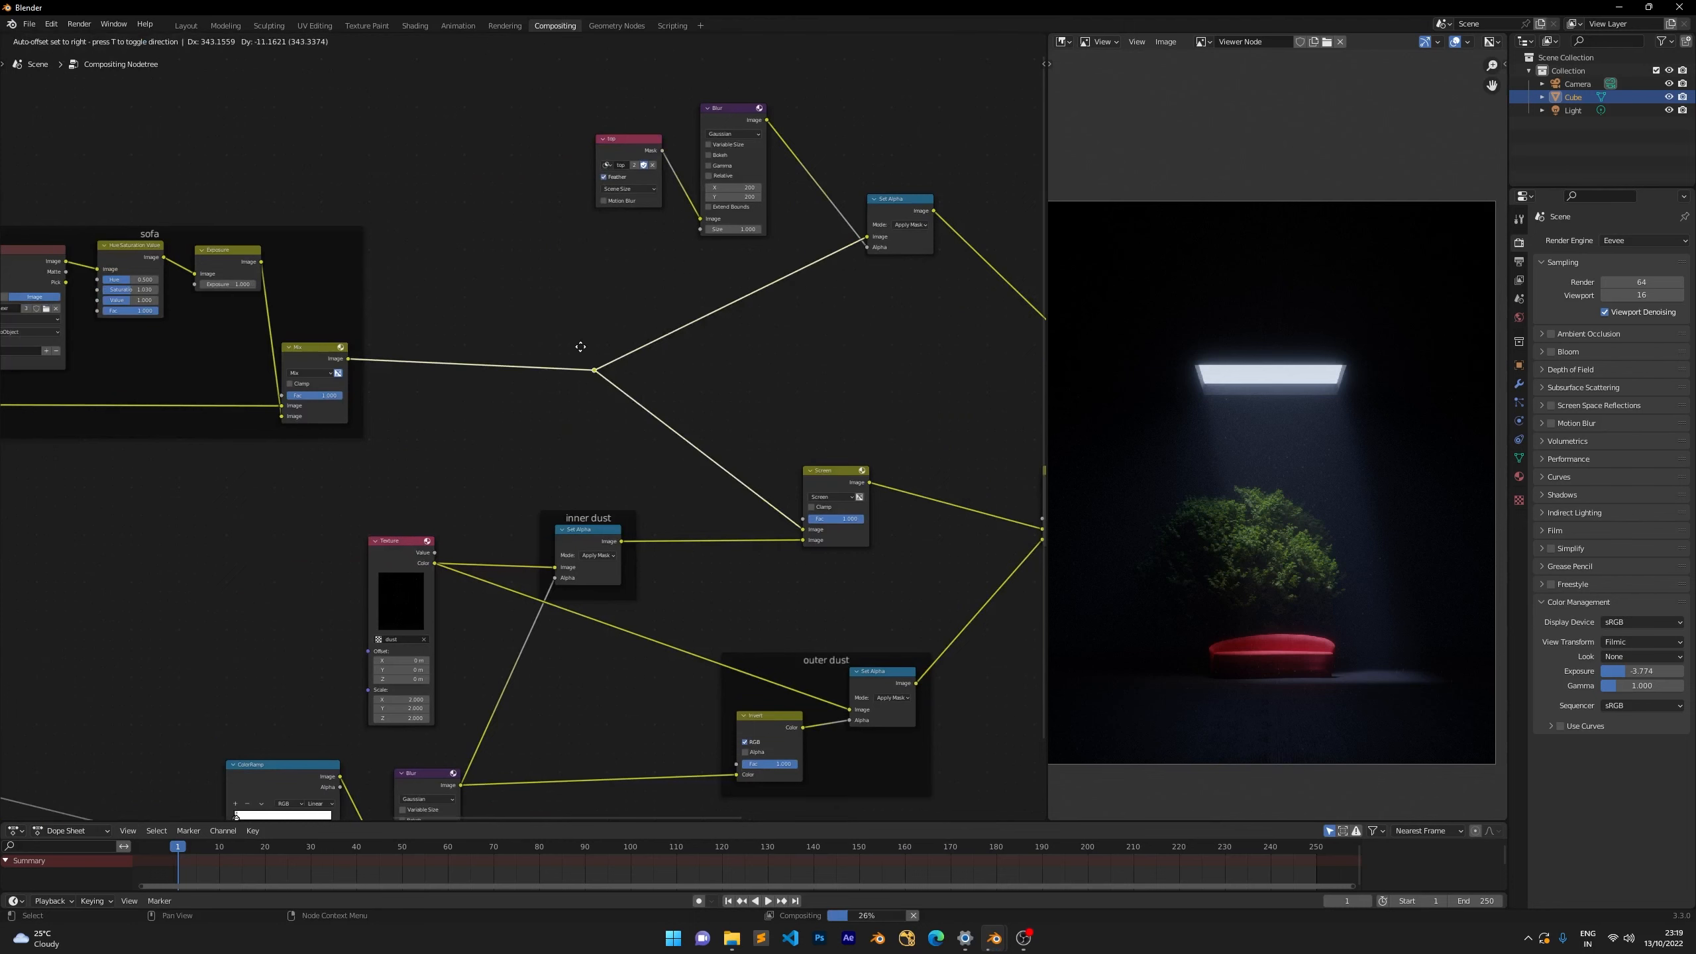
click(613, 352)
Add a Denoise node on the link between the sofa frame's Mix node and the reroute point.
click(430, 324)
key(shift+a)
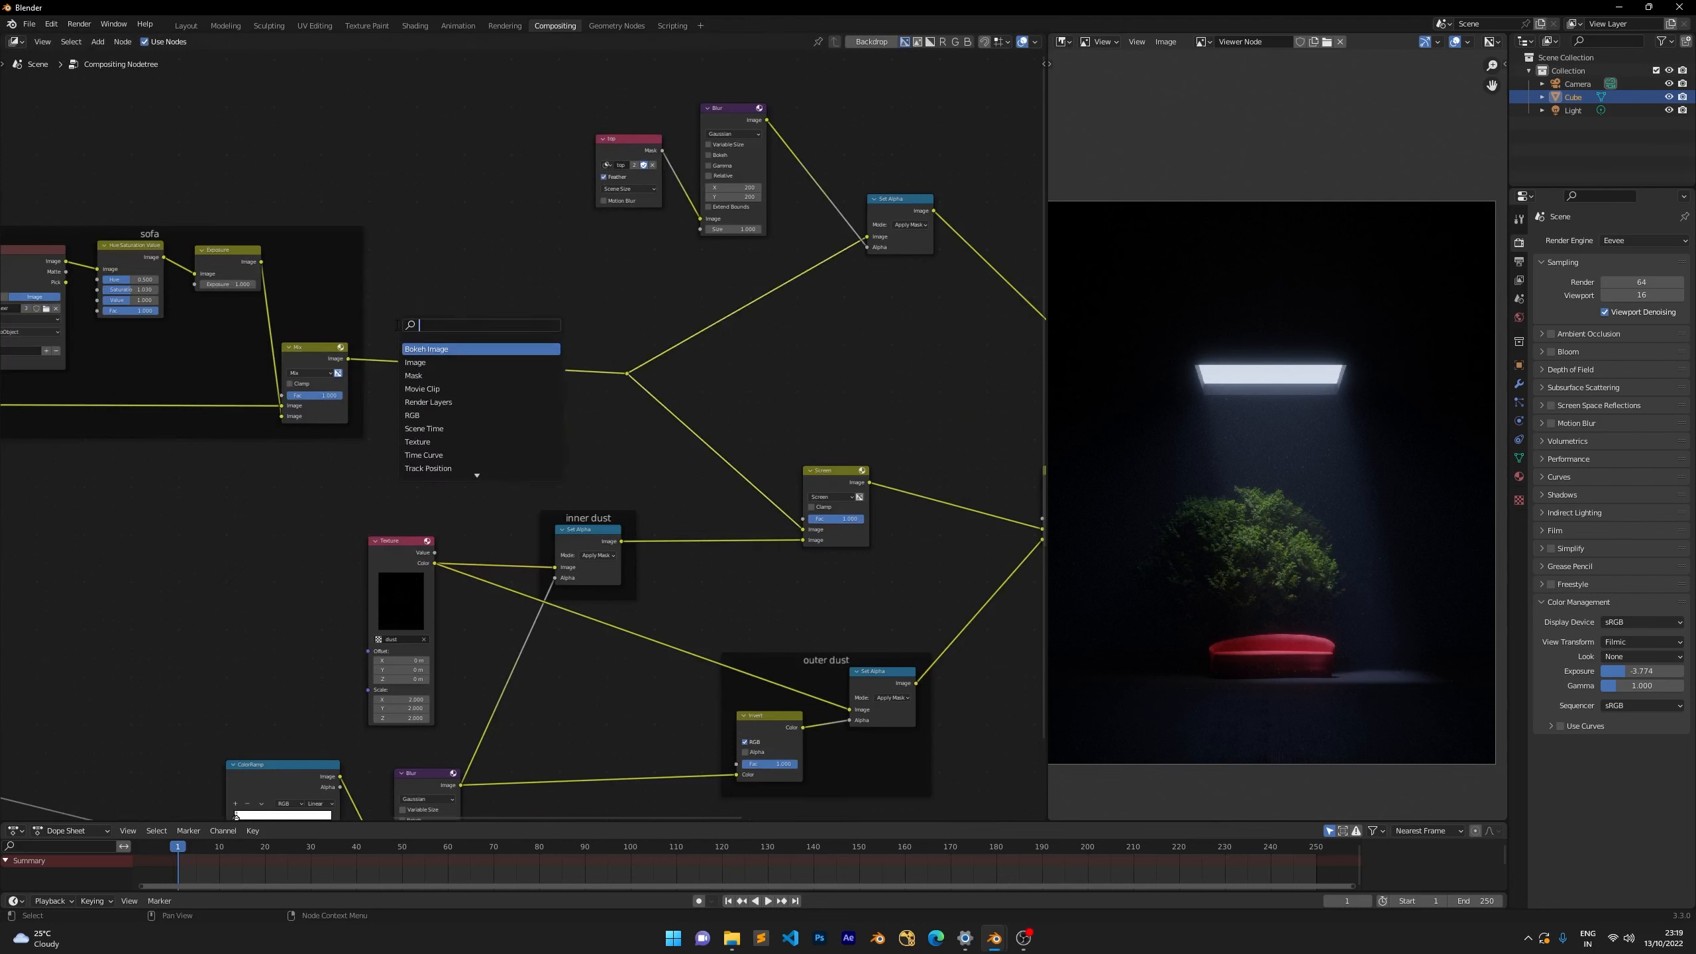
text(dwe)
key(BackSpace)
key(BackSpace)
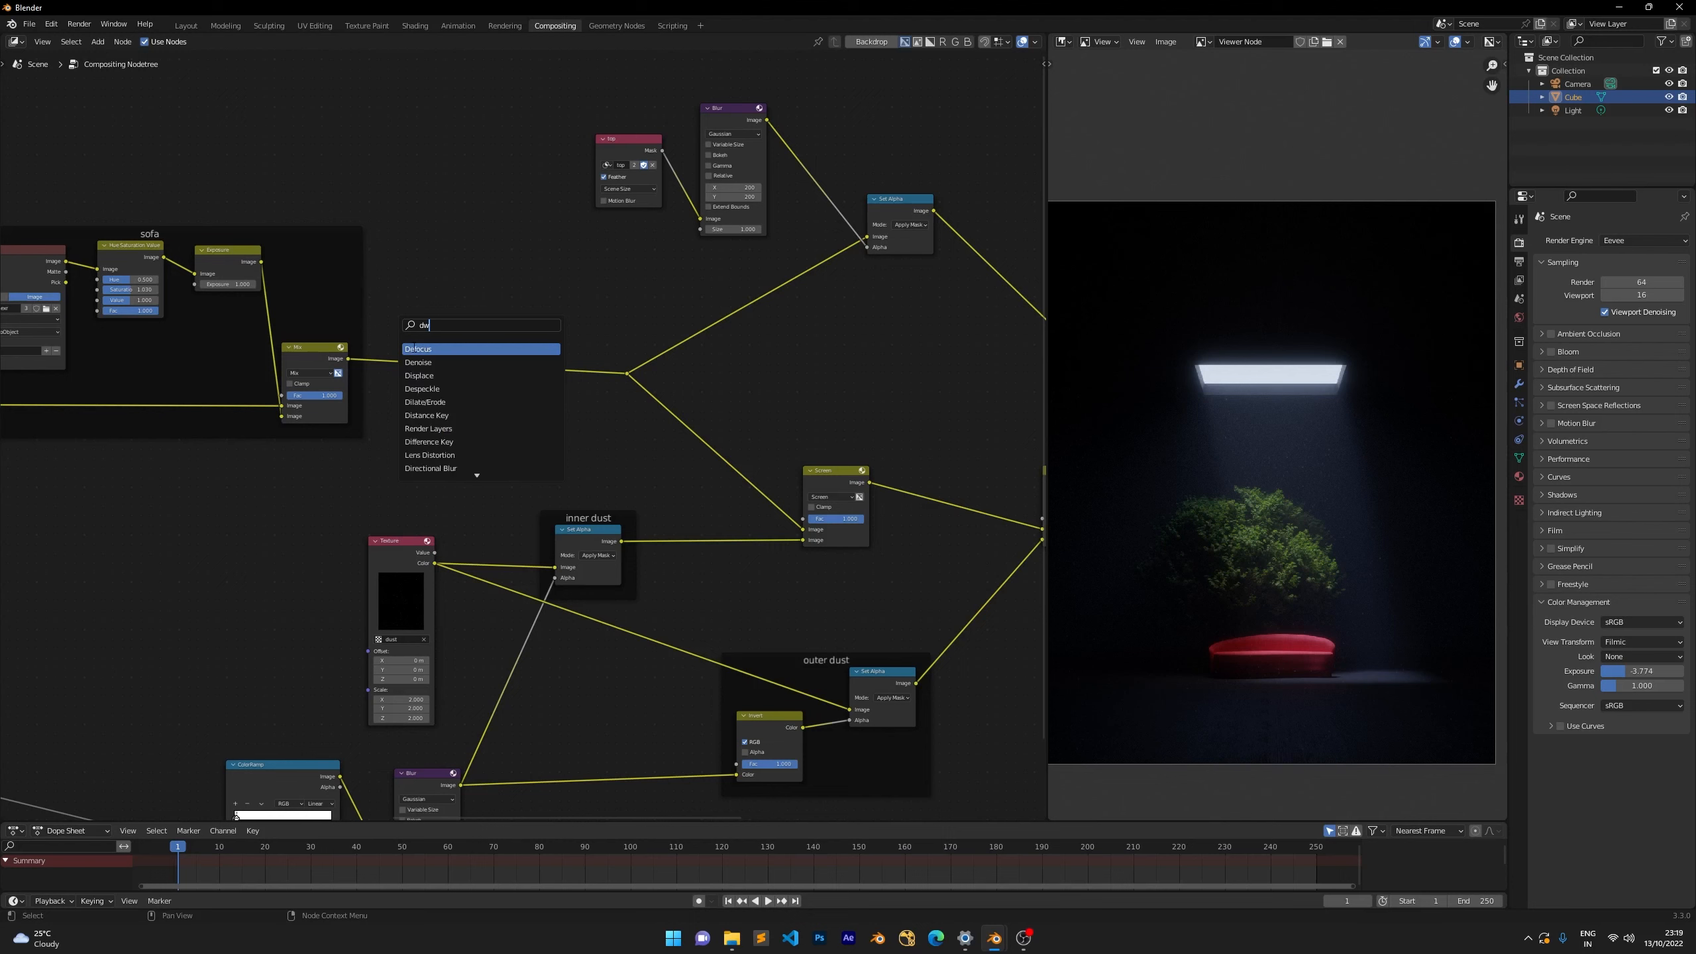
key(Down)
key(Return)
click(446, 325)
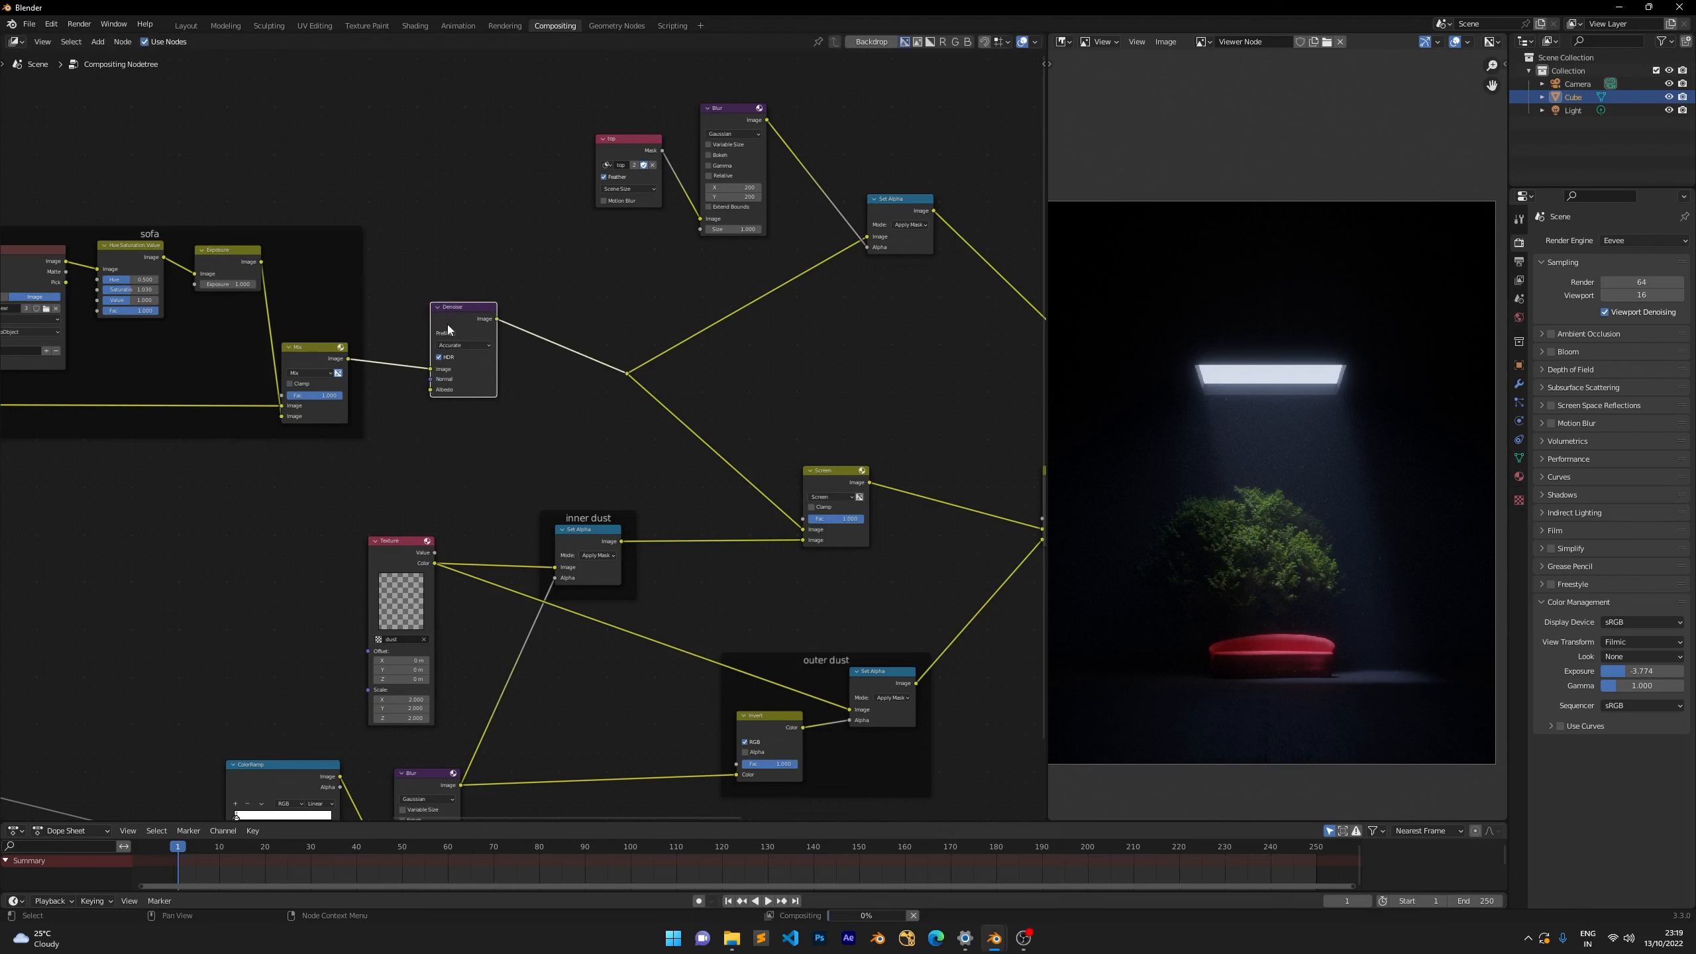
Connect the render image node's Denoising Normal output to the Denoise node's Normal input.
middle_drag(541, 398, 754, 370)
scroll(754, 371, down, 6)
middle_drag(241, 467, 381, 452)
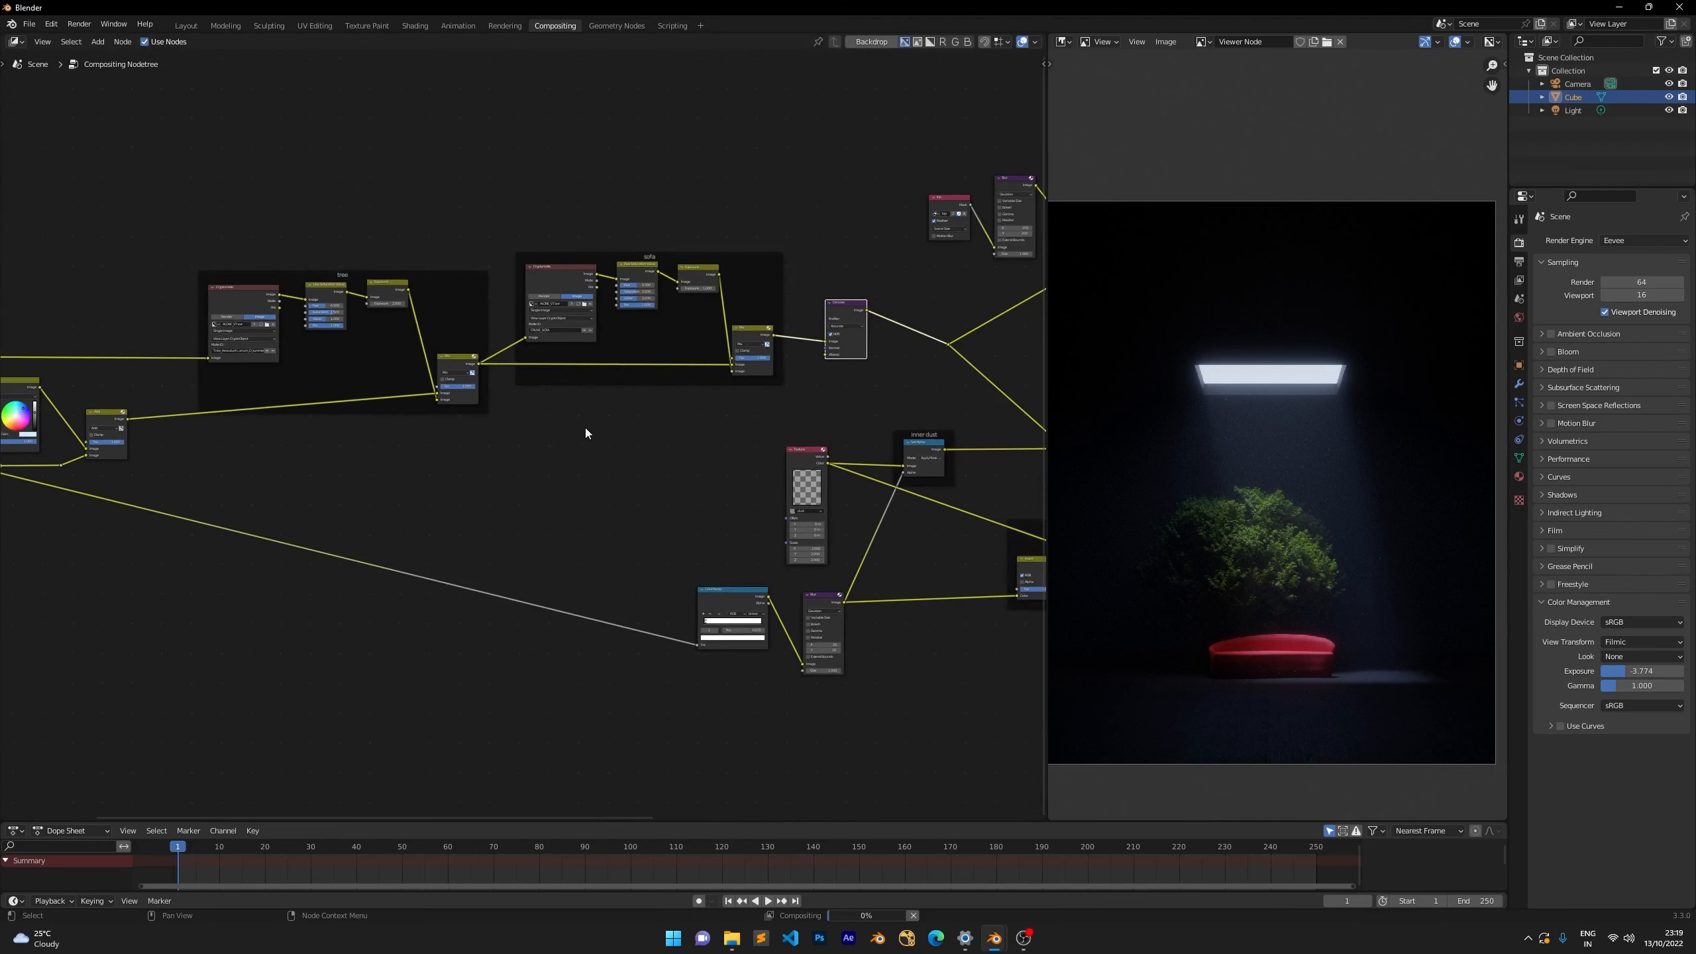
scroll(933, 327, up, 3)
middle_drag(933, 328, 559, 416)
scroll(559, 416, up, 2)
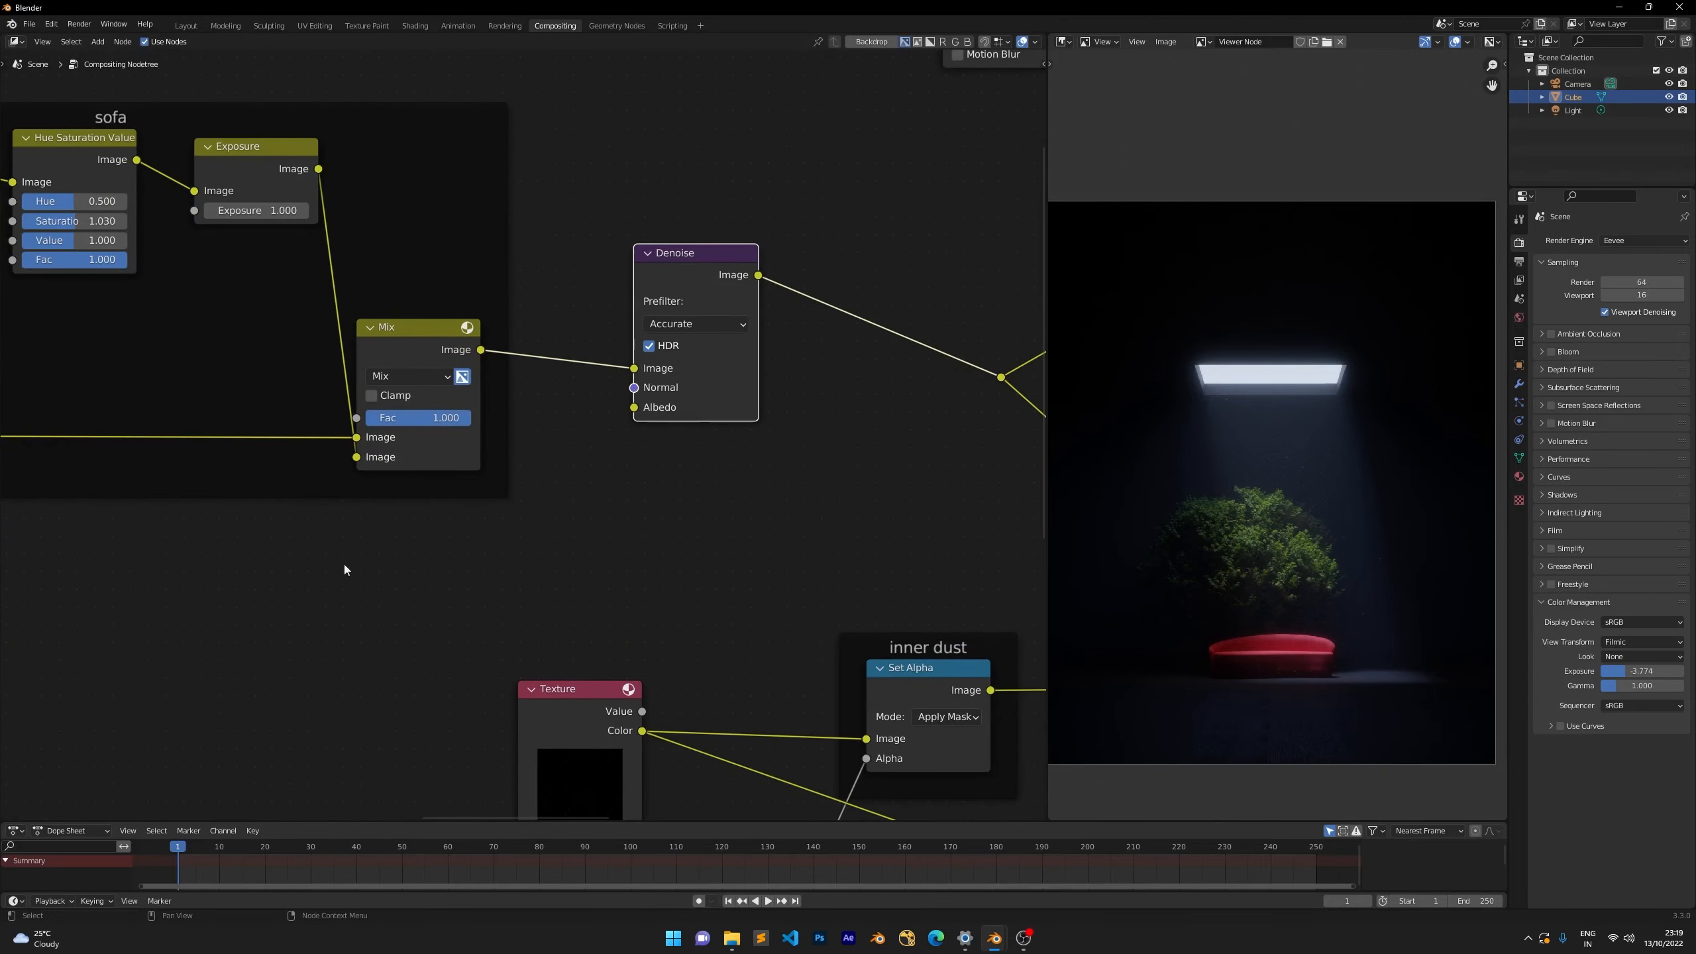
scroll(344, 564, down, 5)
middle_drag(200, 561, 673, 413)
scroll(674, 412, down, 5)
middle_drag(321, 454, 757, 386)
scroll(723, 382, up, 5)
middle_drag(444, 387, 741, 380)
scroll(487, 369, up, 5)
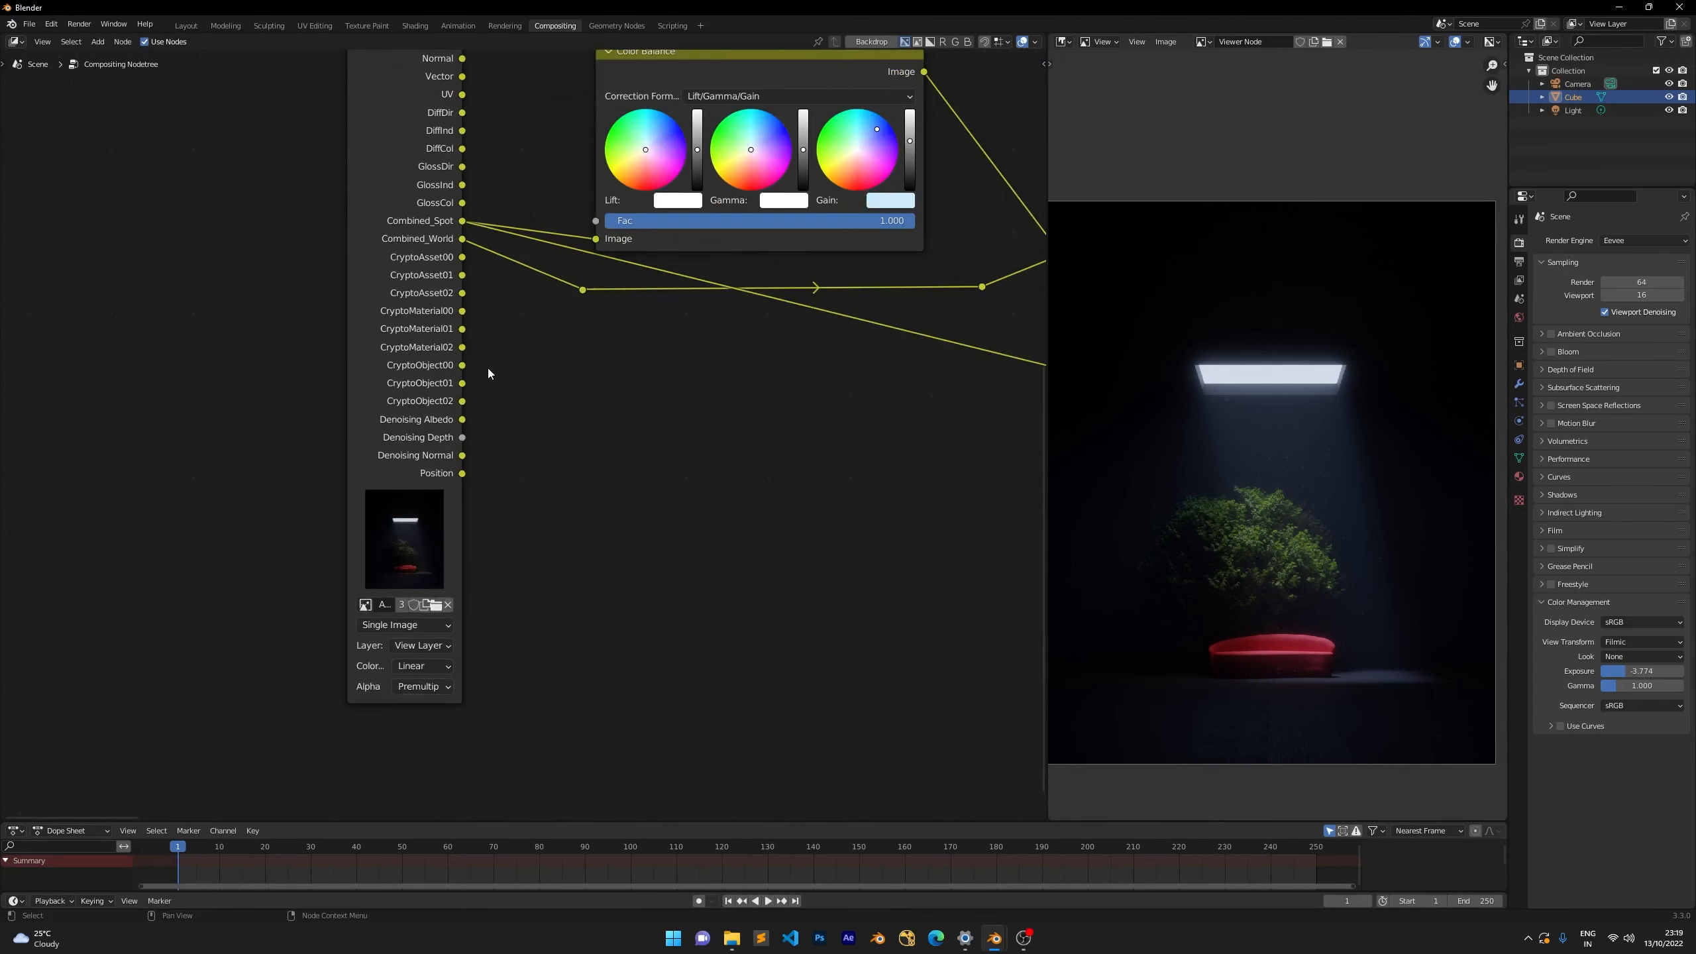
scroll(512, 446, up, 2)
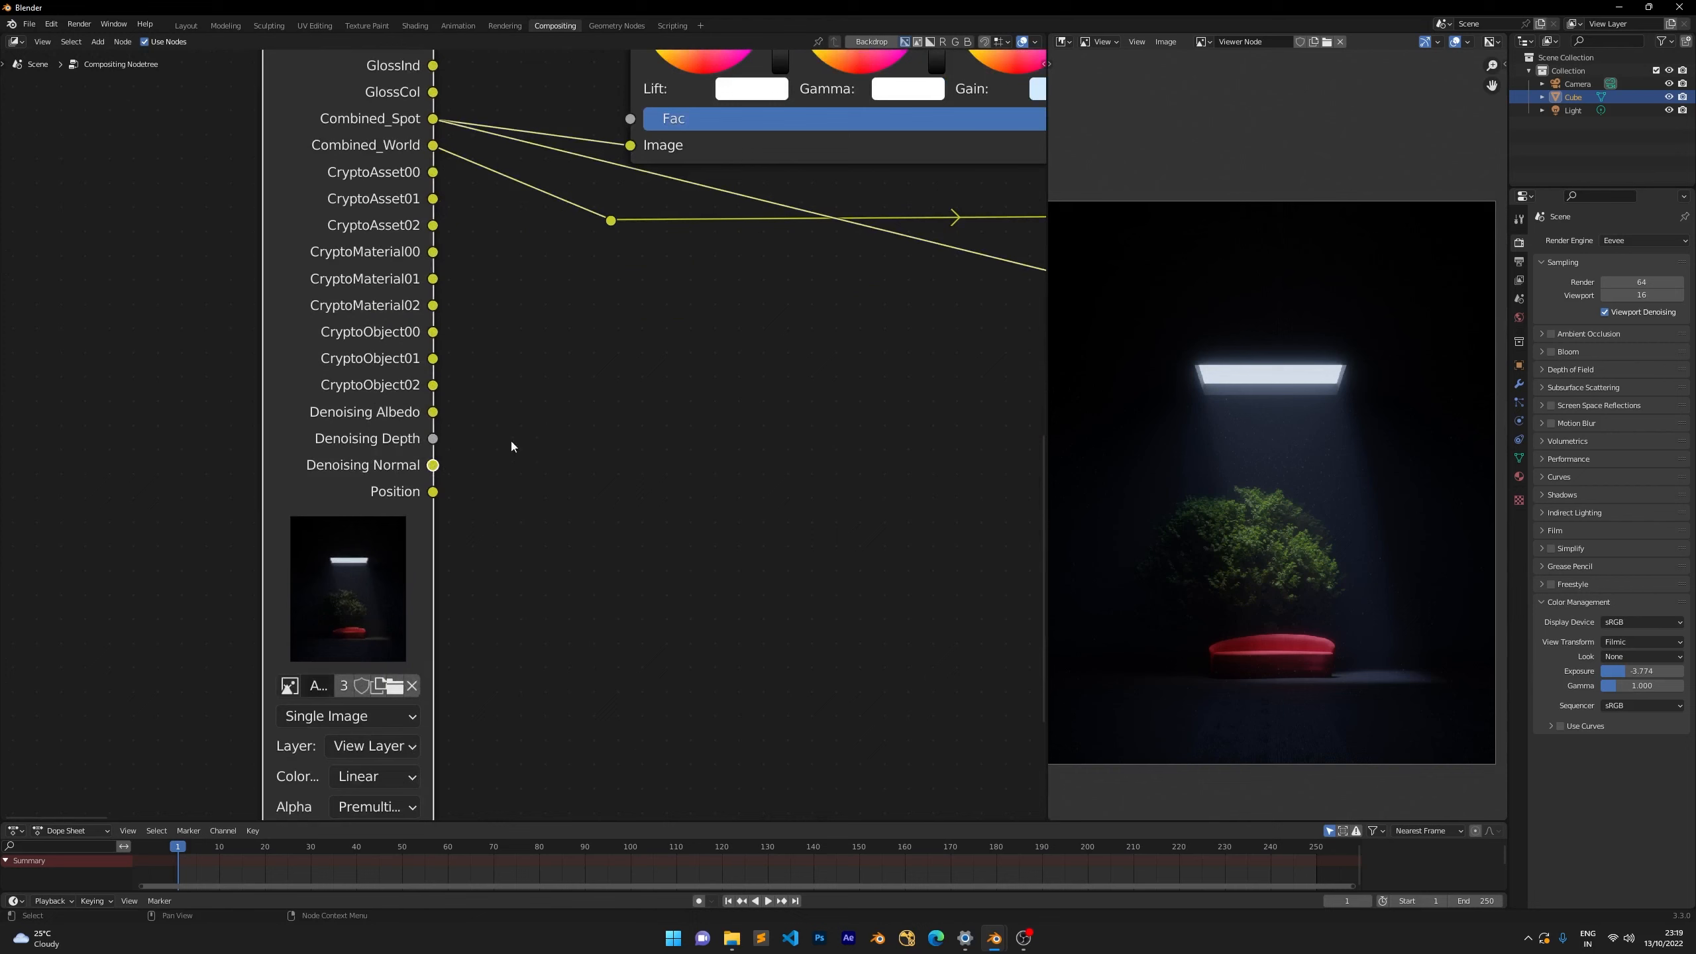
key(ctrl+z)
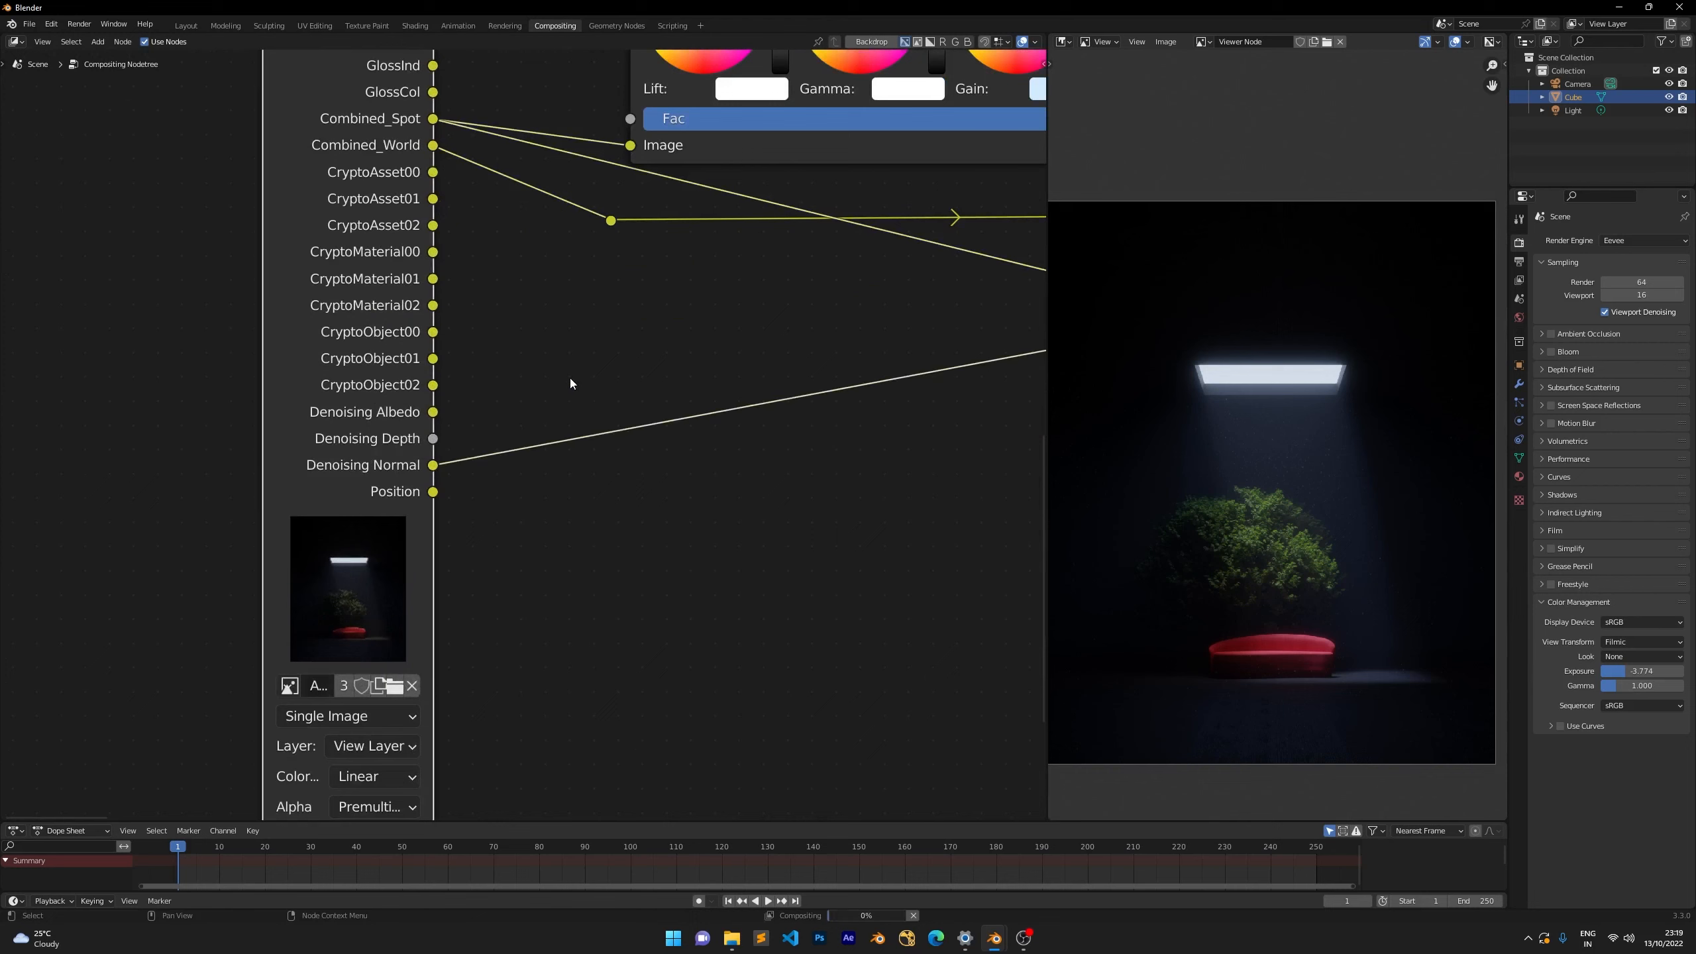
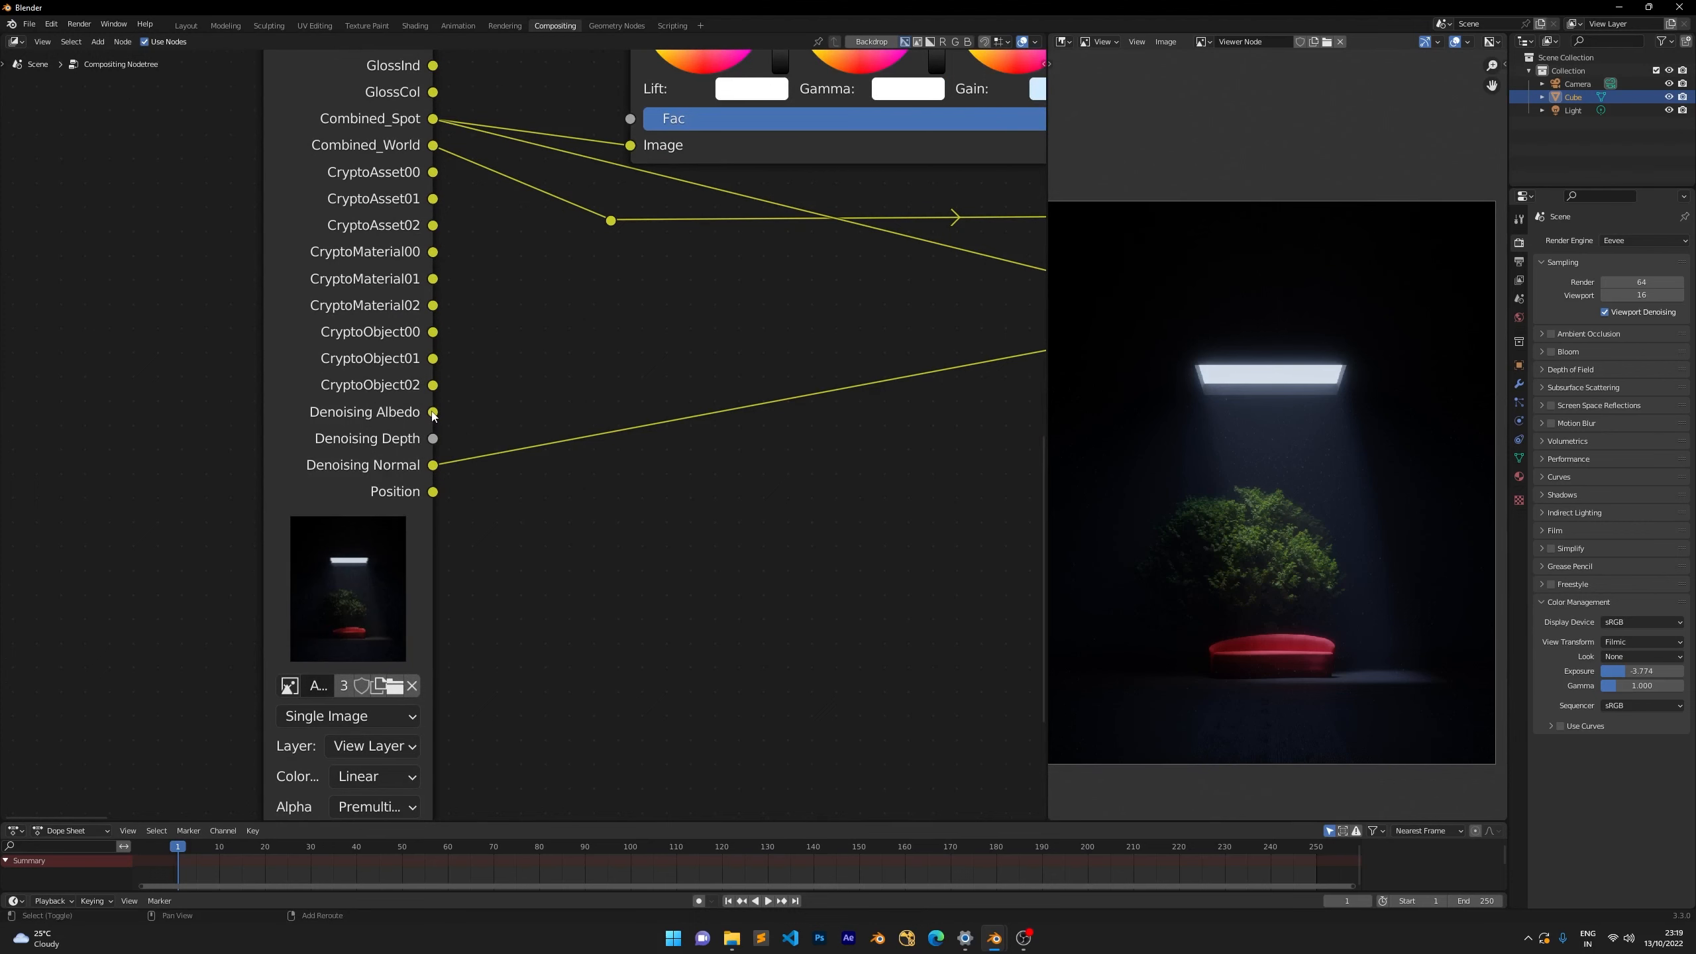
Connect the render image node's Denoising Albedo output to the Denoise node's Albedo input.
shift+click(432, 411)
scroll(533, 427, down, 10)
middle_drag(793, 304, 84, 353)
scroll(414, 378, up, 5)
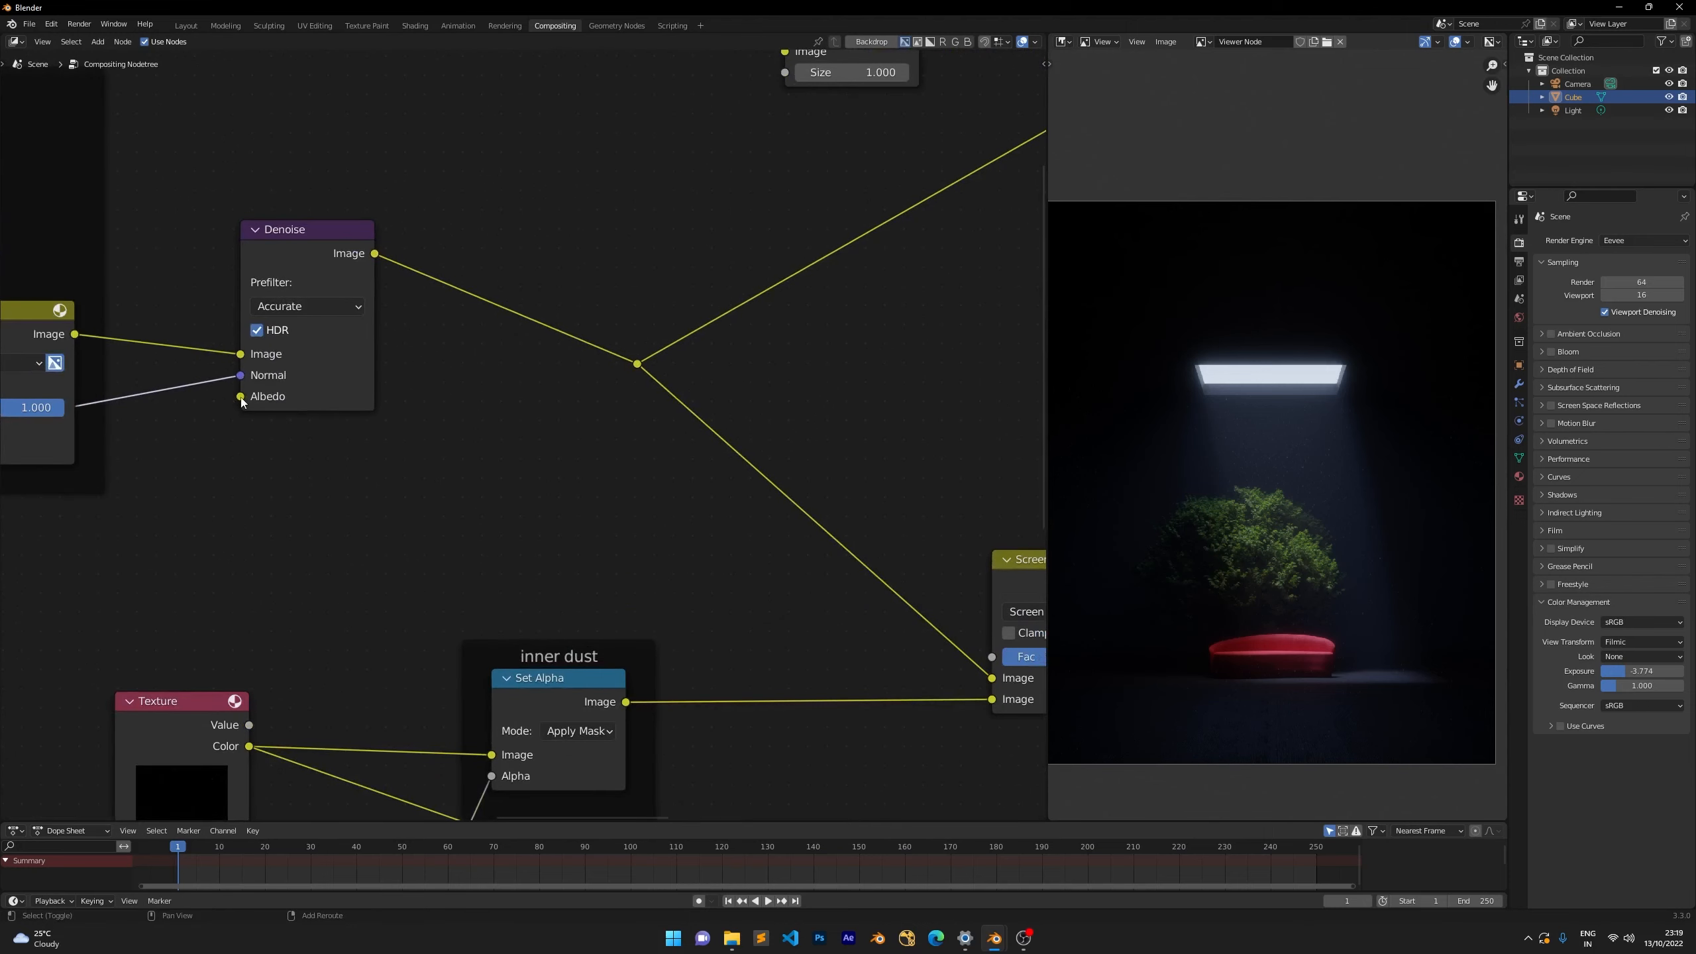
click(242, 401)
key(f)
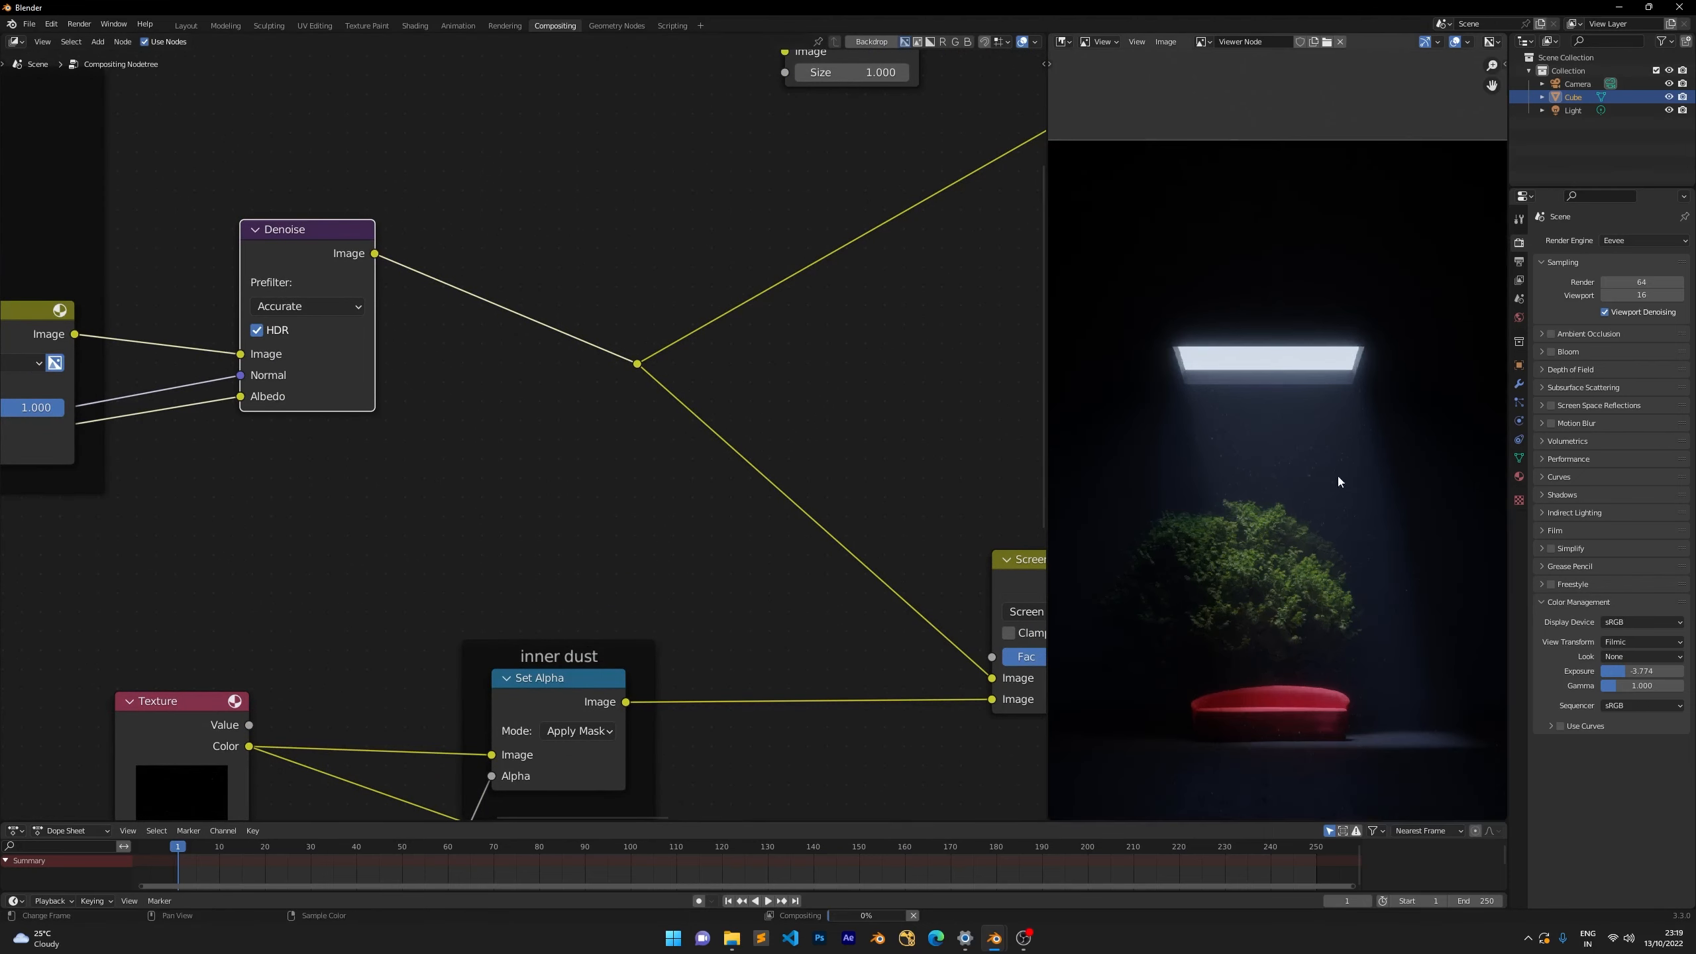
Examine the denoised tree, sofa and skylight up close in the viewer image.
scroll(1287, 453, up, 4)
scroll(1296, 401, up, 1)
middle_drag(1297, 390, 1301, 247)
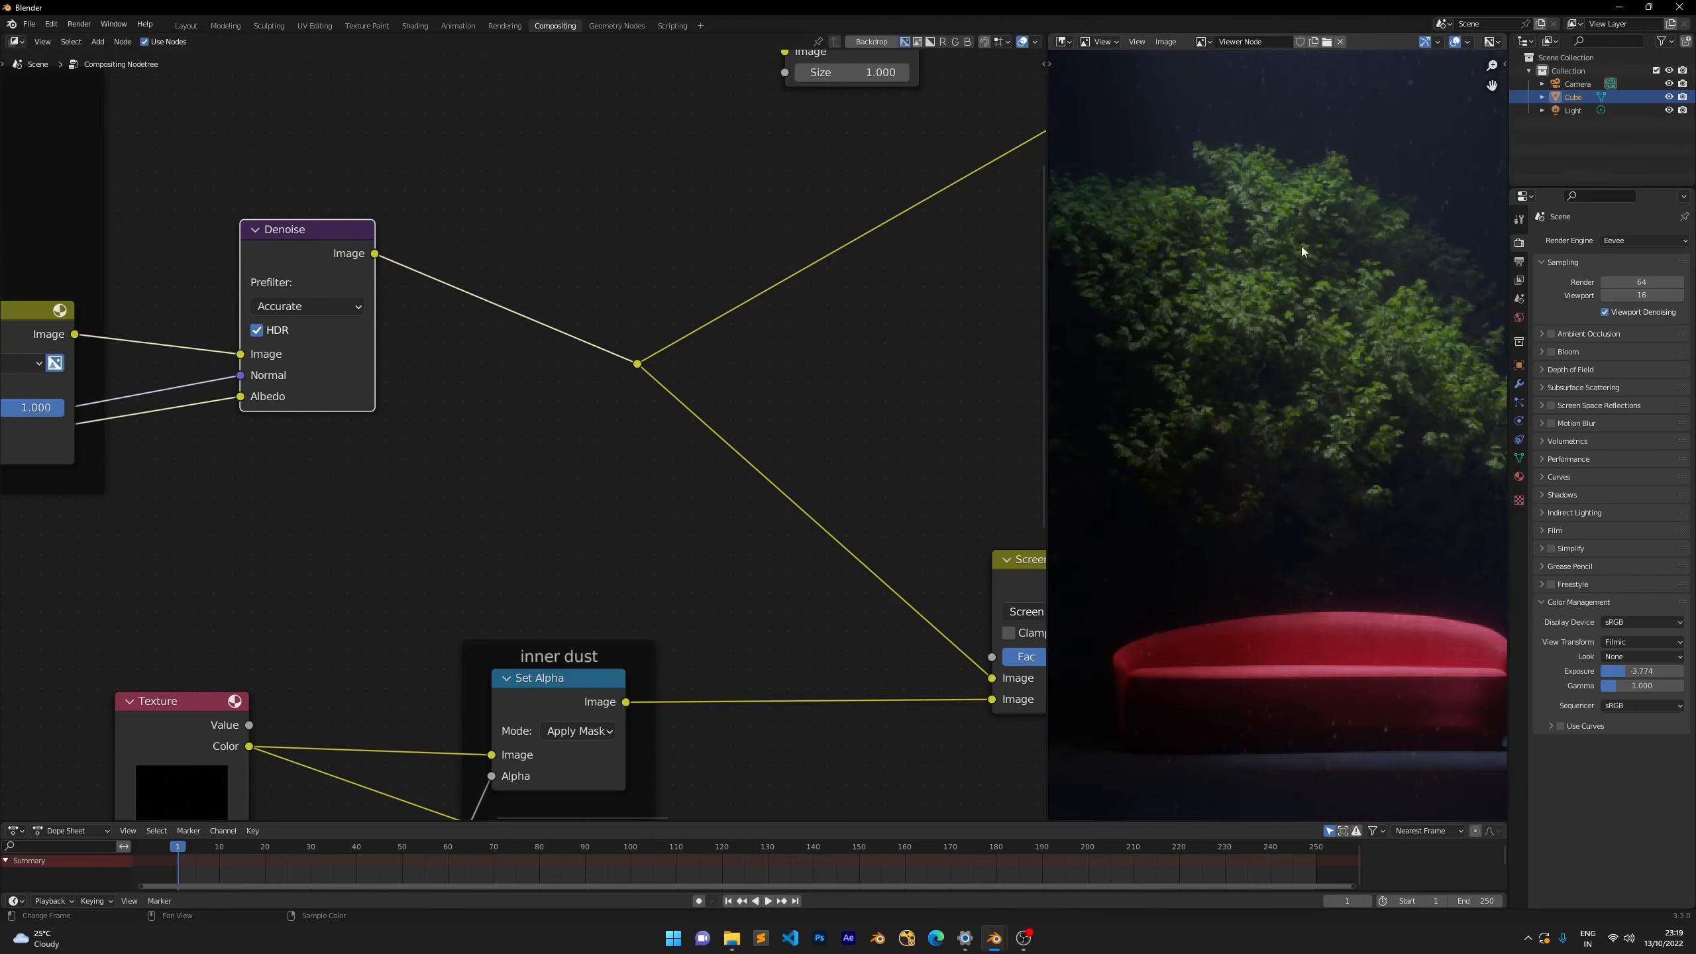
scroll(1289, 271, down, 5)
scroll(1278, 341, up, 3)
middle_drag(1278, 349, 1330, 460)
scroll(1330, 459, down, 1)
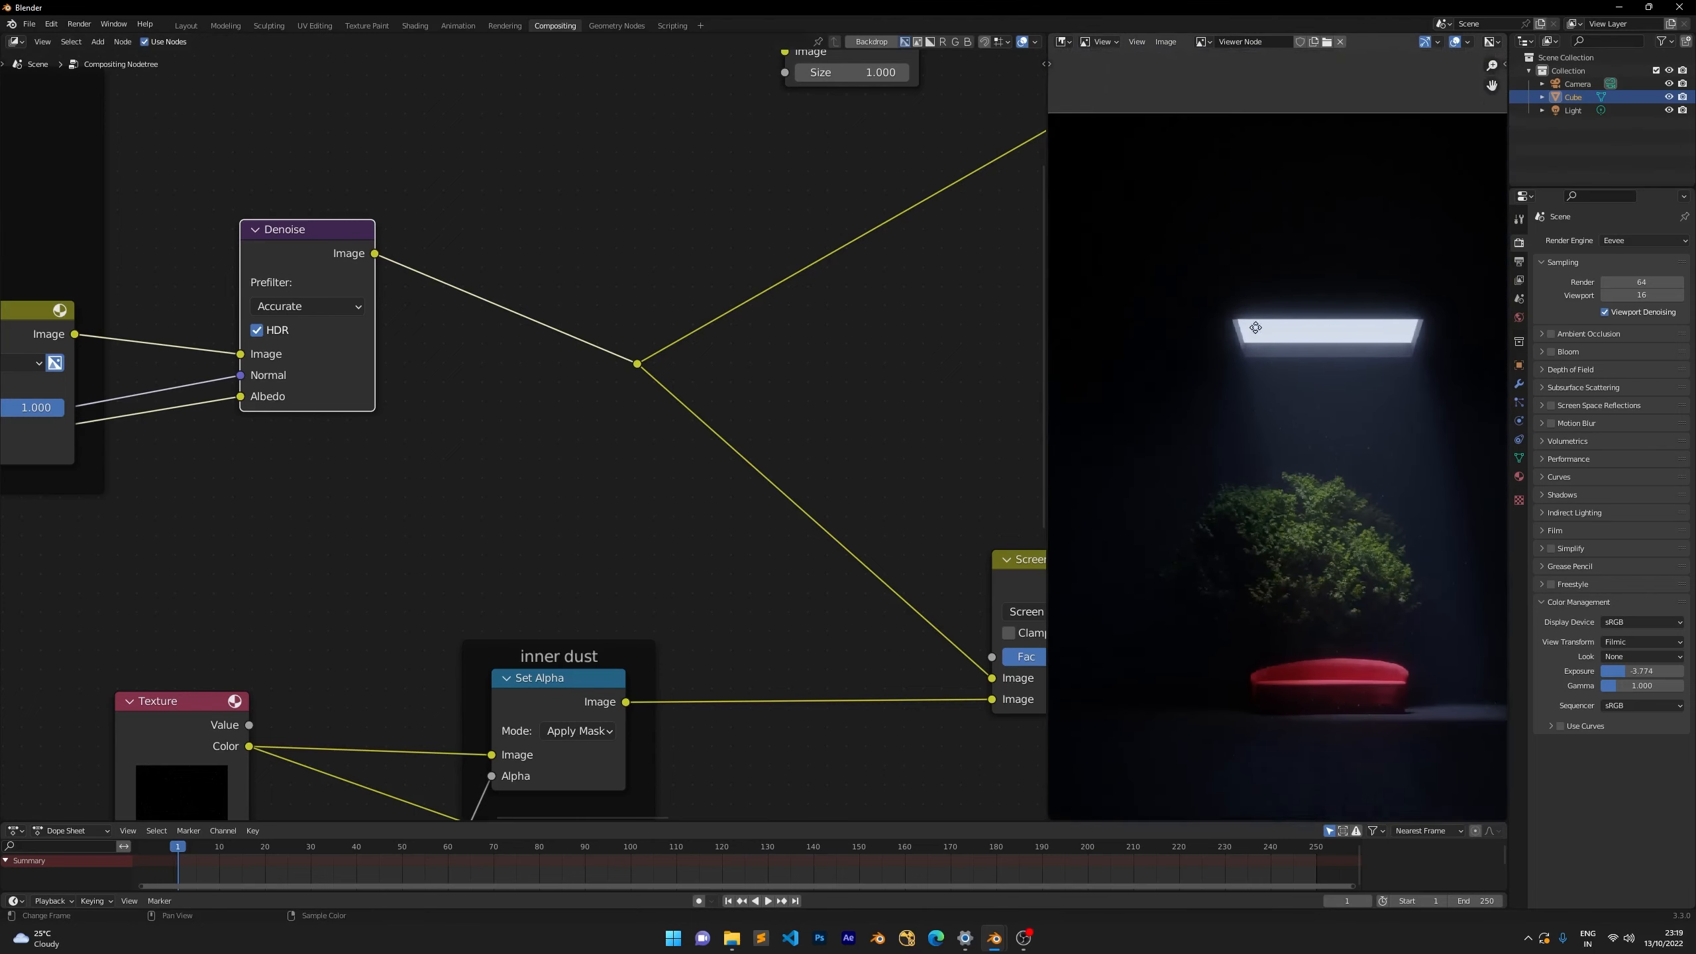
scroll(1238, 281, up, 3)
scroll(360, 225, down, 1)
scroll(360, 221, up, 1)
Move the Denoise node above and to the right of the sofa frame's Mix node.
middle_drag(360, 222, 589, 270)
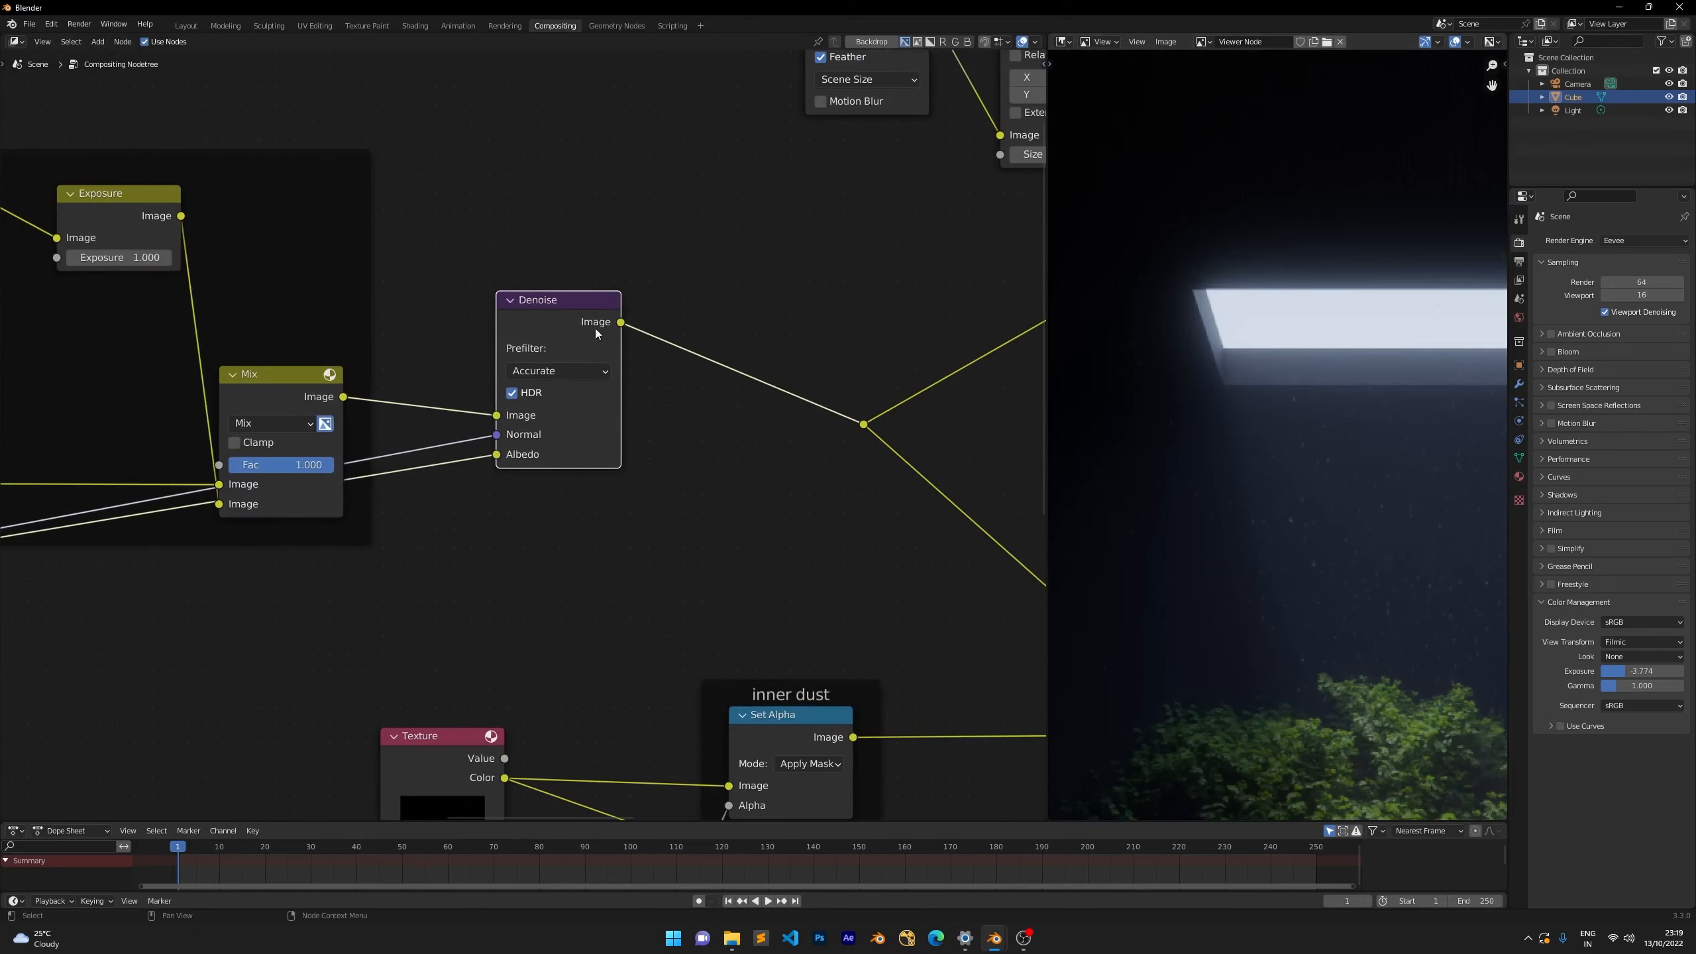
drag(550, 311, 517, 425)
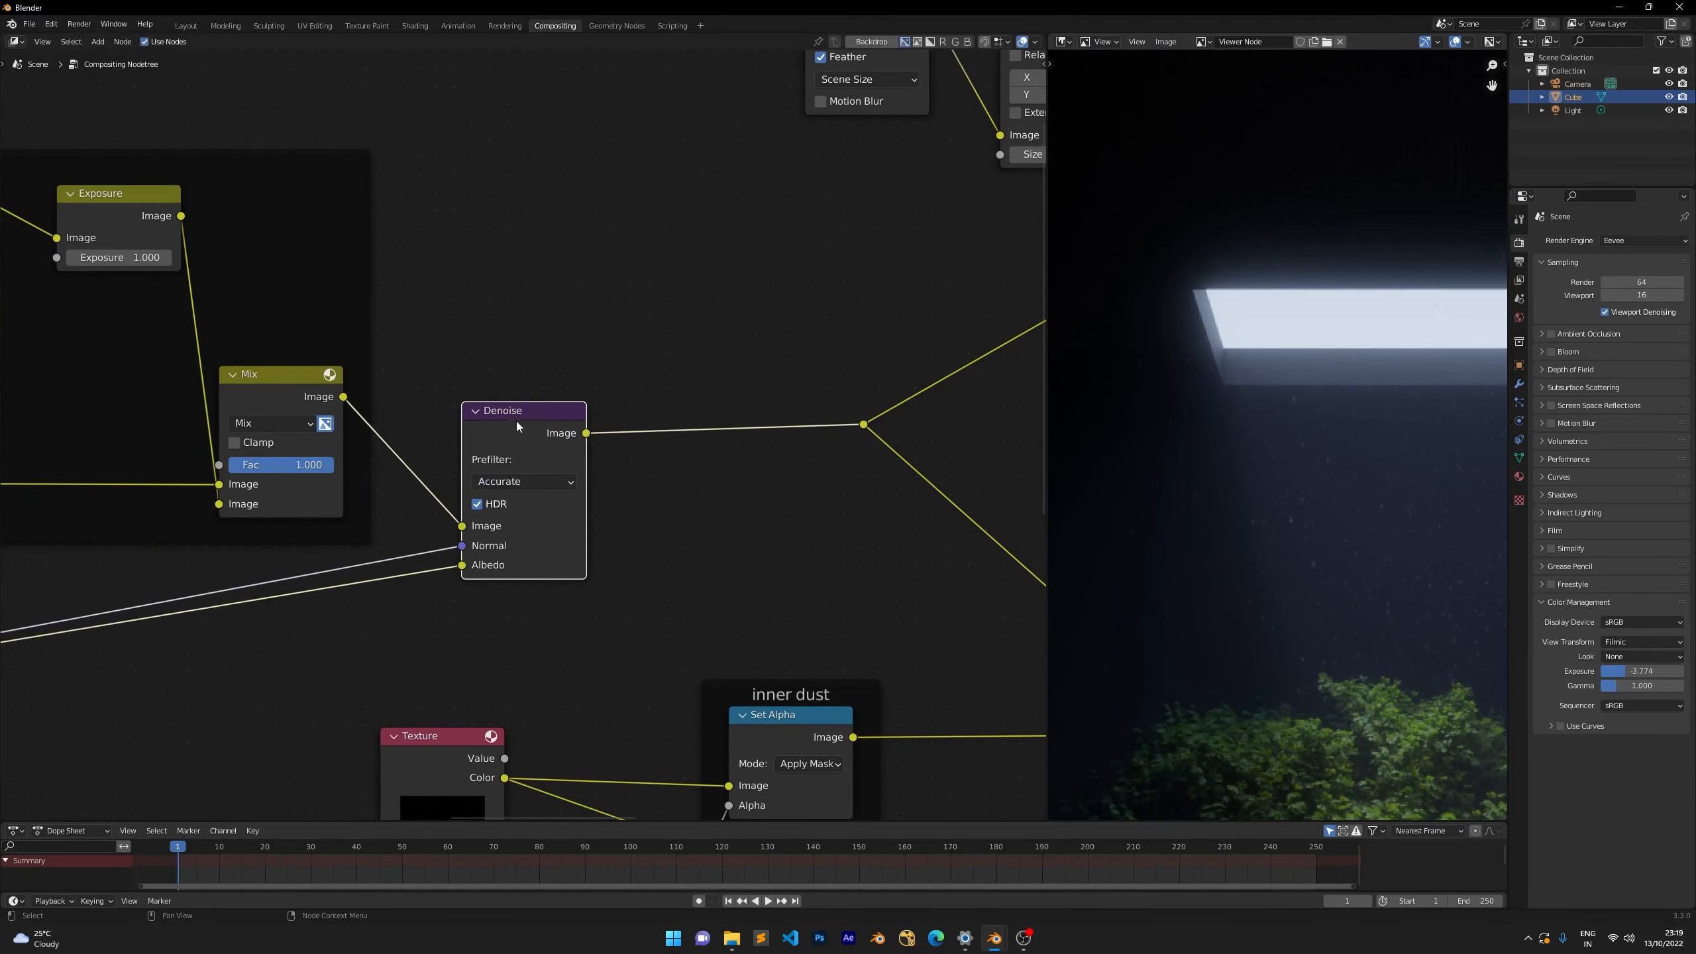
scroll(1249, 237, down, 4)
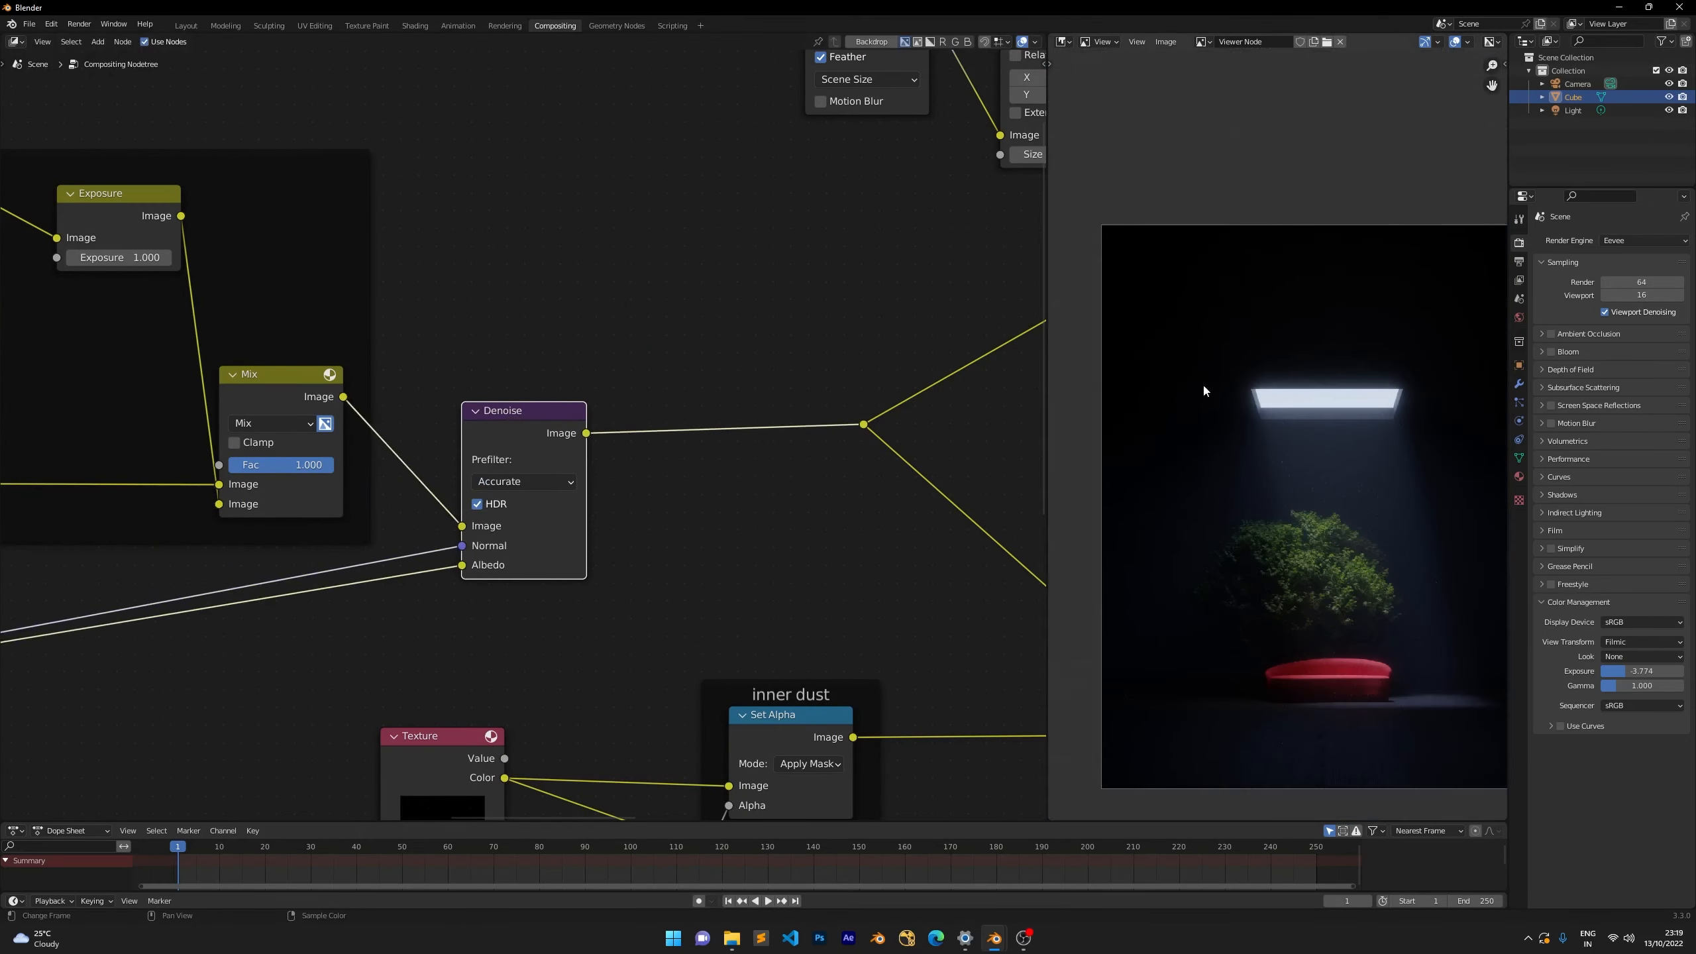
drag(540, 430, 525, 153)
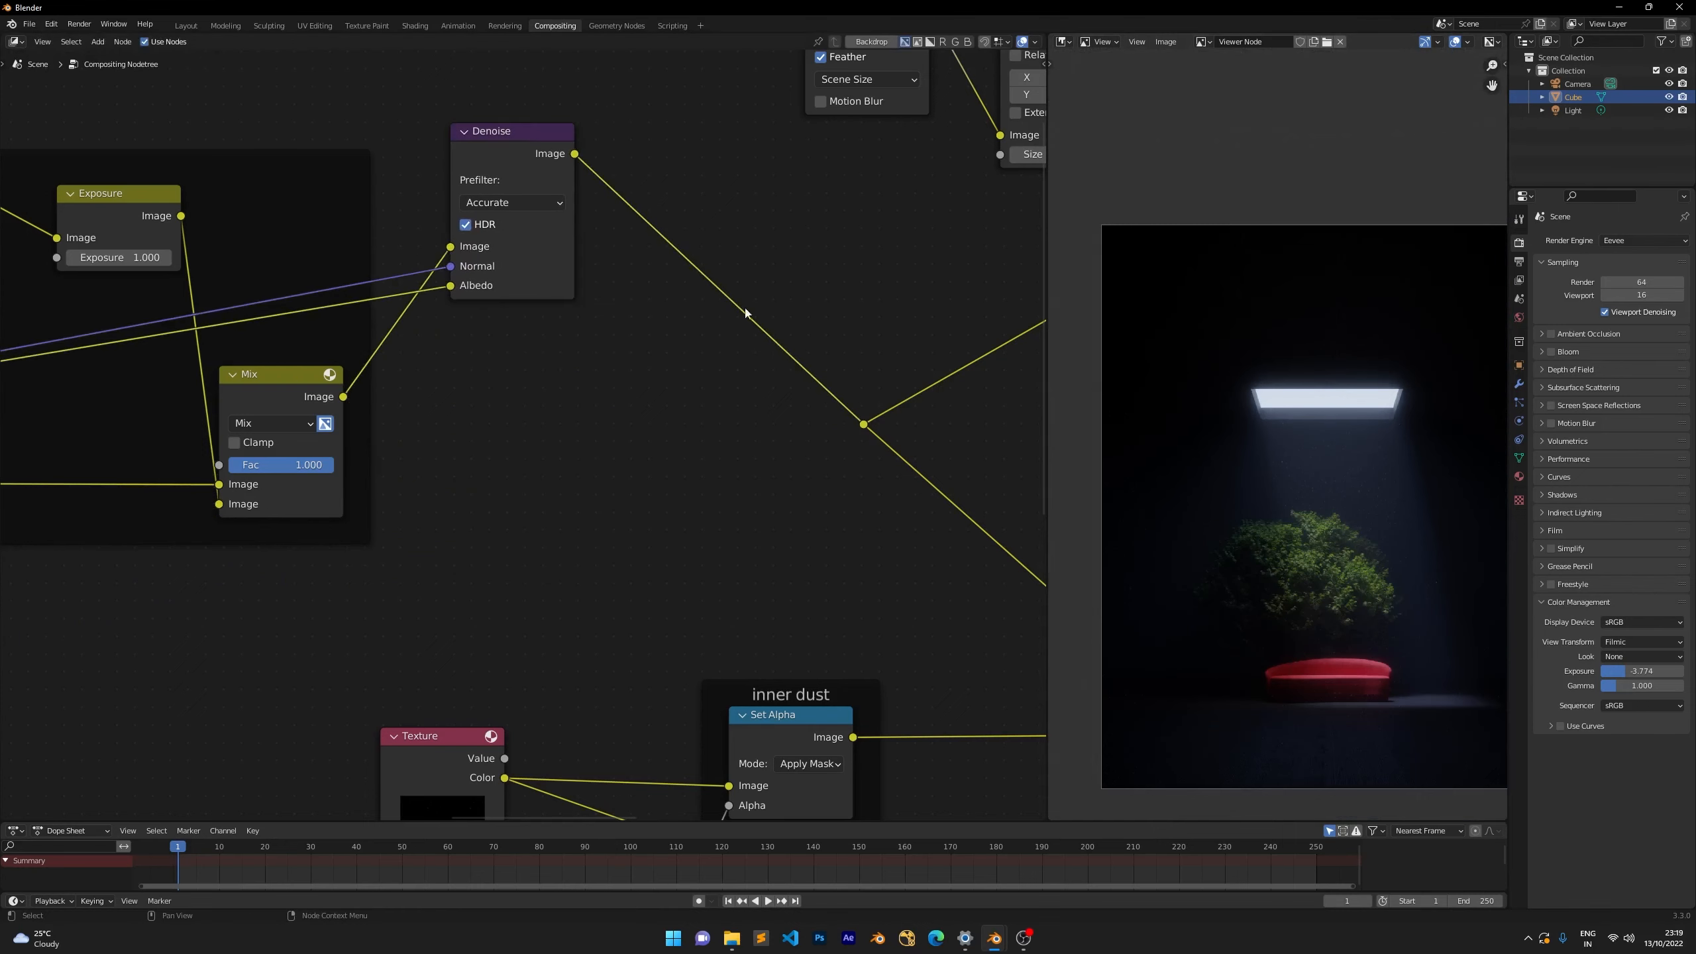
Select the reroute point after the Denoise node and move it further right to free up space.
scroll(574, 248, down, 2)
scroll(575, 248, down, 2)
drag(360, 314, 565, 394)
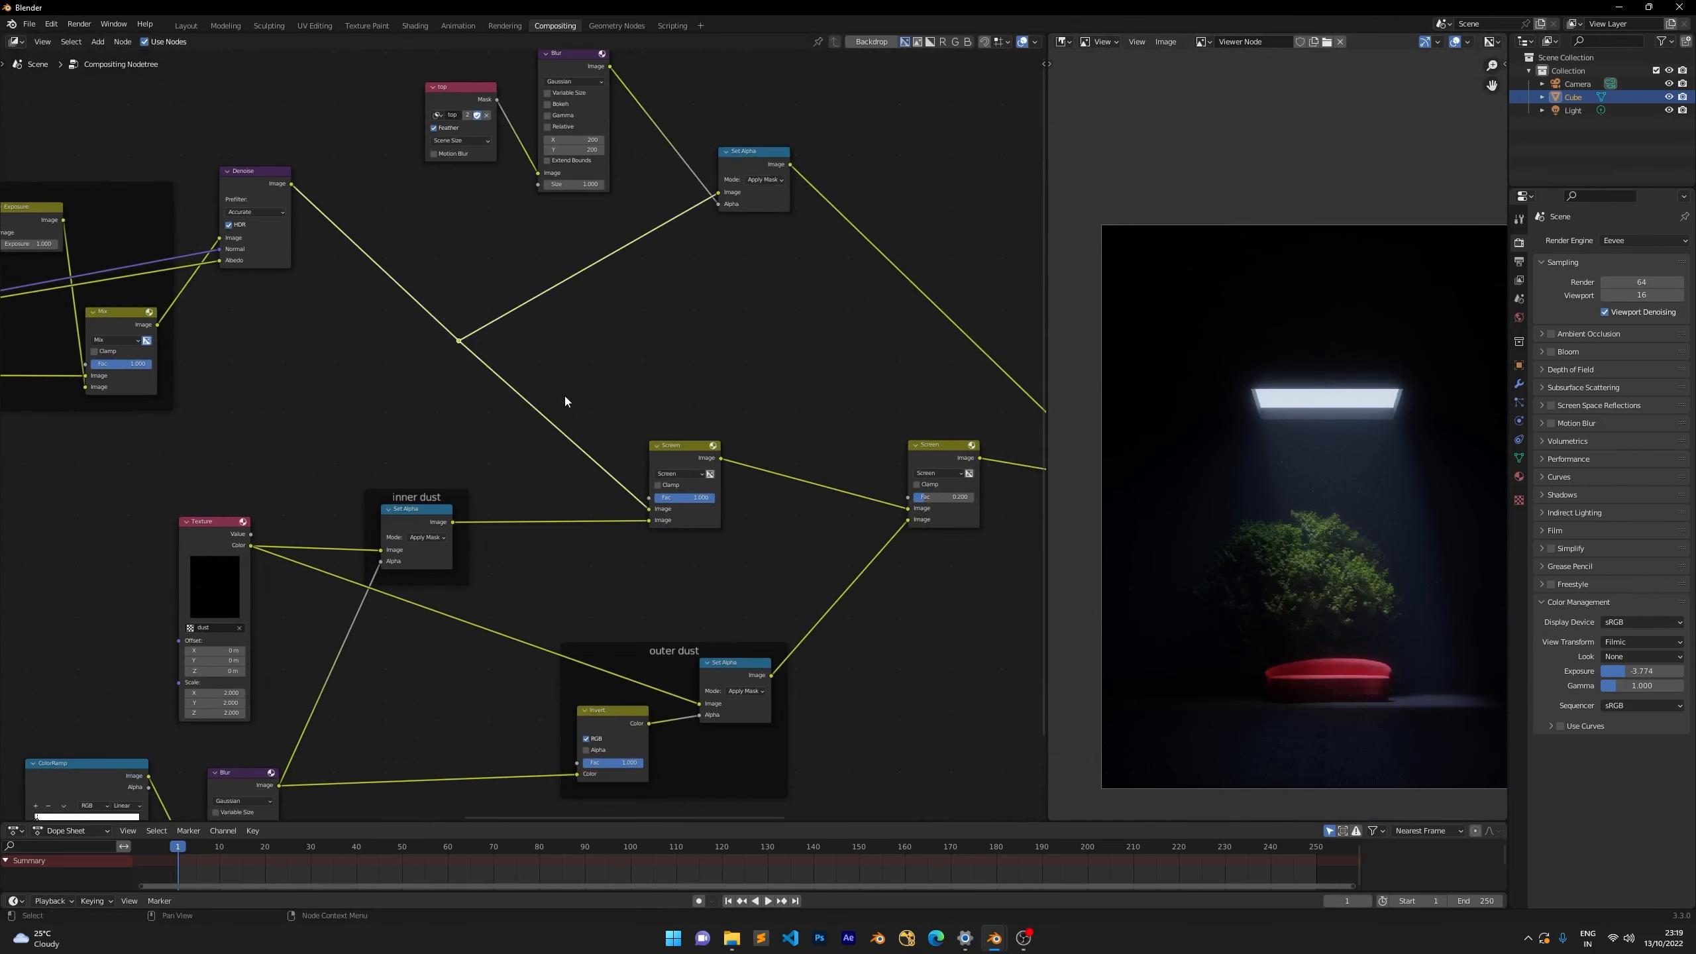
key(g)
click(668, 419)
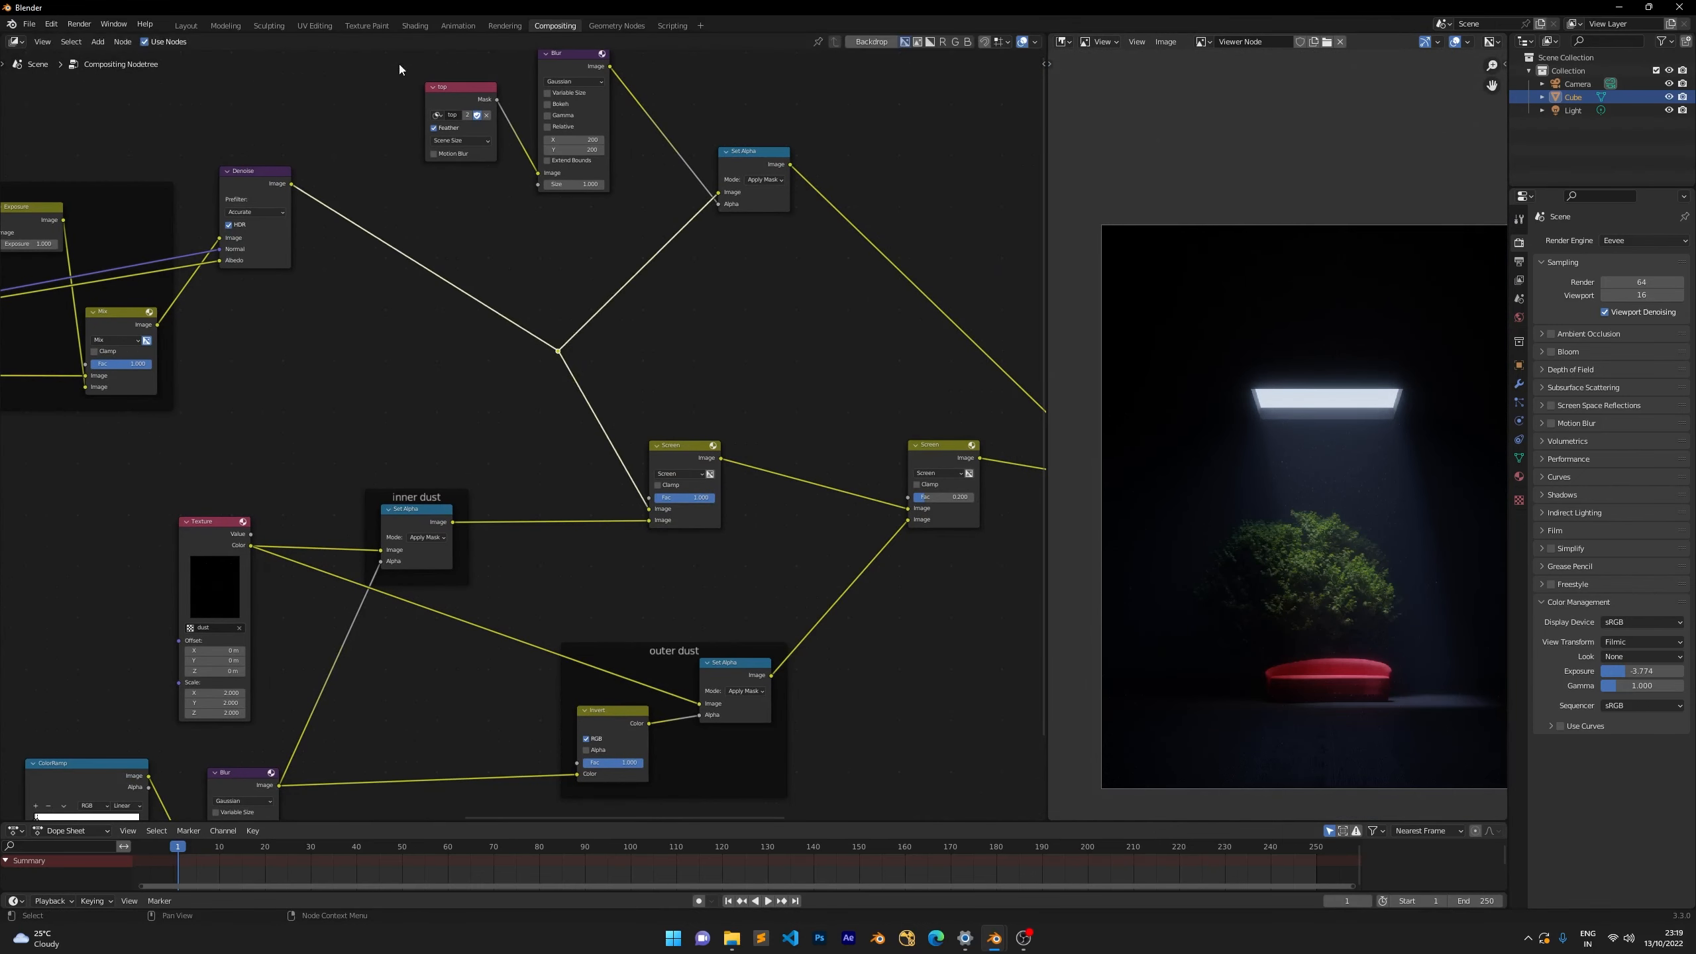
Shift the top mask and its Blur node to the right, and lower the Set Alpha node they feed.
drag(399, 65, 632, 168)
key(g)
click(697, 165)
drag(751, 153, 755, 261)
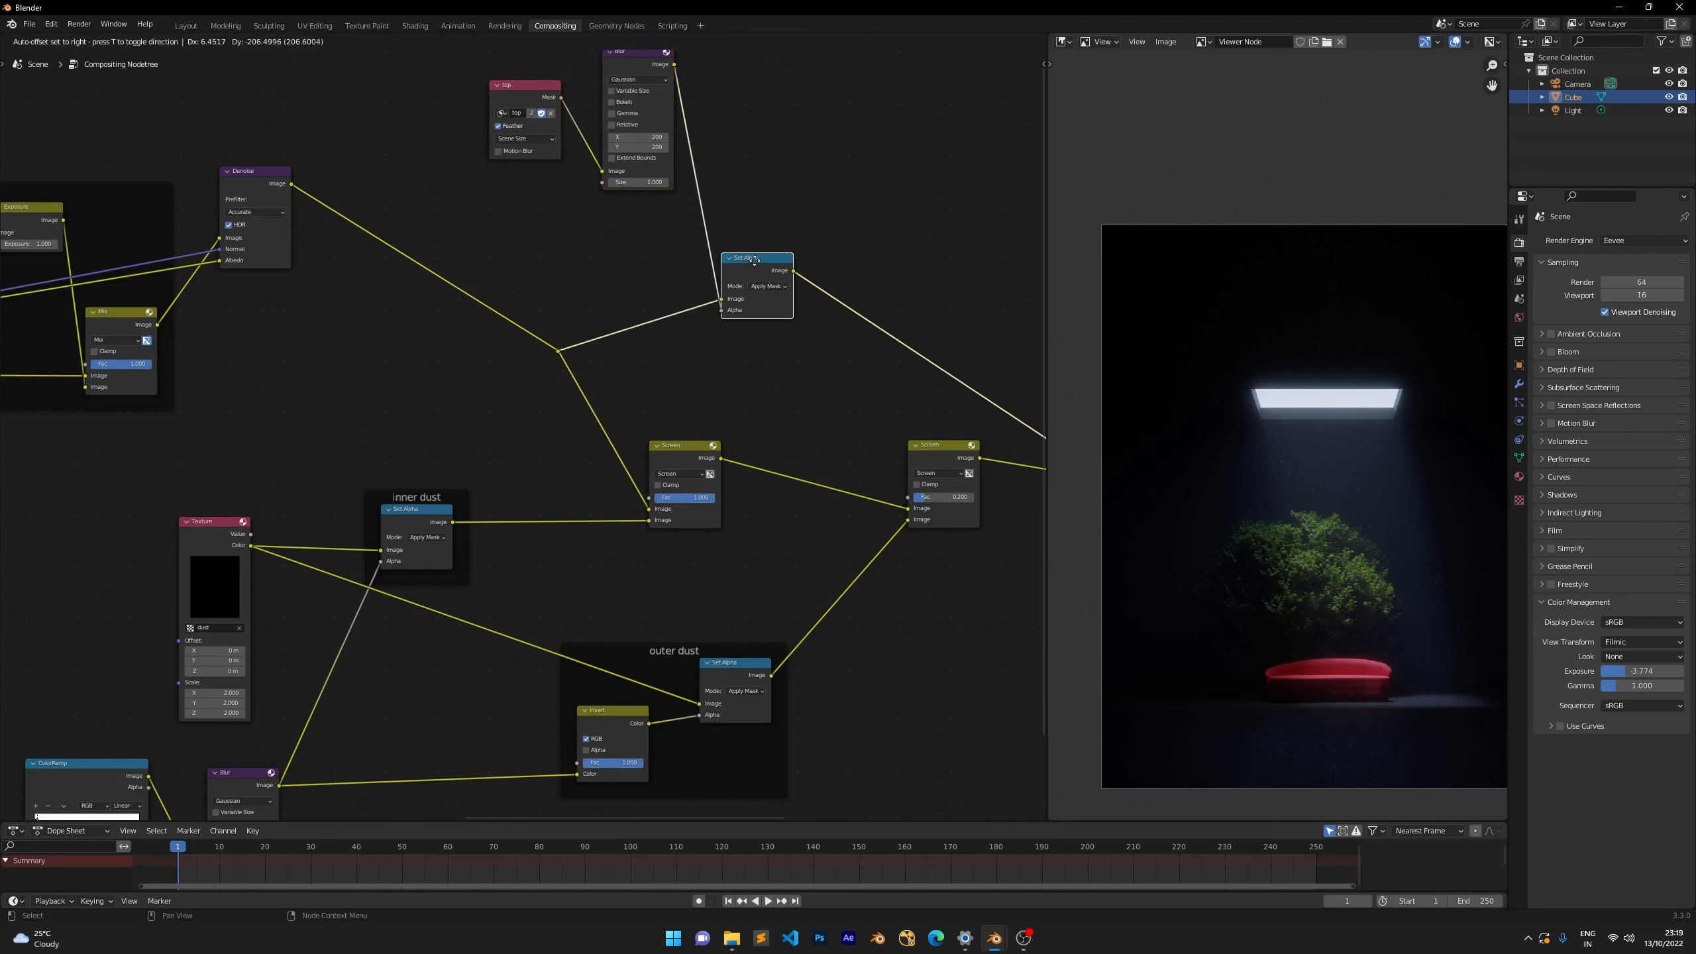
click(257, 320)
Add a Mix node fed by the sofa frame's Mix output and place it before the reroute point.
middle_drag(313, 317, 574, 331)
scroll(407, 334, up, 4)
scroll(446, 320, up, 4)
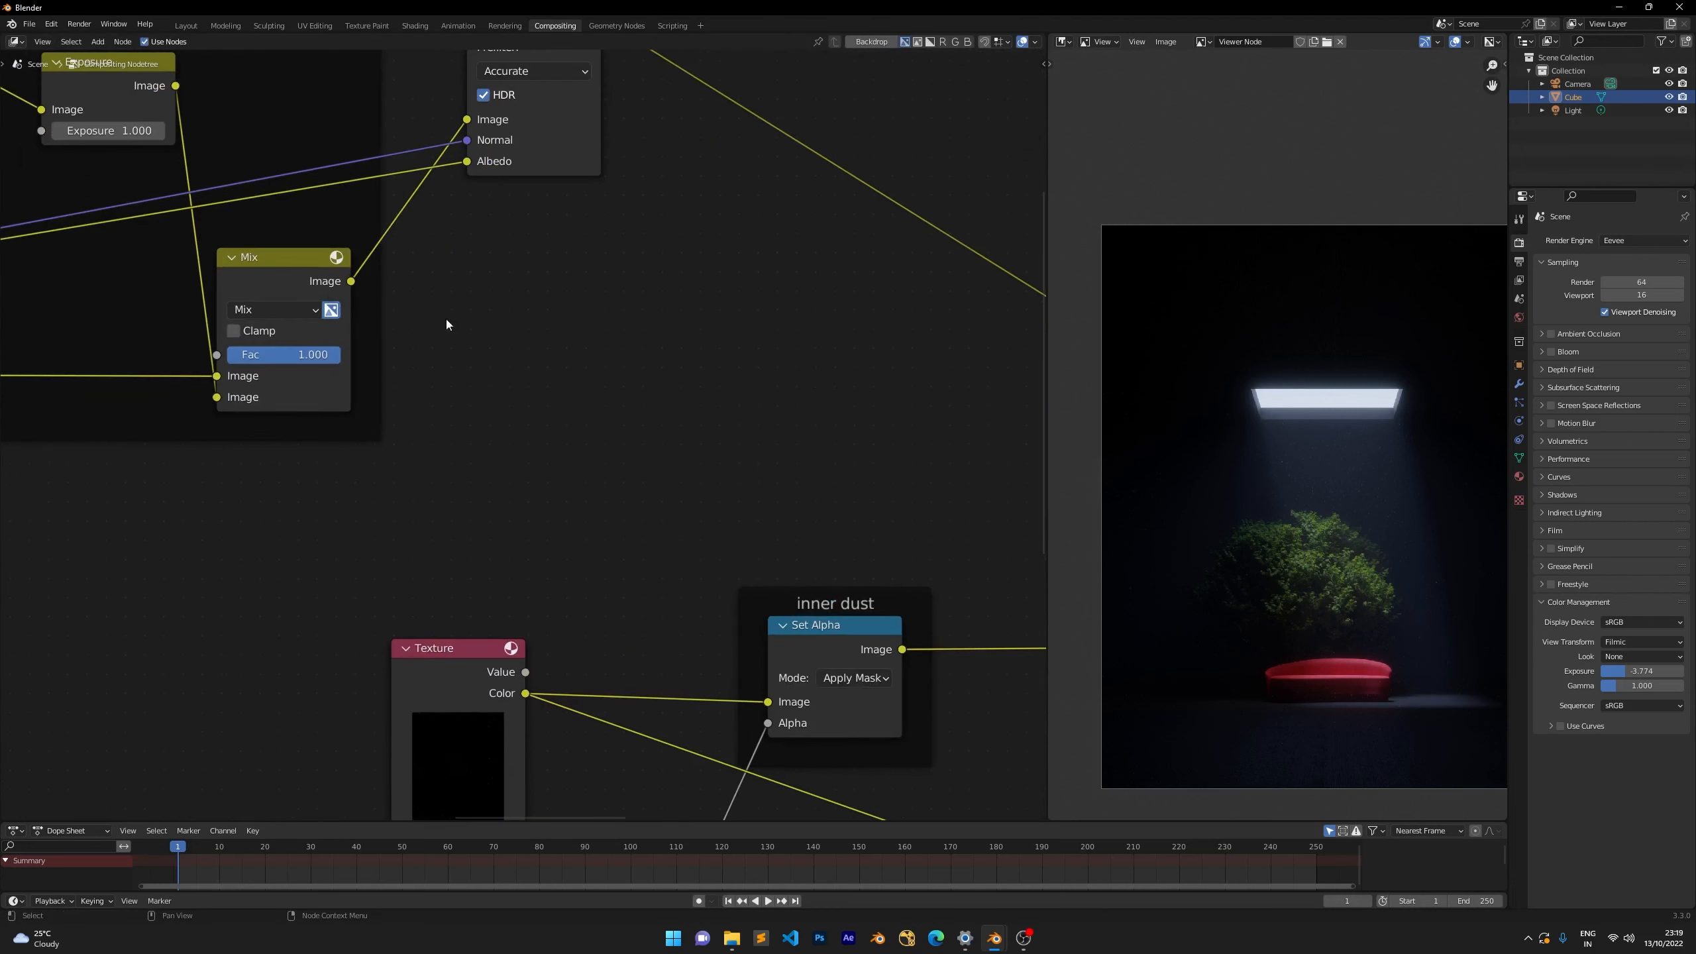
drag(347, 285, 824, 320)
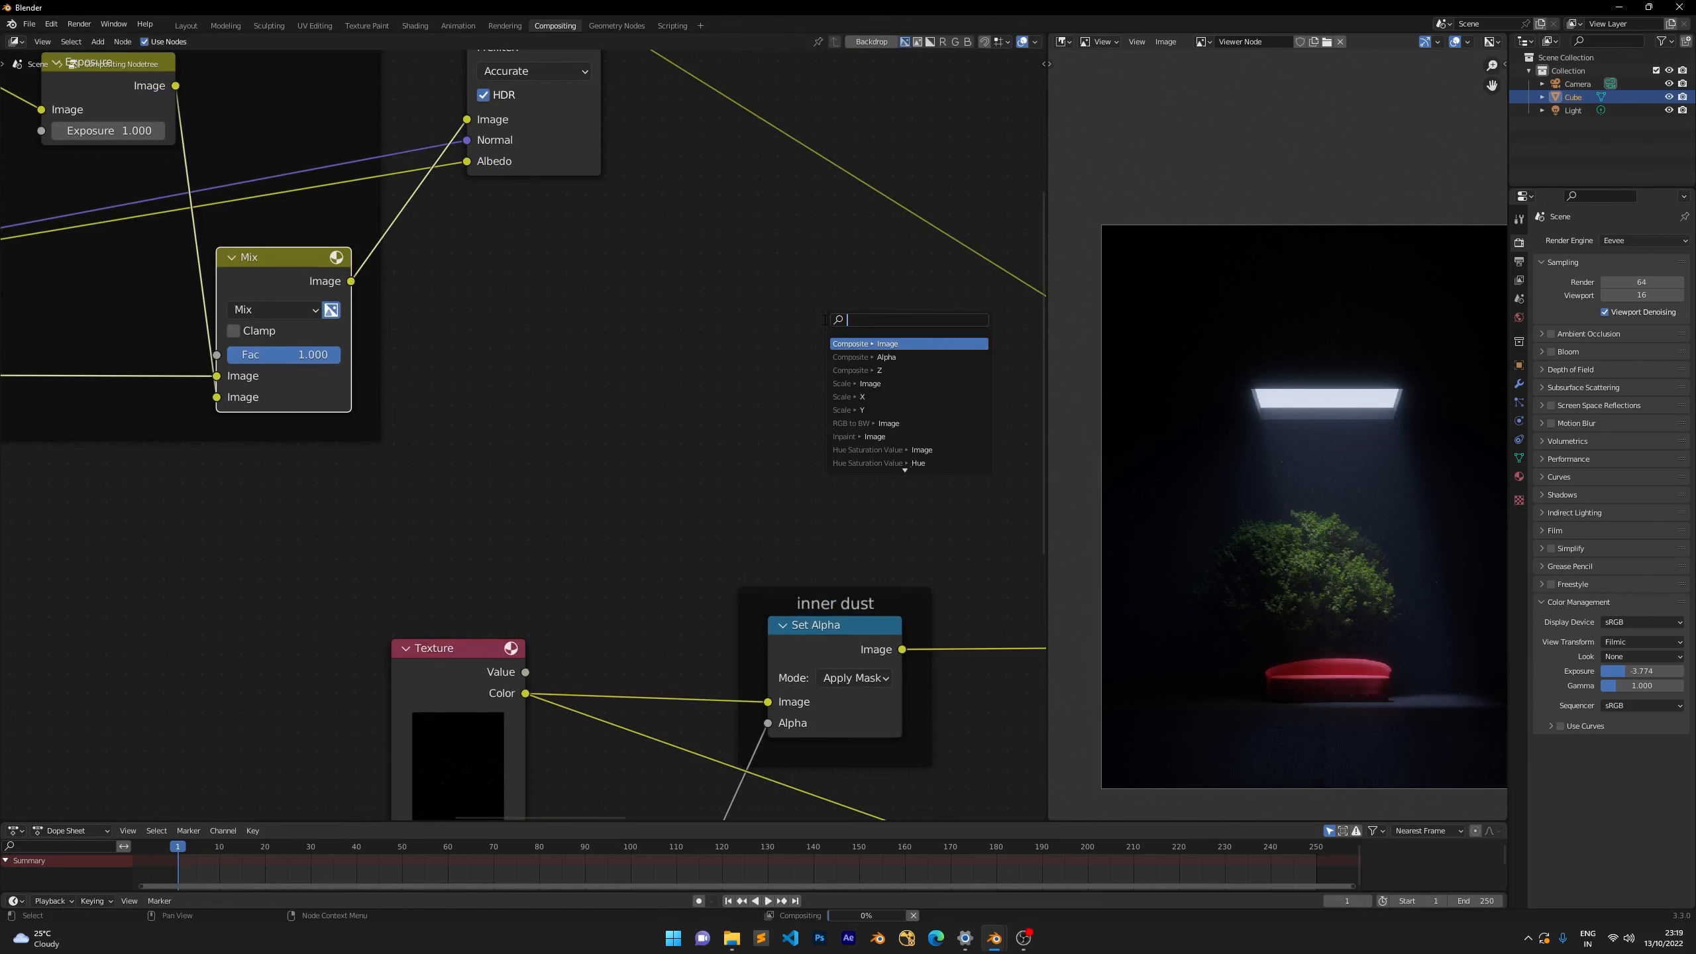
text(mi)
key(Down)
key(Return)
click(818, 292)
Connect the Denoise output to the new Mix node's second Image input, link the Mix to the reroute point and preview it.
middle_drag(650, 219, 567, 302)
drag(518, 101, 714, 476)
drag(775, 342, 1012, 413)
scroll(866, 429, down, 1)
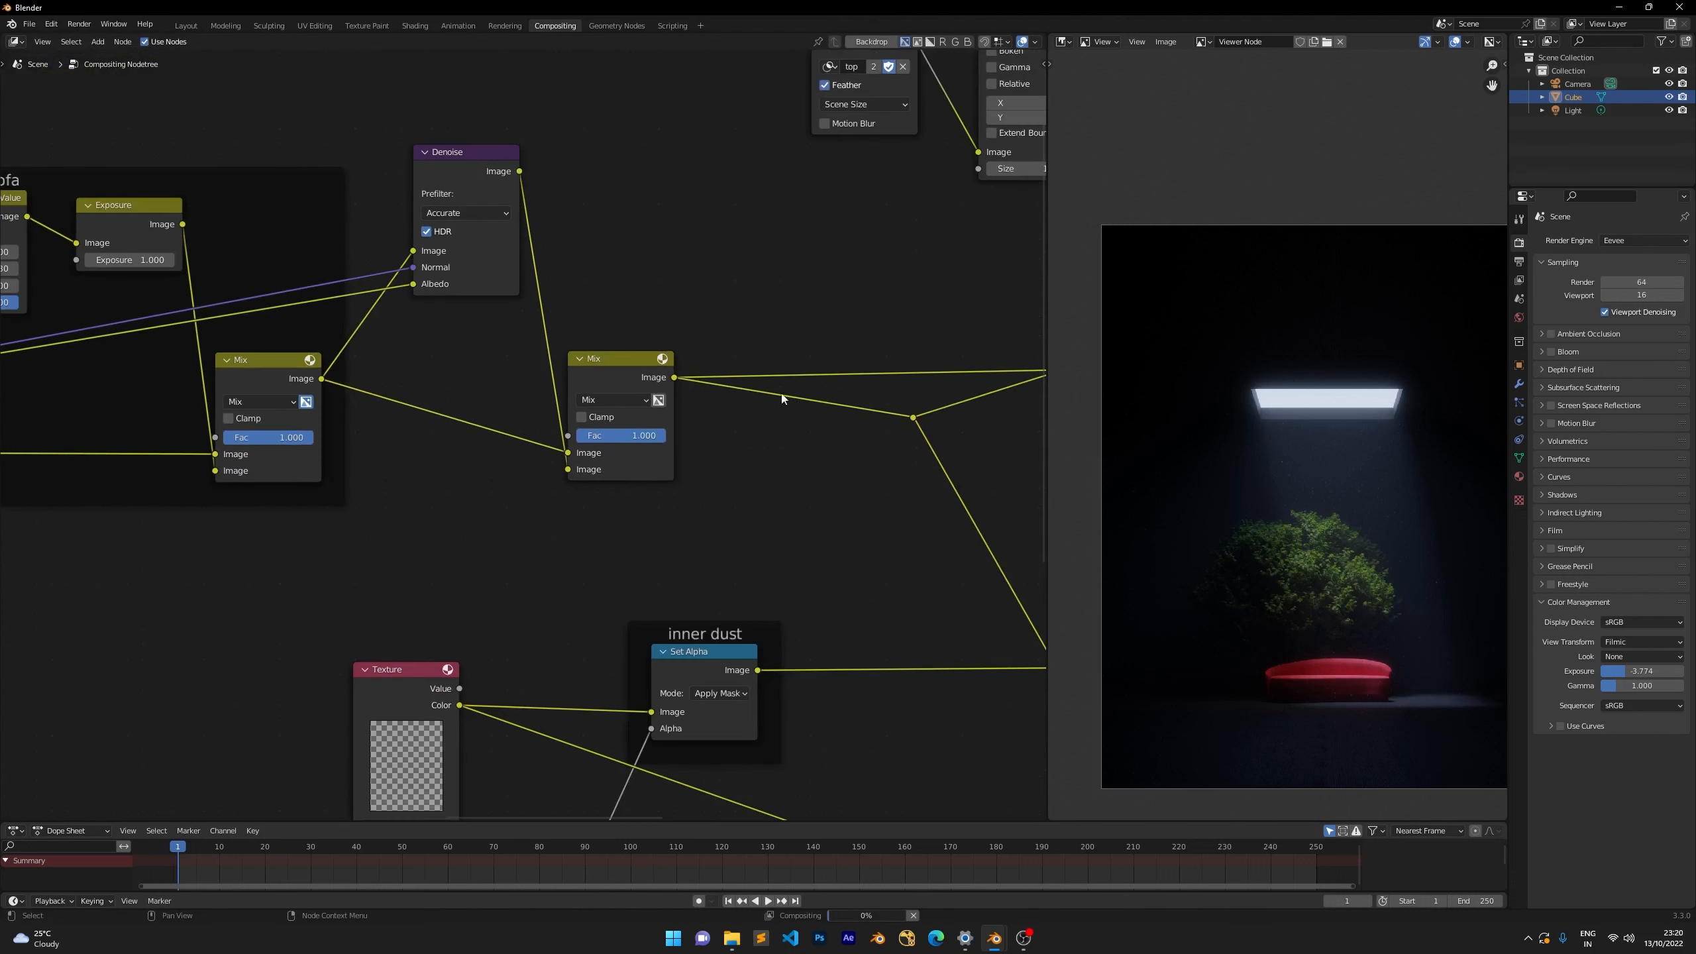
Shift the Mix node after Denoise slightly up and to the right, and set its Fac to 0.7.
scroll(782, 399, up, 4)
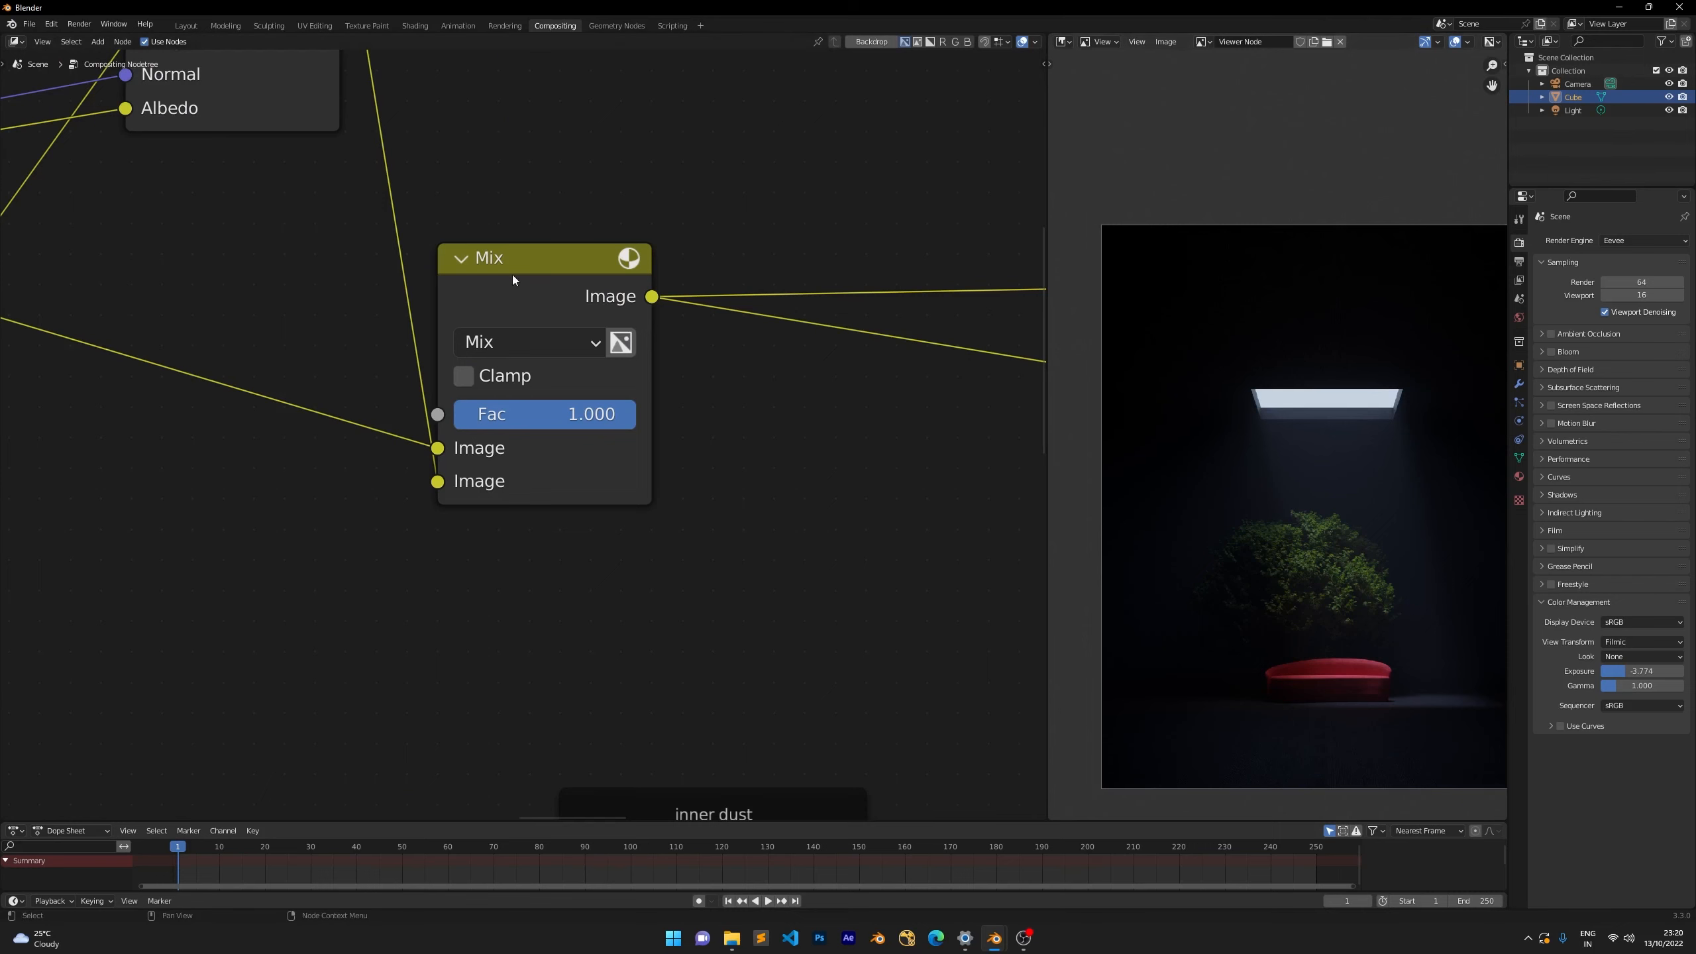
drag(506, 264, 584, 228)
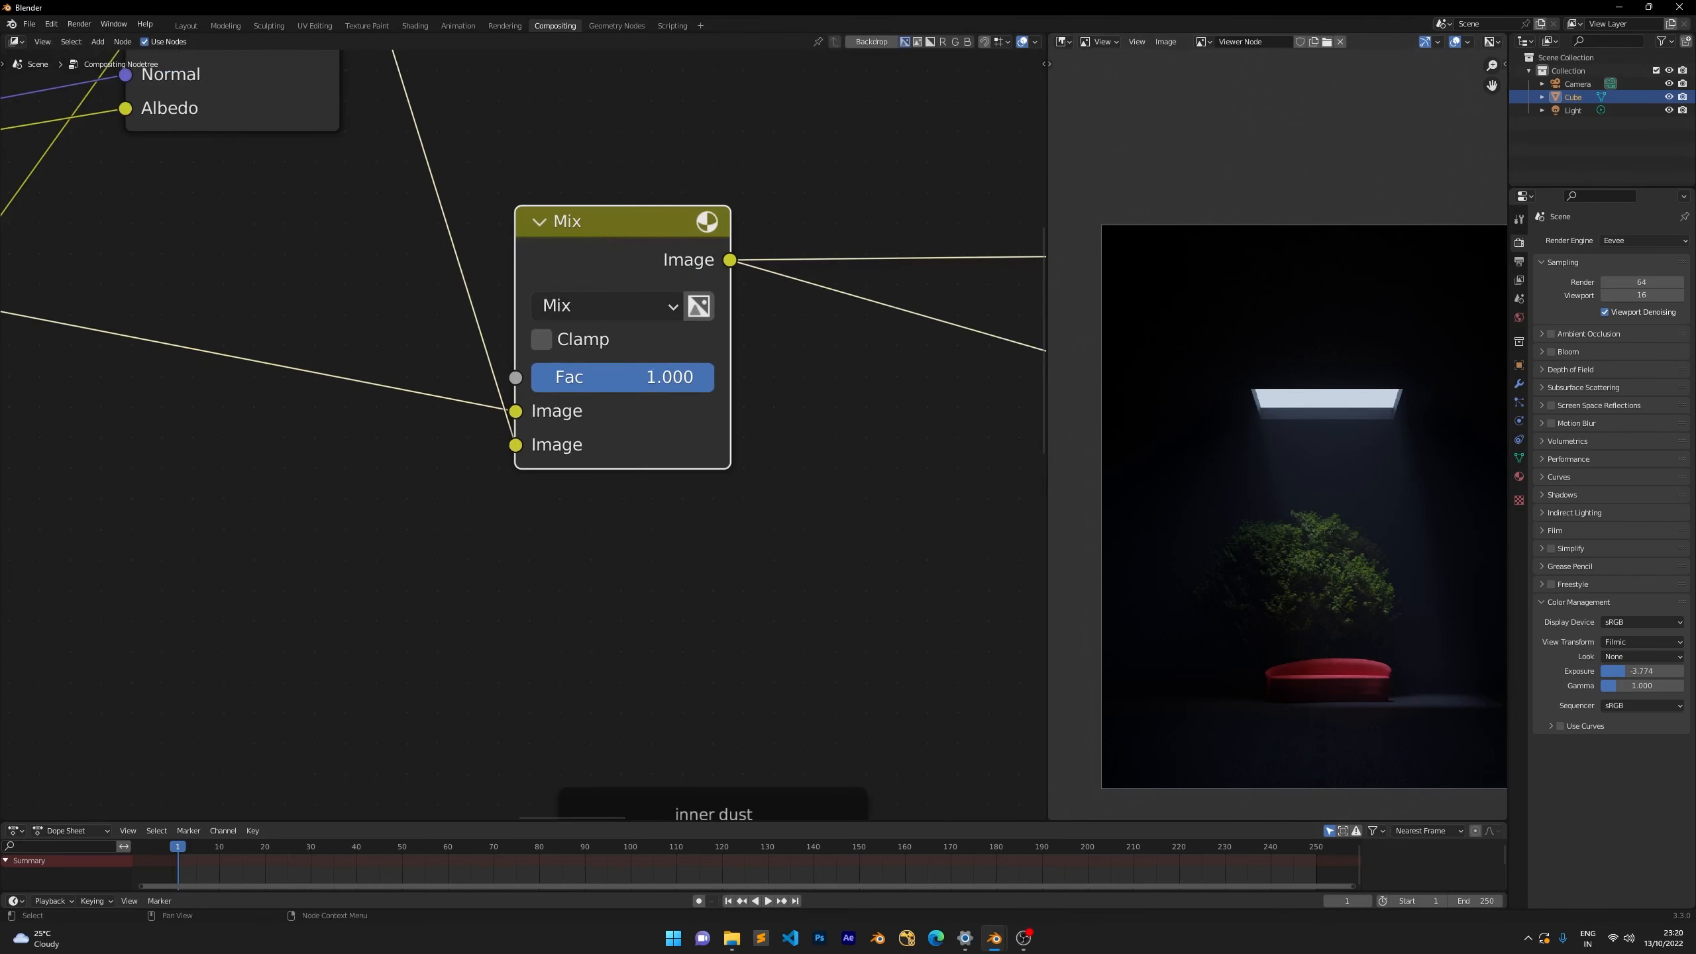
click(671, 375)
text(0.)
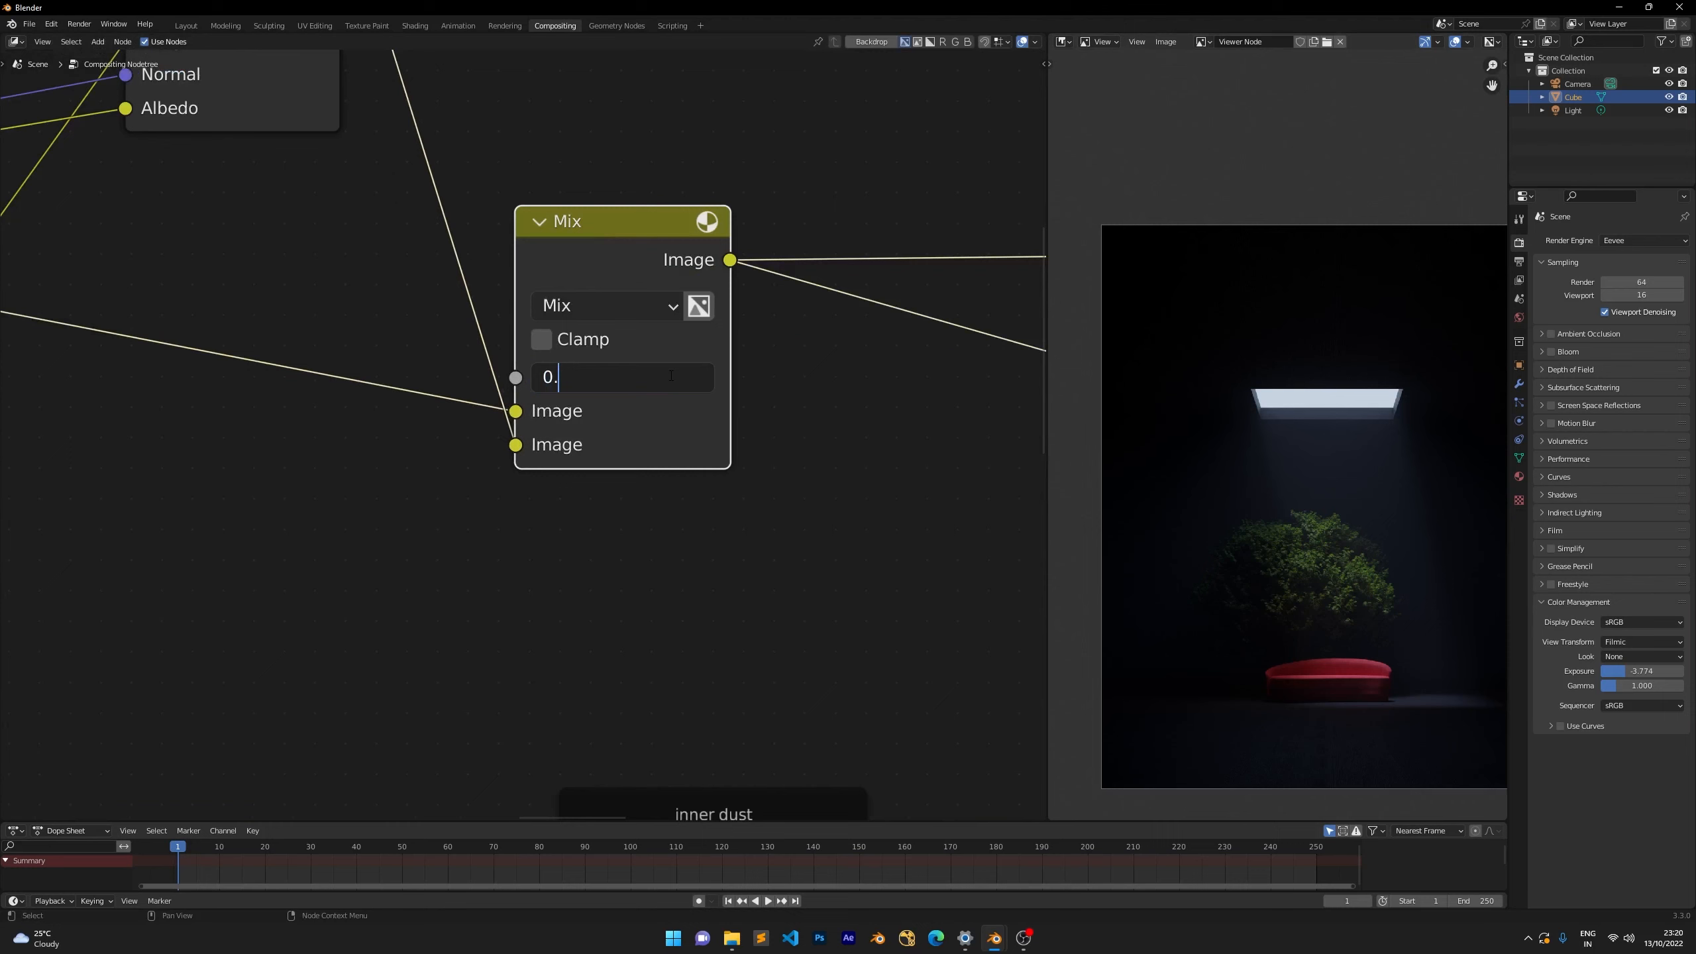
text(7)
key(Return)
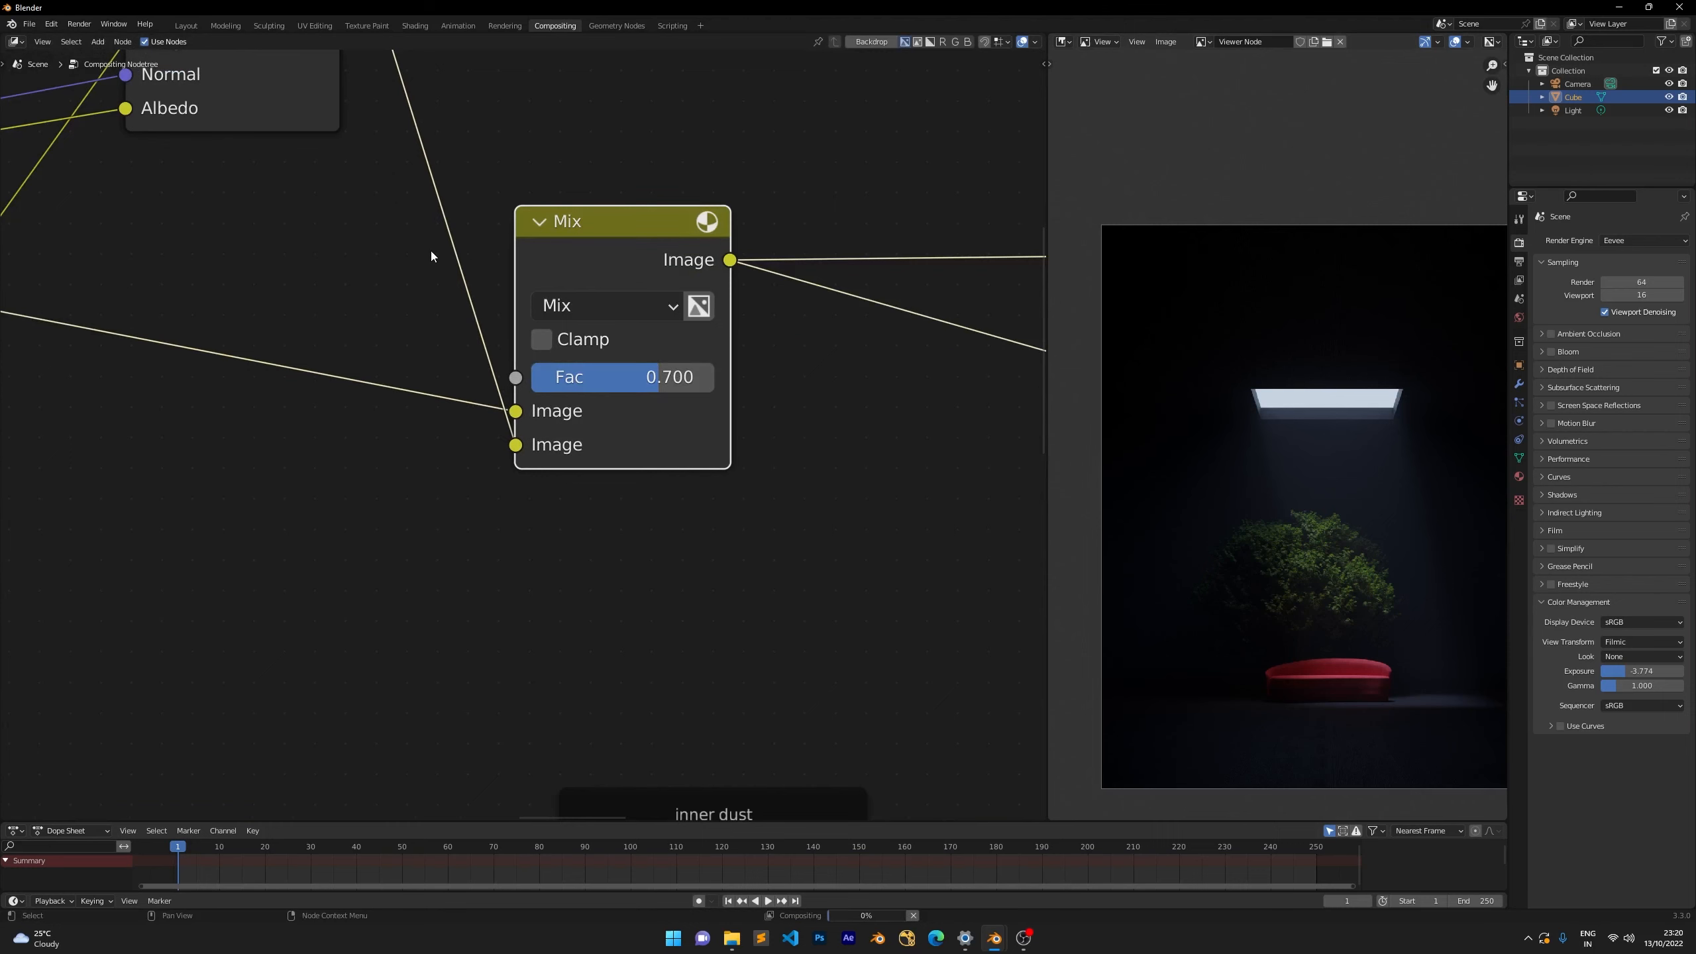
Inspect the skylight up close in the viewer image and preview the Glare node's output.
scroll(1025, 349, down, 4)
scroll(1235, 321, up, 8)
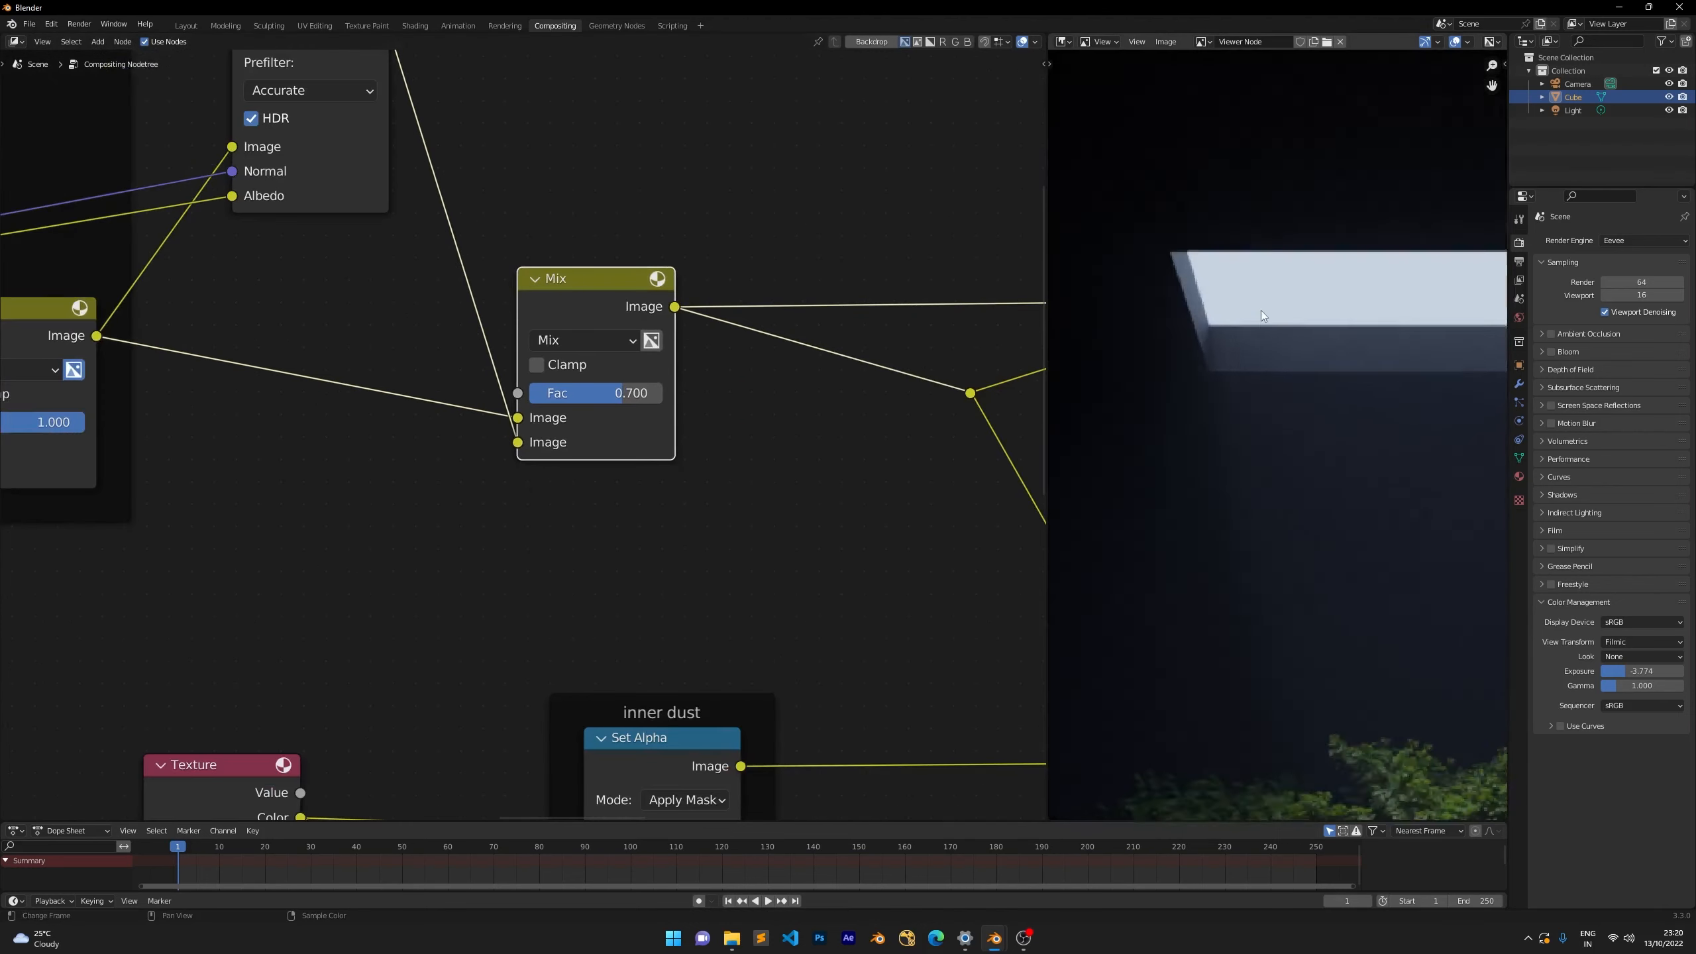
middle_drag(1260, 328, 1161, 217)
scroll(1167, 244, down, 3)
scroll(1173, 267, up, 1)
middle_drag(538, 333, 675, 313)
scroll(676, 312, down, 4)
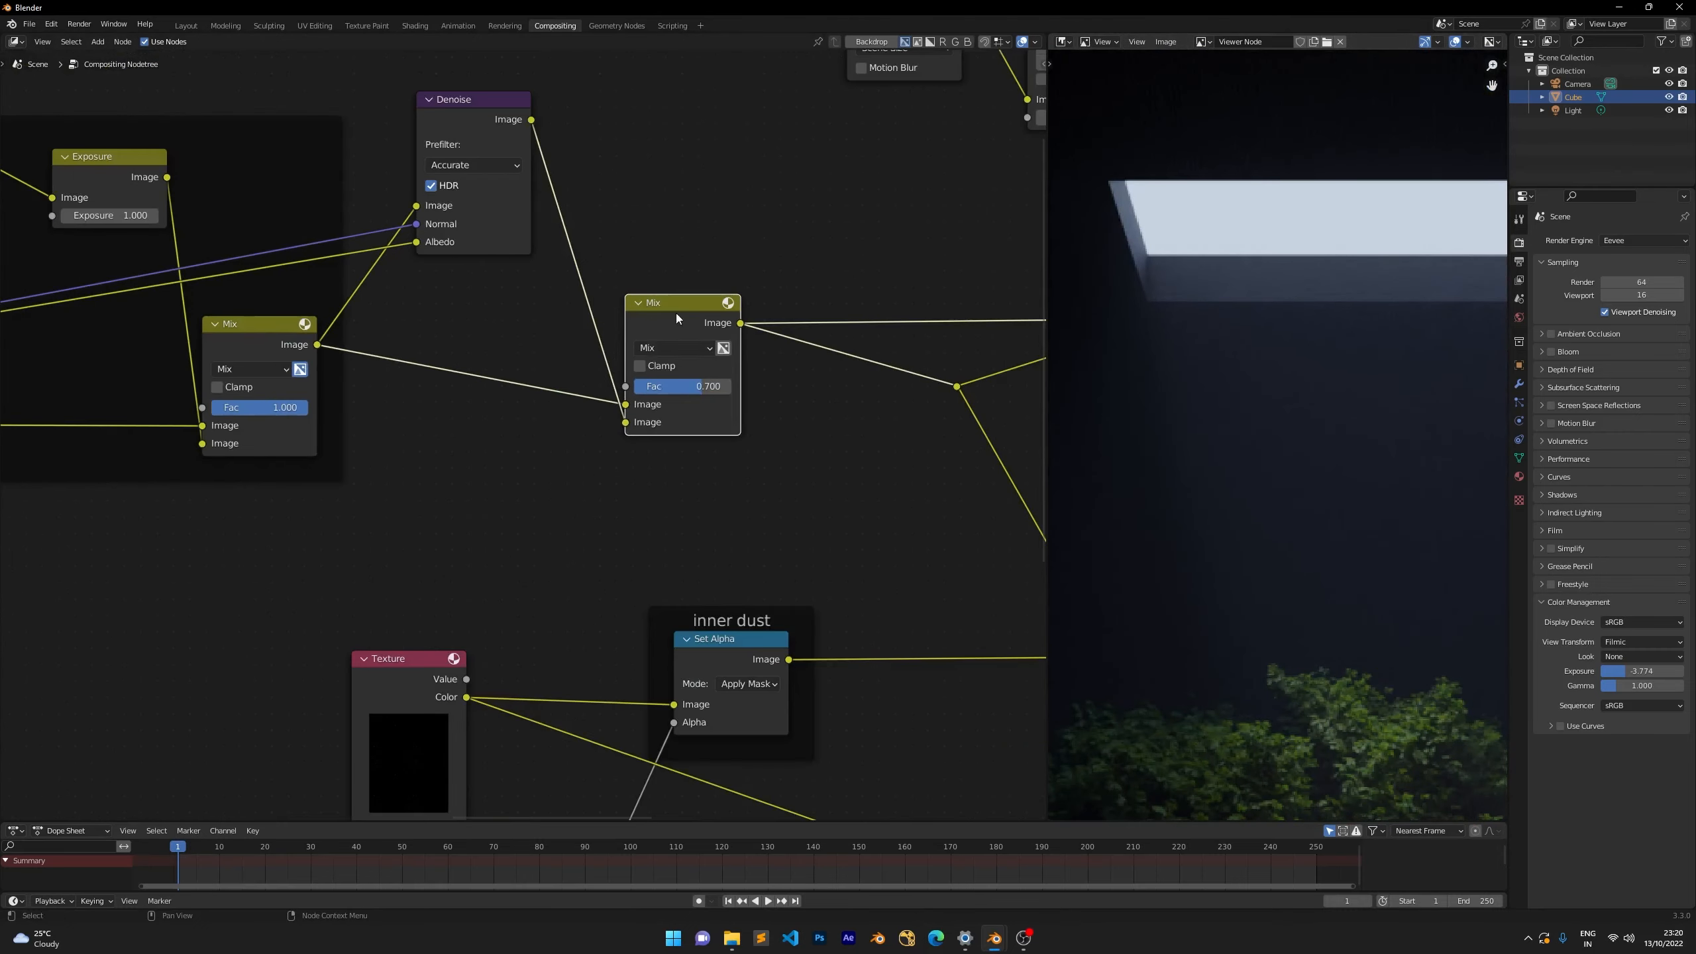
scroll(675, 312, up, 3)
middle_drag(854, 312, 618, 287)
scroll(620, 286, down, 8)
middle_drag(763, 247, 249, 186)
middle_drag(765, 223, 322, 217)
scroll(322, 217, down, 1)
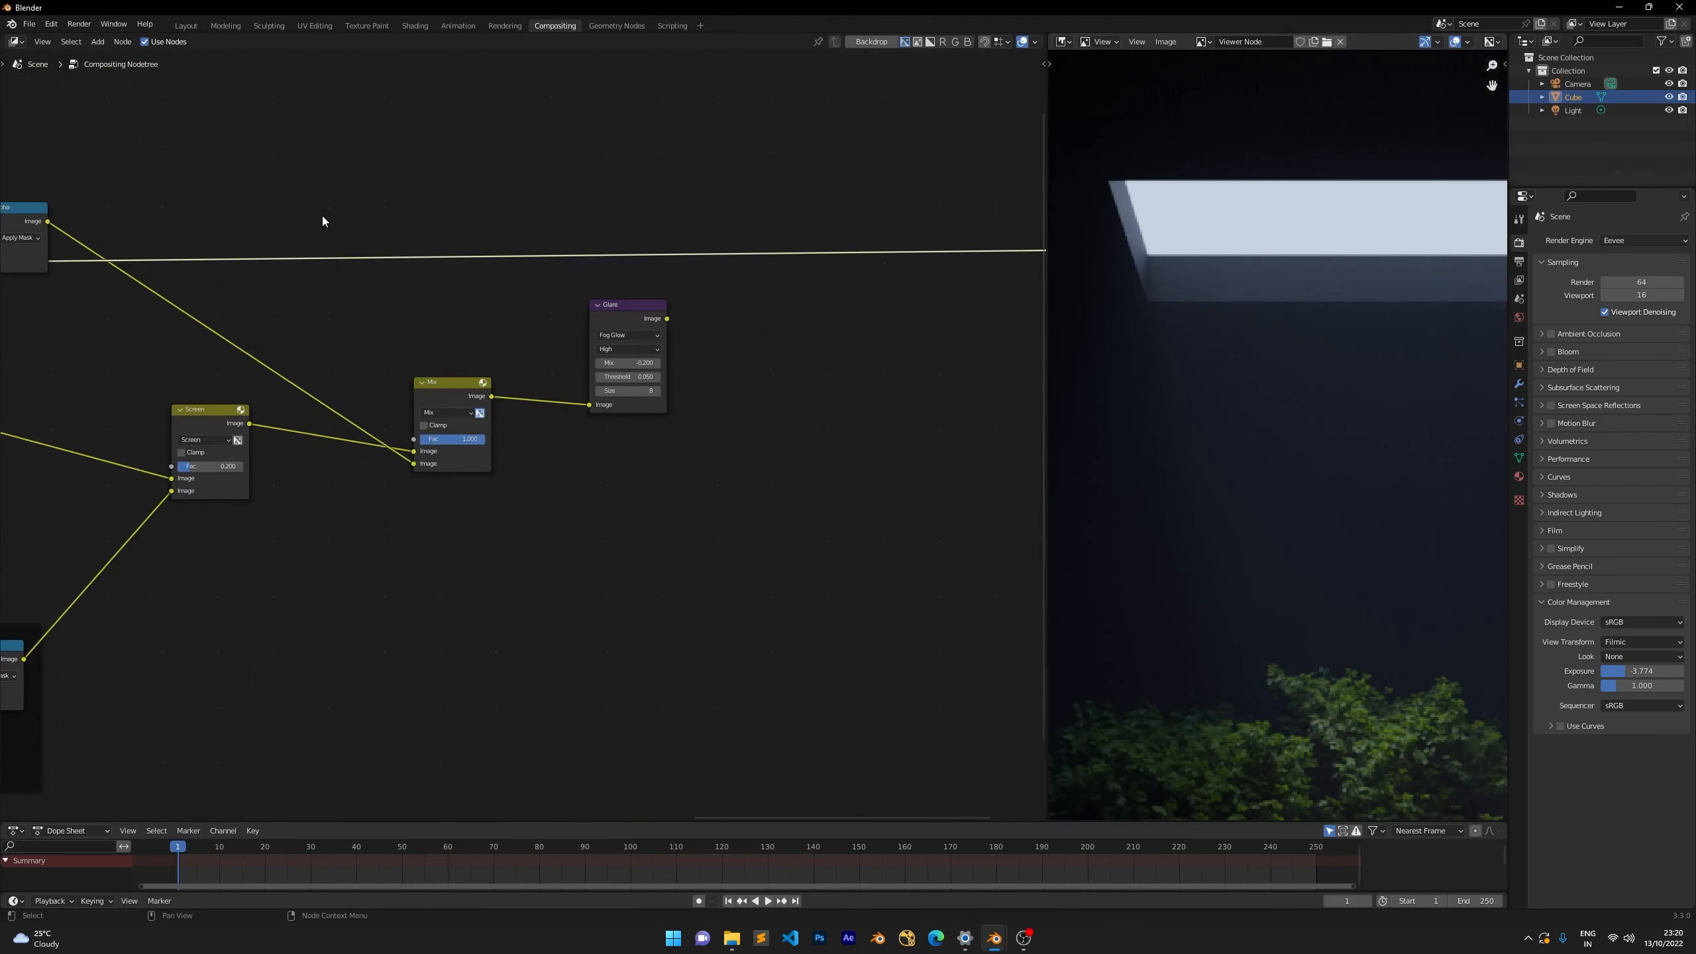
ctrl+shift+click(605, 307)
Shift the Denoise node and the sofa frame's Mix node slightly down and to the right.
middle_drag(628, 312, 1038, 286)
middle_drag(393, 271, 652, 259)
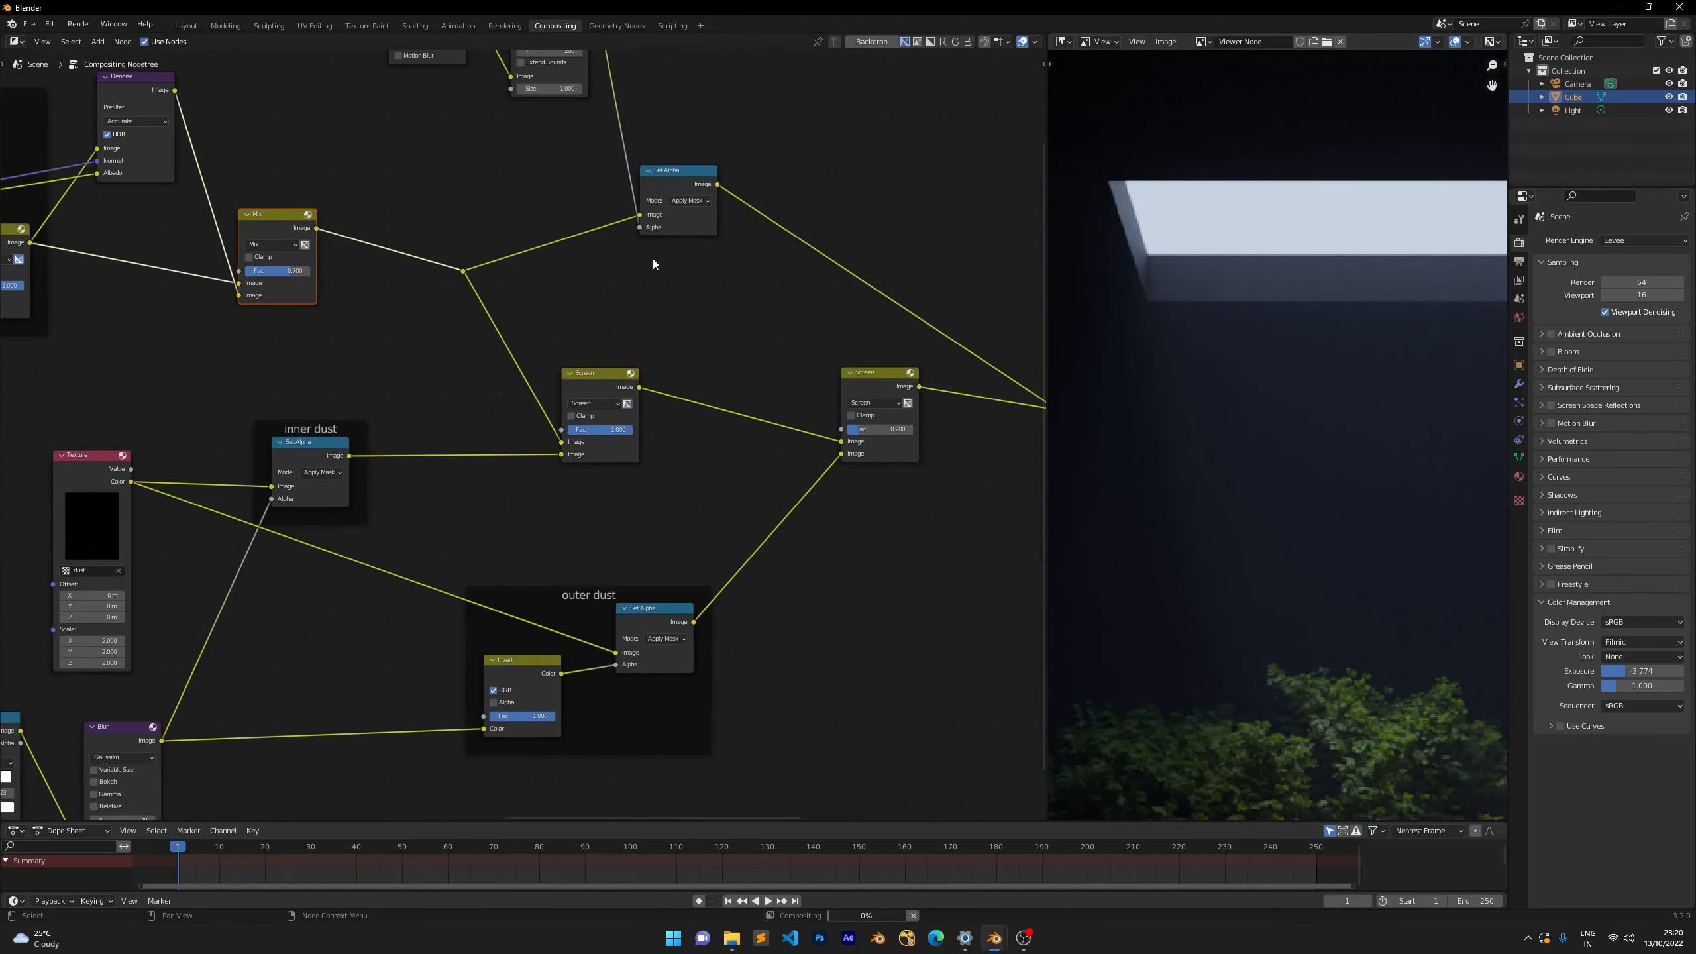
scroll(267, 201, up, 2)
middle_drag(266, 183, 609, 275)
scroll(610, 281, up, 3)
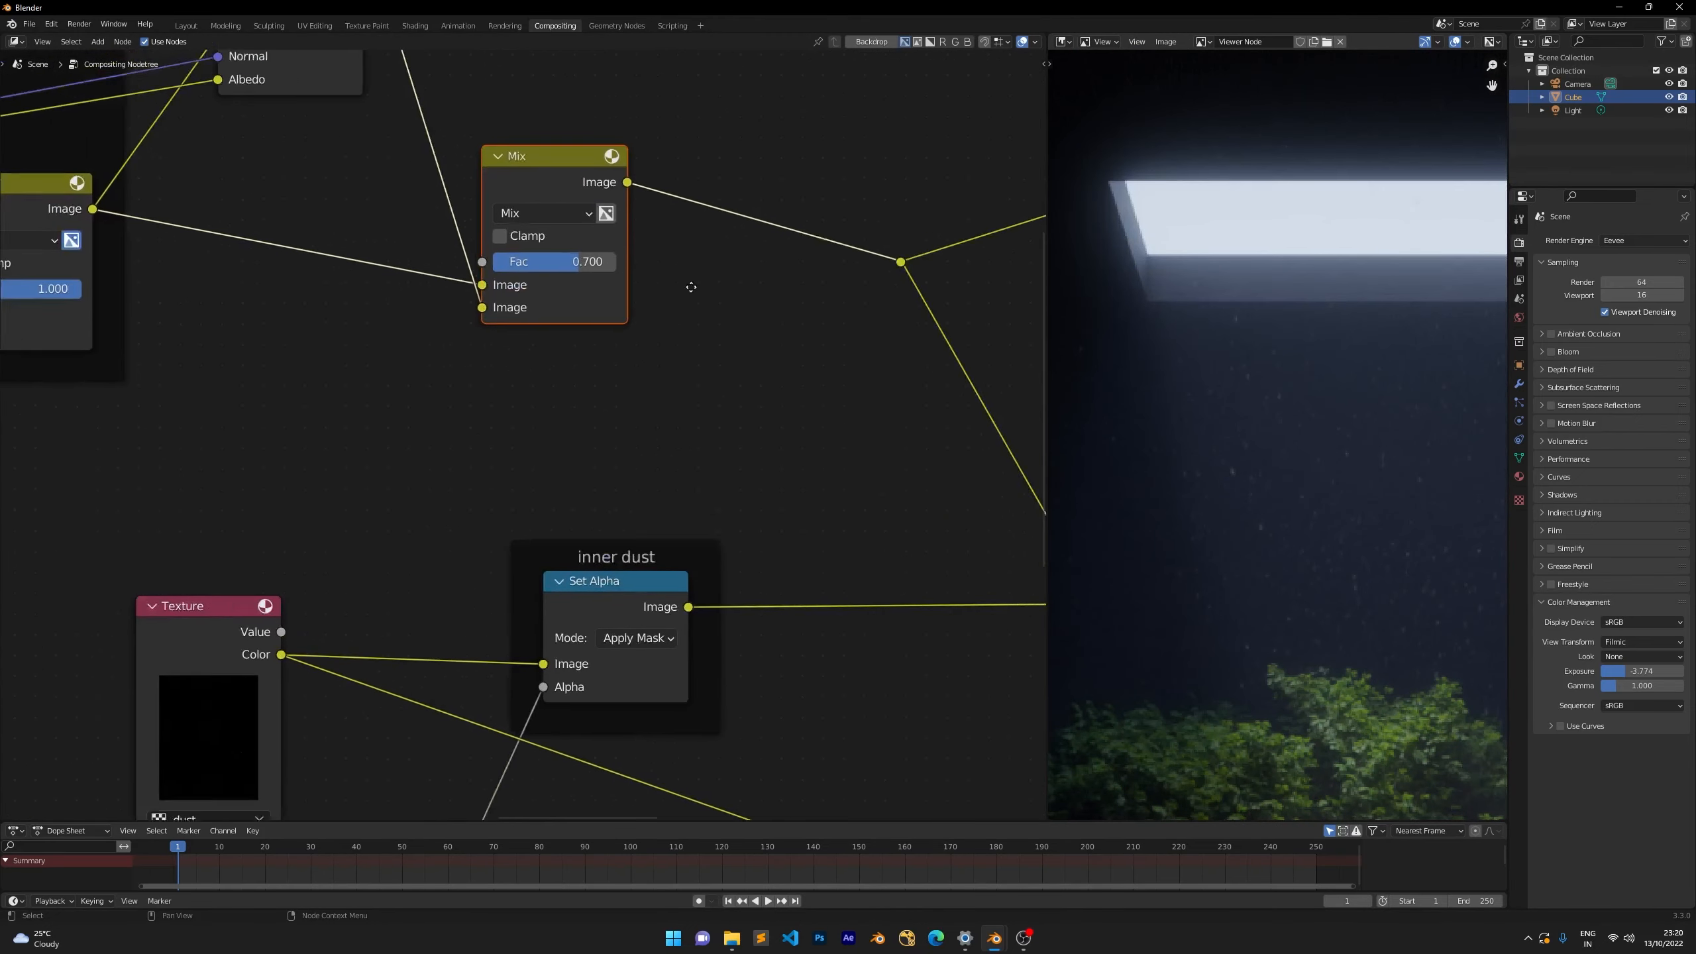
scroll(707, 237, down, 3)
middle_drag(504, 124, 550, 343)
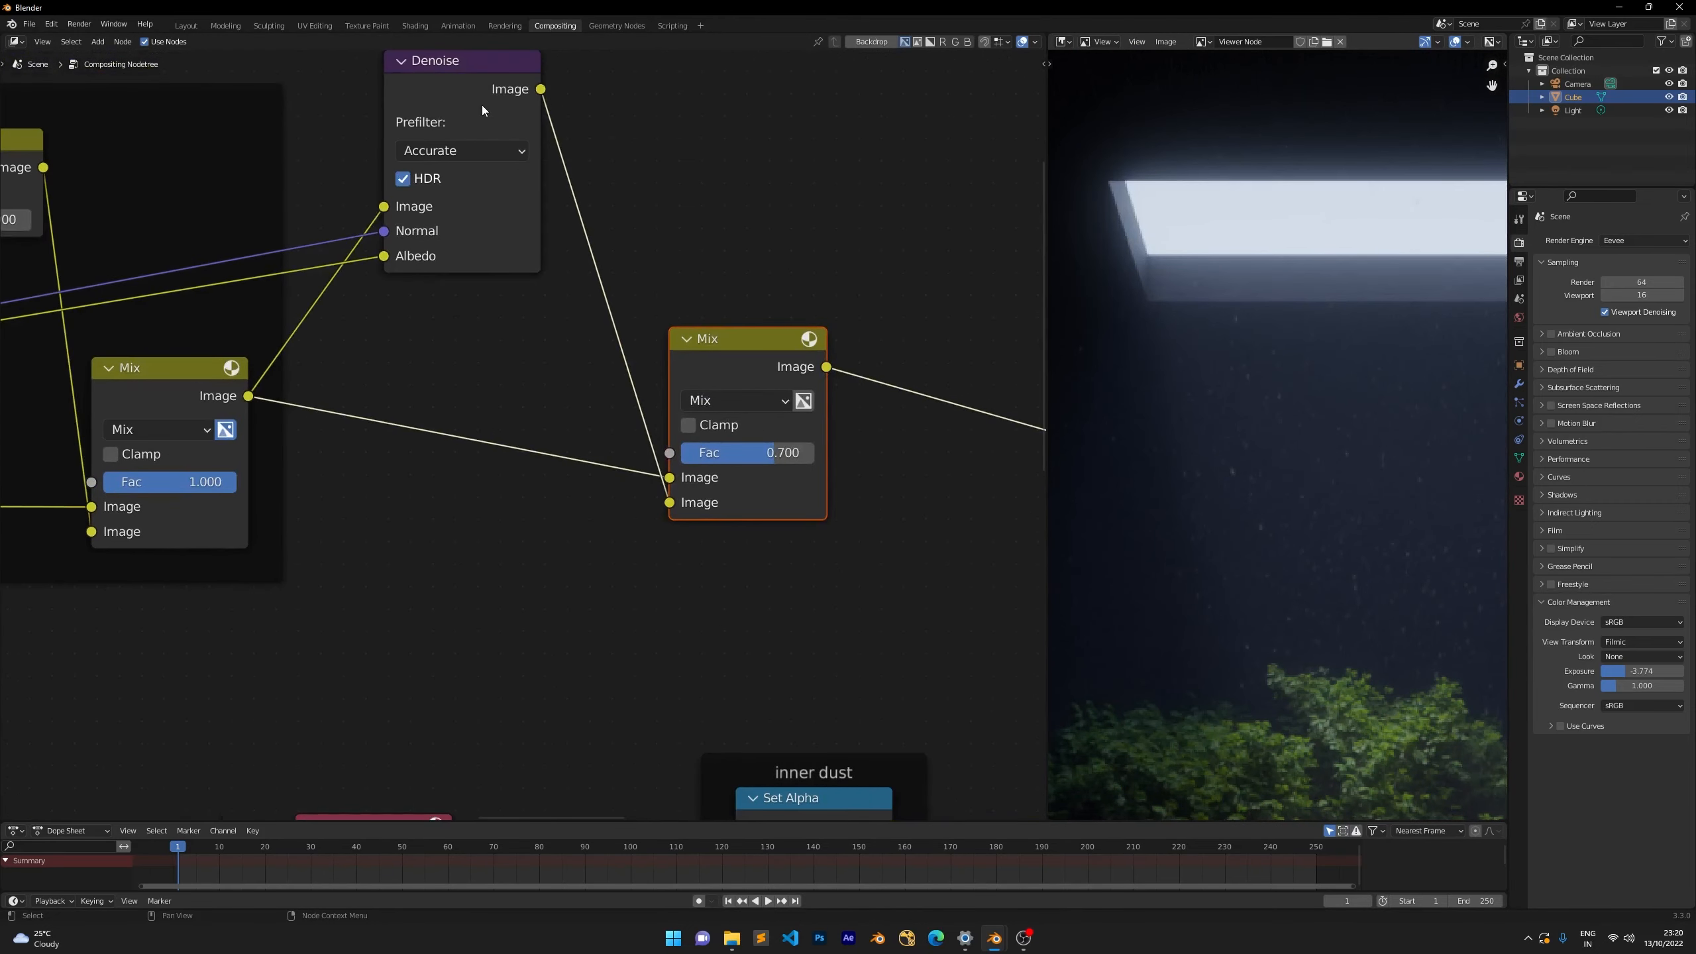
drag(483, 105, 489, 121)
drag(185, 375, 202, 389)
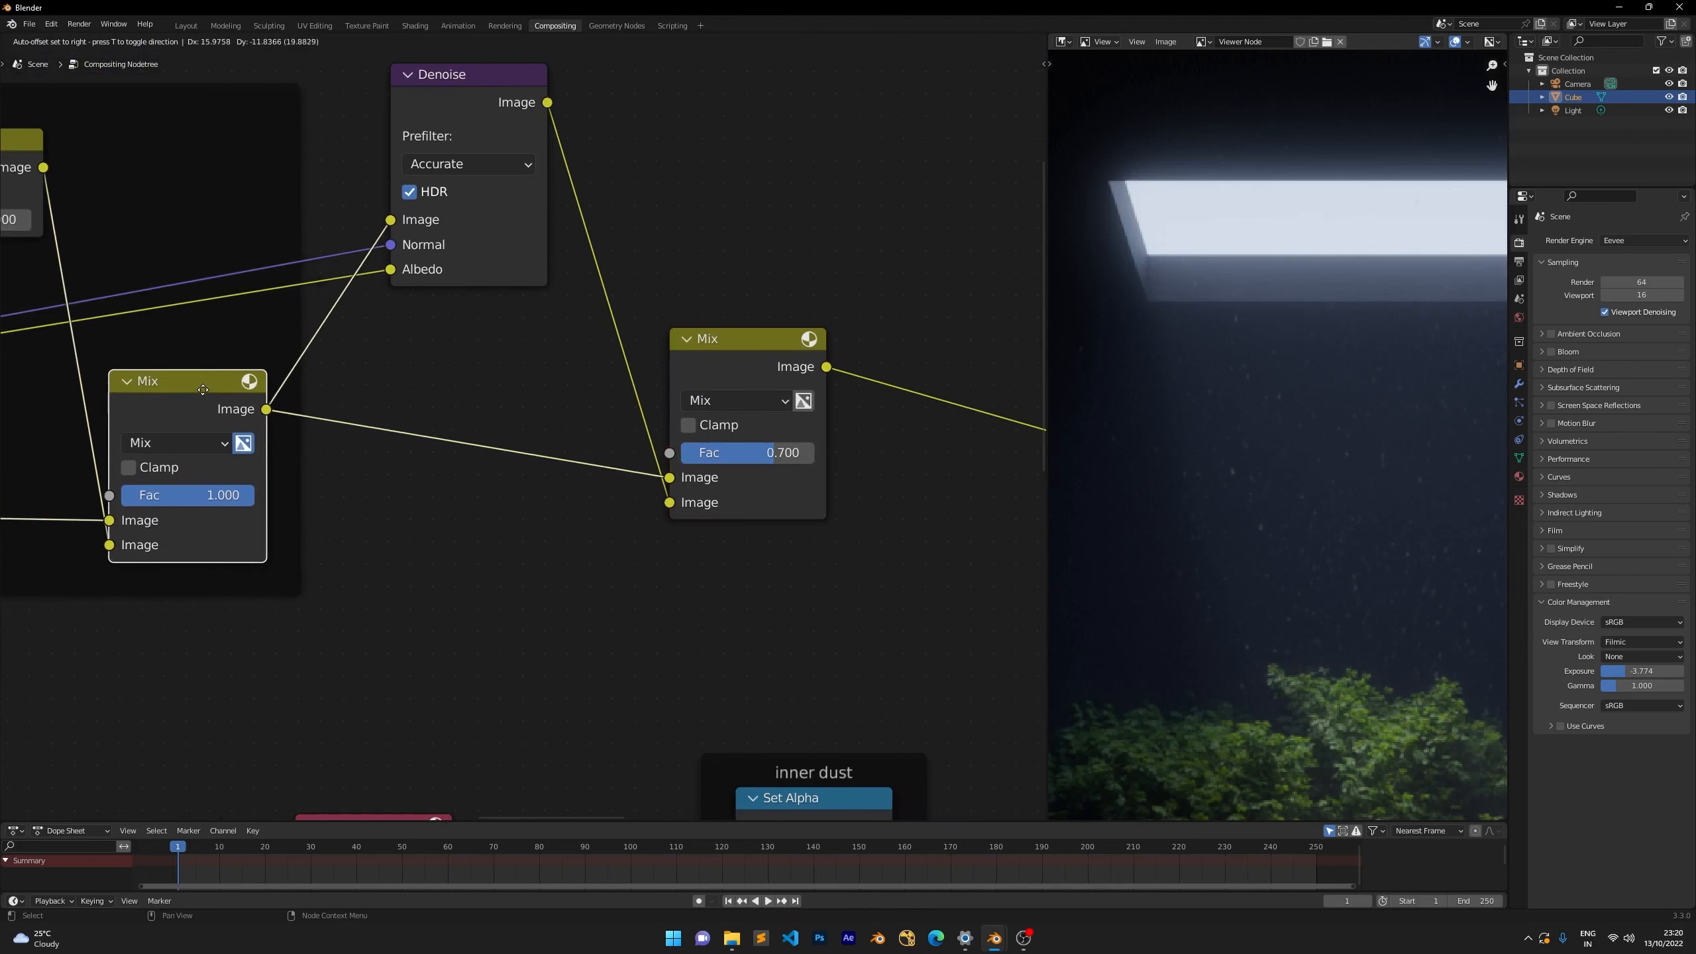
Set the Fac of the Mix node after Denoise to 0.6 and nudge the Denoise node down and right.
click(727, 449)
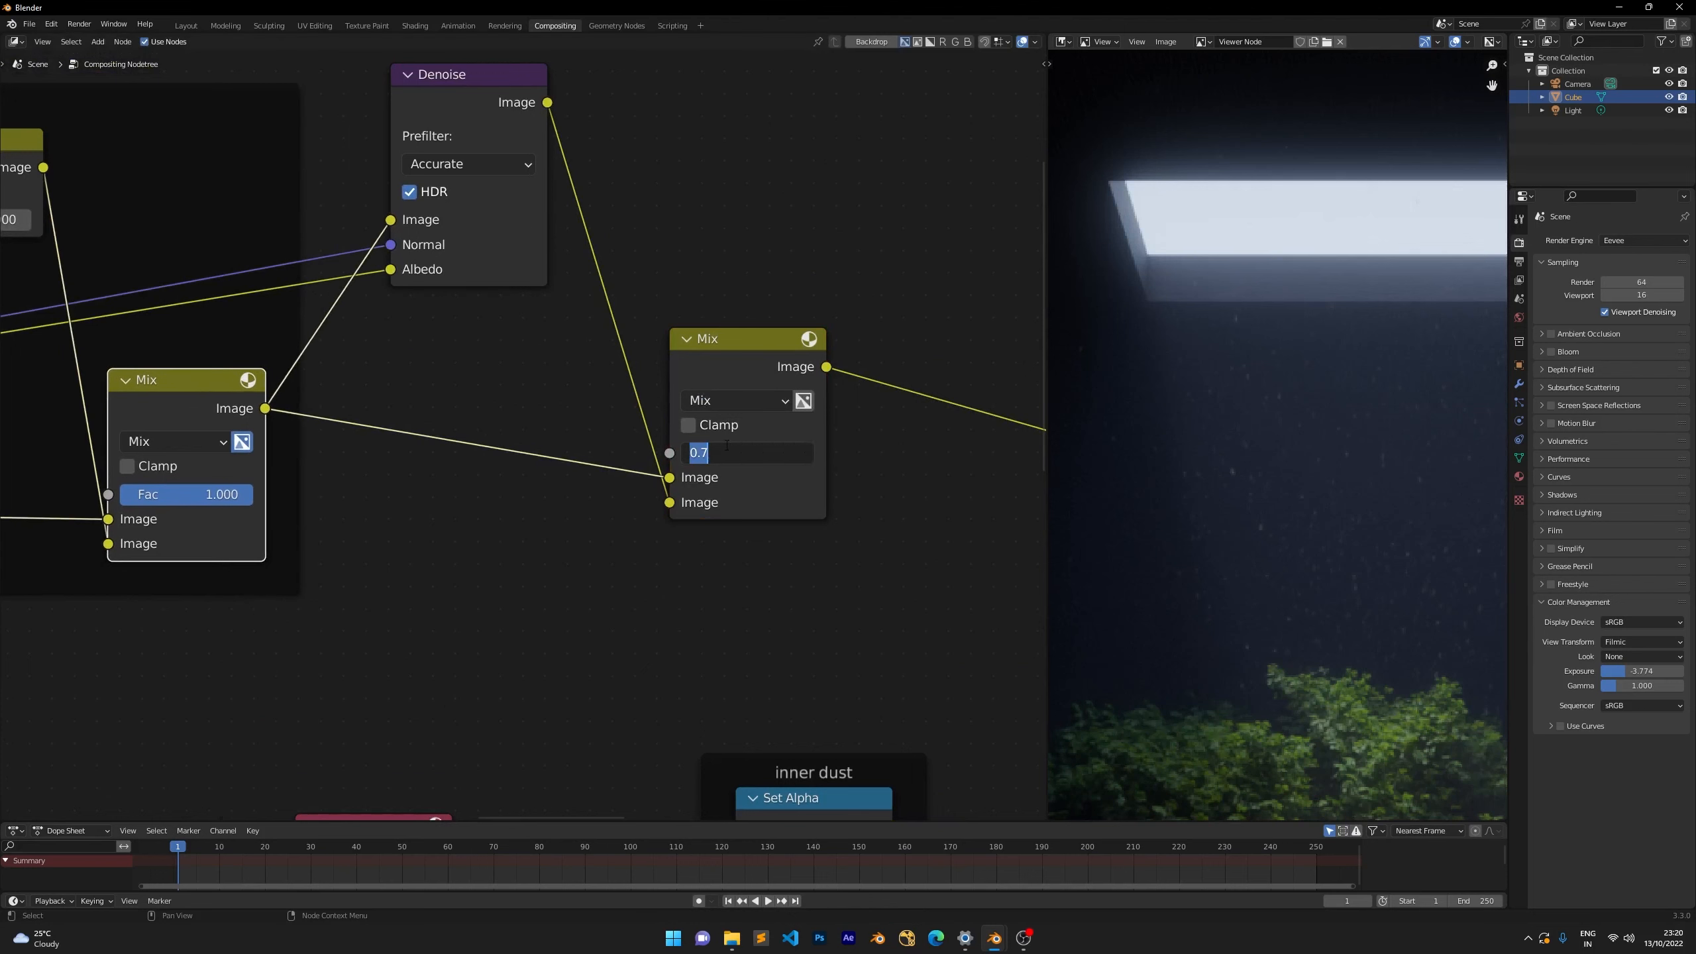
text(0.6)
key(Return)
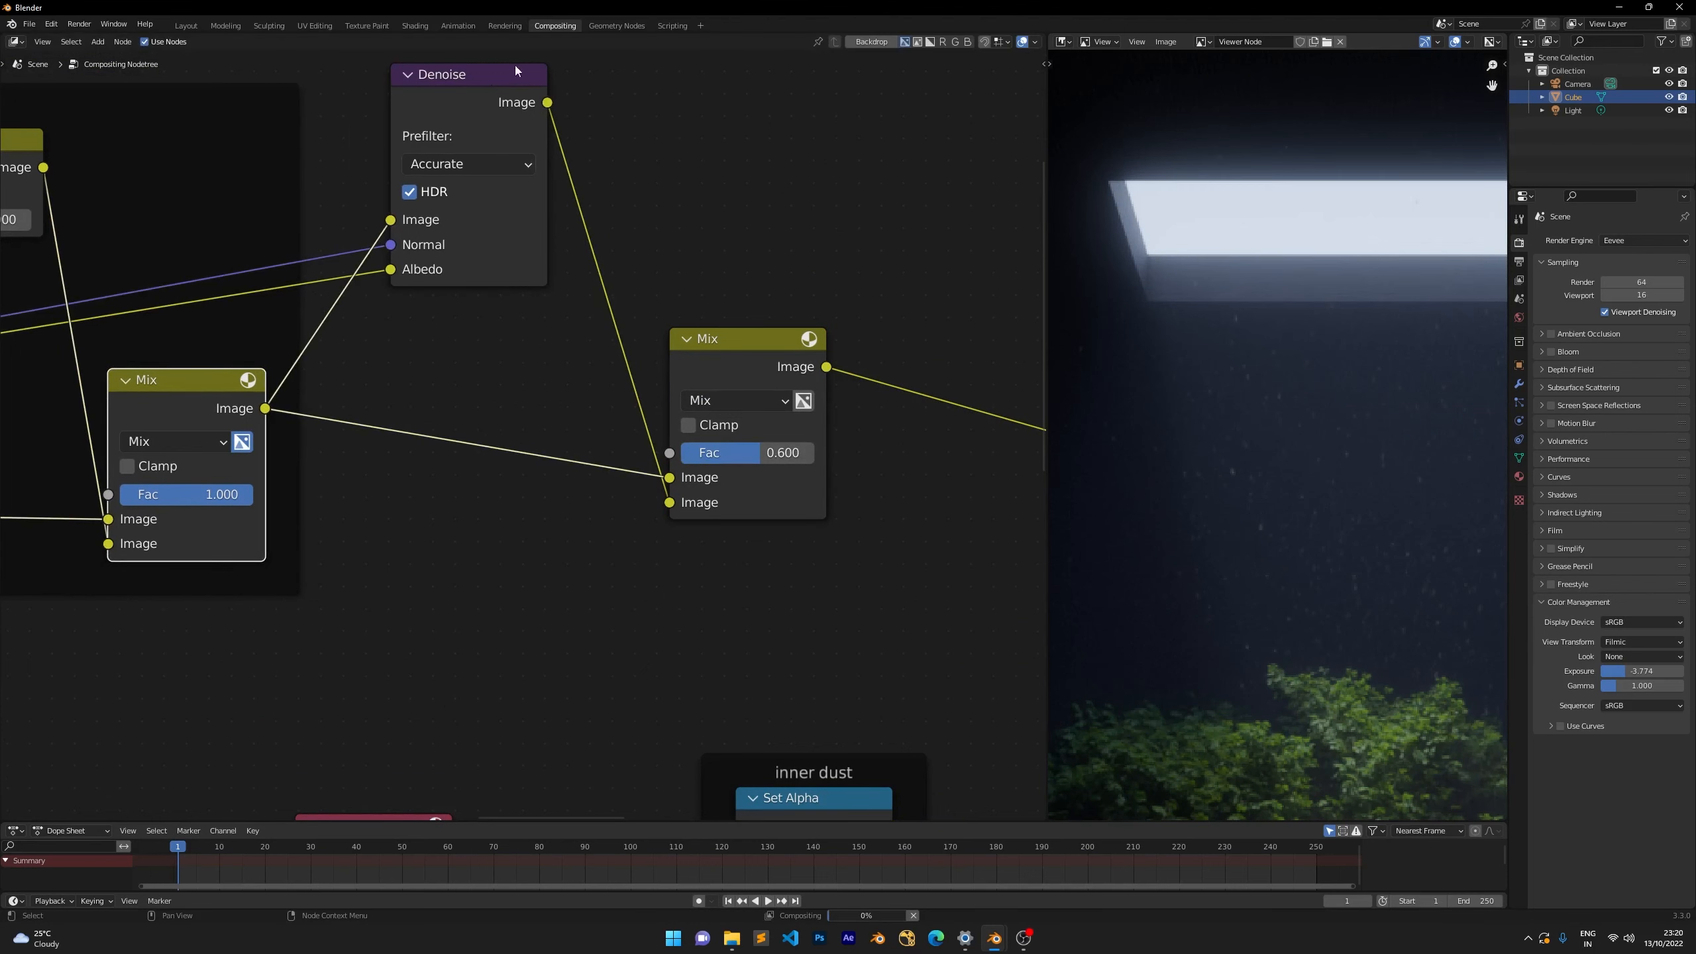
mouse_move(527, 74)
mouse_down()
mouse_move(509, 100)
mouse_move(541, 92)
mouse_up()
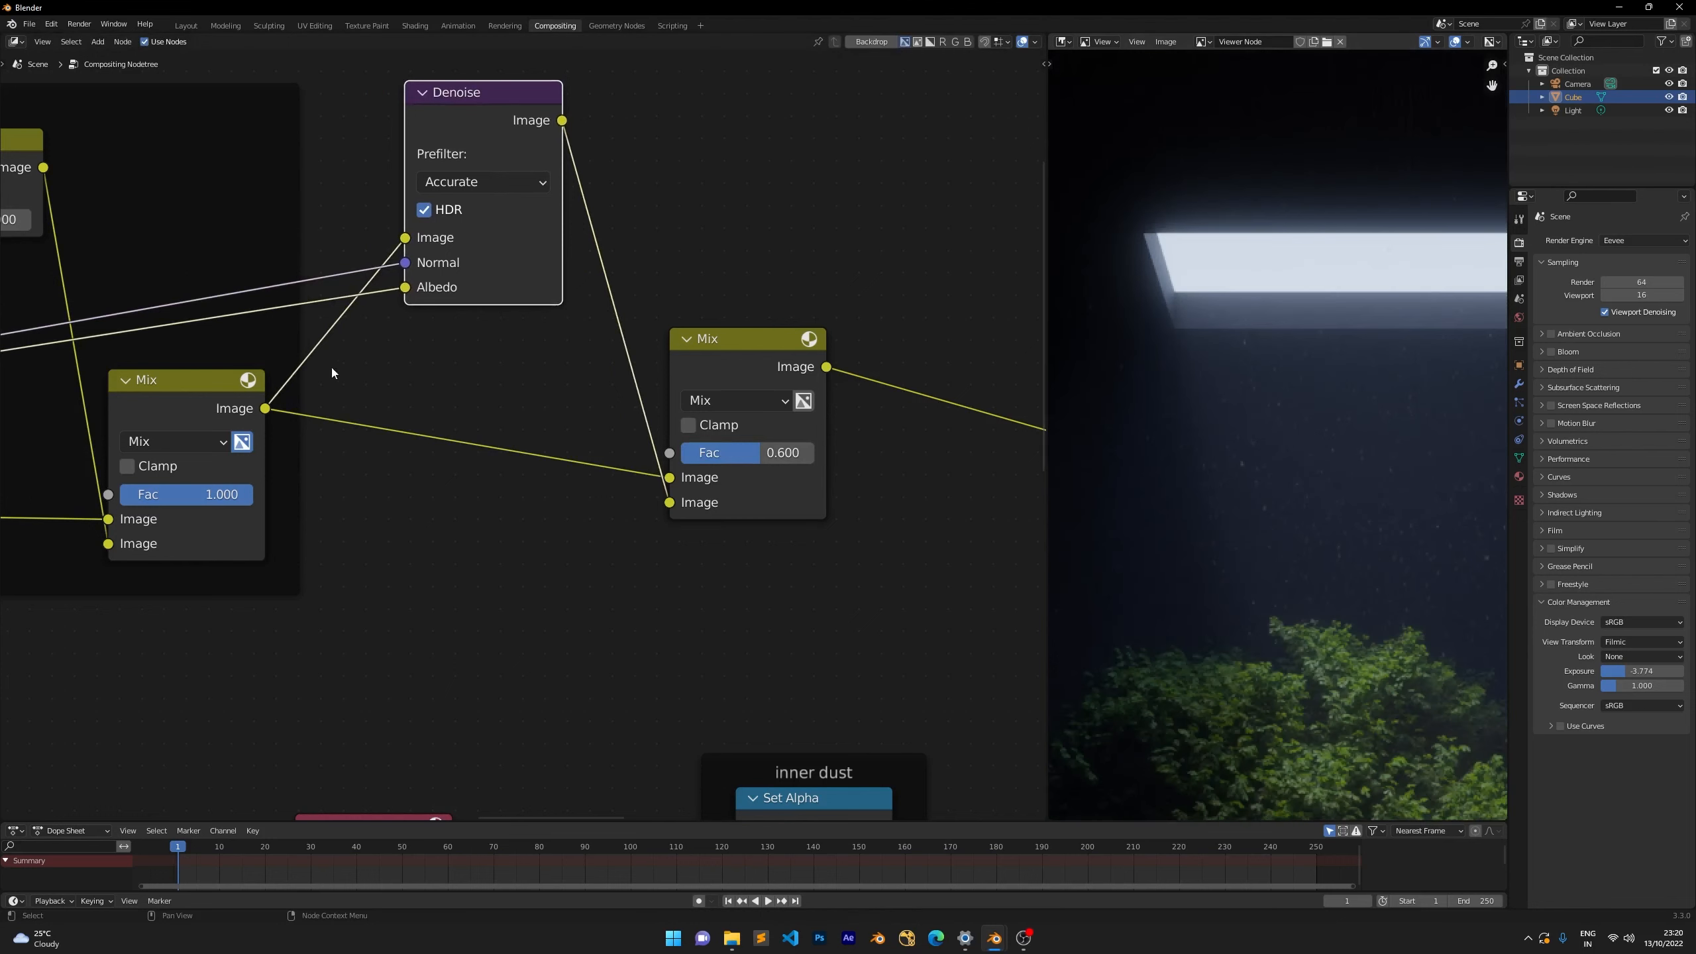
Examine the whole composite in a maximized image viewer, then restore the normal layout.
scroll(1145, 341, down, 3)
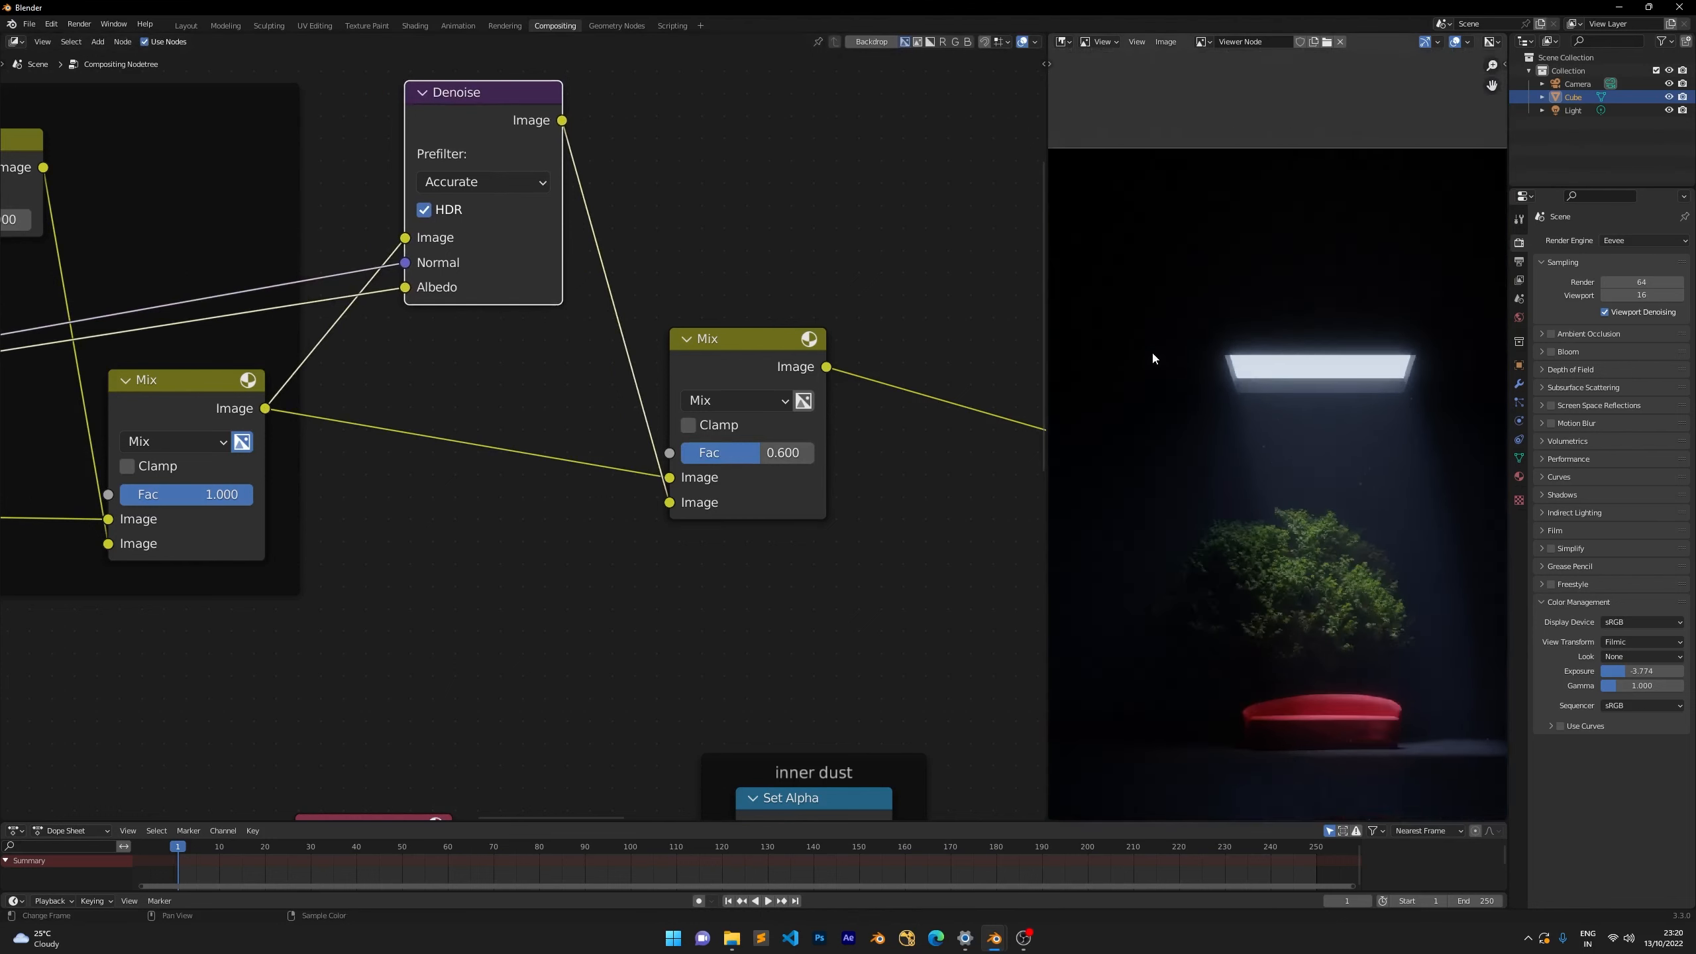
scroll(1269, 361, up, 3)
middle_drag(1269, 361, 1202, 325)
key(ctrl+space)
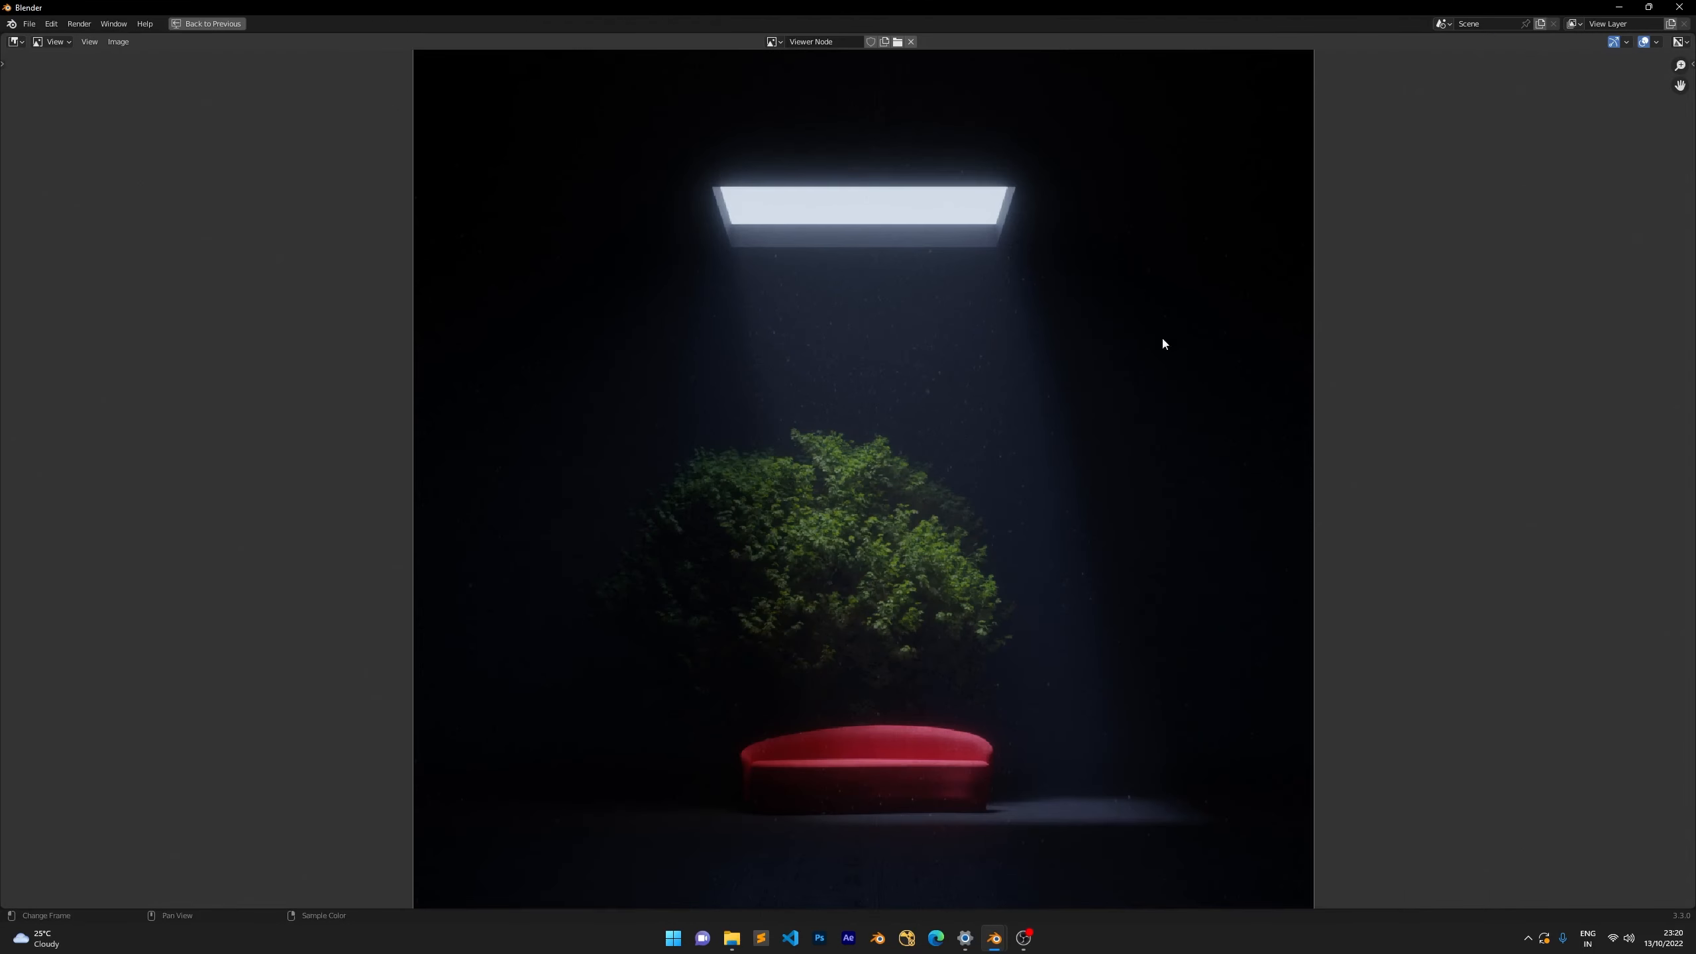
scroll(1069, 341, down, 1)
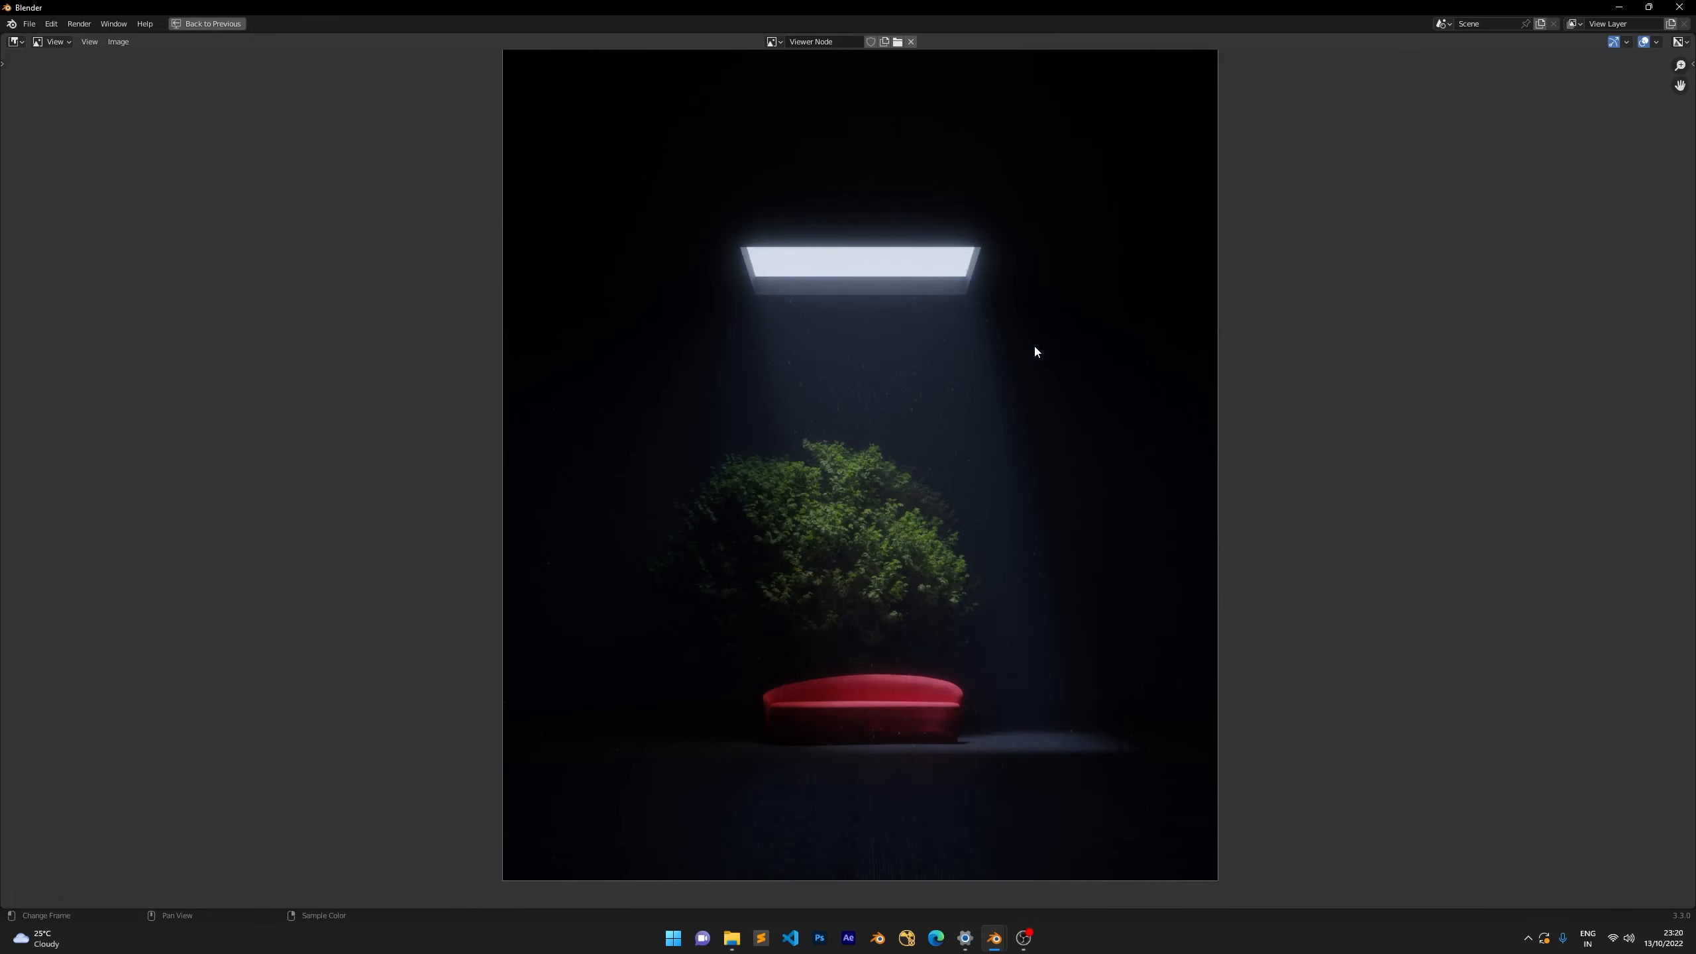
key(ctrl+space)
Group all the dust nodes, including both Screen nodes and the inner and outer dust frames, into one frame and move it down.
scroll(518, 258, down, 4)
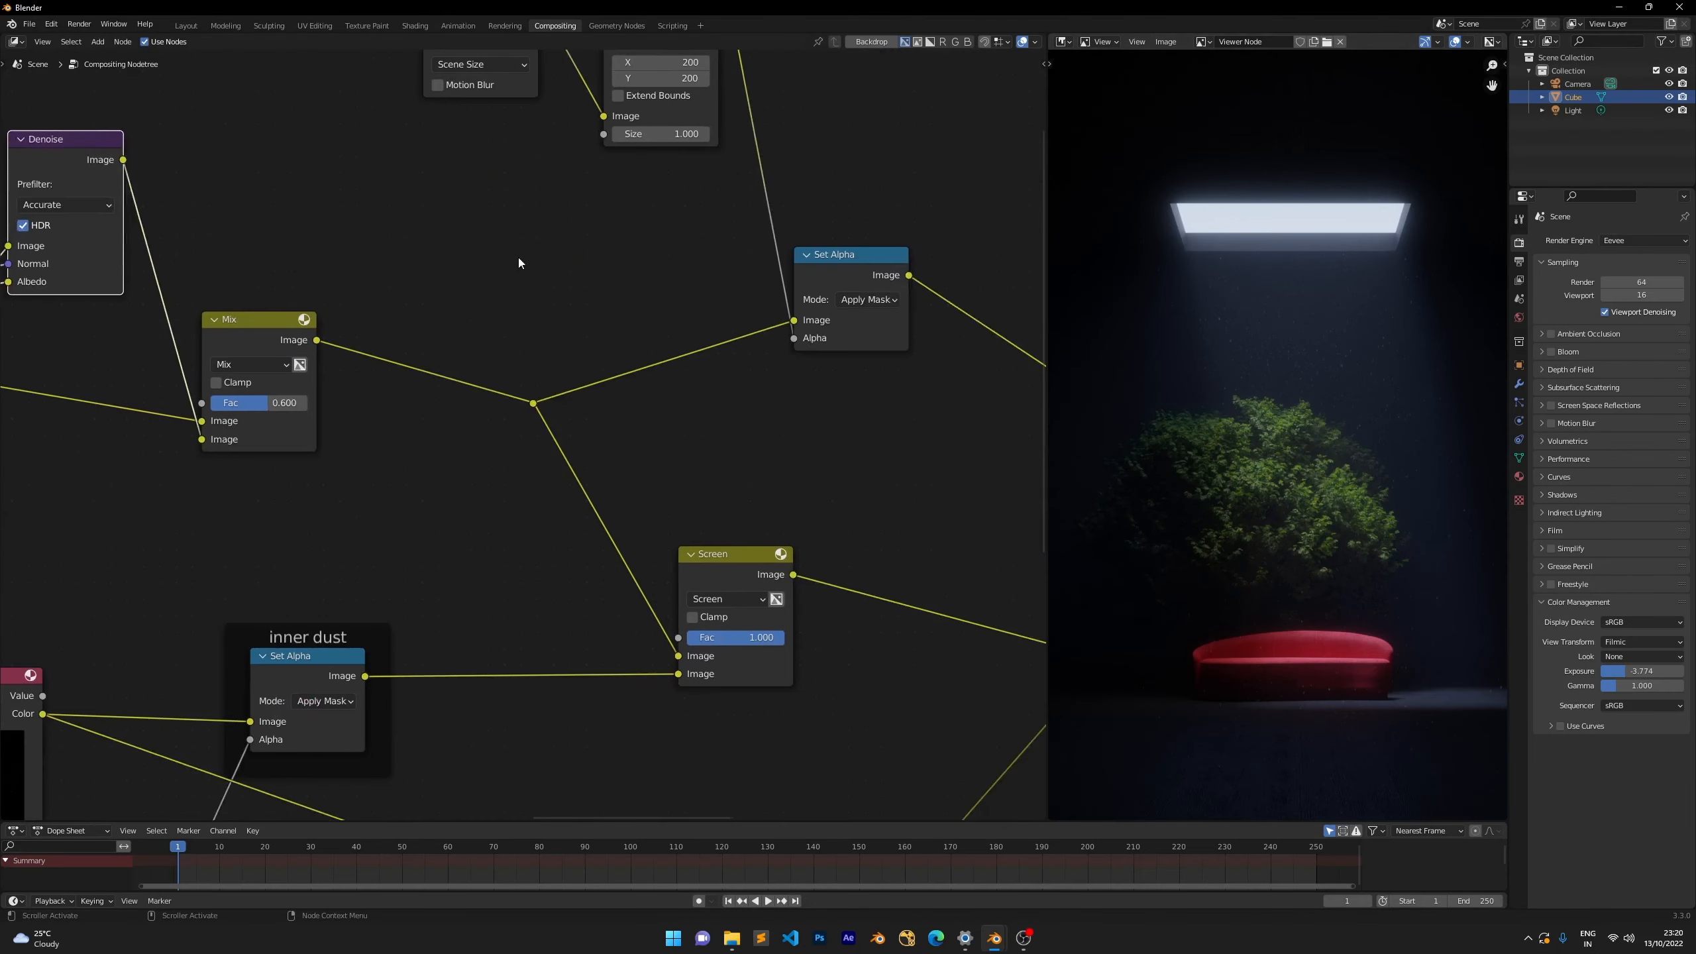
scroll(827, 340, down, 5)
middle_drag(742, 315, 565, 202)
scroll(405, 381, down, 2)
middle_drag(368, 369, 469, 328)
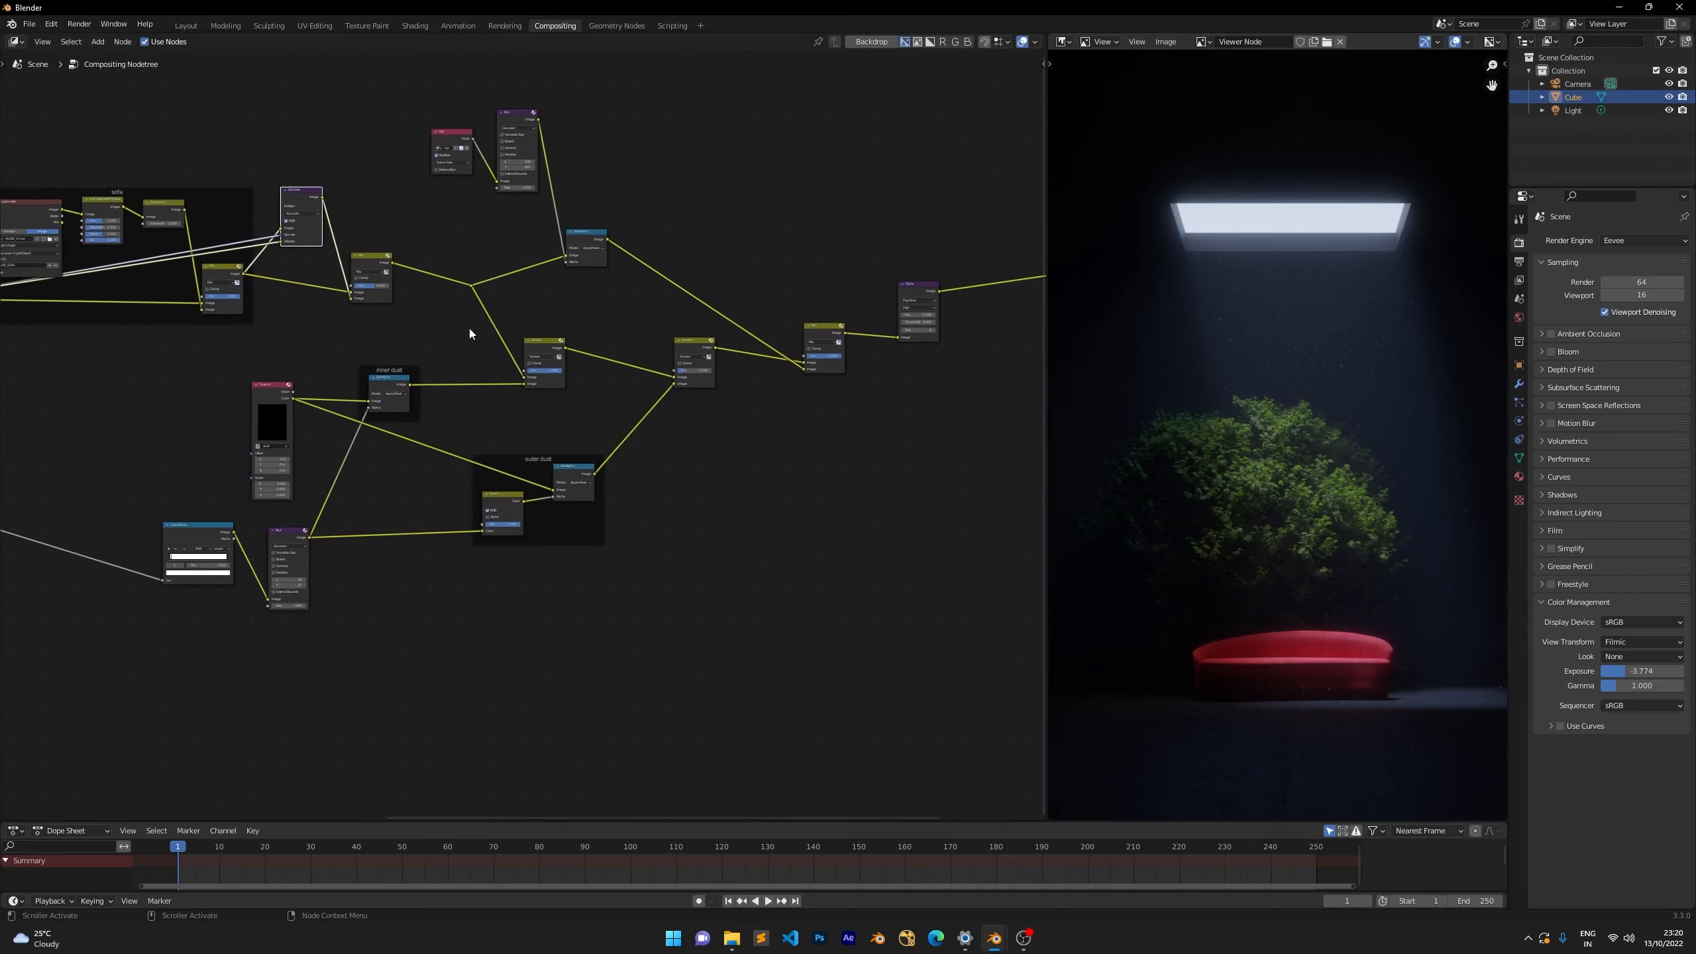
drag(87, 350, 751, 567)
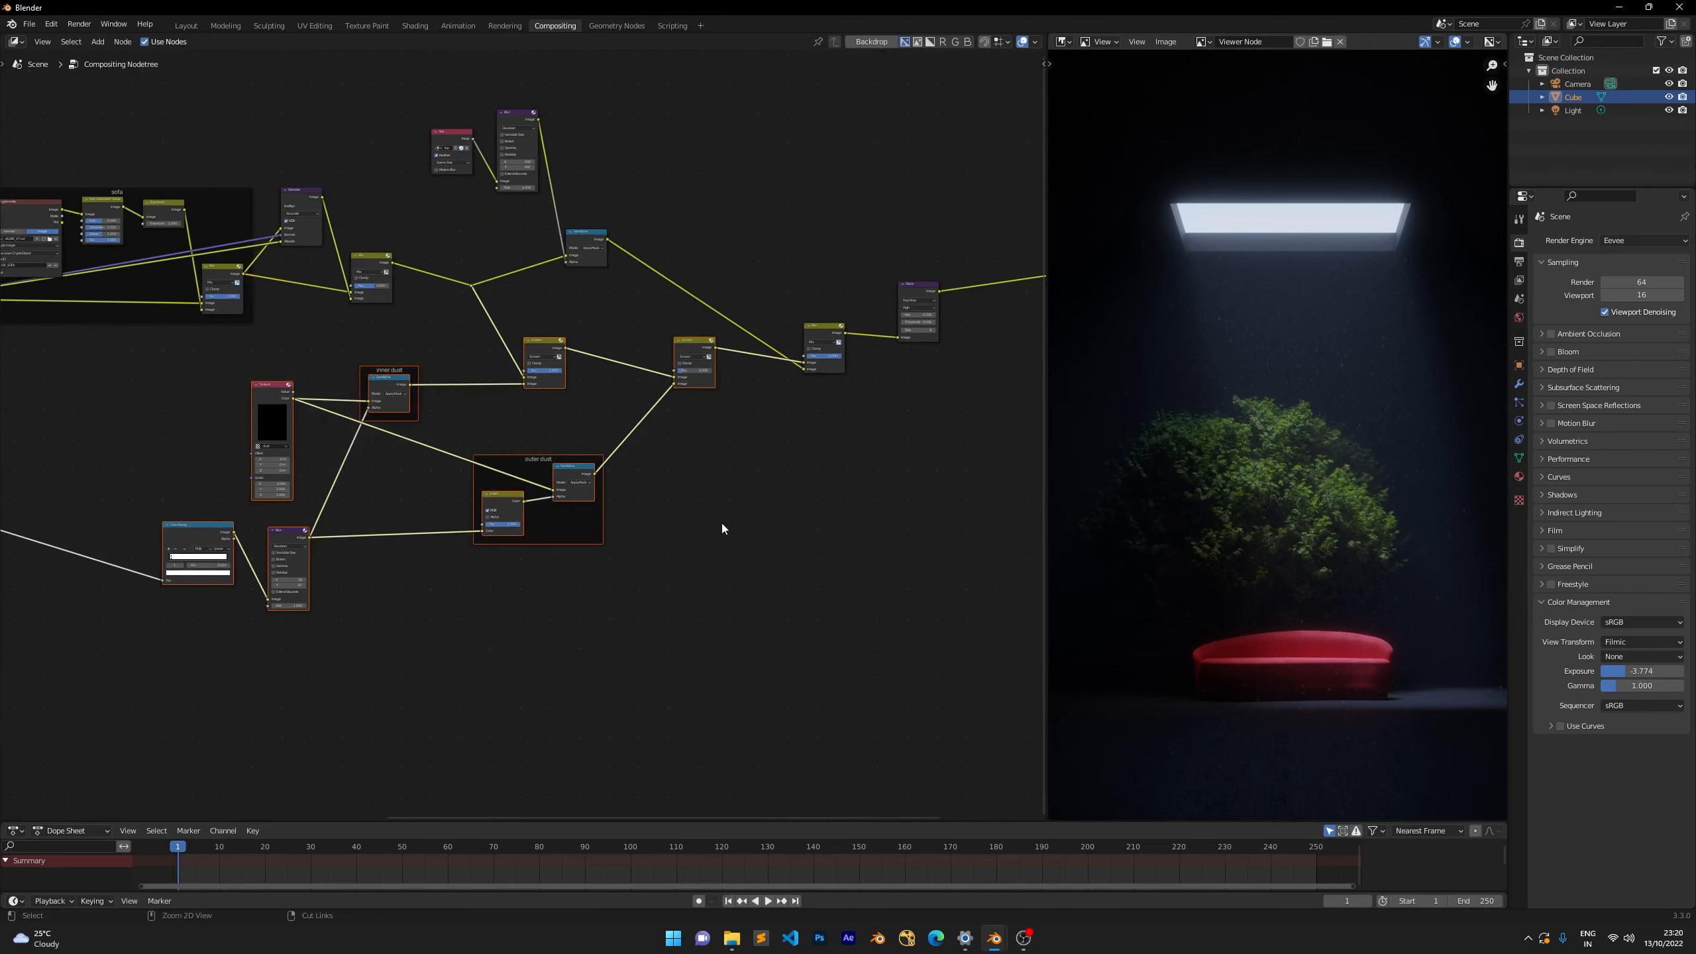
key(ctrl+j)
drag(506, 349, 507, 408)
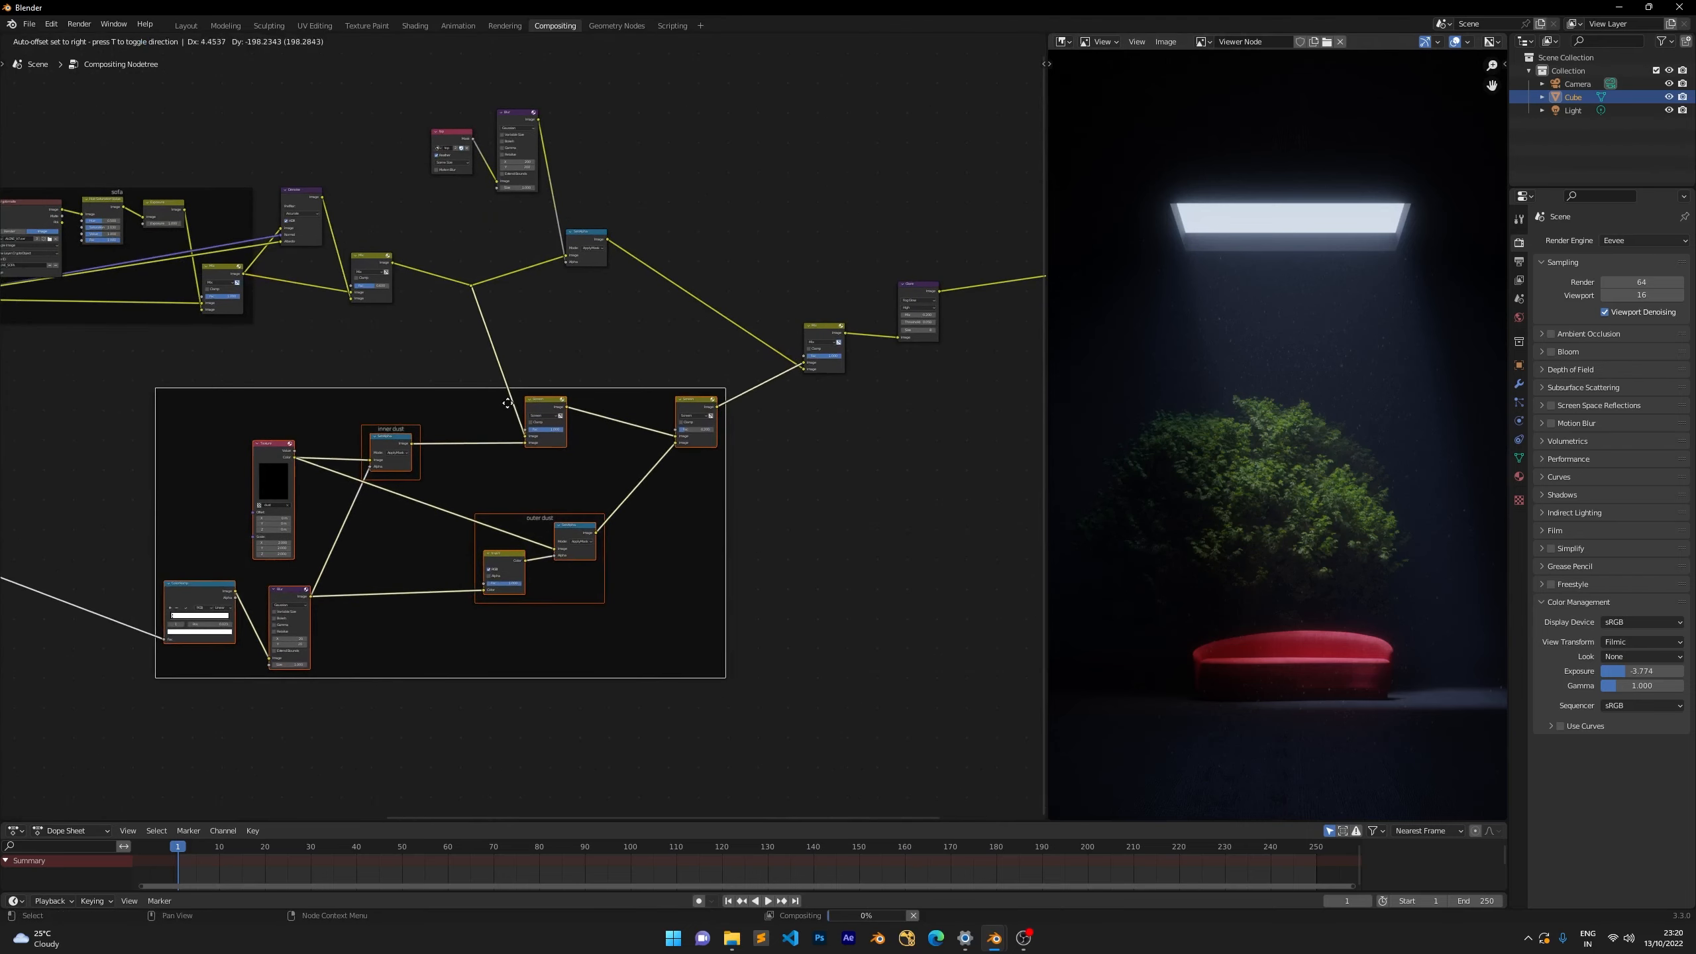
click(559, 167)
Move the Mix node closer to Denoise and group both nodes in a frame labelled "denoising".
drag(358, 255, 346, 236)
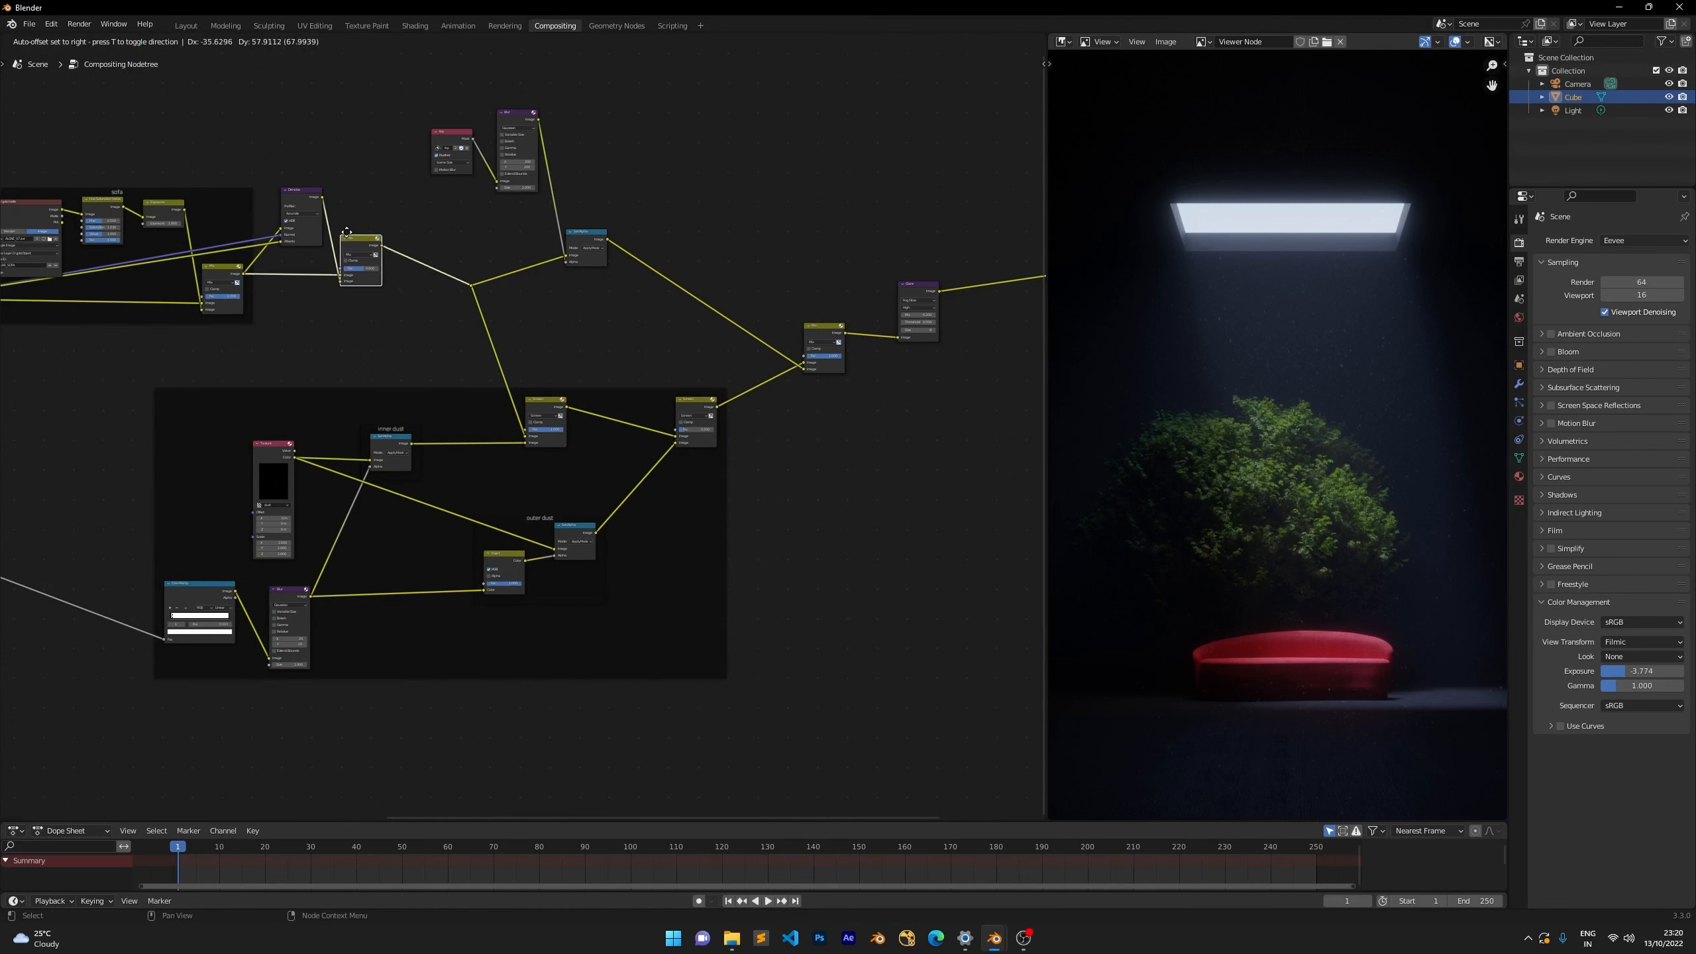
drag(367, 157, 315, 313)
key(ctrl+j)
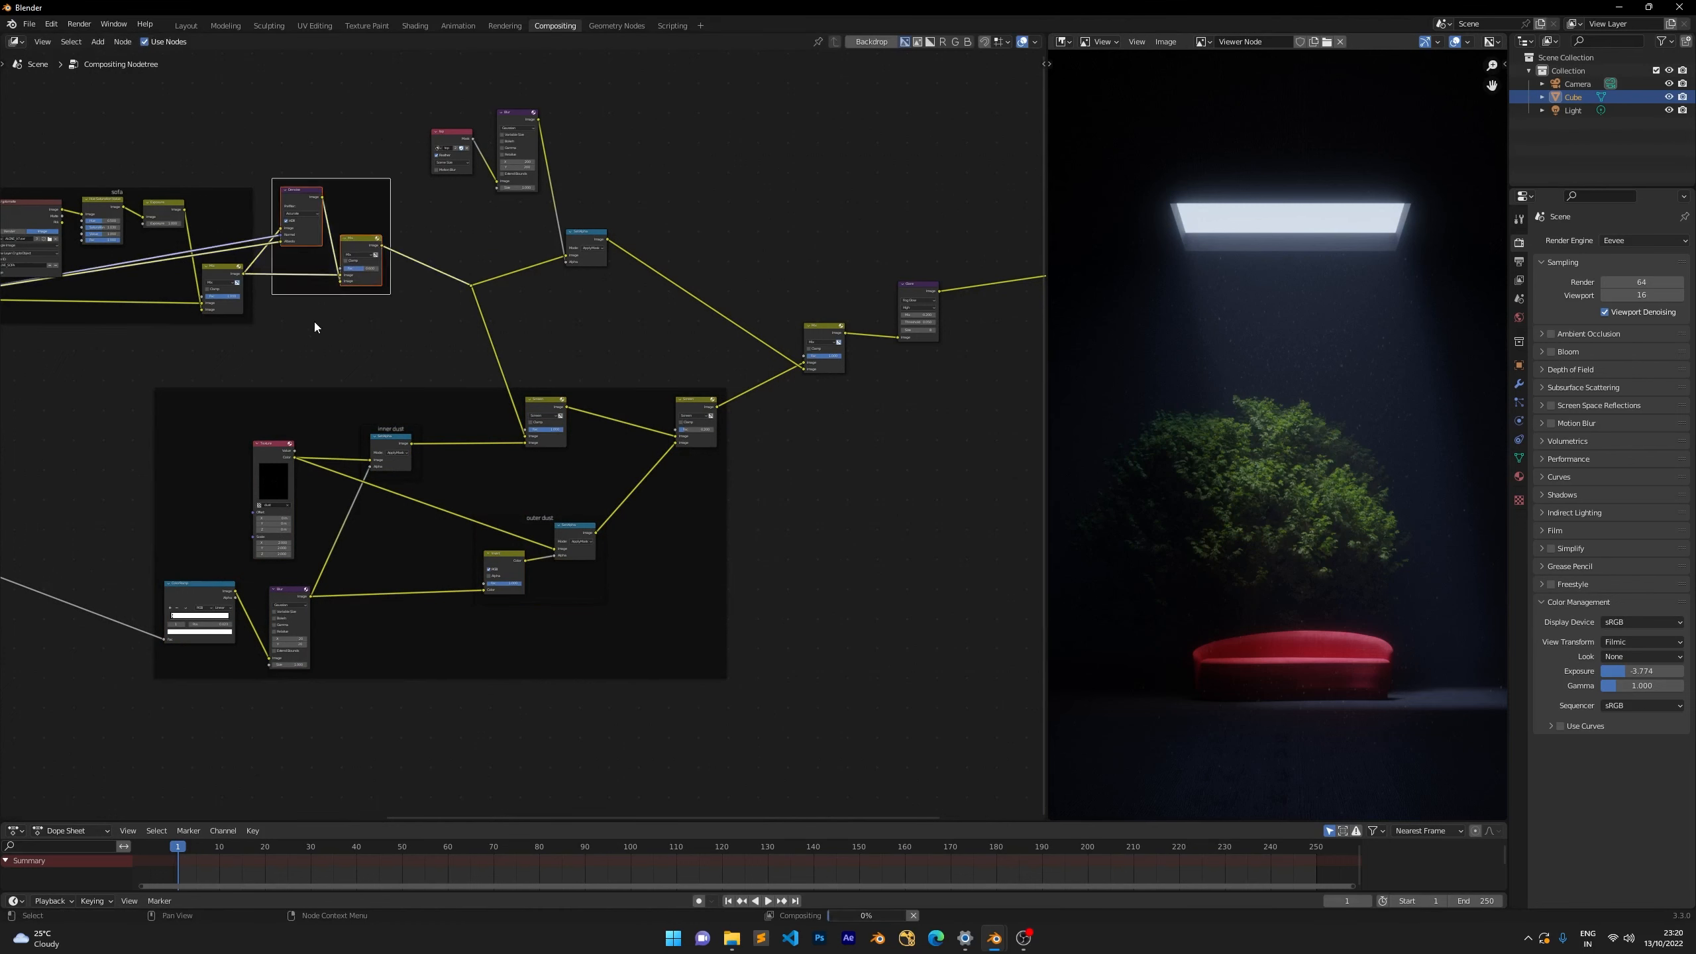
key(F2)
text(c)
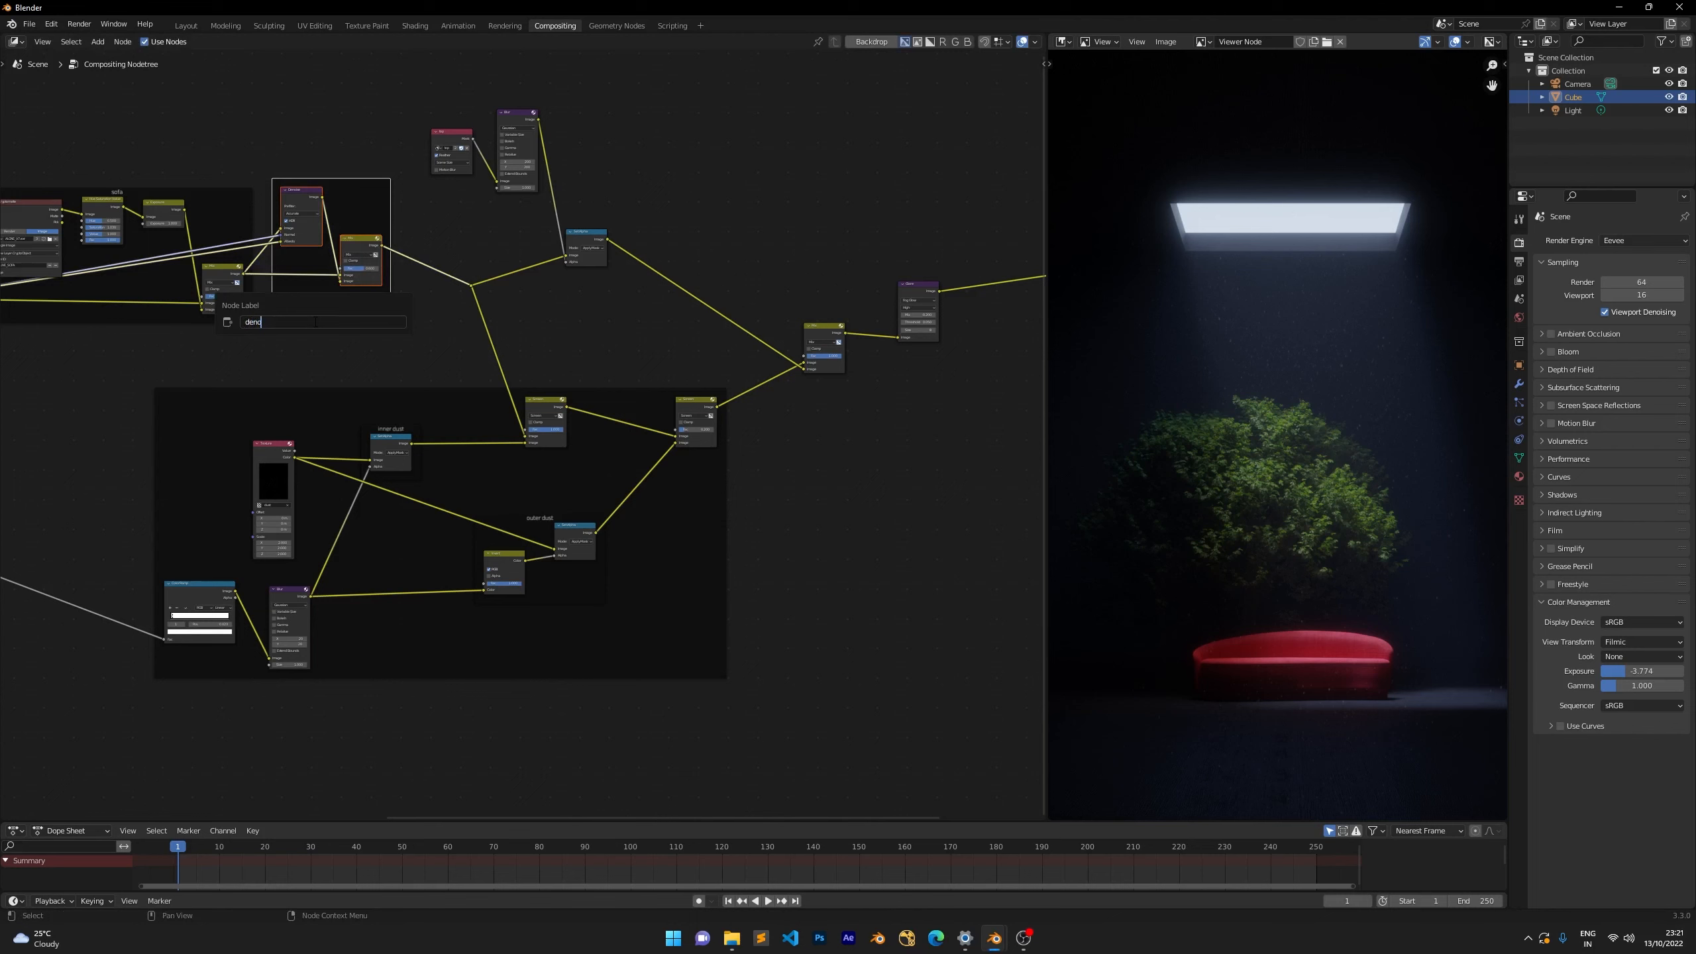
key(Return)
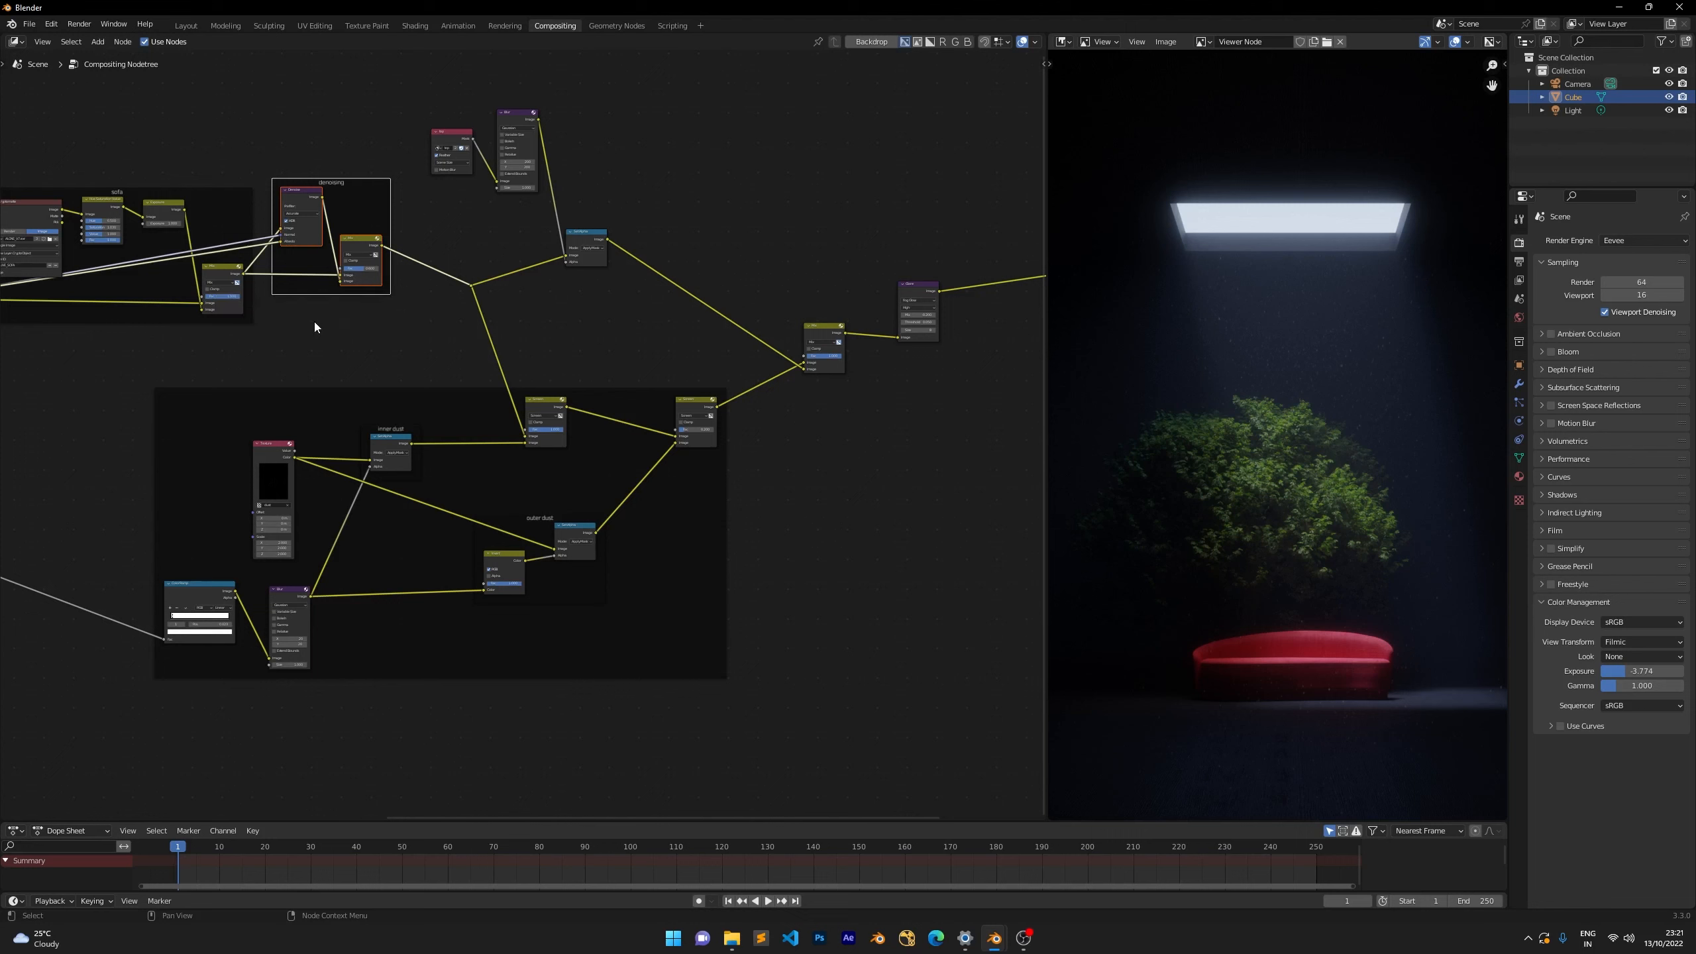
Group the top mask, its Blur and Set Alpha nodes in a frame labelled "roof", and move it up and right.
click(314, 322)
drag(418, 108, 657, 240)
key(ctrl+j)
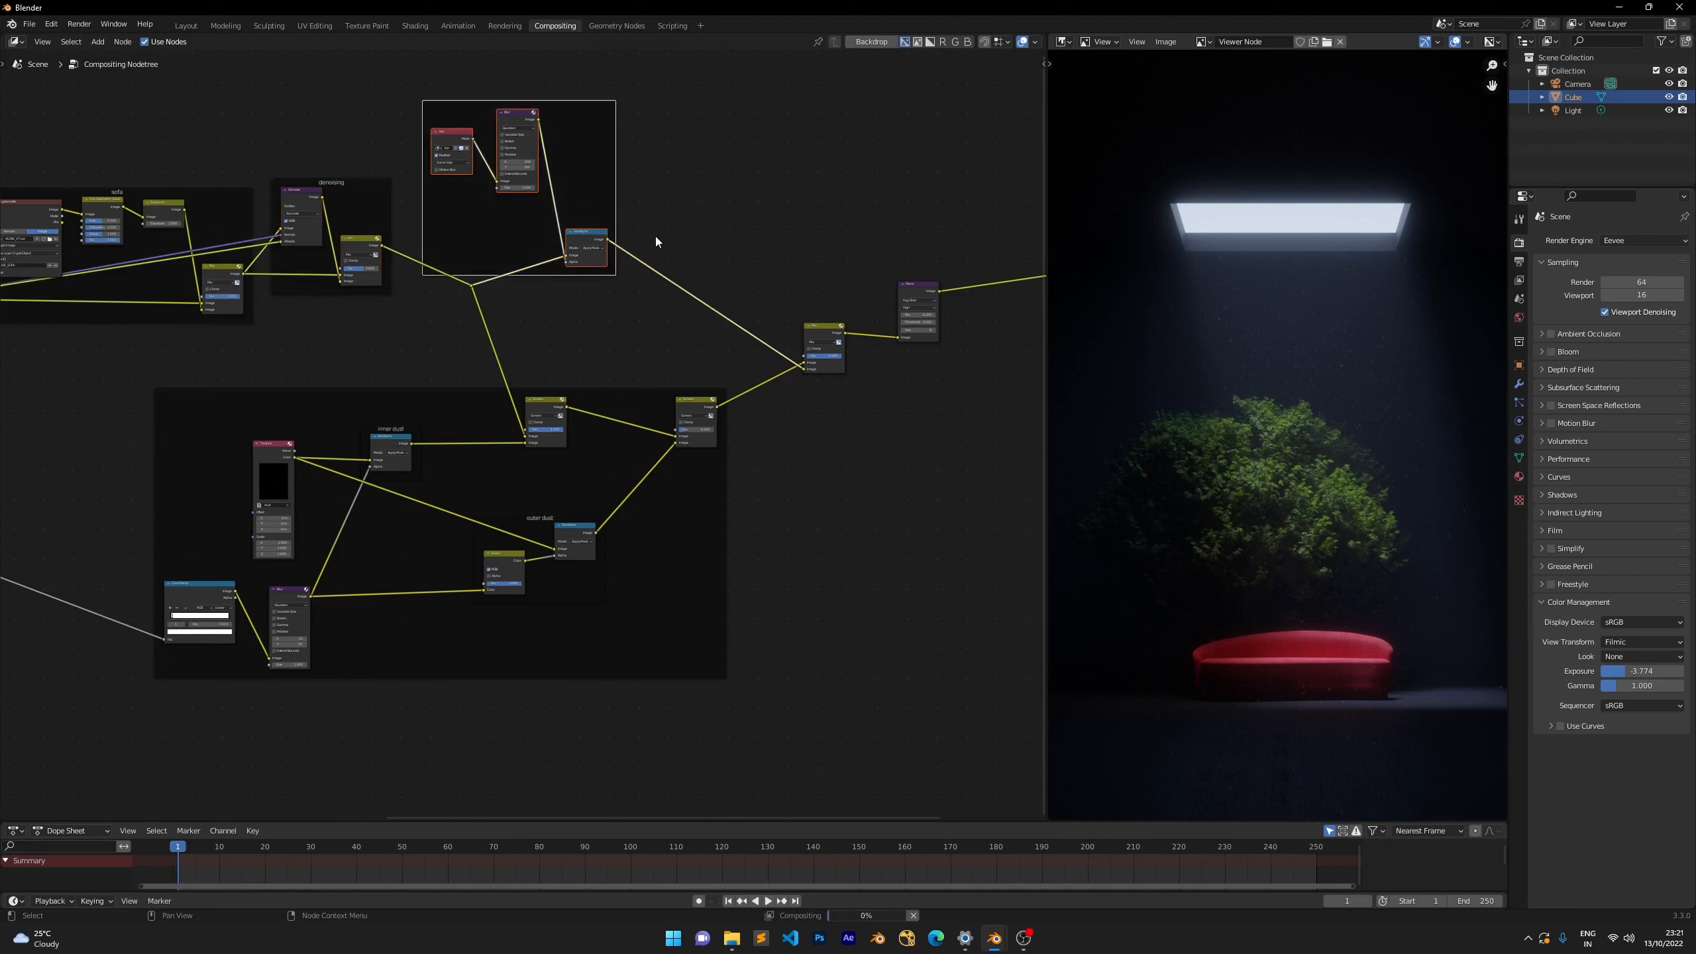
key(F2)
text(roo)
key(Return)
drag(520, 101, 566, 76)
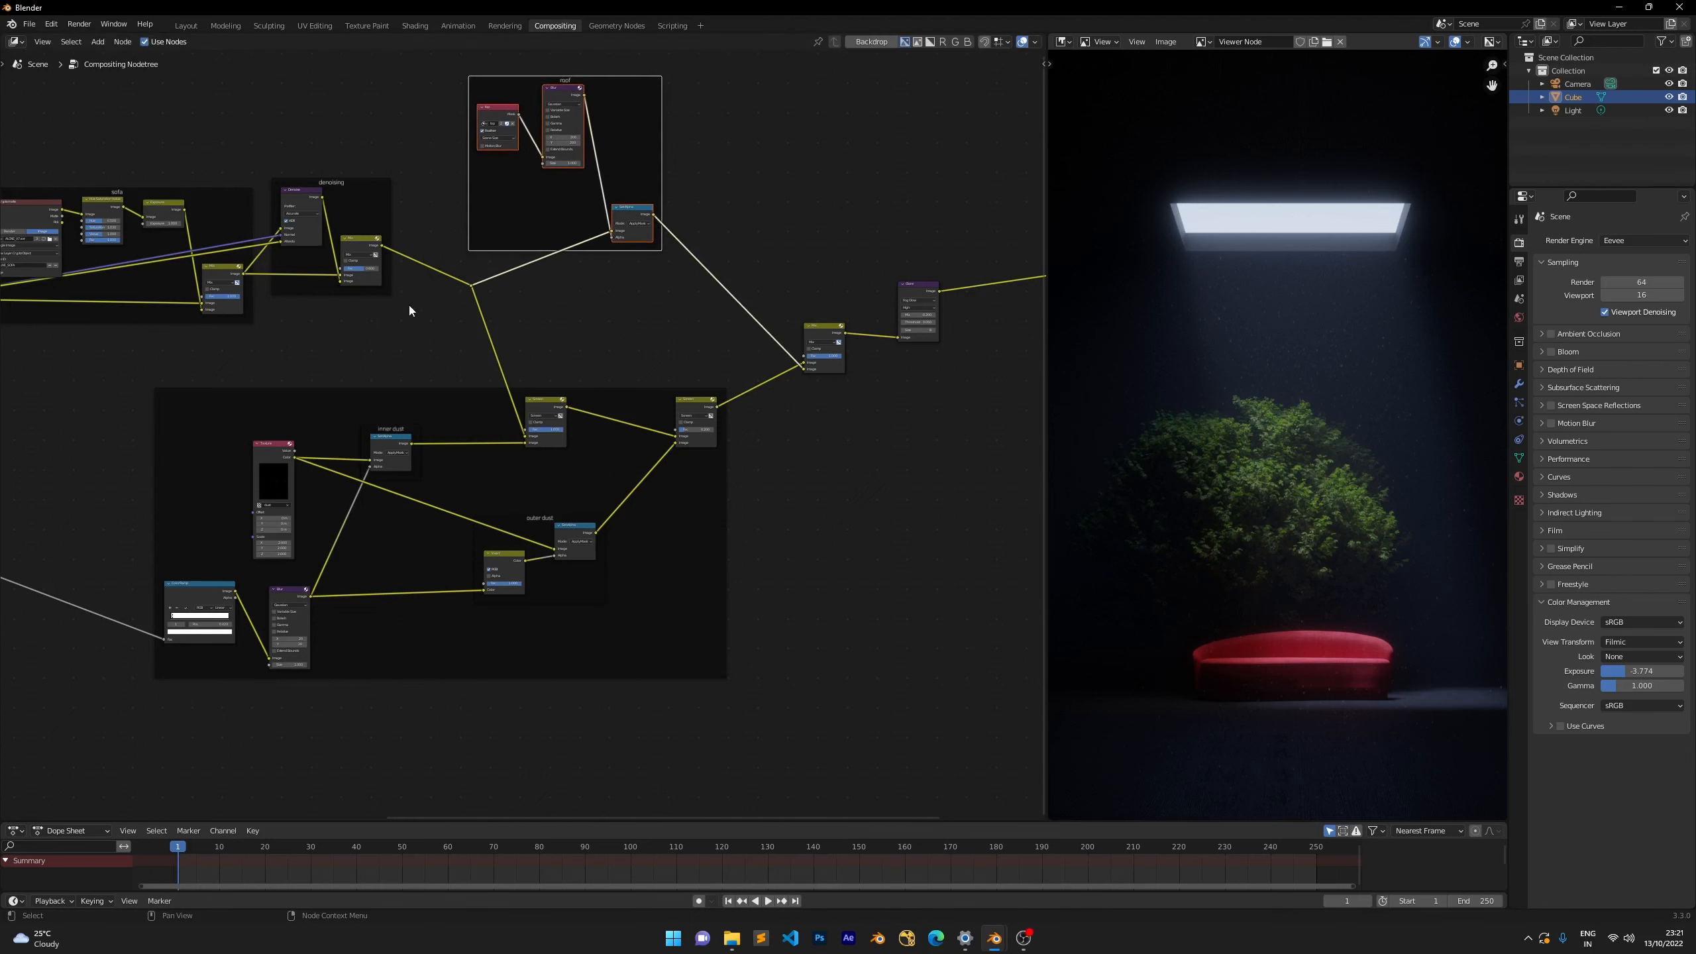
Move the reroute point up and left, beside the denoising frame.
click(472, 285)
key(g)
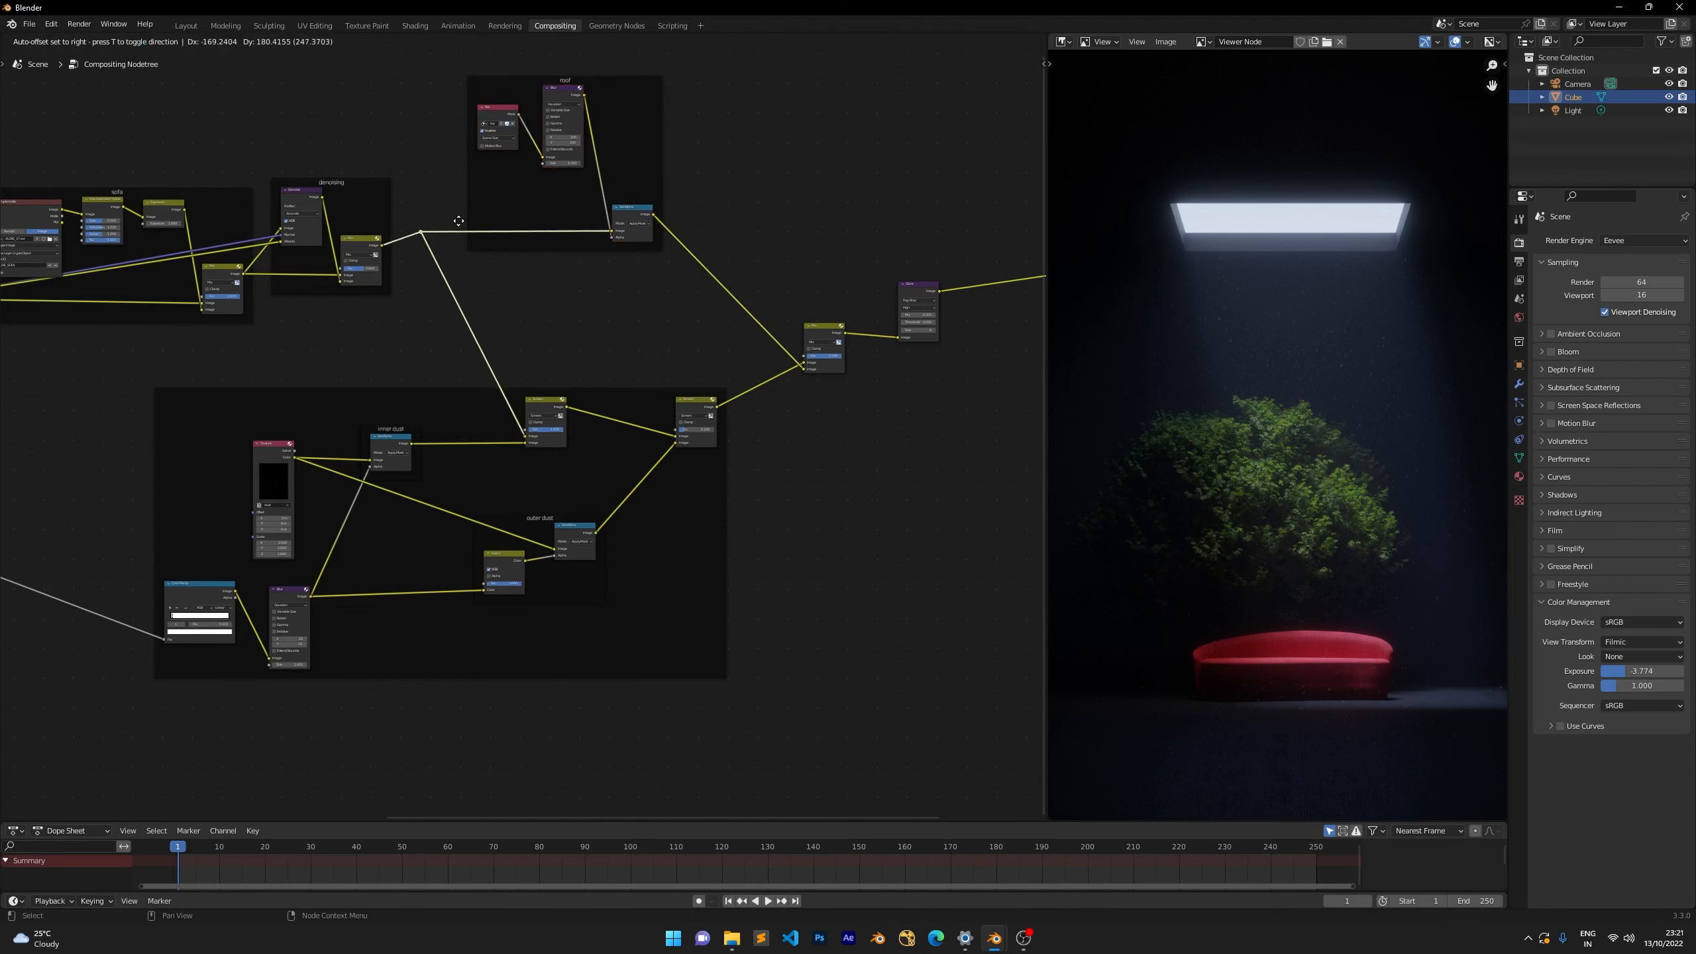
click(468, 241)
Move the Glare node further right, away from the final Mix node.
scroll(781, 345, up, 1)
middle_drag(710, 317, 408, 257)
scroll(492, 270, up, 7)
scroll(578, 159, down, 1)
middle_drag(578, 159, 487, 282)
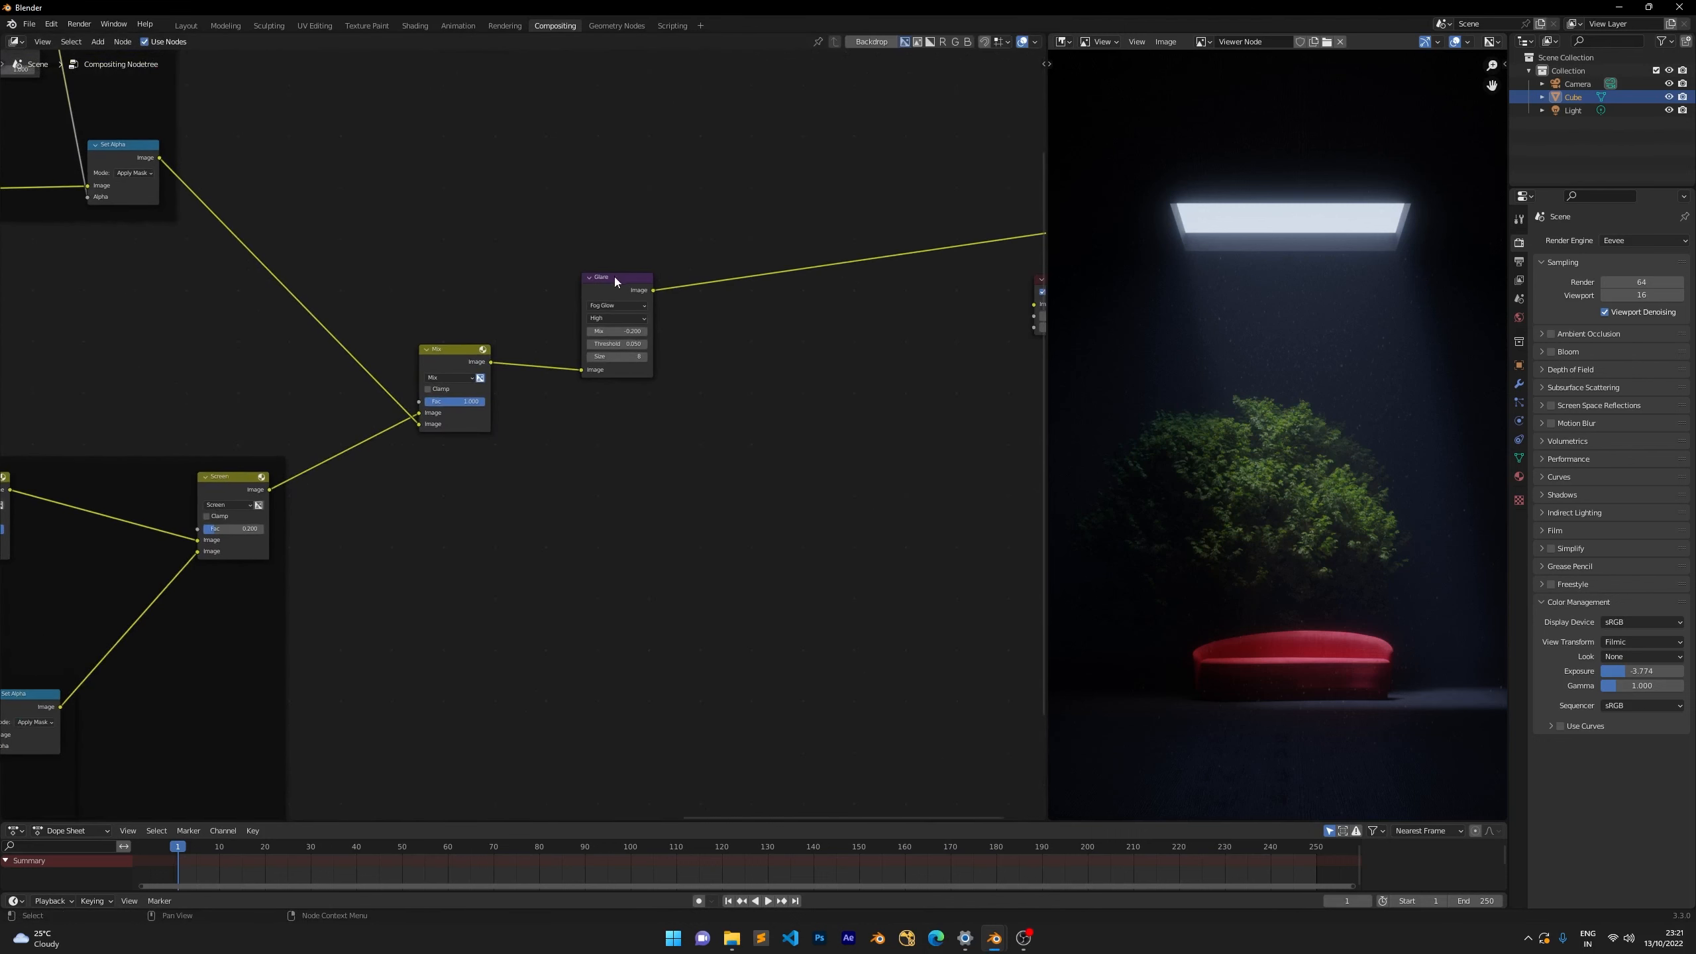
drag(614, 275, 694, 274)
click(606, 208)
Select the Viewer and Composite nodes together and move them further right to make room after Glare.
middle_drag(624, 234, 520, 254)
scroll(794, 204, down, 3)
middle_drag(794, 204, 507, 212)
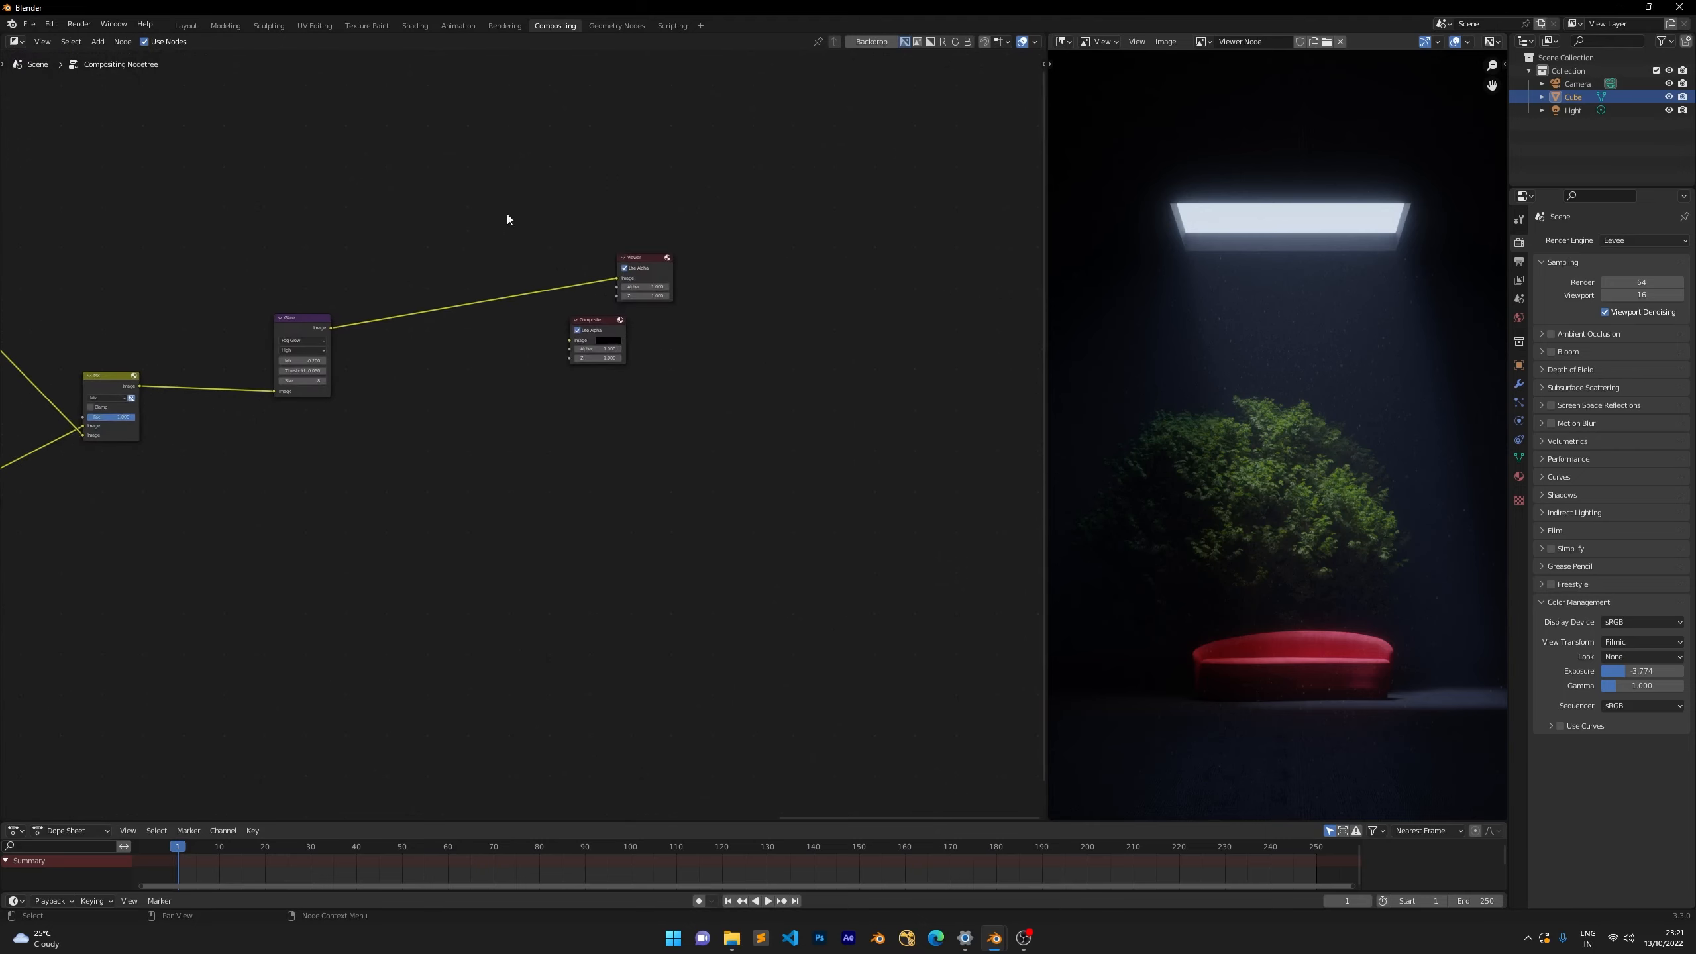
drag(508, 210, 712, 406)
key(g)
click(992, 420)
click(413, 262)
Add a Lens Distortion node on the link between the Glare and Viewer nodes and check the viewer image.
scroll(521, 430, up, 4)
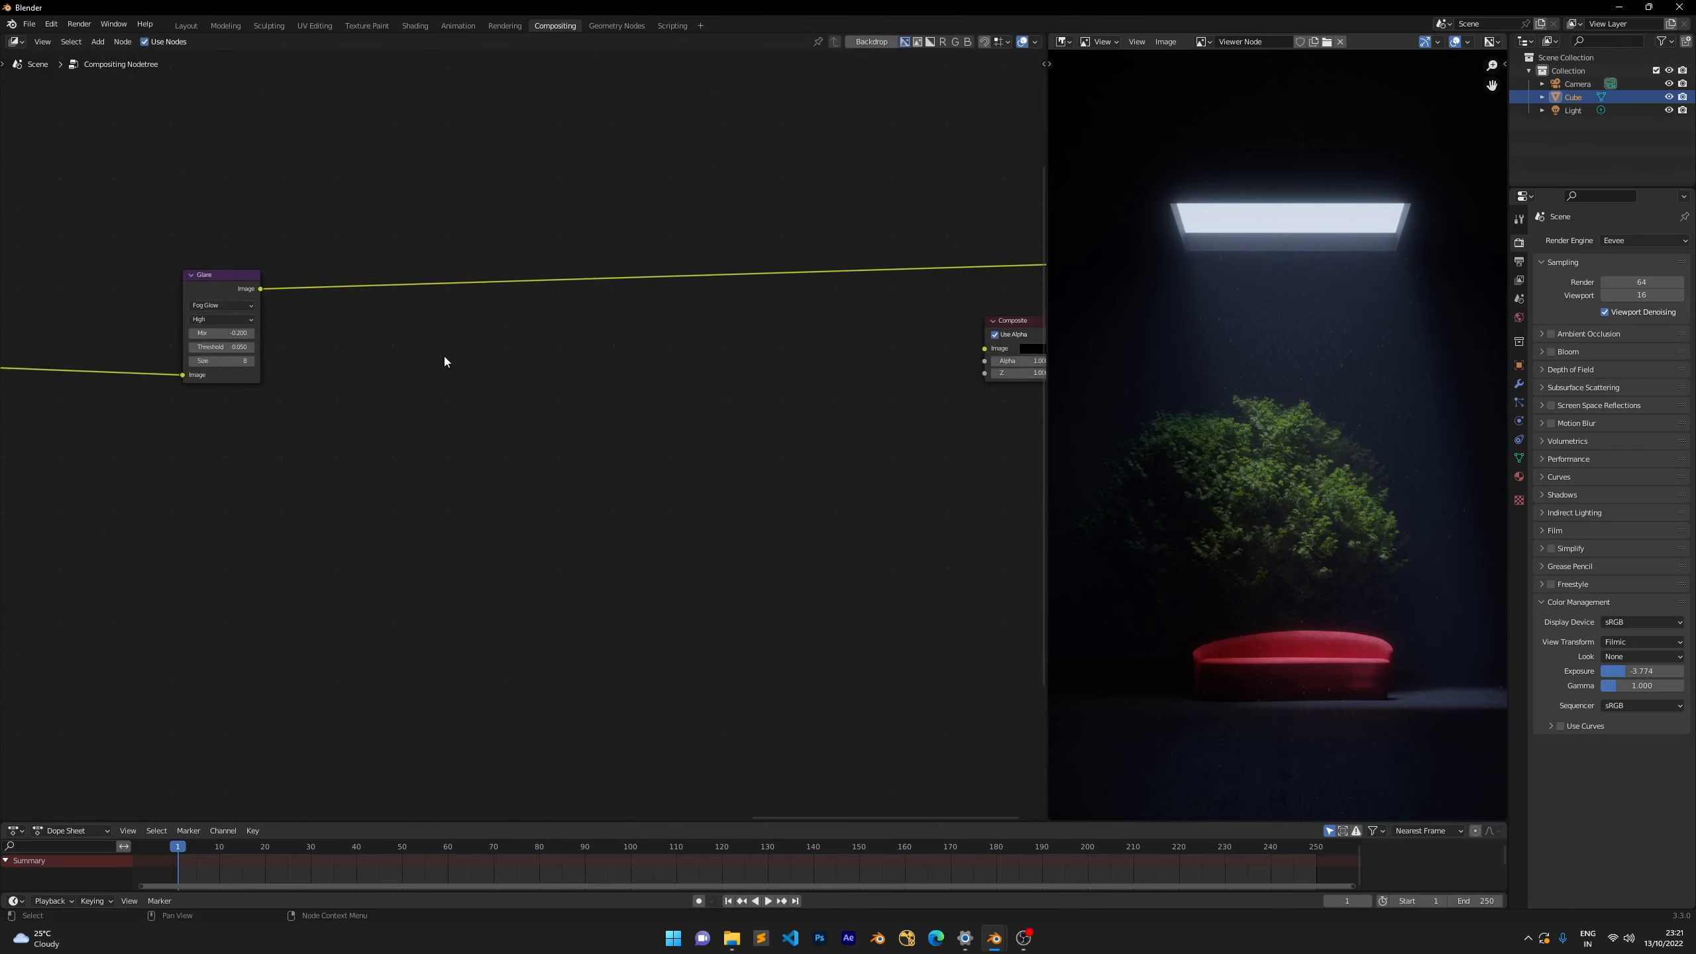
middle_drag(357, 330, 490, 351)
key(shift+a)
click(490, 351)
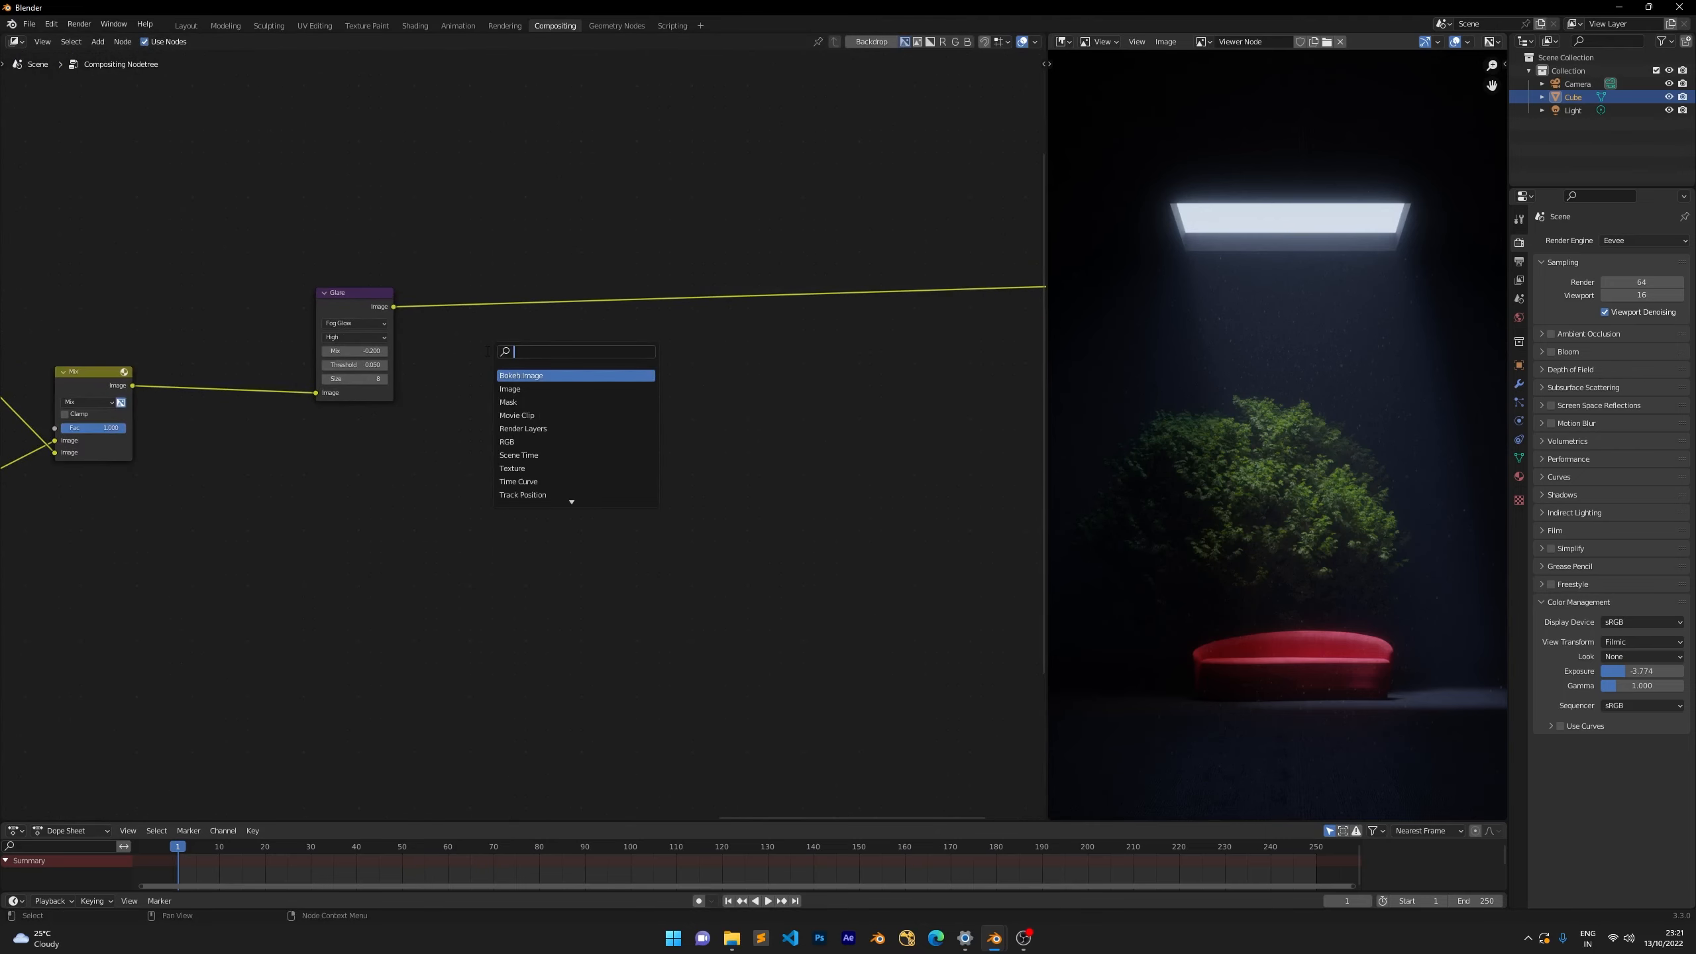
text(lens)
key(Return)
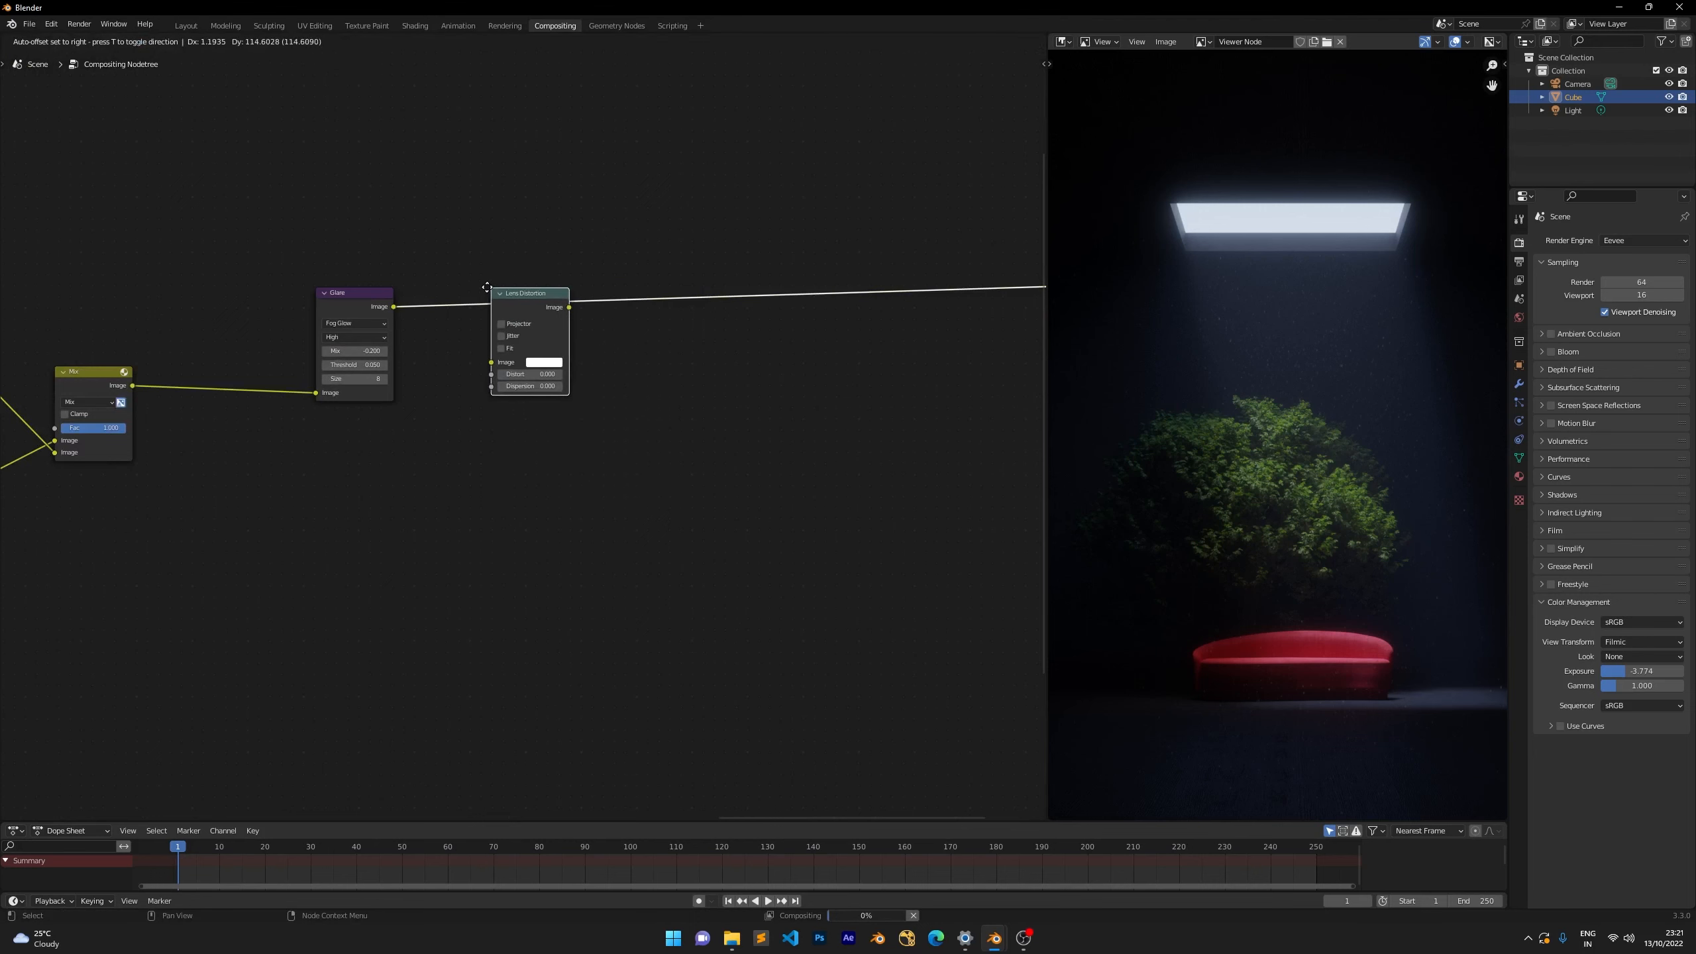
click(487, 288)
scroll(503, 298, up, 3)
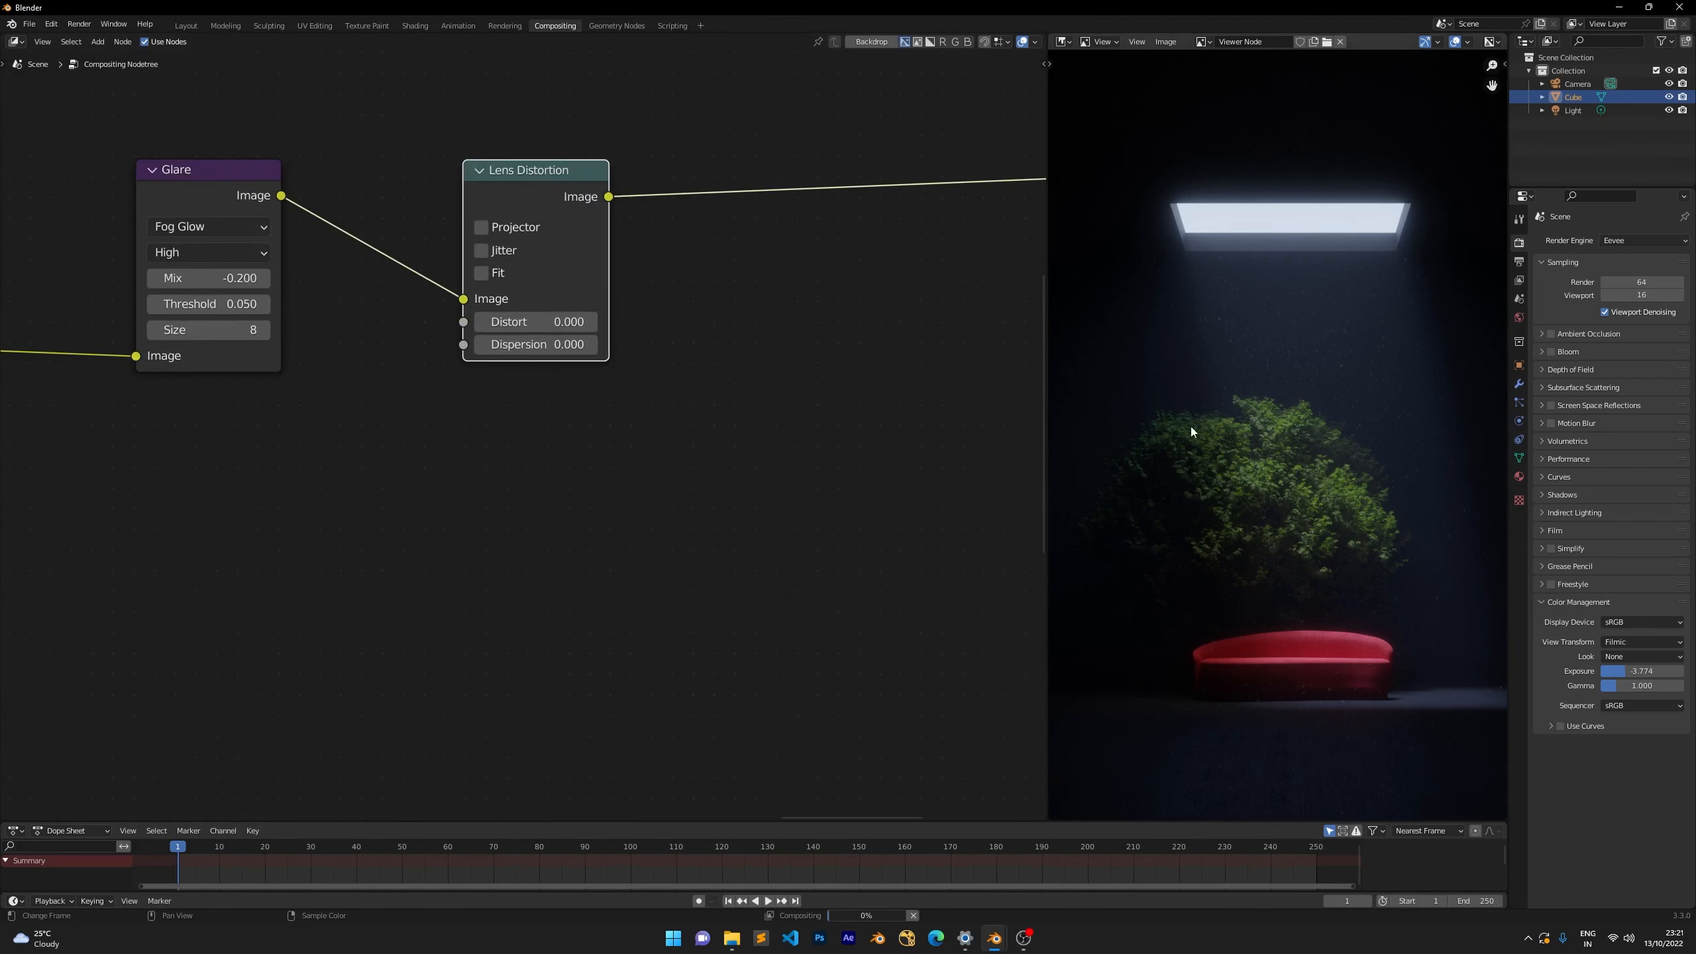
scroll(1191, 431, up, 3)
scroll(1230, 481, down, 4)
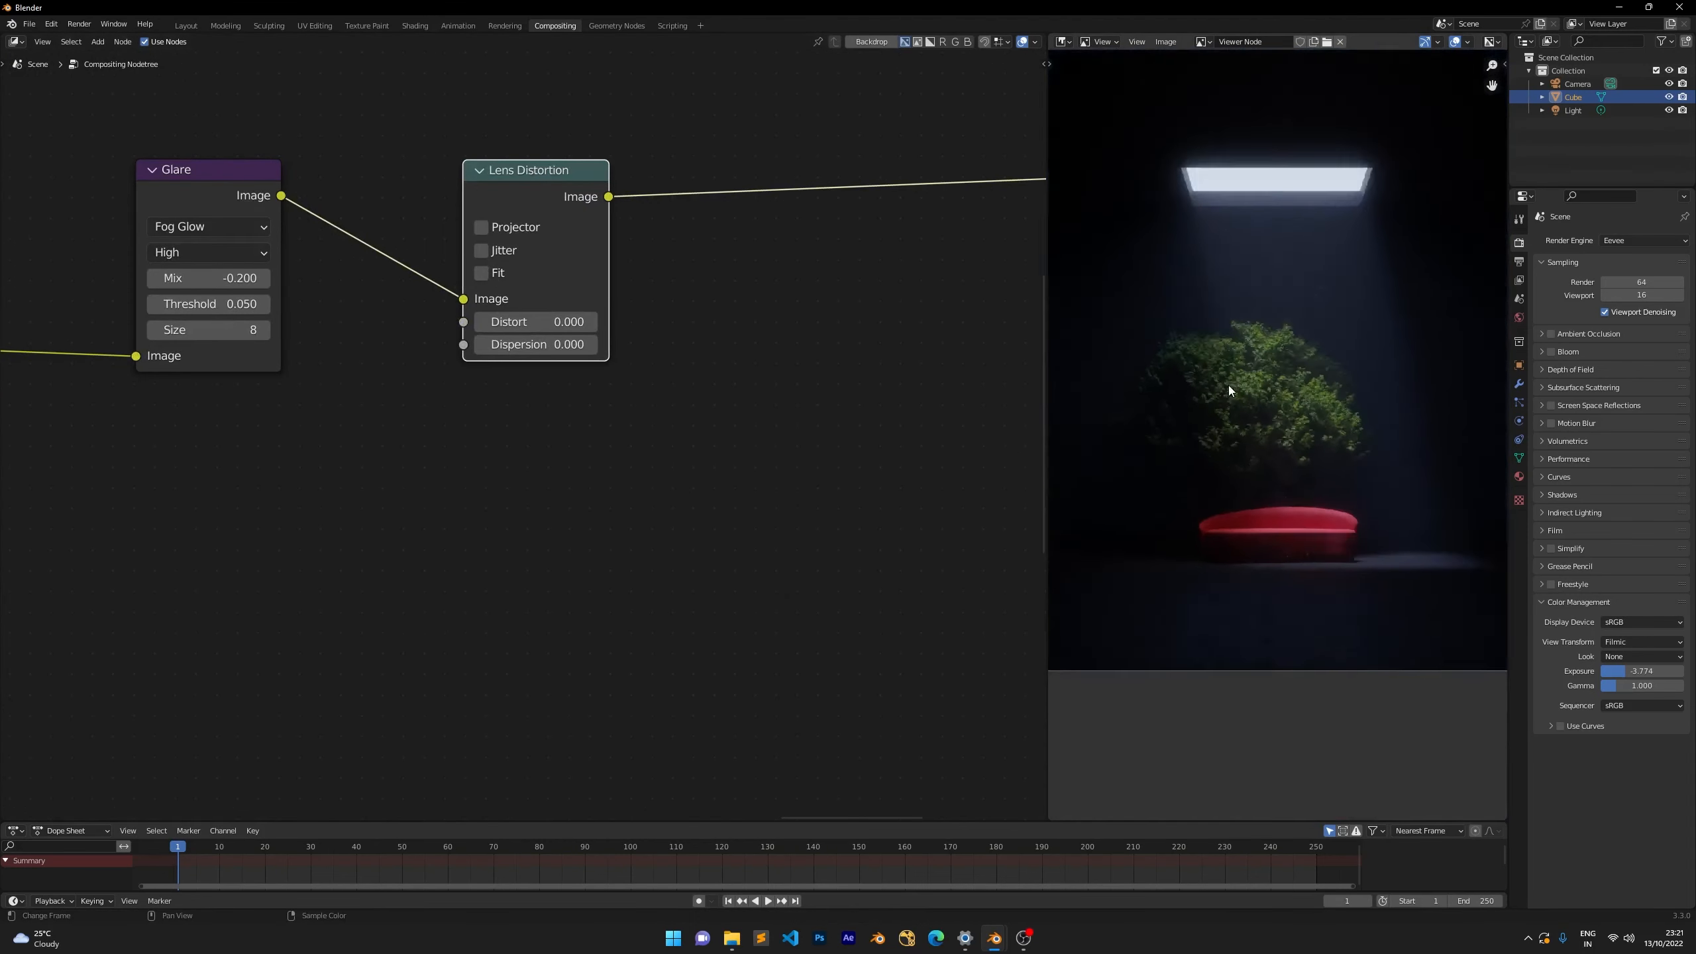
Examine the sofa, tree and dust in the viewer image up close.
scroll(1228, 384, up, 4)
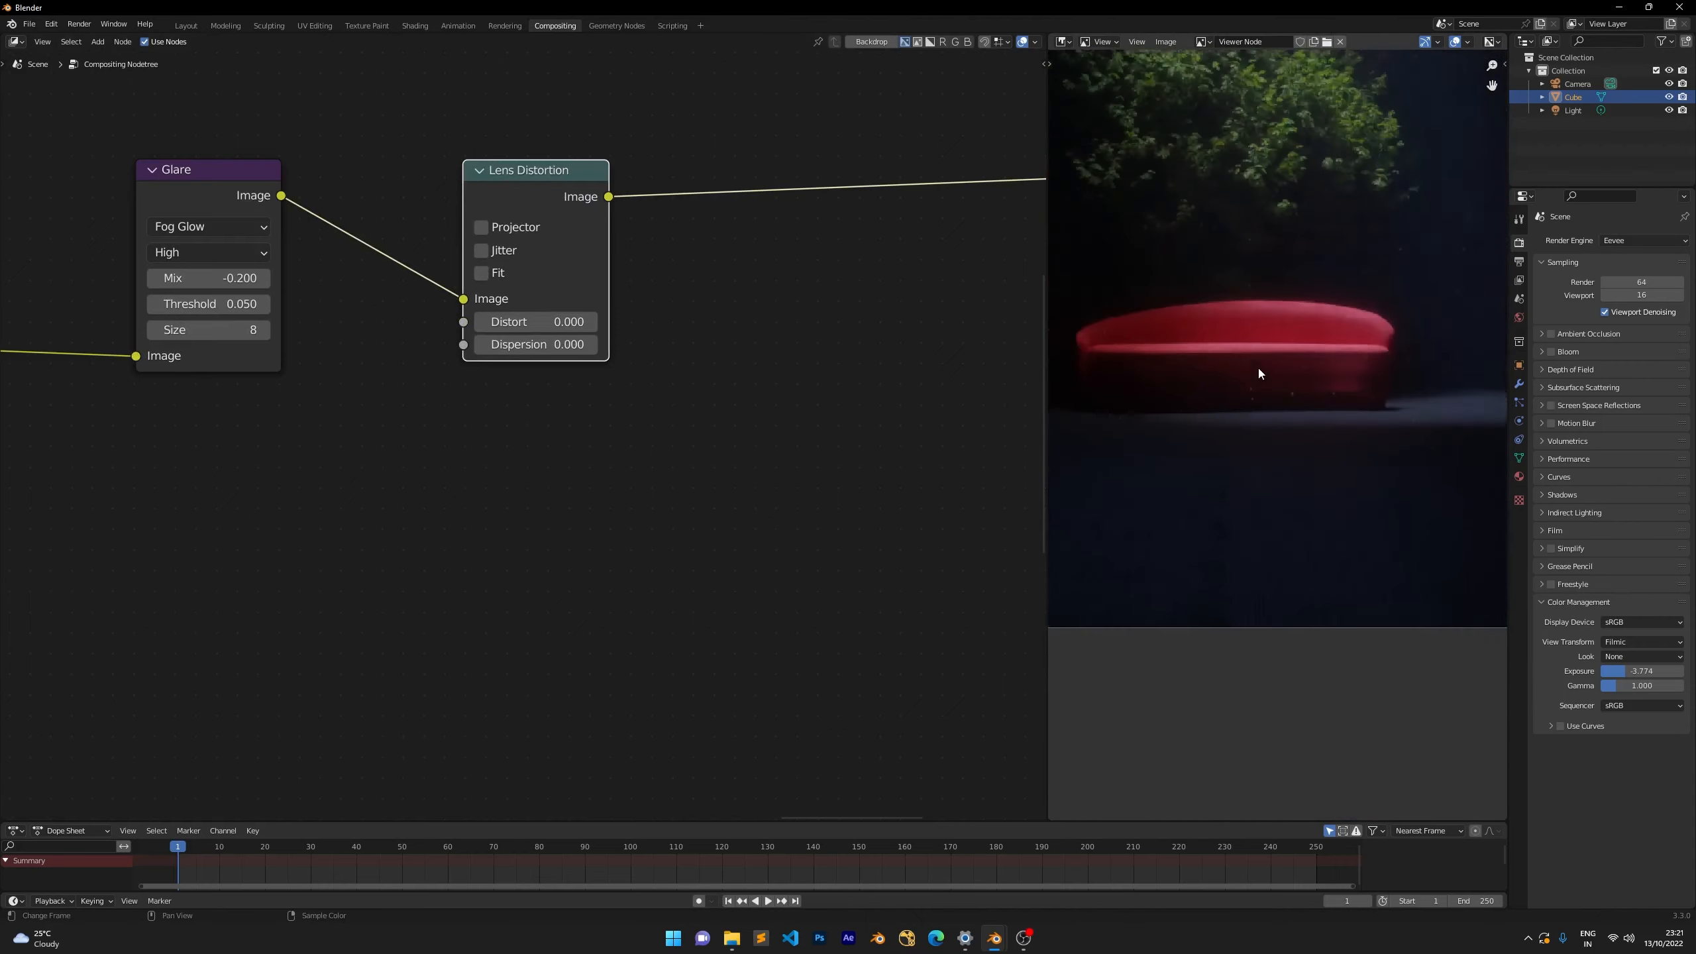
scroll(1258, 381, up, 2)
scroll(1224, 391, down, 2)
scroll(1283, 399, up, 2)
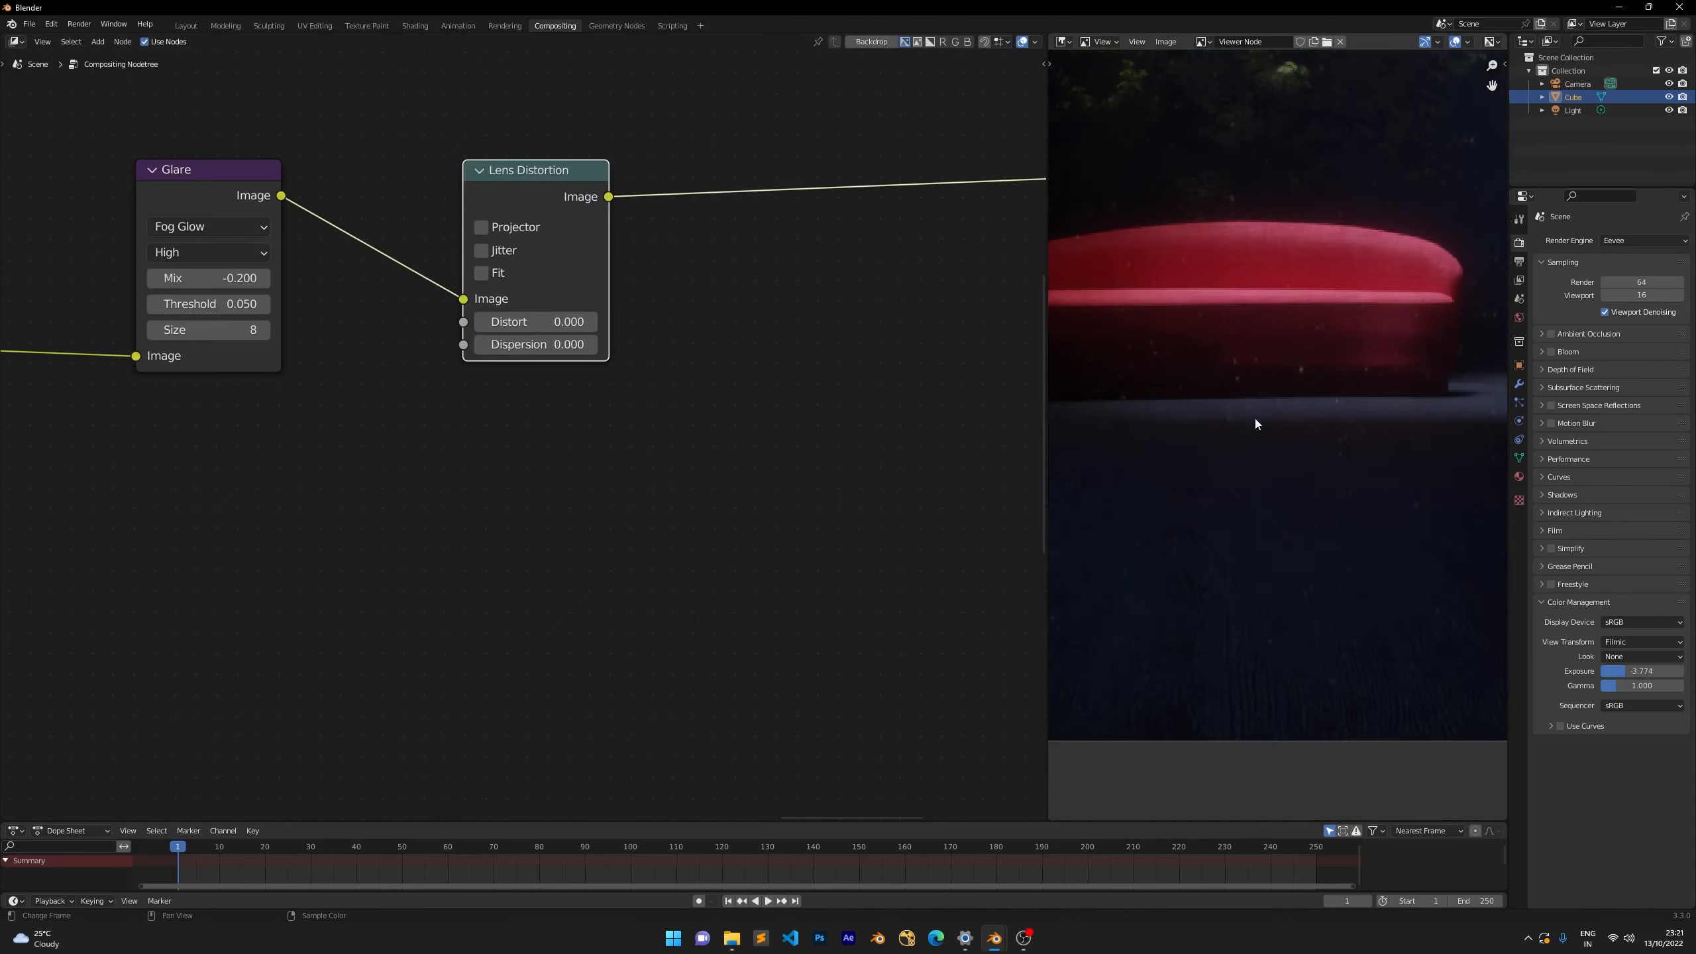
scroll(1255, 467, down, 1)
scroll(1231, 342, down, 3)
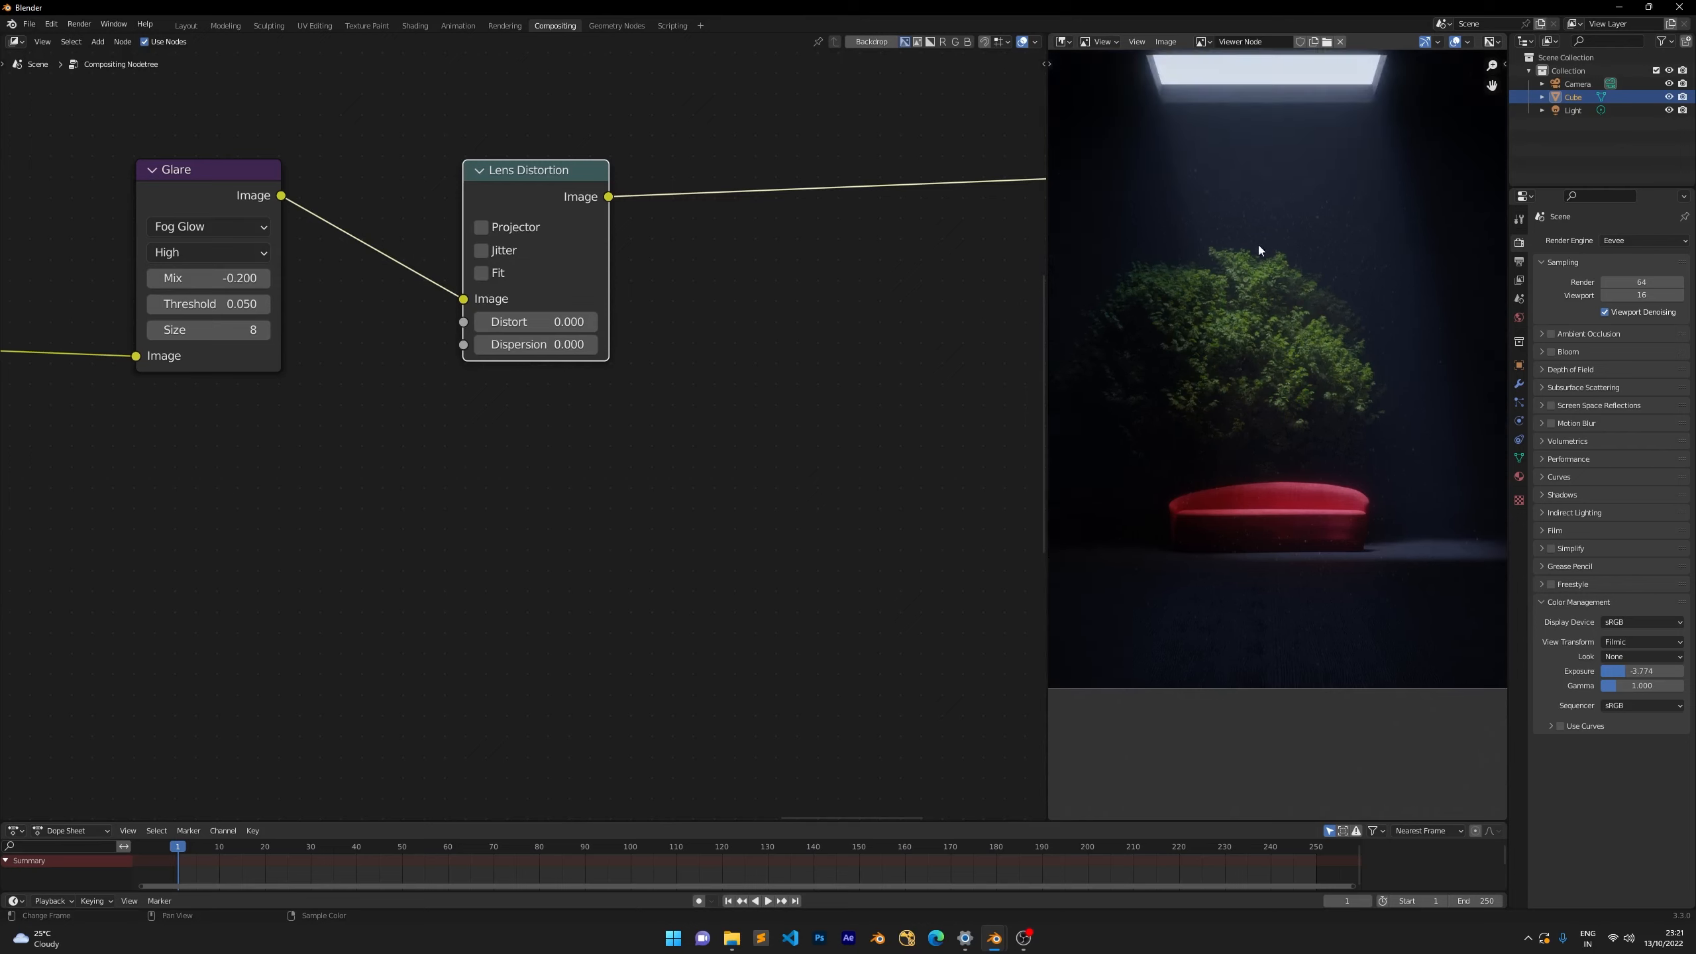
scroll(1268, 284, up, 6)
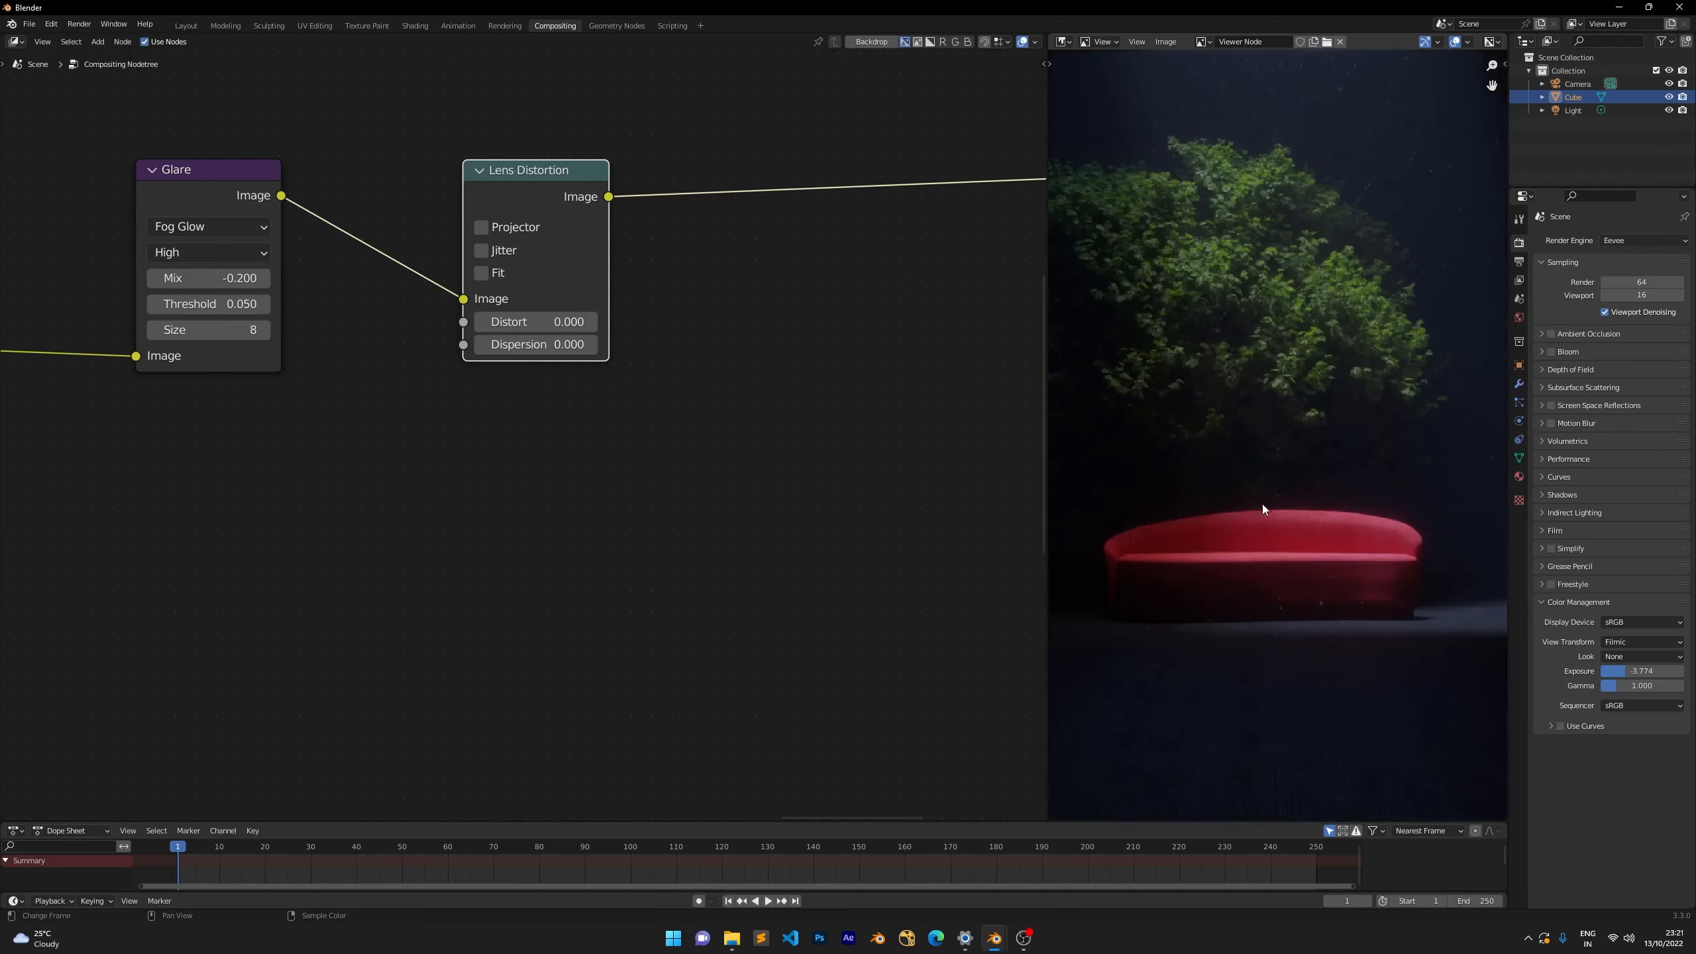
scroll(1234, 449, up, 1)
scroll(601, 301, up, 2)
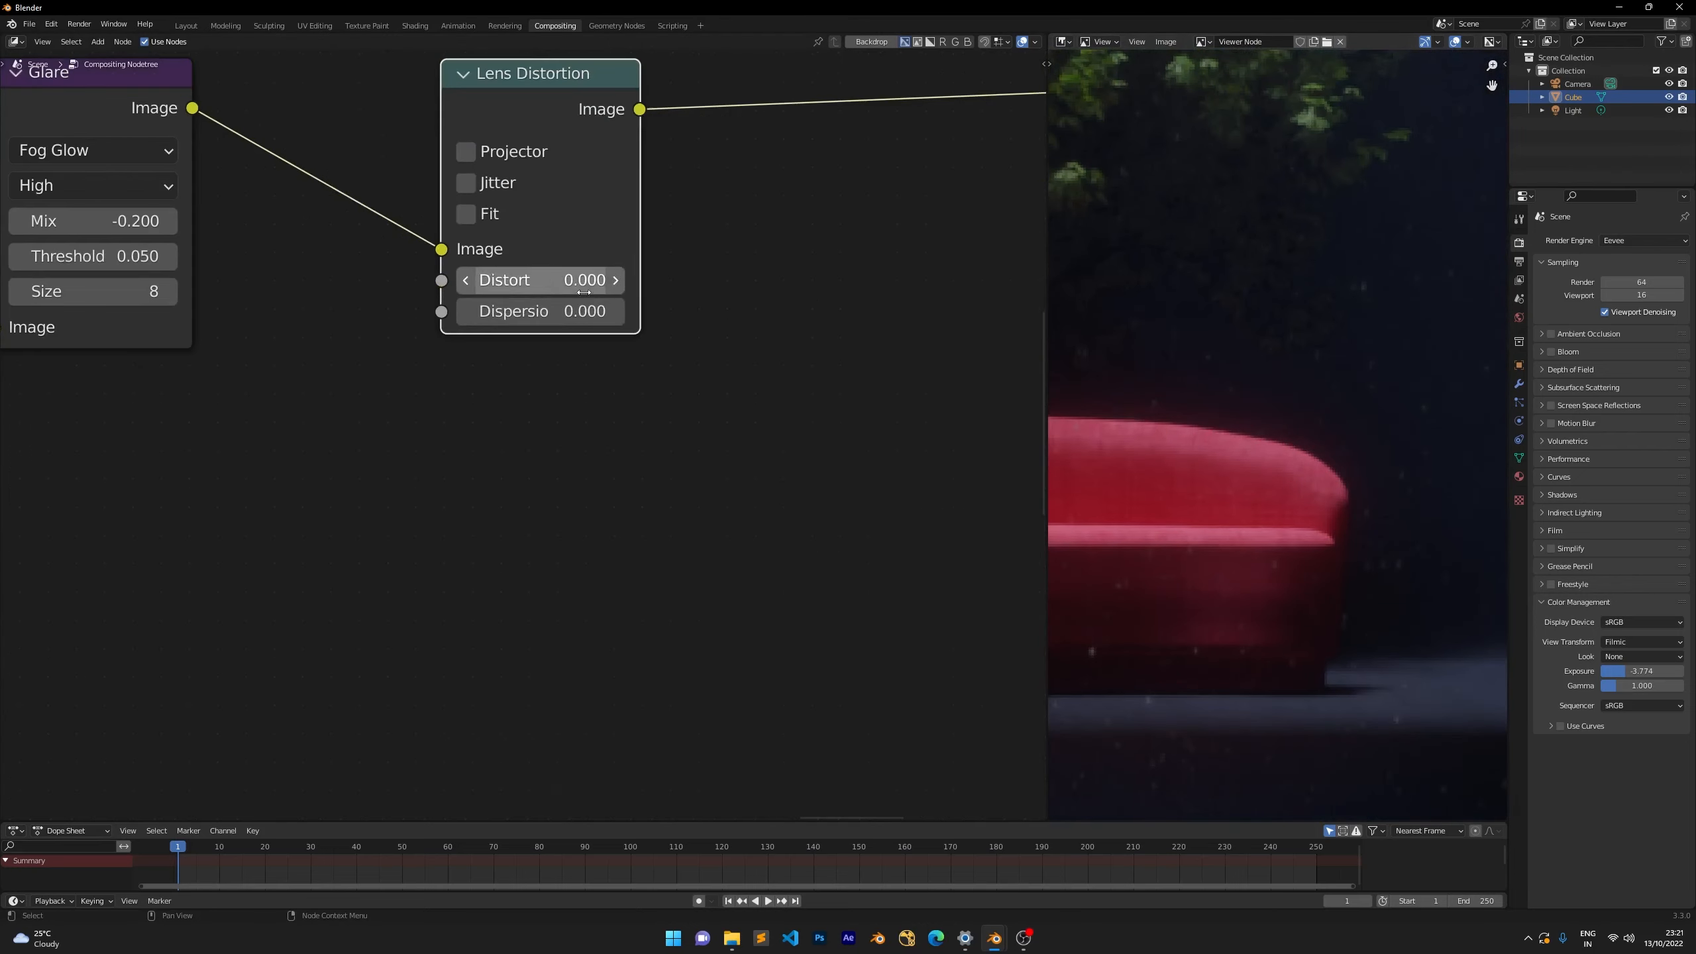
Enable Fit on the Lens Distortion node, set its Dispersion to 0.02 and inspect the sofa's edges in the viewer image.
click(464, 214)
click(514, 311)
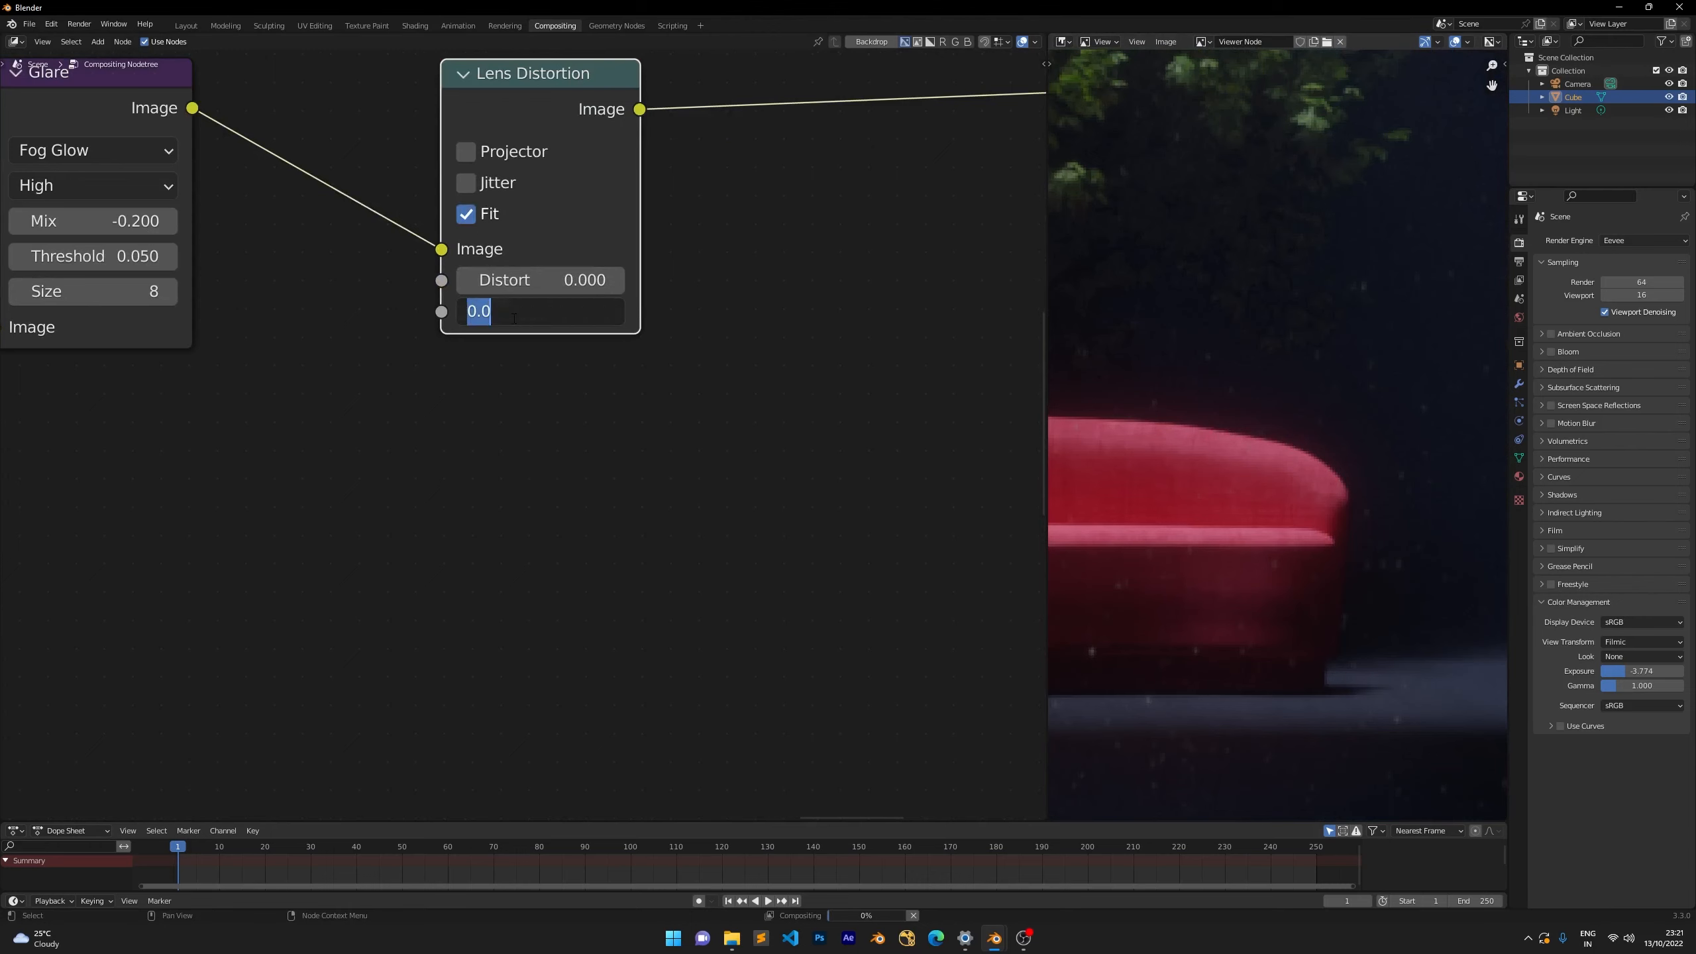
text(0.02)
key(Return)
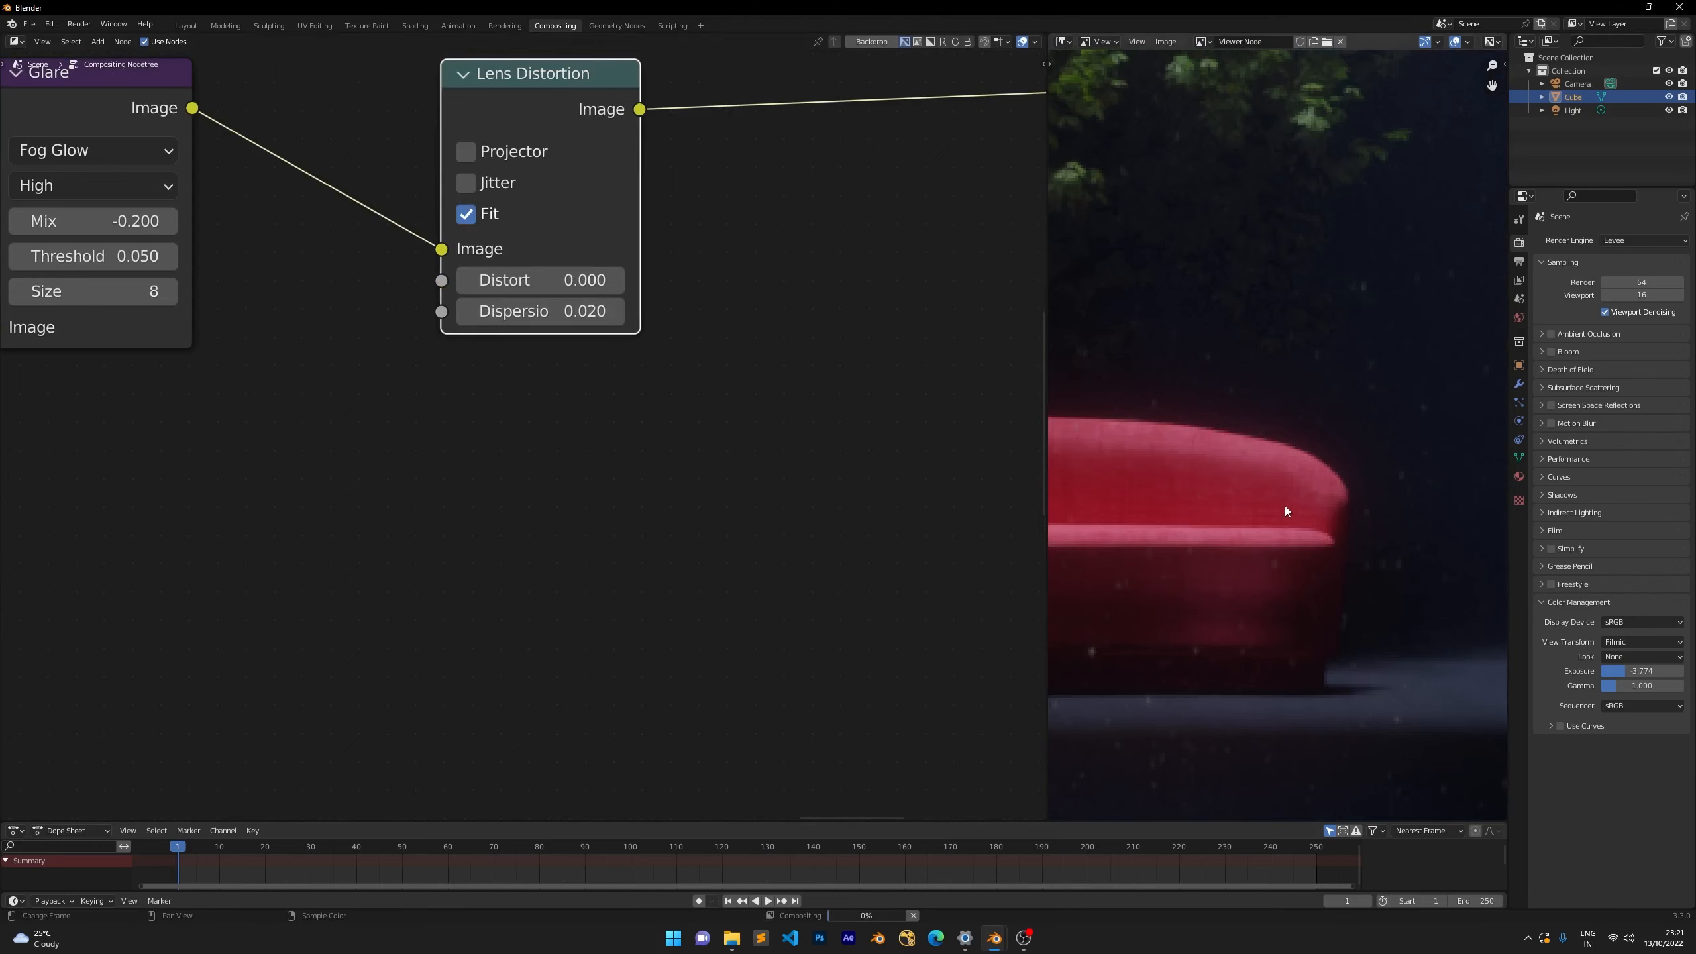
scroll(1268, 451, up, 5)
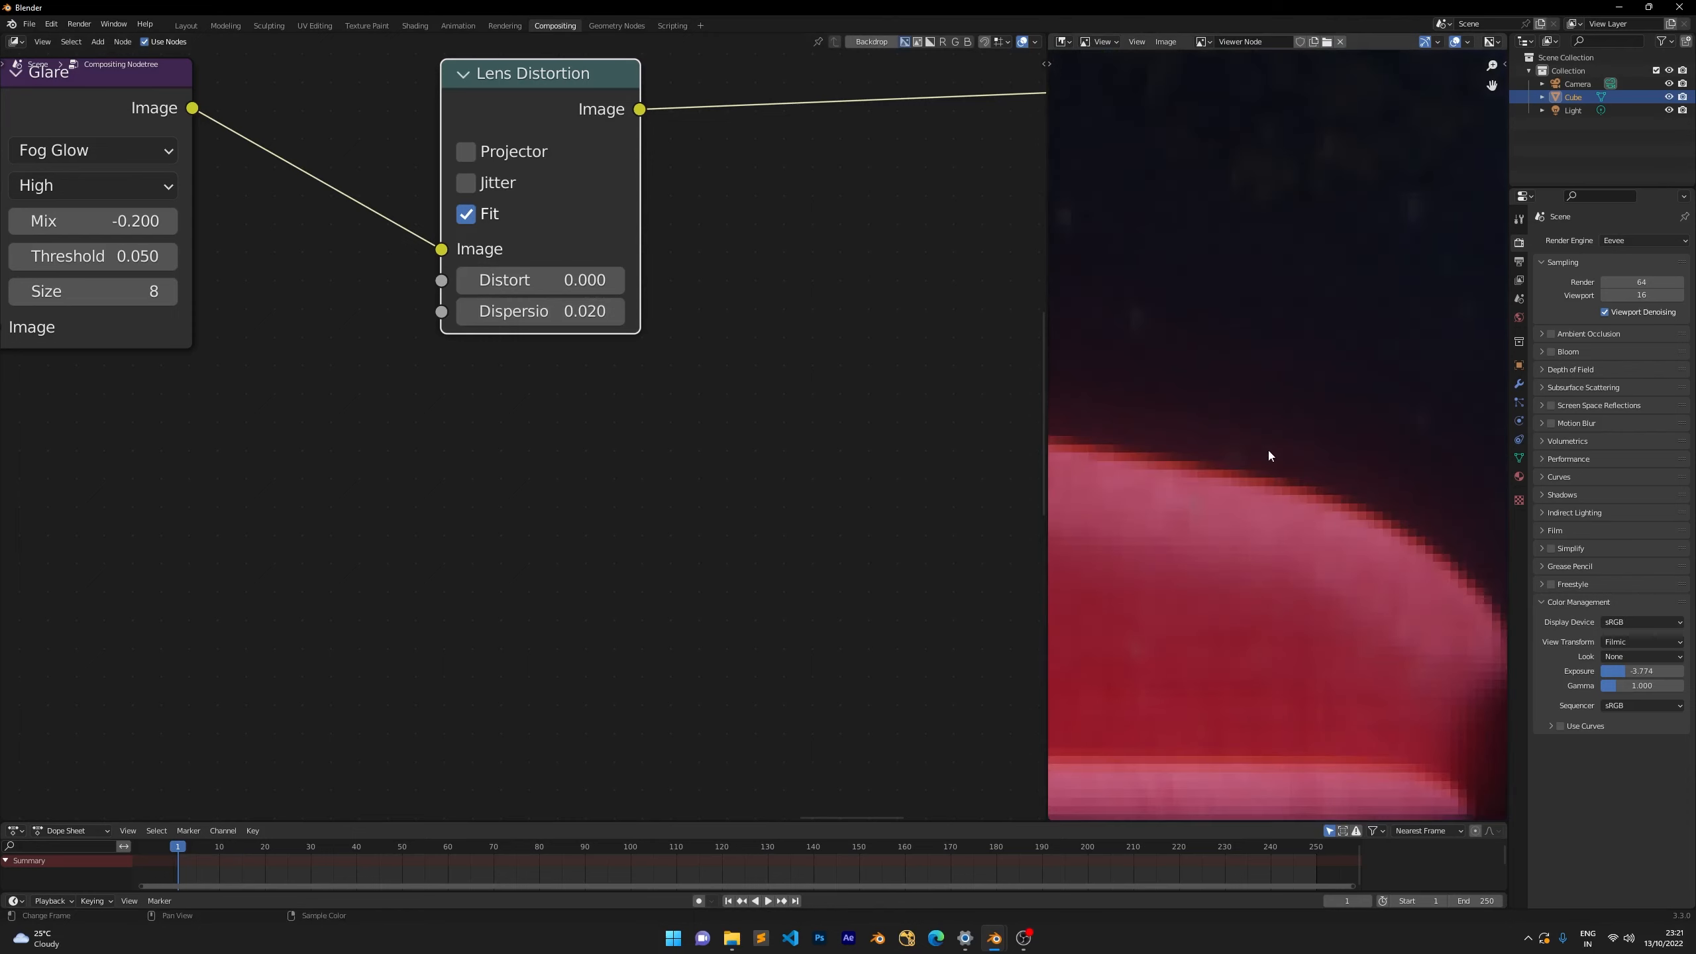
scroll(1268, 451, down, 5)
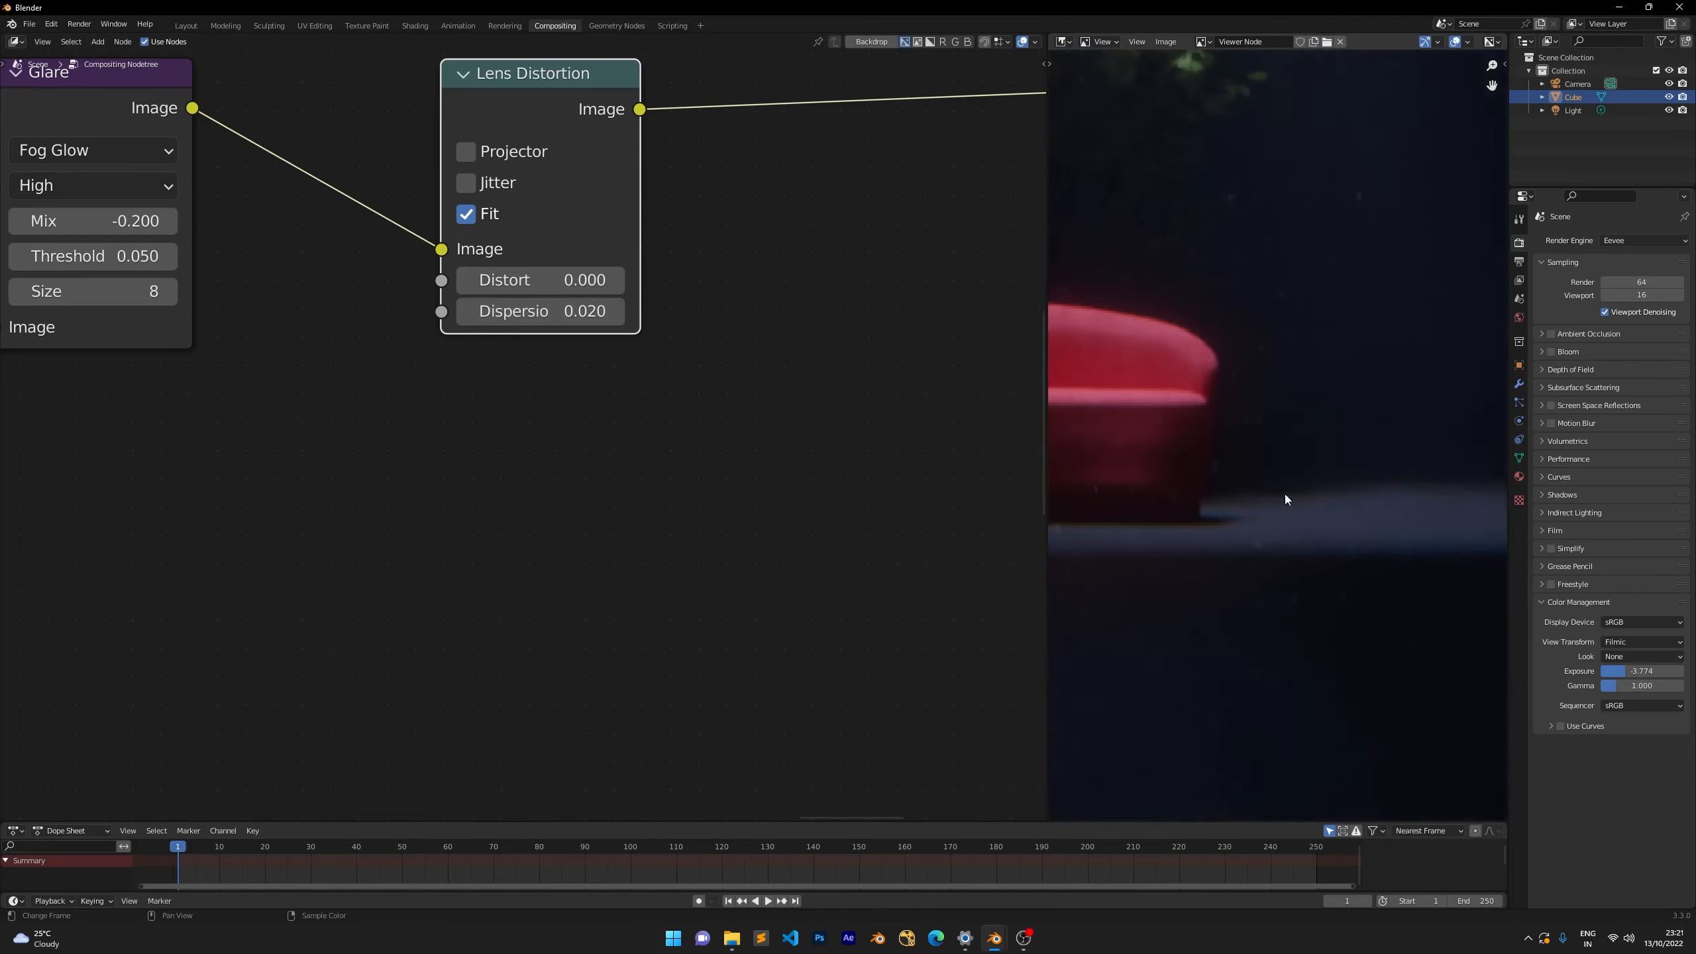
scroll(1301, 566, up, 2)
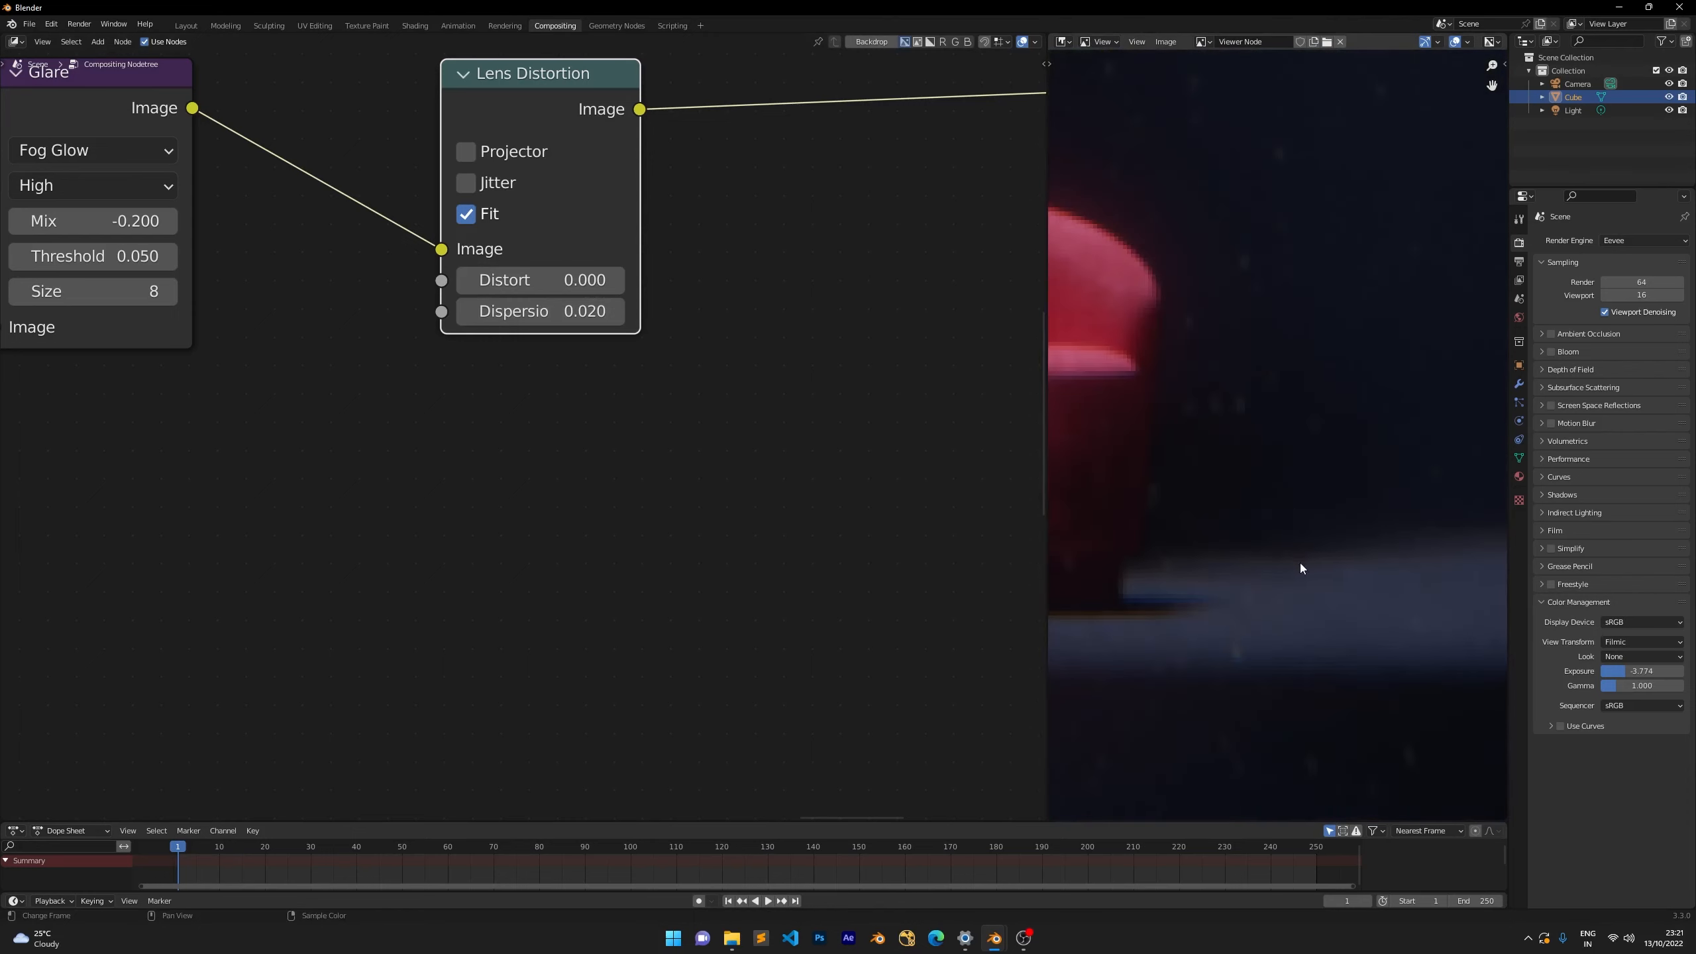
Try a stronger Dispersion of 0.05 on the Lens Distortion node and inspect the color fringing around the sofa and tree.
click(555, 311)
text(0.05)
key(Return)
scroll(1248, 499, down, 4)
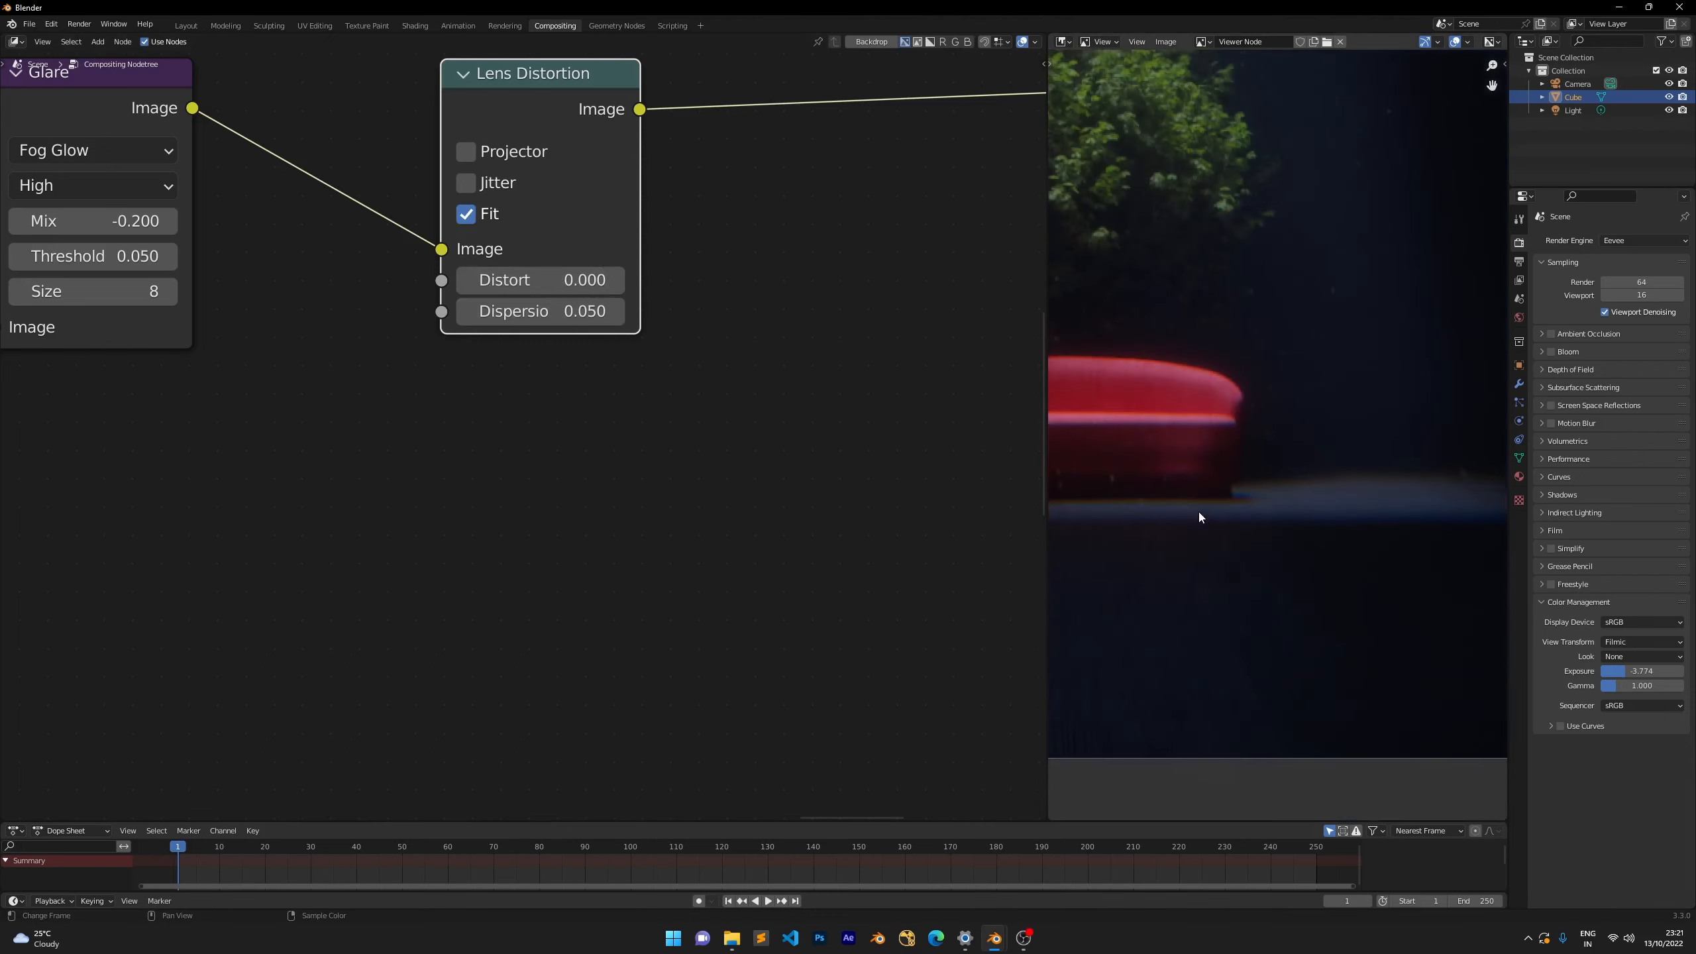
middle_drag(1199, 512, 1456, 526)
scroll(1432, 398, up, 4)
middle_drag(1432, 398, 1269, 470)
scroll(1292, 352, down, 3)
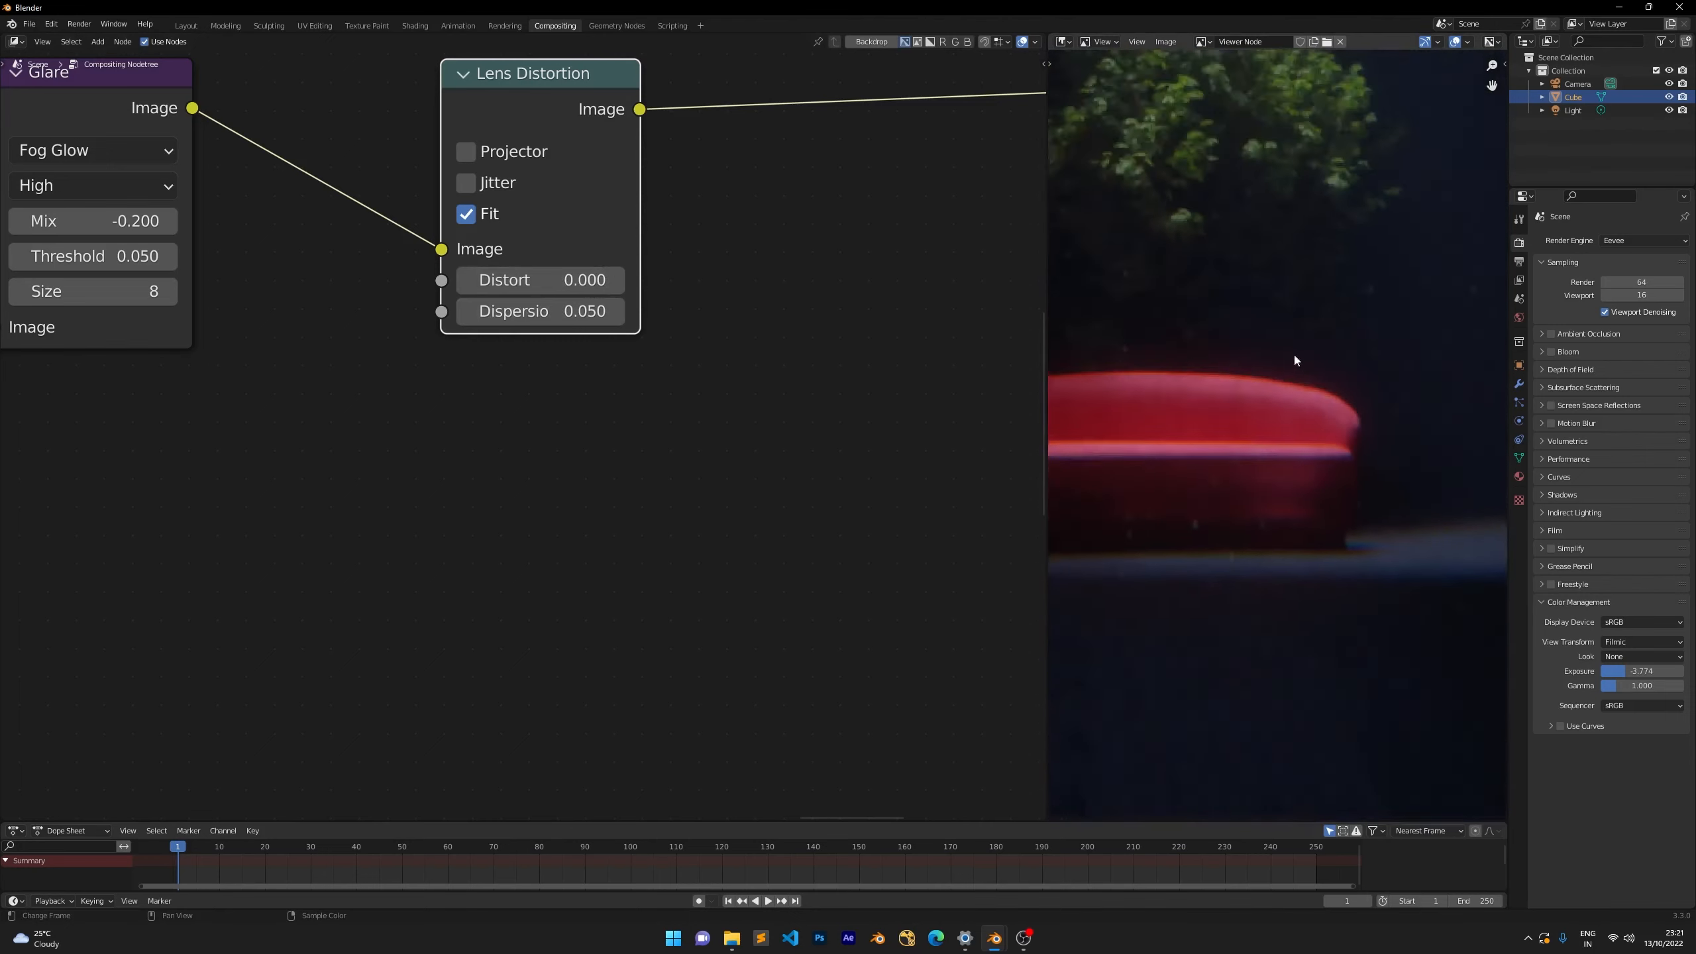
scroll(1289, 381, down, 2)
scroll(1284, 387, up, 3)
Set the Lens Distortion node's Dispersion to 0.03 and review the full viewer image.
click(574, 313)
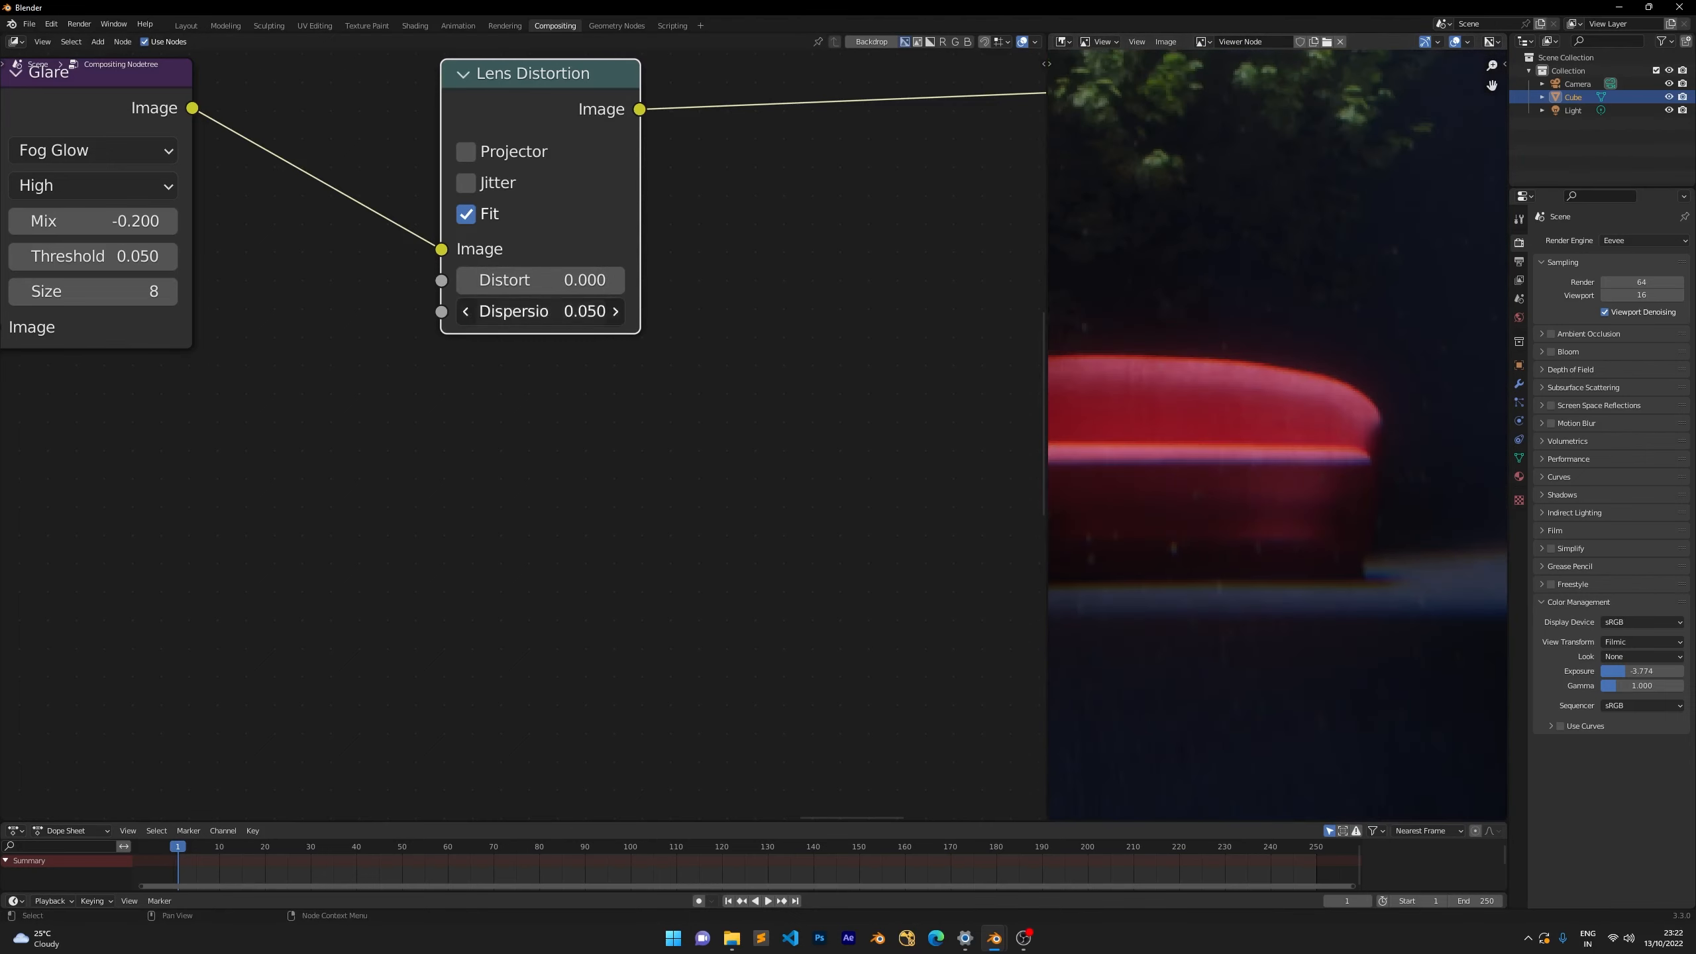
text(0.03)
key(Return)
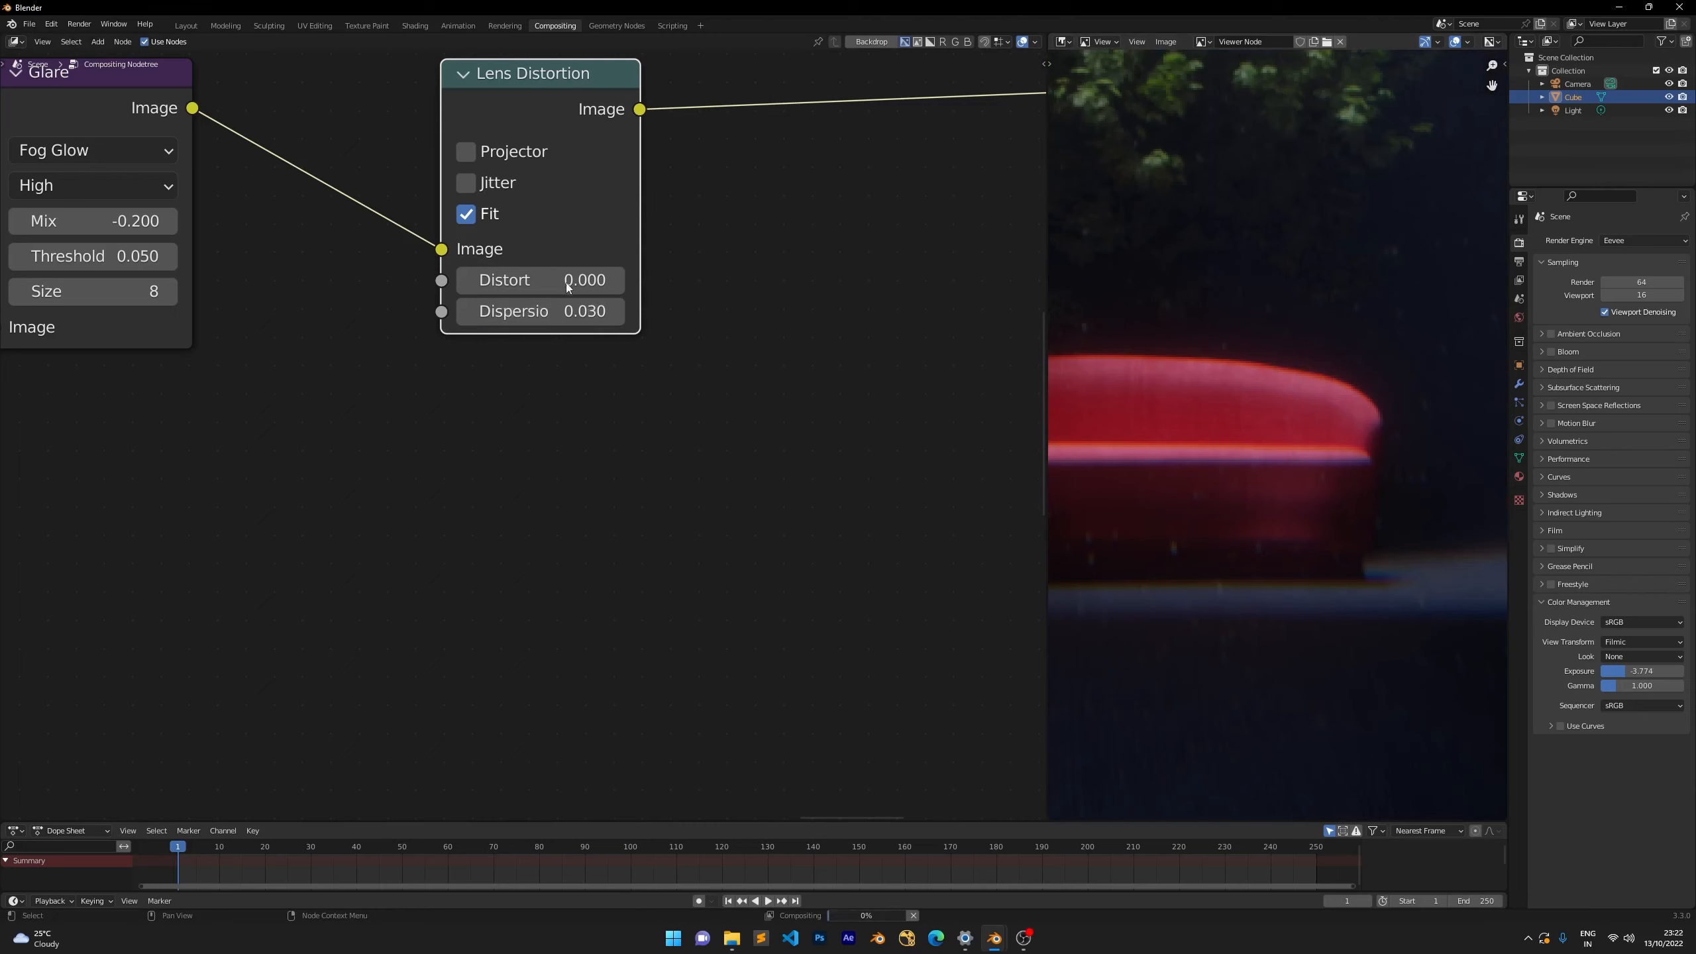
click(540, 311)
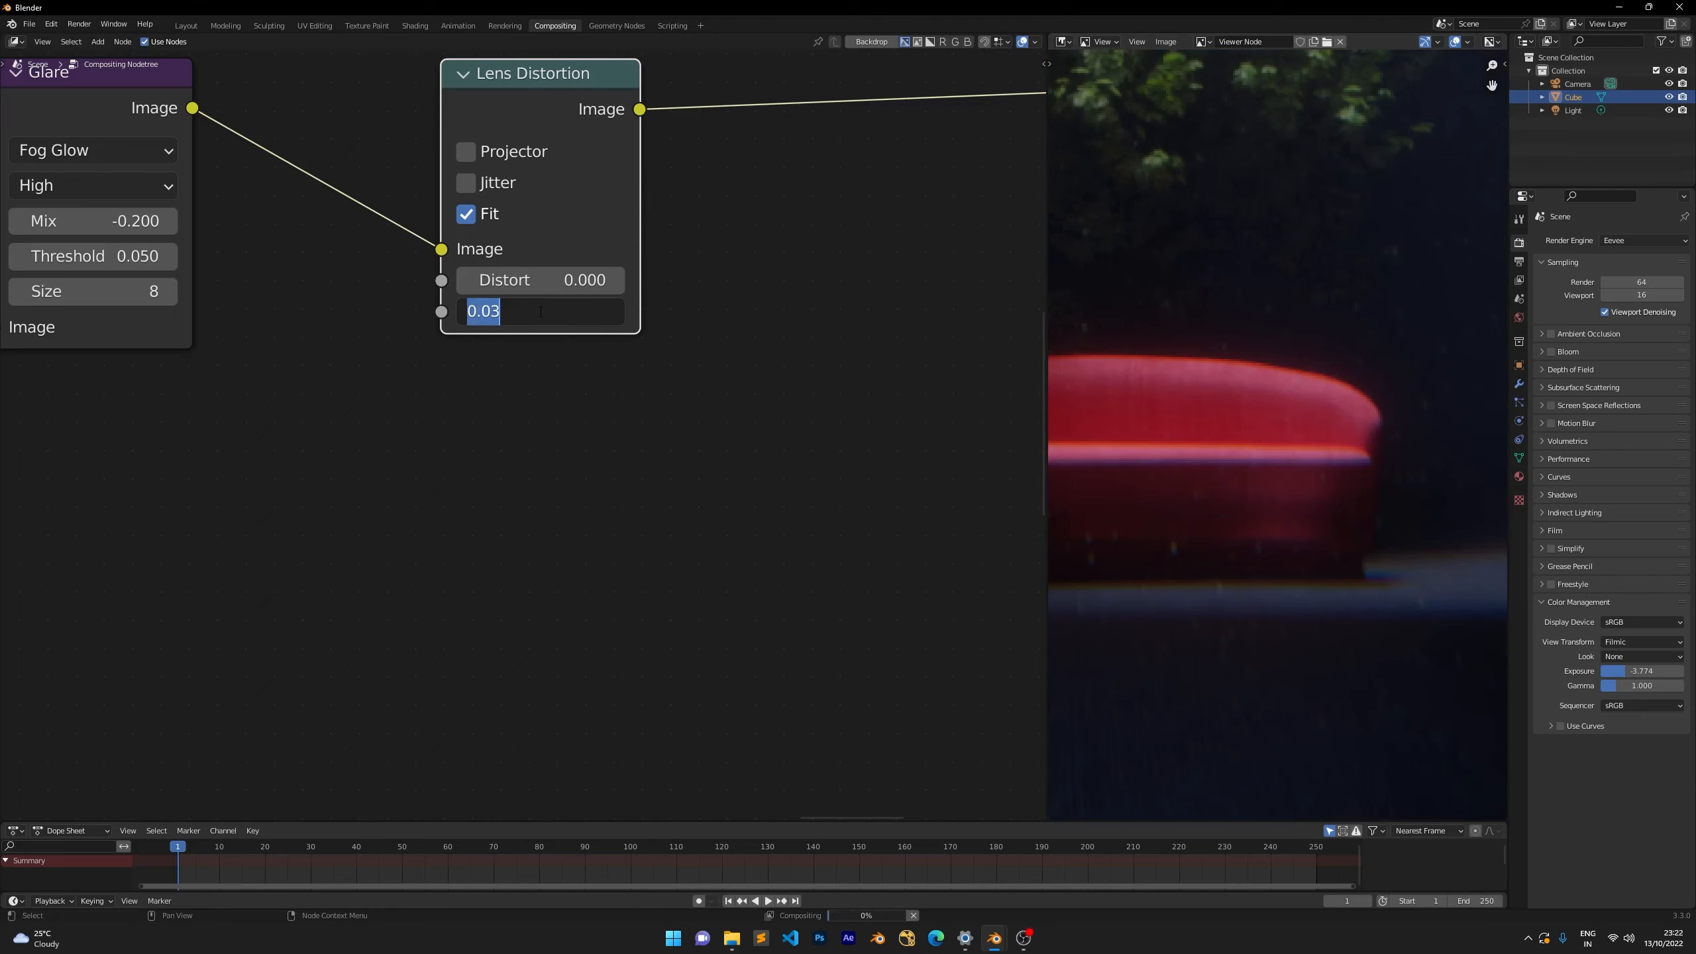
key(Return)
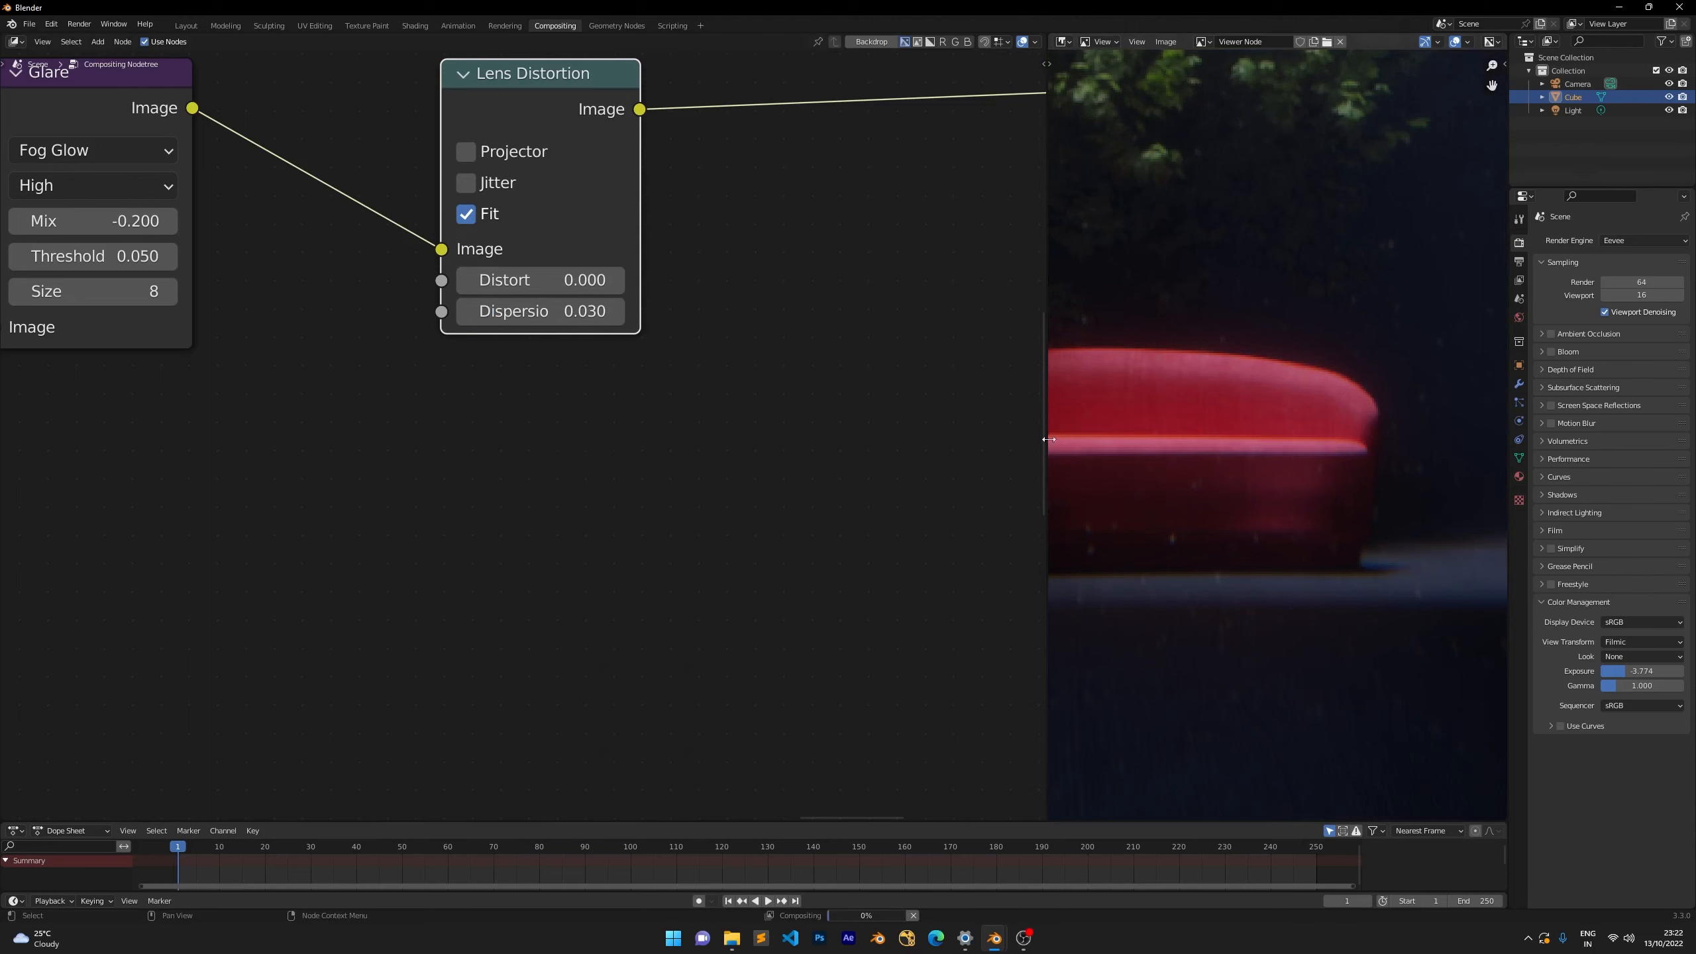
scroll(1204, 387, down, 5)
scroll(1231, 393, down, 4)
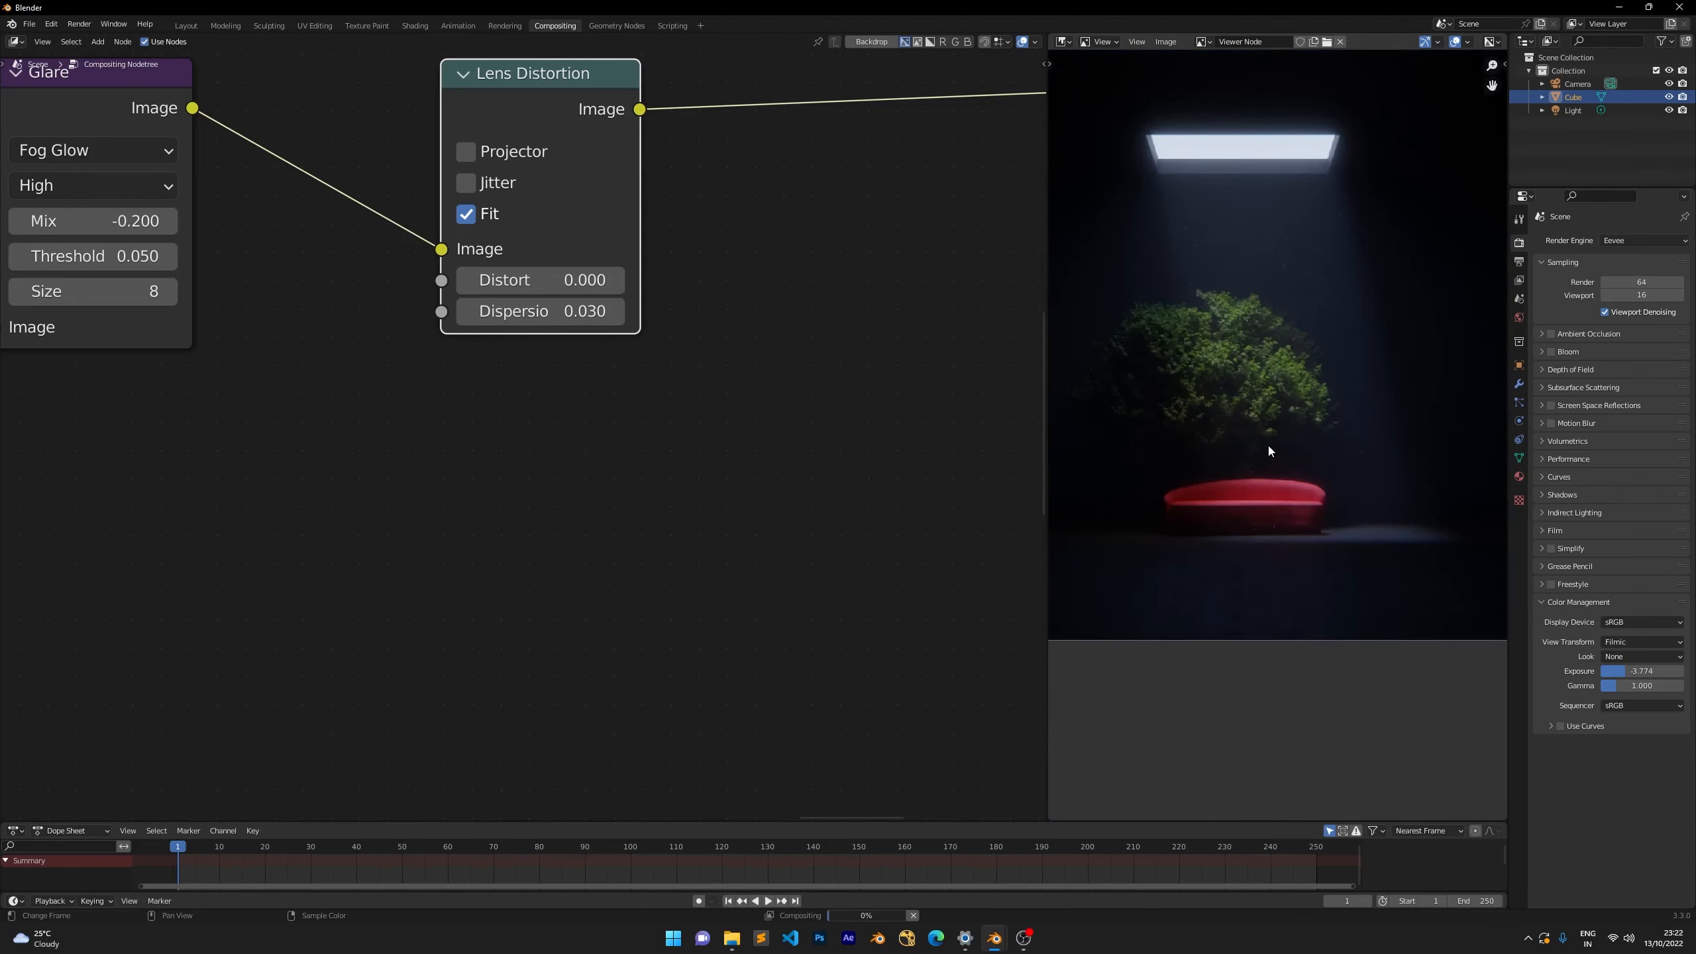
scroll(1243, 343, up, 2)
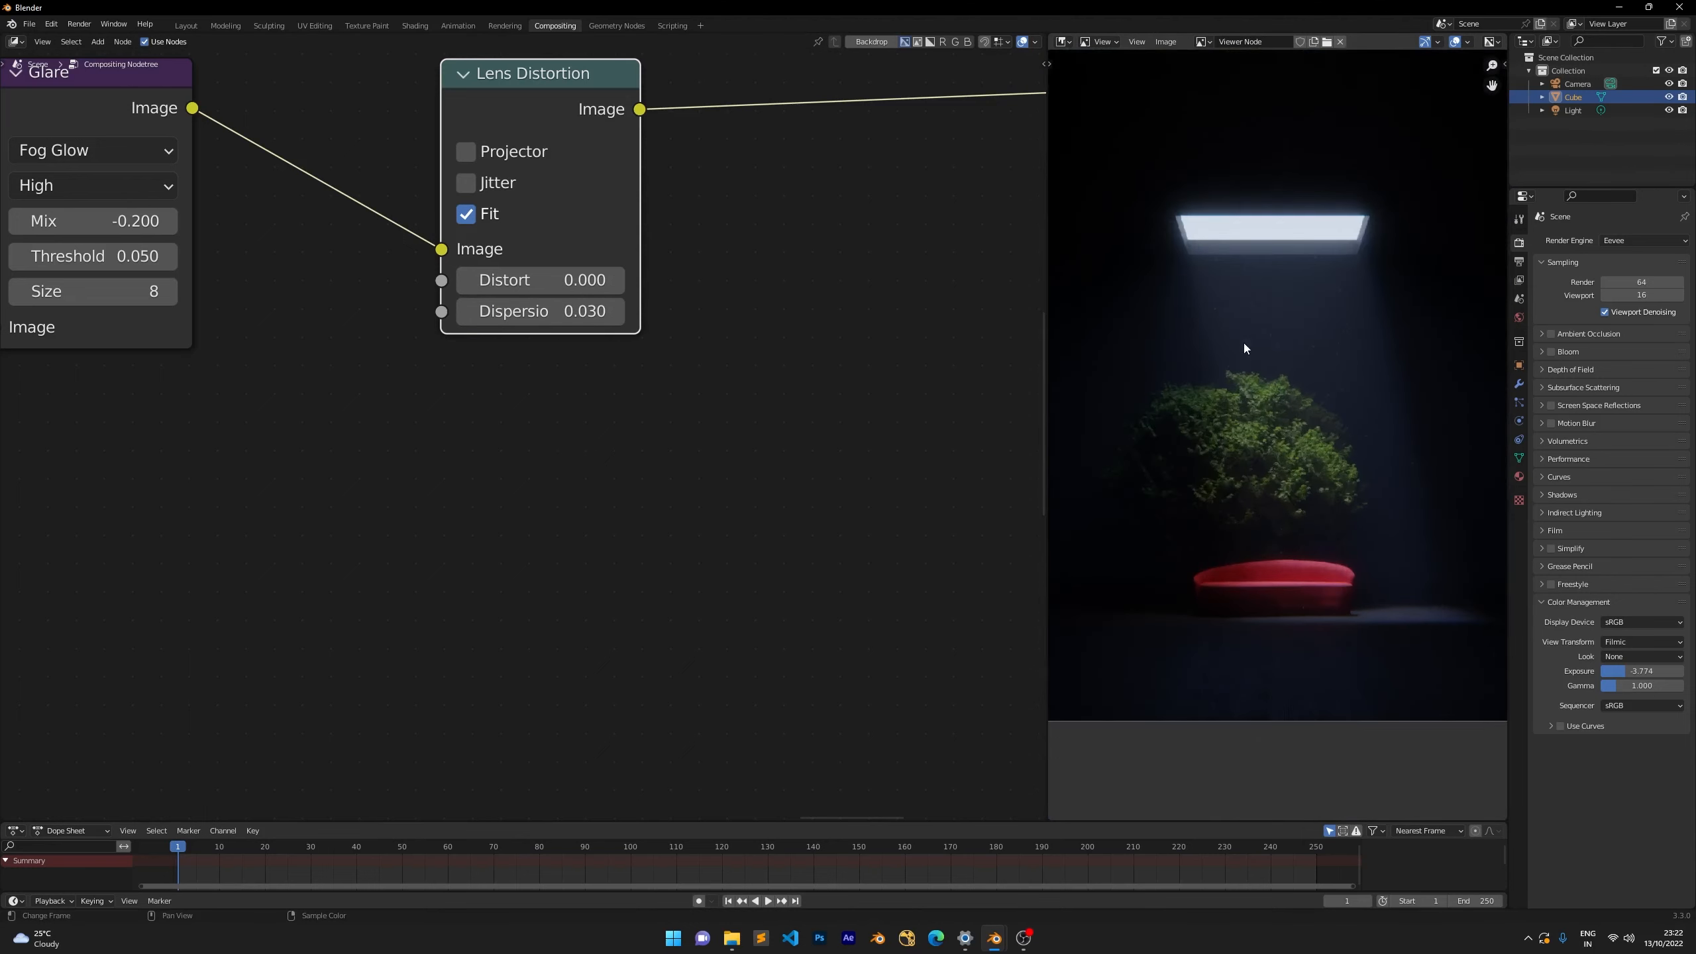
scroll(1246, 342, down, 1)
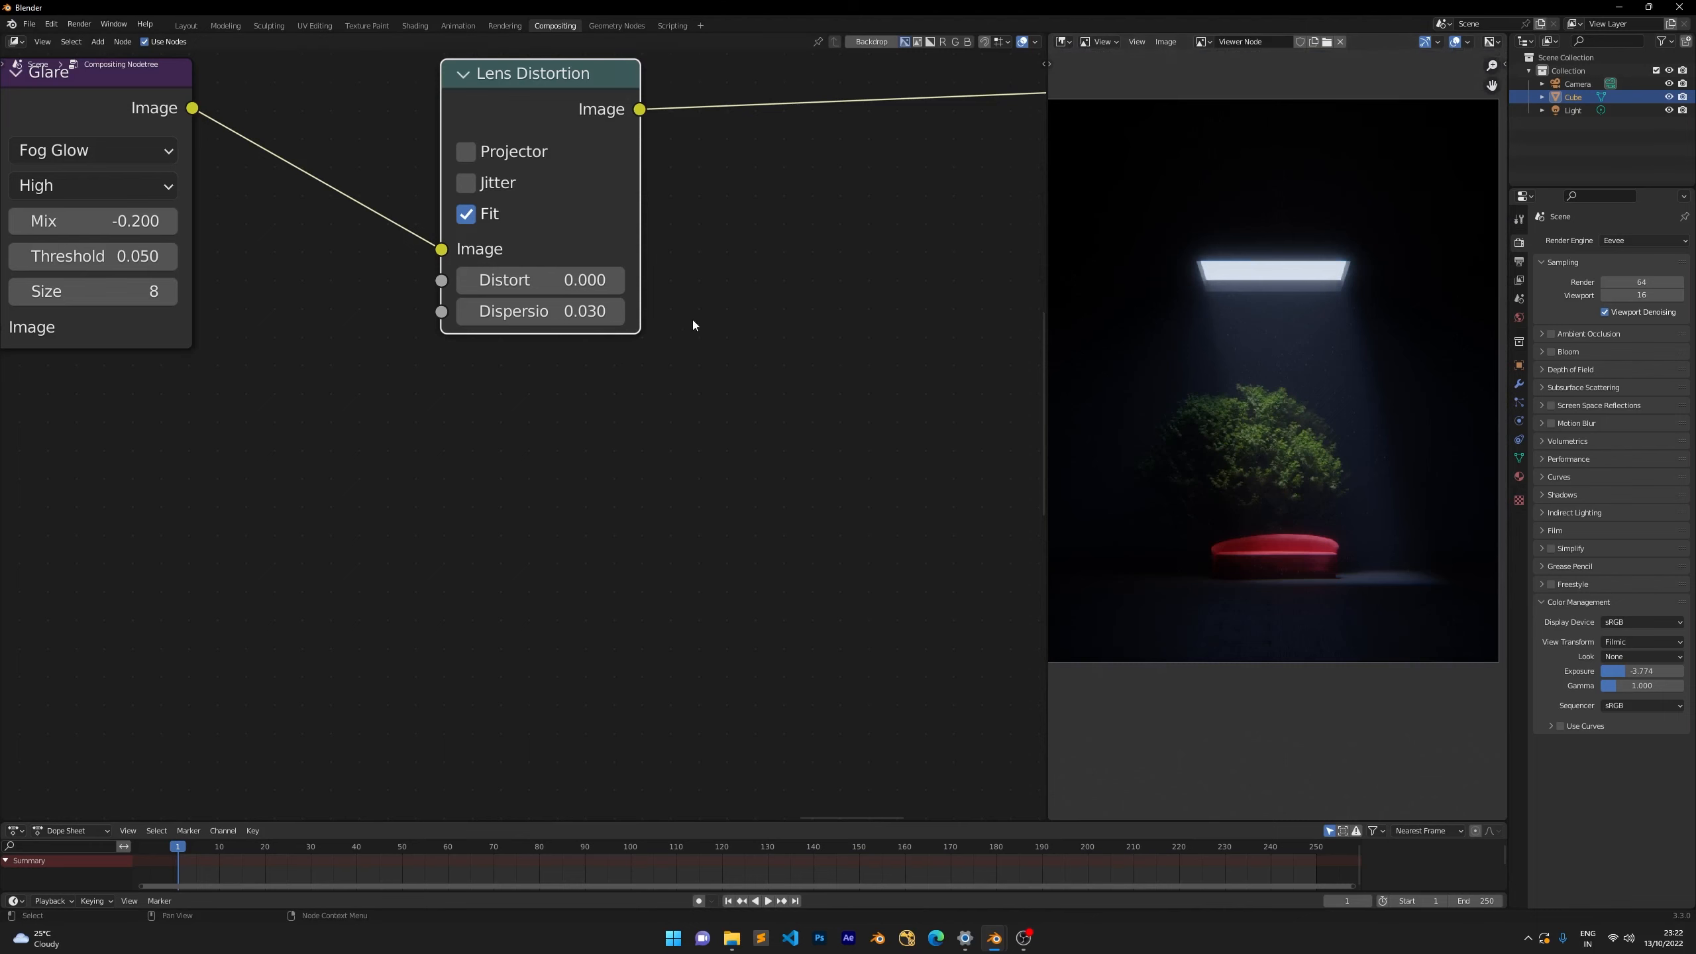
Move the Lens Distortion node further right, away from the Glare node, and check the tree in the viewer image.
scroll(700, 314, down, 2)
mouse_move(523, 192)
mouse_down()
mouse_move(587, 183)
mouse_move(532, 184)
mouse_up()
drag(392, 118, 720, 369)
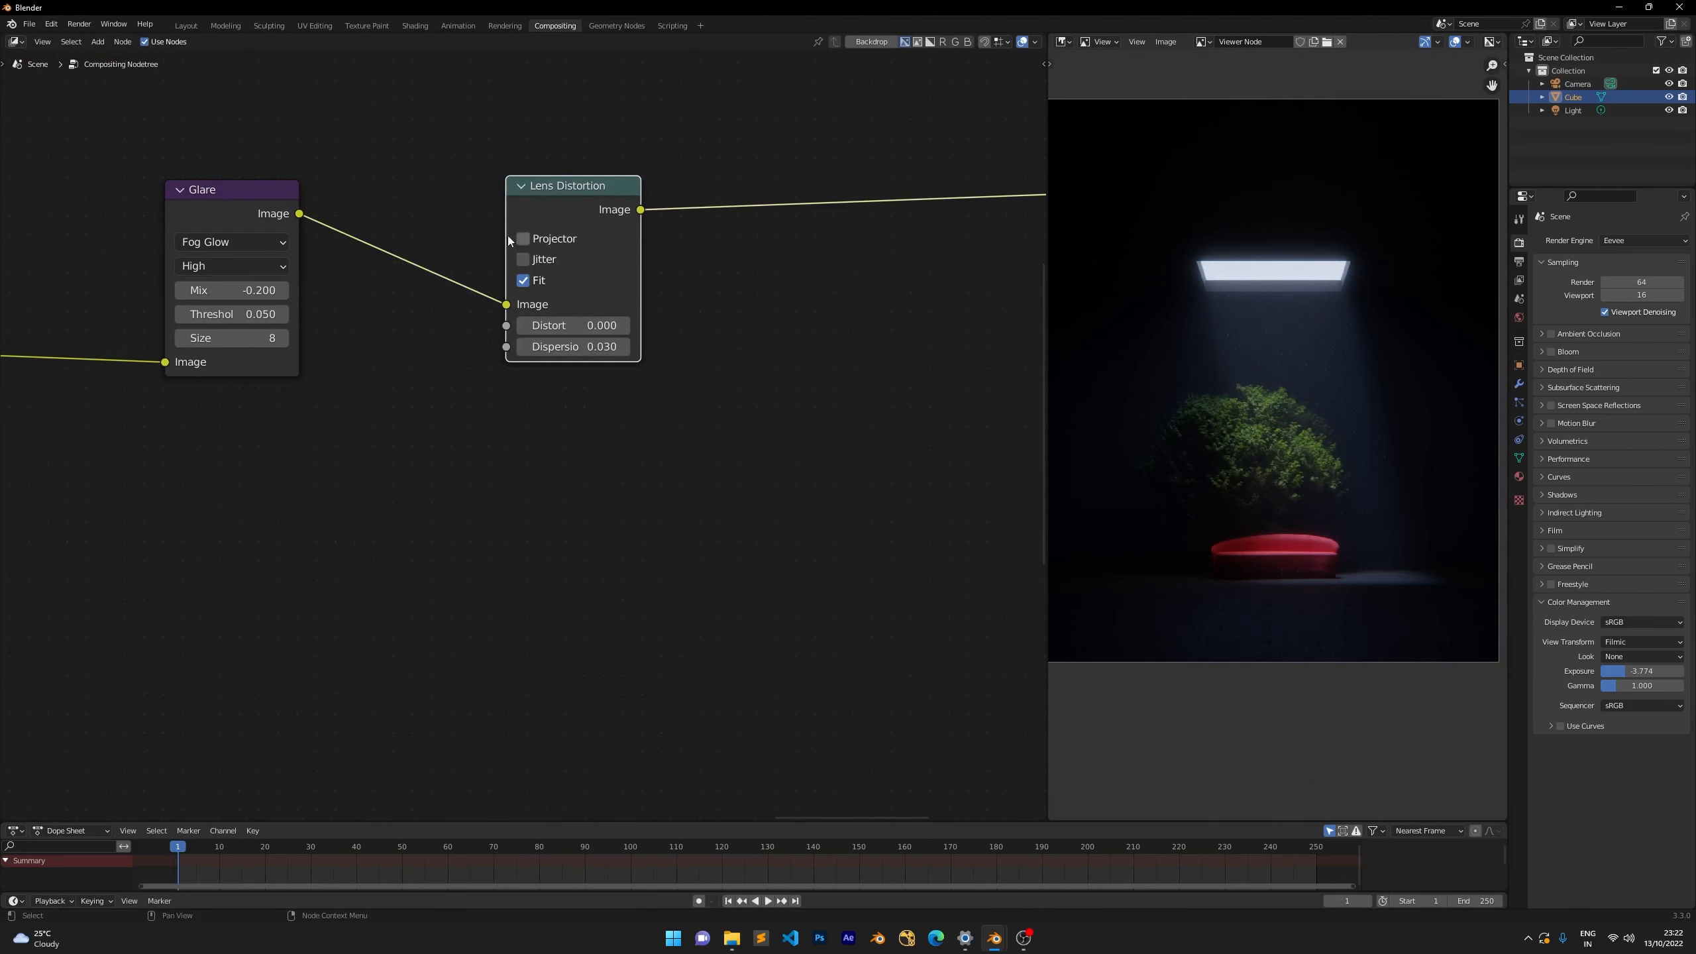
scroll(481, 225, down, 2)
drag(525, 251, 775, 242)
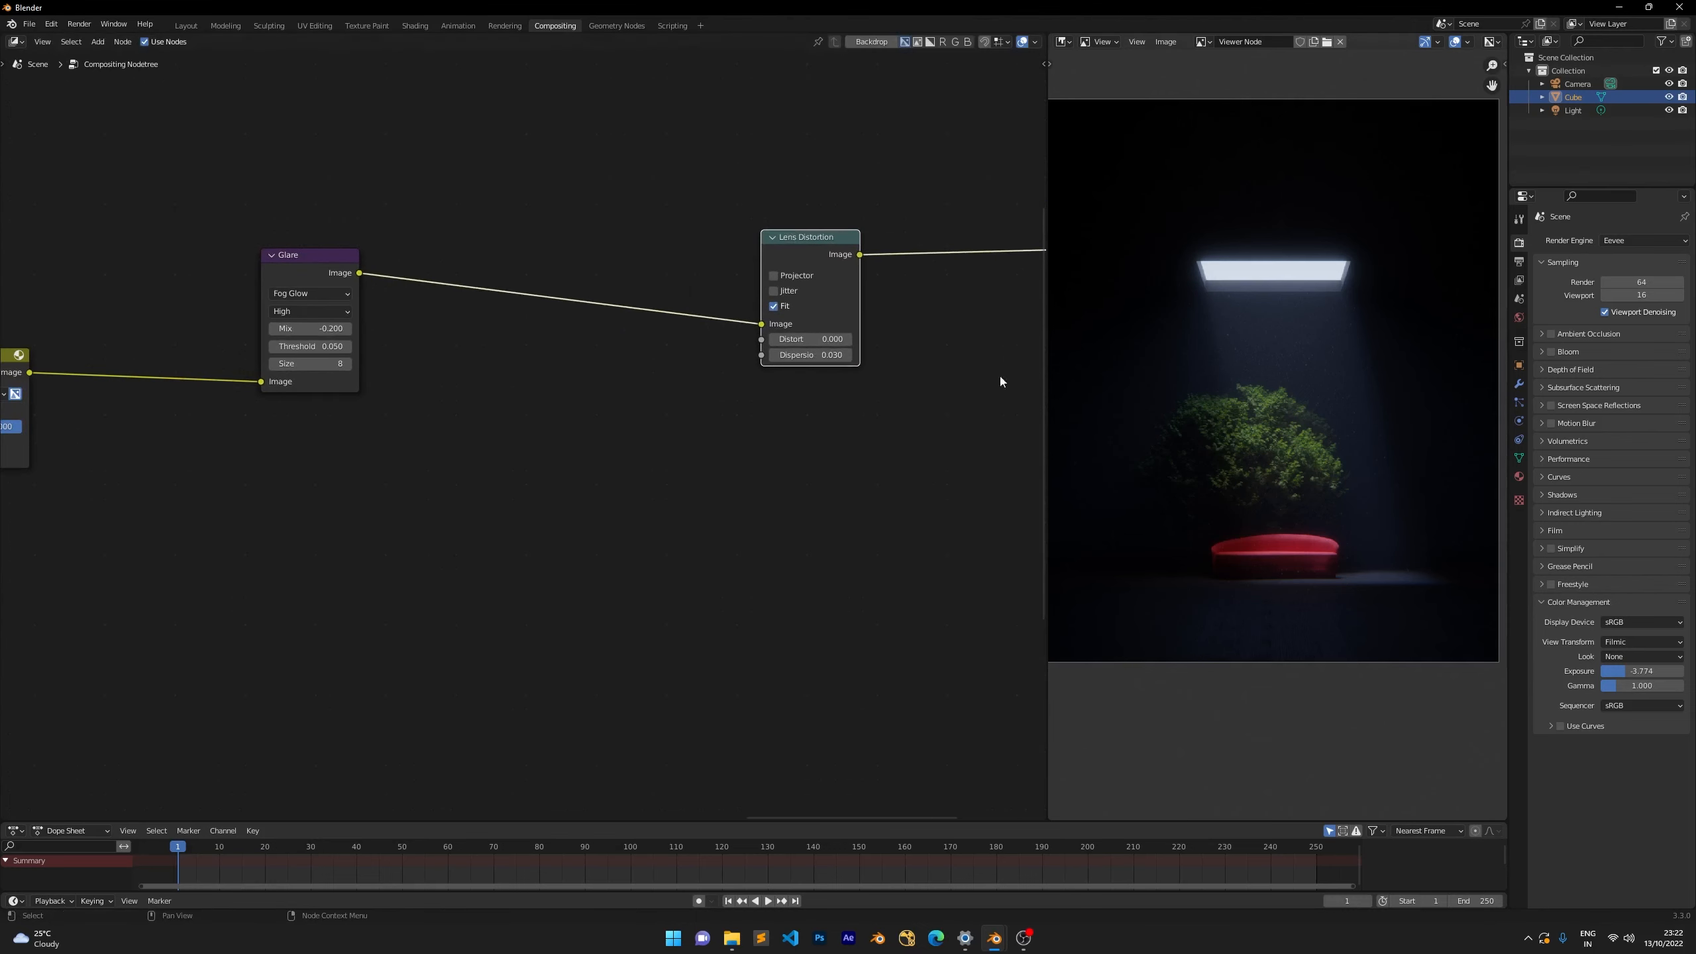
scroll(594, 403, up, 1)
scroll(1184, 399, up, 5)
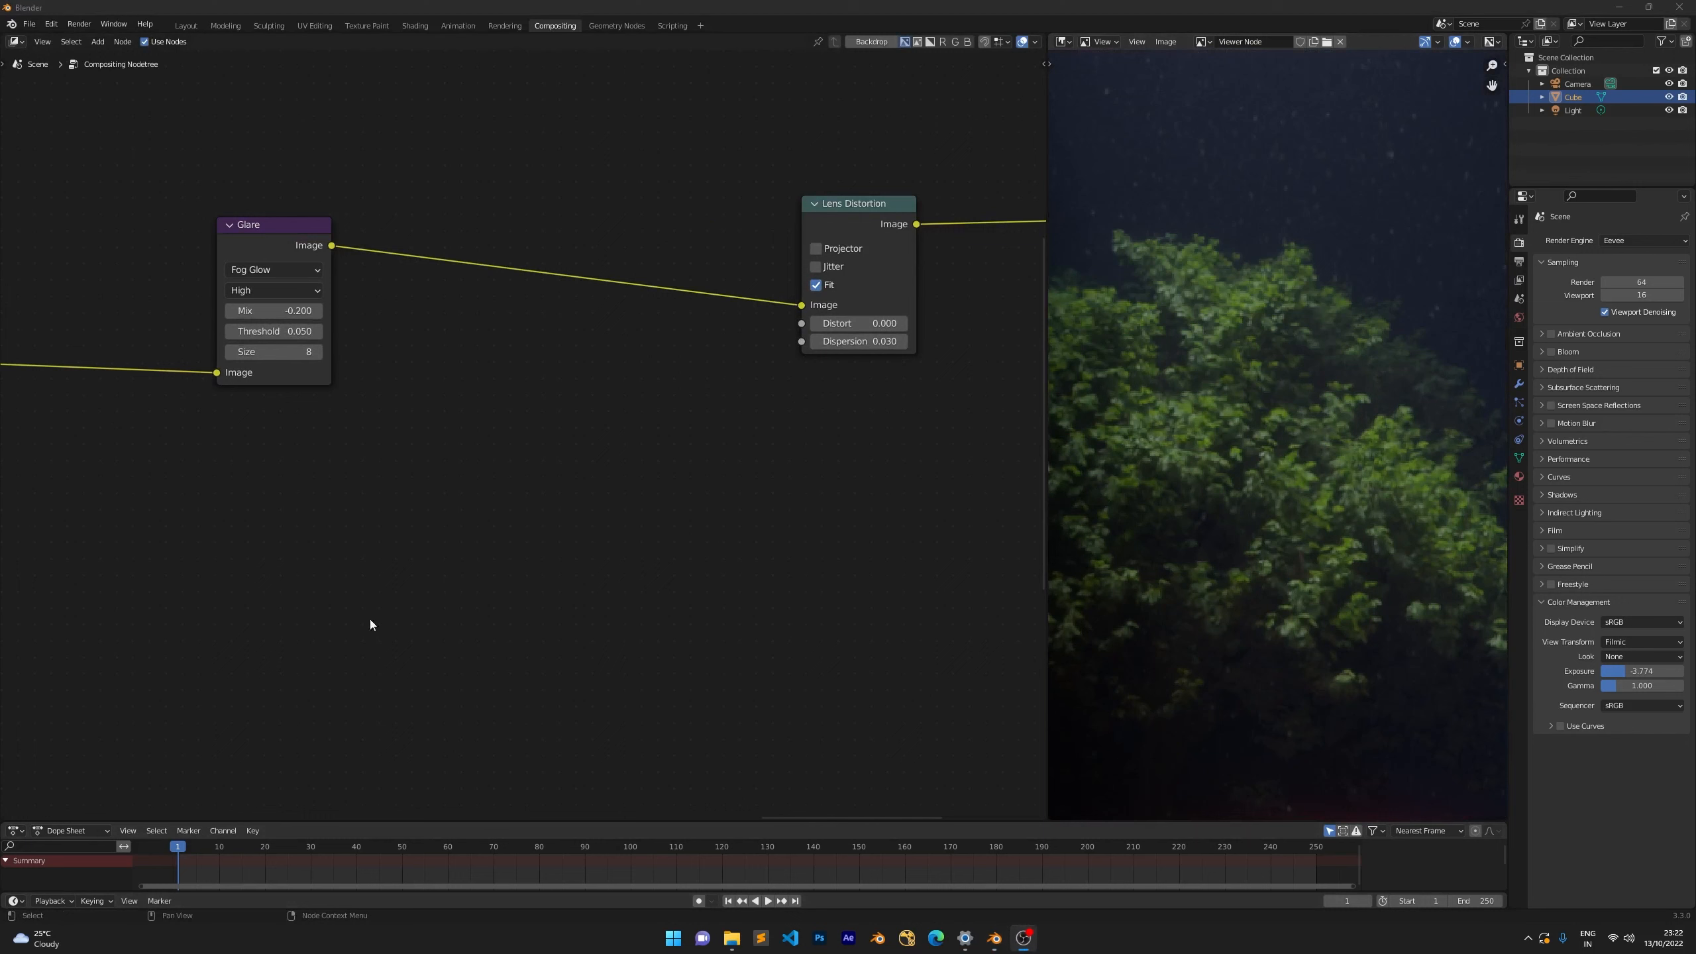
Shift the Lens Distortion node slightly left and up, and check the tree and sofa in the viewer image.
click(67, 261)
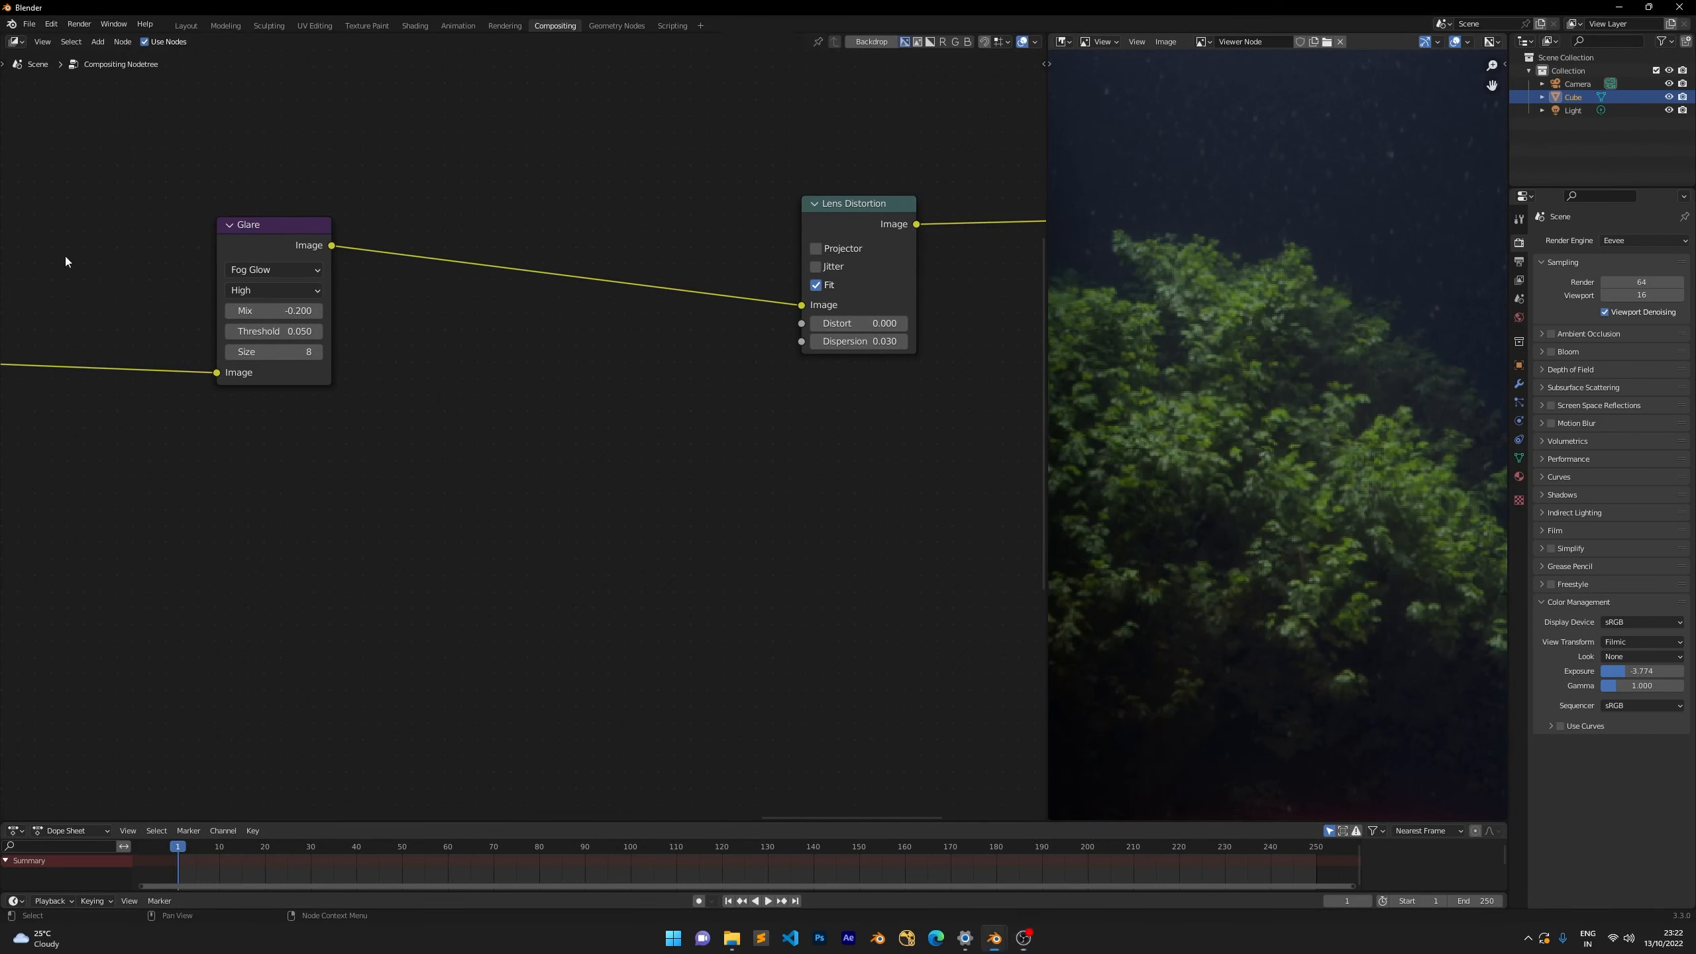
scroll(505, 461, up, 1)
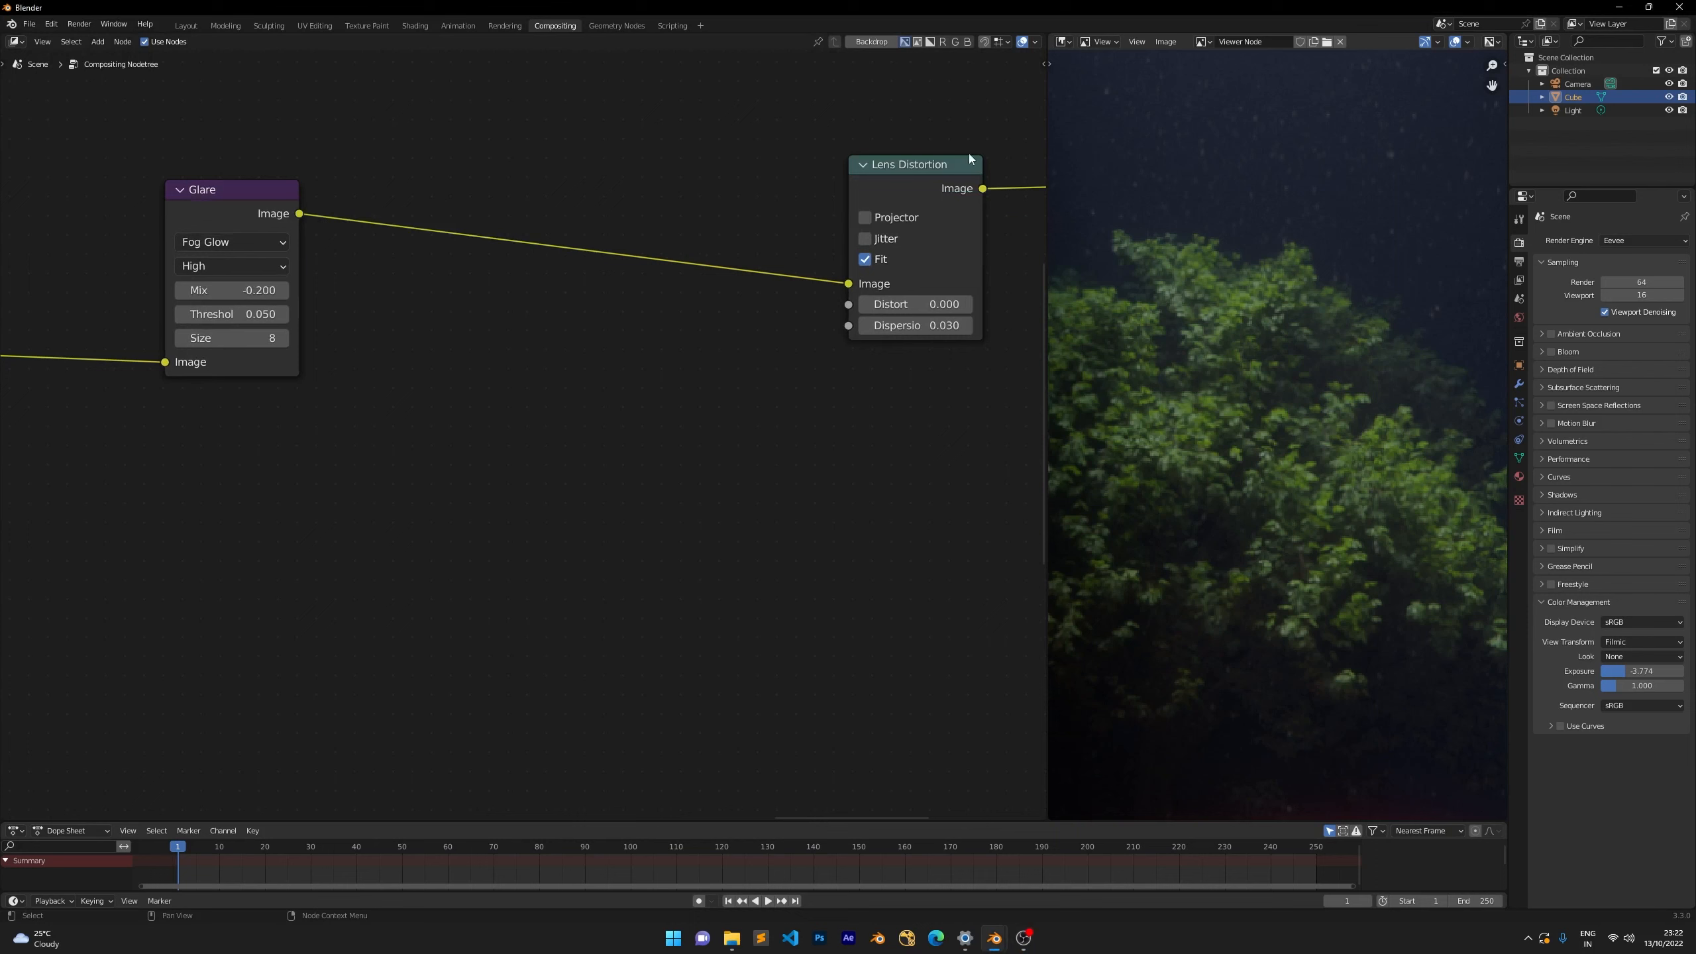
drag(968, 158, 926, 150)
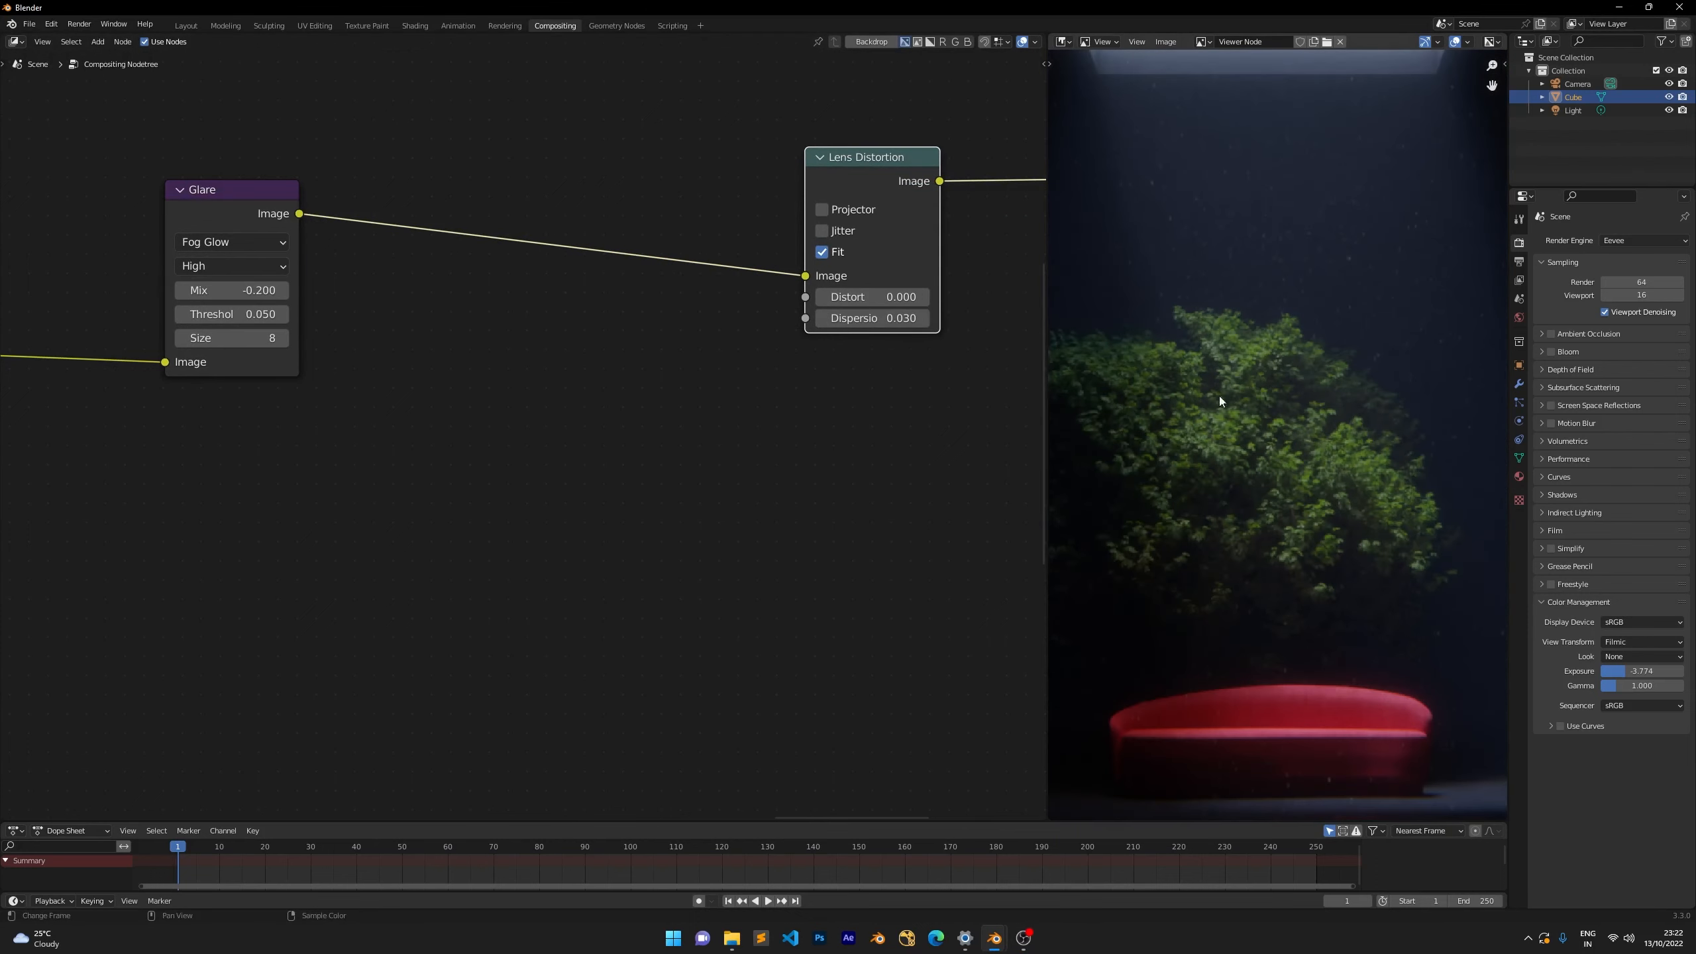
scroll(1218, 395, down, 1)
middle_drag(429, 339, 550, 326)
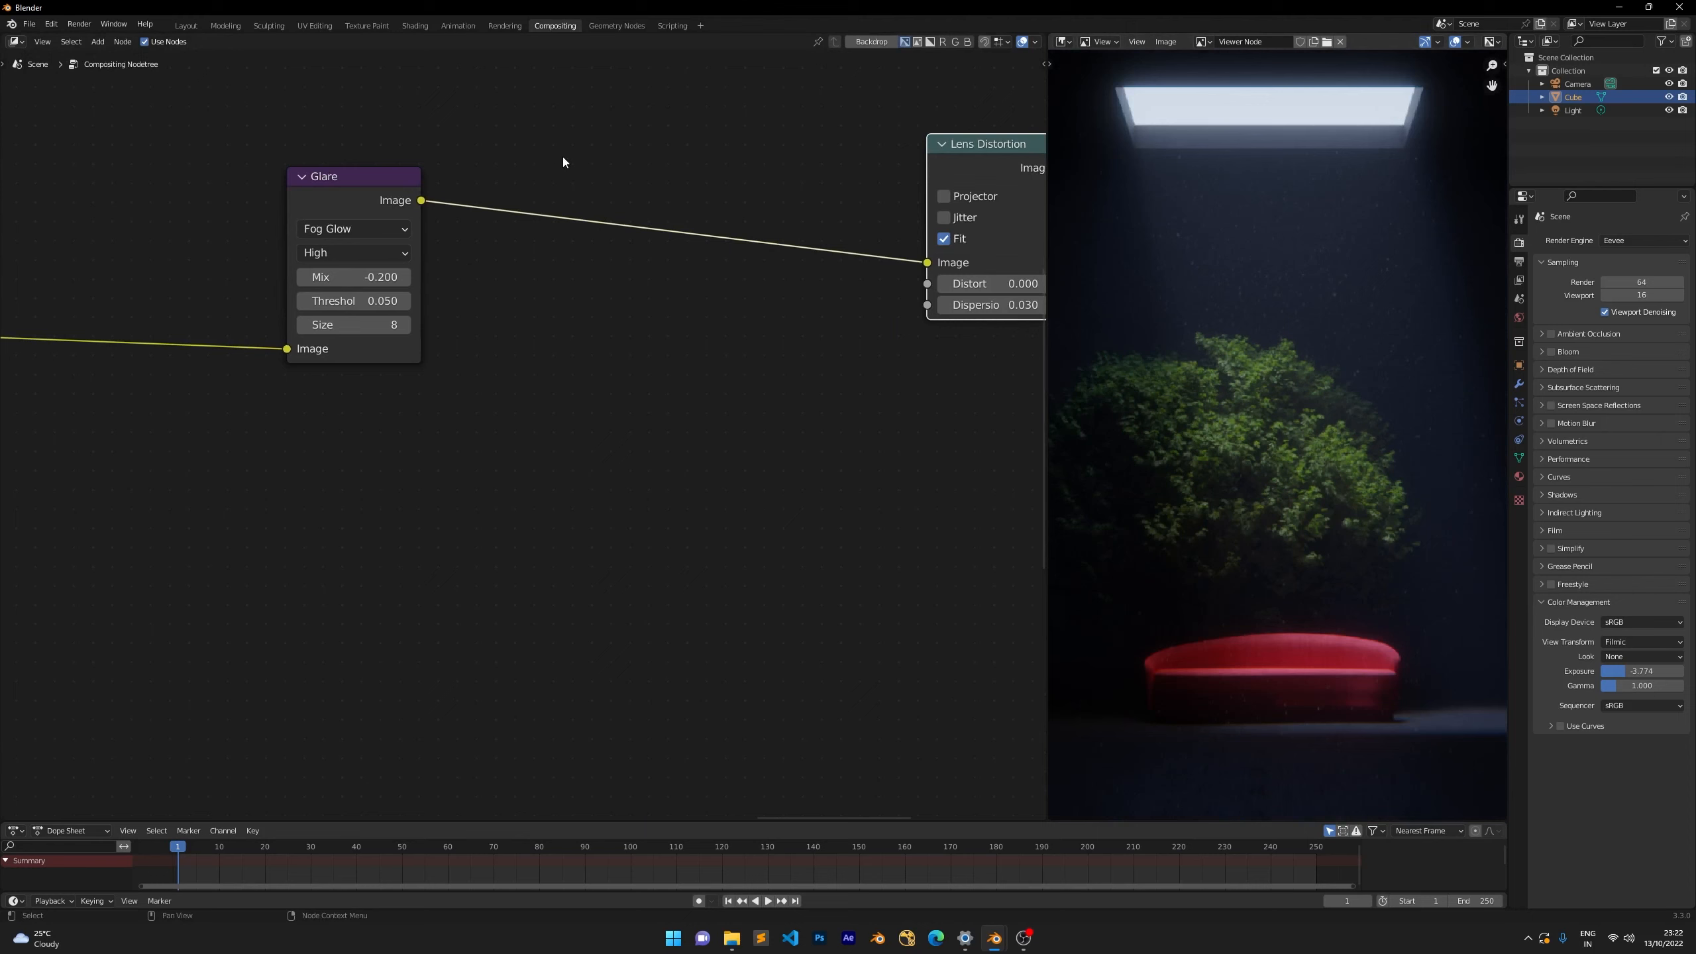
Move the Glare node right, directly beside the Lens Distortion node, leaving room after the final Mix node.
drag(356, 179, 215, 180)
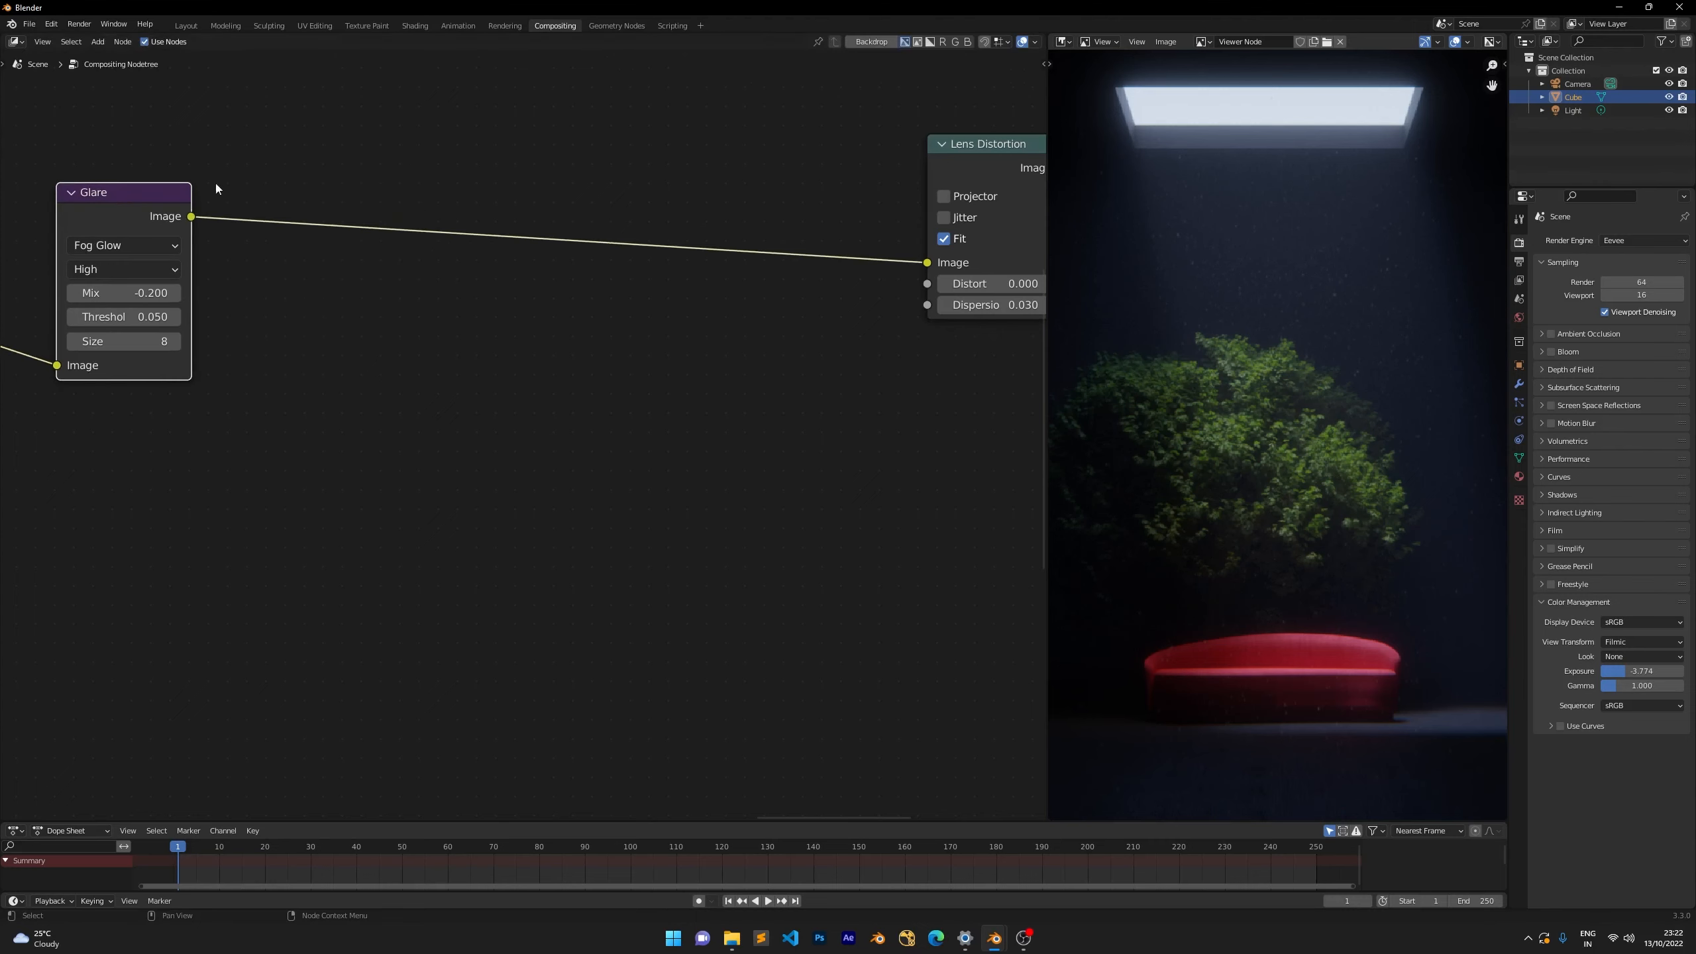
scroll(358, 255, down, 2)
drag(247, 270, 856, 292)
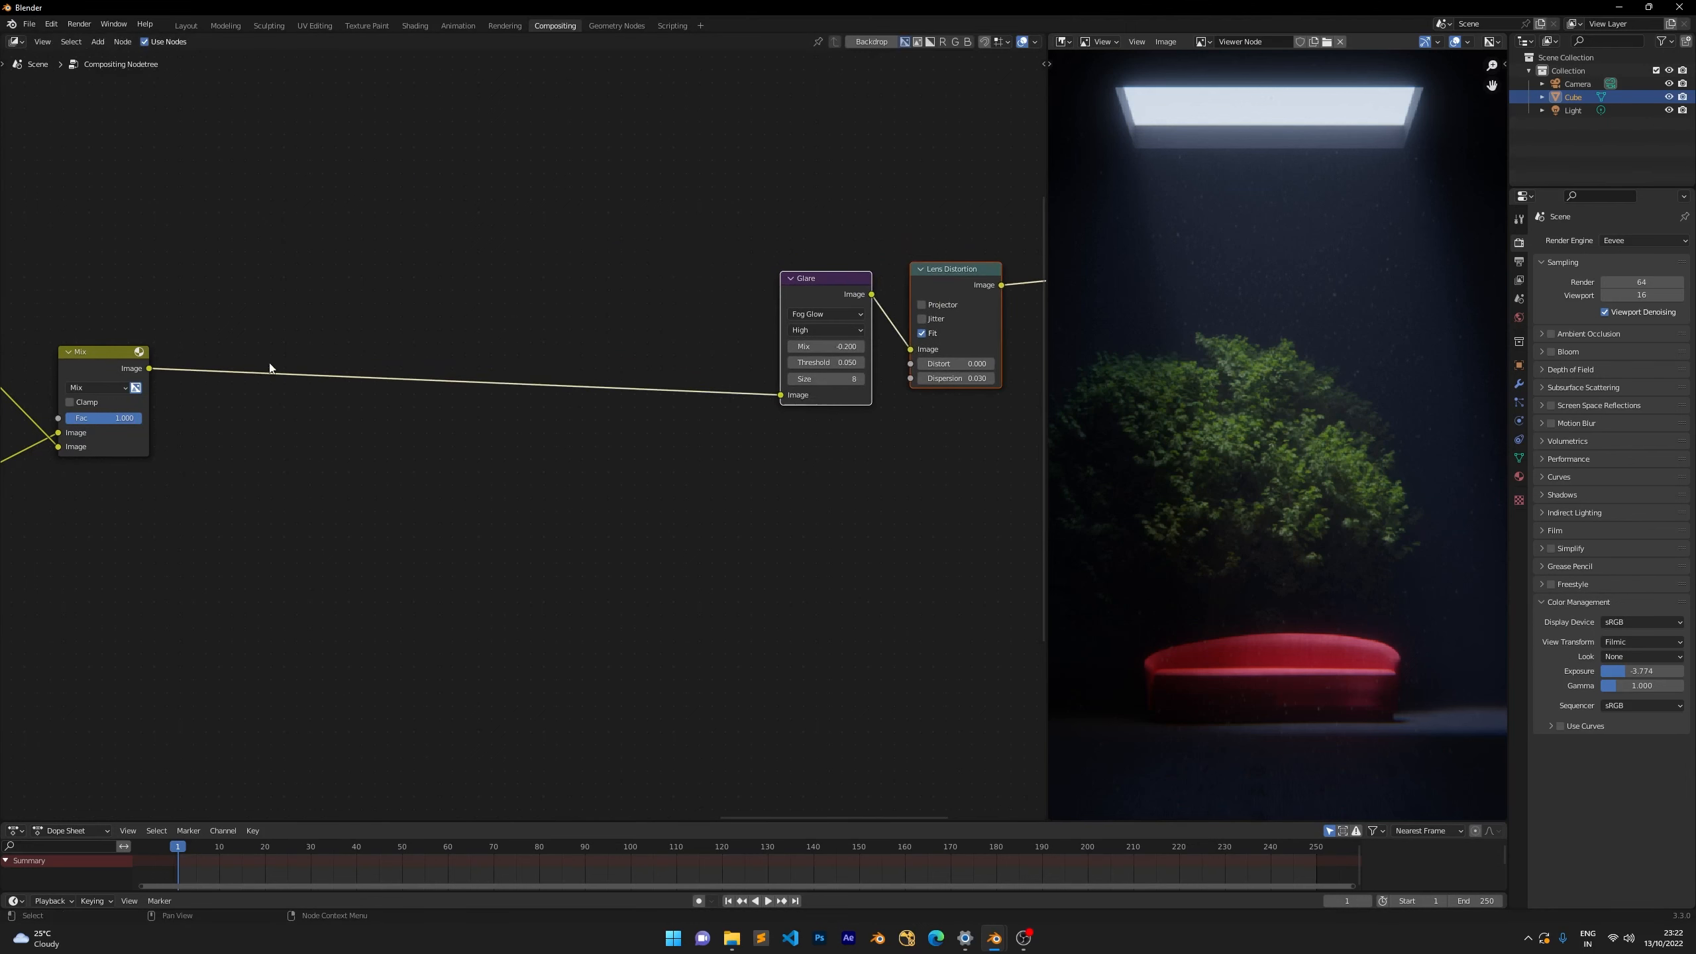
Branch a Soften Filter node off the final Mix node's image output, place it below the main link and preview it in the Viewer.
click(231, 424)
scroll(231, 424, up, 2)
middle_drag(294, 409, 351, 357)
drag(193, 310, 617, 493)
text(fi)
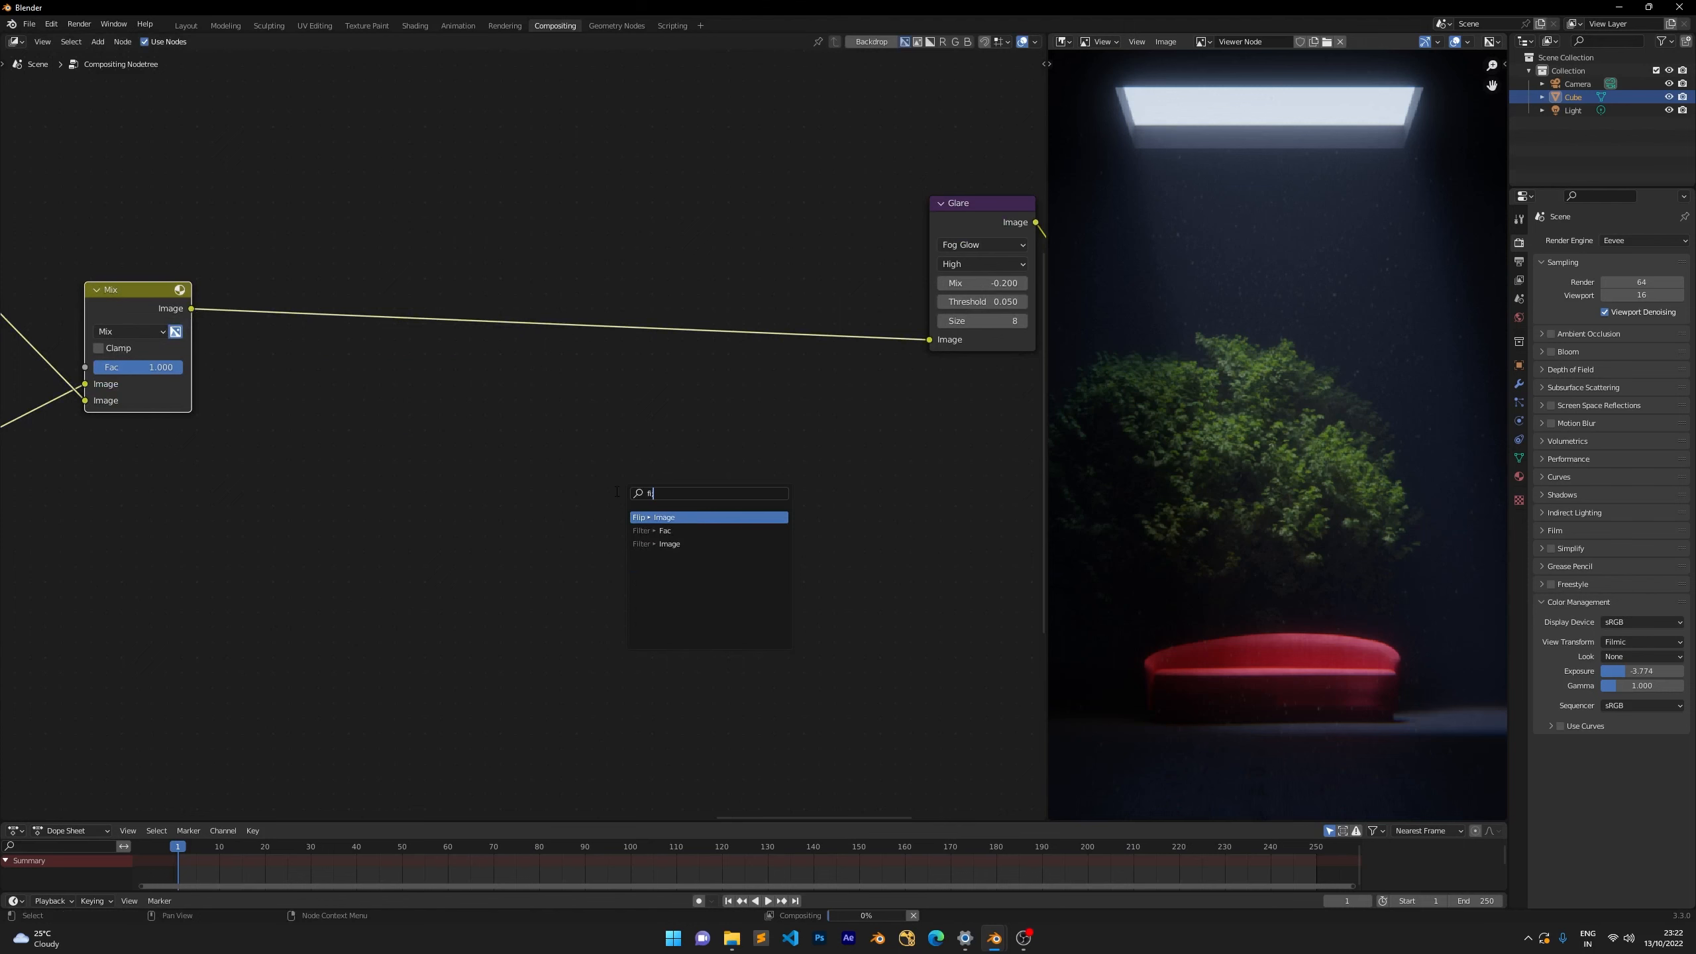
click(668, 544)
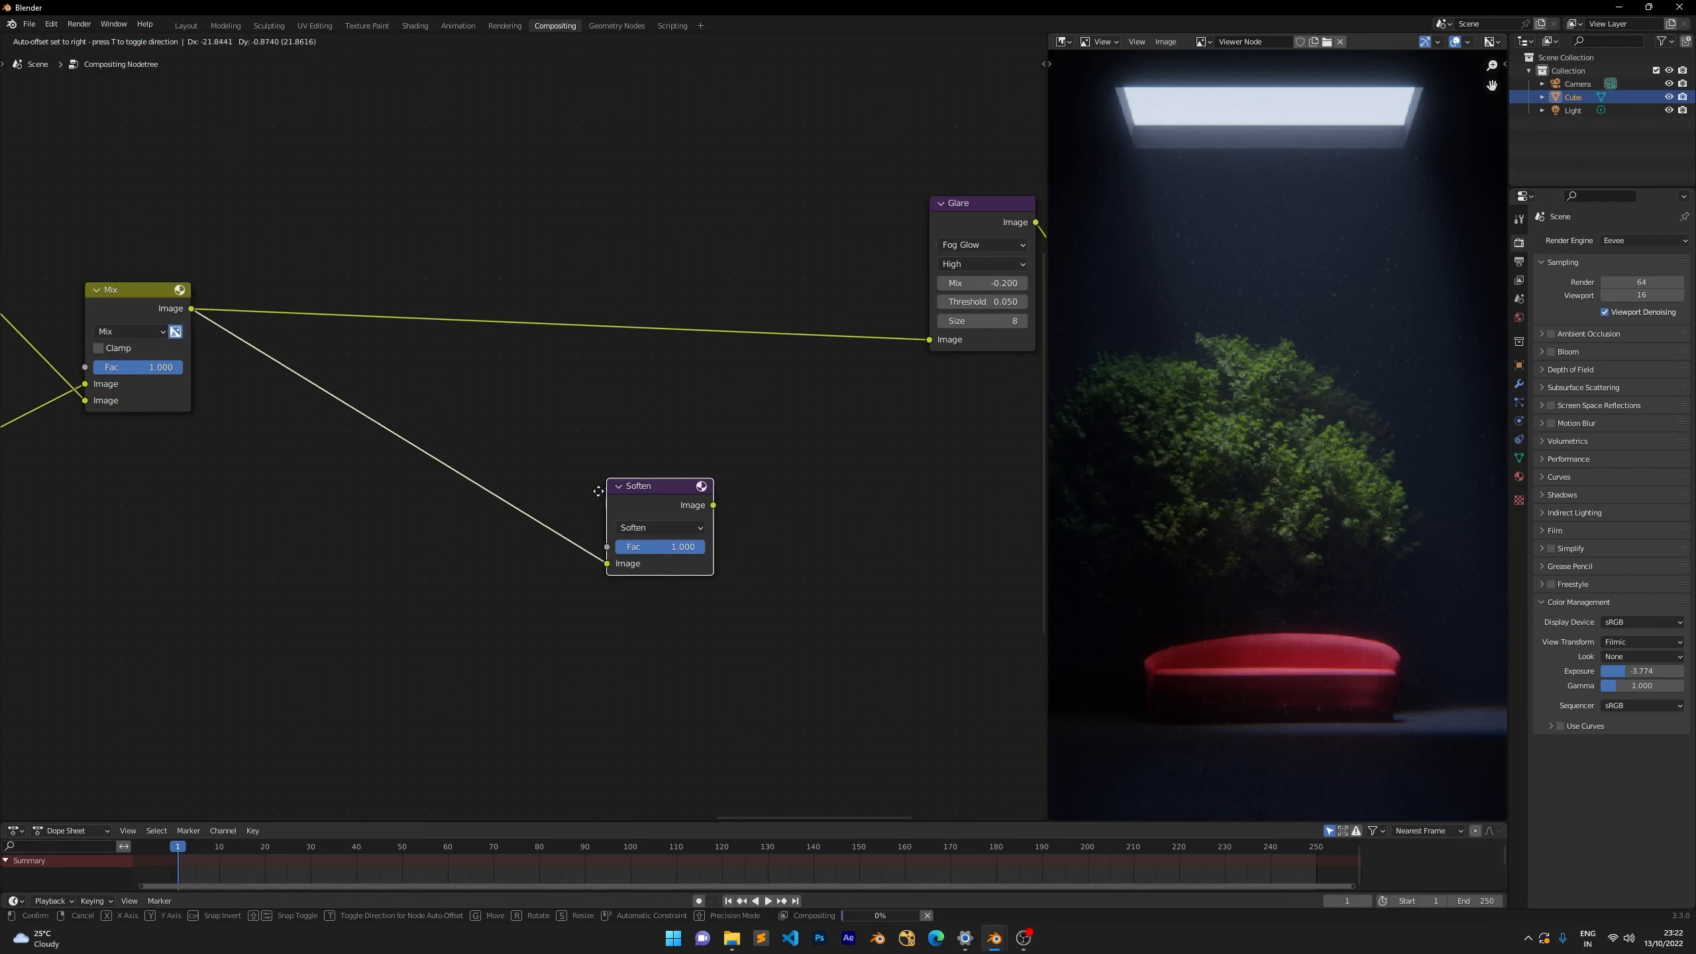
scroll(671, 480, up, 3)
middle_drag(689, 510, 569, 438)
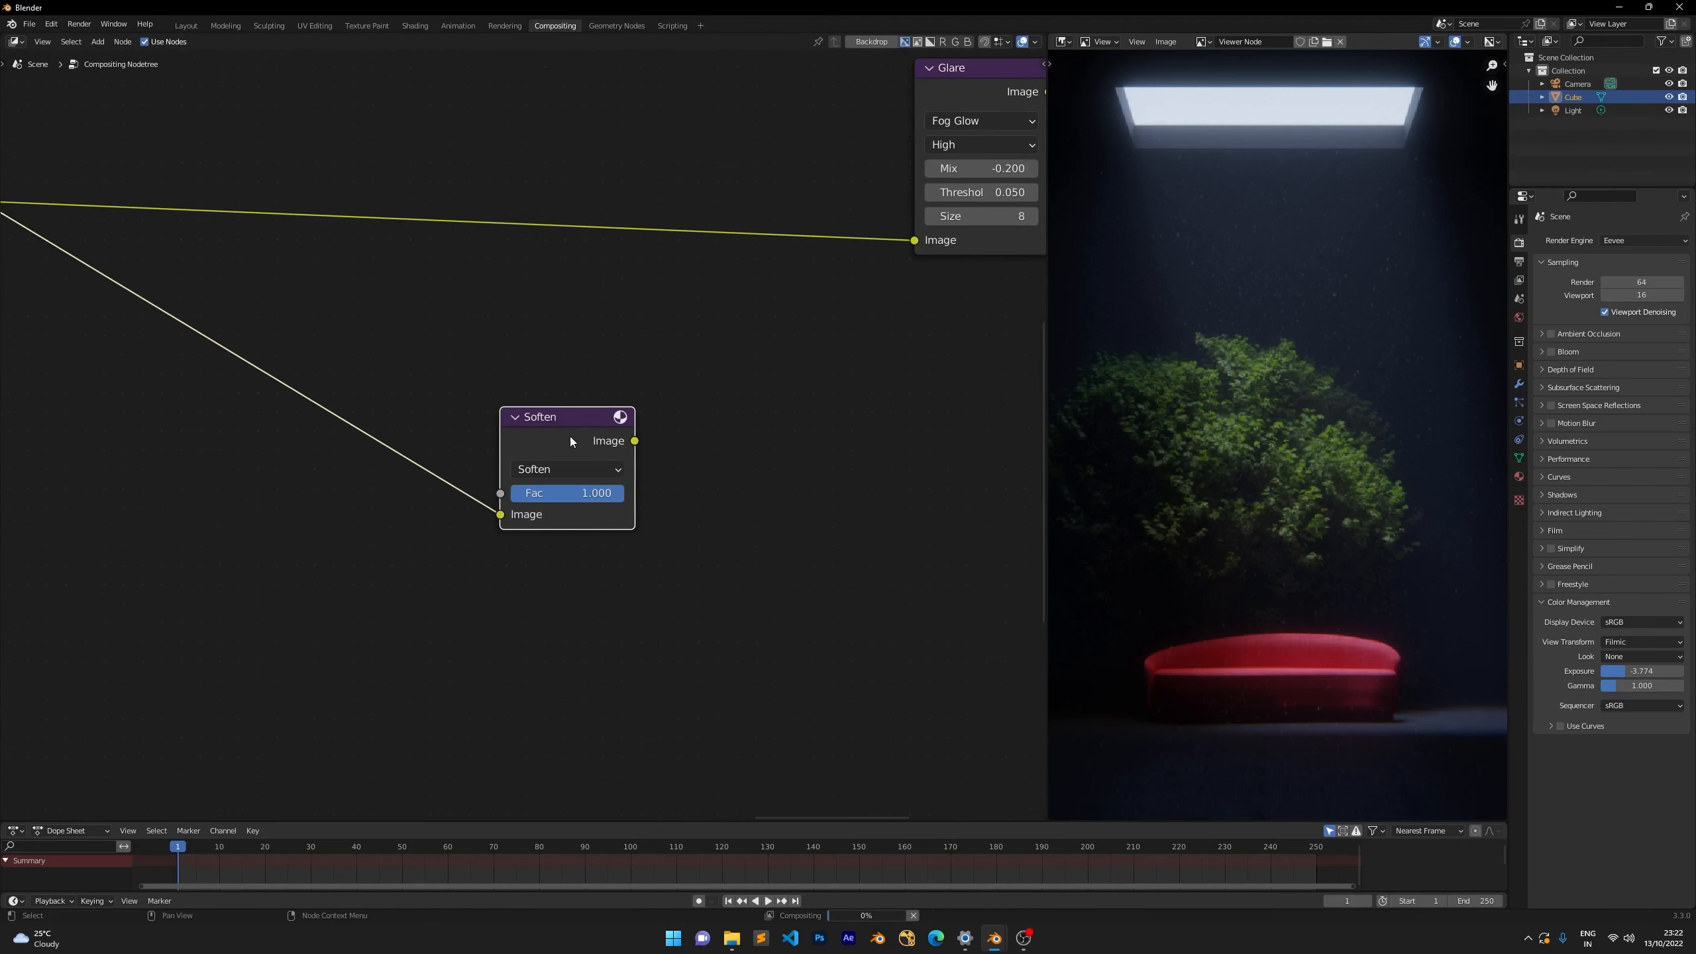
ctrl+shift+click(570, 438)
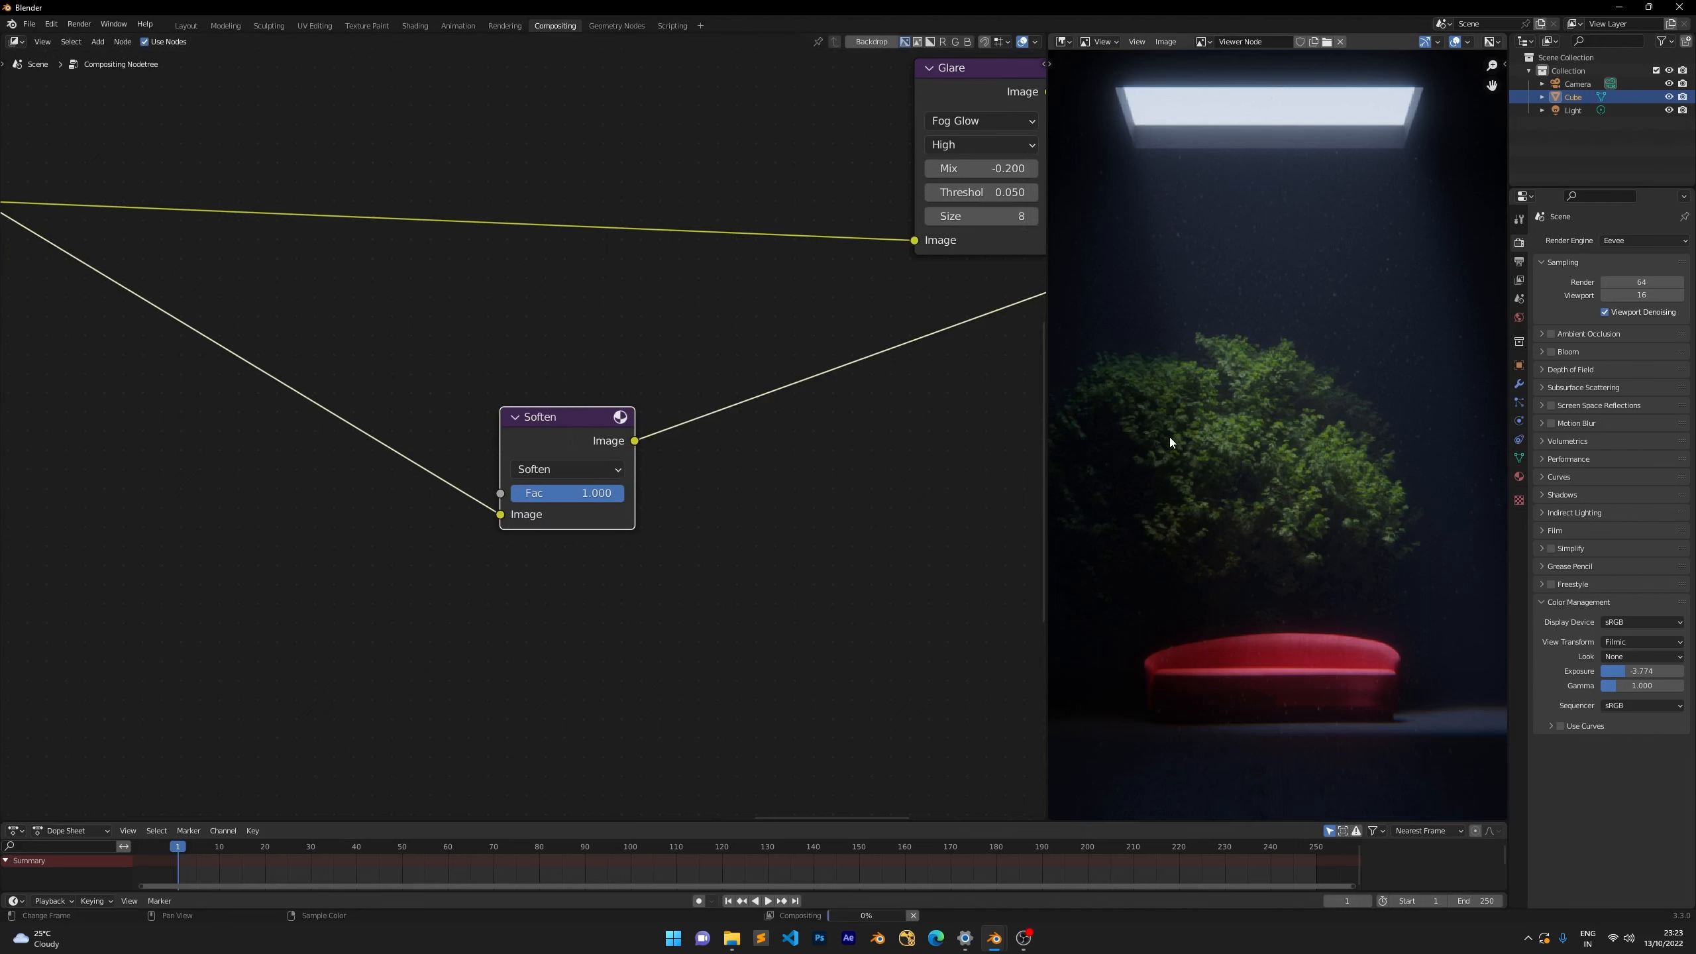
Examine the whole compositing node tree, from the source layers to the Viewer and Composite nodes.
scroll(842, 315, down, 3)
middle_drag(833, 313, 424, 458)
drag(368, 212, 847, 459)
drag(414, 185, 792, 464)
scroll(458, 380, down, 10)
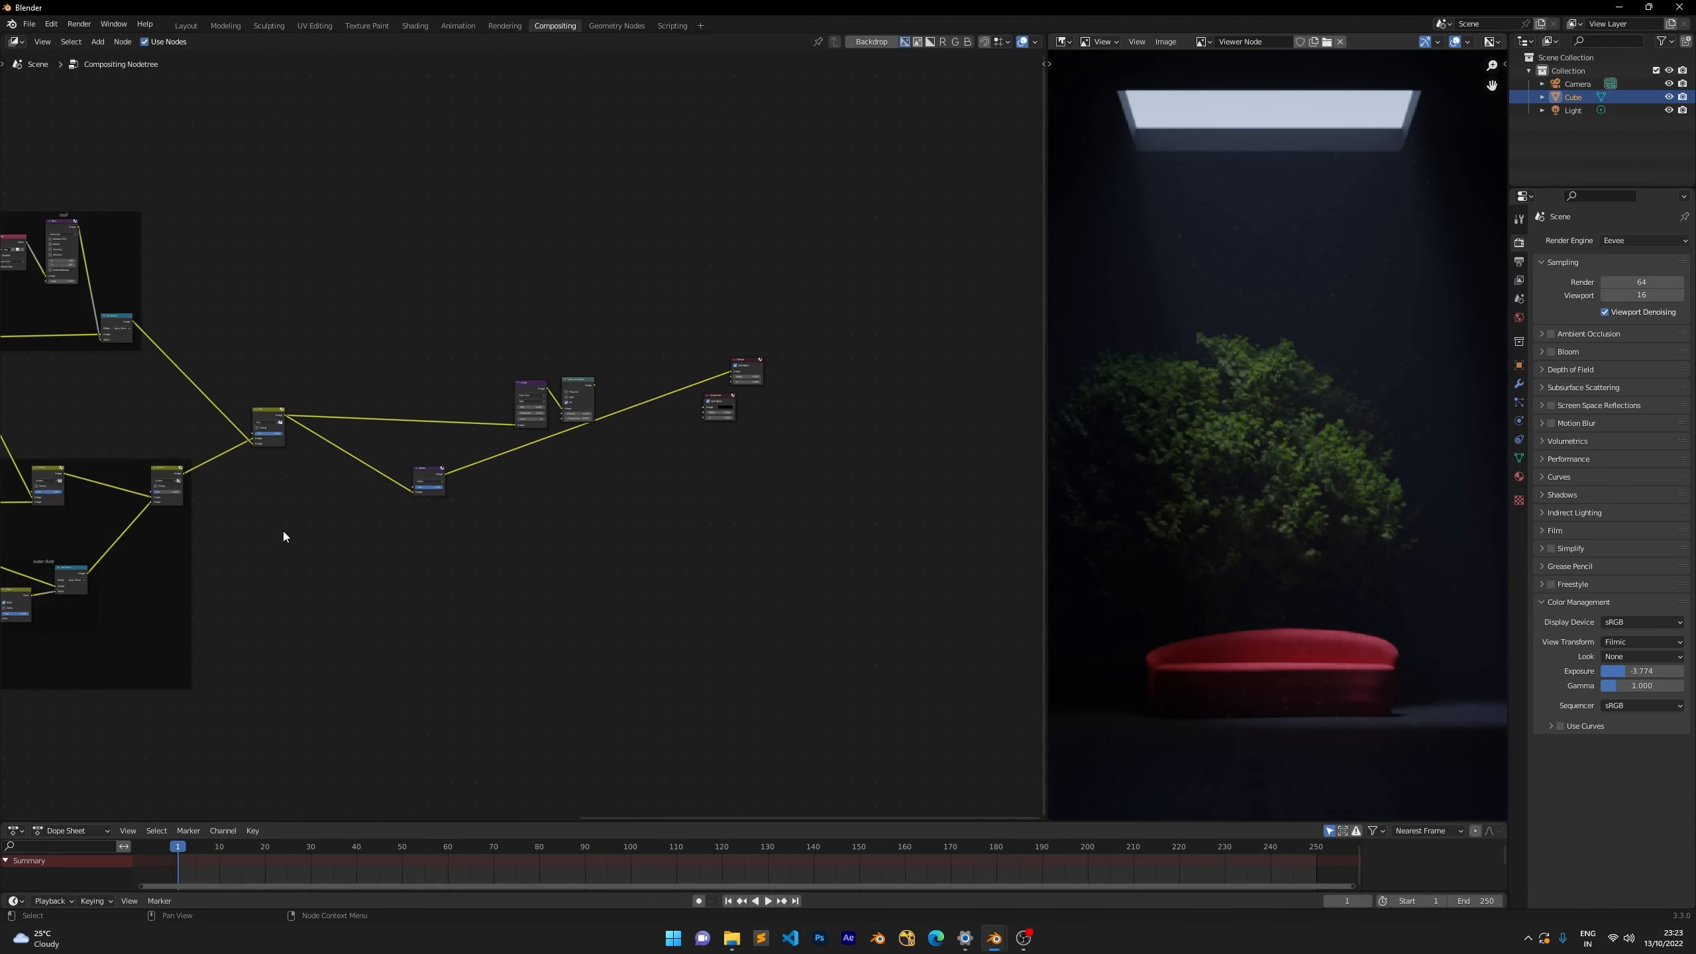
scroll(131, 273, down, 3)
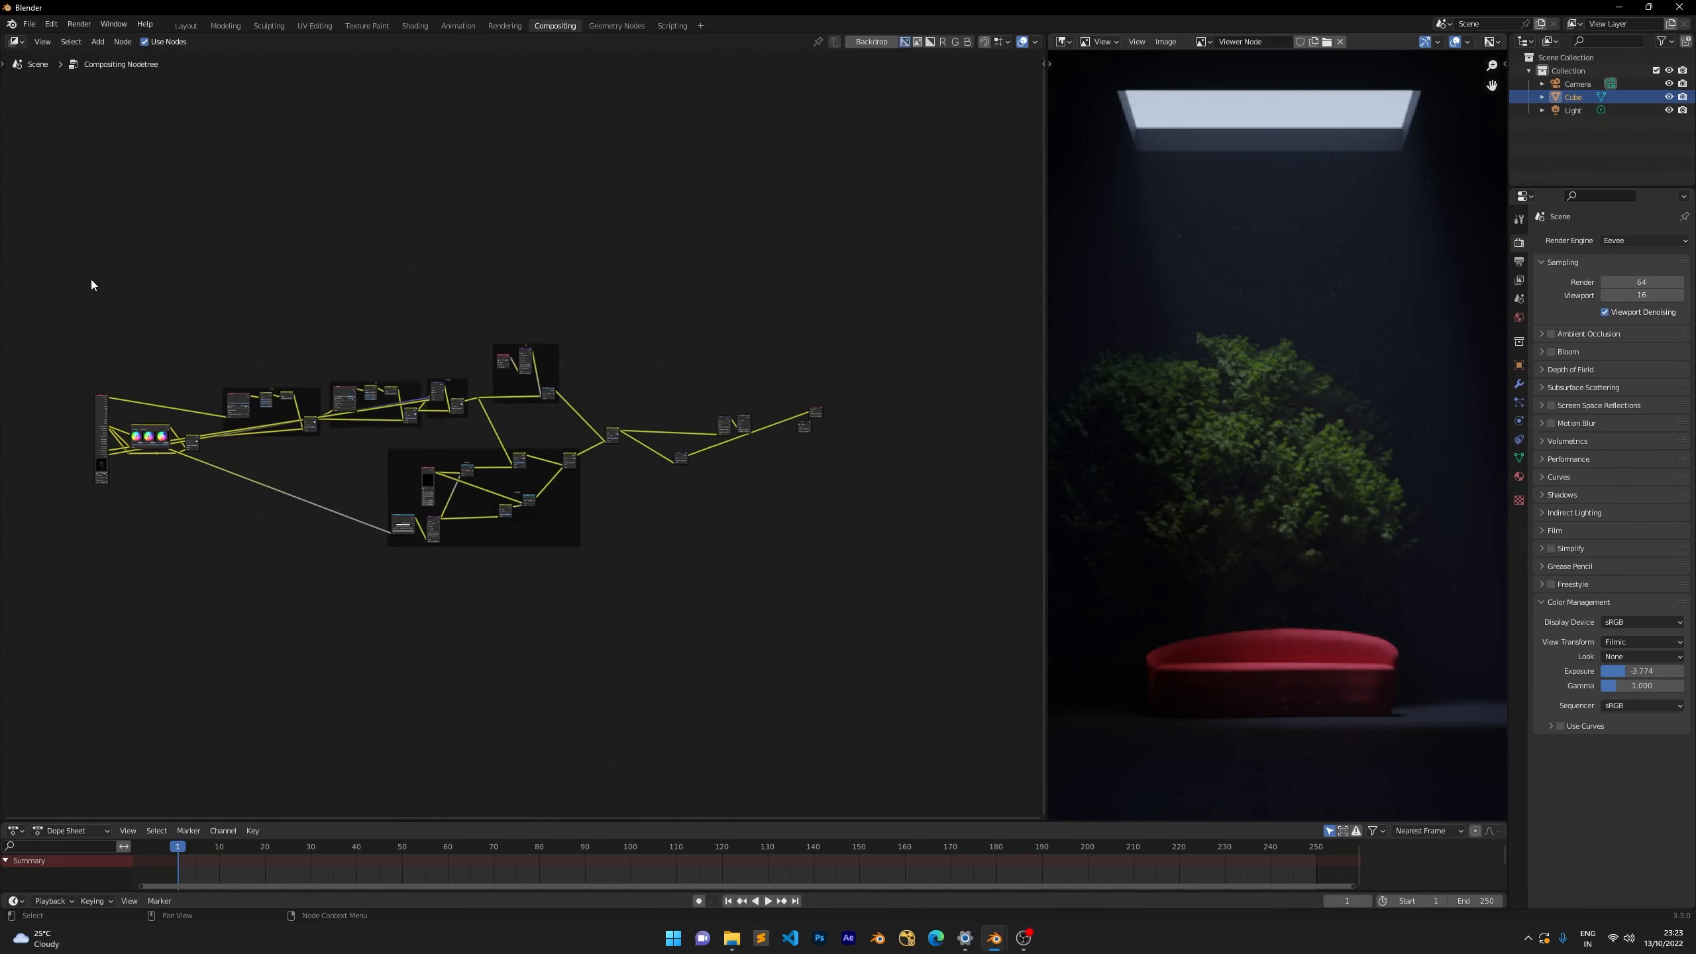
scroll(350, 283, up, 3)
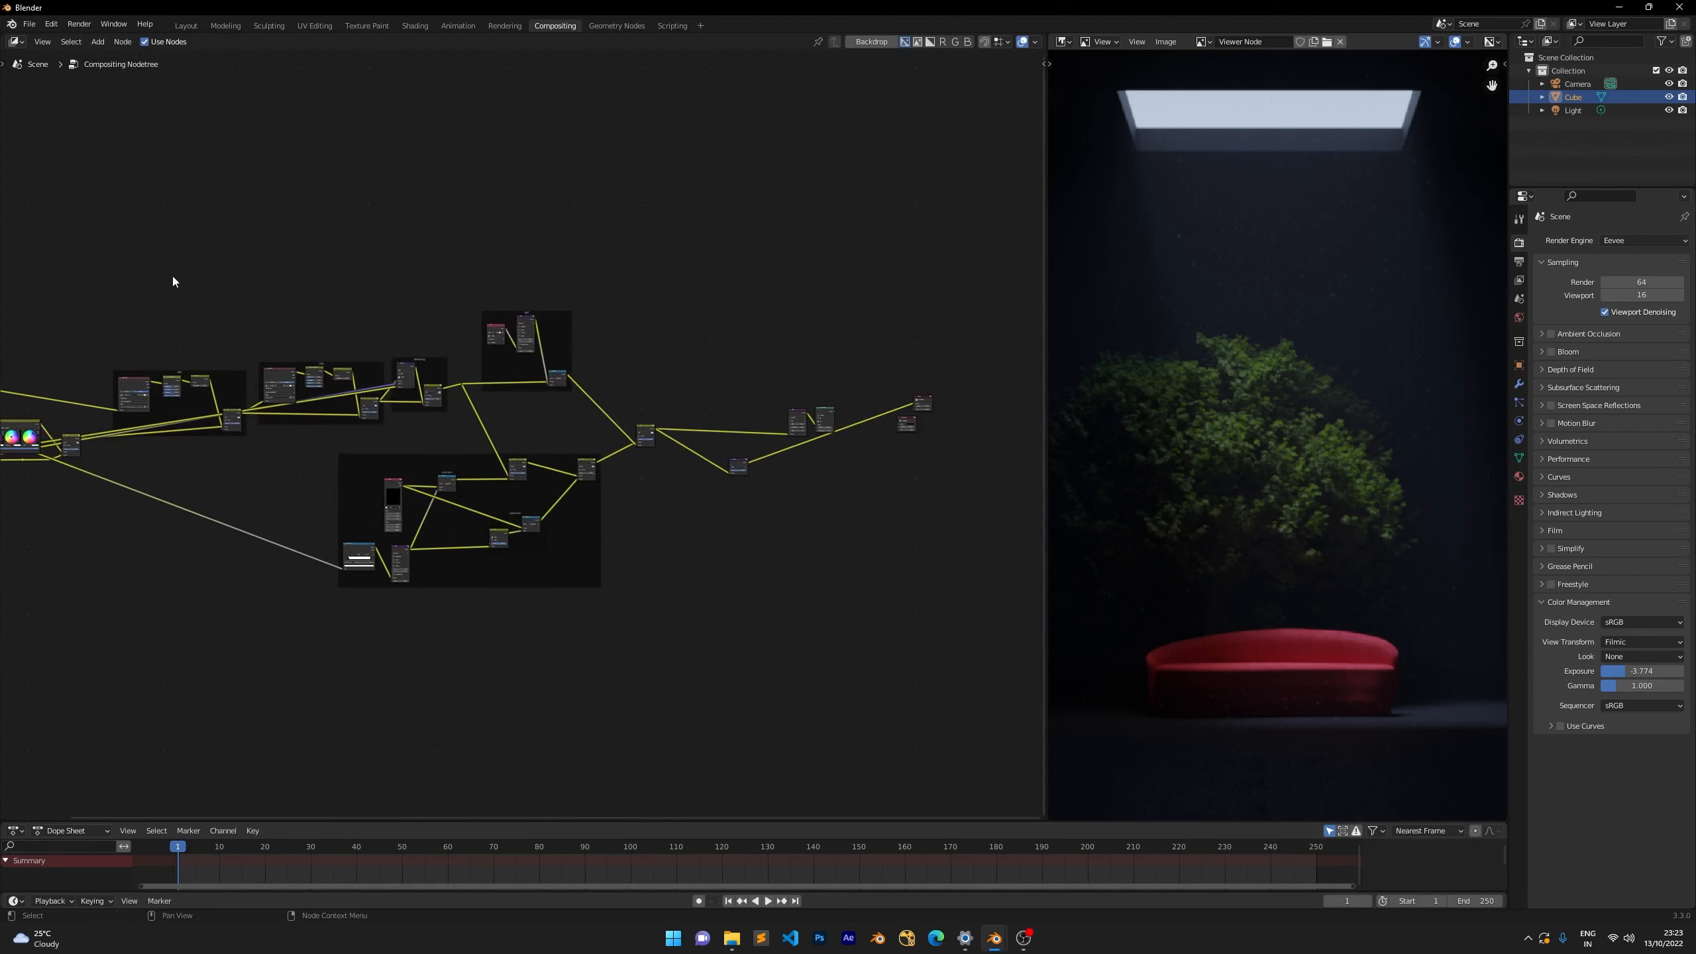
drag(166, 270, 86, 367)
middle_drag(108, 287, 392, 331)
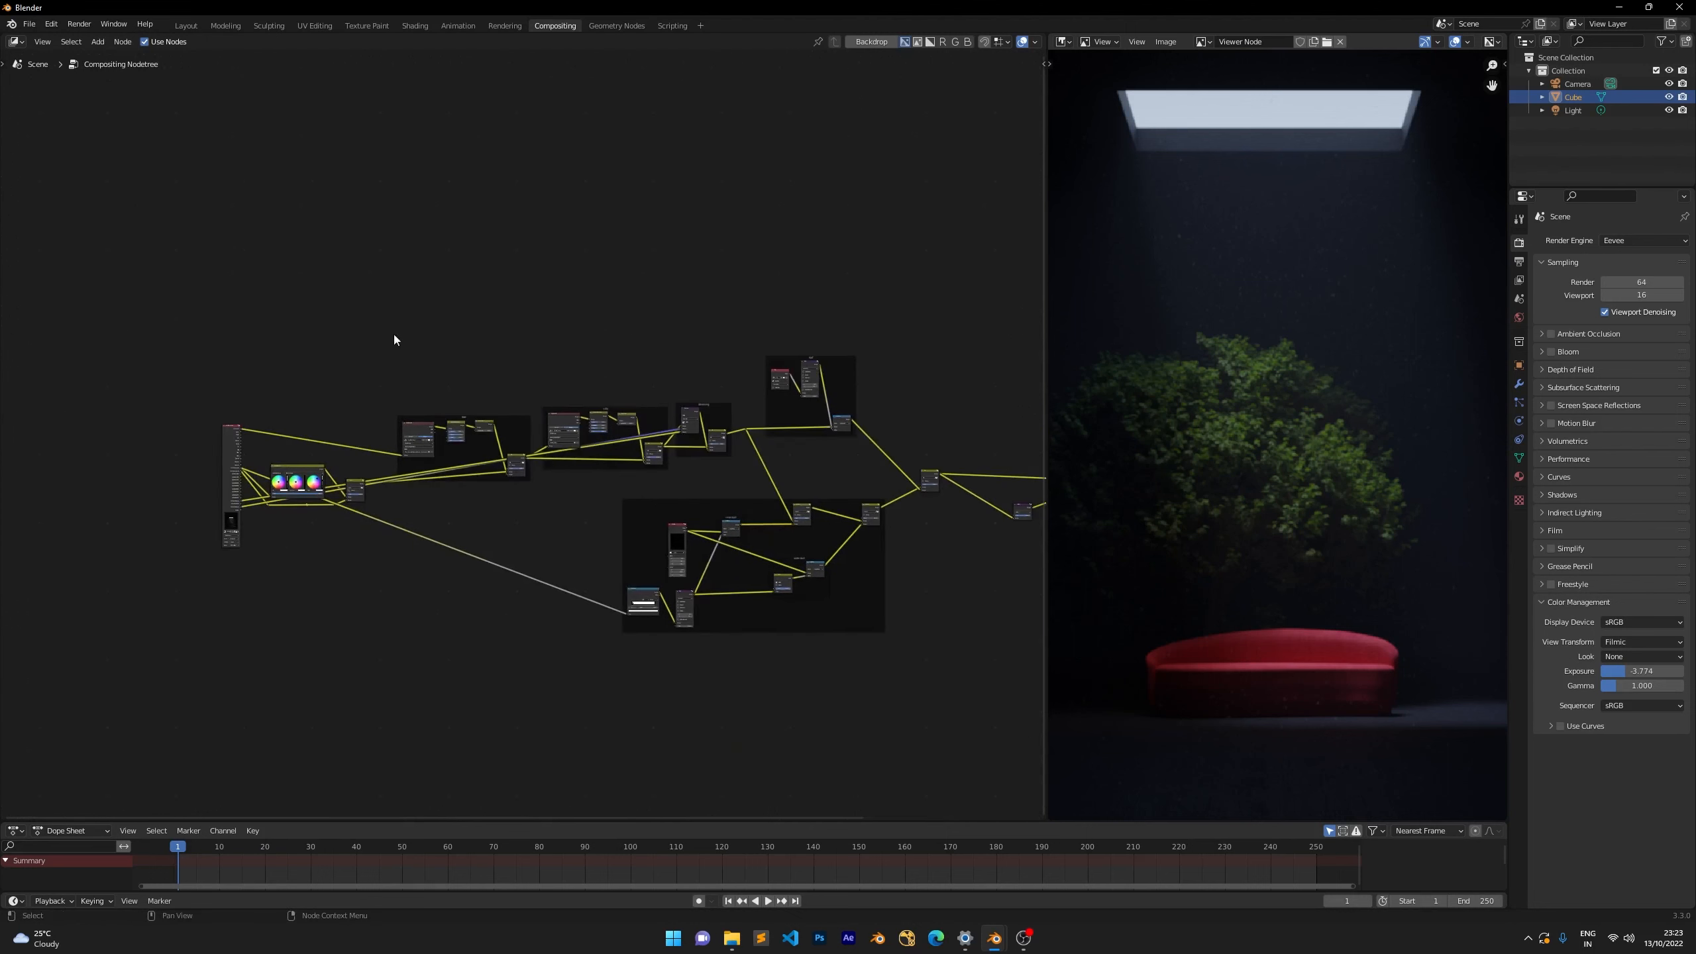
scroll(392, 331, down, 3)
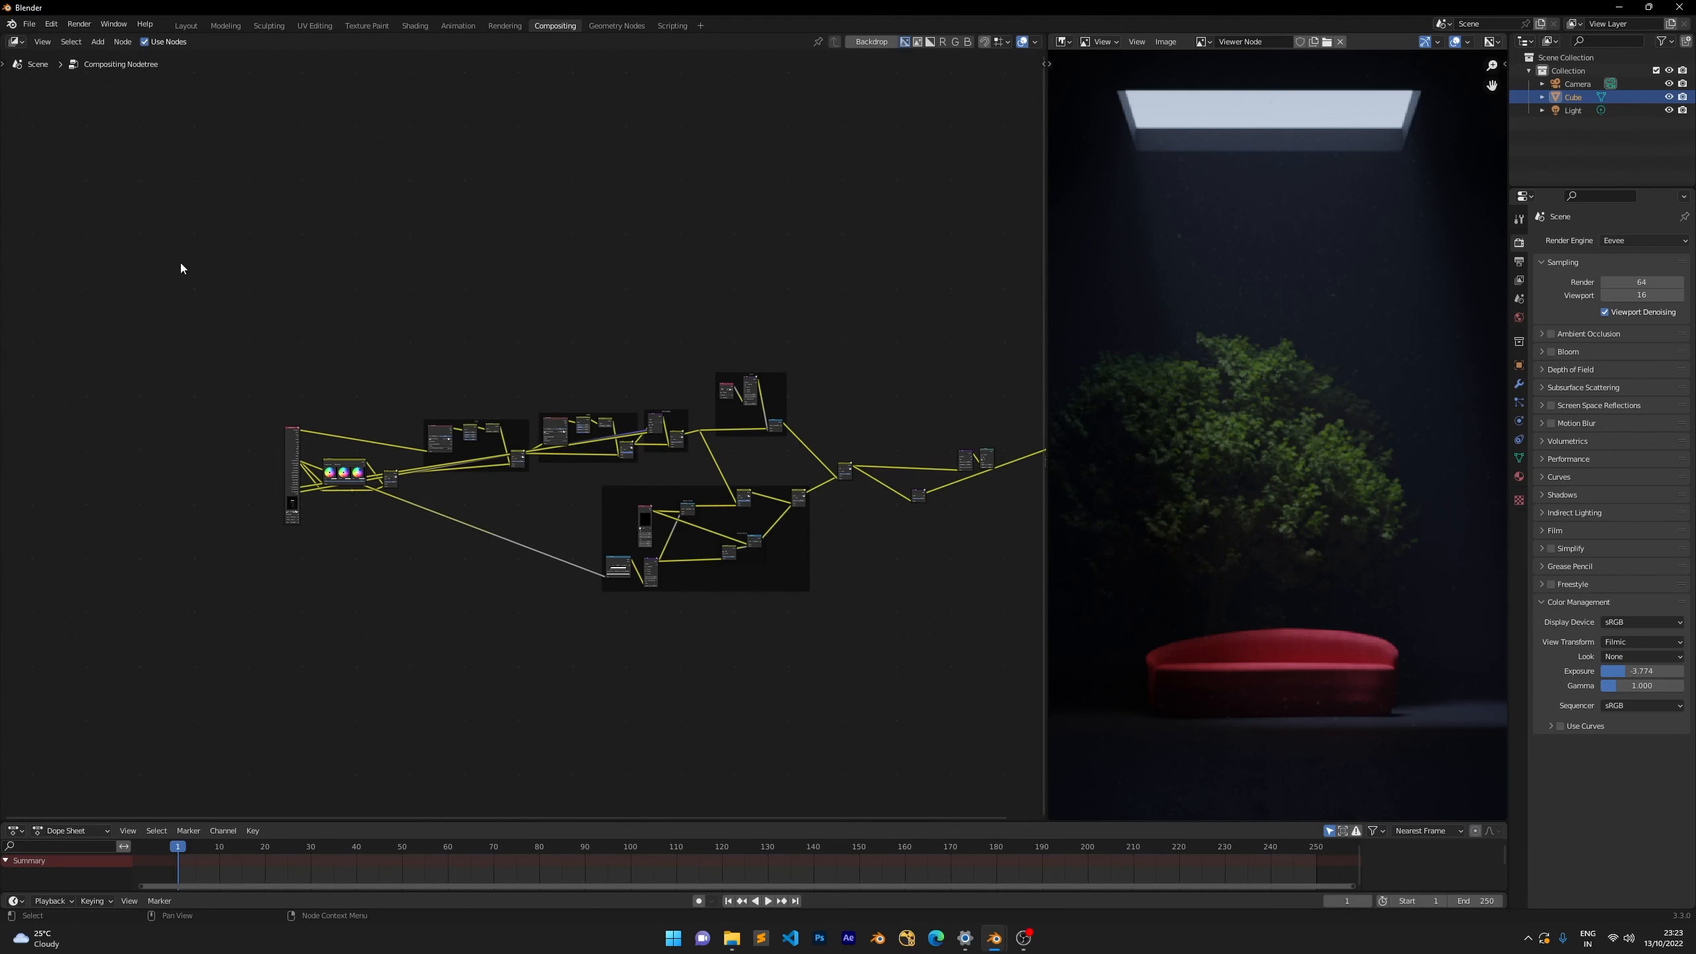
middle_drag(616, 317, 270, 262)
scroll(448, 299, up, 6)
scroll(494, 324, up, 3)
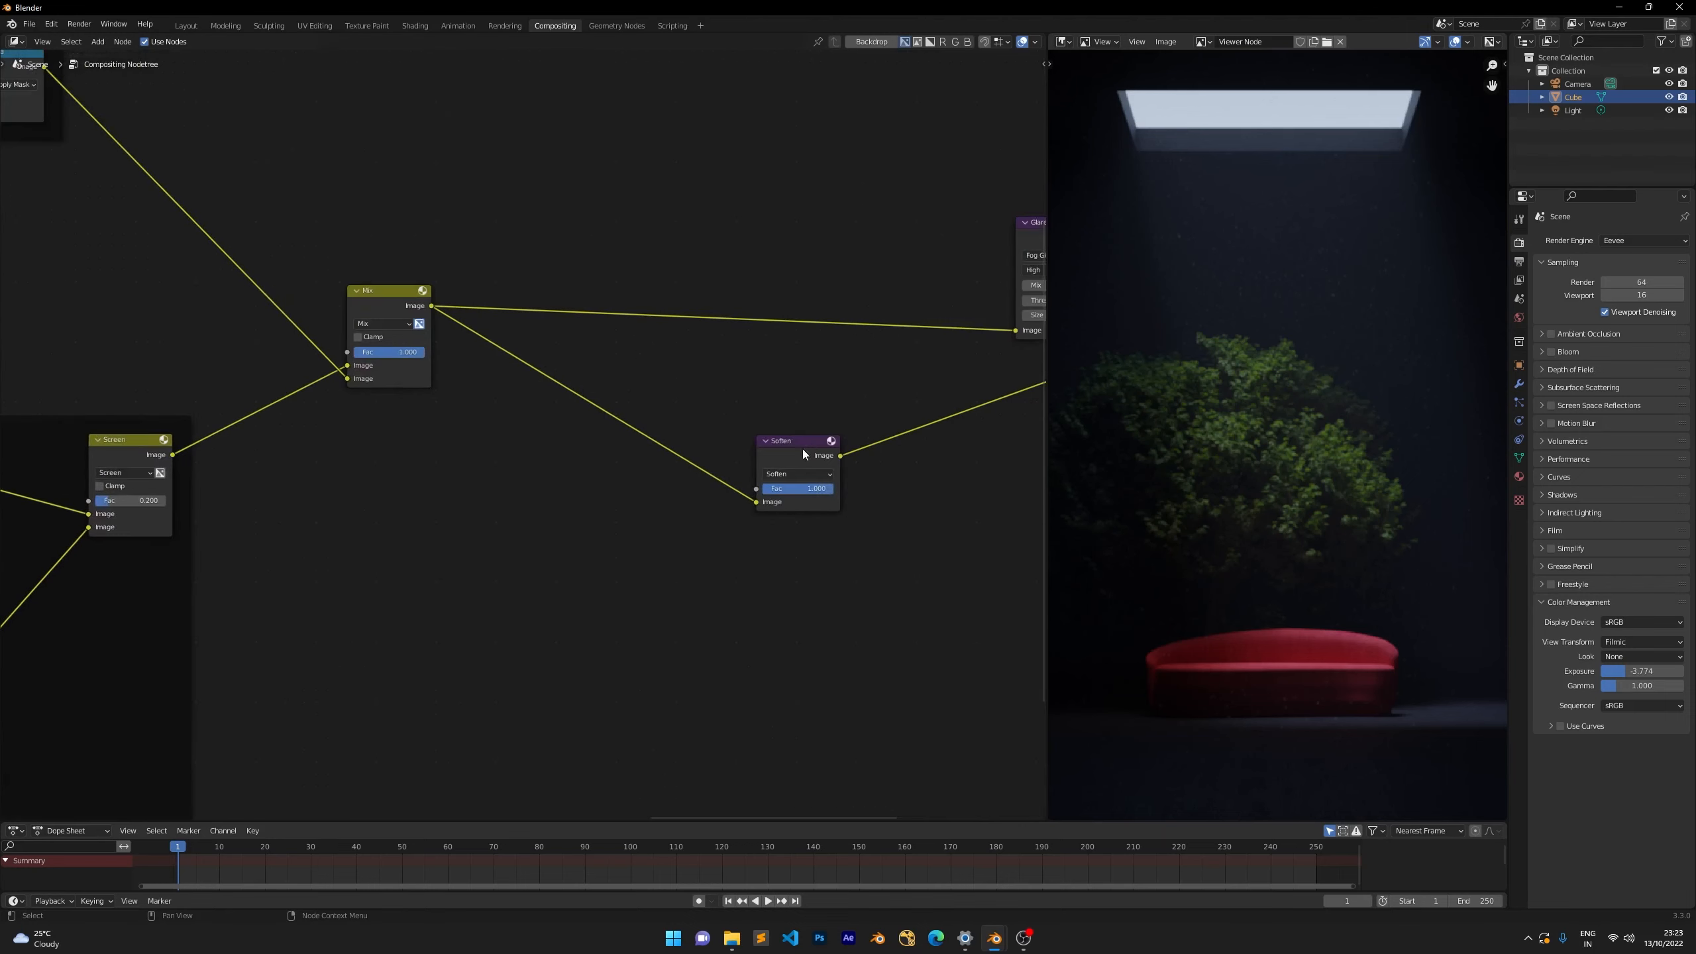
Move the Soften Filter node left, closer to the final Mix node and below the main link.
drag(803, 449, 712, 445)
scroll(526, 369, down, 2)
scroll(204, 254, down, 2)
scroll(387, 257, up, 5)
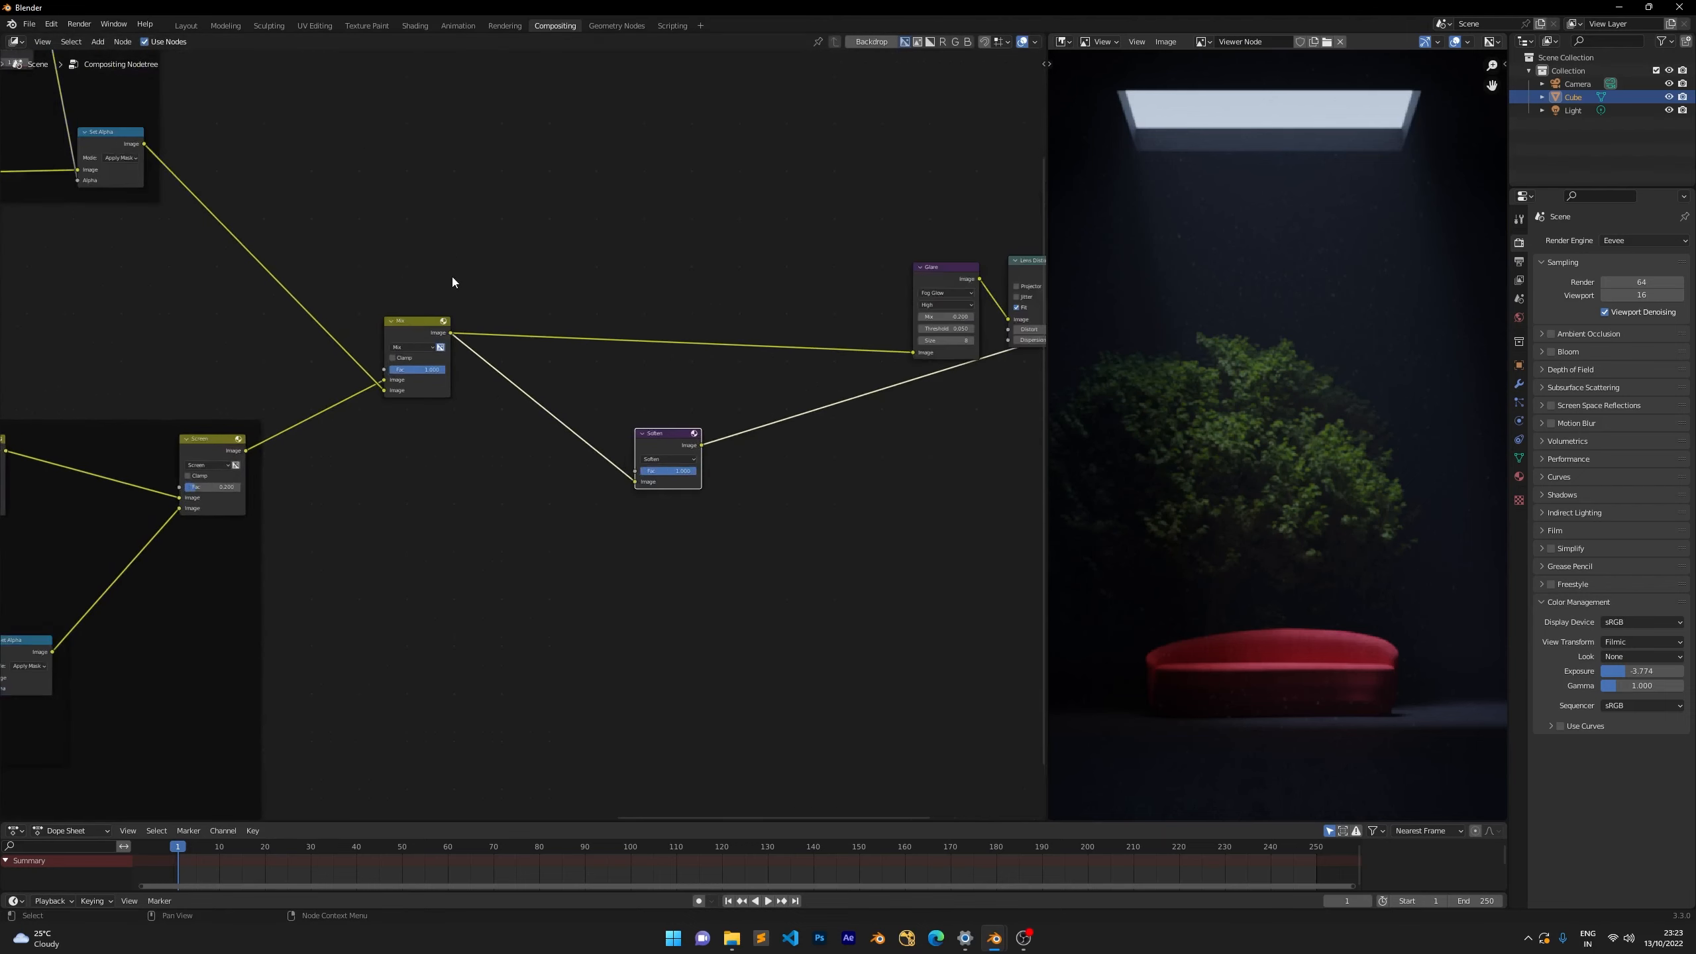
mouse_move(715, 439)
mouse_down()
mouse_move(699, 418)
mouse_move(690, 461)
mouse_up()
drag(654, 357, 772, 474)
drag(587, 322, 804, 561)
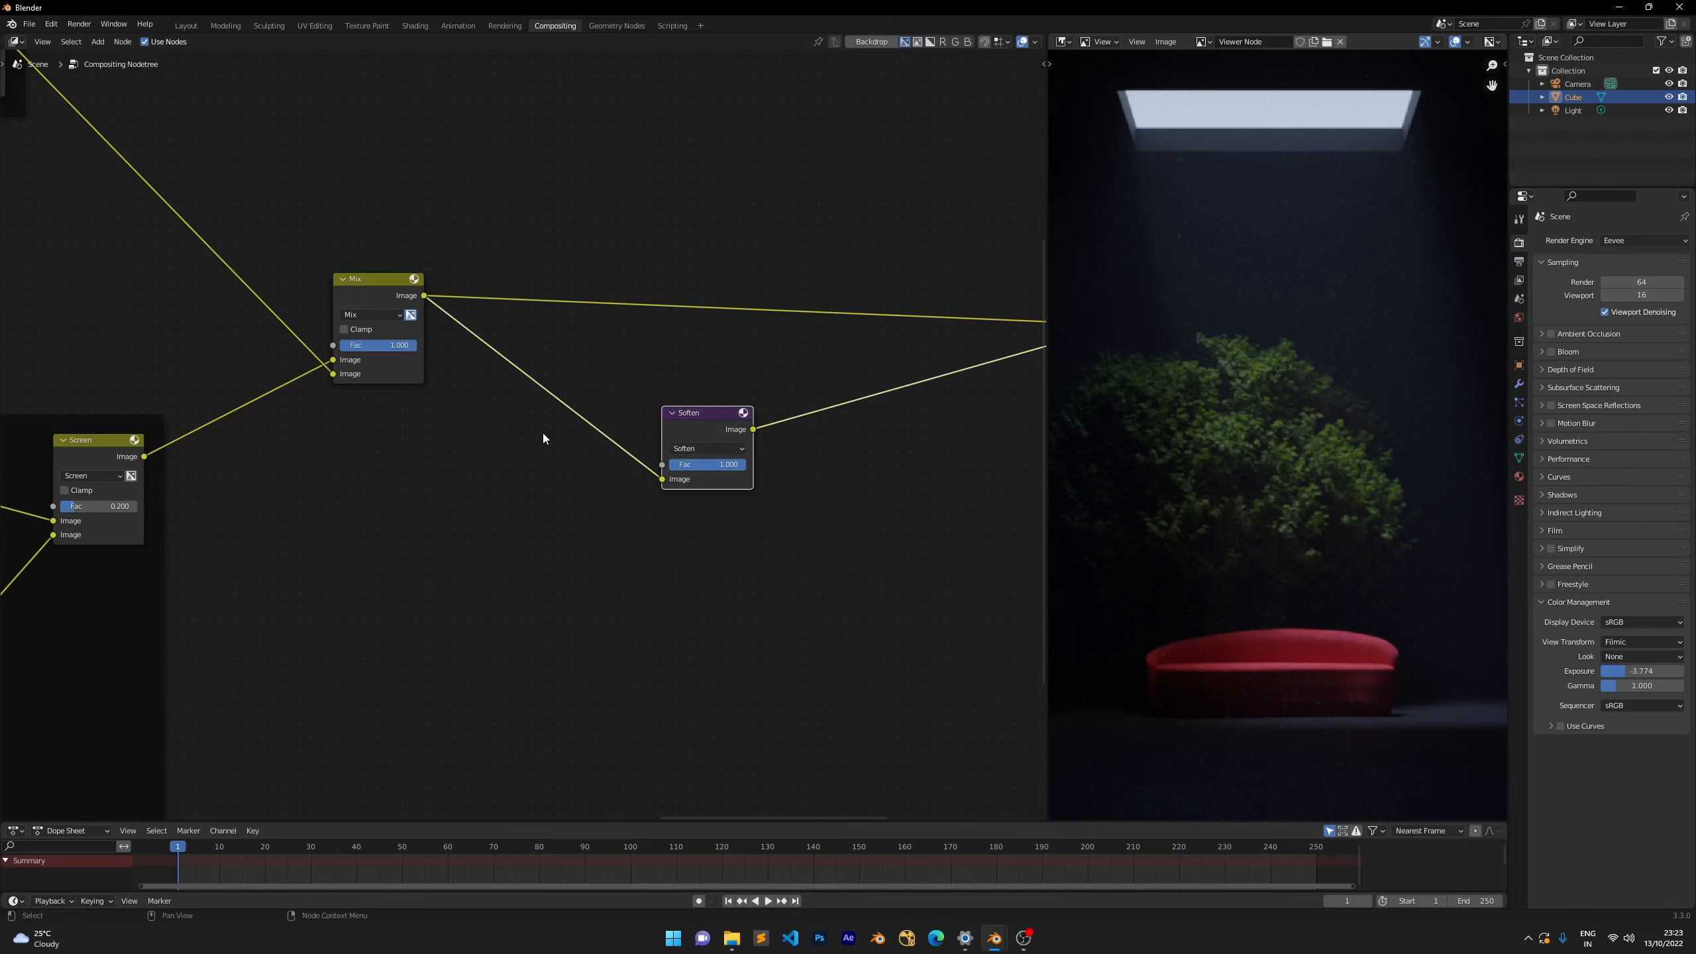
click(604, 512)
scroll(604, 505, up, 6)
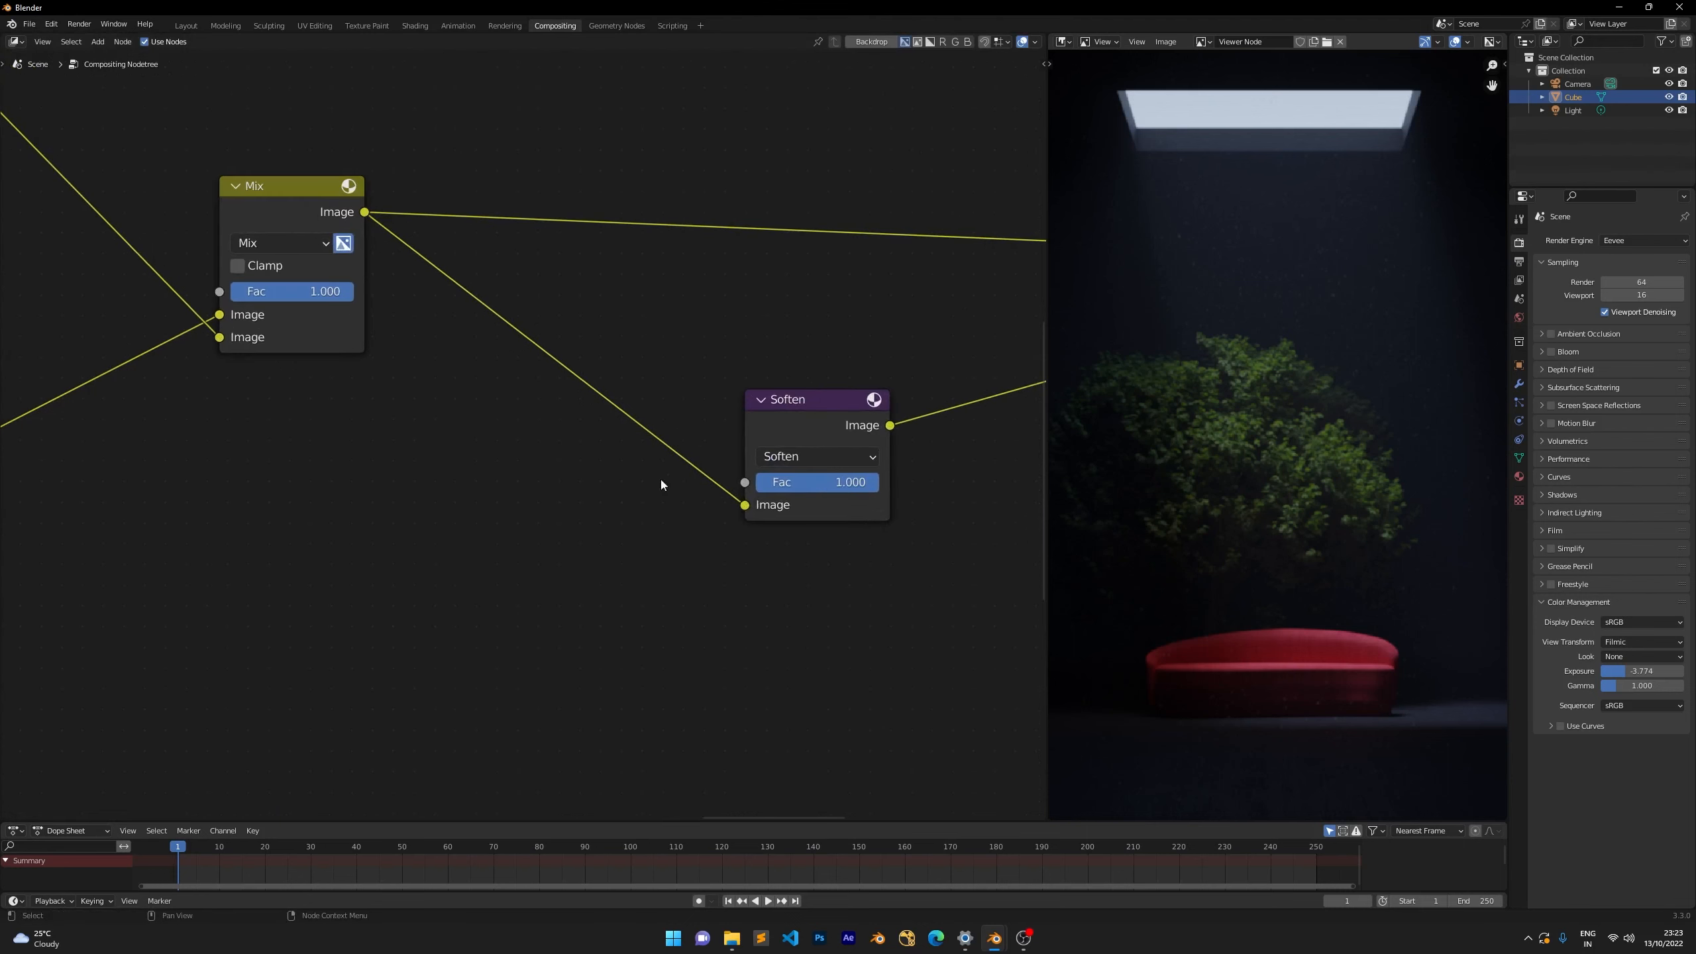
drag(797, 430, 710, 419)
middle_drag(750, 357, 638, 366)
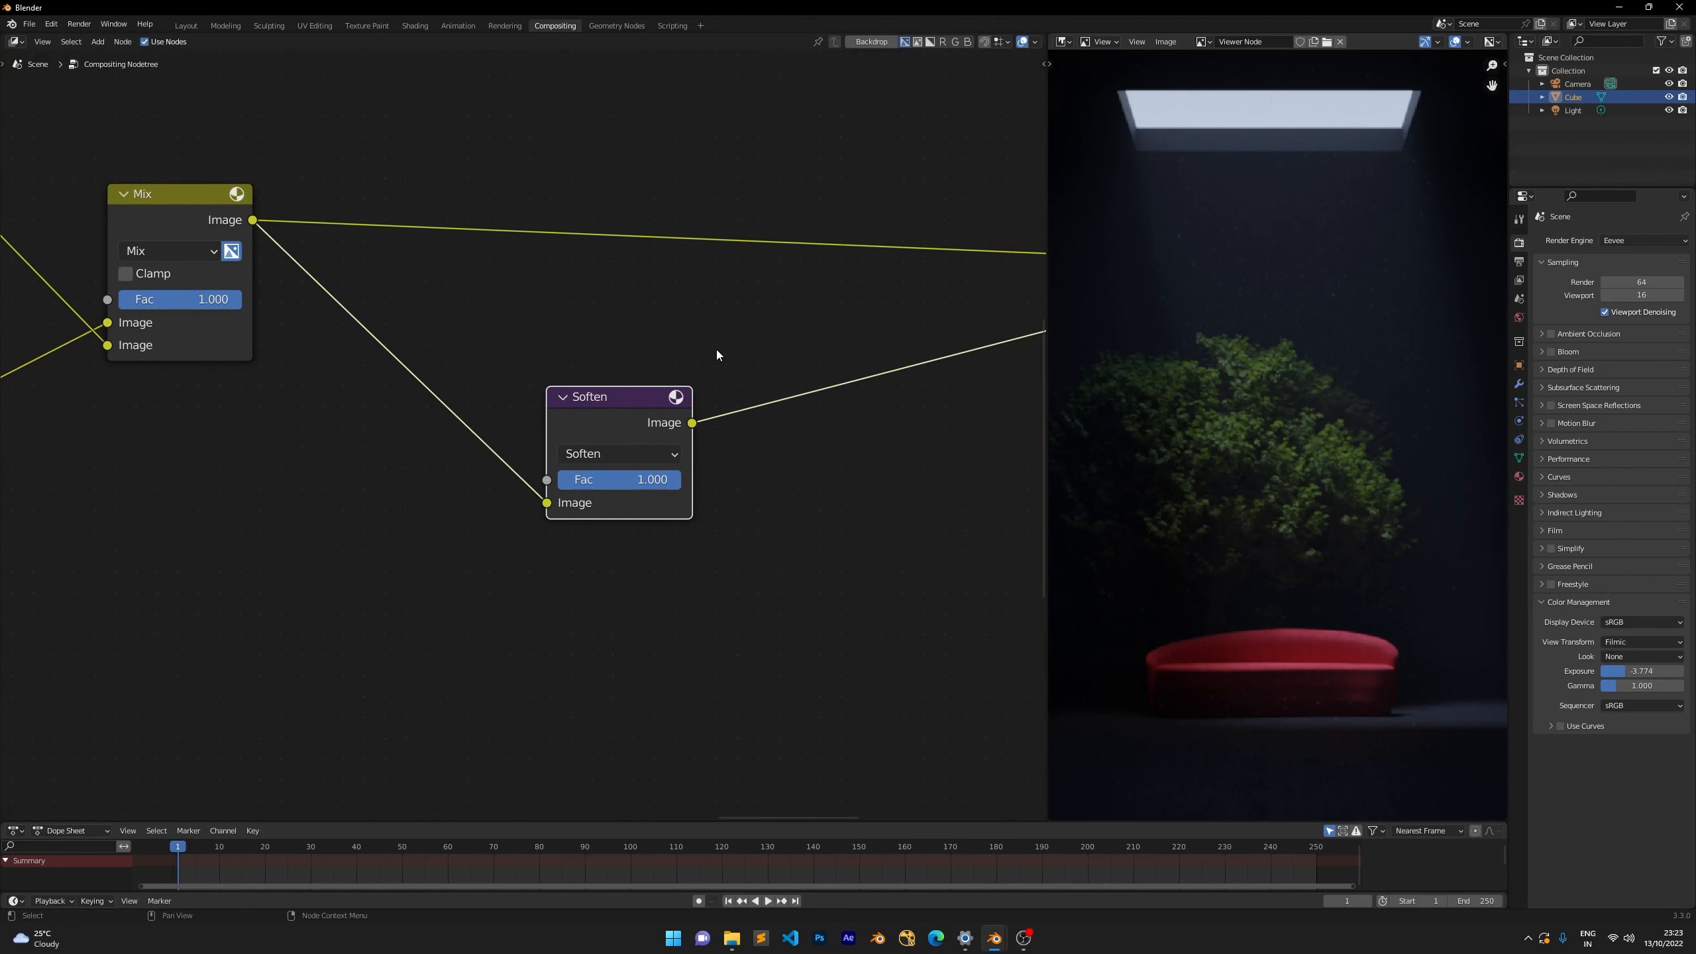
Try the Sobel filter type on the Soften Filter node.
scroll(669, 374, up, 1)
drag(649, 399, 700, 387)
scroll(678, 375, up, 1)
drag(576, 319, 849, 531)
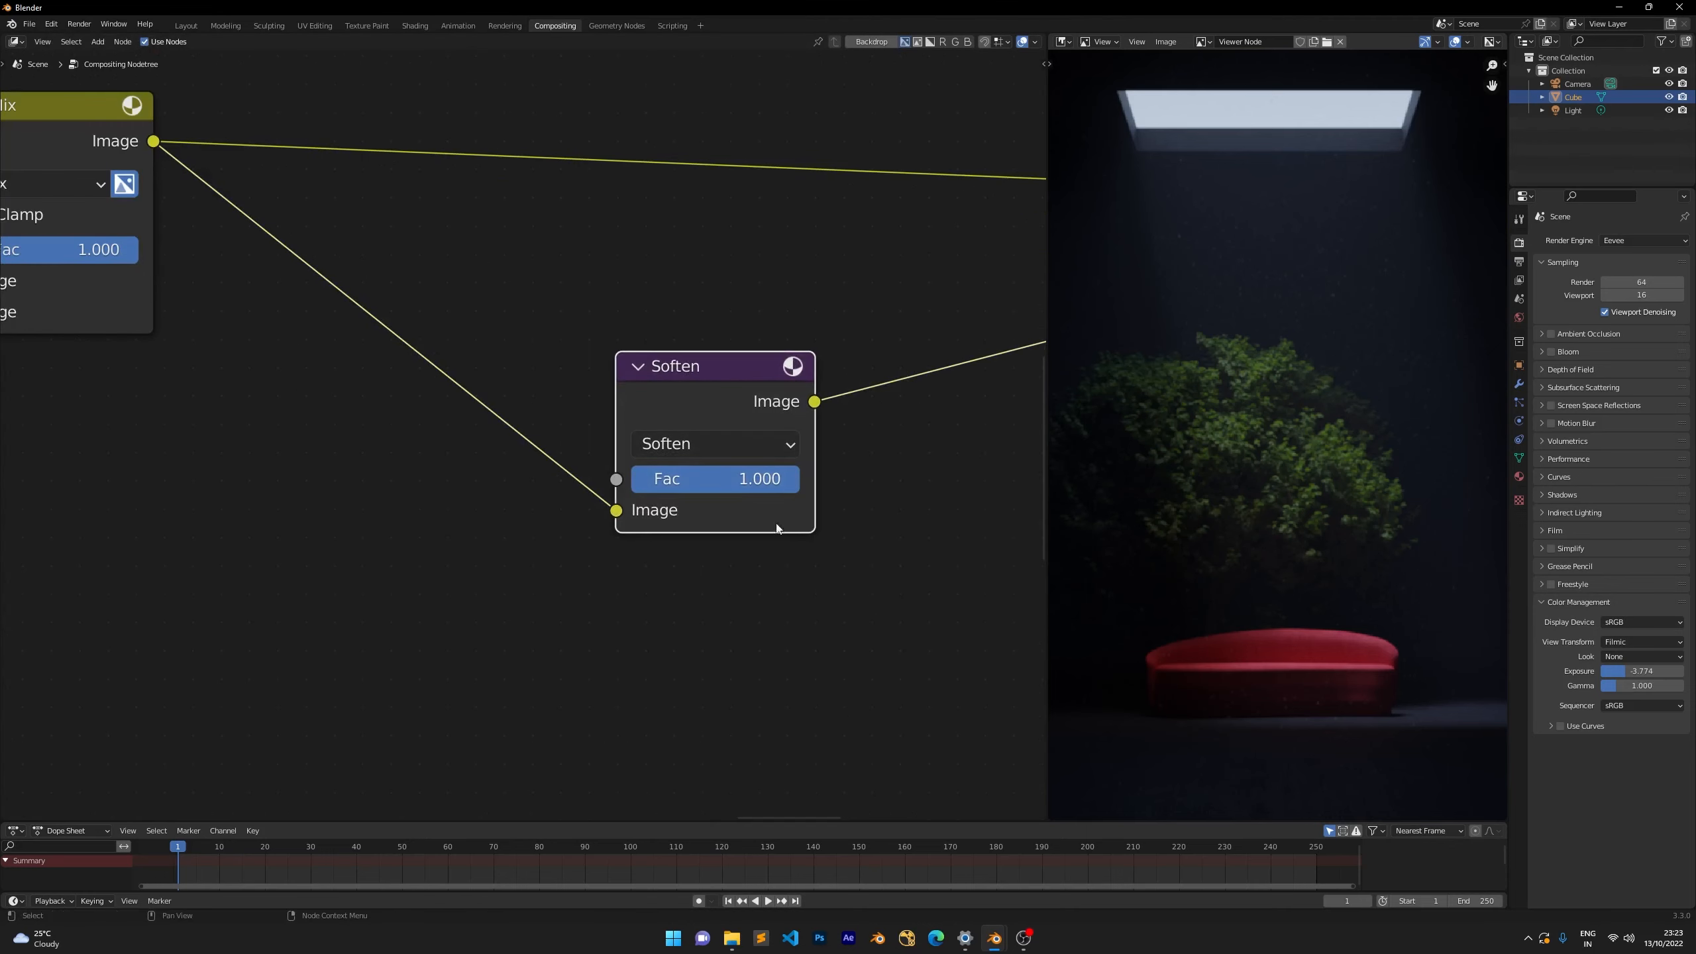
click(683, 441)
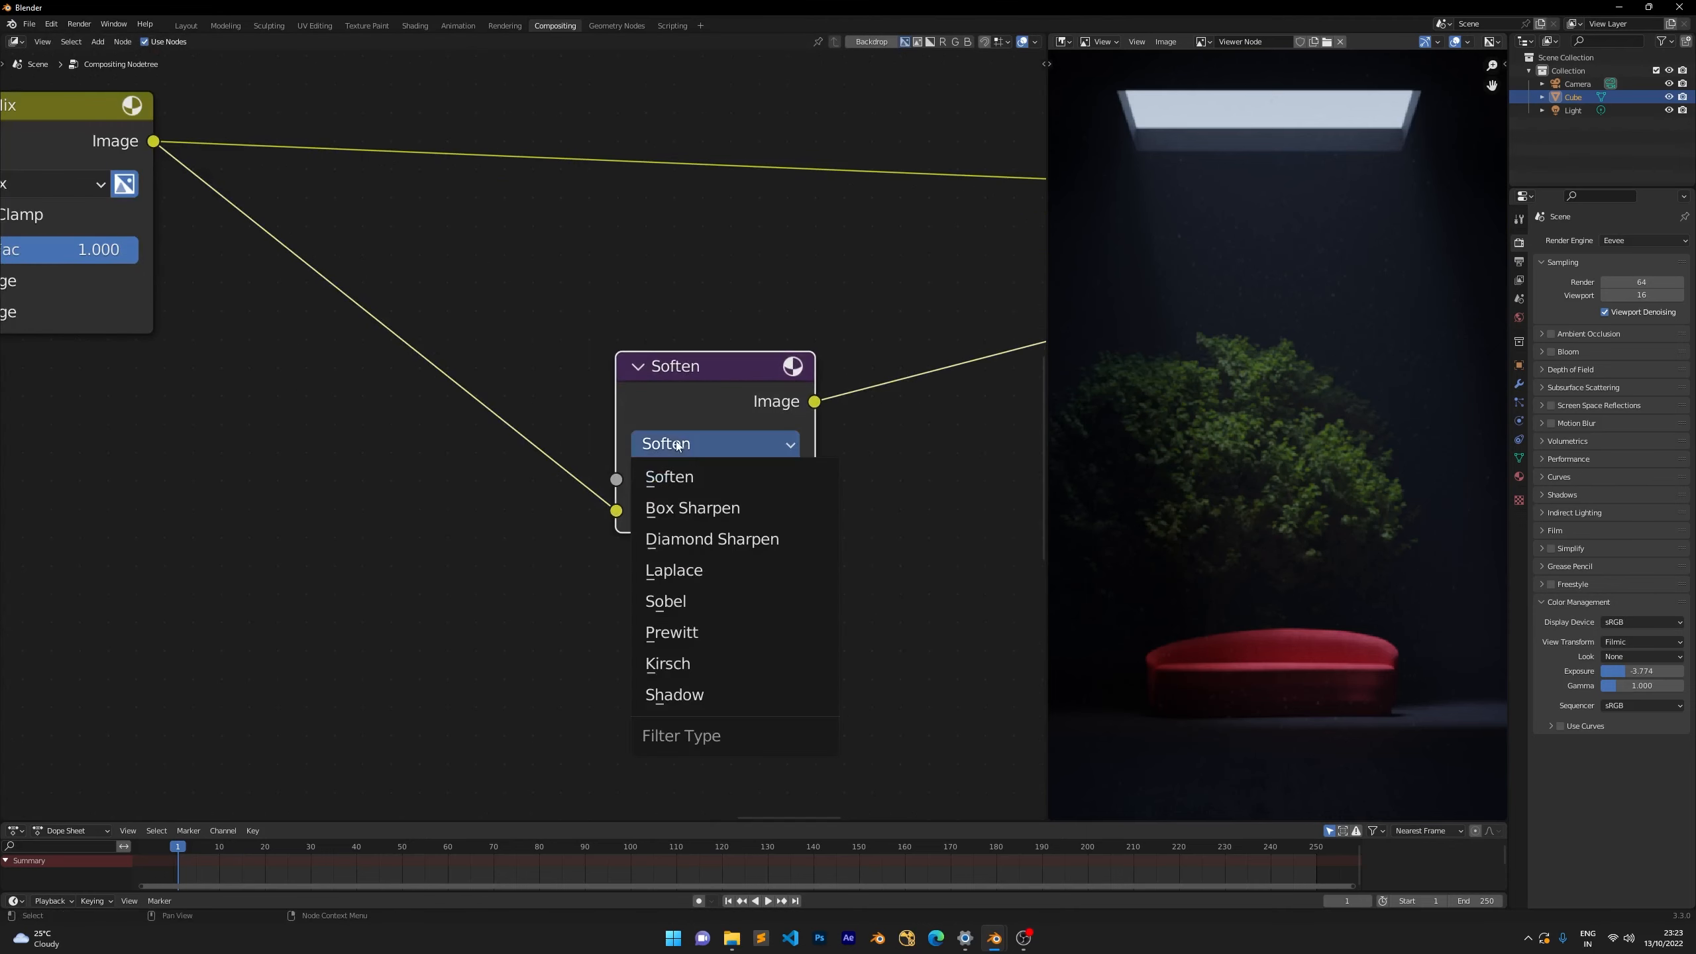
click(692, 599)
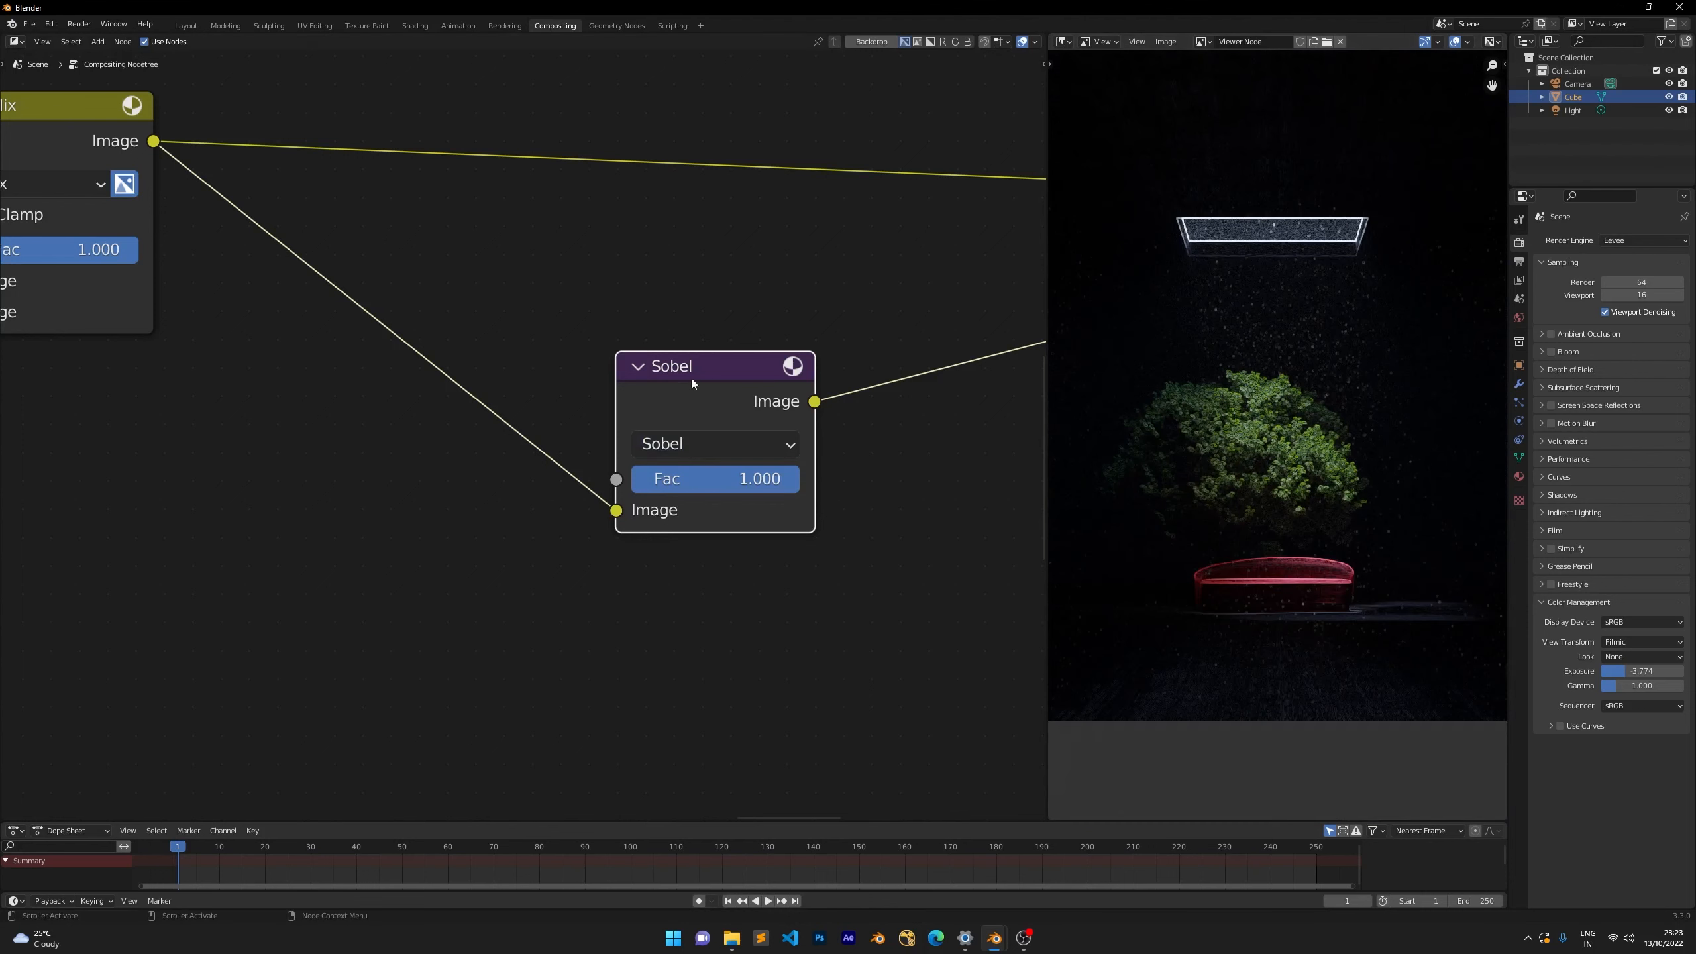
Change the Filter node's type to Box Sharpen and inspect the tree foliage up close in the viewer image.
click(676, 445)
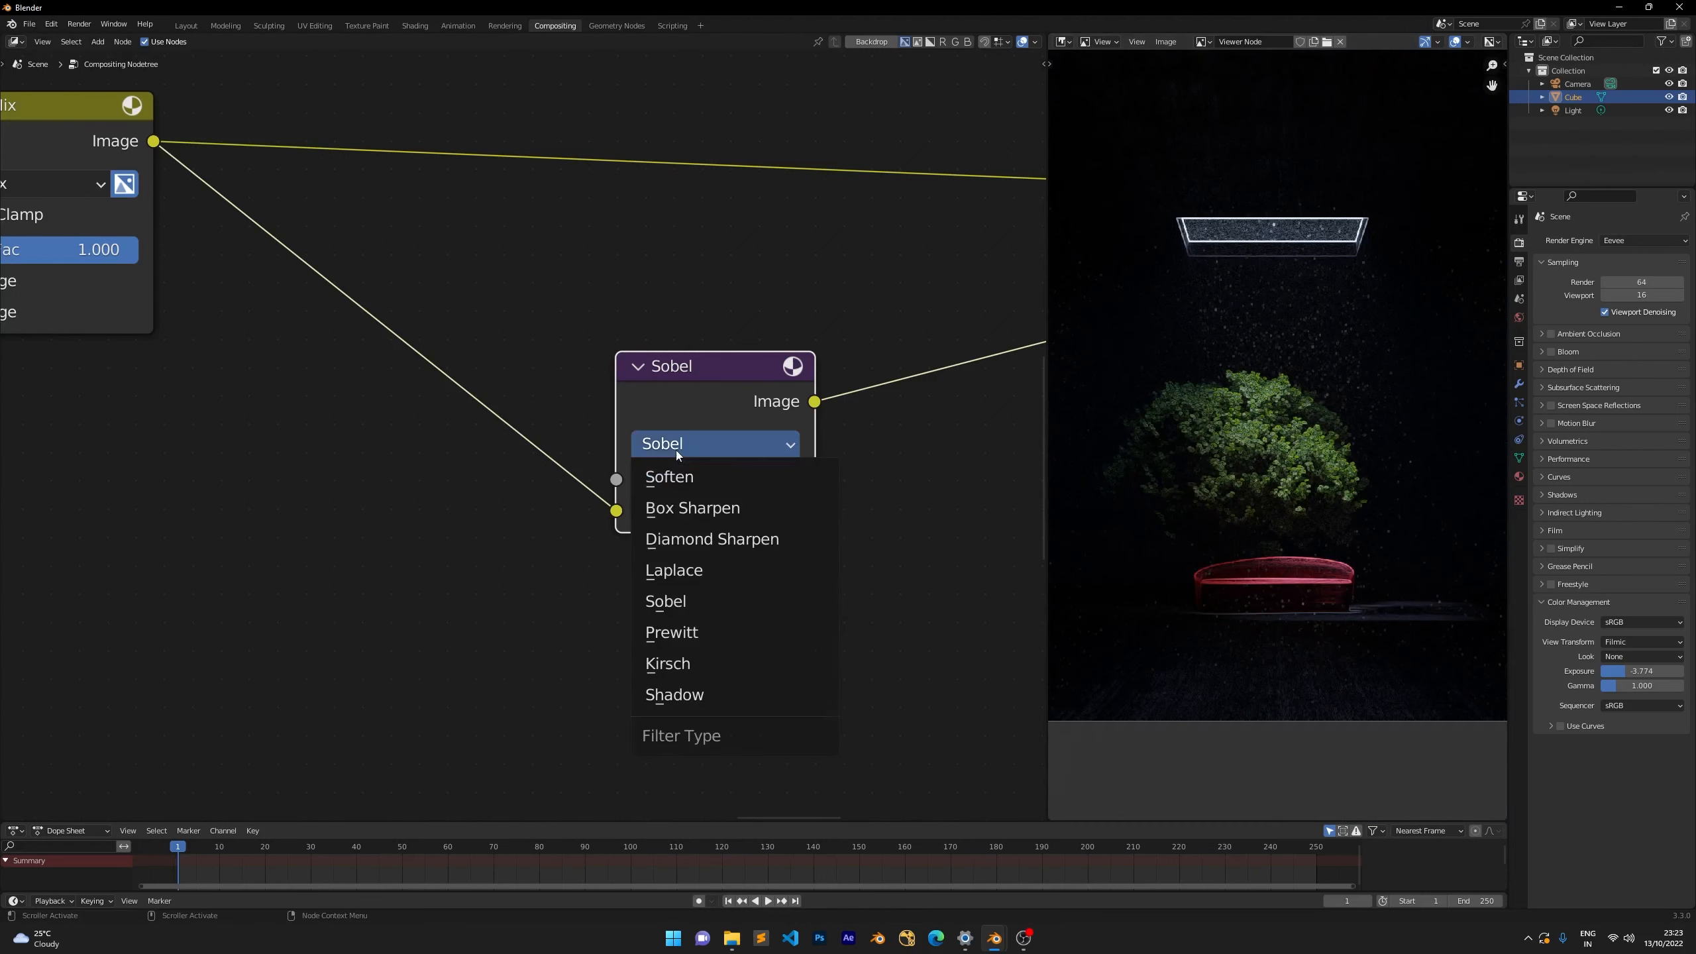
click(689, 505)
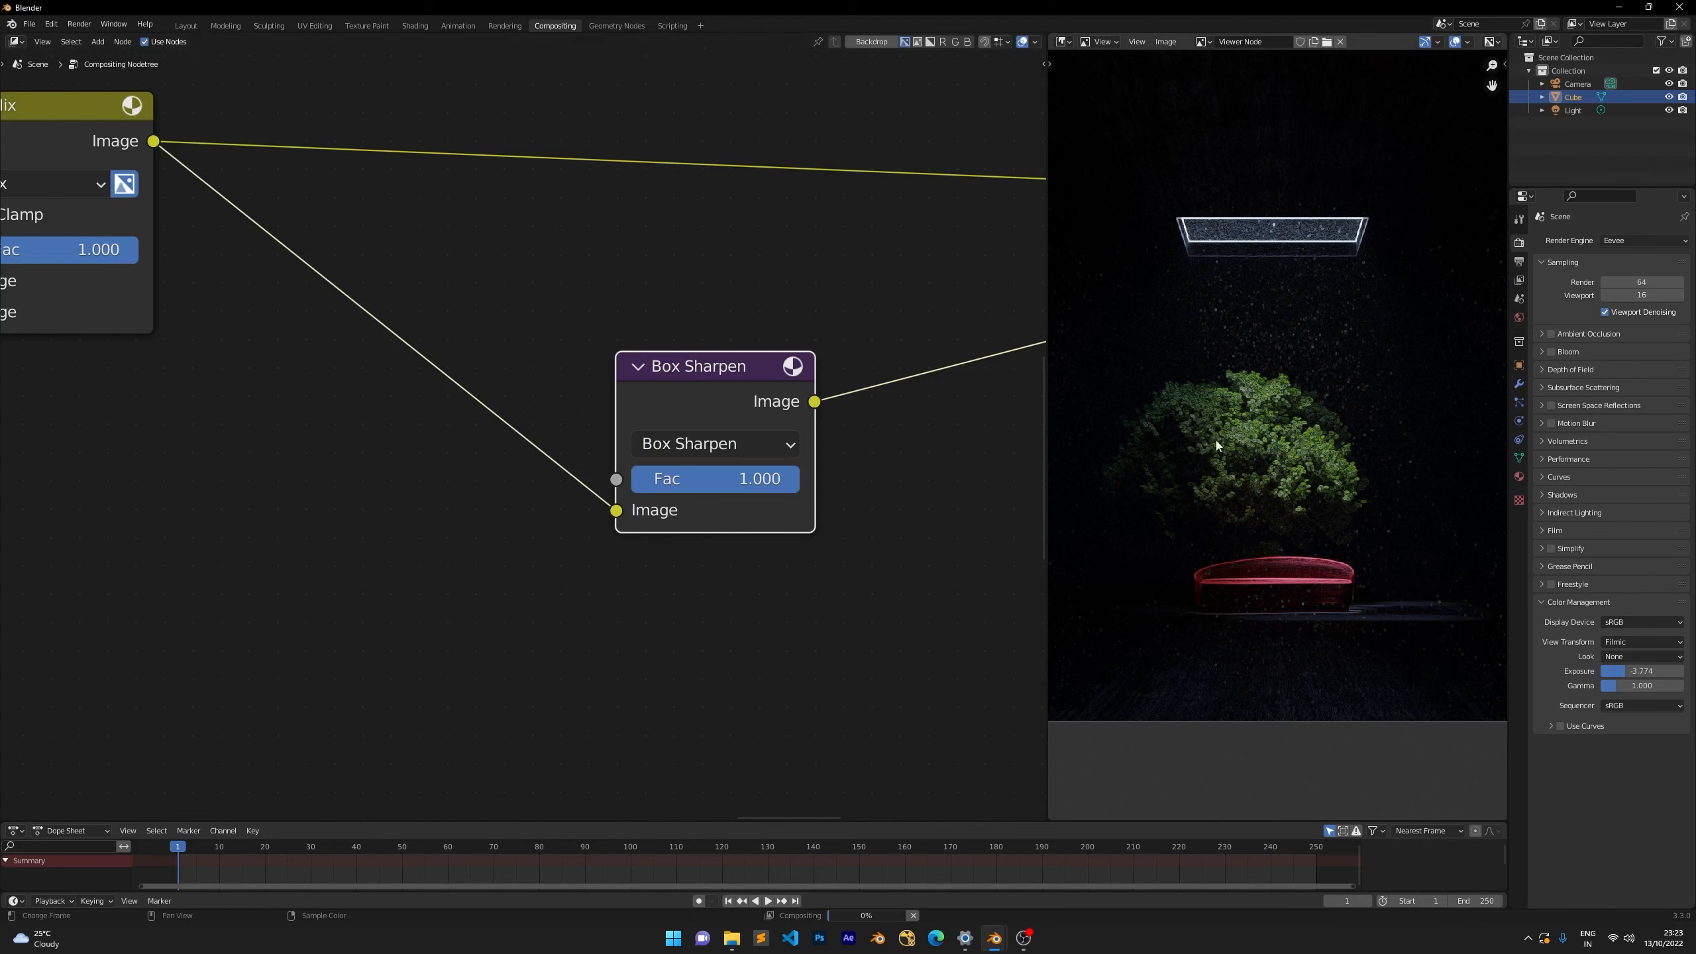
scroll(1216, 441, up, 8)
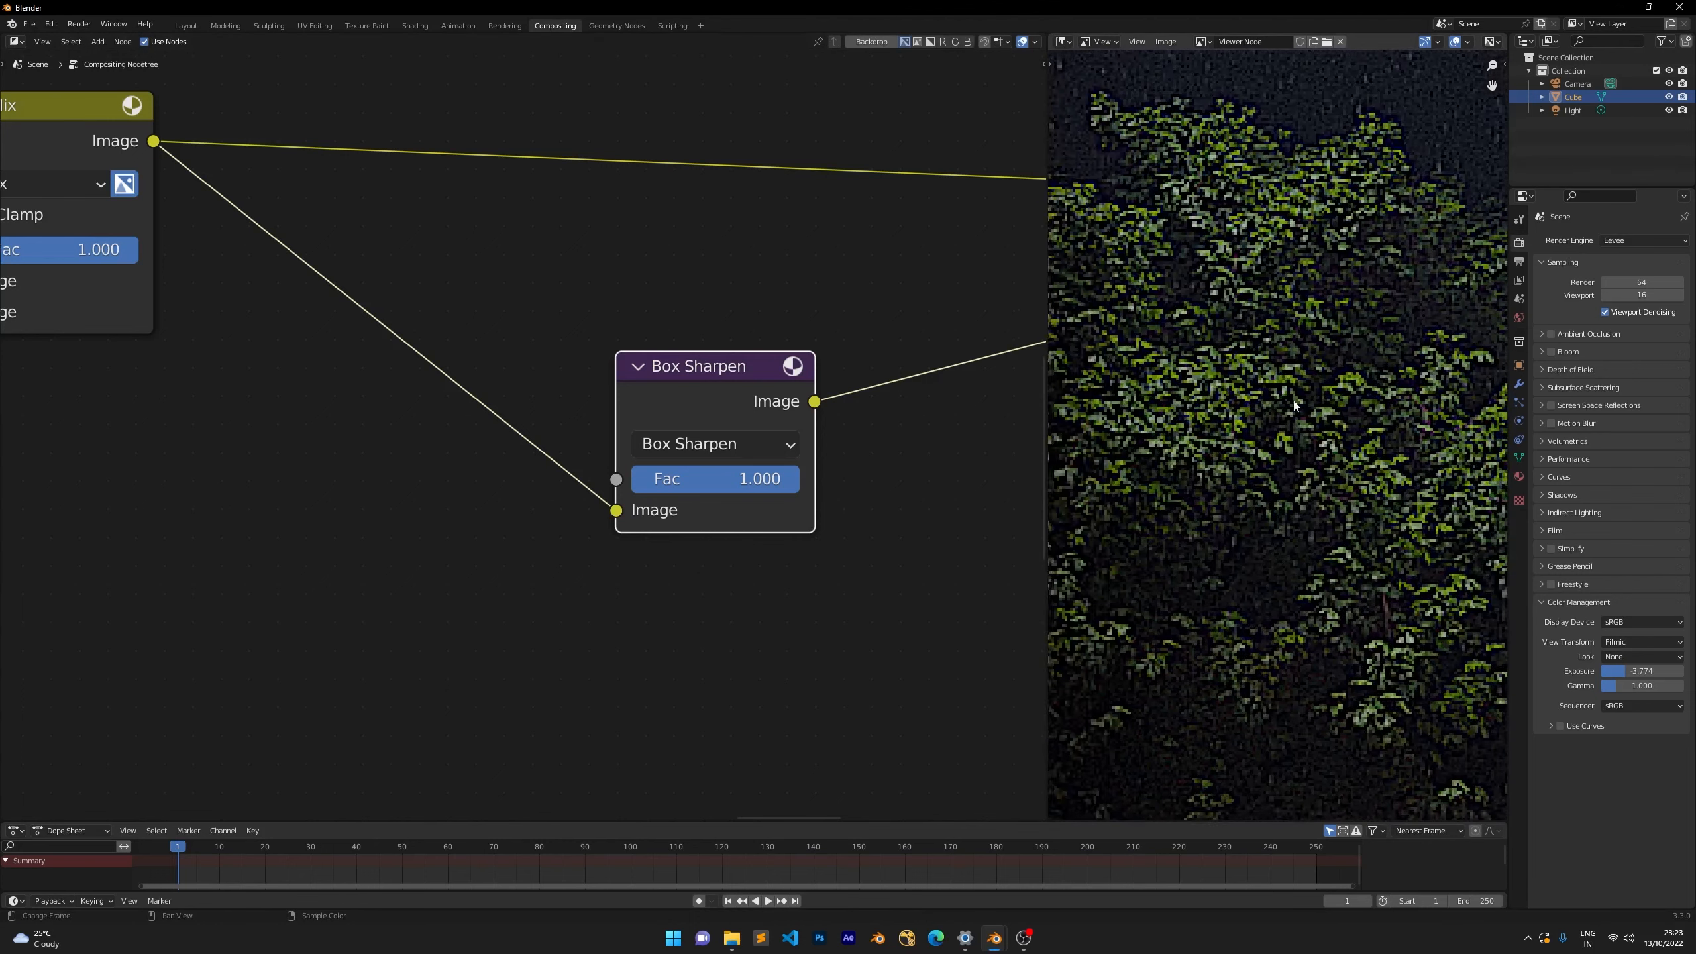
scroll(1293, 405, down, 4)
Set the Box Sharpen node's Fac to 0.1 and check the whole viewer image.
click(758, 480)
text(0.)
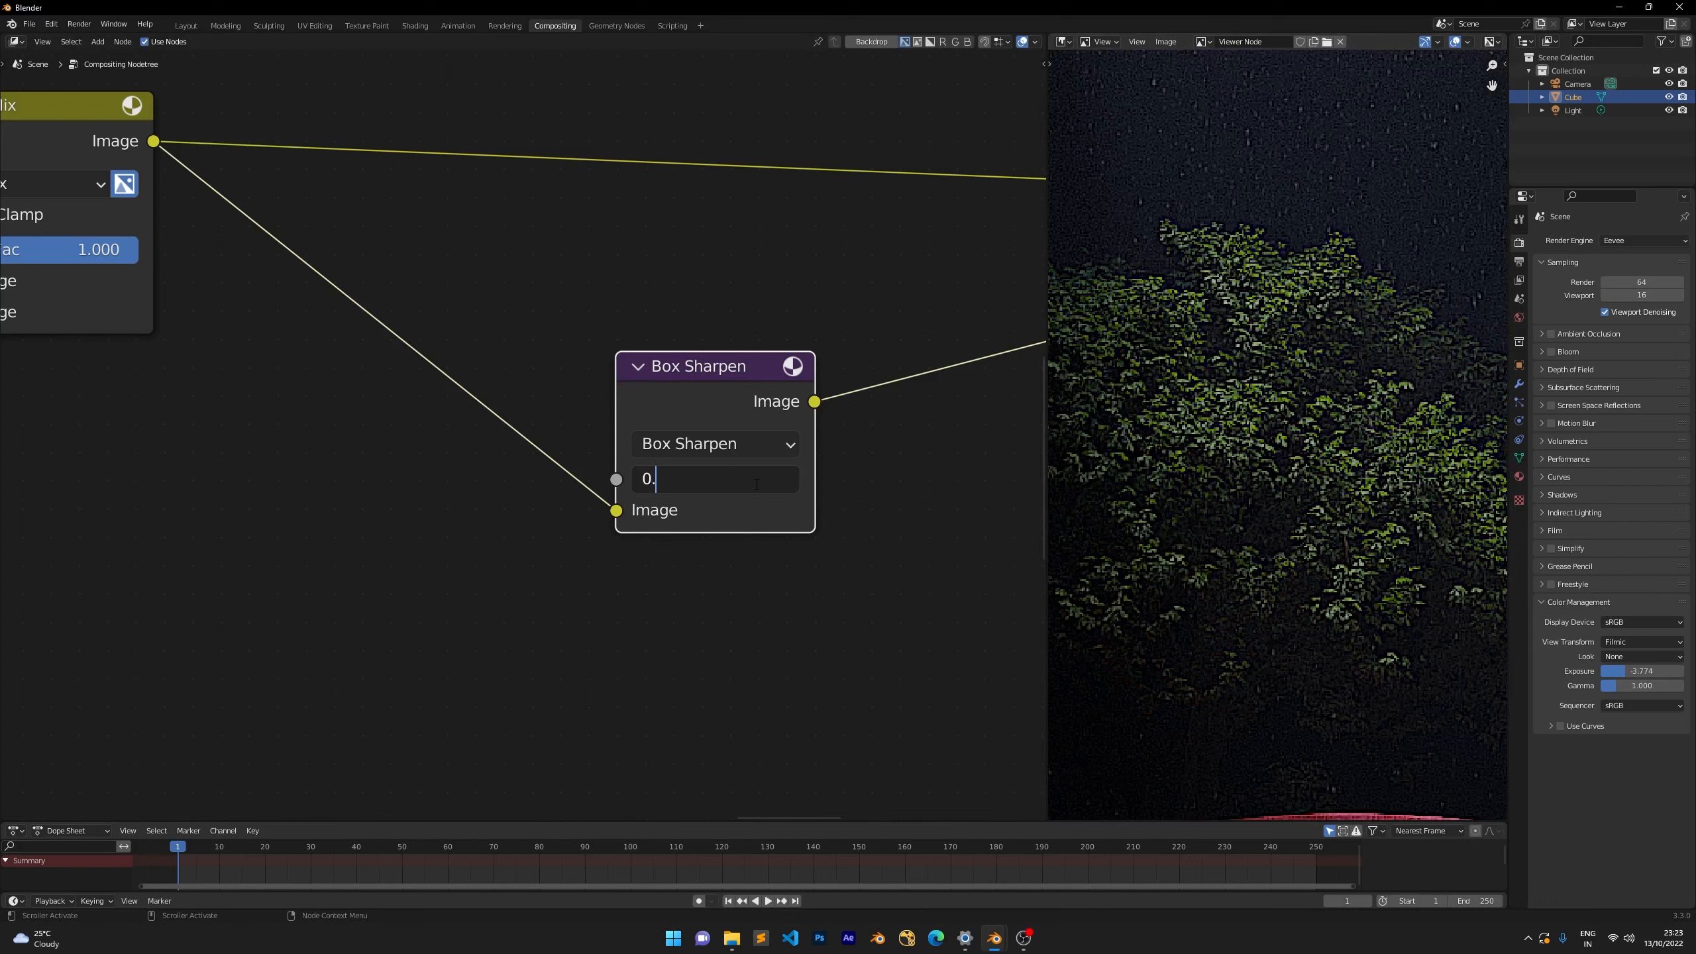
text(1)
key(Return)
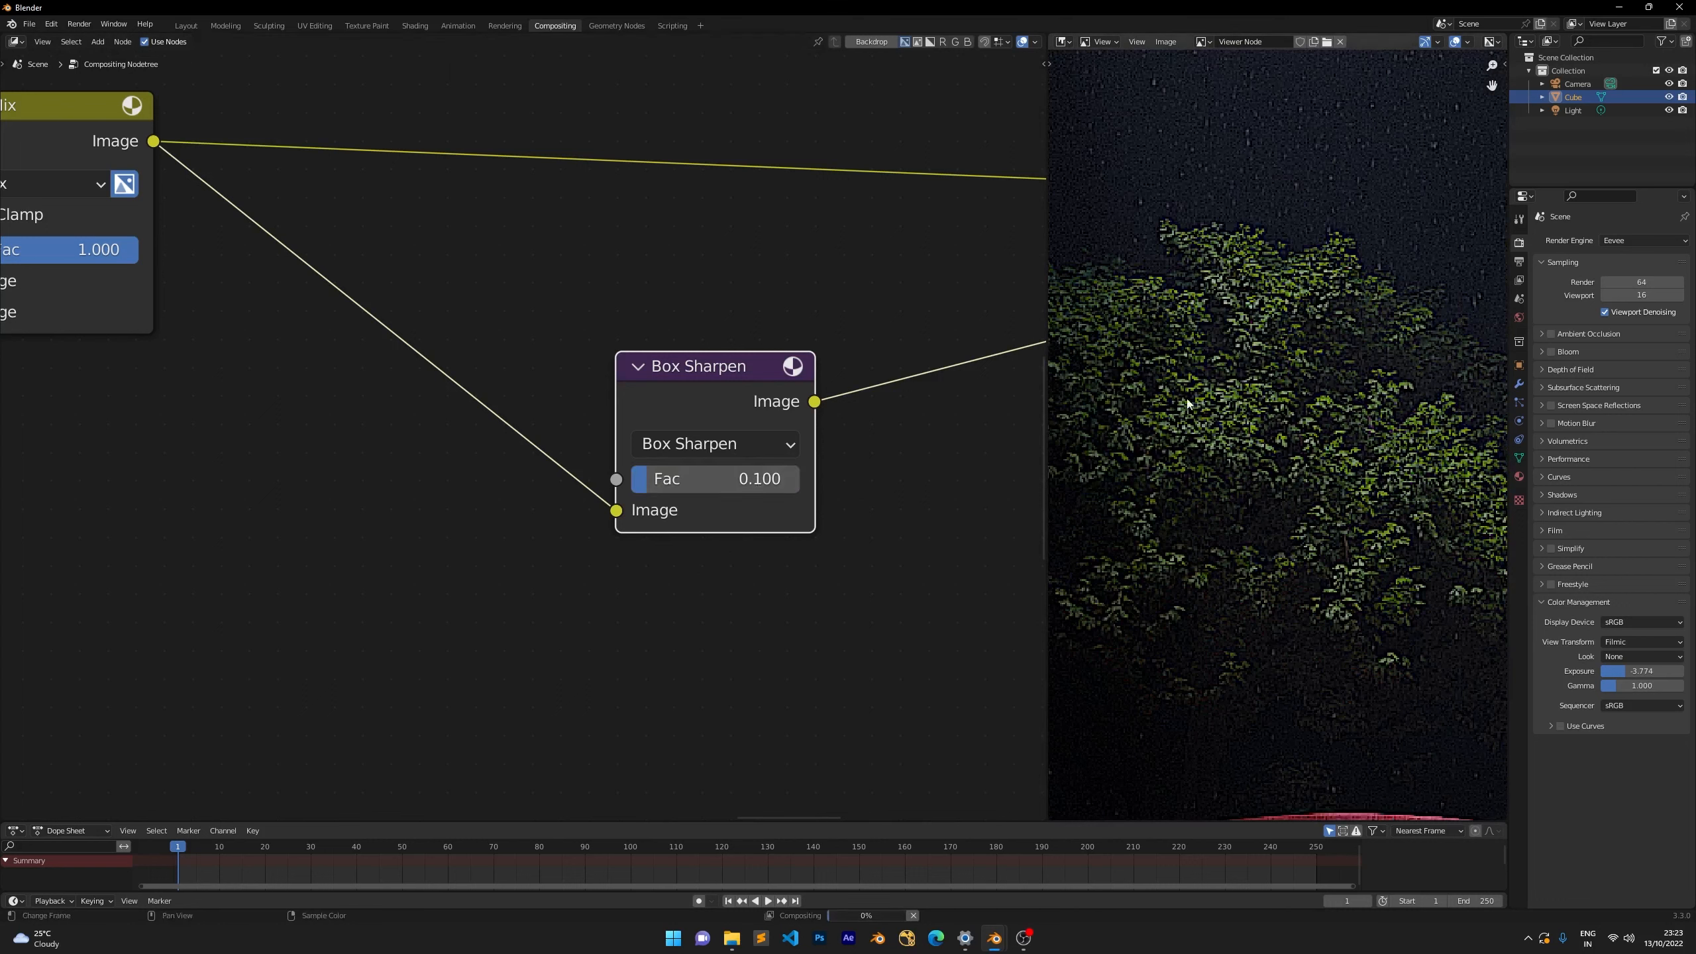
scroll(1202, 377, down, 5)
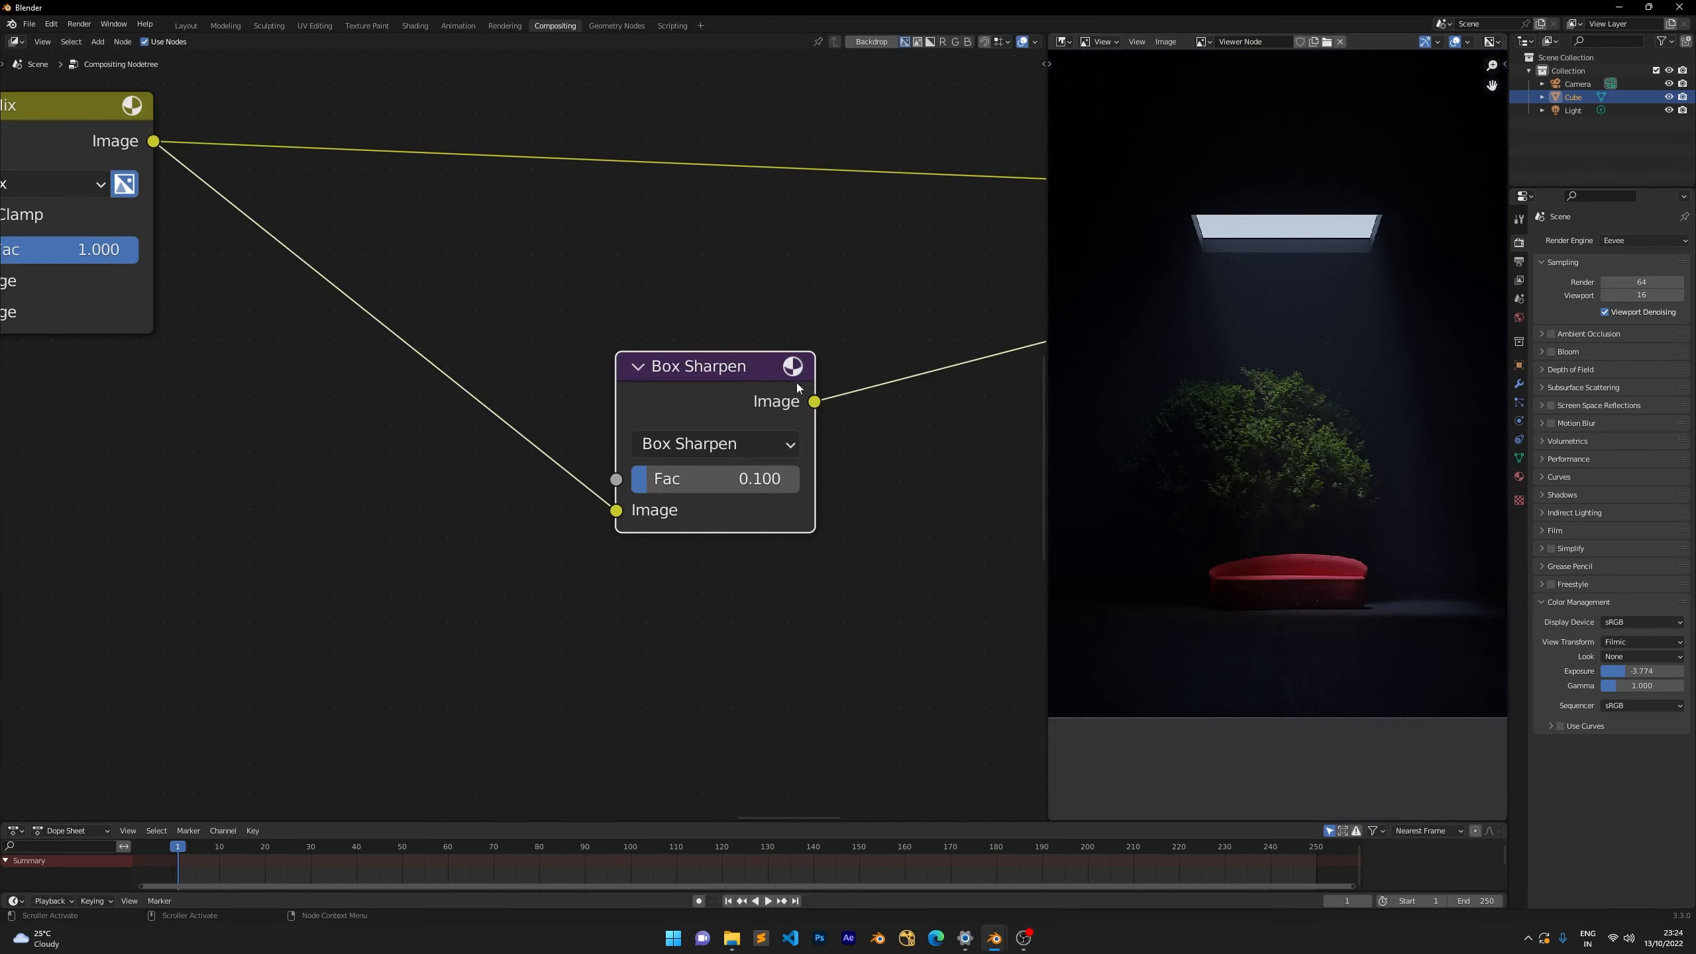
Examine the skylight's left and right edges up close in the viewer image for sharpening artifacts.
drag(725, 399, 557, 378)
scroll(1268, 276, up, 3)
scroll(1170, 340, up, 6)
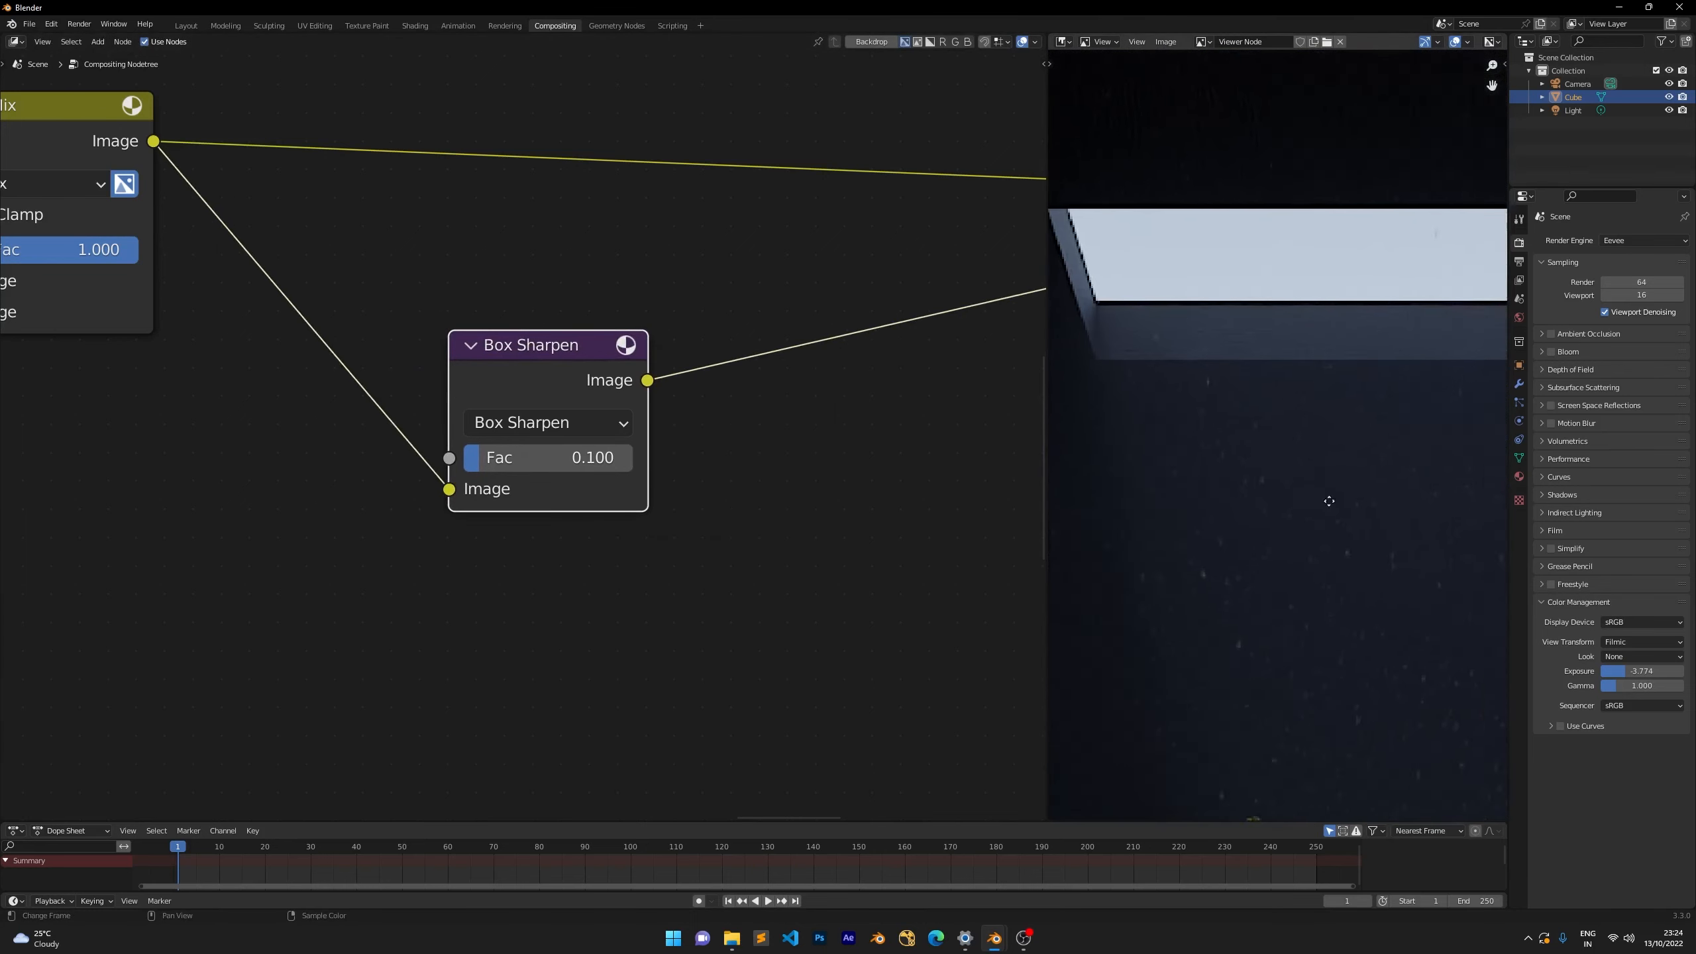
middle_drag(1193, 395, 1293, 423)
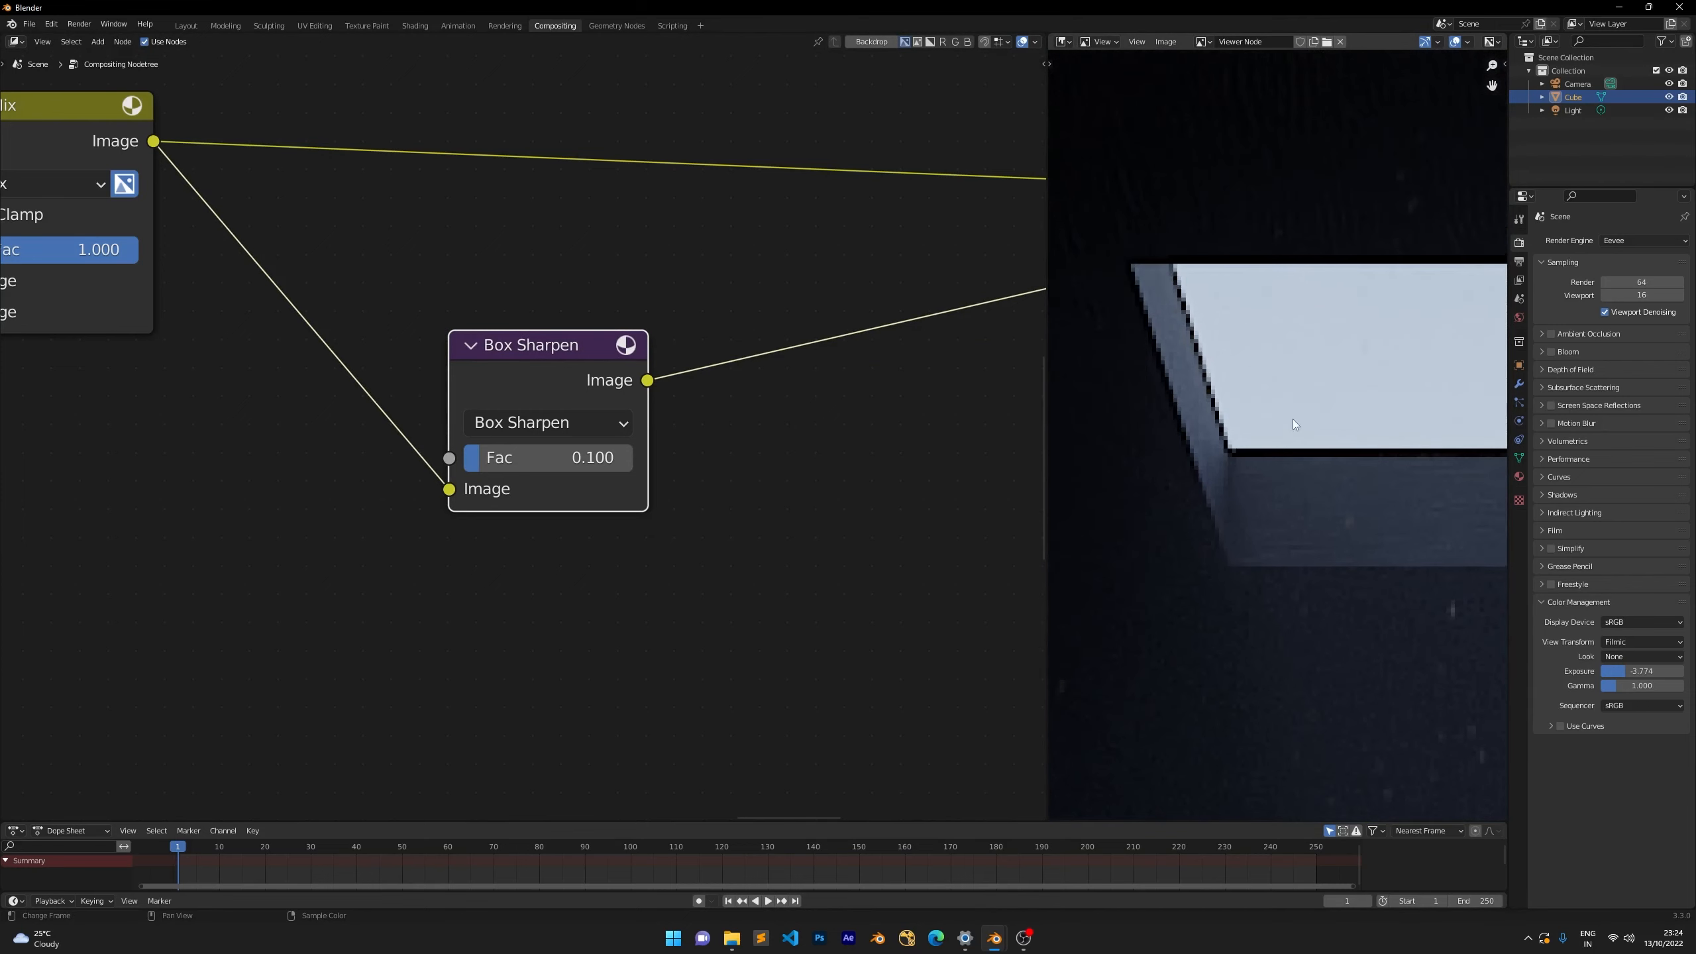
scroll(1222, 419, down, 2)
middle_drag(1437, 397, 1214, 419)
scroll(1312, 400, up, 1)
scroll(1358, 327, up, 1)
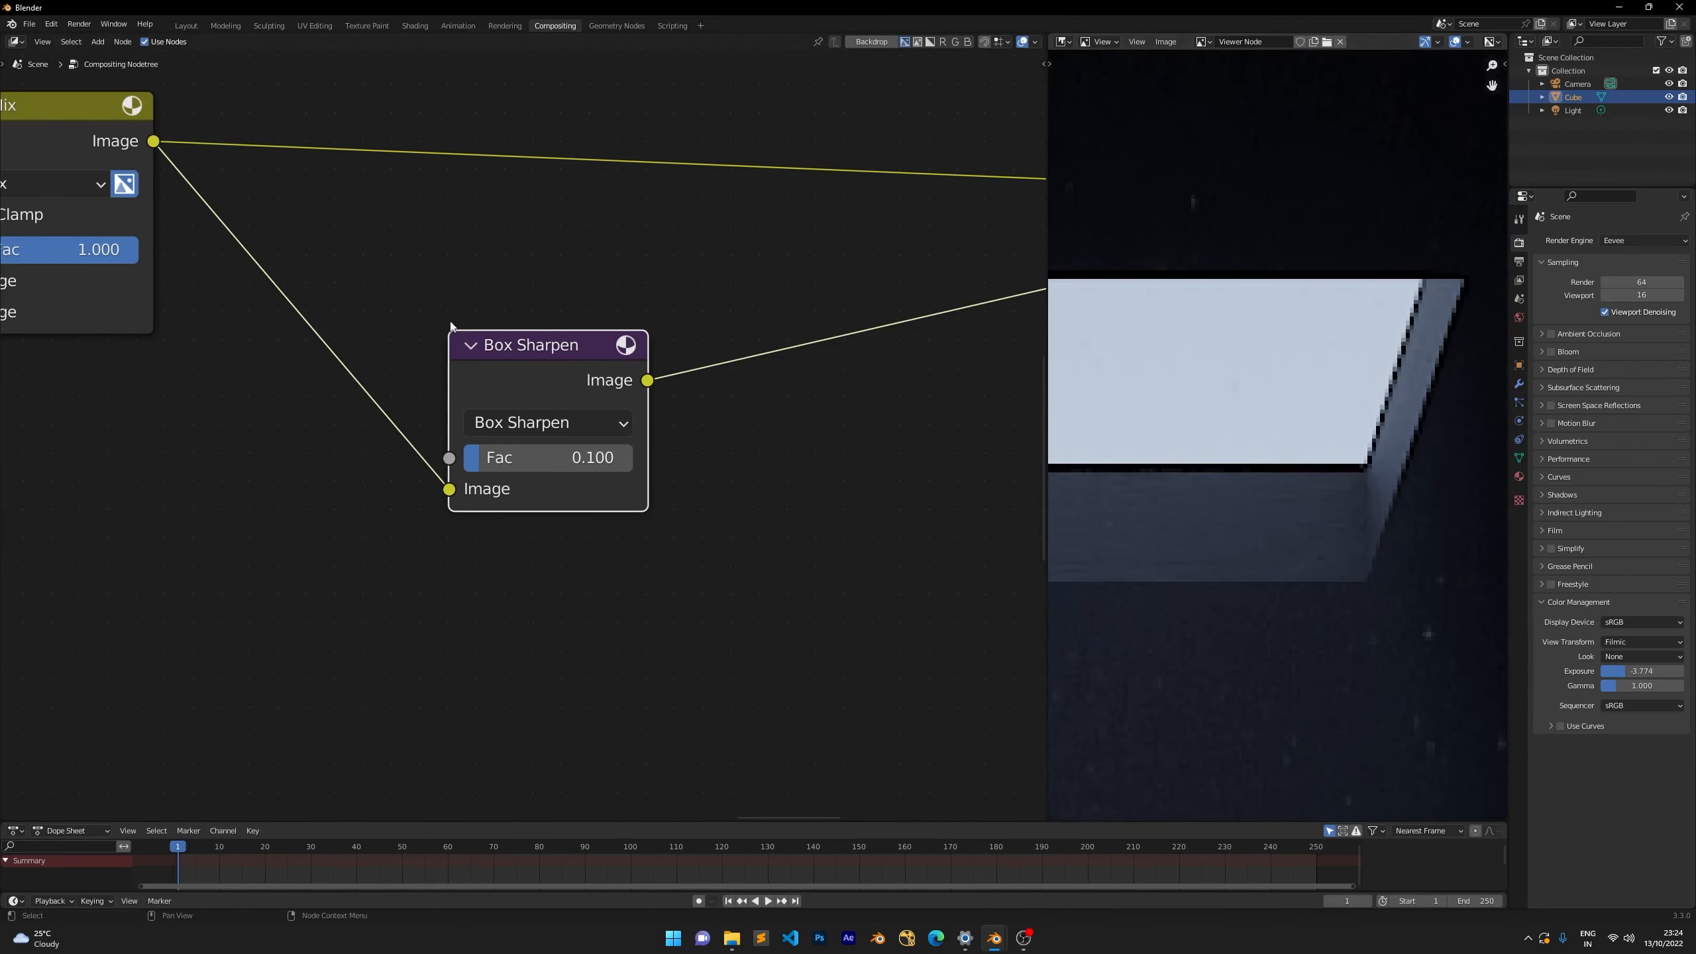
Mute and unmute the Box Sharpen node to compare the skylight edges with and without sharpening.
drag(530, 360, 610, 353)
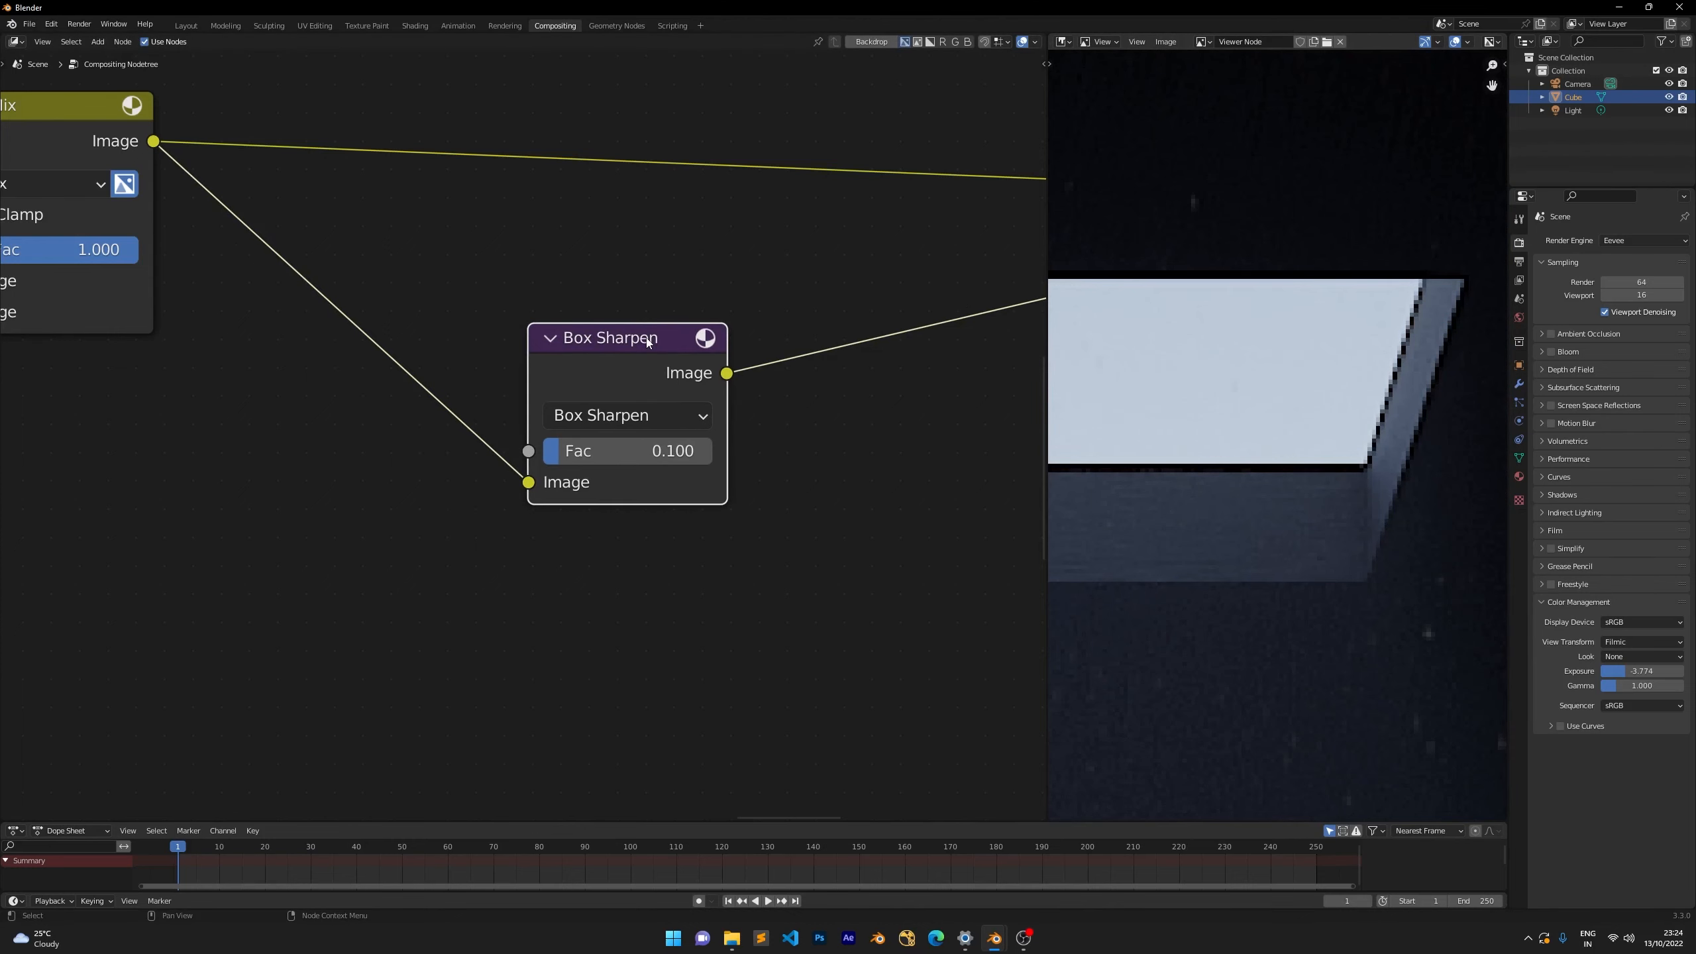
key(m)
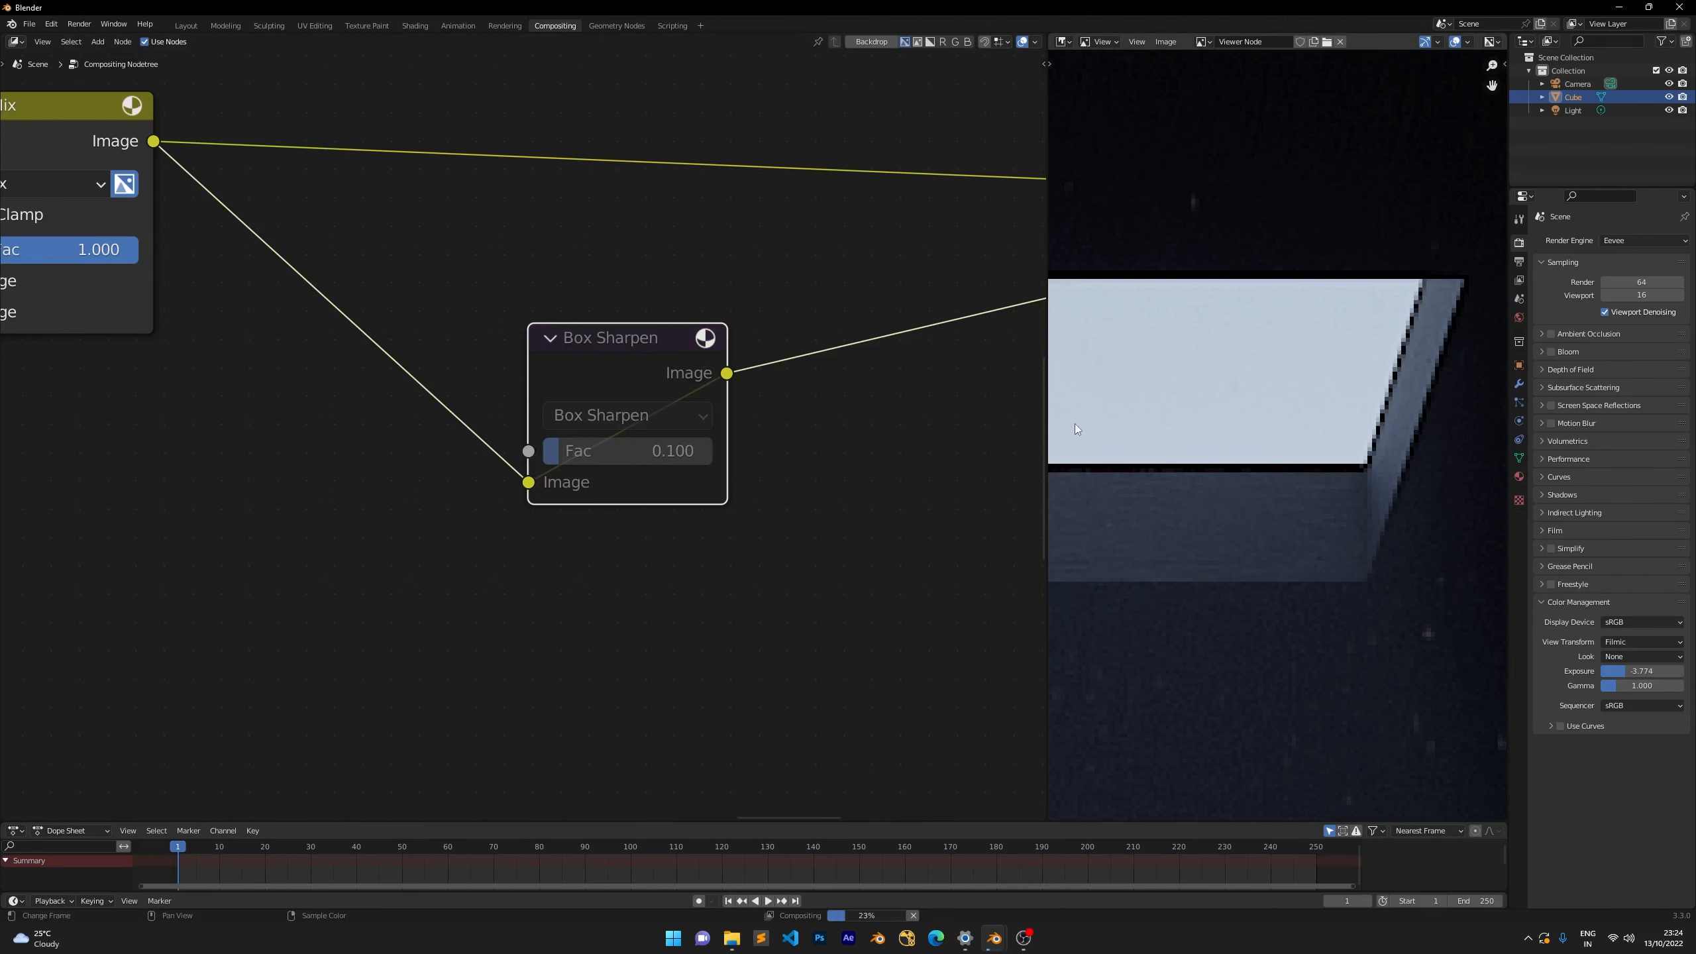
key(m)
Move the Box Sharpen node right to leave room after the final Mix node, and check the full viewer image.
drag(641, 338, 823, 311)
scroll(527, 300, down, 6)
drag(688, 363, 849, 357)
scroll(1181, 356, down, 8)
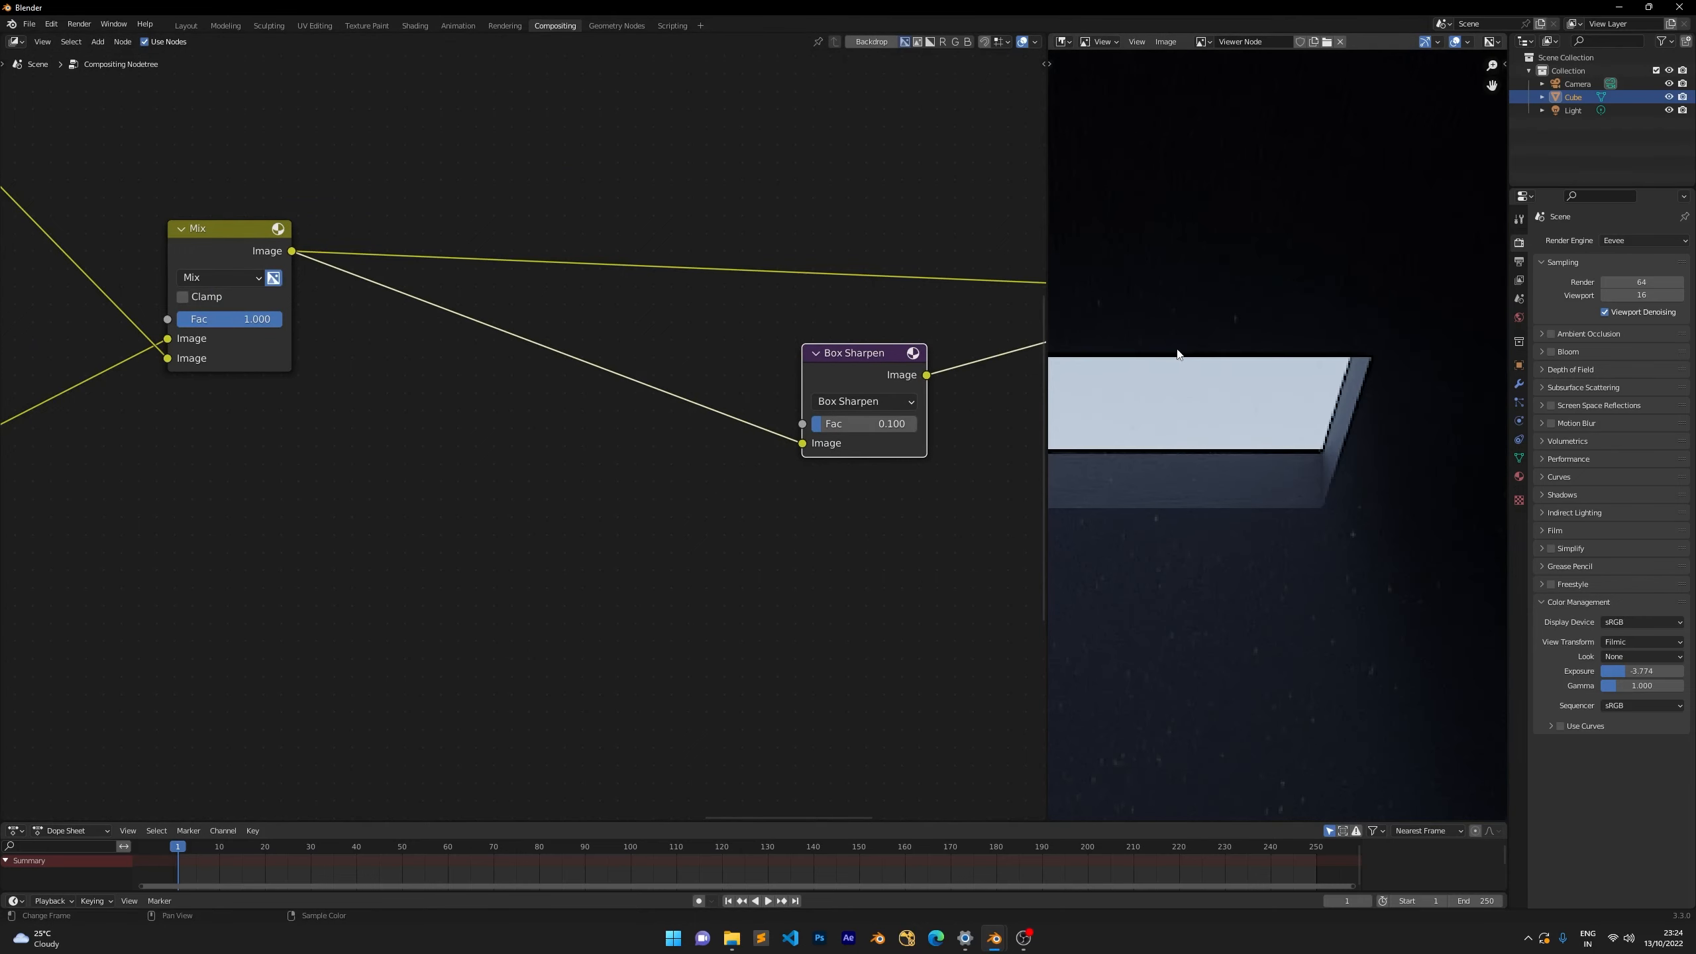
scroll(1227, 409, up, 5)
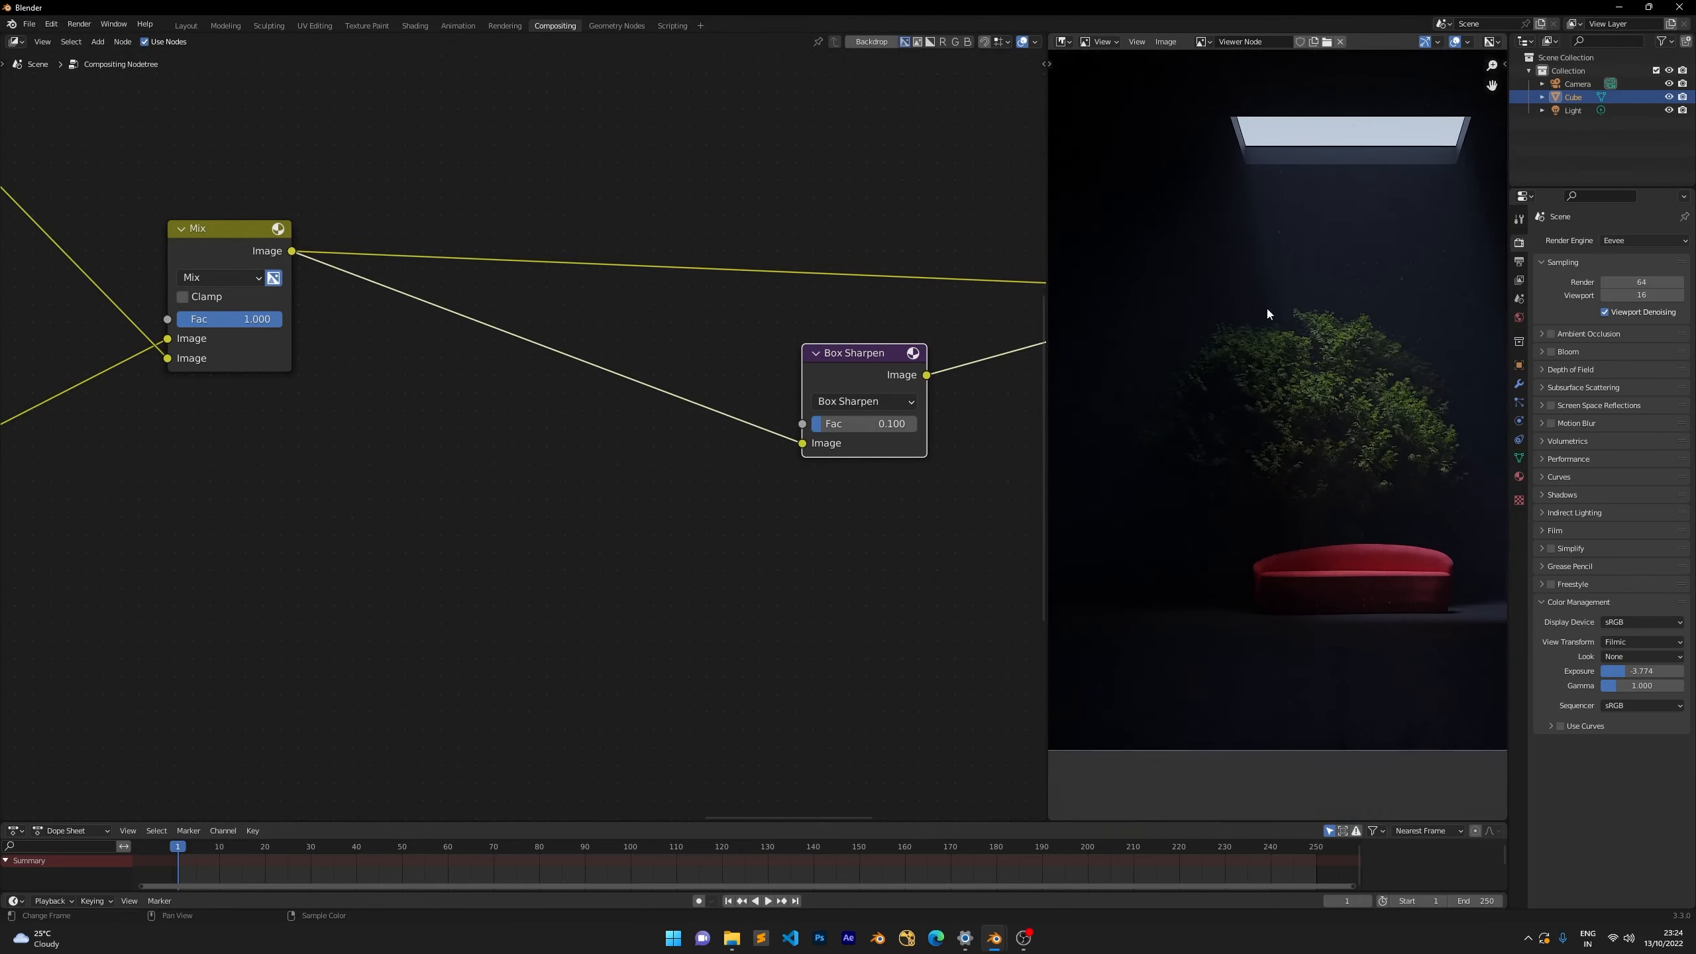
scroll(1163, 329, up, 2)
scroll(1192, 339, down, 4)
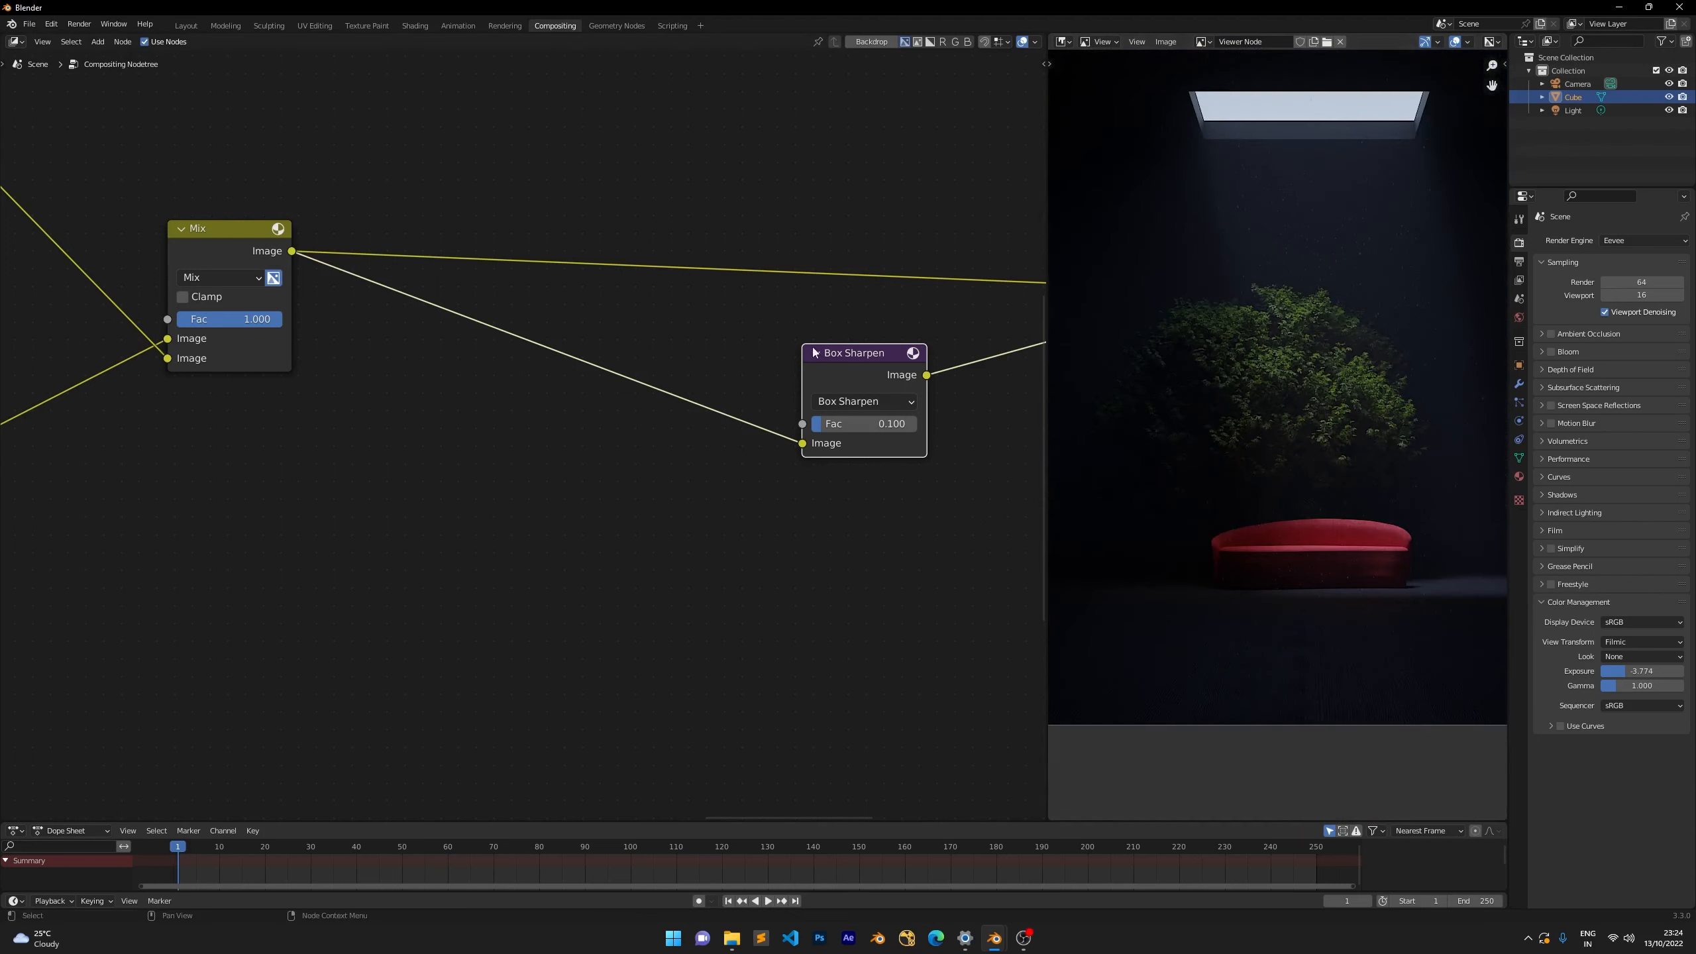
Branch a Cryptomatte node off the final Mix node's image output and place it below, before the Box Sharpen node.
click(328, 358)
drag(292, 251, 496, 515)
text(cry)
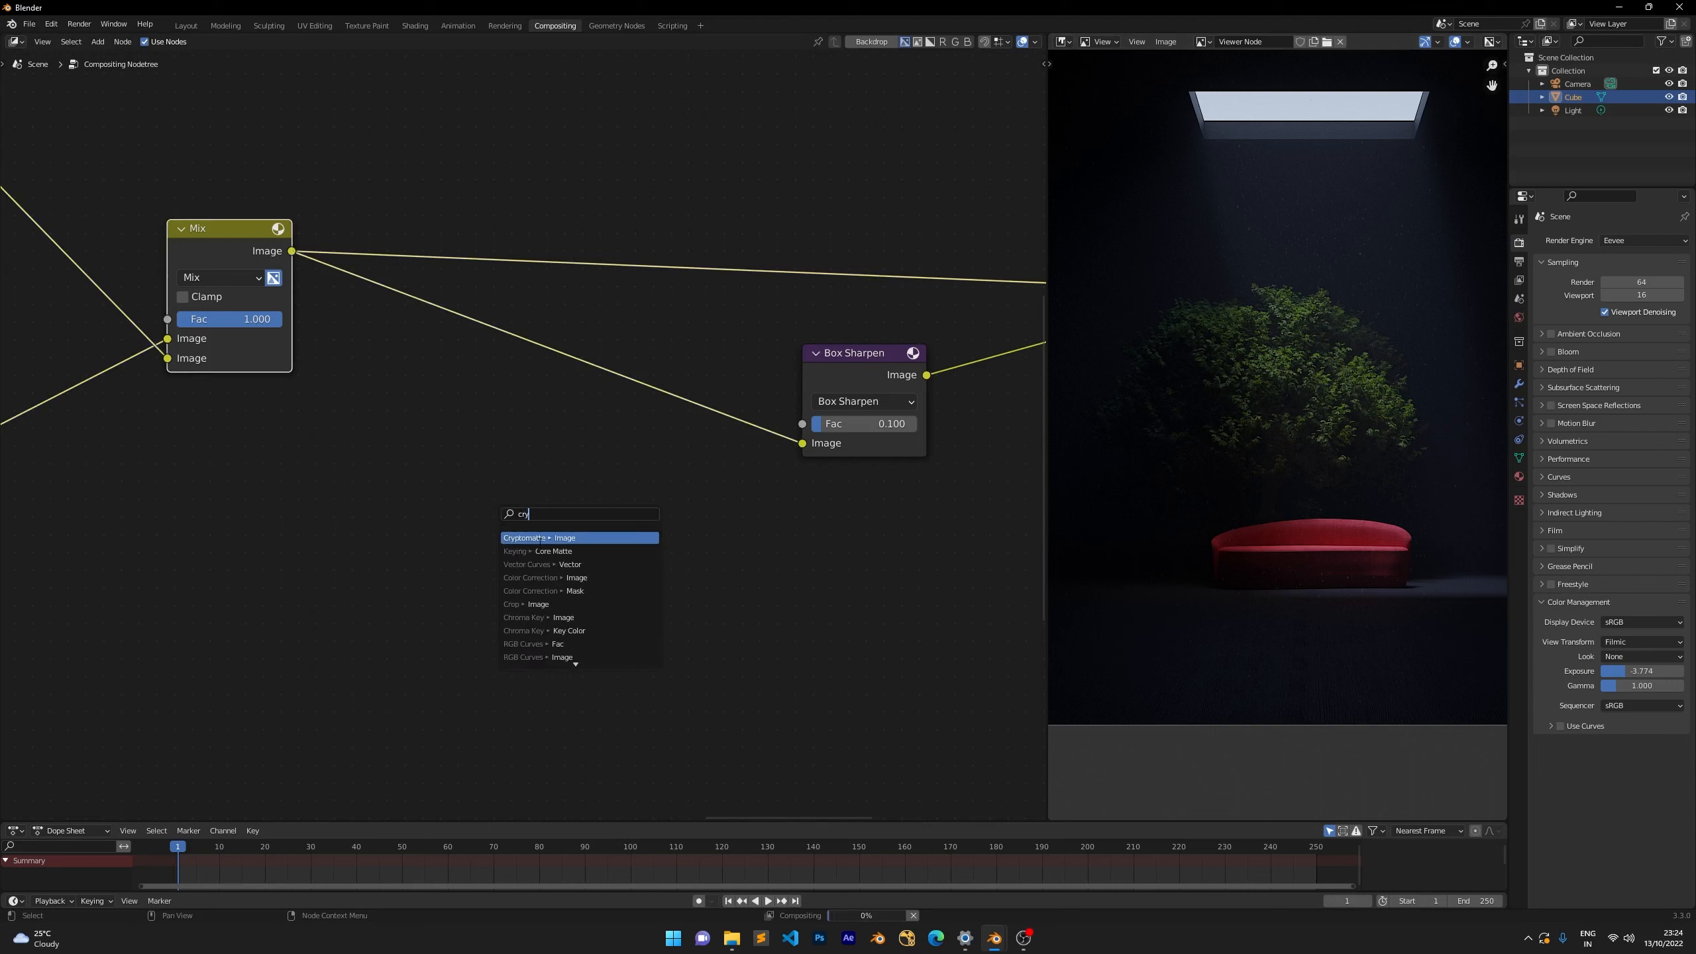
click(539, 538)
click(594, 533)
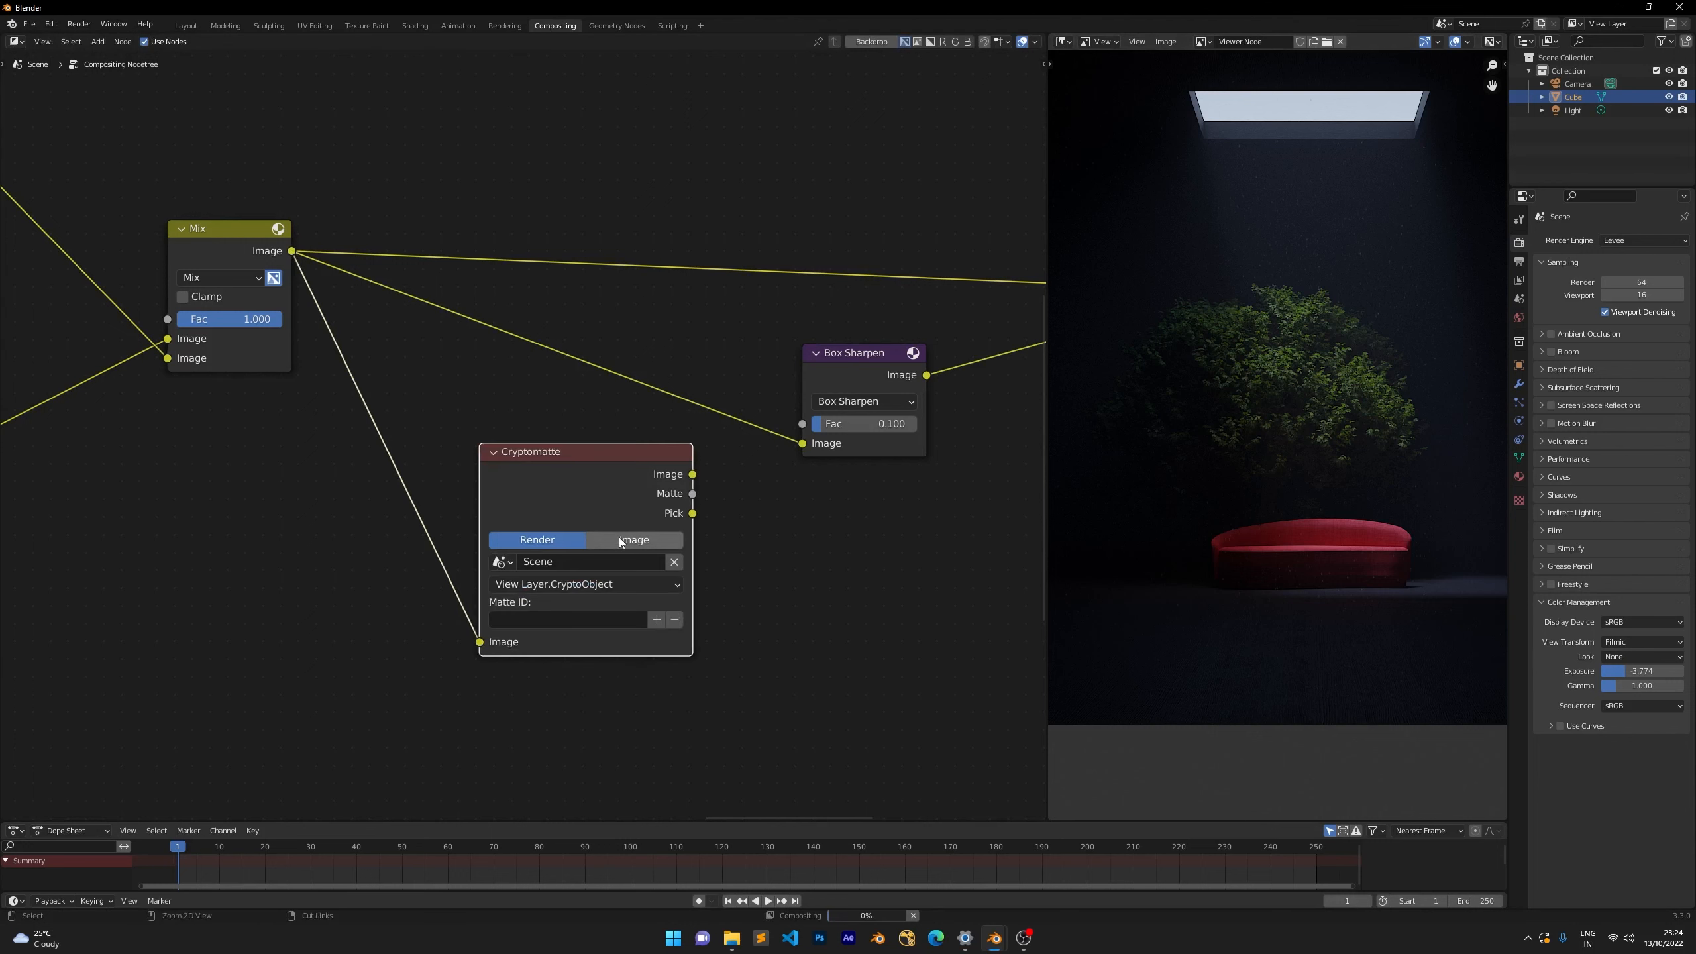
Set the Cryptomatte node's source to Image and preview its Pick output in the Viewer.
click(618, 538)
ctrl+shift+click(599, 479)
ctrl+shift+click(599, 478)
ctrl+shift+click(598, 478)
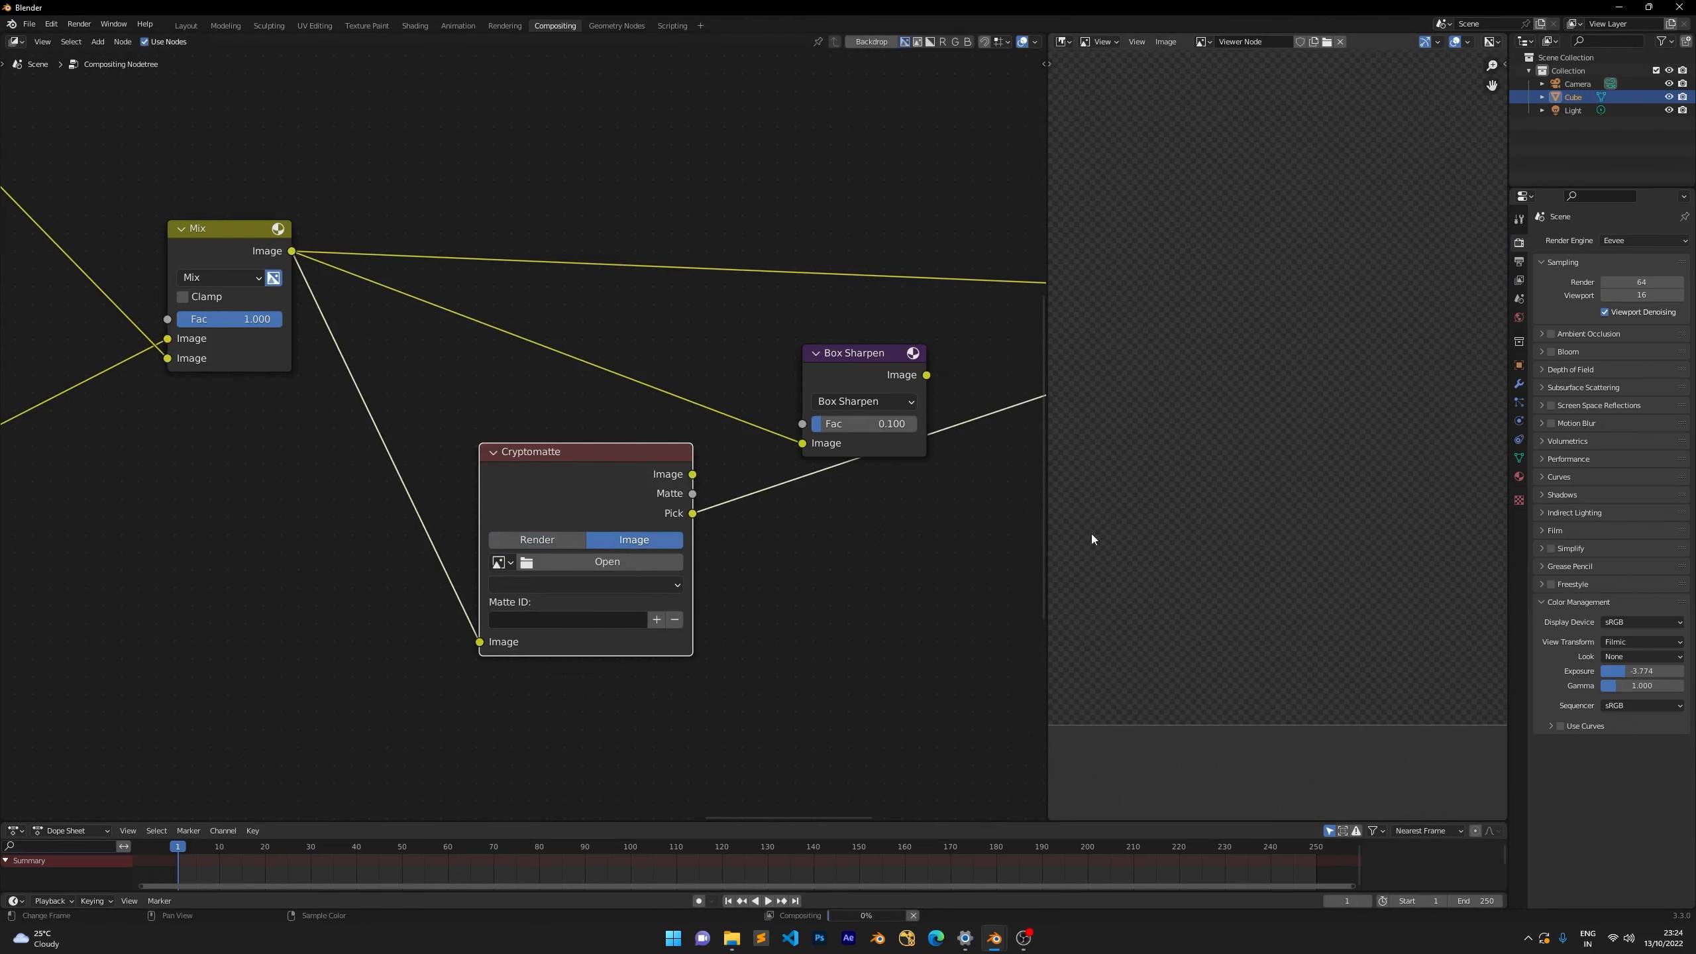
Load ALONE_V7.exr into the Cryptomatte node and shift the node left, away from the Box Sharpen node.
scroll(552, 497, up, 1)
click(497, 585)
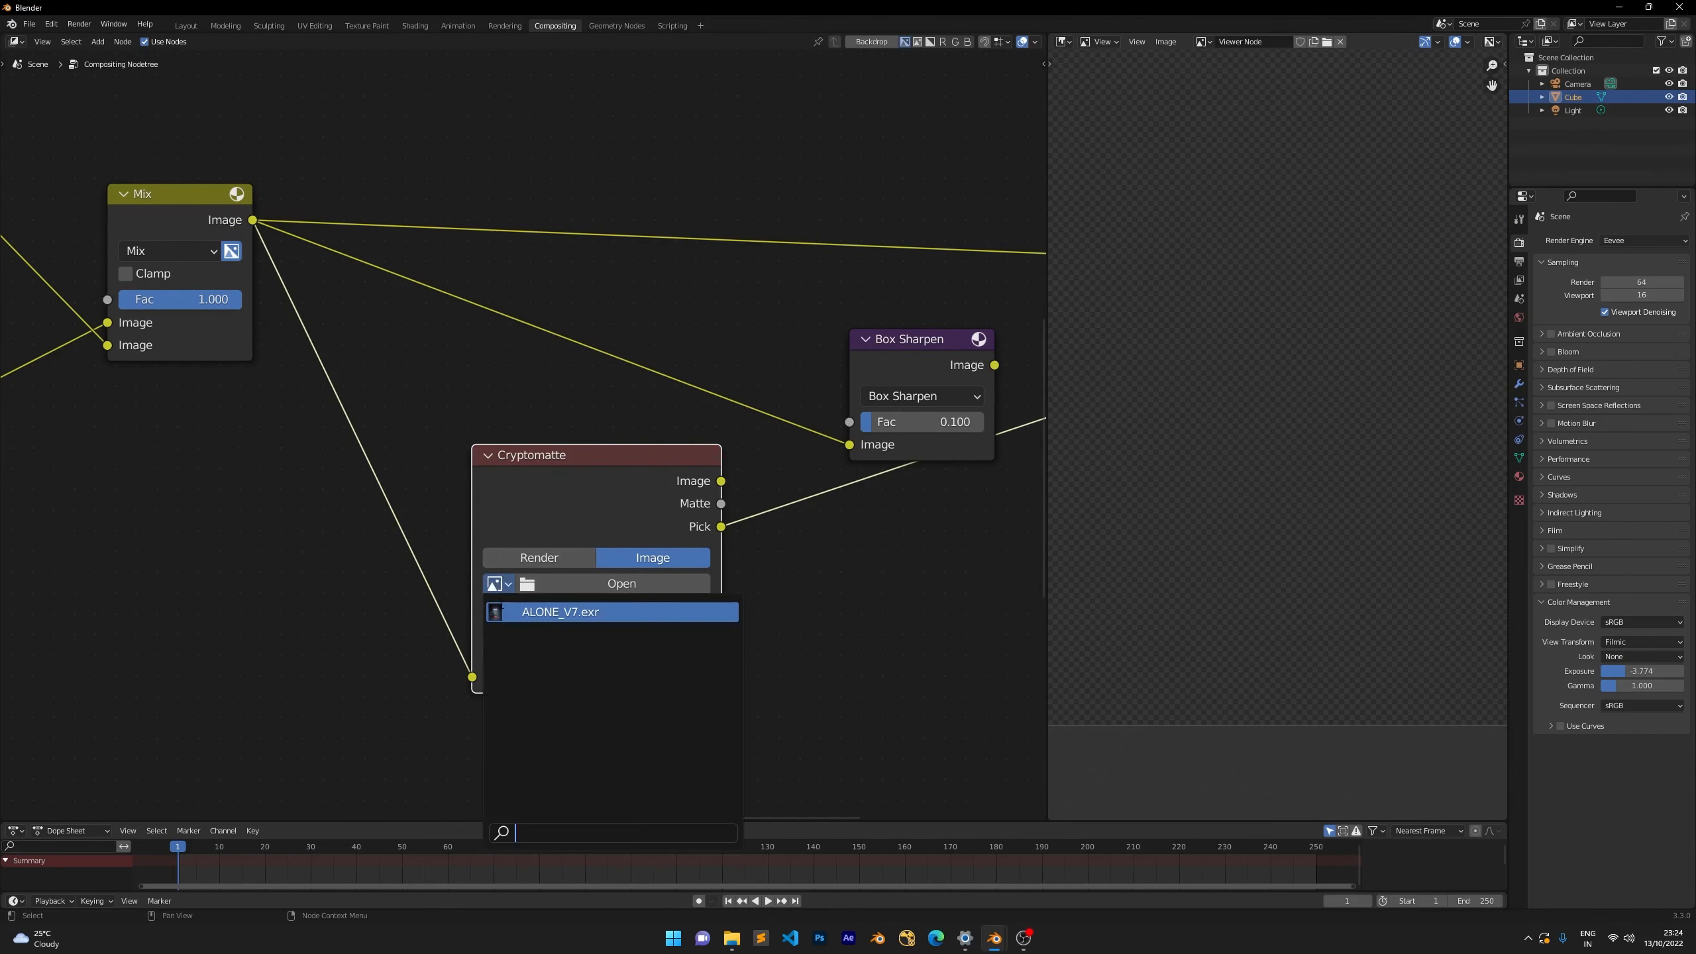
click(541, 610)
drag(597, 480, 495, 472)
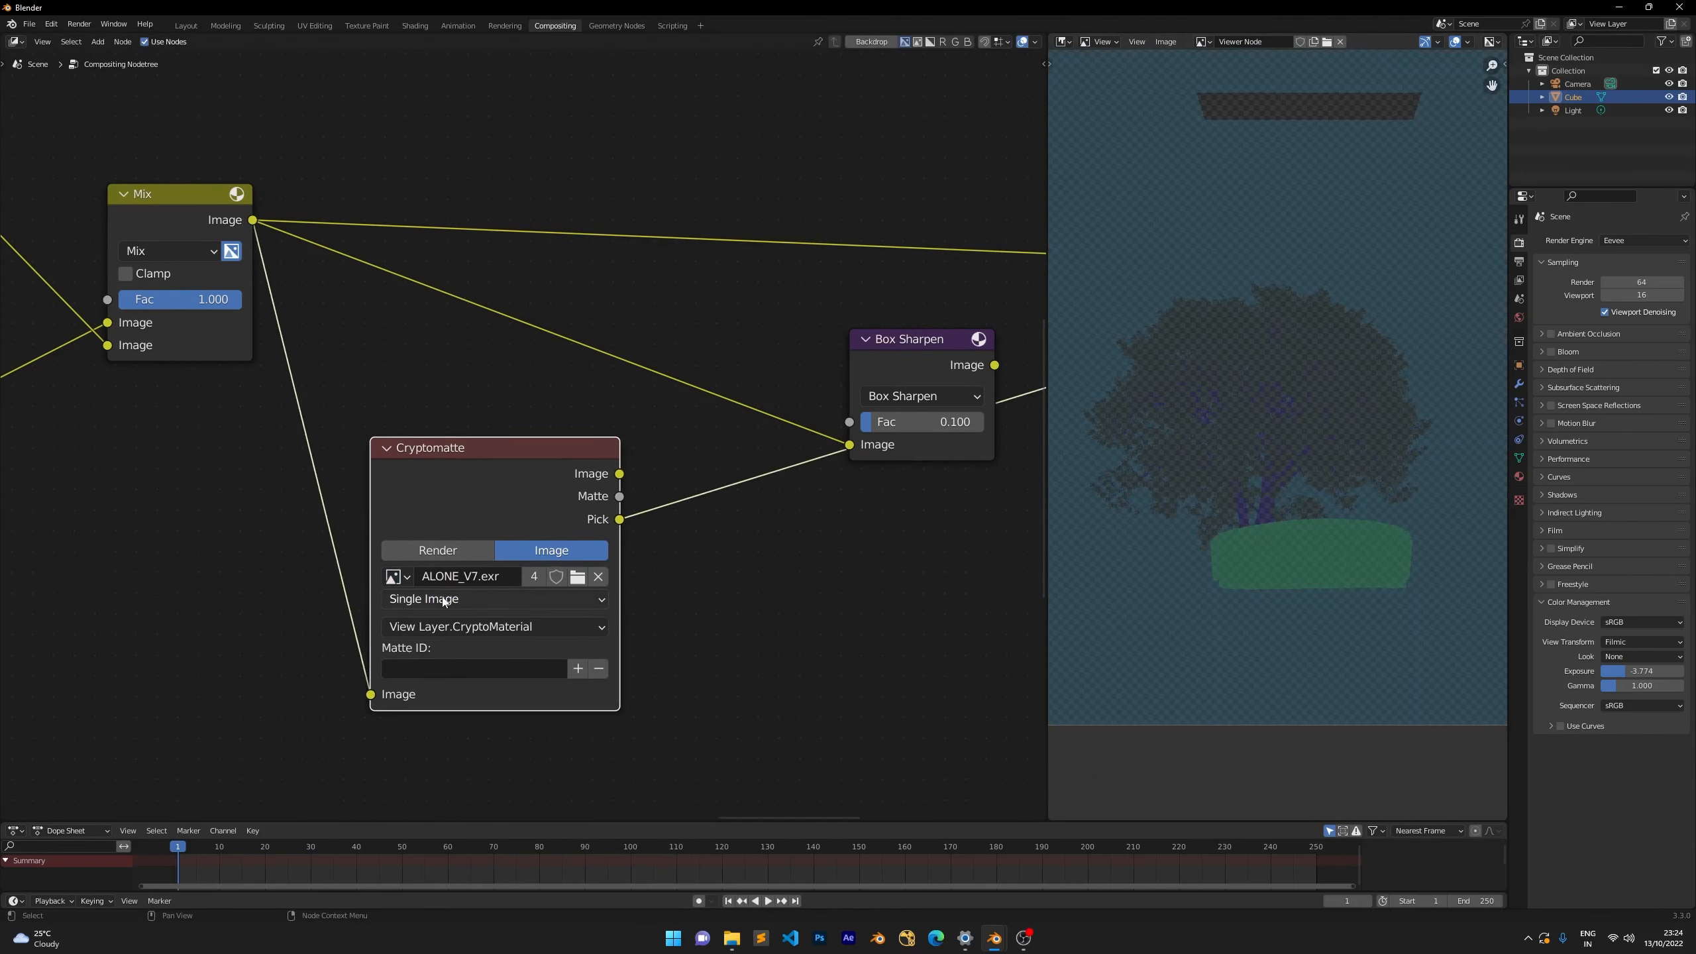
Switch the Cryptomatte layer to View Layer.CryptoObject.
scroll(1231, 286, down, 3)
scroll(1231, 286, up, 3)
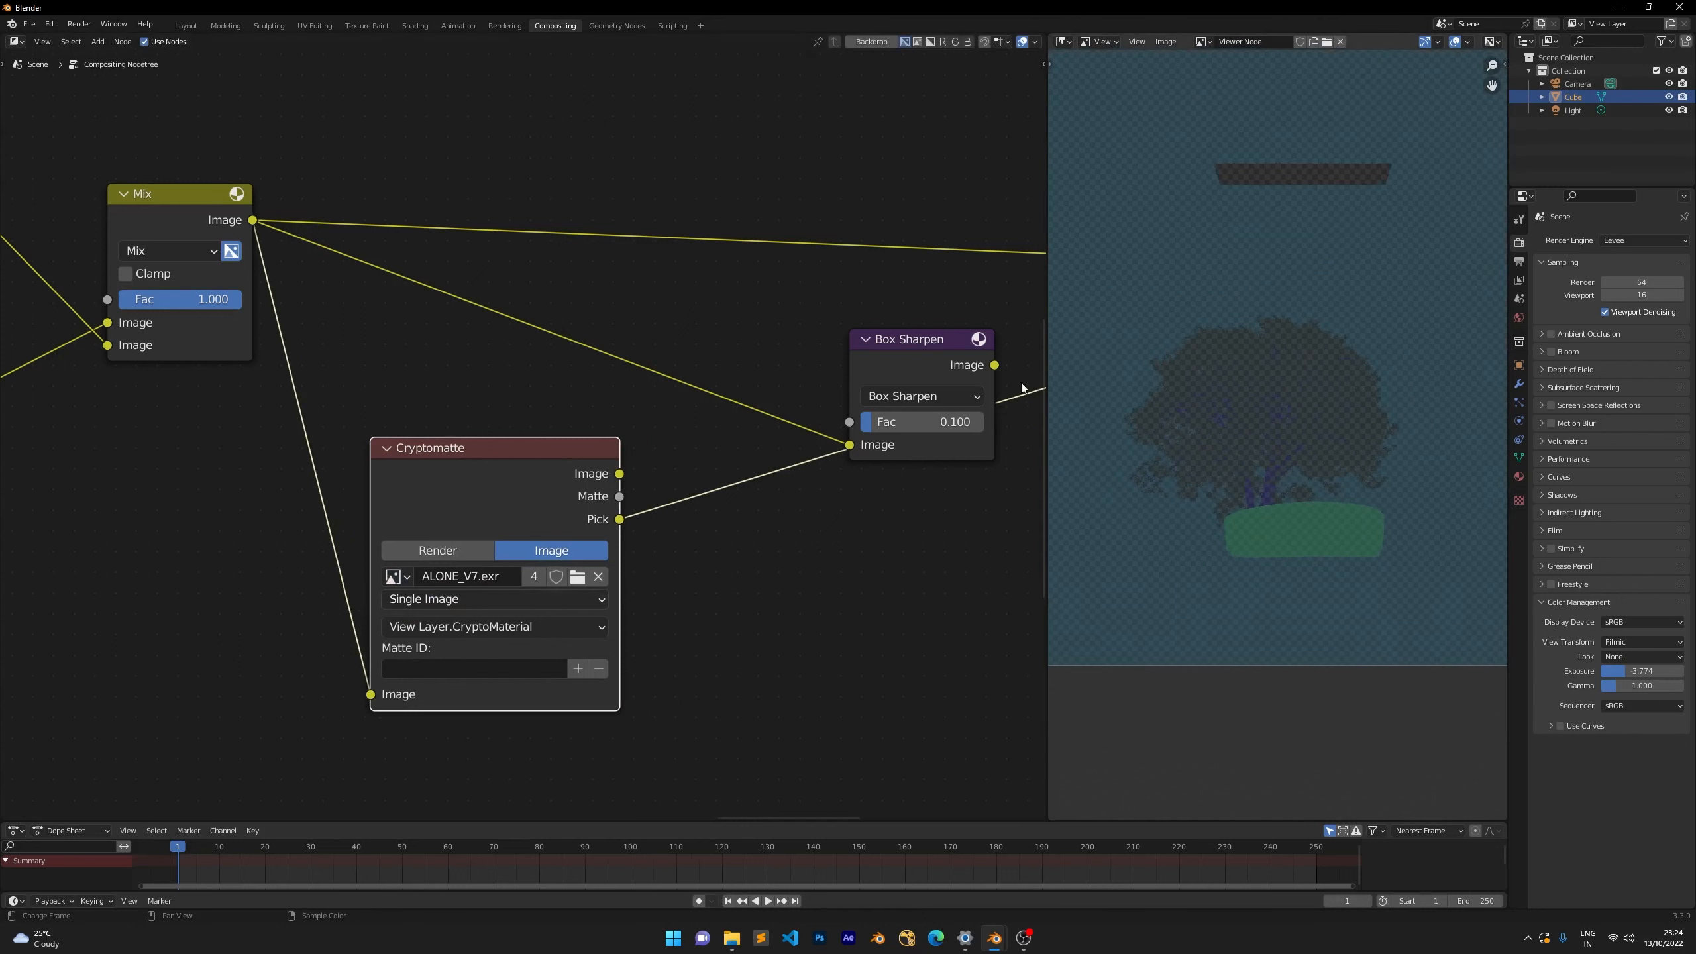
scroll(587, 517, up, 1)
click(587, 707)
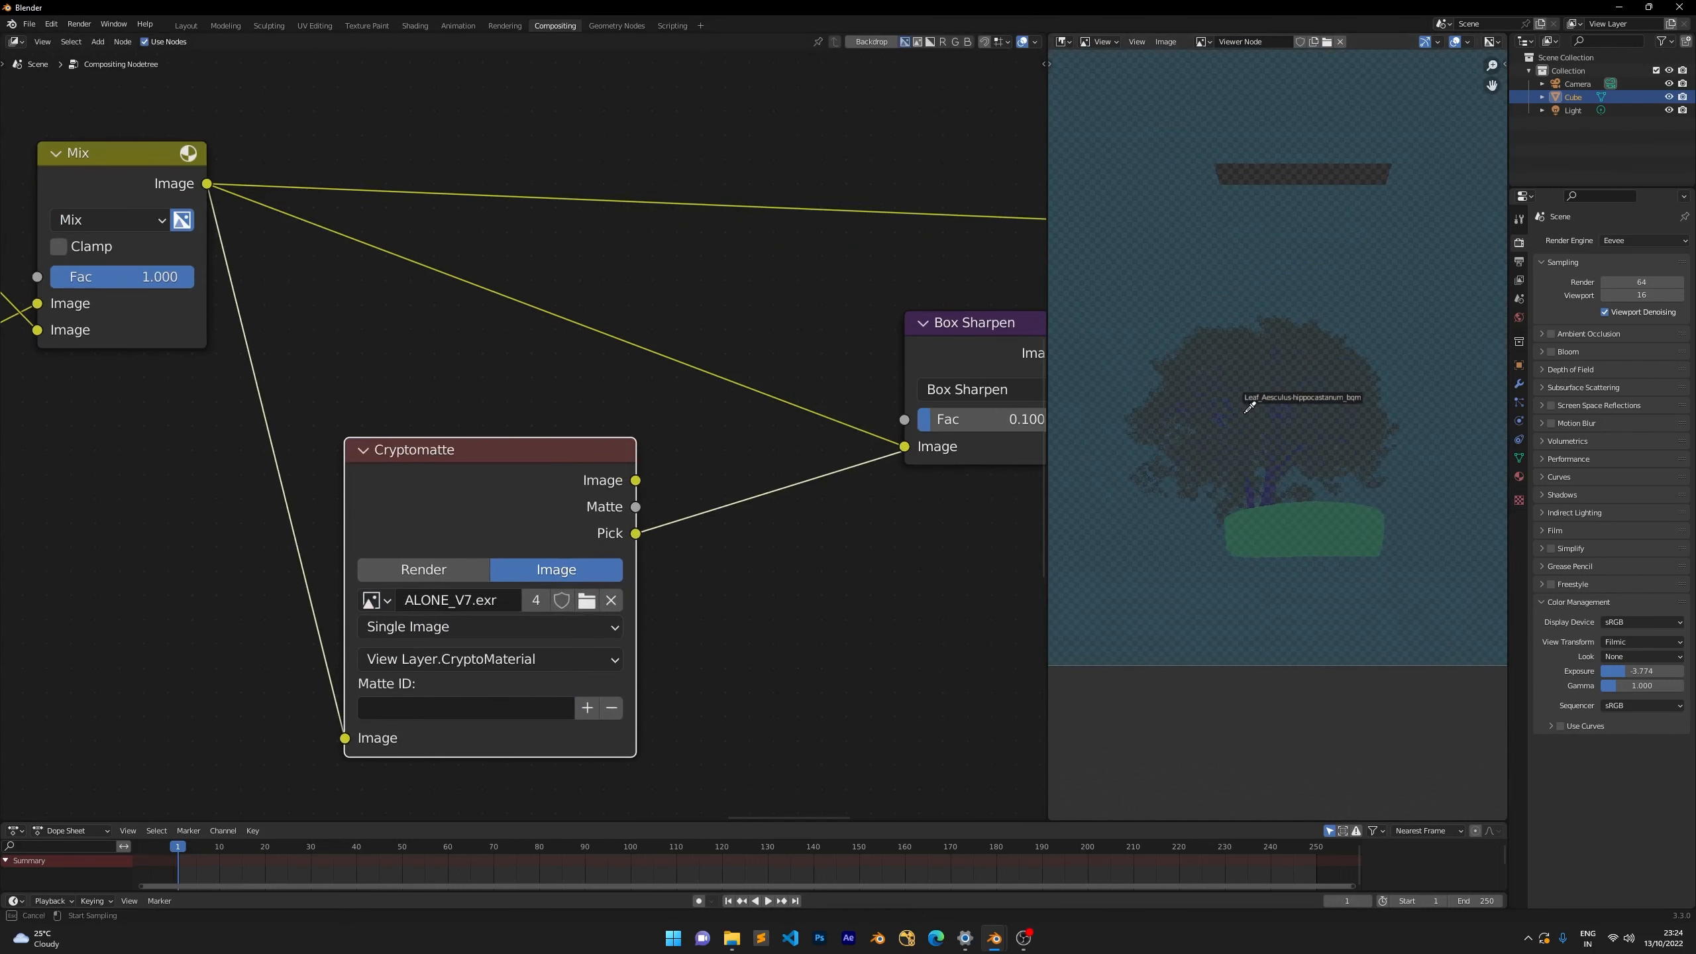
click(494, 659)
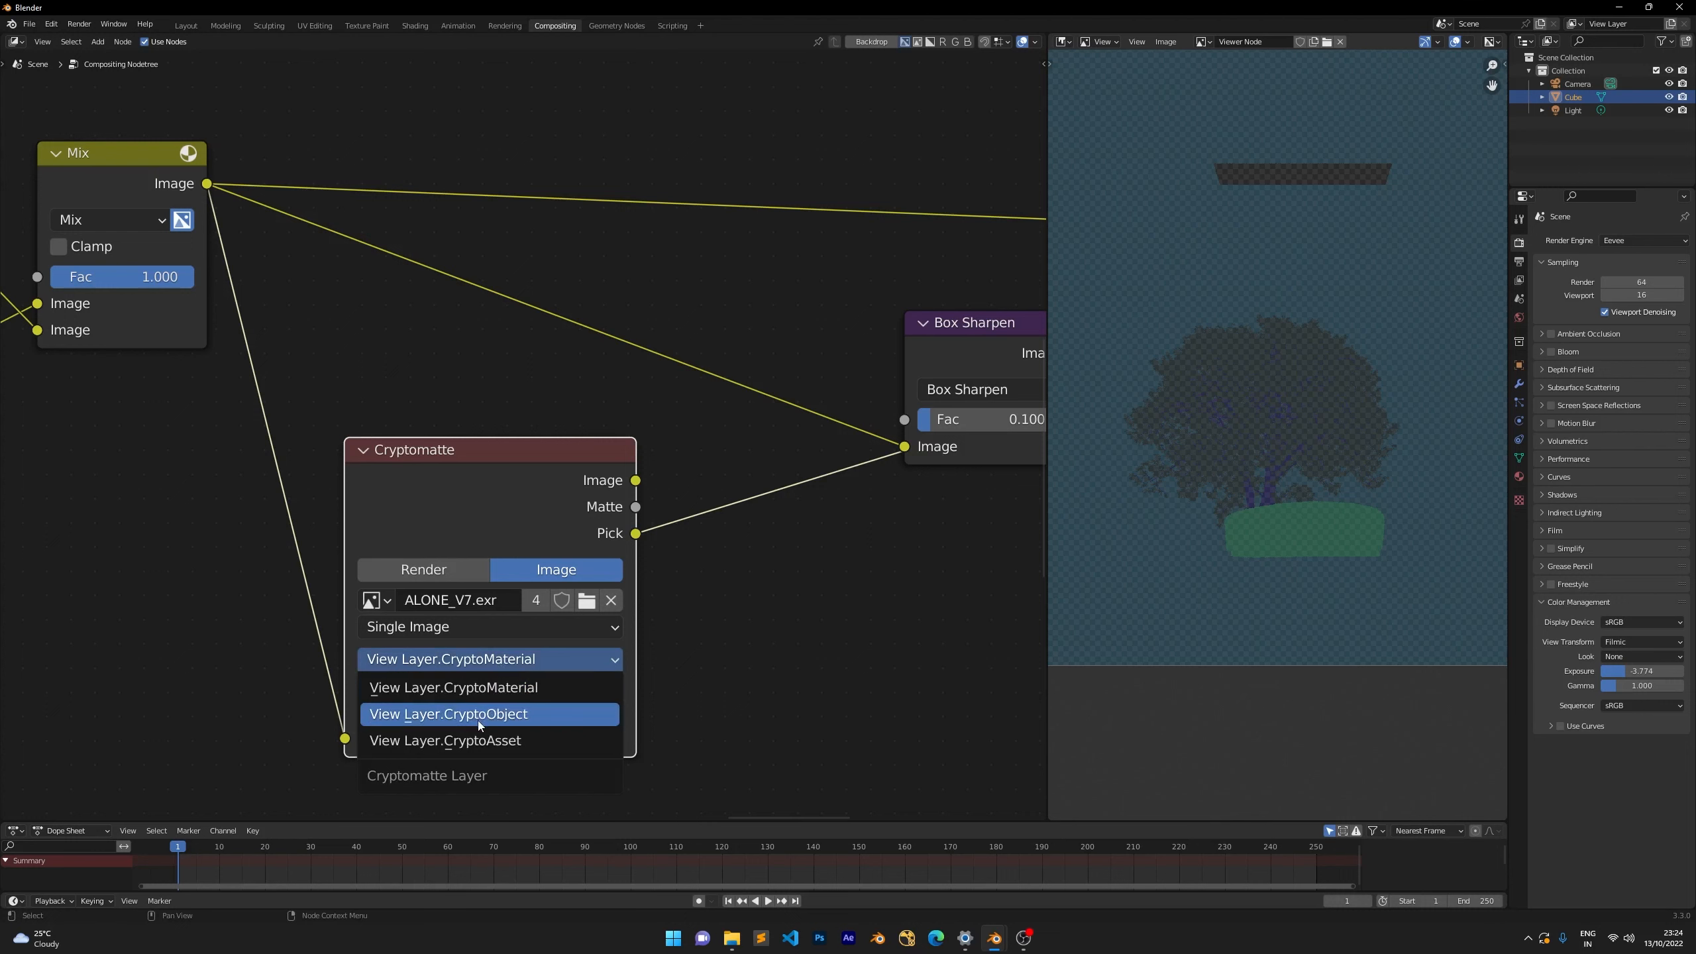
click(486, 708)
Add the tree and the red sofa to the Cryptomatte node's Matte ID by sampling them in the viewer image.
click(1214, 439)
click(587, 707)
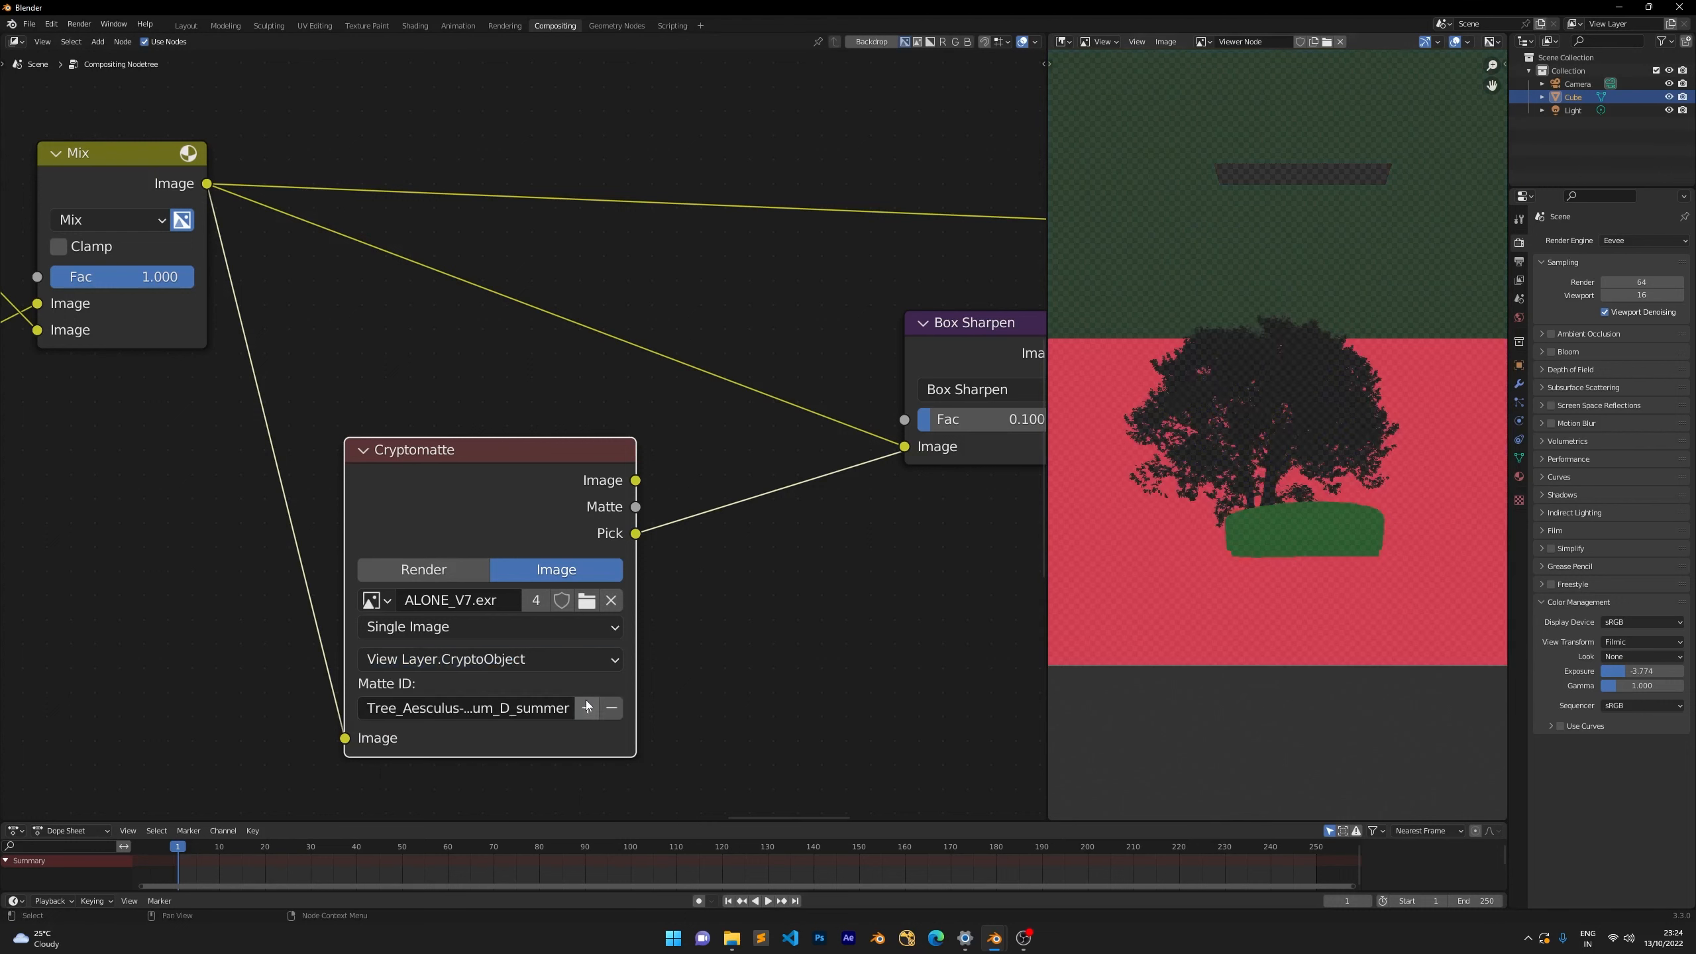
click(1272, 522)
Move the Cryptomatte node slightly up and preview its Image output in the Viewer.
drag(560, 471, 540, 398)
click(718, 468)
ctrl+shift+click(573, 414)
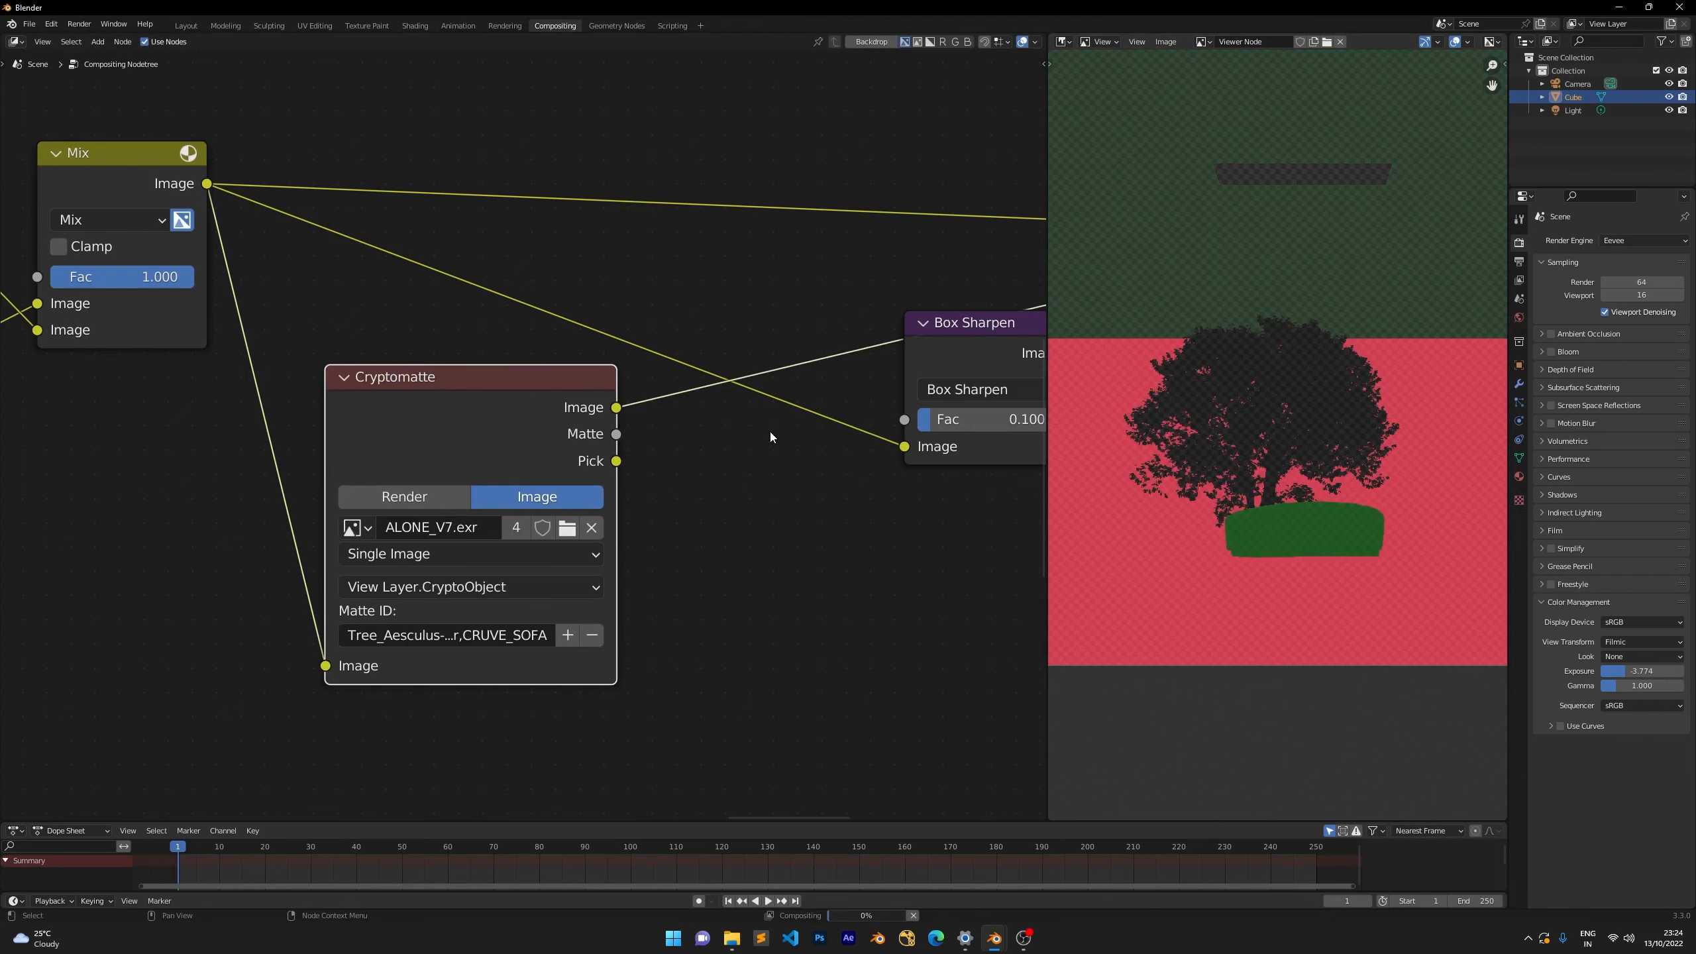
scroll(670, 426, up, 1)
middle_drag(670, 426, 434, 424)
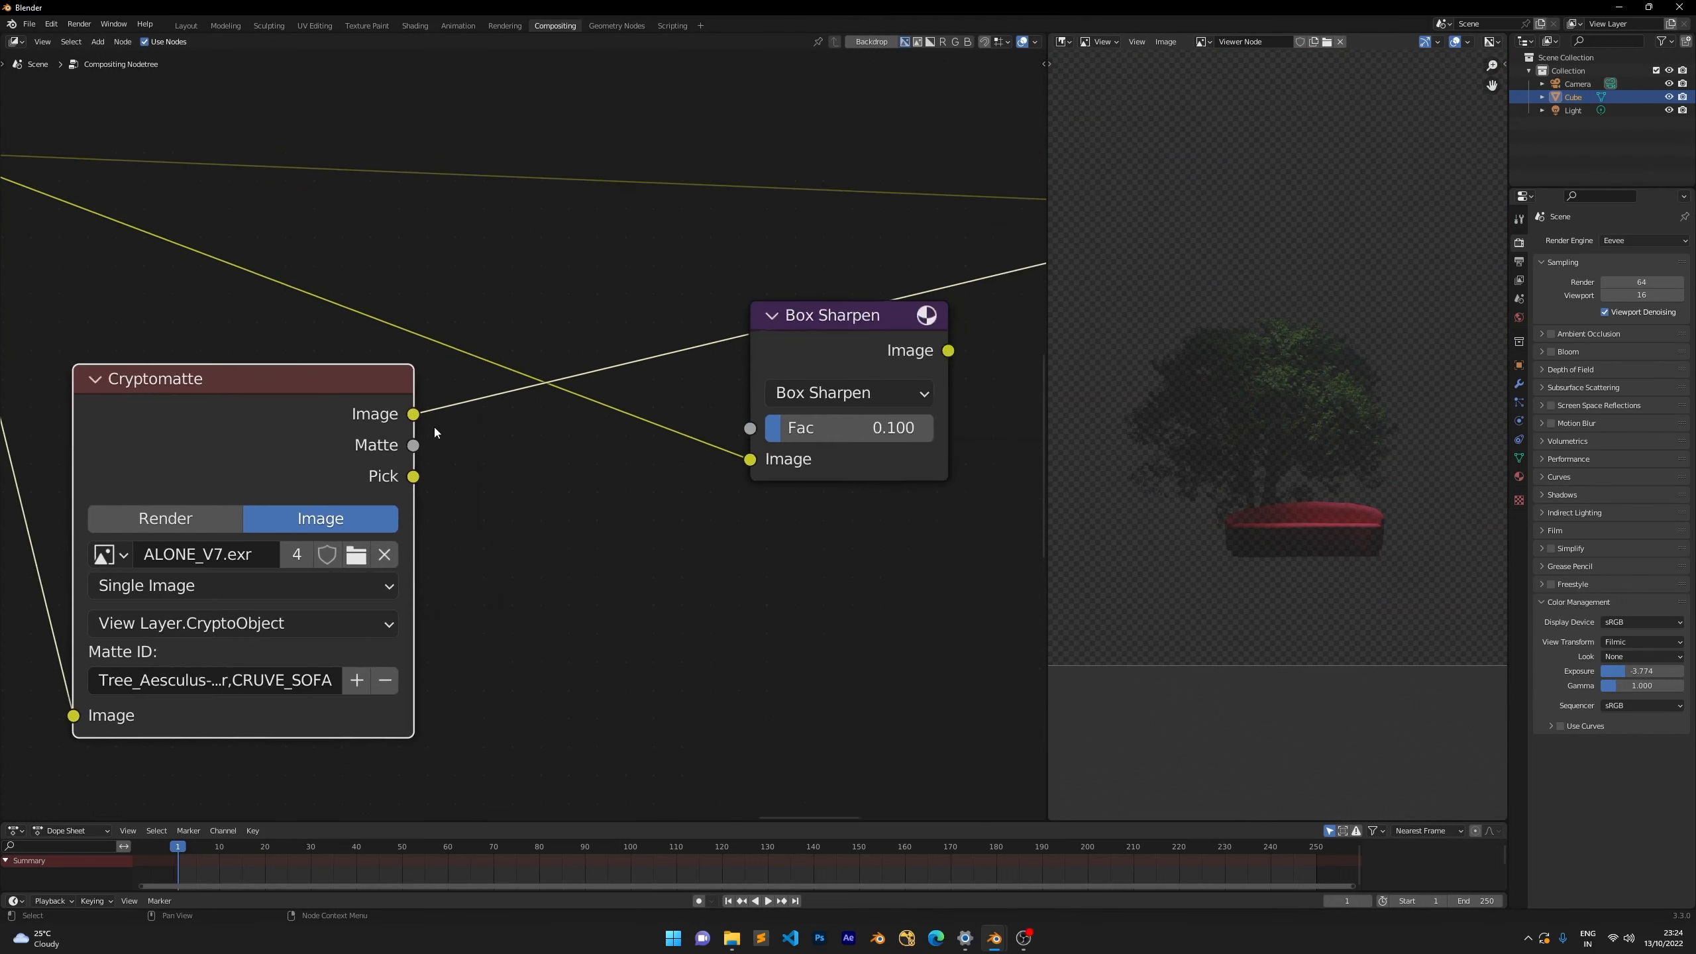
Feed the Cryptomatte Image output into the Box Sharpen node, preview its result and place the node beside the Cryptomatte node.
drag(420, 416, 750, 459)
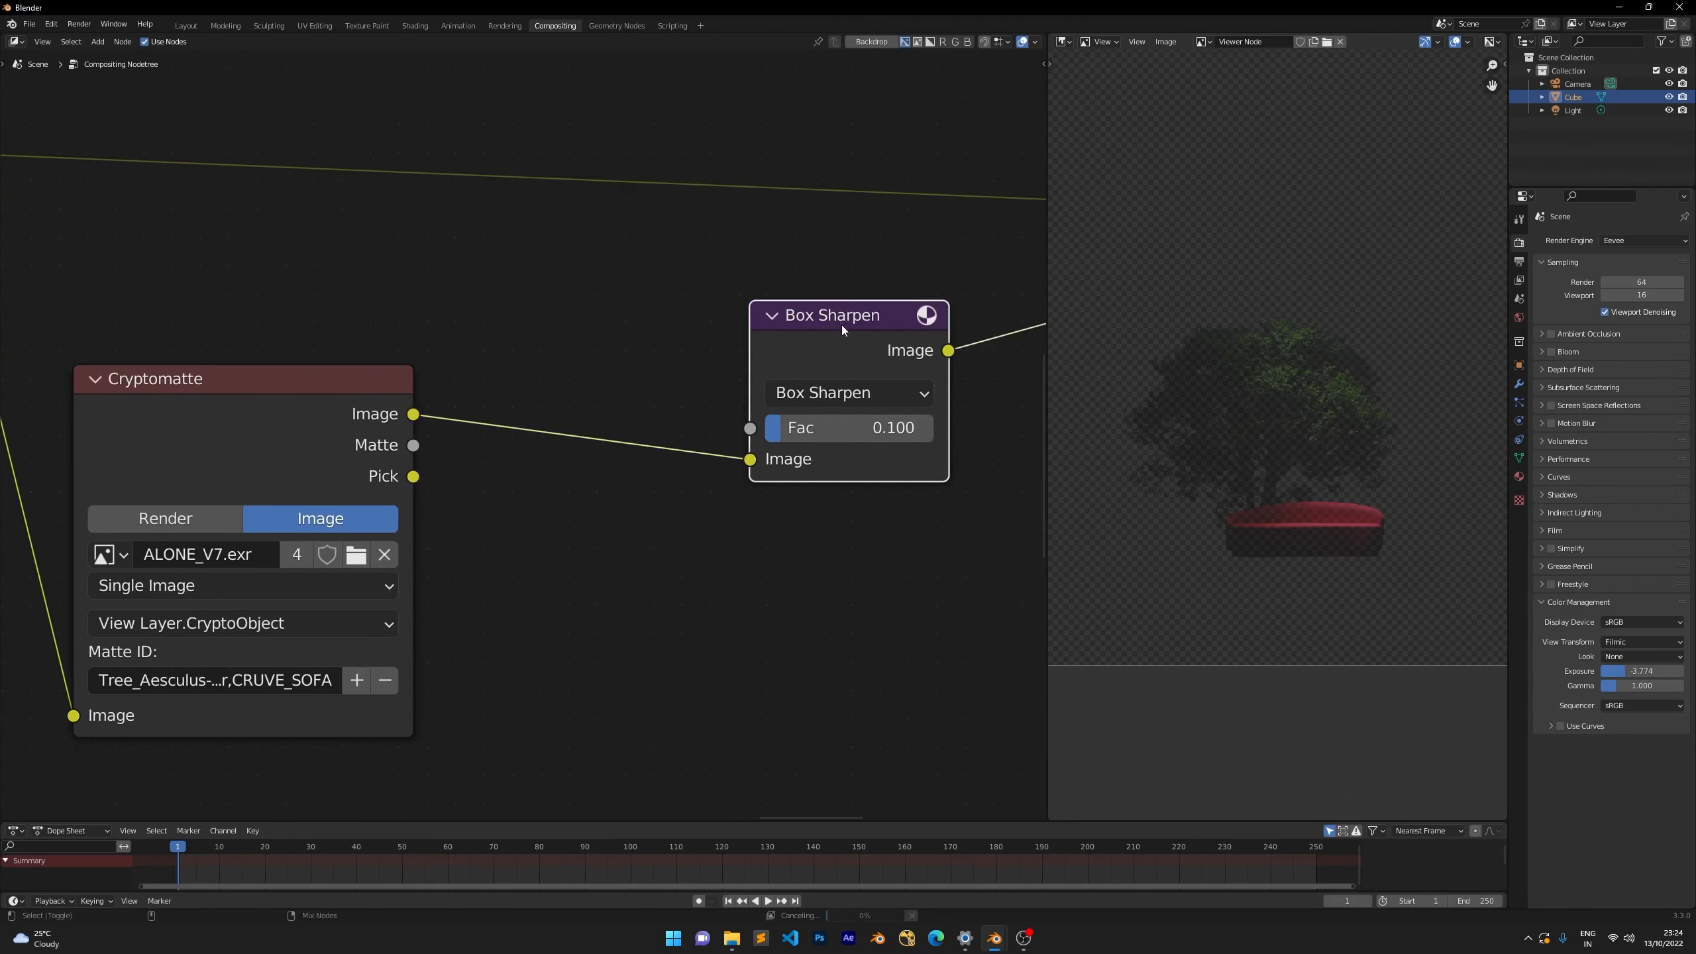
drag(871, 322, 614, 387)
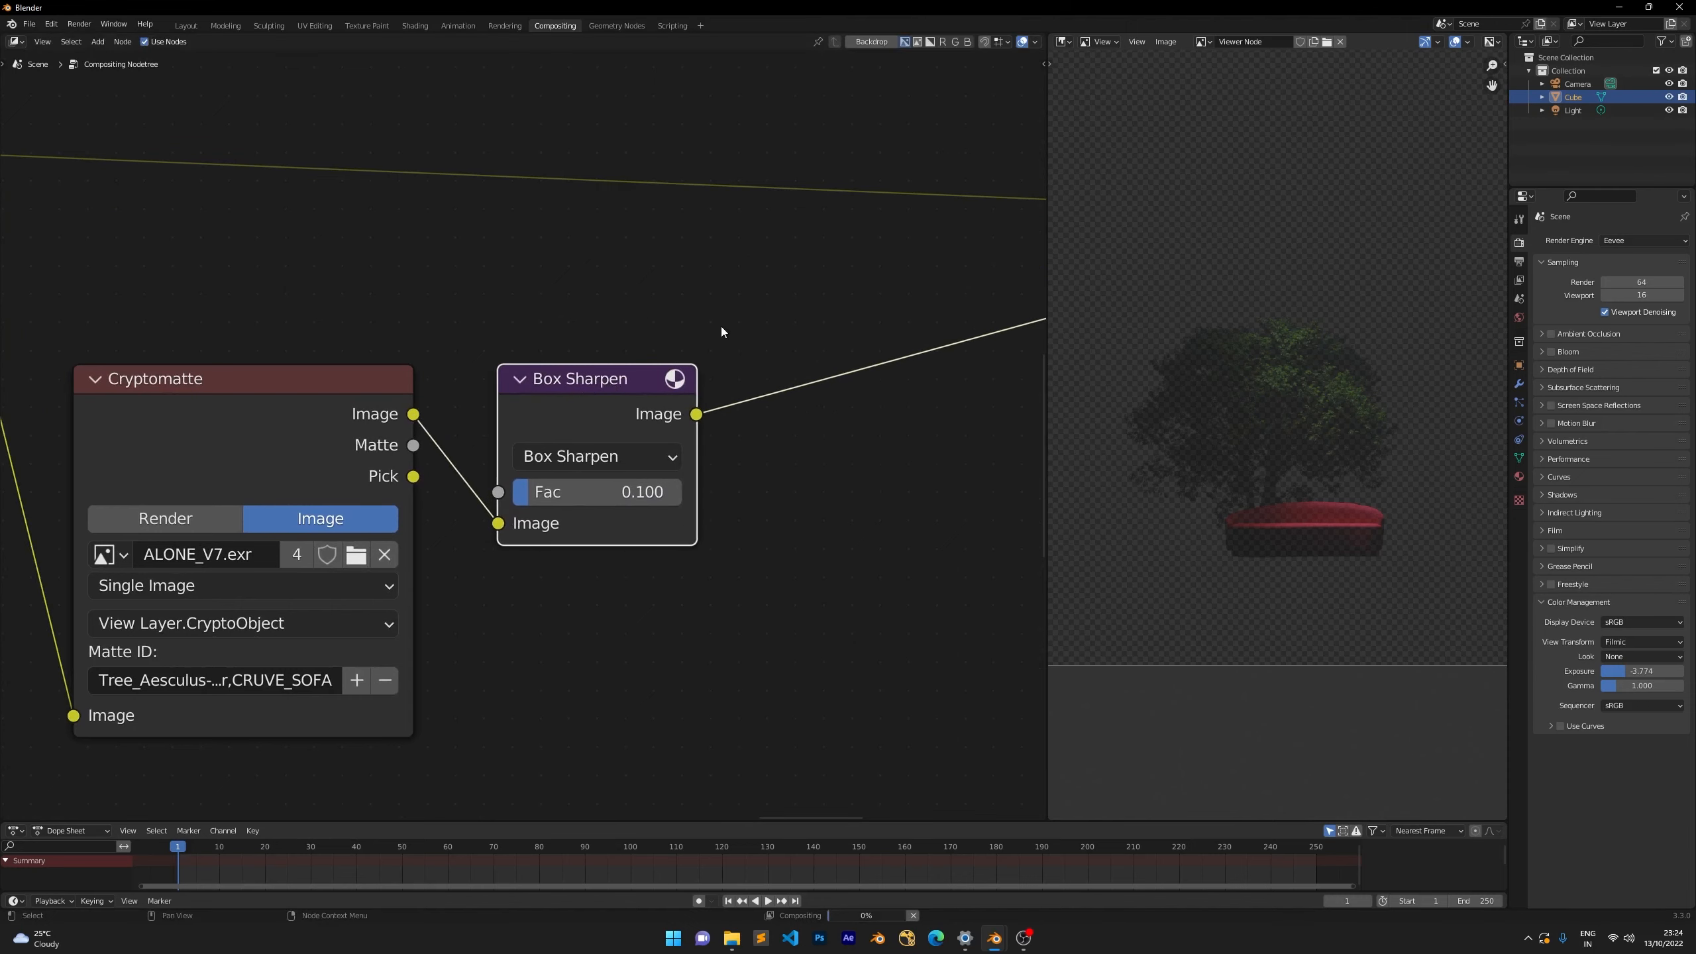
Add a new Mix node fed by the existing Mix node's Image output and place it before the Glare node.
scroll(766, 271, down, 4)
middle_drag(789, 245, 703, 249)
scroll(533, 374, down, 4)
middle_drag(425, 270, 712, 220)
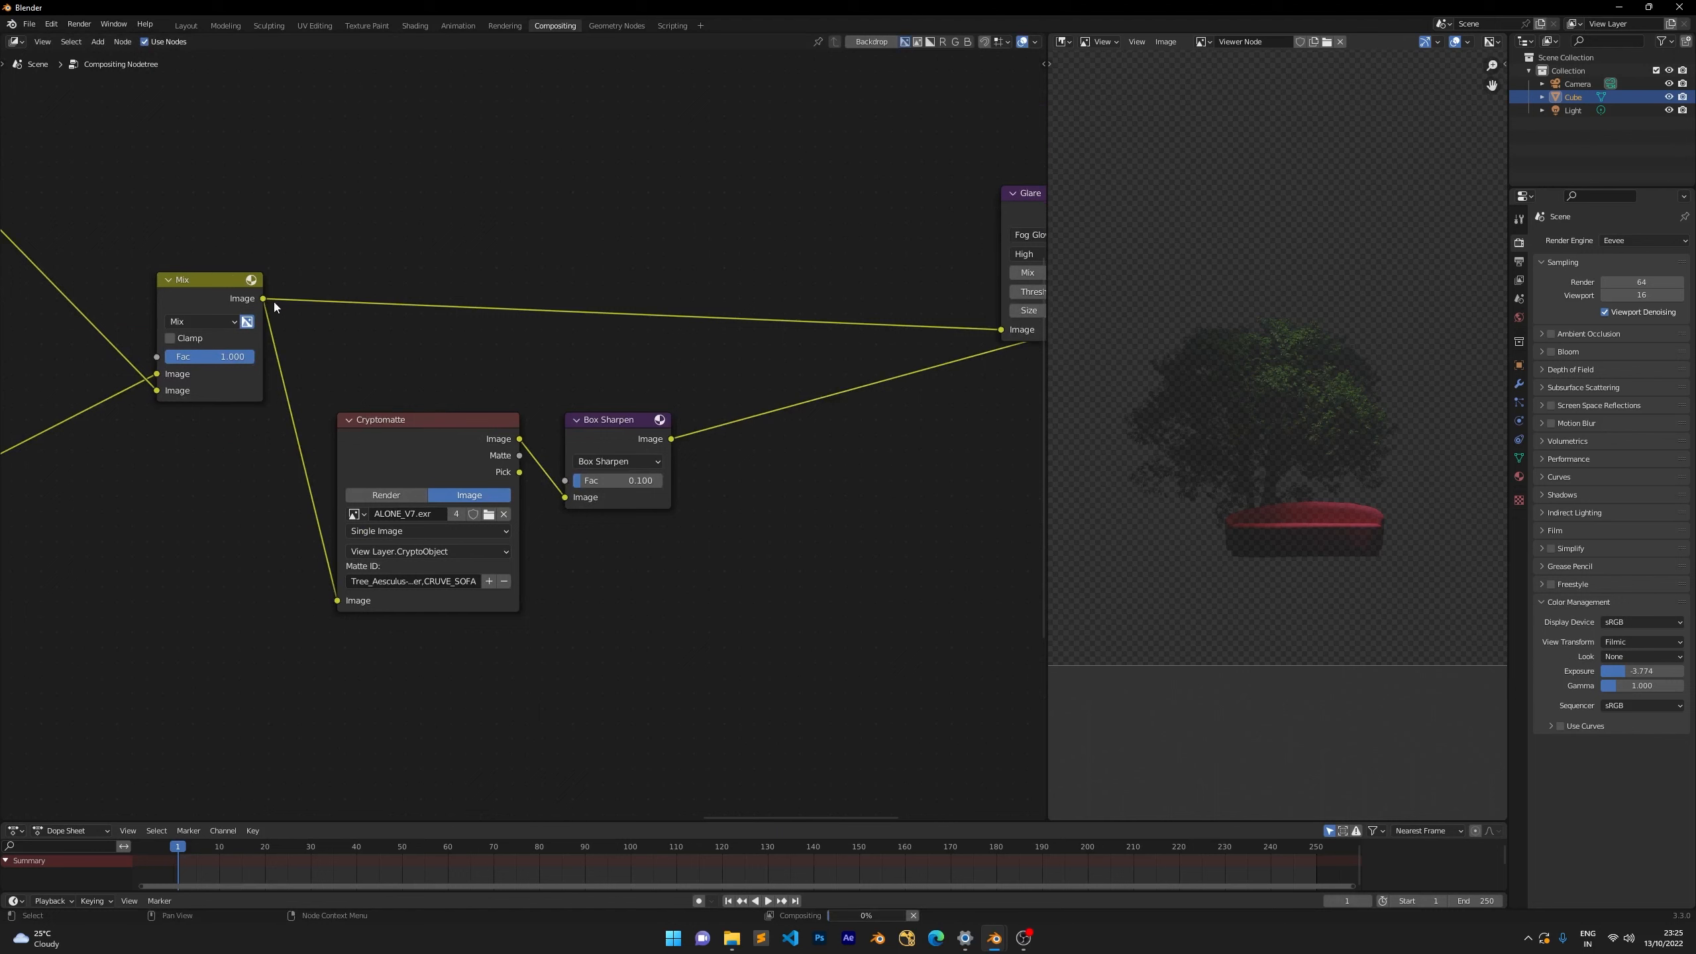
drag(263, 299, 959, 453)
text(mi)
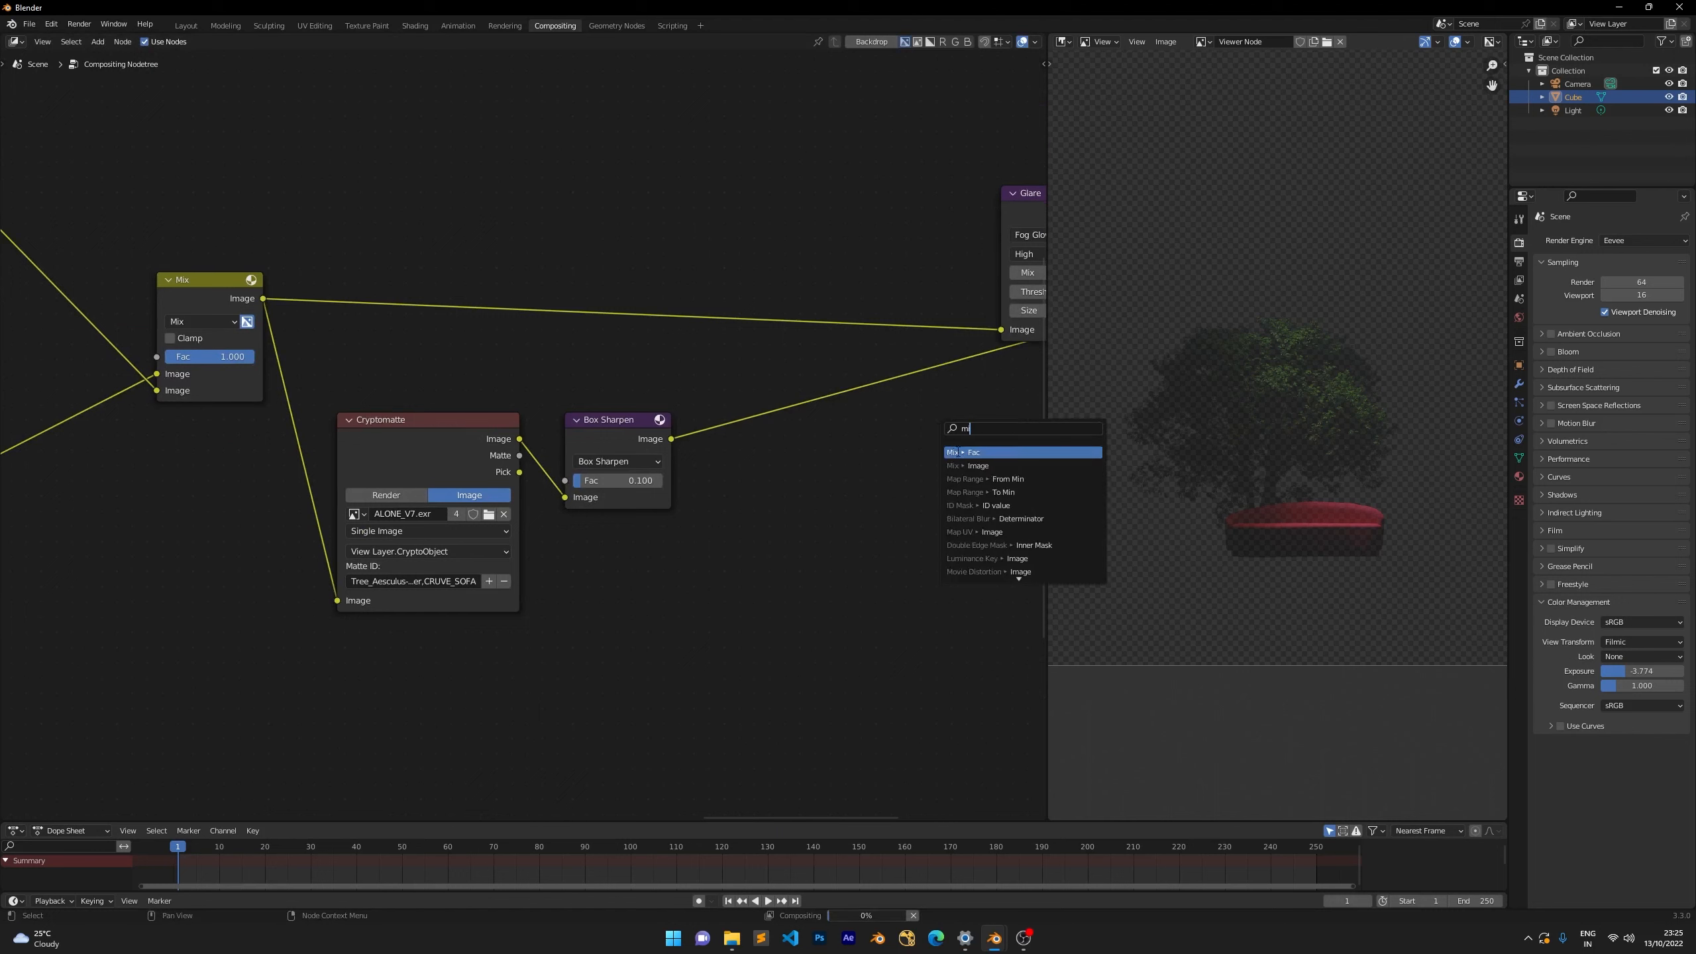
click(961, 466)
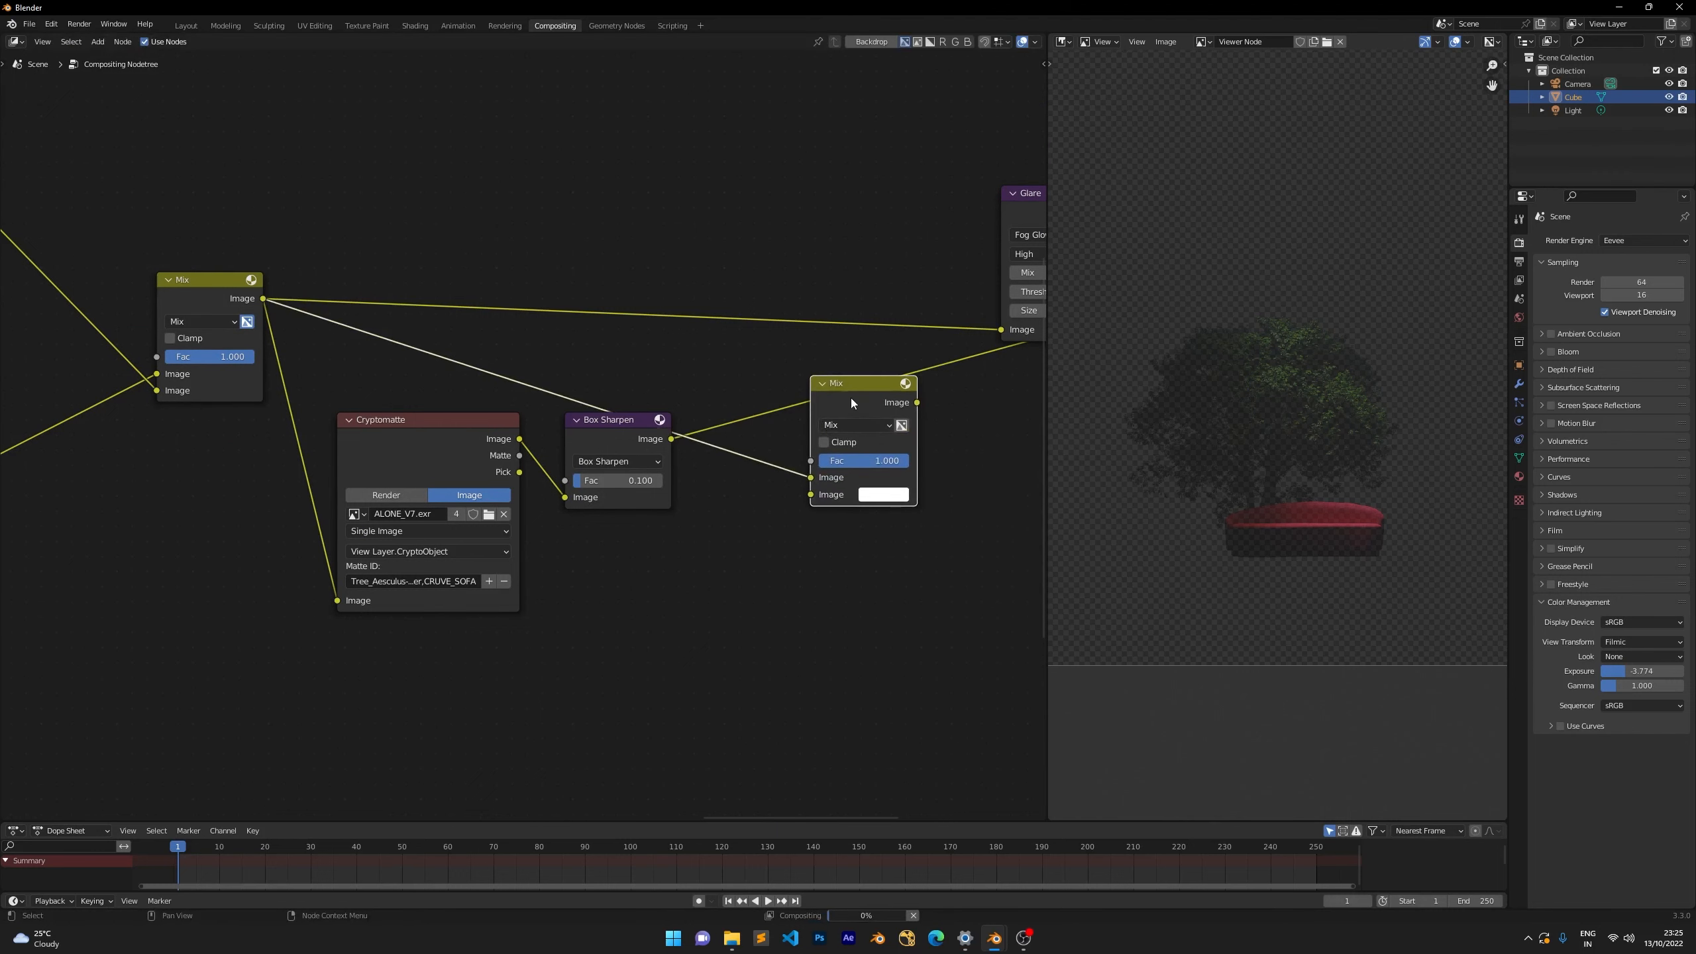
click(848, 177)
Connect Box Sharpen to the new Mix node's second Image input, enable its alpha option and preview the mix.
scroll(707, 391, up, 3)
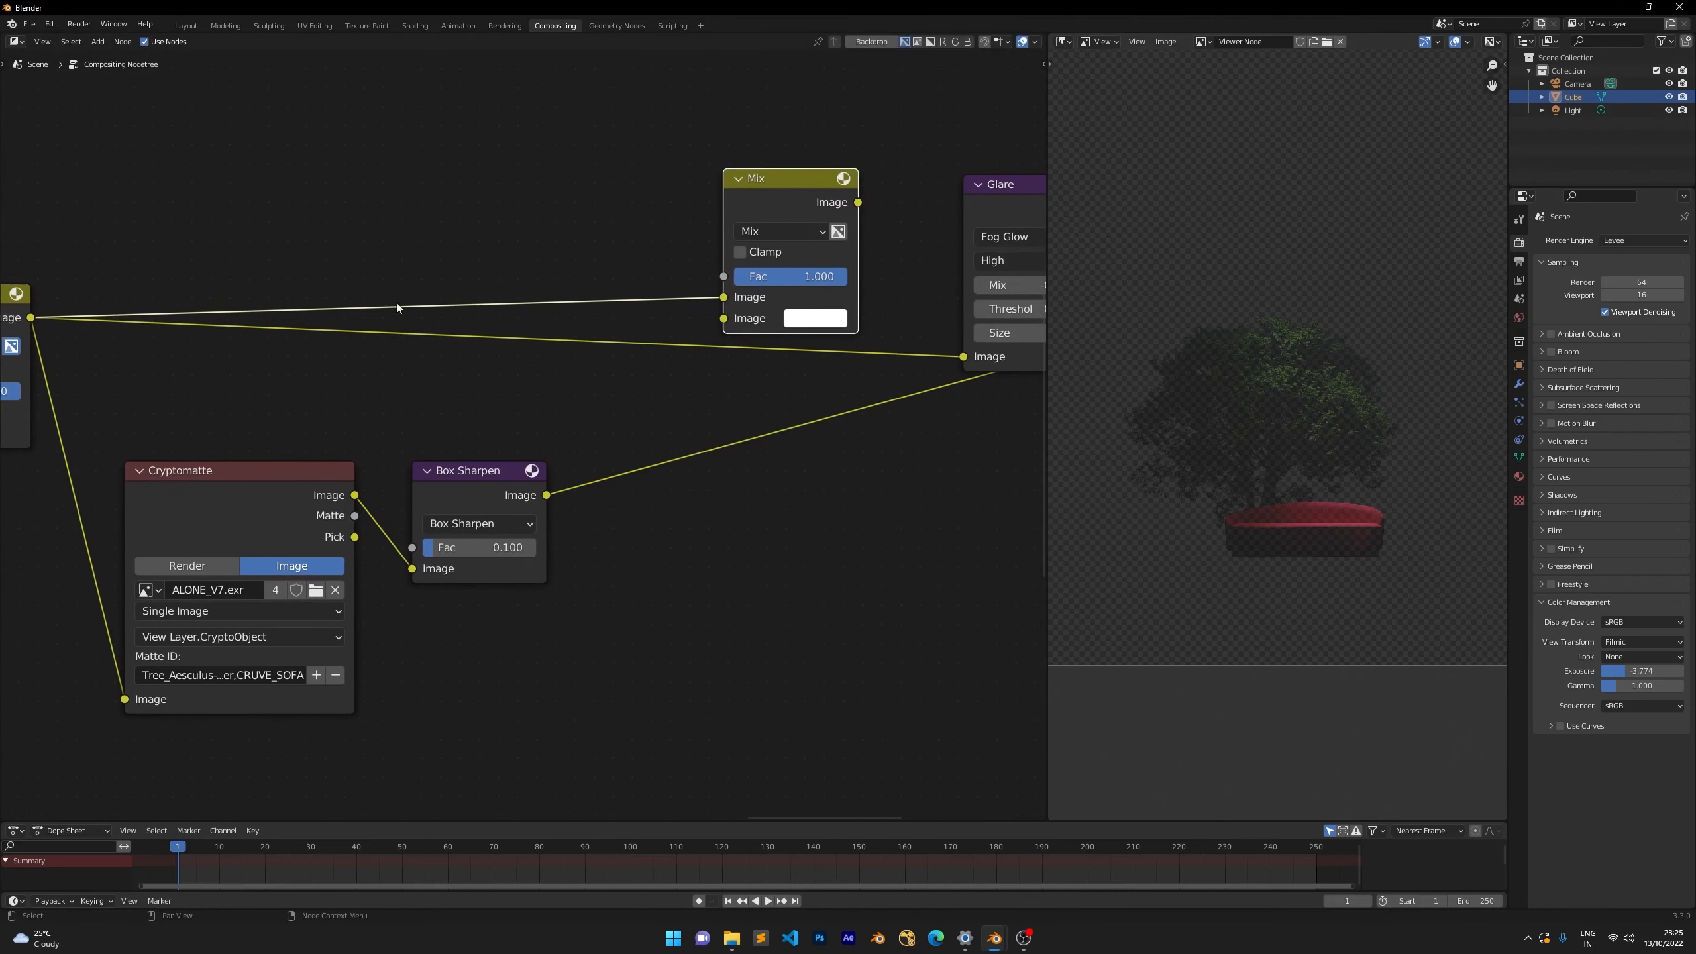
drag(783, 207, 792, 223)
mouse_move(556, 501)
mouse_down()
mouse_move(715, 350)
mouse_move(606, 435)
mouse_up()
drag(547, 499, 733, 333)
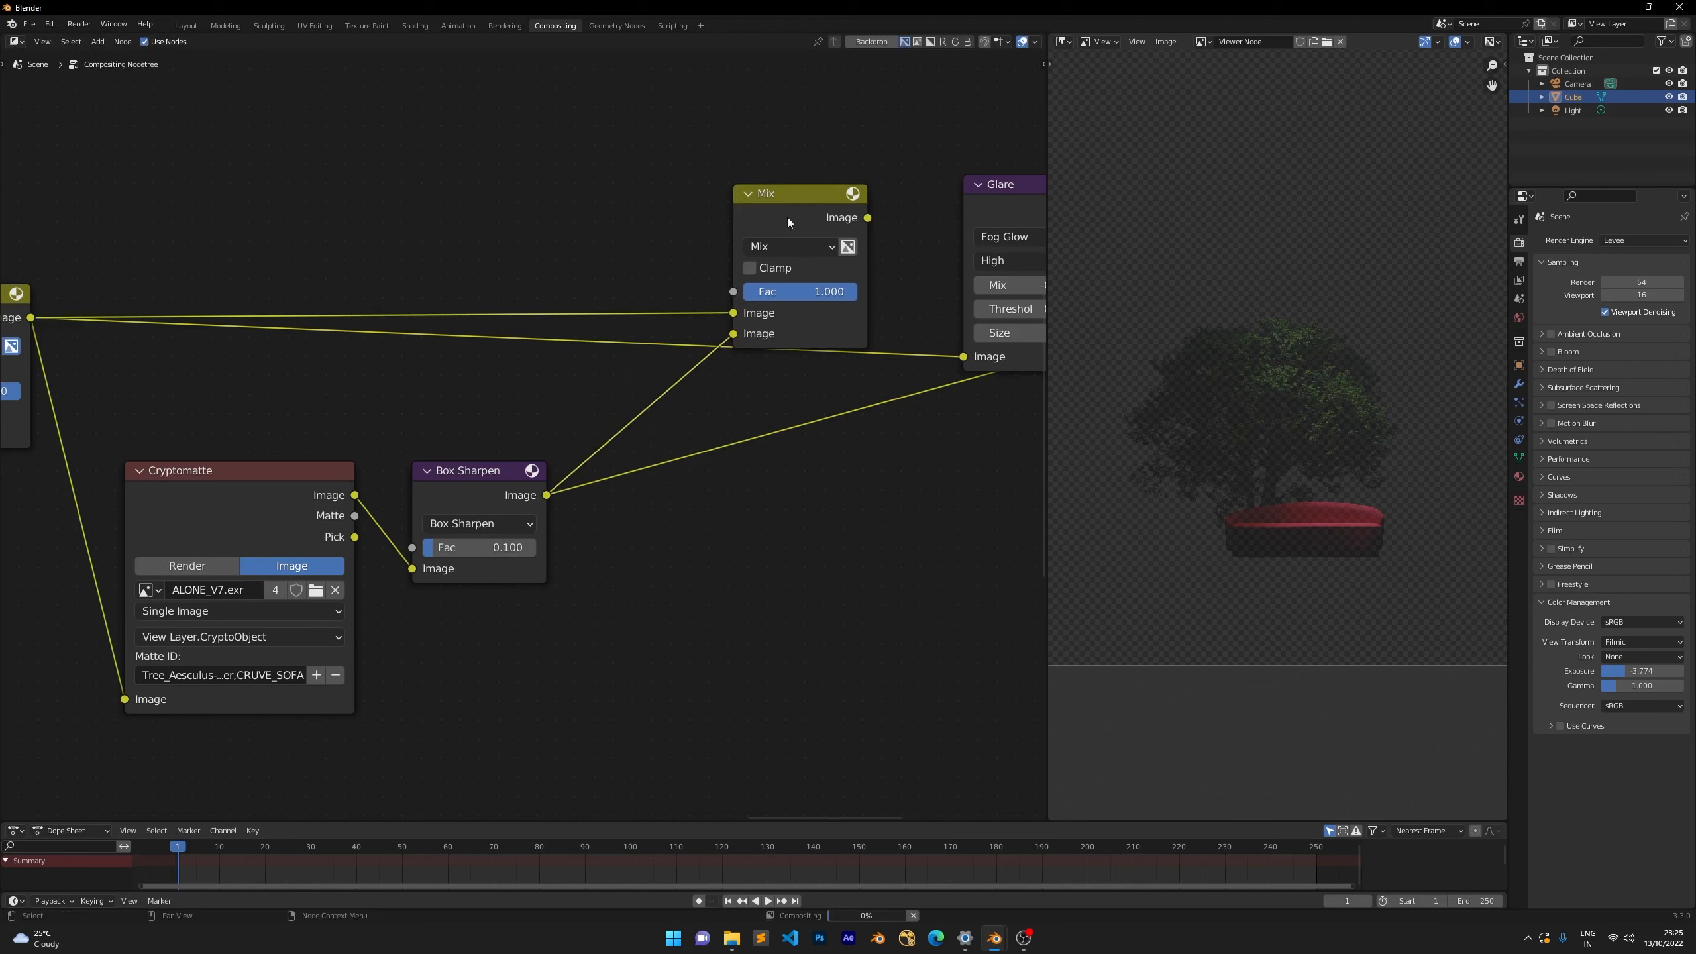
ctrl+shift+click(791, 210)
drag(791, 209, 720, 308)
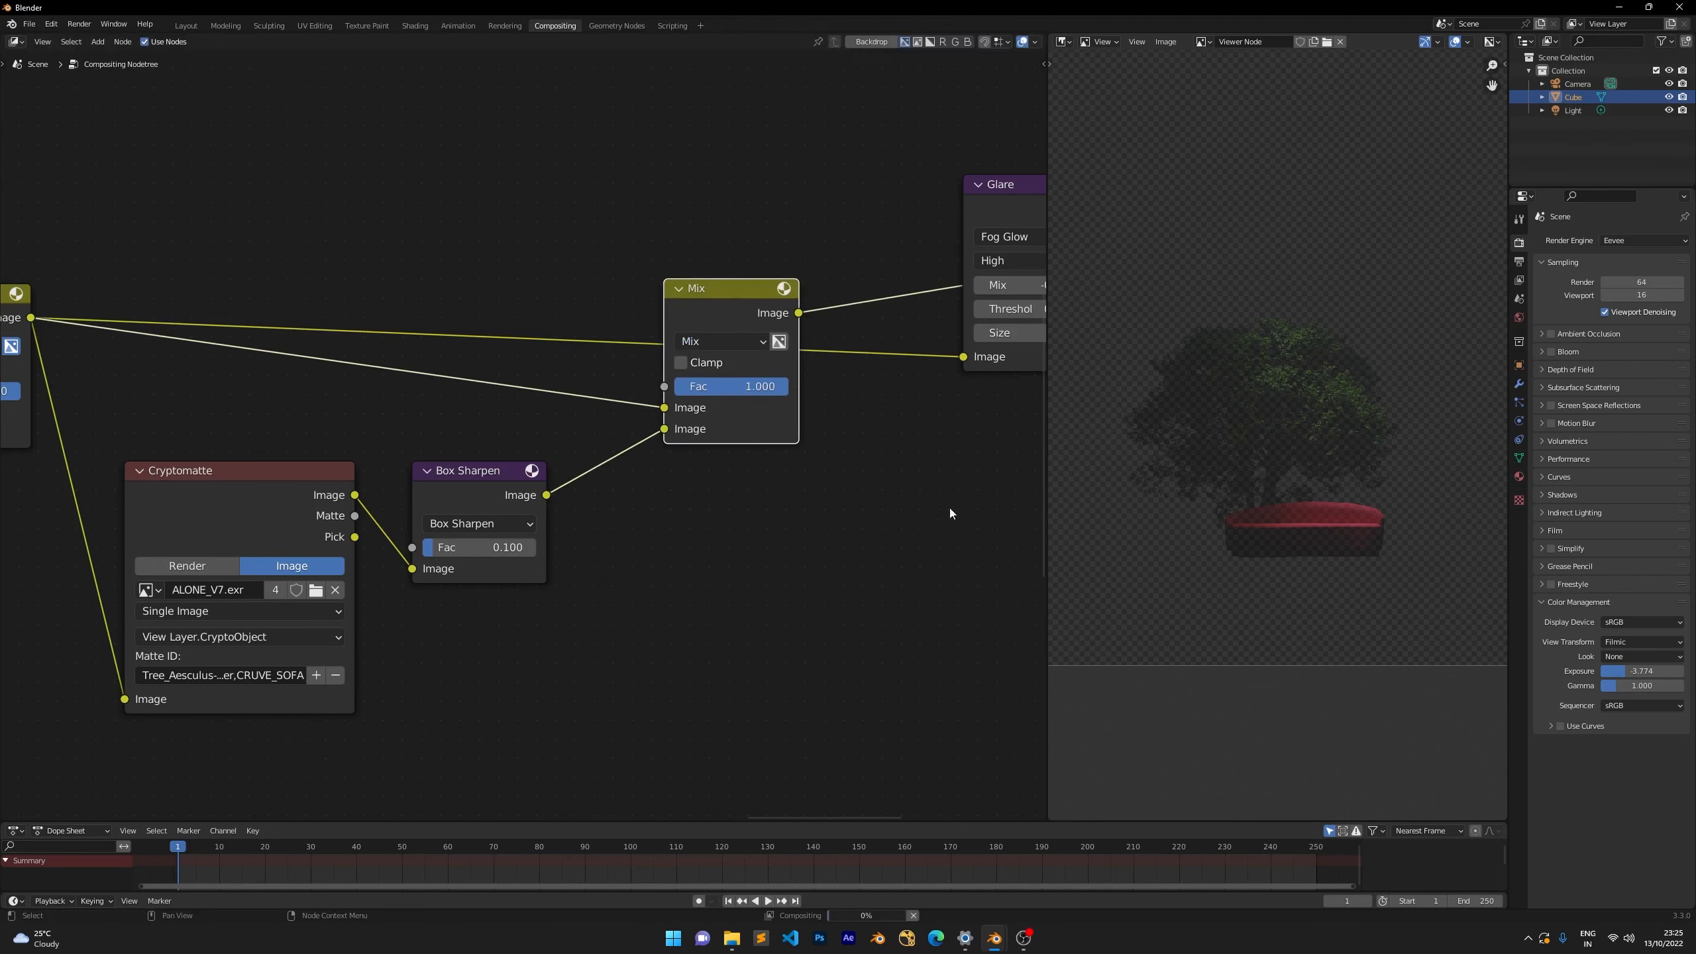
Examine the tree, sofa and skylight up close in the sharpened viewer image.
scroll(1257, 464, up, 3)
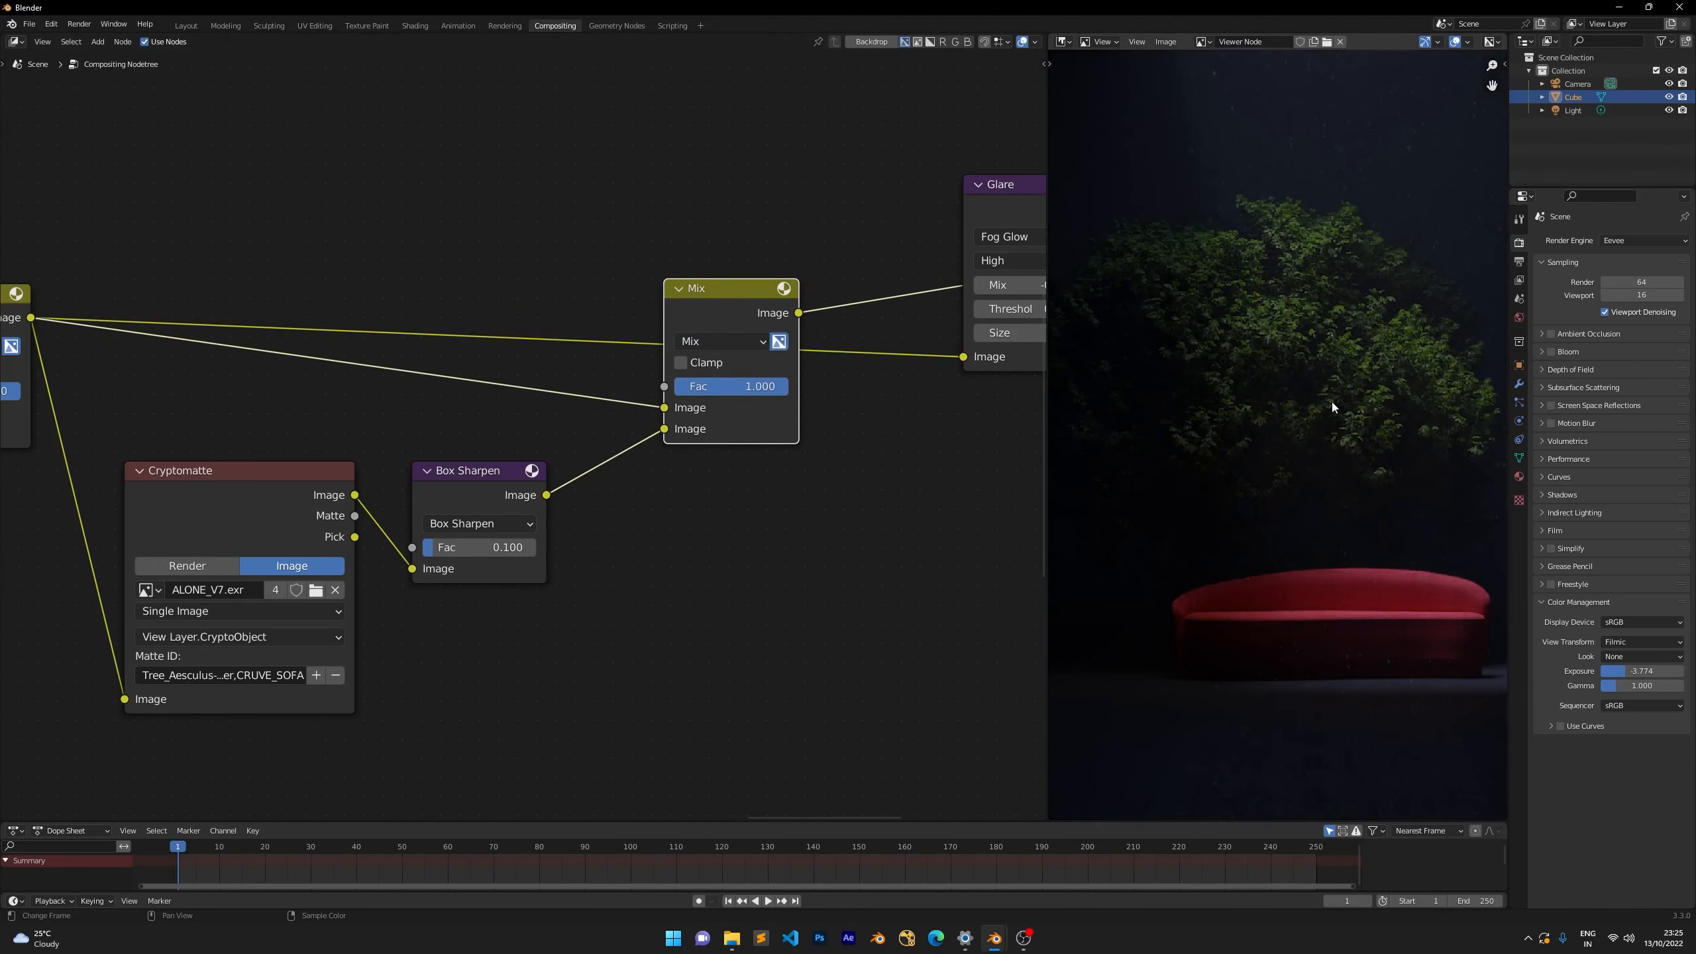
scroll(1331, 401, down, 4)
scroll(1303, 186, up, 5)
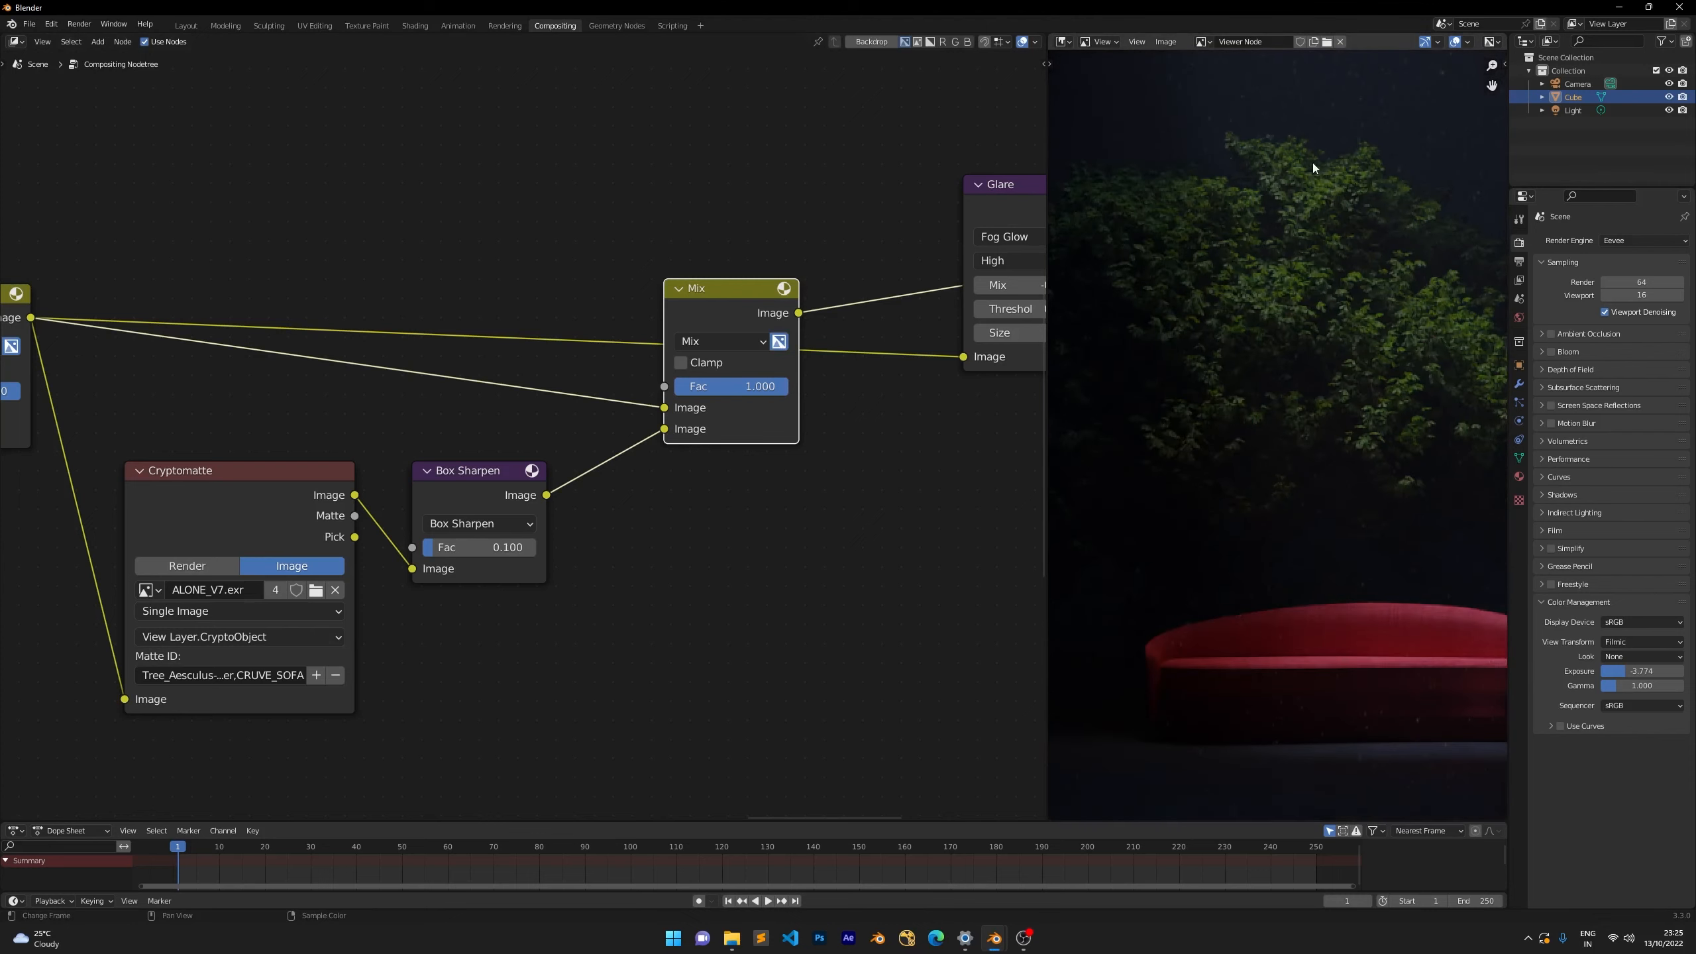
middle_drag(1189, 287, 1143, 588)
middle_drag(1225, 193, 1476, 442)
scroll(1242, 401, up, 3)
scroll(1395, 382, down, 6)
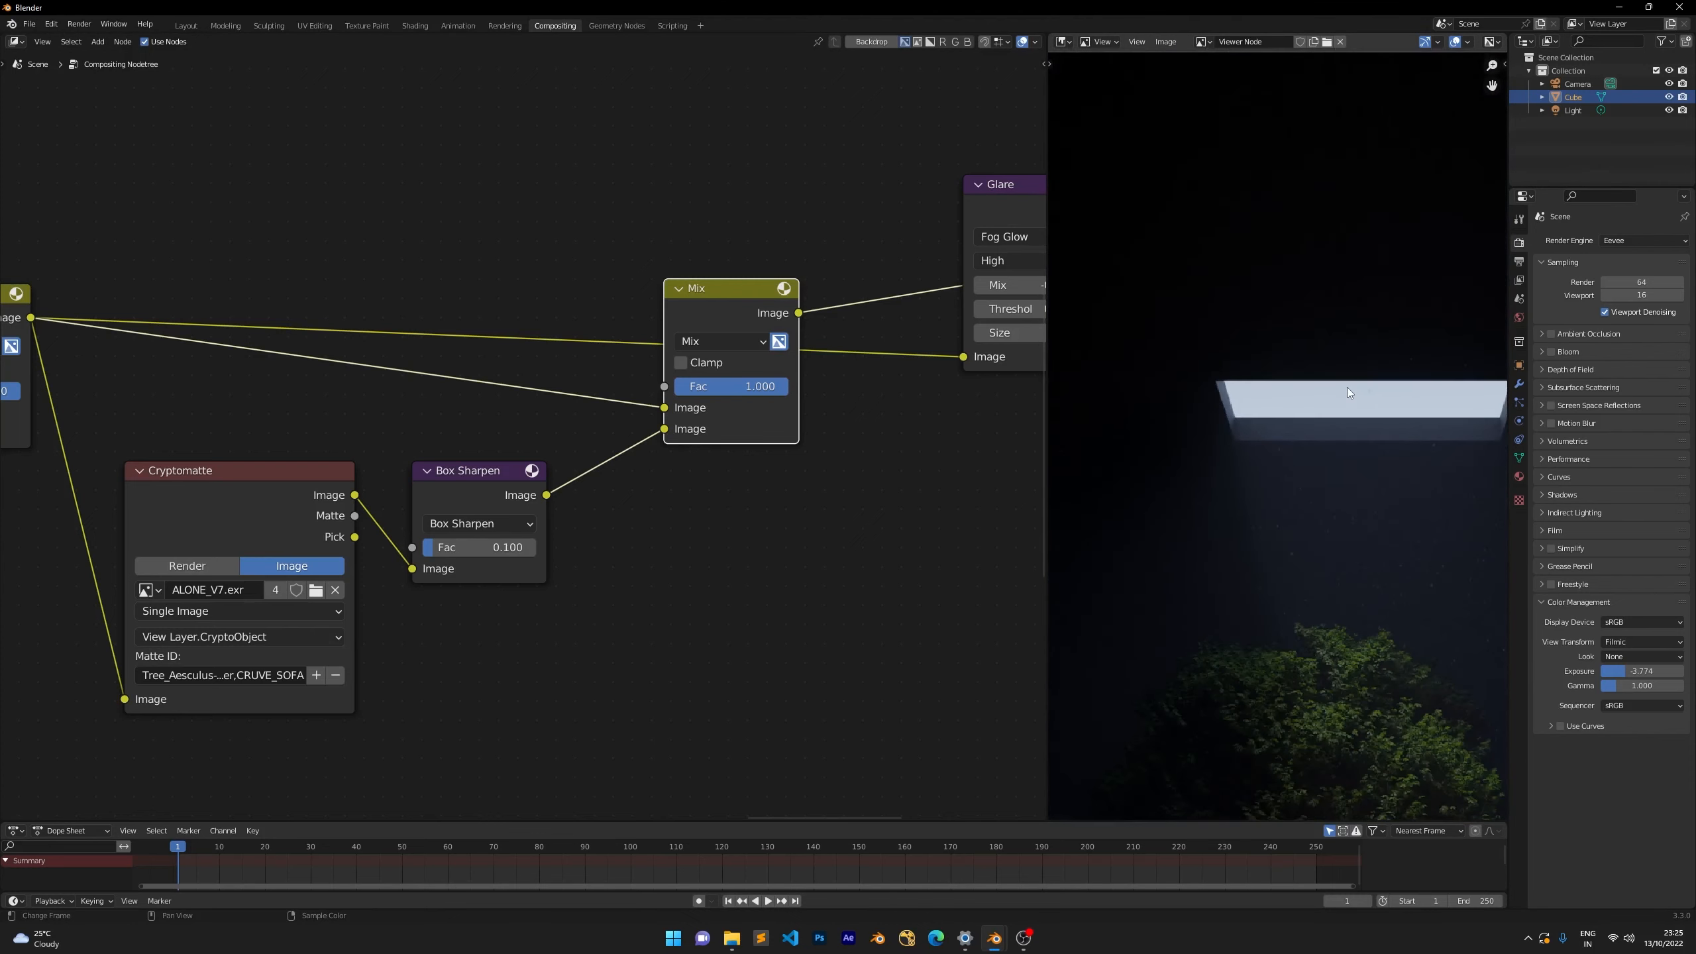
scroll(1313, 284, down, 2)
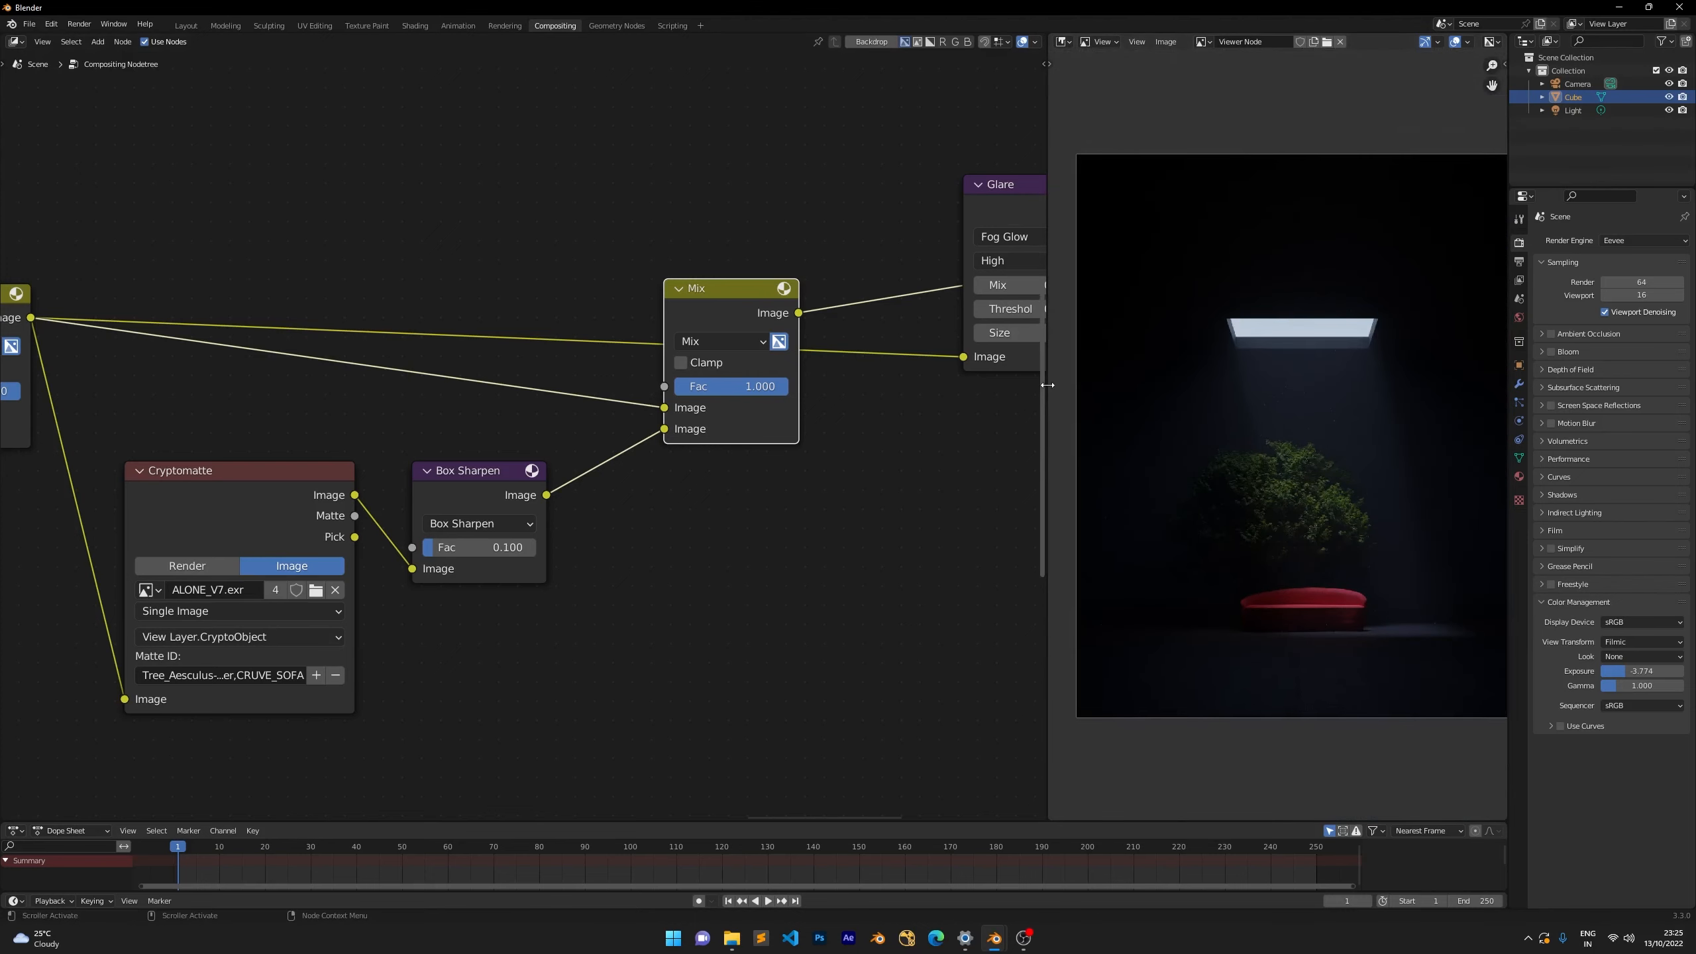
Widen the image viewer area and connect the sharpening Mix node's Image output to the Glare node.
drag(1045, 385, 956, 383)
scroll(778, 467, down, 2)
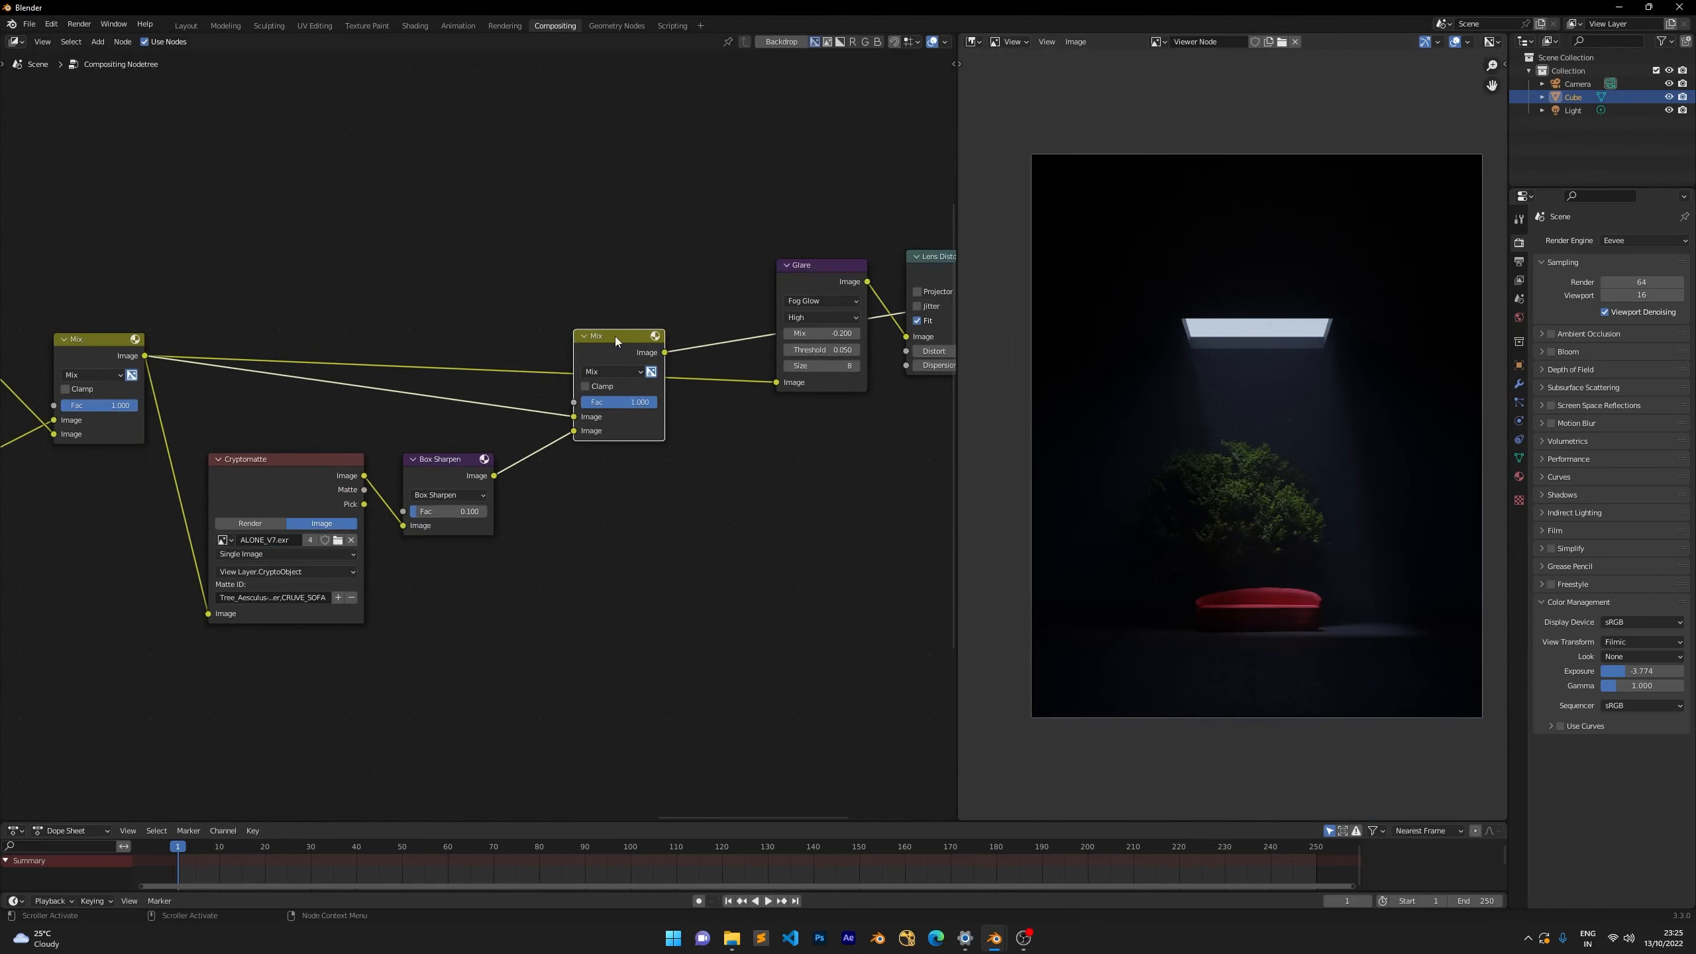
drag(618, 336, 780, 388)
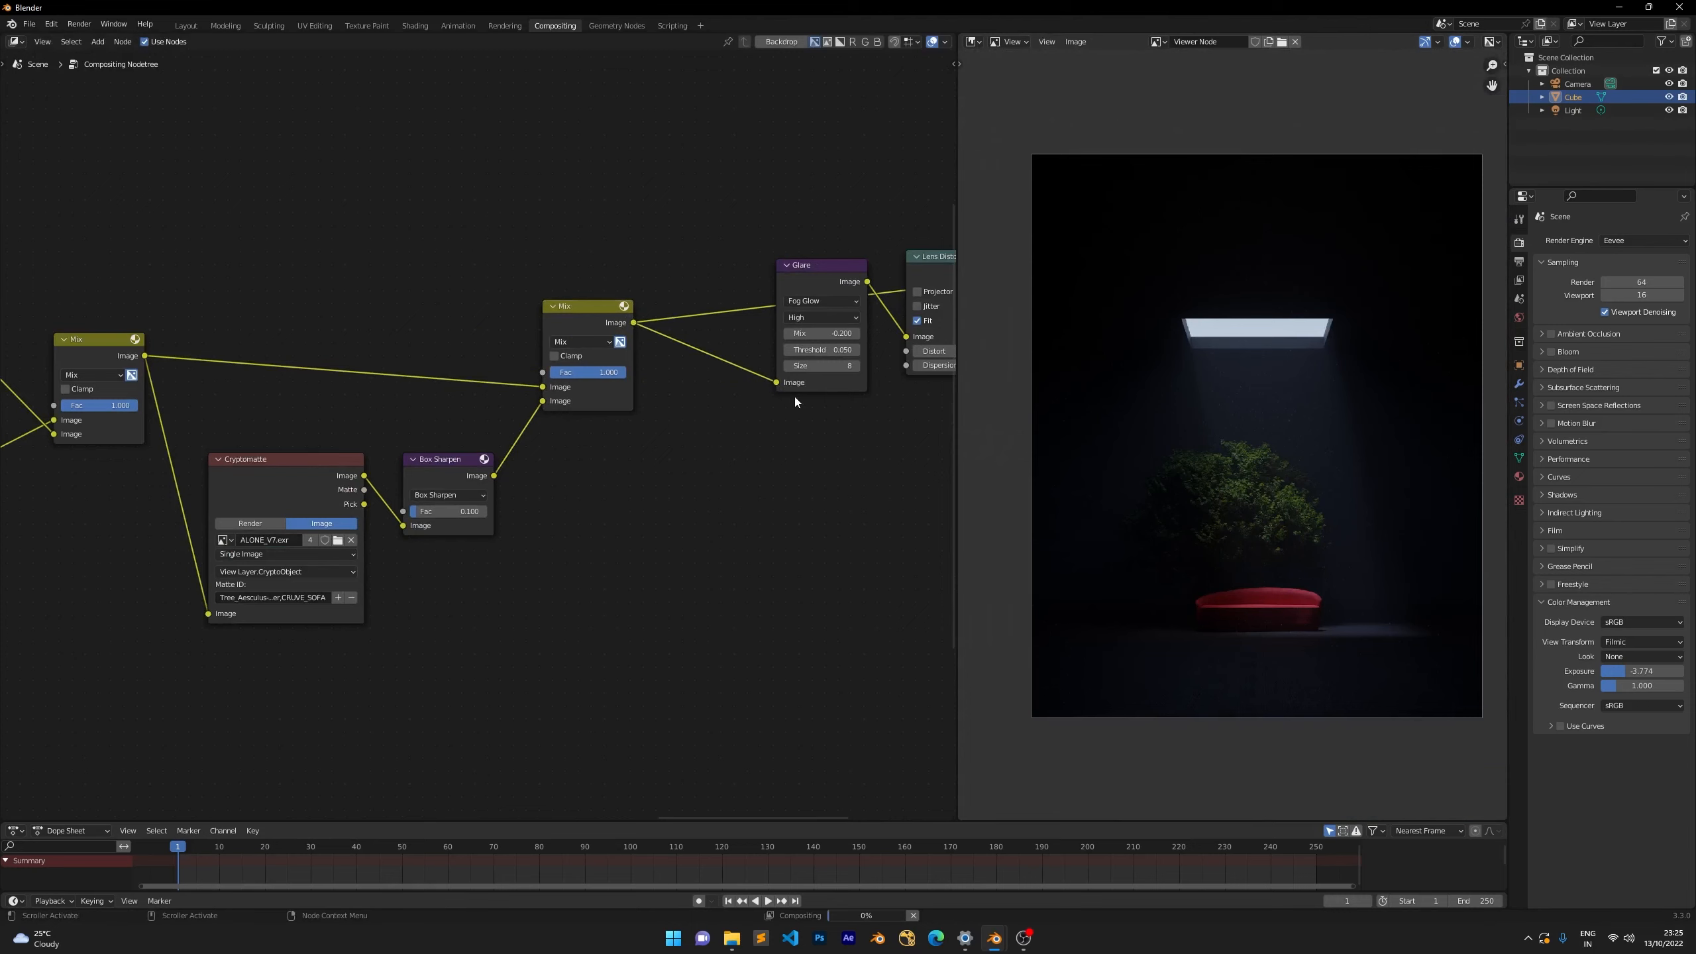
Preview the Lens Distortion output and move the Glare and Lens Distortion nodes closer to the Mix node.
middle_drag(858, 410, 636, 406)
scroll(635, 406, down, 2)
ctrl+shift+click(724, 284)
drag(567, 257, 717, 371)
drag(718, 294, 649, 325)
click(648, 504)
Group the Cryptomatte, Box Sharpen and Mix nodes in a frame labelled "sharpening".
scroll(646, 507, down, 2)
middle_drag(441, 575, 722, 542)
drag(464, 303, 739, 576)
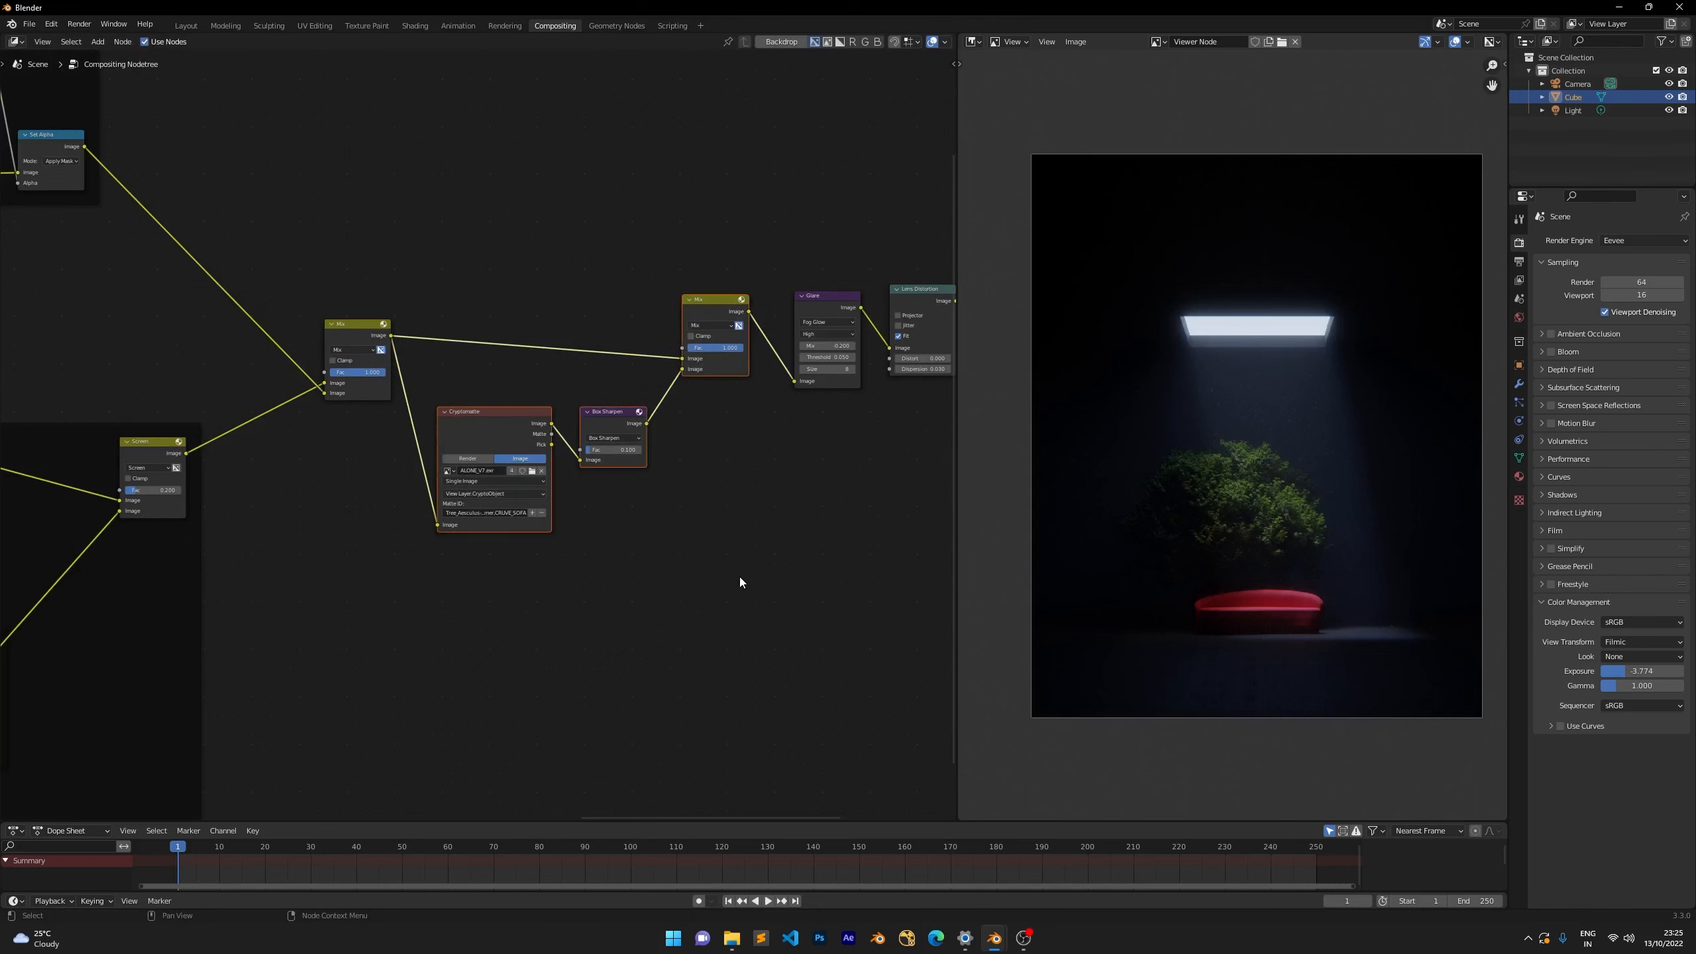
key(ctrl+j)
key(F2)
text(s)
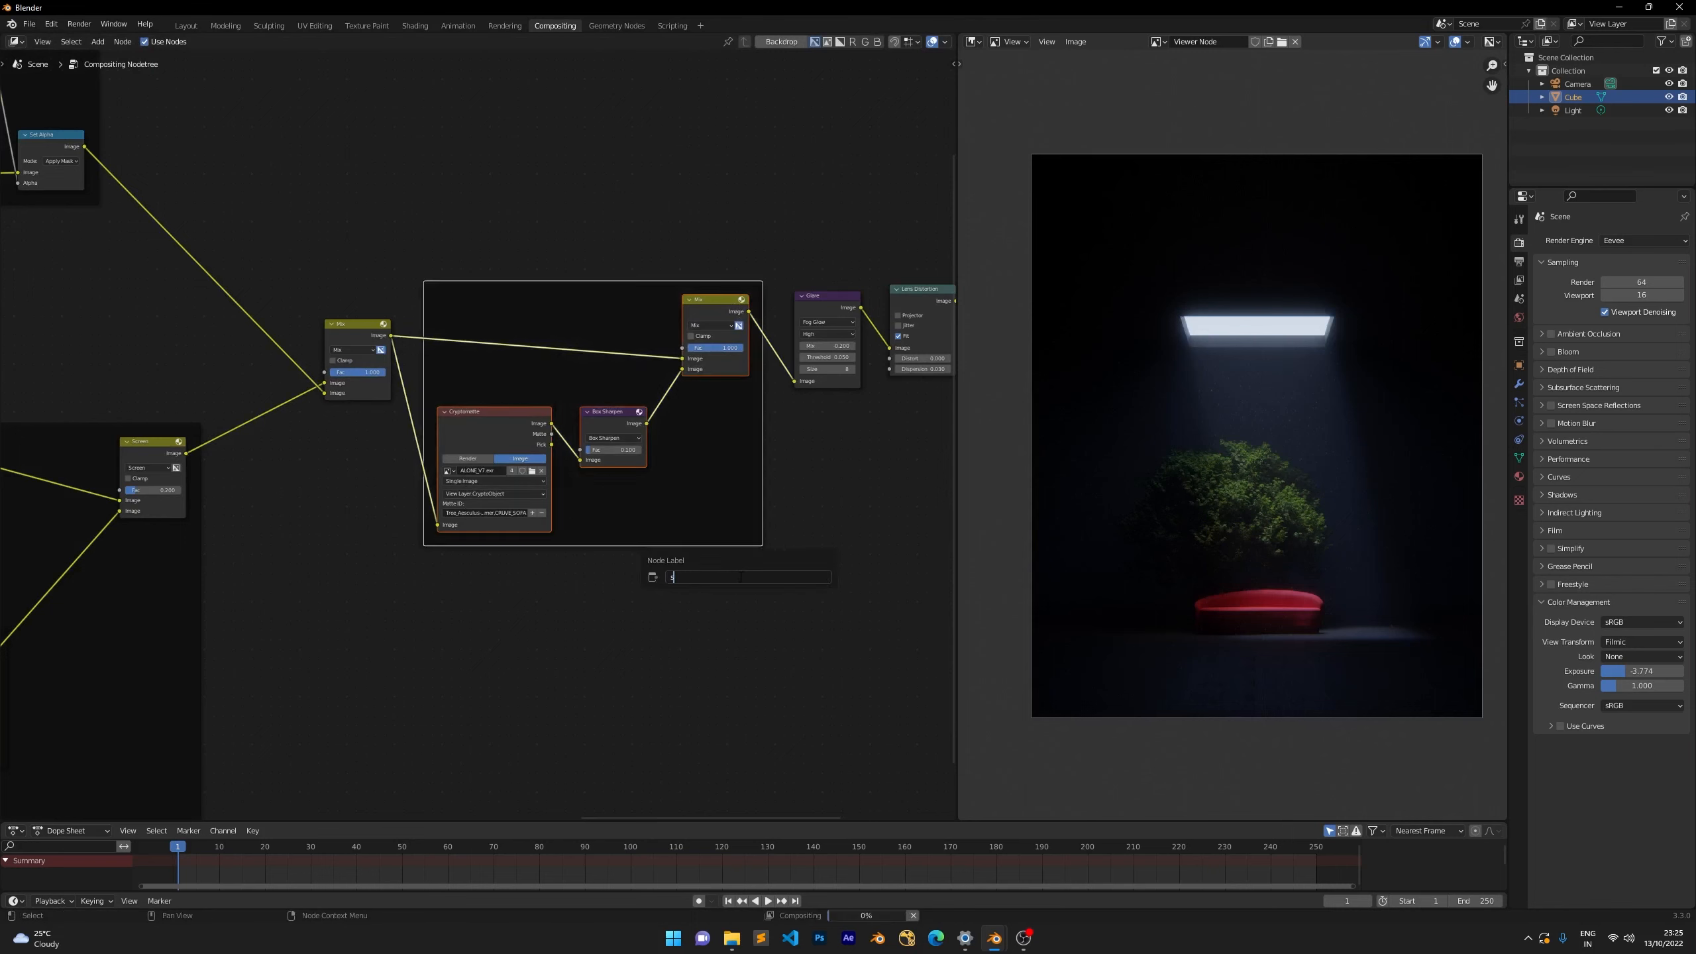
text(harpening)
key(Return)
Group the Glare and Lens Distortion nodes in a frame labelled "lens stuff".
middle_drag(845, 528, 468, 486)
drag(454, 168, 630, 382)
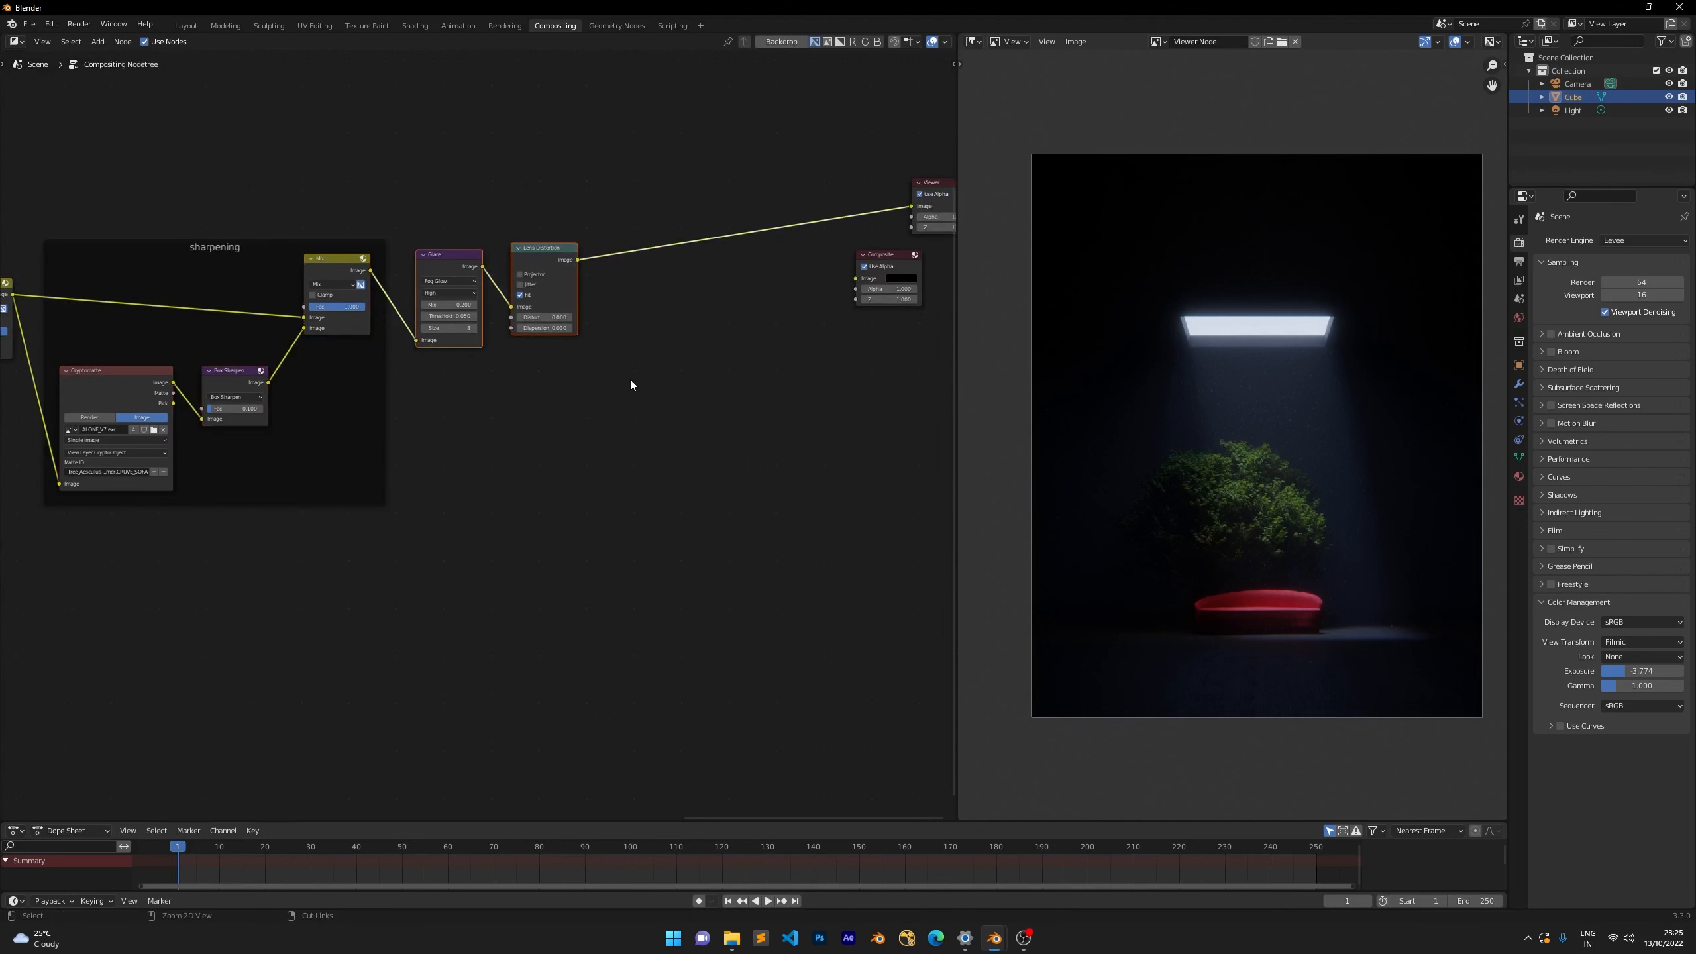
key(ctrl+j)
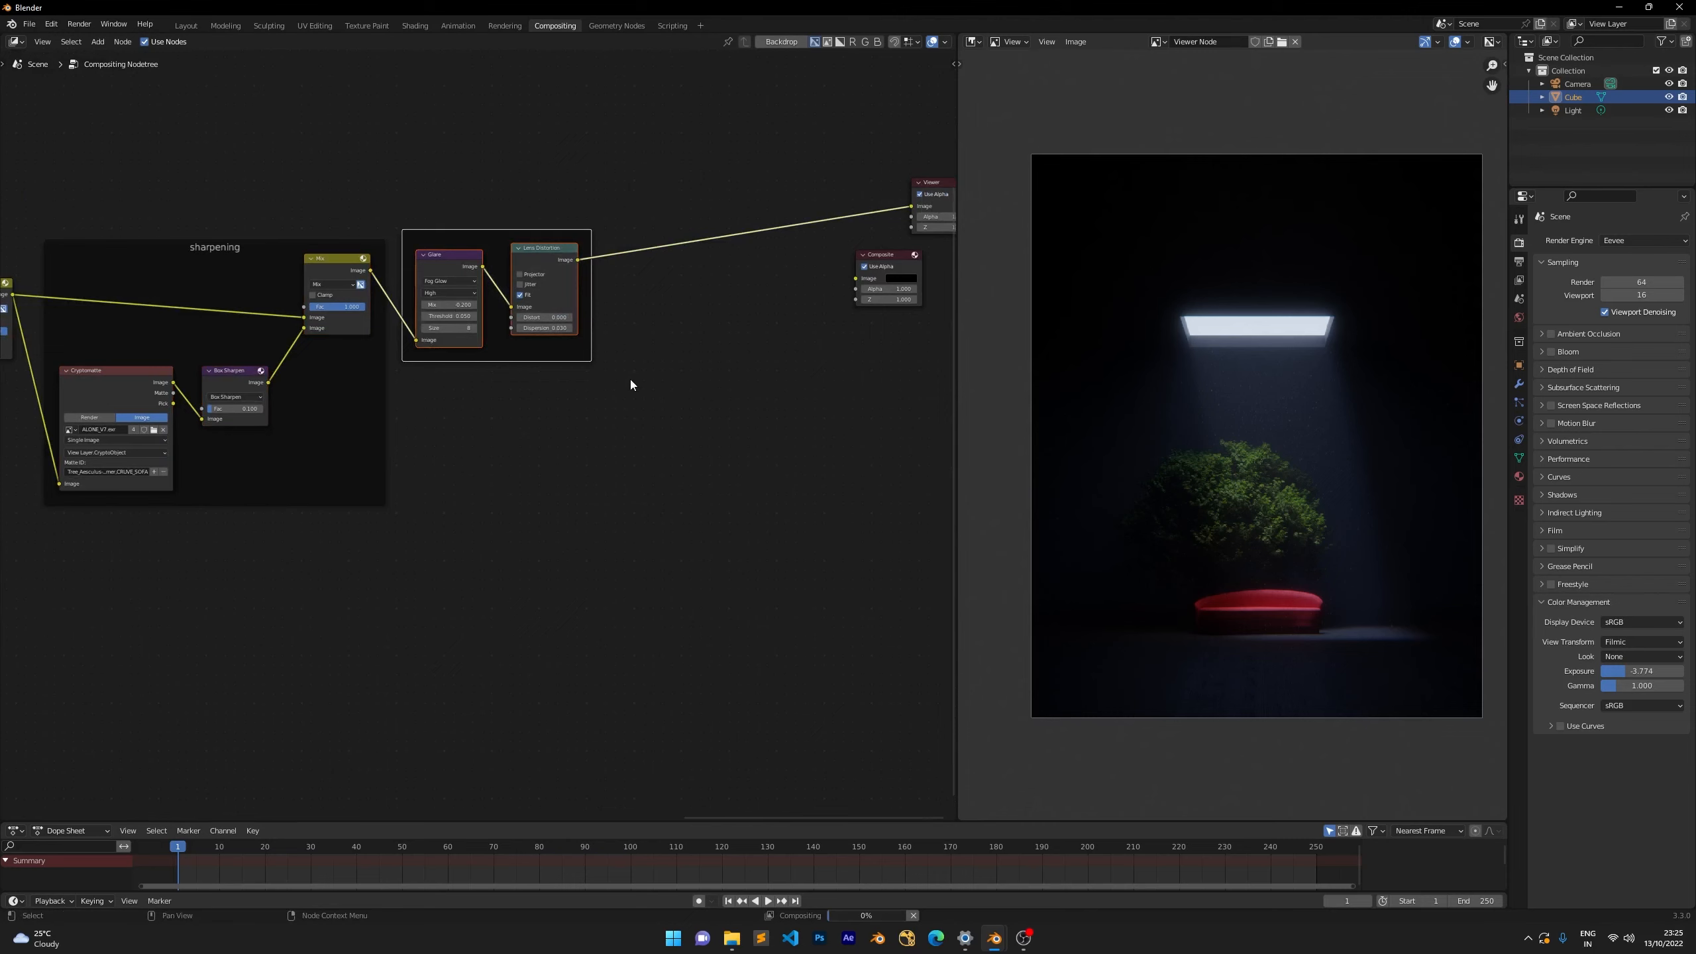
key(F2)
text(lensd)
key(BackSpace)
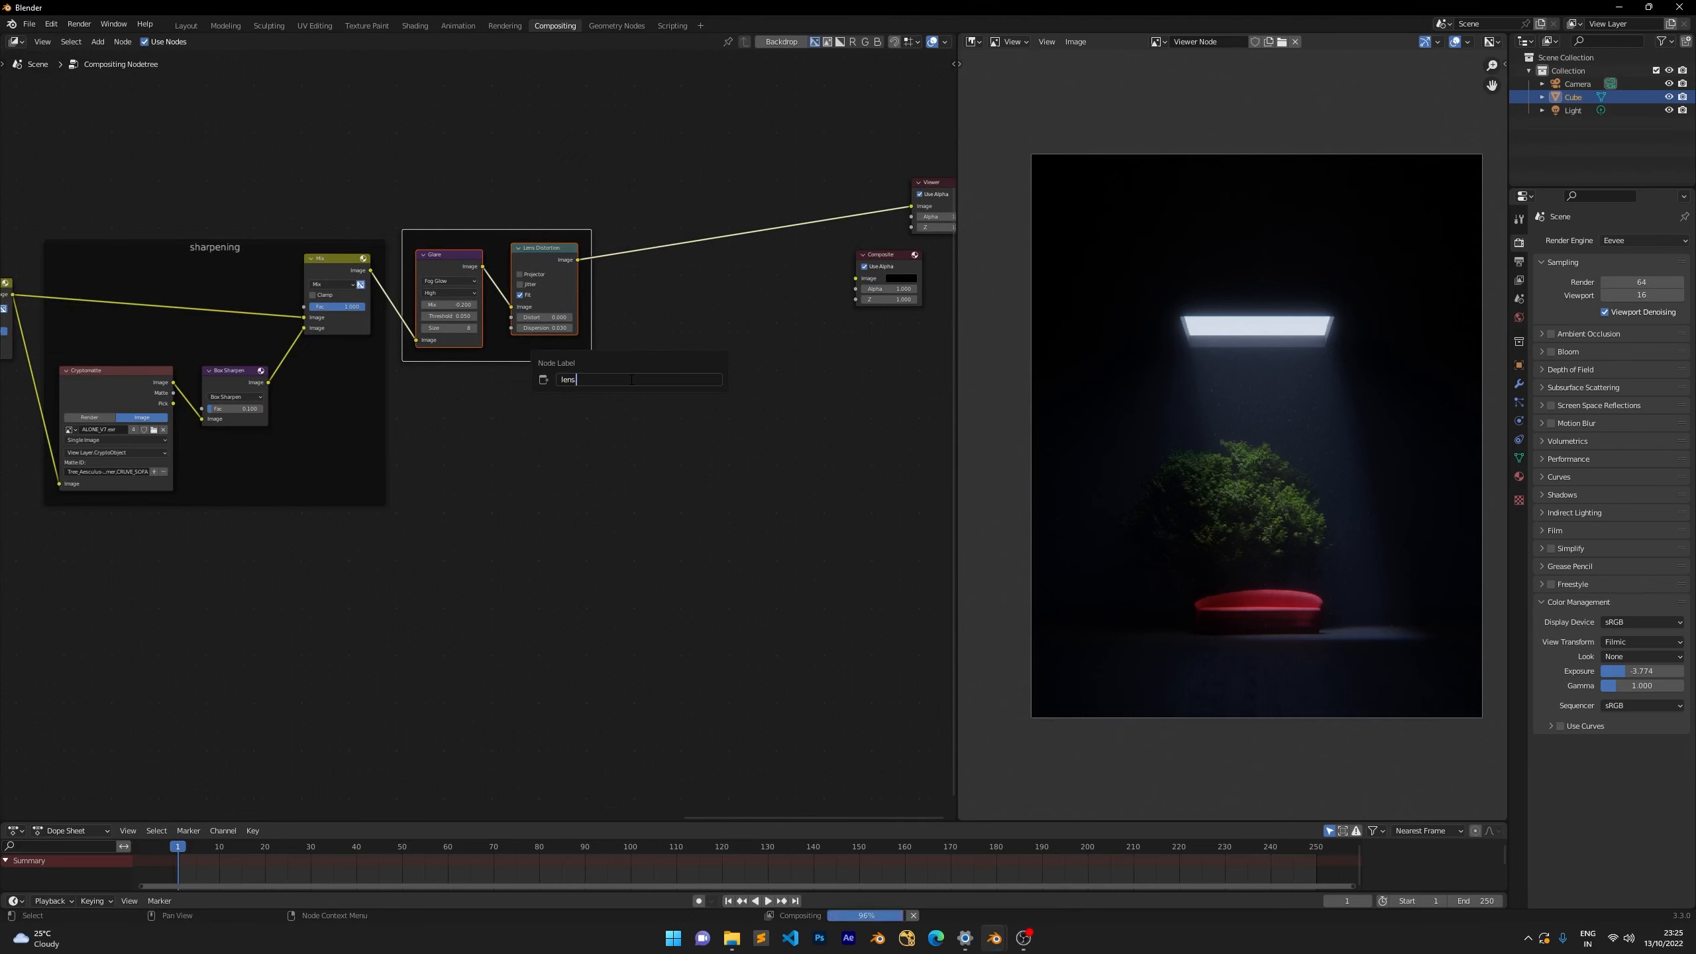
text(stuff)
key(Return)
scroll(632, 381, down, 4)
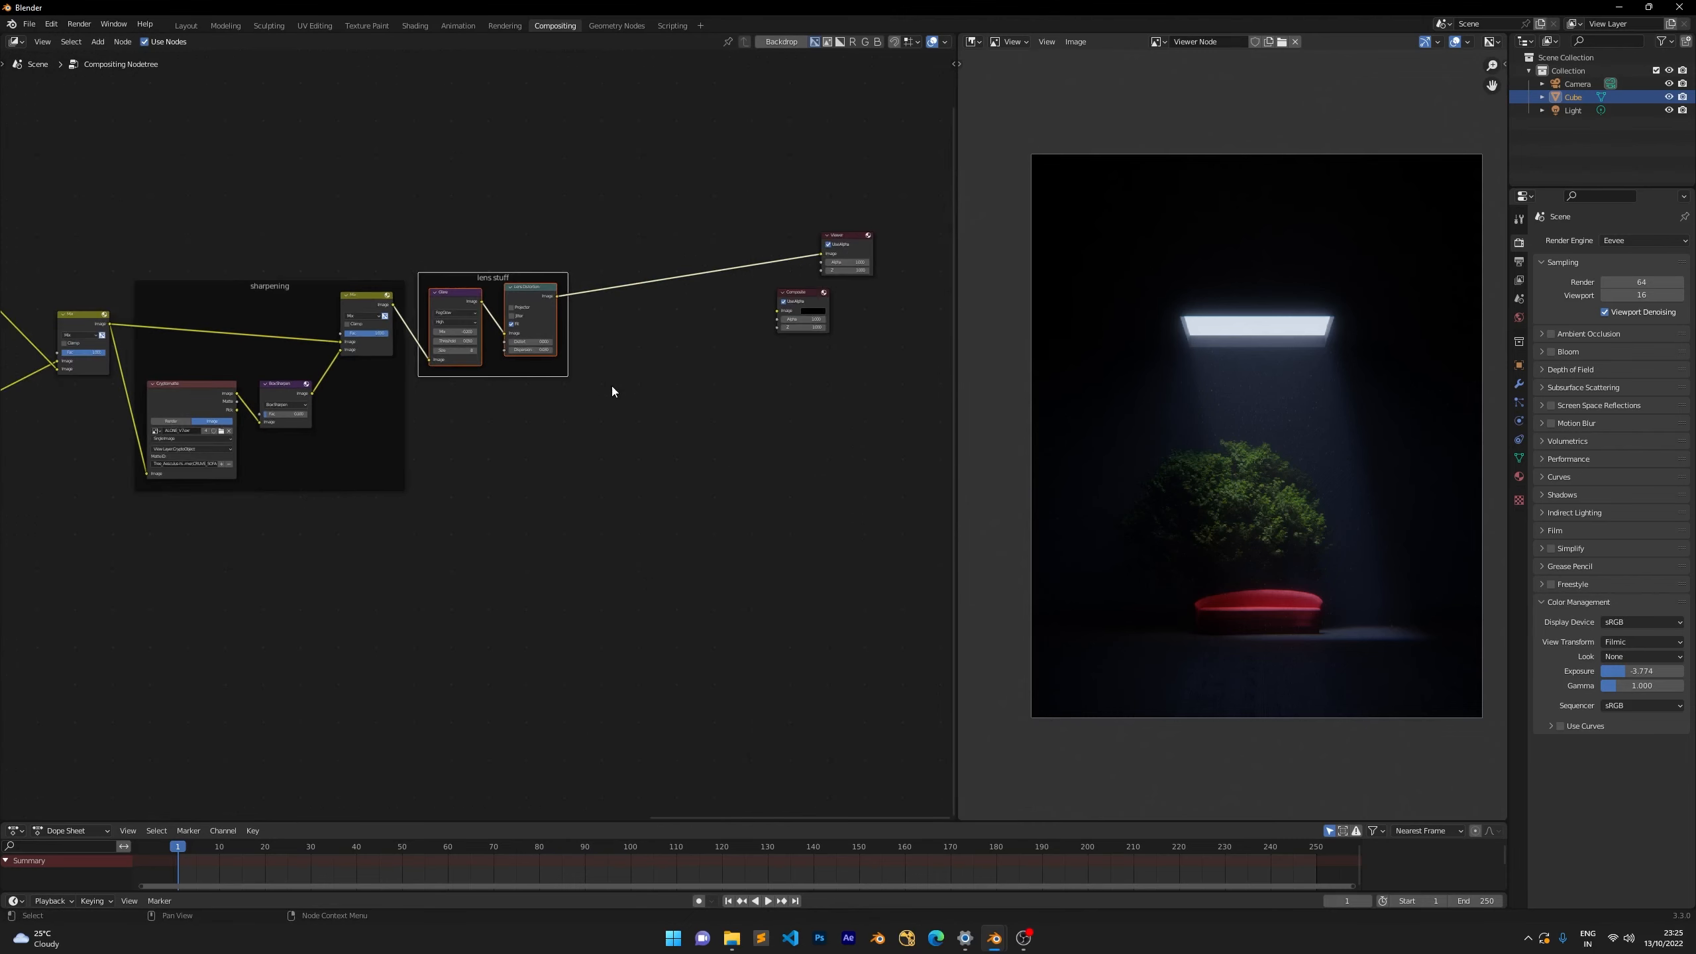
Review the complete compositing node tree from the source layers through the dust, sharpening and lens frames.
middle_drag(315, 470, 442, 472)
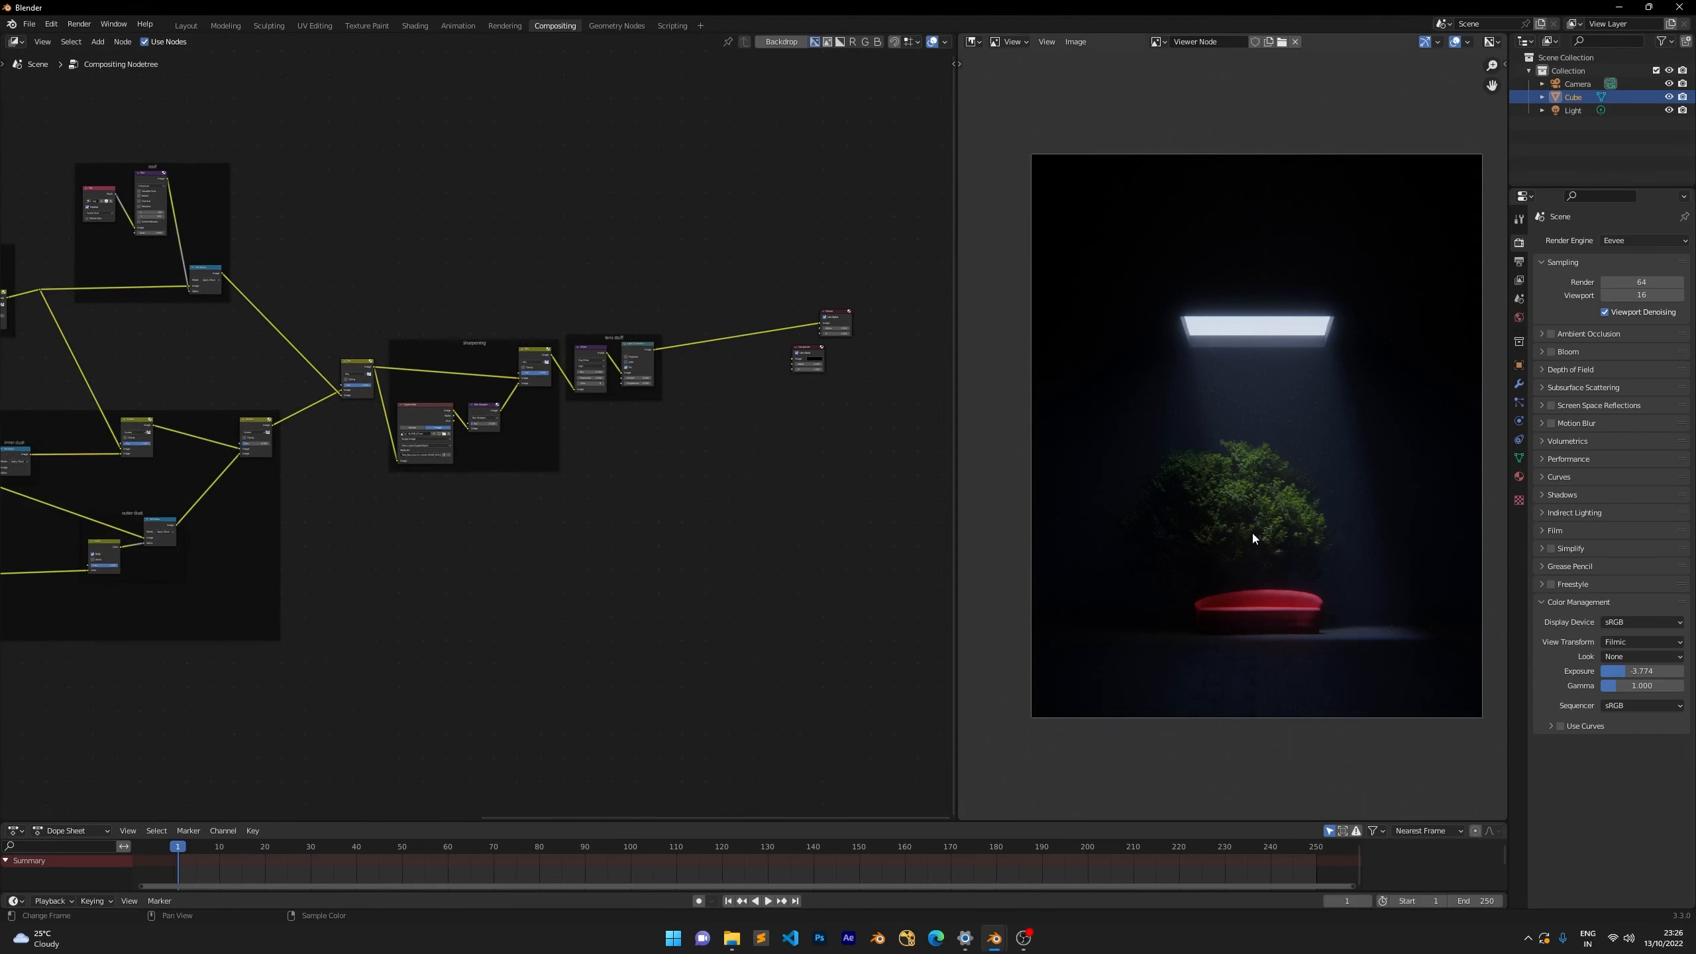
scroll(614, 525, down, 6)
middle_drag(549, 550, 701, 539)
scroll(499, 547, down, 4)
middle_drag(326, 569, 531, 571)
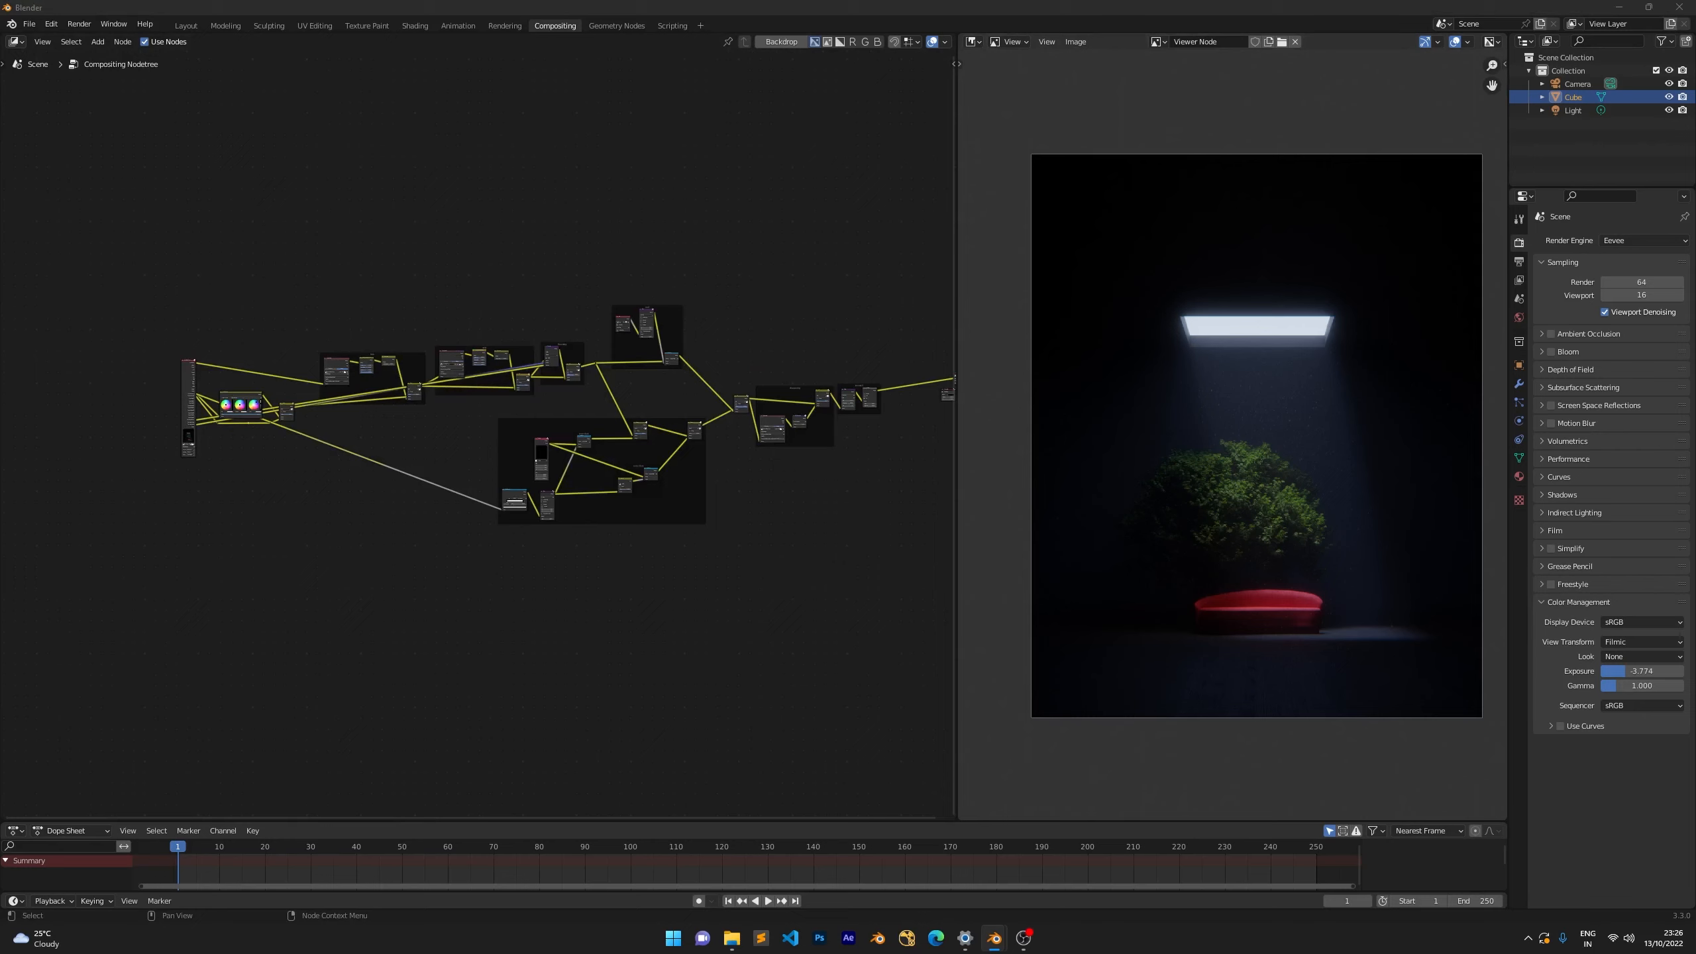
middle_drag(744, 488, 620, 490)
scroll(620, 490, up, 5)
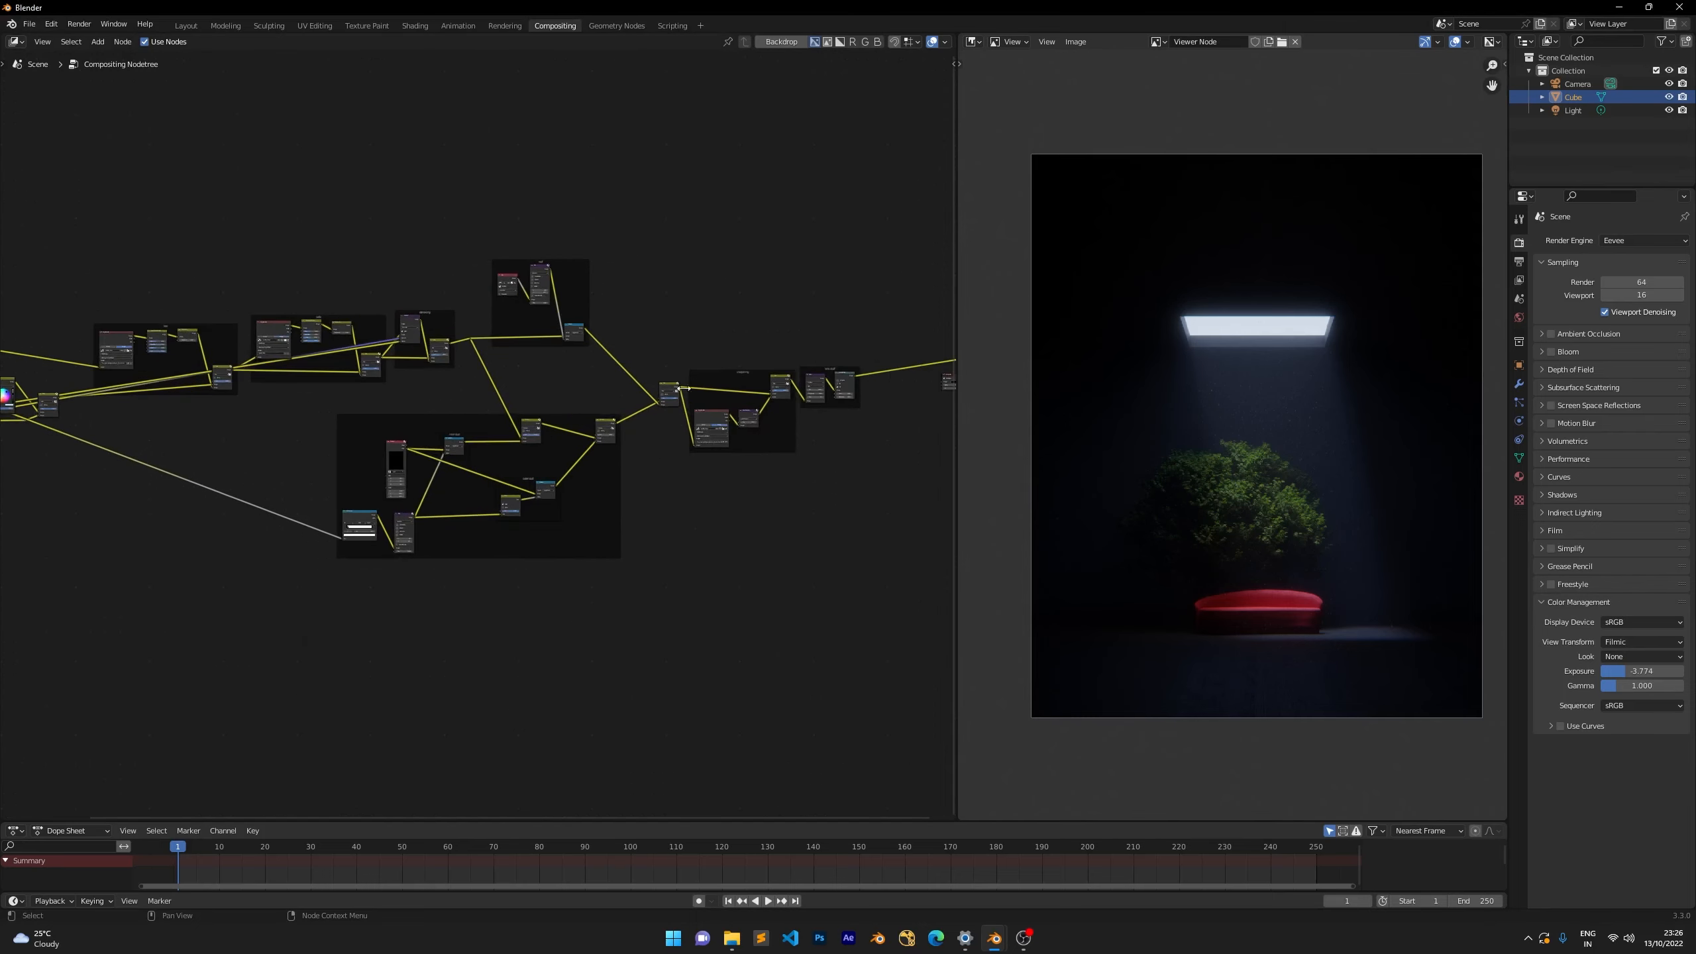
scroll(674, 268, up, 3)
scroll(680, 265, up, 3)
middle_drag(353, 205, 484, 270)
scroll(247, 312, up, 3)
scroll(483, 270, down, 5)
Shift the three frames ahead of the roof frame up and left, and move the denoising frame back to the right.
middle_drag(191, 279, 324, 262)
drag(125, 264, 718, 402)
scroll(711, 388, up, 1)
key(g)
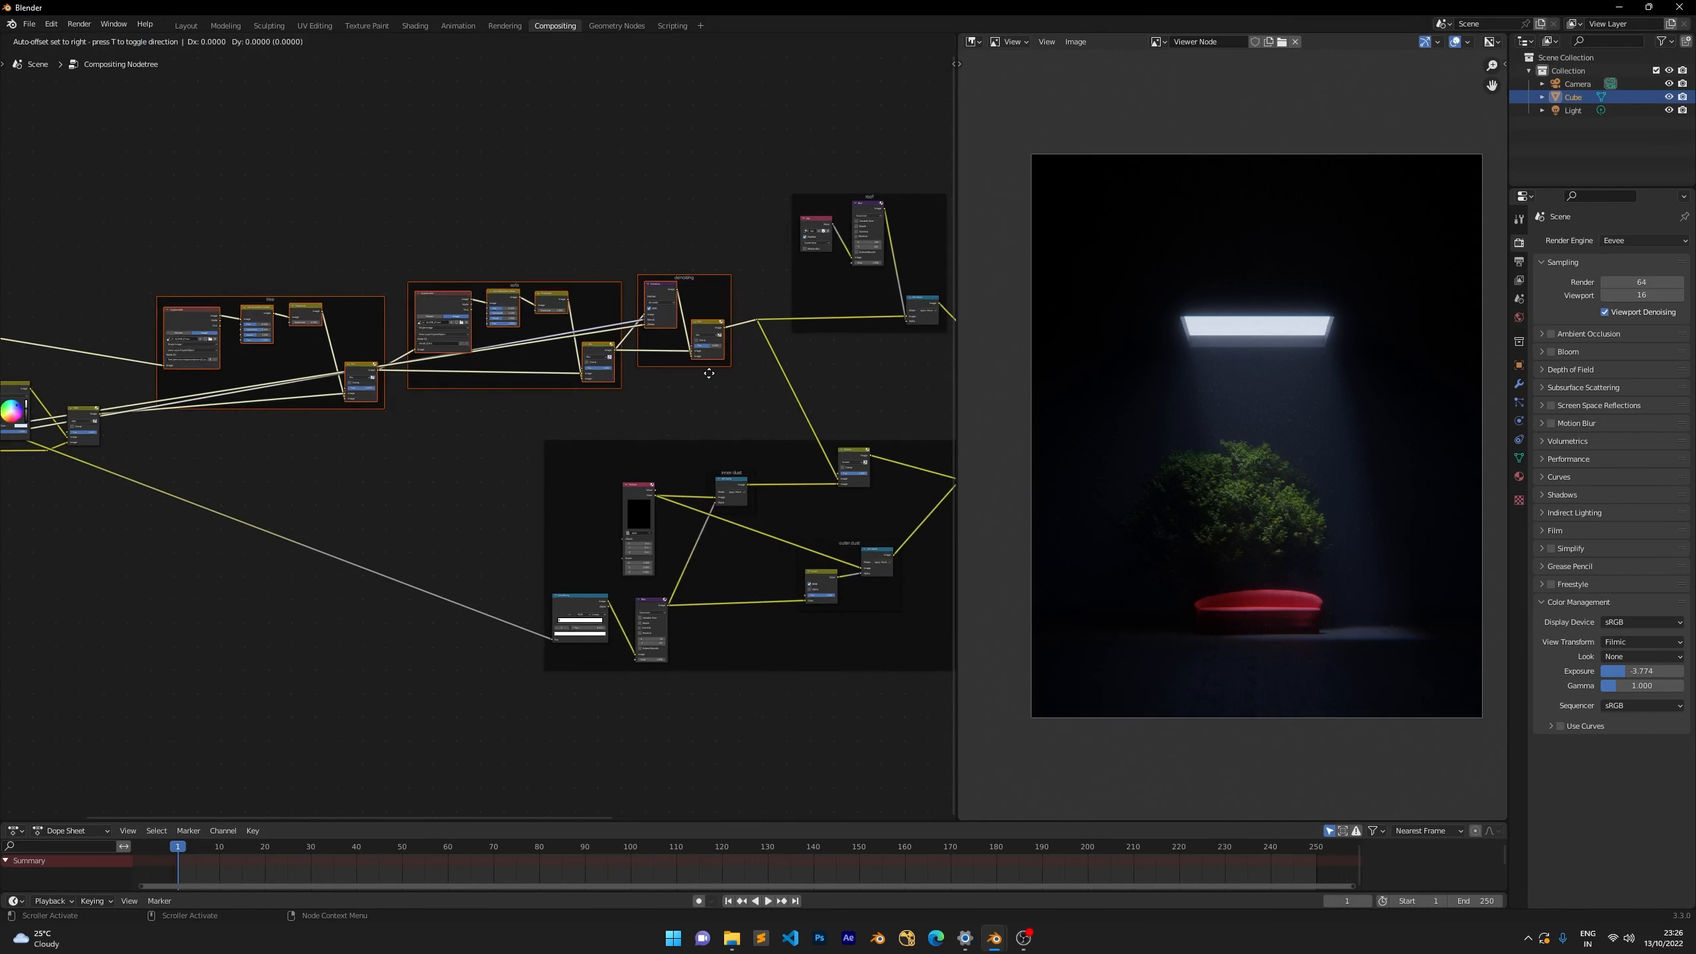
click(692, 363)
click(616, 246)
drag(616, 246, 728, 346)
key(g)
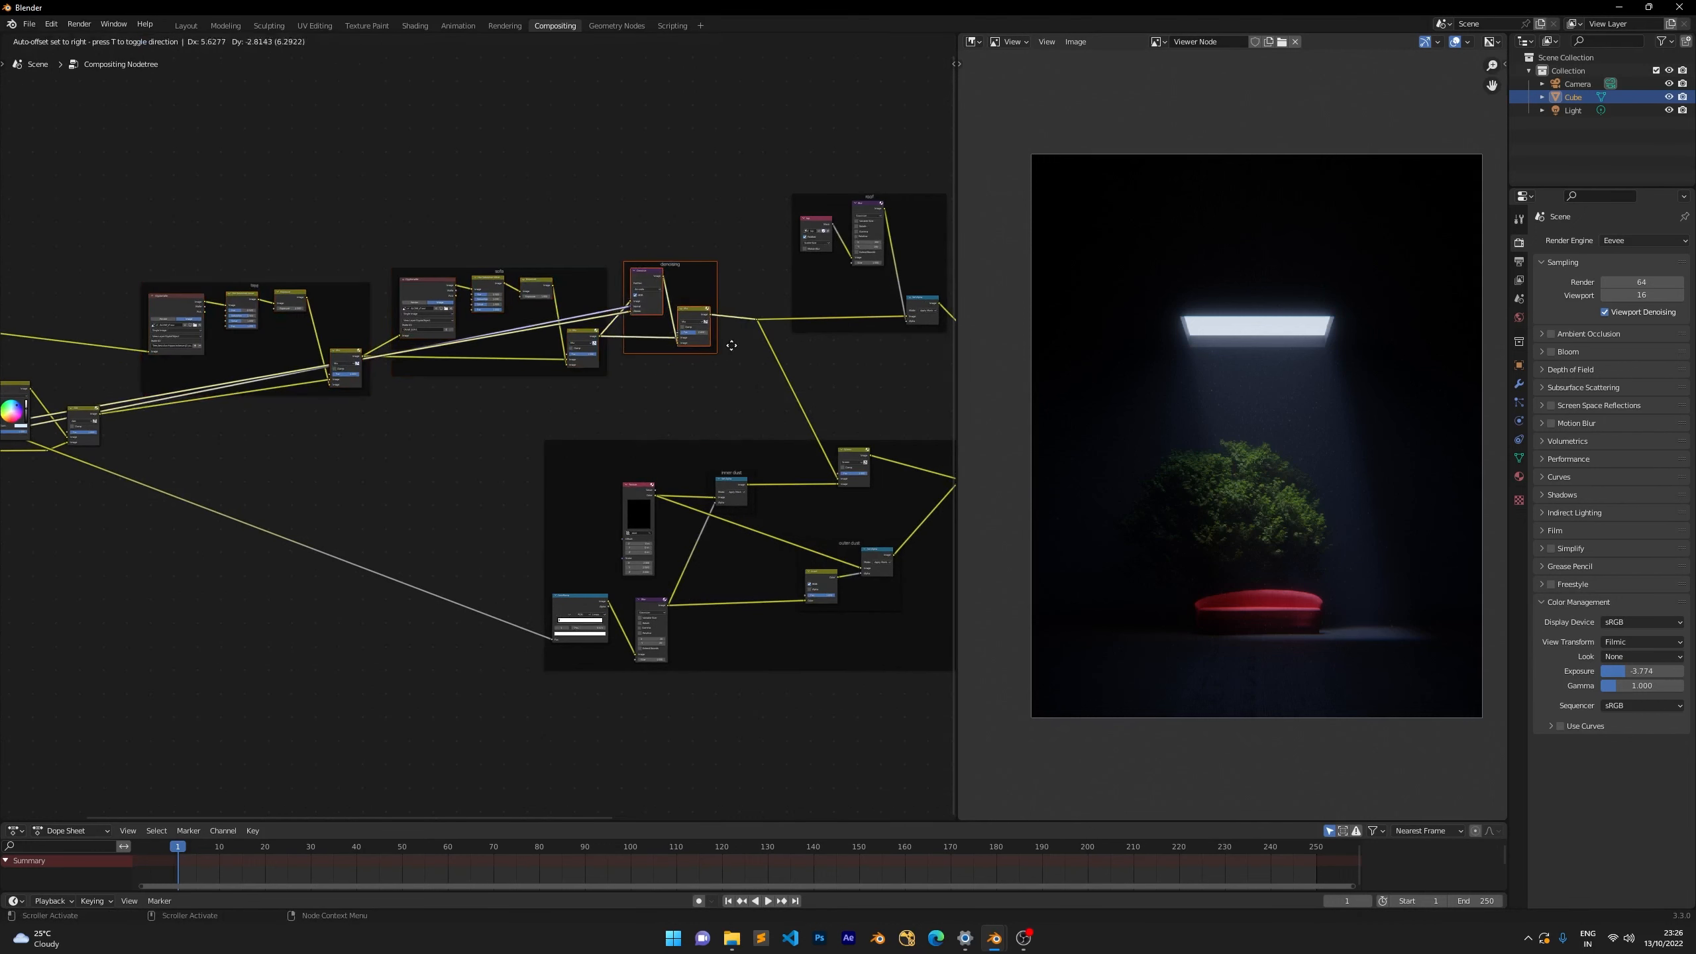
click(744, 348)
Move the two frames preceding the denoising frame further up and left to open a gap.
middle_drag(284, 223, 353, 216)
scroll(353, 216, up, 2)
scroll(300, 213, down, 3)
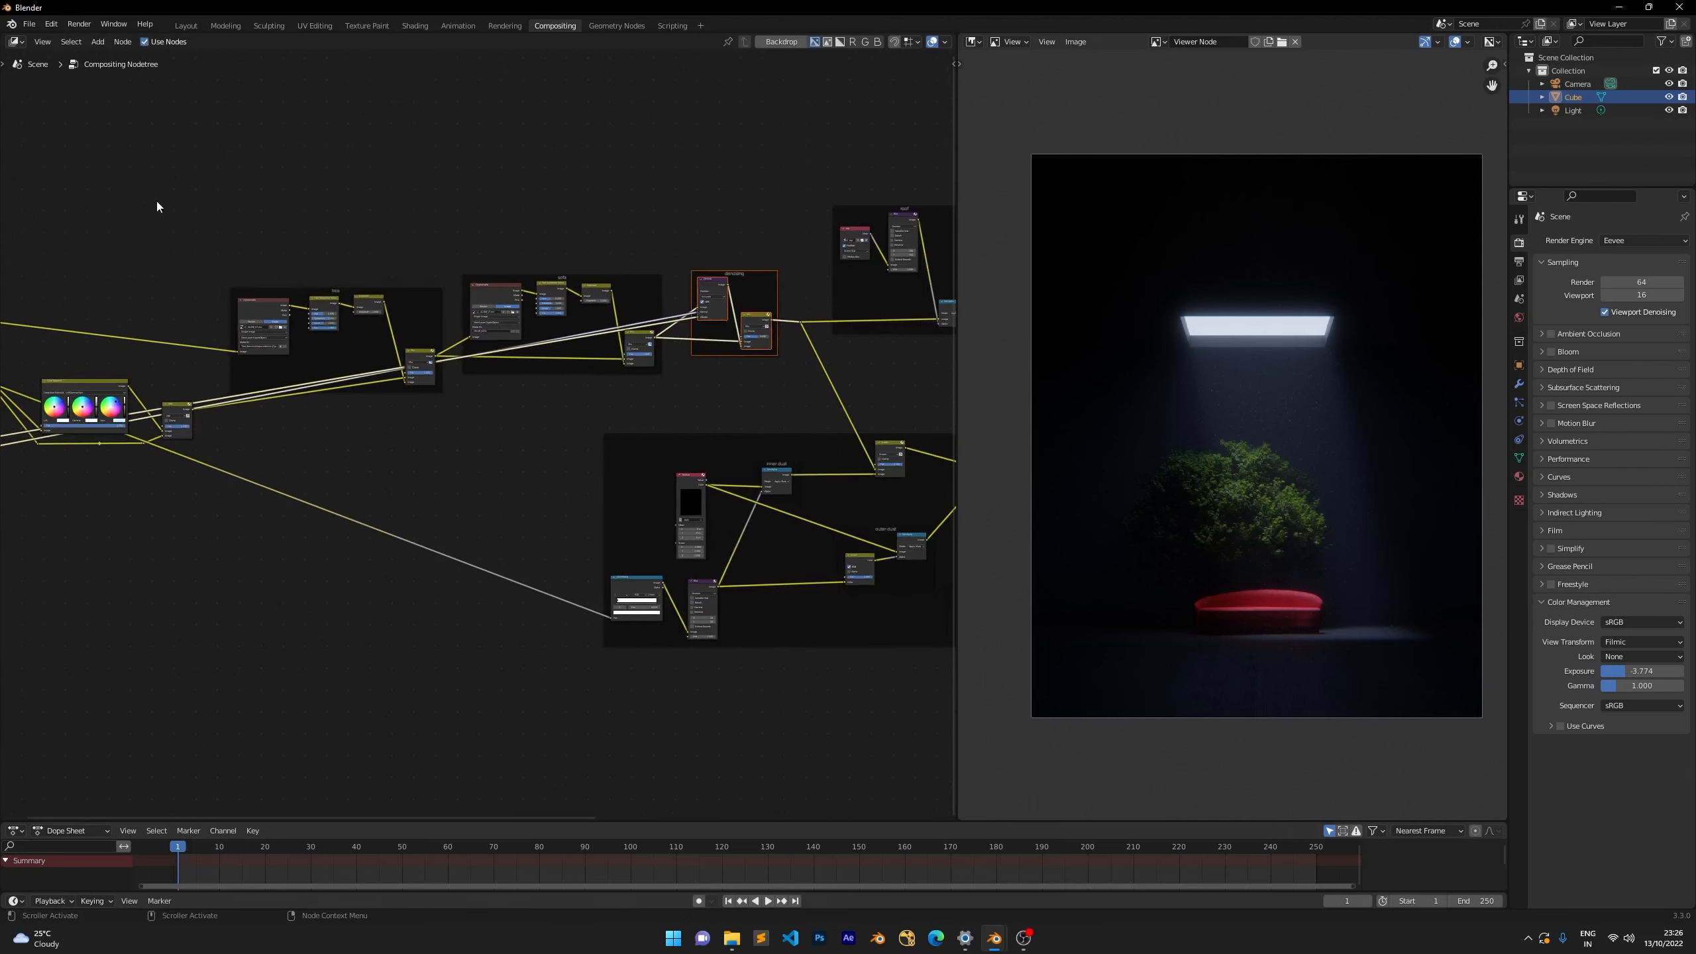
drag(173, 213, 648, 367)
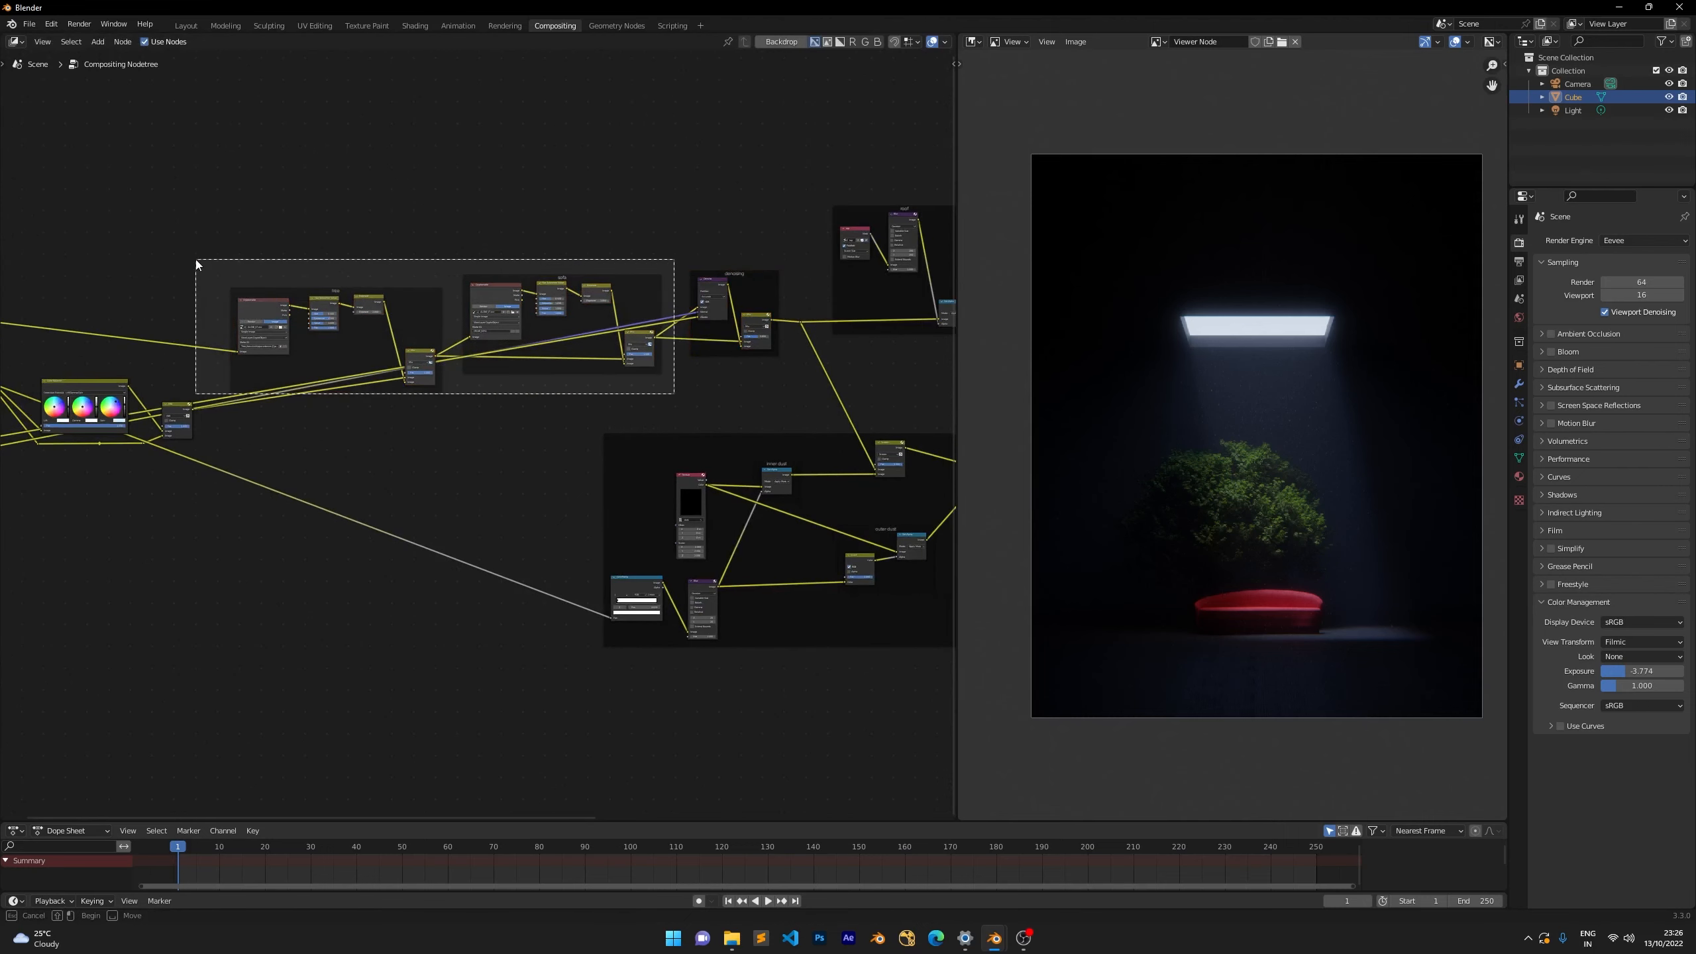
key(g)
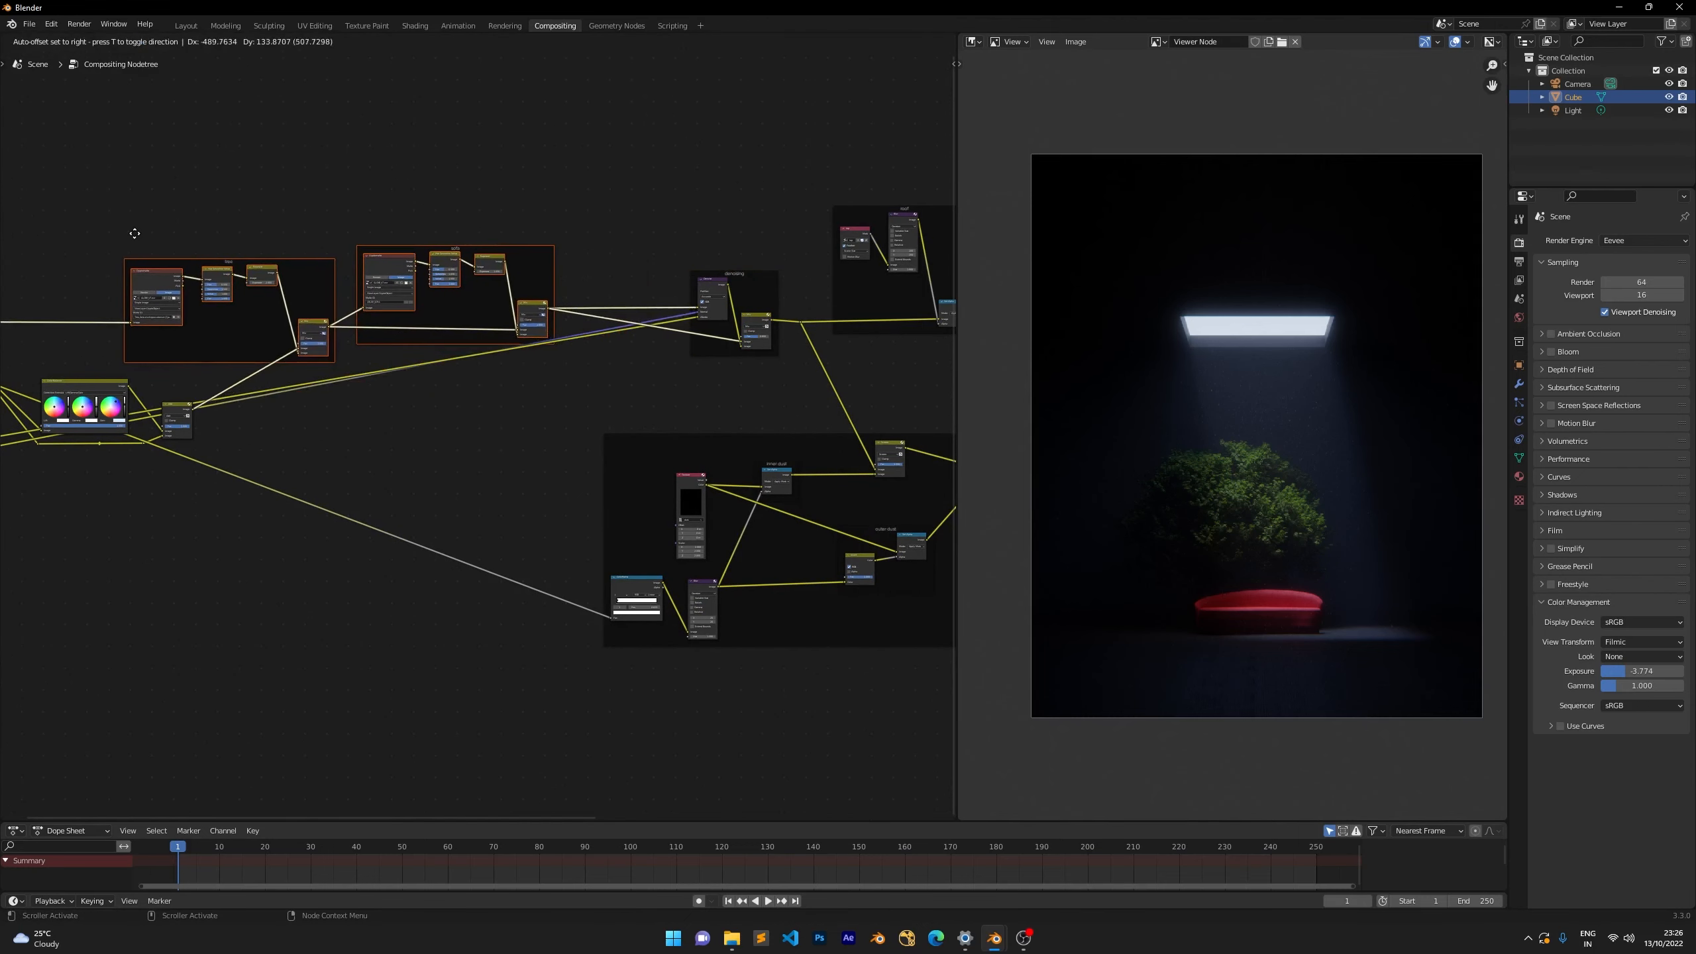
click(133, 231)
Join the two links leaving the sofa frame's Mix node with a reroute point placed before the denoising frame.
middle_drag(610, 239, 422, 255)
scroll(421, 257, up, 1)
scroll(408, 253, up, 3)
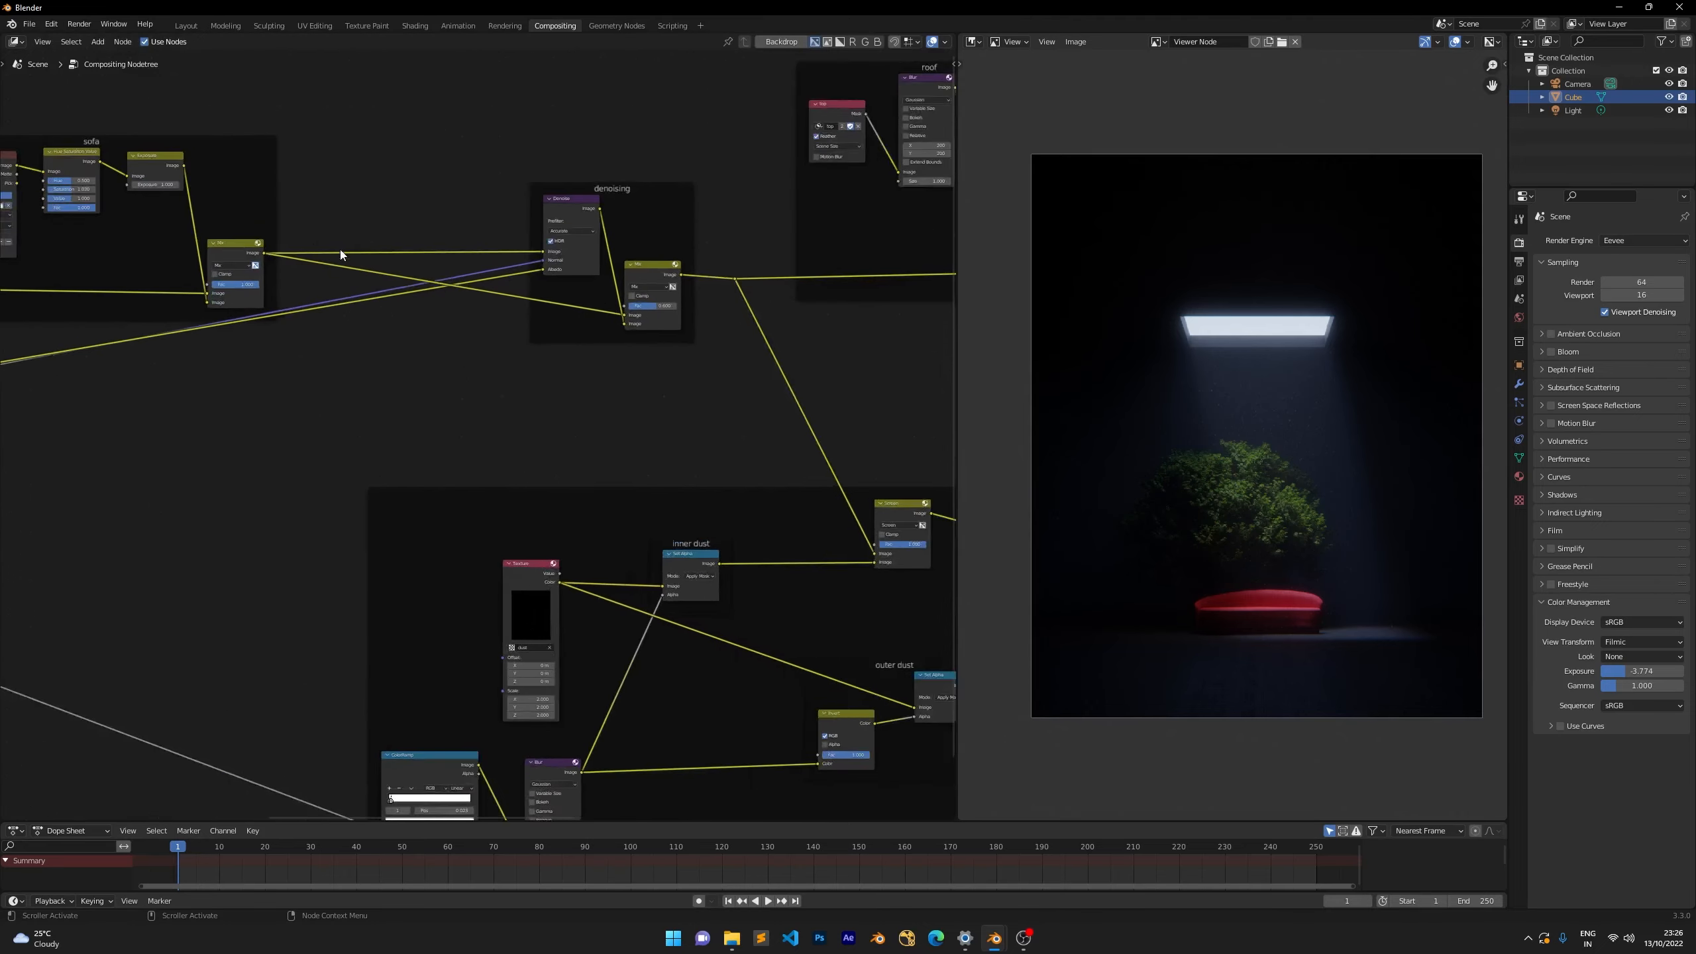
key(g)
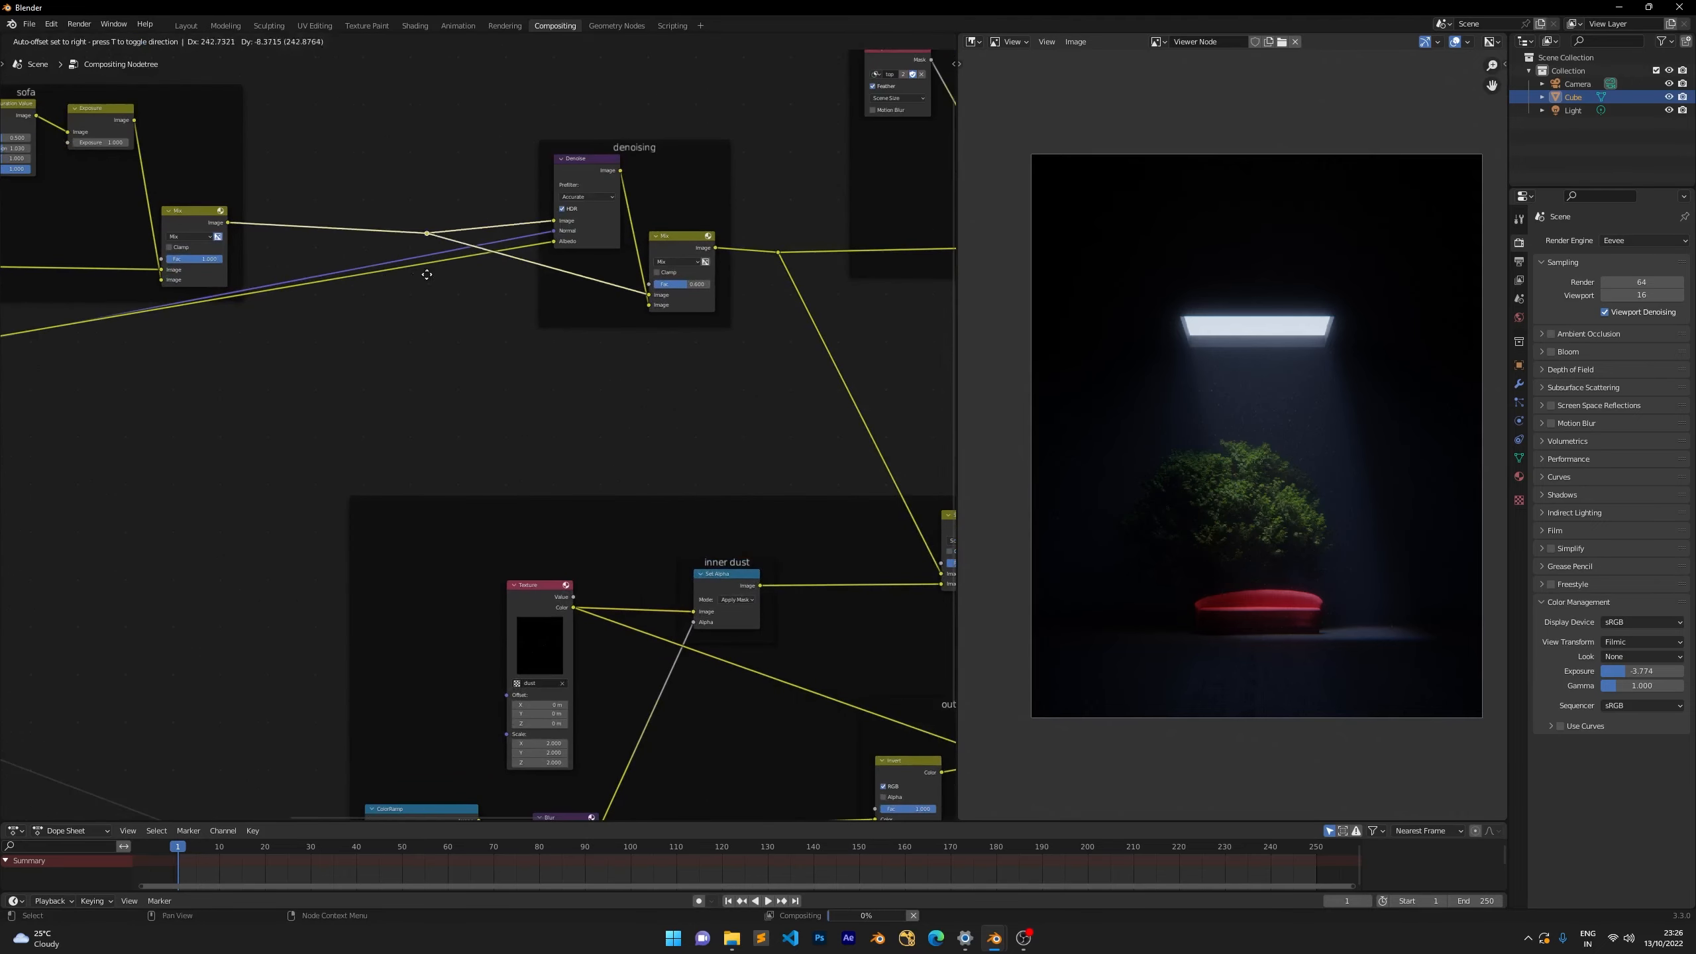
click(469, 251)
Add a Color Balance node on the link between the sofa frame's Mix node and the reroute point.
middle_drag(347, 154, 470, 291)
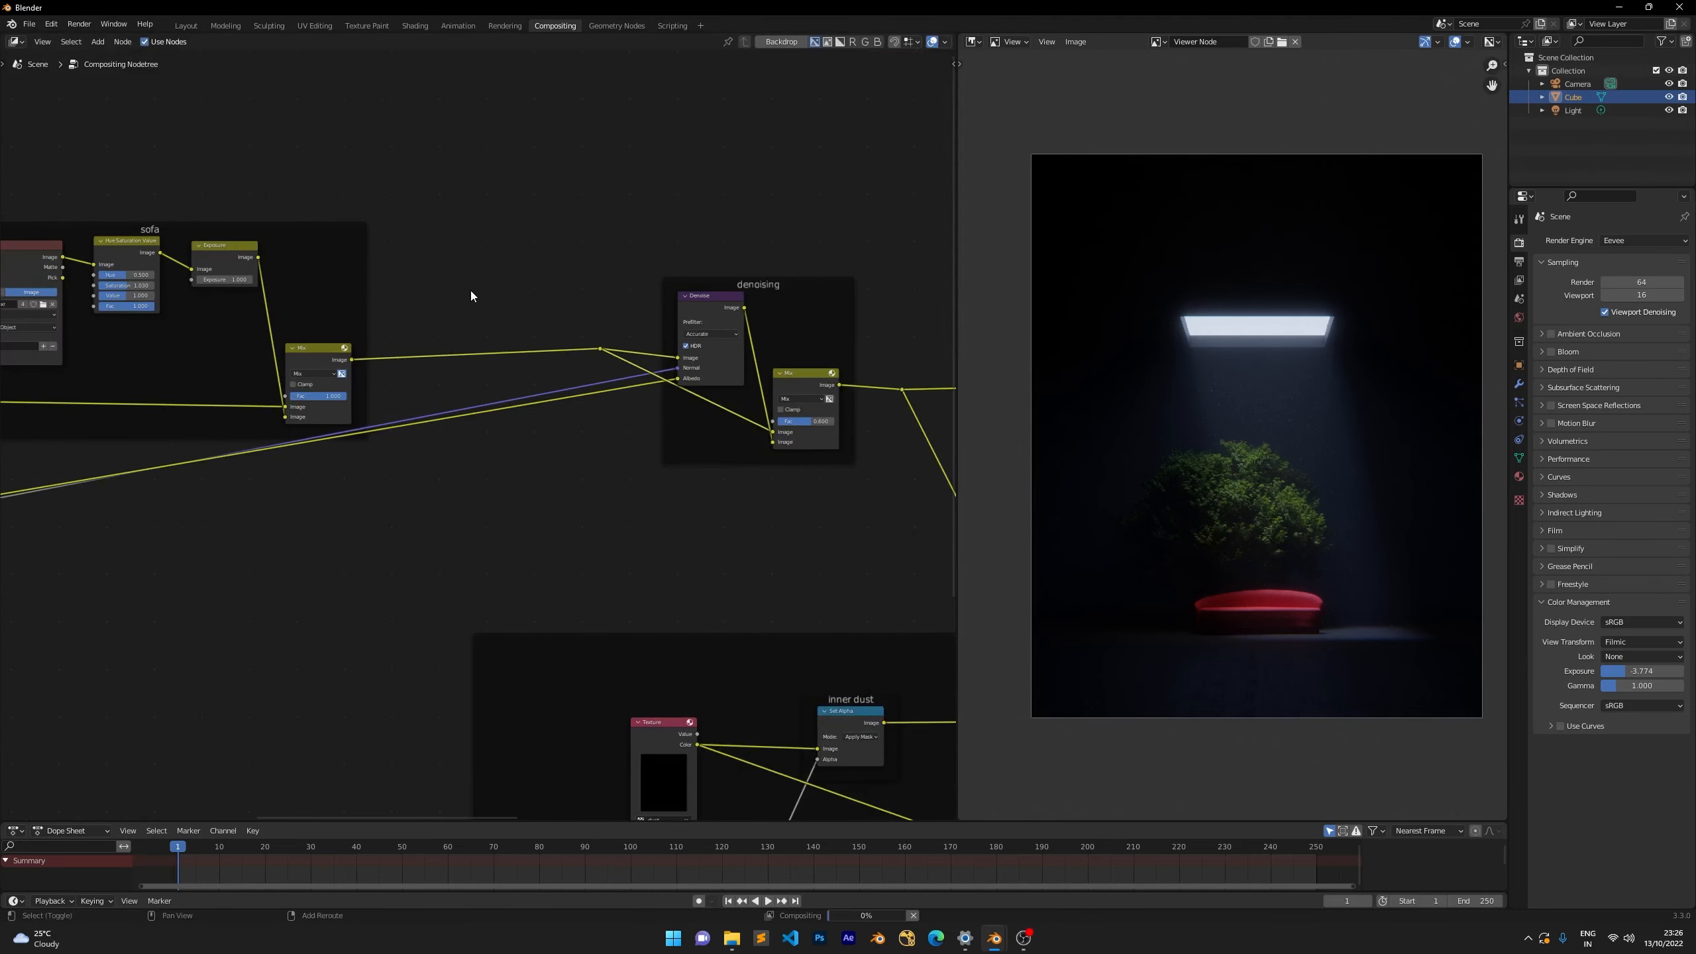
key(shift+a)
text(color bal)
key(Return)
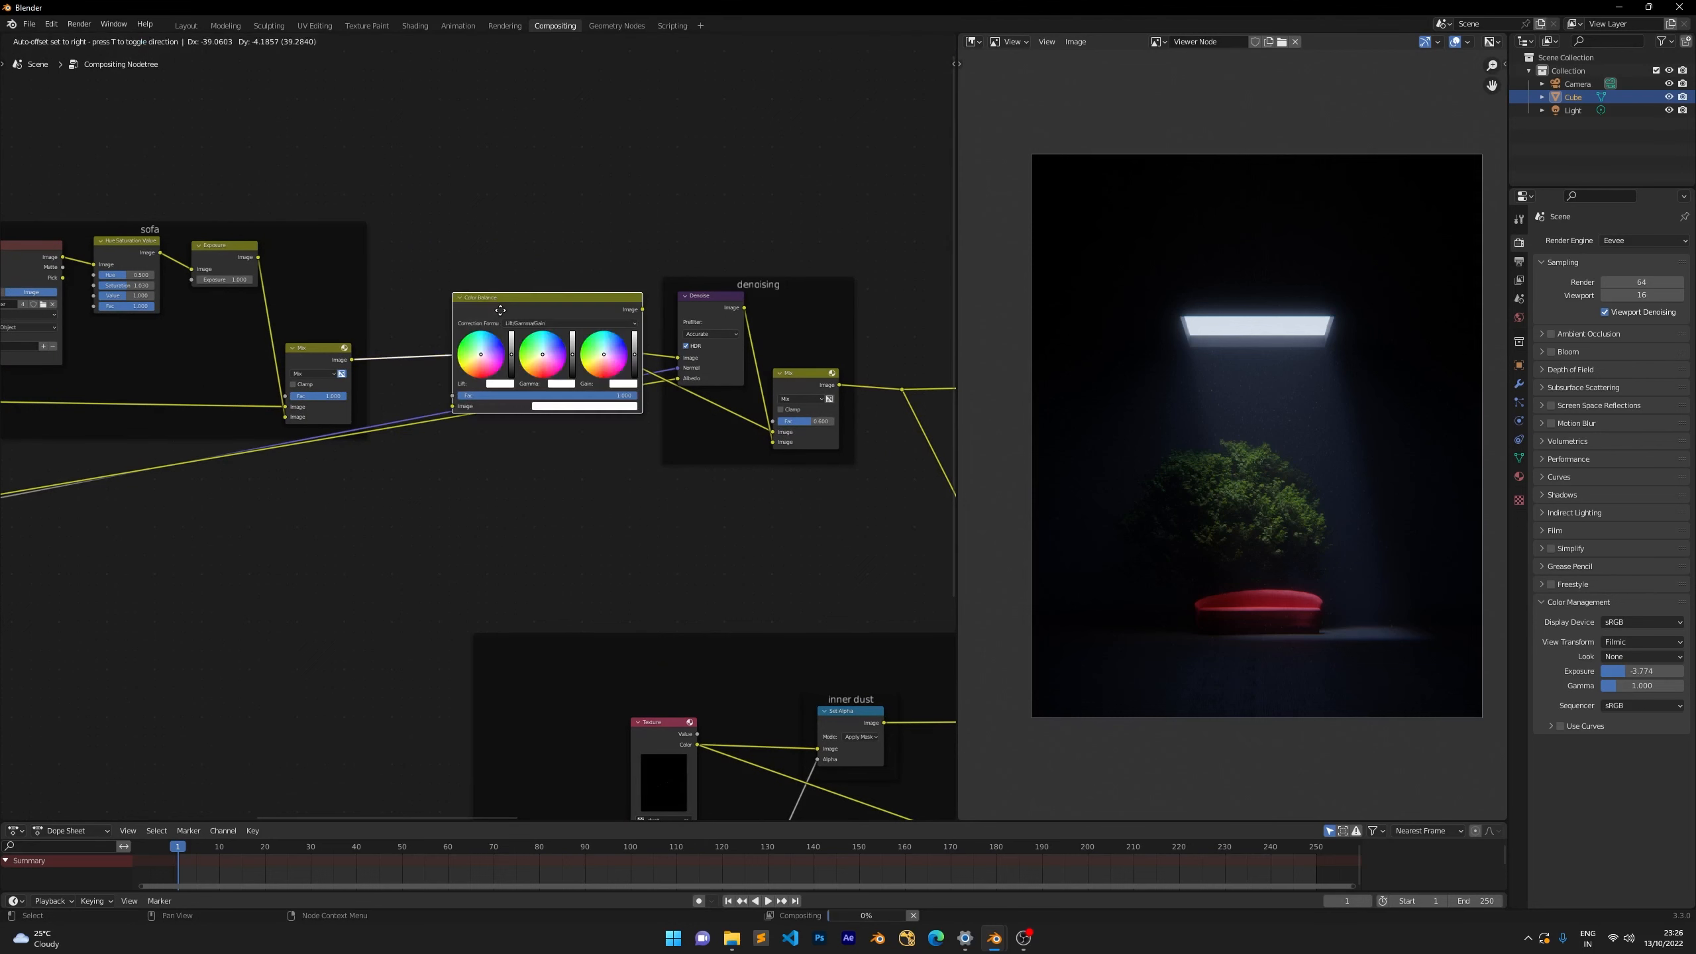
click(482, 291)
Set the Color Balance node's correction formula to Offset/Power/Slope (ASC-CDL).
scroll(499, 257, up, 4)
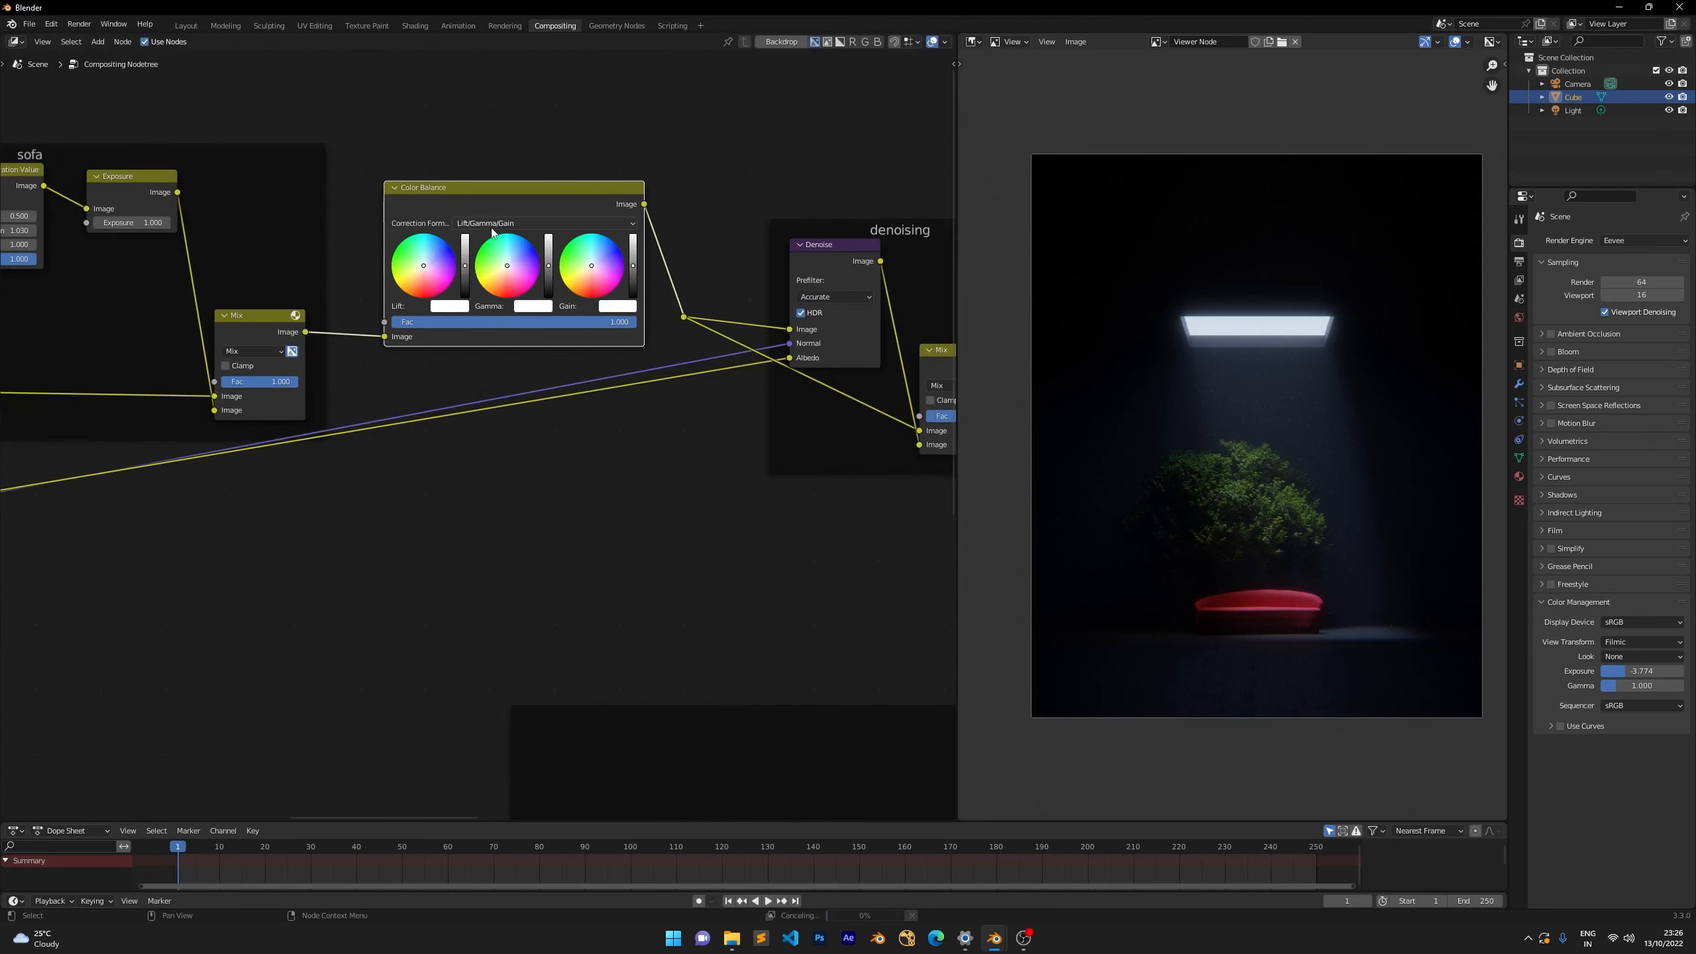
middle_drag(543, 336, 483, 396)
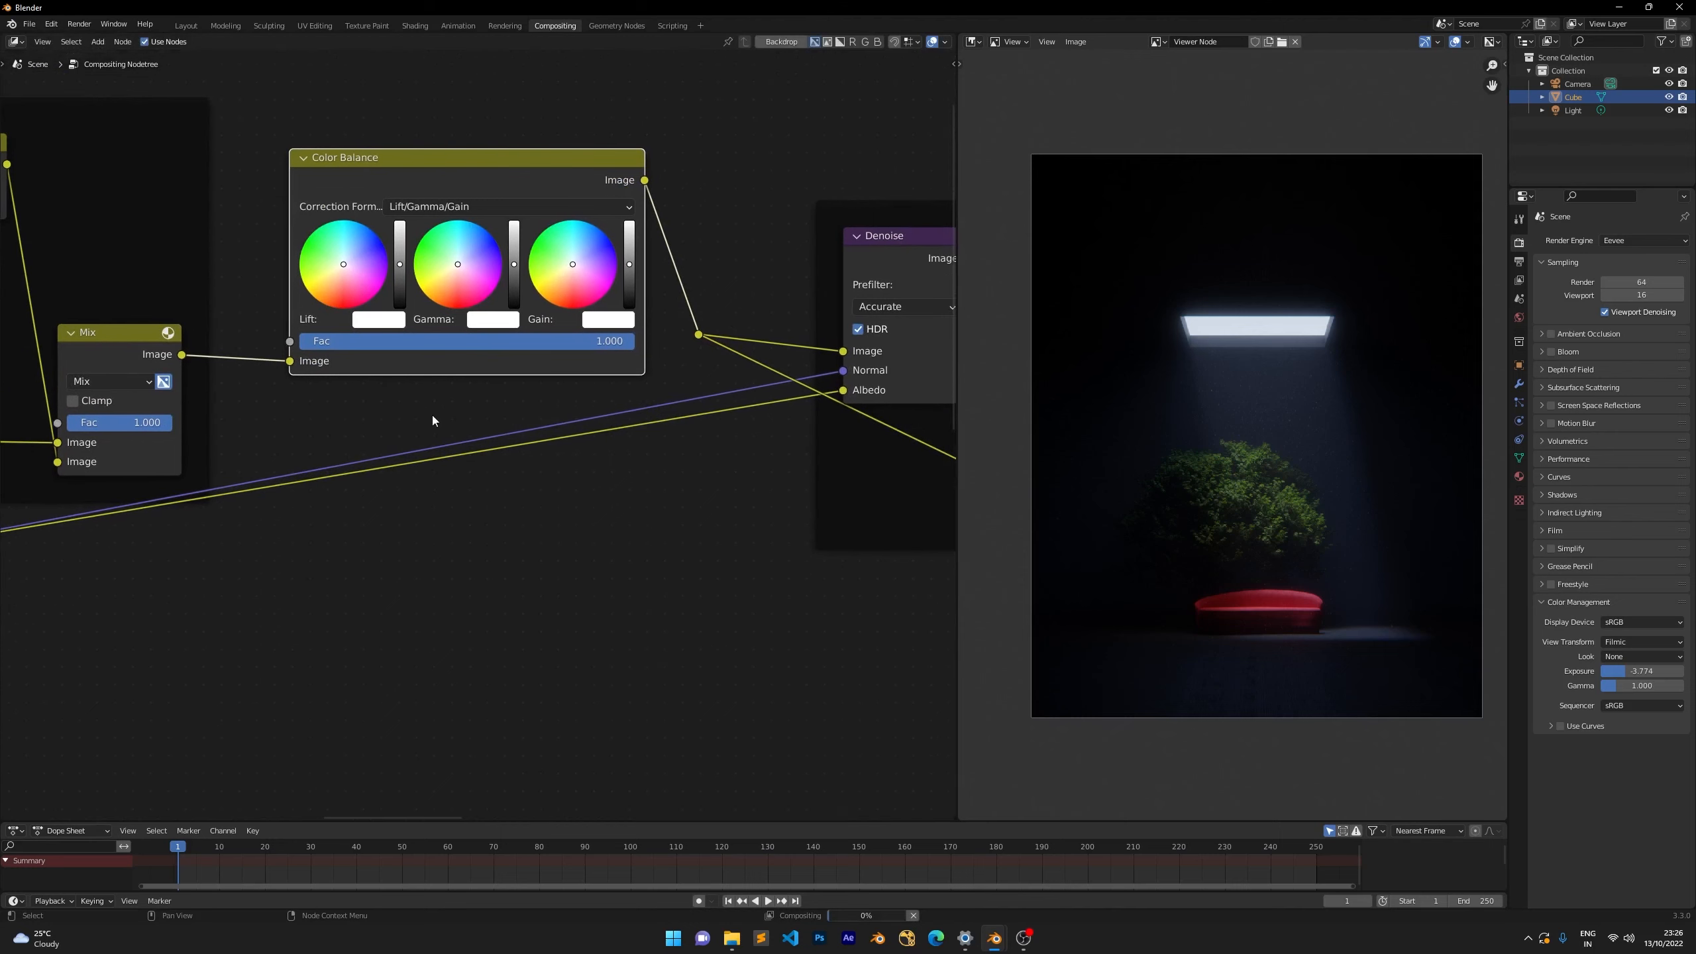
click(426, 208)
click(444, 247)
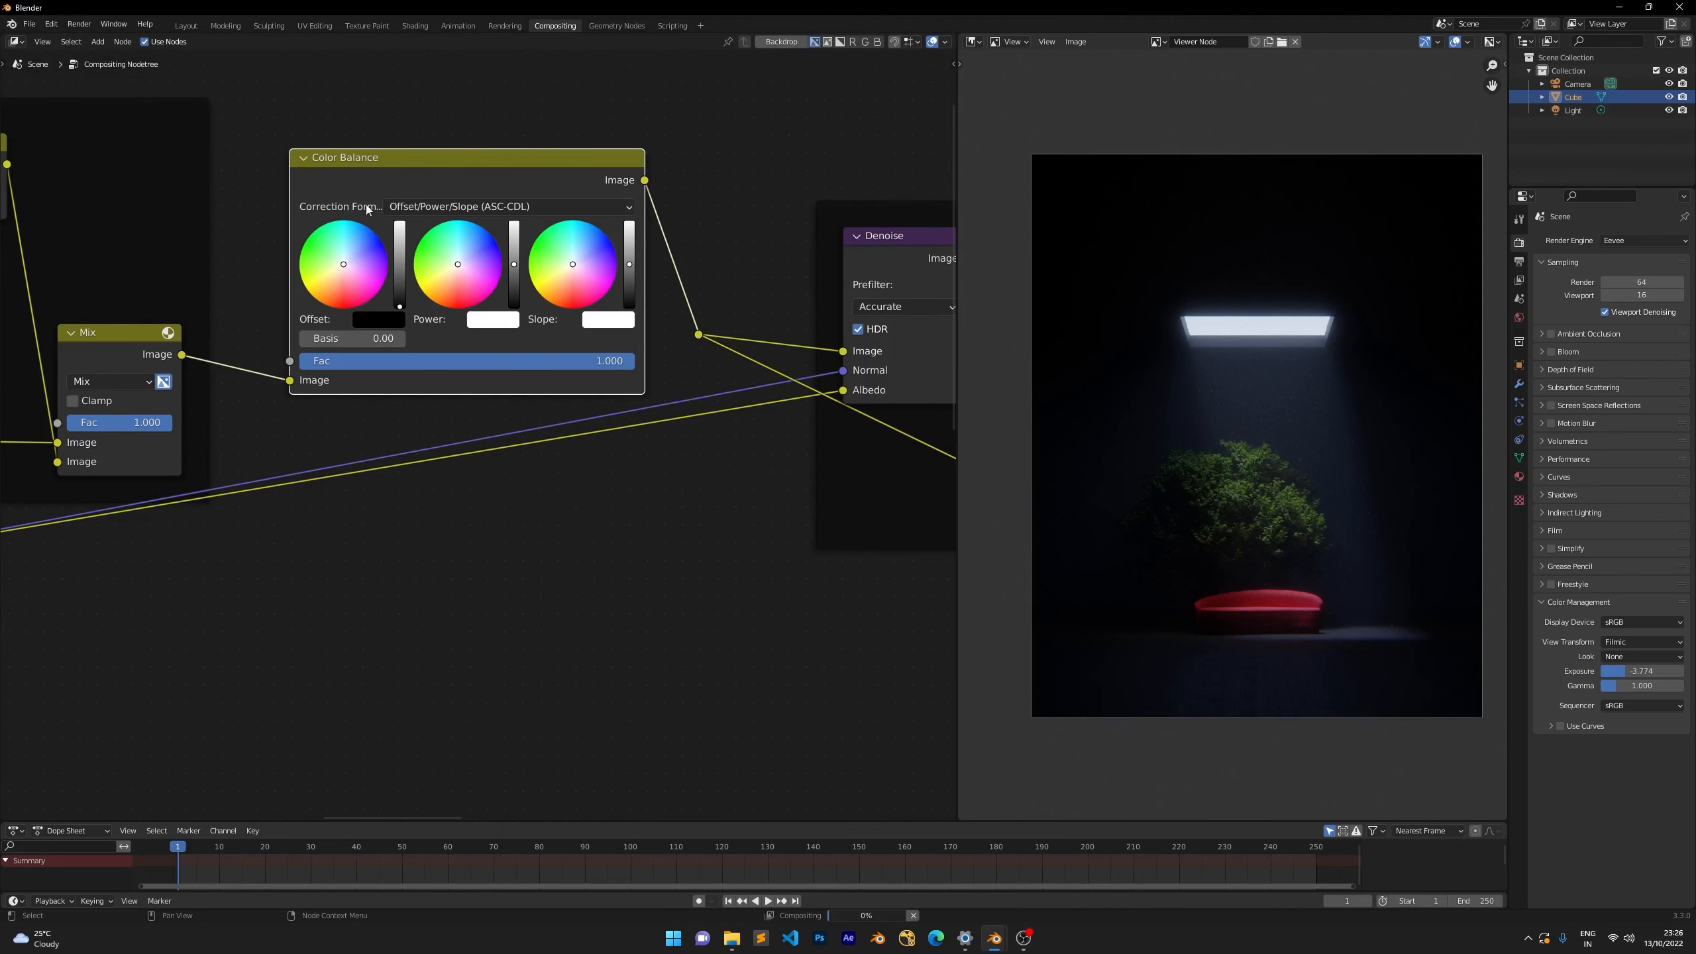
Switch the Color Balance node's correction formula to Lift/Gamma/Gain and back to Offset/Power/Slope (ASC-CDL).
ctrl+middle_drag(356, 218, 177, 312)
scroll(379, 310, up, 5)
middle_drag(426, 335, 635, 367)
scroll(397, 297, up, 4)
scroll(521, 297, up, 5)
middle_drag(520, 297, 397, 518)
scroll(442, 369, up, 3)
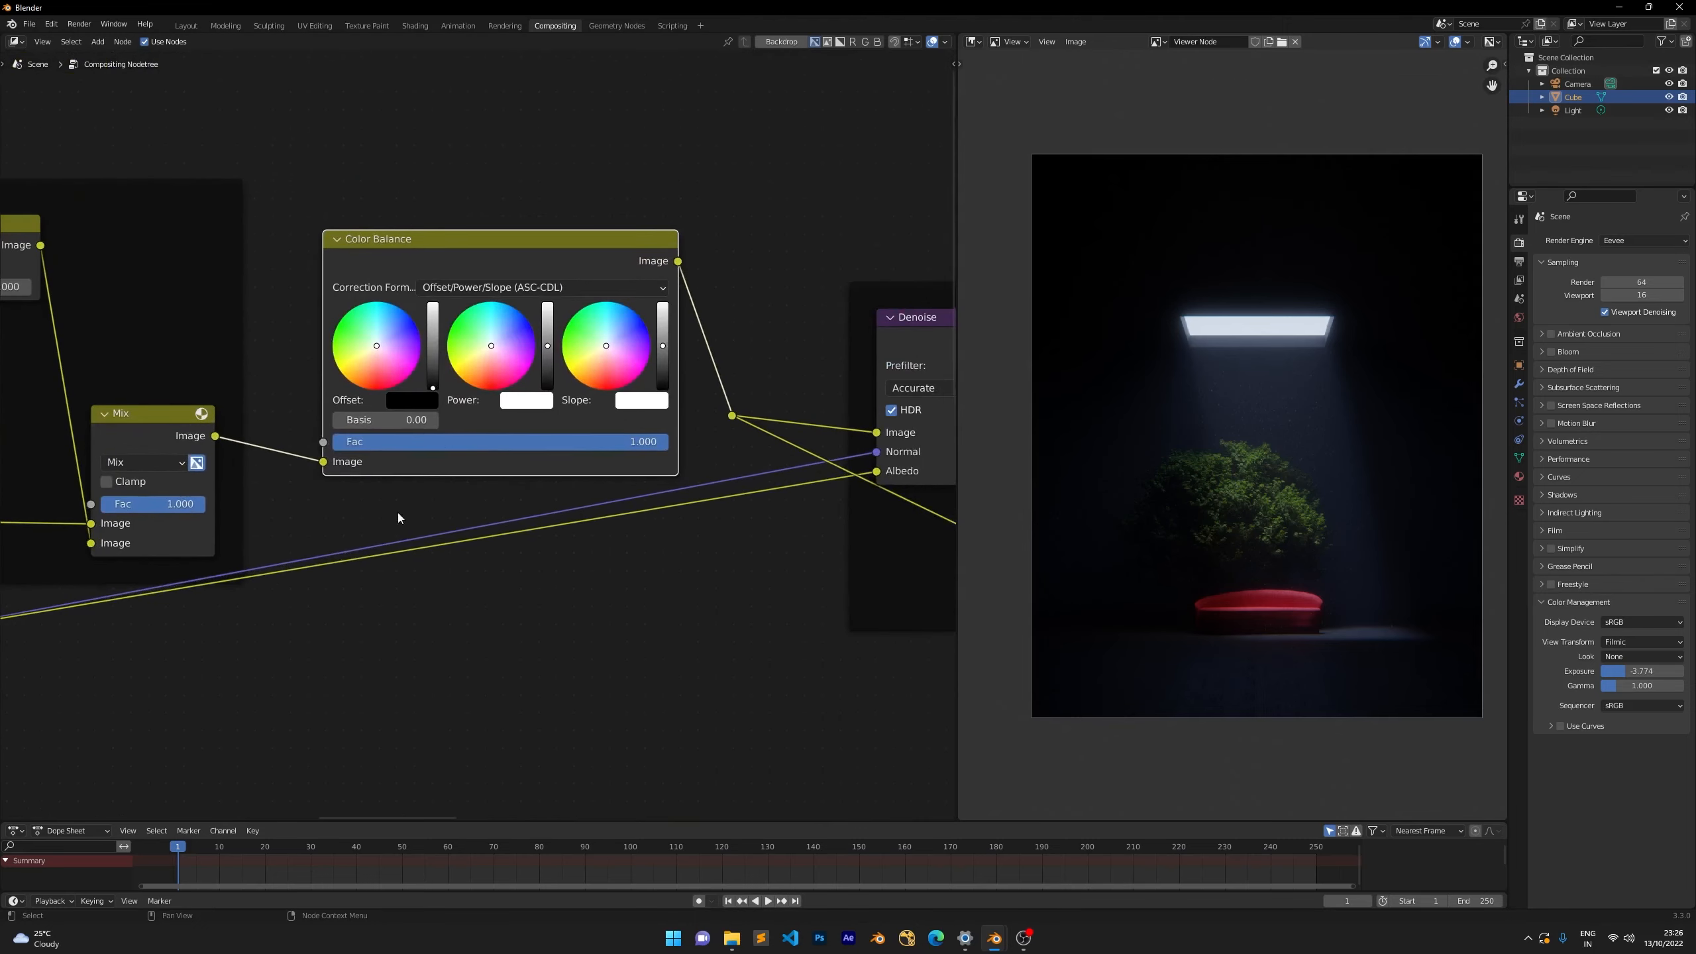
scroll(442, 233, up, 3)
click(439, 247)
click(489, 273)
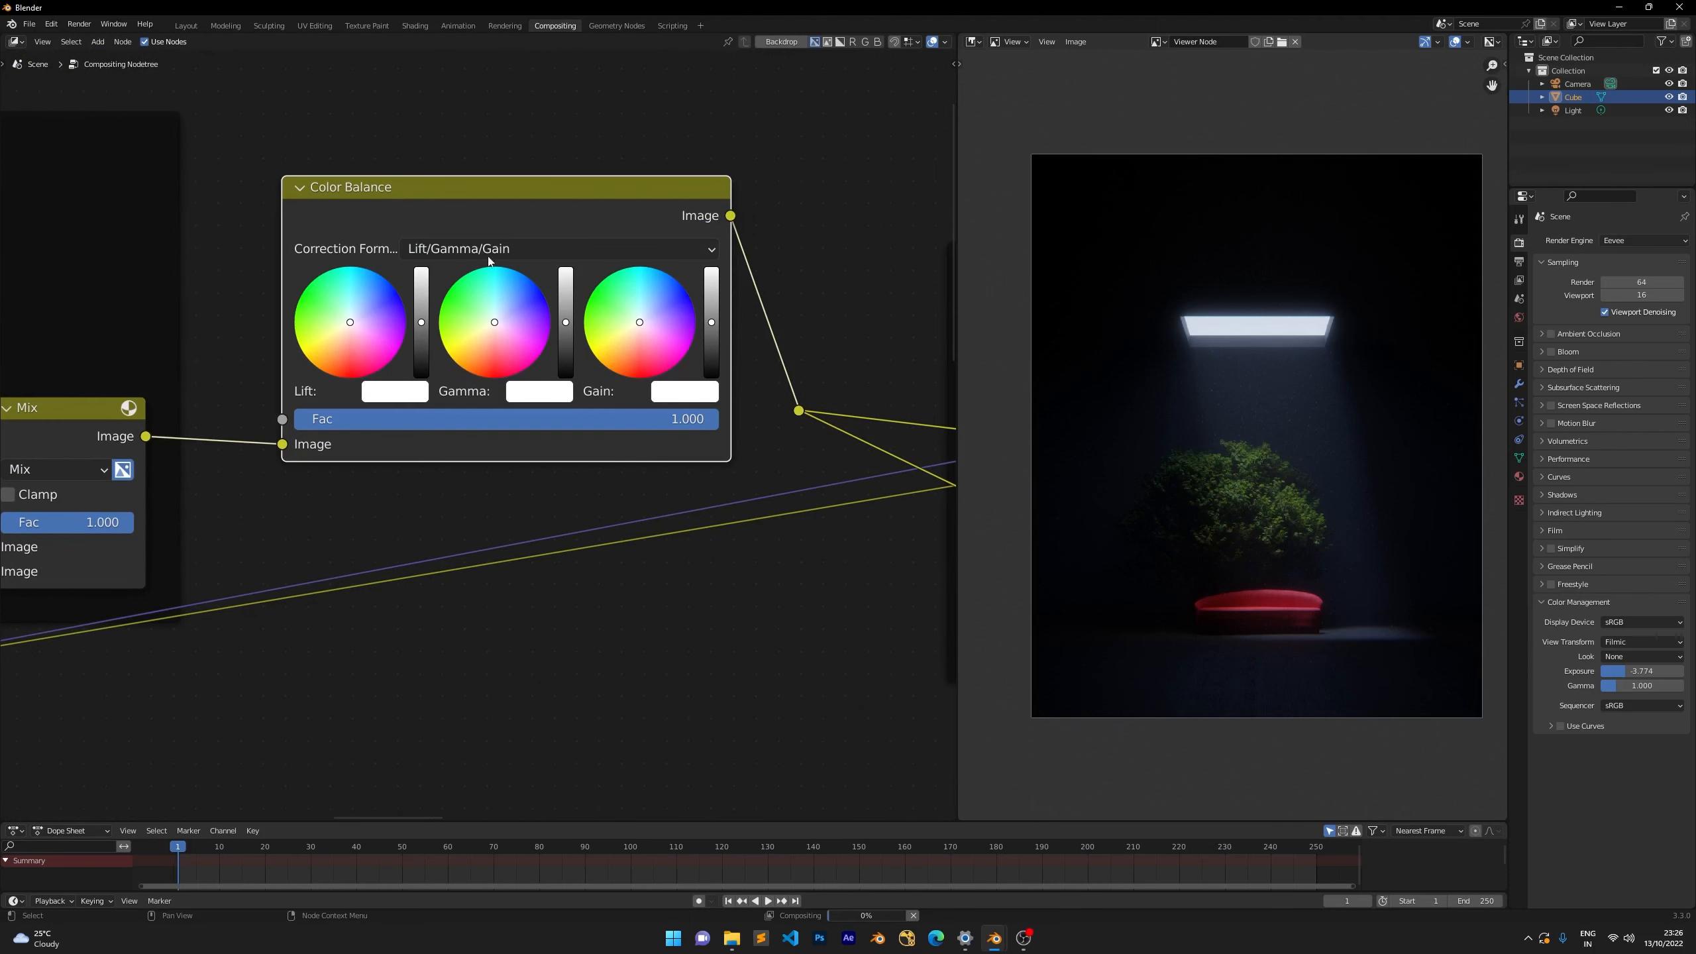
click(537, 244)
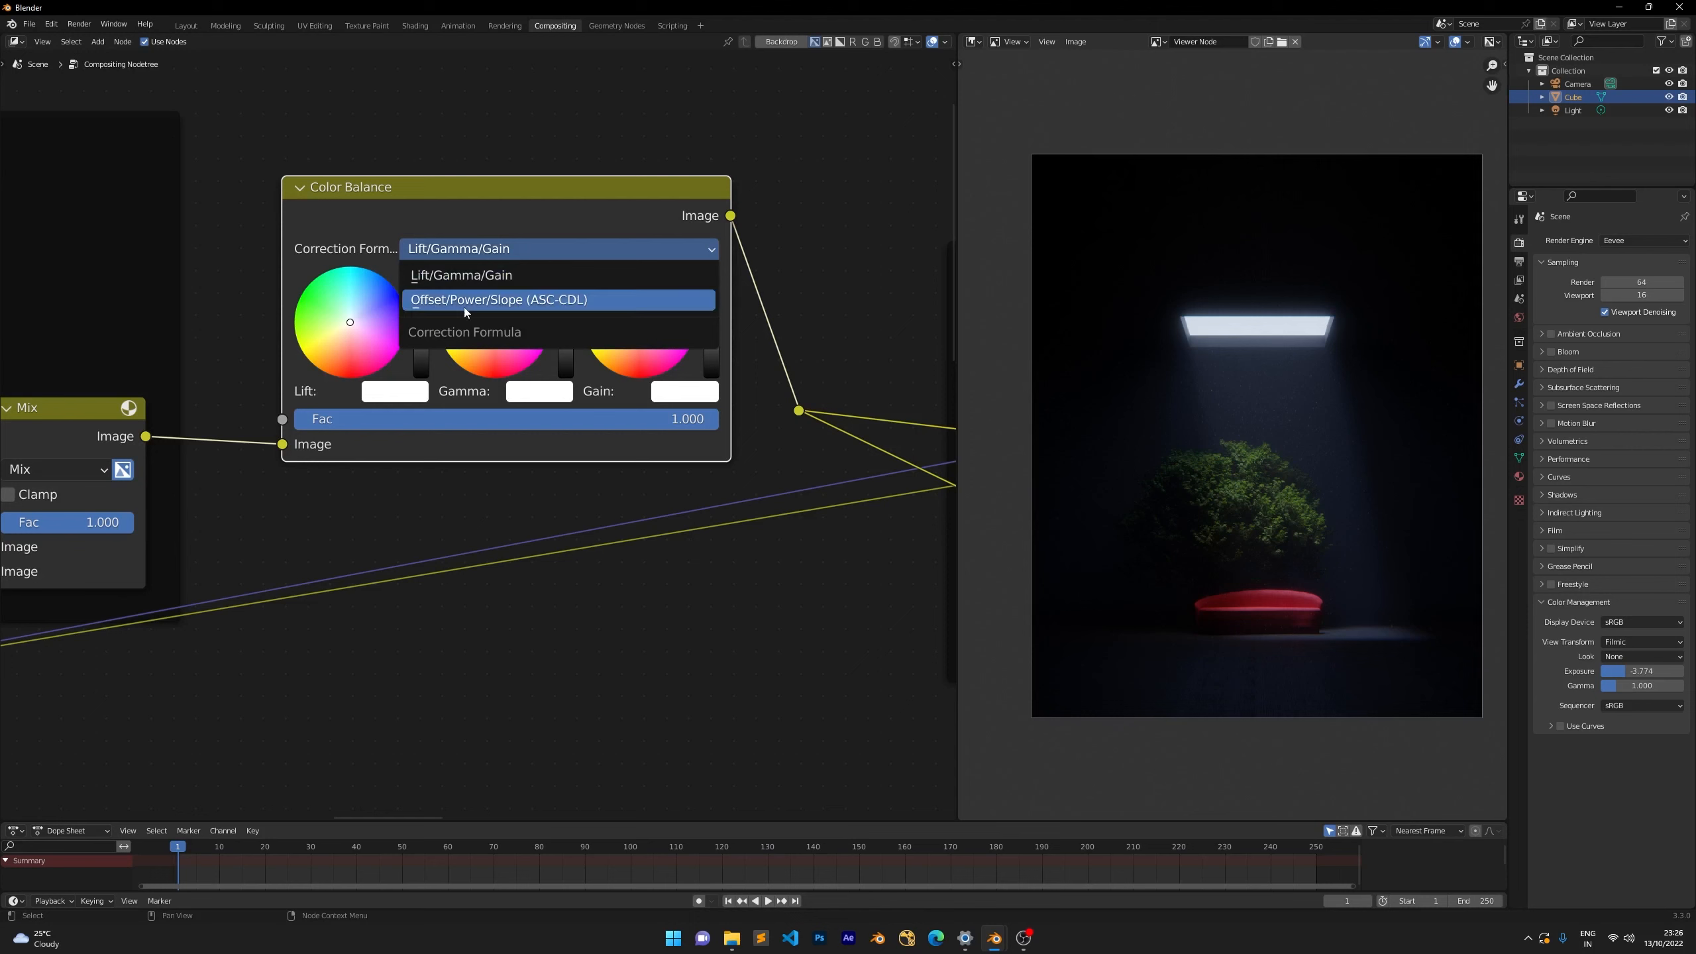
click(422, 304)
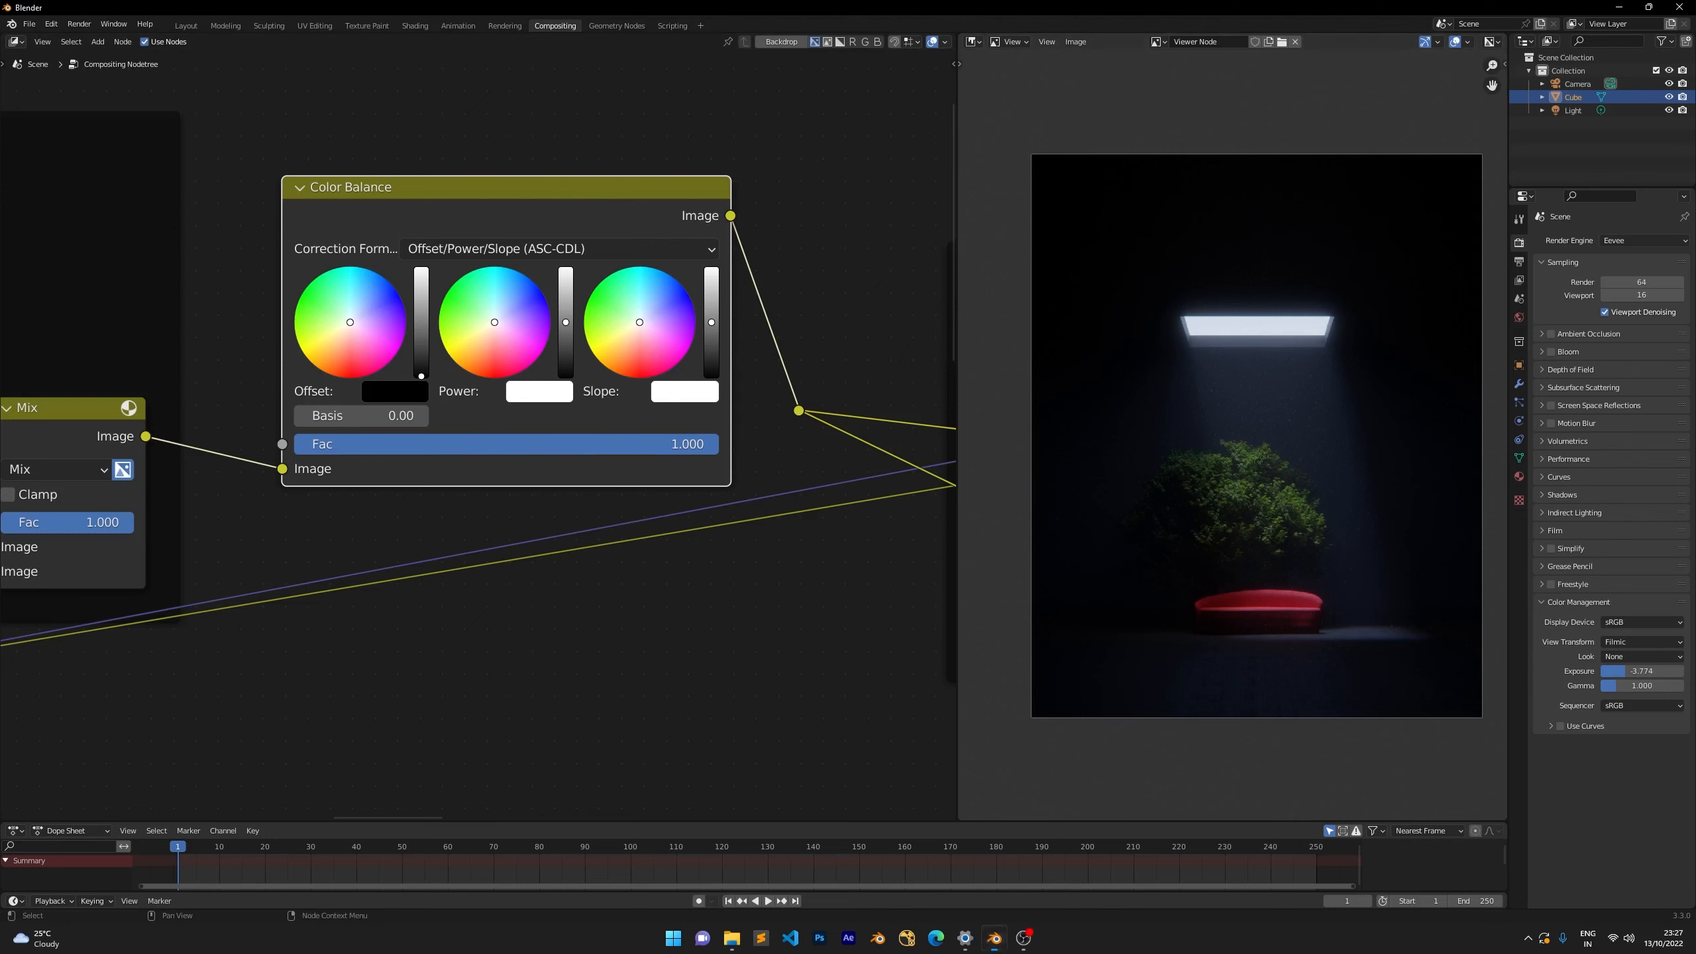
Shift the Color Balance node slightly down and tint its Slope color to a pale orange.
drag(463, 226, 450, 239)
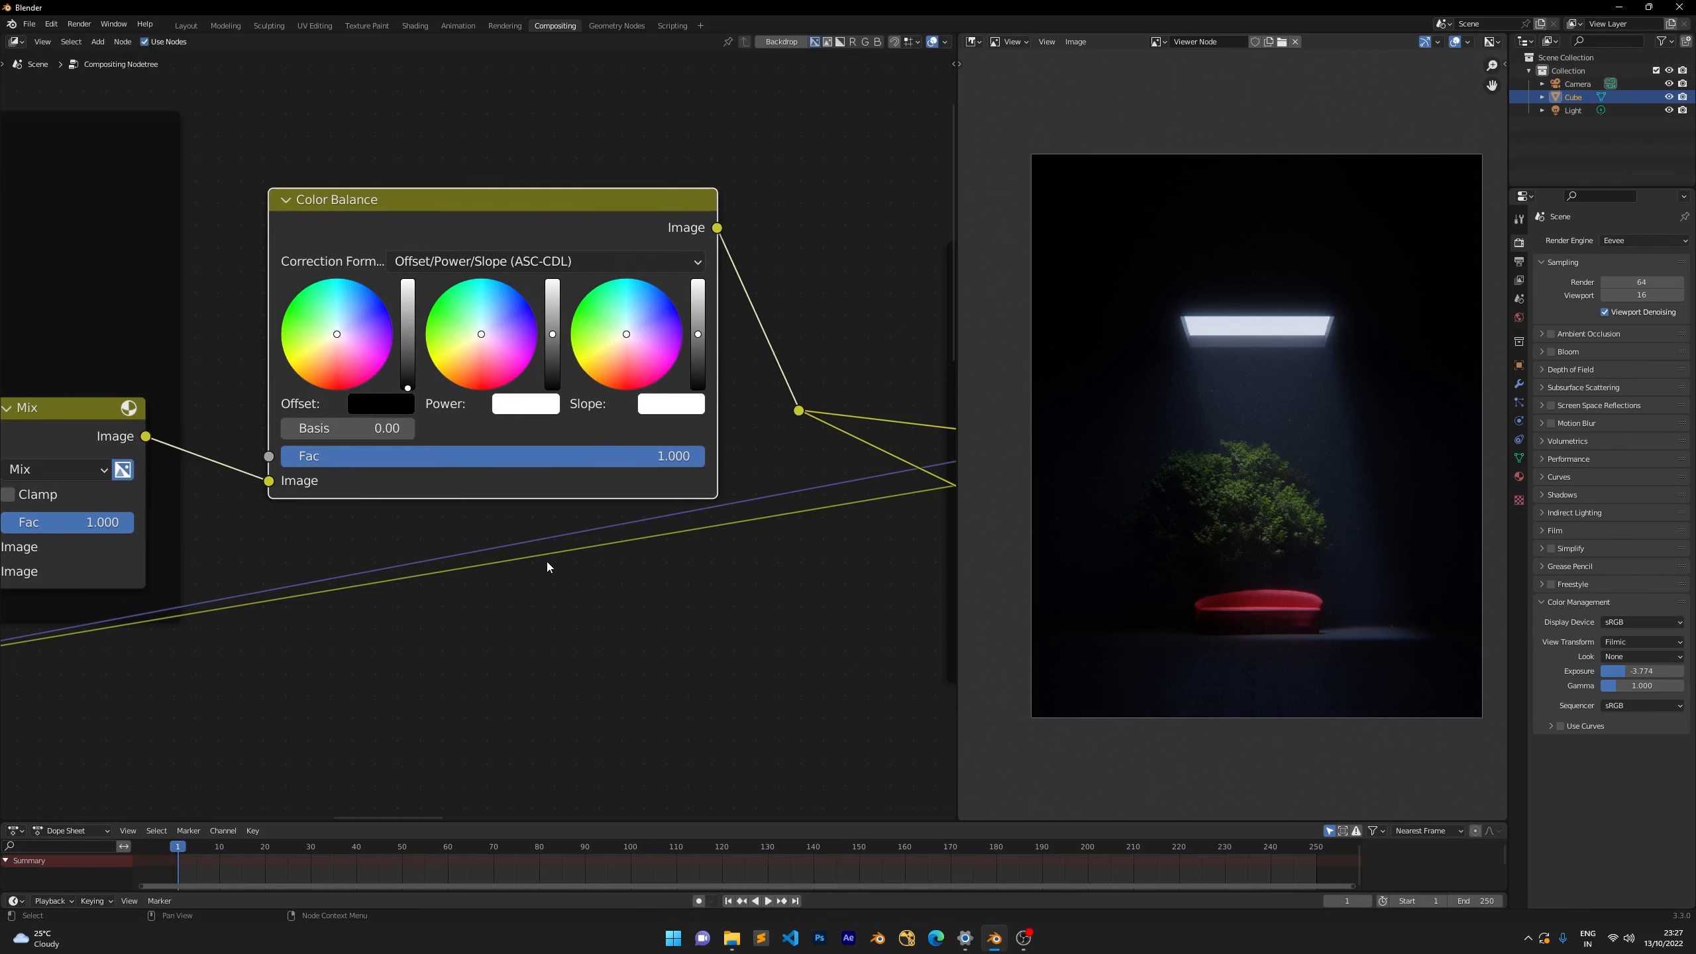
scroll(413, 551, down, 1)
scroll(416, 510, up, 3)
middle_drag(460, 425, 462, 488)
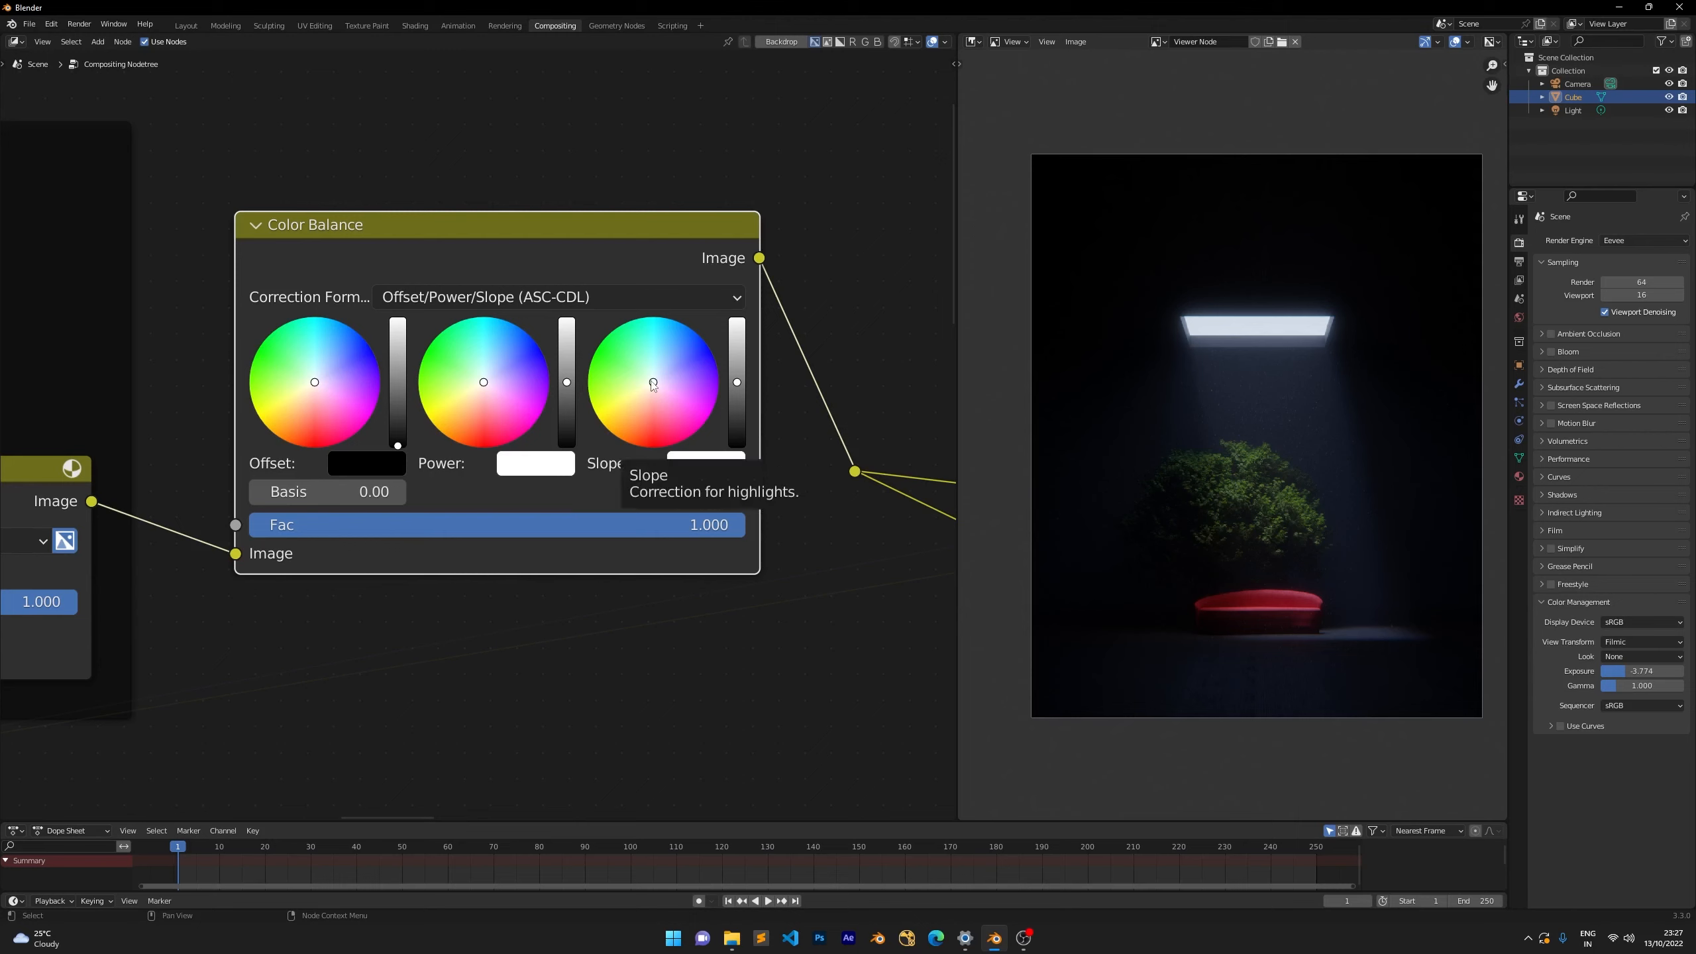
drag(657, 384, 634, 417)
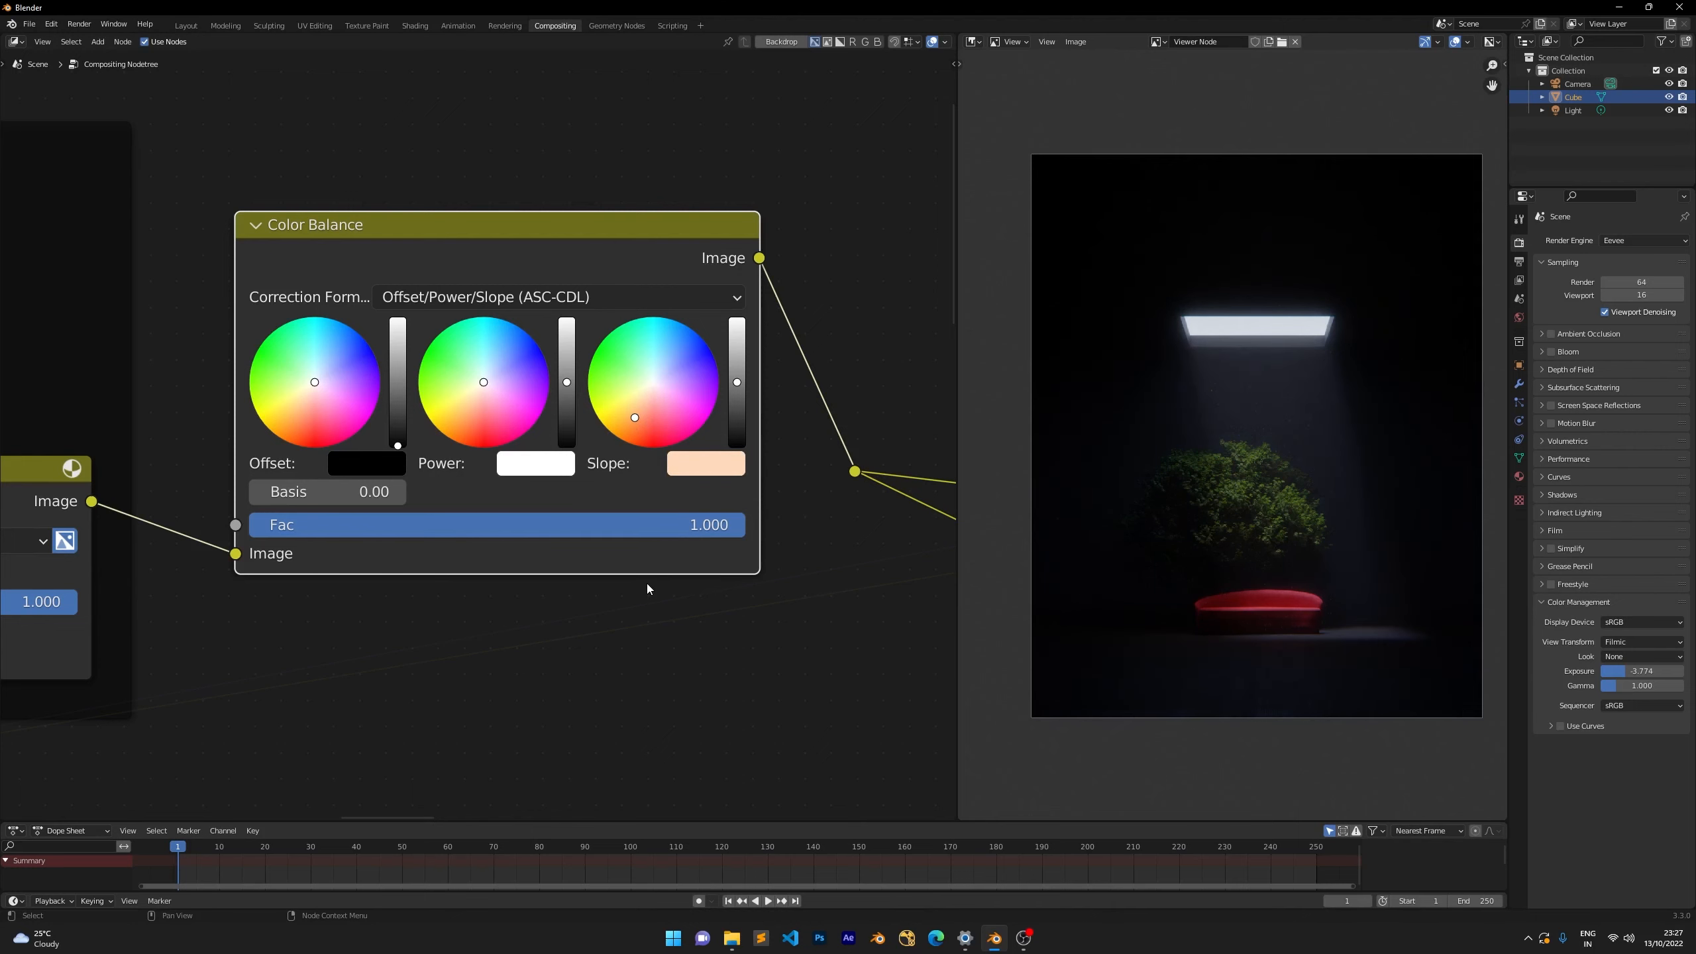
Nudge the Denoise node slightly up and right inside the denoising frame.
scroll(646, 583, down, 3)
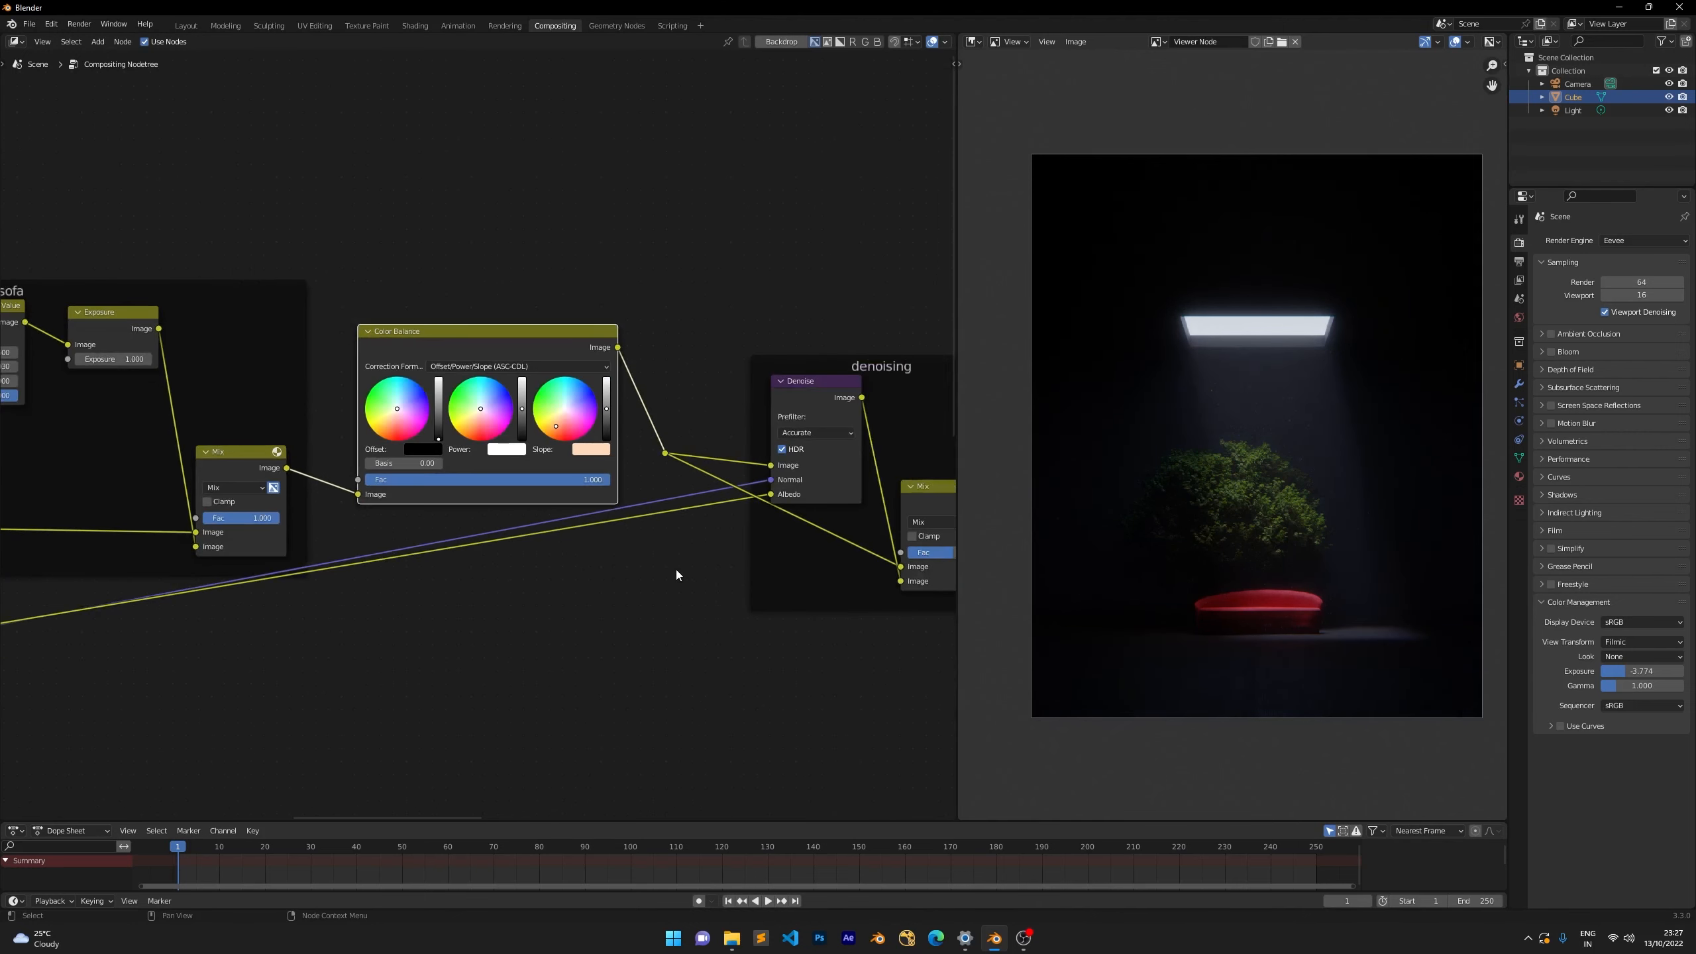
scroll(679, 567, down, 4)
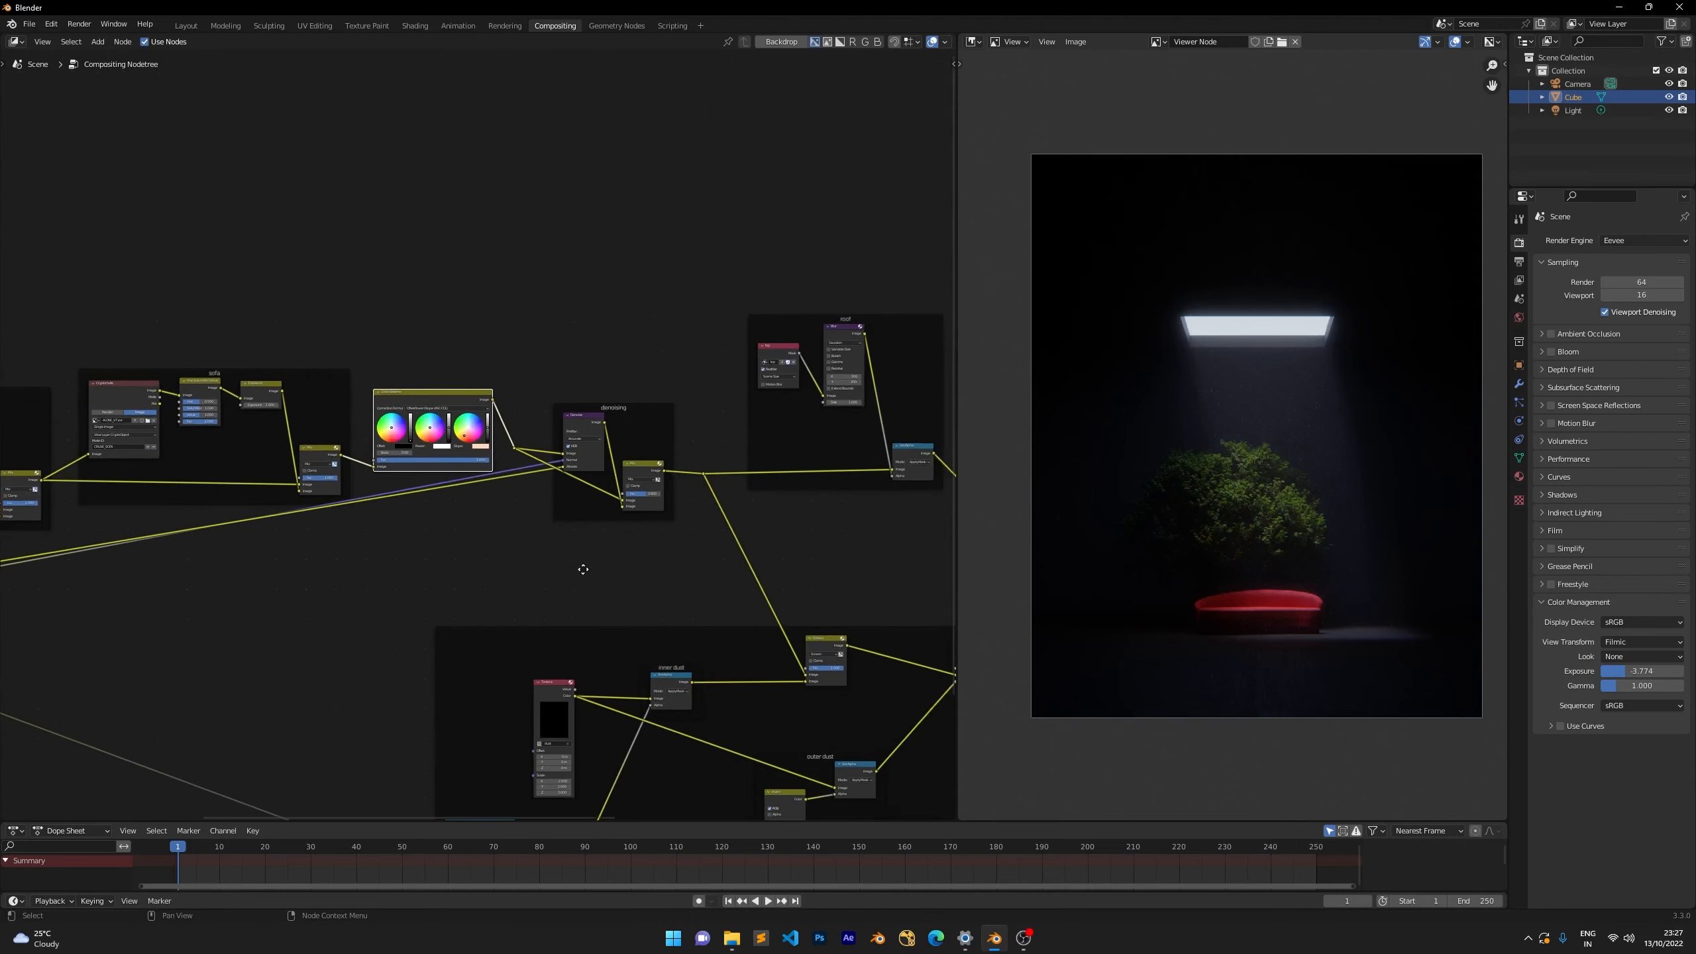
drag(572, 426, 577, 418)
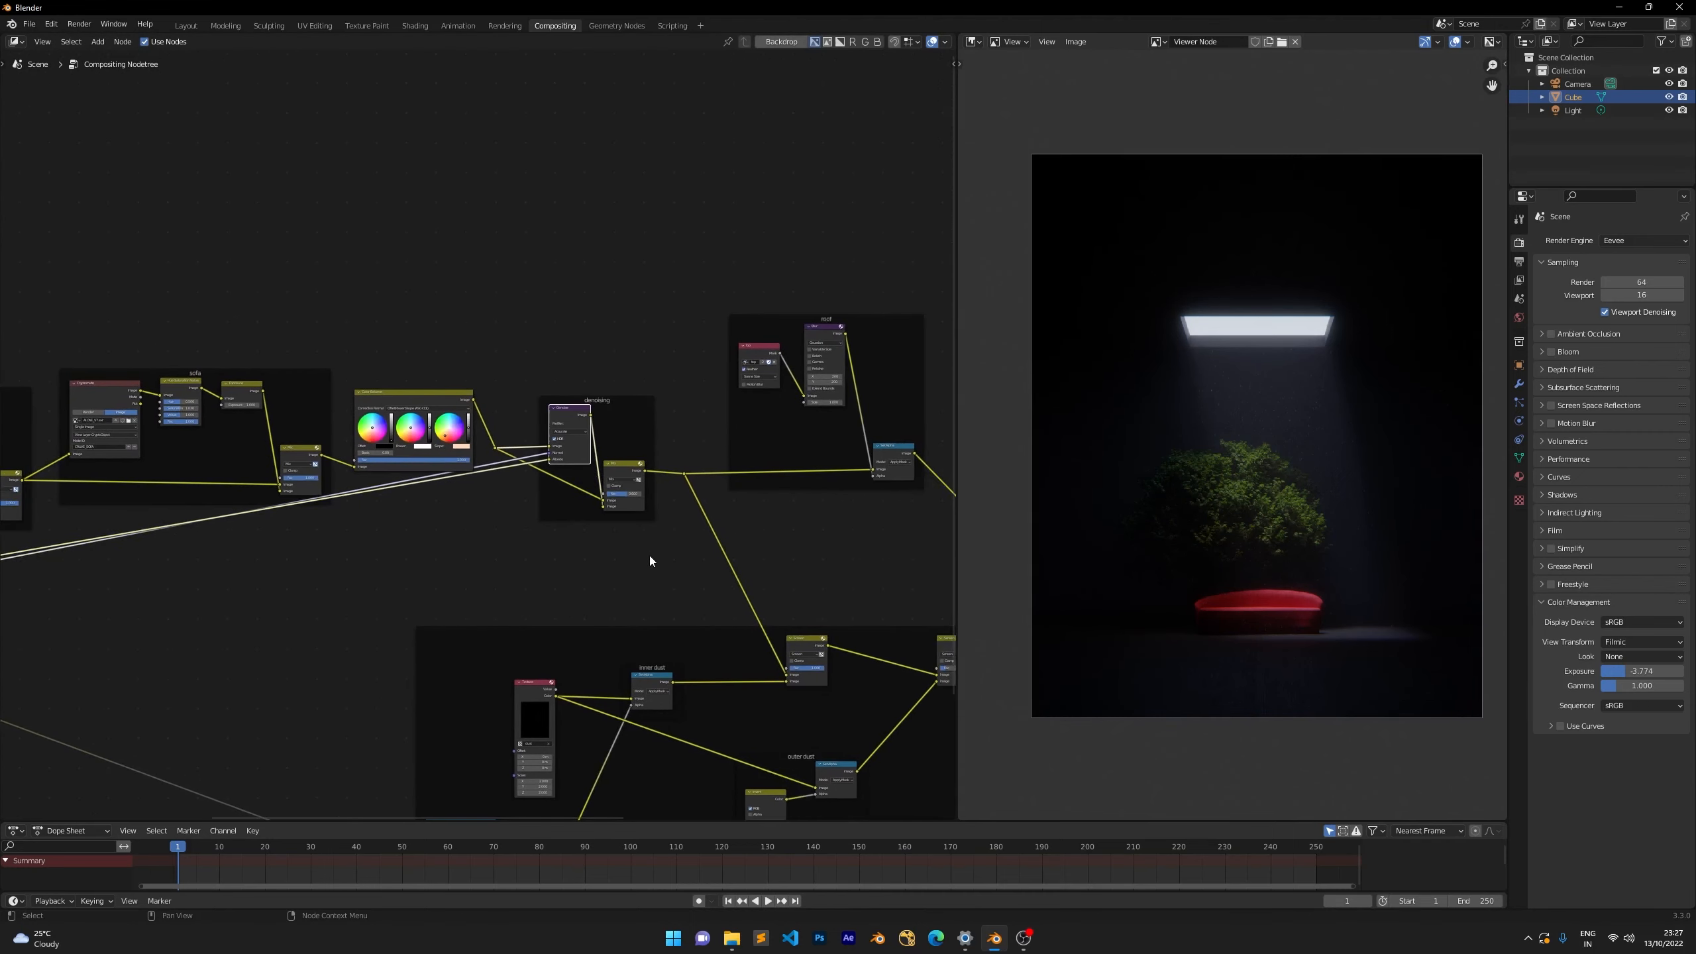
scroll(649, 555, down, 3)
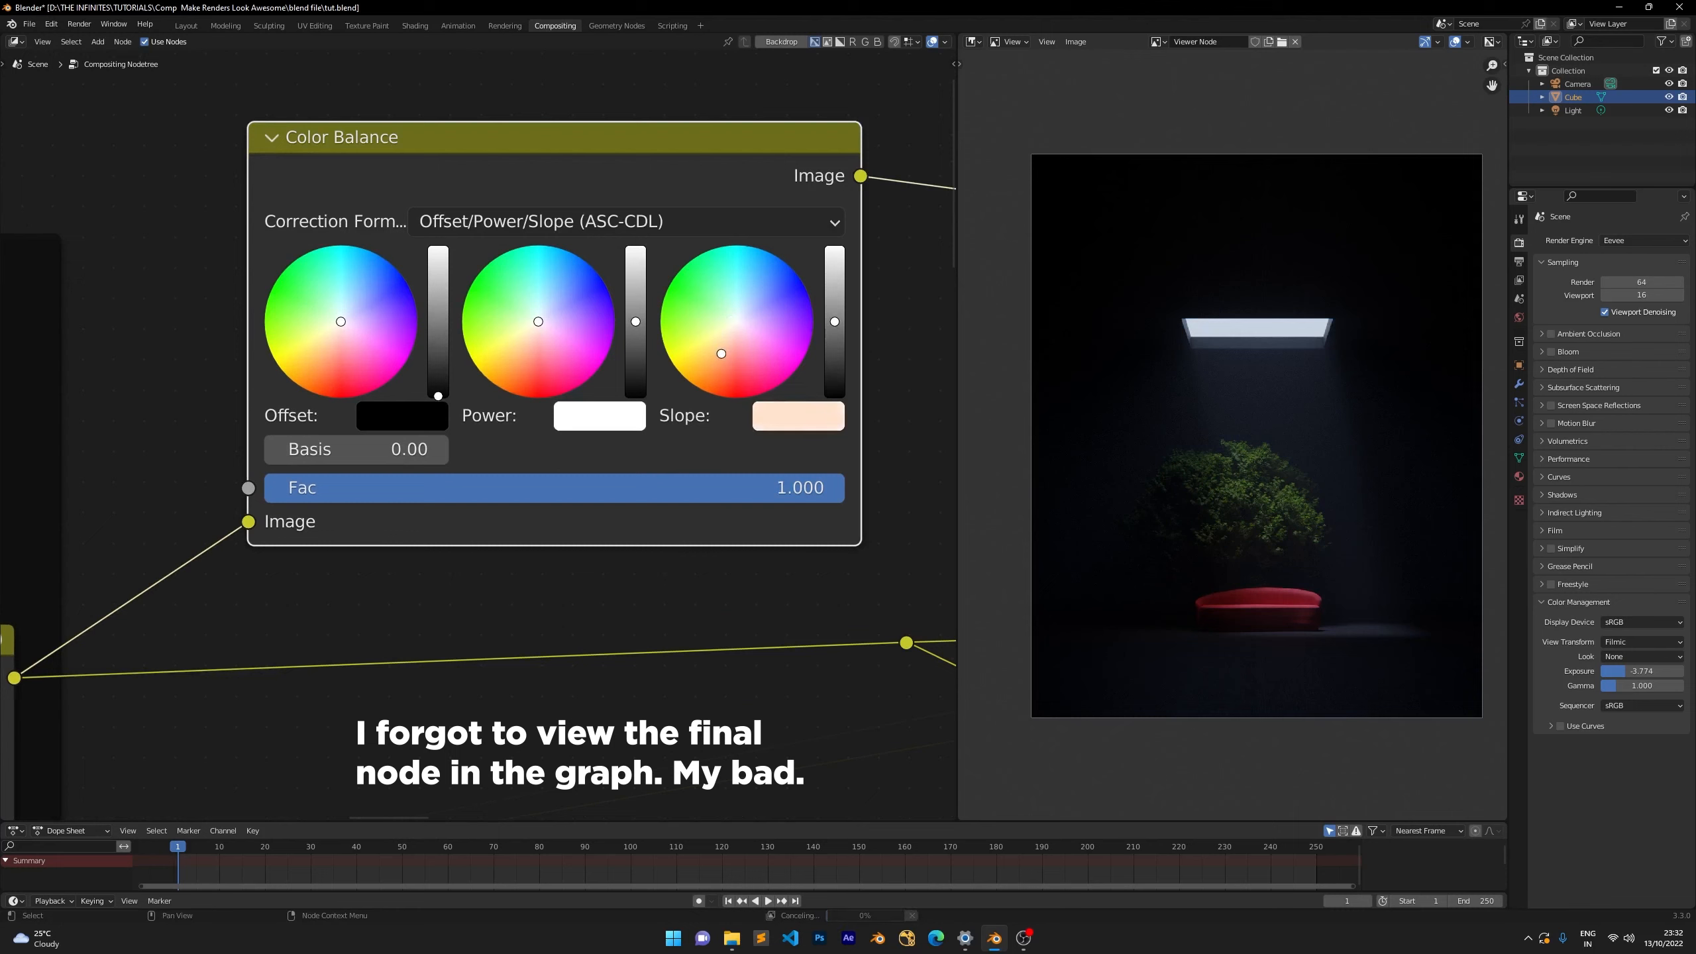
Deepen the Slope tint to an orange of about hue 0.07 and saturation 0.48, and set its value to 1.3.
drag(722, 353, 710, 376)
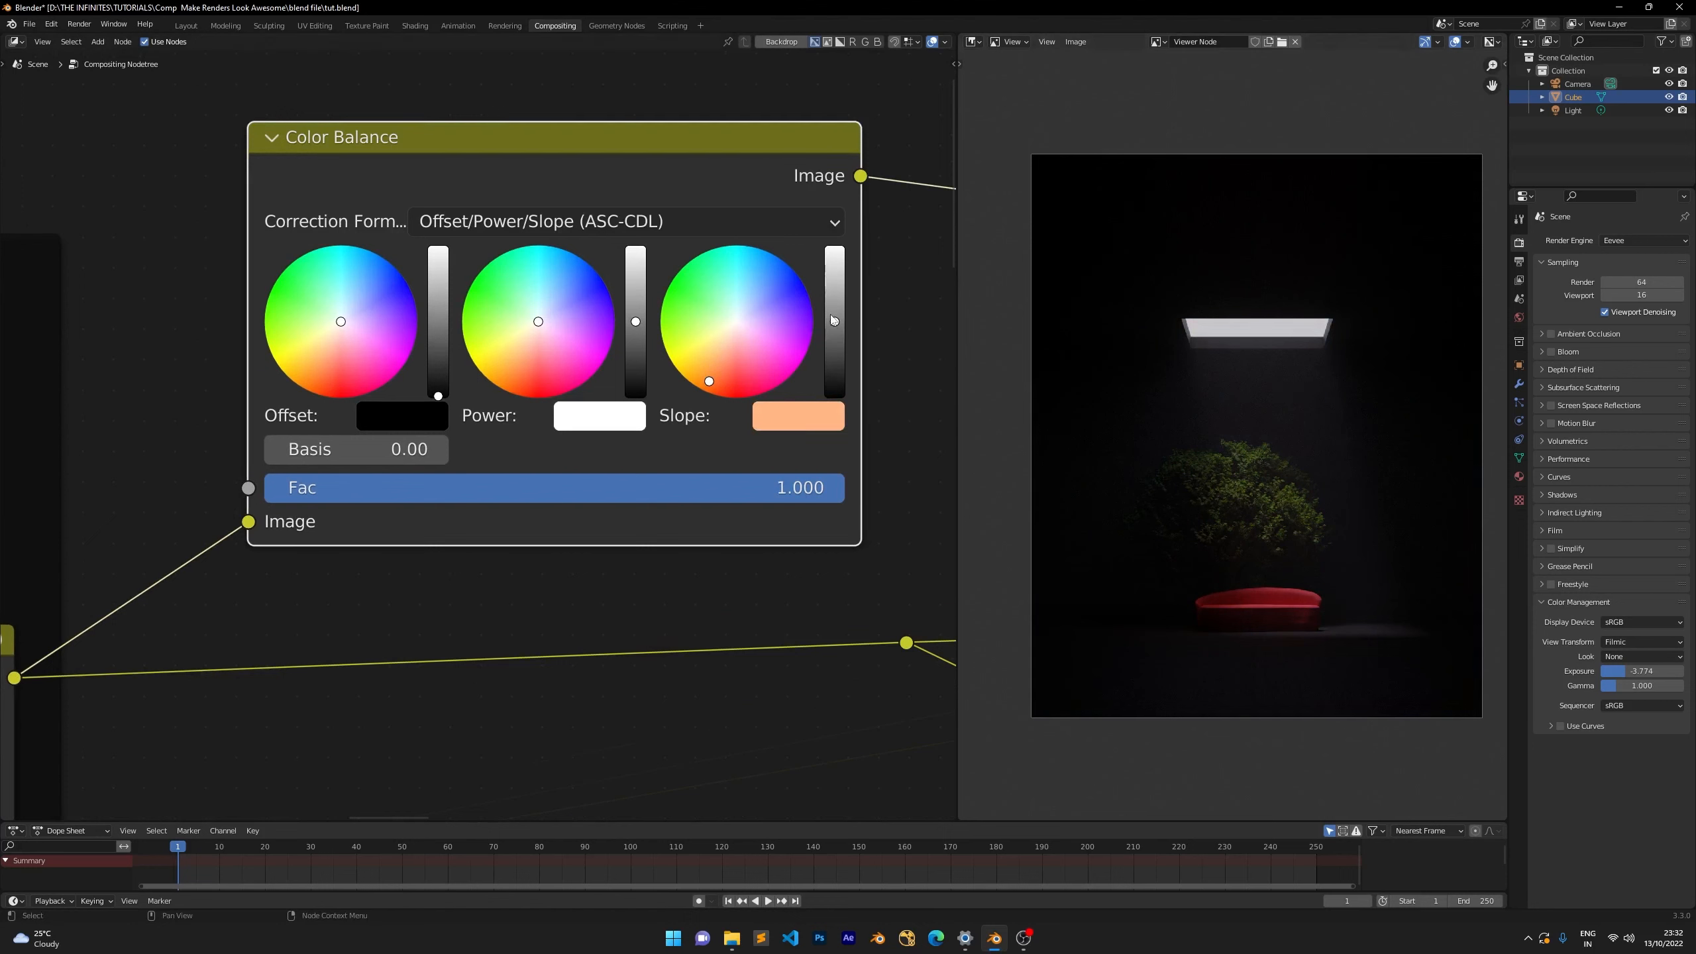
click(801, 425)
click(857, 804)
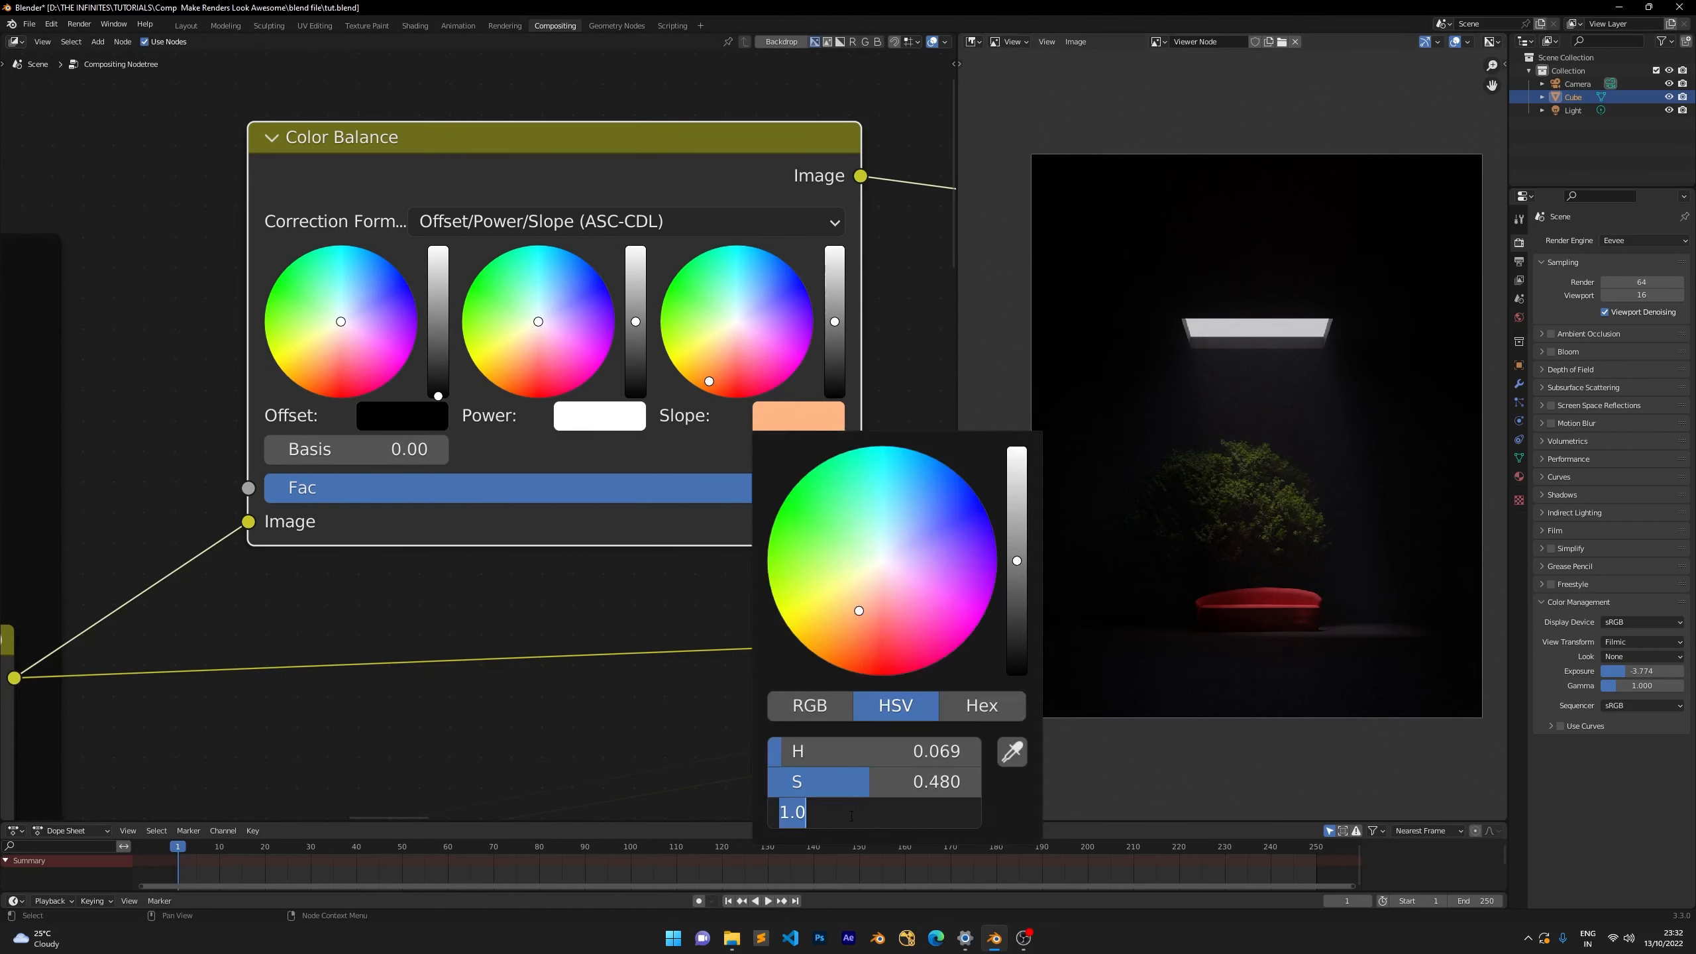
text(1.3)
key(Return)
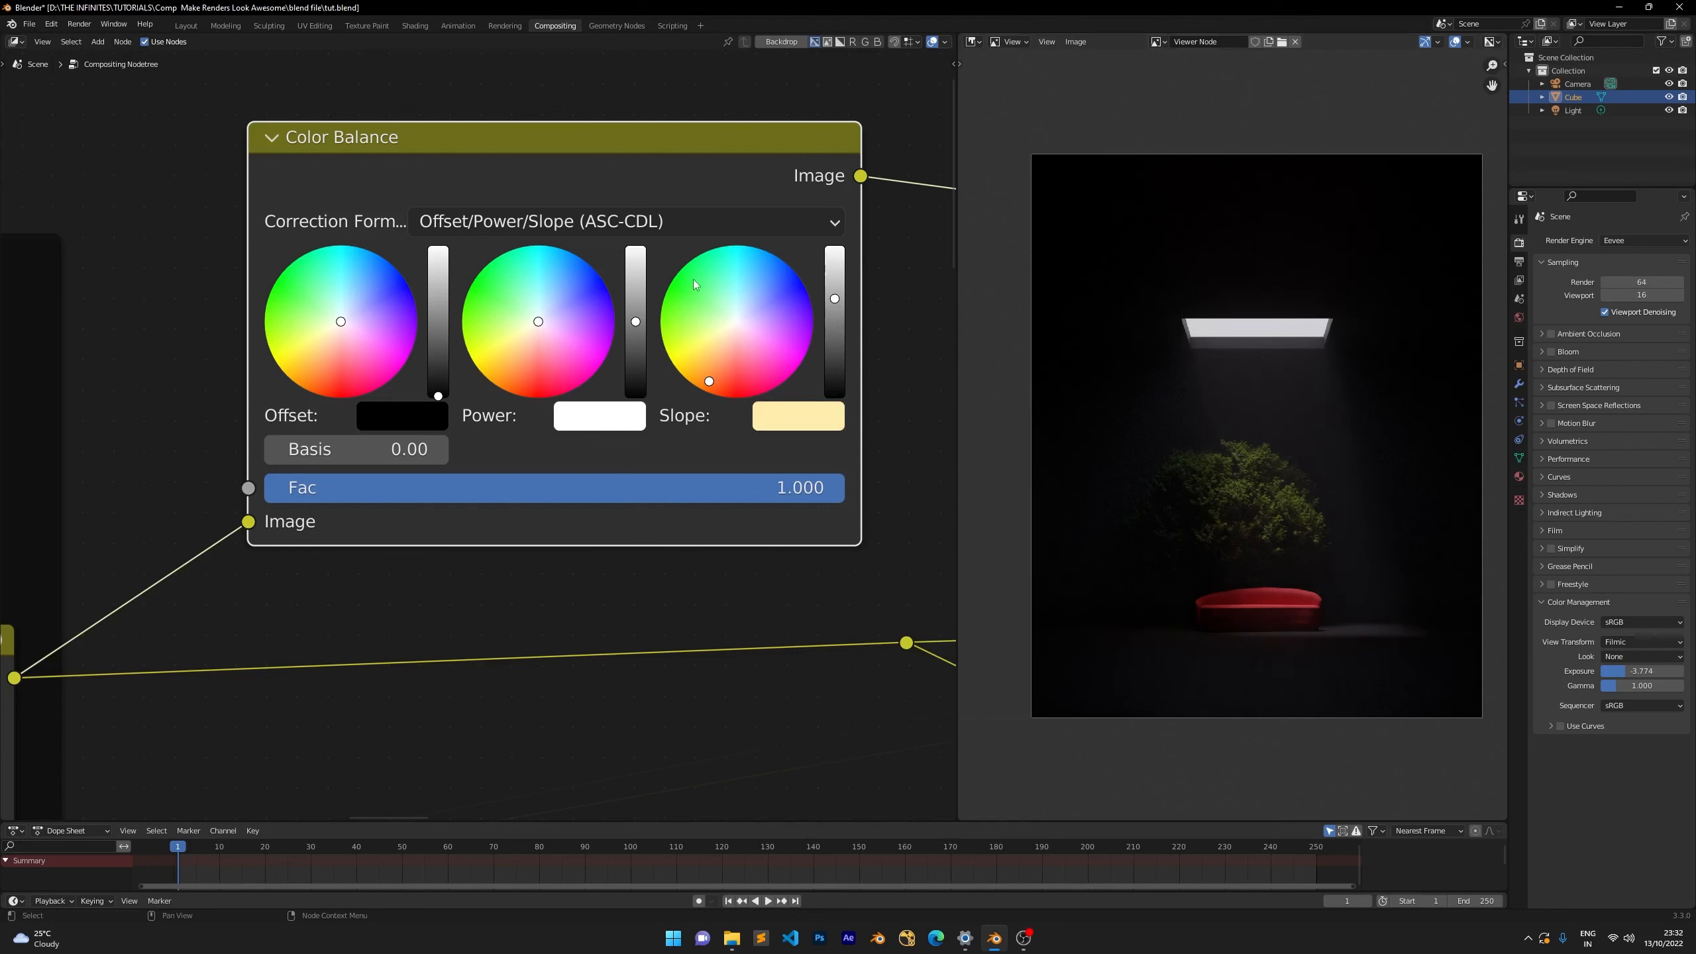
Send the output of the last node in the lens stuff frame to the viewer to preview the final composite.
scroll(693, 279, down, 2)
drag(718, 273, 747, 567)
scroll(792, 408, down, 3)
middle_drag(792, 408, 328, 231)
scroll(694, 272, down, 5)
middle_drag(694, 272, 263, 250)
scroll(535, 430, up, 5)
ctrl+shift+click(586, 487)
middle_drag(391, 335, 589, 304)
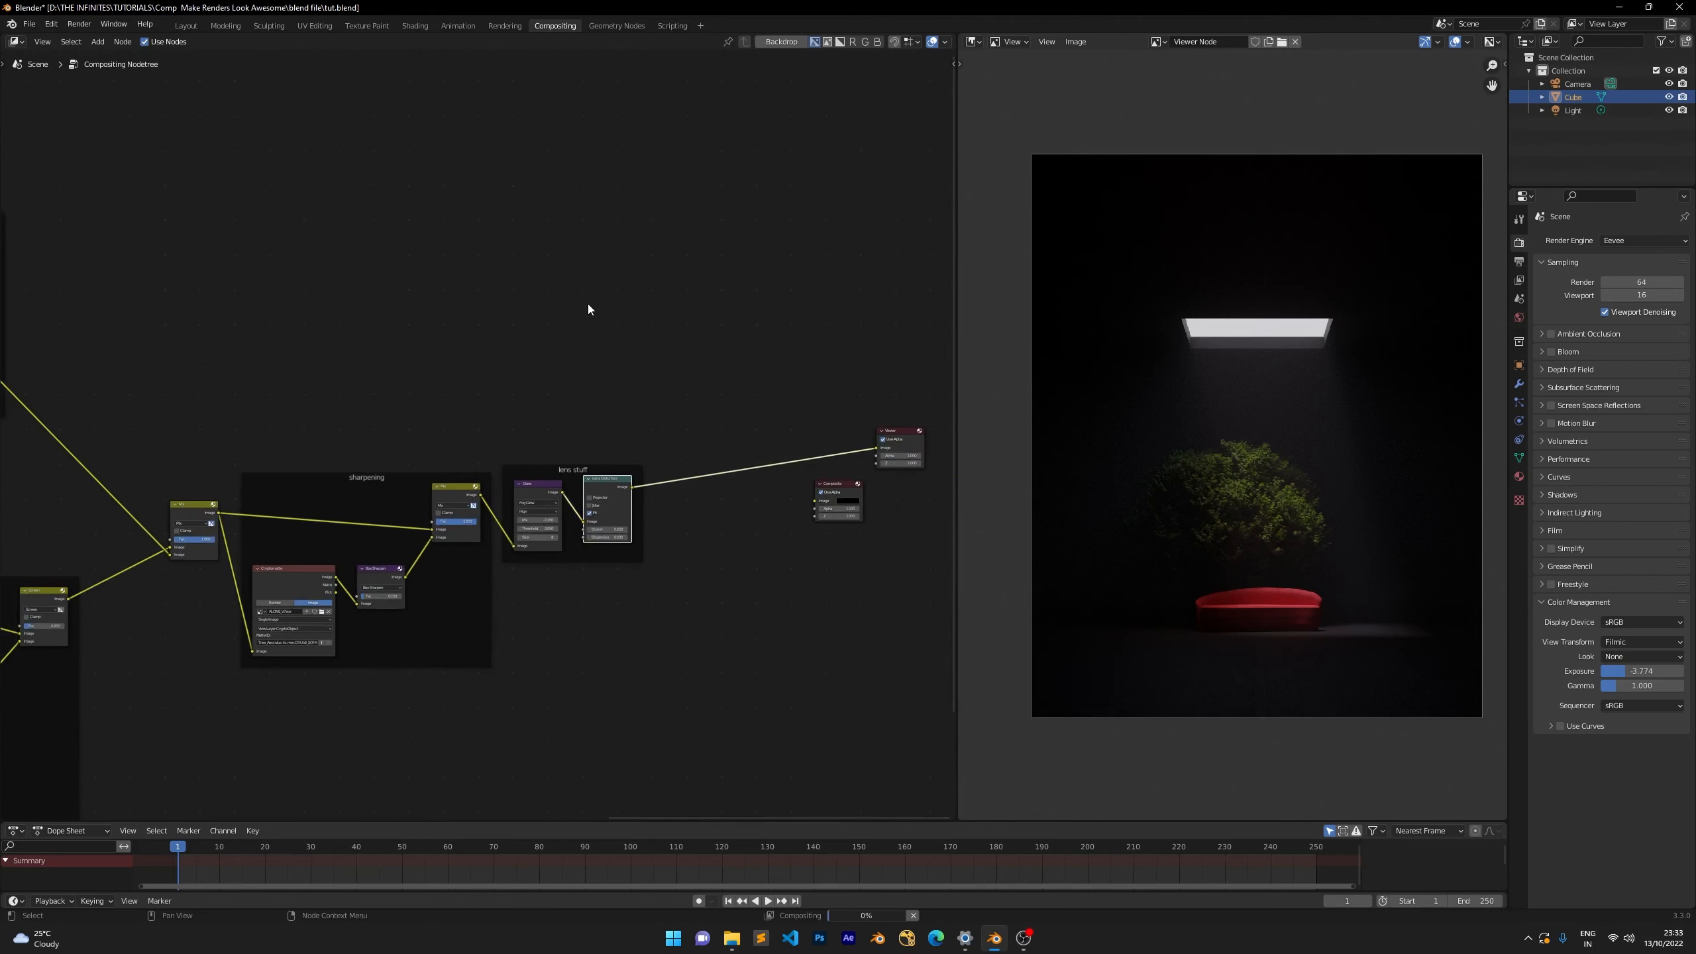
Fine-tune the Color Balance node's Slope tint to about hue 0.07 and saturation 0.56.
middle_drag(234, 323, 644, 333)
scroll(254, 299, up, 1)
scroll(644, 333, up, 4)
middle_drag(290, 293, 498, 418)
scroll(491, 408, up, 9)
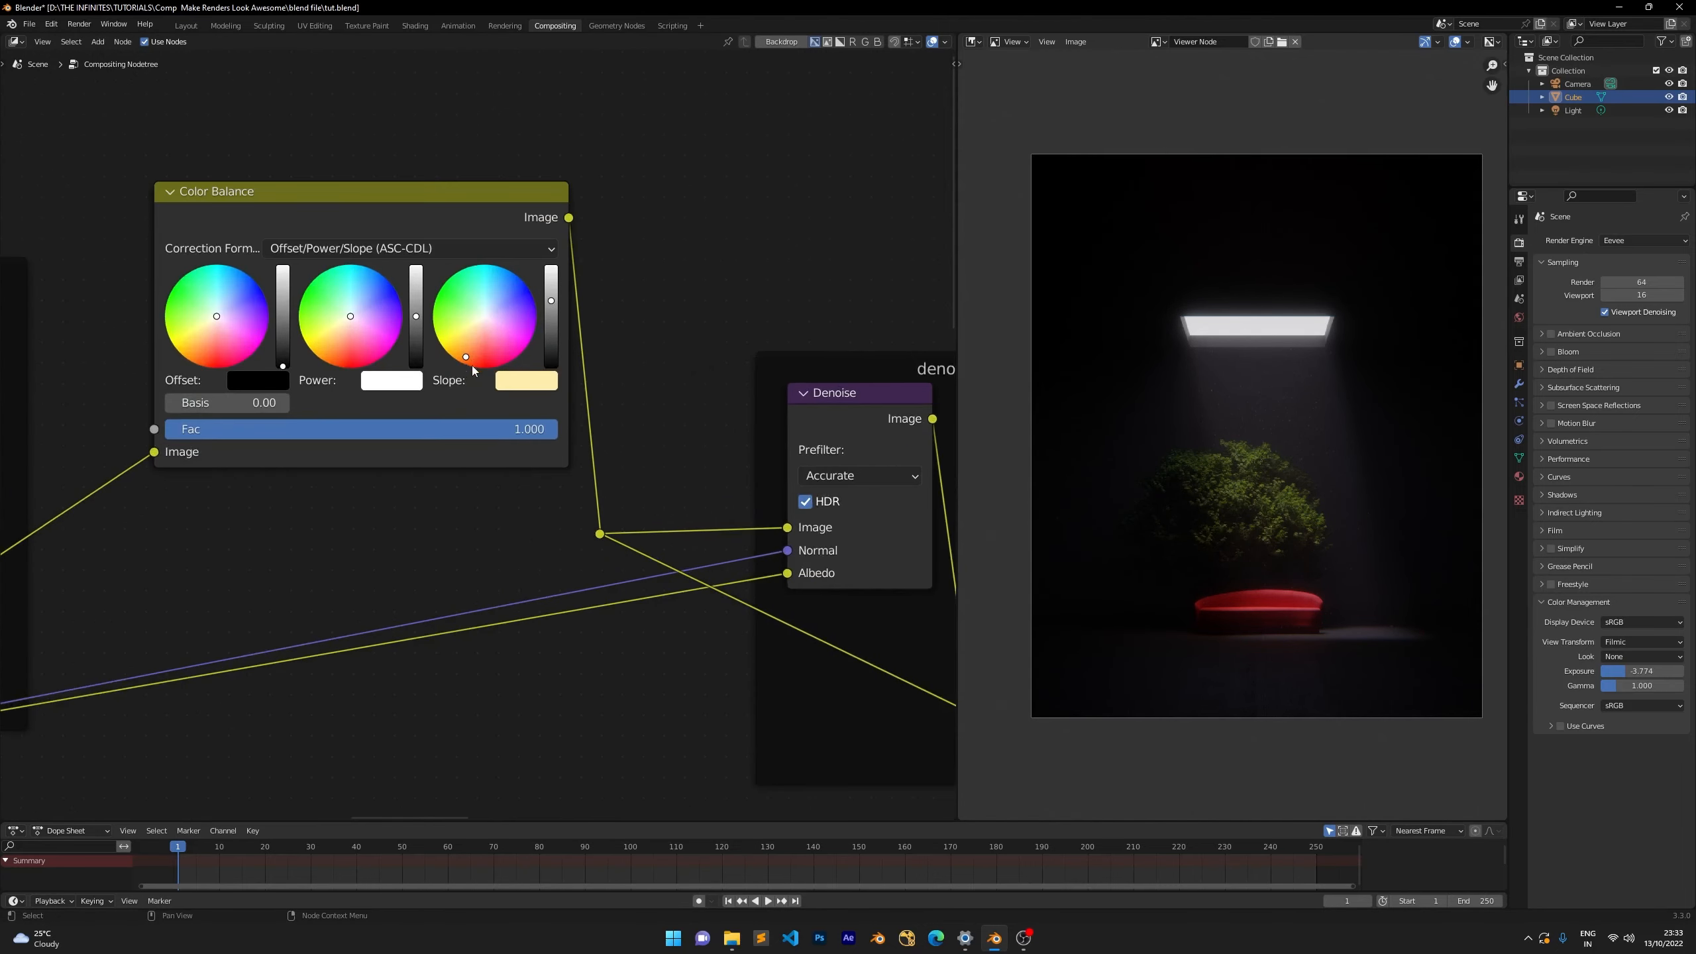
drag(472, 366, 472, 364)
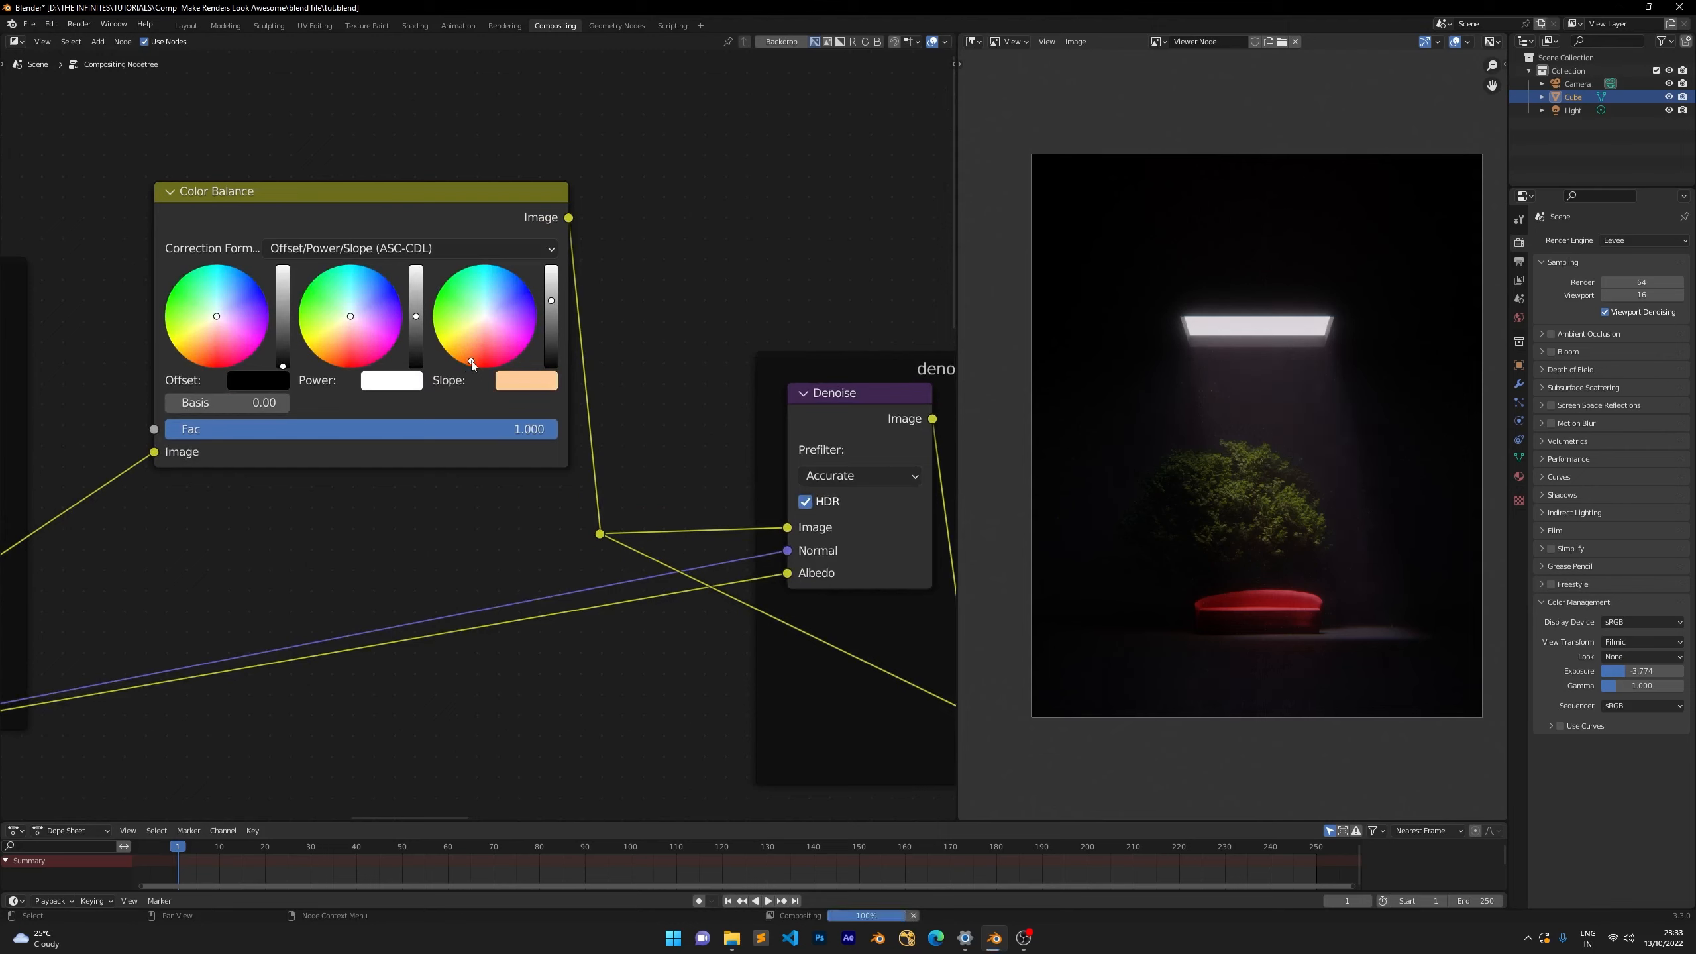
drag(458, 356, 464, 360)
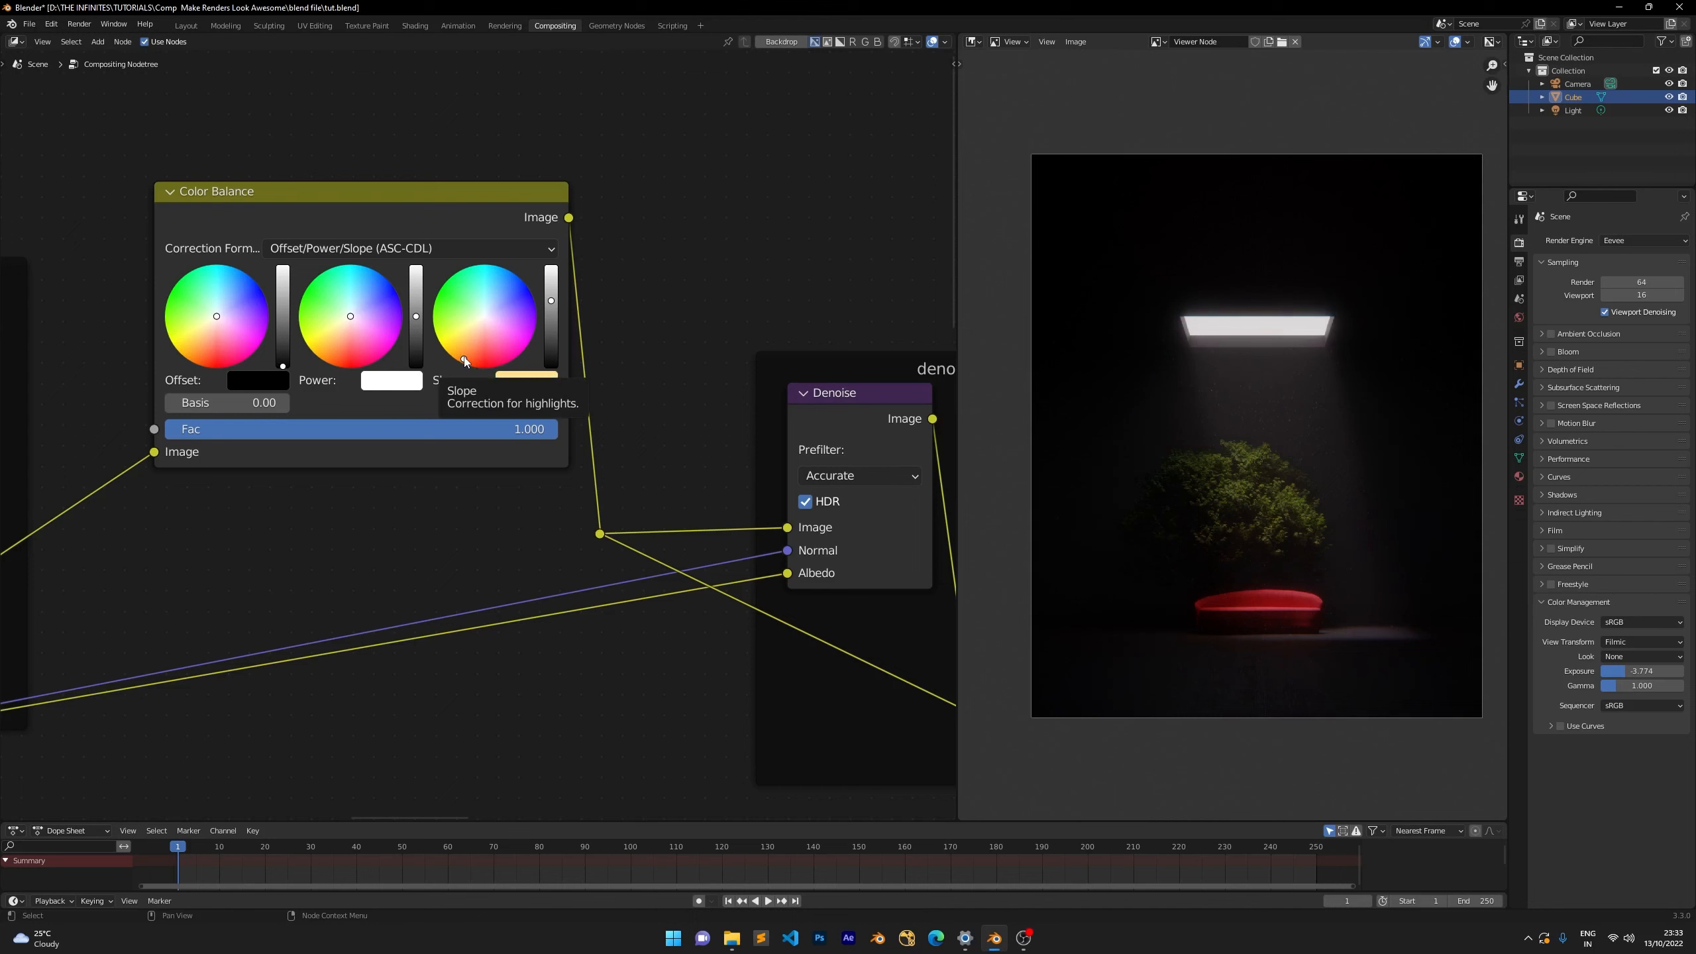
Set the Slope color's value to 1.1 and shift its tint to a more reddish orange.
click(524, 375)
click(542, 381)
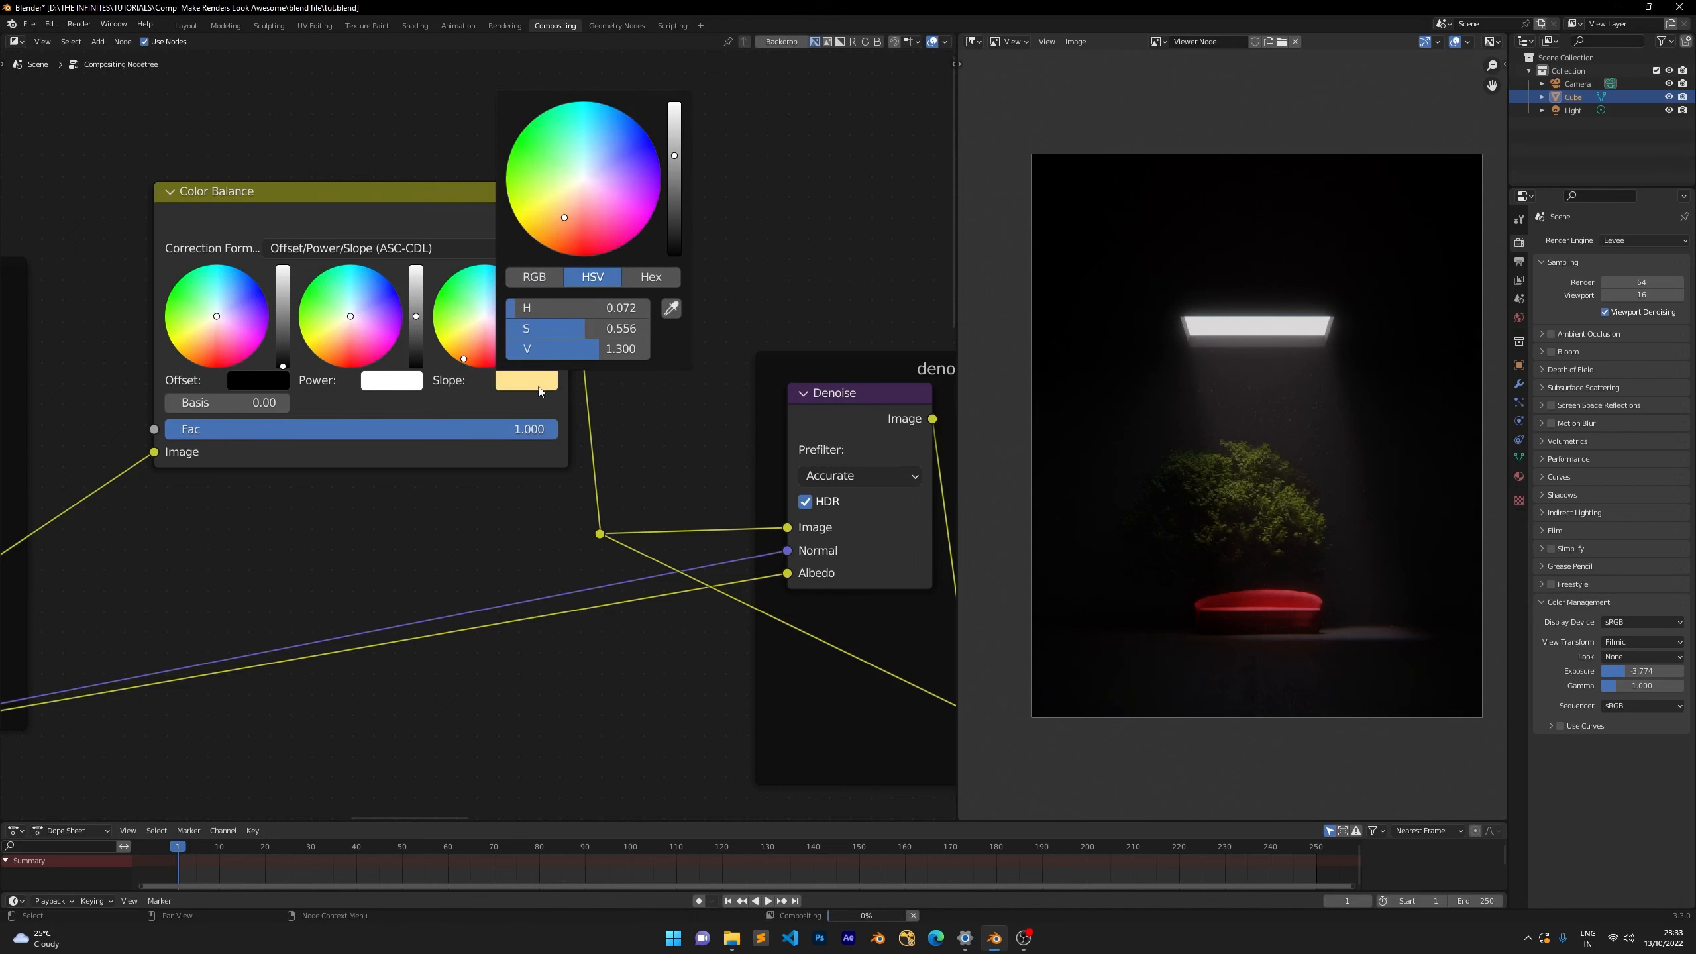
click(557, 350)
text(1.1)
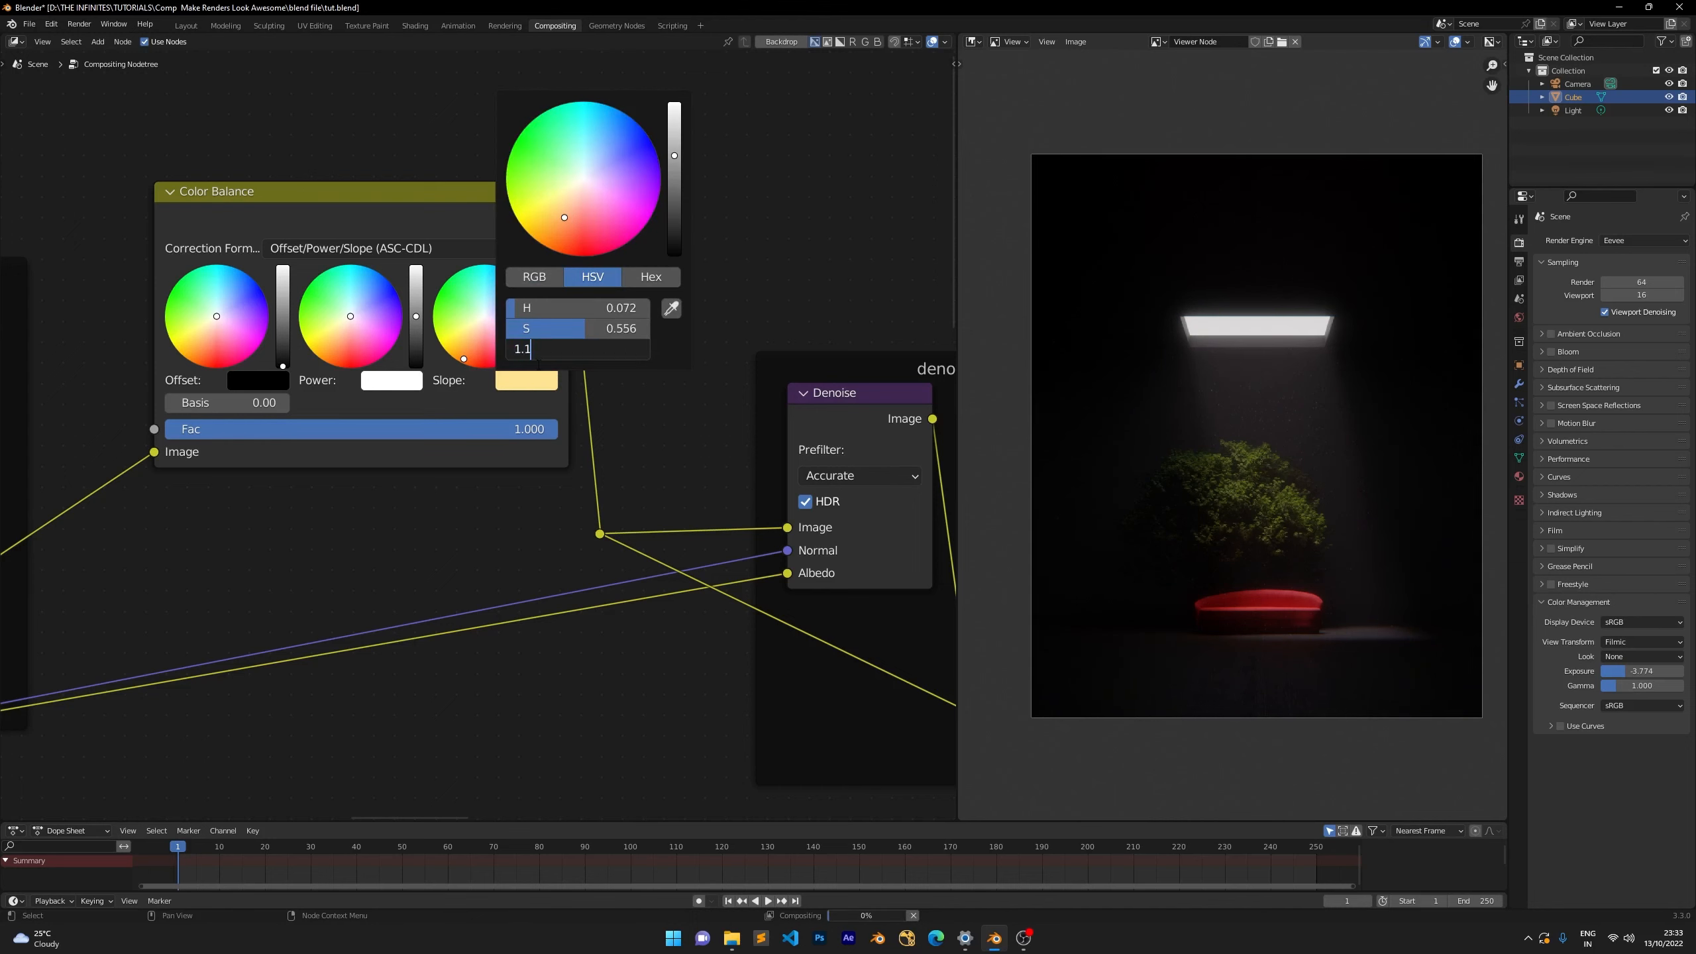
key(Return)
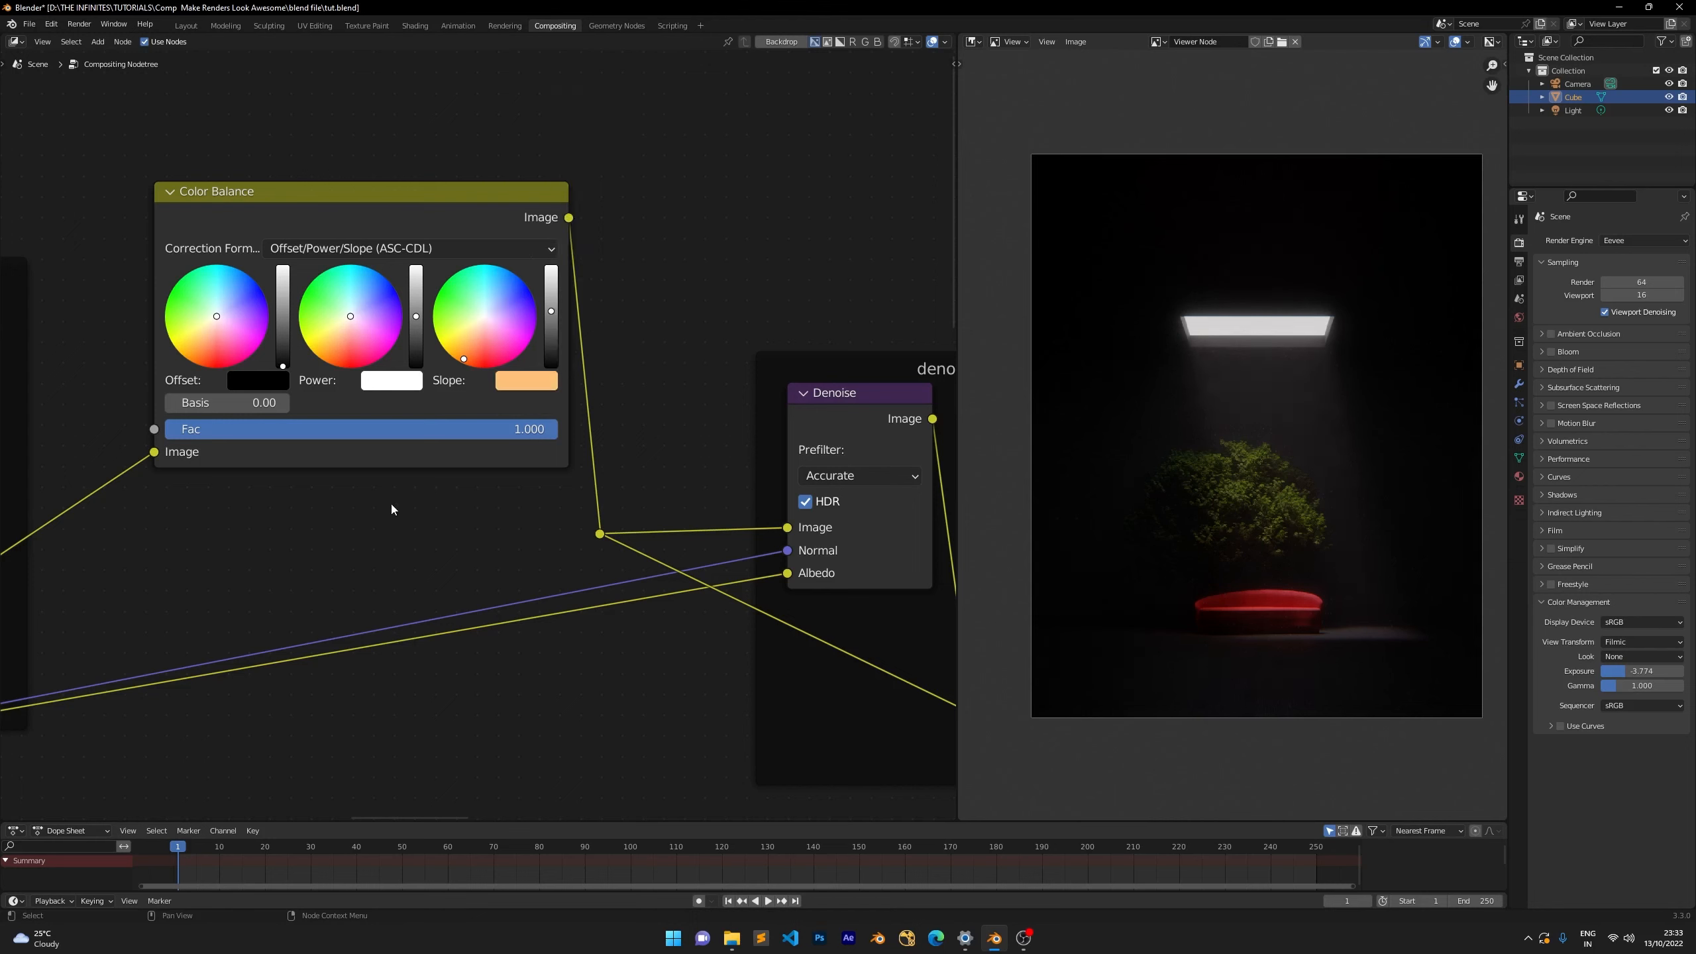
drag(462, 360, 469, 363)
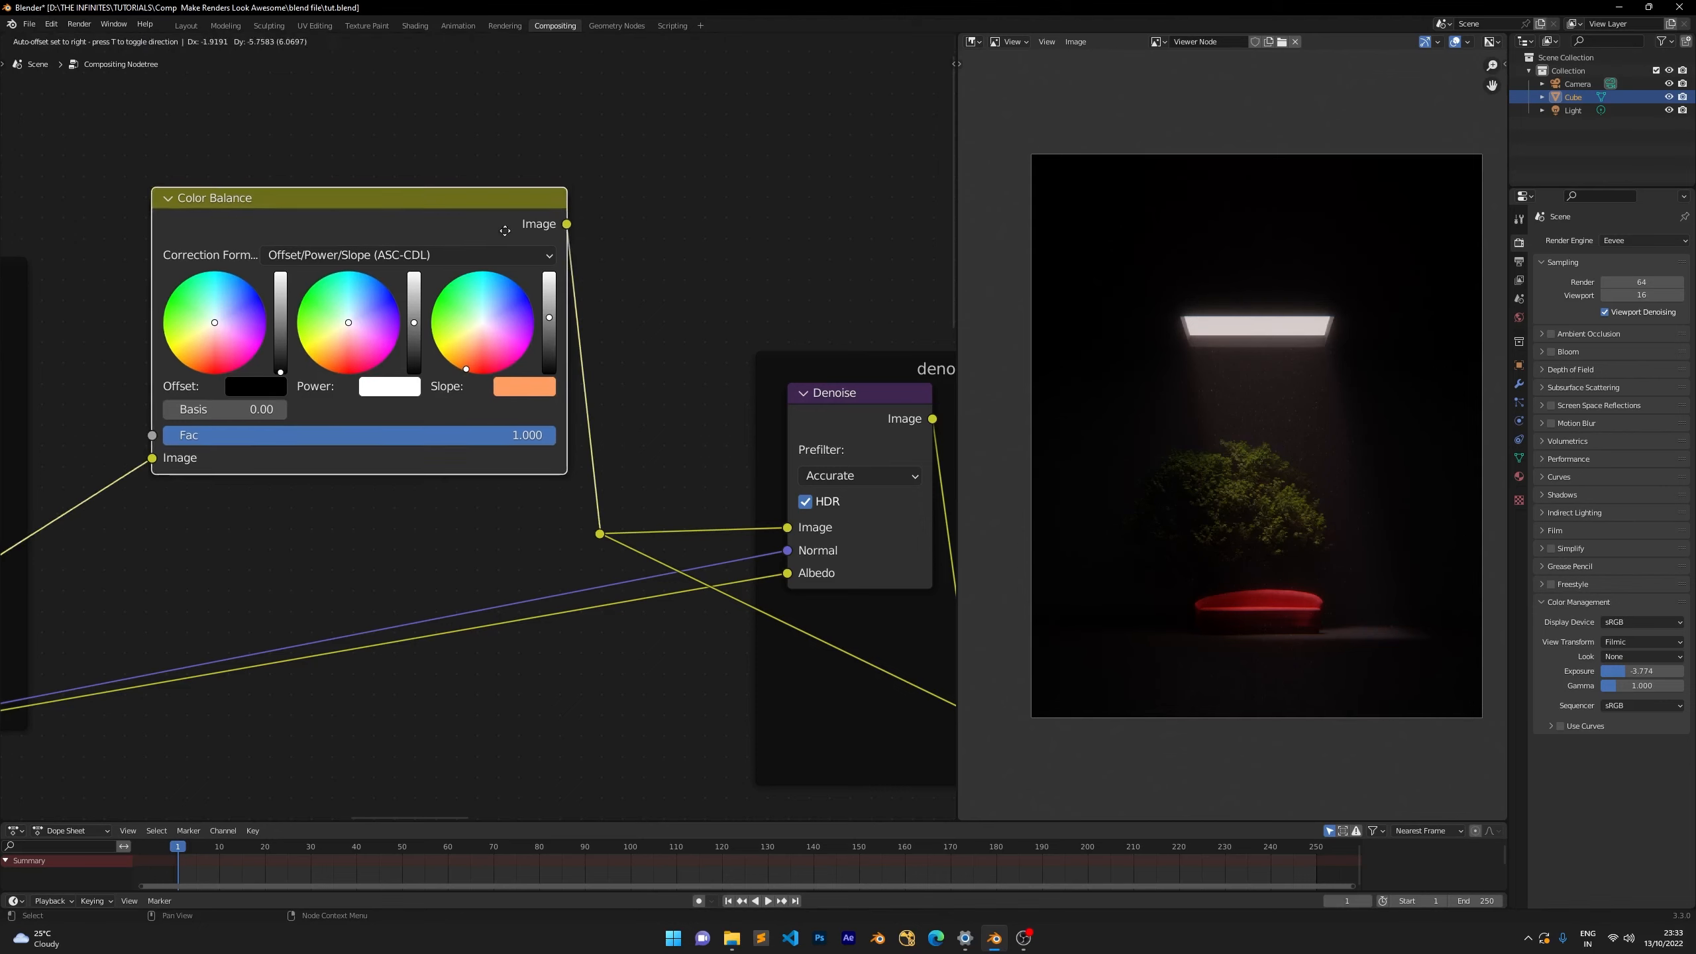
Move the Color Balance node further down in the gap between the sofa and denoising frames.
drag(508, 227, 474, 308)
scroll(1184, 334, down, 2)
scroll(1186, 338, up, 4)
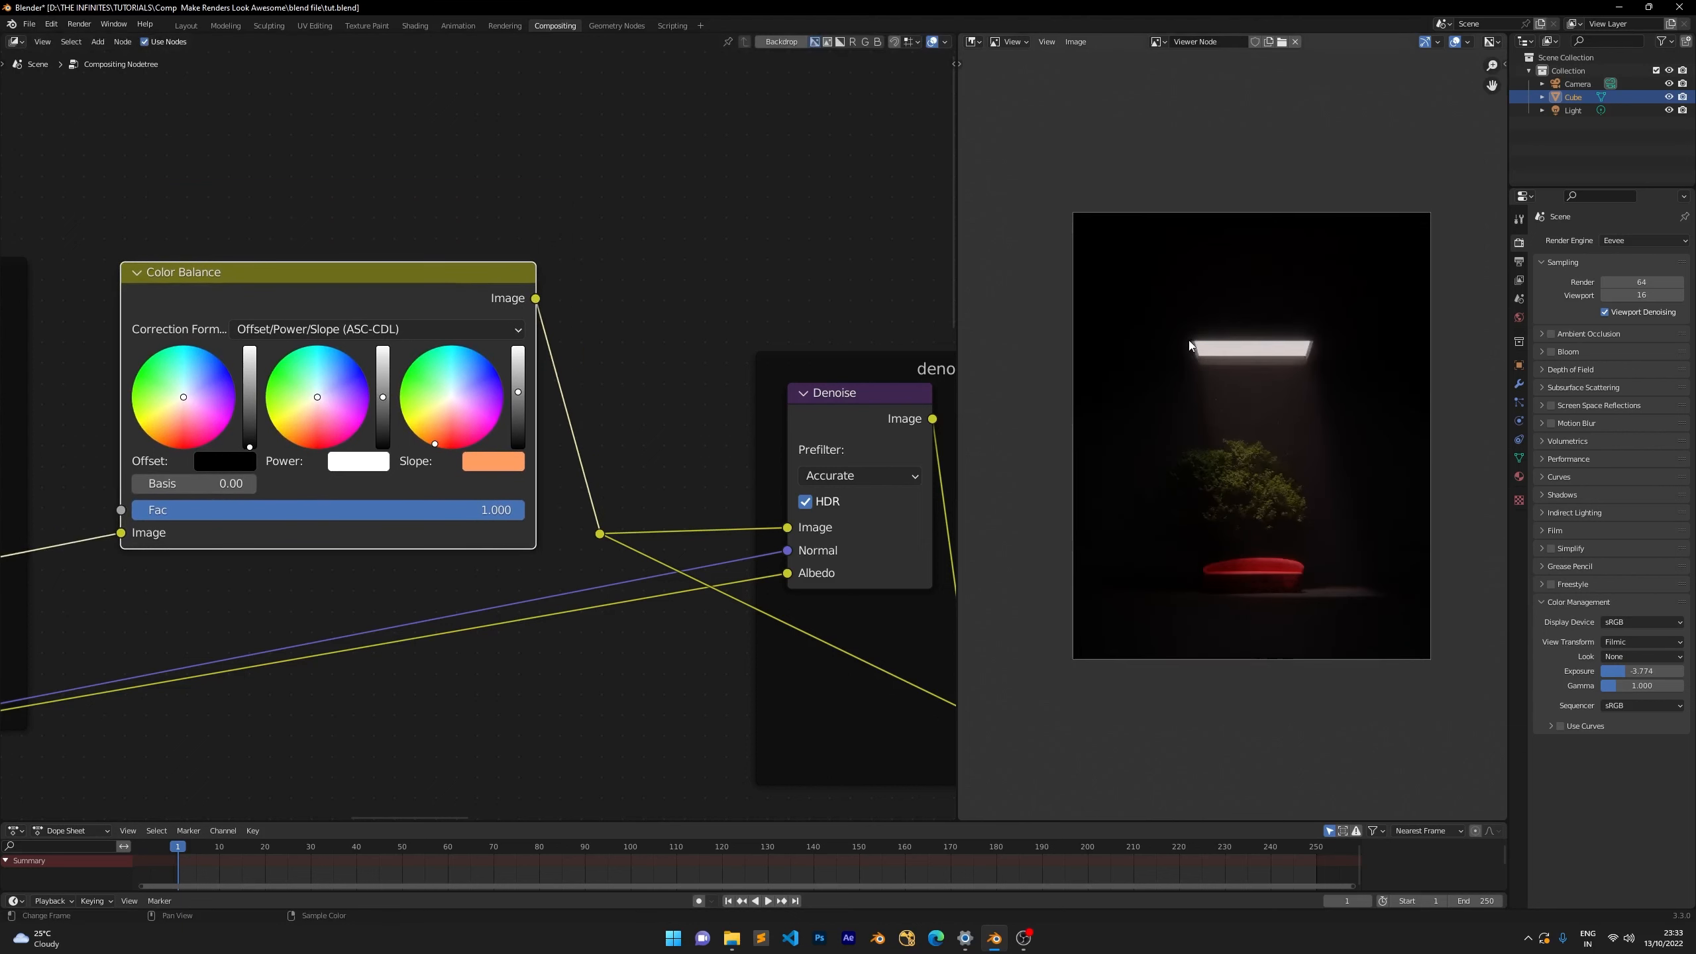
scroll(1181, 341, down, 2)
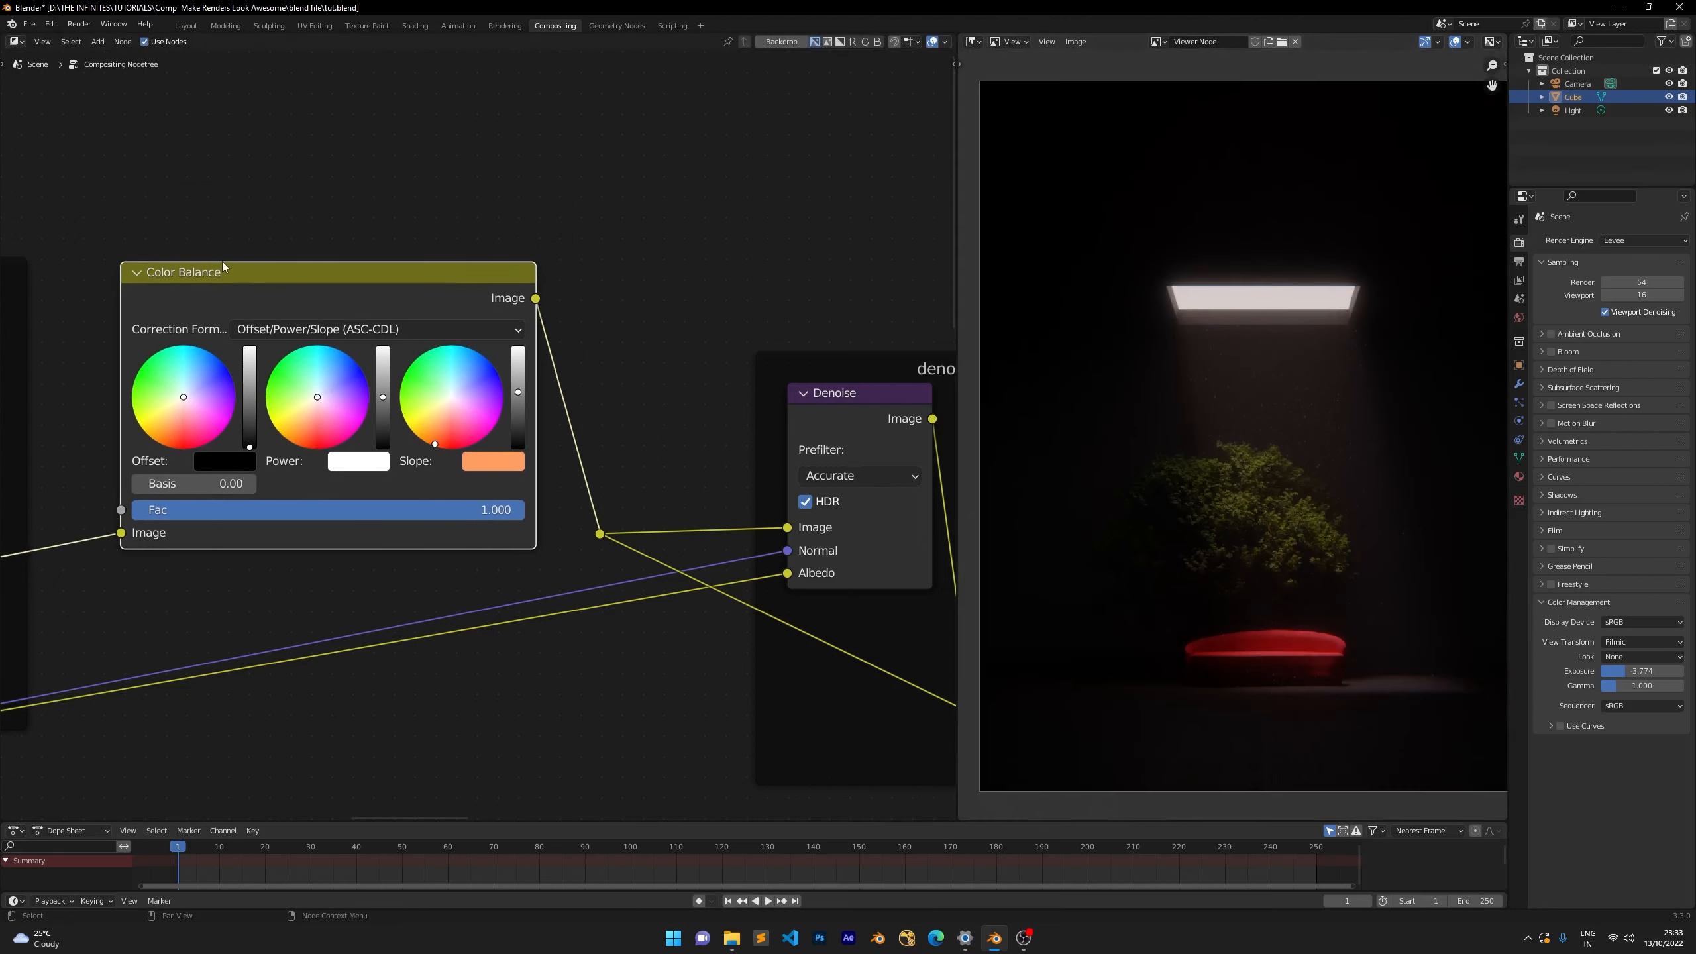
middle_drag(223, 261, 474, 271)
drag(474, 270, 454, 323)
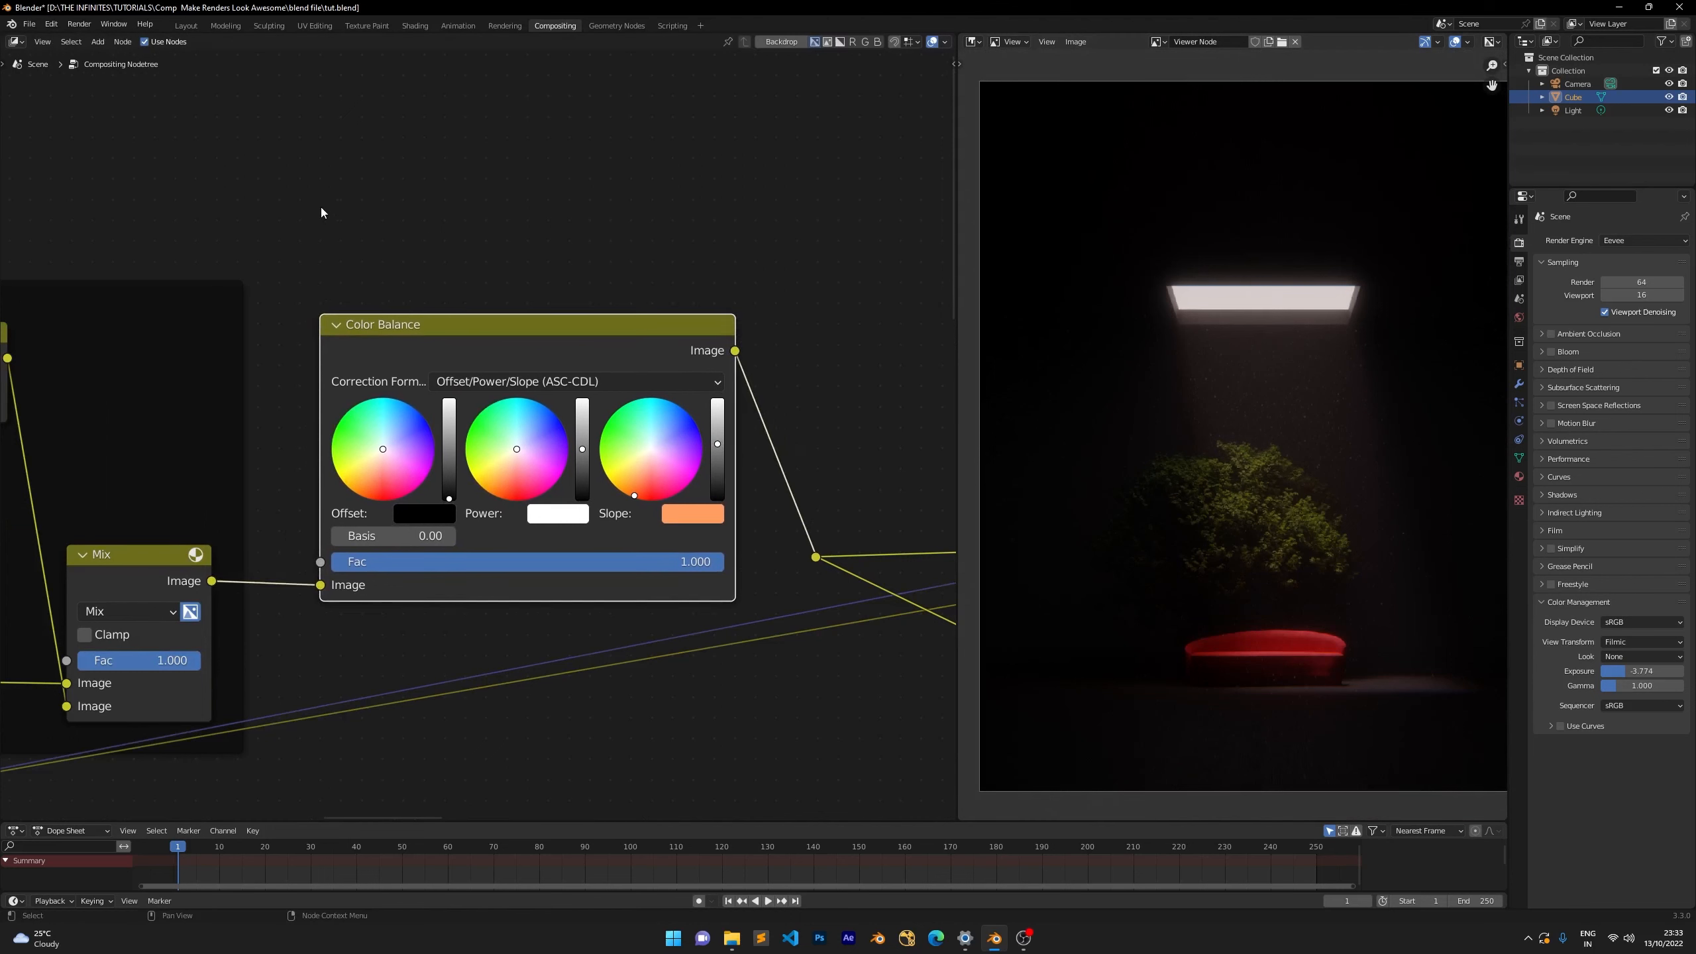
drag(323, 212, 494, 339)
drag(371, 250, 668, 599)
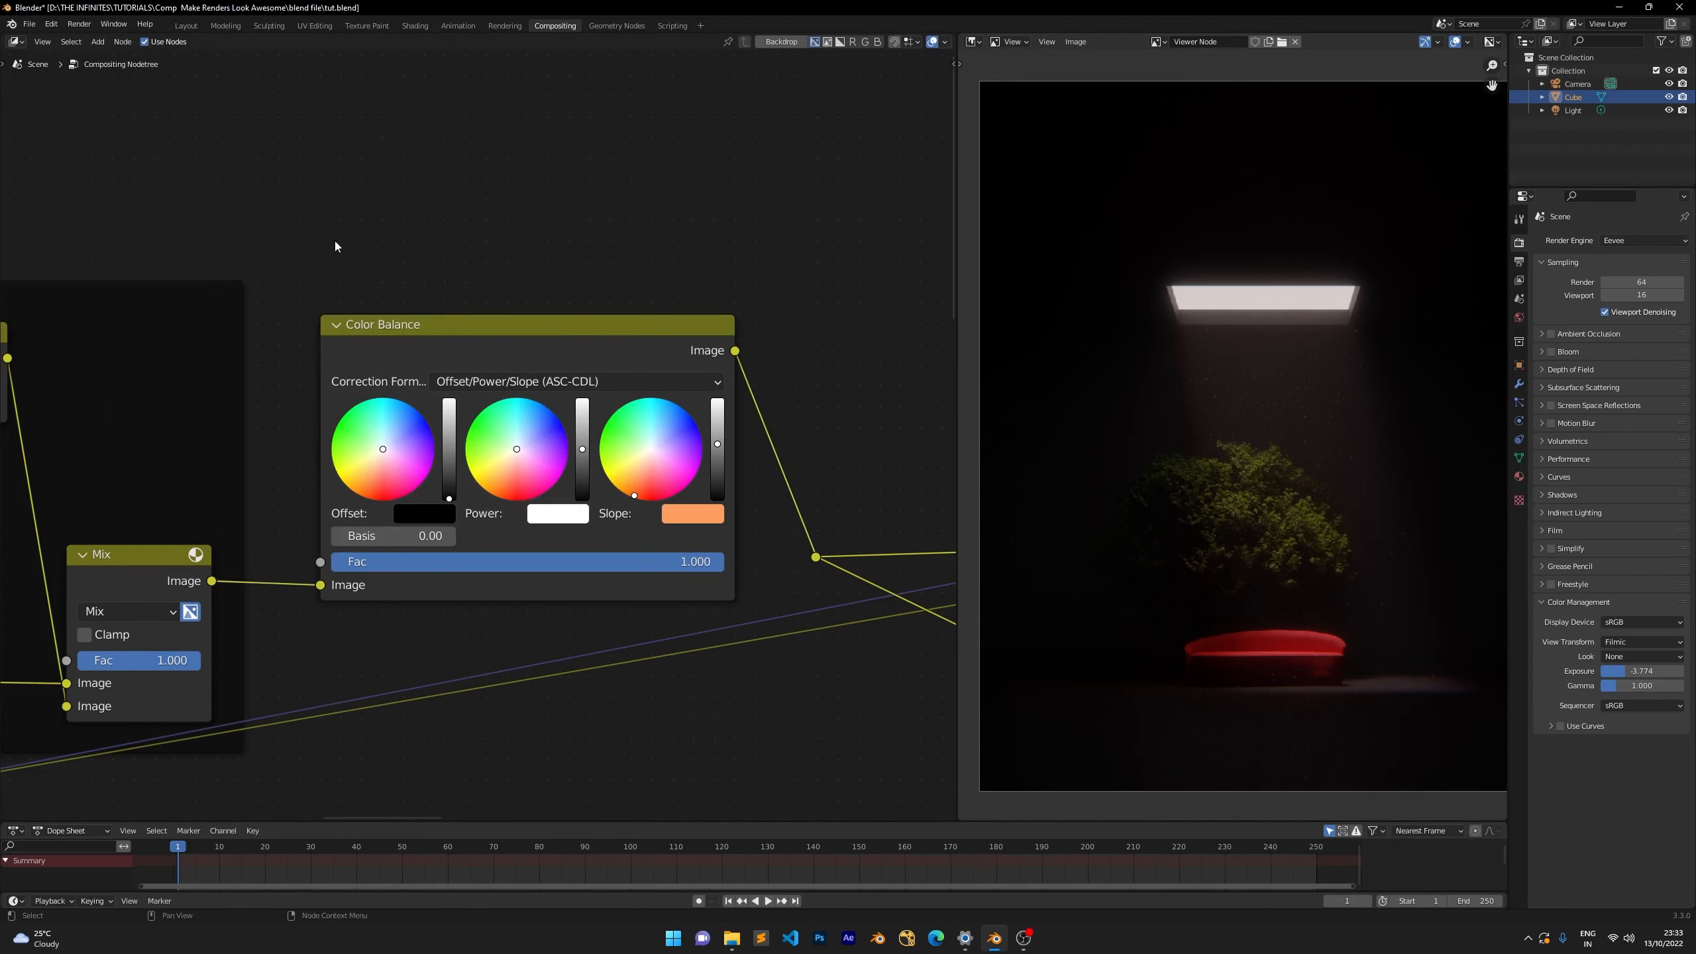
drag(335, 245, 694, 604)
drag(314, 208, 663, 549)
drag(575, 254, 314, 501)
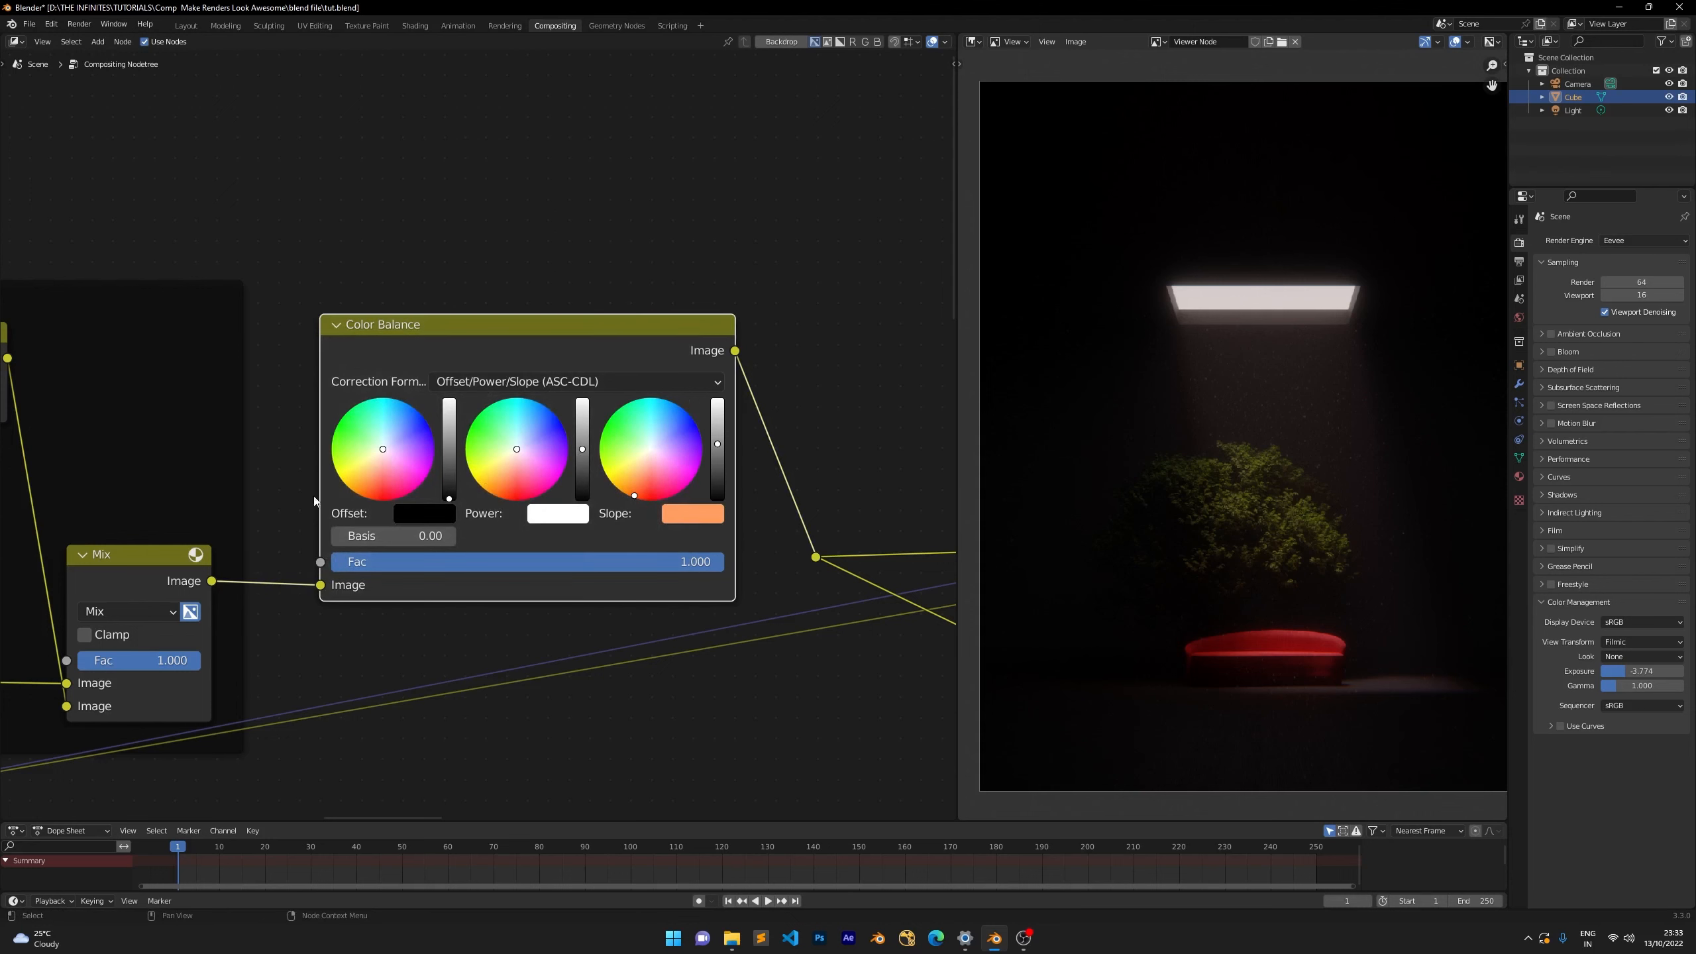
drag(278, 292, 749, 599)
scroll(453, 302, down, 4)
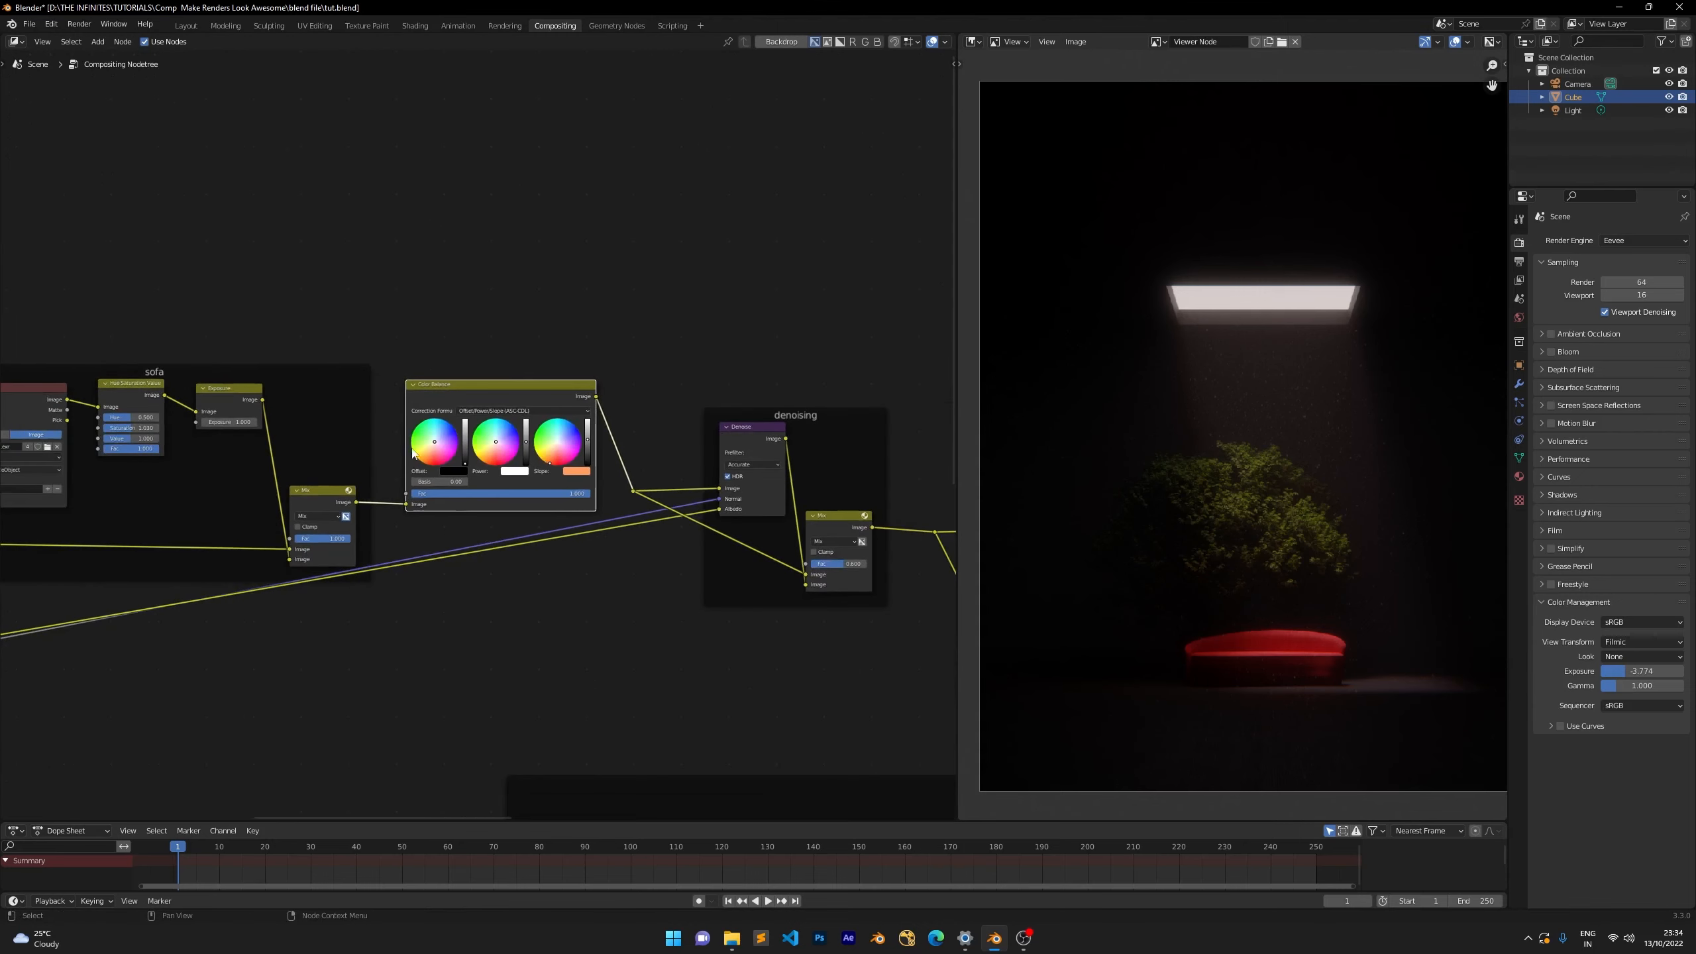
scroll(513, 414, down, 2)
scroll(507, 514, up, 3)
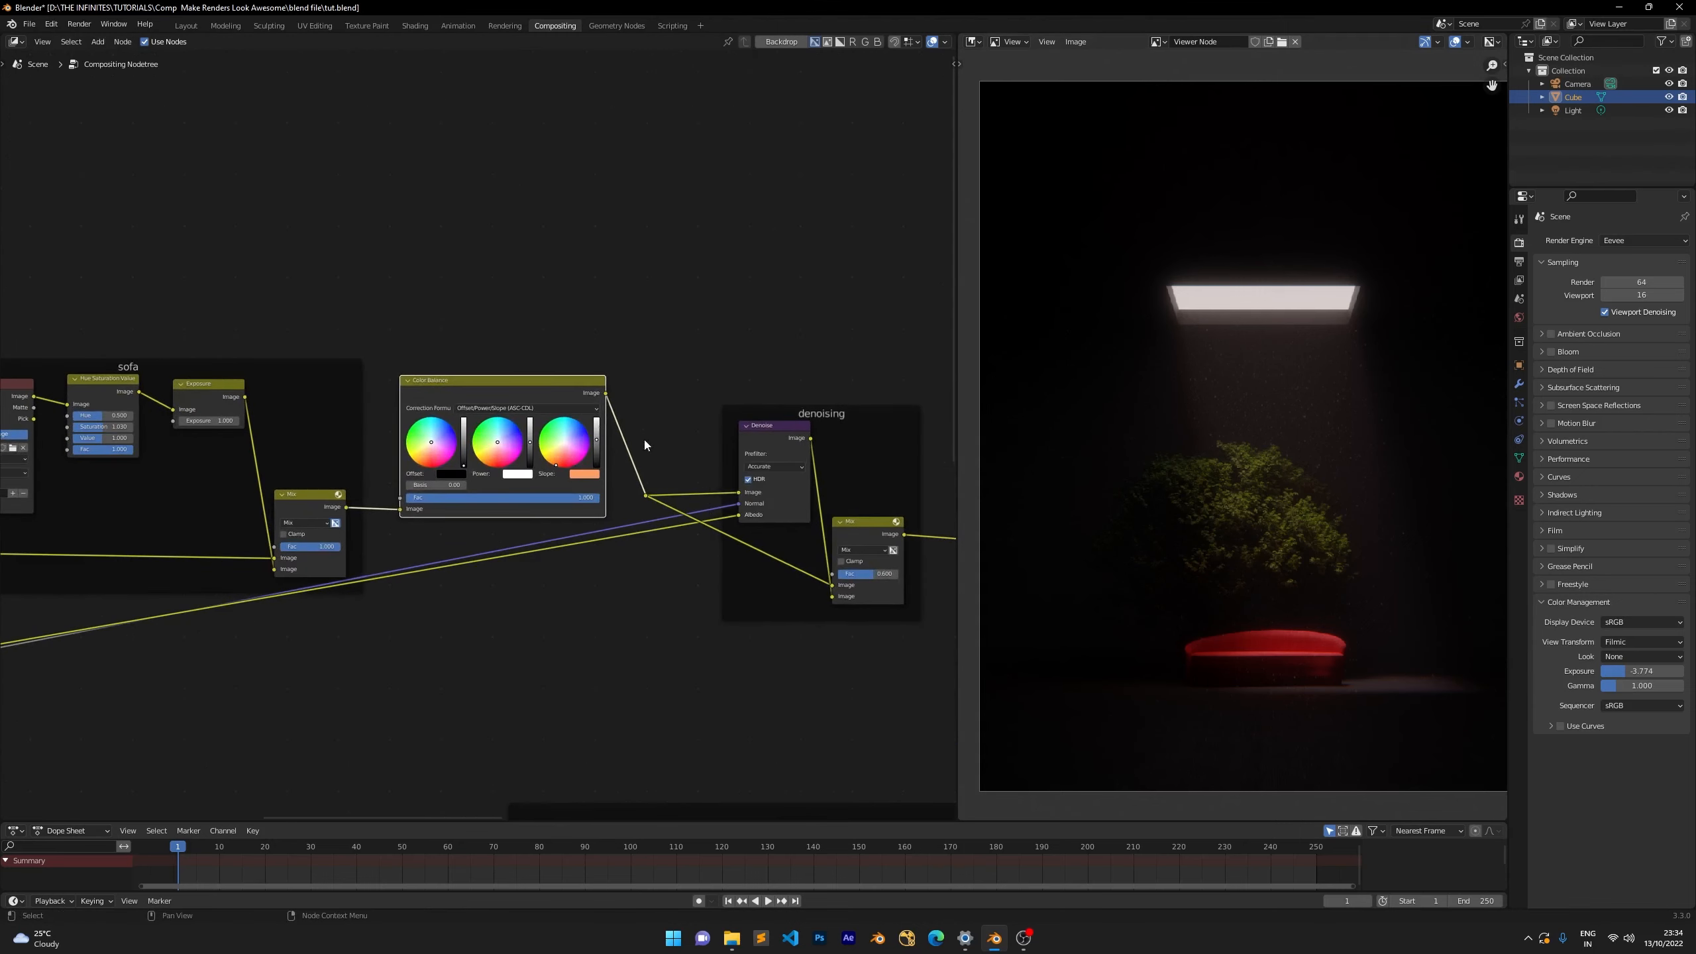
scroll(681, 568, down, 9)
middle_drag(573, 607, 175, 505)
scroll(311, 406, down, 4)
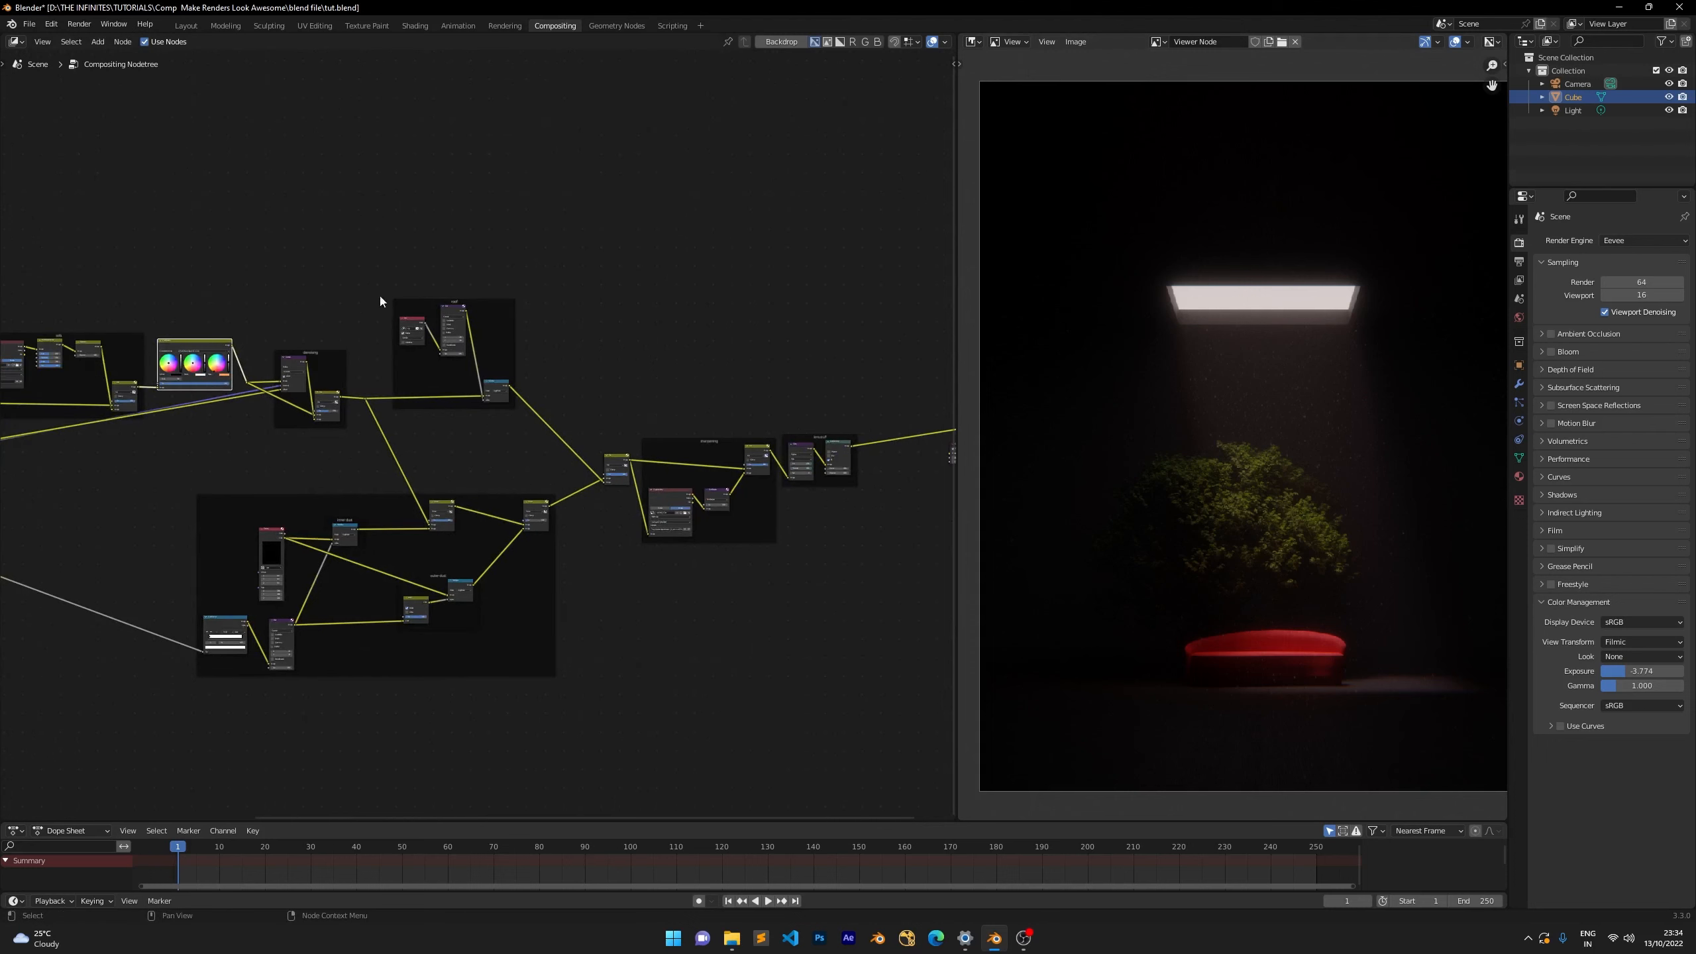
middle_drag(328, 447, 614, 469)
scroll(428, 308, up, 5)
scroll(428, 291, up, 2)
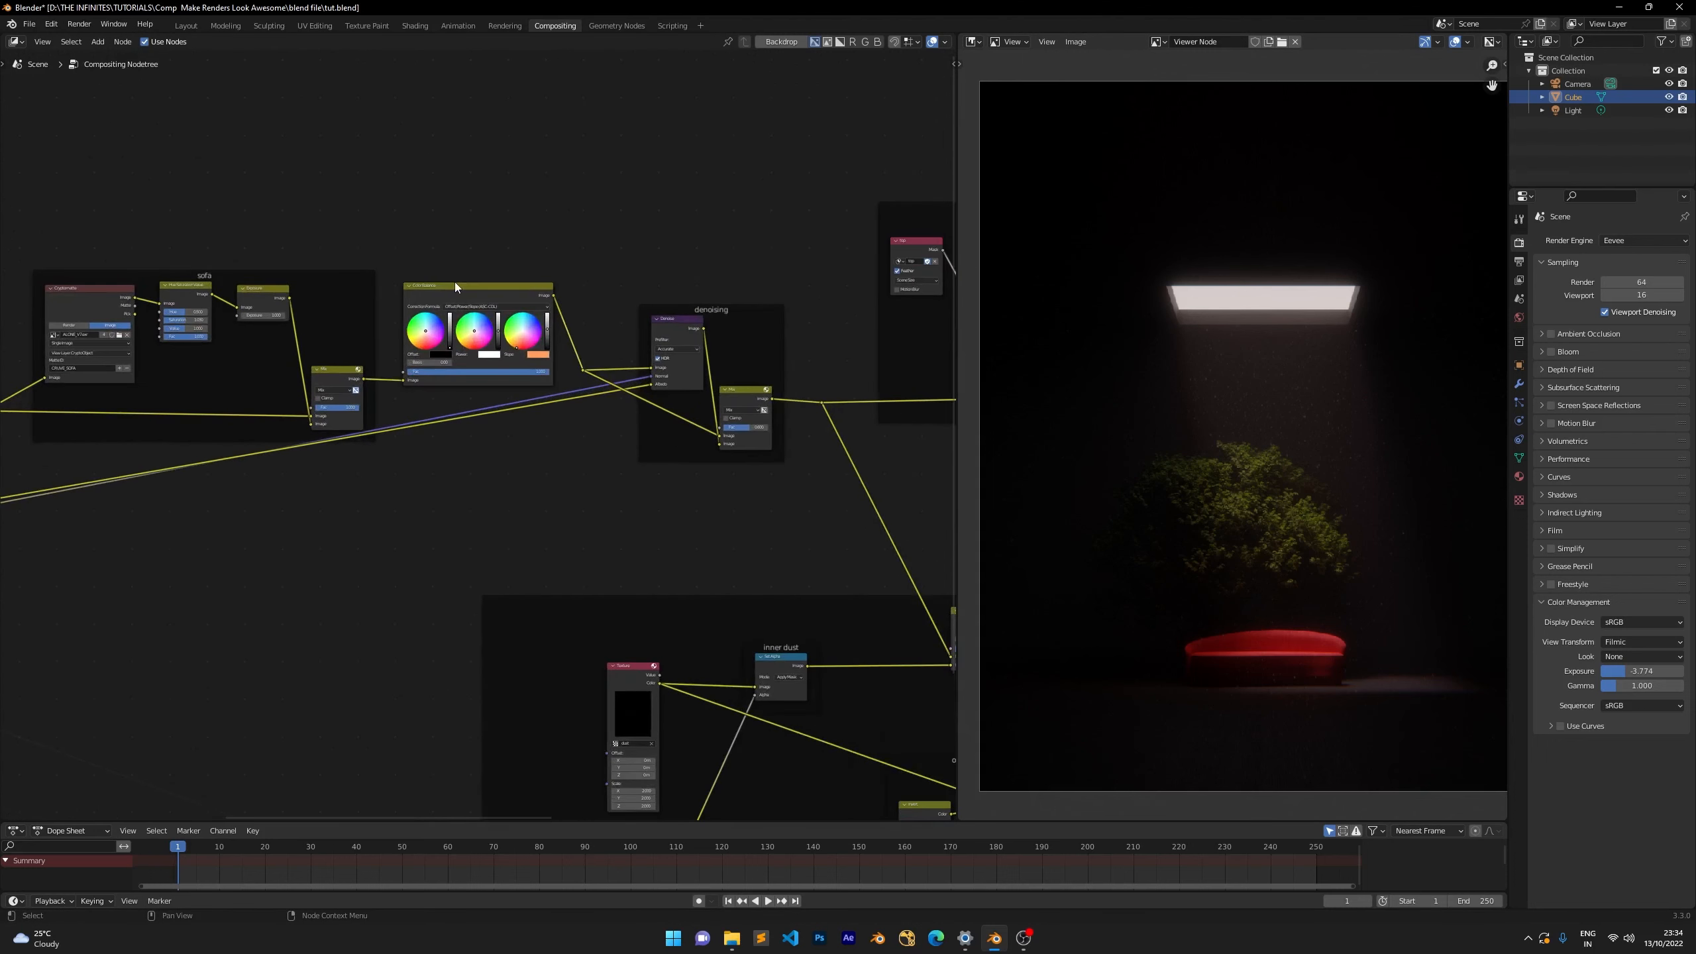
Shift the Color Balance node's Slope tint slightly toward yellow-orange and save the file.
click(456, 291)
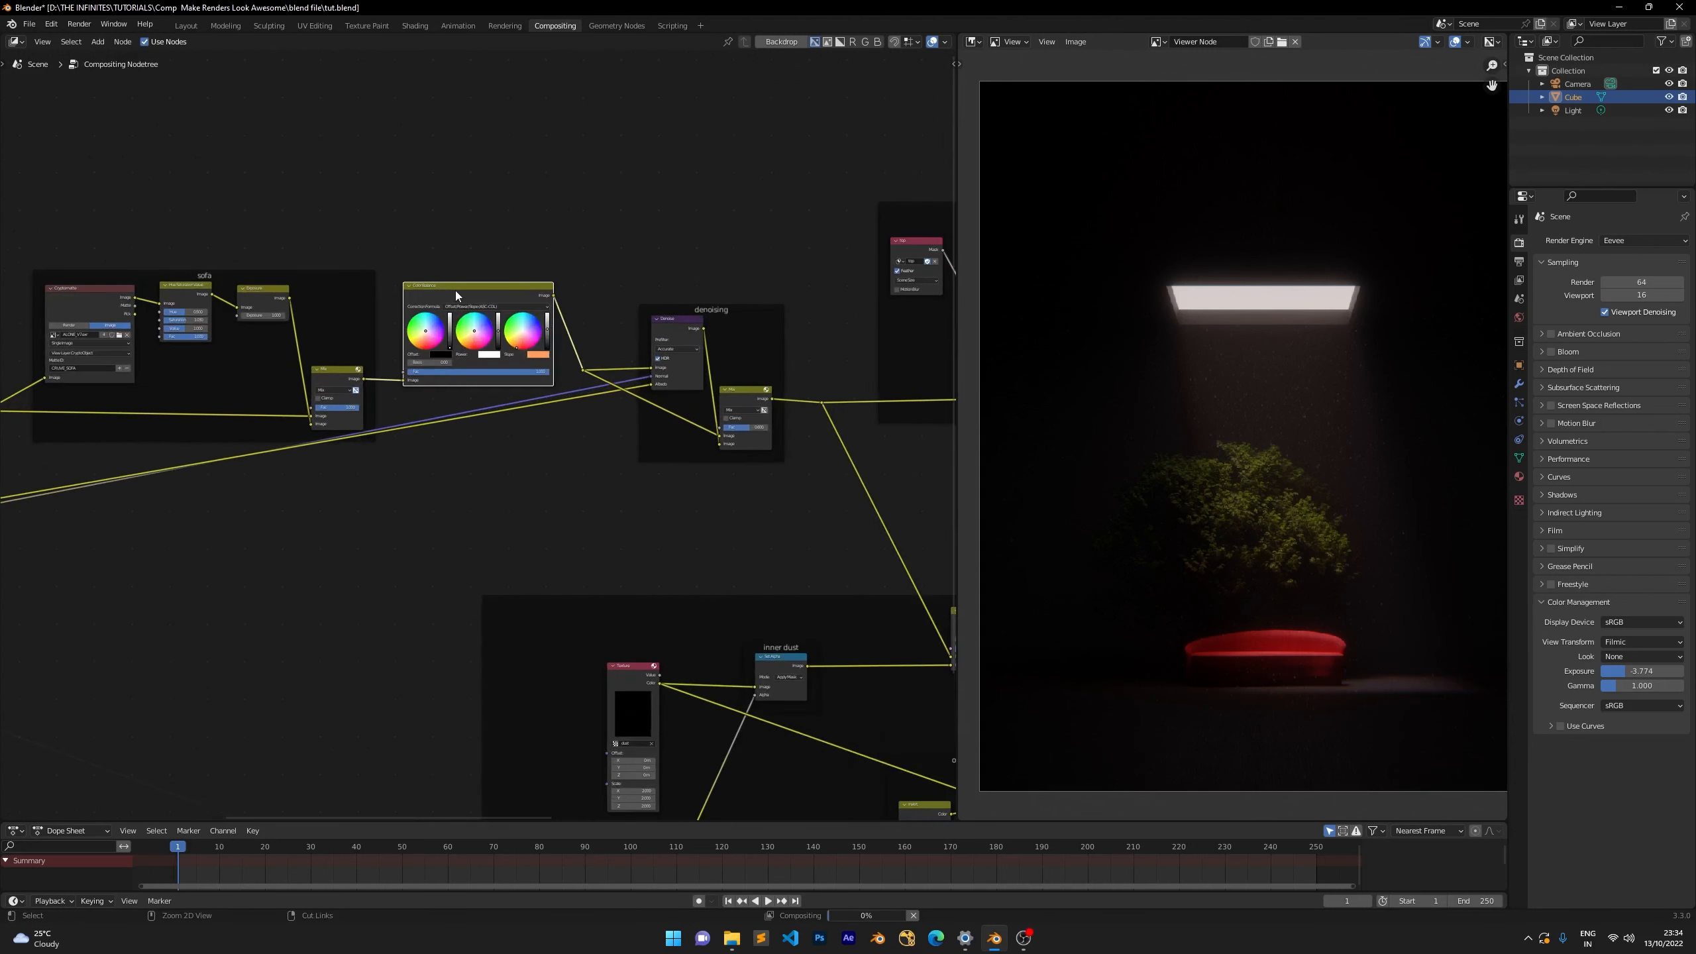
scroll(455, 291, up, 4)
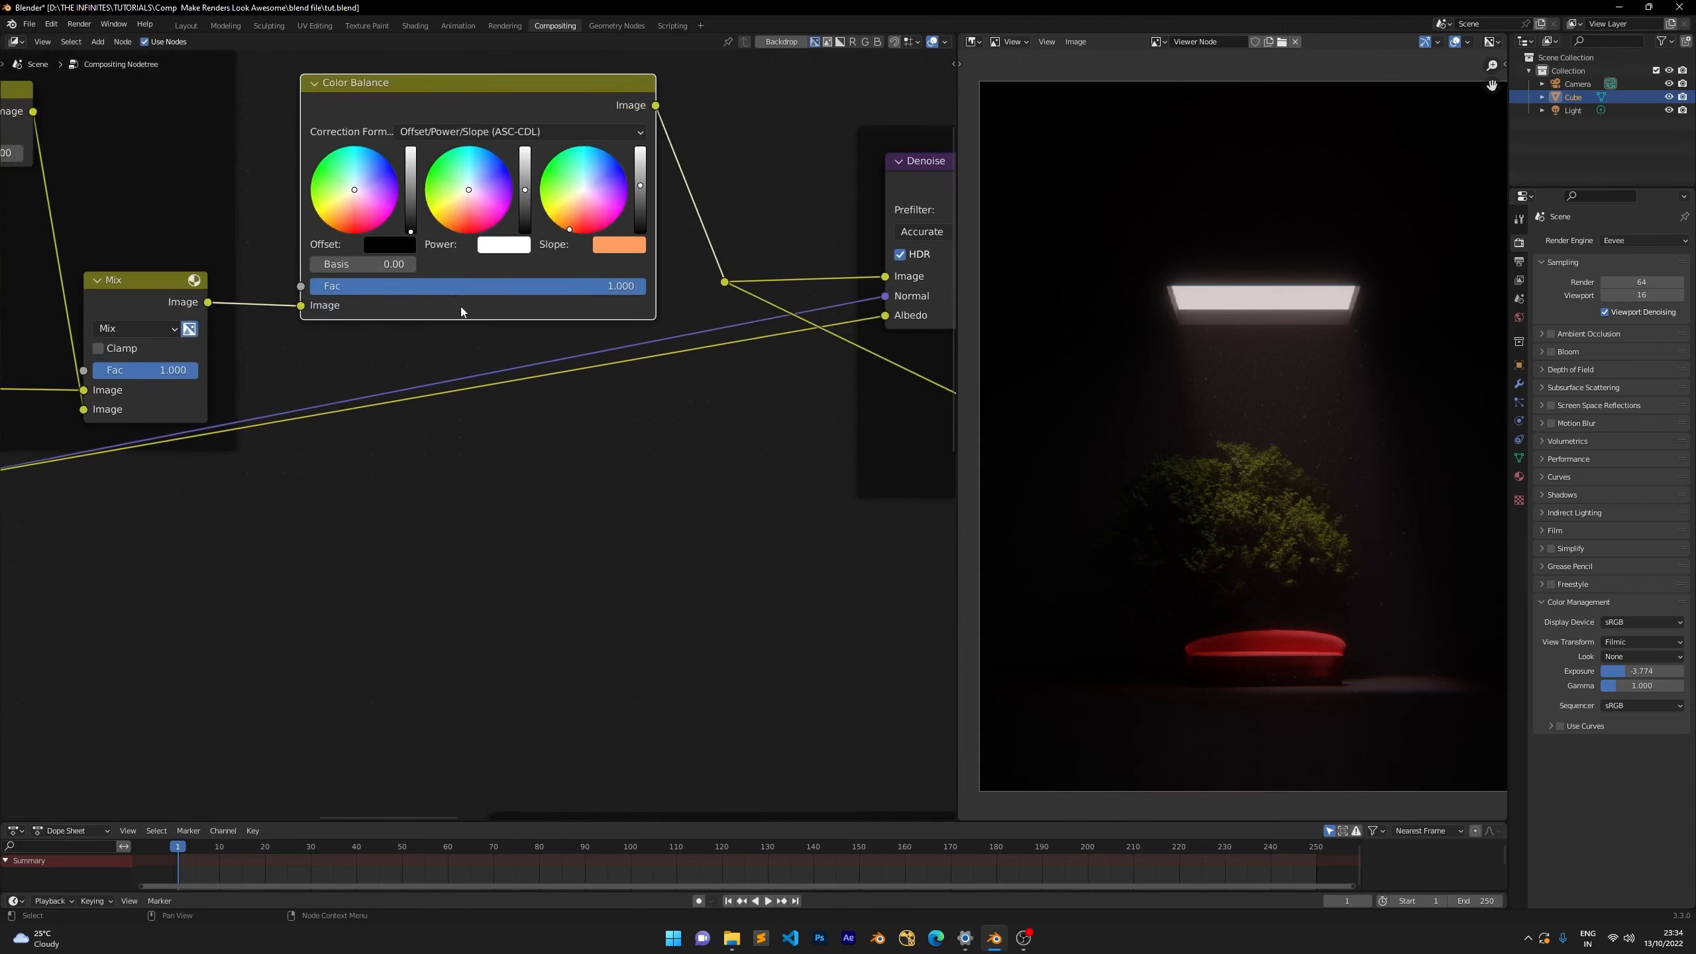
scroll(445, 465, up, 3)
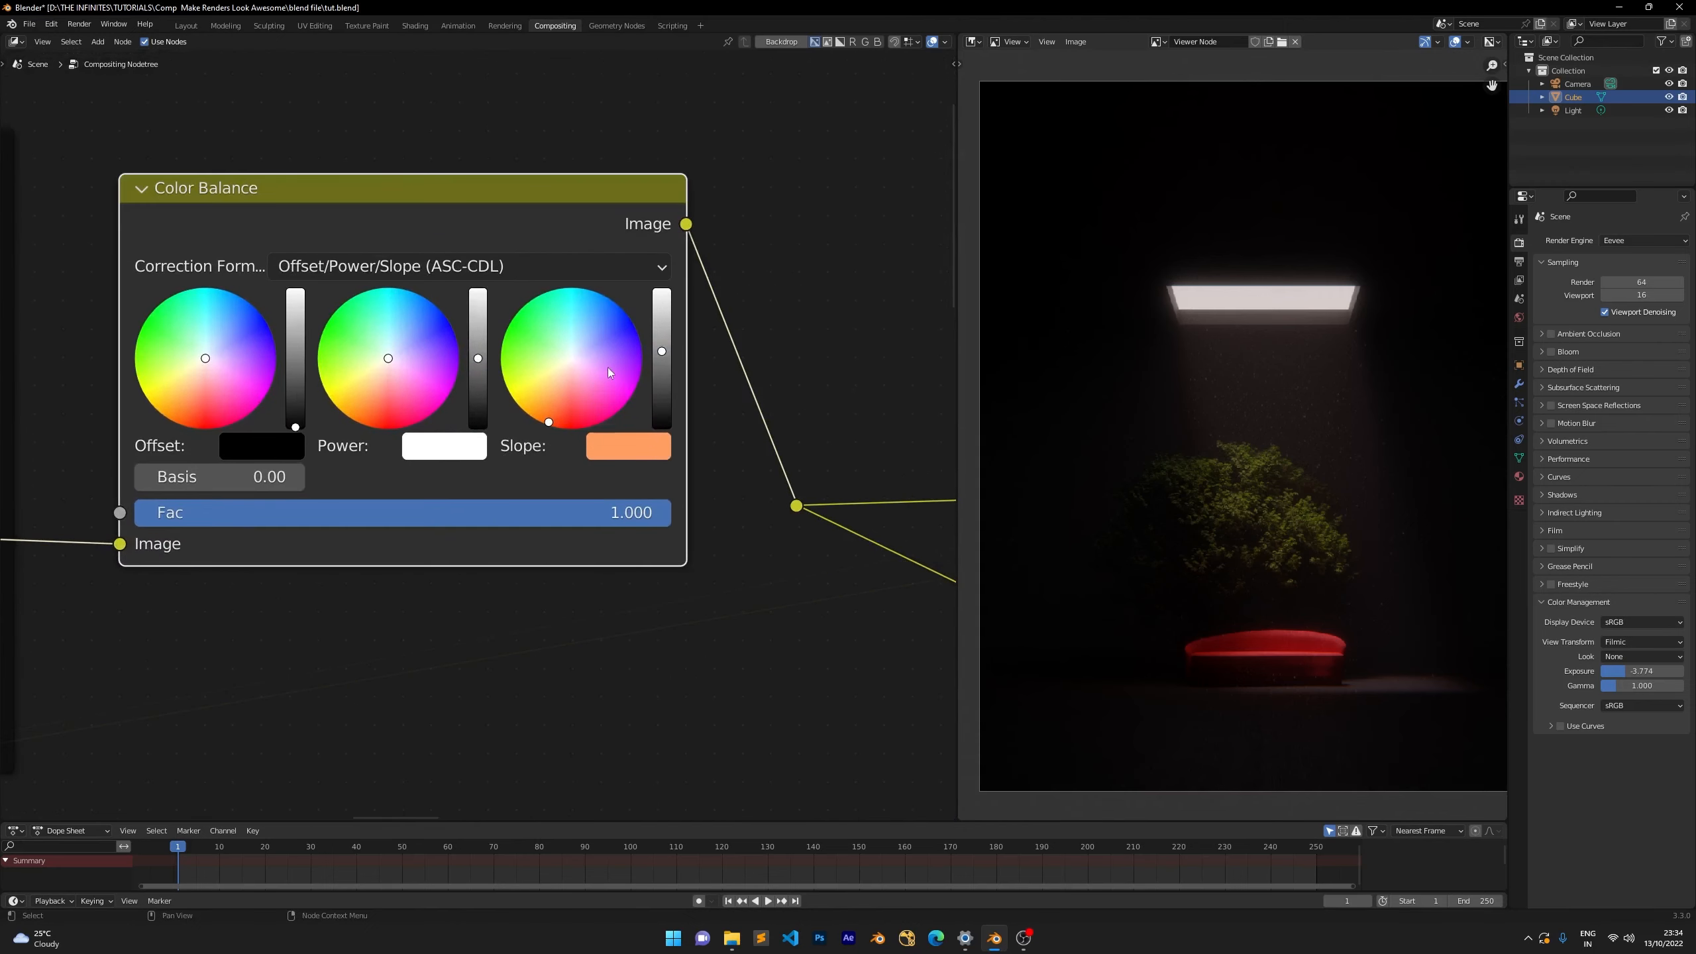
drag(550, 426, 539, 419)
key(ctrl+s)
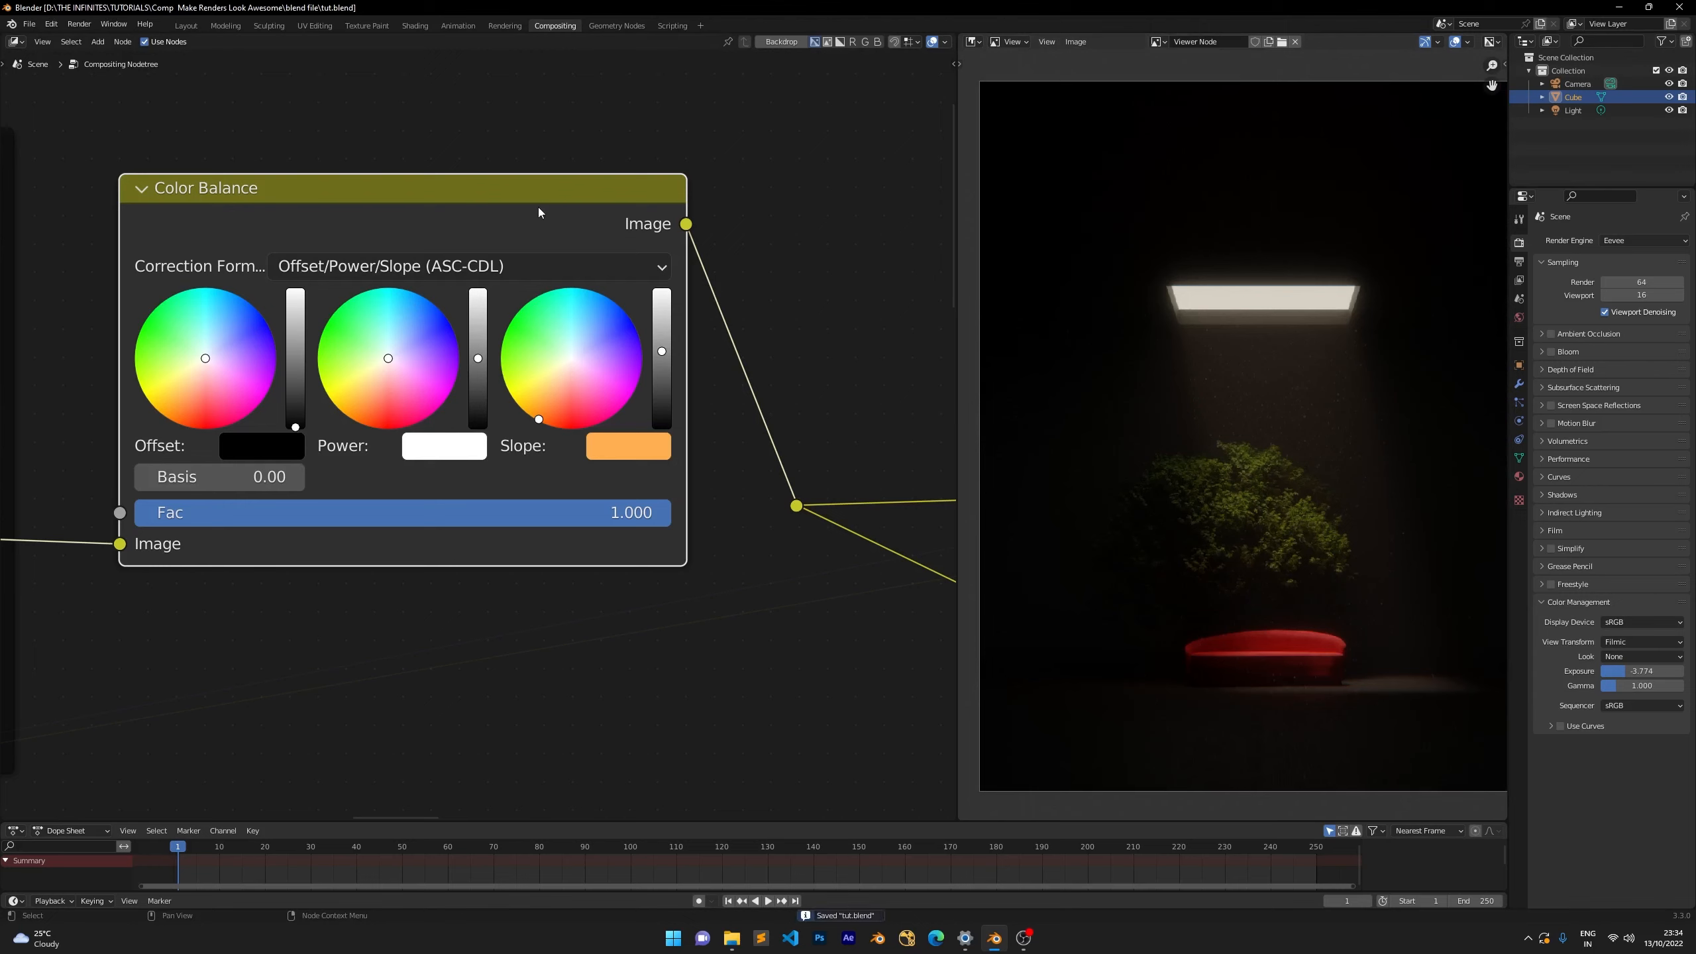
Position the Color Balance node in the gap between the sofa and denoising frames and leave it selected.
drag(569, 230, 512, 235)
scroll(321, 259, down, 4)
drag(317, 265, 375, 262)
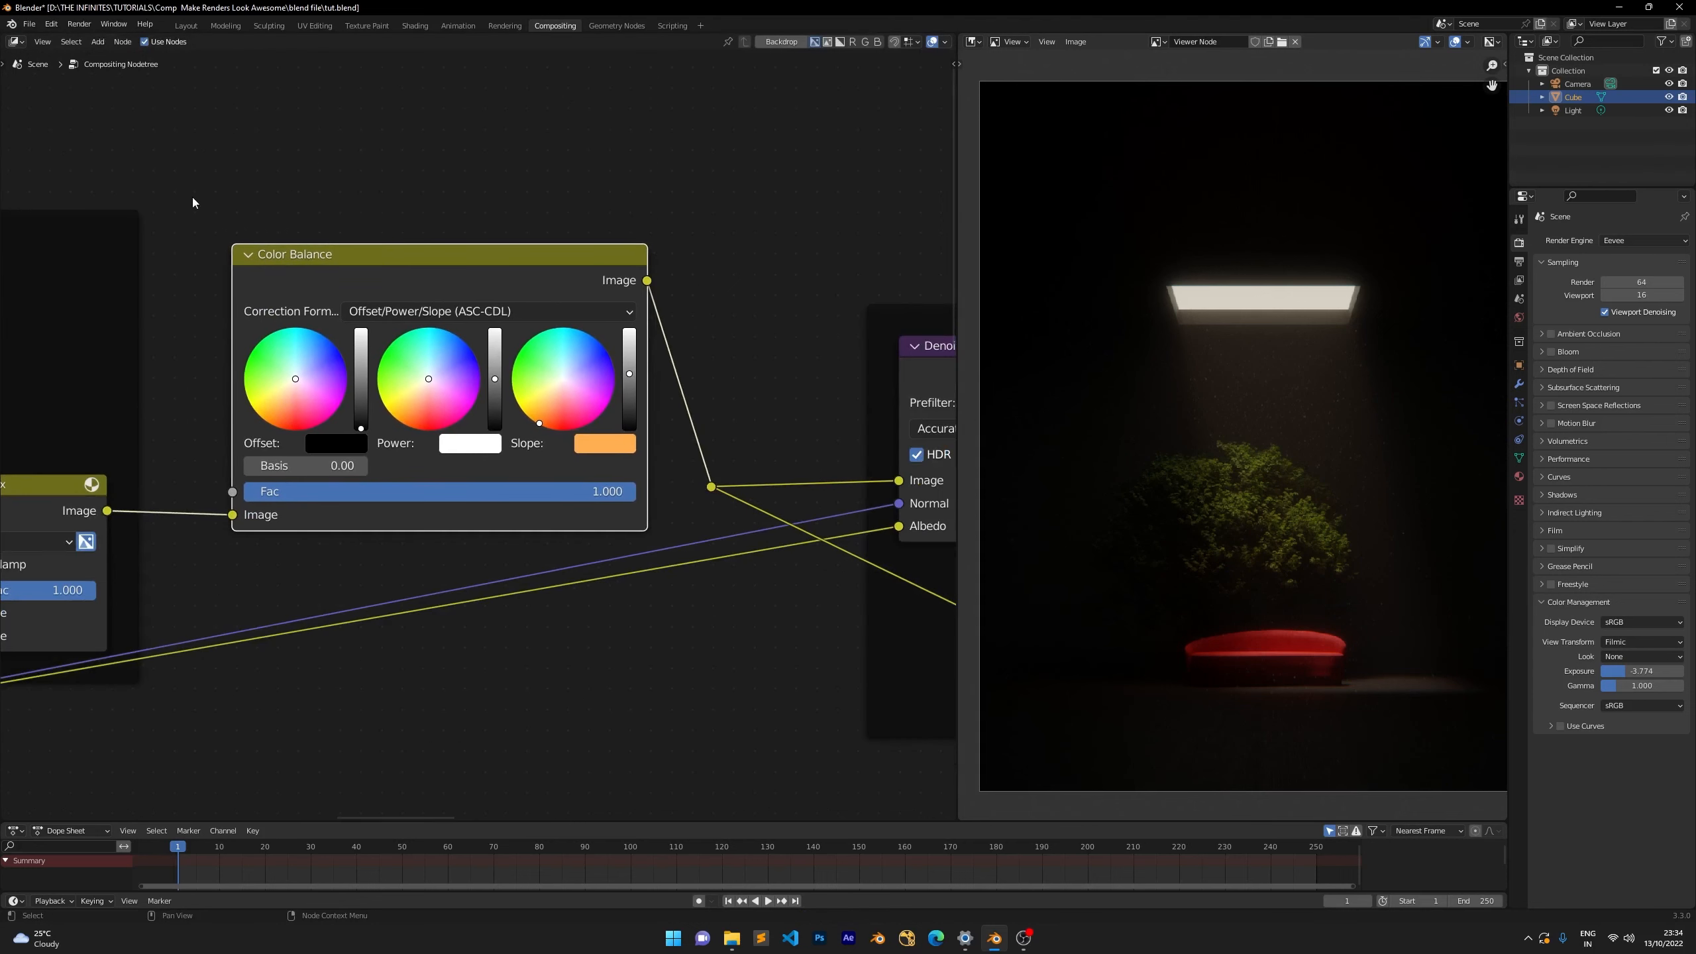
drag(219, 204, 699, 578)
scroll(423, 272, down, 2)
scroll(422, 271, down, 1)
drag(412, 327, 397, 329)
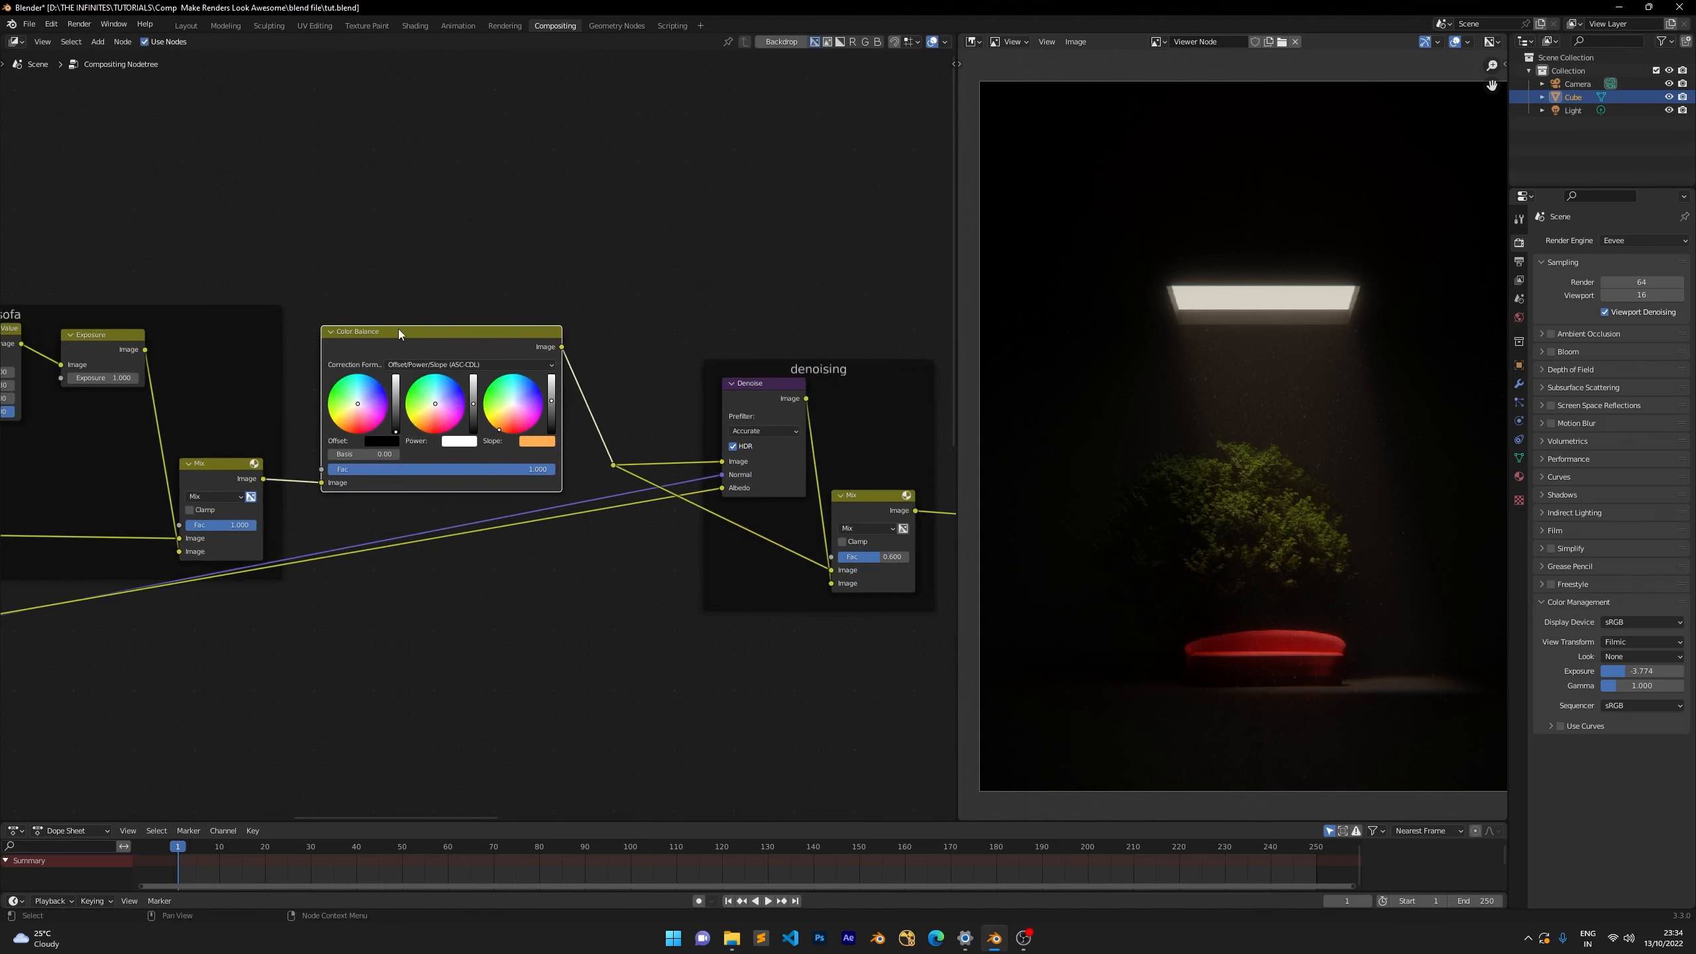
Enclose the Color Balance node in a new frame labelled "overall grade".
key(ctrl+j)
key(F2)
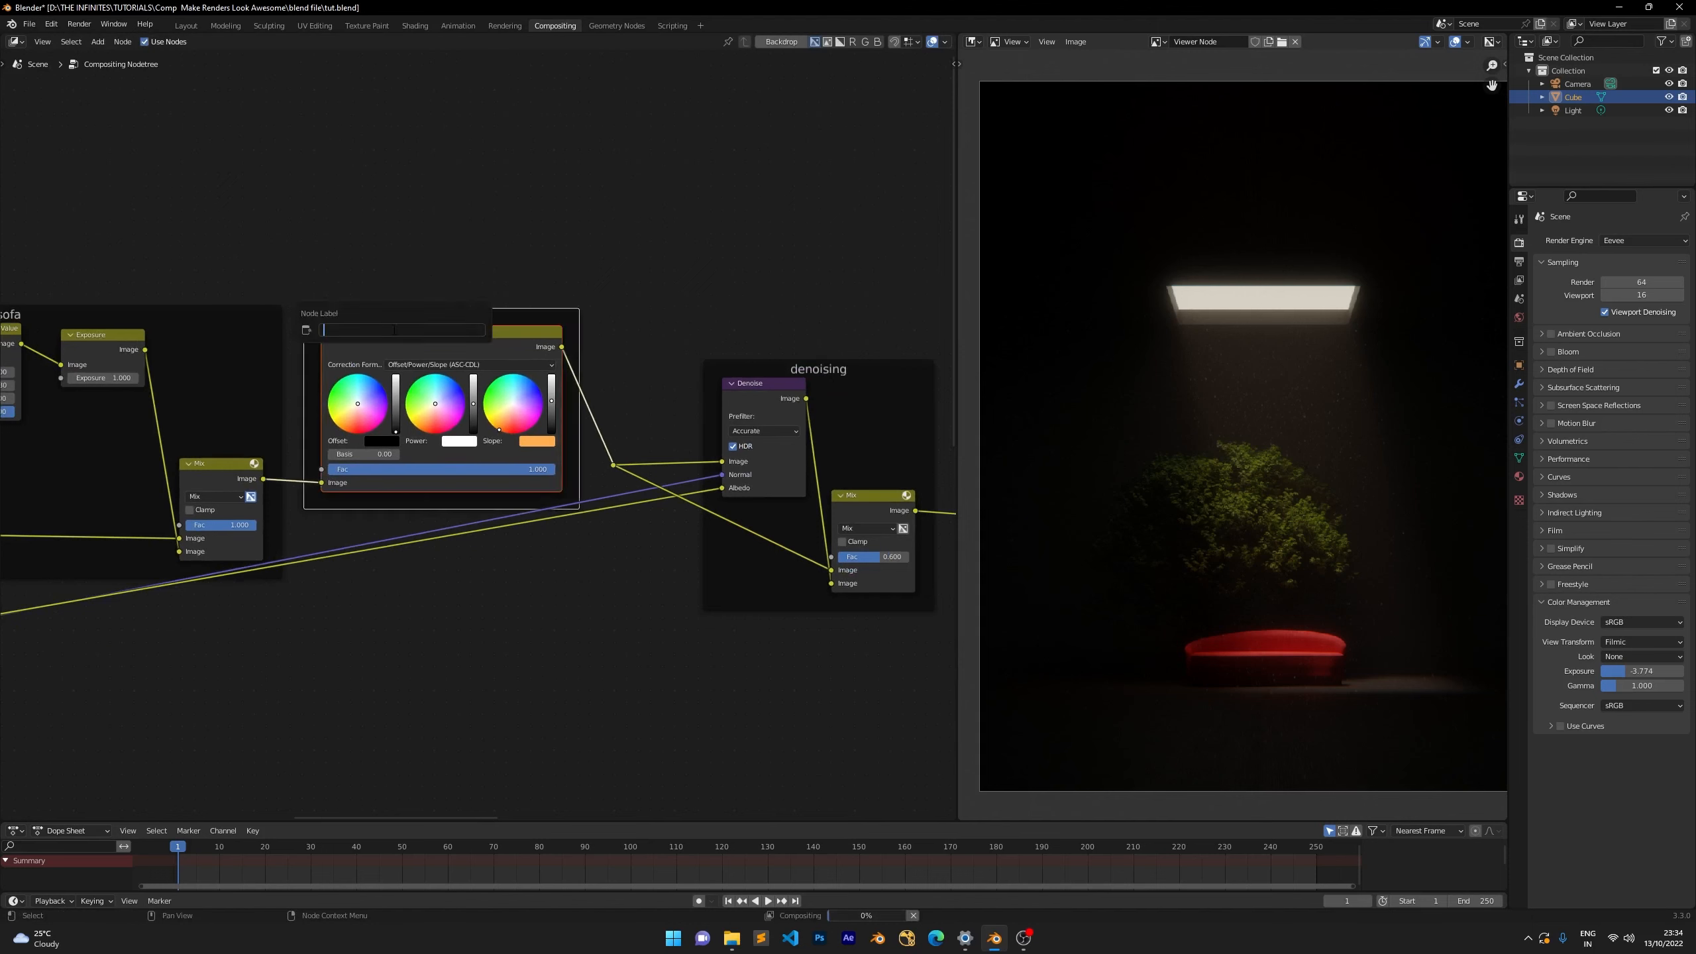
text(overall grade)
key(Return)
scroll(435, 193, down, 2)
click(435, 215)
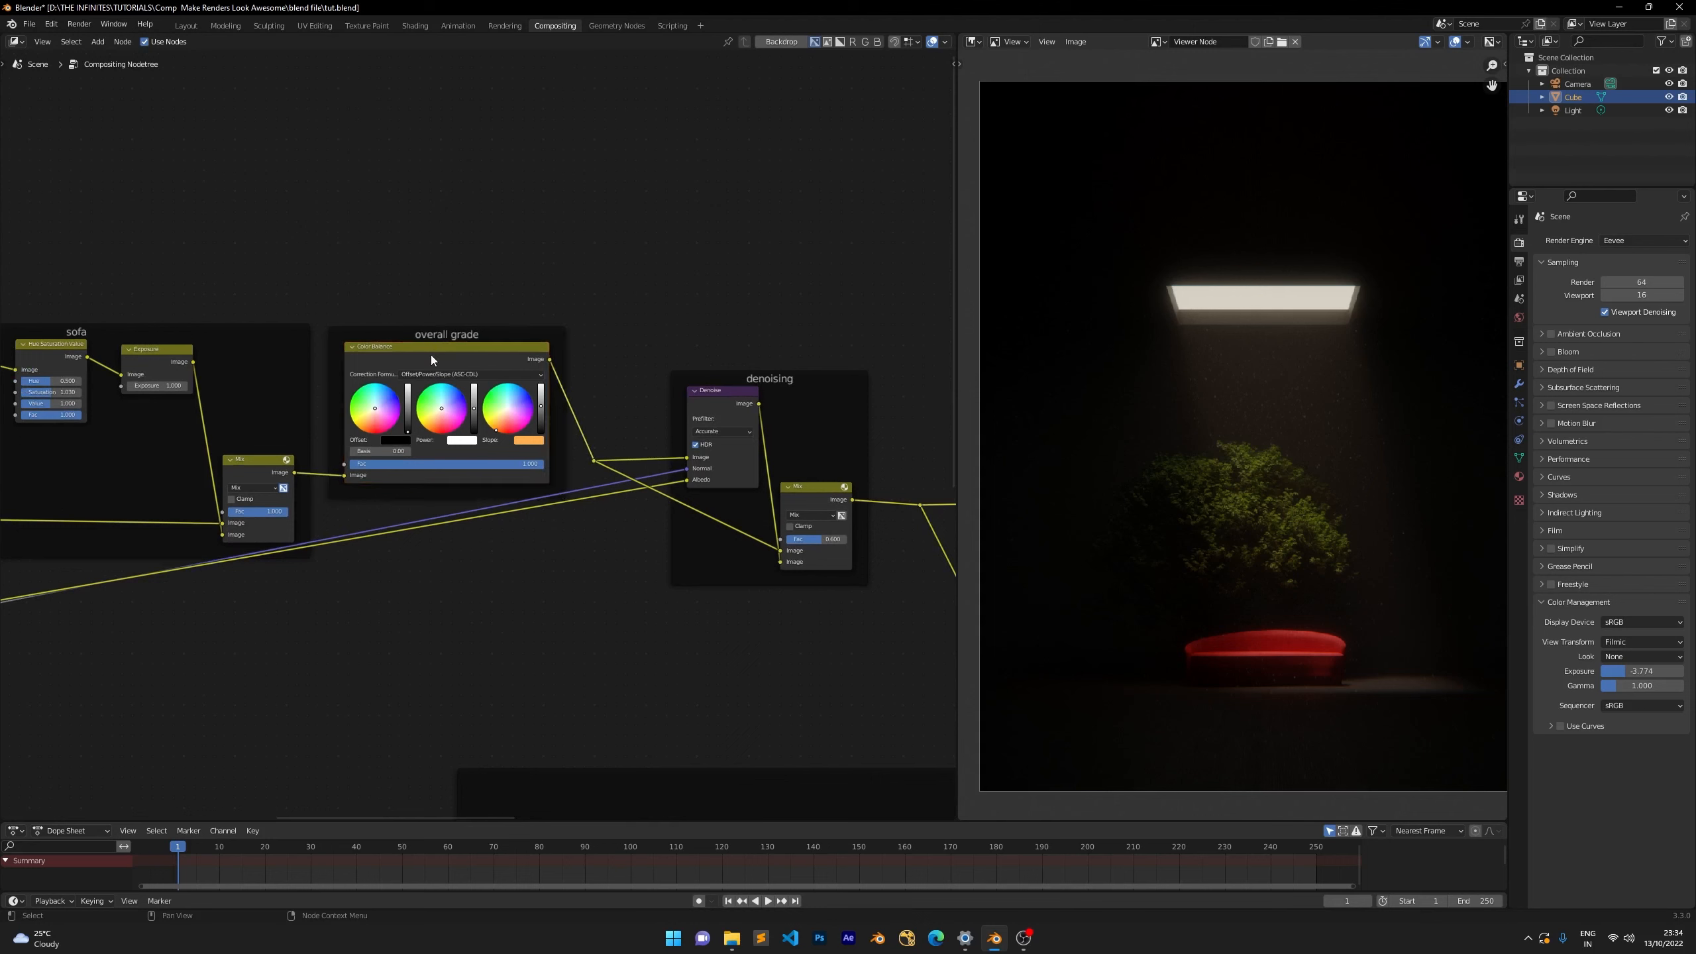
Mute the Color Balance node in the overall grade frame and save the file.
click(431, 355)
key(m)
scroll(430, 355, down, 4)
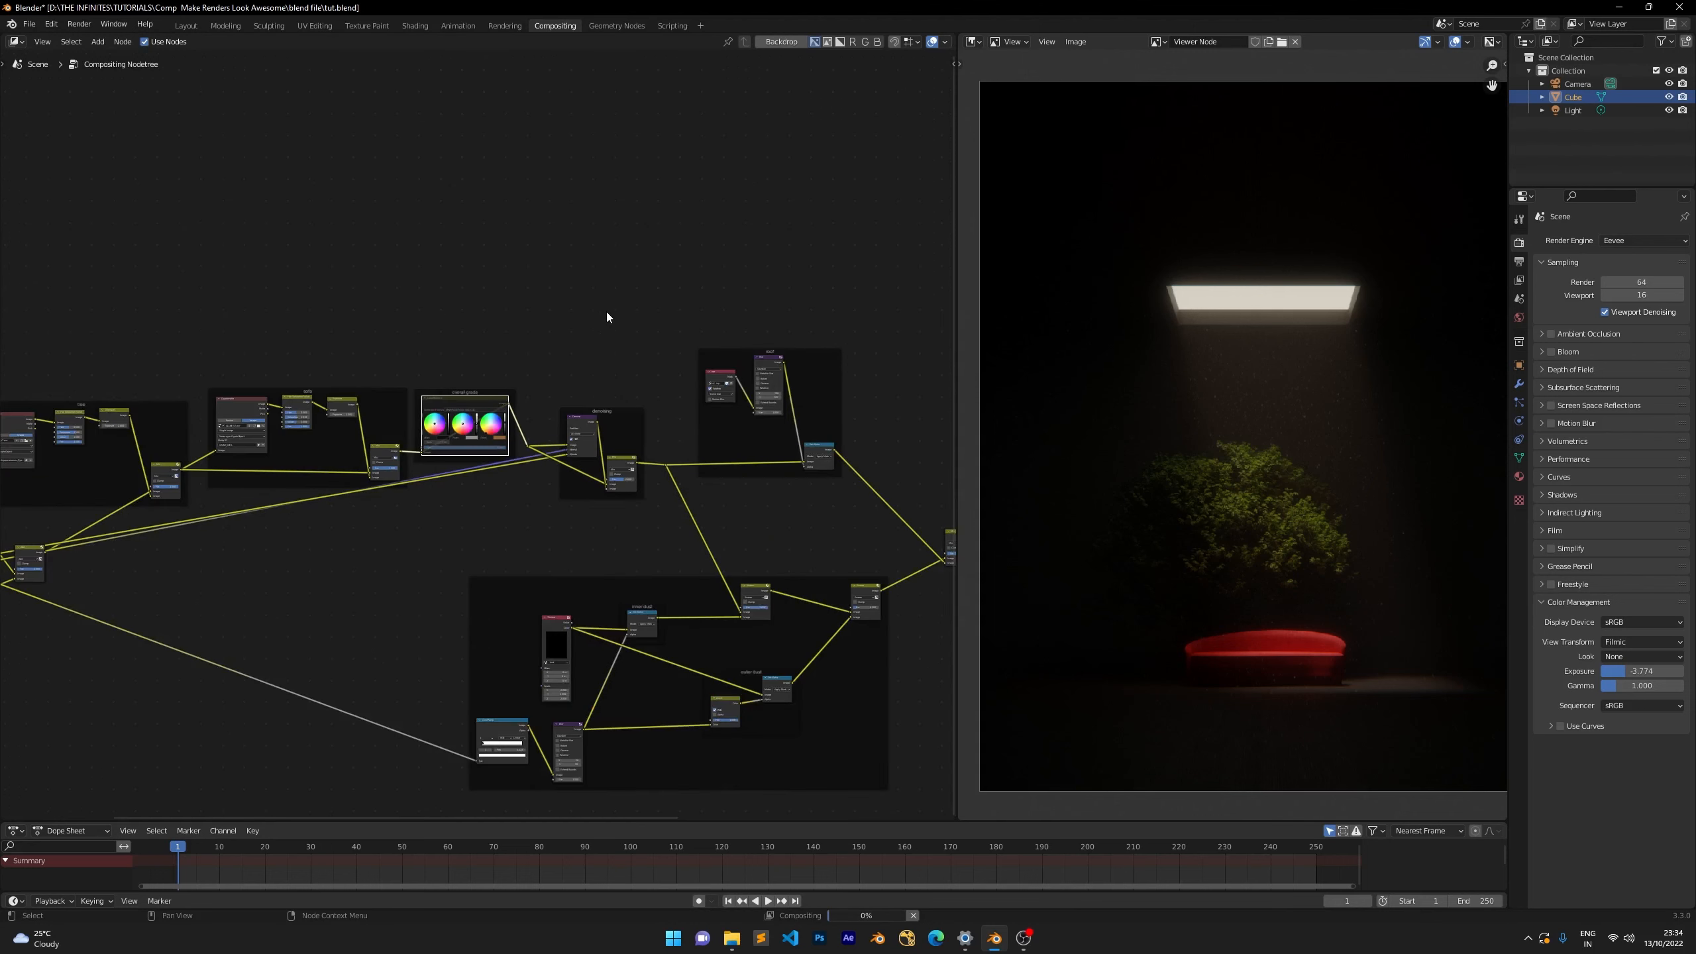
scroll(606, 317, down, 3)
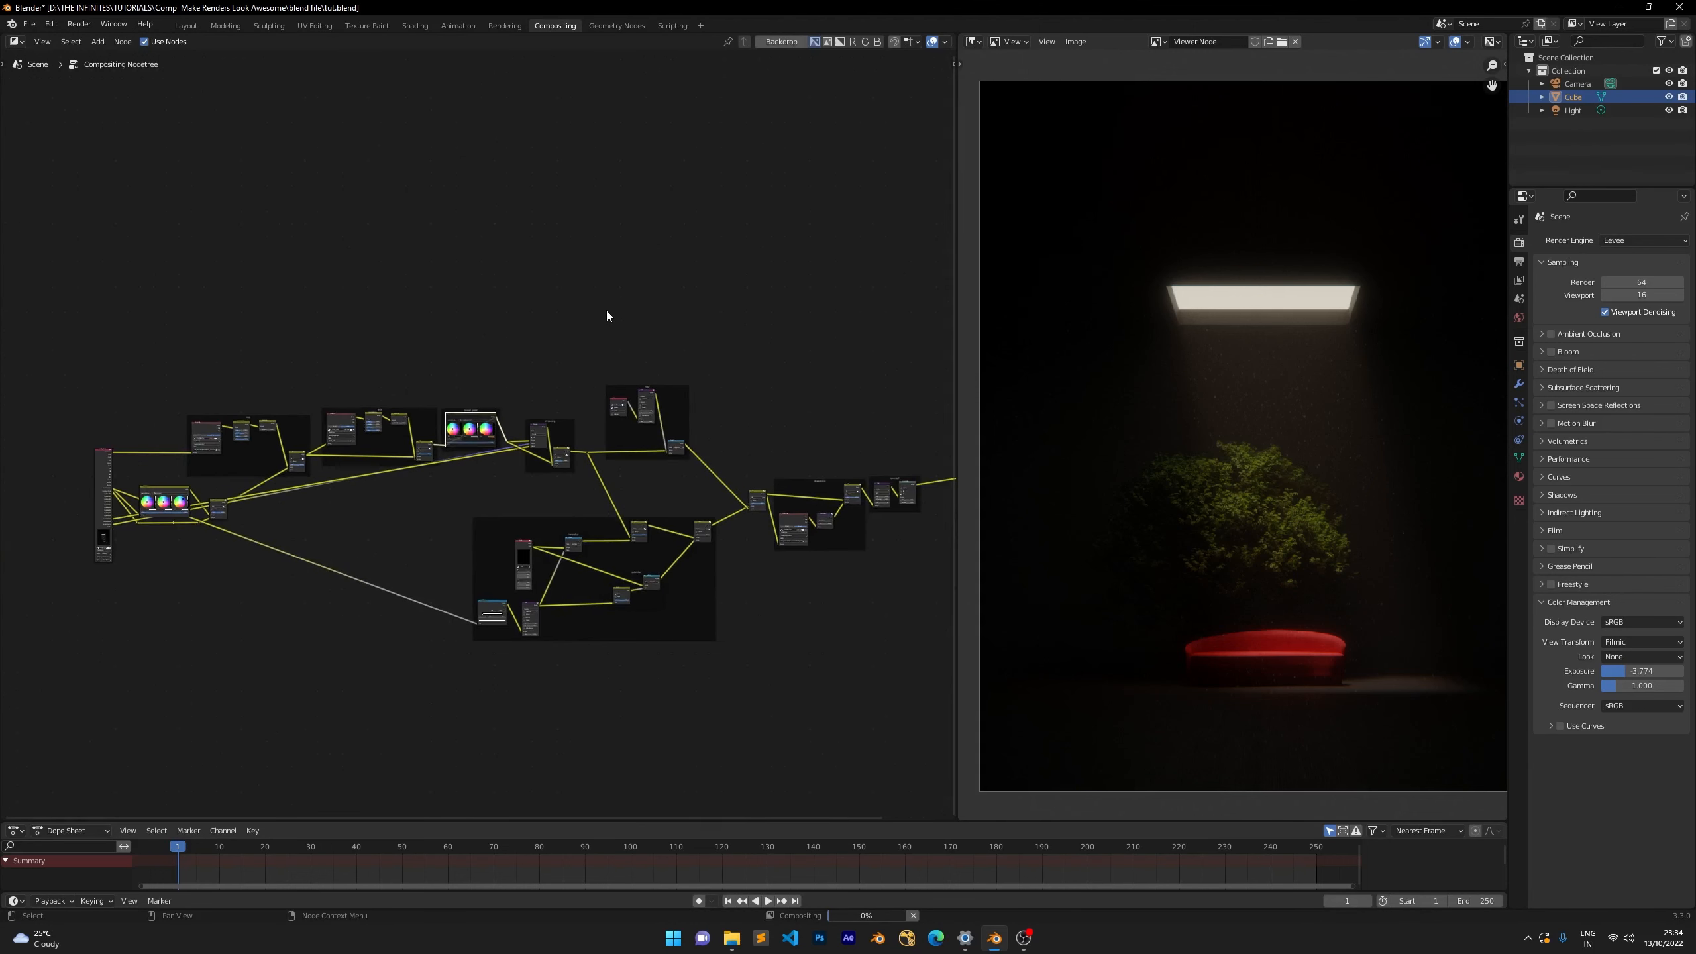
middle_drag(504, 252, 706, 275)
scroll(519, 235, down, 1)
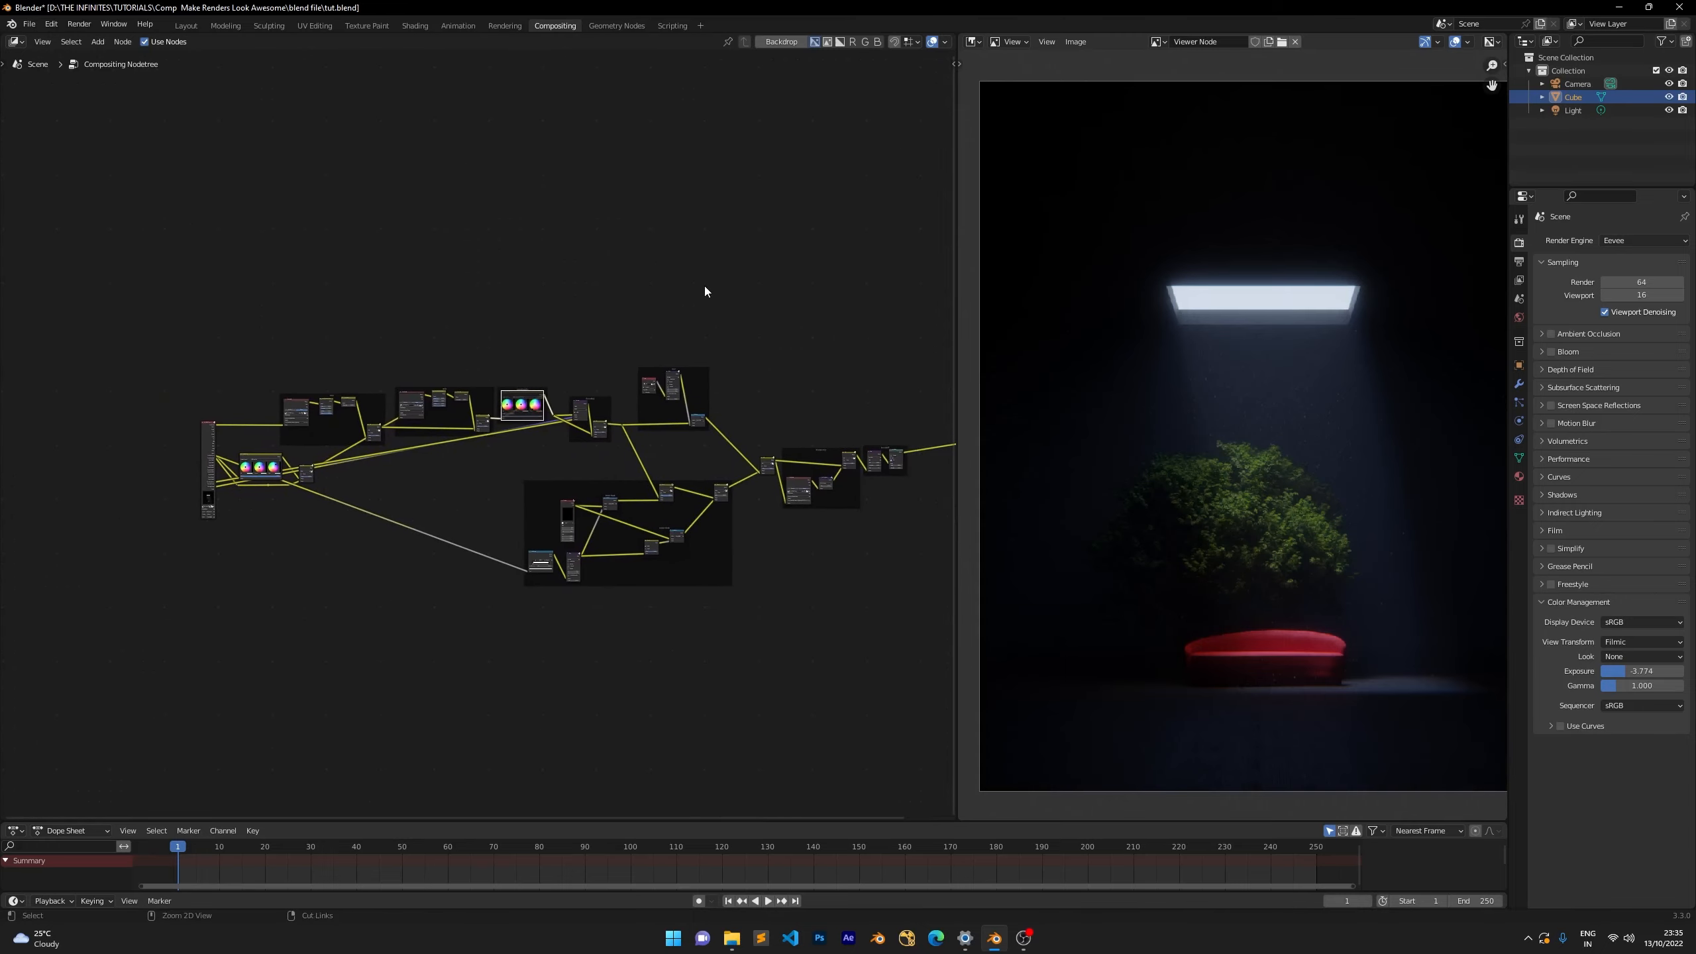
key(ctrl+s)
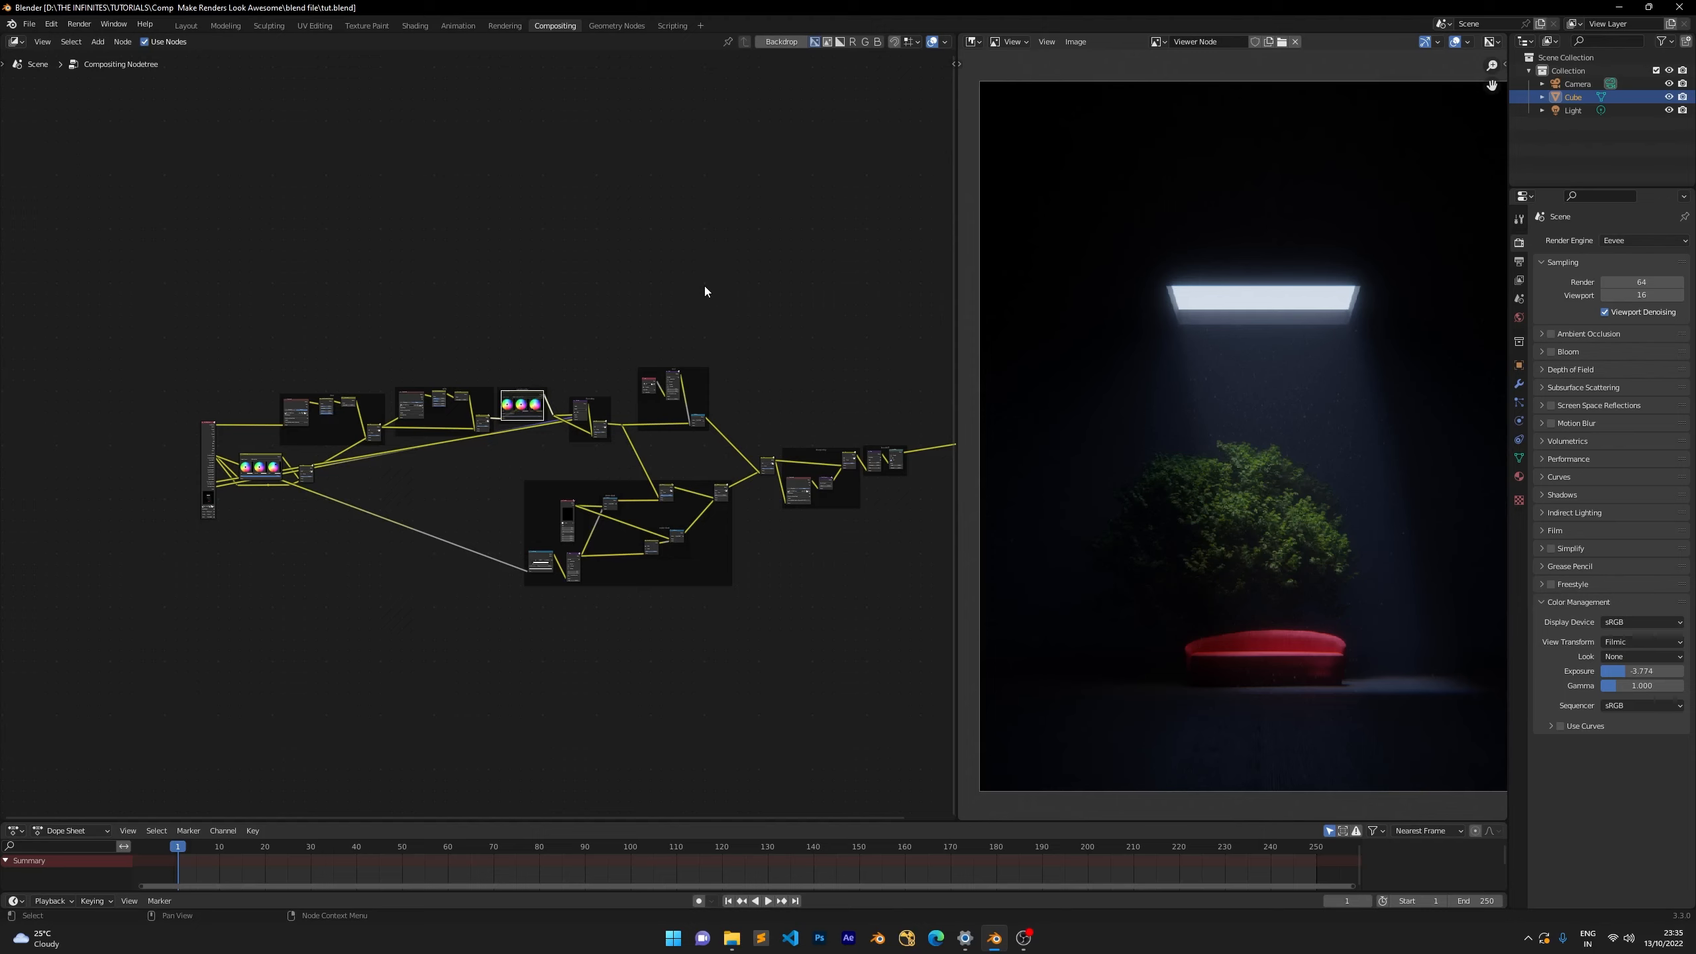
Examine the complete compositing node tree and the composited image with the overall grade muted.
key(ctrl+space)
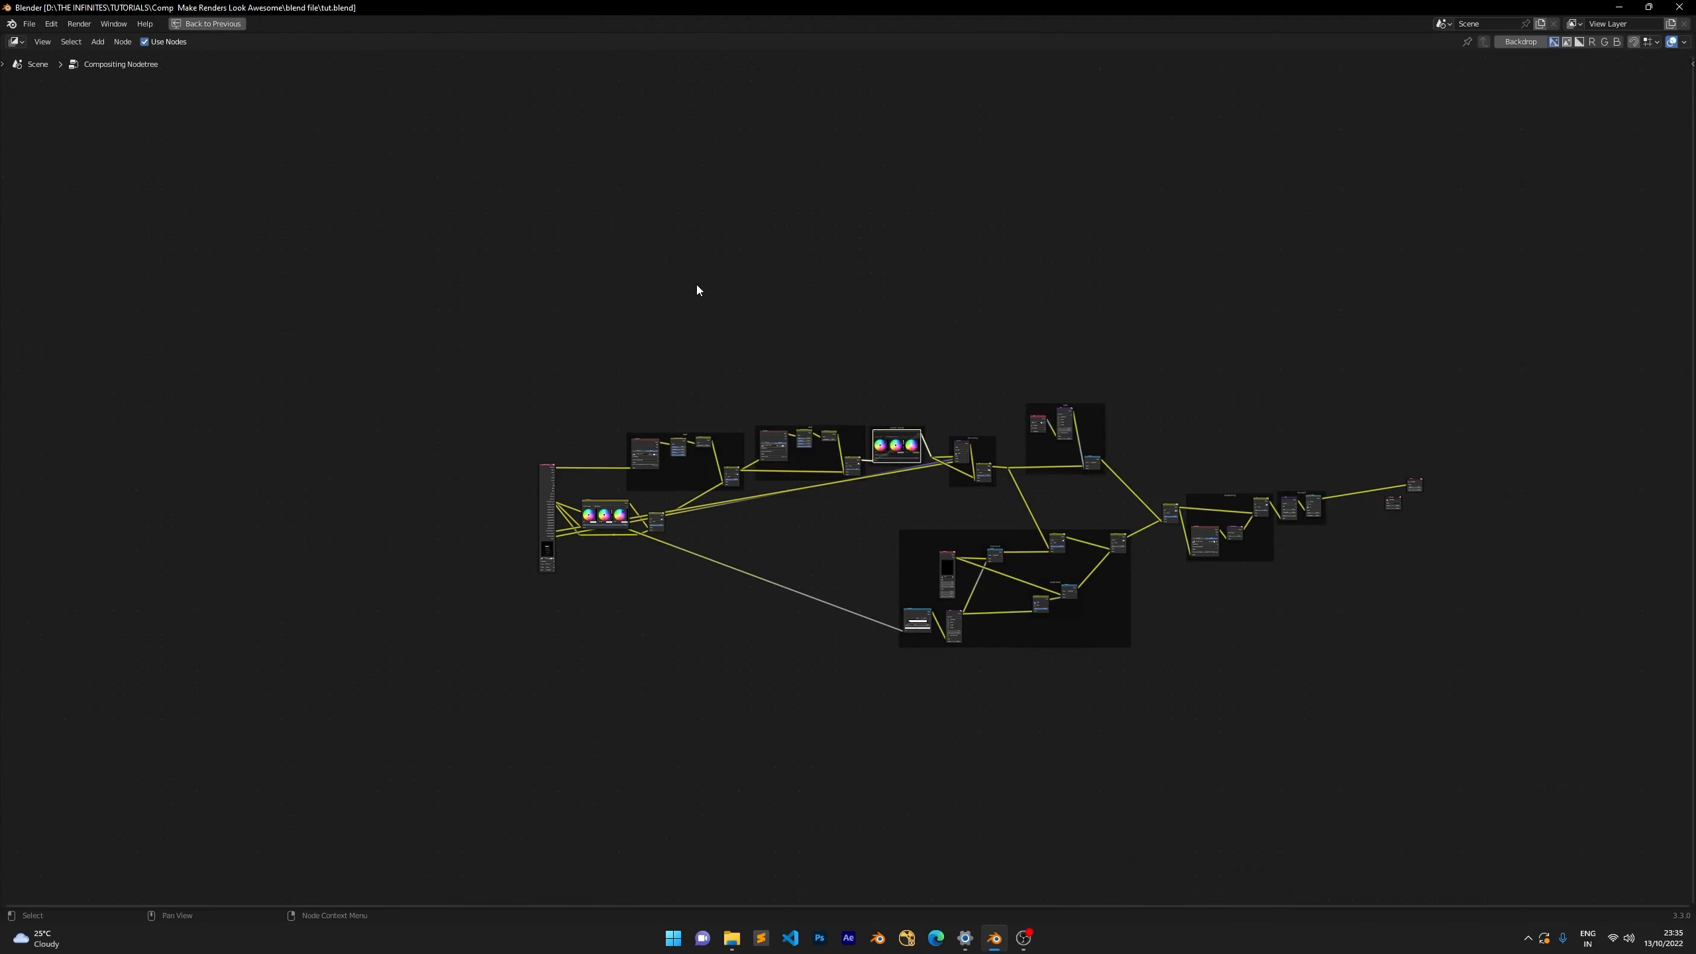
middle_drag(697, 284, 496, 266)
scroll(495, 267, up, 1)
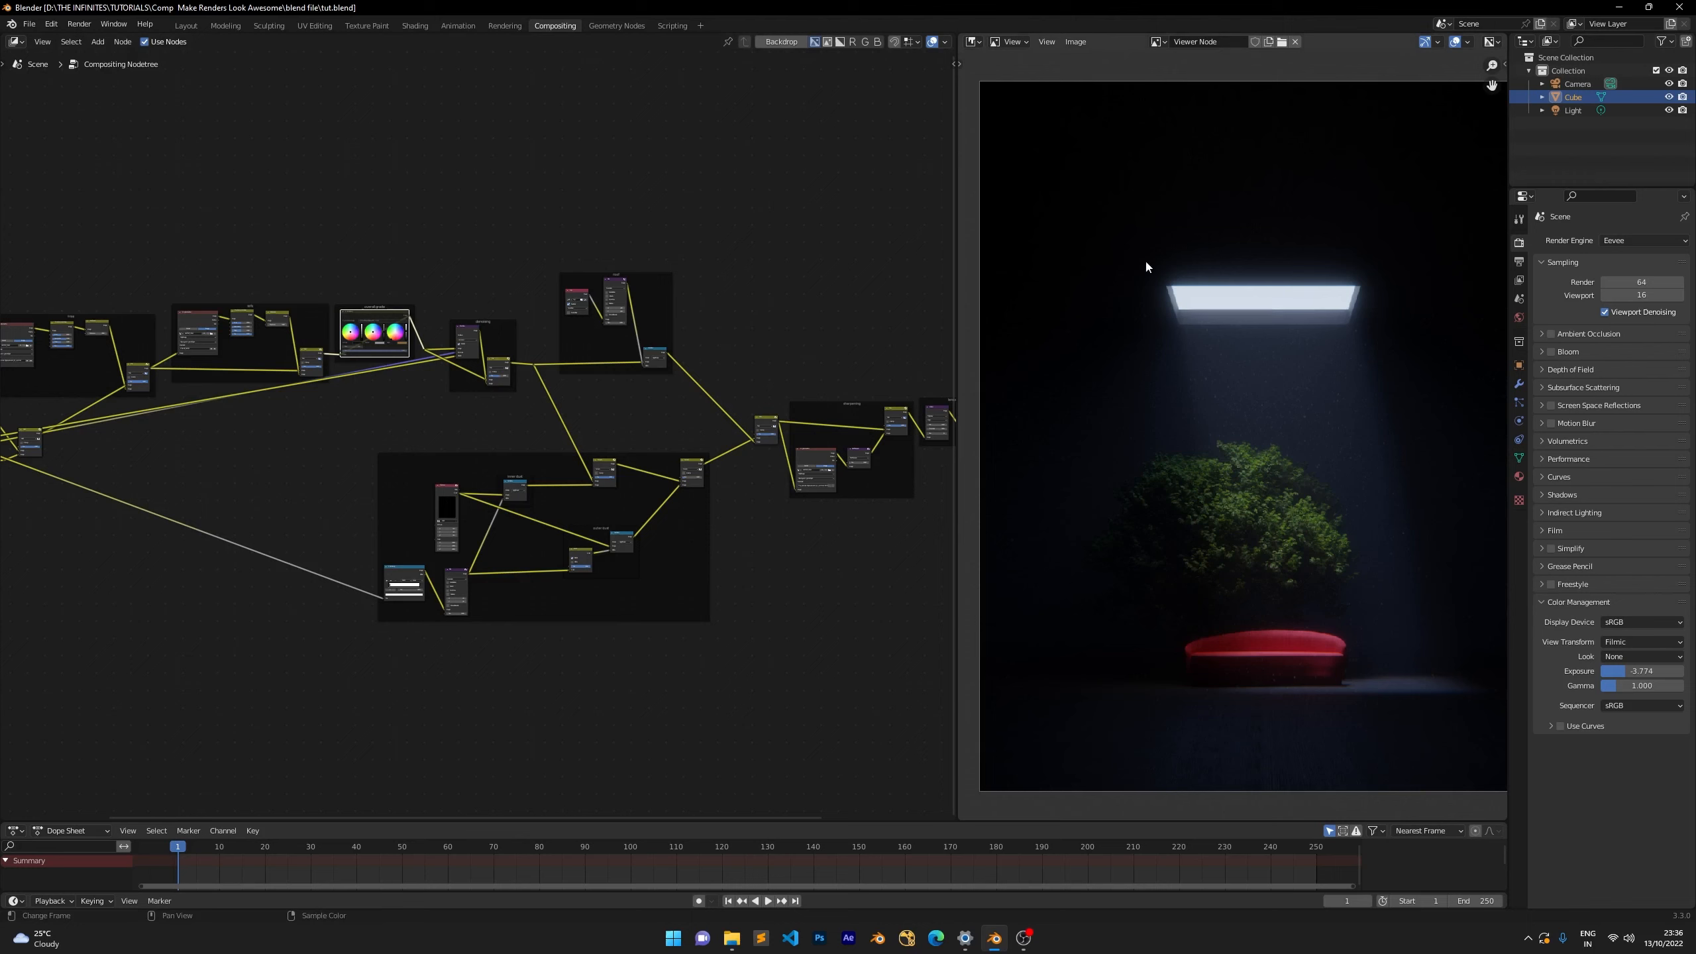
key(Home)
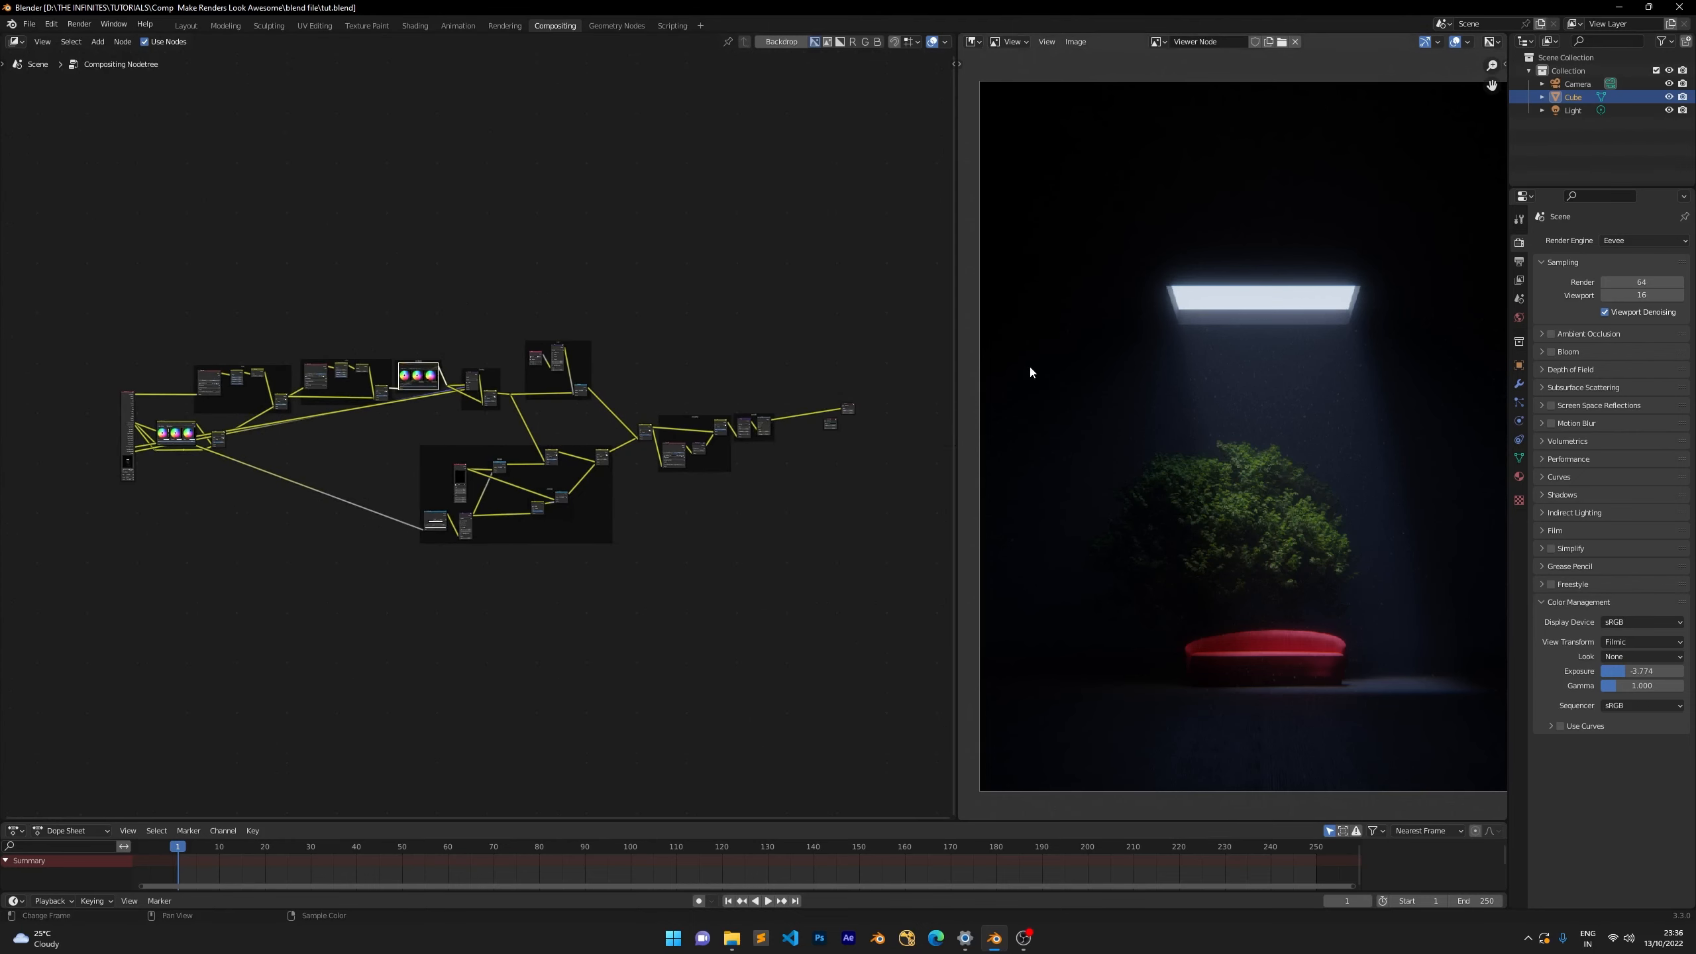
scroll(1063, 341, down, 1)
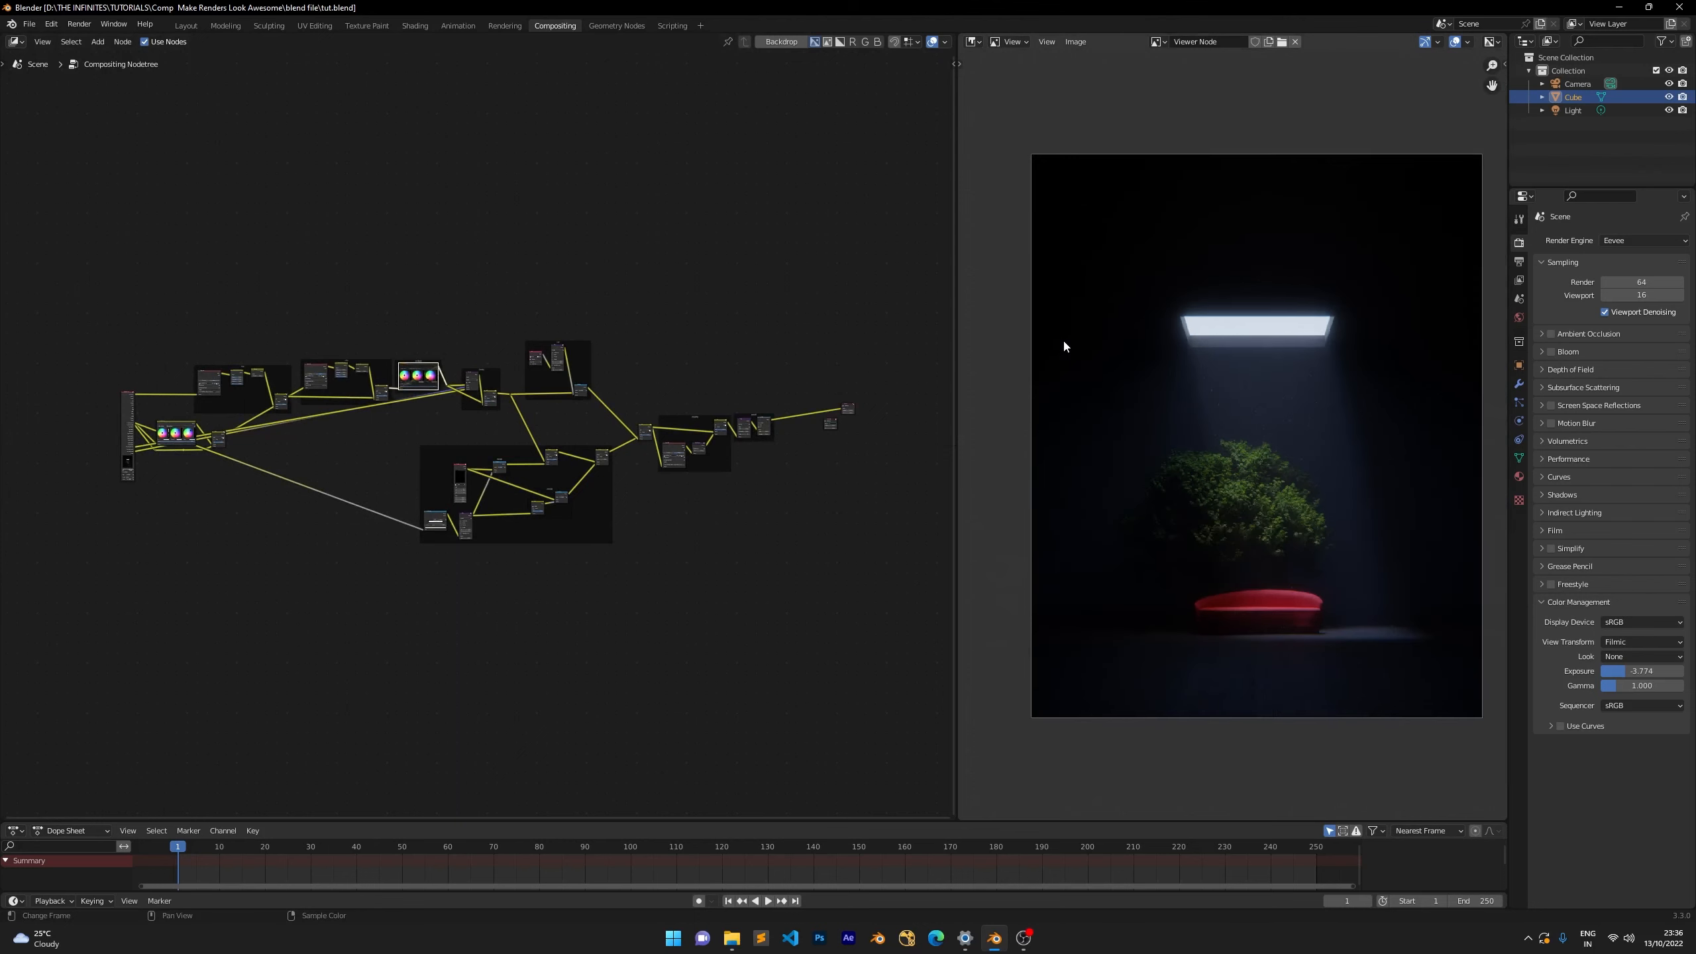
scroll(1063, 341, up, 1)
middle_drag(1064, 341, 1054, 347)
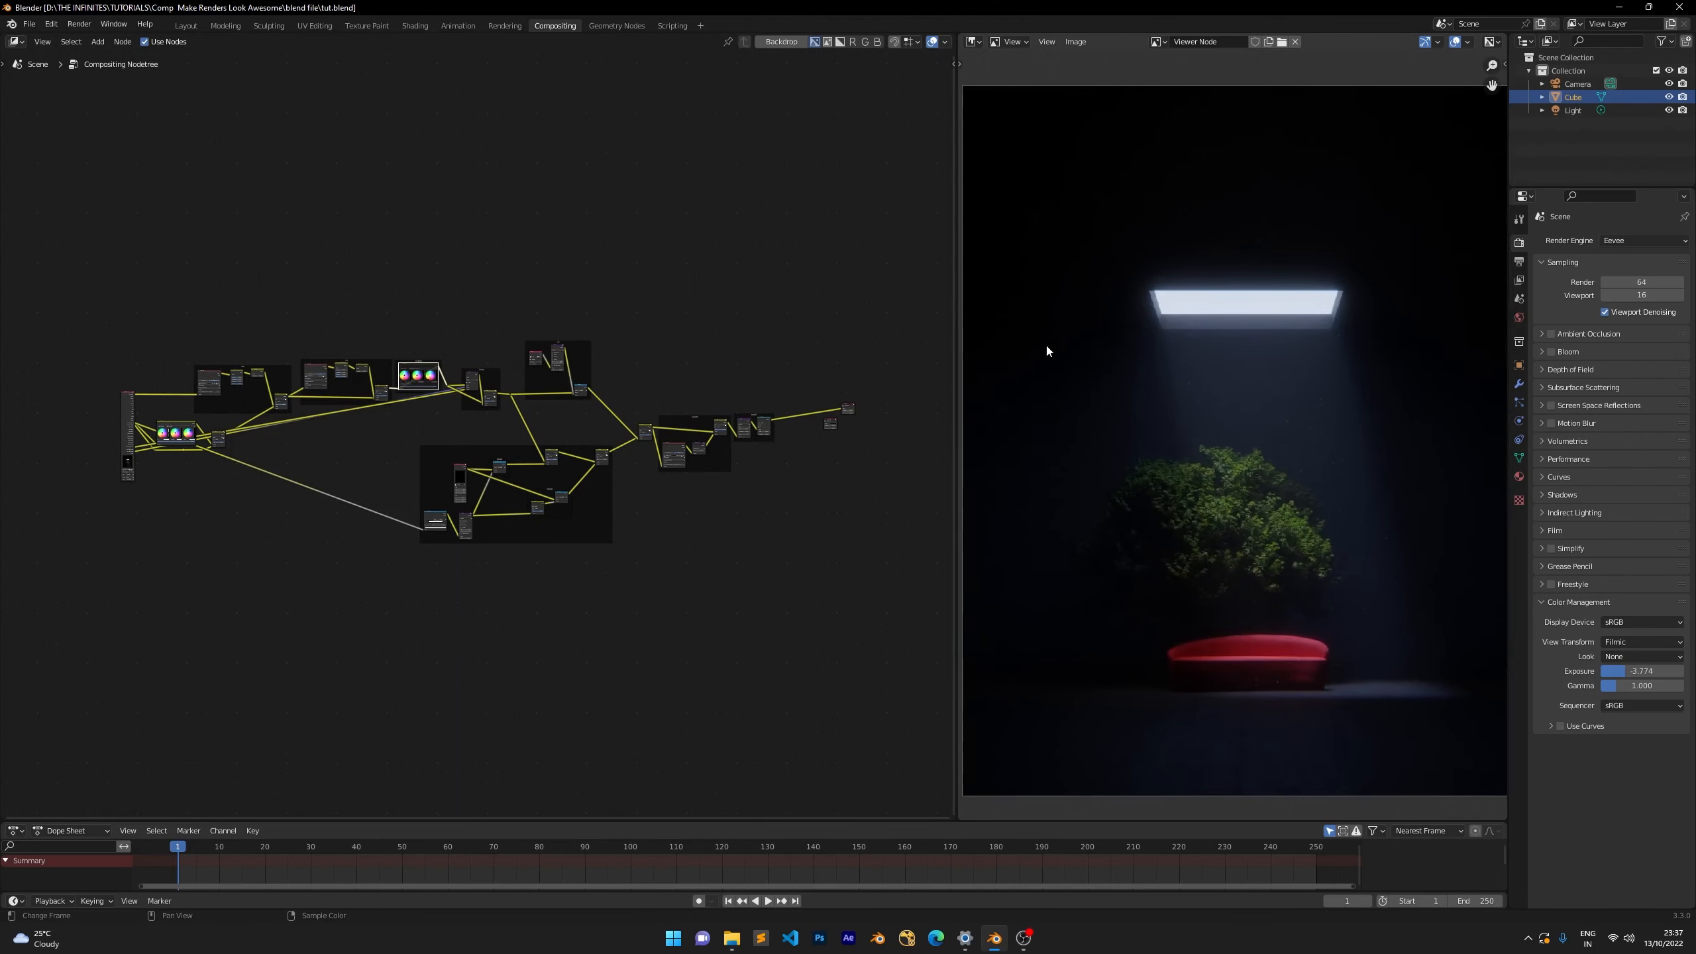
scroll(1045, 342, down, 1)
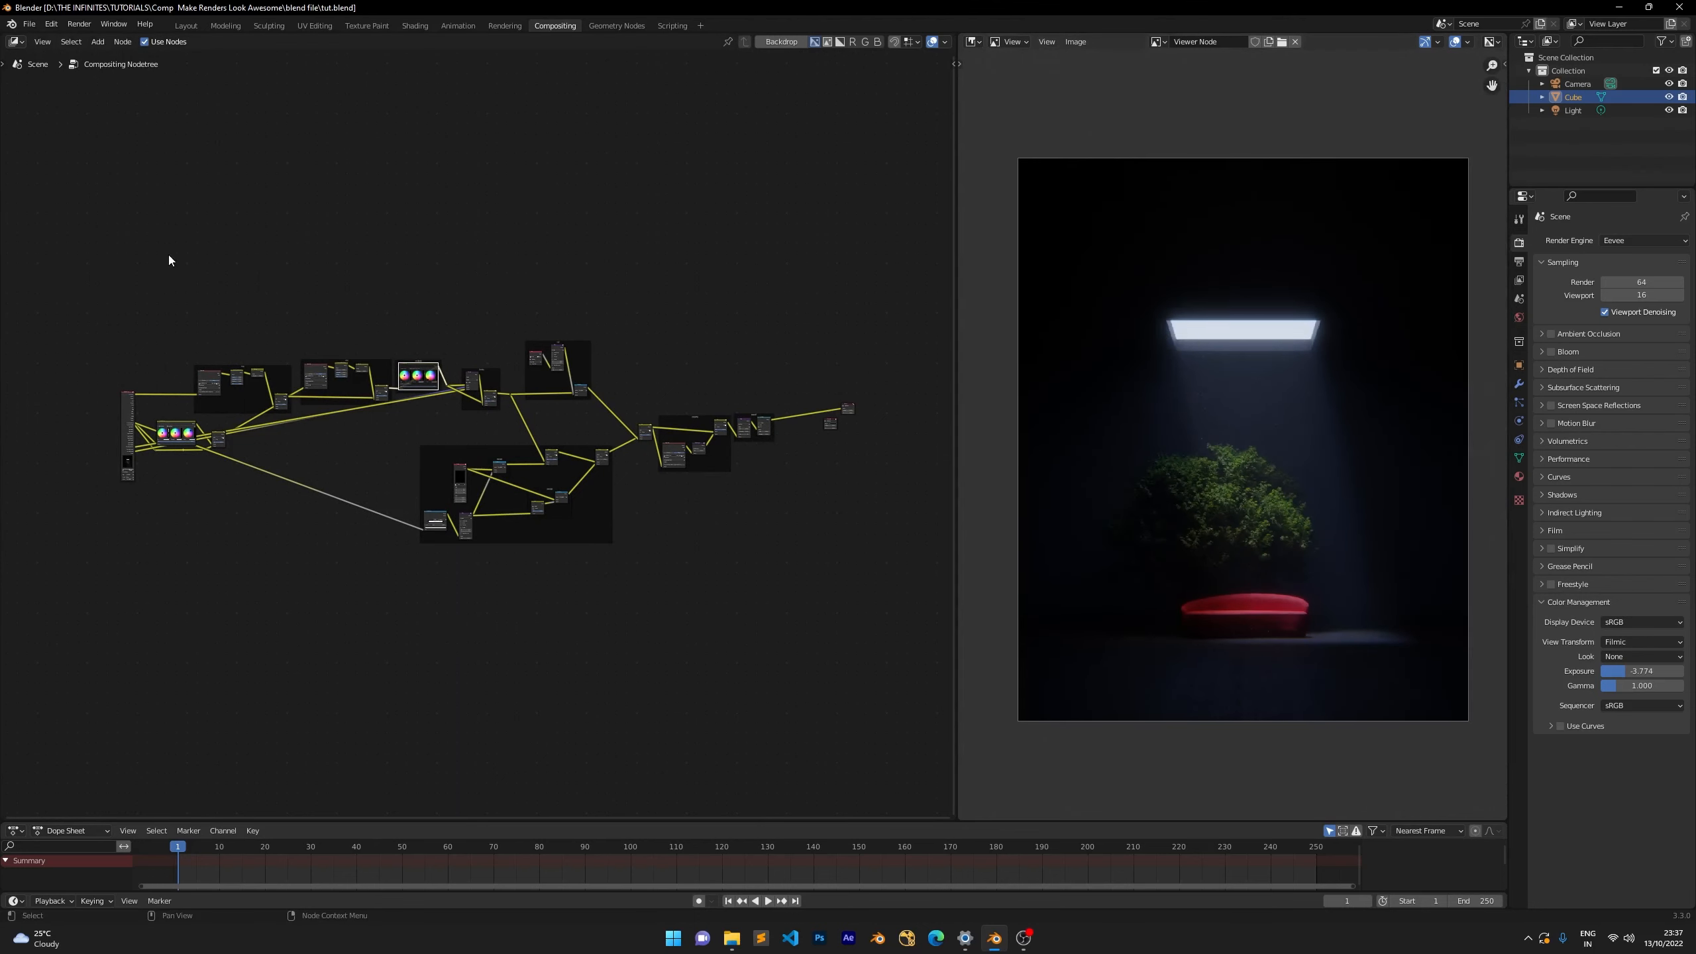